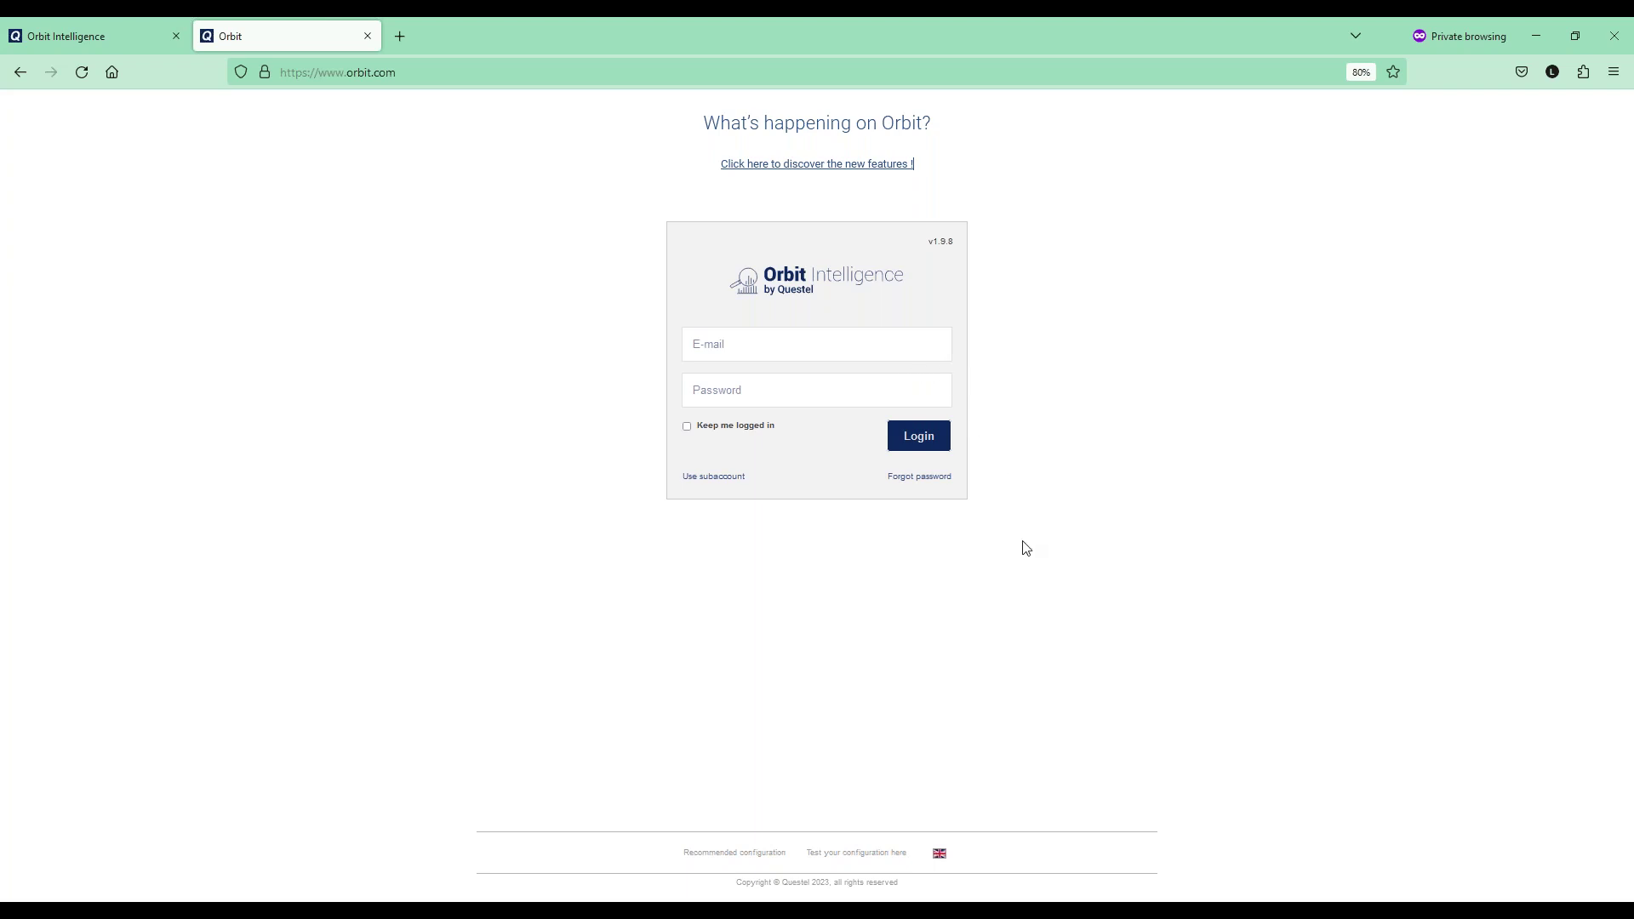
Open the new features announcement from the Orbit login page and examine the latest and previous Orbit Intelligence releases
{"action": "mouse_move", "coordinate": [941, 862]}
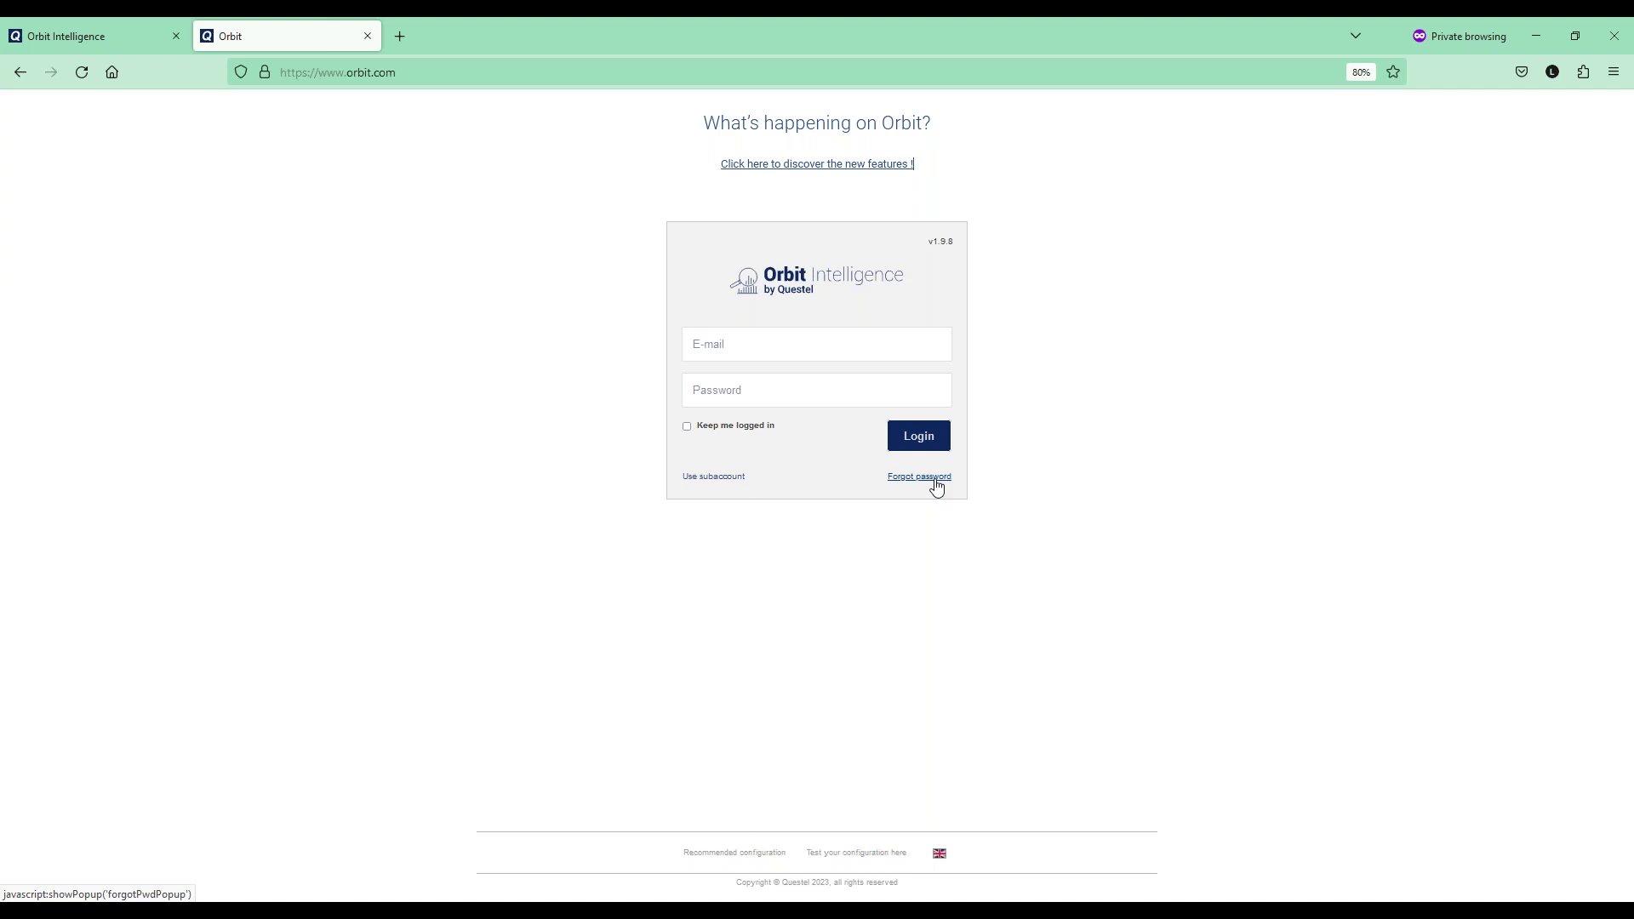
{"action": "left_click", "coordinate": [869, 166]}
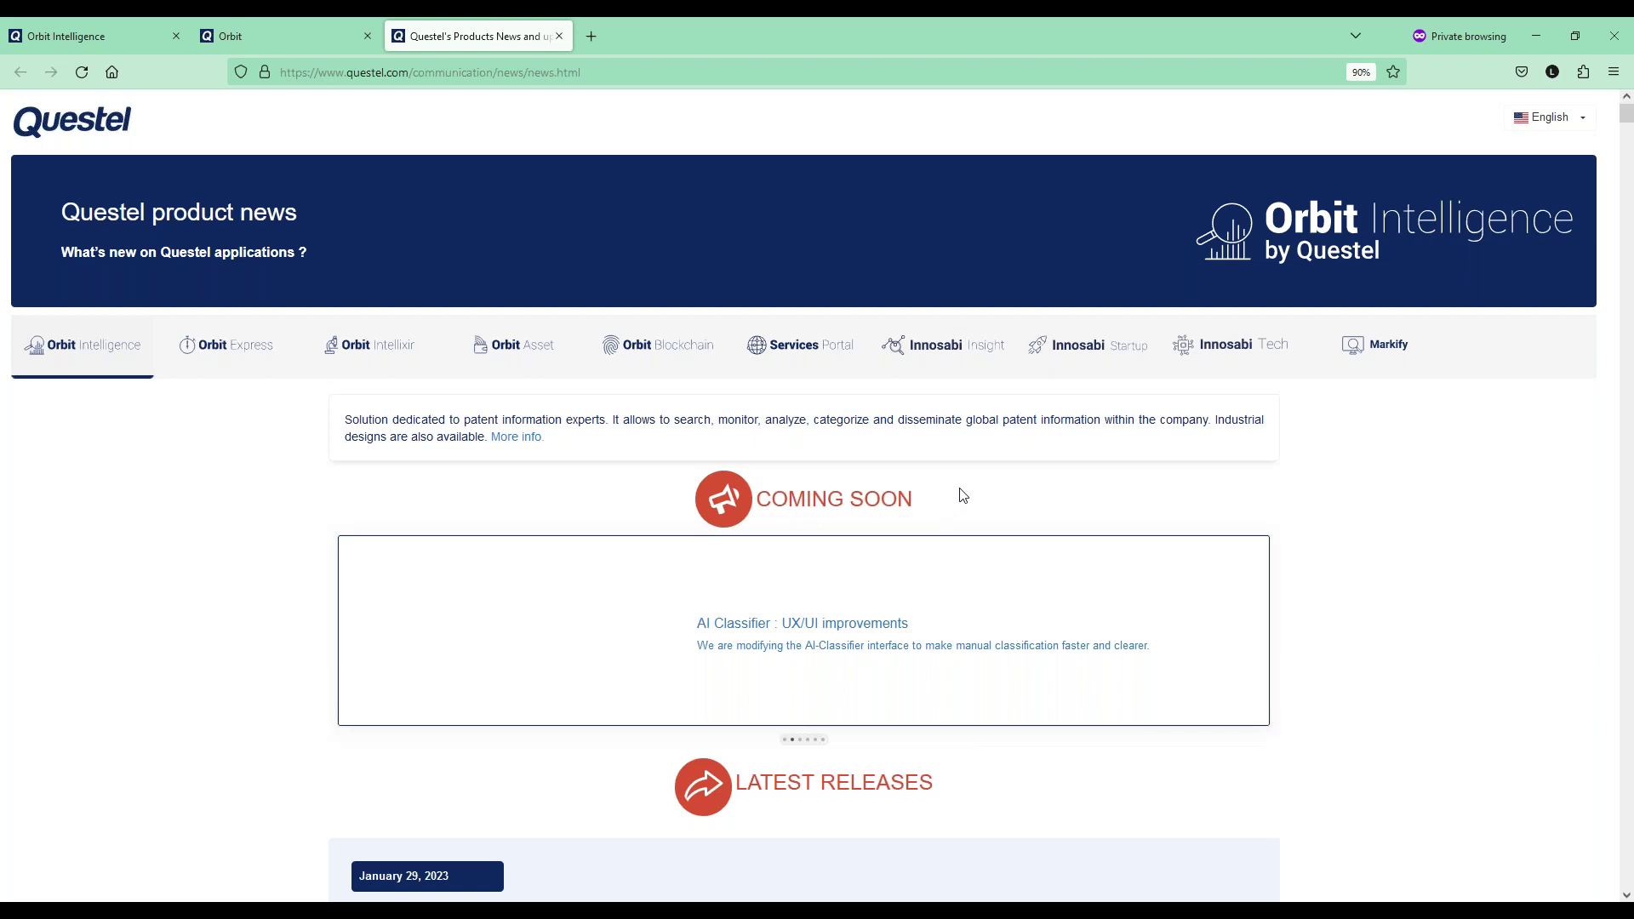
{"action": "scroll", "coordinate": [963, 495], "scroll_direction": "down", "scroll_amount": 3}
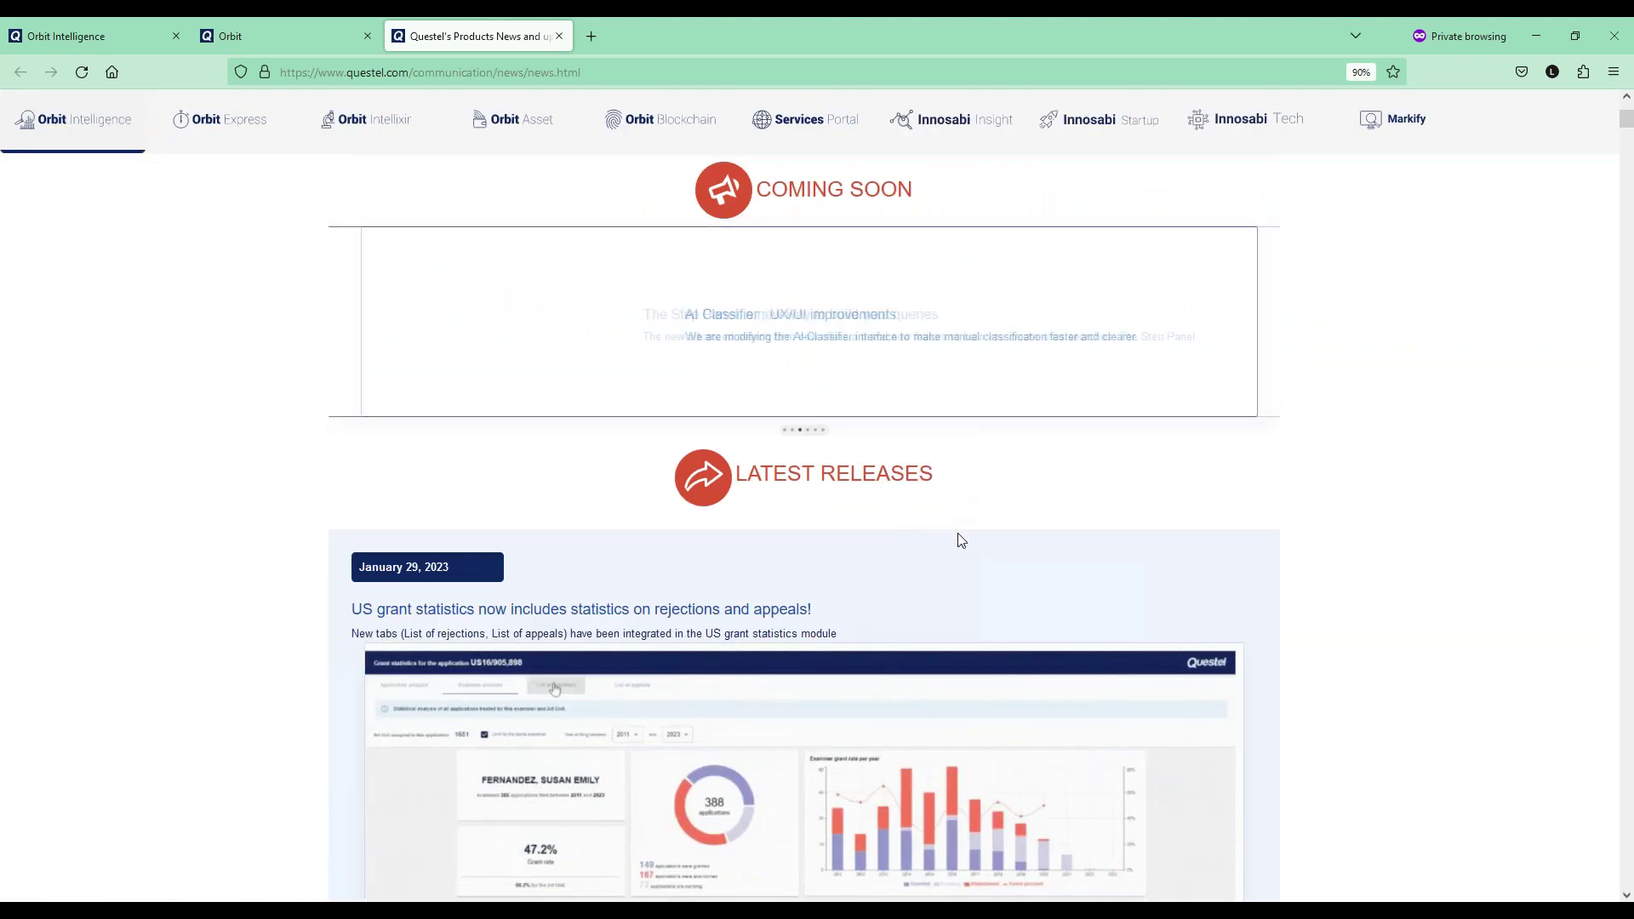
{"action": "scroll", "coordinate": [961, 541], "scroll_direction": "down", "scroll_amount": 1}
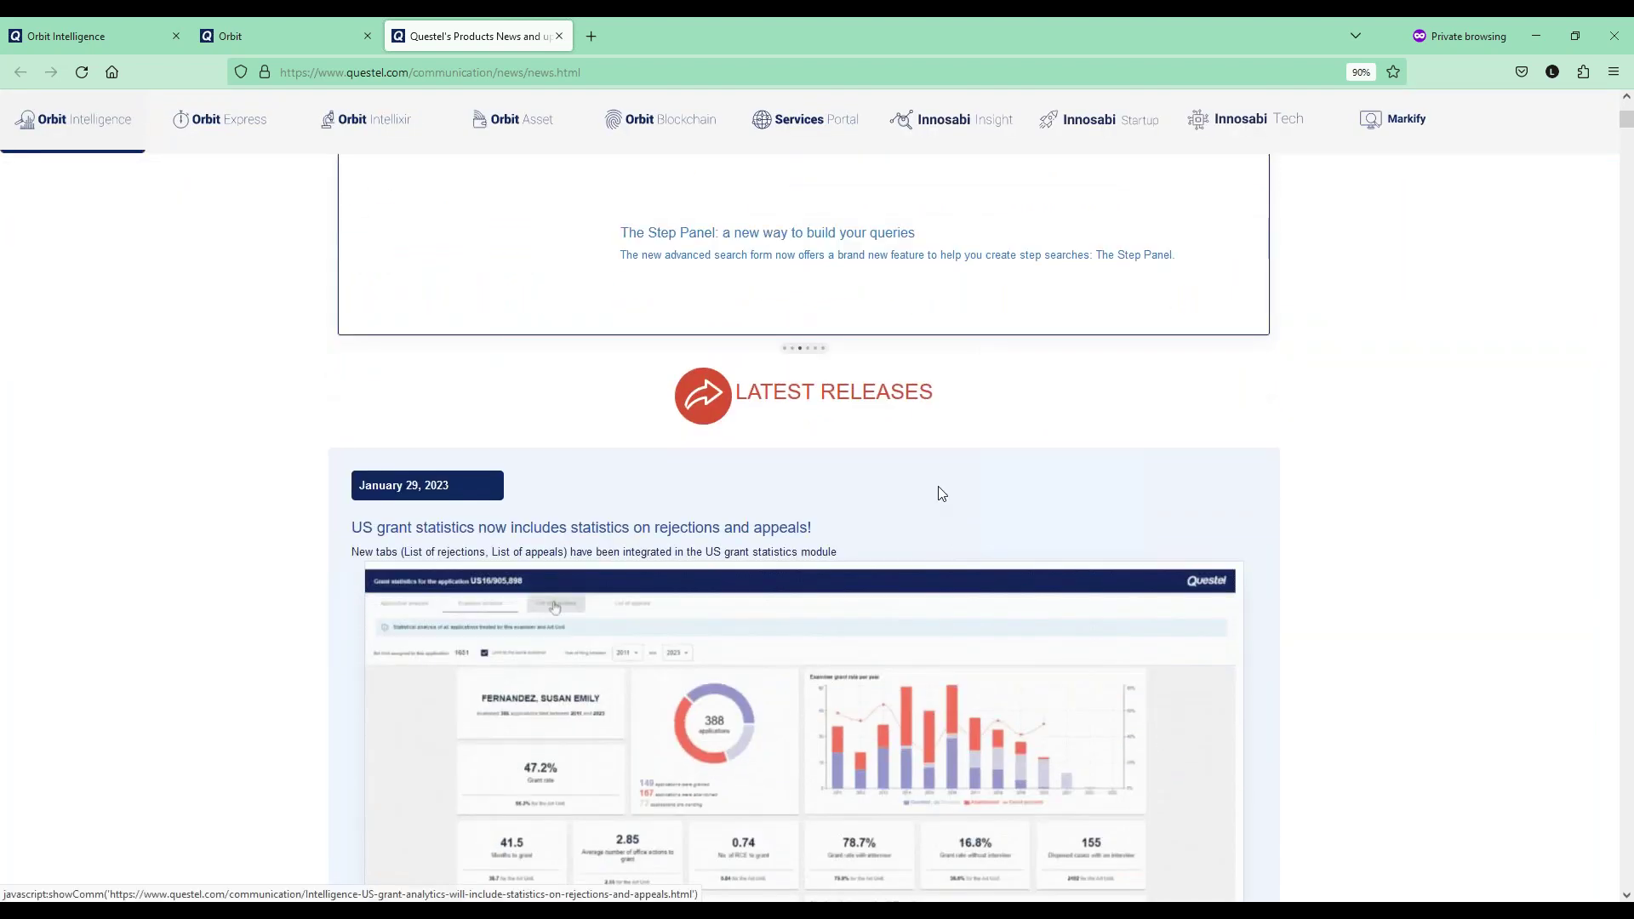
{"action": "scroll", "coordinate": [939, 490], "scroll_direction": "down", "scroll_amount": 1}
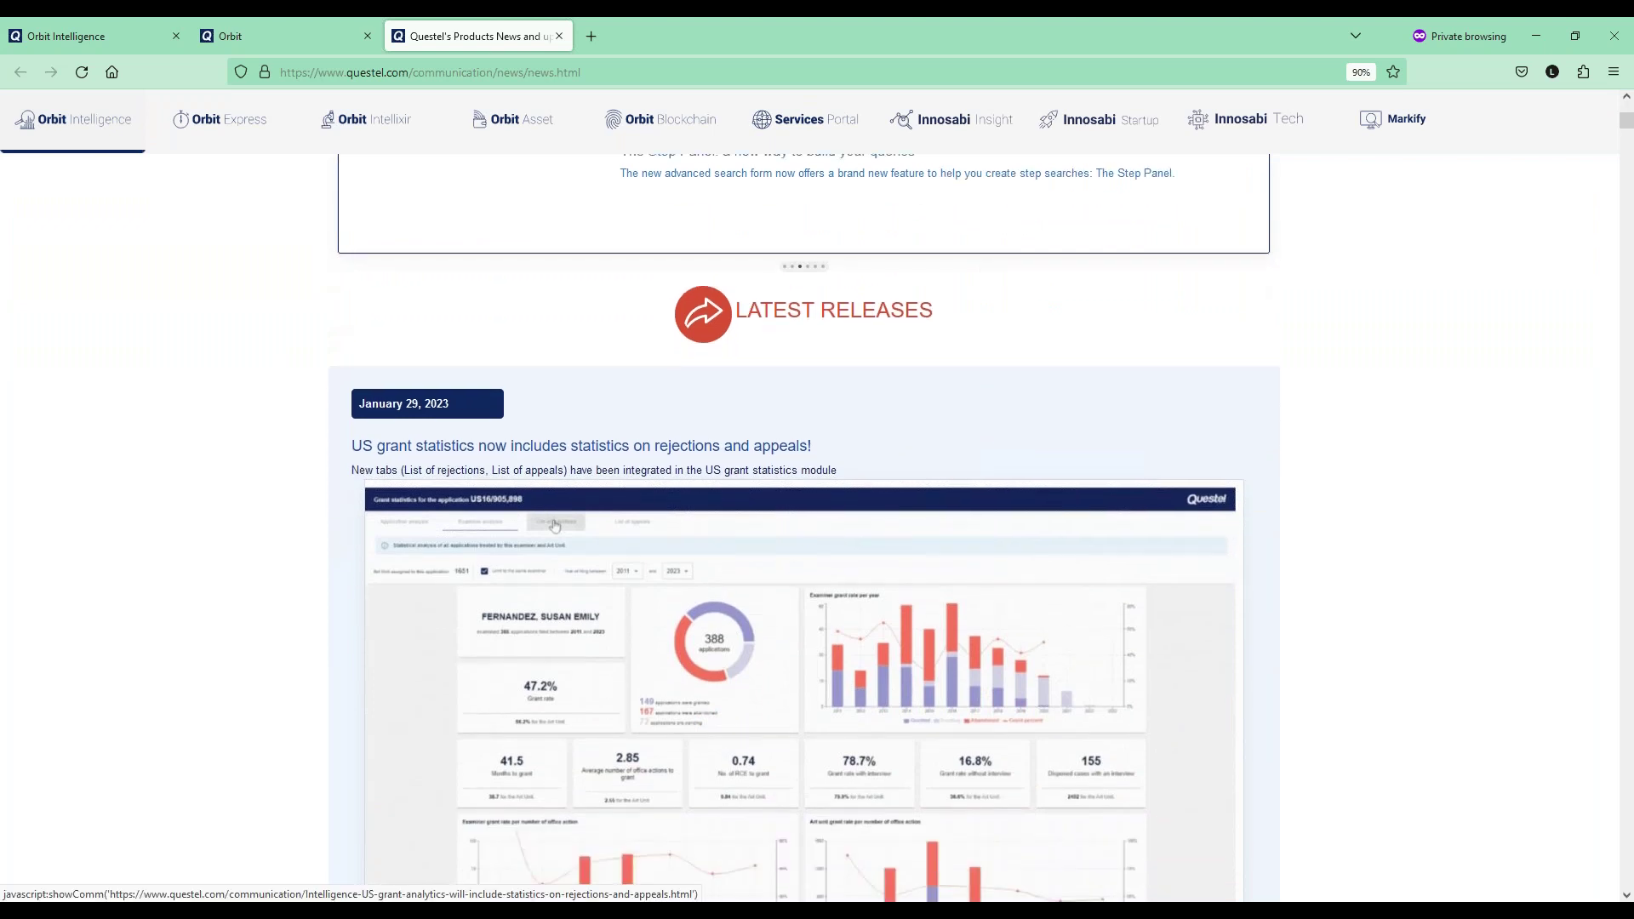
{"action": "scroll", "coordinate": [554, 525], "scroll_direction": "down", "scroll_amount": 8}
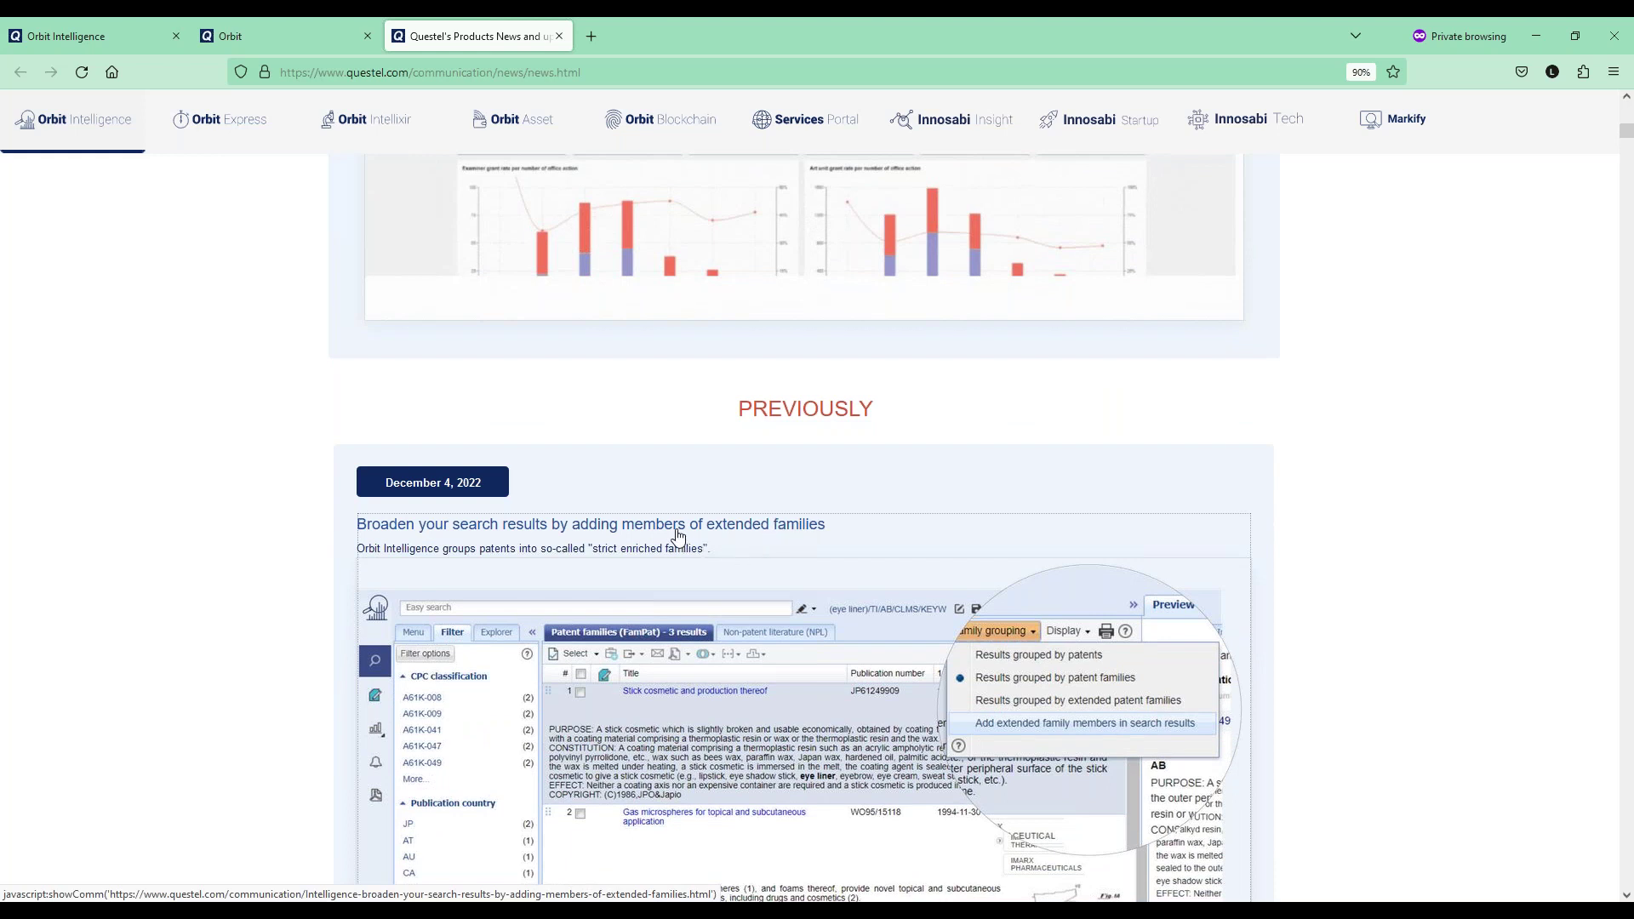
{"action": "scroll", "coordinate": [679, 536], "scroll_direction": "down", "scroll_amount": 6}
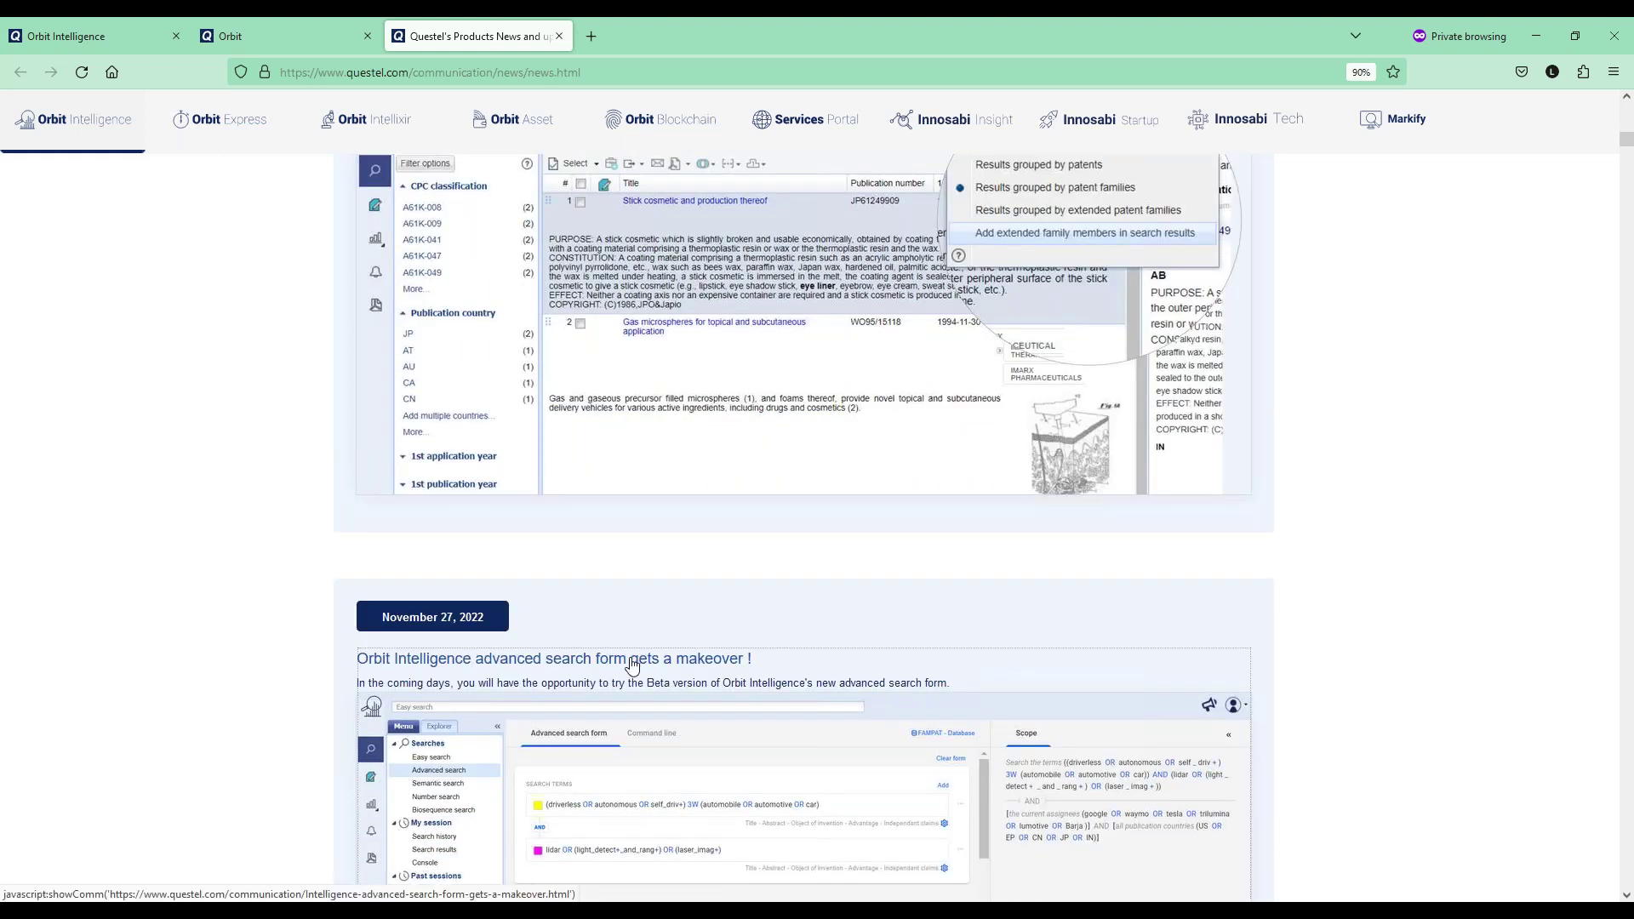
{"action": "scroll", "coordinate": [660, 545], "scroll_direction": "up", "scroll_amount": 8}
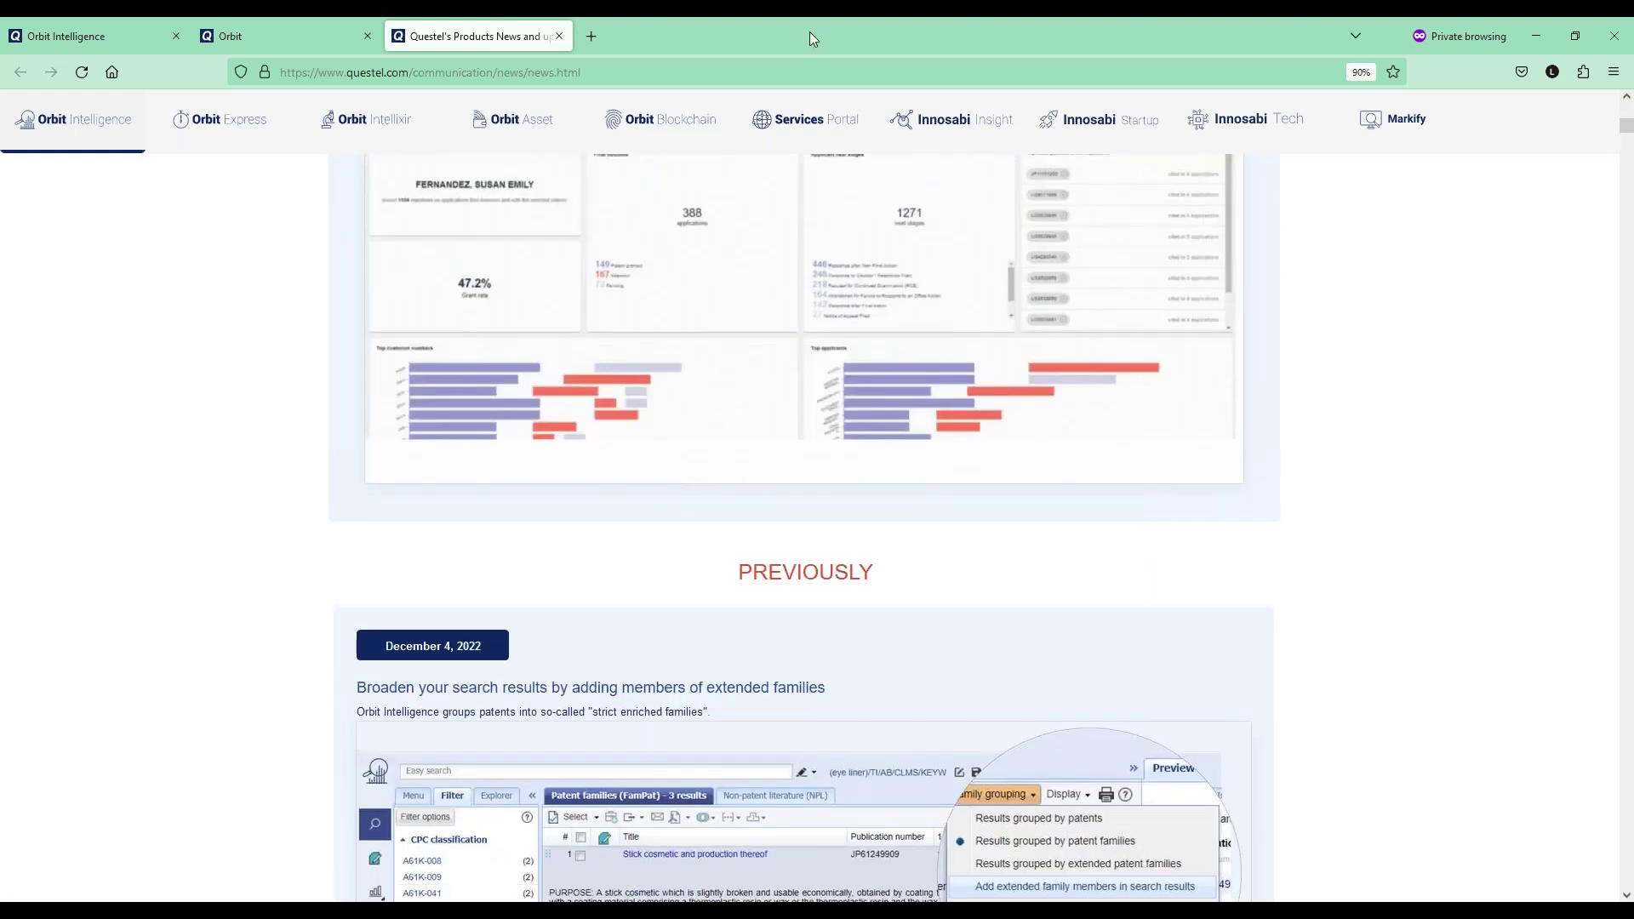
Switch to Adobe Acrobat Reader to view the free online training program and open the training agenda document
{"action": "left_click_drag", "start_coordinate": [605, 38], "coordinate": [0, 166]}
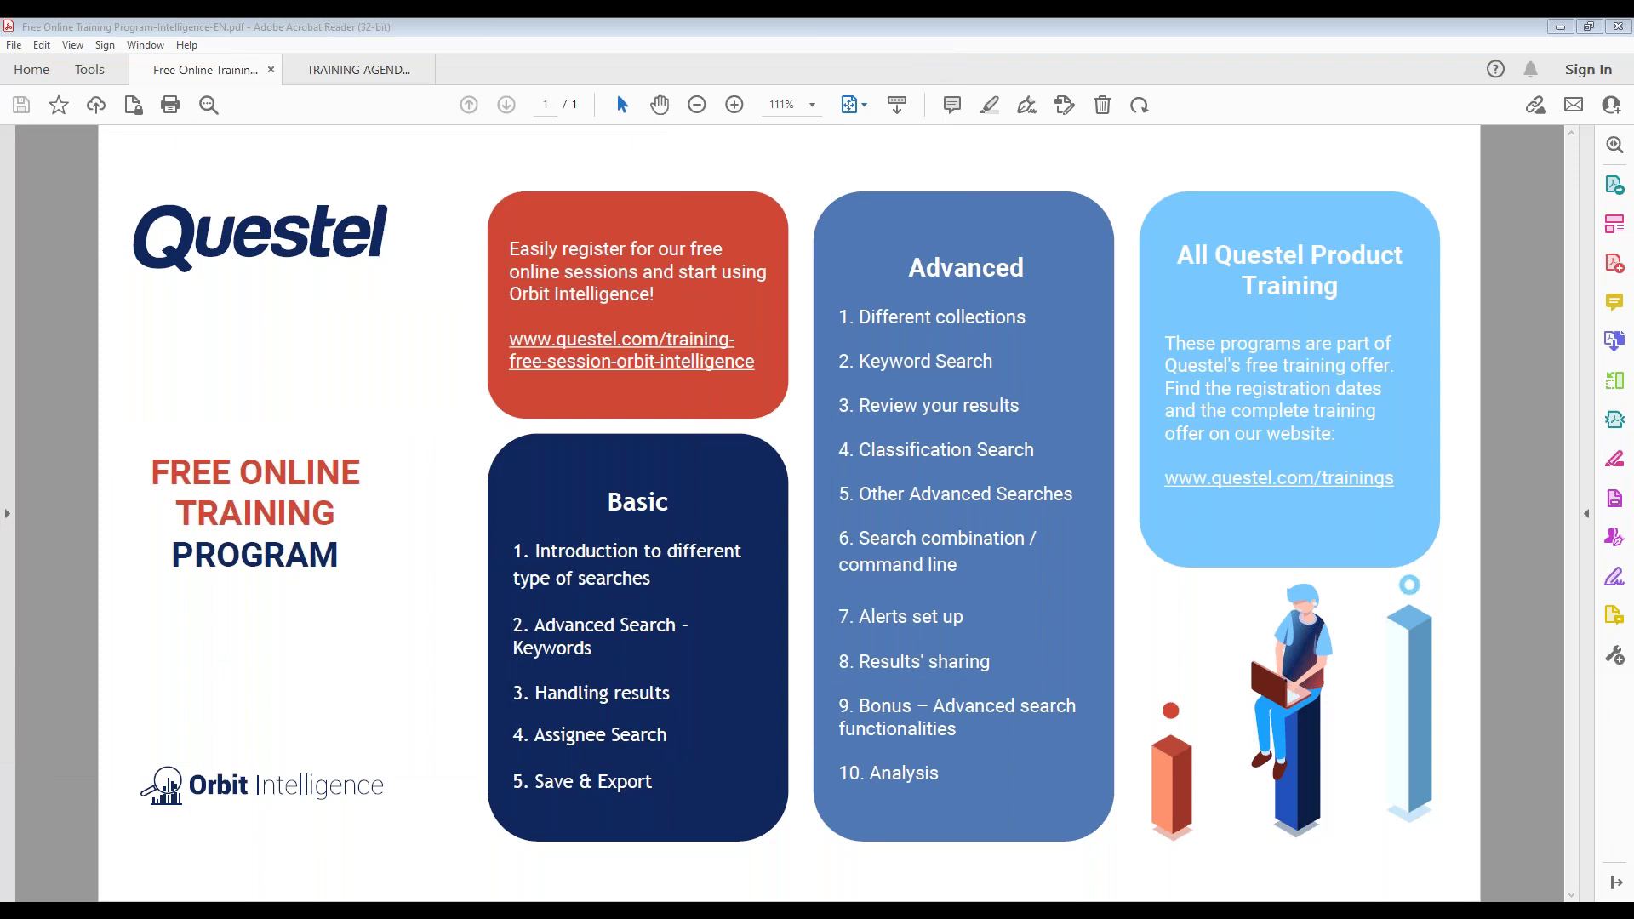
{"action": "left_click", "coordinate": [397, 76]}
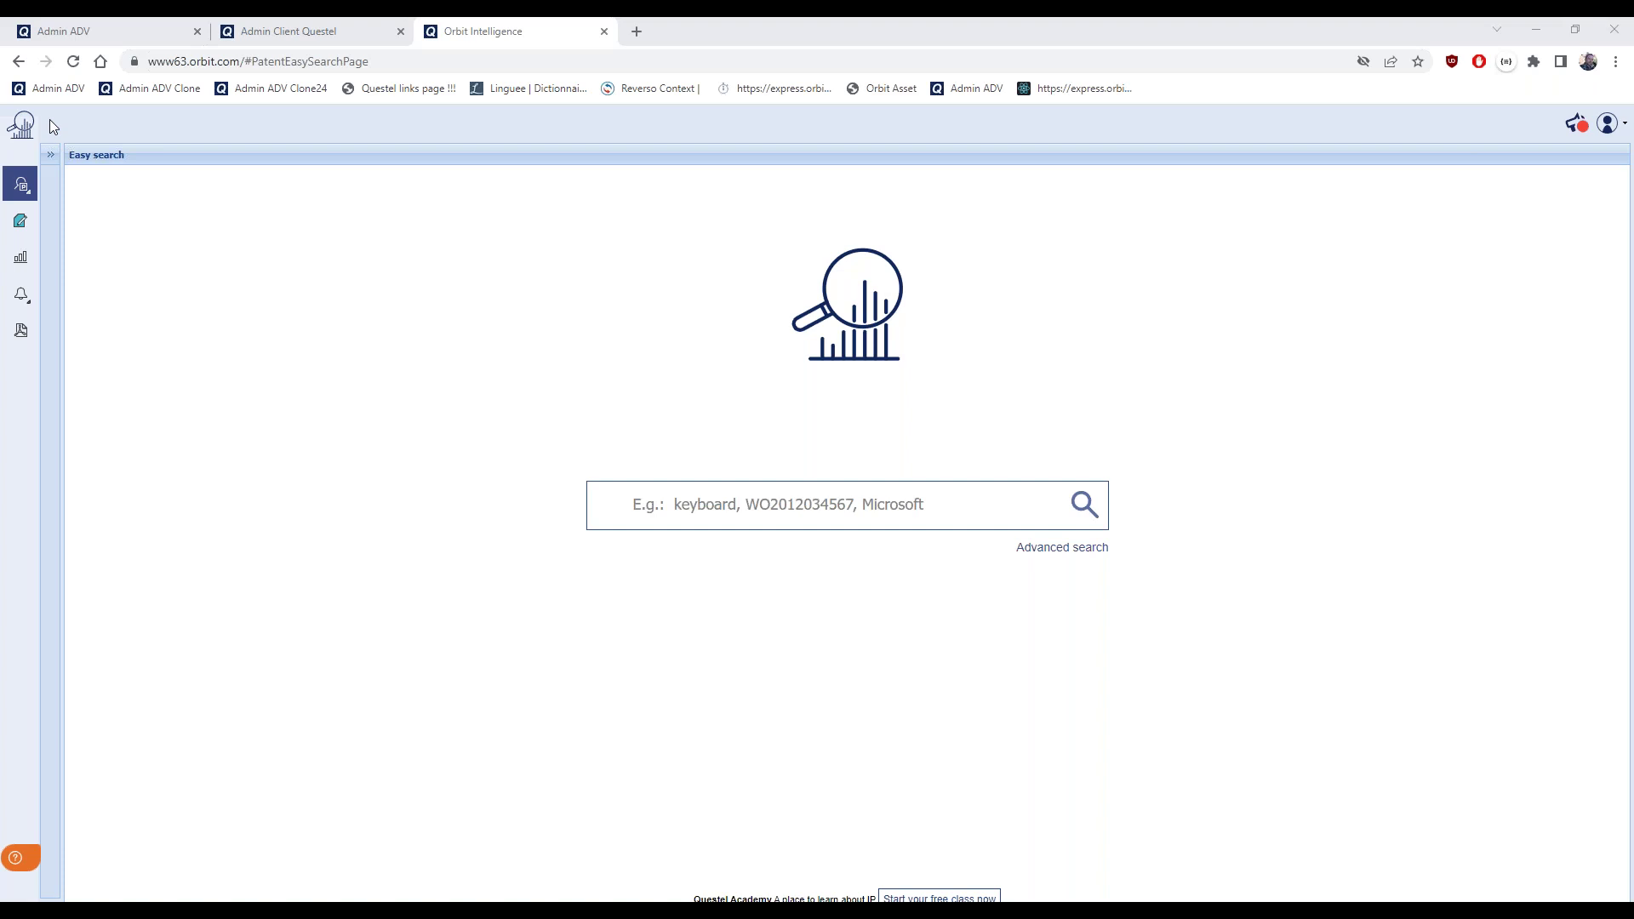
Open the Orbit Intelligence support assistant and read its suggested Easy Search article
{"action": "mouse_move", "coordinate": [21, 184]}
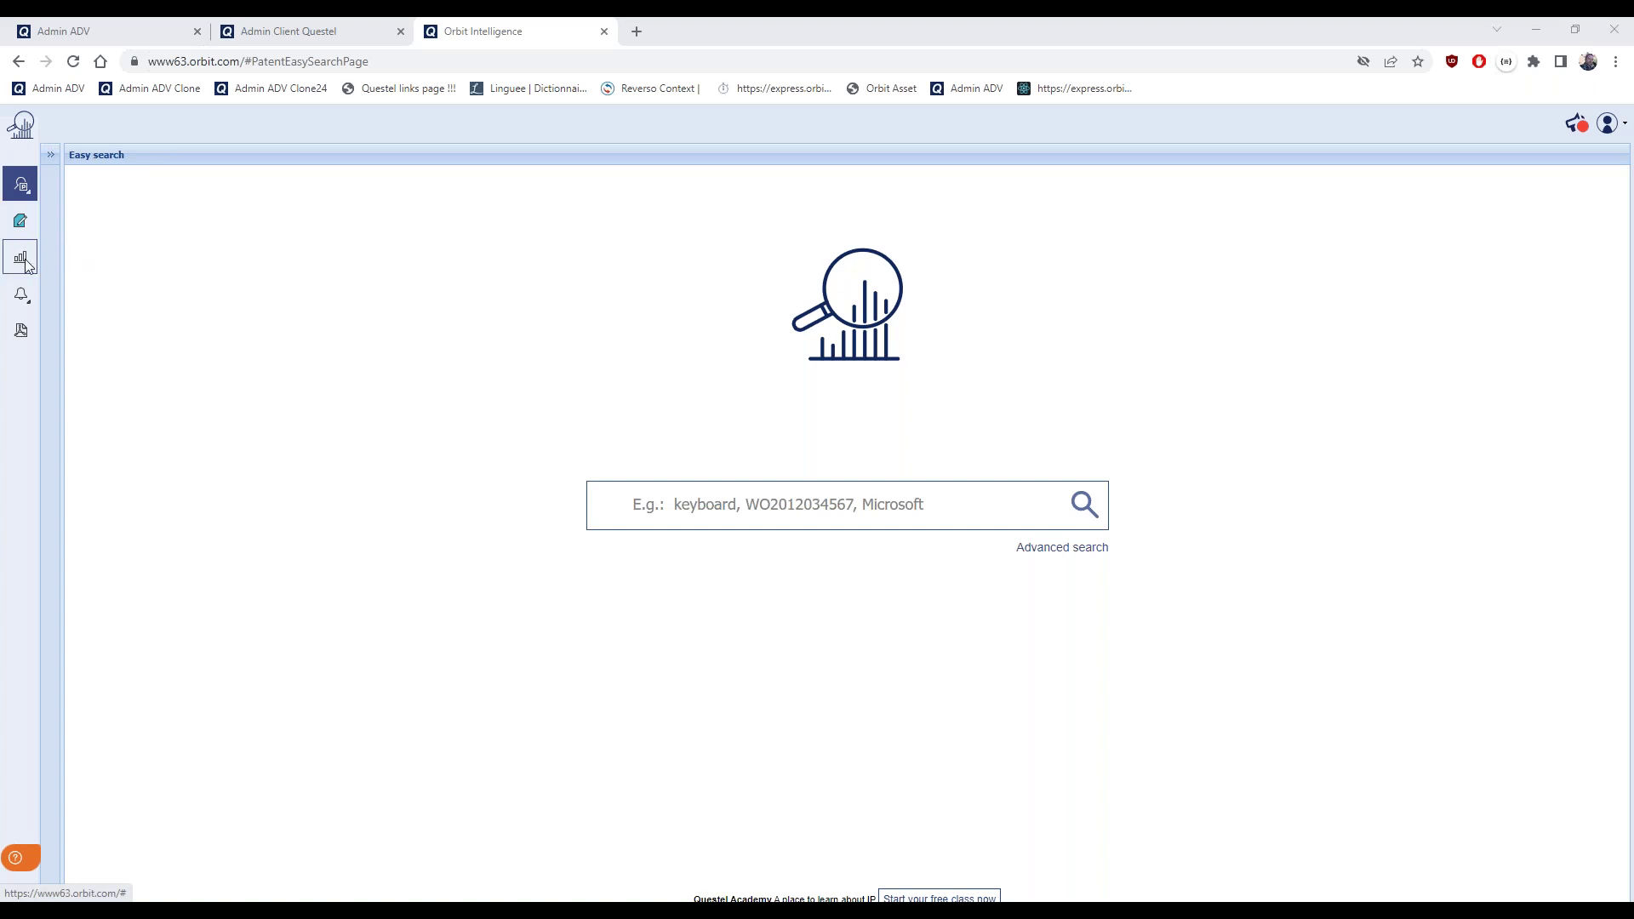
{"action": "mouse_move", "coordinate": [24, 298]}
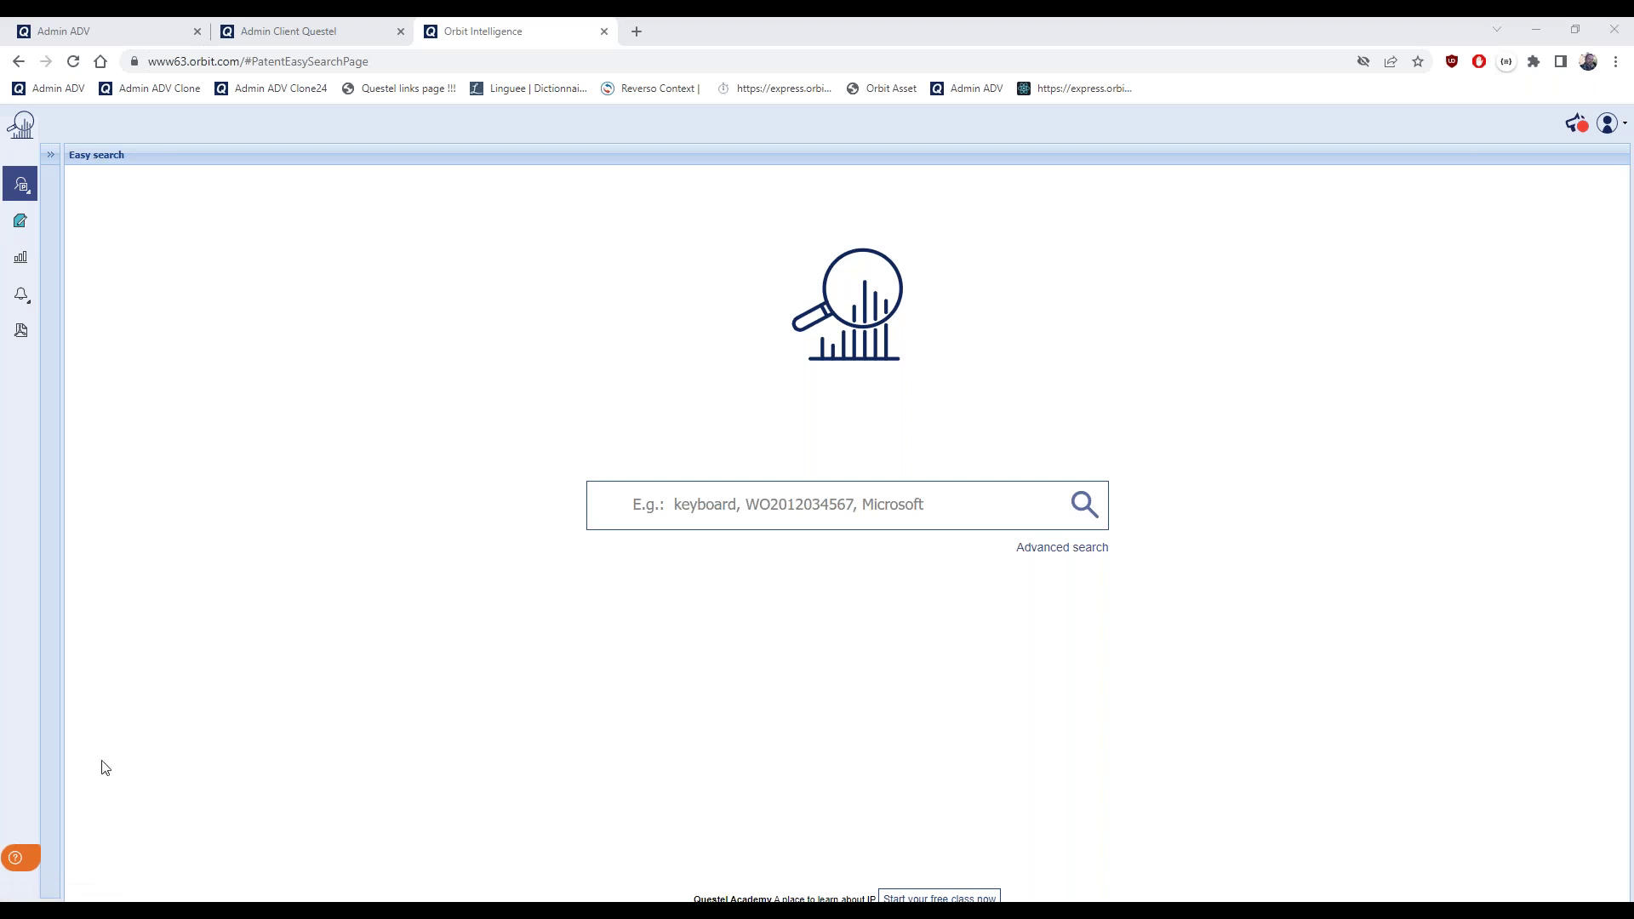
{"action": "left_click", "coordinate": [33, 869]}
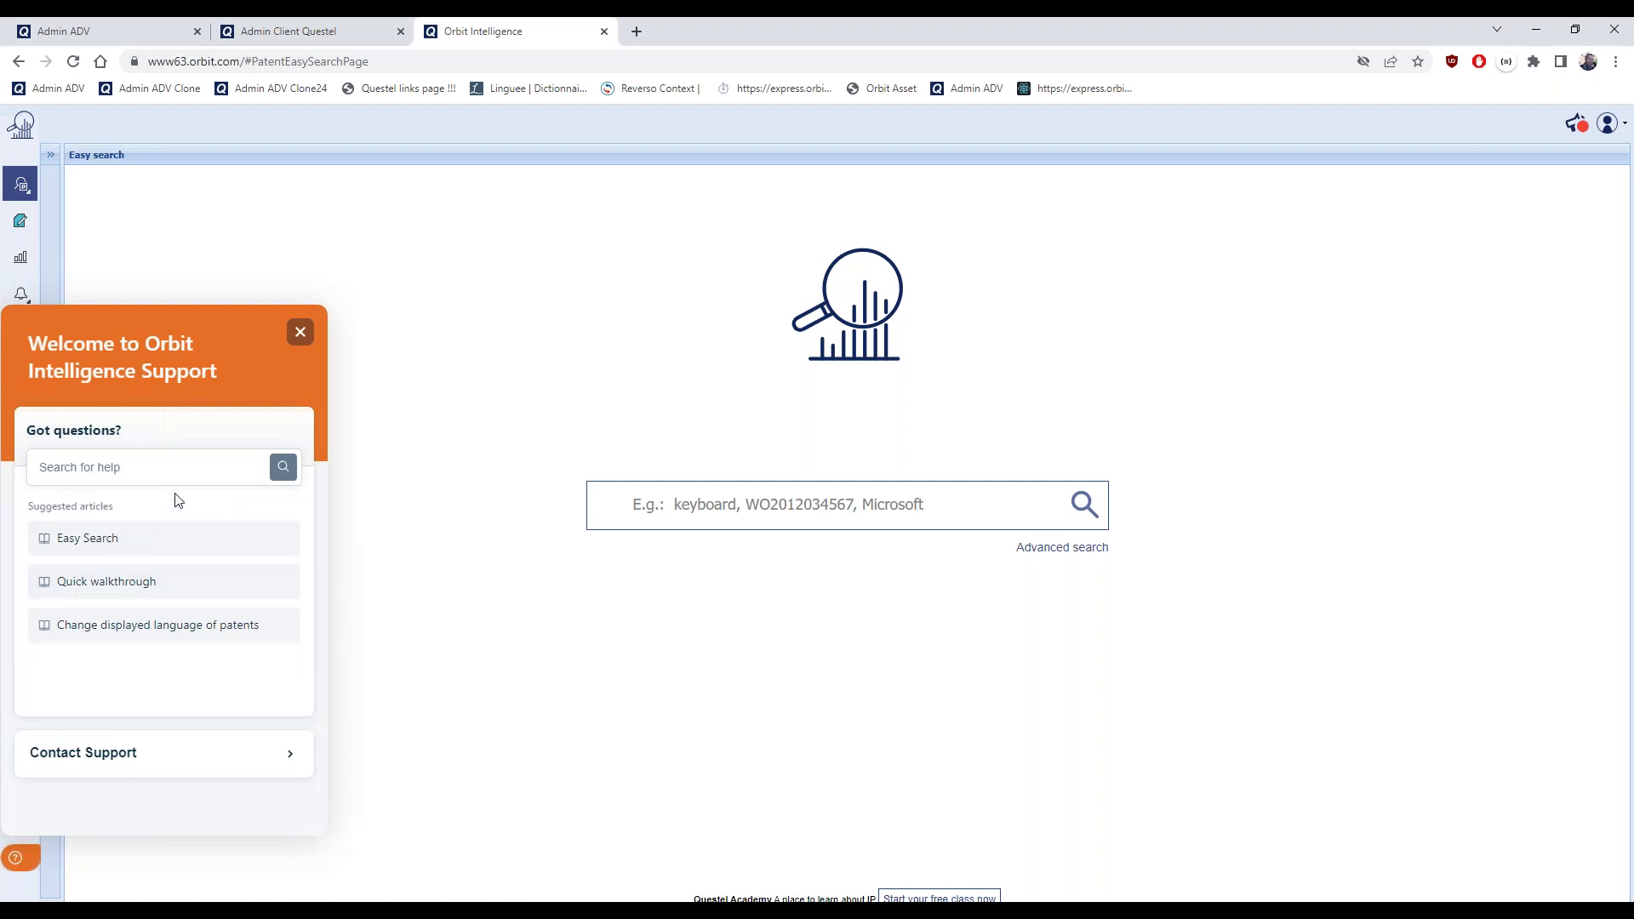
{"action": "left_click", "coordinate": [142, 462]}
{"action": "left_click", "coordinate": [166, 546]}
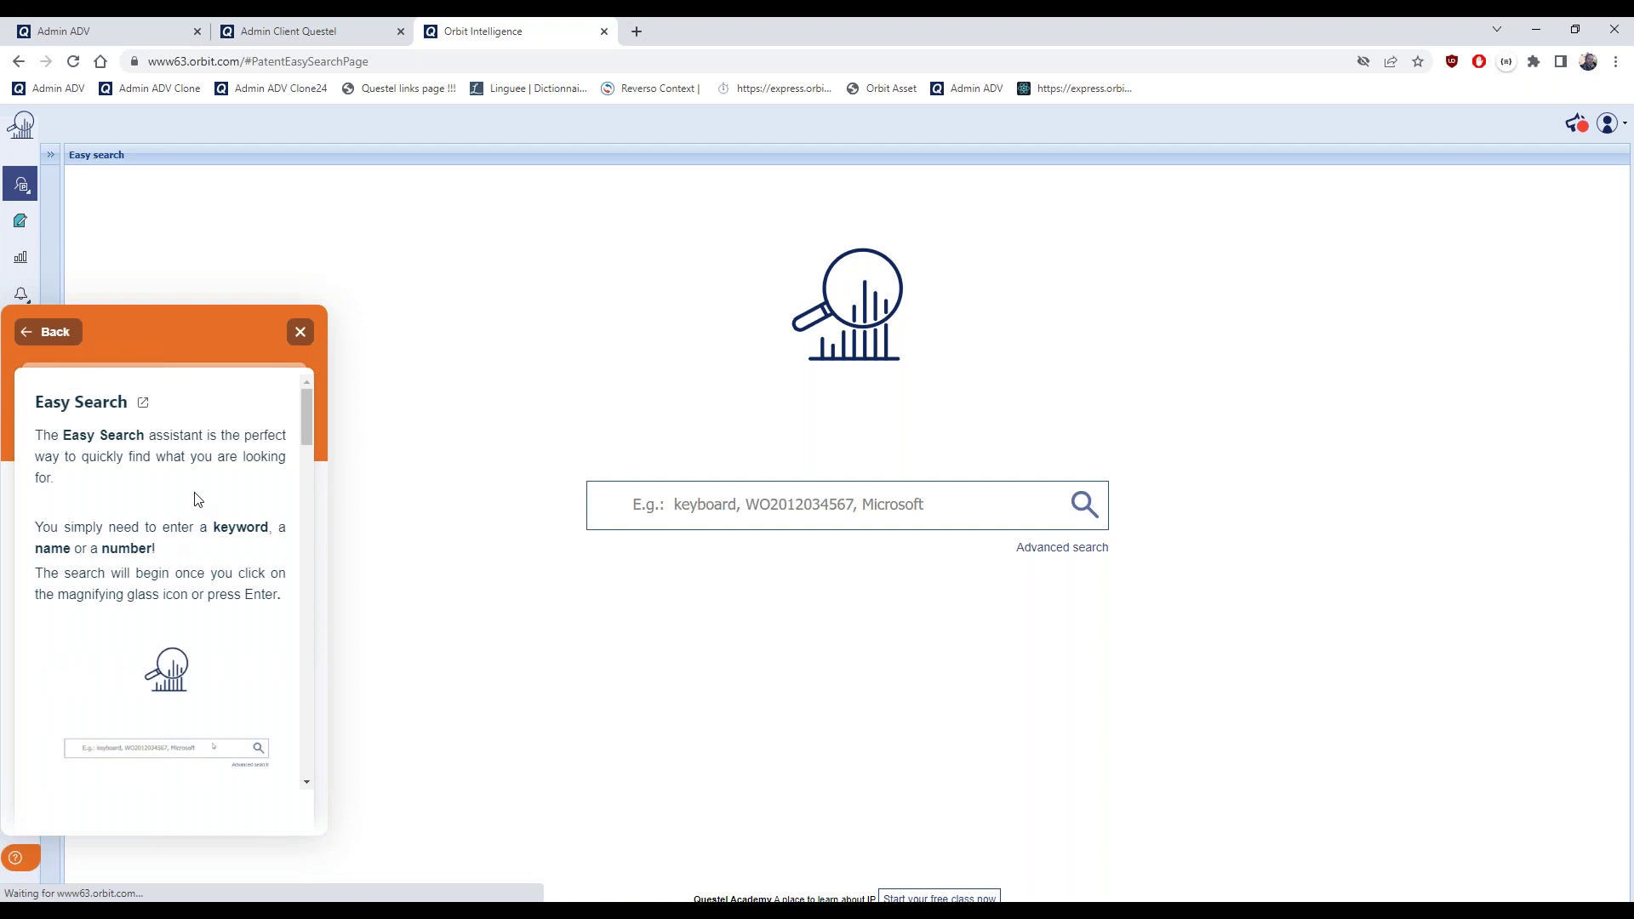
{"action": "scroll", "coordinate": [195, 499], "scroll_direction": "down", "scroll_amount": 3}
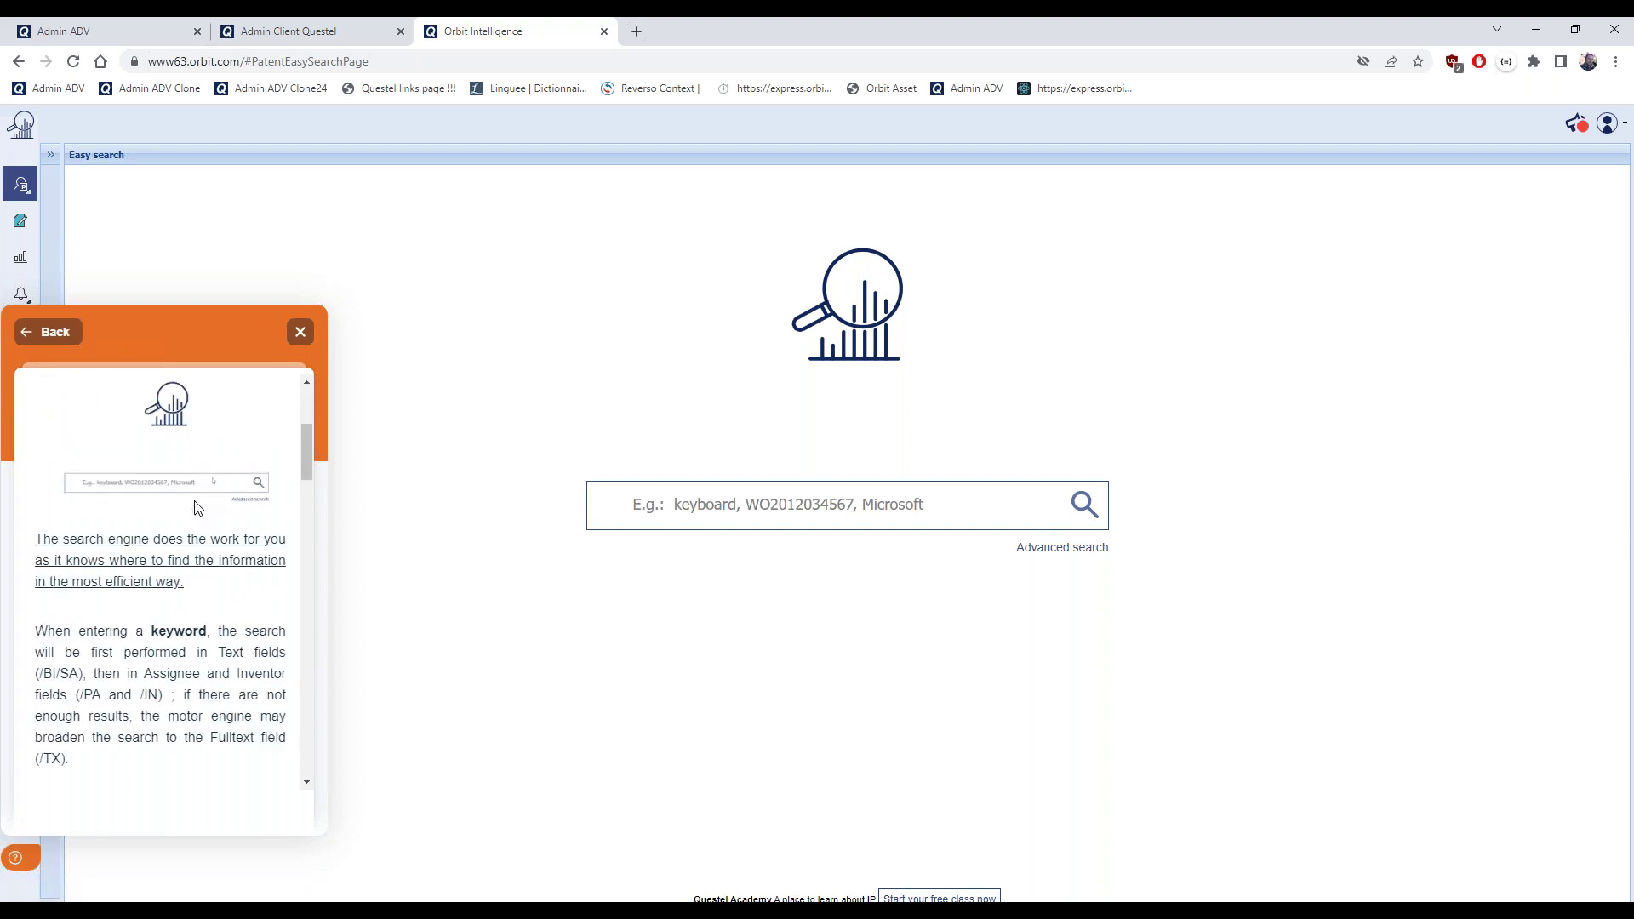
{"action": "scroll", "coordinate": [196, 508], "scroll_direction": "down", "scroll_amount": 3}
{"action": "scroll", "coordinate": [197, 511], "scroll_direction": "up", "scroll_amount": 6}
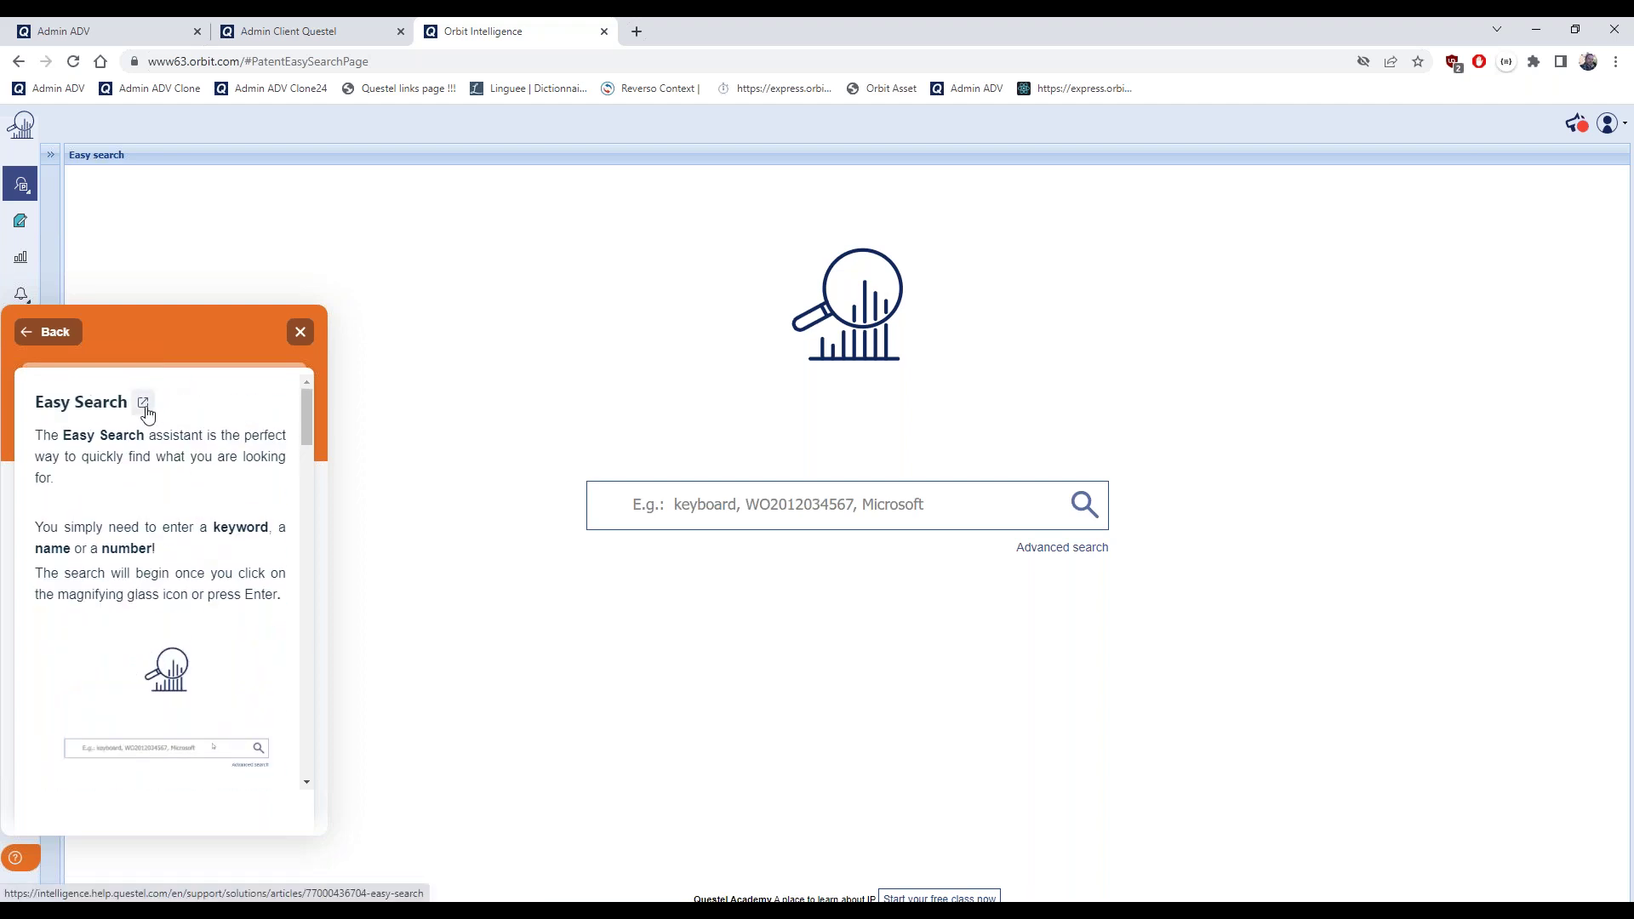
Open the full Easy Search article on the help site and read it through to its embedded video
{"action": "left_click", "coordinate": [144, 411]}
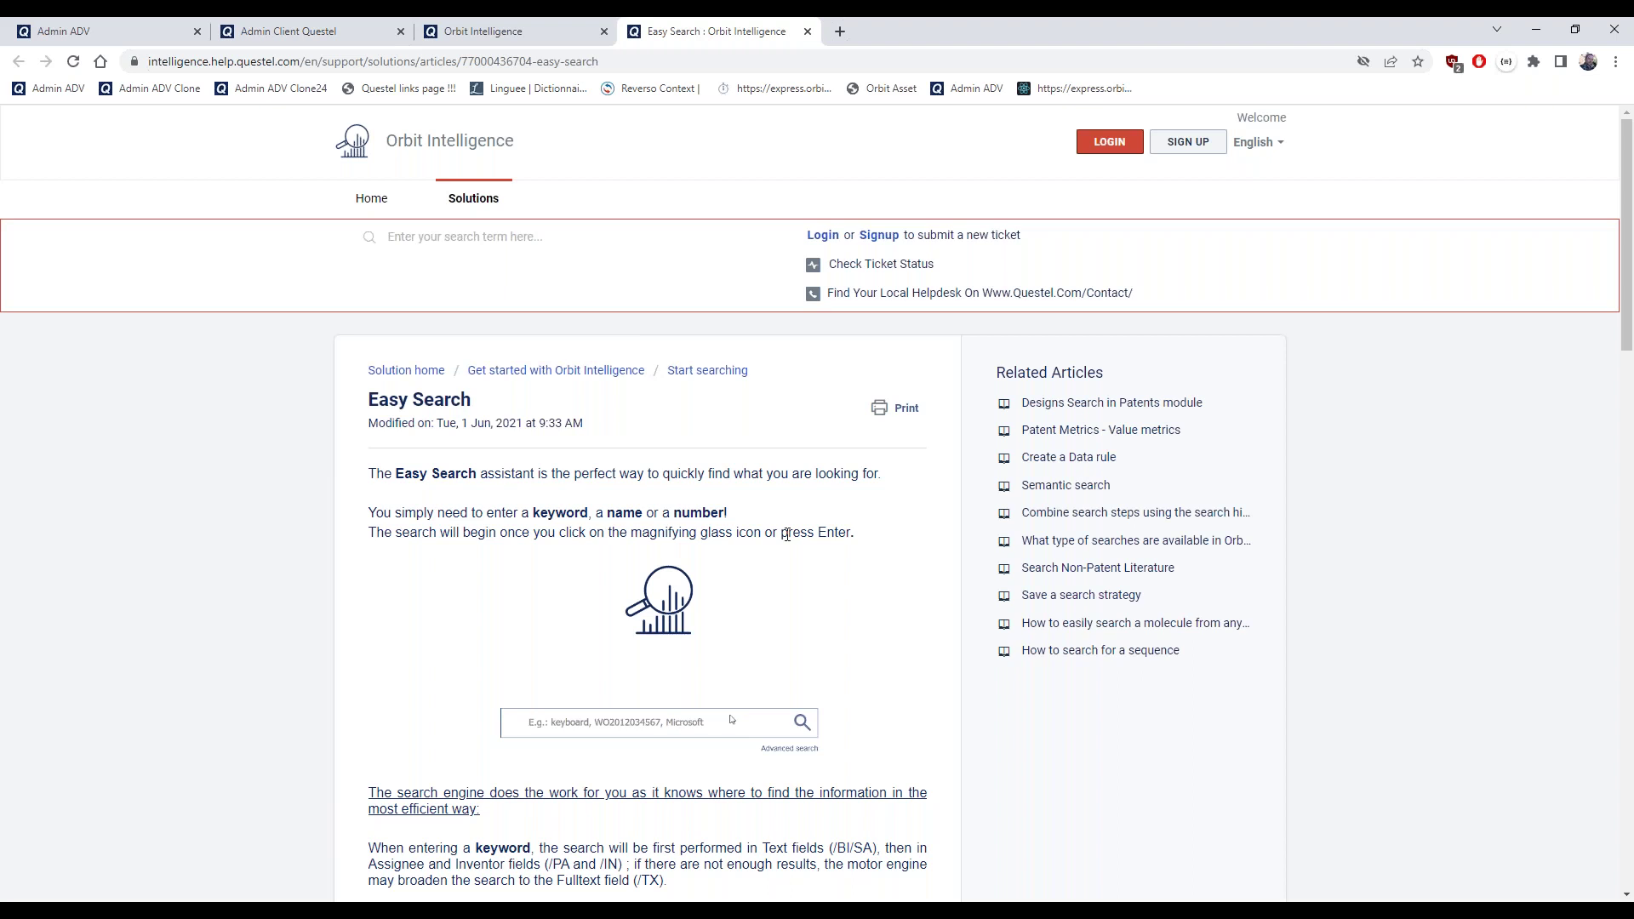
{"action": "scroll", "coordinate": [788, 535], "scroll_direction": "down", "scroll_amount": 6}
{"action": "scroll", "coordinate": [787, 535], "scroll_direction": "down", "scroll_amount": 8}
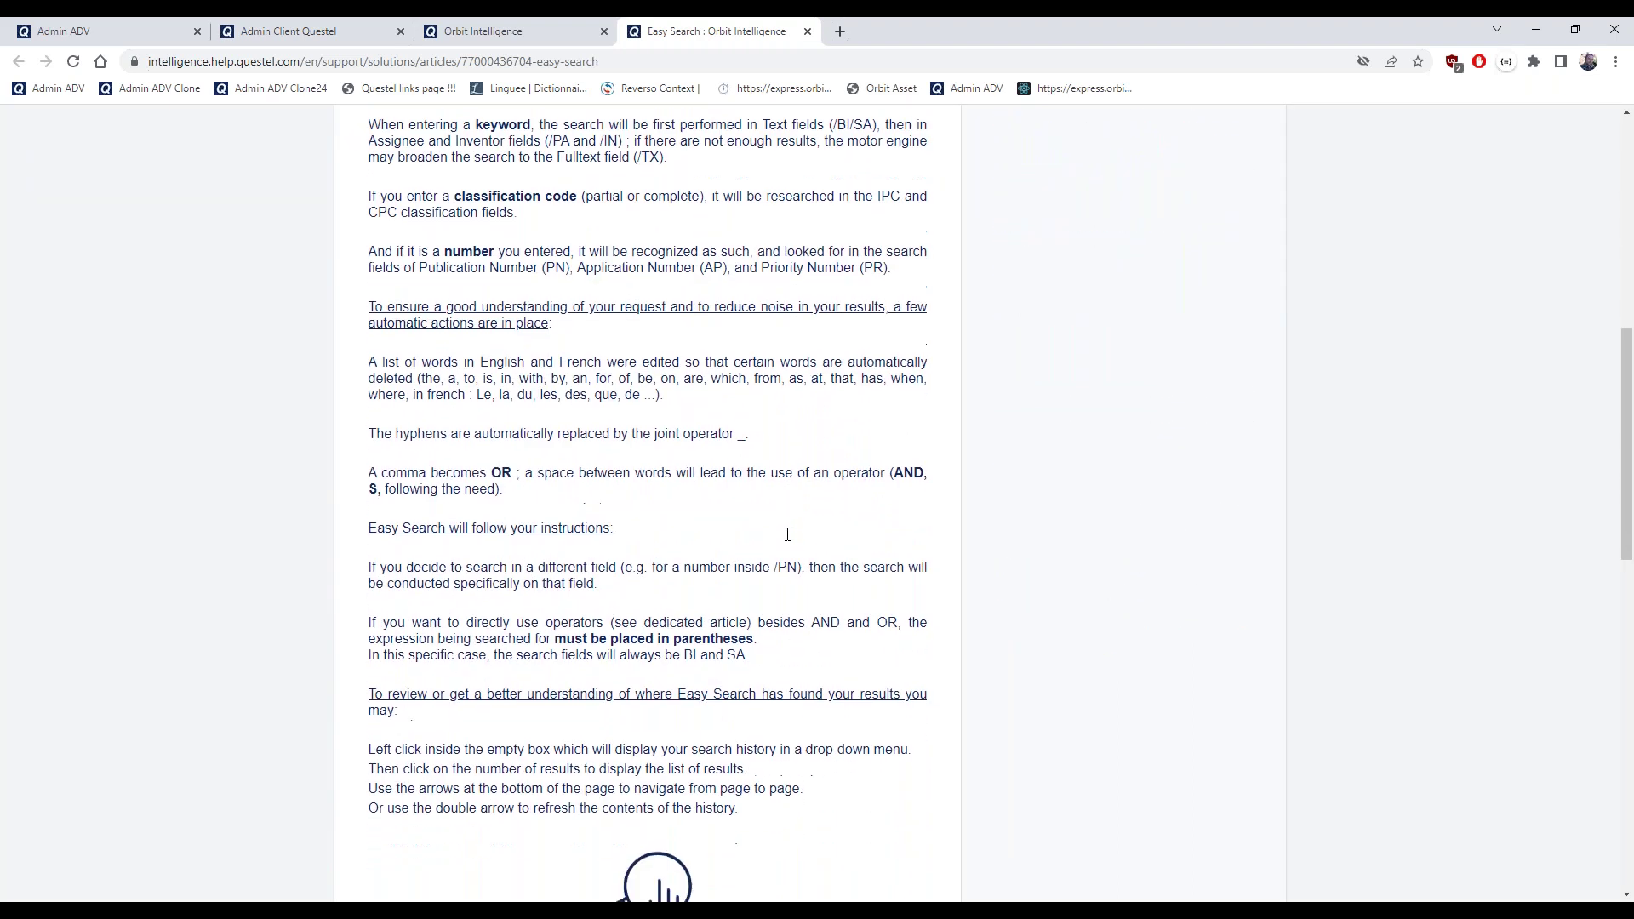
{"action": "scroll", "coordinate": [787, 534], "scroll_direction": "down", "scroll_amount": 7}
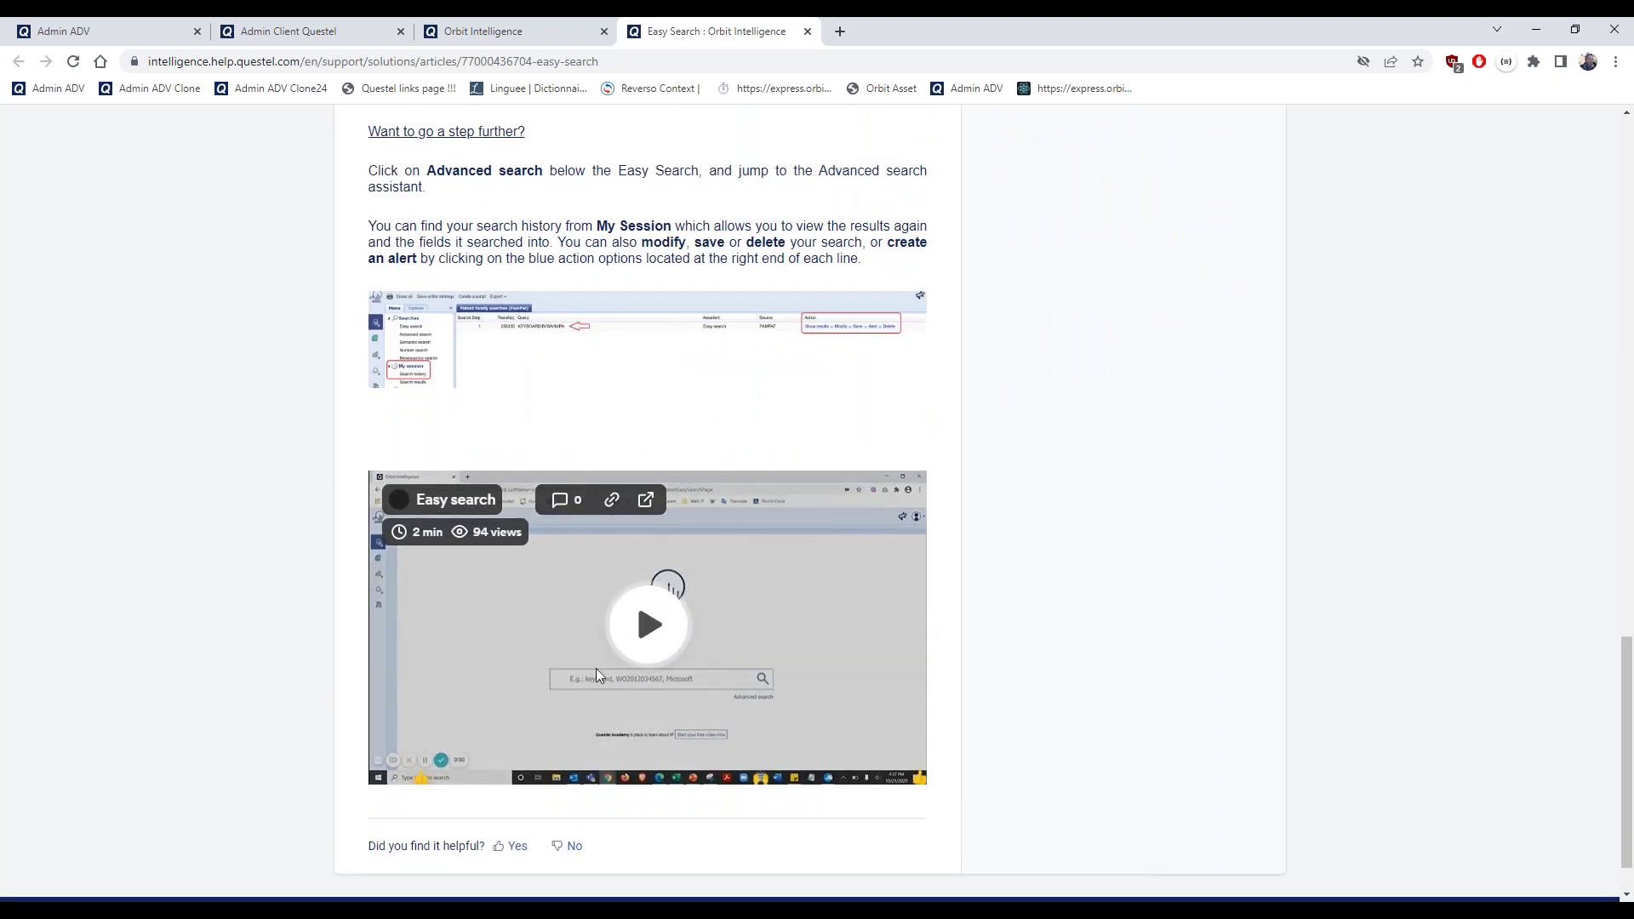
{"action": "scroll", "coordinate": [824, 639], "scroll_direction": "up", "scroll_amount": 14}
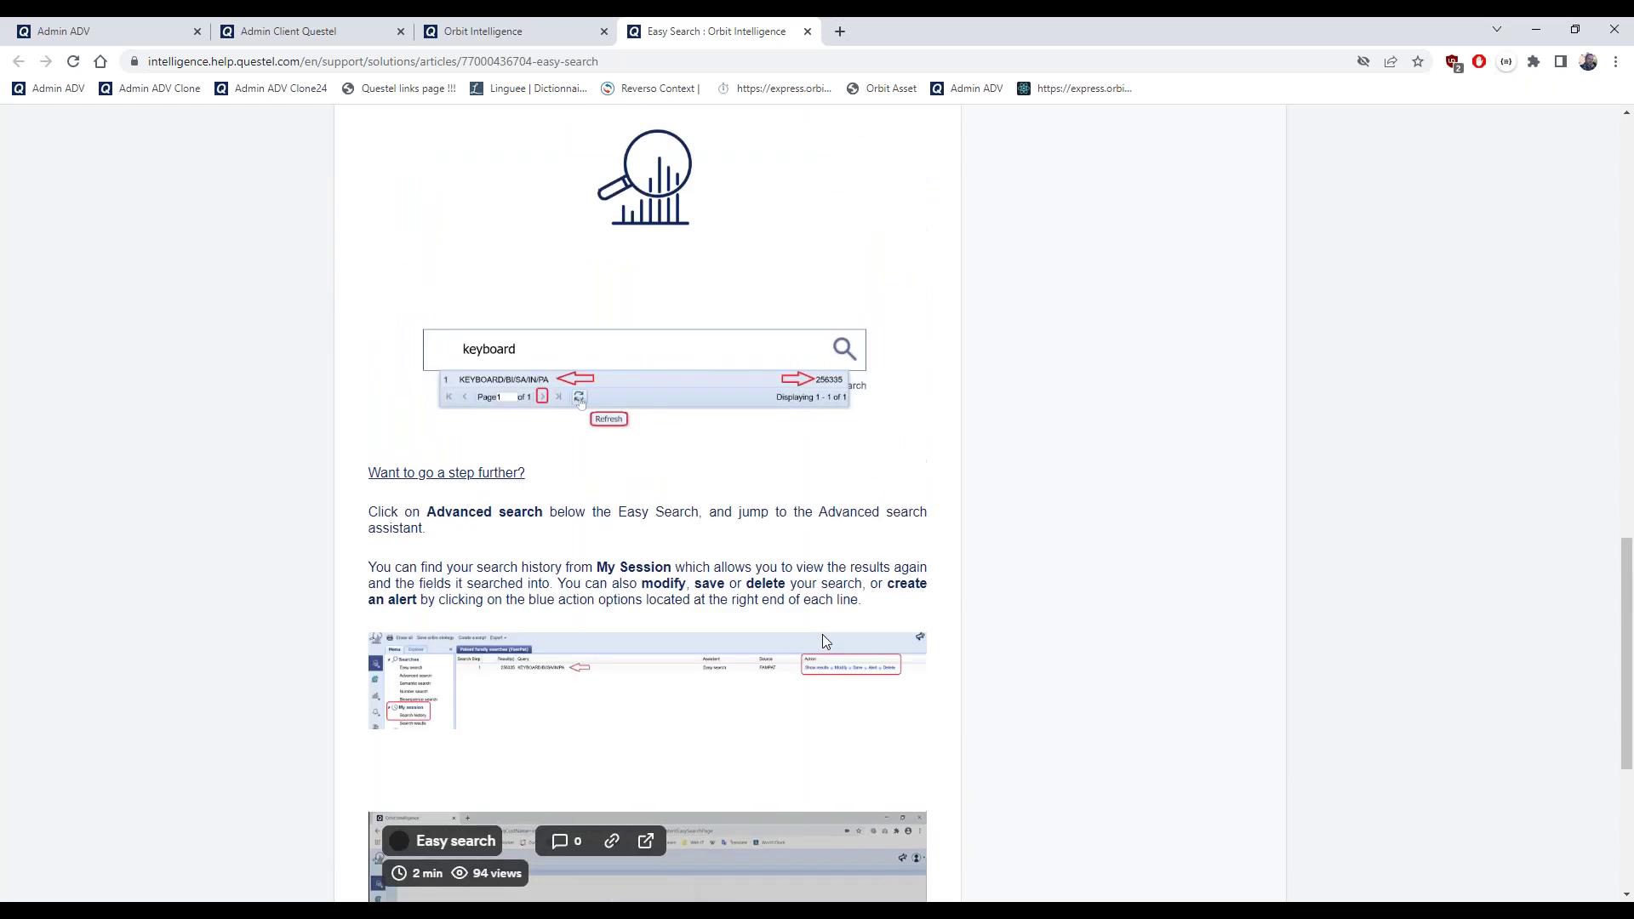
{"action": "scroll", "coordinate": [824, 640], "scroll_direction": "up", "scroll_amount": 6}
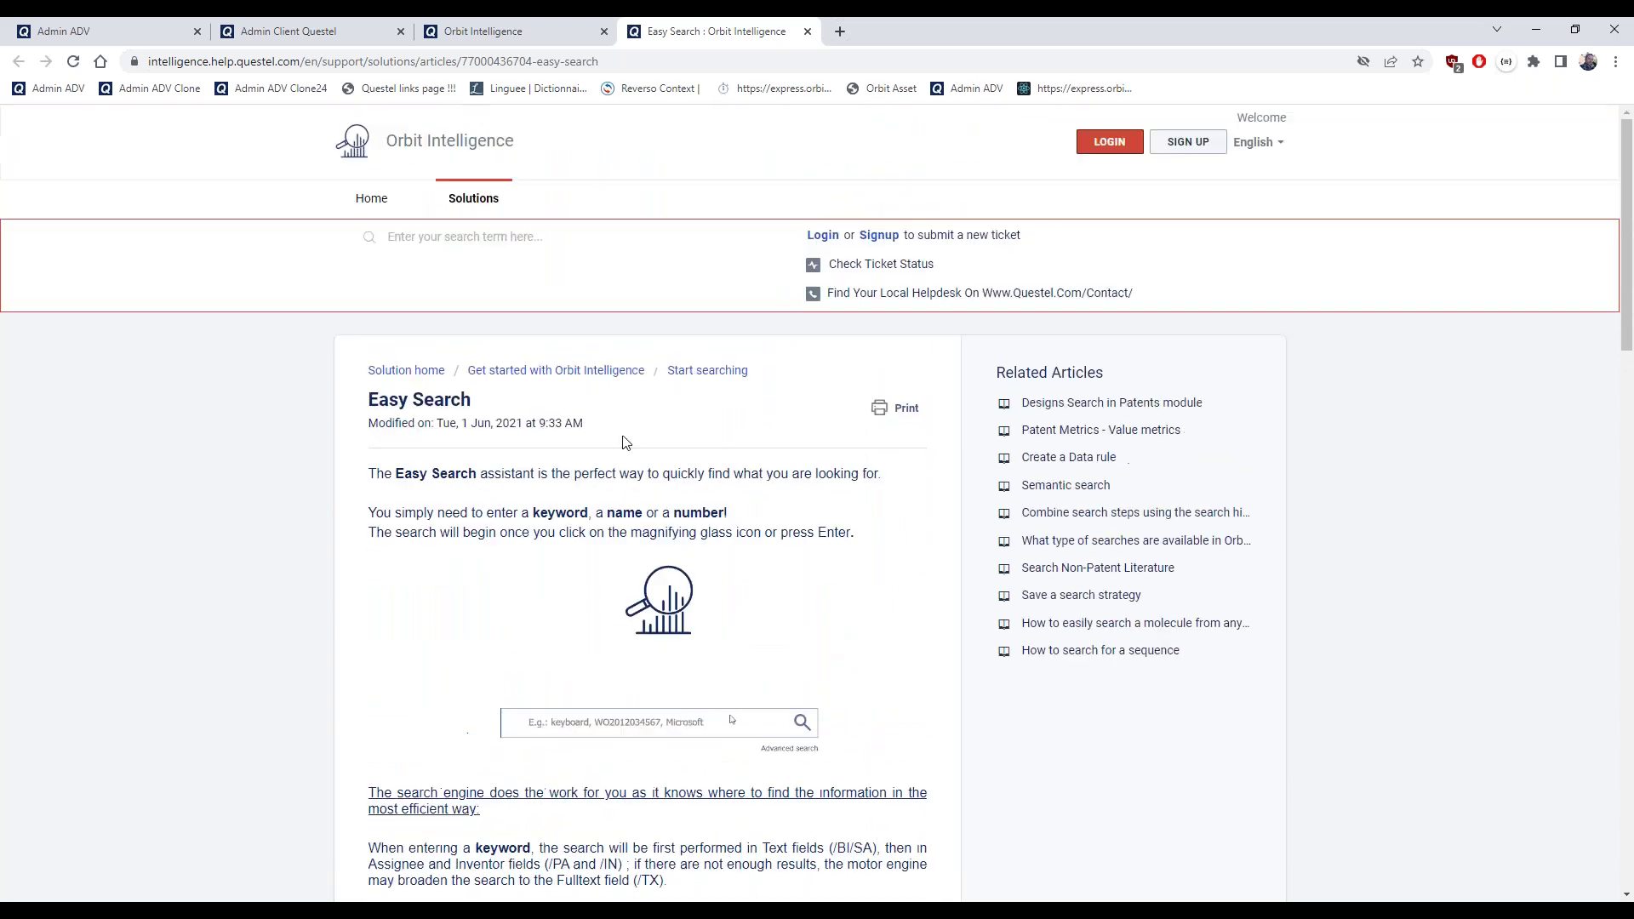
Open the help site's Solutions knowledge base and browse its article categories through Searching further
{"action": "left_click", "coordinate": [470, 209]}
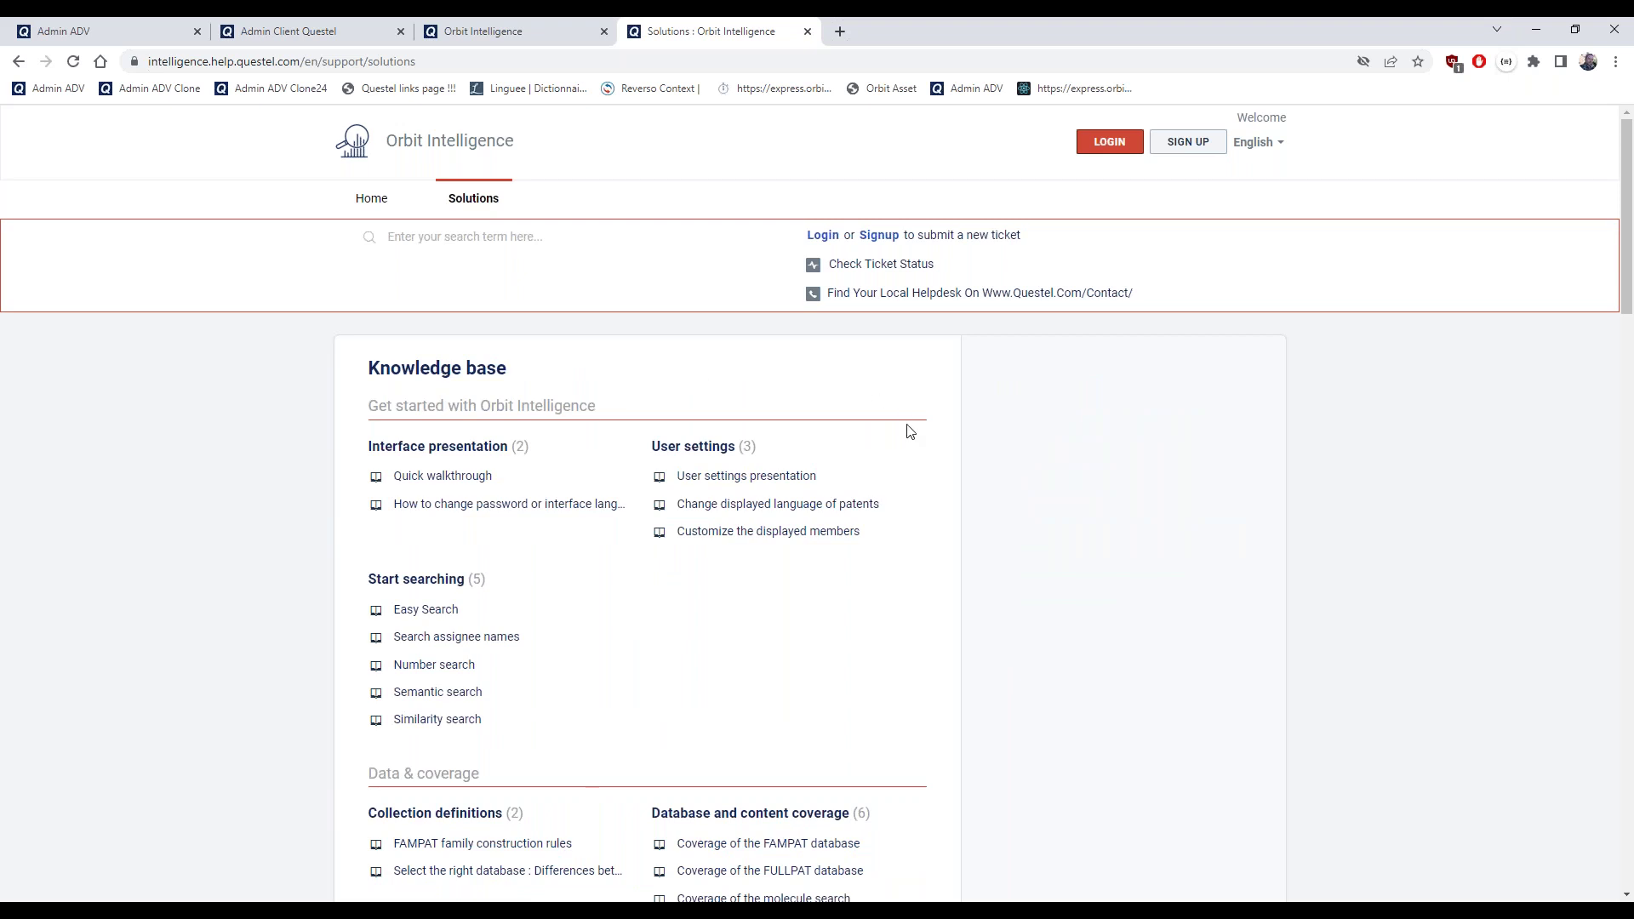
{"action": "scroll", "coordinate": [908, 431], "scroll_direction": "down", "scroll_amount": 4}
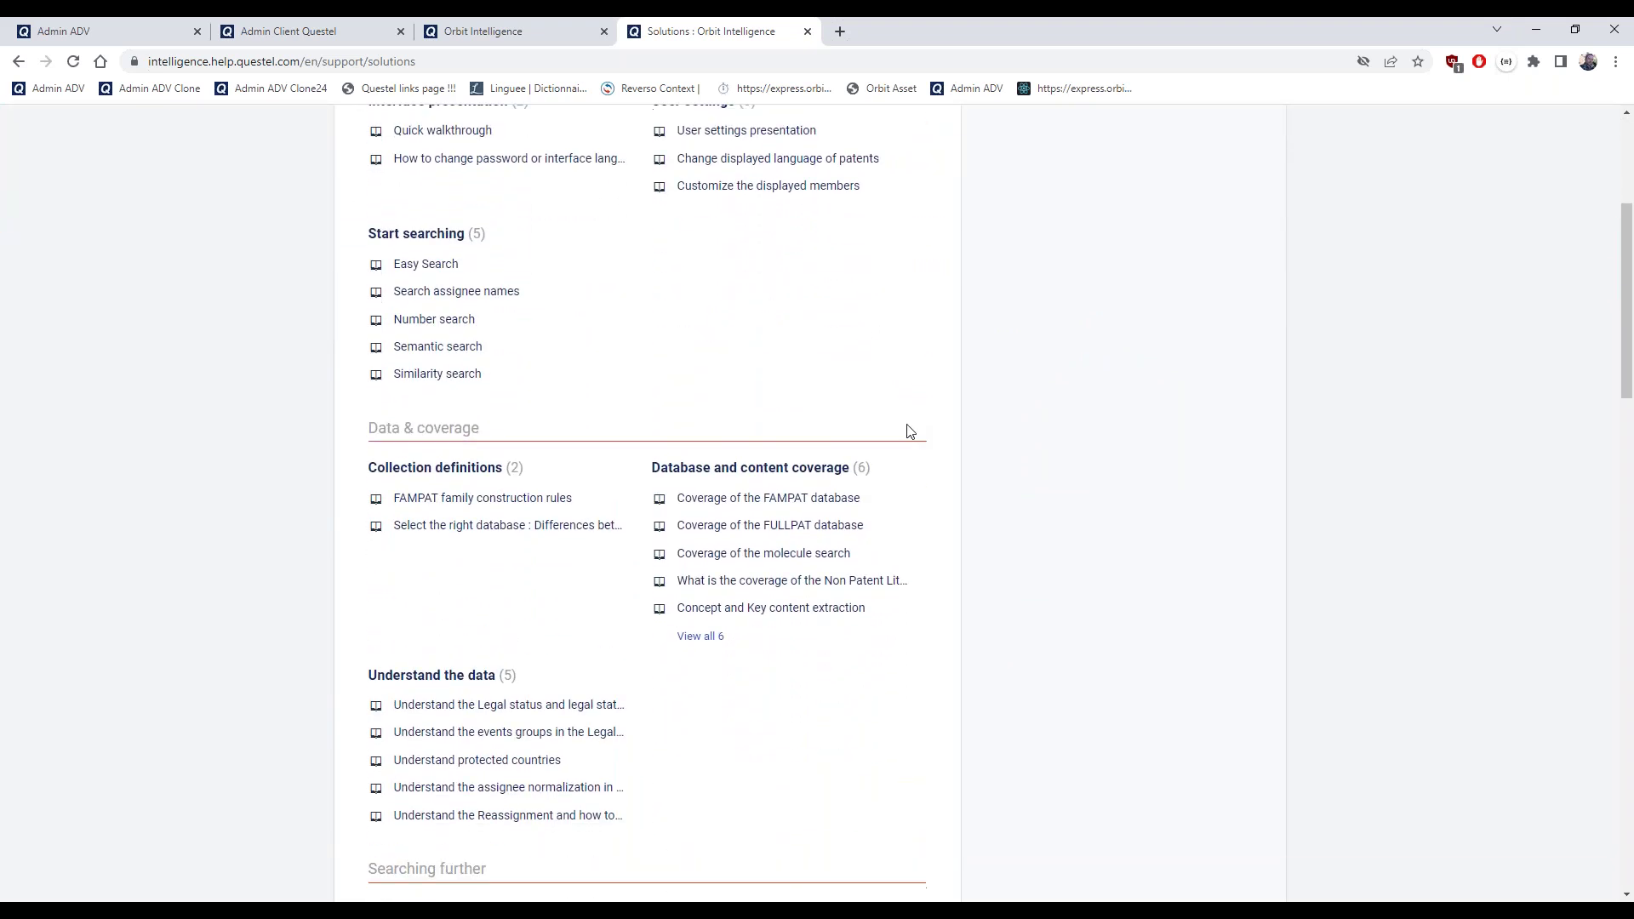
{"action": "scroll", "coordinate": [909, 431], "scroll_direction": "down", "scroll_amount": 4}
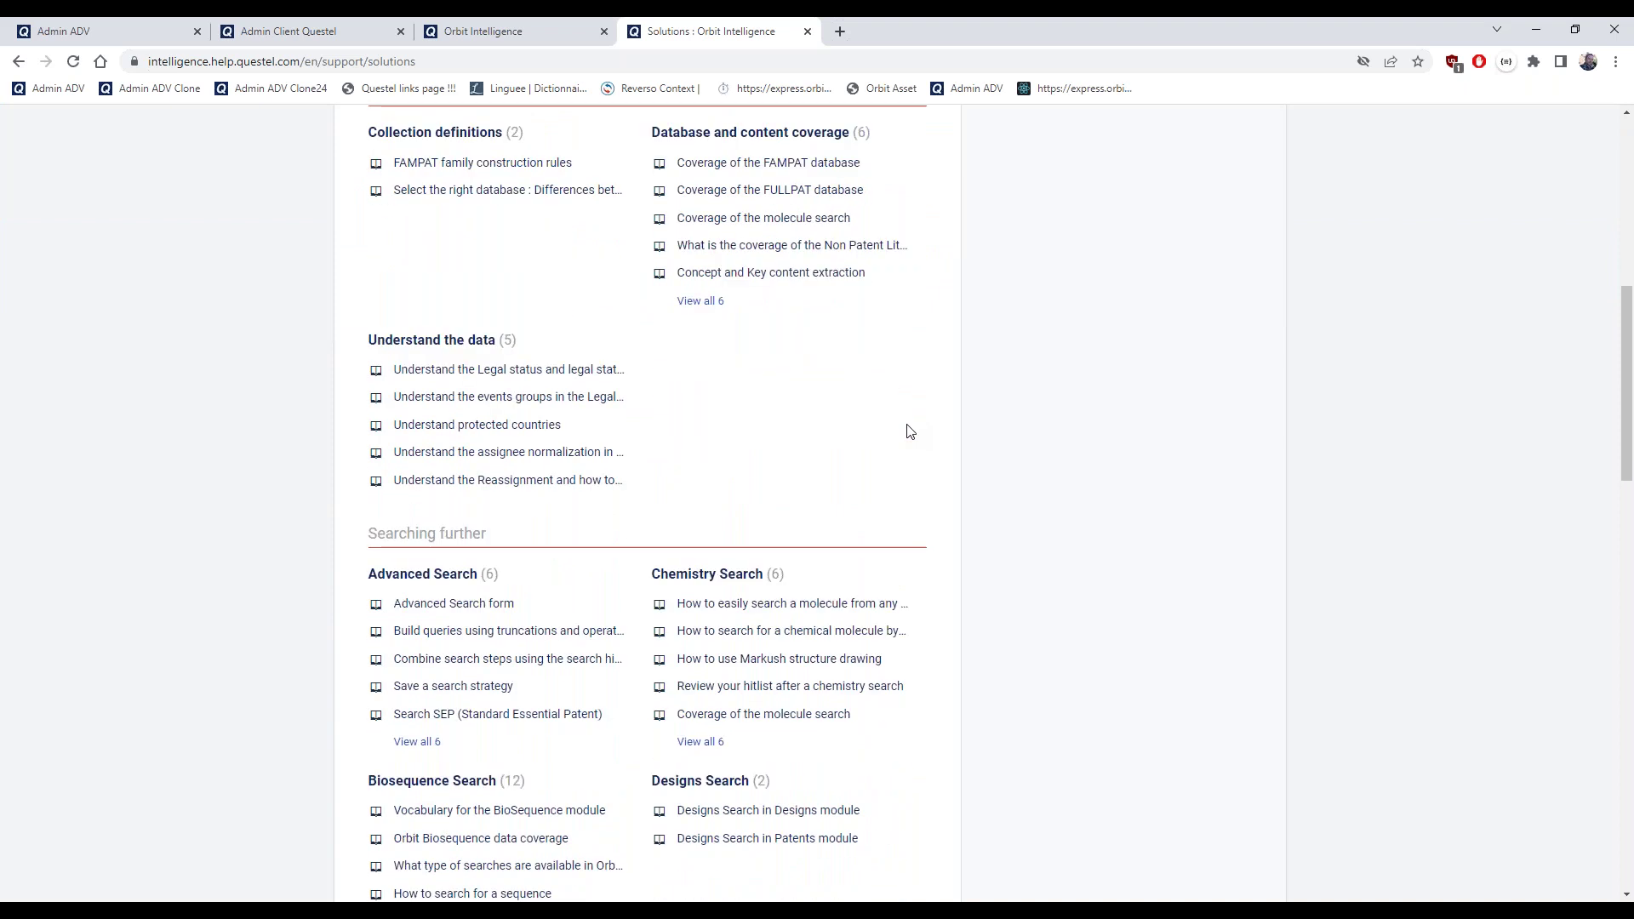
Close the support assistant back in Orbit Intelligence and review the options of the user account menu
{"action": "left_click", "coordinate": [478, 36]}
{"action": "left_click", "coordinate": [299, 332]}
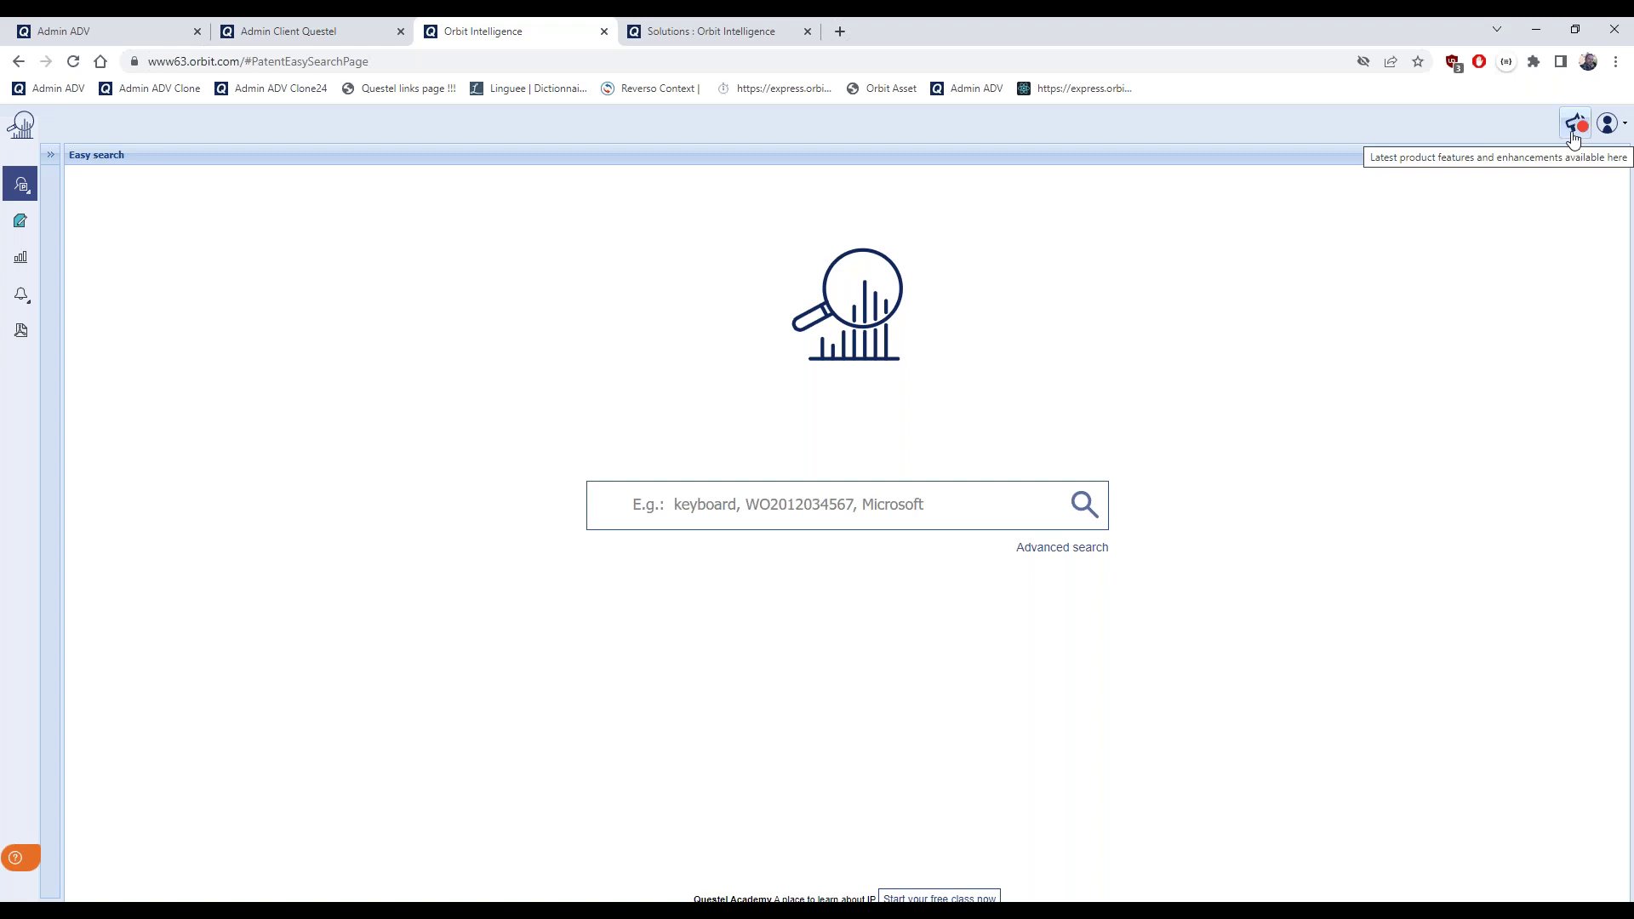
{"action": "left_click", "coordinate": [1620, 139]}
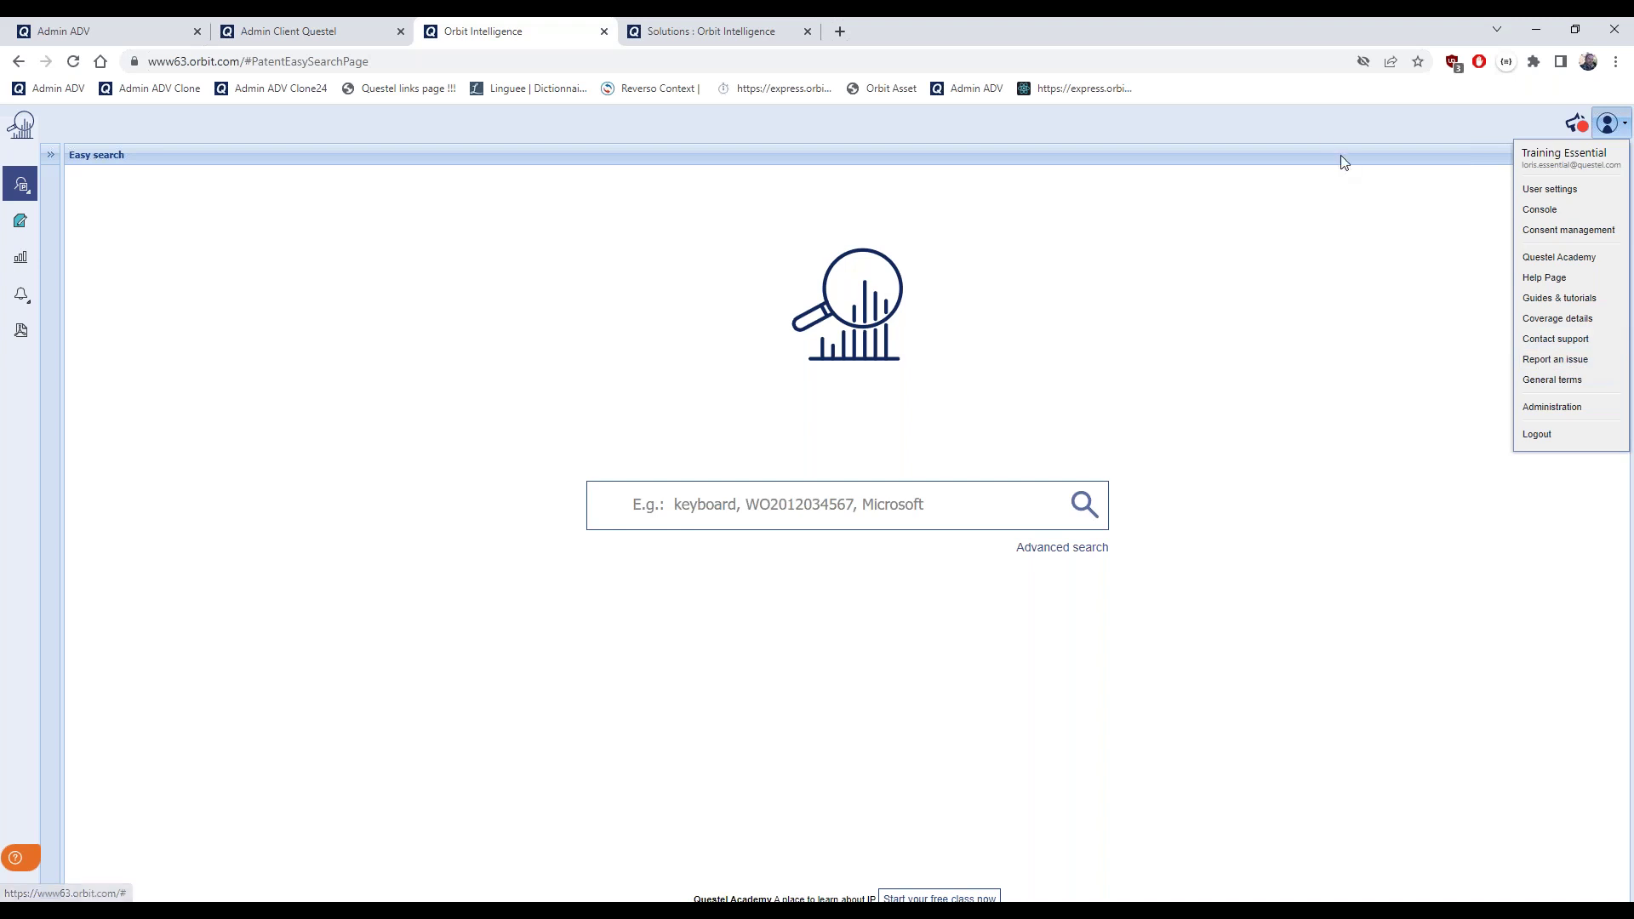
{"action": "left_click", "coordinate": [1320, 129]}
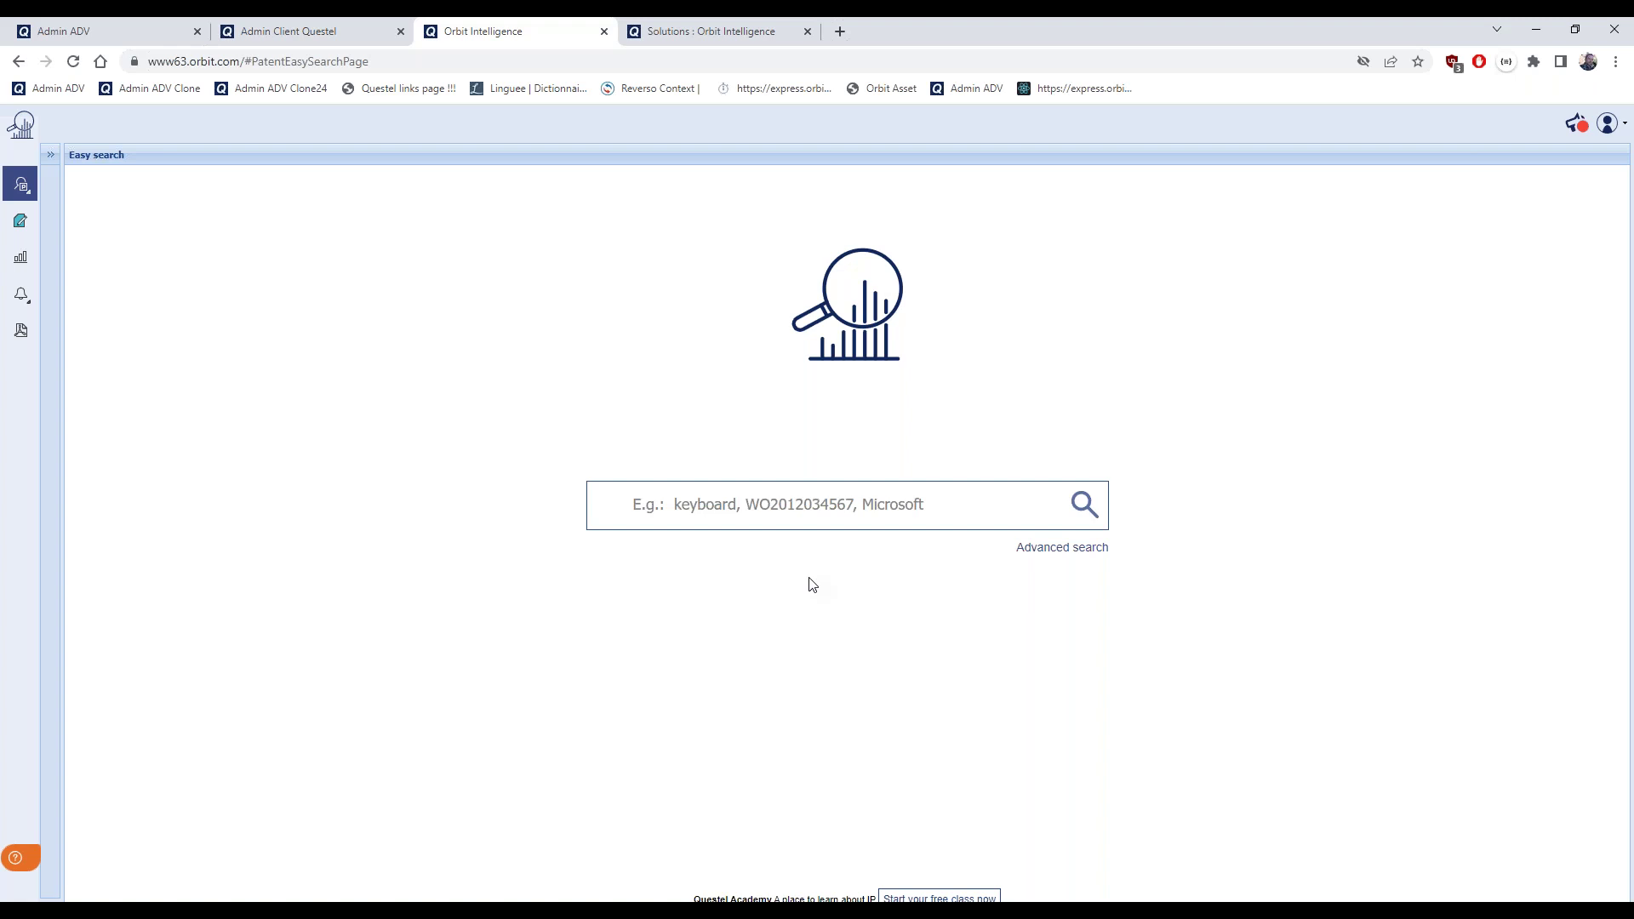
Run an Easy Search for publication number EP3149112
{"action": "left_click", "coordinate": [804, 511]}
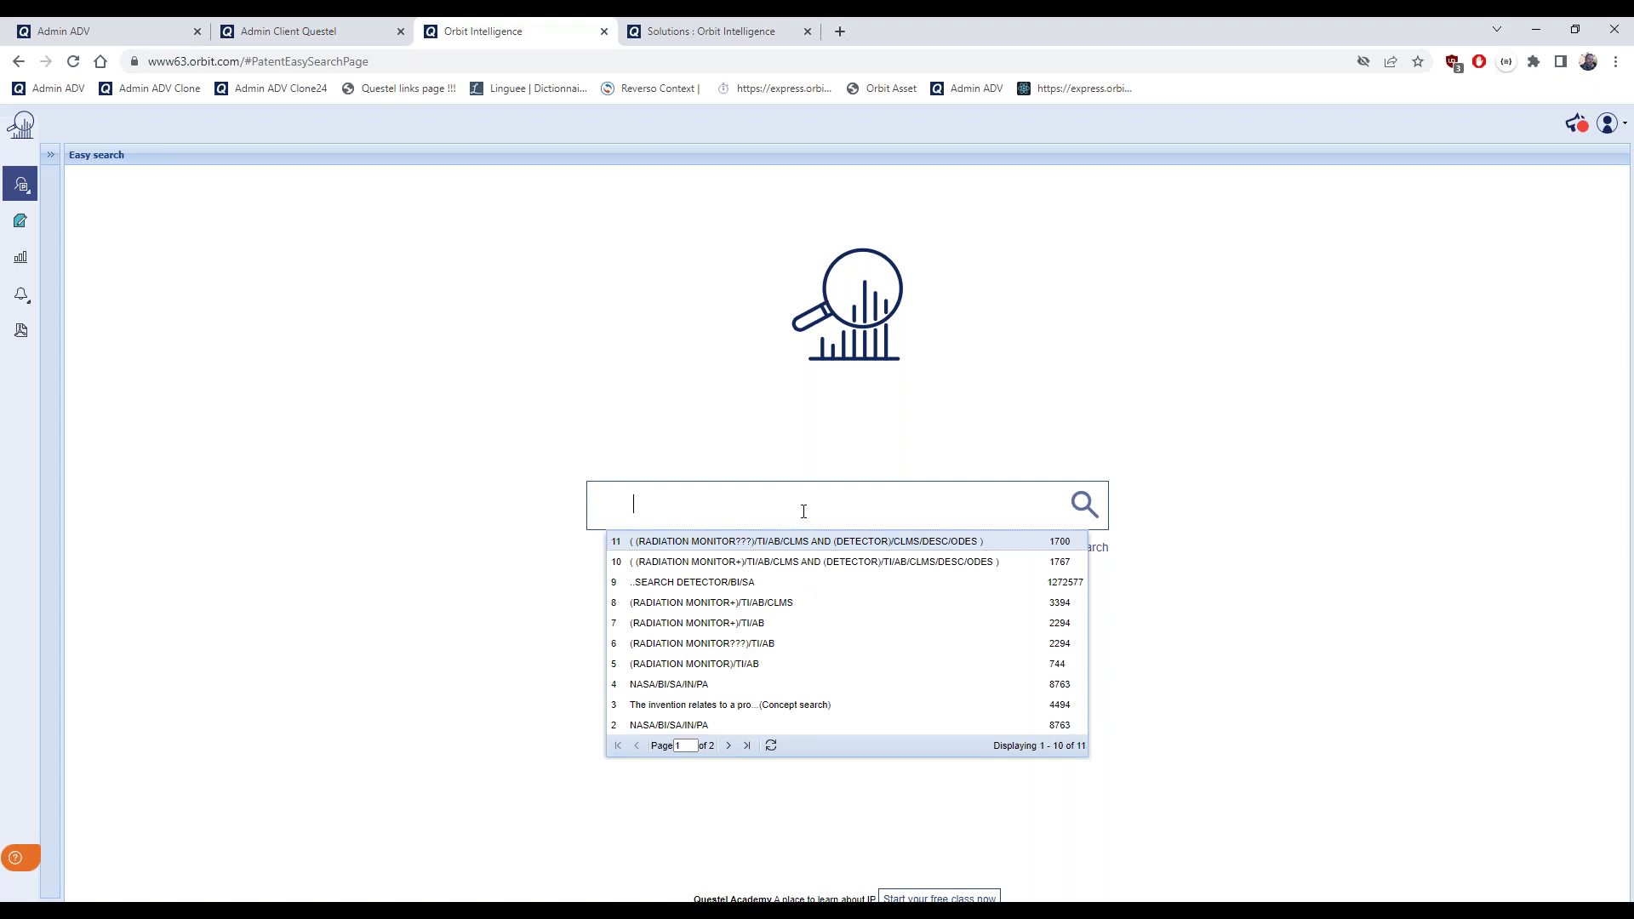
{"action": "key", "text": "super+v"}
{"action": "left_click", "coordinate": [856, 515]}
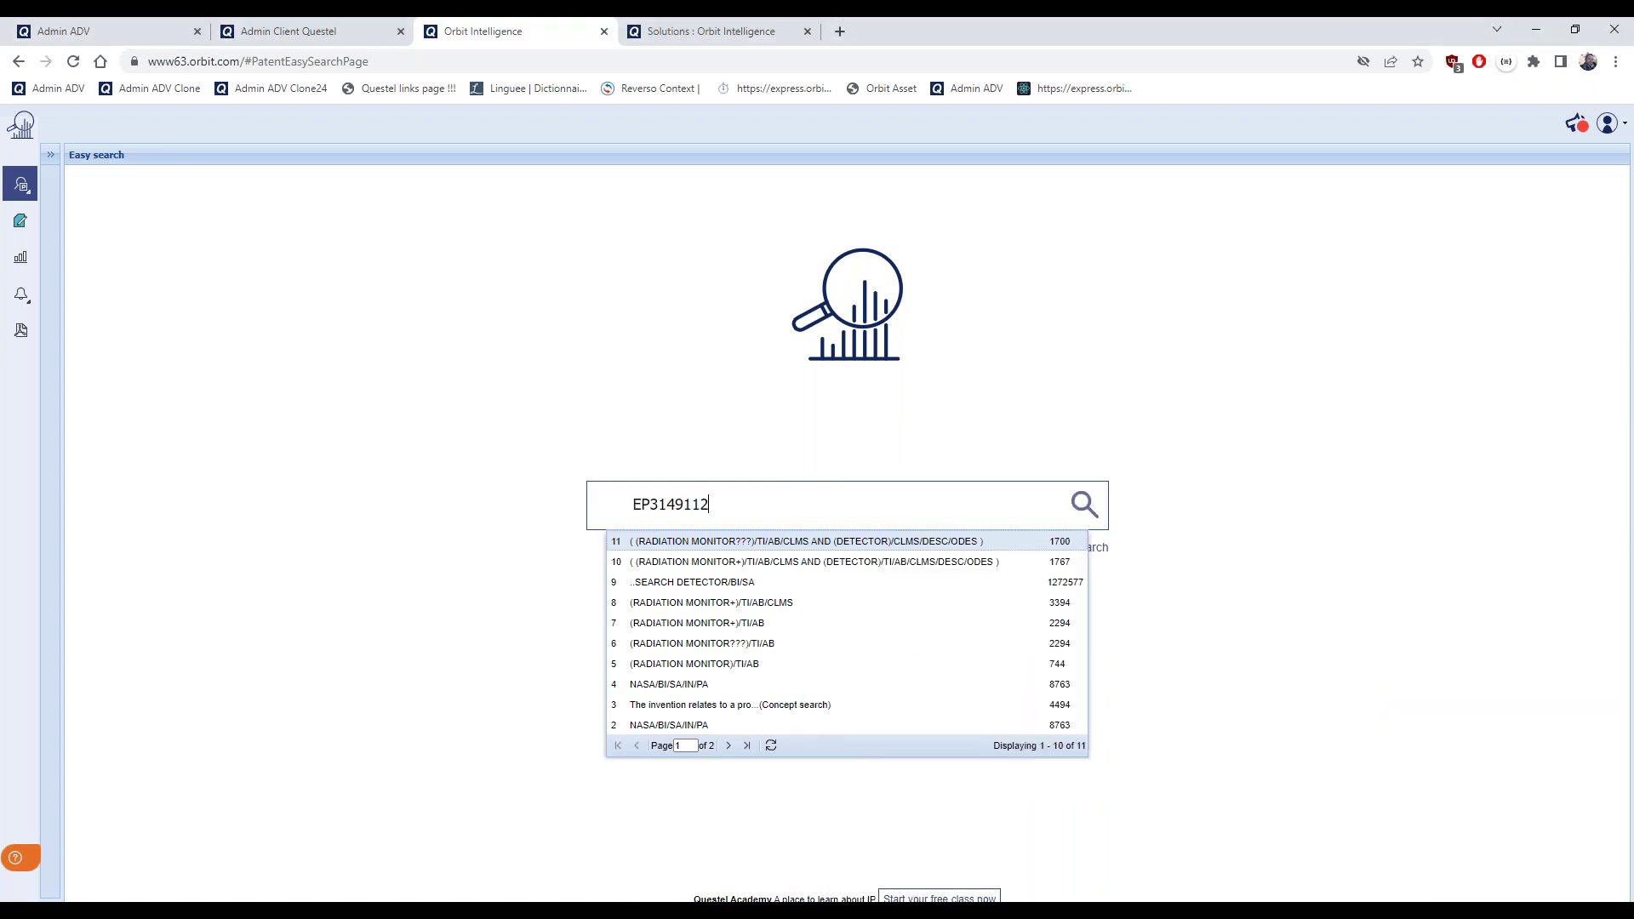
{"action": "left_click", "coordinate": [1083, 503]}
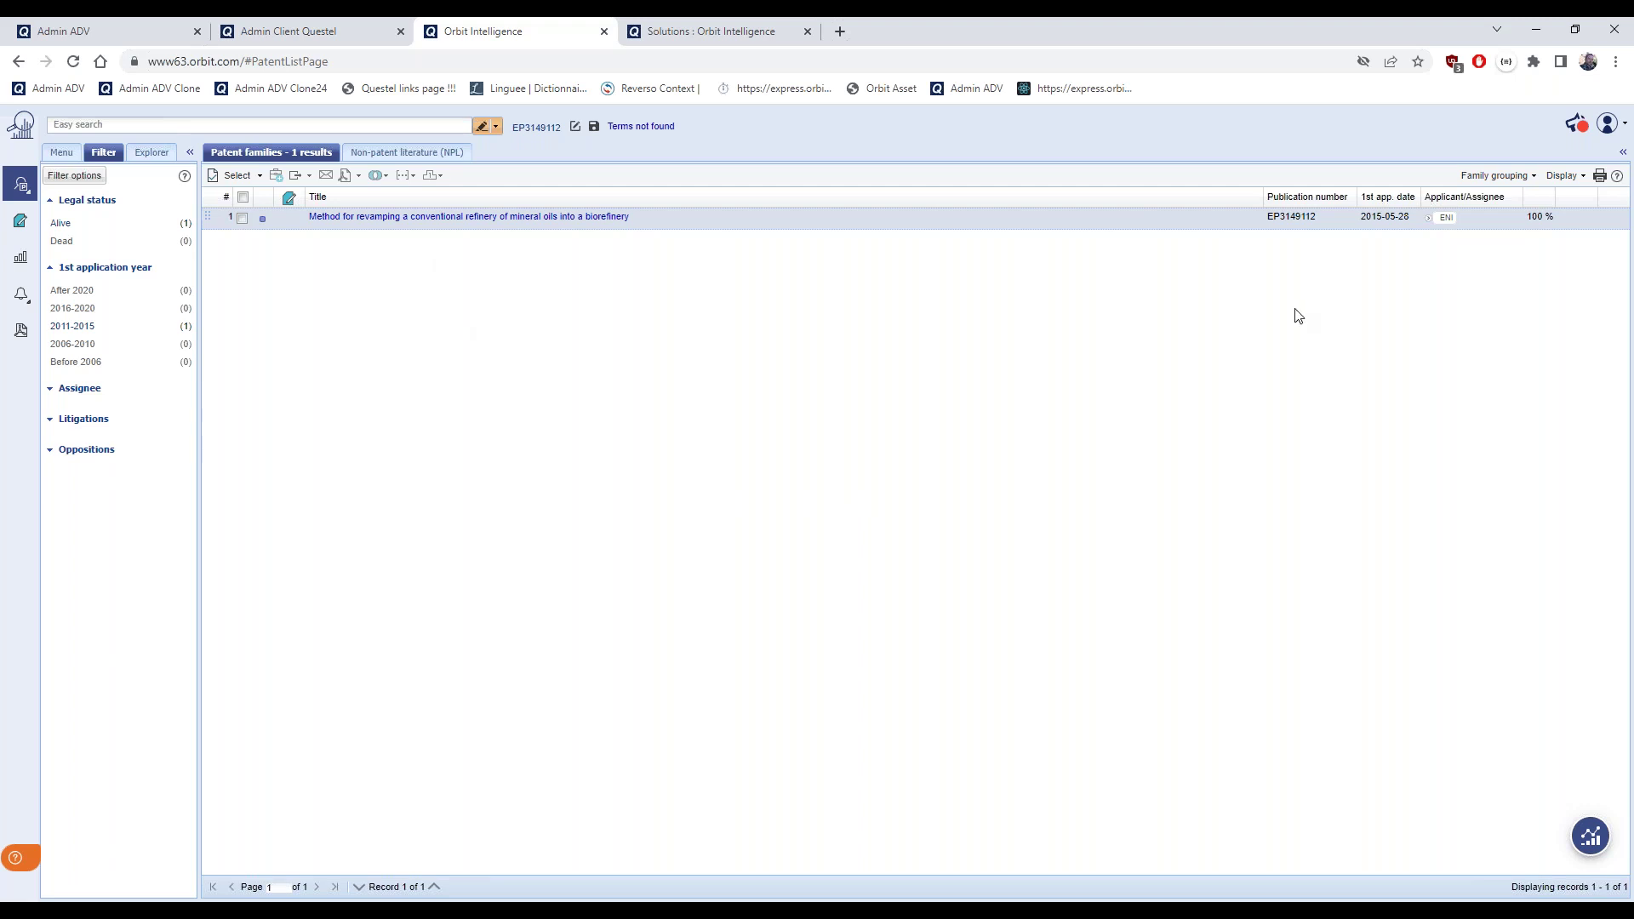
Detach the patent's preview into a separate maximized window and review its drawing, publications, abstract and classification codes
{"action": "left_click", "coordinate": [1623, 155]}
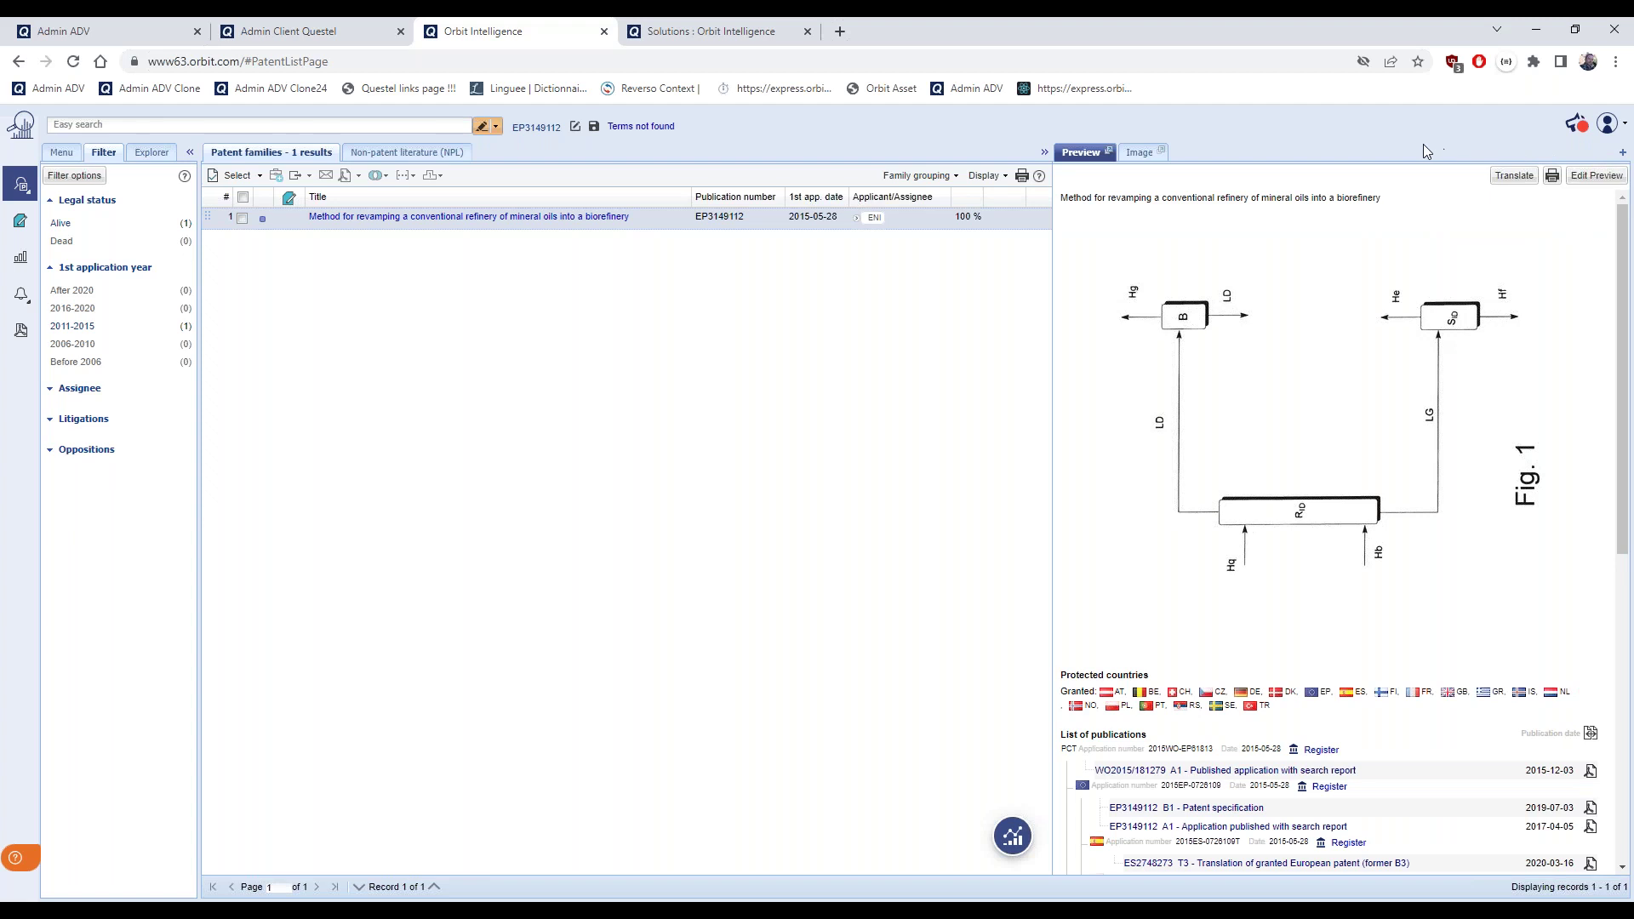
{"action": "left_click", "coordinate": [1109, 152]}
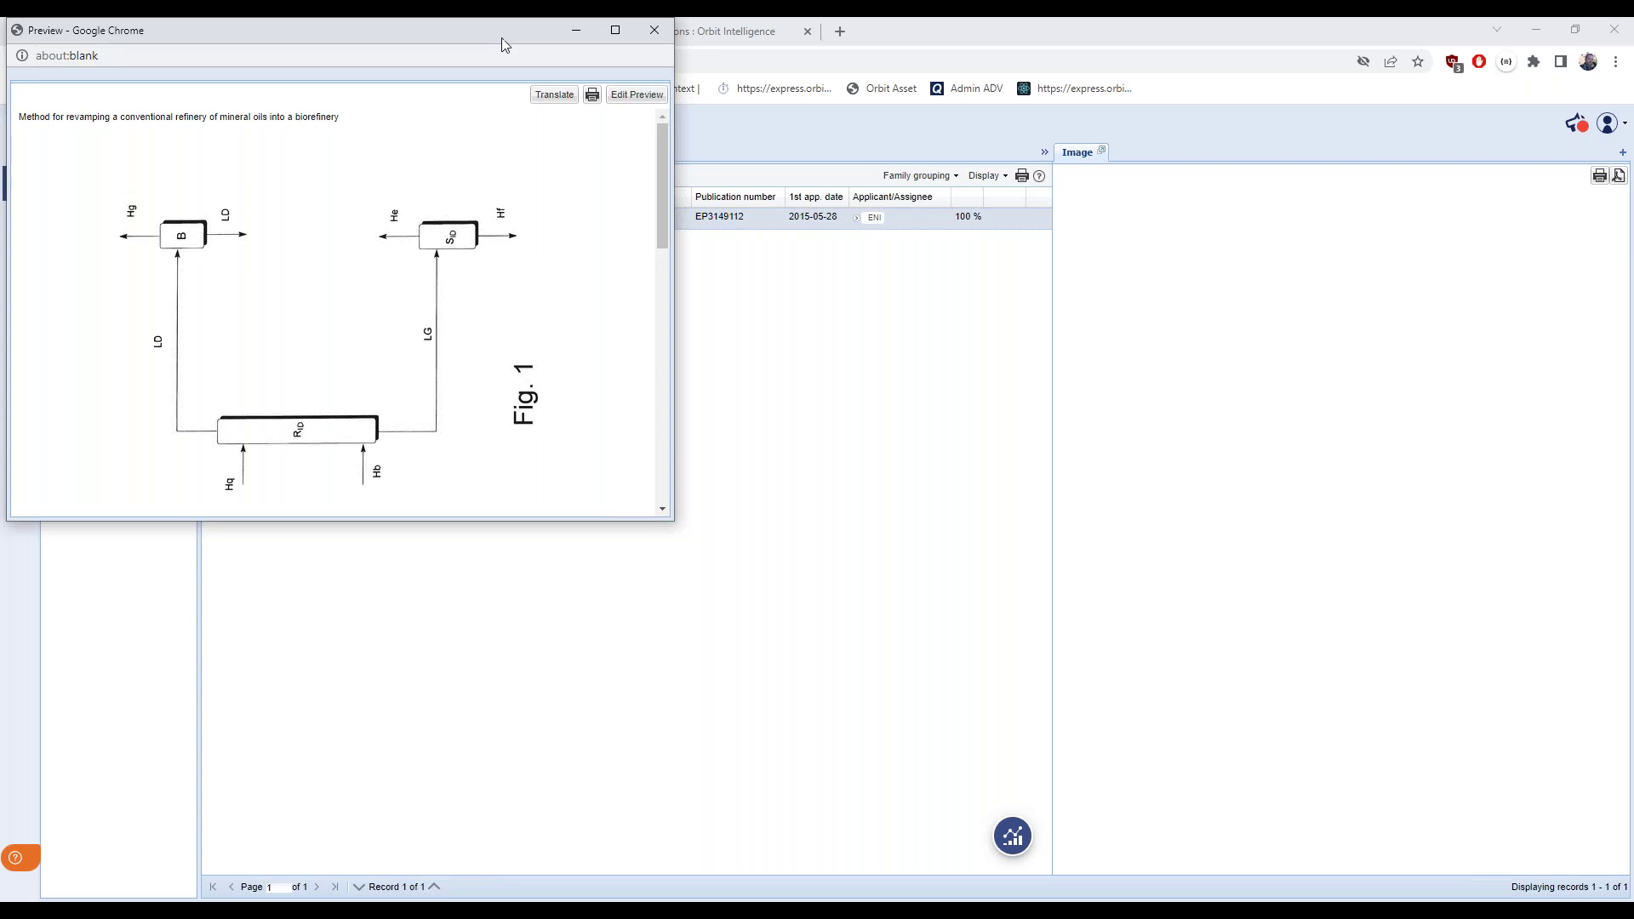
{"action": "left_click_drag", "start_coordinate": [502, 37], "coordinate": [805, 111]}
{"action": "left_click", "coordinate": [913, 105]}
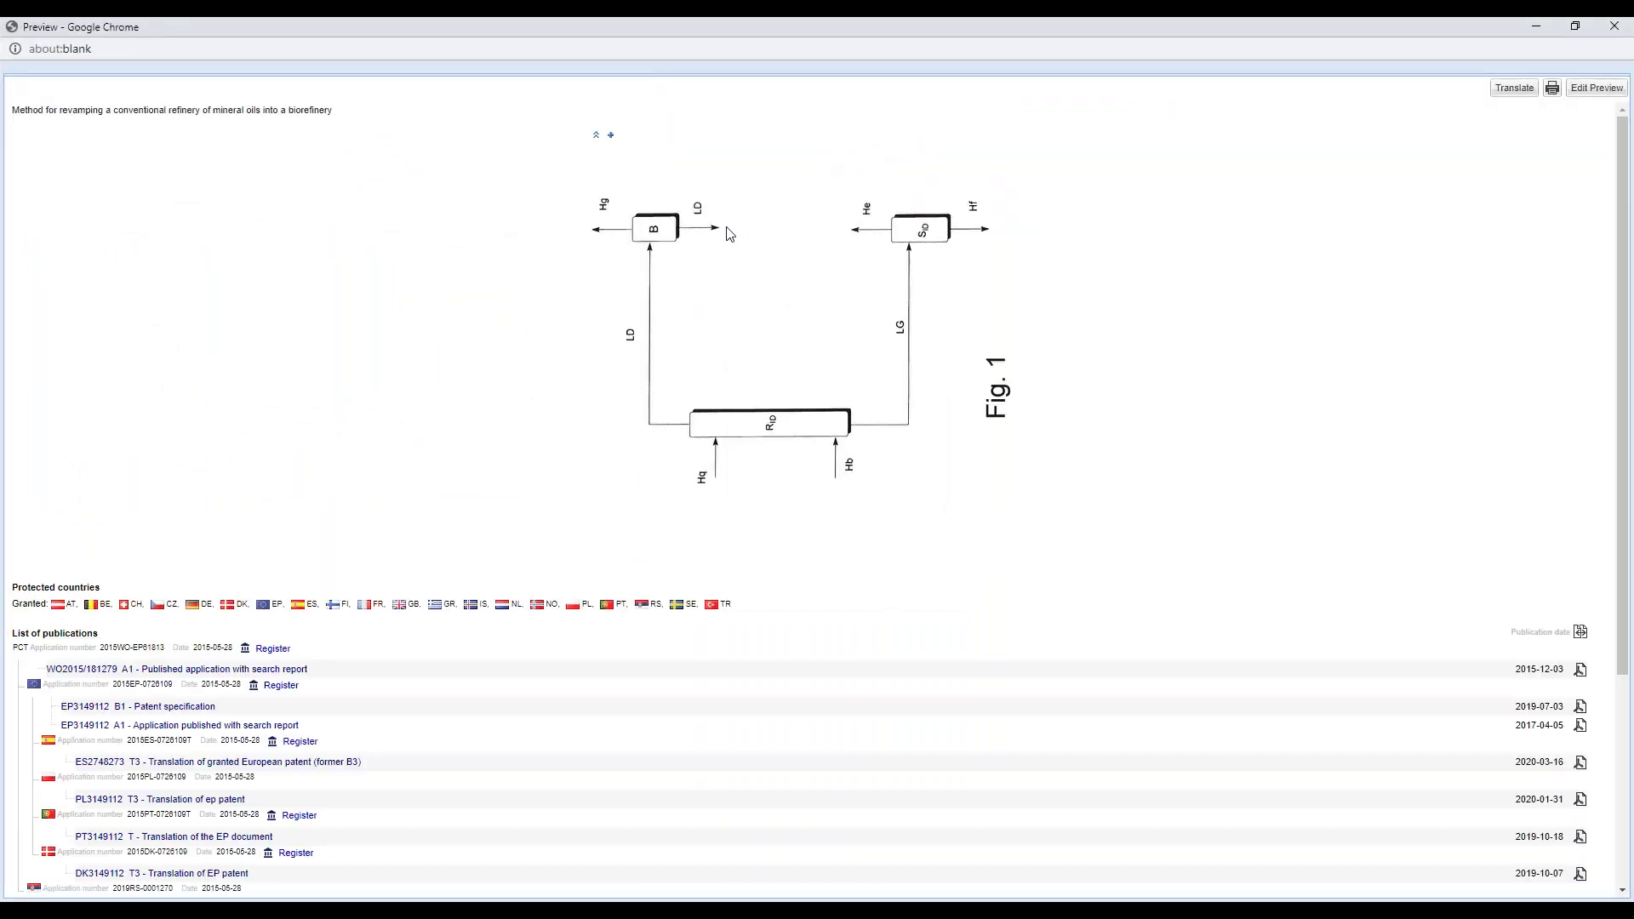
{"action": "scroll", "coordinate": [721, 249], "scroll_direction": "down", "scroll_amount": 3}
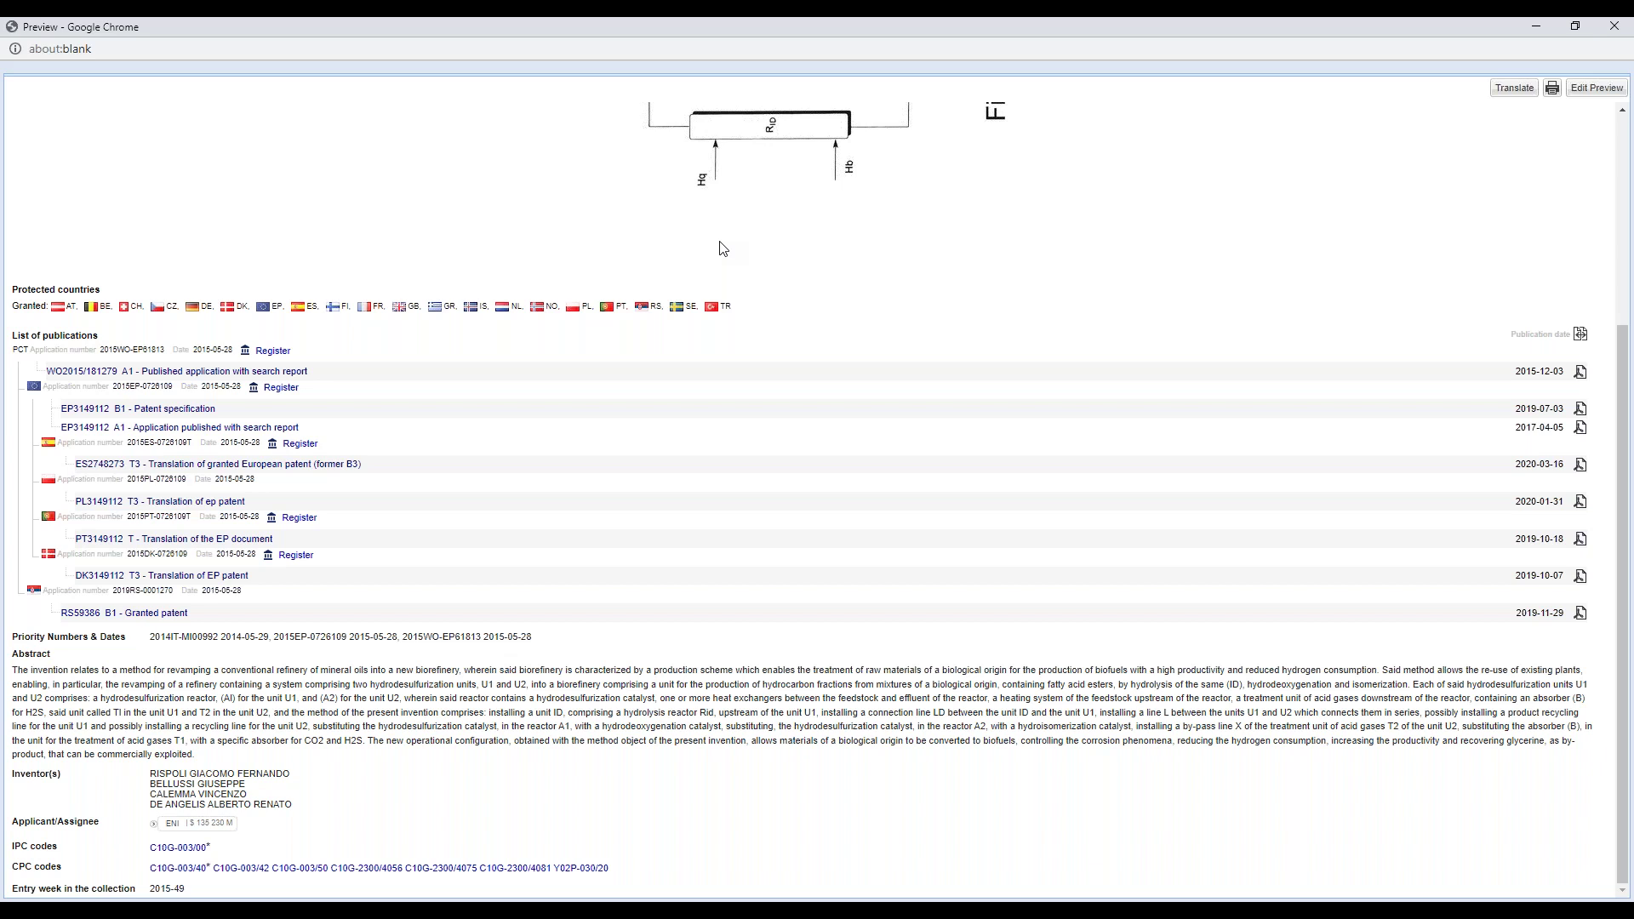
{"action": "scroll", "coordinate": [722, 249], "scroll_direction": "up", "scroll_amount": 3}
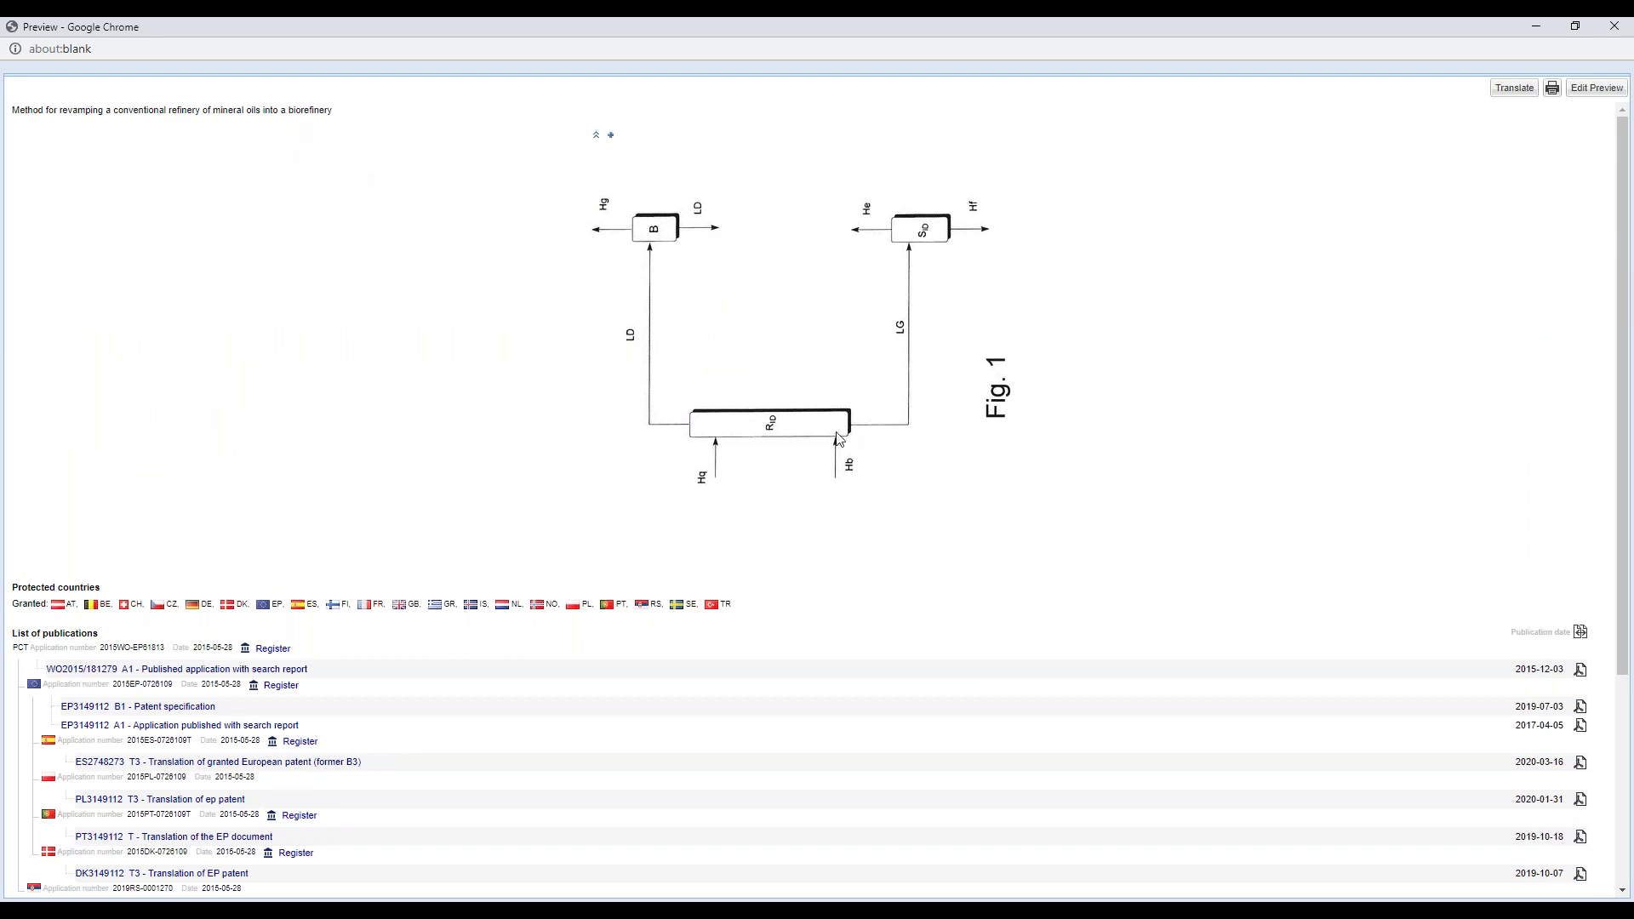
Review the publications, abstract, applicant and classification codes in the detached preview, and close its window
{"action": "scroll", "coordinate": [881, 464], "scroll_direction": "down", "scroll_amount": 2}
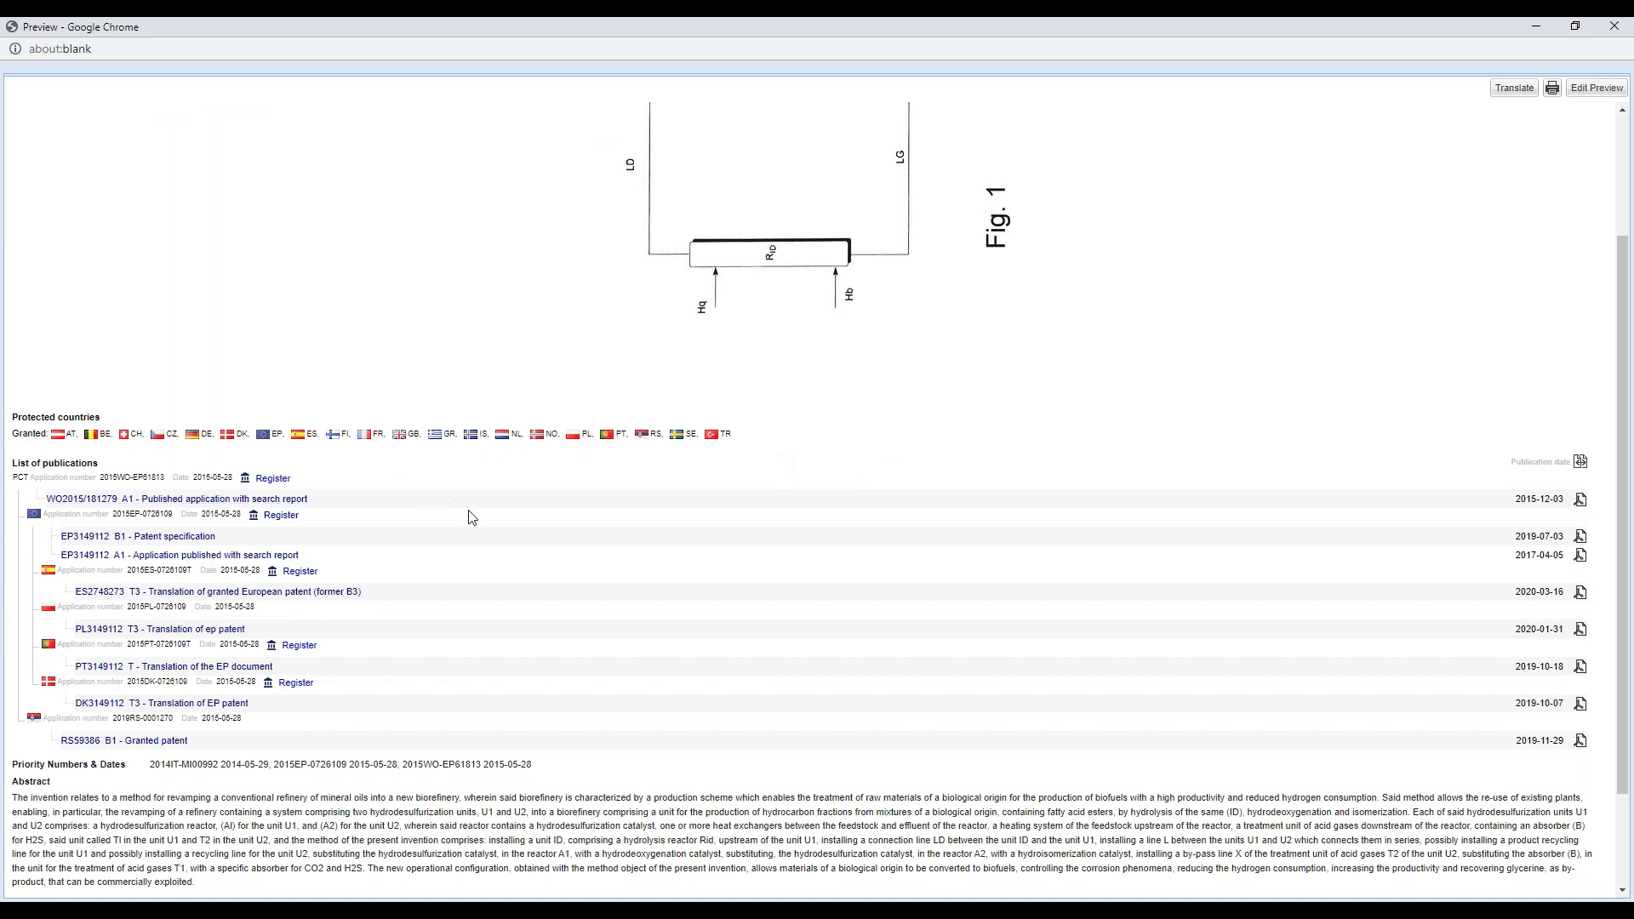
{"action": "scroll", "coordinate": [473, 518], "scroll_direction": "down", "scroll_amount": 2}
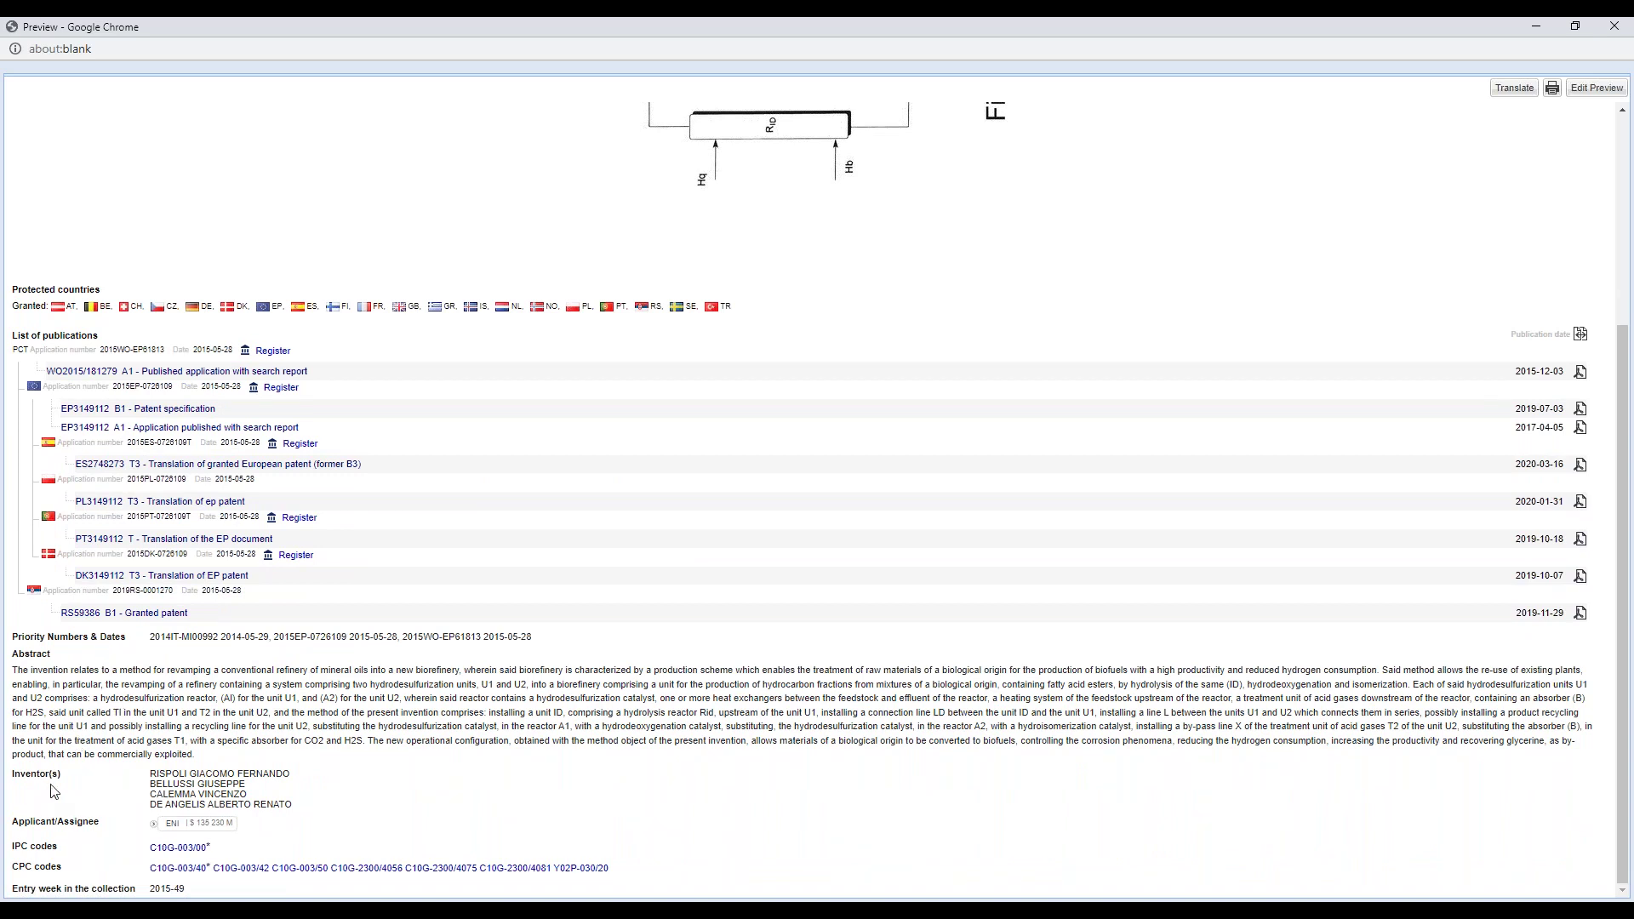
{"action": "left_click_drag", "start_coordinate": [17, 823], "coordinate": [100, 827]}
{"action": "left_click", "coordinate": [22, 827]}
{"action": "scroll", "coordinate": [587, 500], "scroll_direction": "up", "scroll_amount": 4}
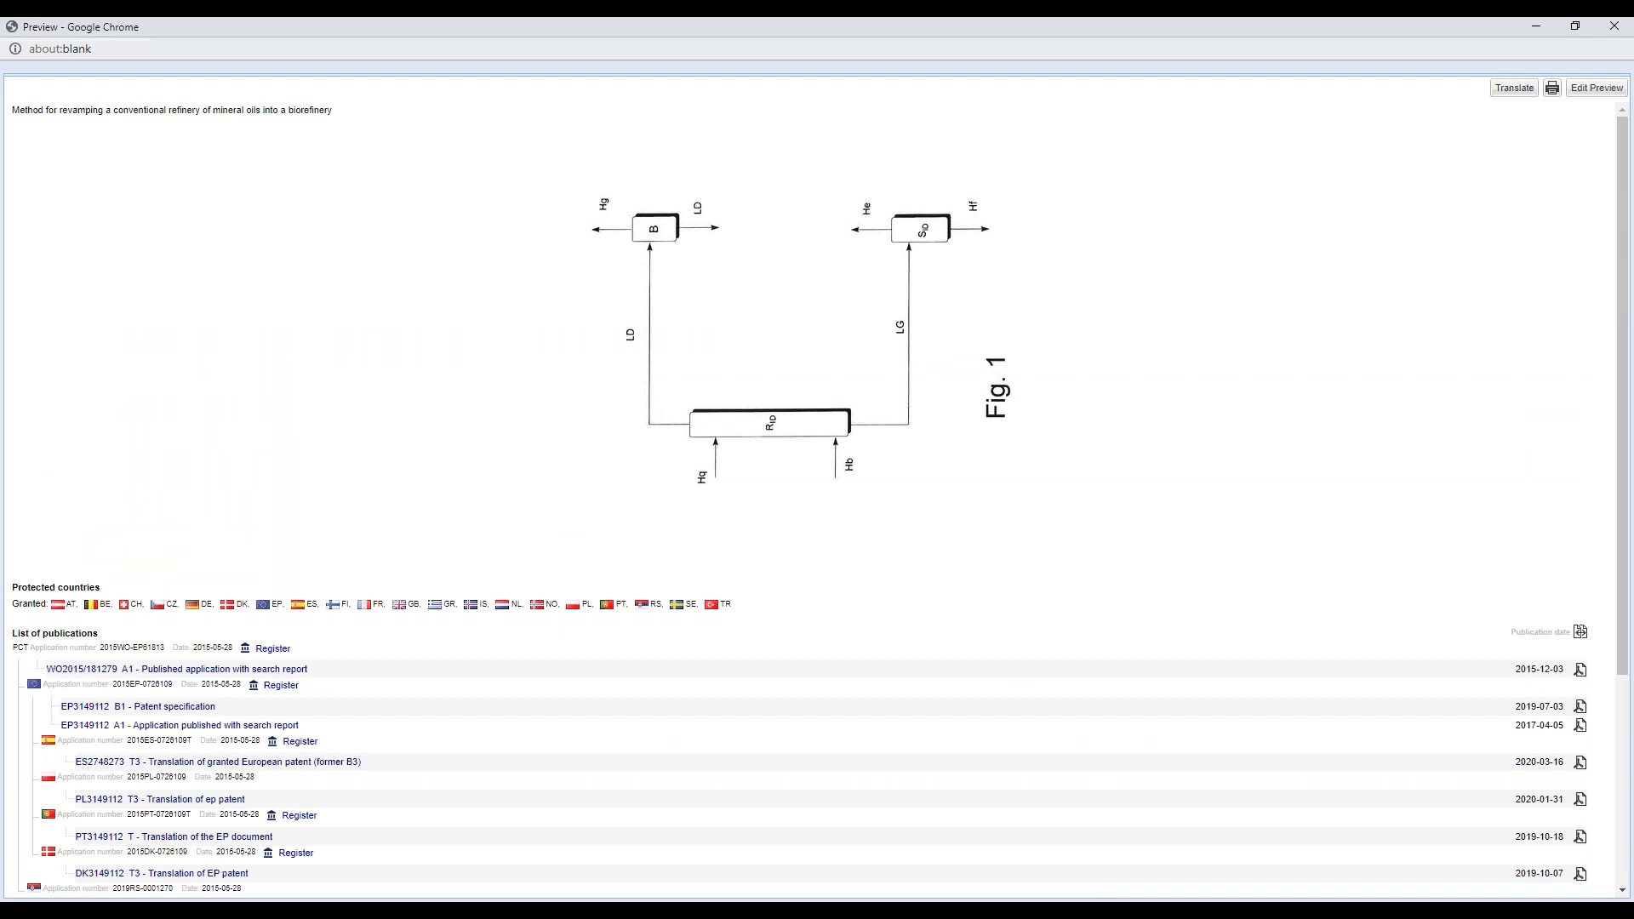
{"action": "left_click", "coordinate": [1616, 29]}
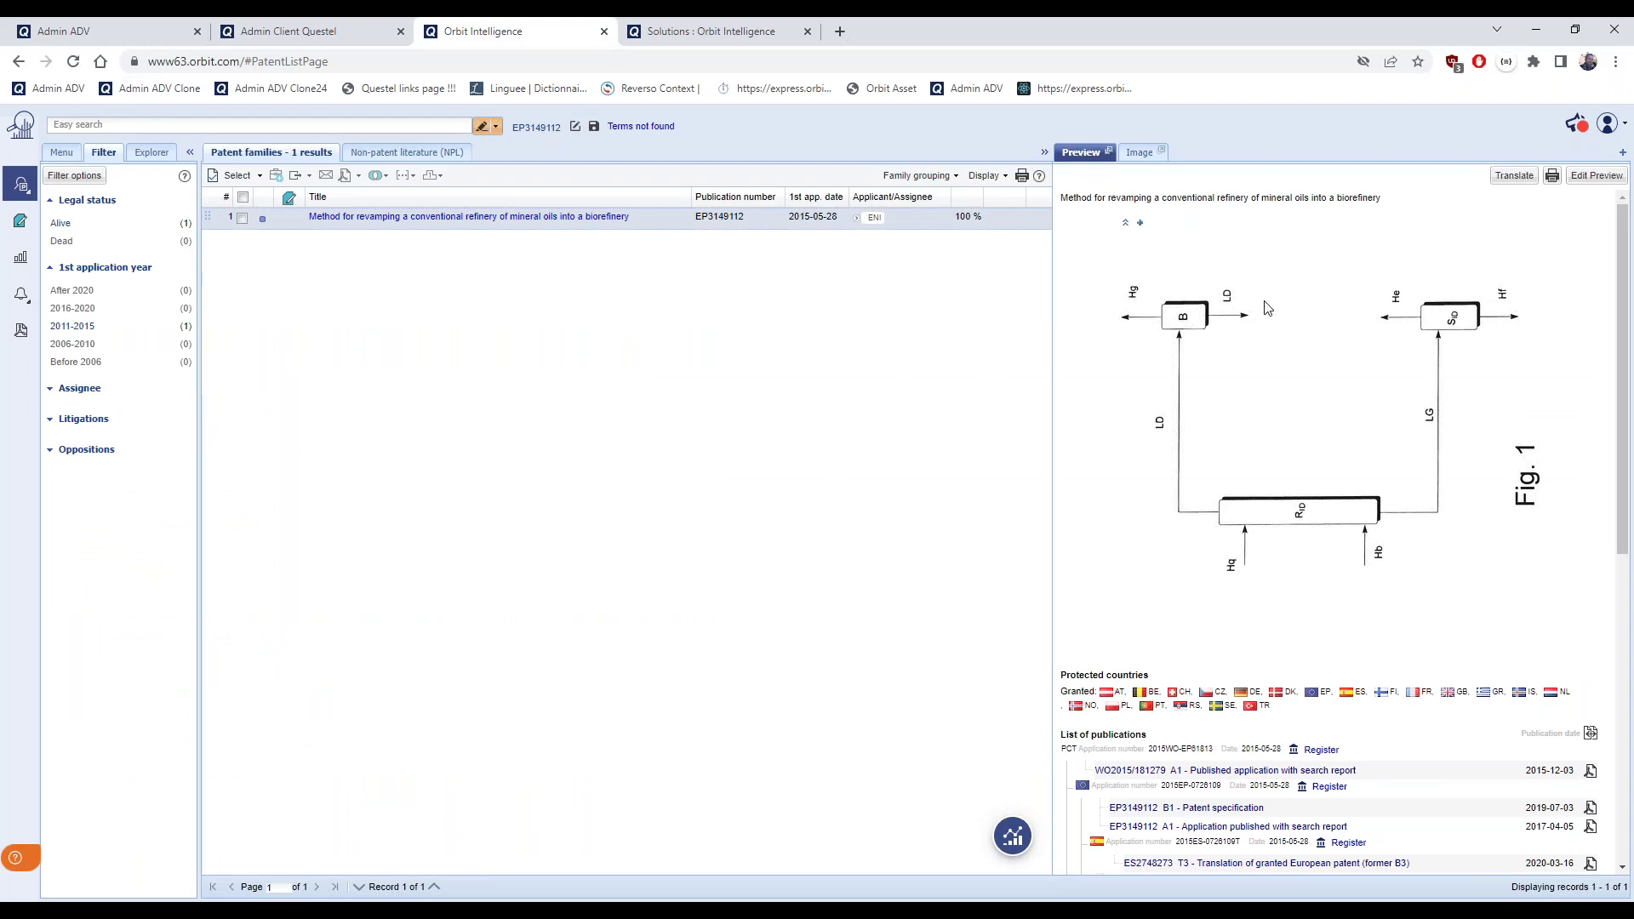
Open the European Patent Register record of the family's EP application from the publication list, review it, and close it
{"action": "scroll", "coordinate": [1266, 308], "scroll_direction": "down", "scroll_amount": 2}
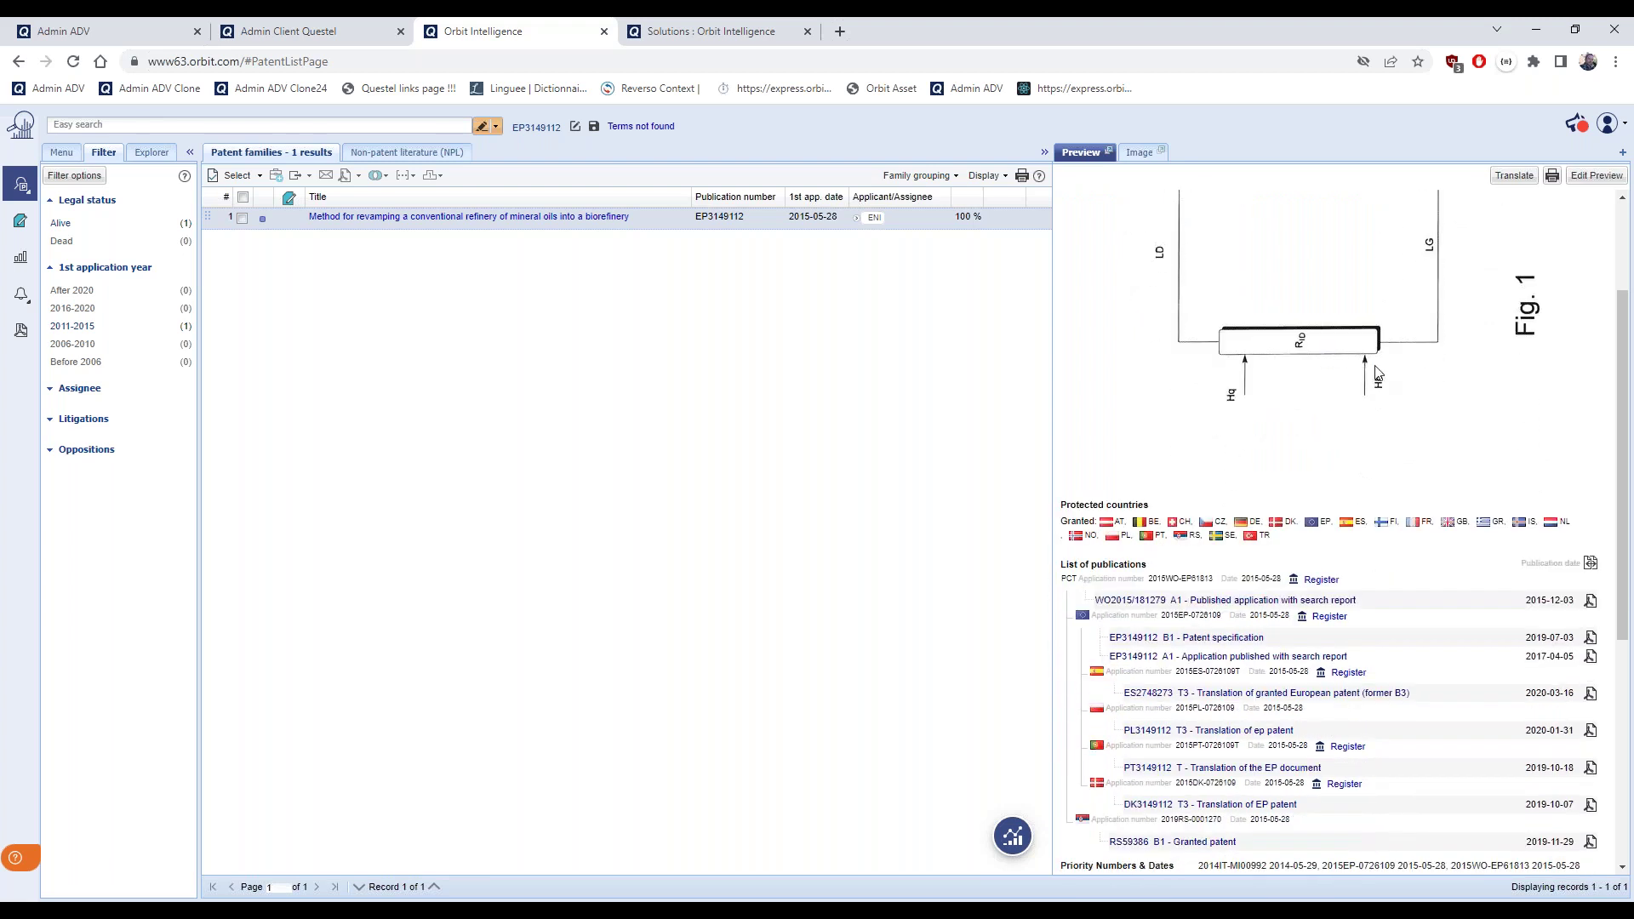
{"action": "scroll", "coordinate": [1393, 373], "scroll_direction": "down", "scroll_amount": 1}
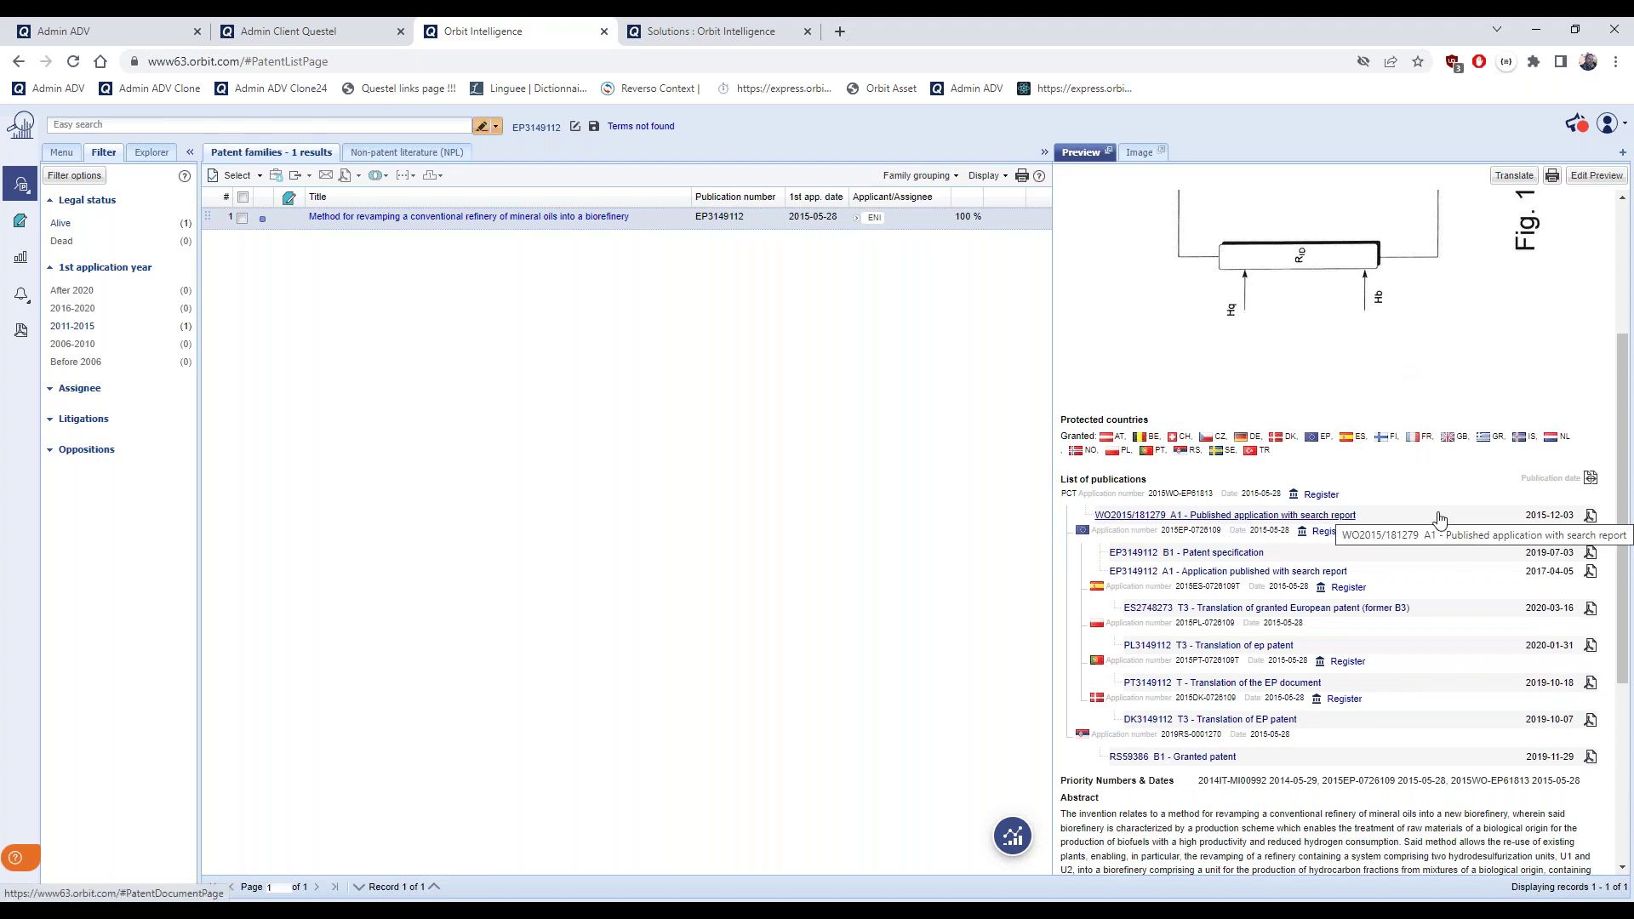
{"action": "left_click", "coordinate": [1328, 533]}
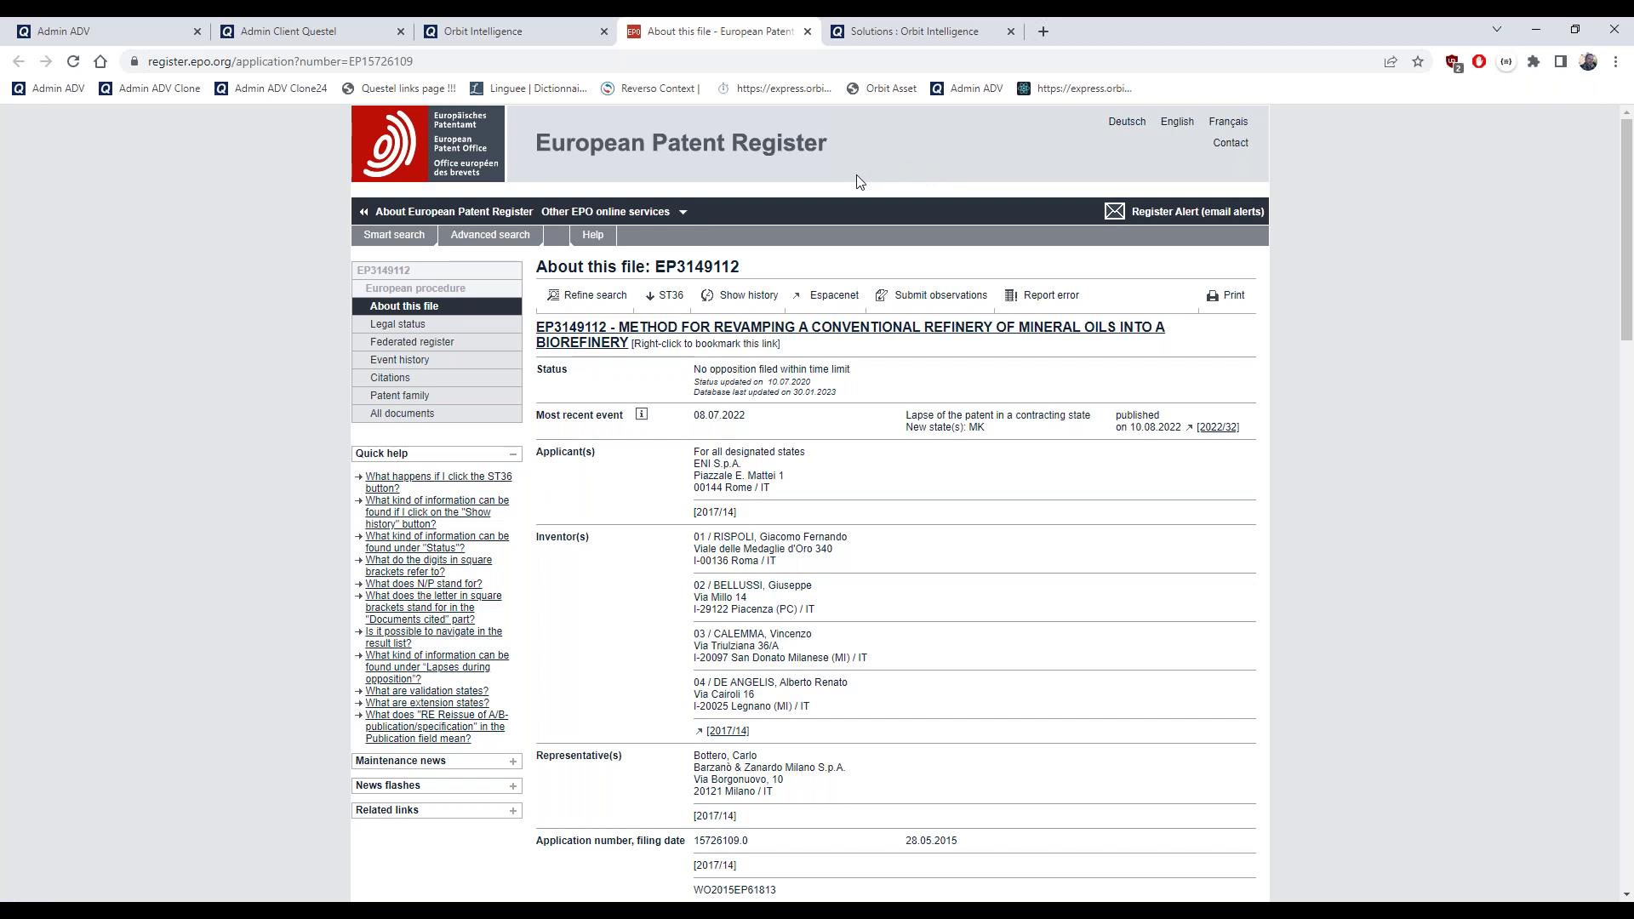
{"action": "scroll", "coordinate": [868, 231], "scroll_direction": "down", "scroll_amount": 4}
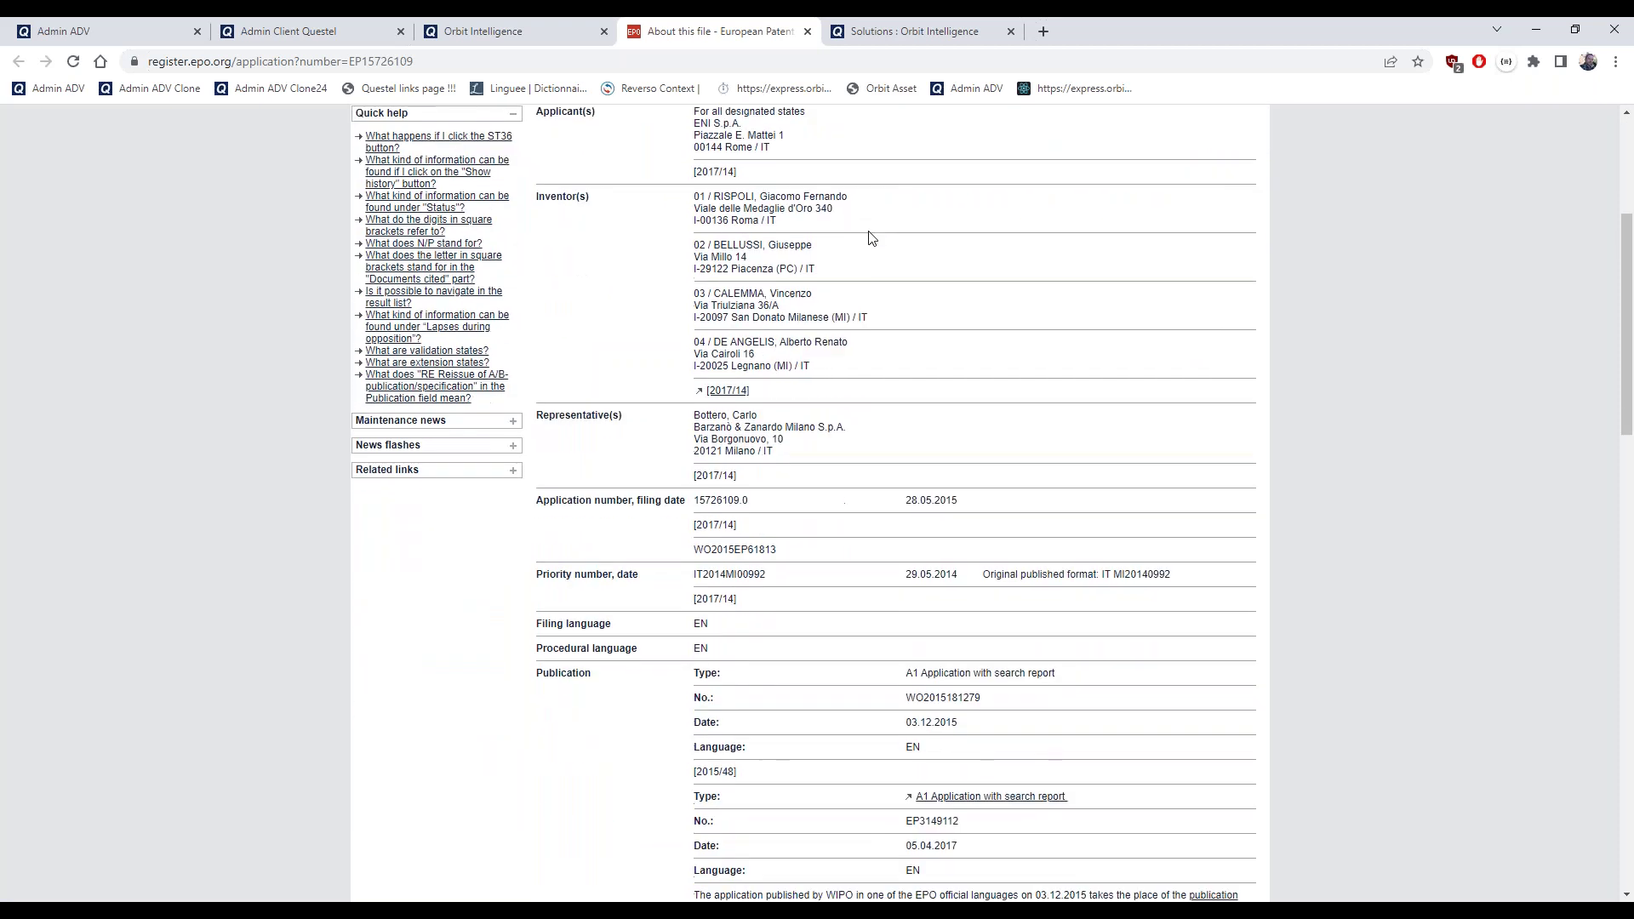
{"action": "scroll", "coordinate": [870, 237], "scroll_direction": "up", "scroll_amount": 4}
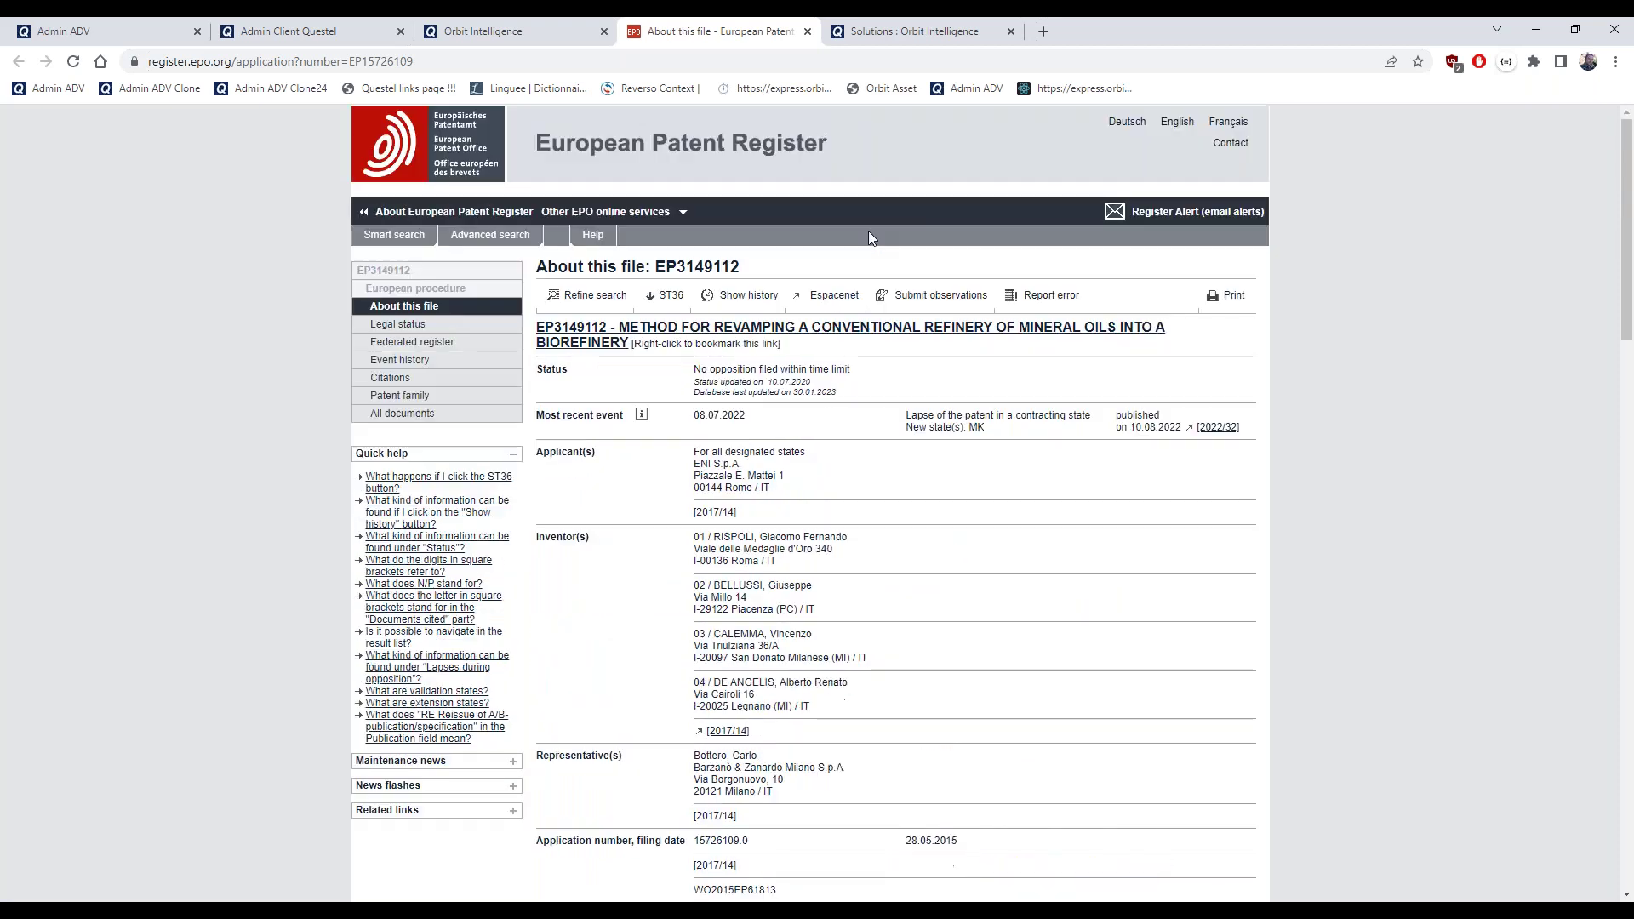
{"action": "left_click", "coordinate": [807, 33]}
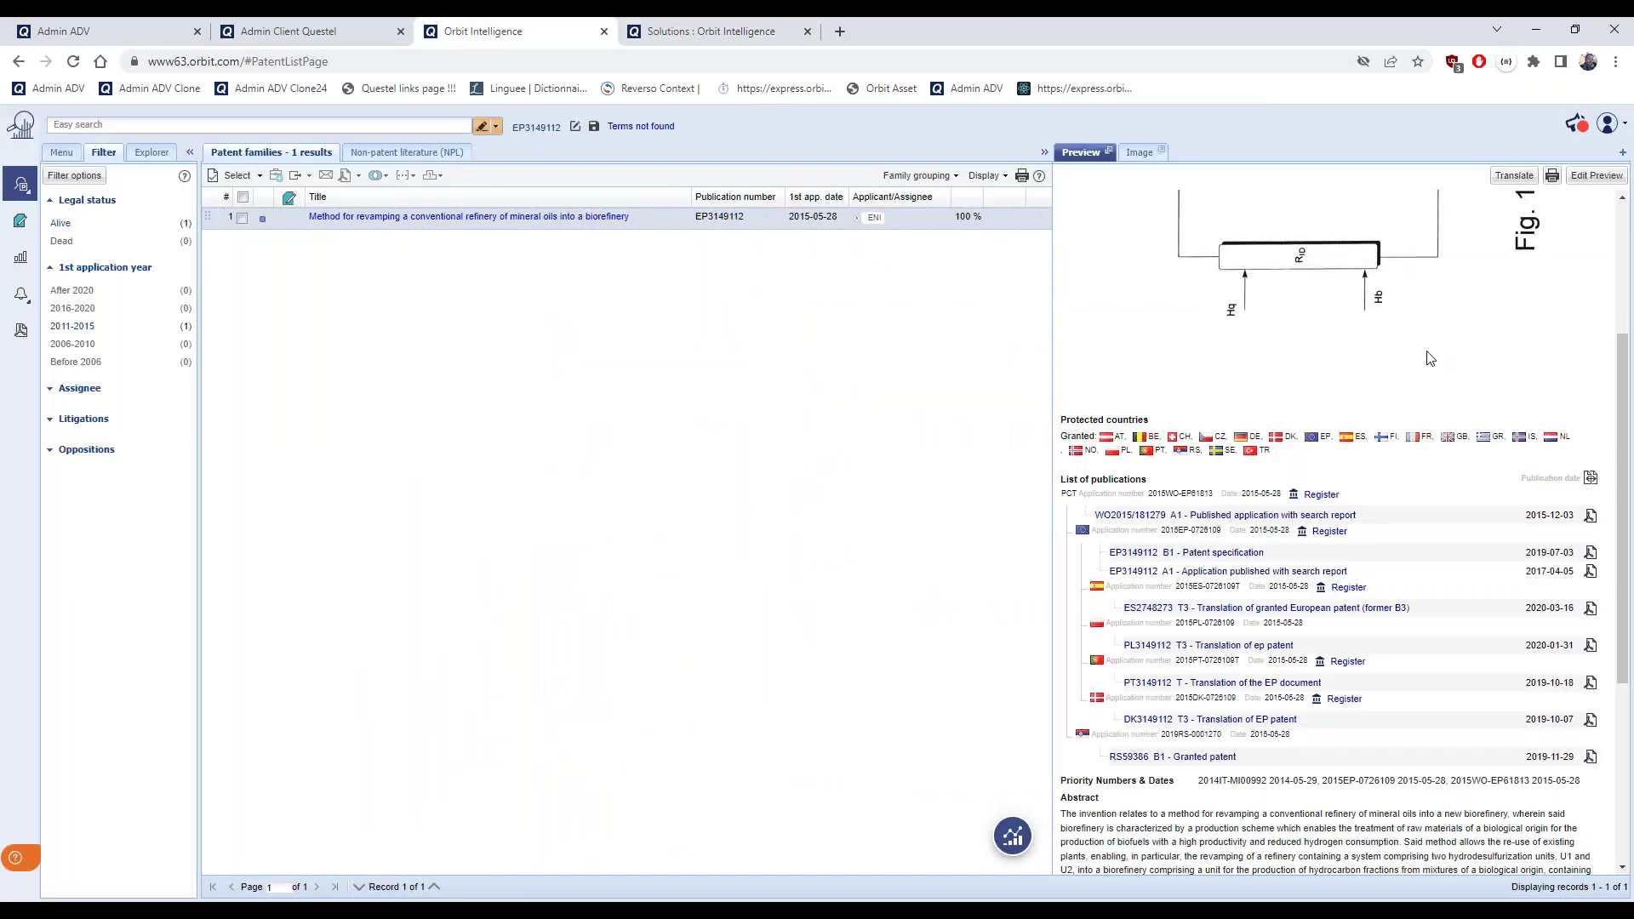
Examine the abstract, applicant and the IPC and CPC codes in the patent's preview
{"action": "scroll", "coordinate": [1430, 358], "scroll_direction": "down", "scroll_amount": 4}
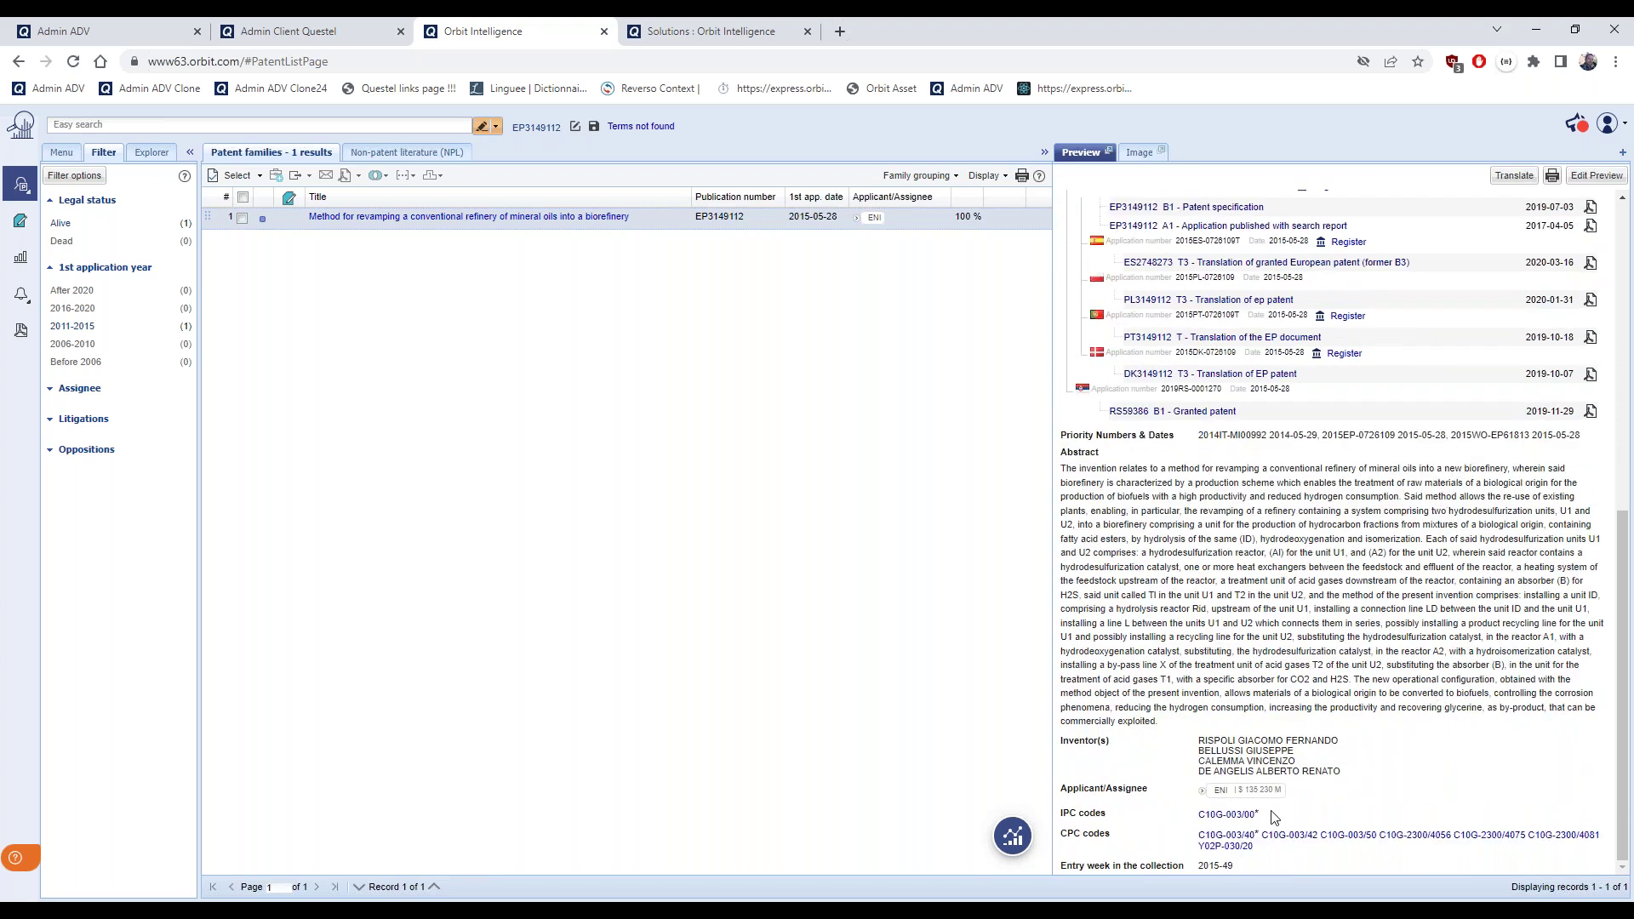
{"action": "mouse_move", "coordinate": [1227, 816]}
{"action": "left_click", "coordinate": [923, 643]}
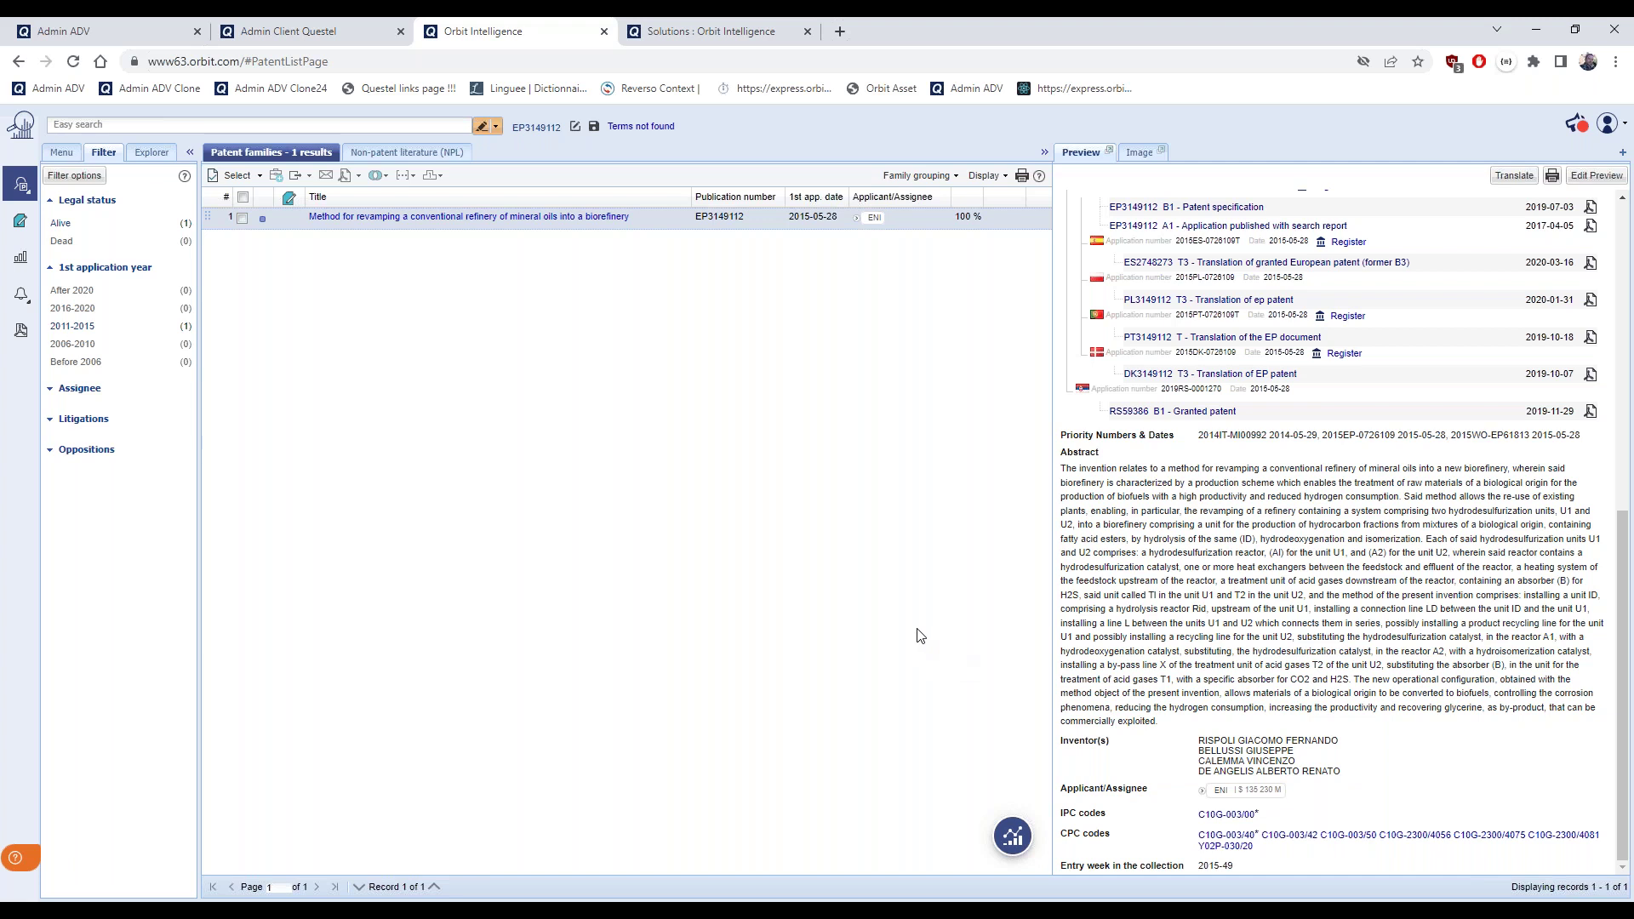
Browse the patent's images, rotating Fig. 1 and back and displaying Fig. 2, and return to the start of its preview
{"action": "left_click", "coordinate": [1141, 154]}
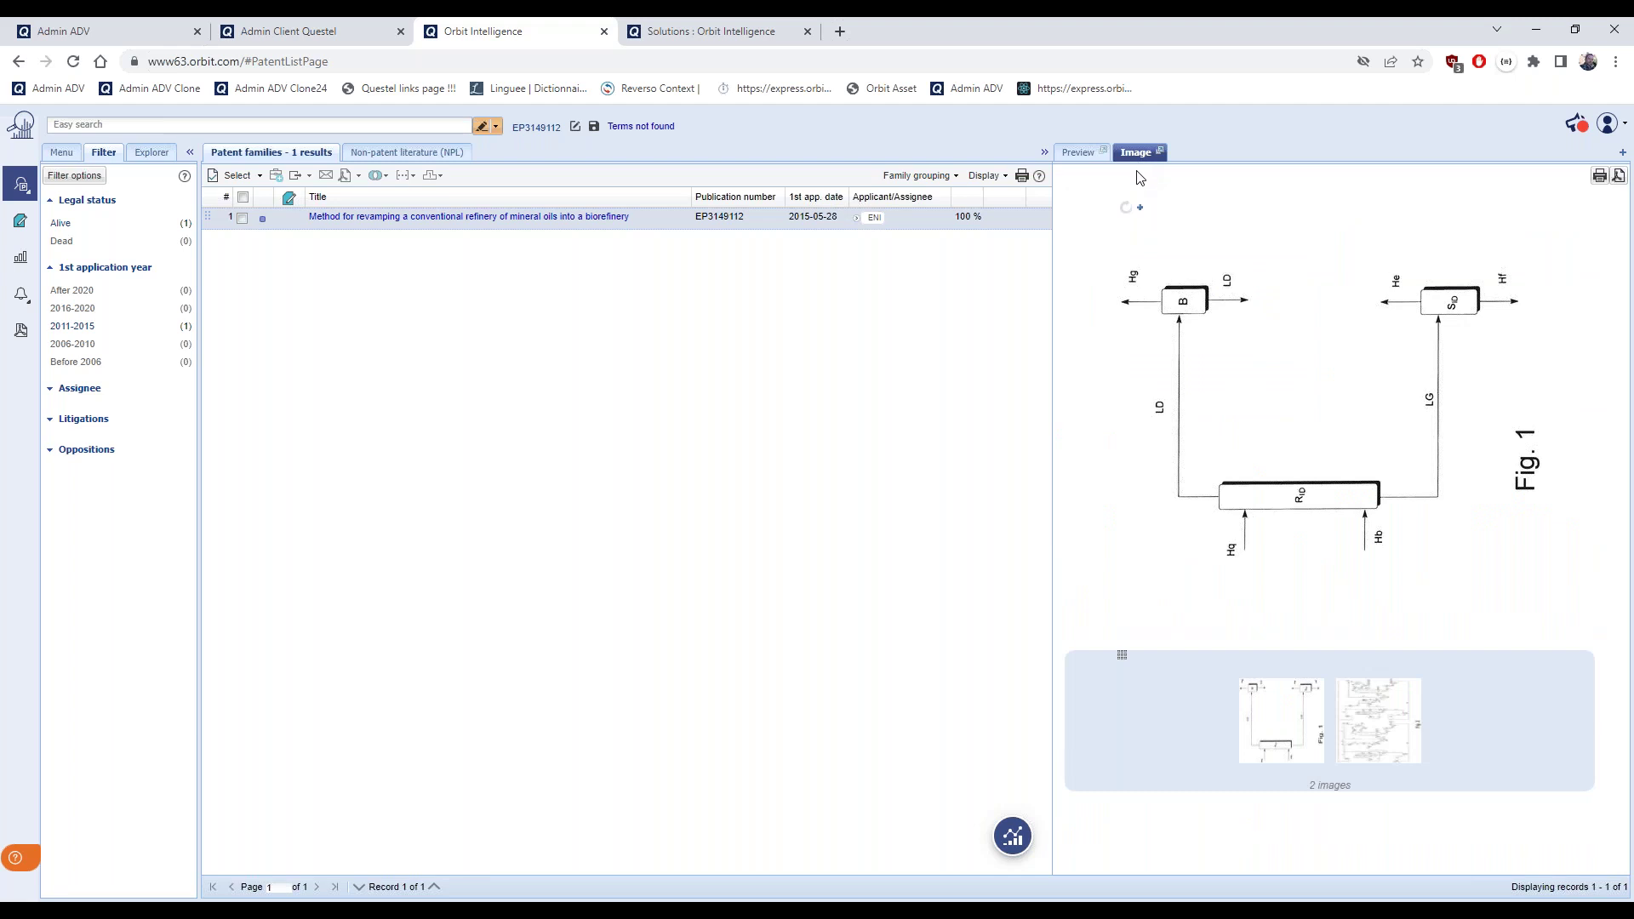
{"action": "left_click", "coordinate": [1125, 211]}
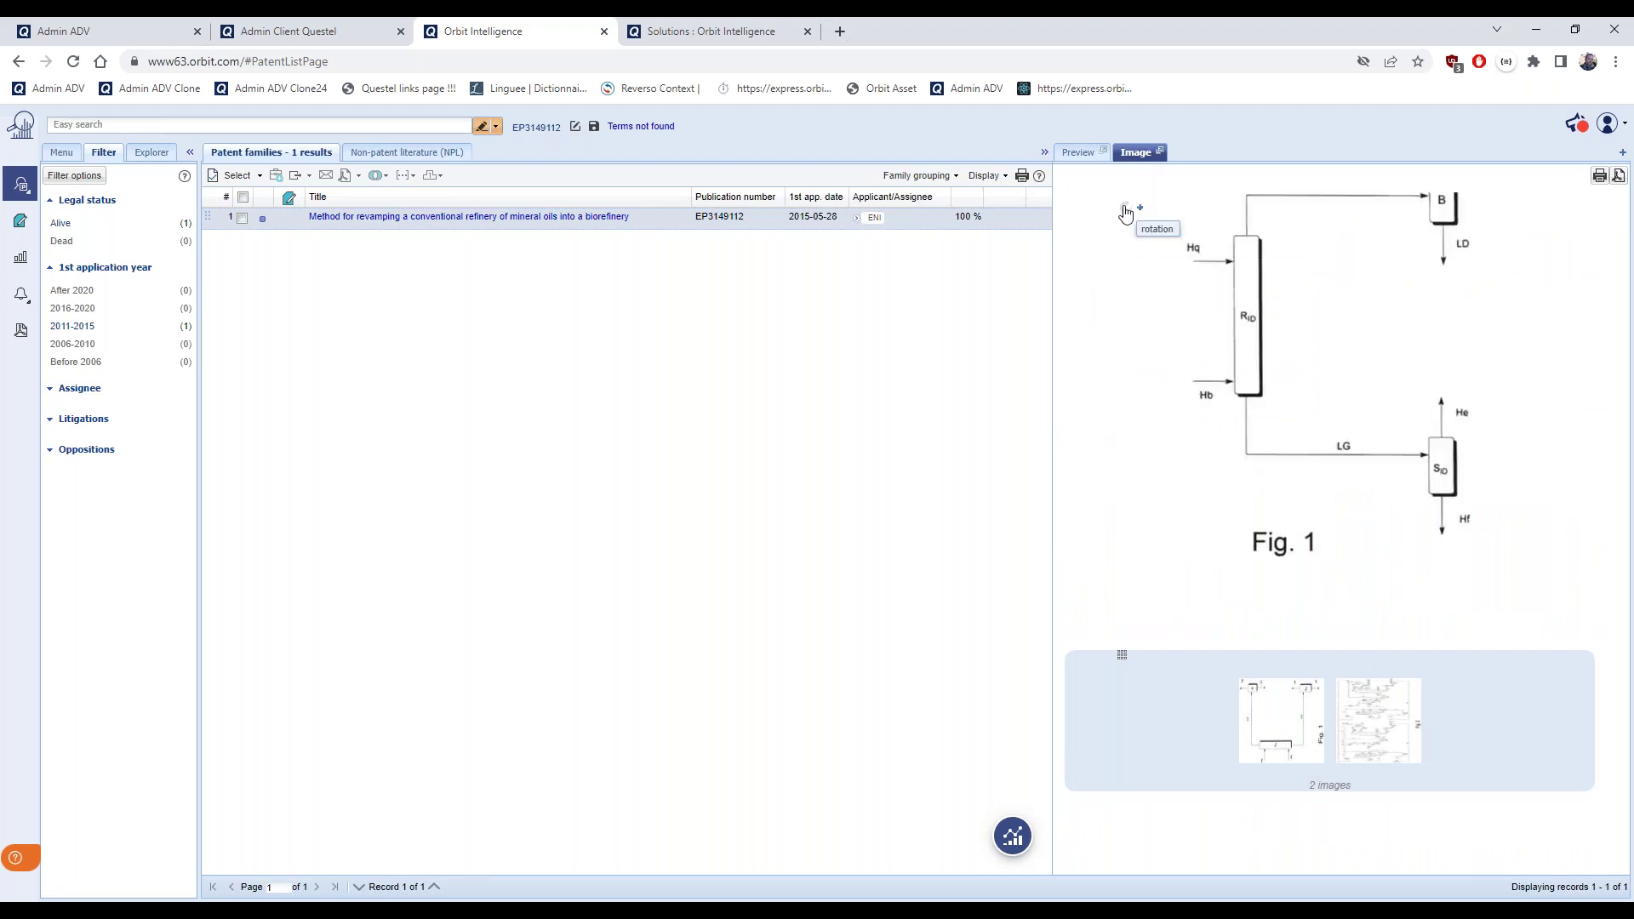
{"action": "left_click", "coordinate": [1125, 210]}
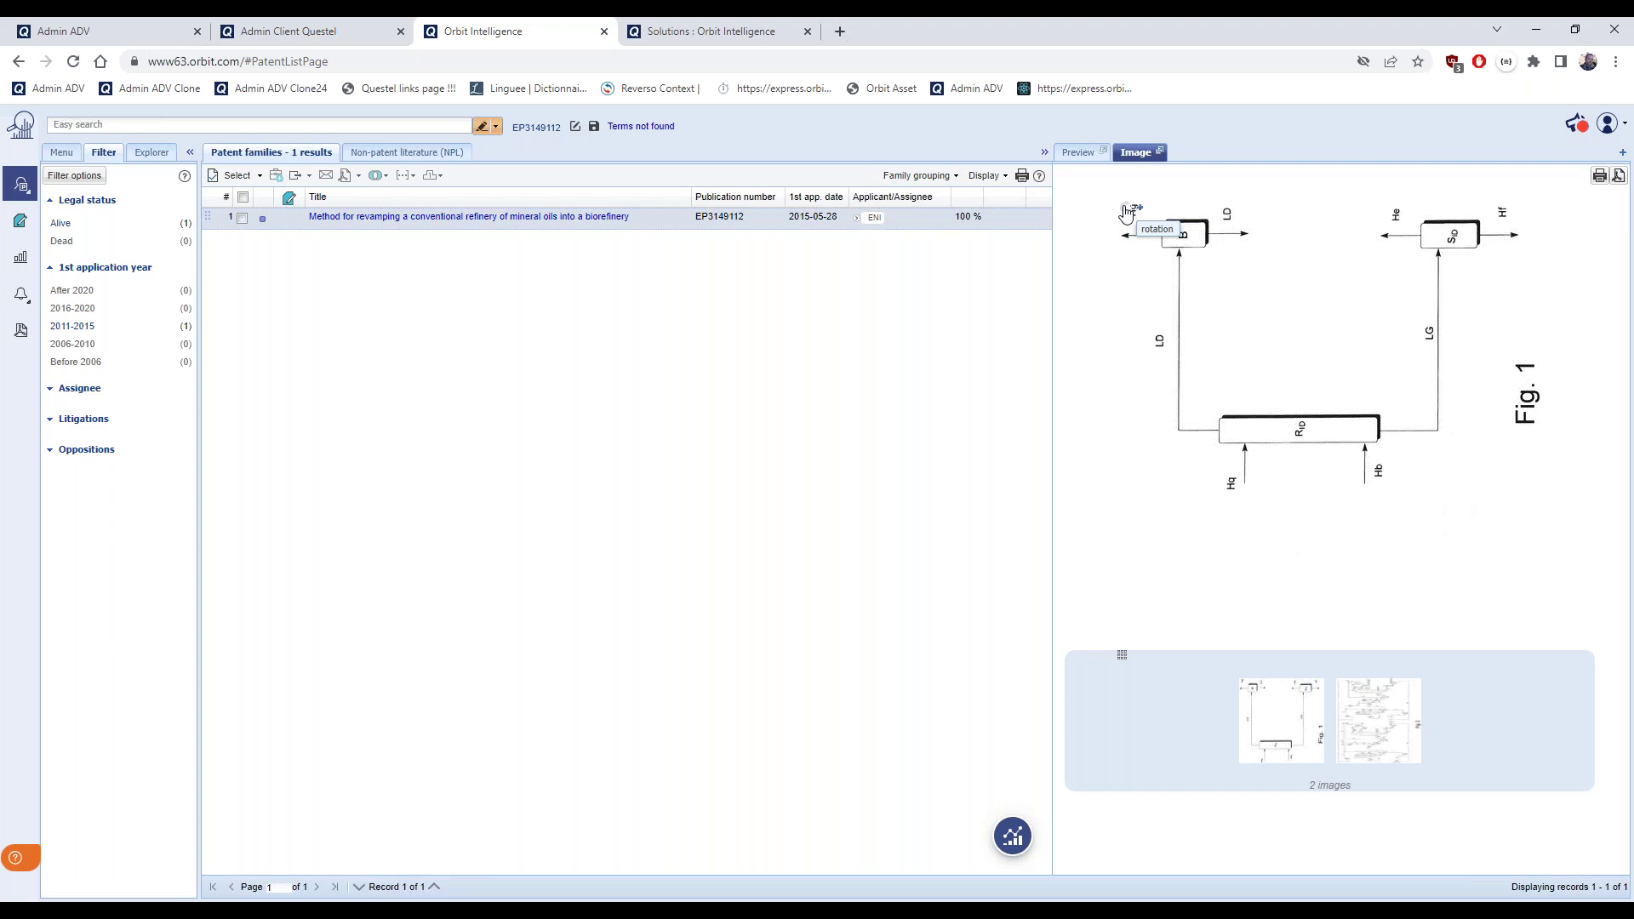
{"action": "left_click", "coordinate": [1361, 697]}
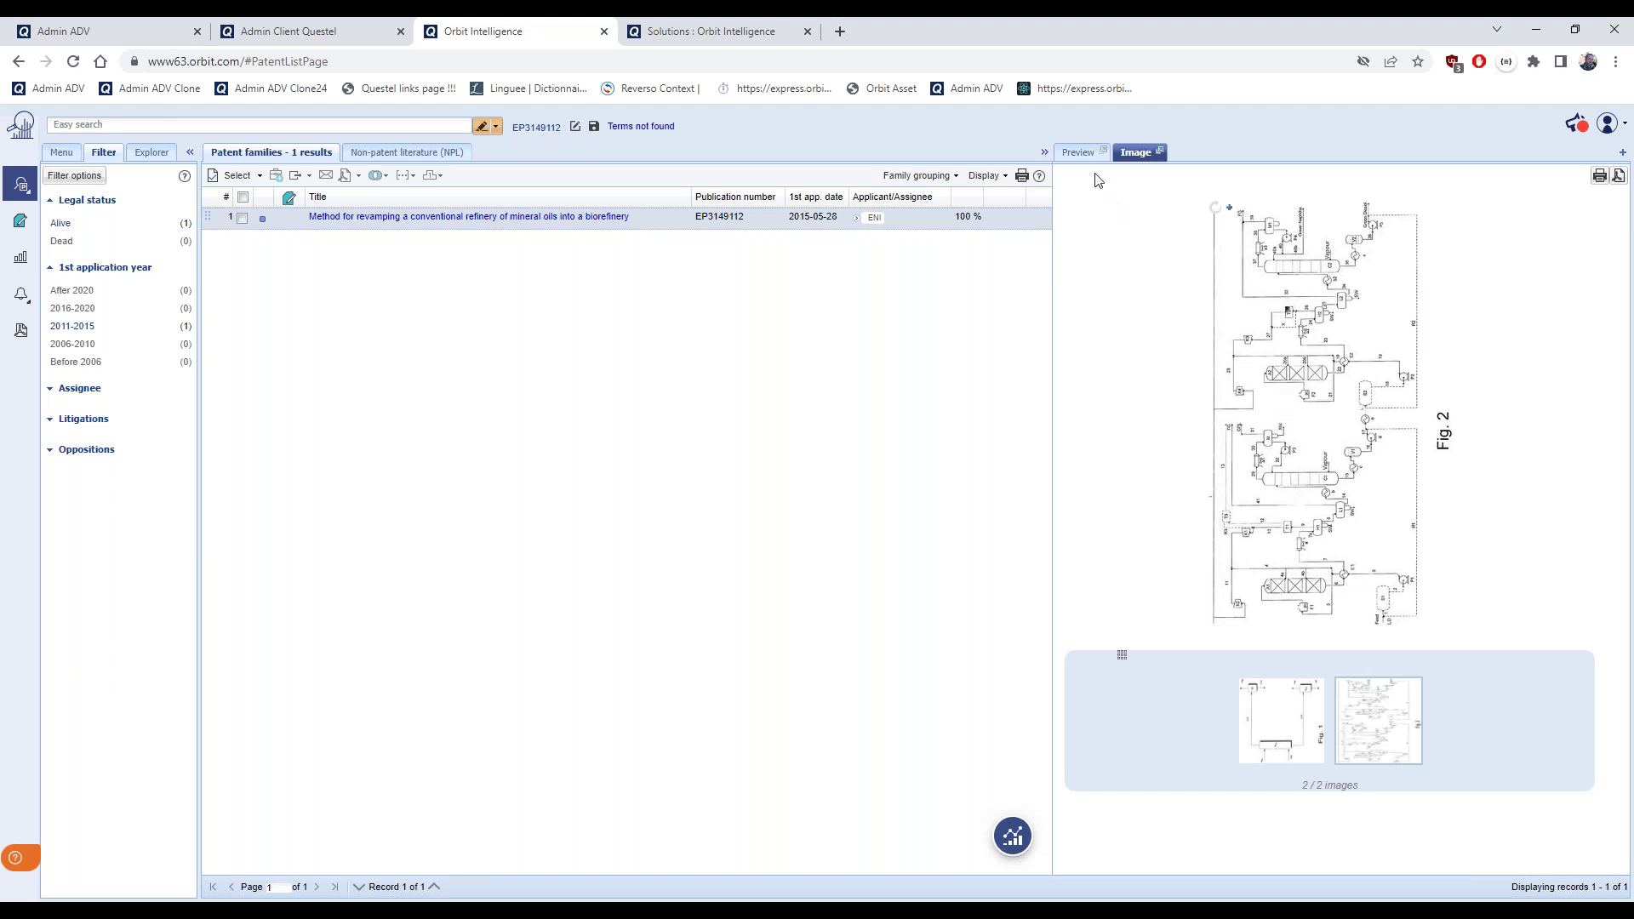
{"action": "left_click", "coordinate": [1079, 153]}
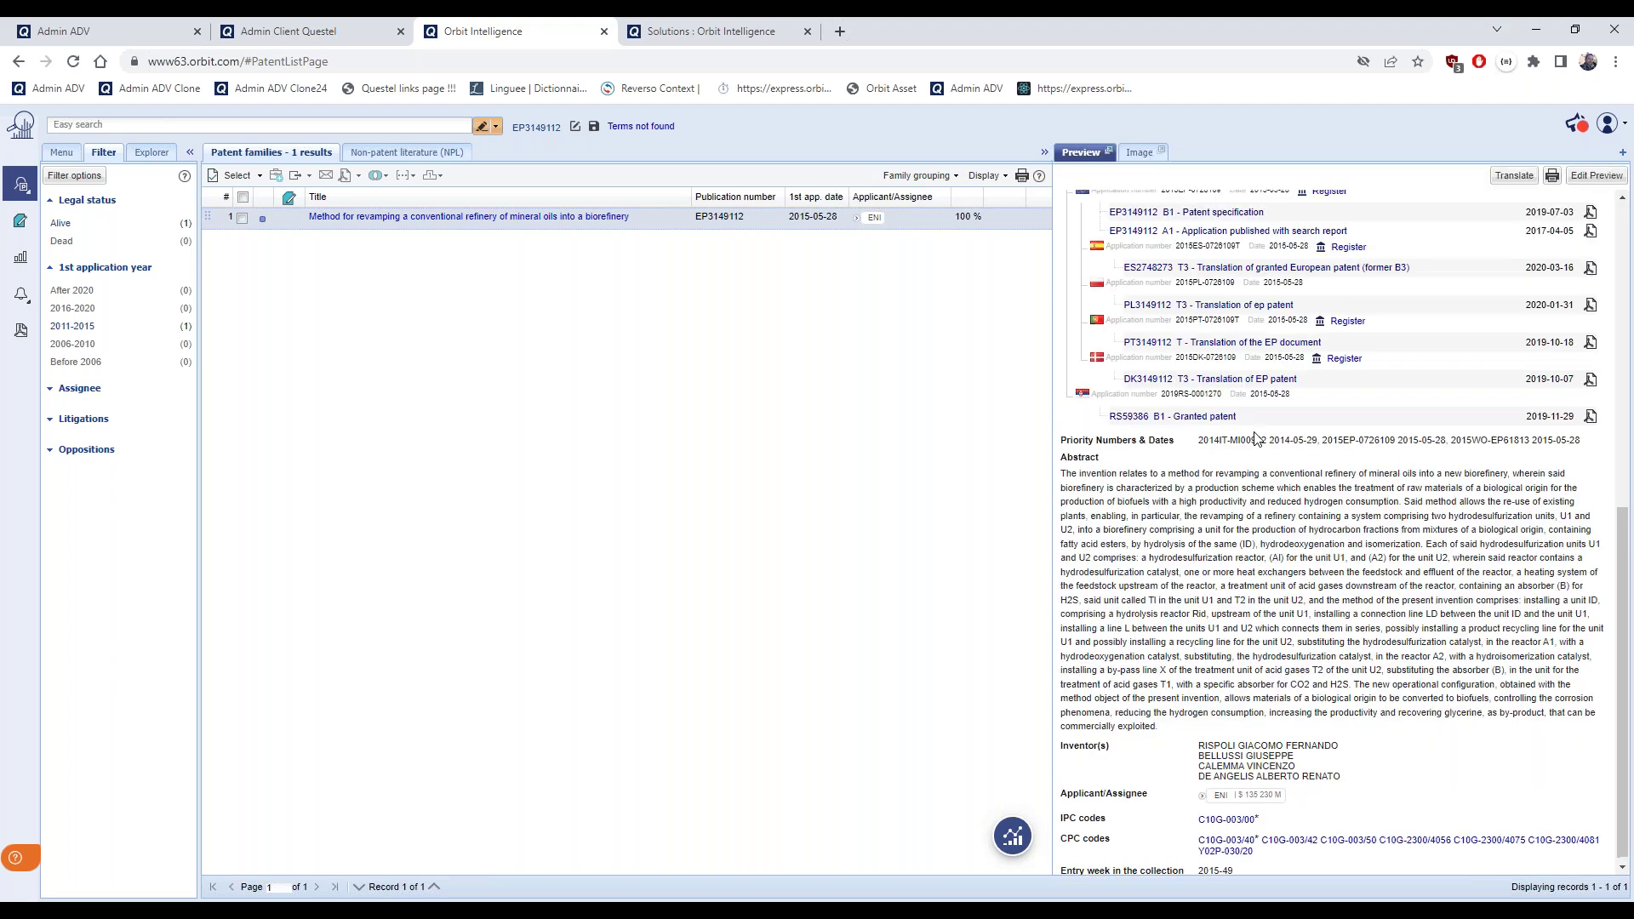
{"action": "scroll", "coordinate": [1256, 439], "scroll_direction": "up", "scroll_amount": 7}
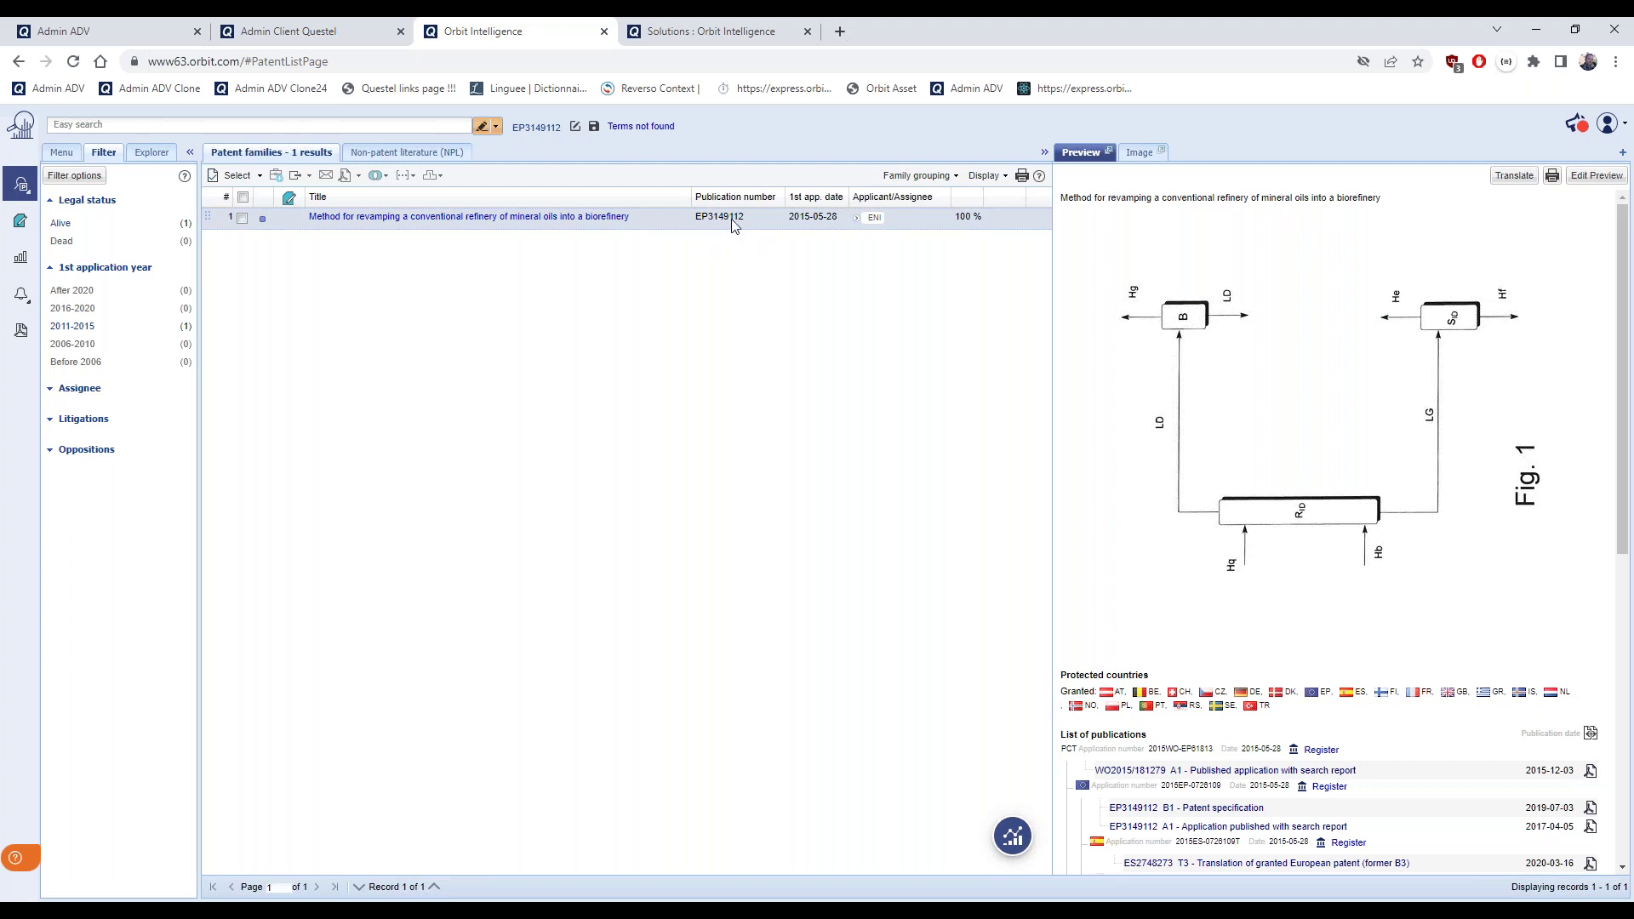
Run a new Easy Search for "nasa" and show the second page of results
{"action": "left_click", "coordinate": [63, 152]}
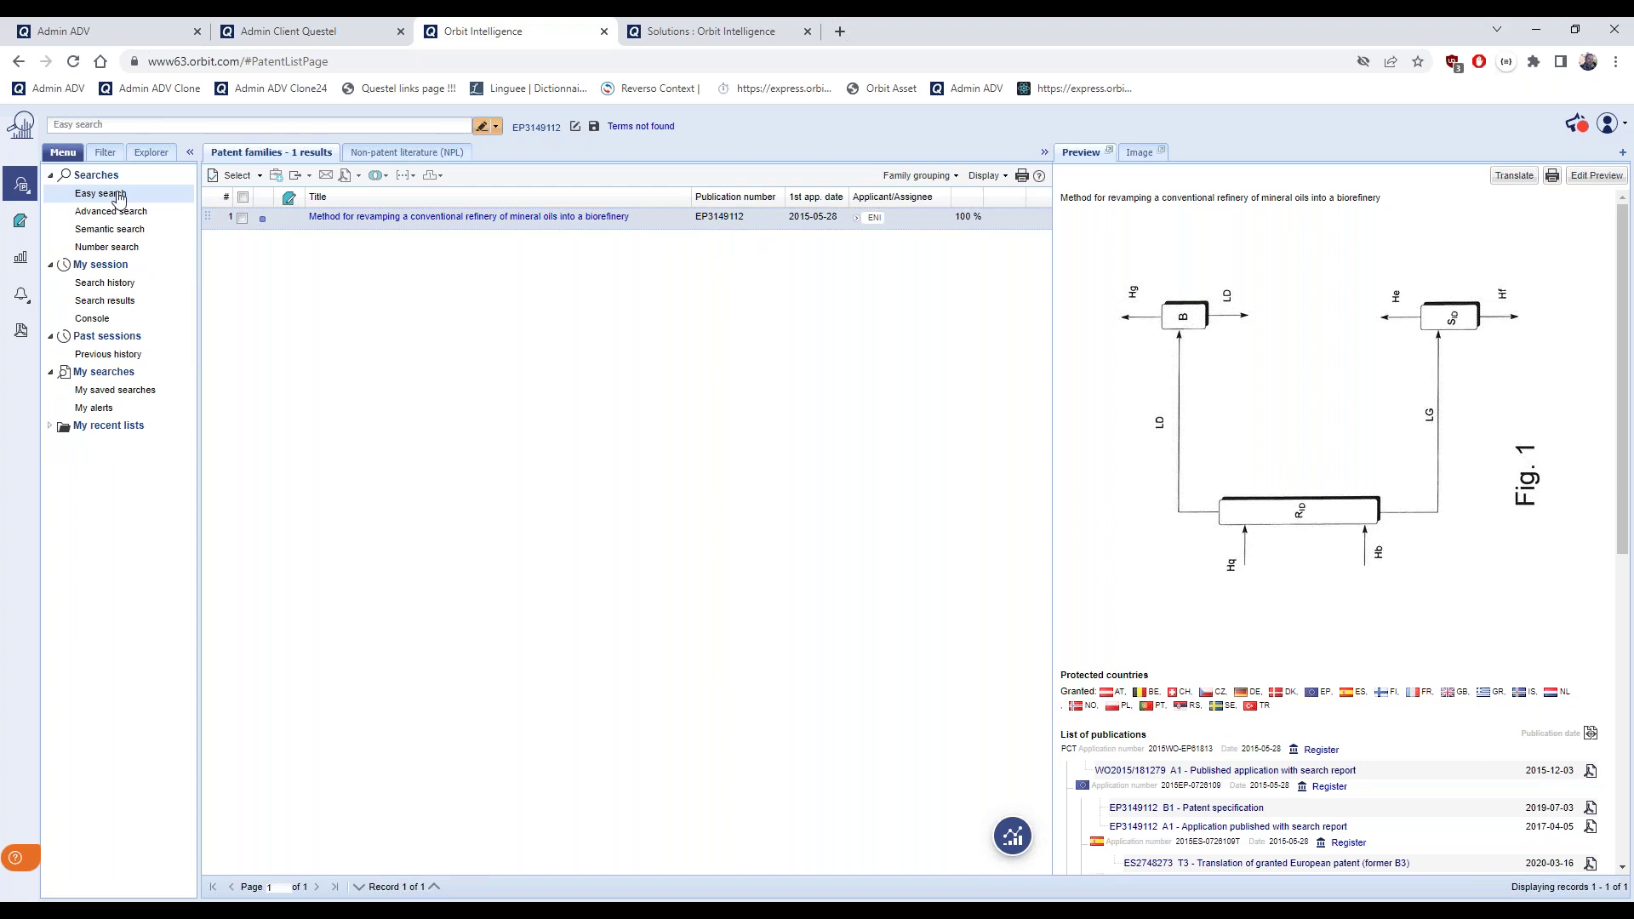
{"action": "left_click", "coordinate": [100, 194]}
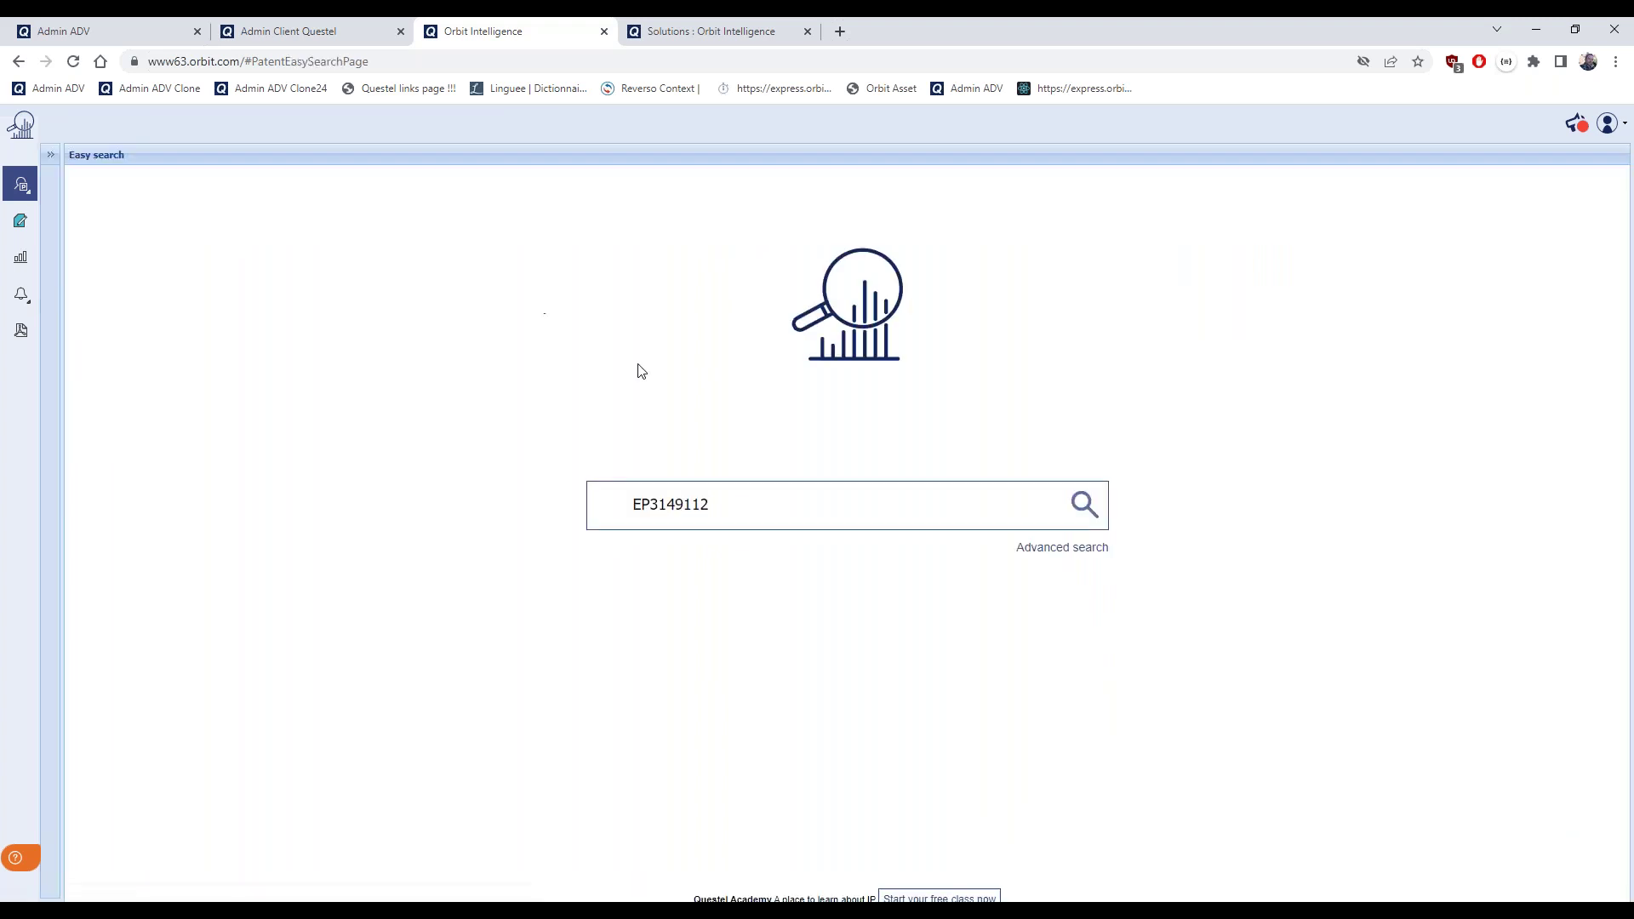
{"action": "left_click", "coordinate": [728, 503]}
{"action": "double_click", "coordinate": [728, 503]}
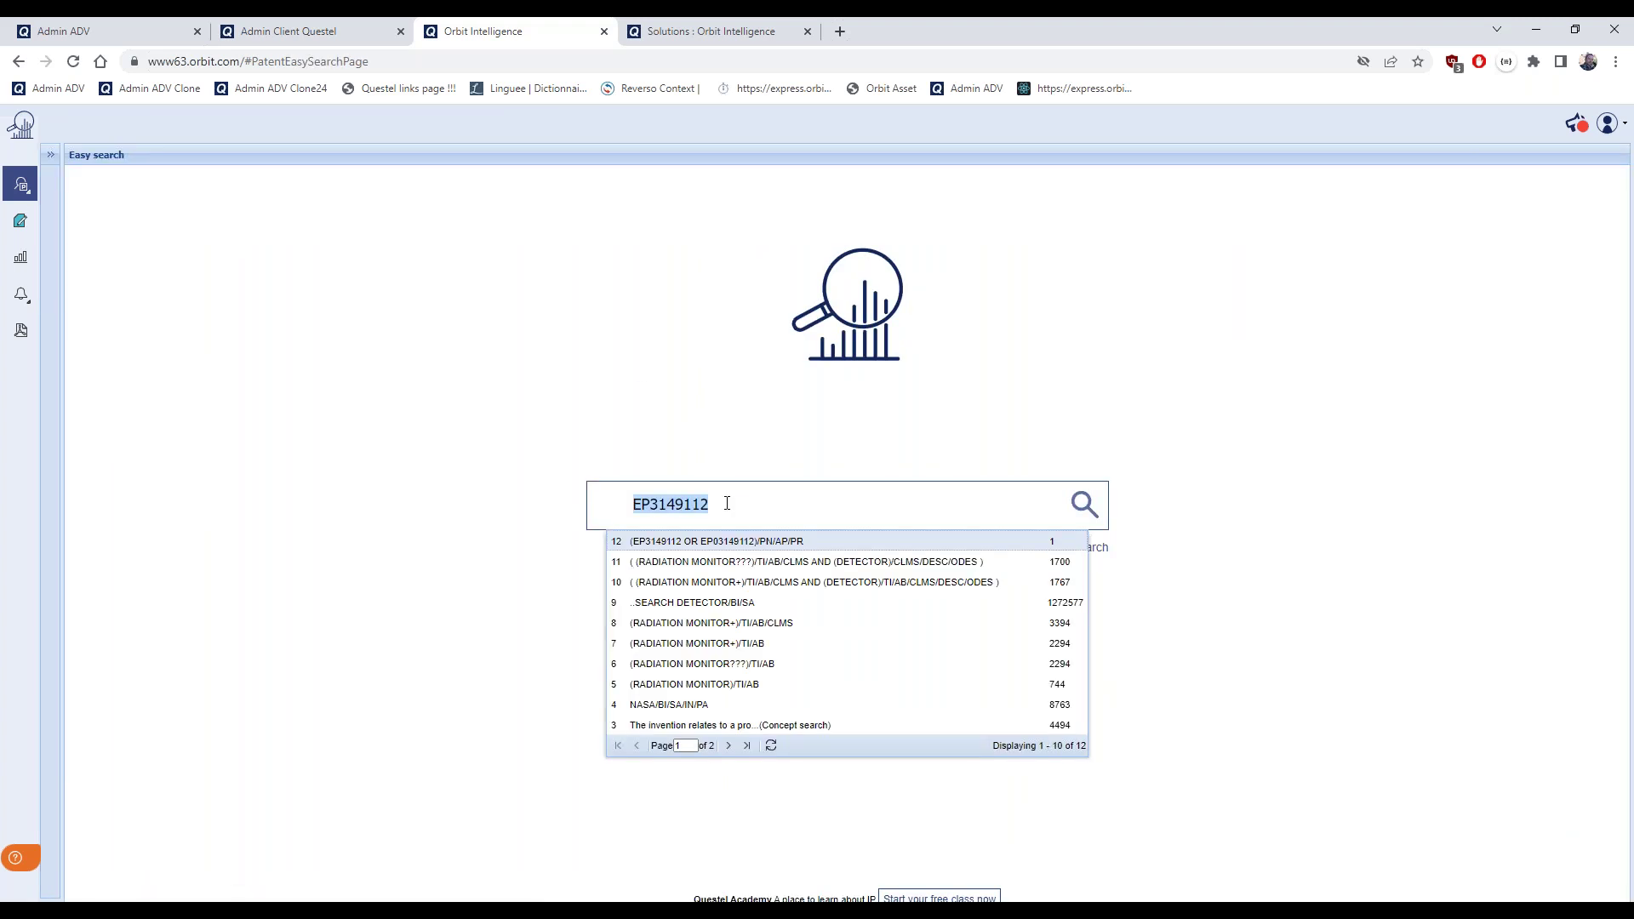
{"action": "type", "text": "nasa"}
{"action": "left_click", "coordinate": [1081, 502]}
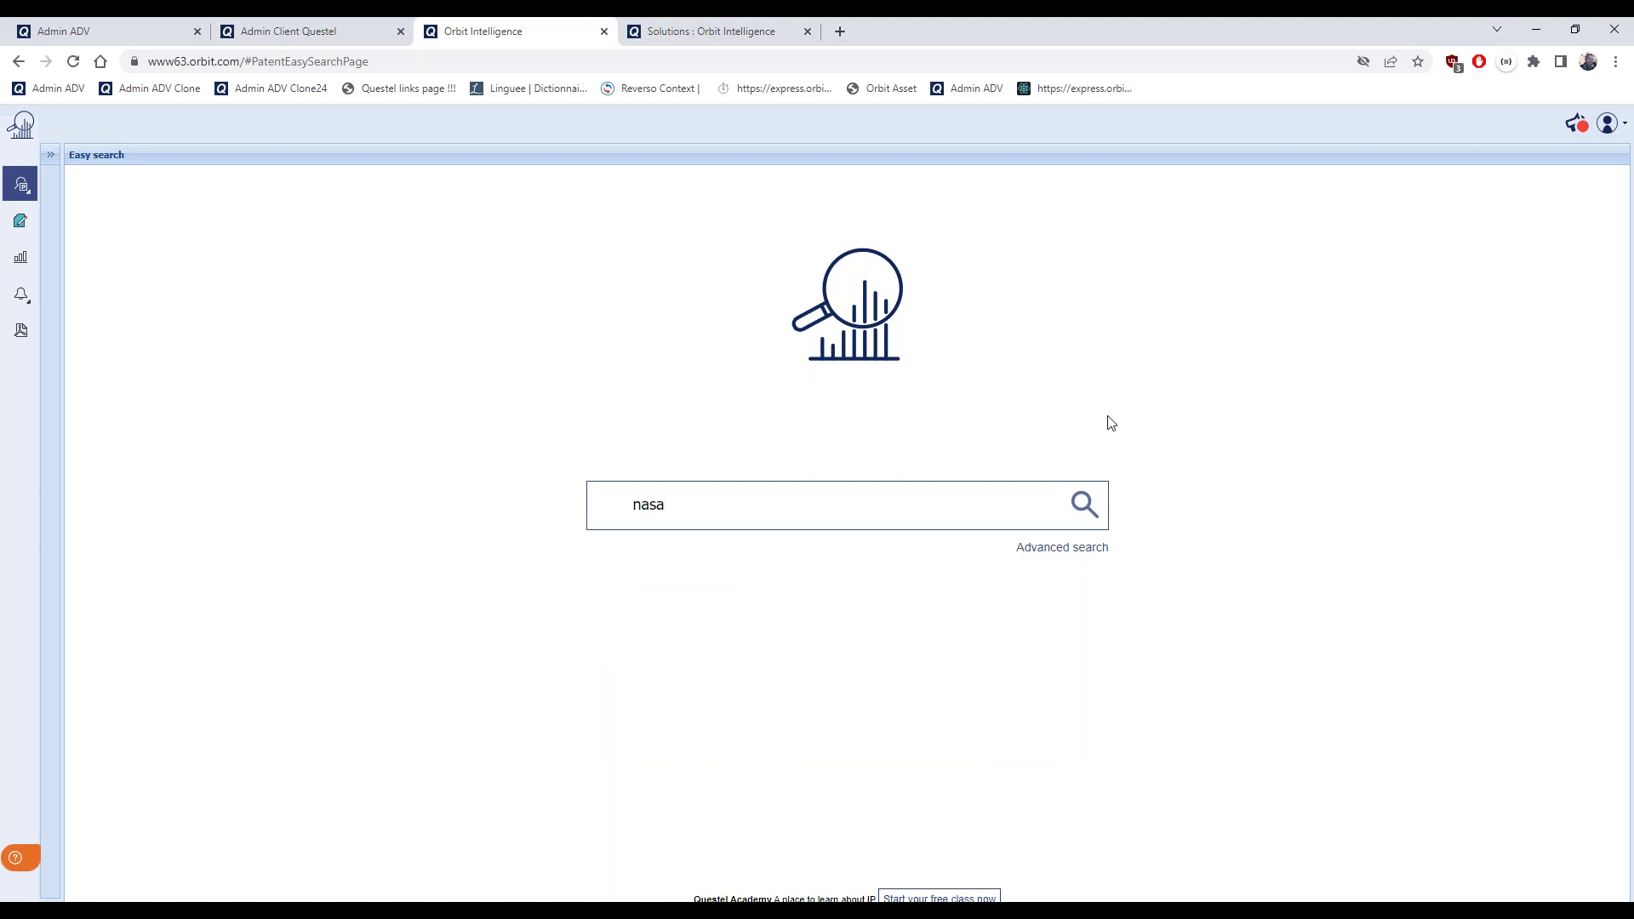
{"action": "left_click", "coordinate": [1085, 505]}
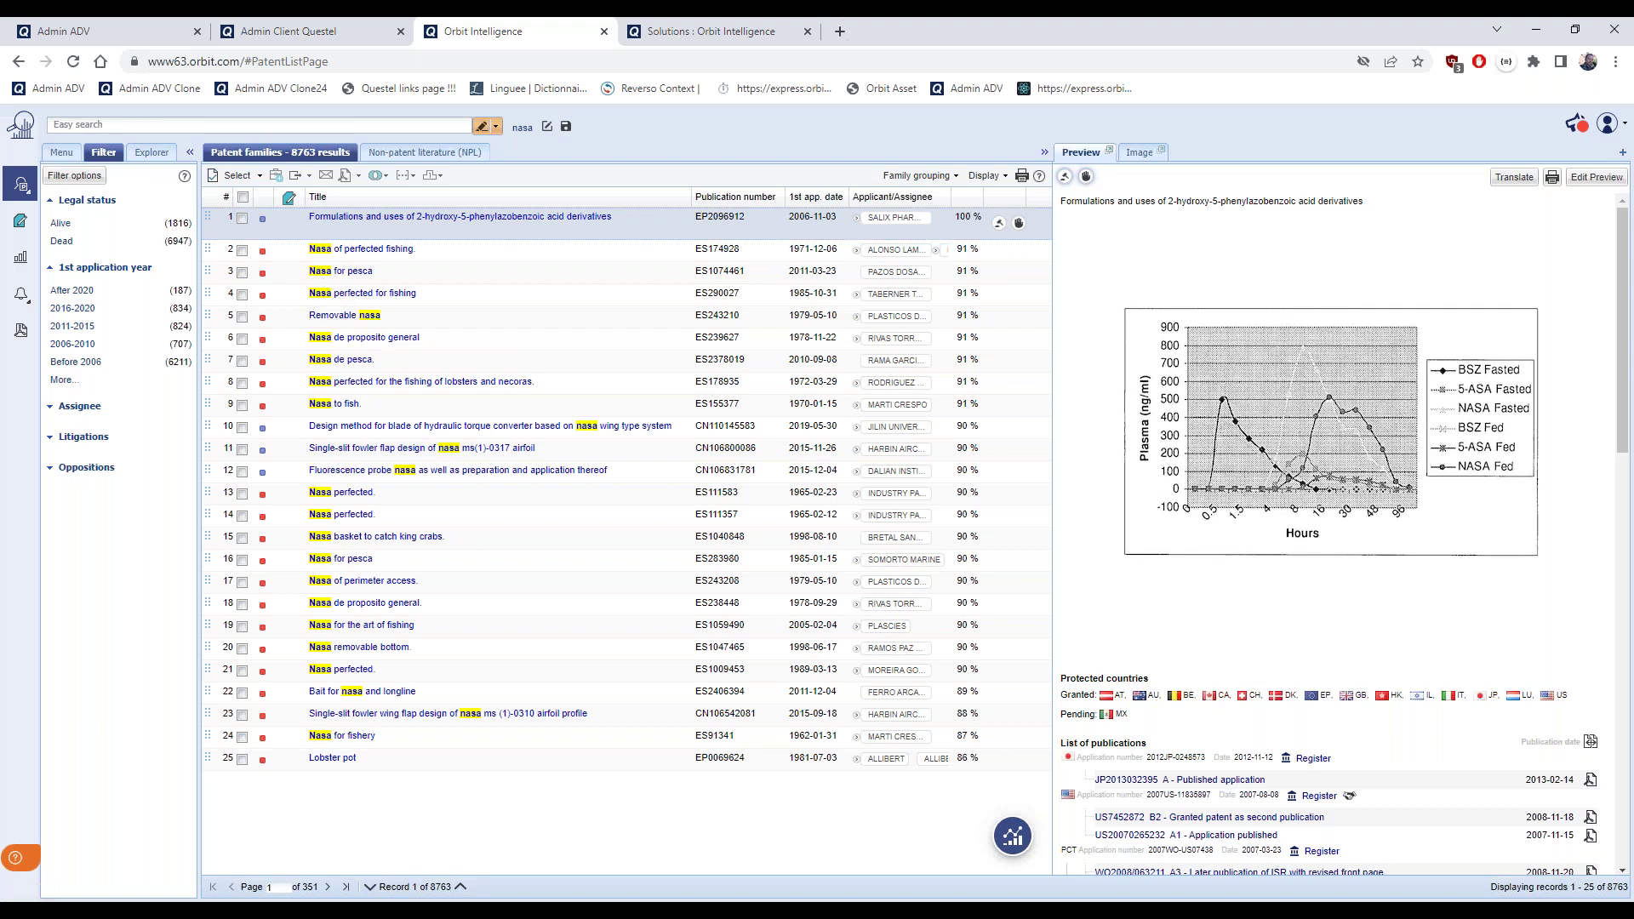
{"action": "left_click", "coordinate": [327, 887]}
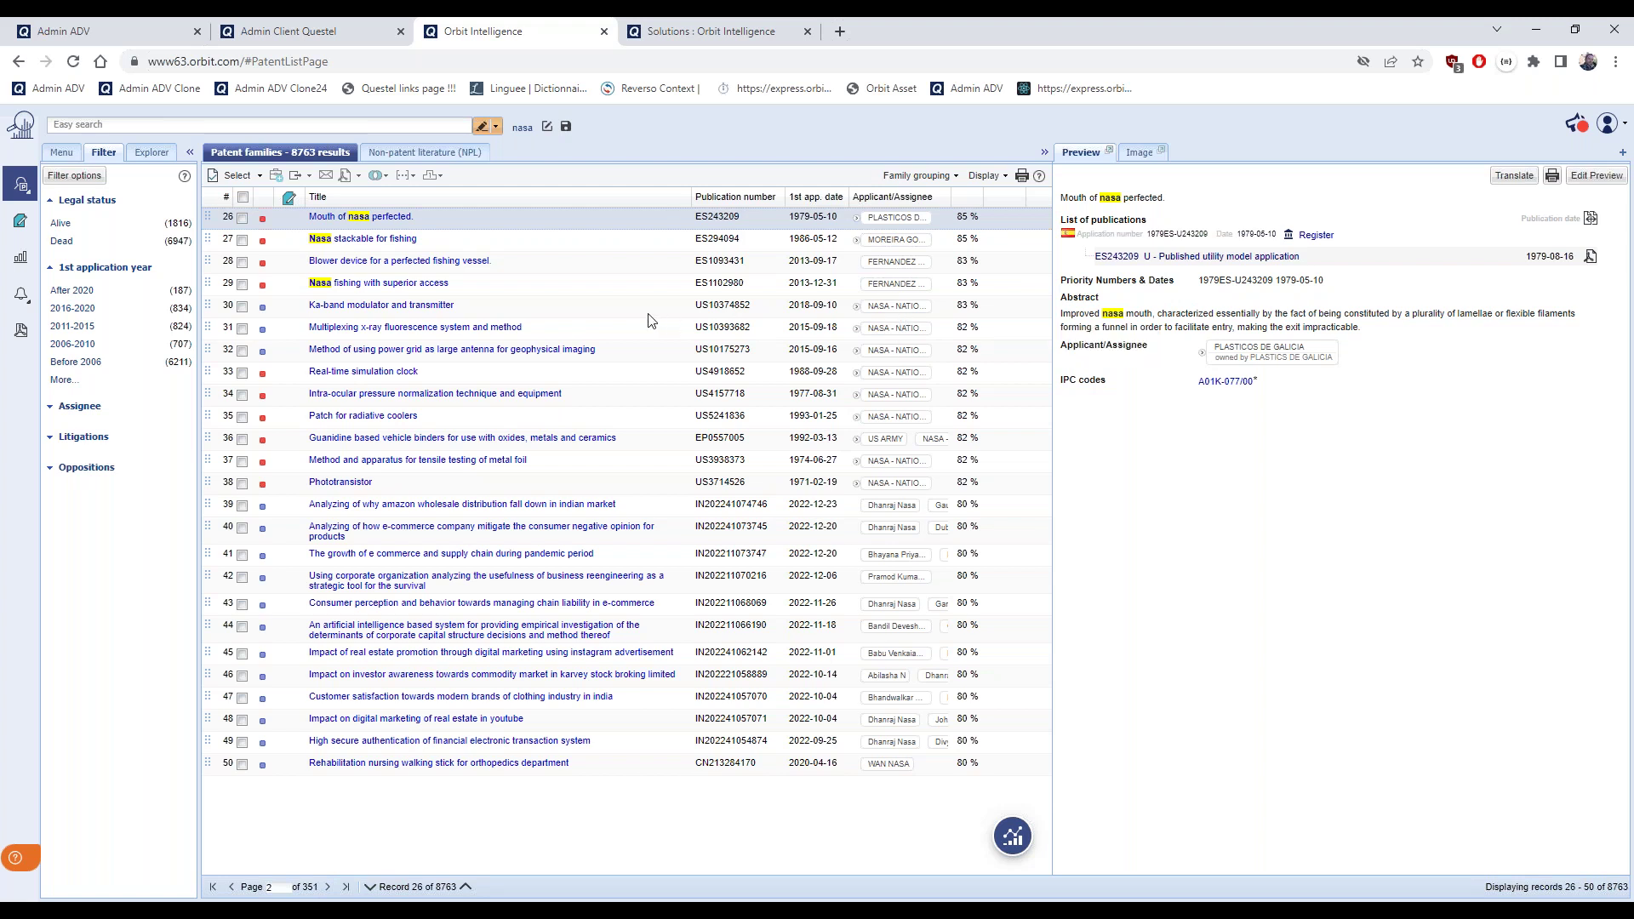
Run a semantic search with the existing free-text paragraph on bitumen and thermoplastic polymer mixtures, after highlighting the note on translating non-English text
{"action": "left_click", "coordinate": [62, 153]}
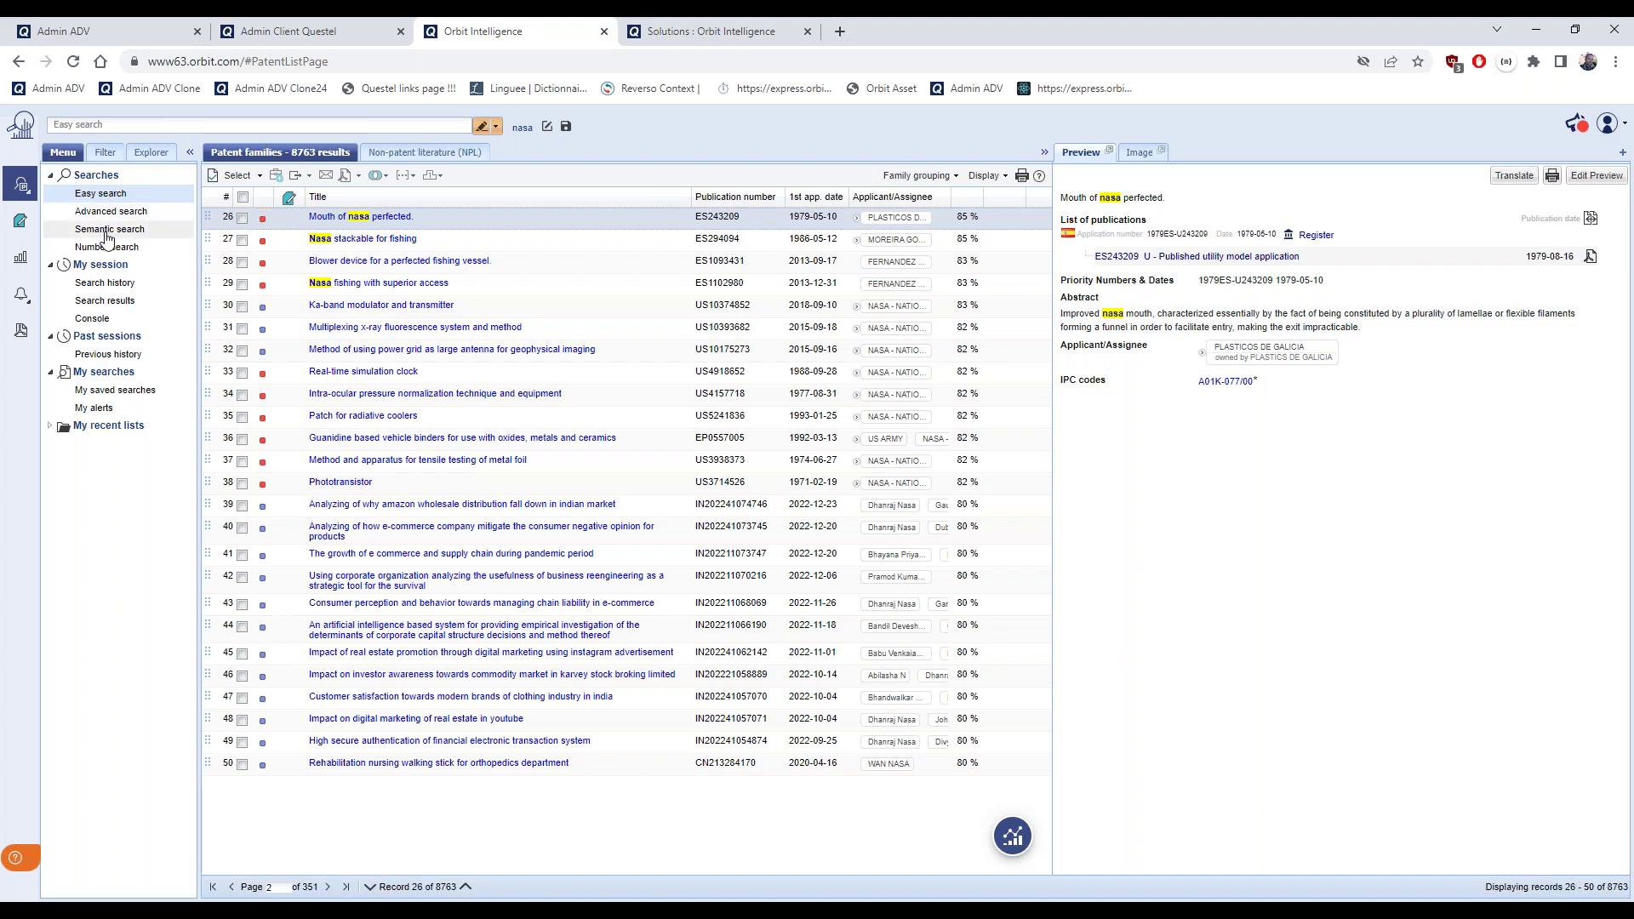
{"action": "left_click", "coordinate": [107, 231]}
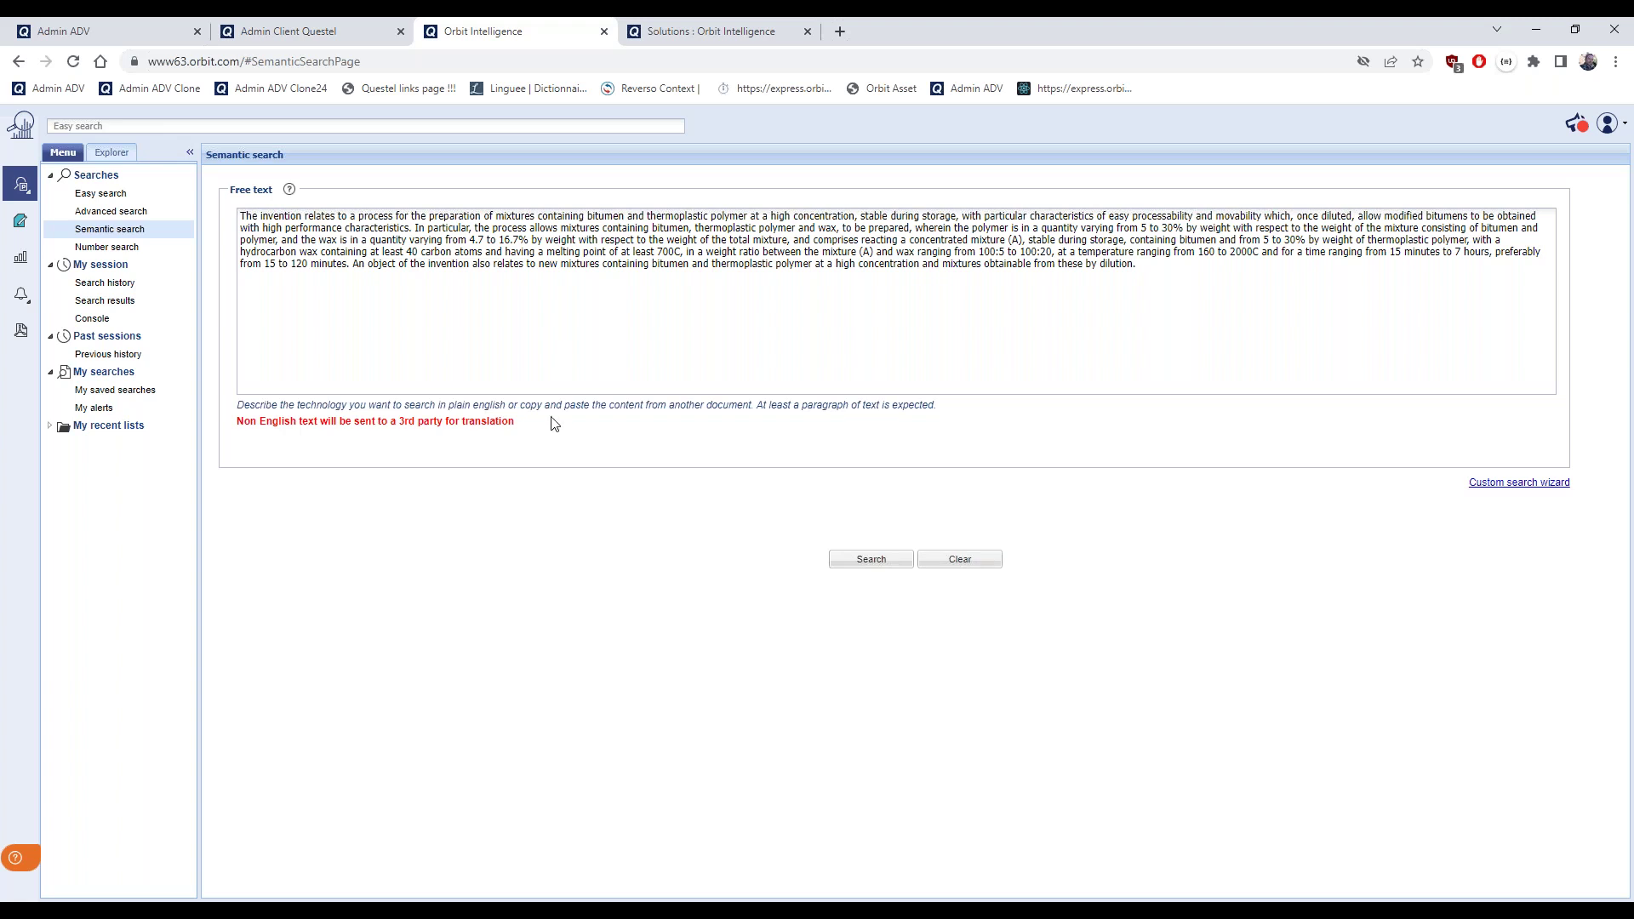
{"action": "left_click_drag", "start_coordinate": [545, 407], "coordinate": [502, 423]}
{"action": "left_click", "coordinate": [504, 446]}
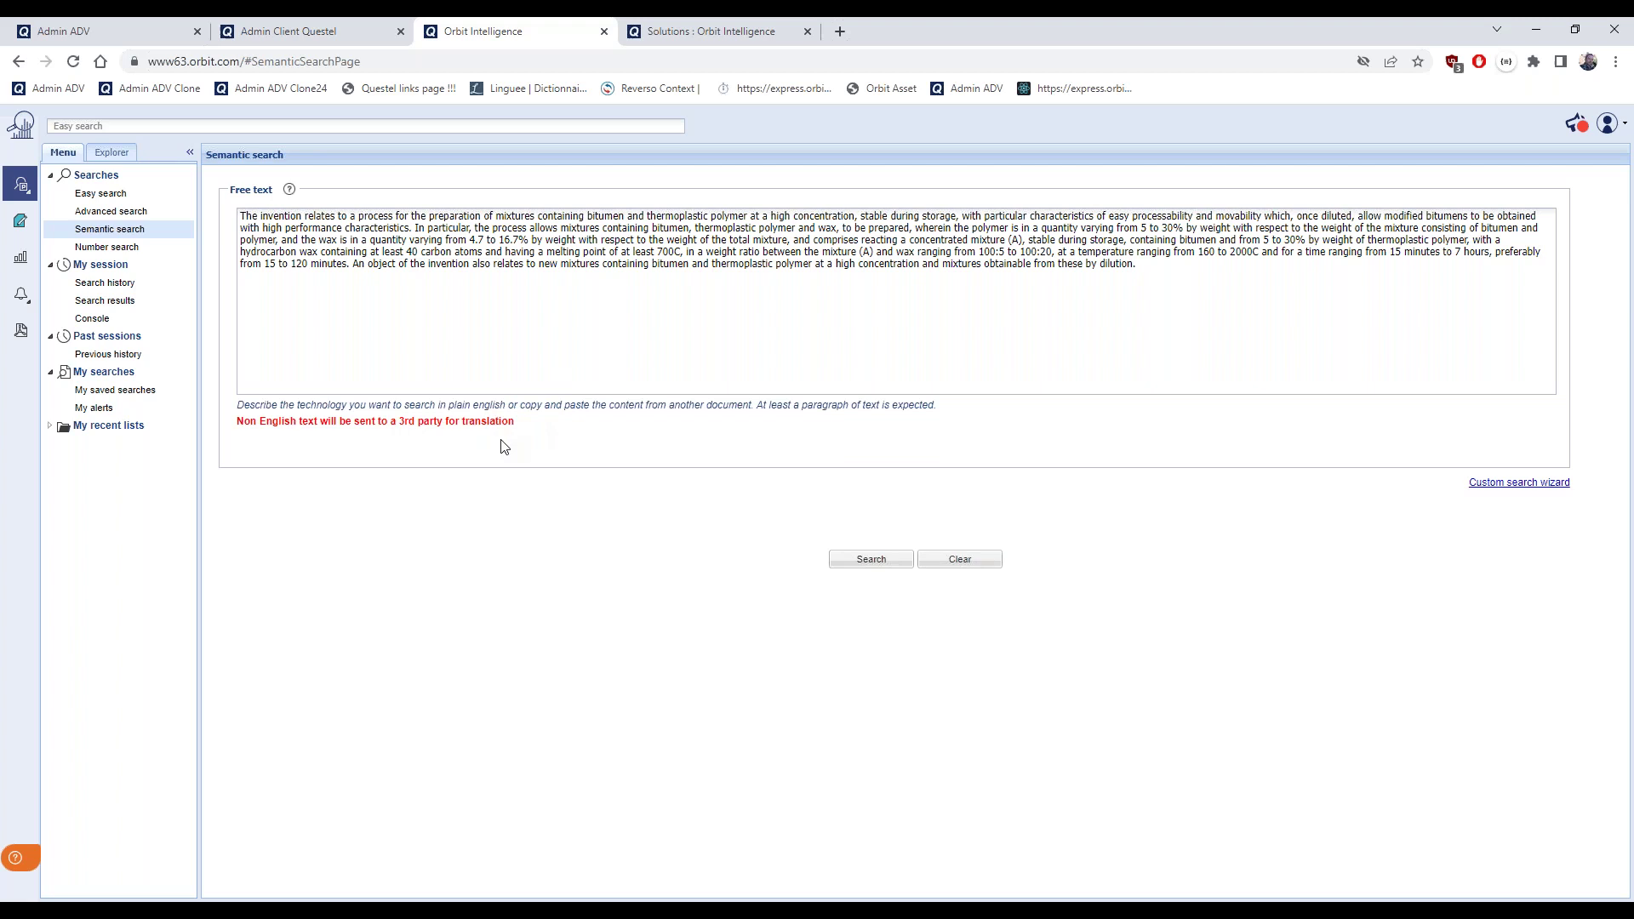
{"action": "triple_click", "coordinate": [233, 430]}
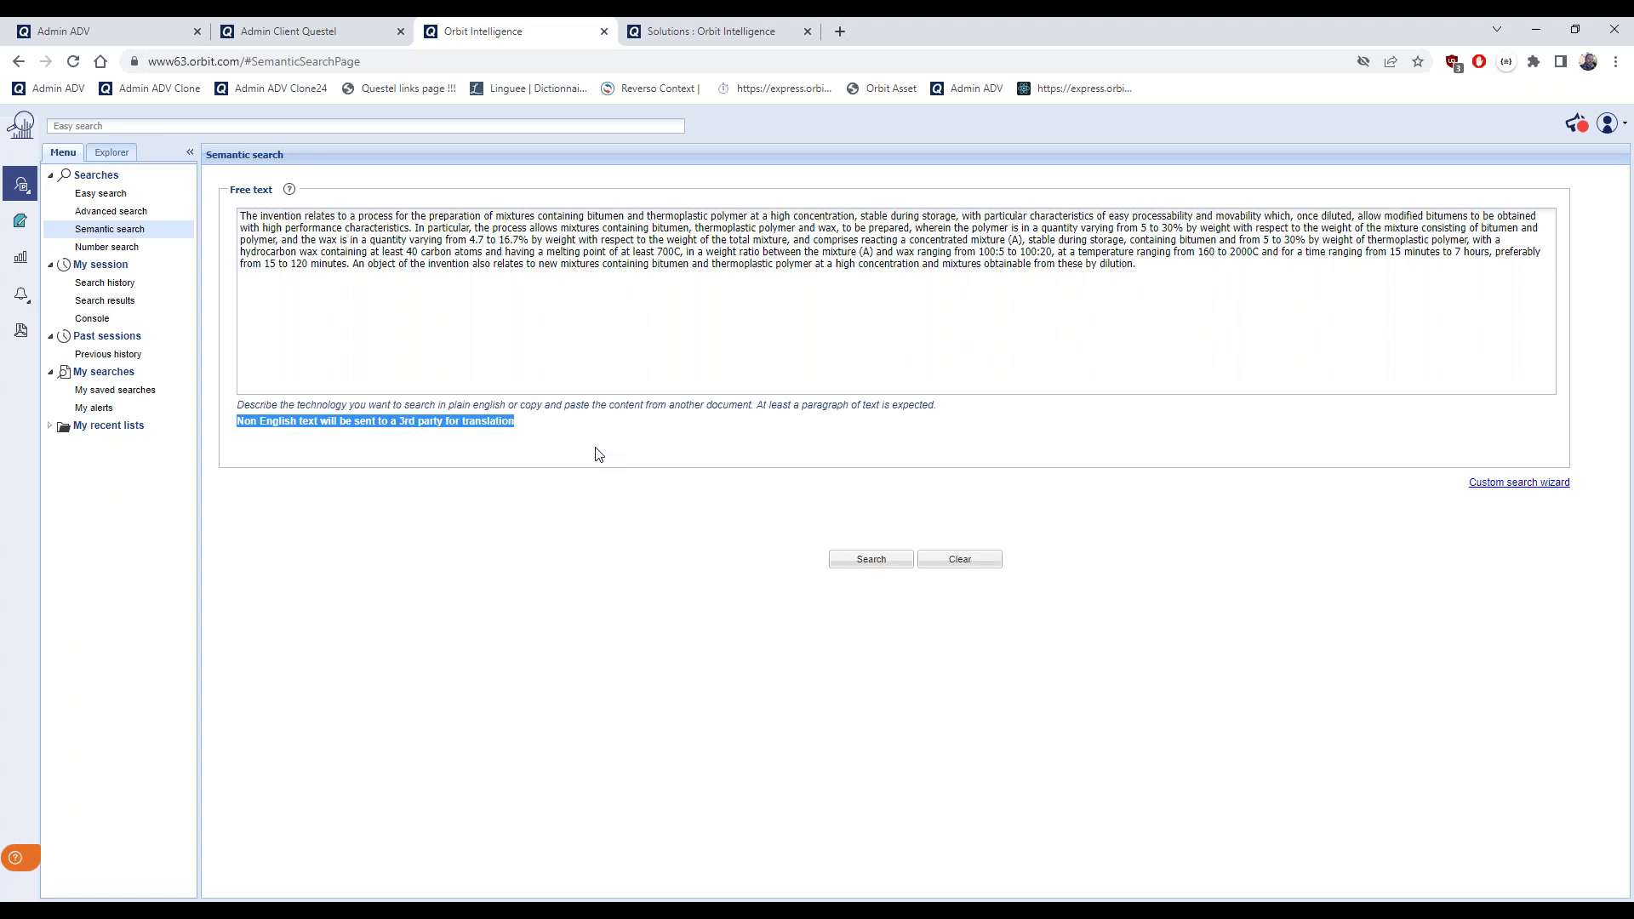
{"action": "left_click", "coordinate": [598, 542]}
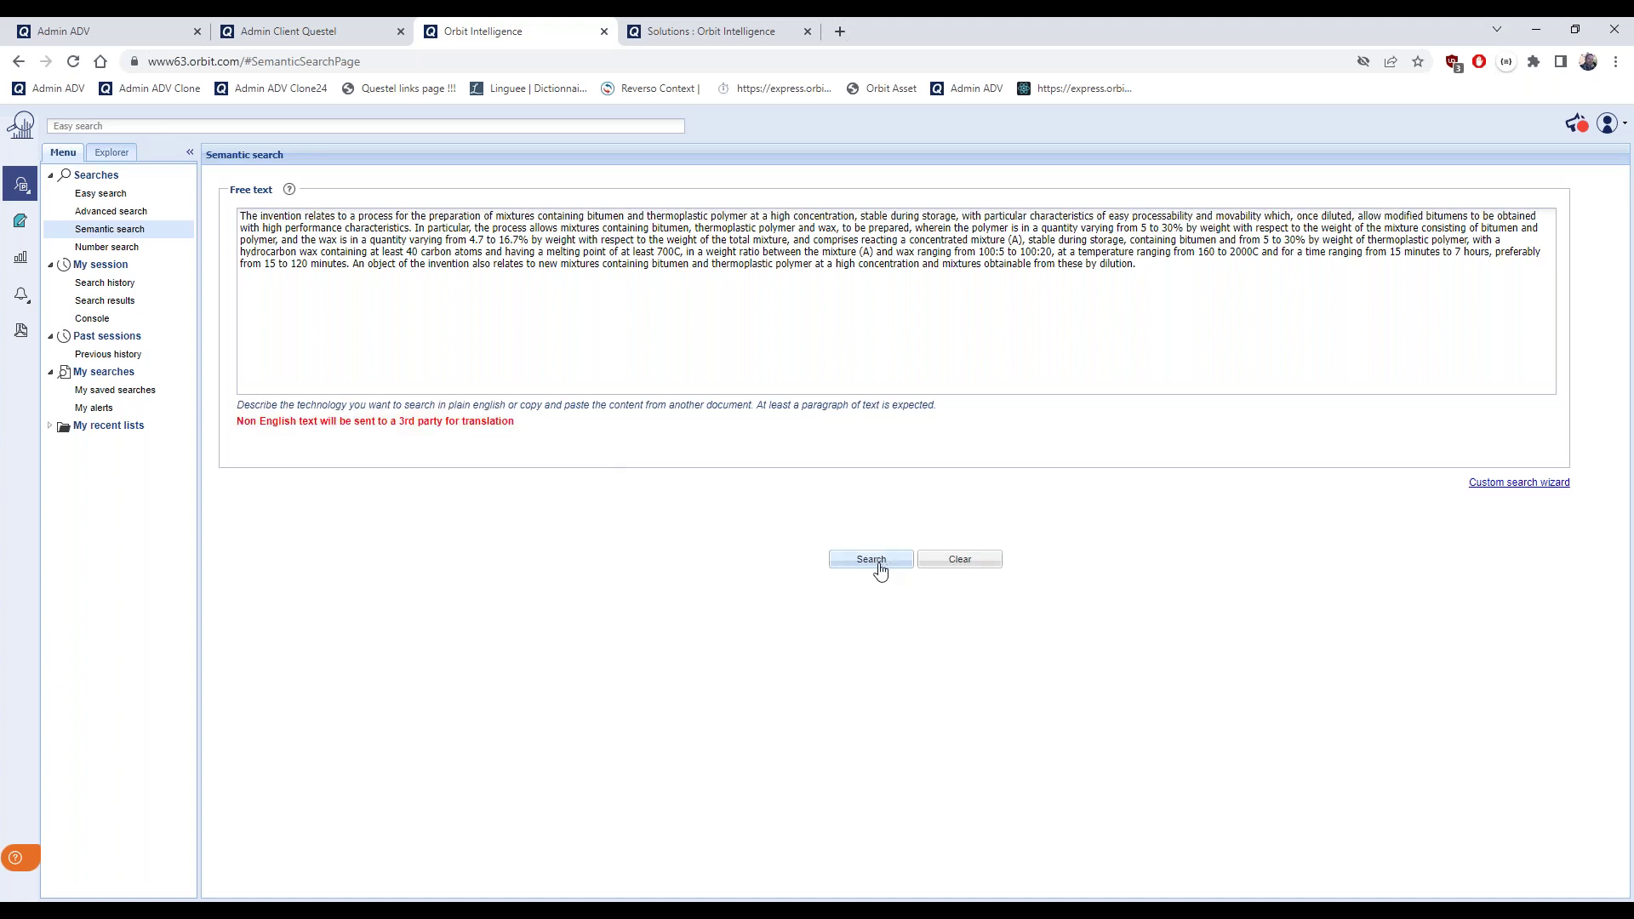
{"action": "left_click", "coordinate": [873, 561]}
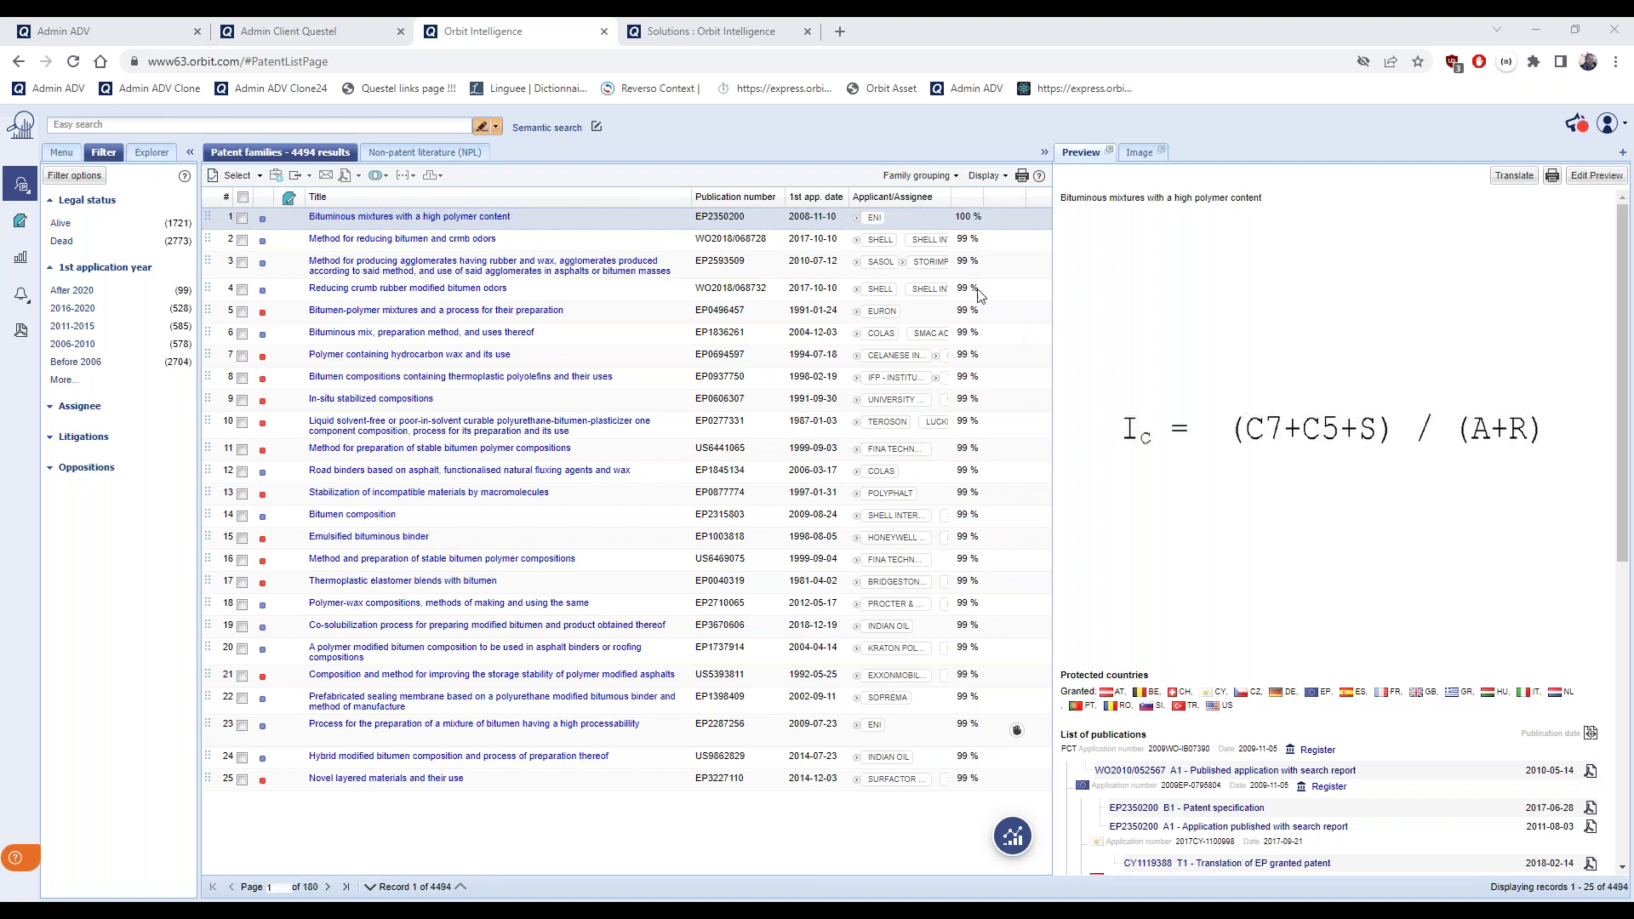
Highlight the abstract of the top-ranked result, and compare the last page of results with the first
{"action": "scroll", "coordinate": [1262, 440], "scroll_direction": "down", "scroll_amount": 3}
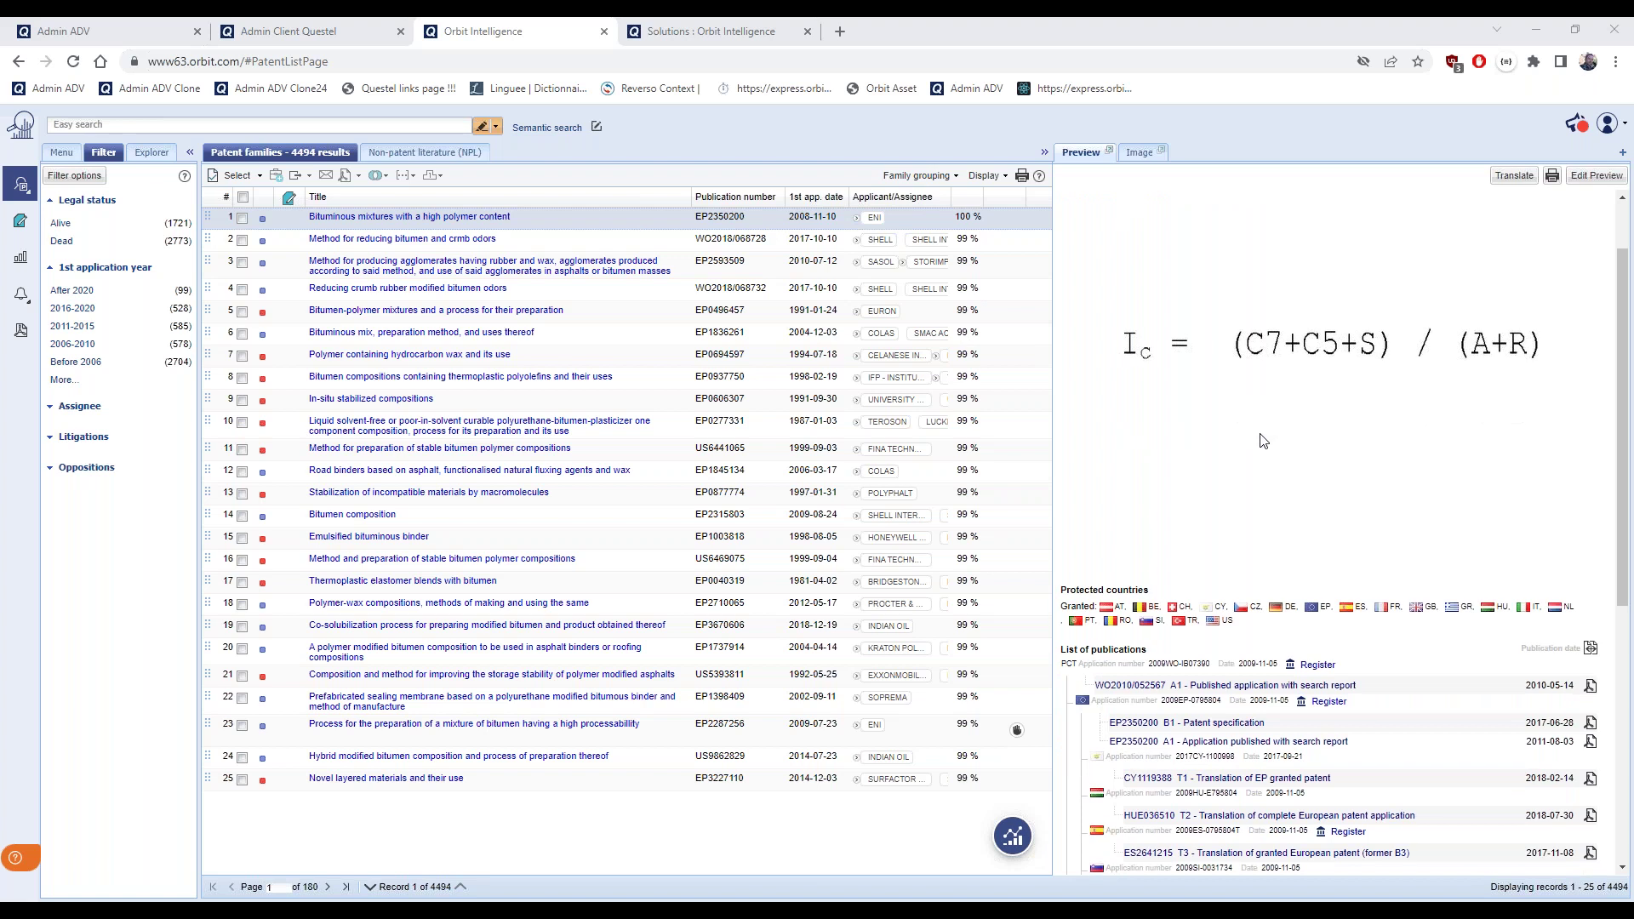
{"action": "scroll", "coordinate": [1263, 441], "scroll_direction": "down", "scroll_amount": 5}
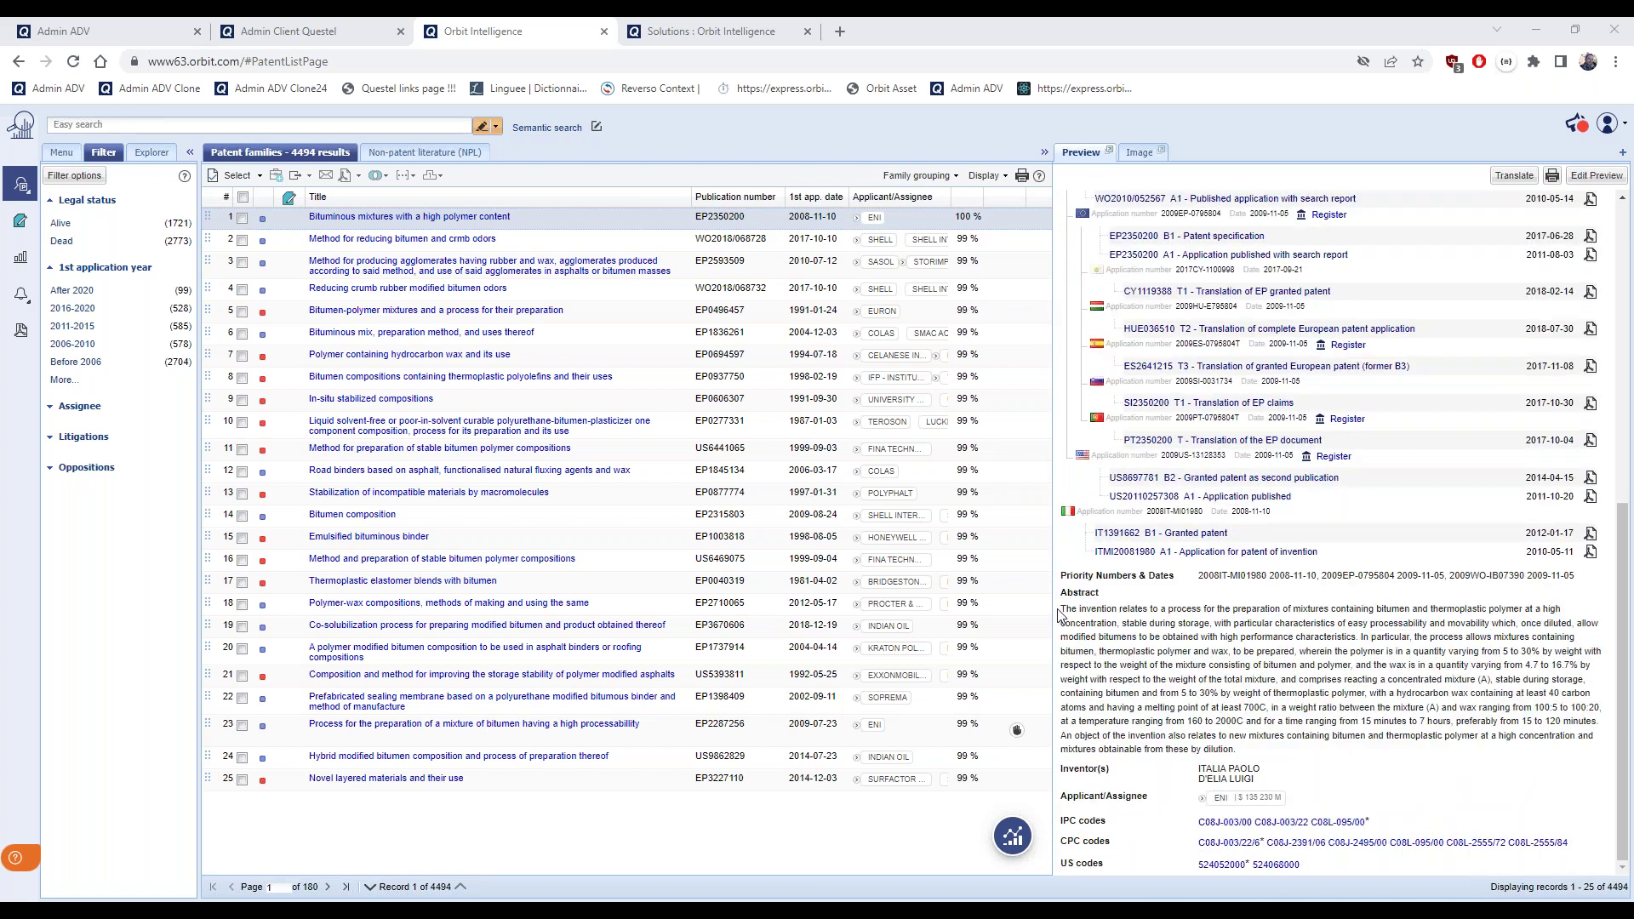
{"action": "left_click_drag", "start_coordinate": [1061, 609], "coordinate": [1365, 776]}
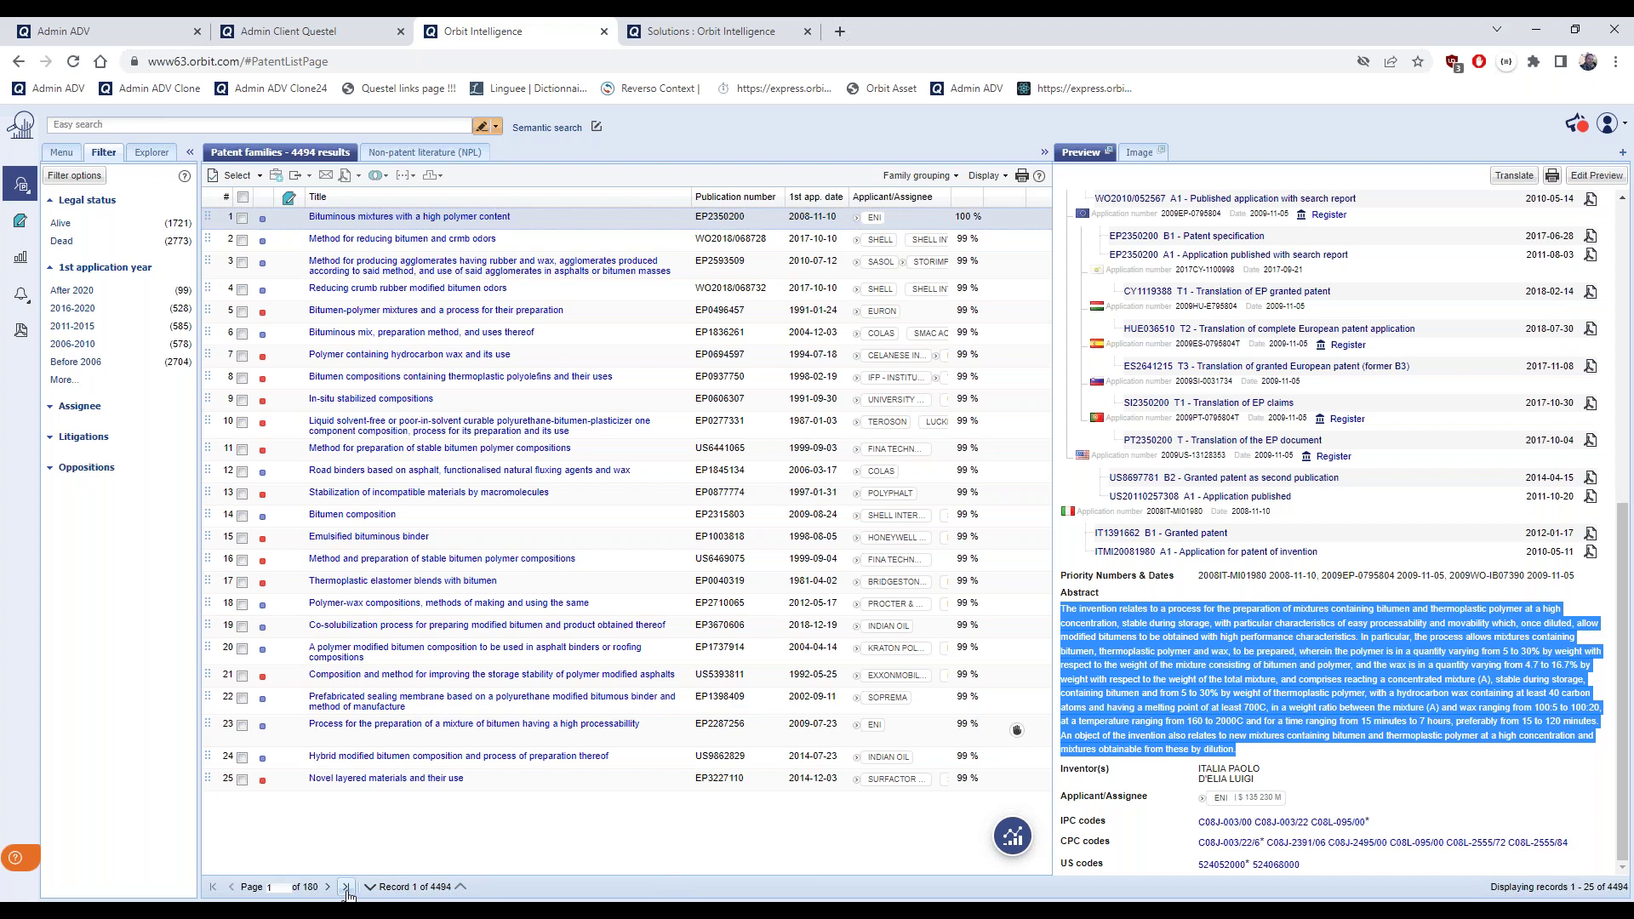
{"action": "left_click", "coordinate": [346, 888]}
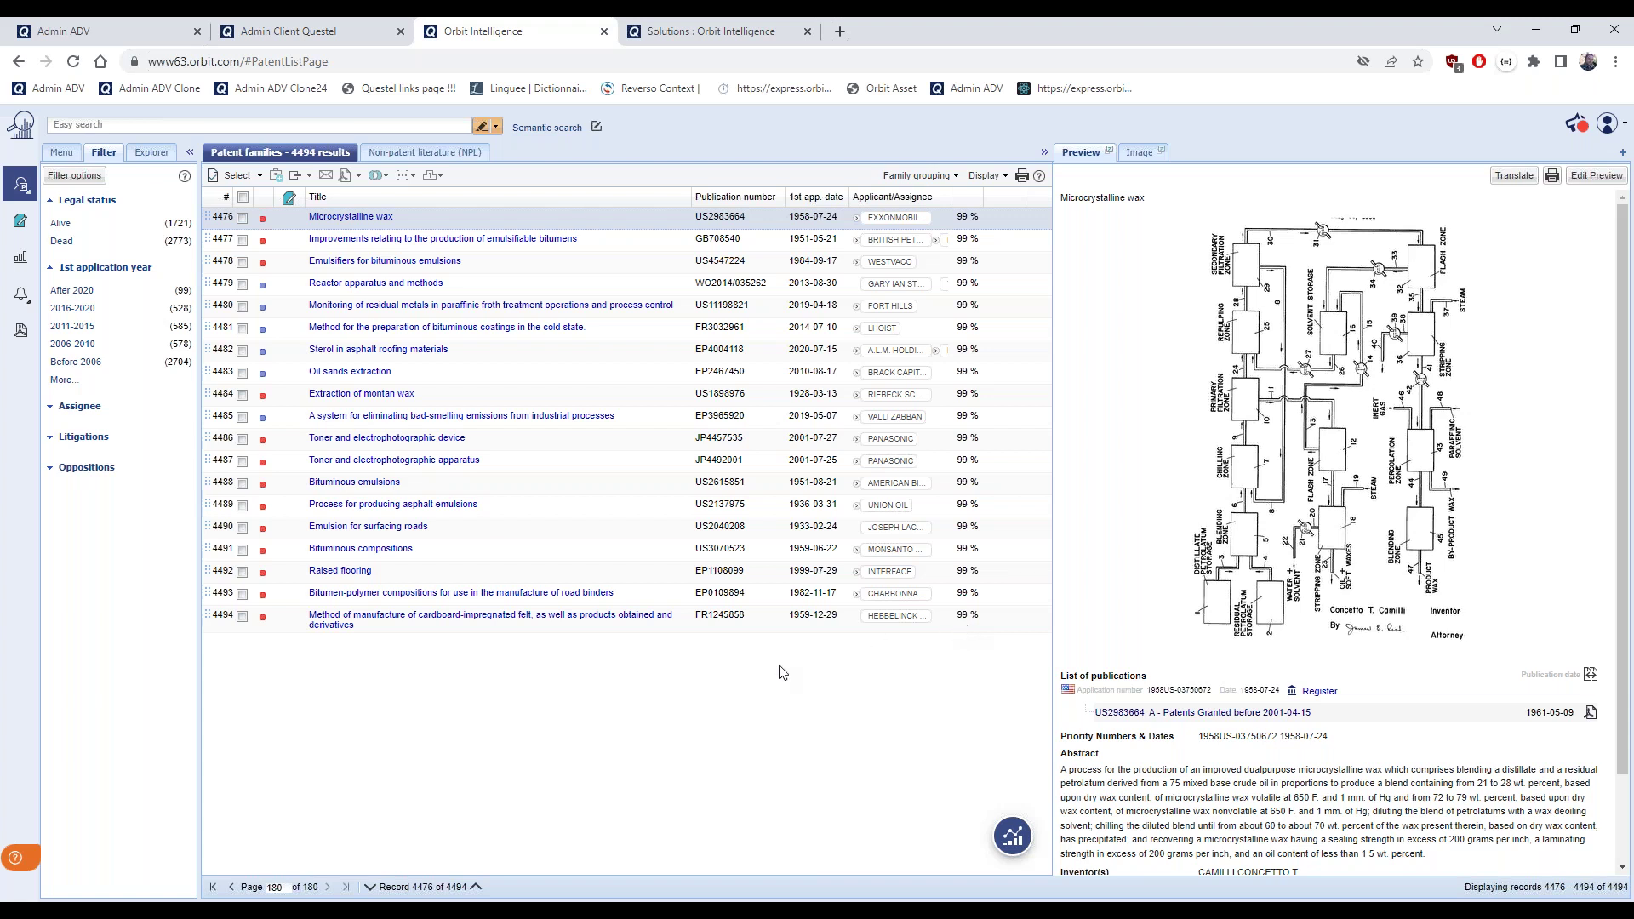
{"action": "left_click", "coordinate": [213, 888]}
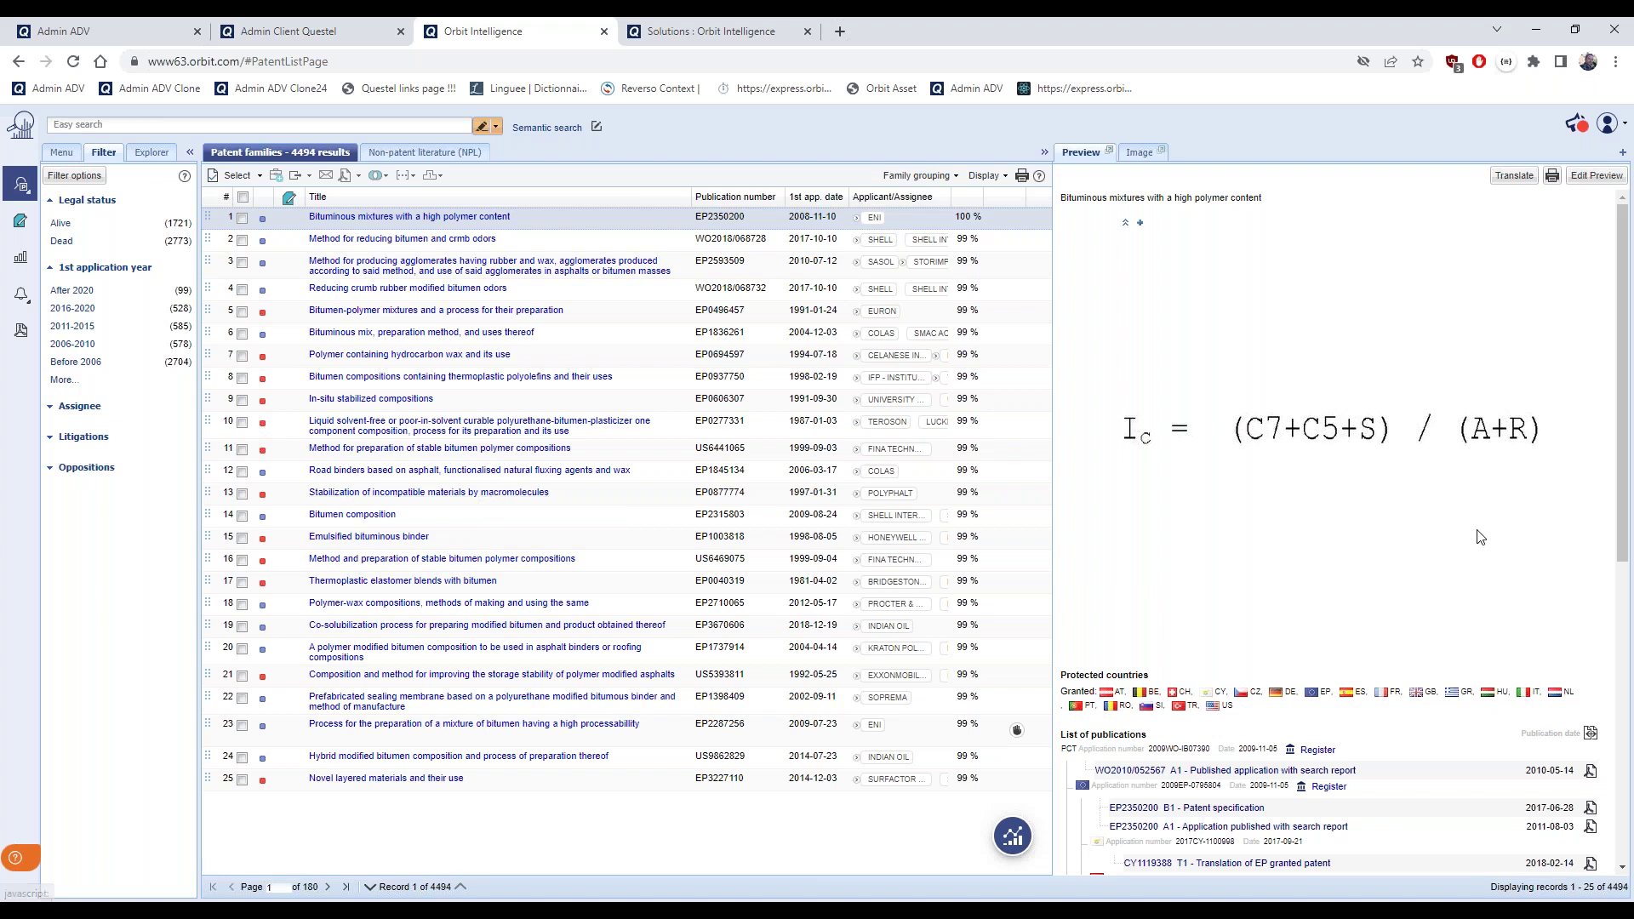
Review the first result's protected countries, list of publications, priority data and abstract in its preview
{"action": "scroll", "coordinate": [1400, 555], "scroll_direction": "down", "scroll_amount": 3}
{"action": "scroll", "coordinate": [1400, 555], "scroll_direction": "down", "scroll_amount": 3}
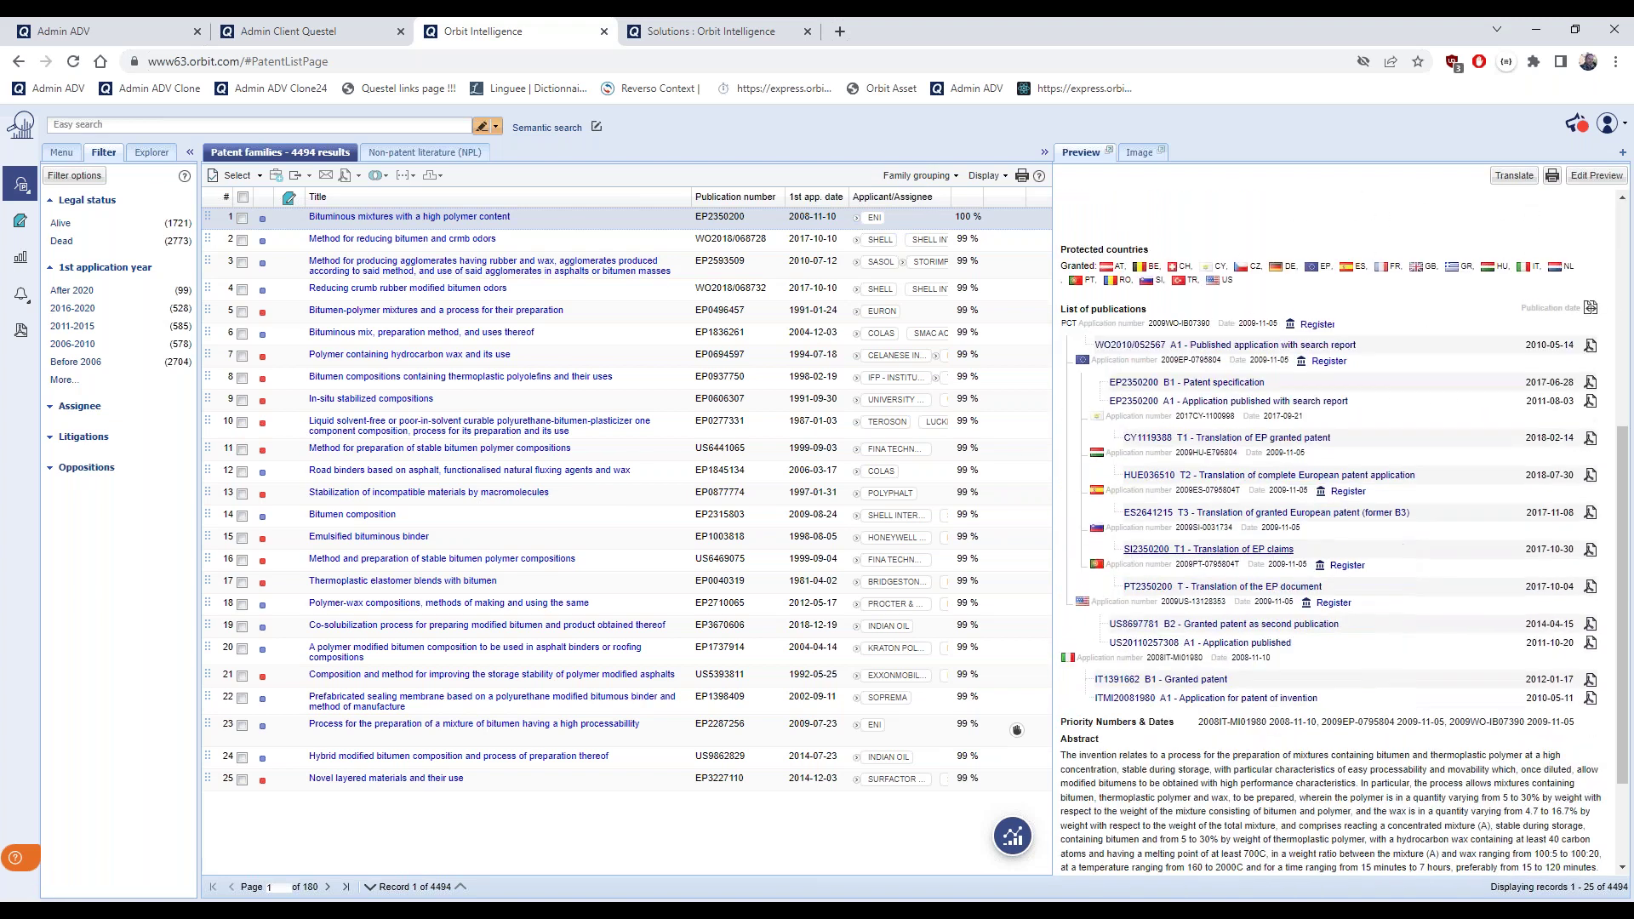
{"action": "scroll", "coordinate": [1406, 681], "scroll_direction": "down", "scroll_amount": 1}
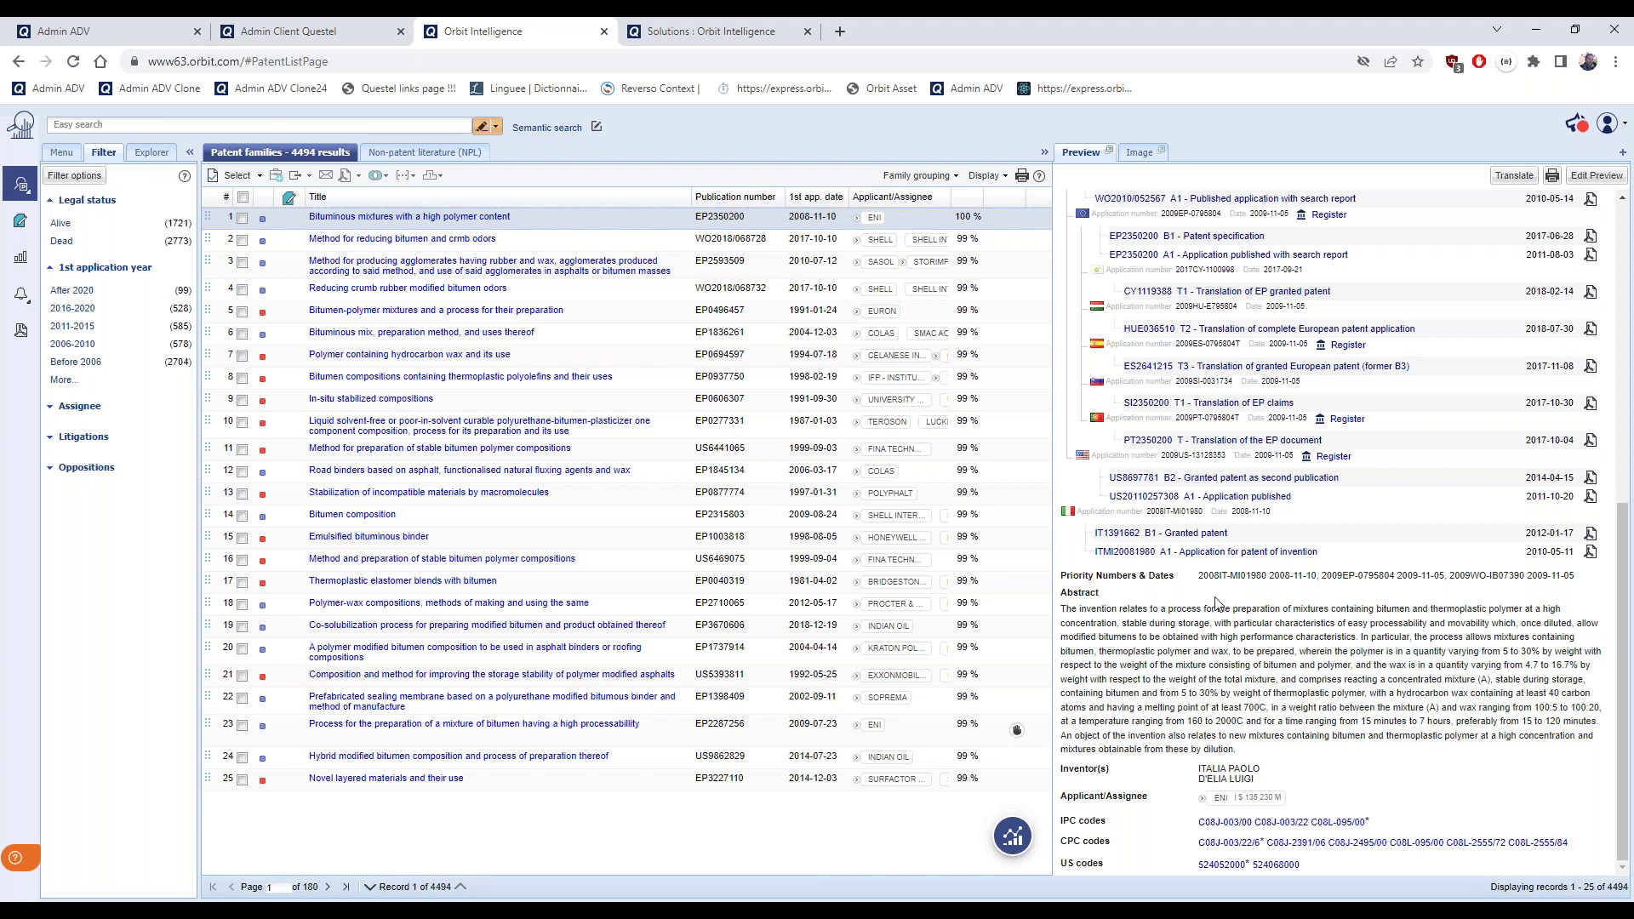
{"action": "scroll", "coordinate": [1217, 604], "scroll_direction": "up", "scroll_amount": 1}
{"action": "scroll", "coordinate": [1217, 604], "scroll_direction": "up", "scroll_amount": 4}
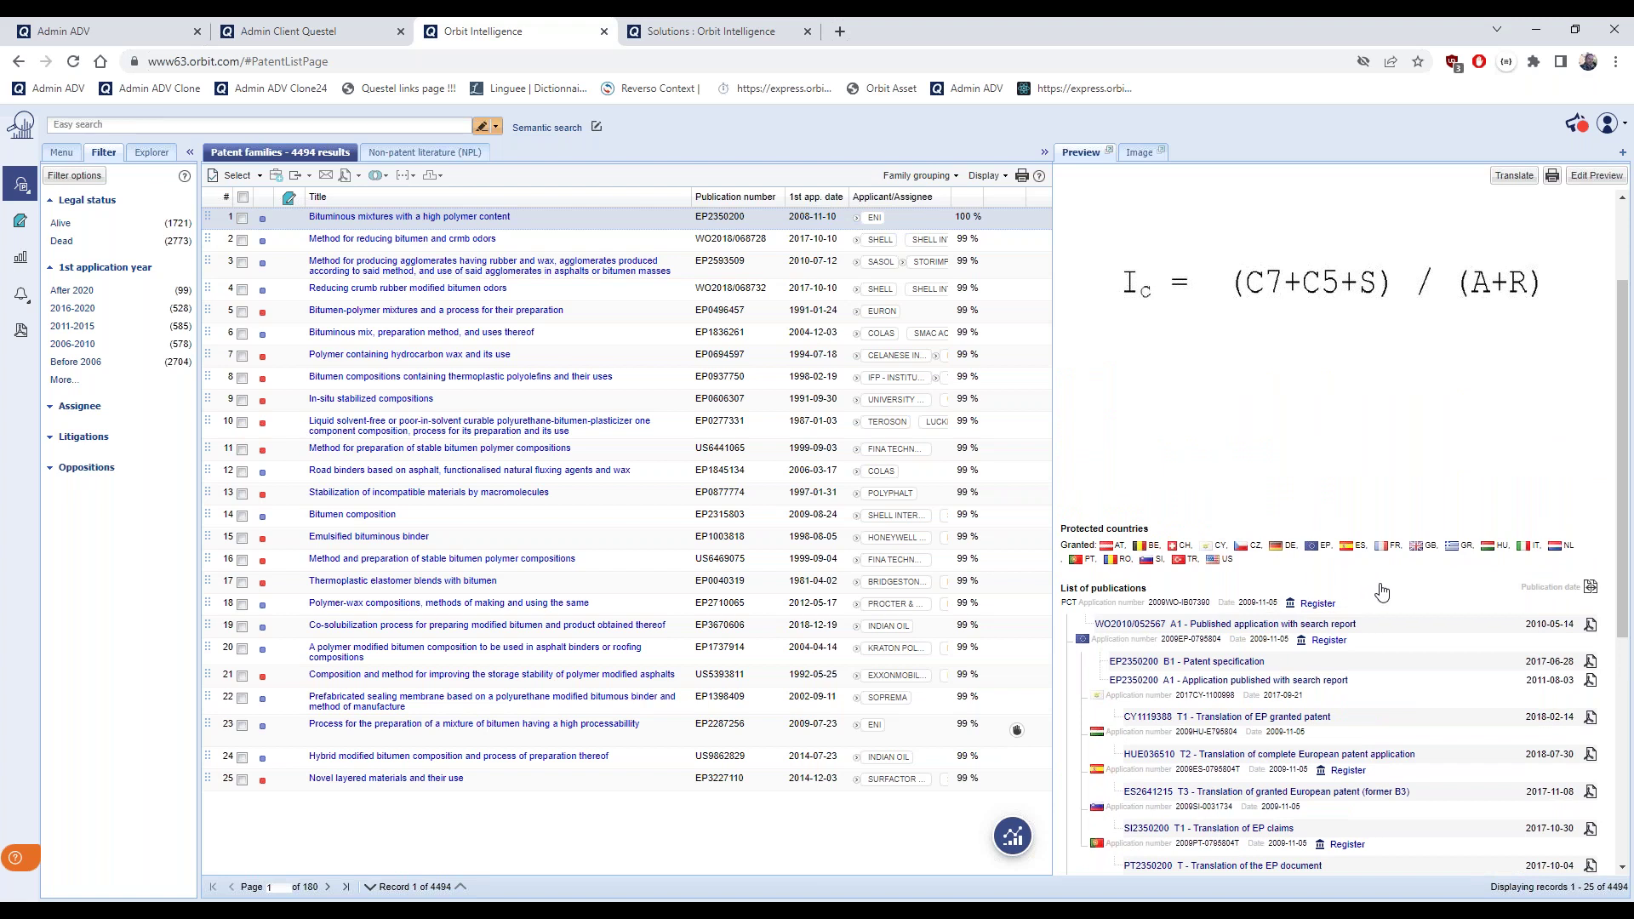
{"action": "scroll", "coordinate": [1382, 591], "scroll_direction": "down", "scroll_amount": 2}
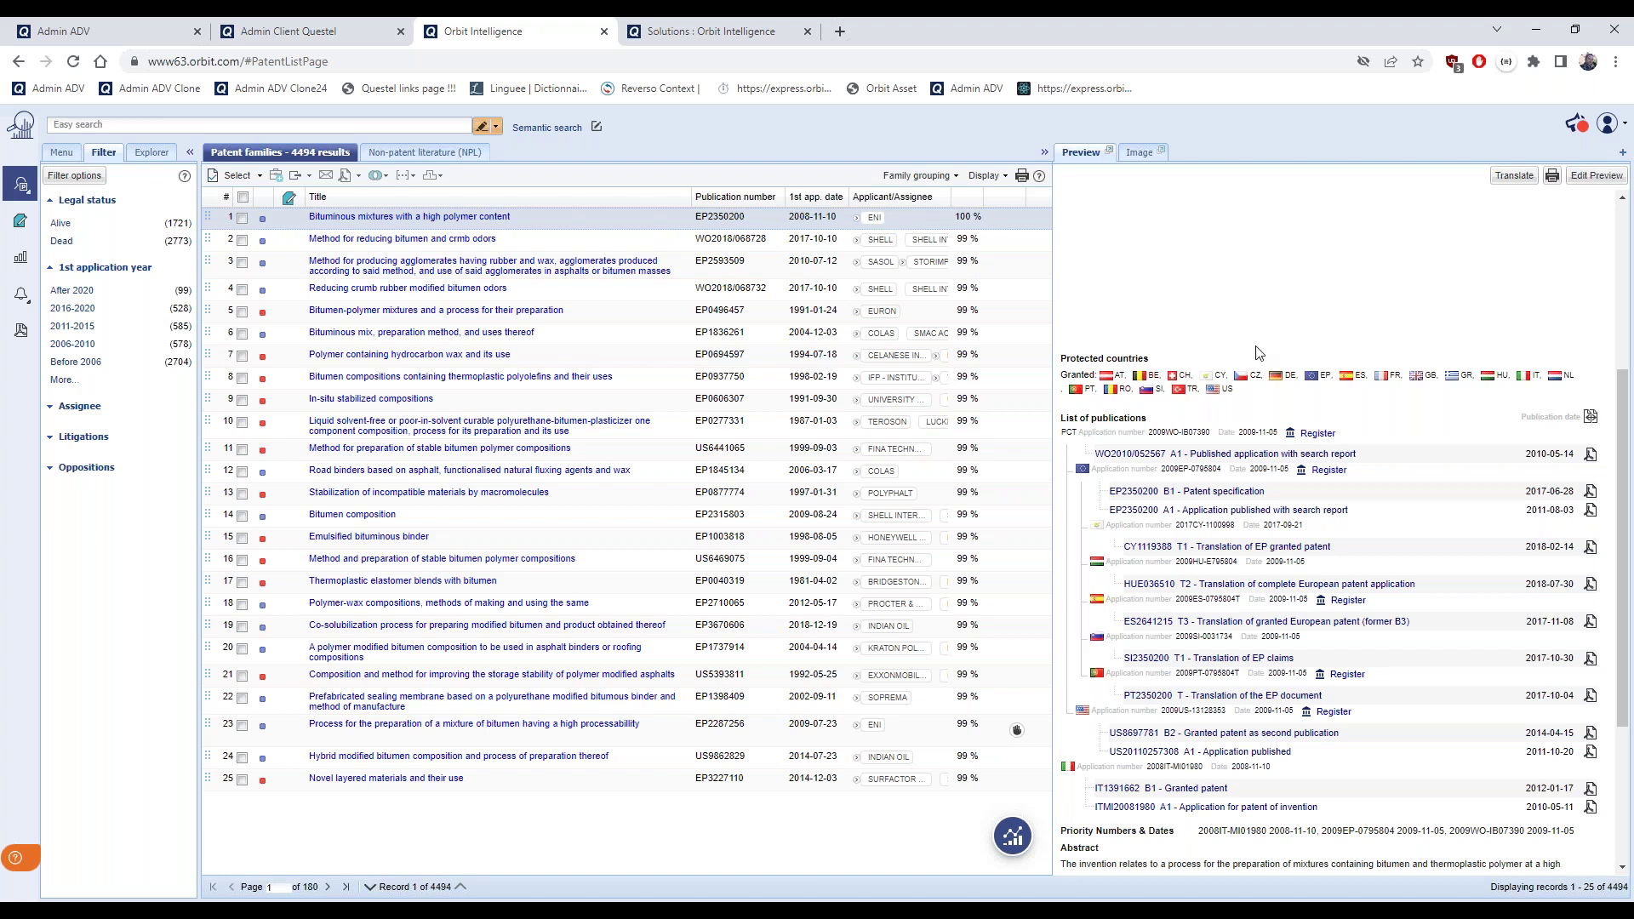
Highlight the preview's Priority Numbers & Dates line, clear the highlight, and return to the start of the preview
{"action": "scroll", "coordinate": [1173, 706], "scroll_direction": "down", "scroll_amount": 2}
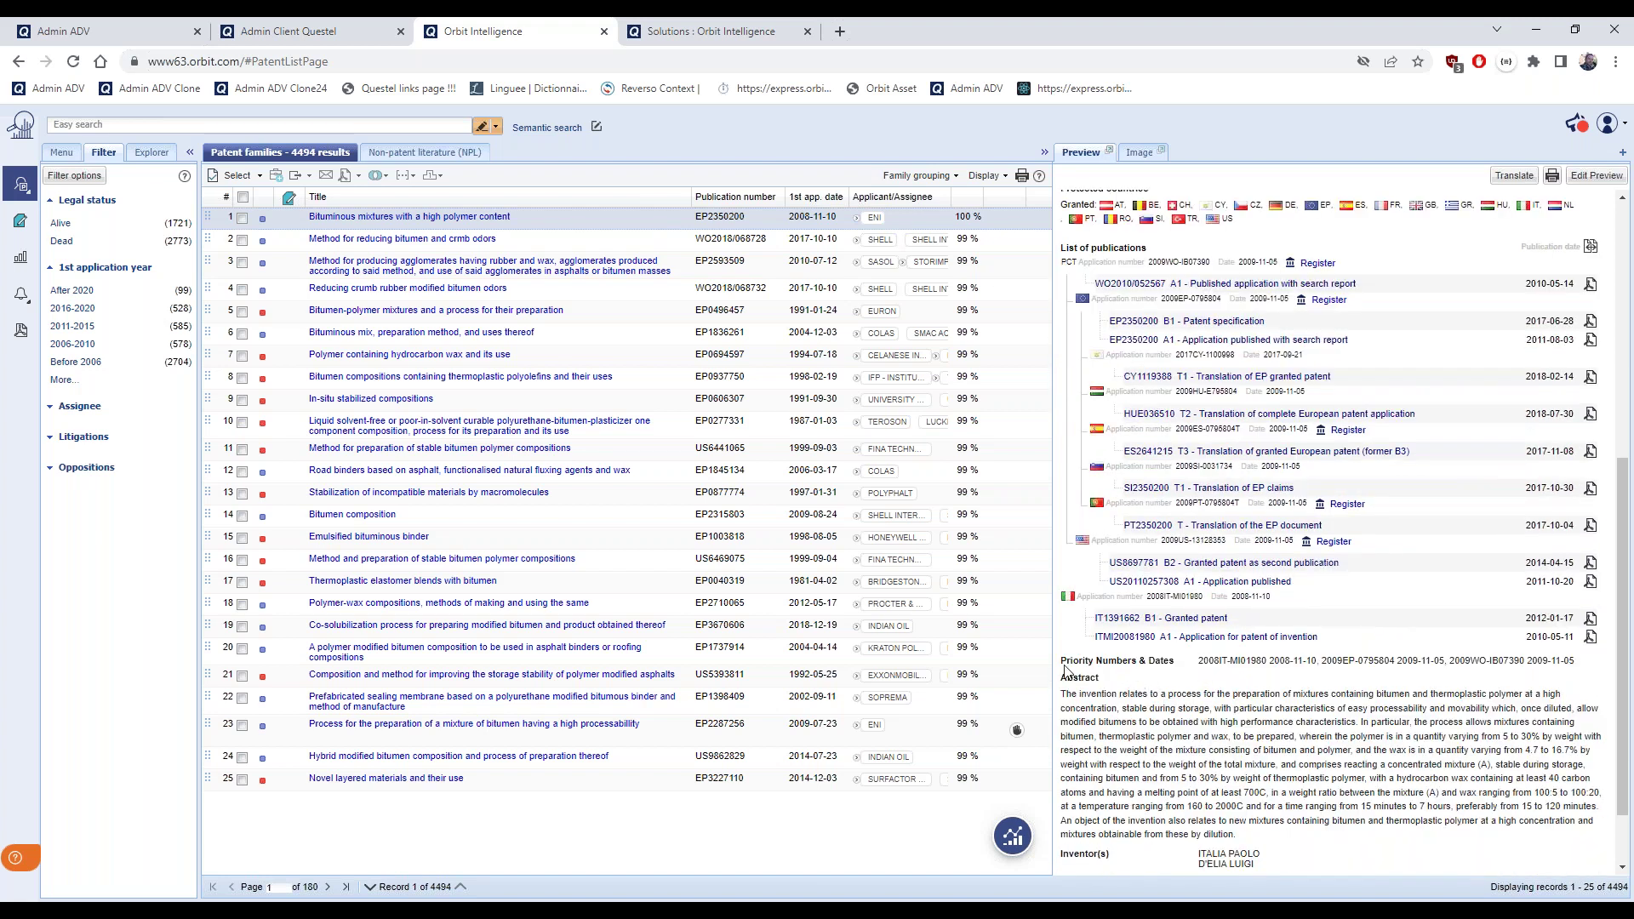
{"action": "left_click_drag", "start_coordinate": [1060, 666], "coordinate": [1582, 663]}
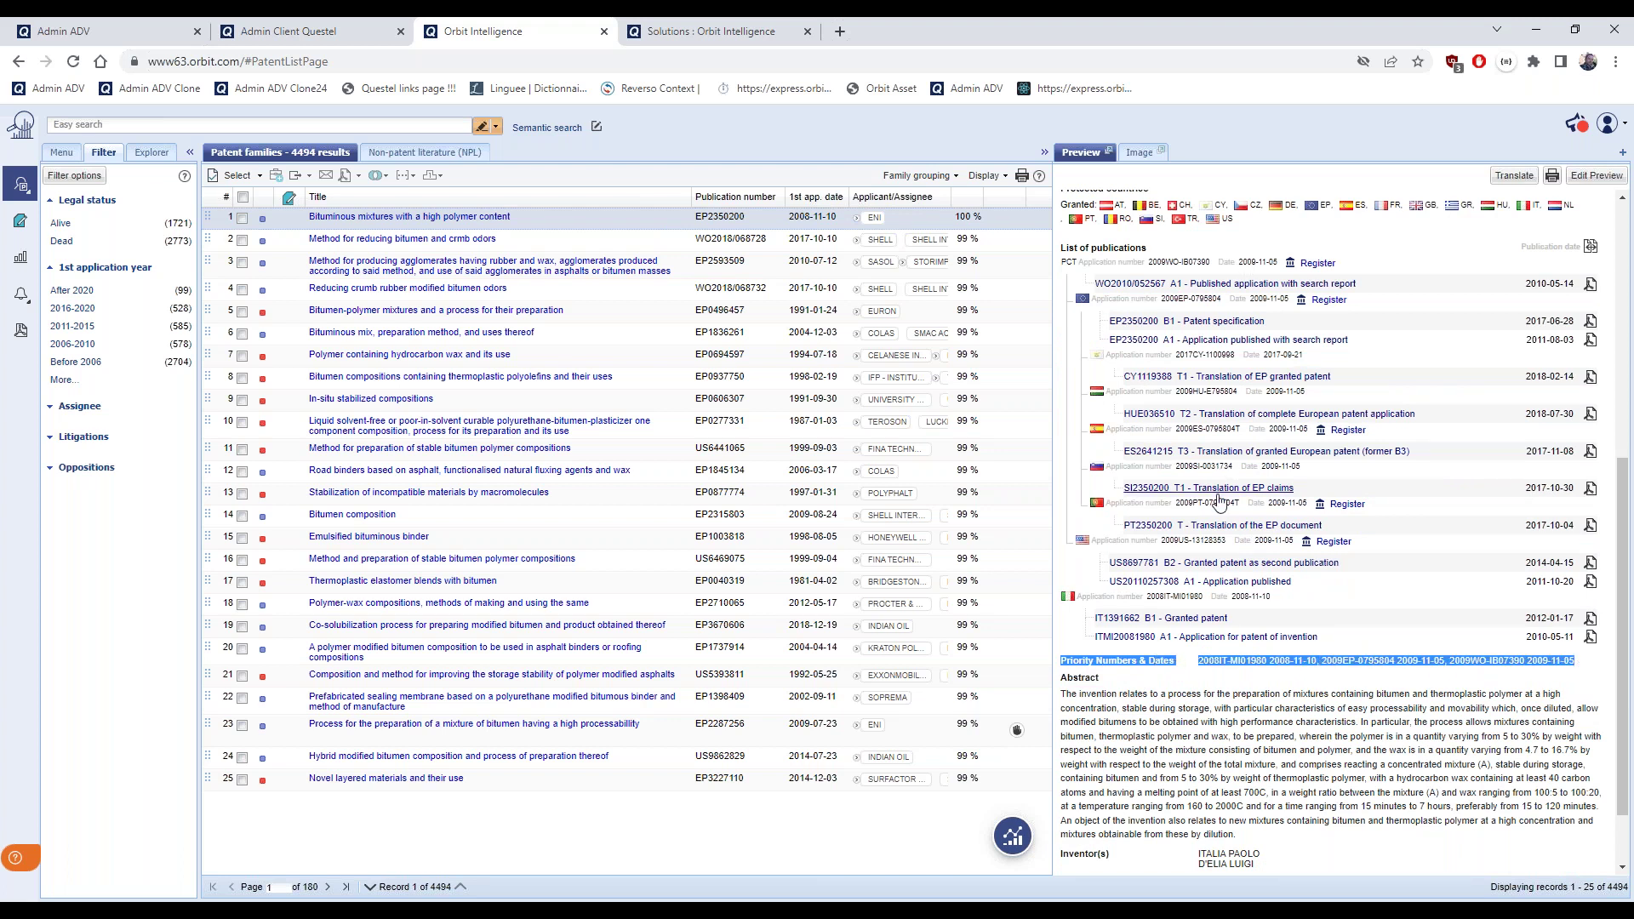
{"action": "left_click", "coordinate": [1151, 677]}
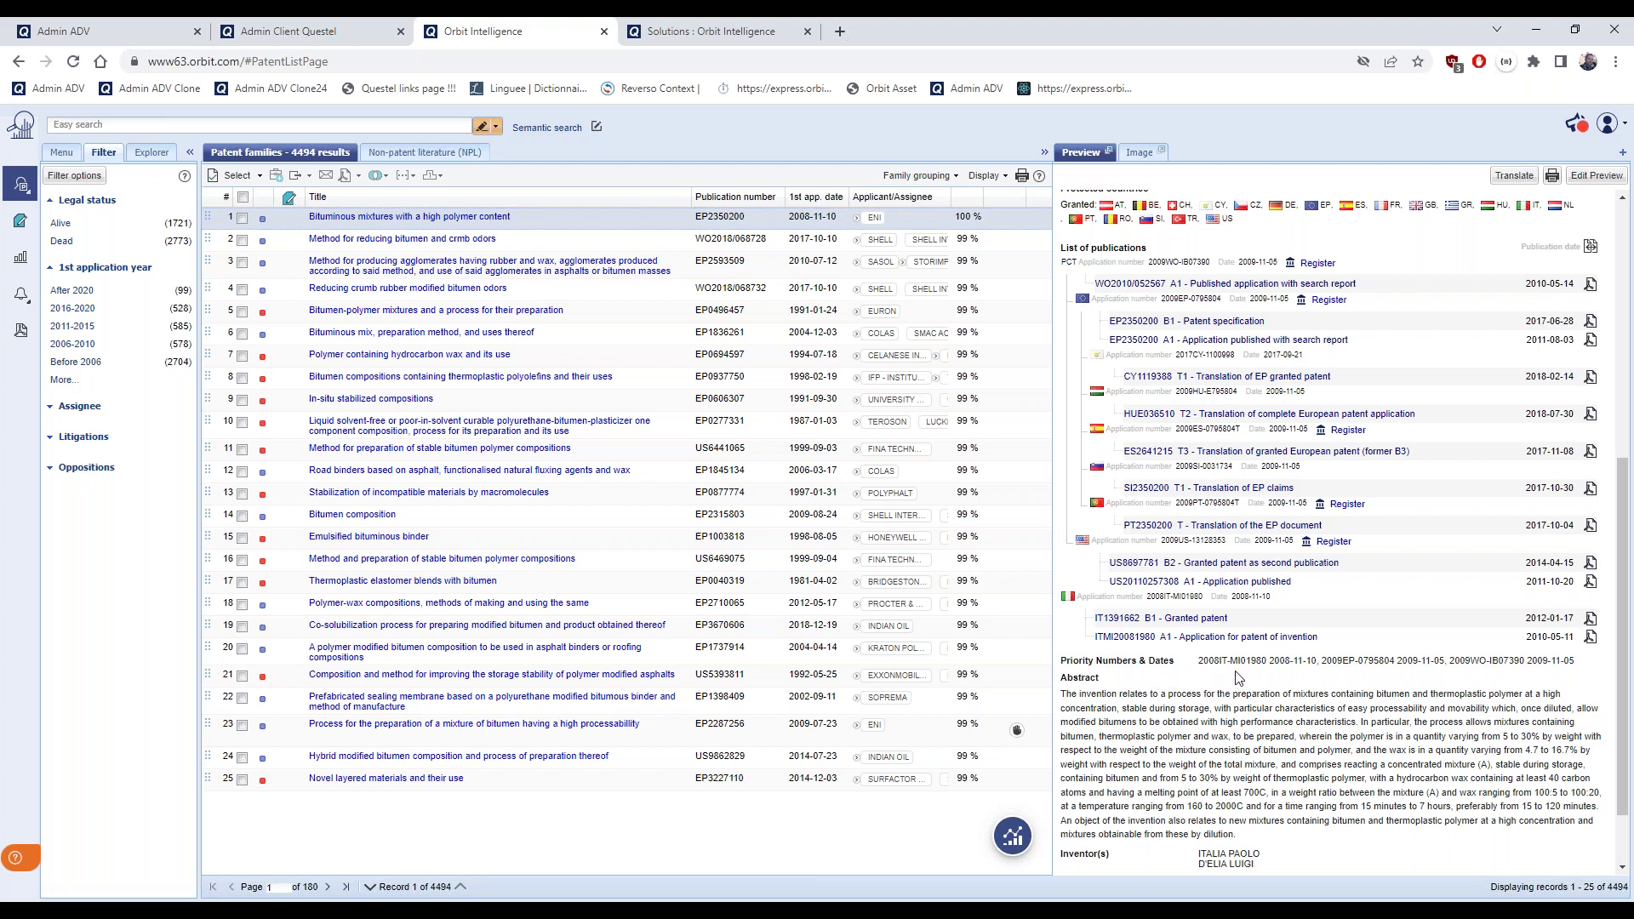
{"action": "scroll", "coordinate": [1239, 678], "scroll_direction": "up", "scroll_amount": 1}
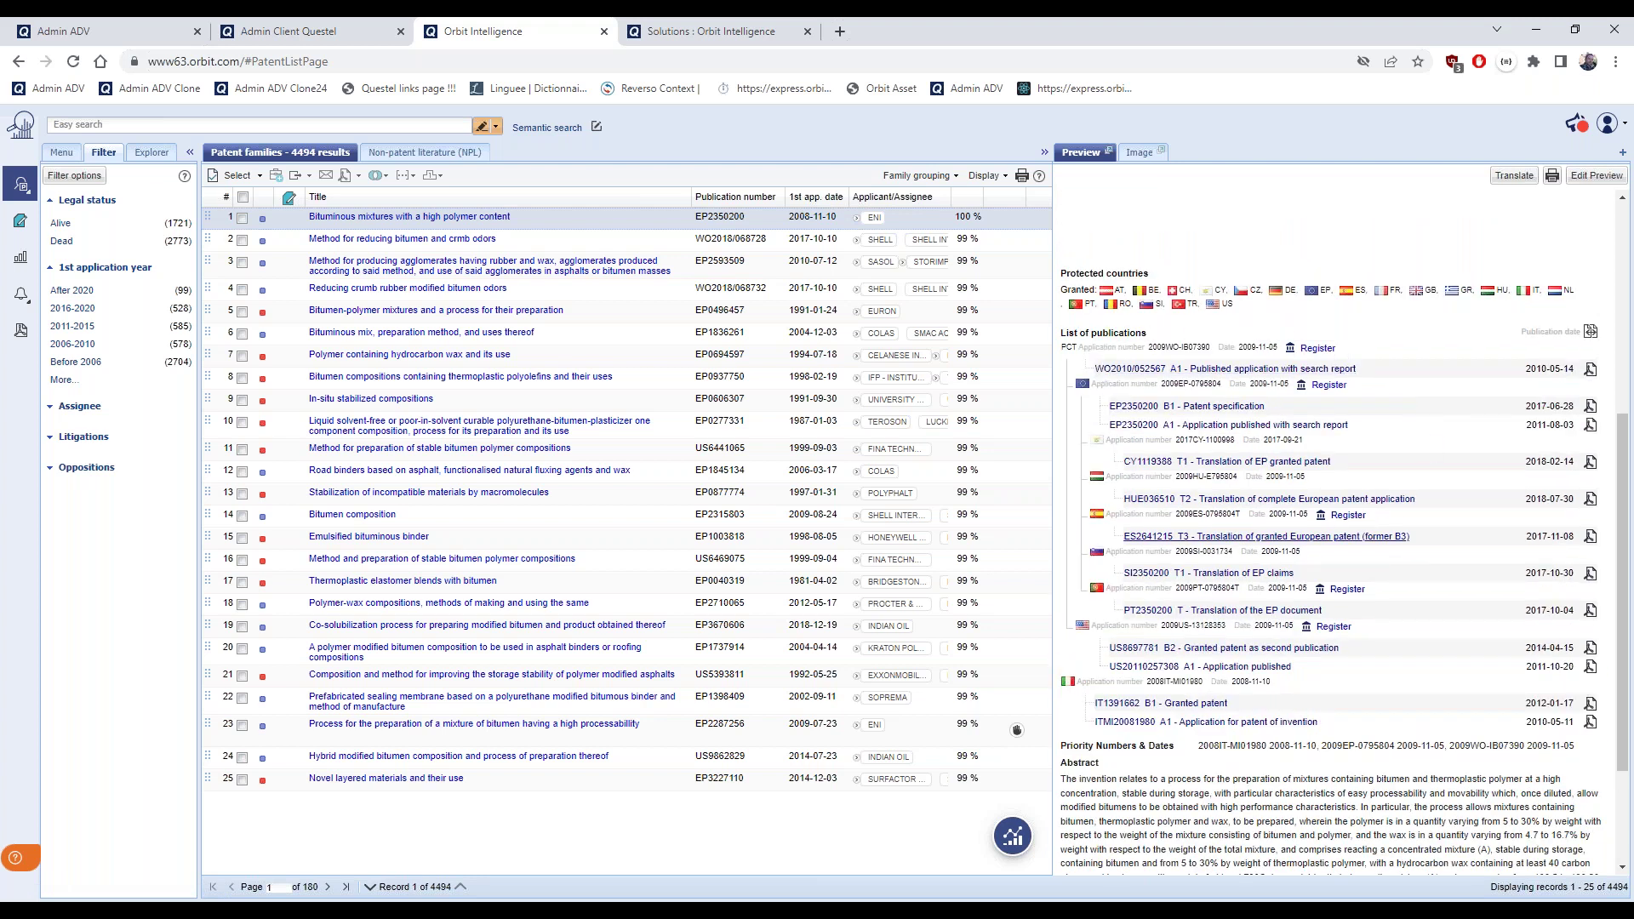
{"action": "scroll", "coordinate": [1297, 358], "scroll_direction": "up", "scroll_amount": 1}
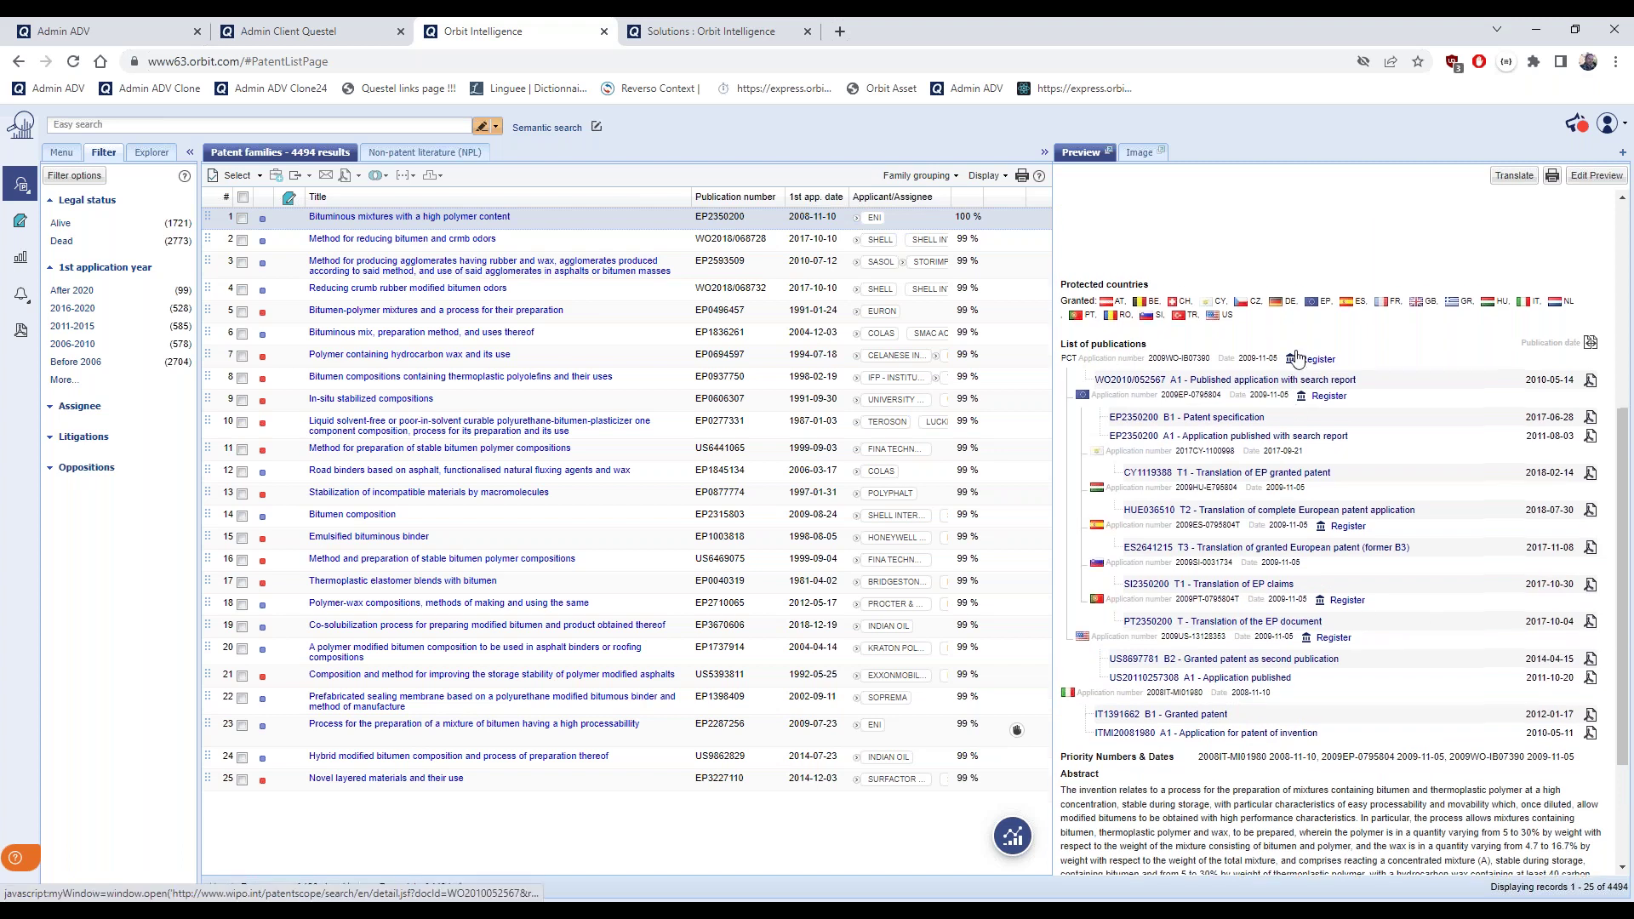
{"action": "scroll", "coordinate": [1298, 358], "scroll_direction": "up", "scroll_amount": 2}
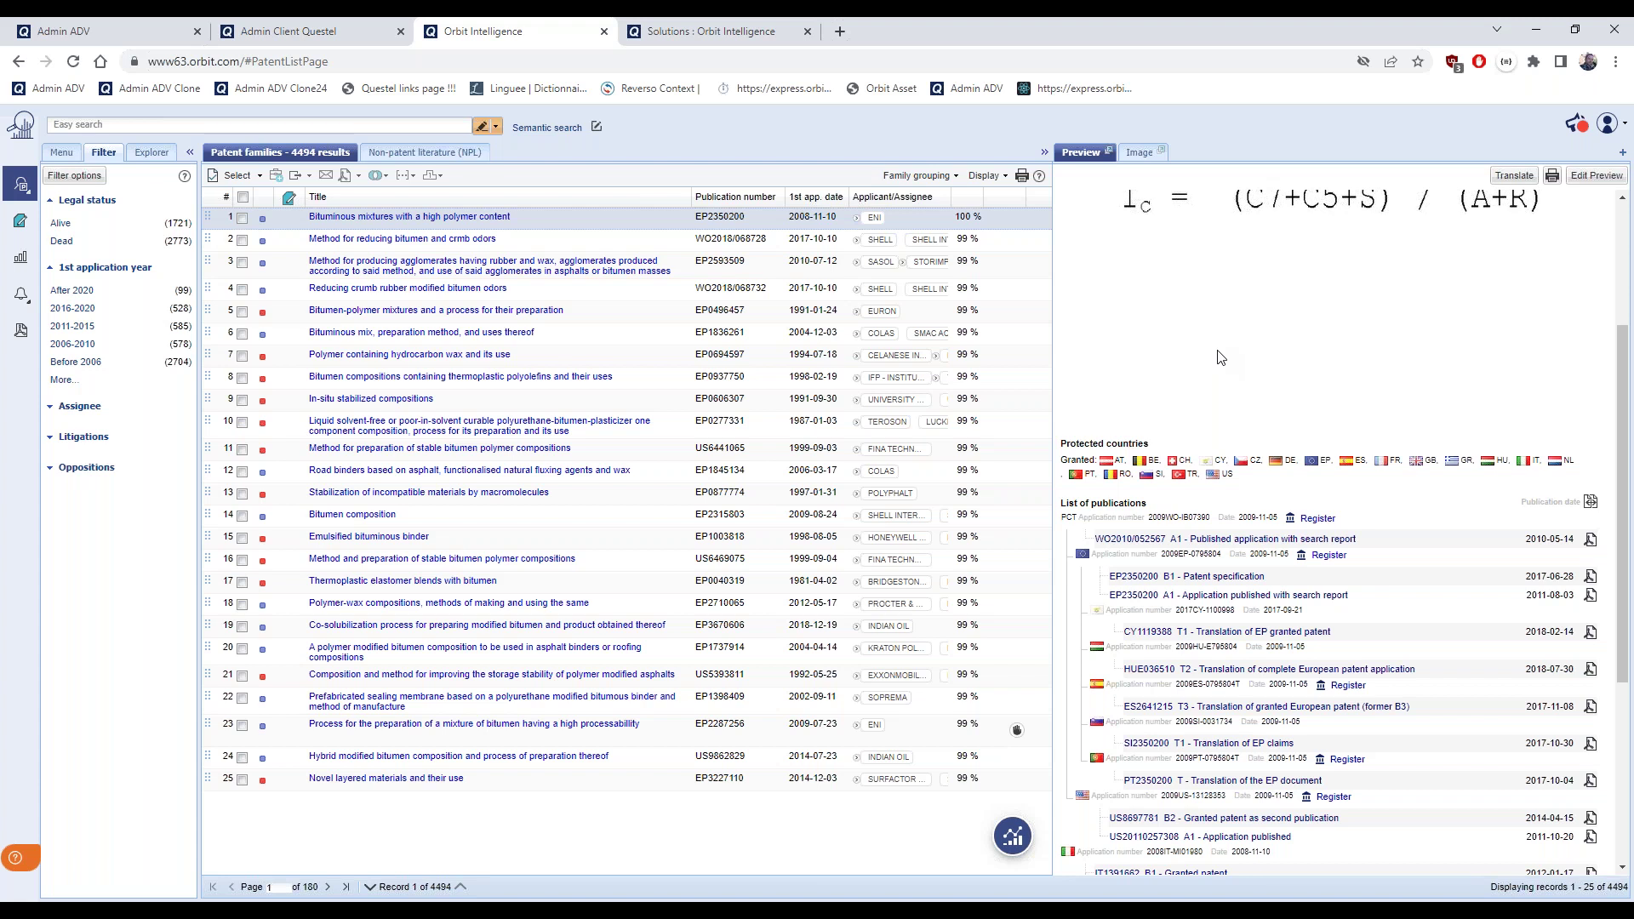
{"action": "scroll", "coordinate": [1217, 358], "scroll_direction": "up", "scroll_amount": 3}
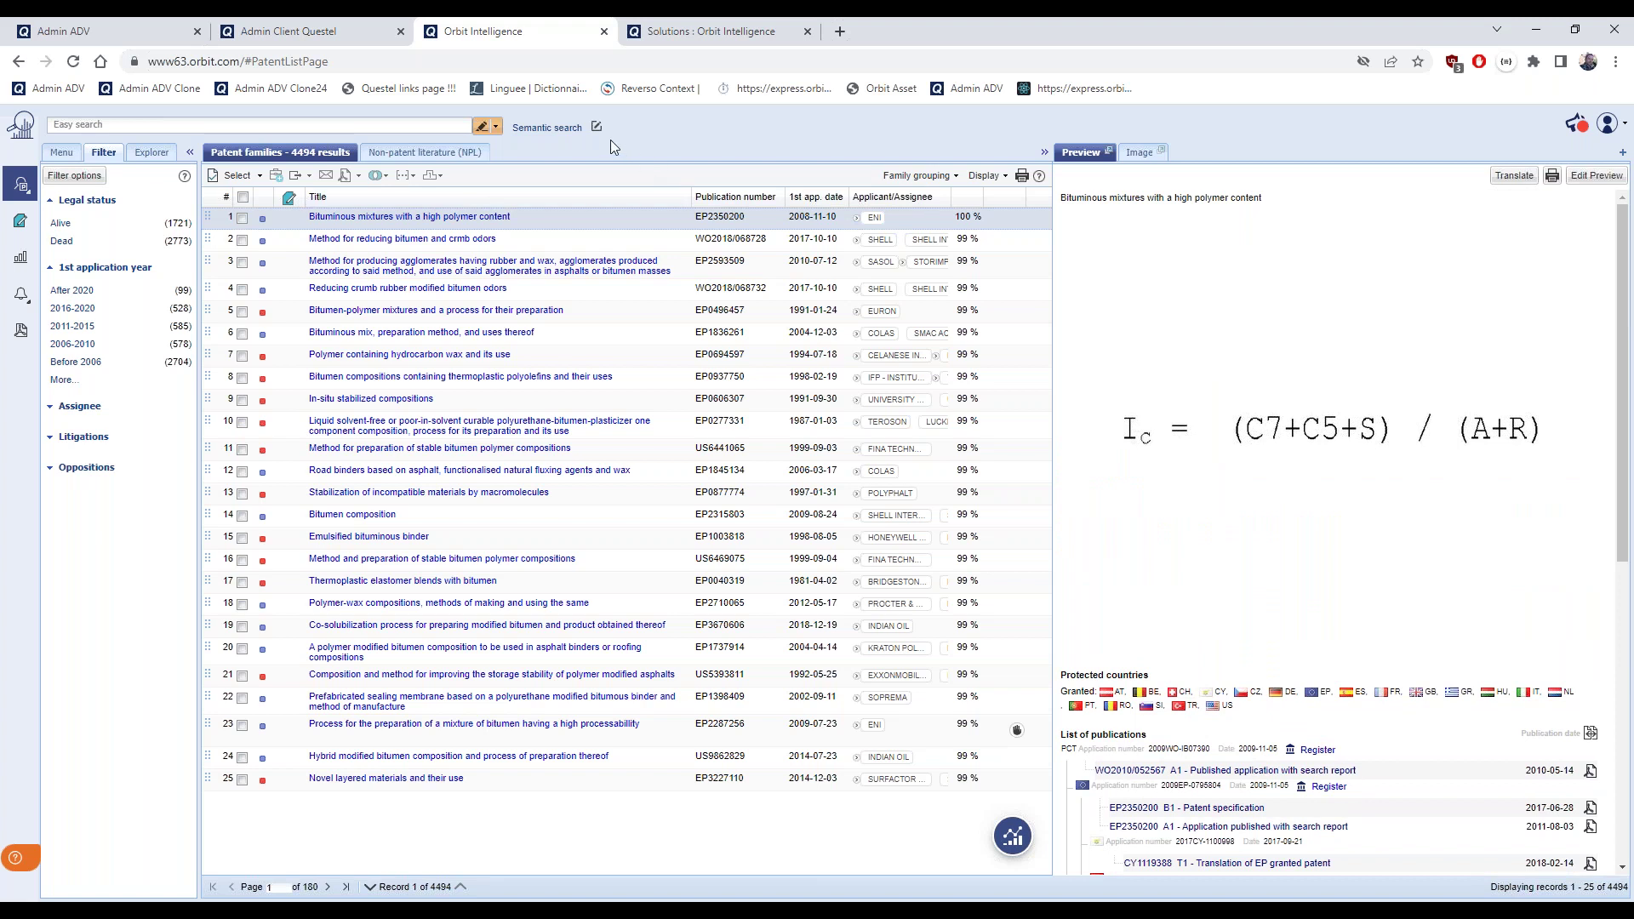
Start the custom wizard from Semantic search, exclude the Wax concept, include Fluxed bitumen and Oxidized bitumen, and proceed to the records
{"action": "left_click", "coordinate": [70, 159]}
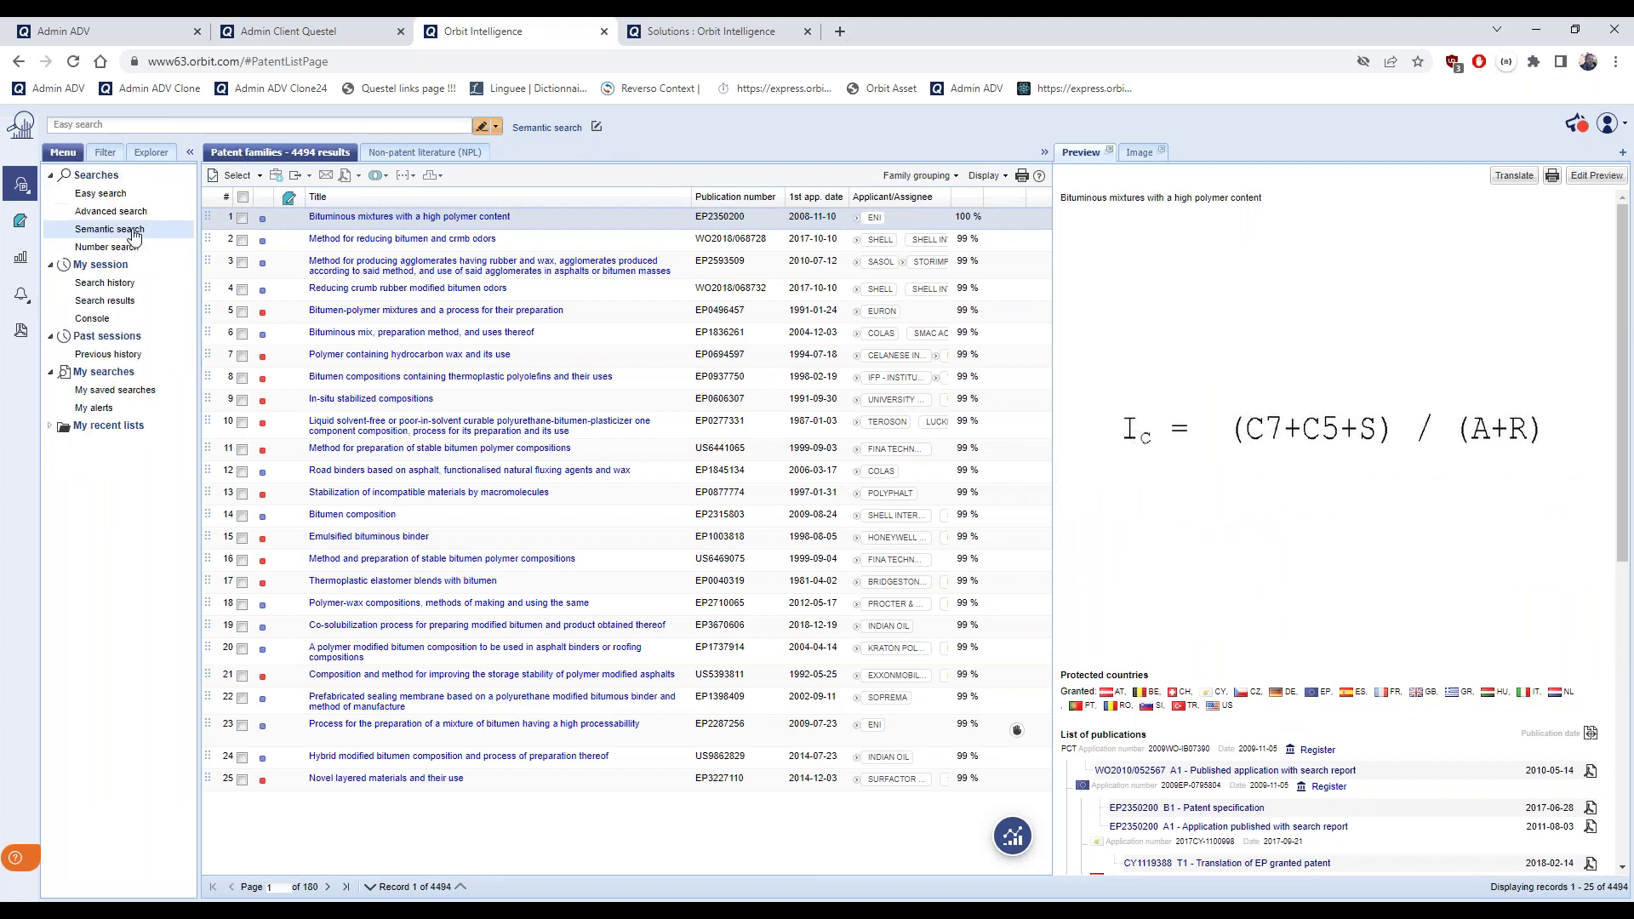
{"action": "left_click", "coordinate": [144, 233]}
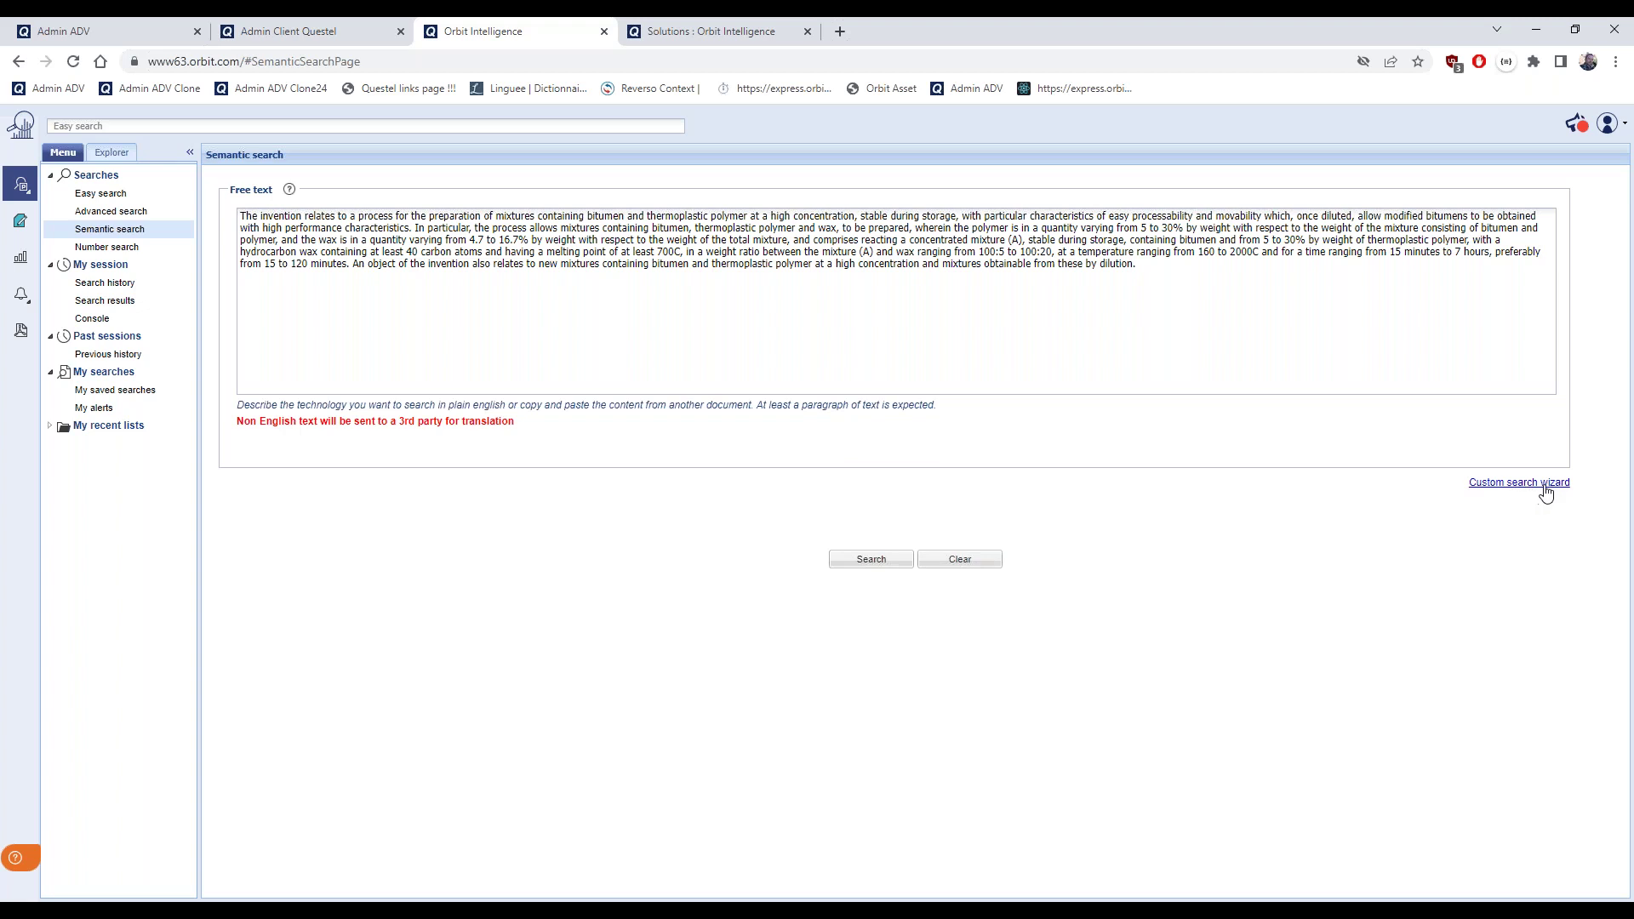
{"action": "left_click", "coordinate": [1545, 485]}
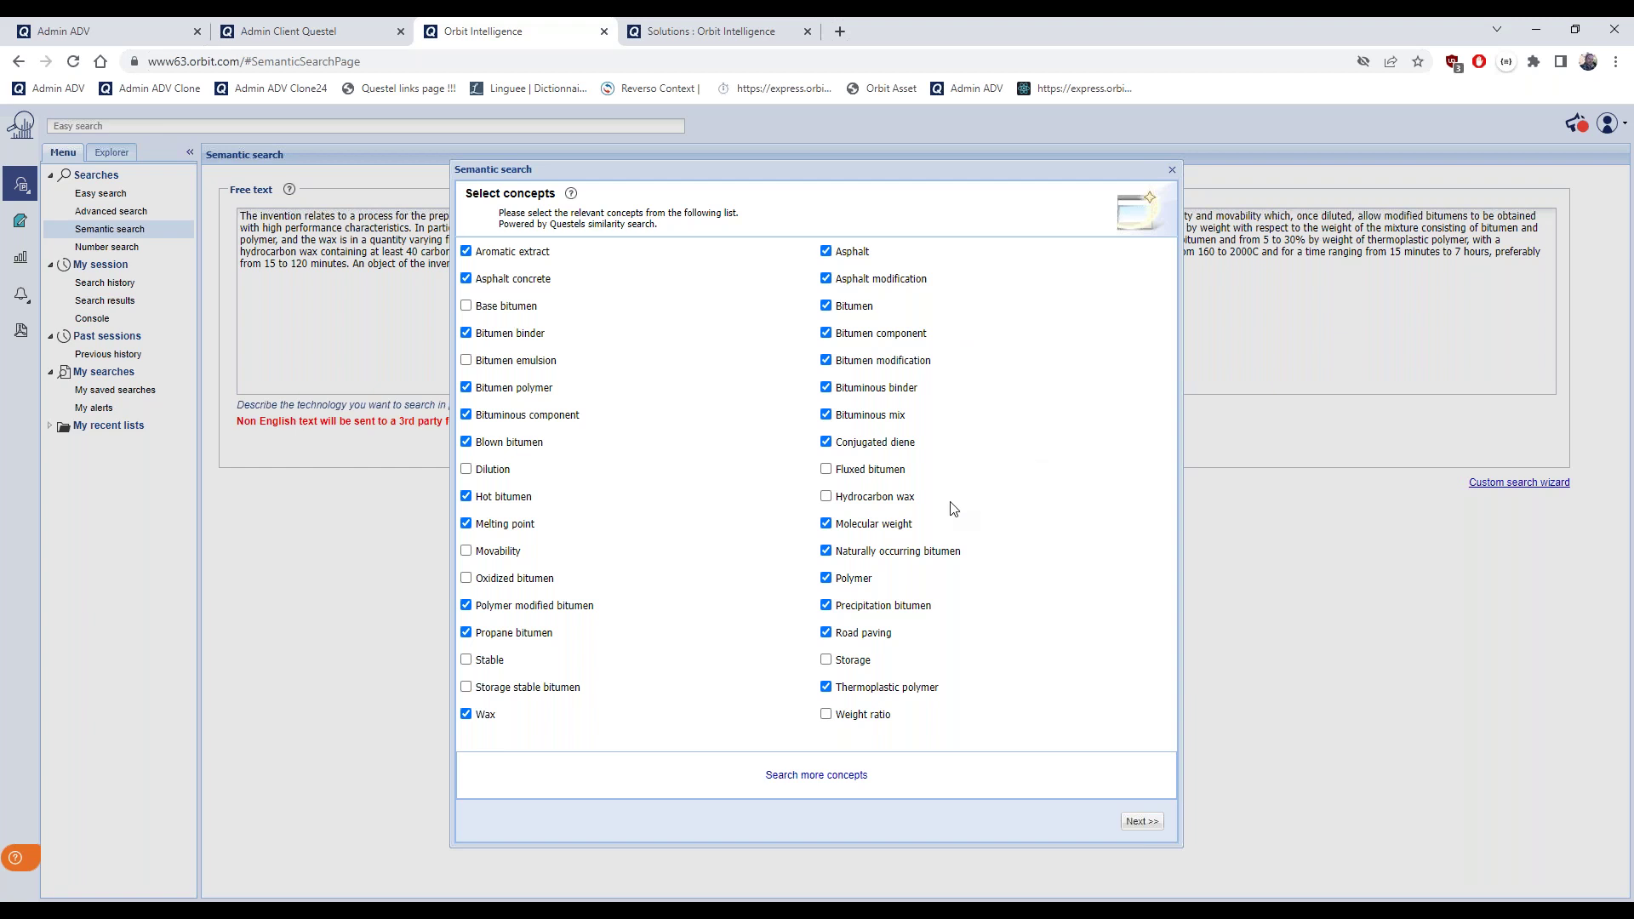
{"action": "left_click", "coordinate": [466, 715]}
{"action": "left_click", "coordinate": [825, 469]}
{"action": "left_click", "coordinate": [466, 578]}
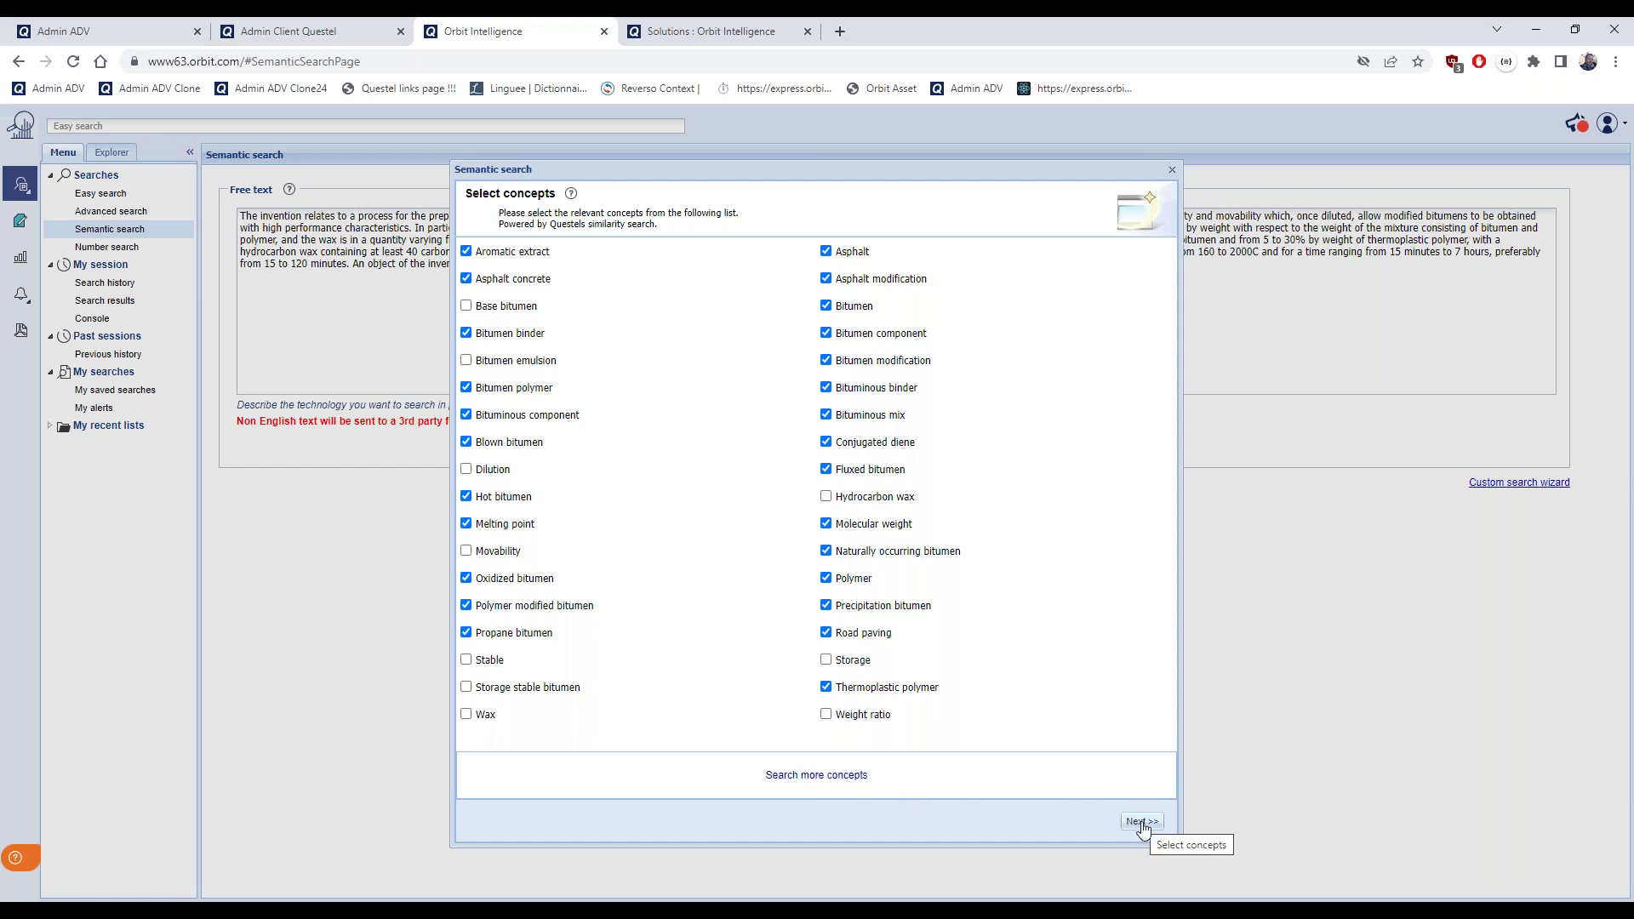
{"action": "left_click", "coordinate": [1141, 823]}
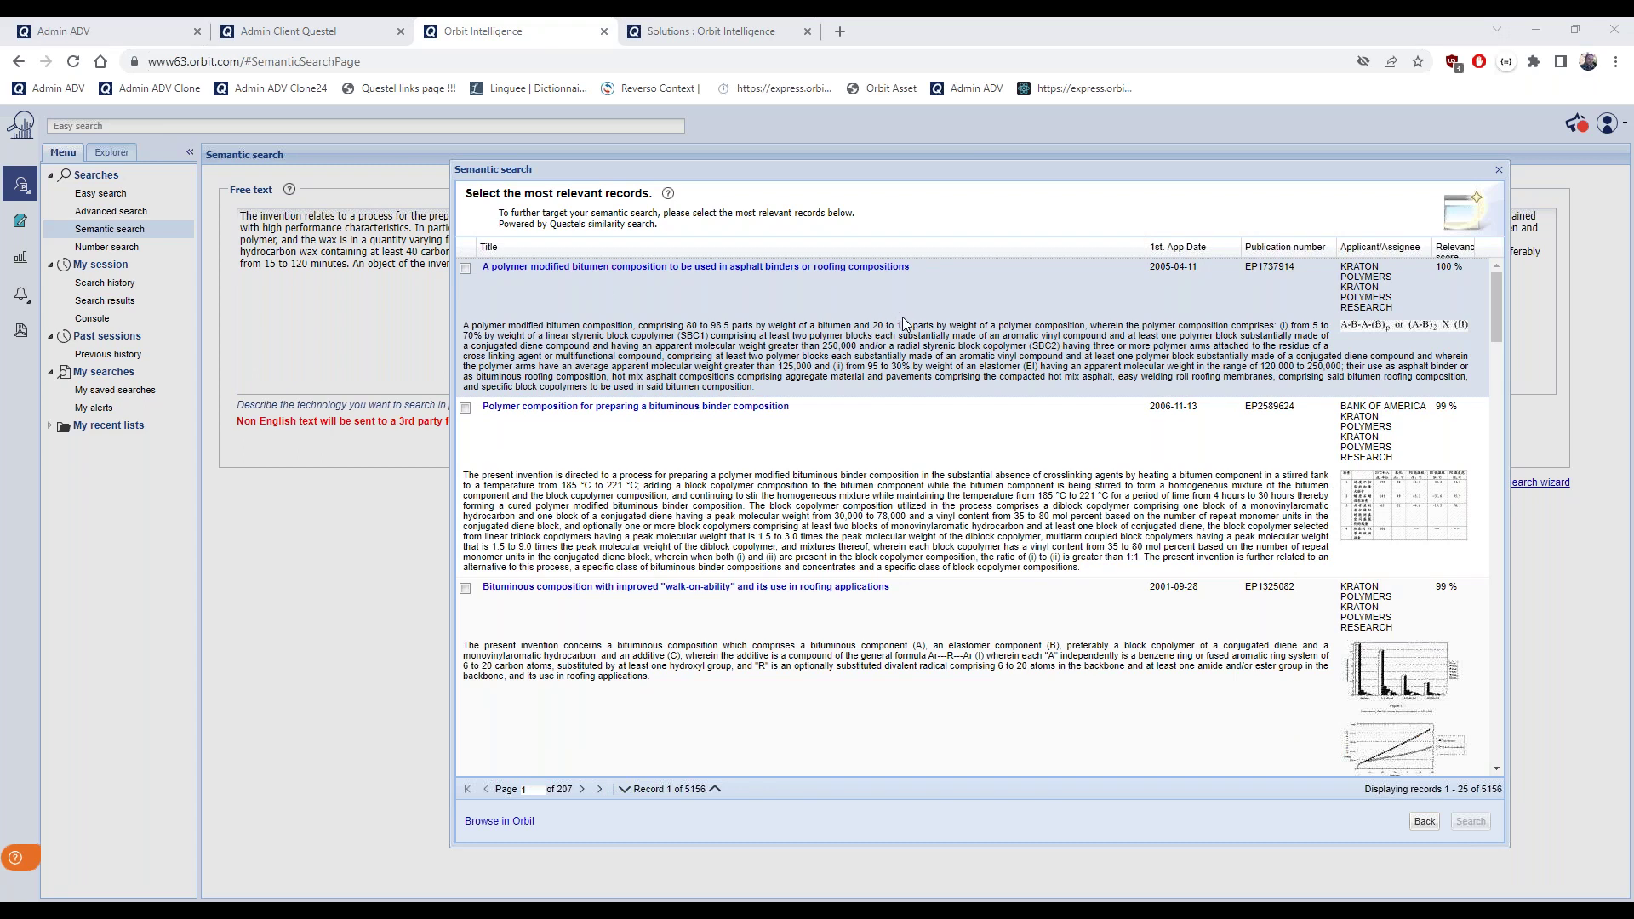
Select the first three records as most relevant, and close the wizard without running the search
{"action": "left_click", "coordinate": [465, 269]}
{"action": "left_click", "coordinate": [465, 408]}
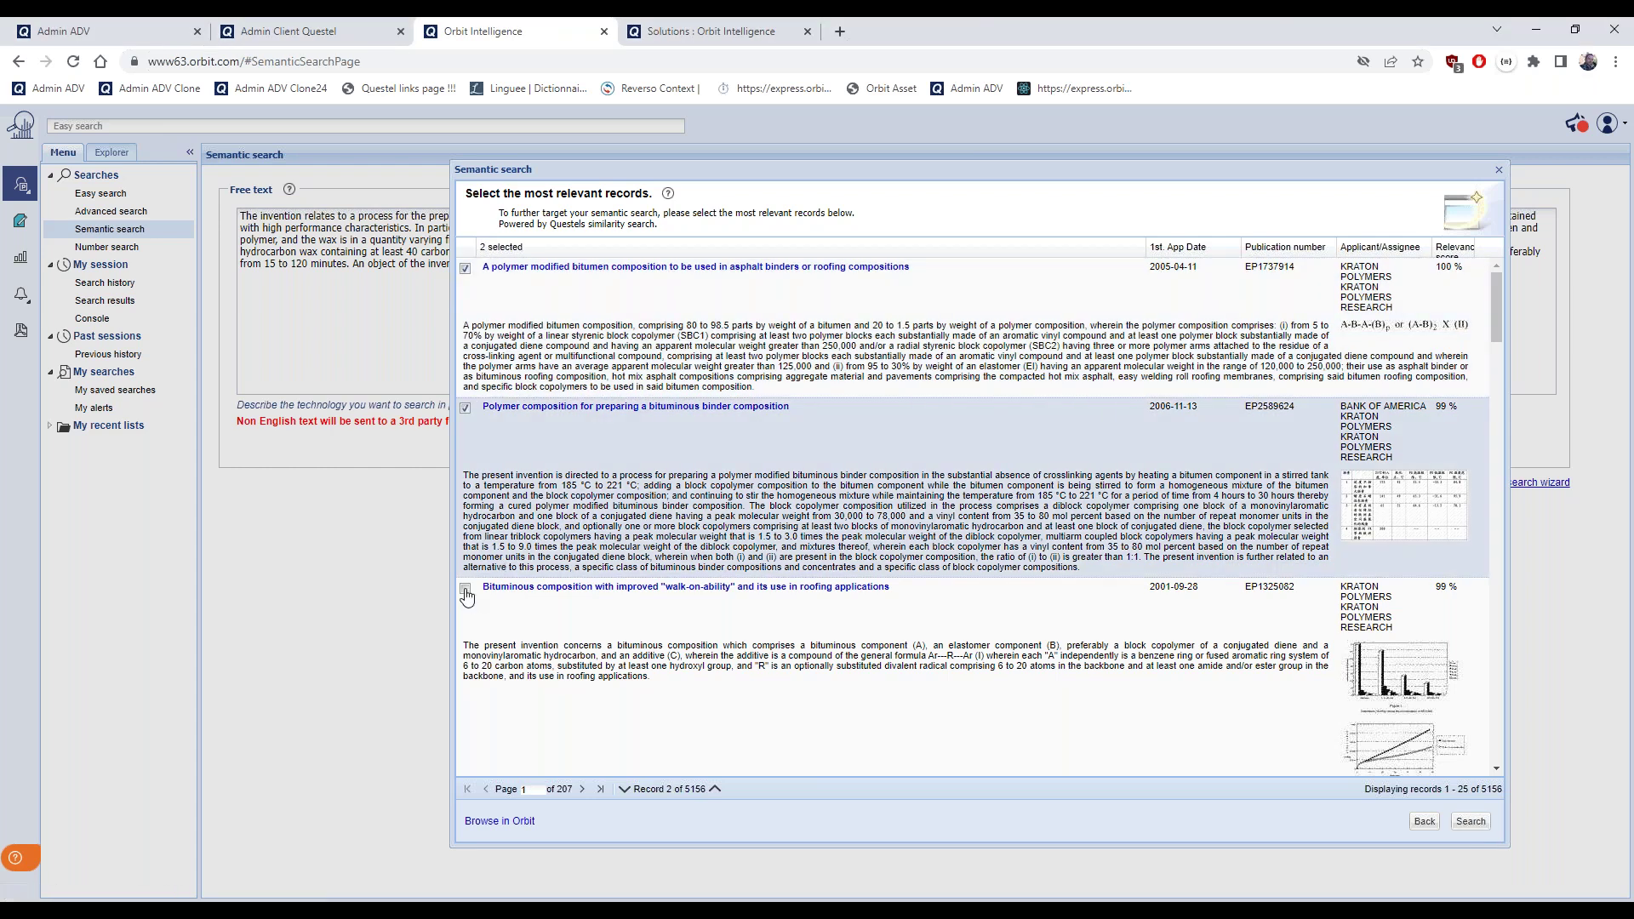
{"action": "left_click", "coordinate": [727, 691]}
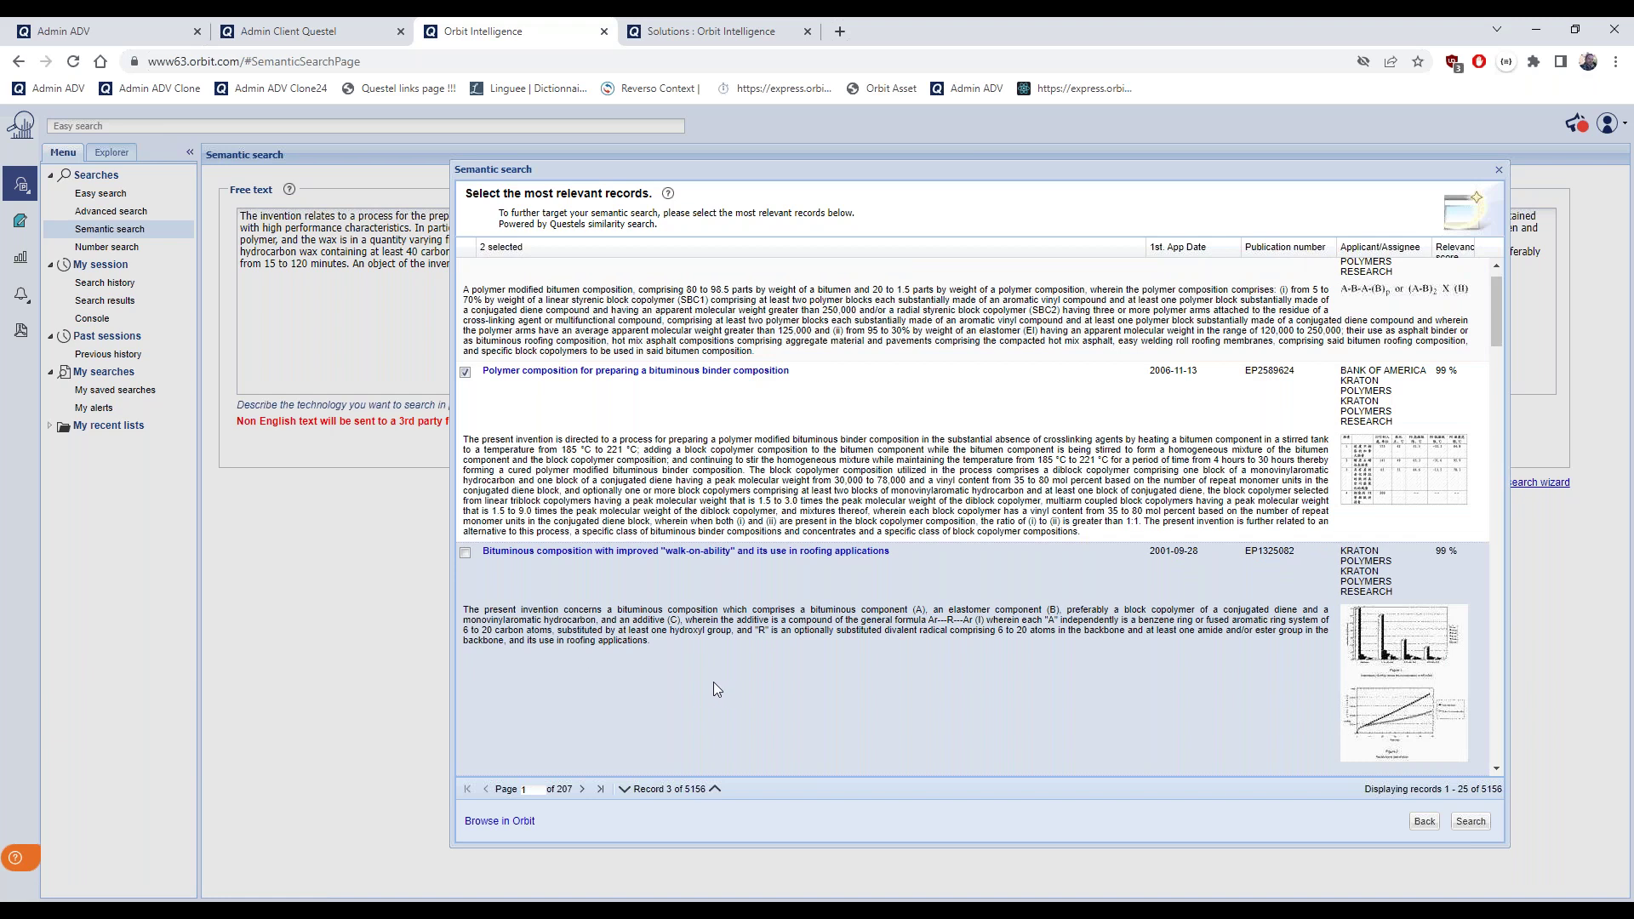
{"action": "left_click", "coordinate": [464, 555]}
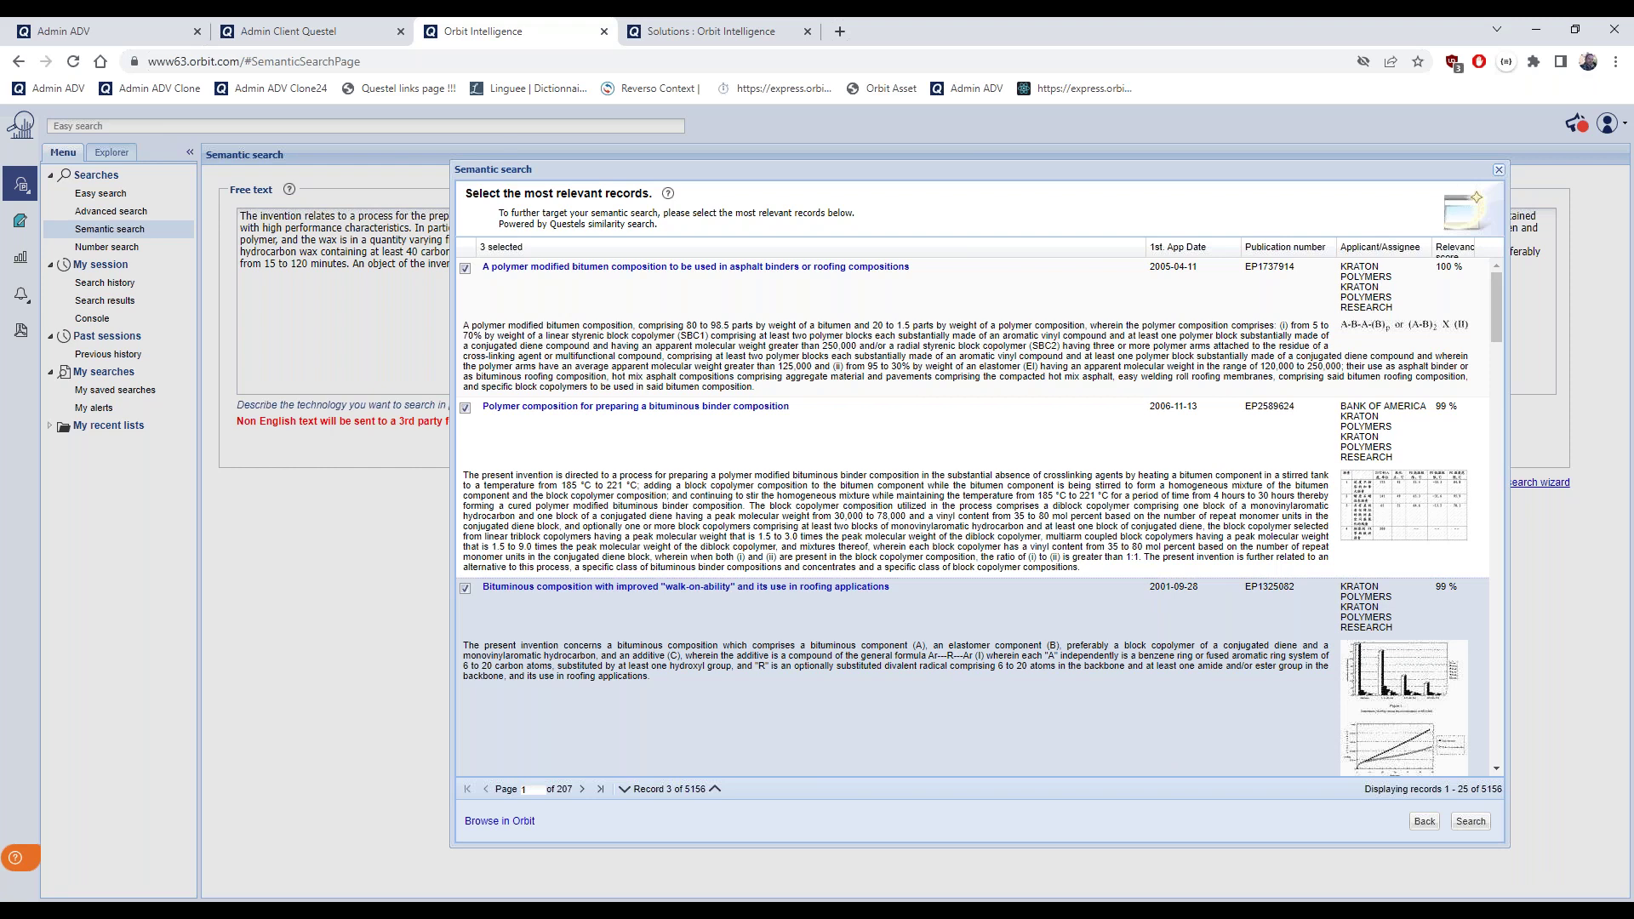
{"action": "left_click", "coordinate": [1500, 170]}
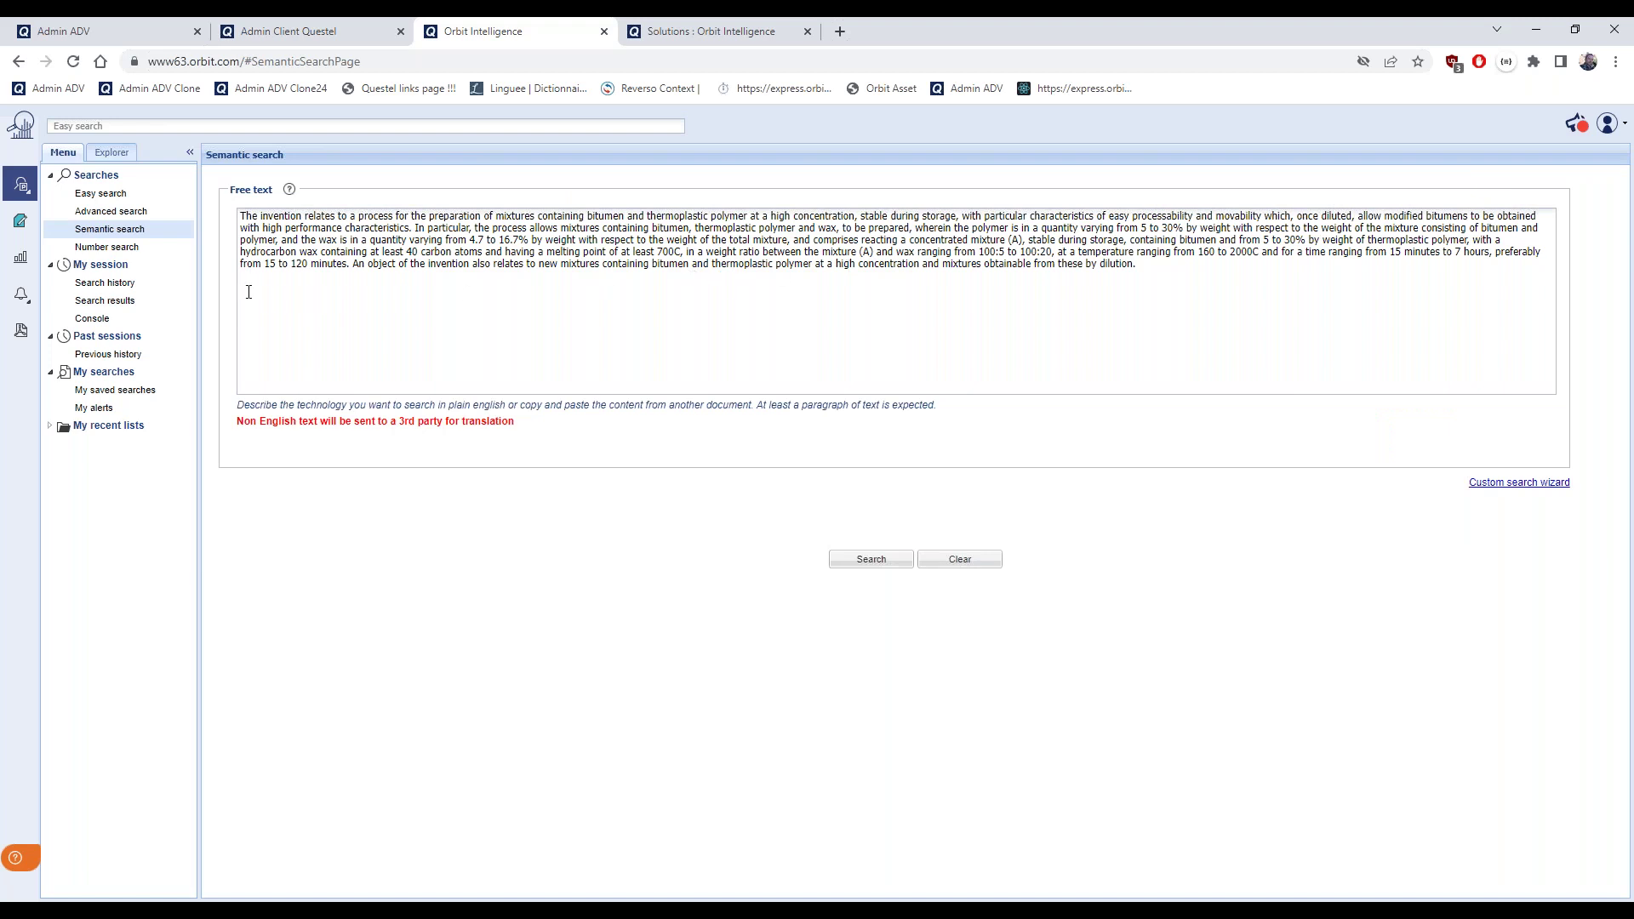
Open Number search, view the available number types while keeping Publication number, and look through the entered list of numbers
{"action": "left_click", "coordinate": [133, 248]}
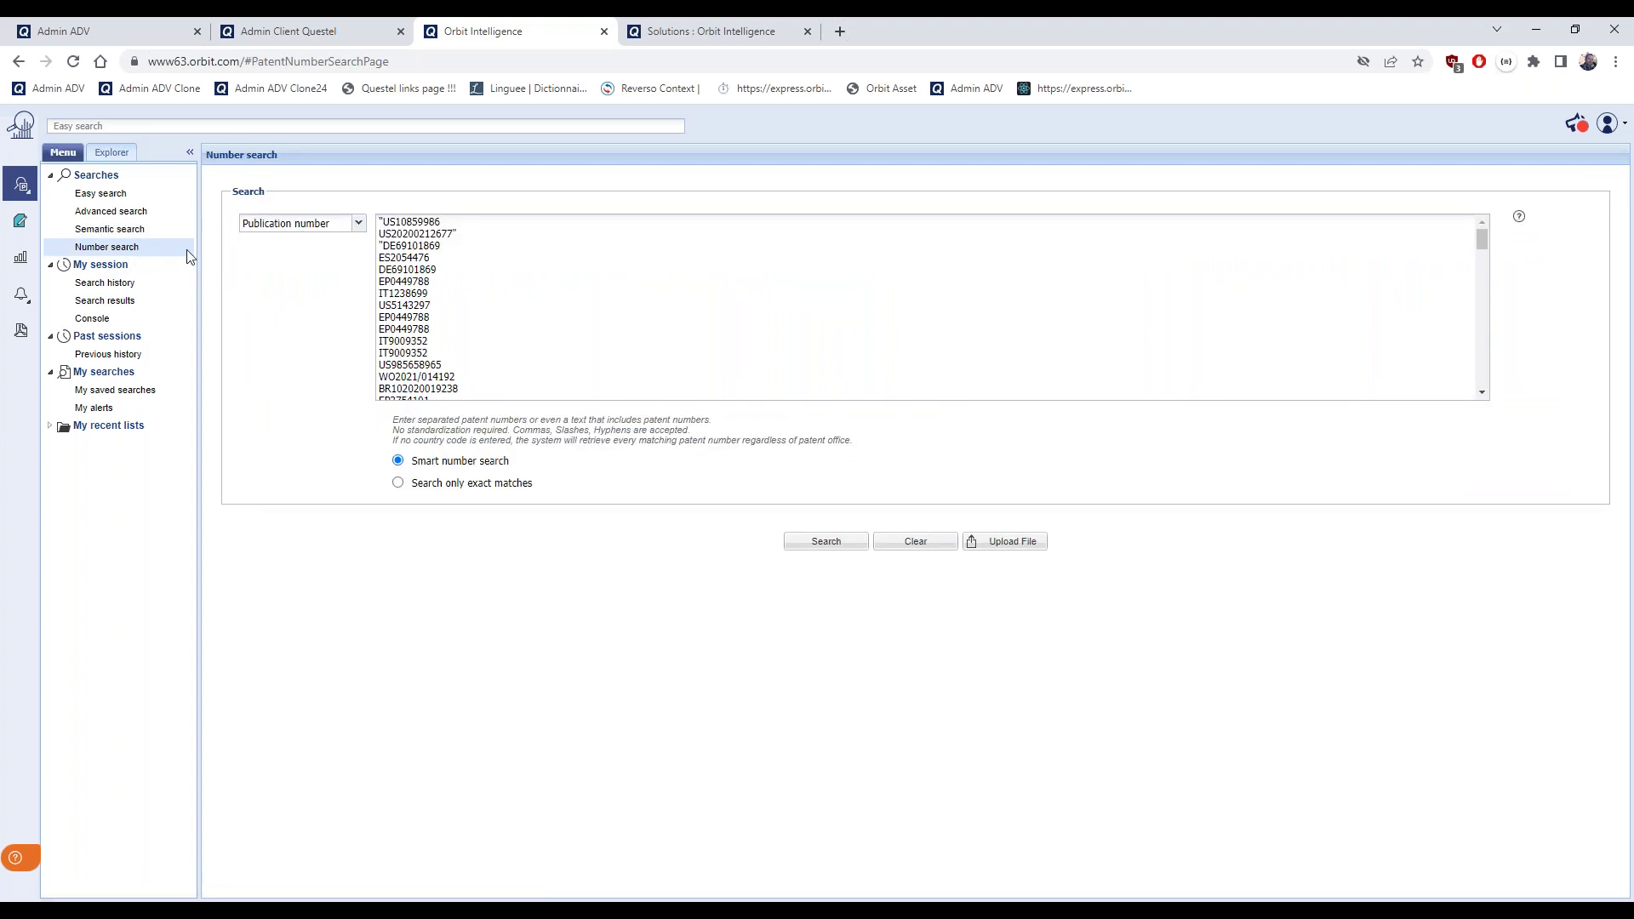
{"action": "left_click", "coordinate": [359, 225]}
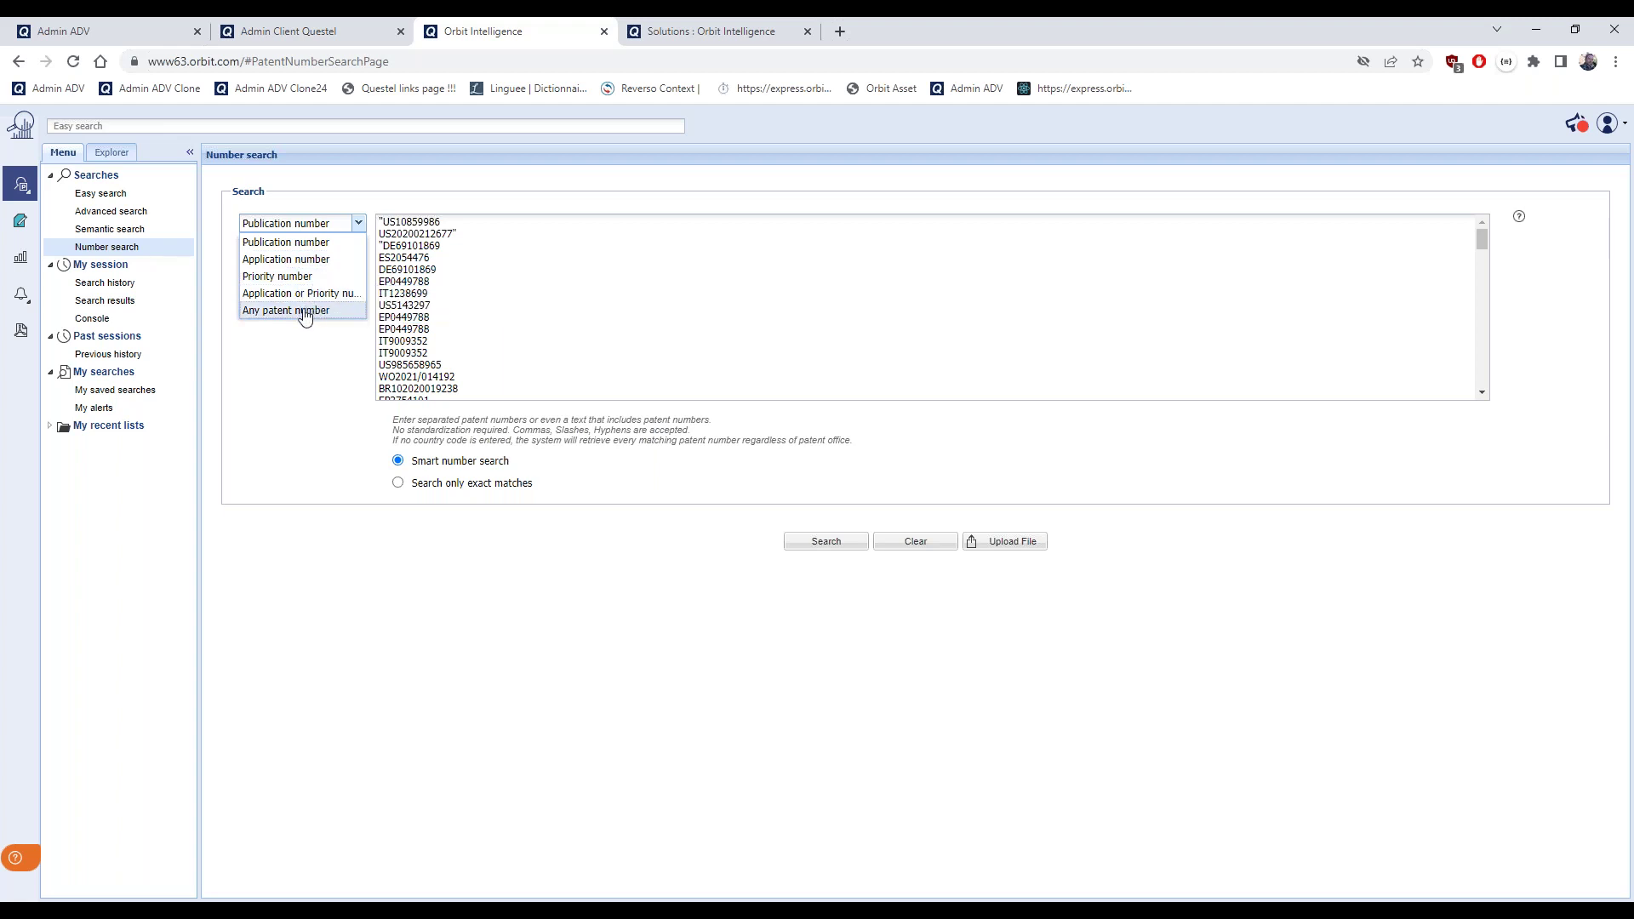
{"action": "left_click", "coordinate": [308, 369]}
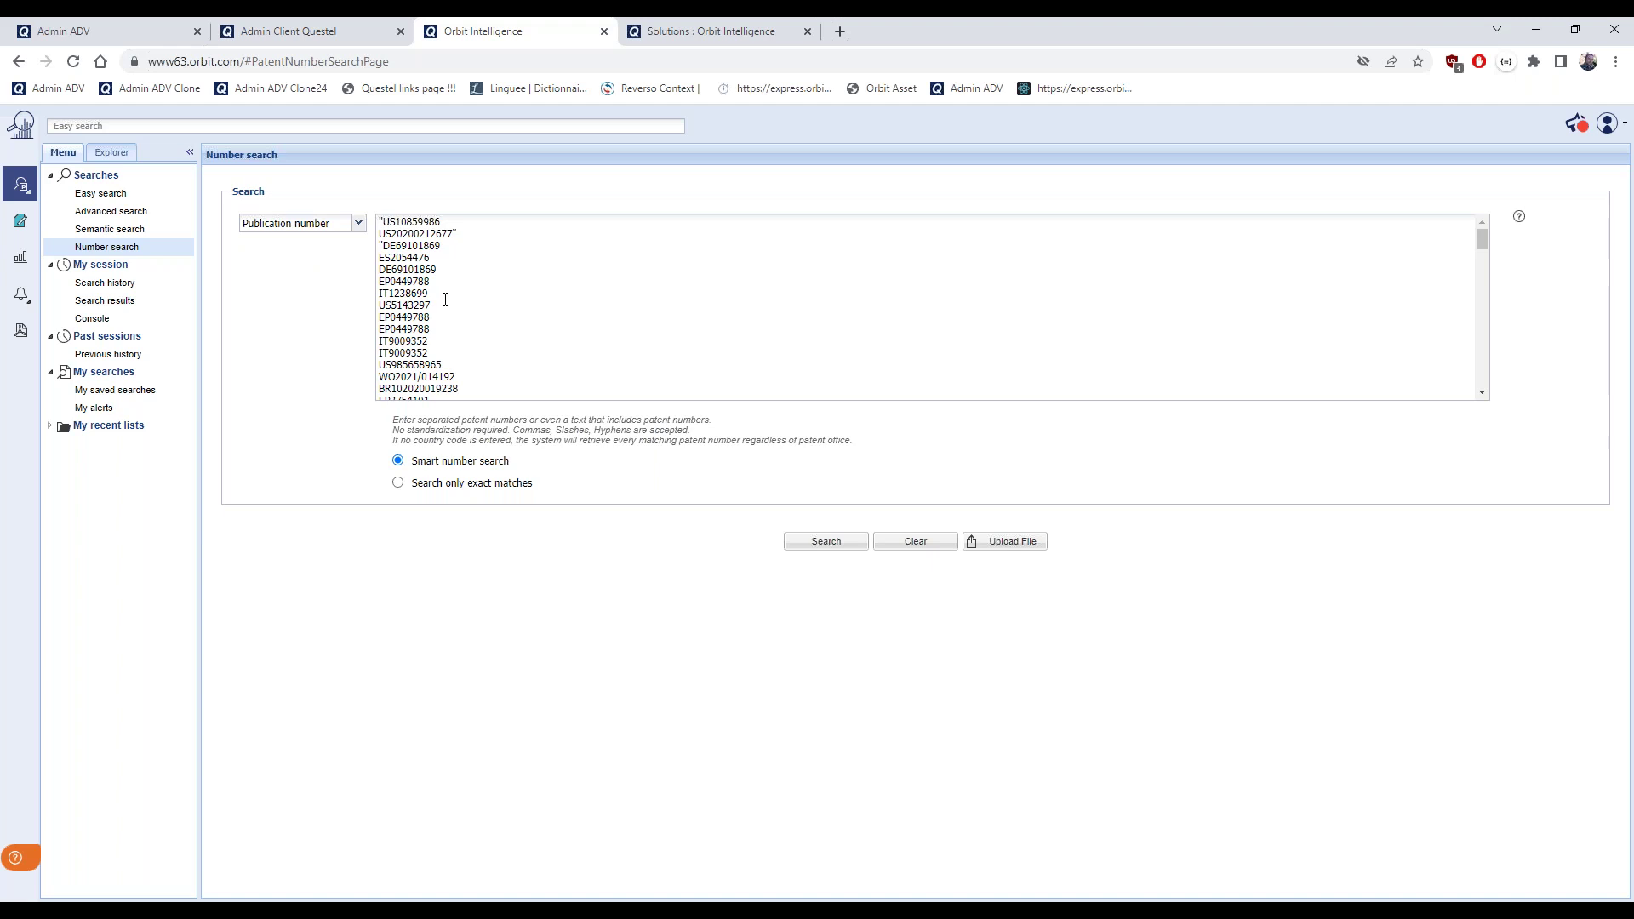
{"action": "scroll", "coordinate": [447, 301], "scroll_direction": "down", "scroll_amount": 2}
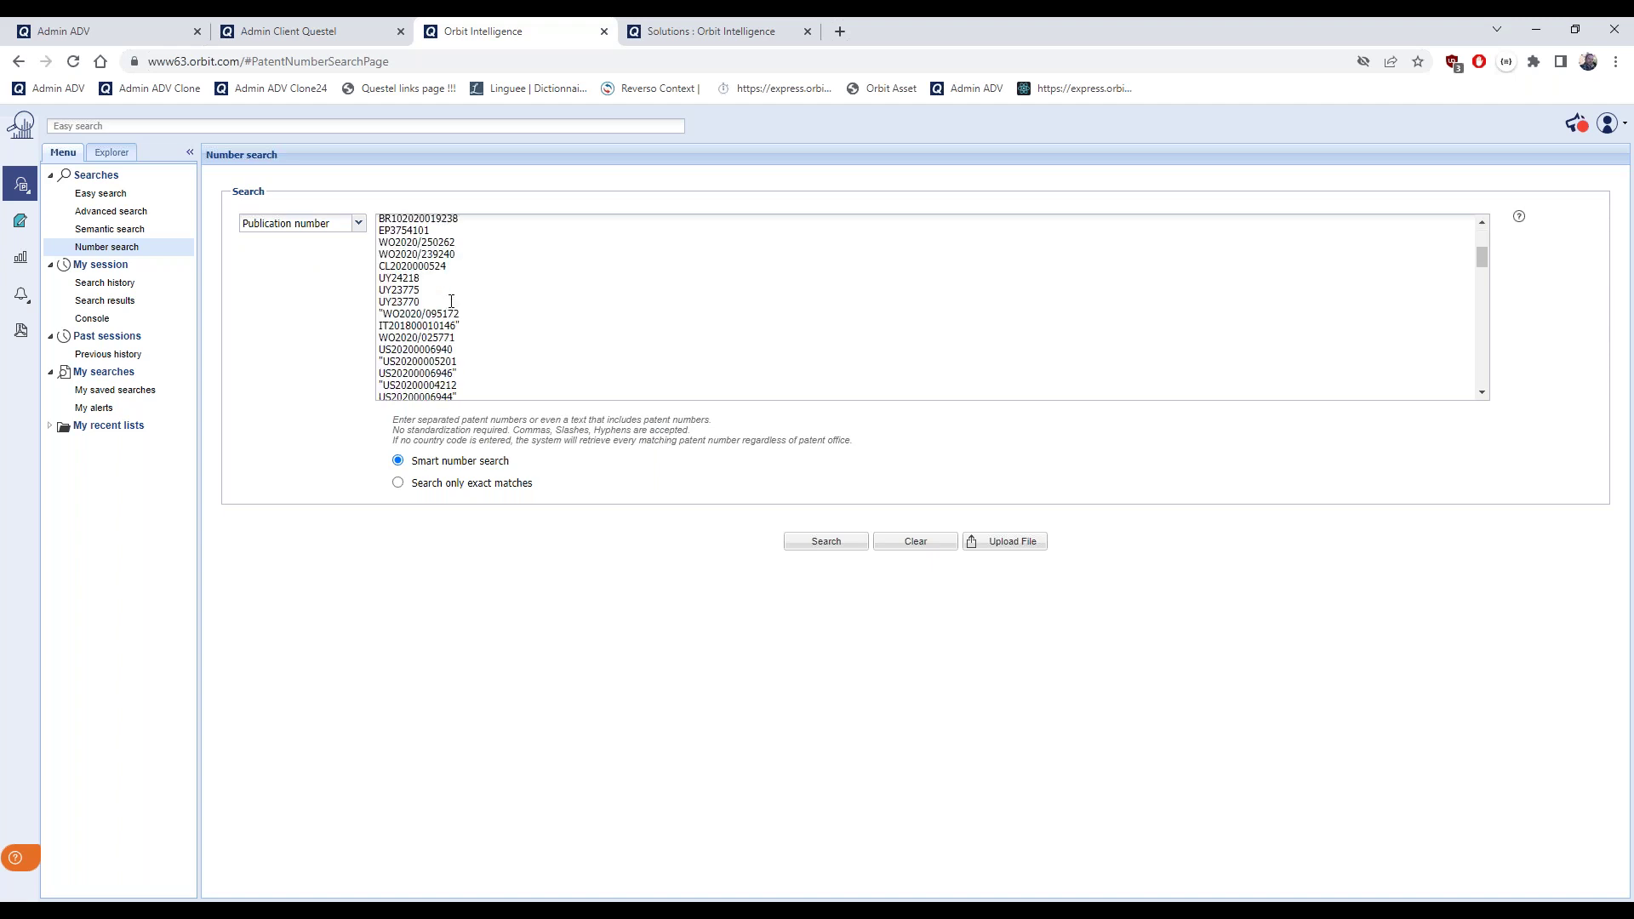
{"action": "scroll", "coordinate": [451, 301], "scroll_direction": "down", "scroll_amount": 1}
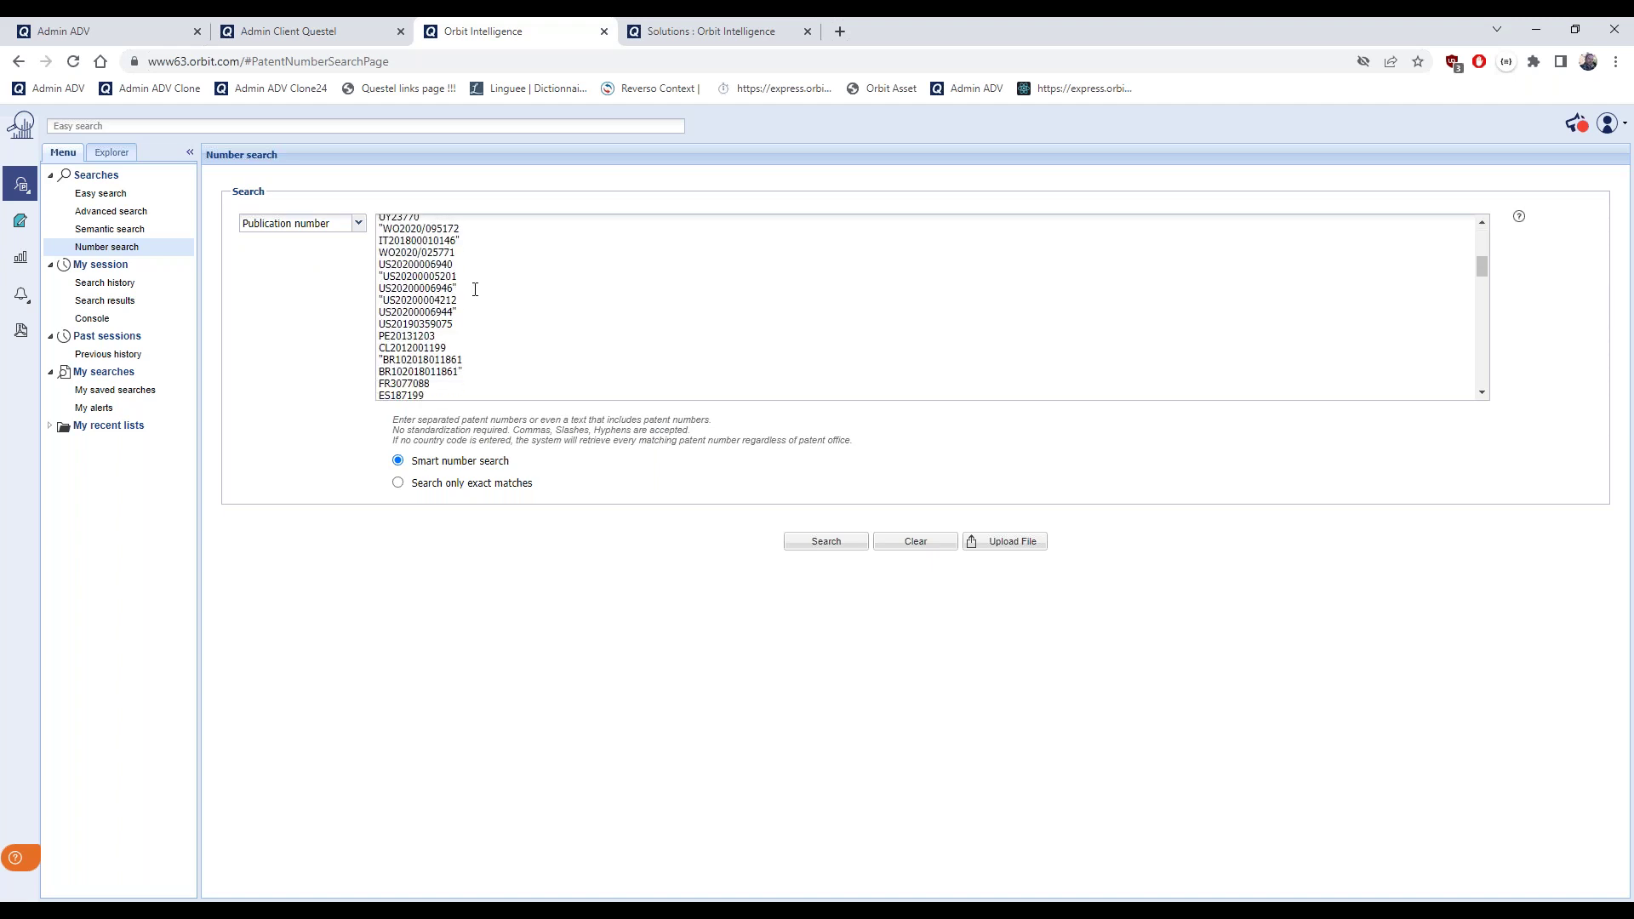
{"action": "scroll", "coordinate": [475, 290], "scroll_direction": "up", "scroll_amount": 3}
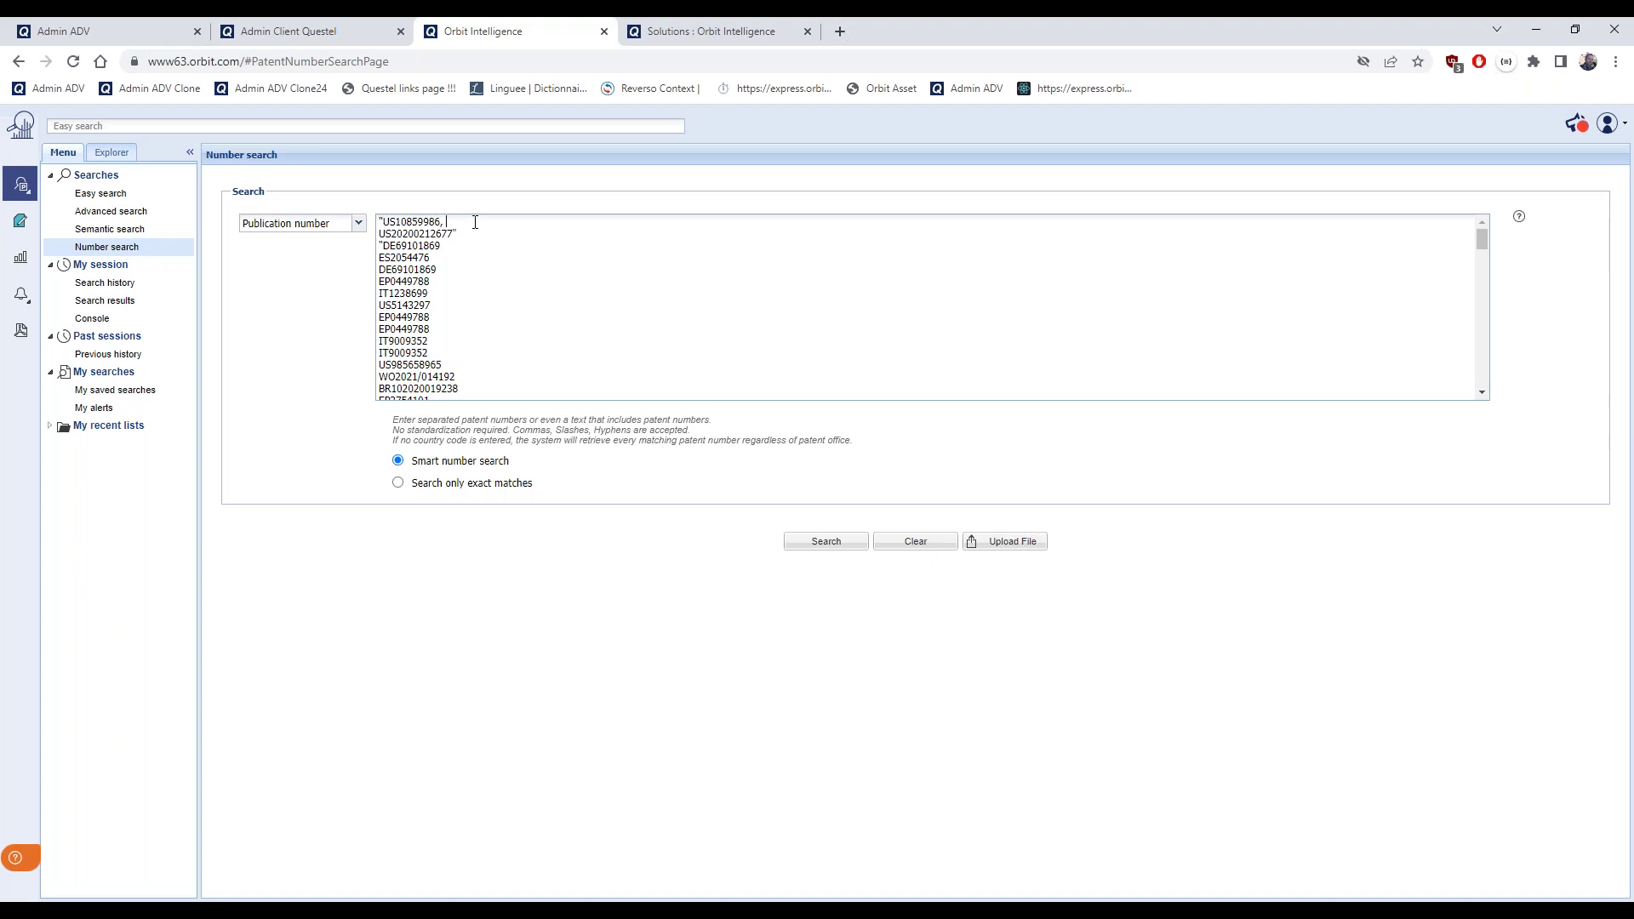
{"action": "key", "text": "Delete"}
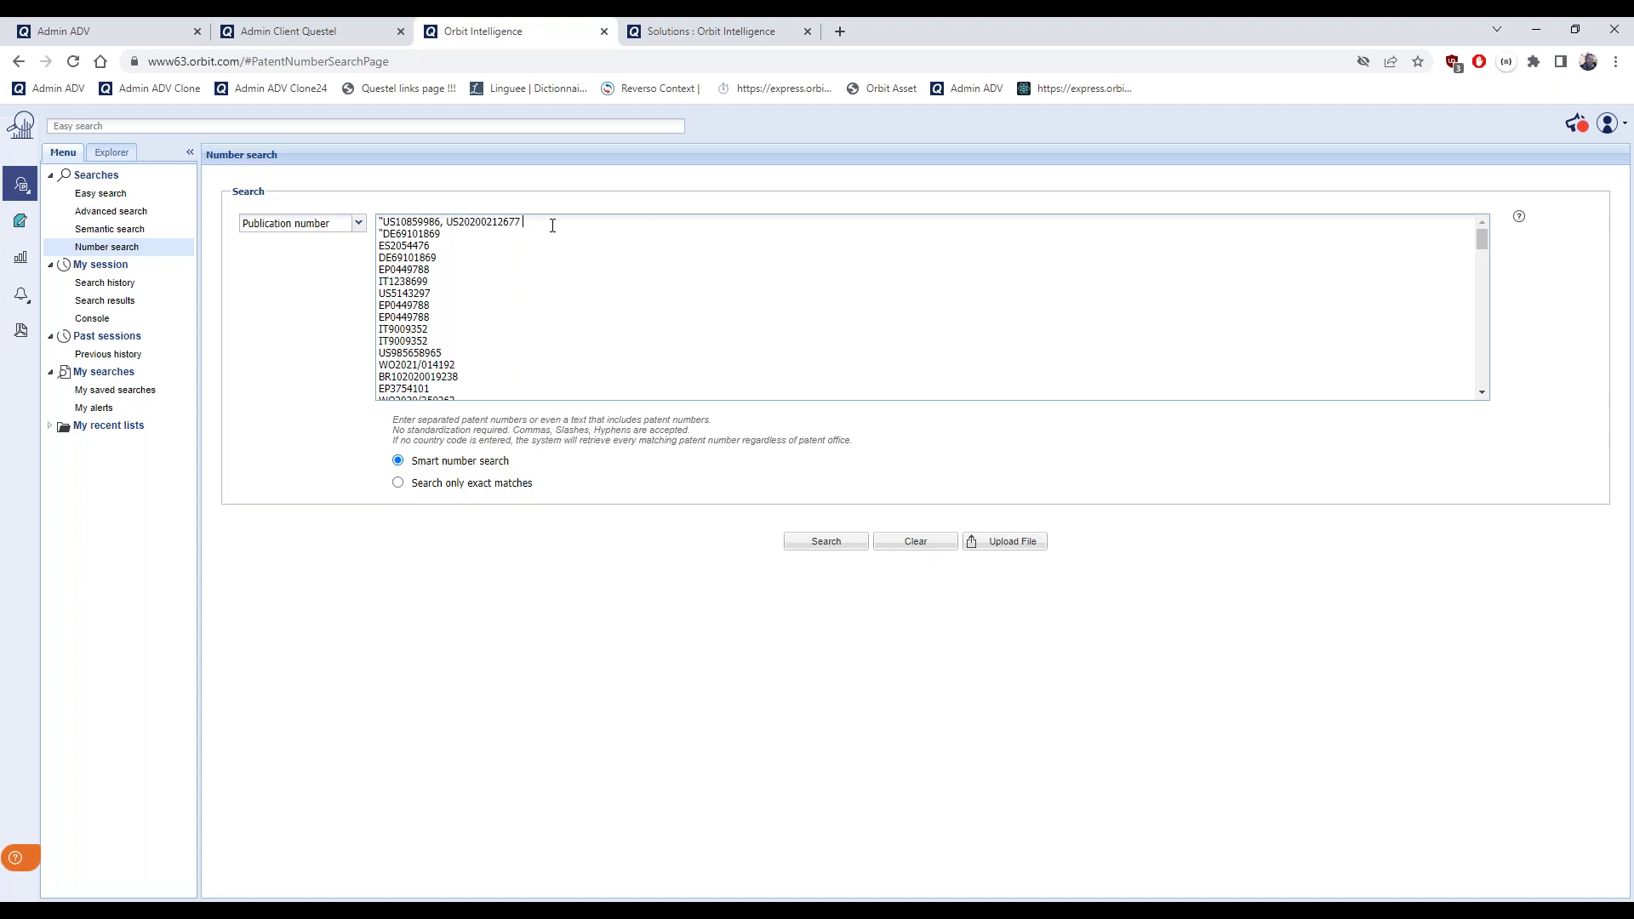
{"action": "key", "text": "Delete"}
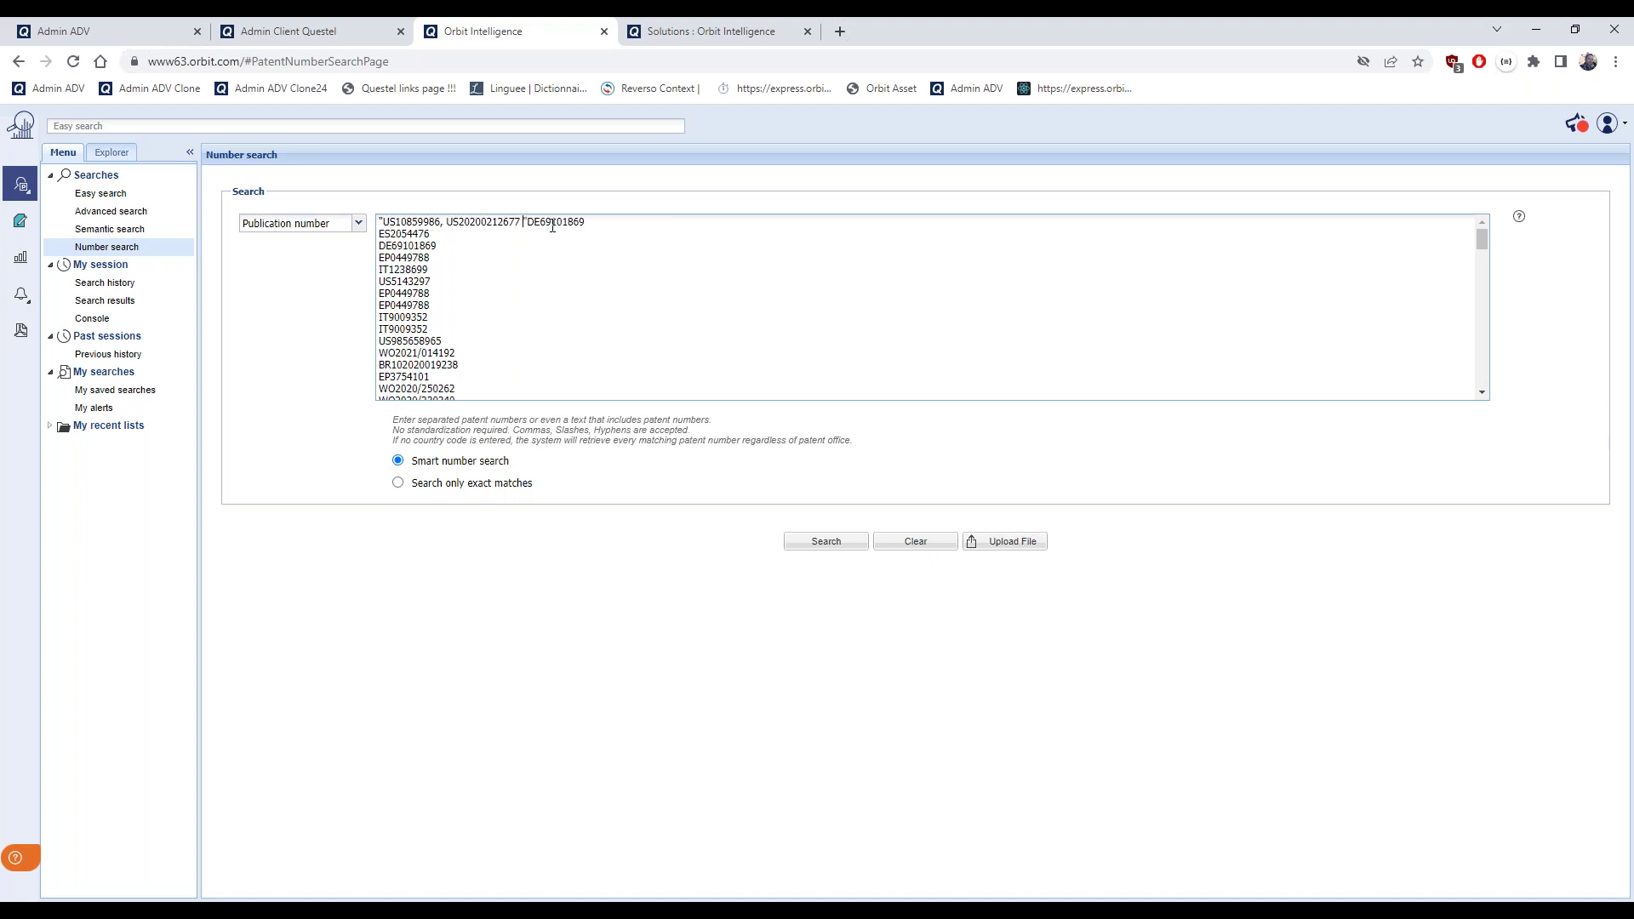
{"action": "key", "text": "Delete"}
{"action": "mouse_move", "coordinate": [517, 497]}
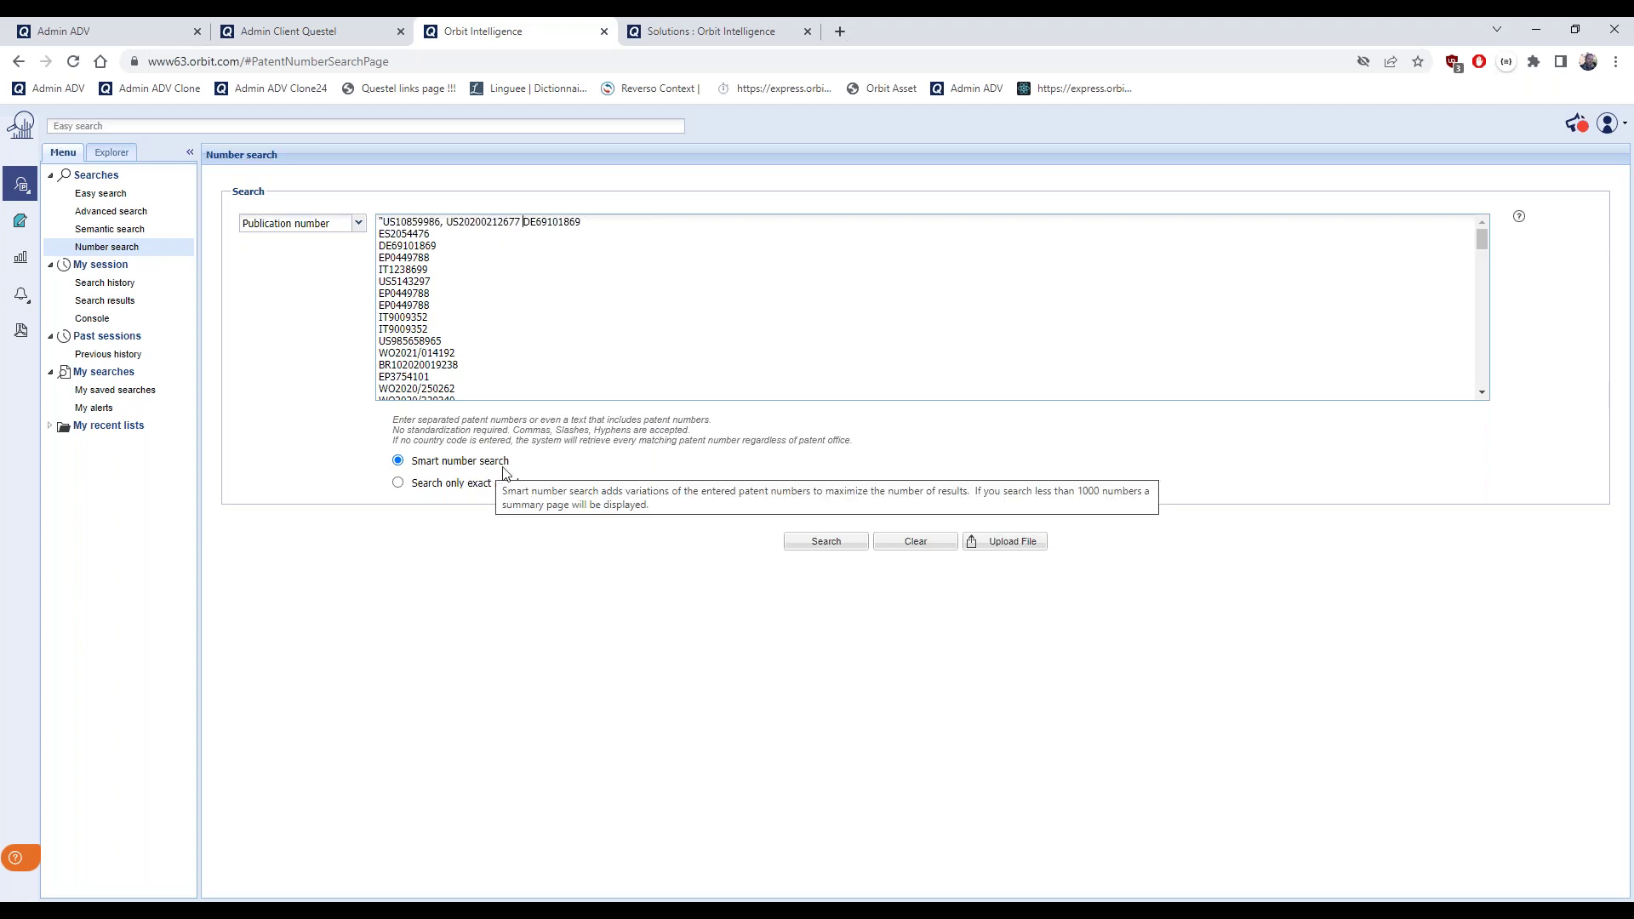
{"action": "left_click", "coordinate": [819, 546]}
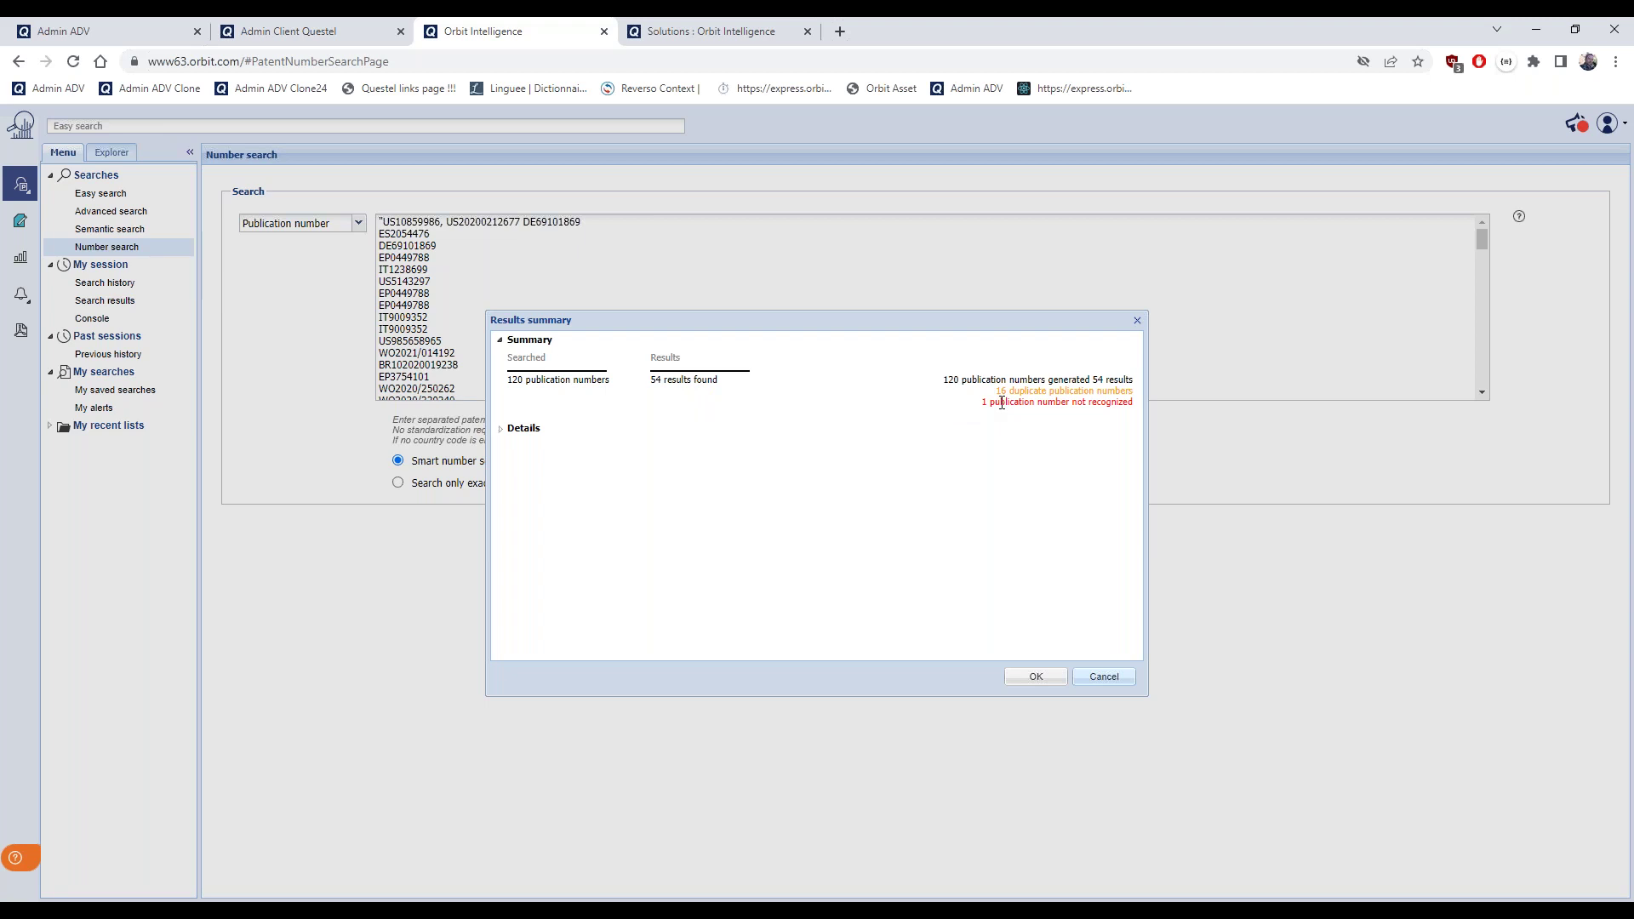
Highlight the note on duplicate publication numbers in the results summary, and expand the summary's details
{"action": "left_click_drag", "start_coordinate": [997, 392], "coordinate": [1141, 397]}
{"action": "left_click", "coordinate": [1024, 425]}
{"action": "left_click", "coordinate": [503, 432]}
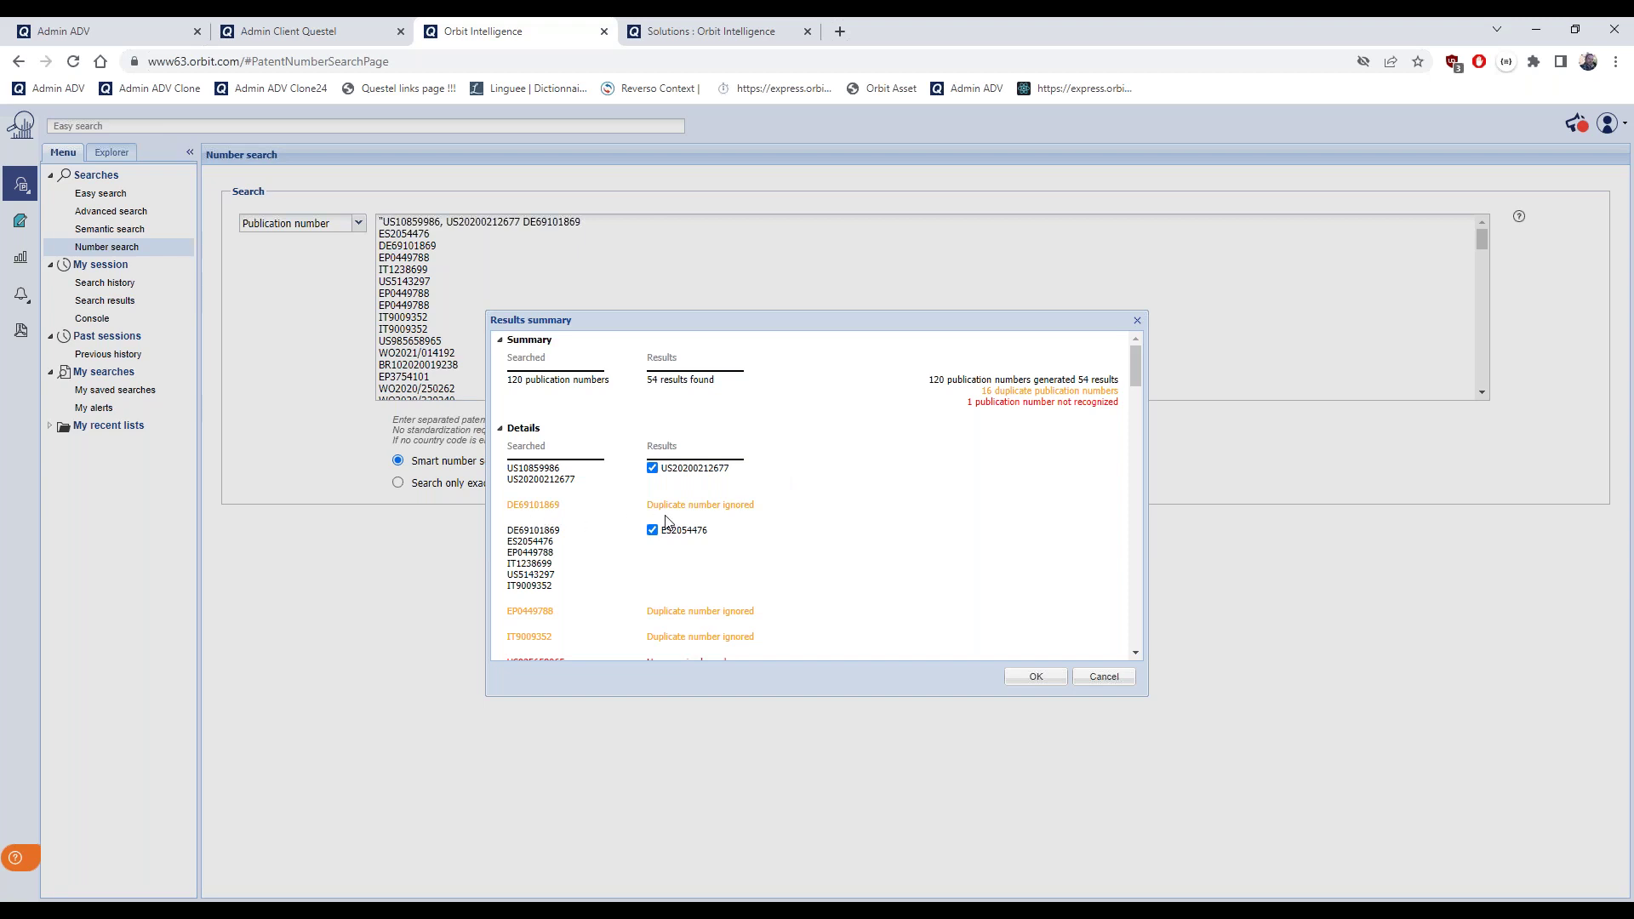
Review how each searched number matches a result in the details, and accept the summary to list the patent families
{"action": "triple_click", "coordinate": [561, 538]}
{"action": "left_click", "coordinate": [512, 529]}
{"action": "mouse_move", "coordinate": [686, 534]}
{"action": "scroll", "coordinate": [885, 492], "scroll_direction": "down", "scroll_amount": 1}
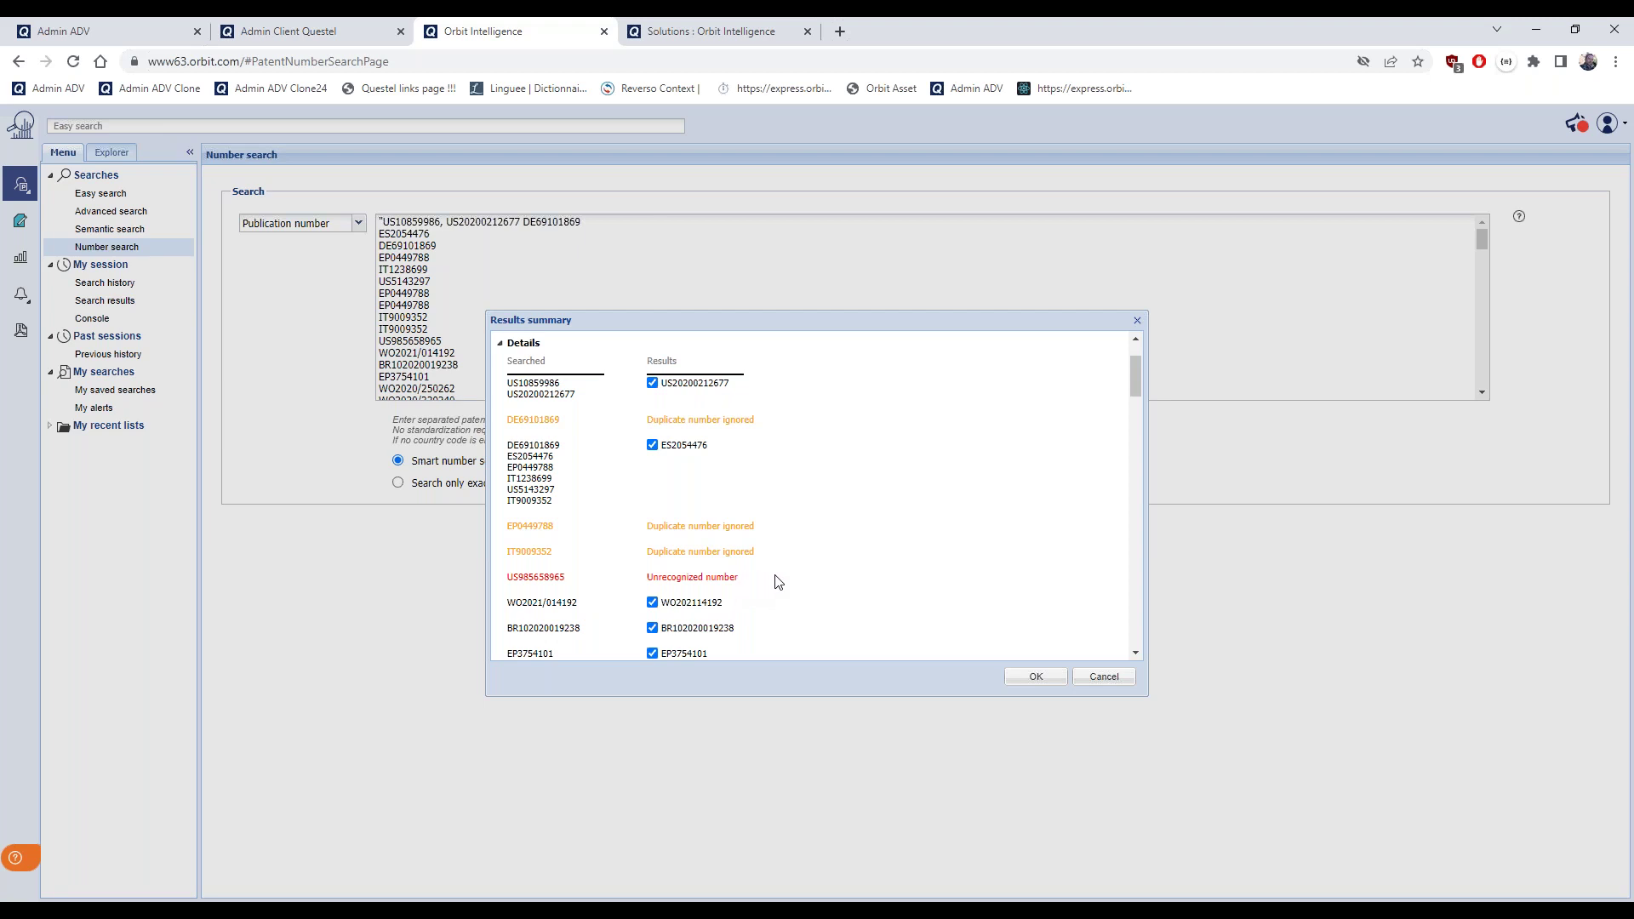
{"action": "scroll", "coordinate": [775, 582], "scroll_direction": "up", "scroll_amount": 2}
{"action": "scroll", "coordinate": [776, 582], "scroll_direction": "down", "scroll_amount": 2}
{"action": "left_click", "coordinate": [1036, 678]}
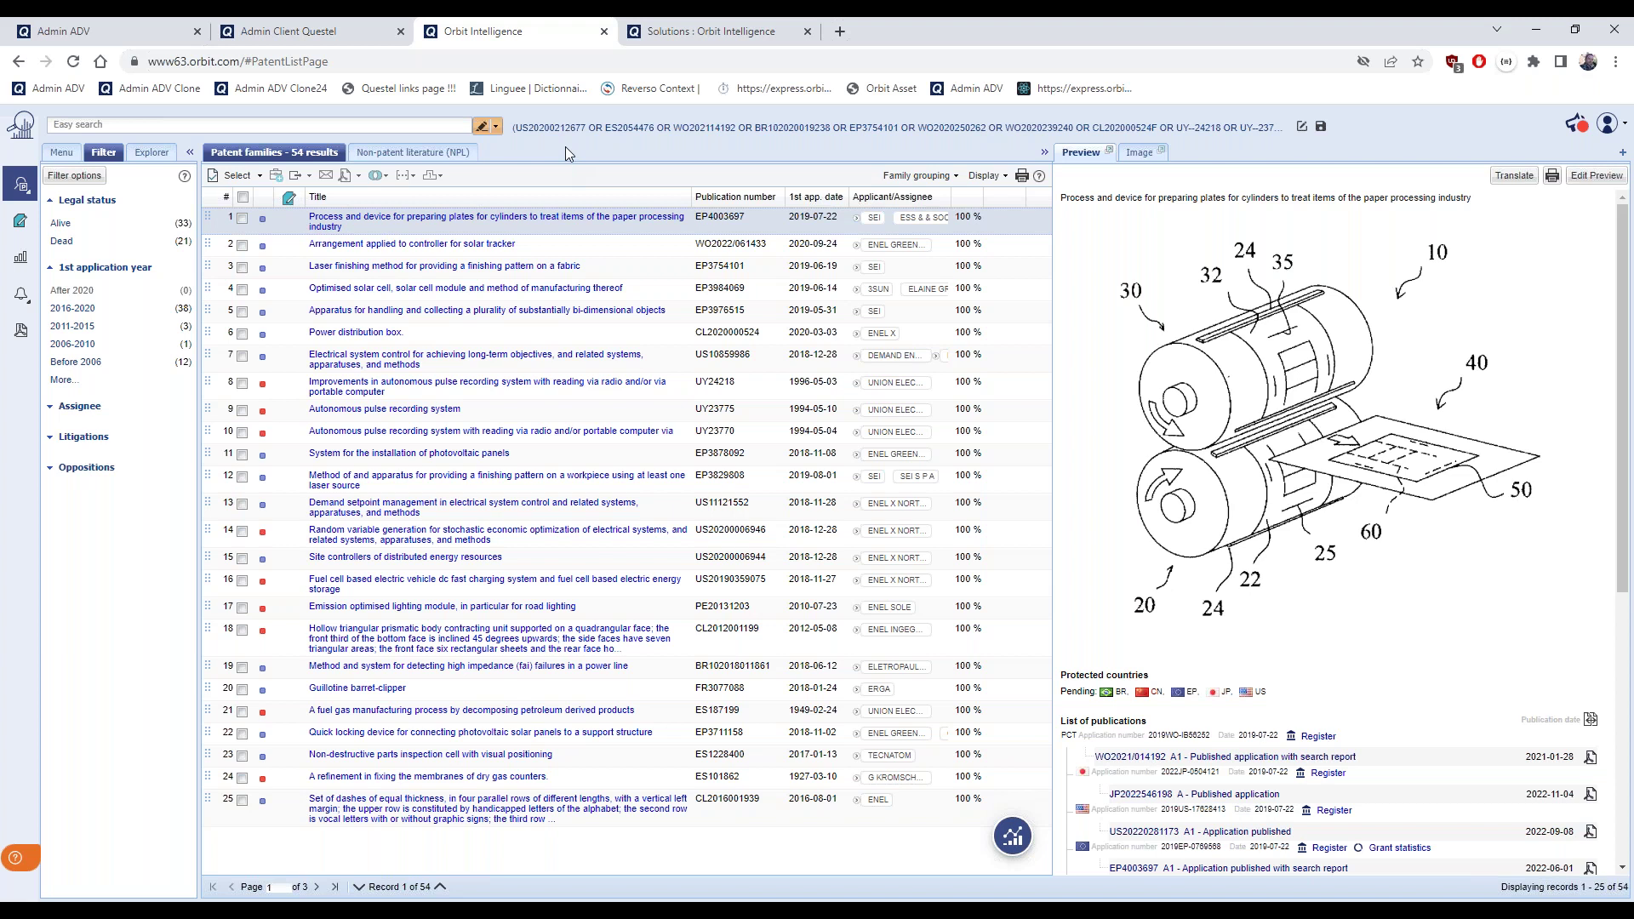
Return from the patent family results to the Number search form
{"action": "left_click", "coordinate": [62, 153]}
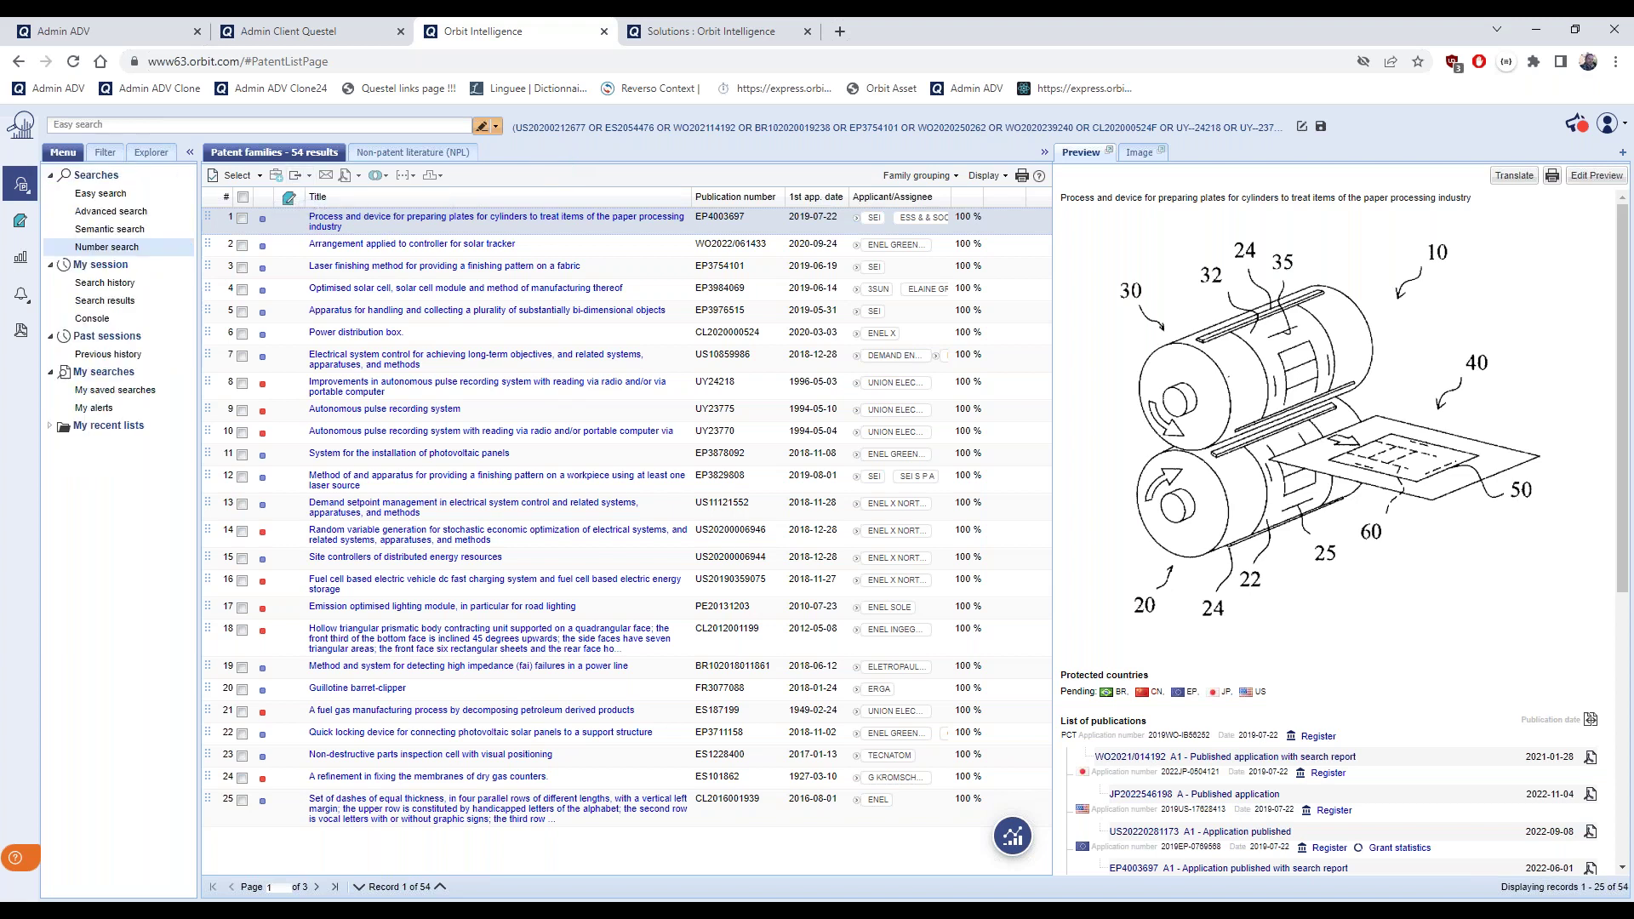
{"action": "left_click", "coordinate": [143, 247]}
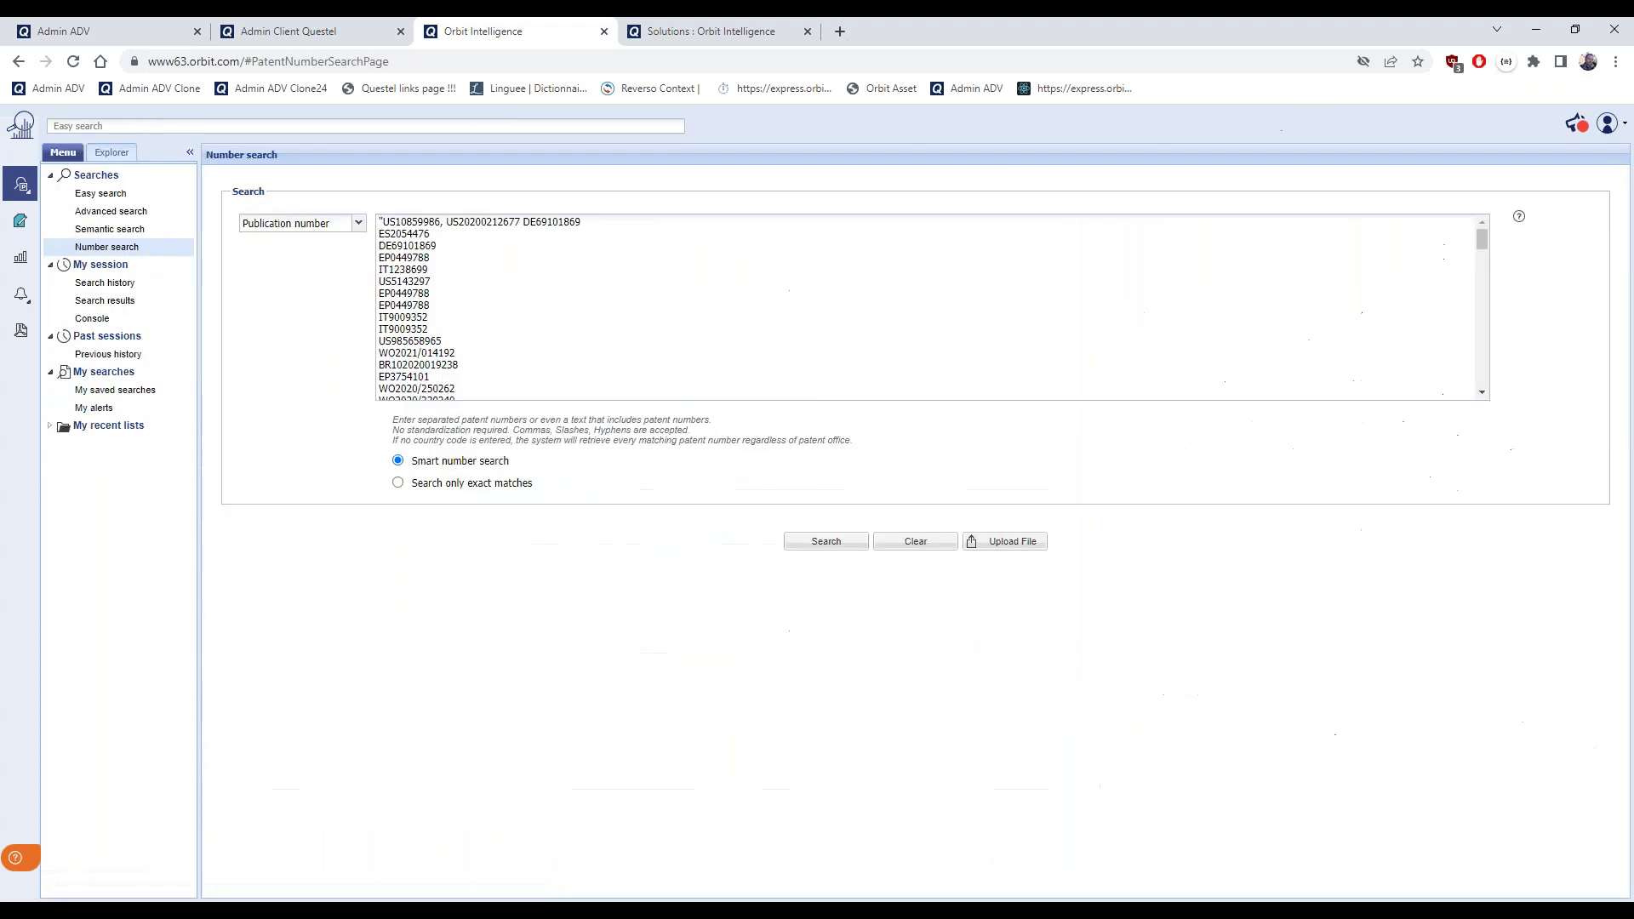
Open the file import for patent numbers, highlight the accepted formats TXT, CSV, XLS and XLSX, and close it without importing
{"action": "left_click", "coordinate": [1026, 545]}
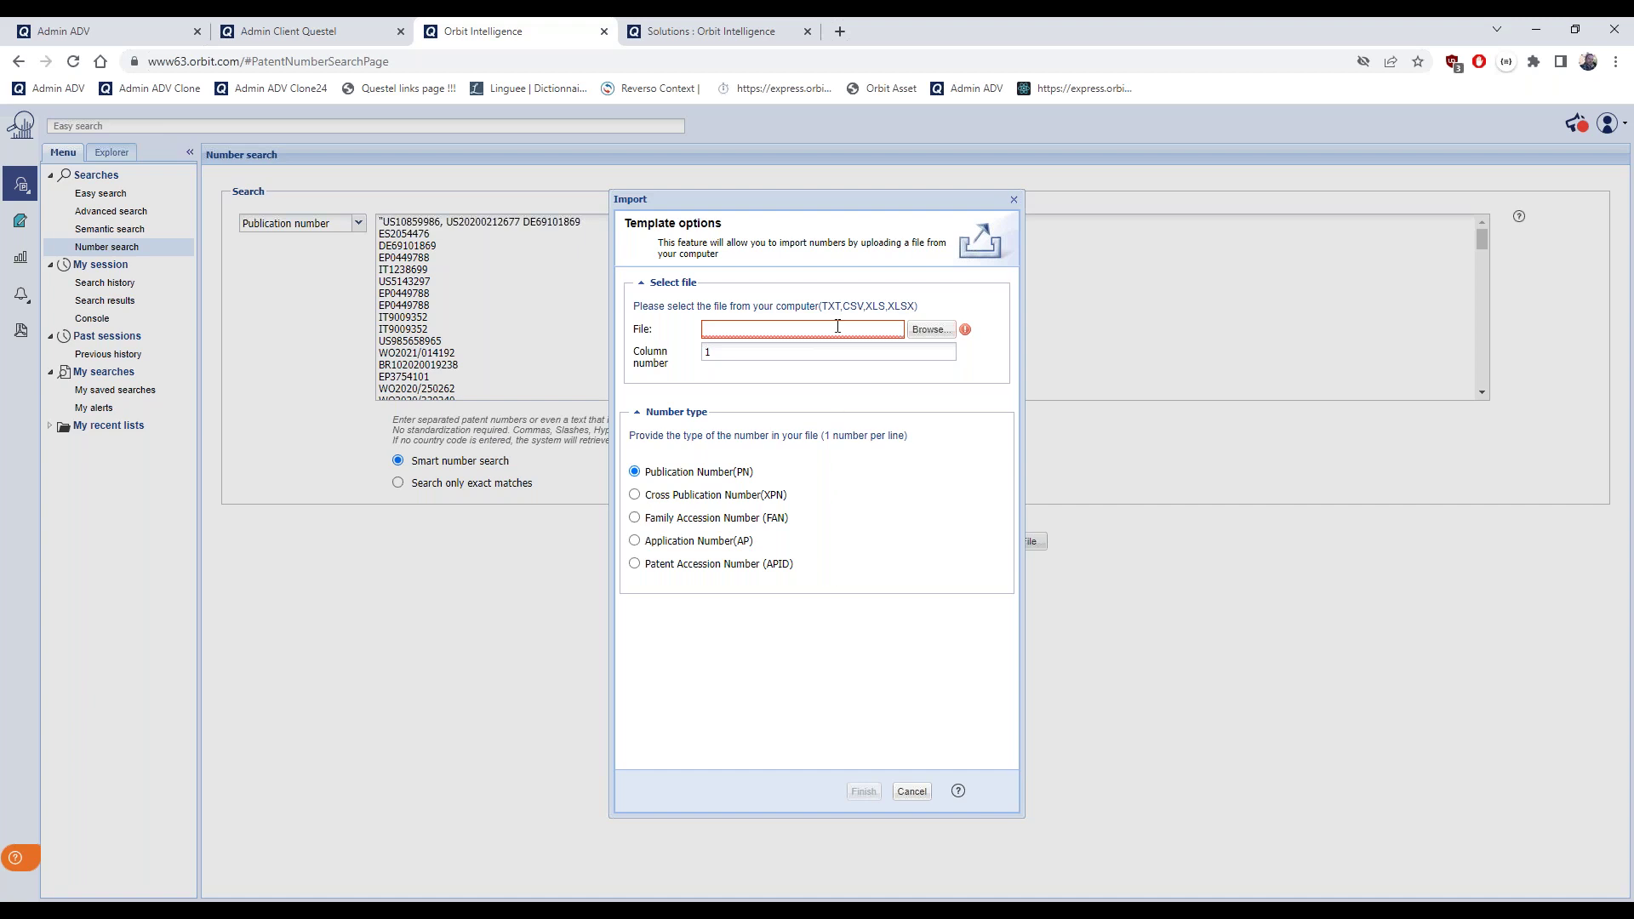
{"action": "left_click_drag", "start_coordinate": [822, 306], "coordinate": [986, 304]}
{"action": "left_click", "coordinate": [1014, 199]}
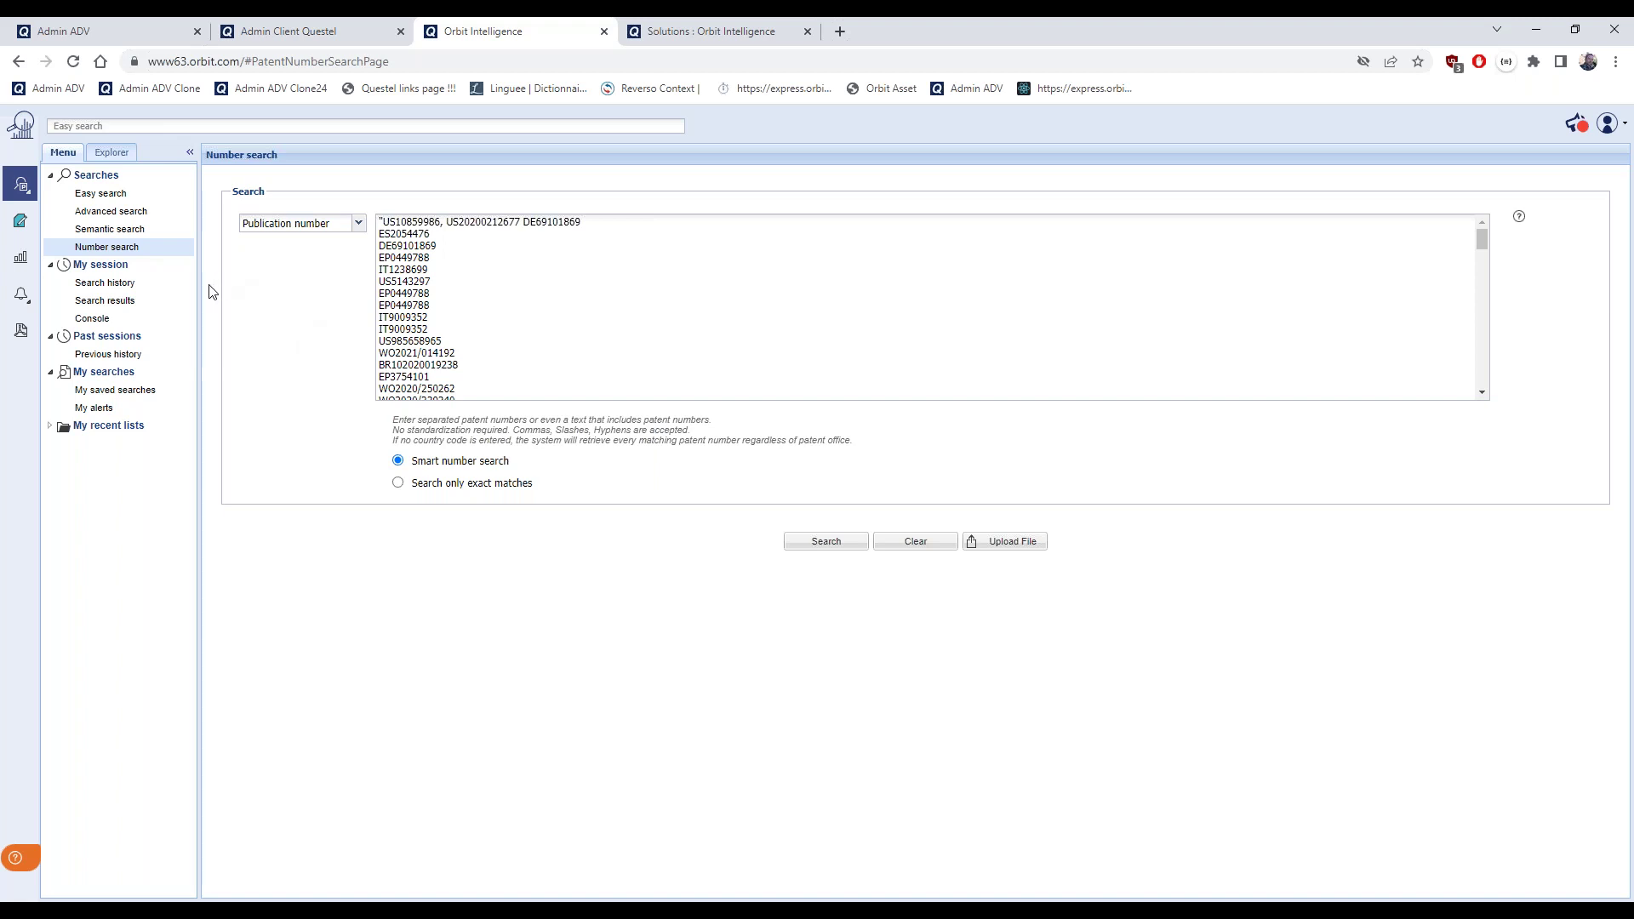
Go back to the patent family search results and review the first family's preview from its drawing to its classification codes
{"action": "left_click", "coordinate": [106, 301]}
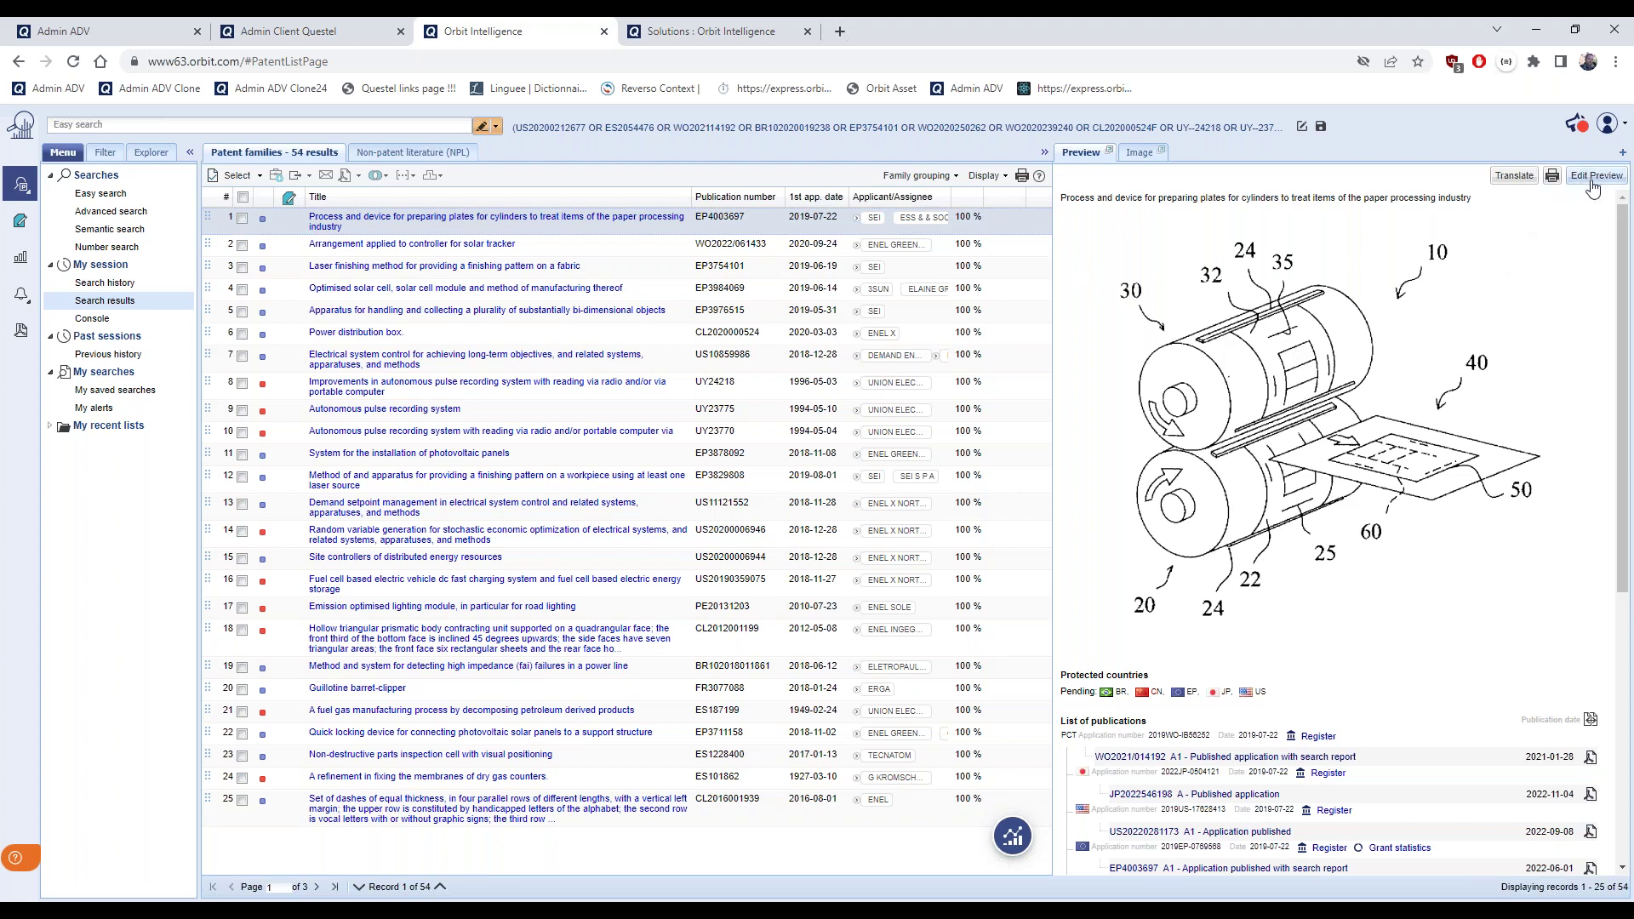
{"action": "scroll", "coordinate": [1546, 287], "scroll_direction": "down", "scroll_amount": 2}
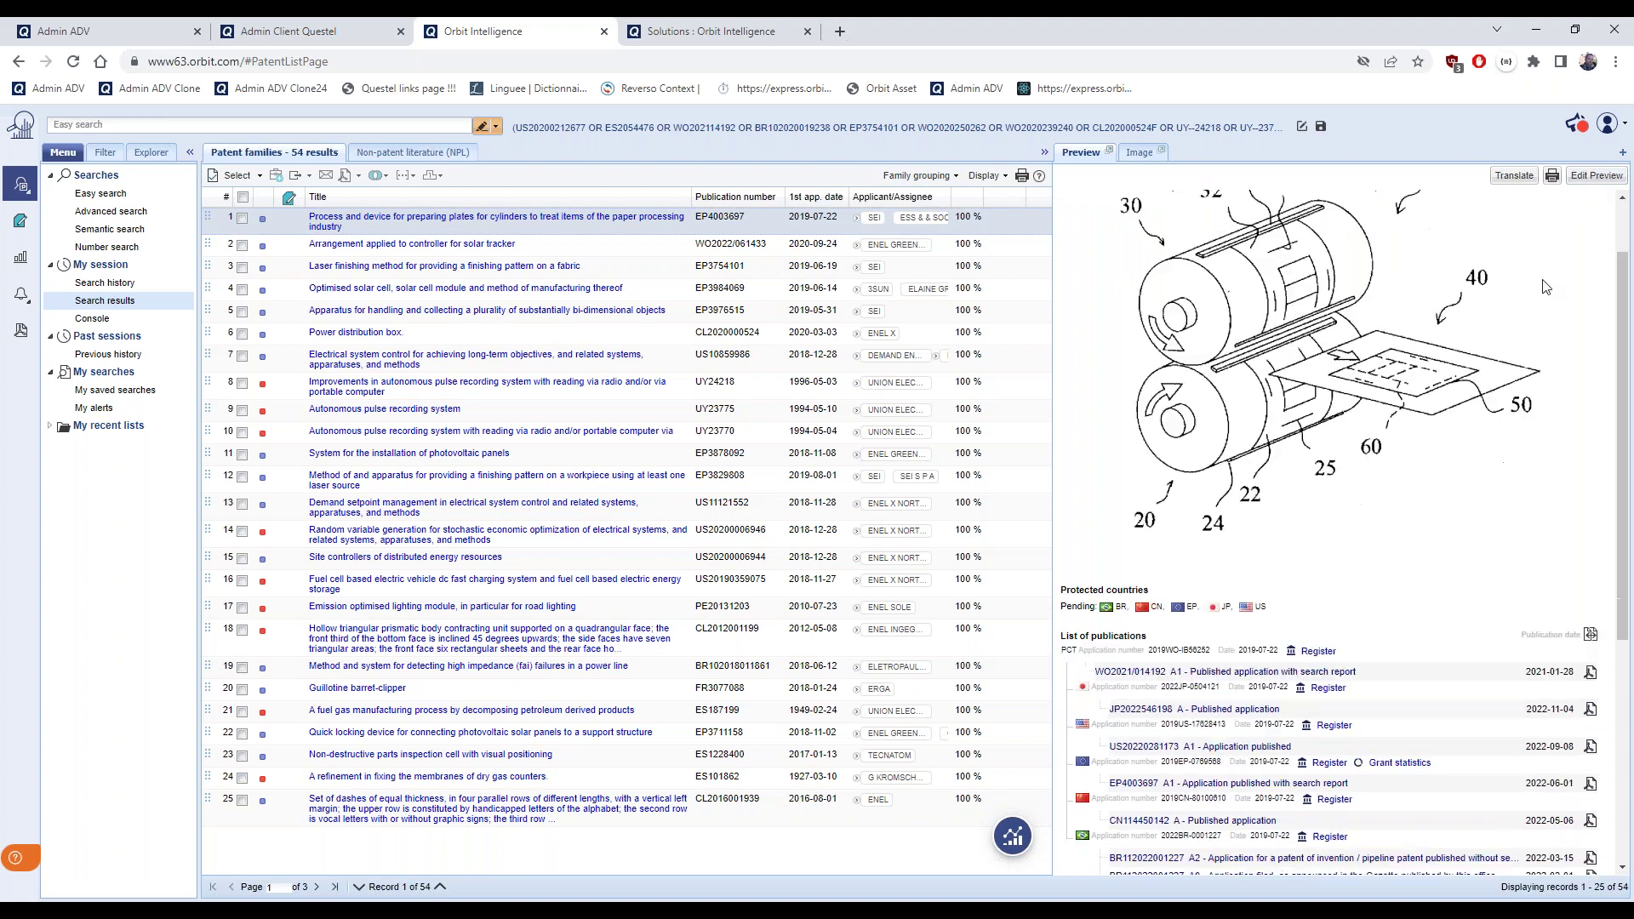
{"action": "scroll", "coordinate": [1546, 287], "scroll_direction": "down", "scroll_amount": 2}
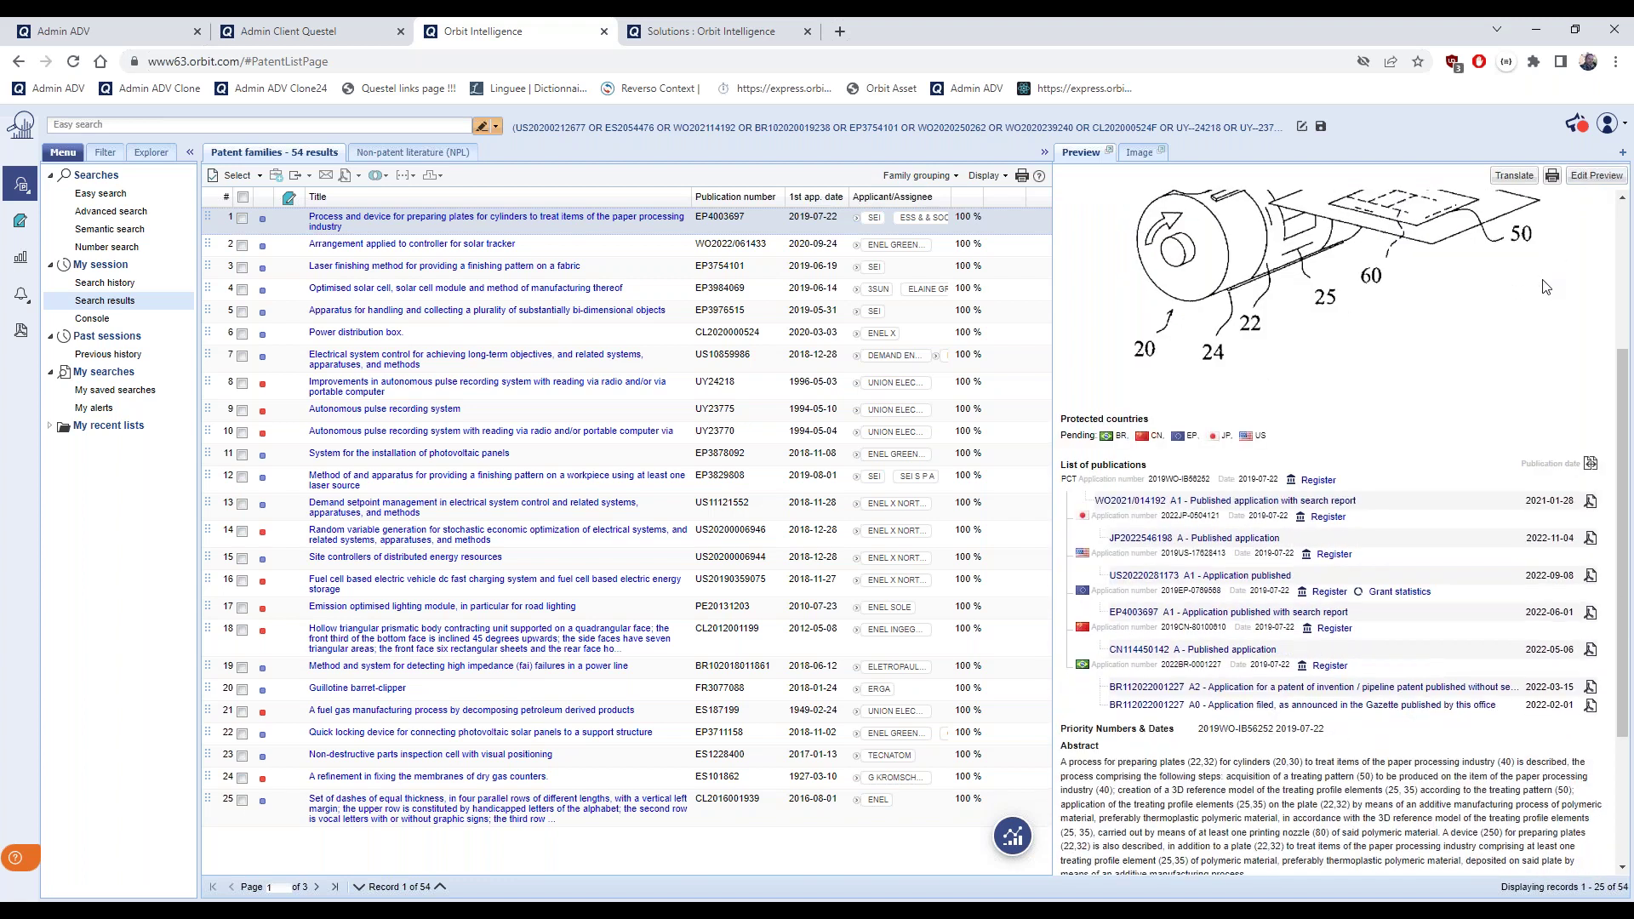
{"action": "scroll", "coordinate": [1546, 287], "scroll_direction": "down", "scroll_amount": 2}
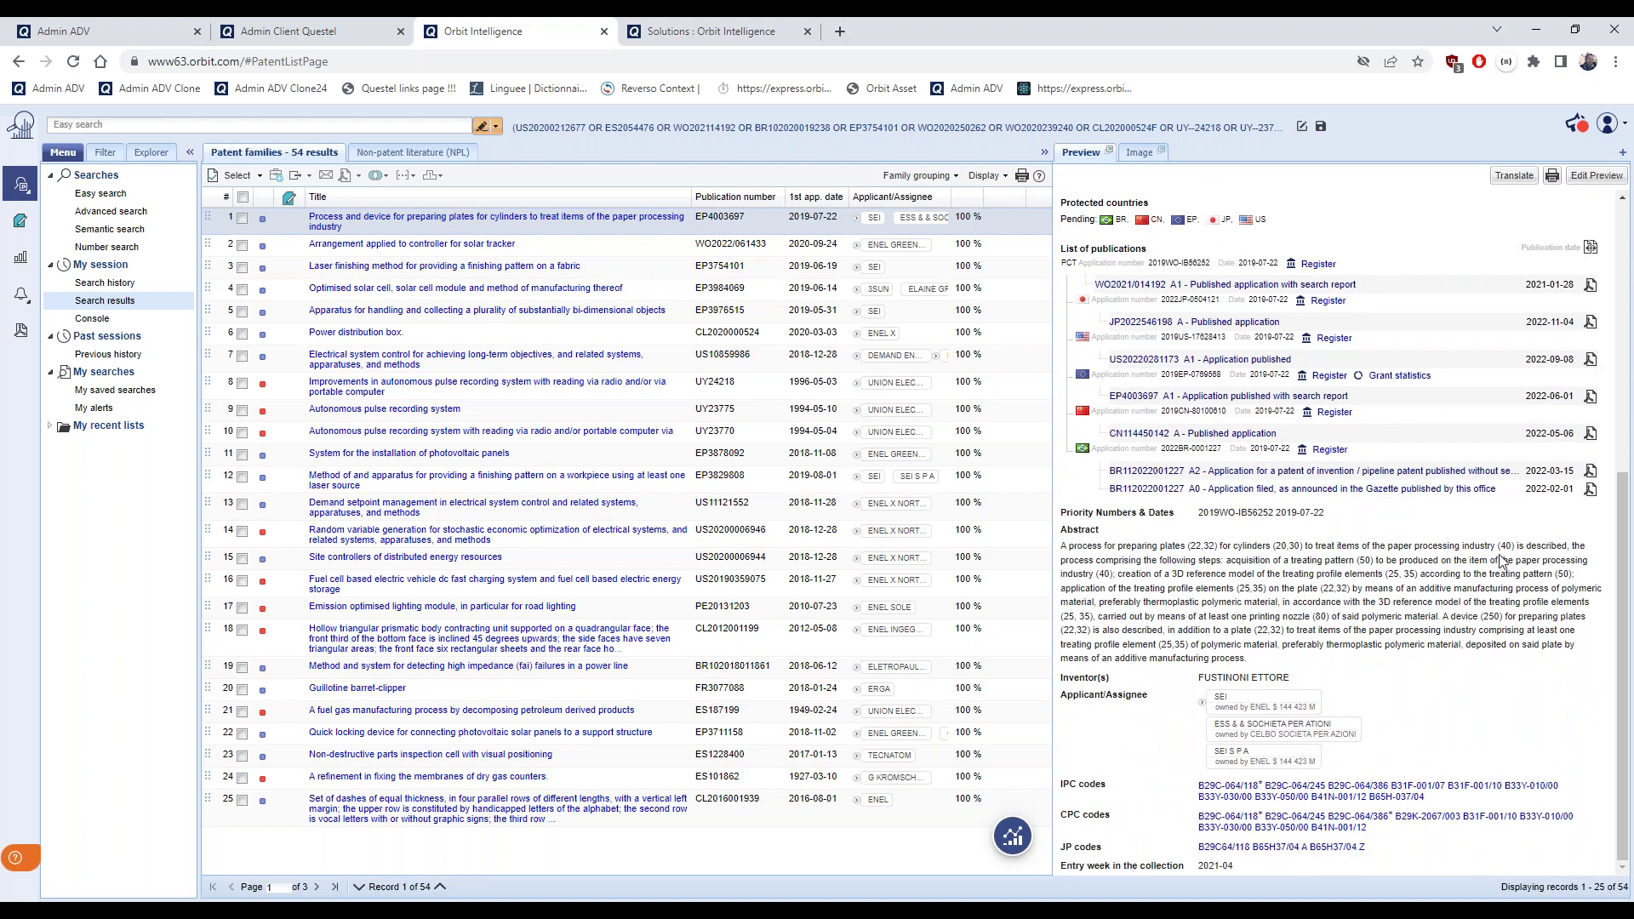
Edit the preview's custom view, adding Patent Assignee History, Re-assignment and Application Numbers & Dates to the fields to display
{"action": "left_click", "coordinate": [1597, 176]}
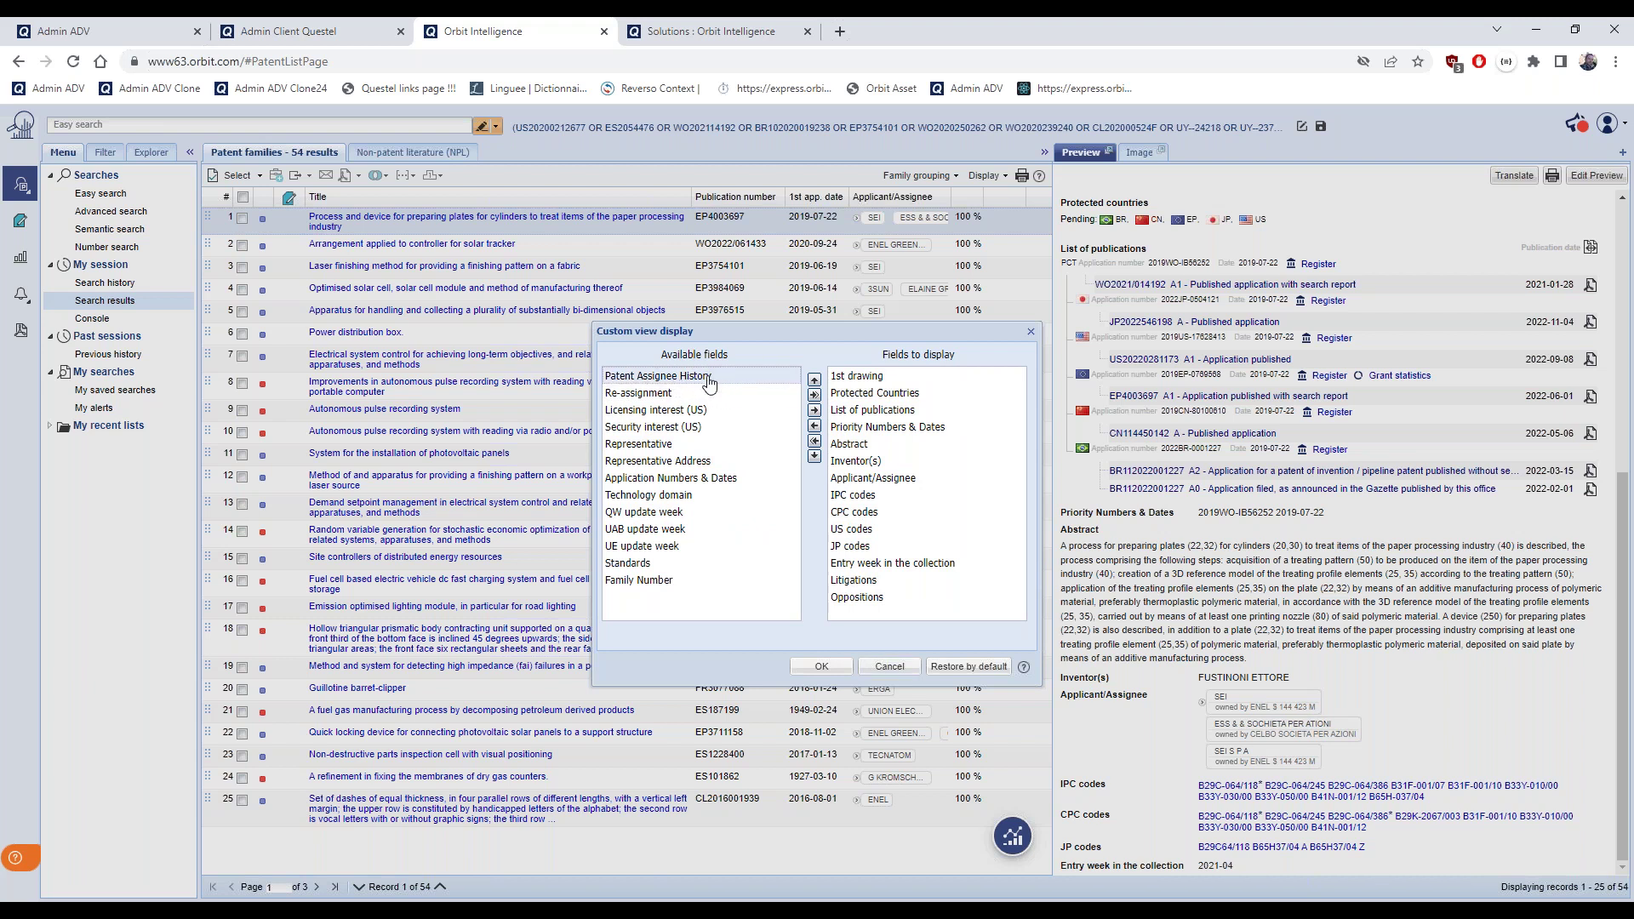
{"action": "left_click", "coordinate": [815, 412]}
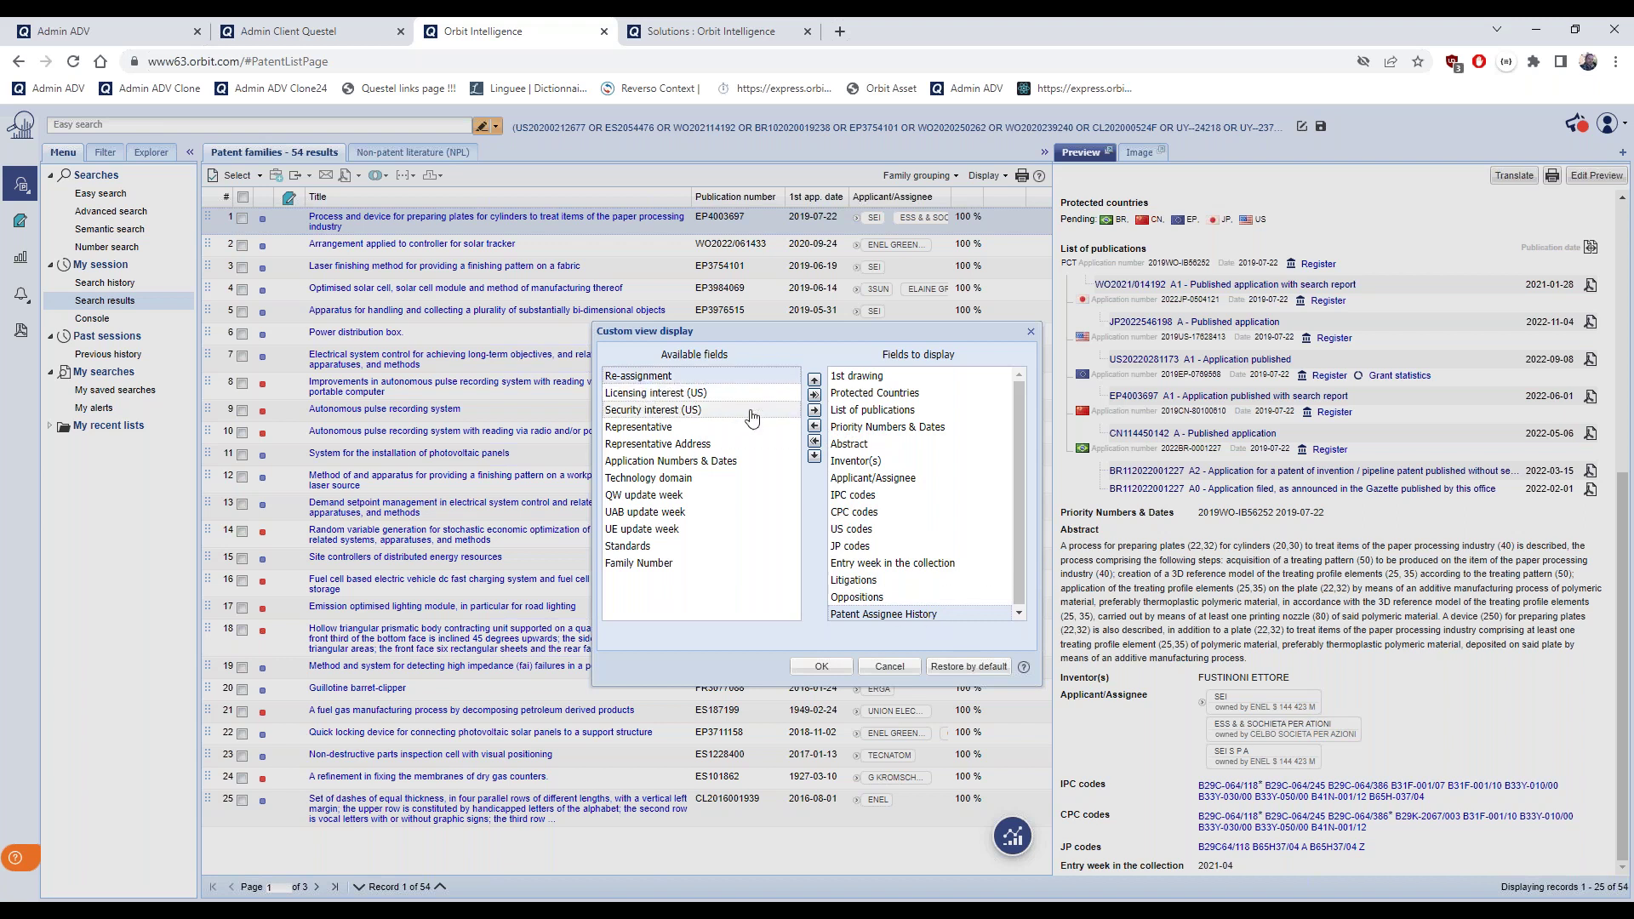
{"action": "left_click", "coordinate": [815, 411]}
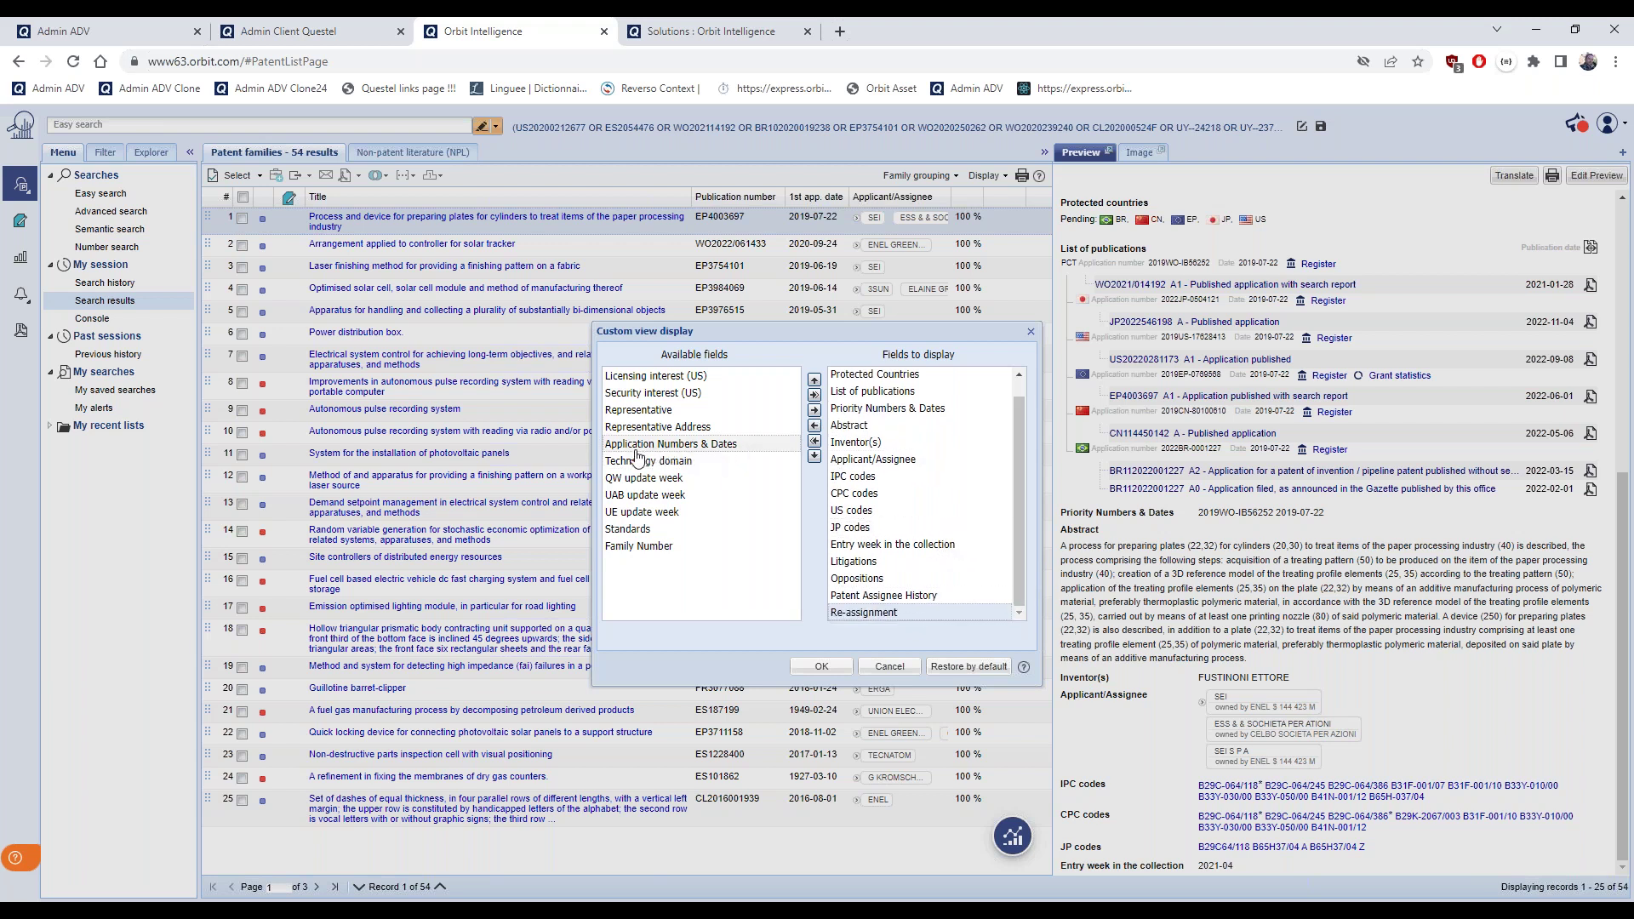
{"action": "left_click", "coordinate": [685, 443]}
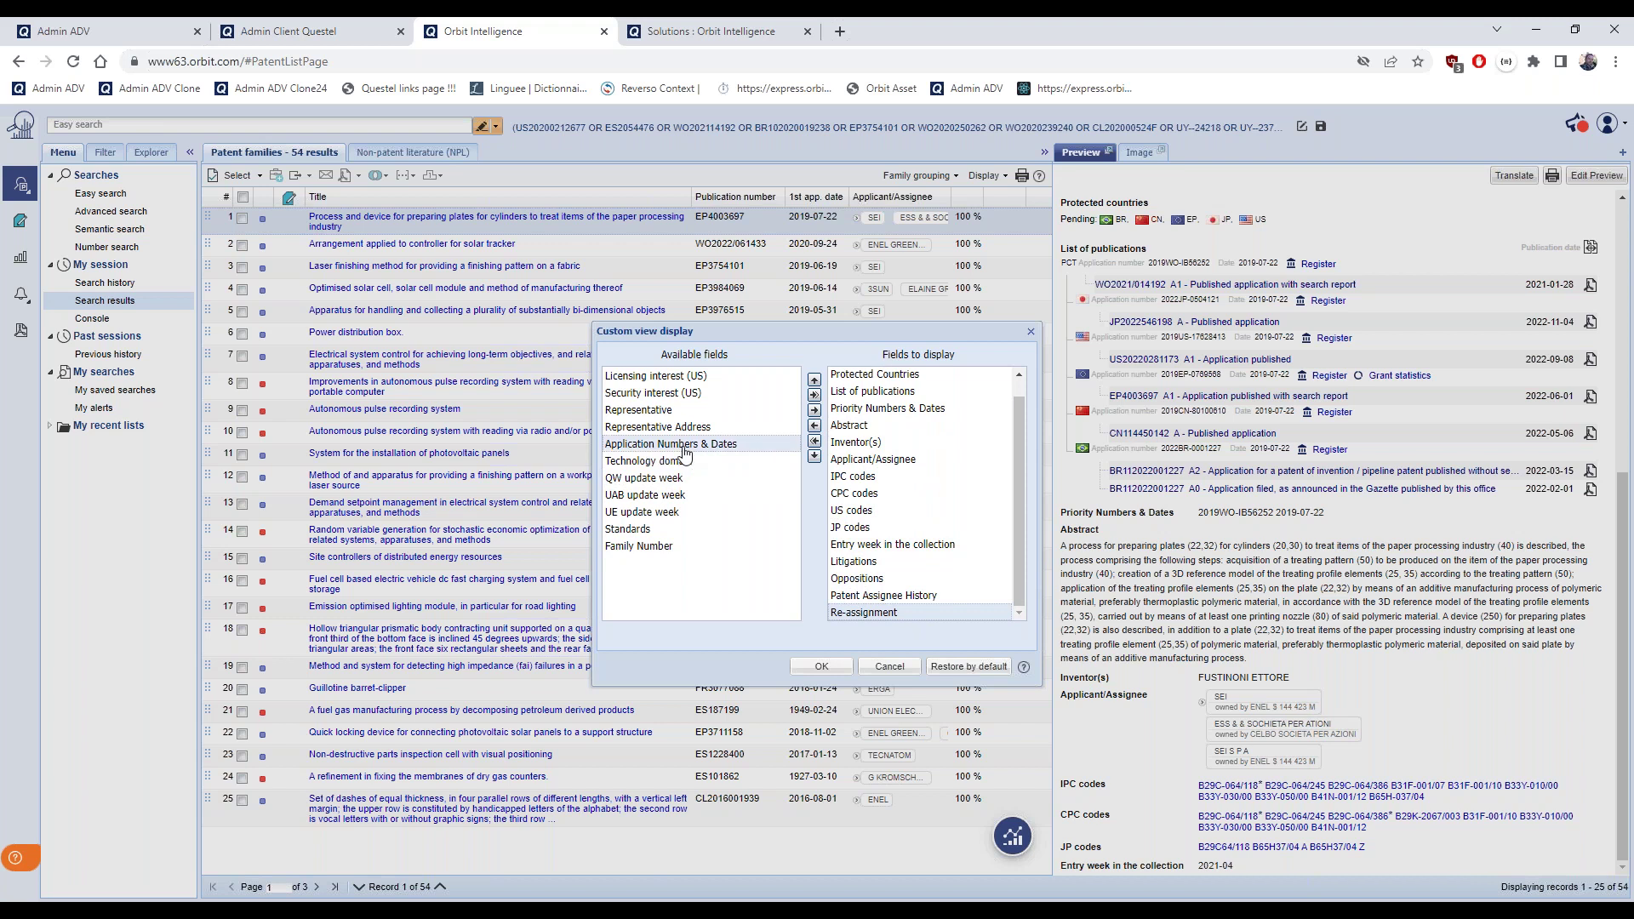
{"action": "left_click", "coordinate": [815, 411]}
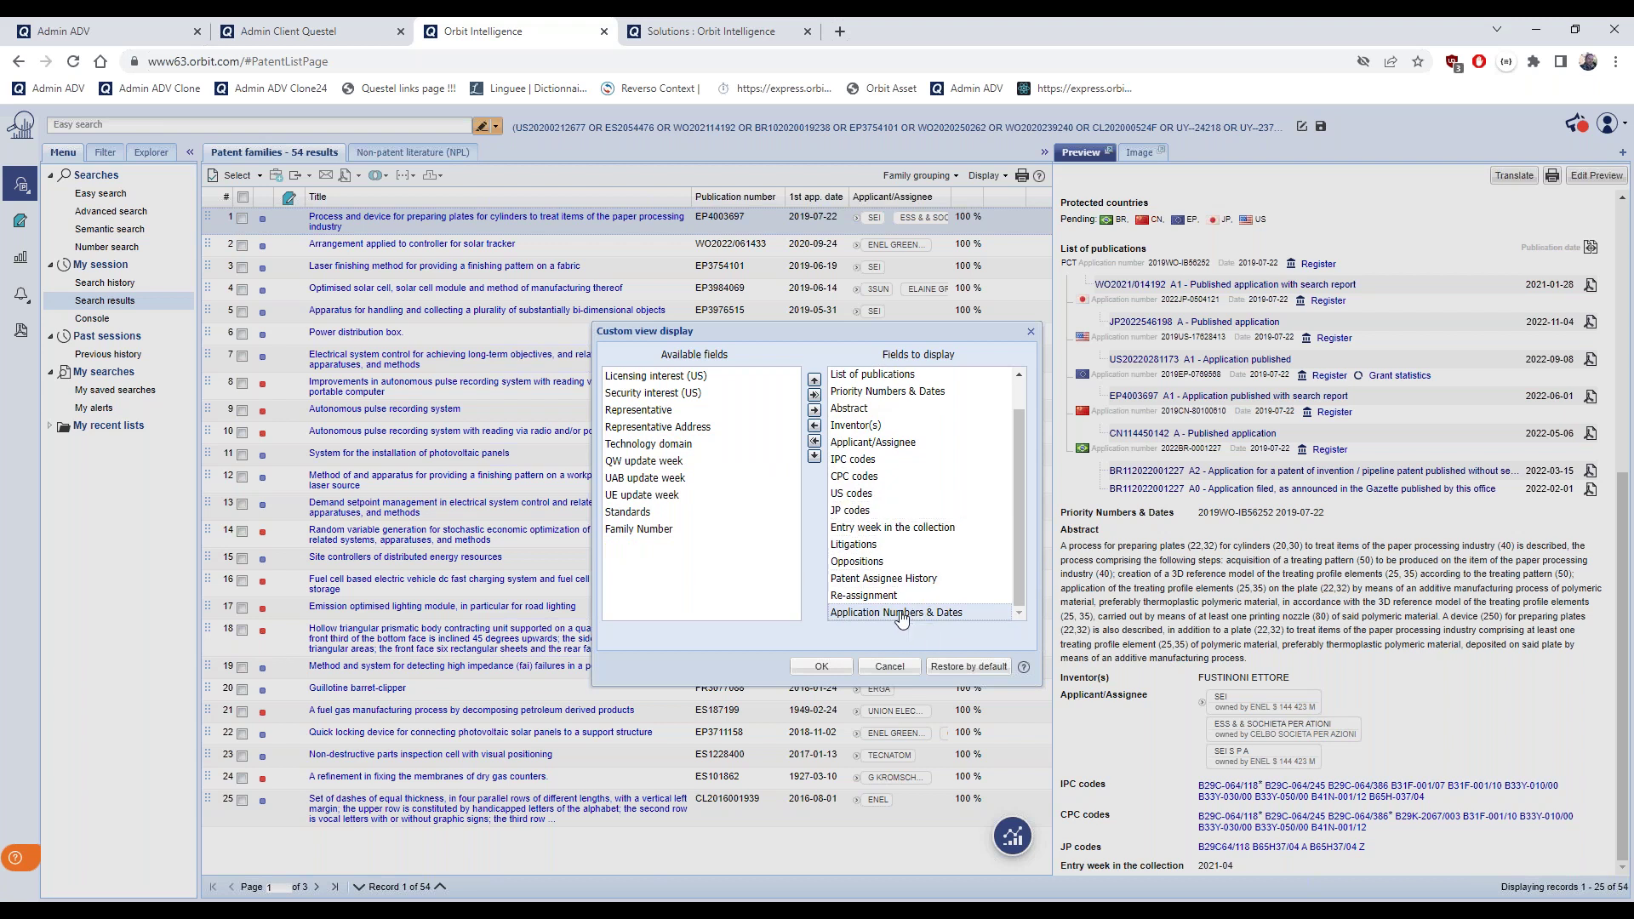
Move Application Numbers & Dates below Priority Numbers & Dates, place Patent Assignee History and Re-assignment after Applicant/Assignee, and apply the field order
{"action": "left_click_drag", "start_coordinate": [902, 619], "coordinate": [903, 414]}
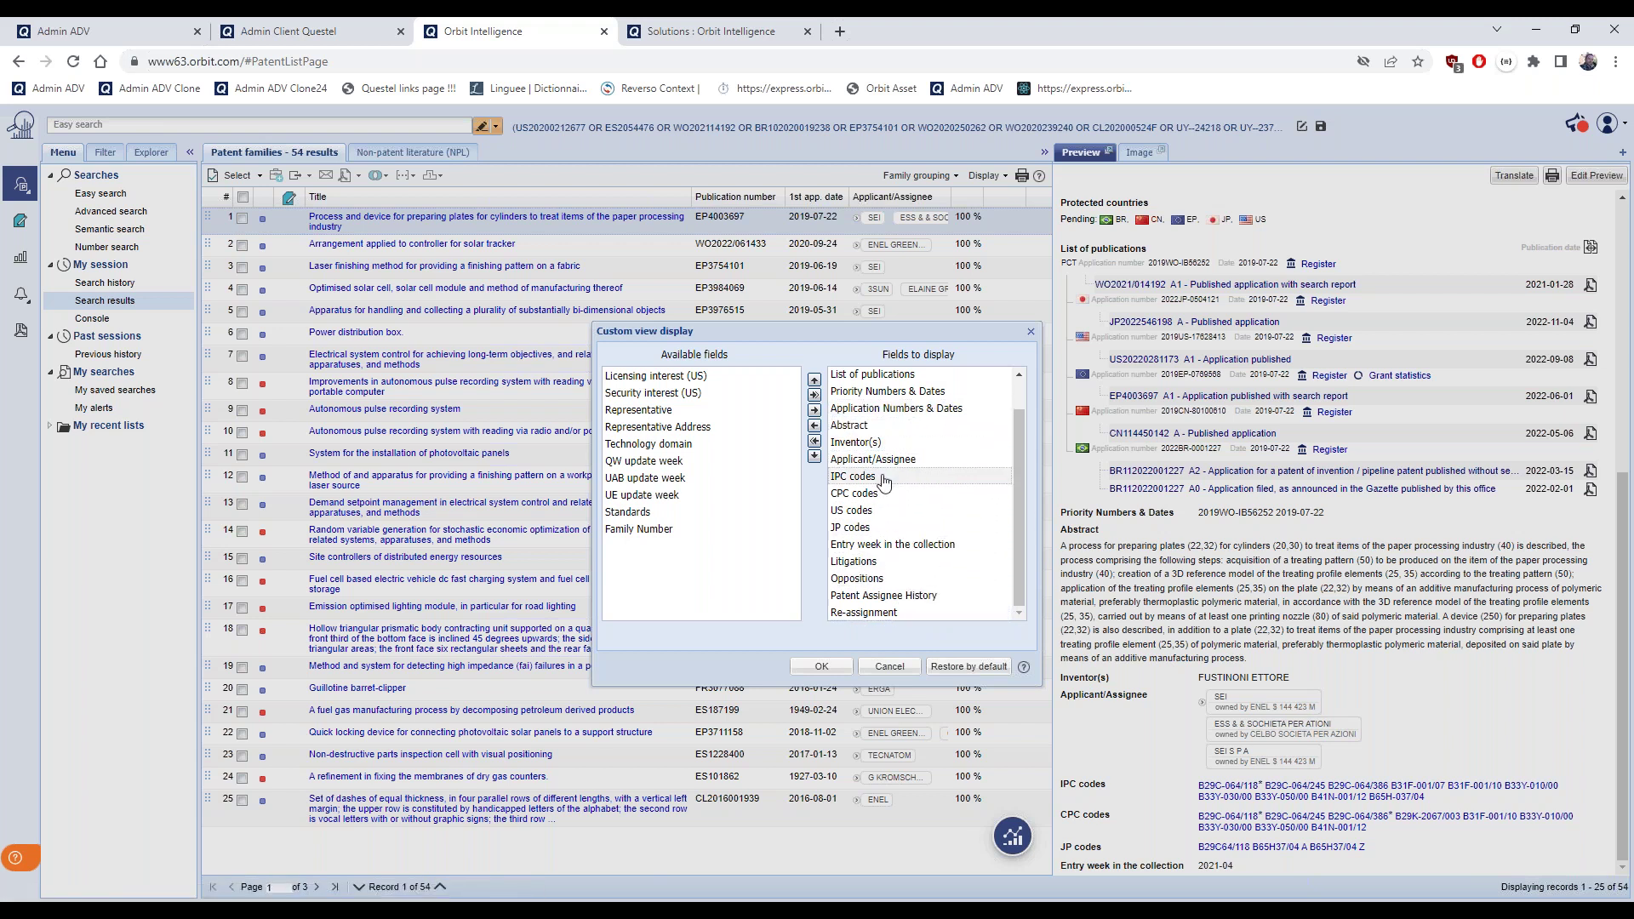
{"action": "scroll", "coordinate": [893, 485], "scroll_direction": "up", "scroll_amount": 2}
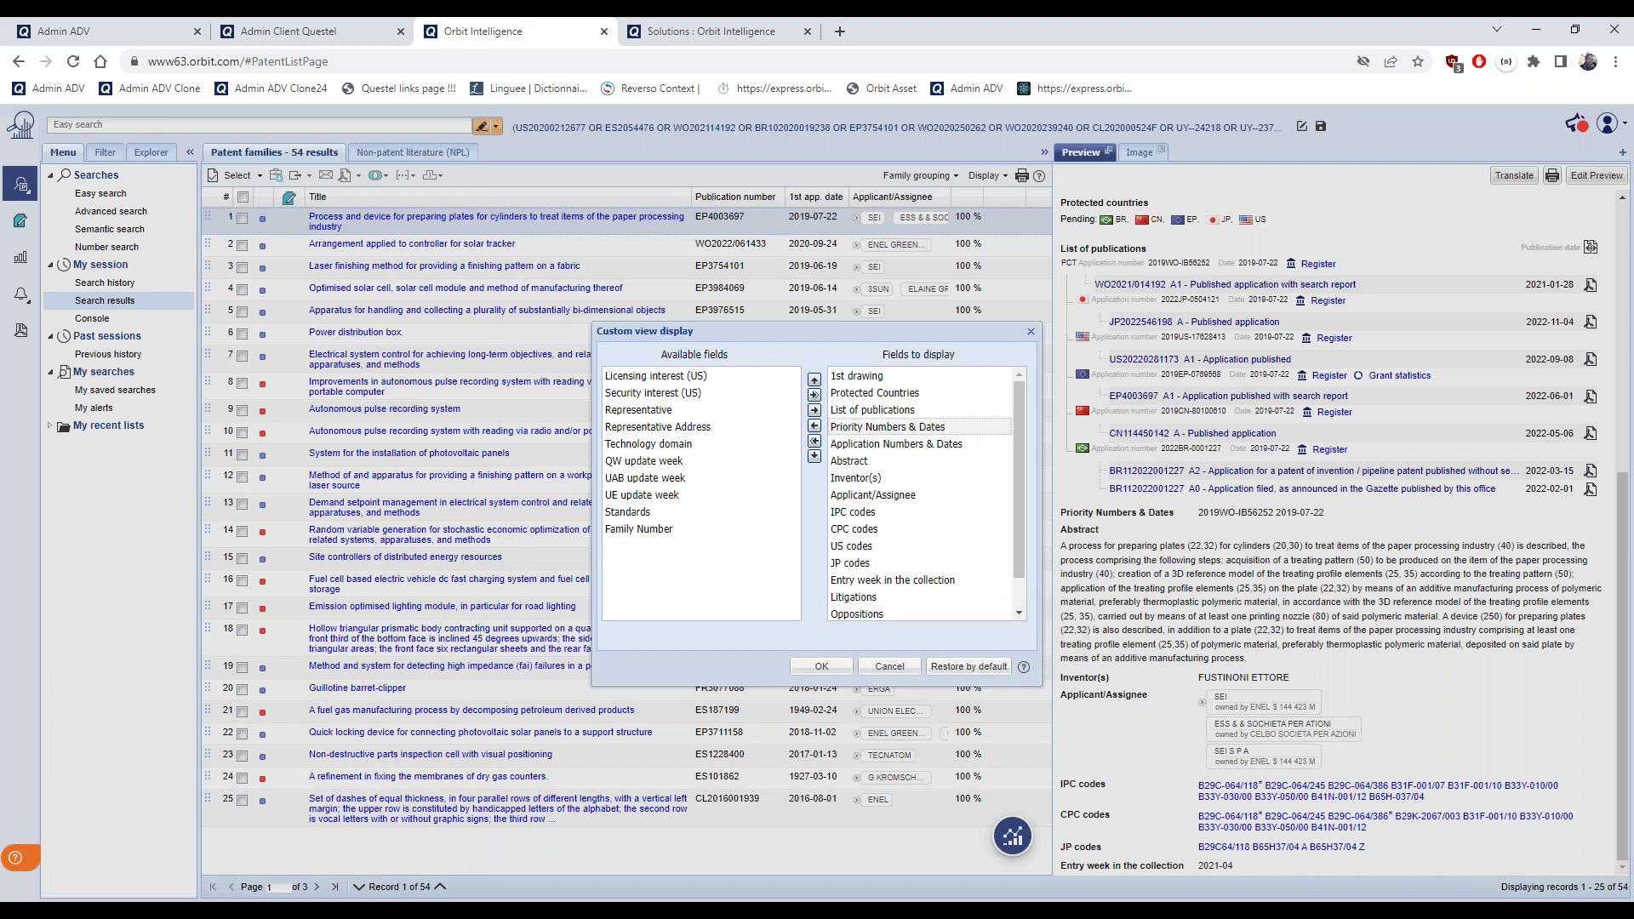
{"action": "scroll", "coordinate": [902, 528], "scroll_direction": "down", "scroll_amount": 2}
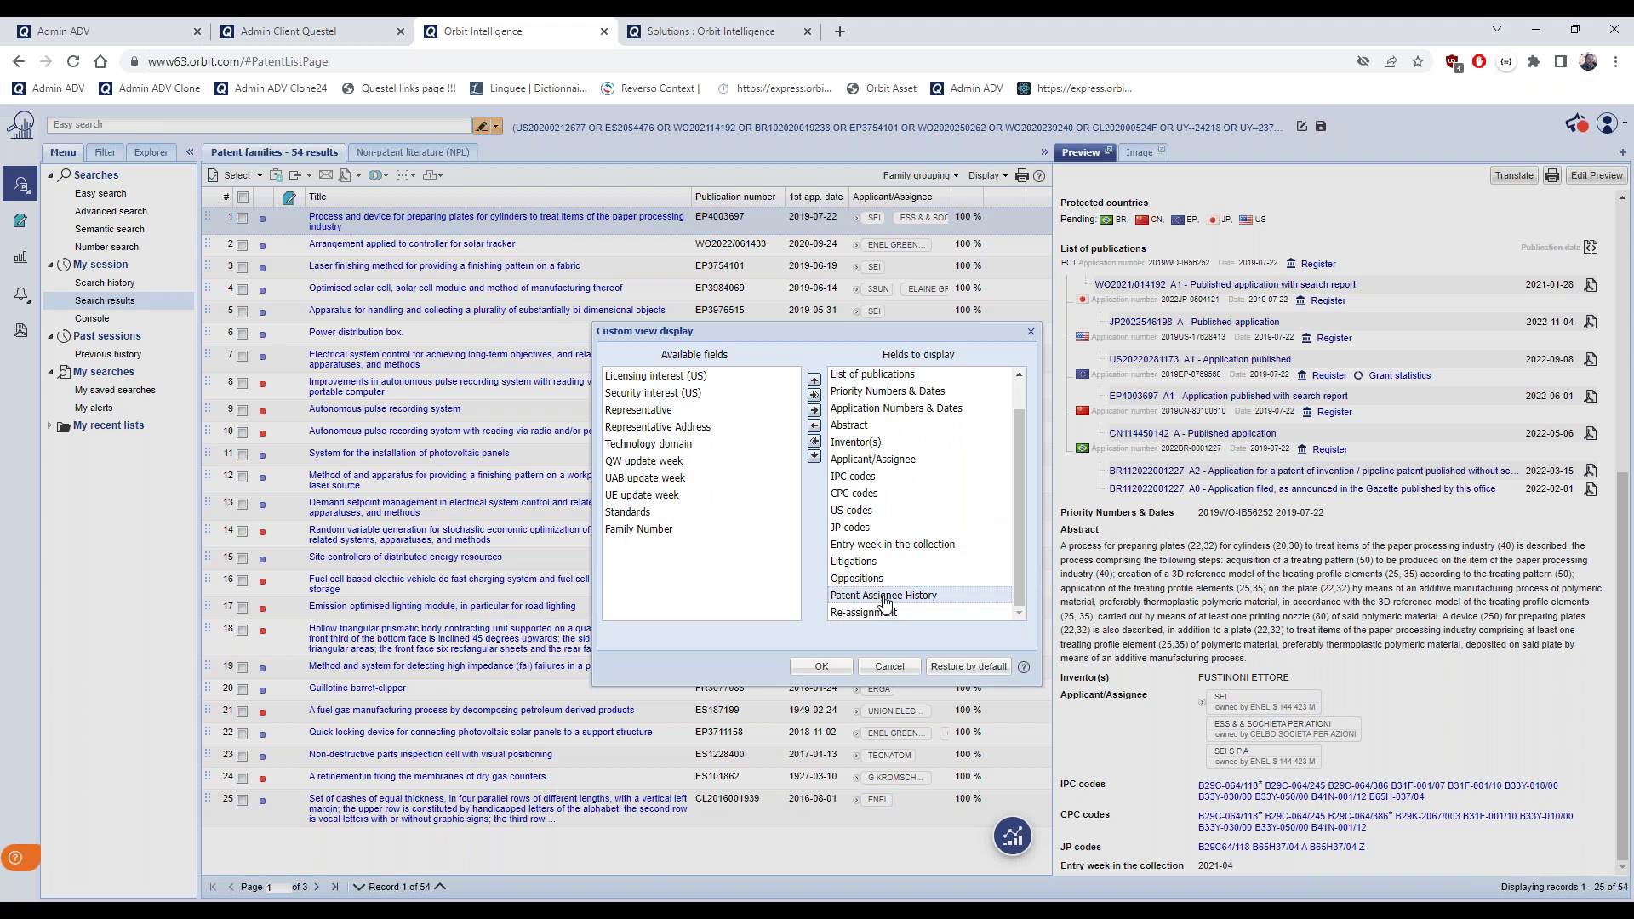
{"action": "left_click_drag", "start_coordinate": [885, 602], "coordinate": [849, 474]}
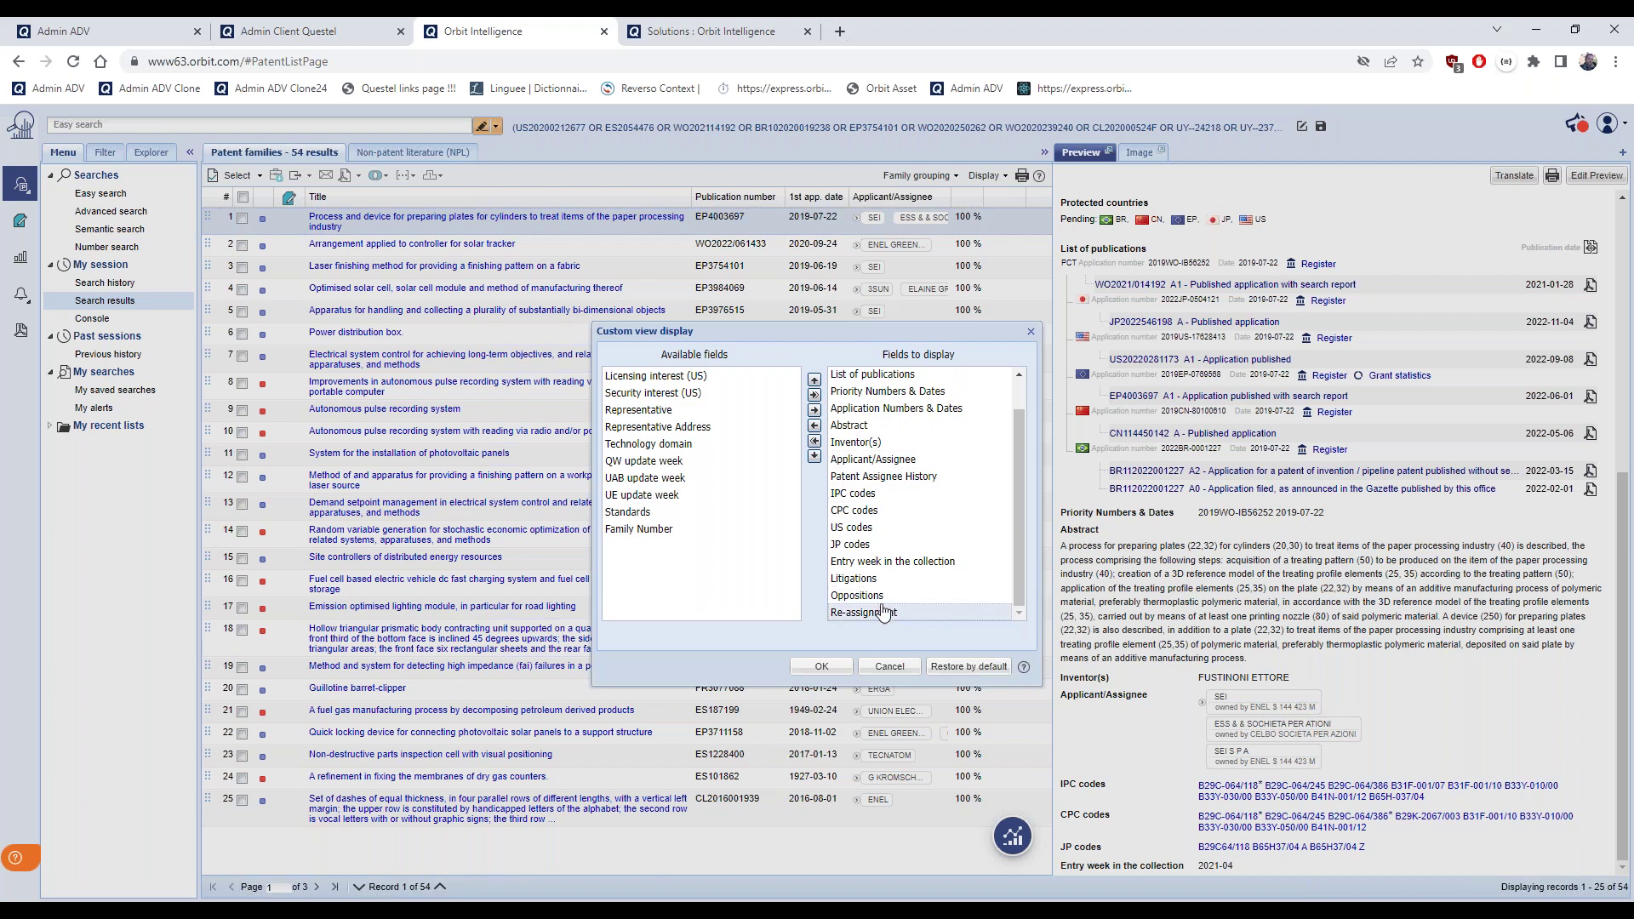
{"action": "left_click_drag", "start_coordinate": [882, 612], "coordinate": [873, 511]}
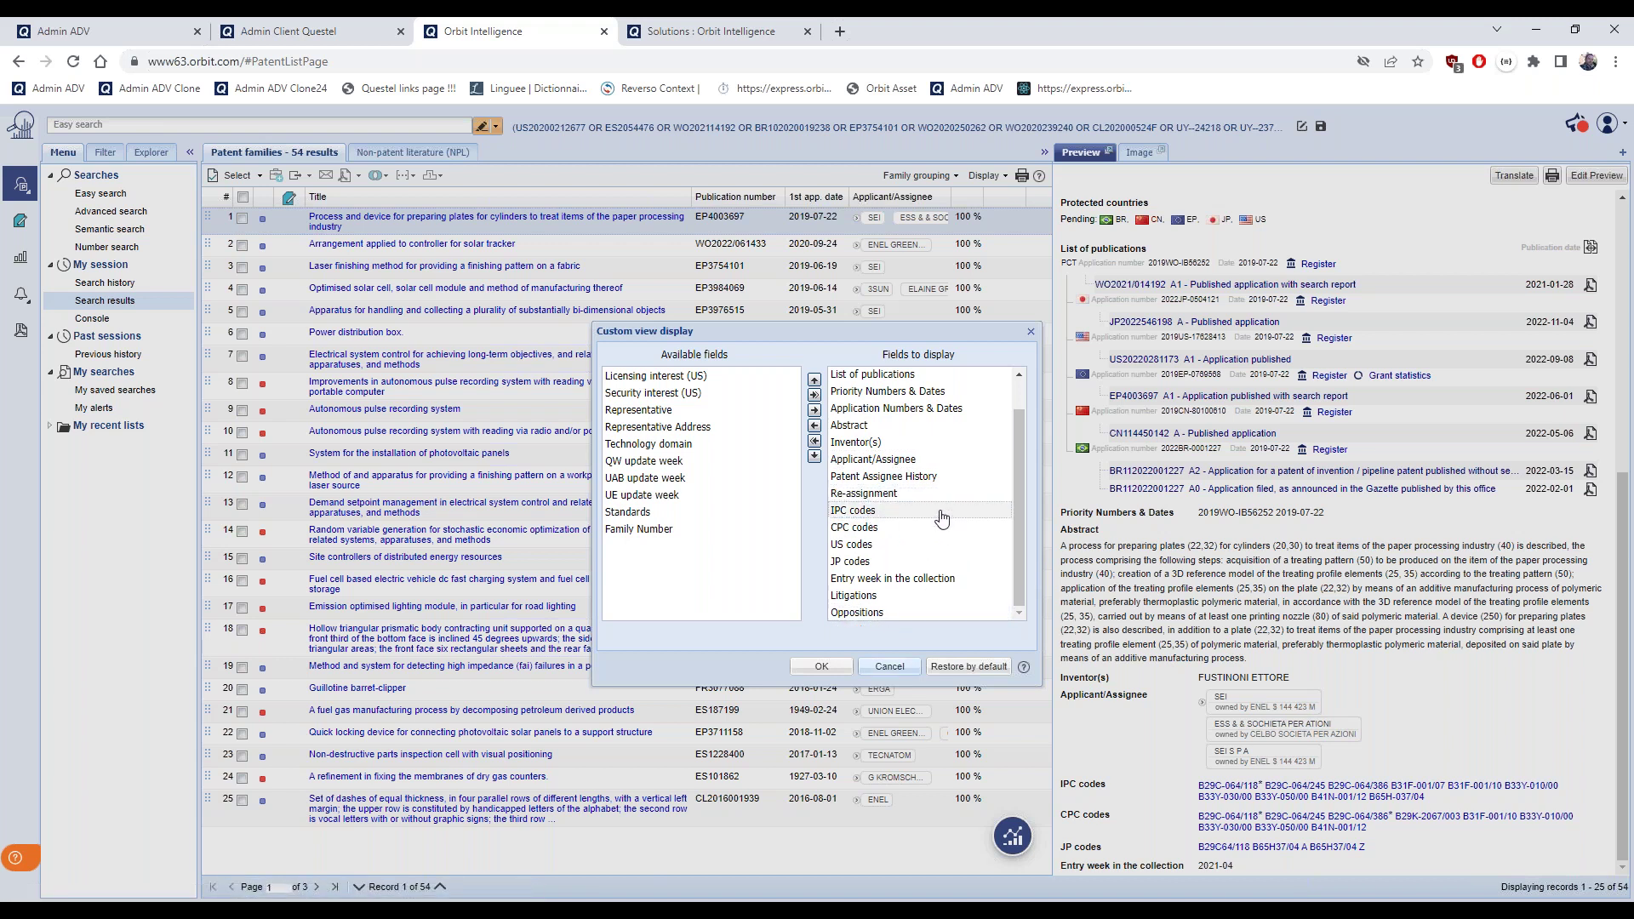
{"action": "scroll", "coordinate": [941, 518], "scroll_direction": "up", "scroll_amount": 2}
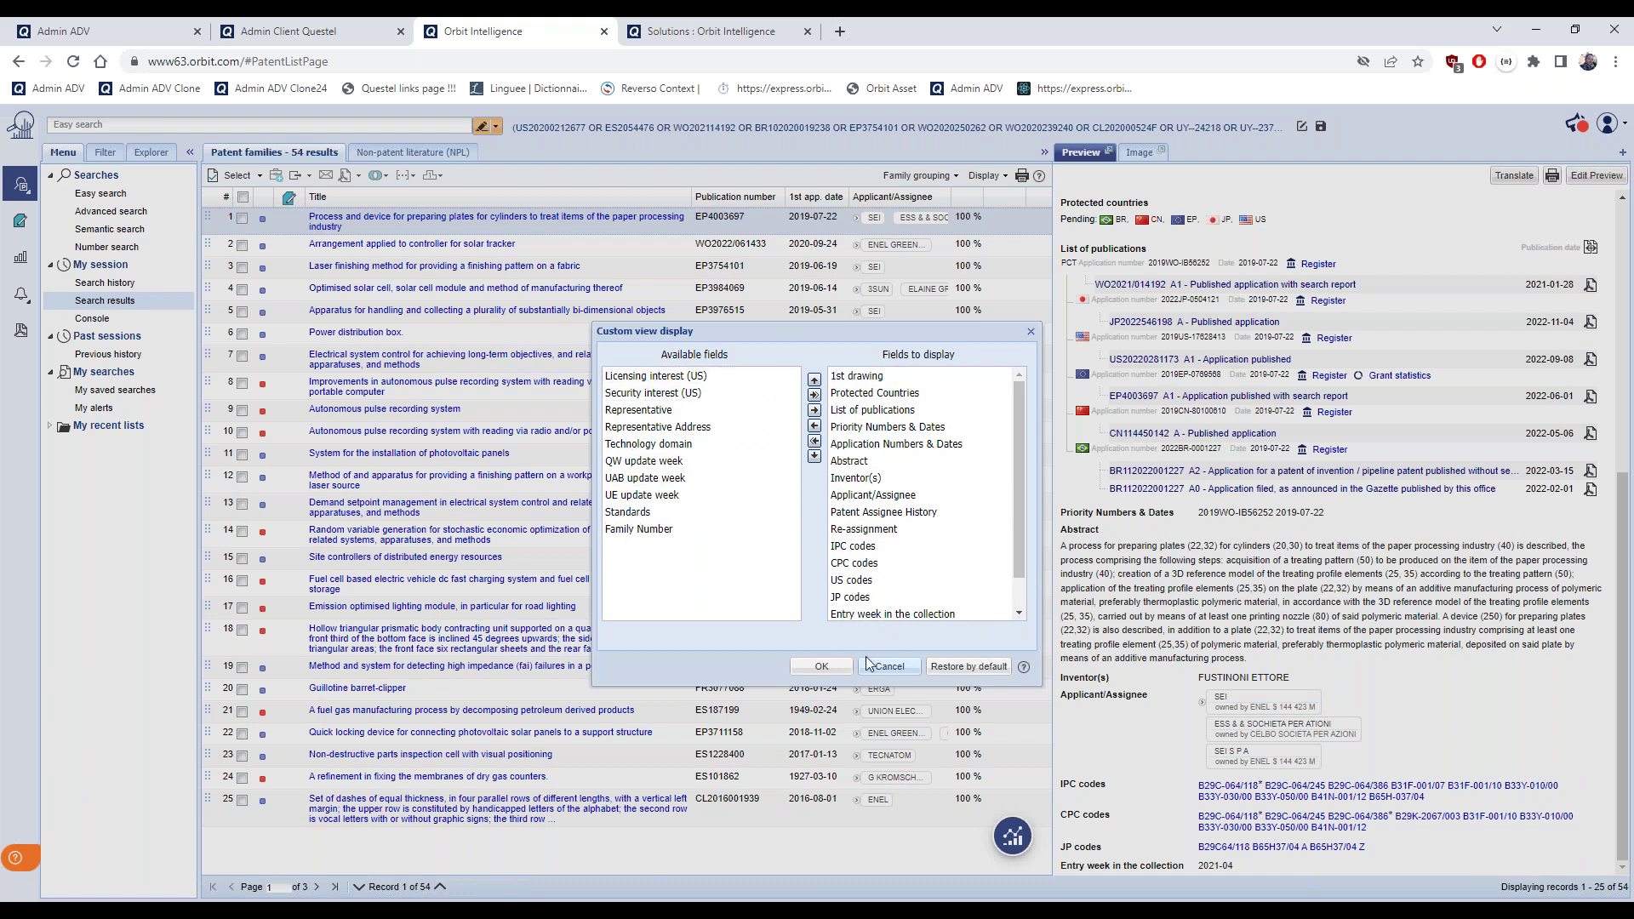
{"action": "left_click", "coordinate": [822, 679]}
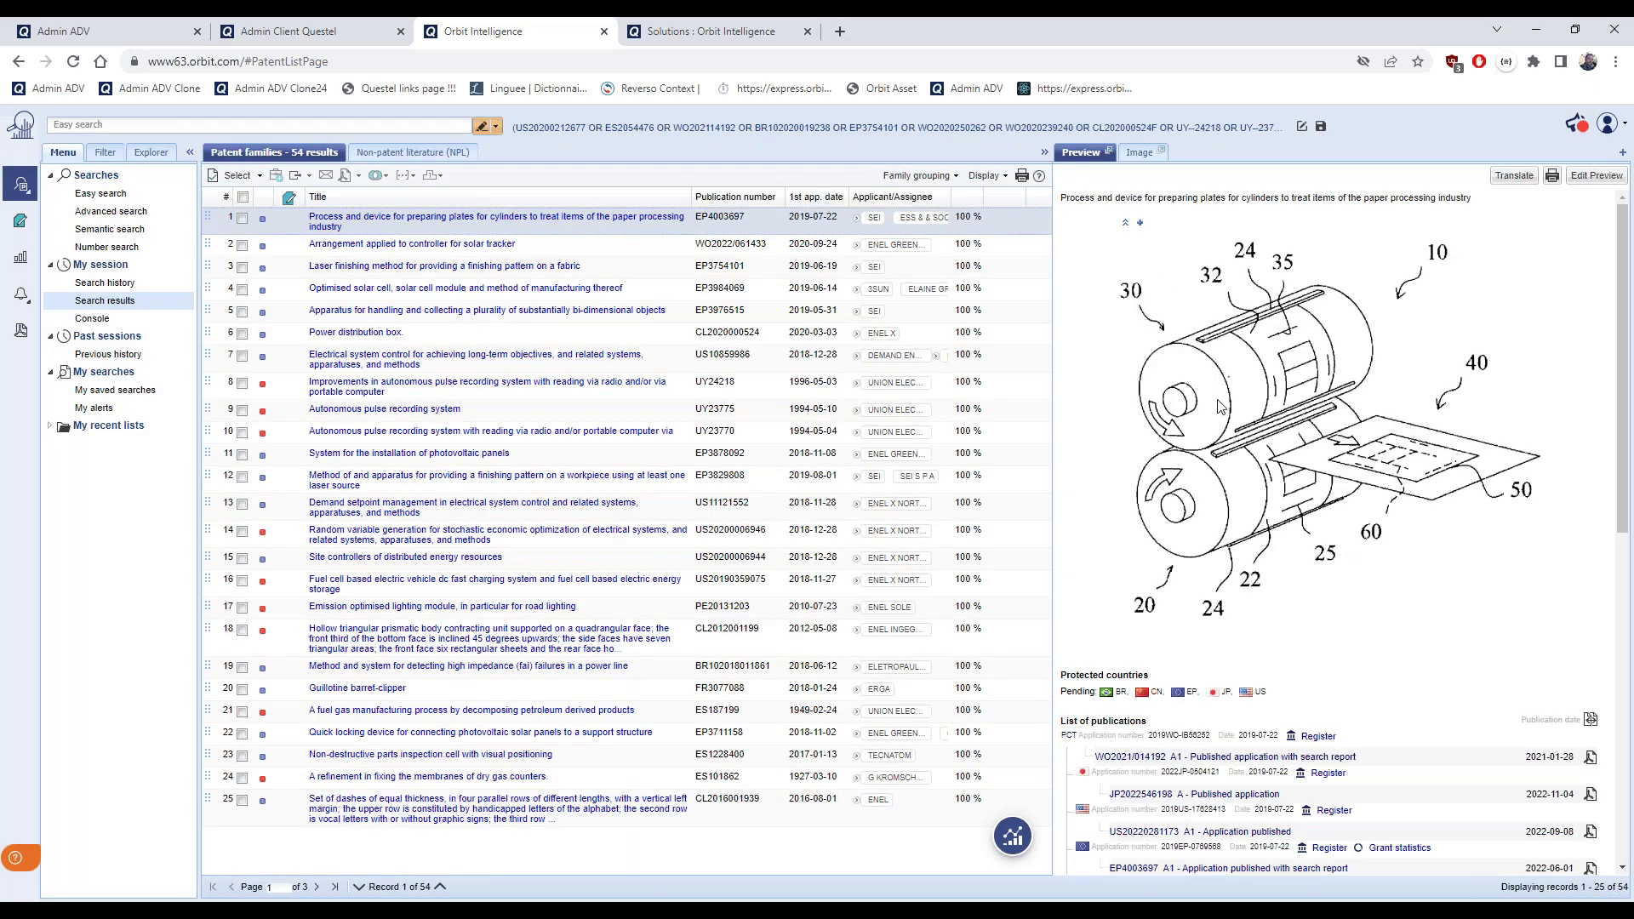
Review the customized preview of the first family, highlighting the Application Numbers & Dates and Patent Assignee History labels
{"action": "scroll", "coordinate": [1301, 497], "scroll_direction": "down", "scroll_amount": 4}
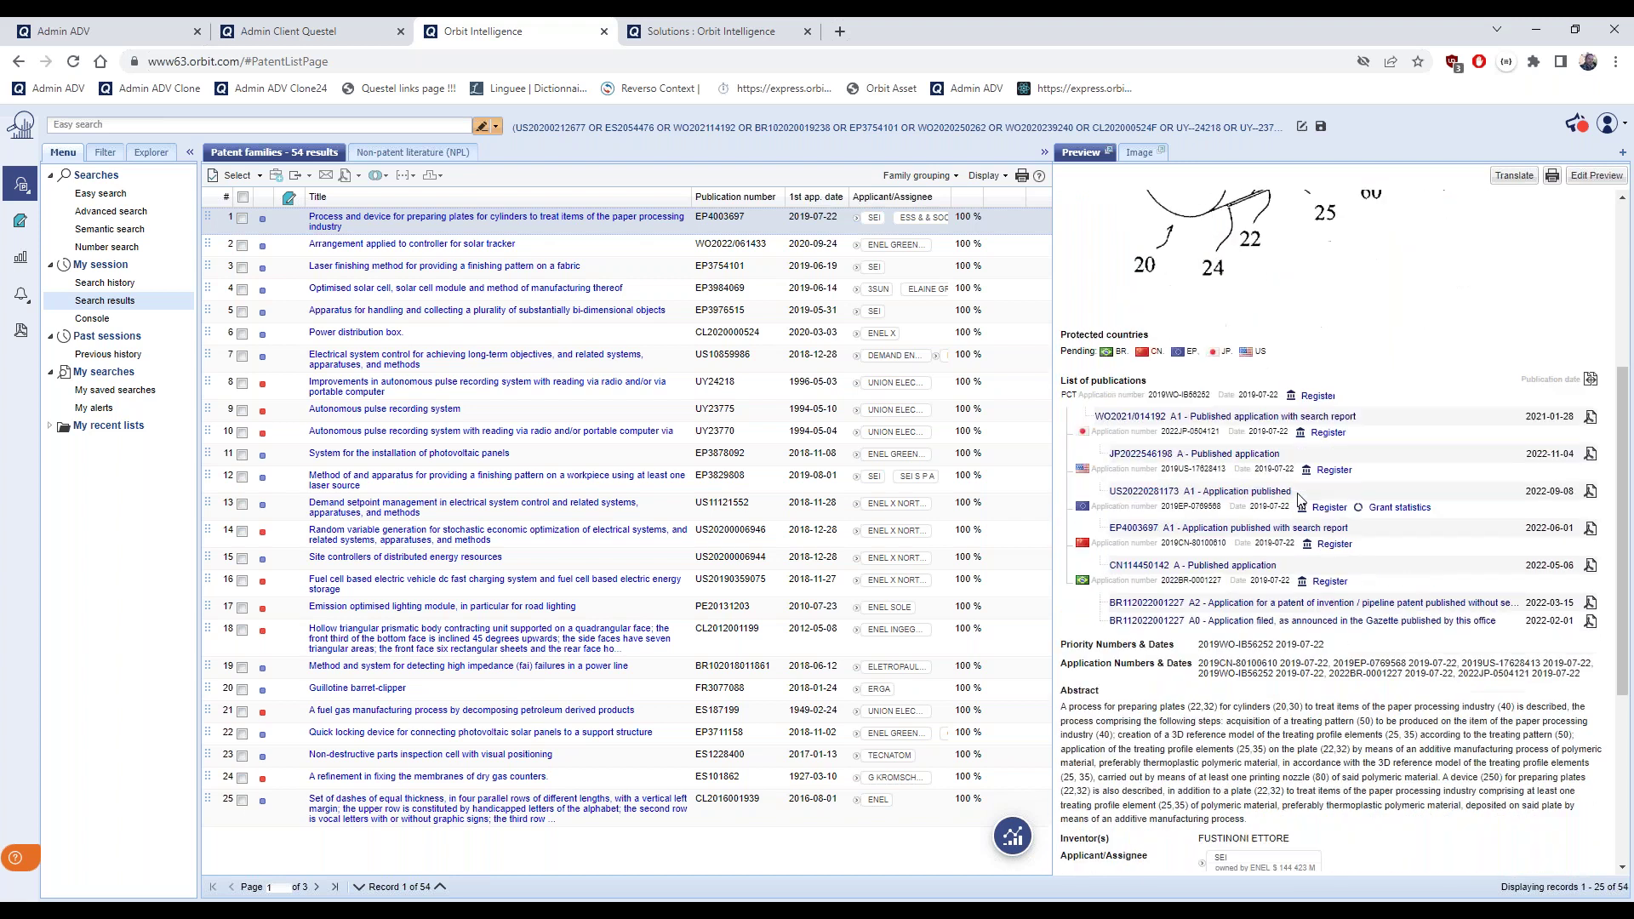
{"action": "scroll", "coordinate": [1328, 553], "scroll_direction": "down", "scroll_amount": 1}
{"action": "left_click_drag", "start_coordinate": [1060, 579], "coordinate": [1190, 593]}
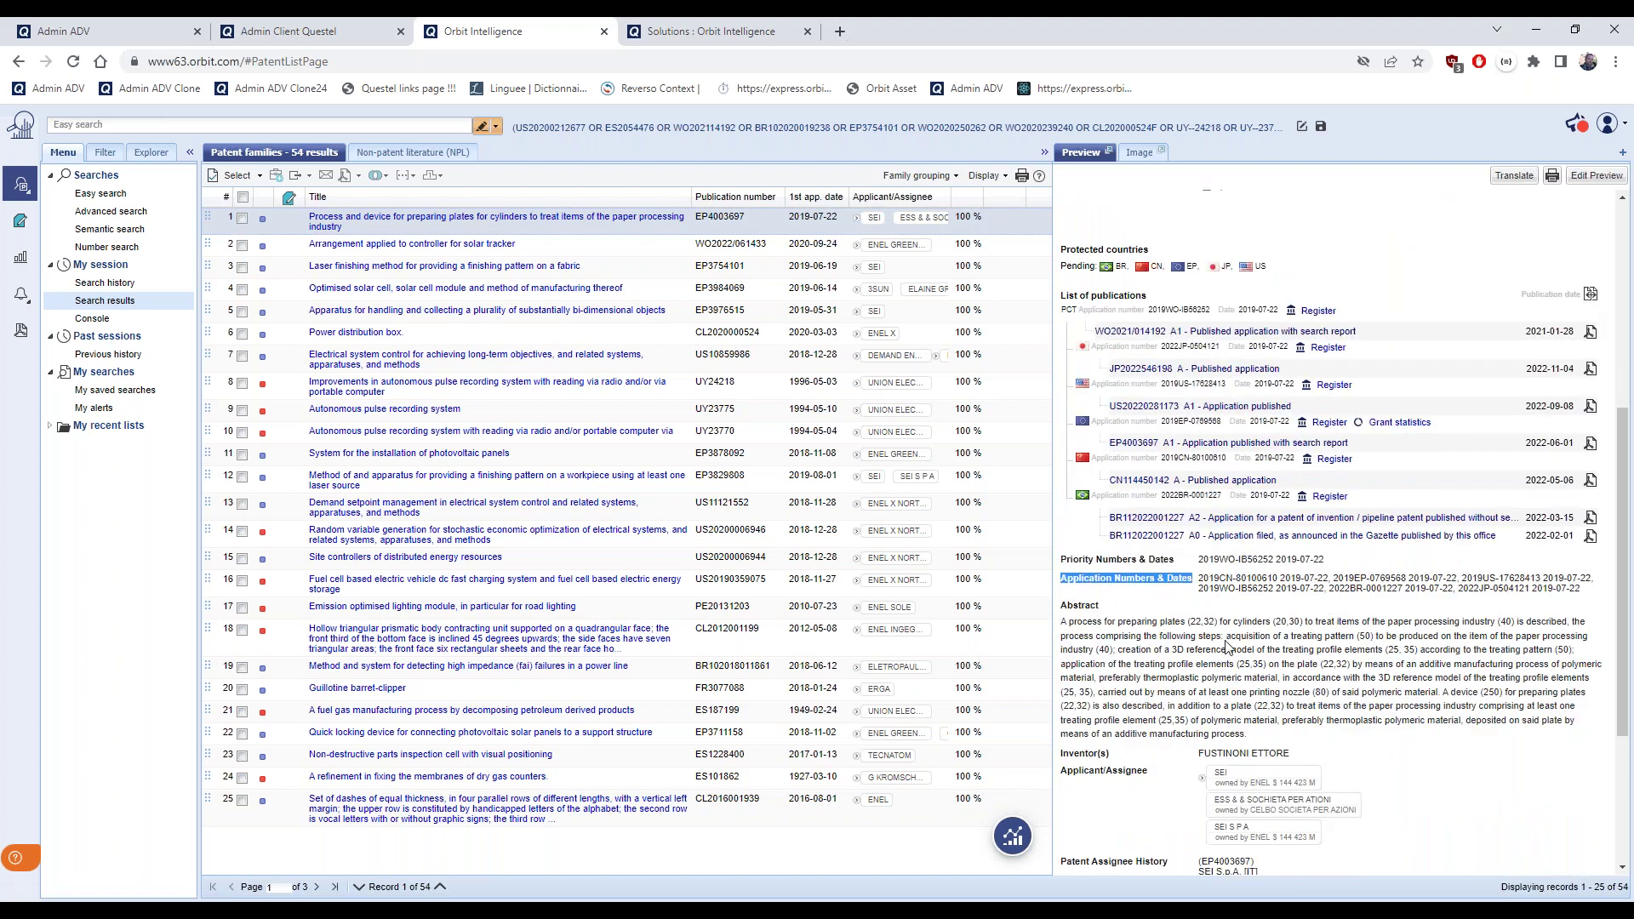
{"action": "scroll", "coordinate": [1225, 647], "scroll_direction": "down", "scroll_amount": 1}
{"action": "scroll", "coordinate": [1226, 647], "scroll_direction": "down", "scroll_amount": 1}
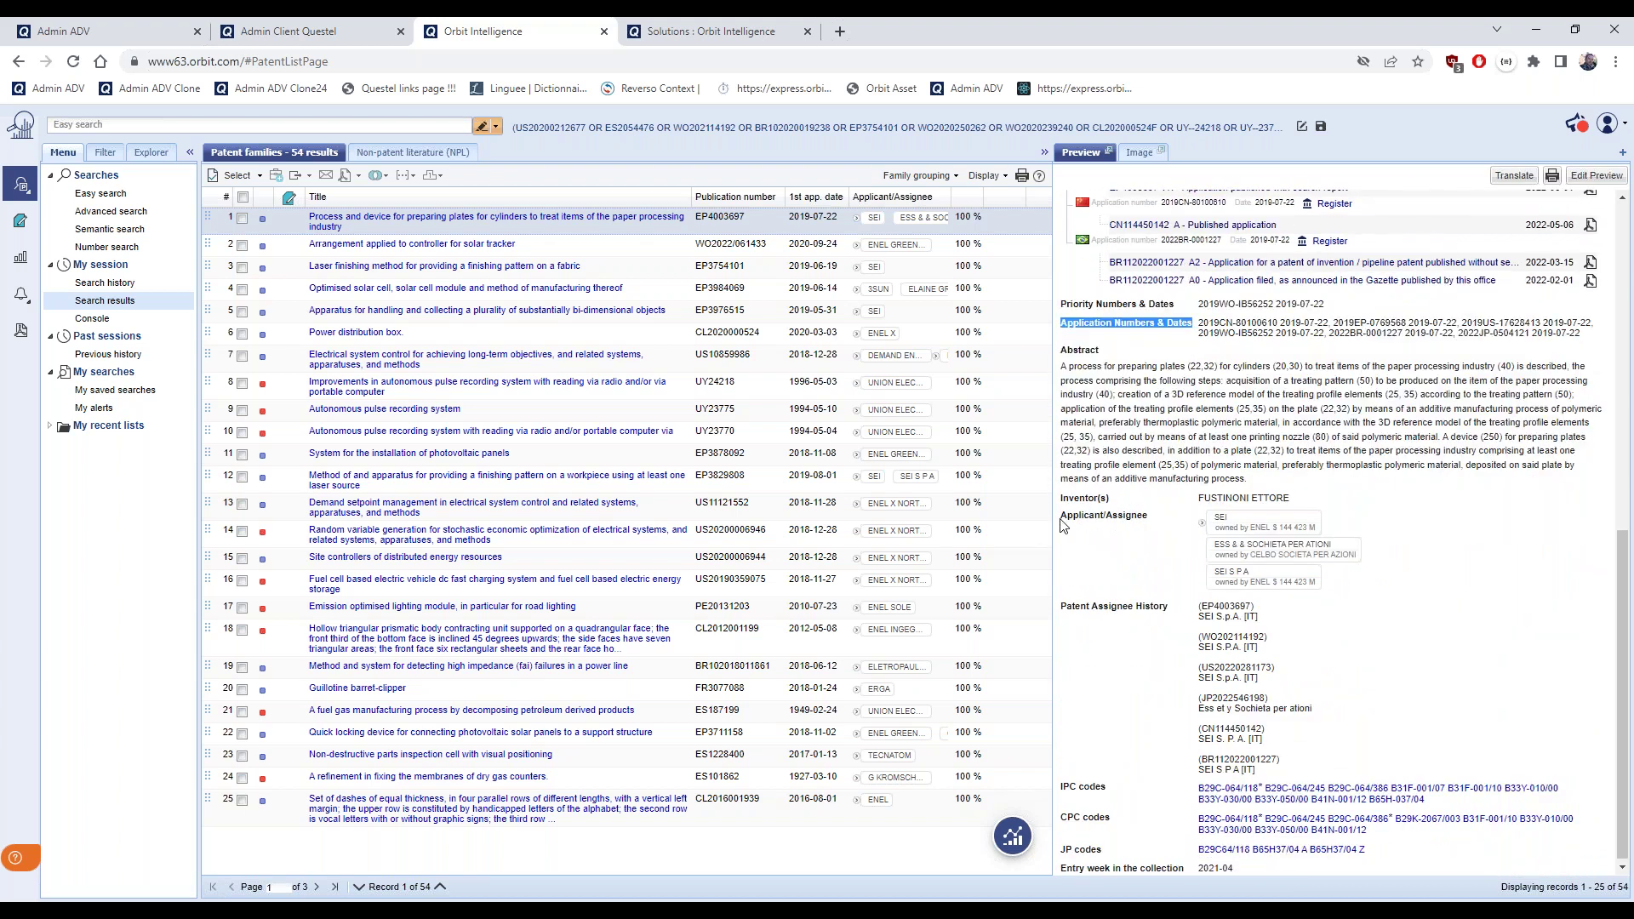
{"action": "left_click_drag", "start_coordinate": [1062, 606], "coordinate": [1173, 640]}
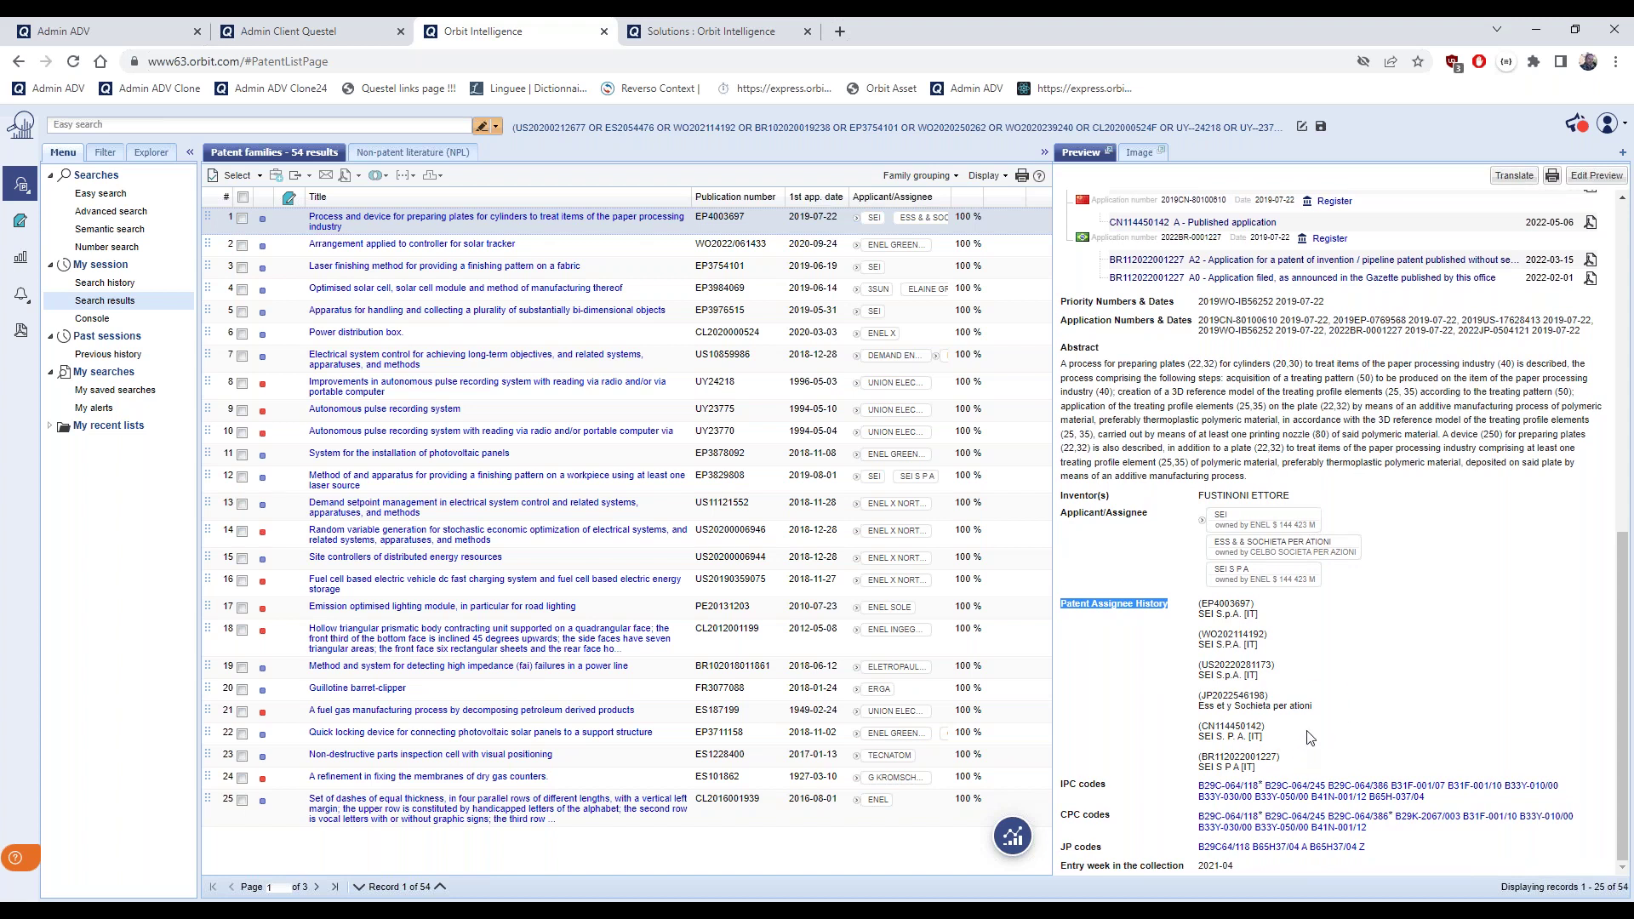
{"action": "scroll", "coordinate": [1309, 737], "scroll_direction": "up", "scroll_amount": 5}
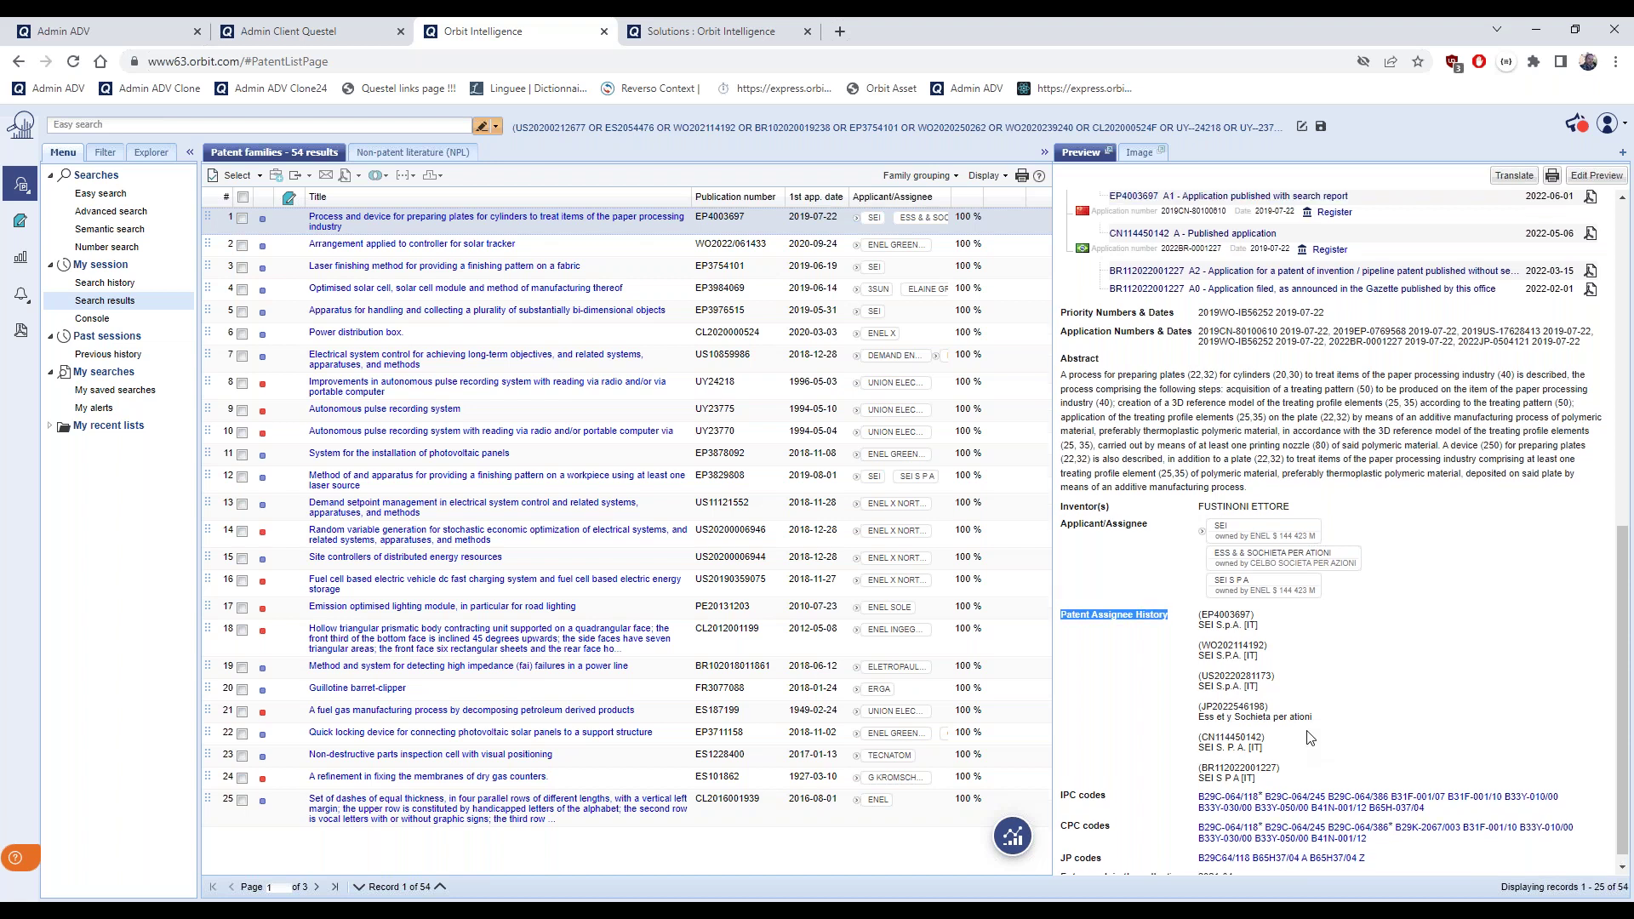
{"action": "scroll", "coordinate": [1310, 737], "scroll_direction": "up", "scroll_amount": 3}
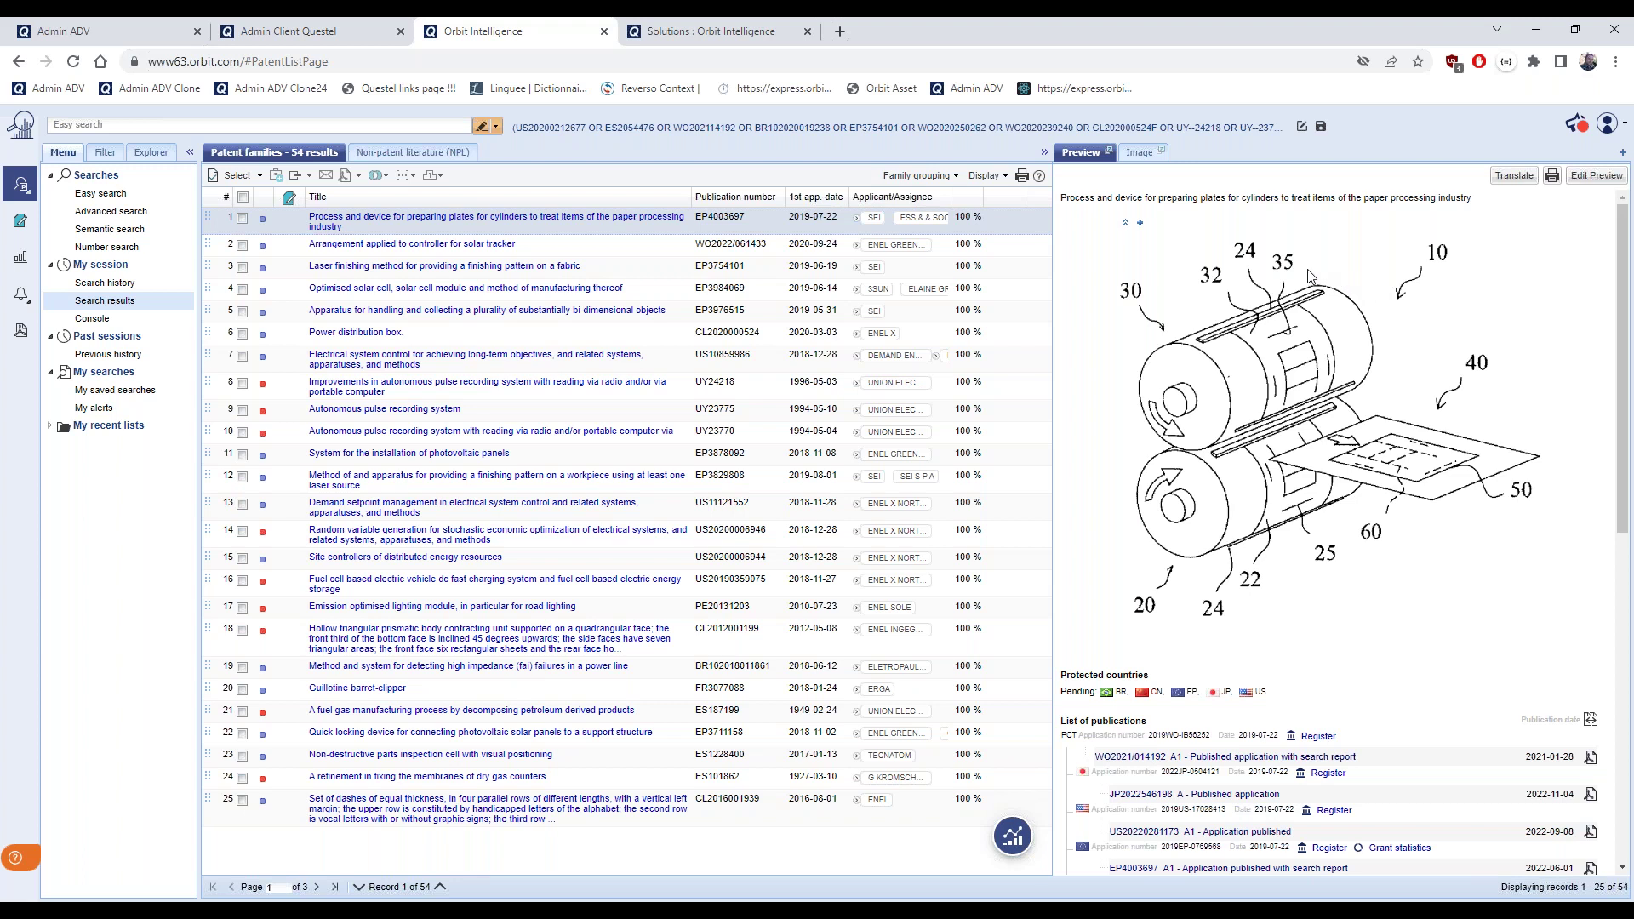
Hide the preview pane and switch the results list to the Abstract display
{"action": "left_click", "coordinate": [1045, 152]}
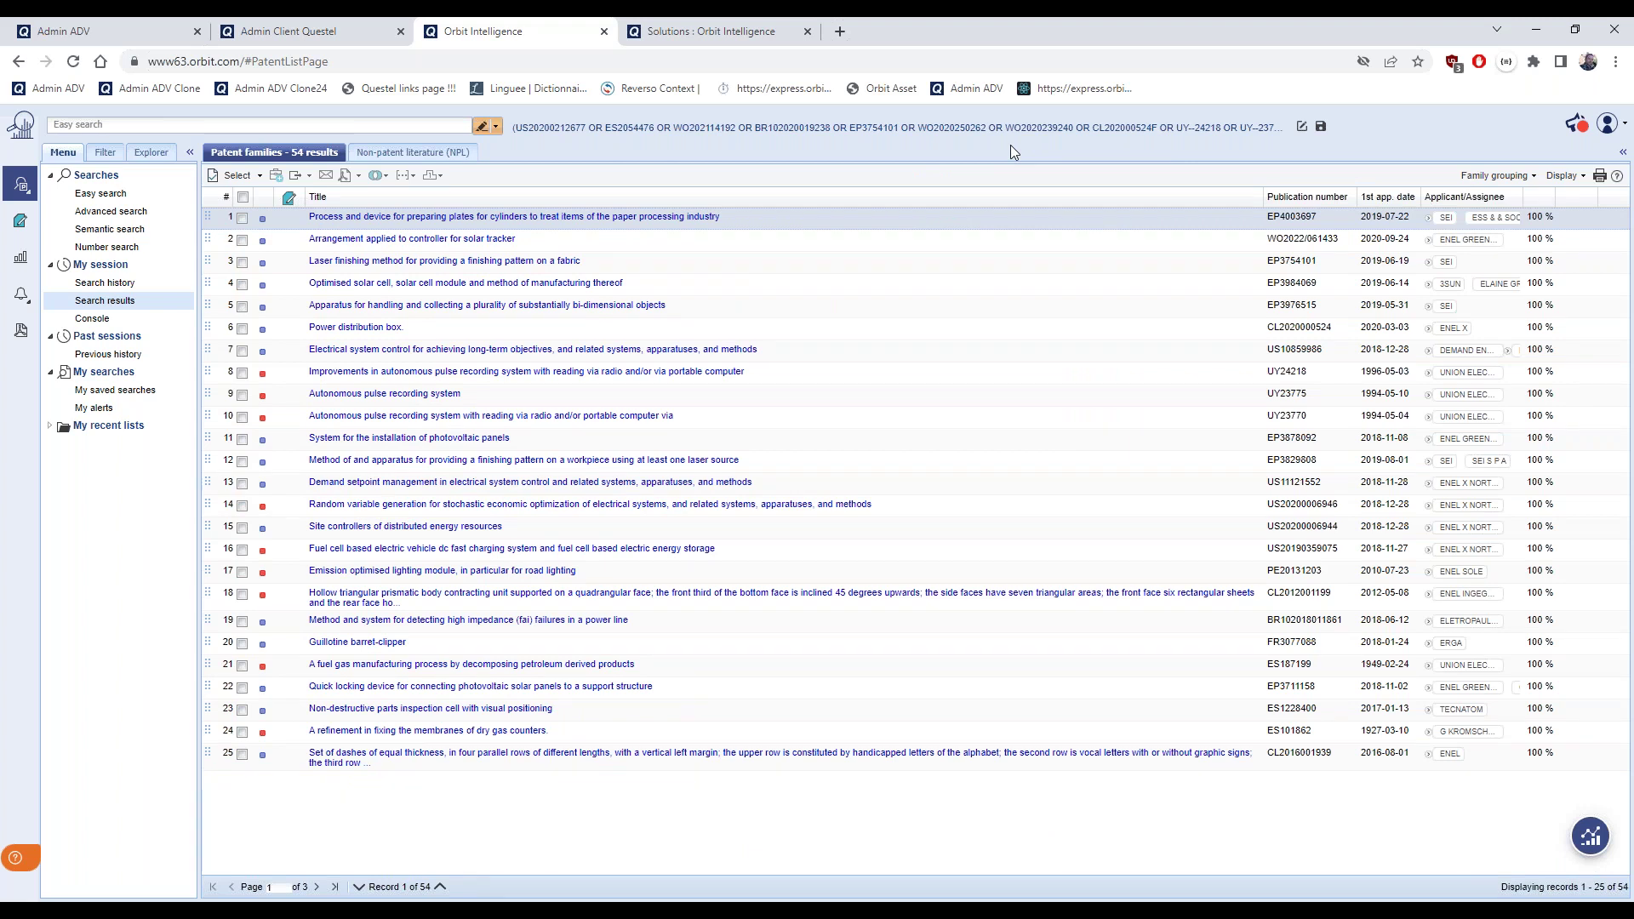
{"action": "left_click", "coordinate": [1584, 182]}
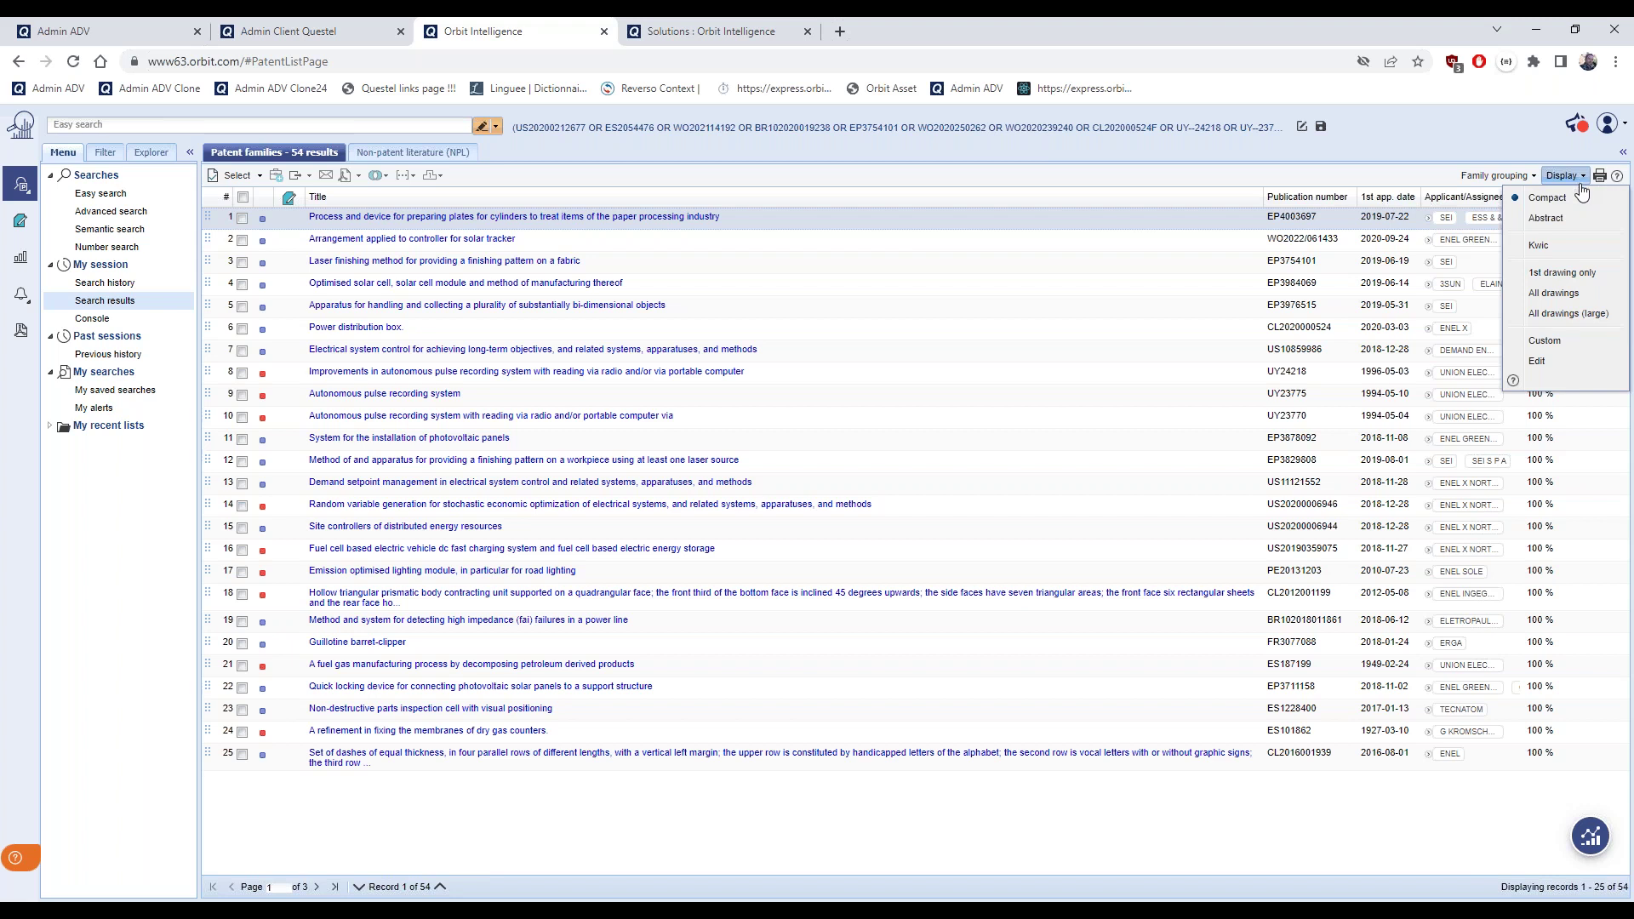
{"action": "left_click", "coordinate": [1546, 219]}
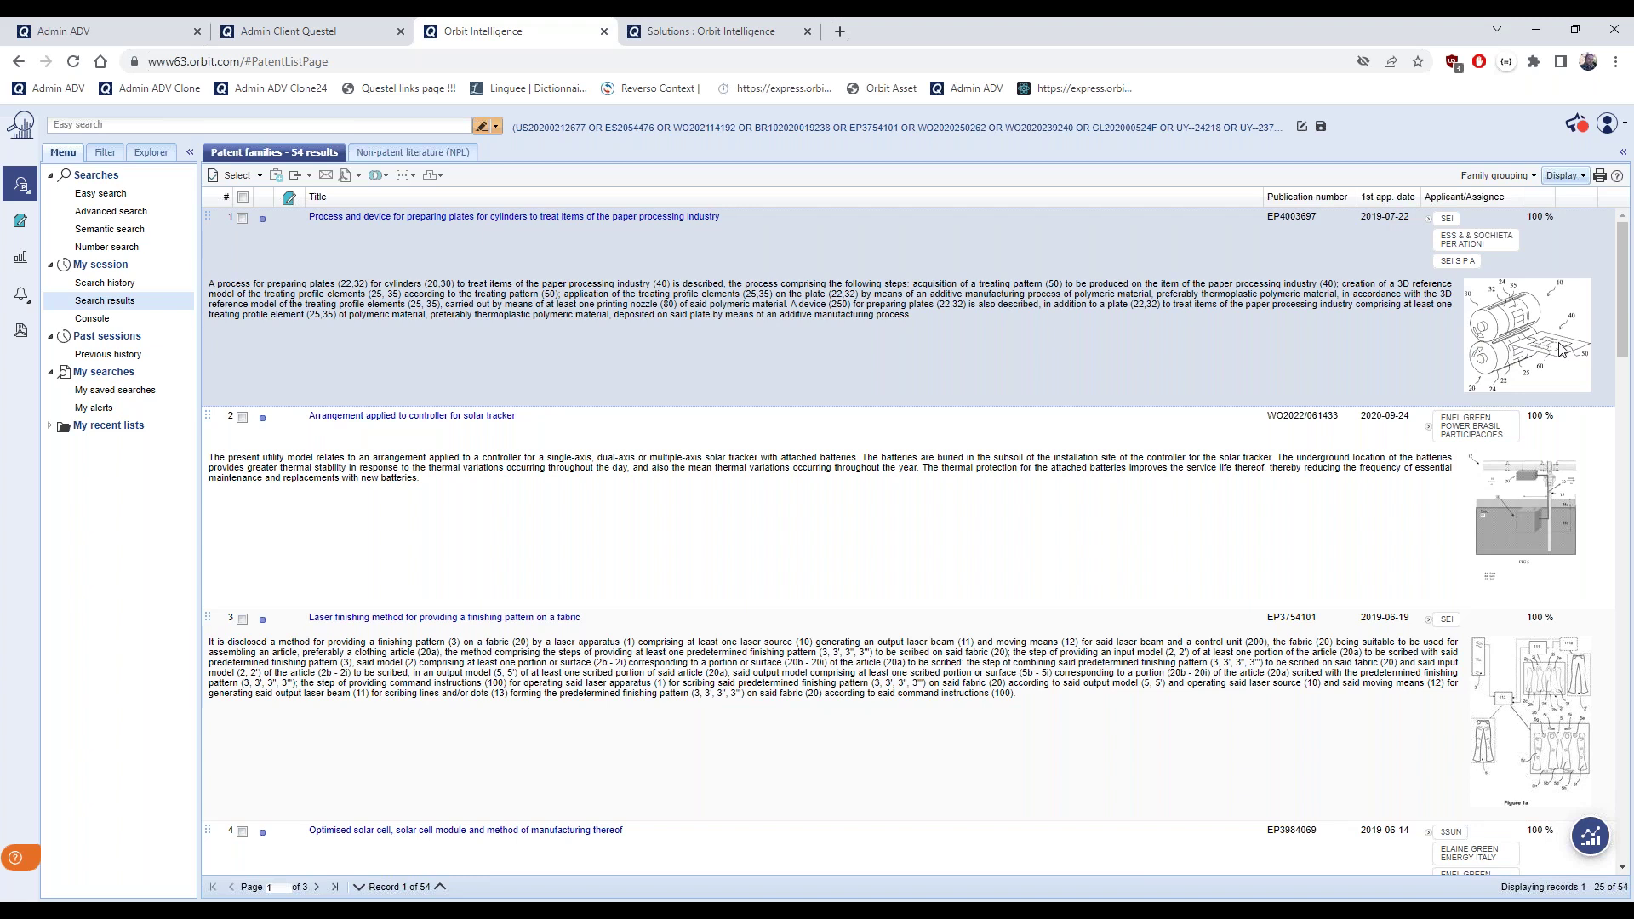
Display the results as 1st drawing only, look through the drawings, and switch the display to All drawings
{"action": "left_click", "coordinate": [1582, 179]}
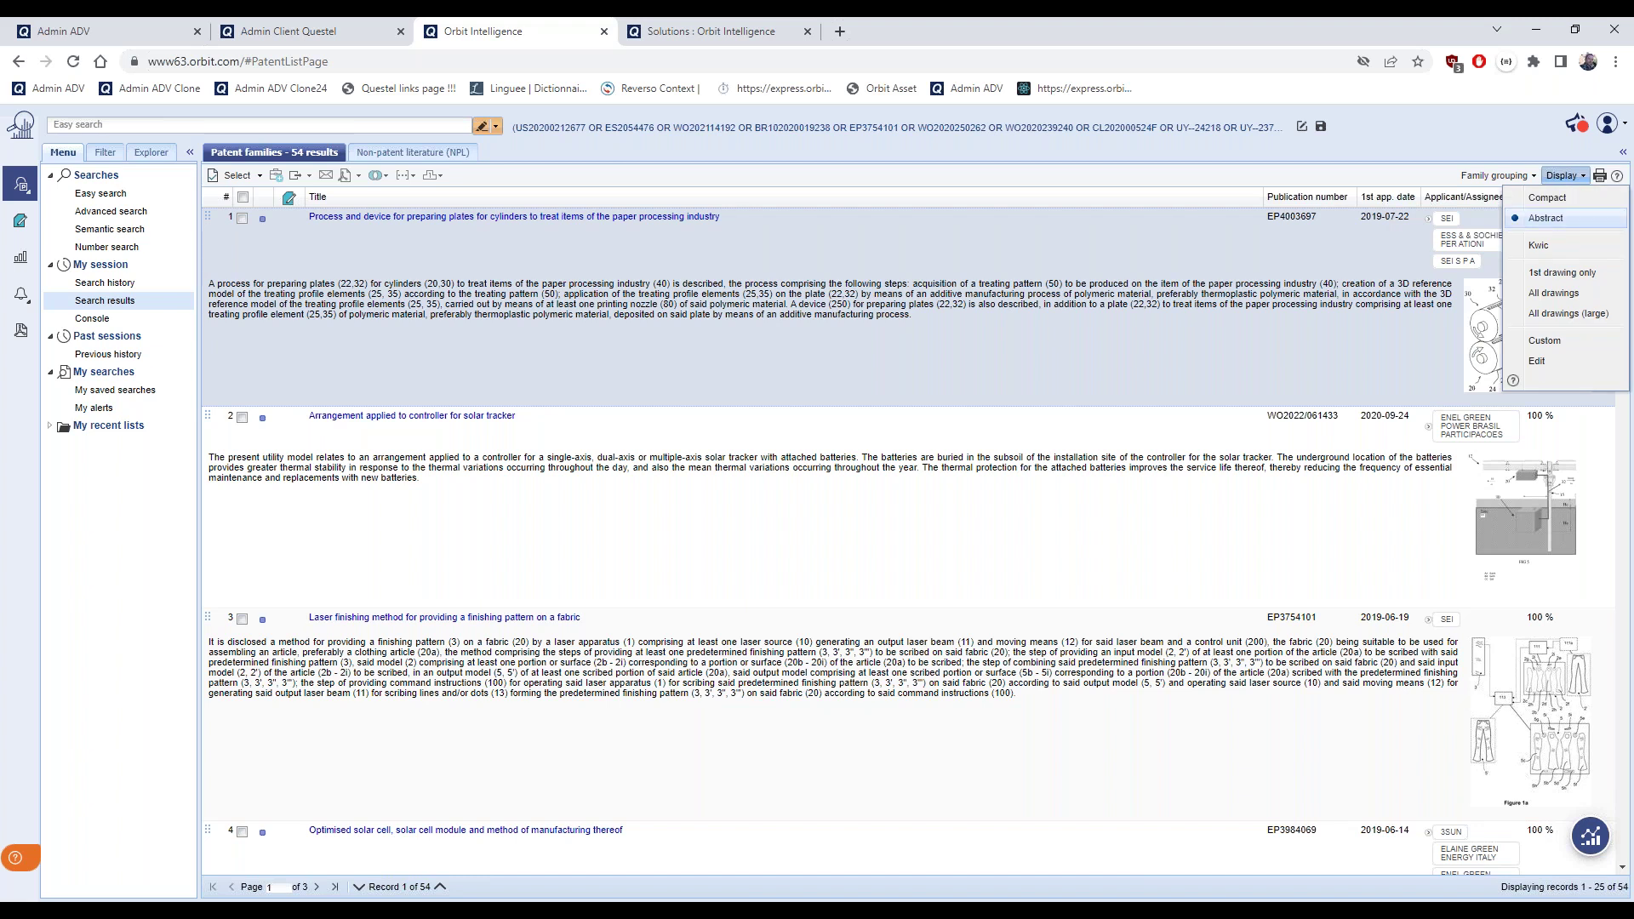
{"action": "left_click", "coordinate": [1577, 291]}
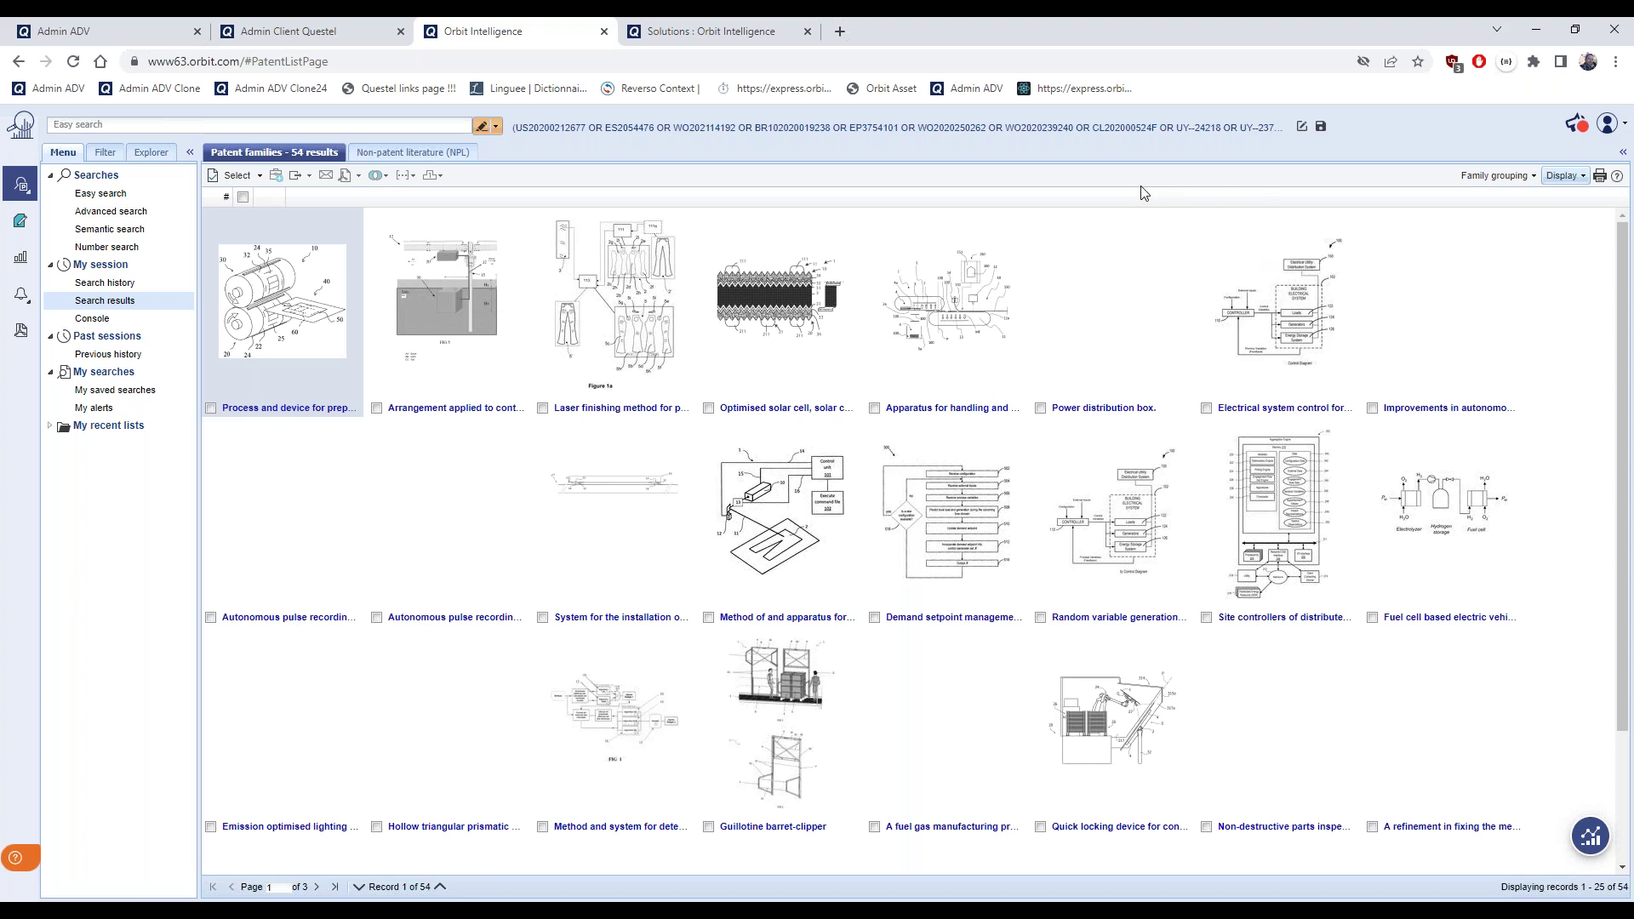
{"action": "scroll", "coordinate": [1137, 213], "scroll_direction": "down", "scroll_amount": 2}
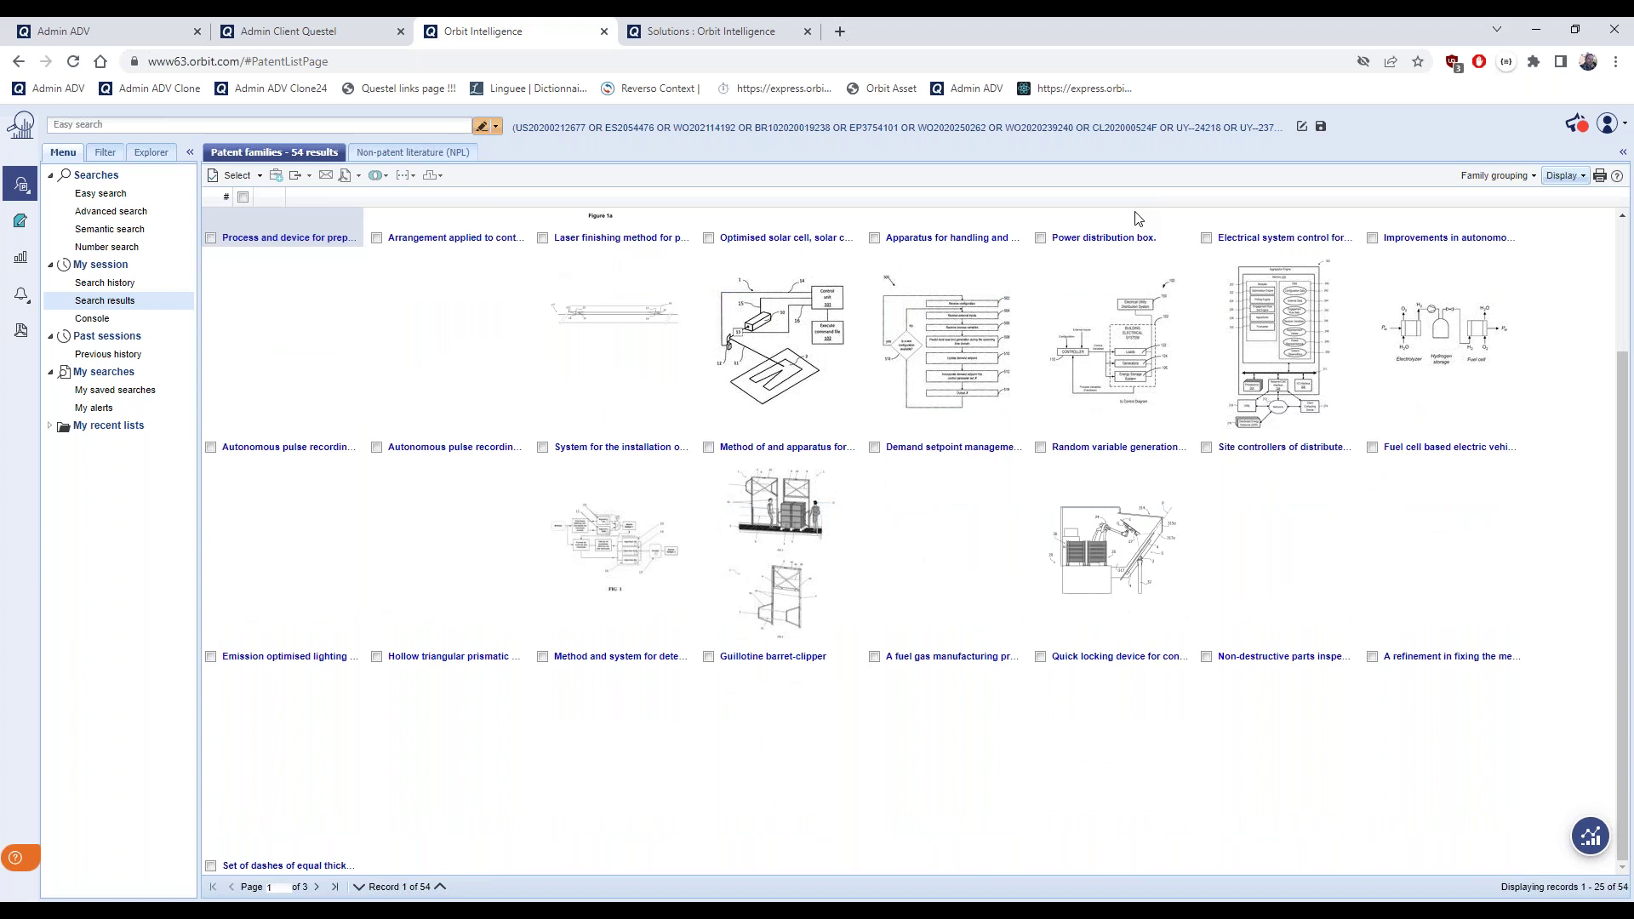
{"action": "scroll", "coordinate": [1136, 217], "scroll_direction": "up", "scroll_amount": 2}
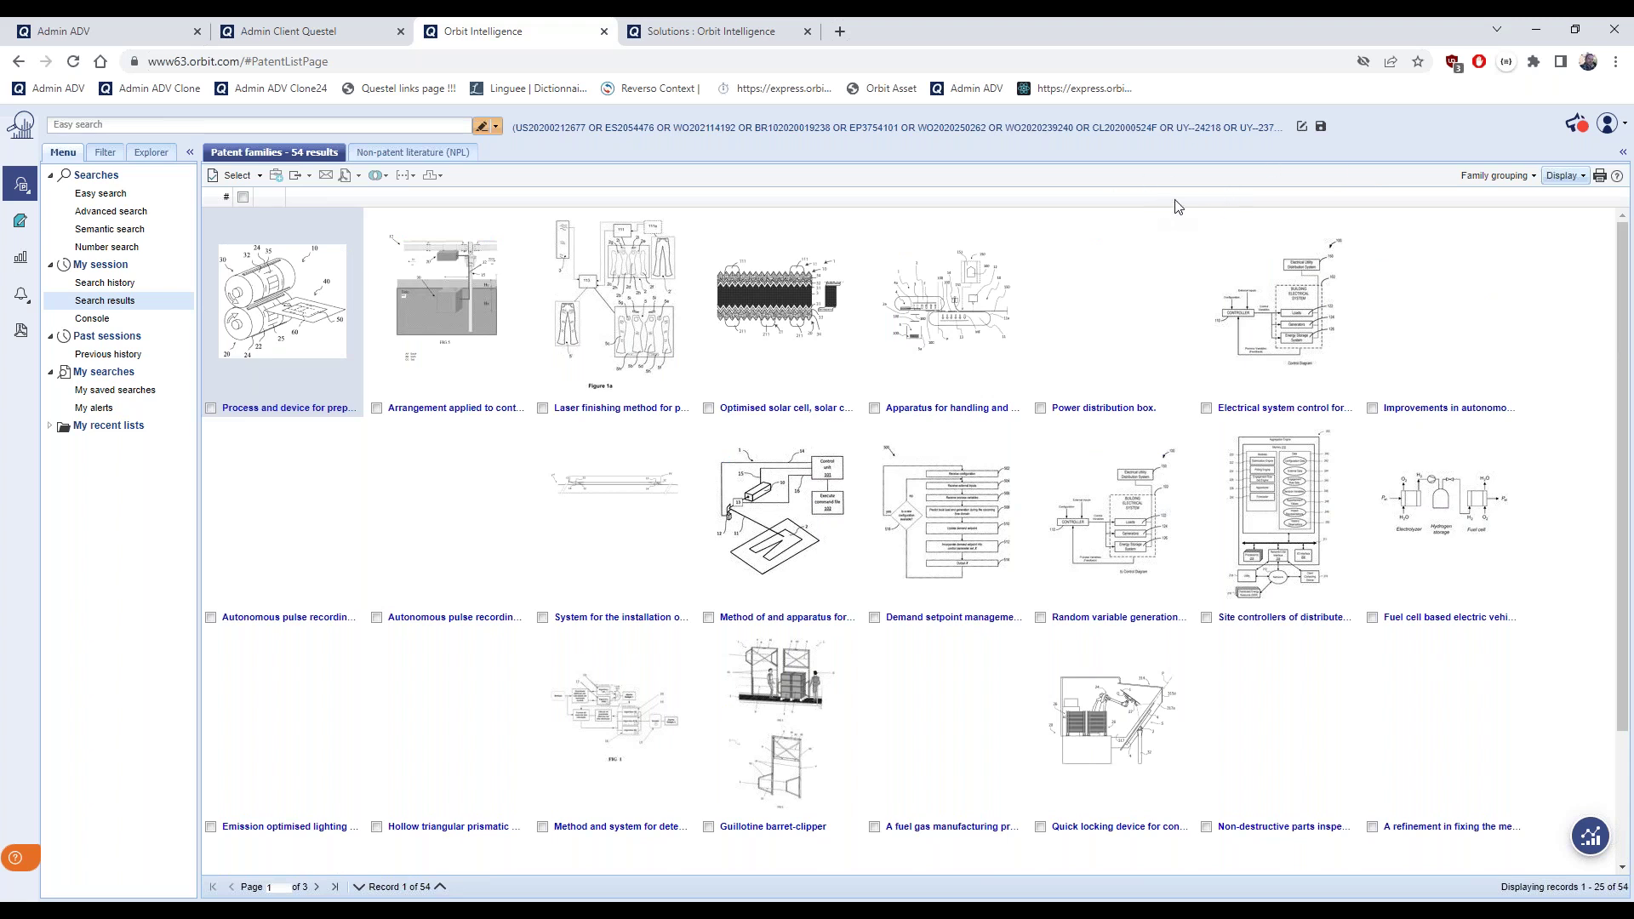
{"action": "left_click", "coordinate": [1584, 177]}
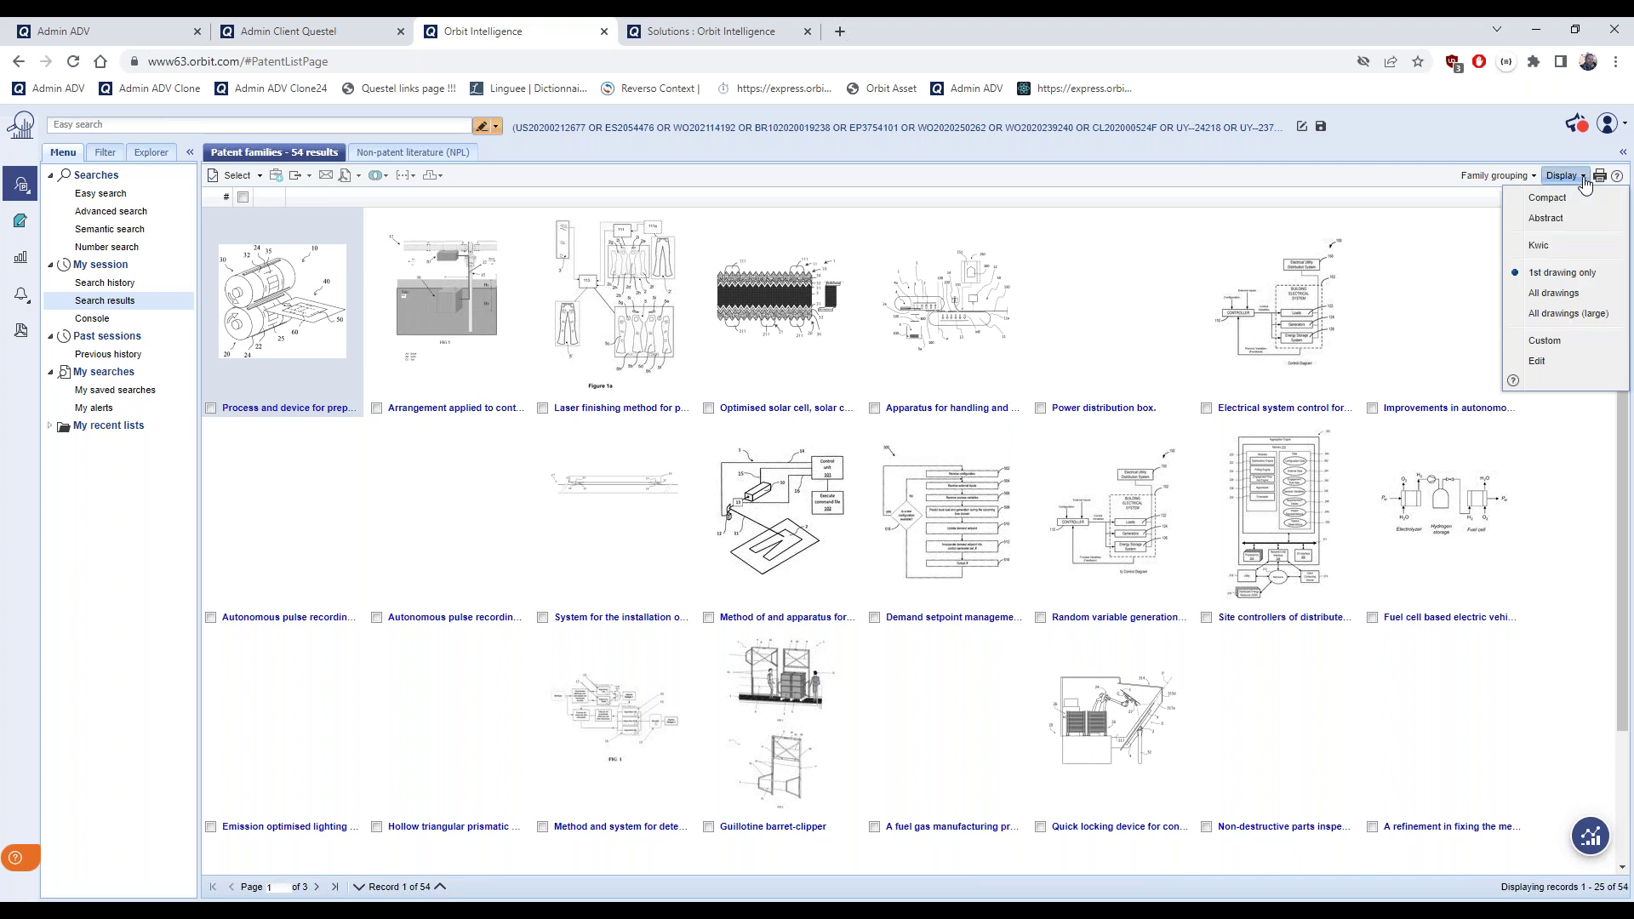
{"action": "left_click", "coordinate": [1541, 295]}
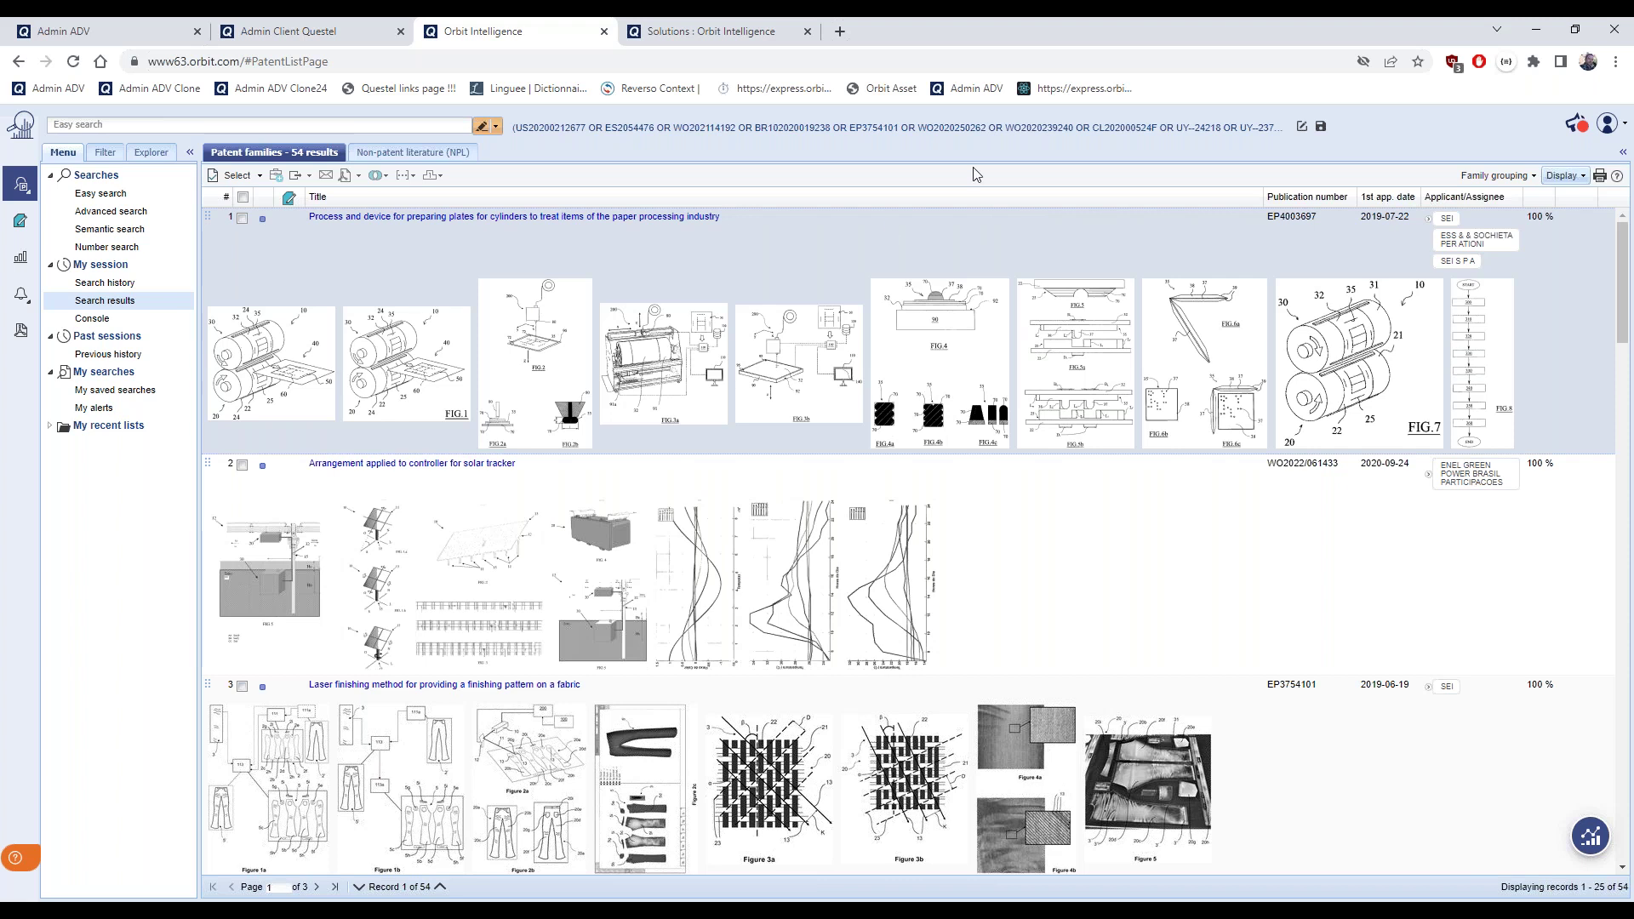
Edit the custom results view so Earliest priority date comes directly before Earliest application date, and apply it
{"action": "left_click", "coordinate": [1583, 179]}
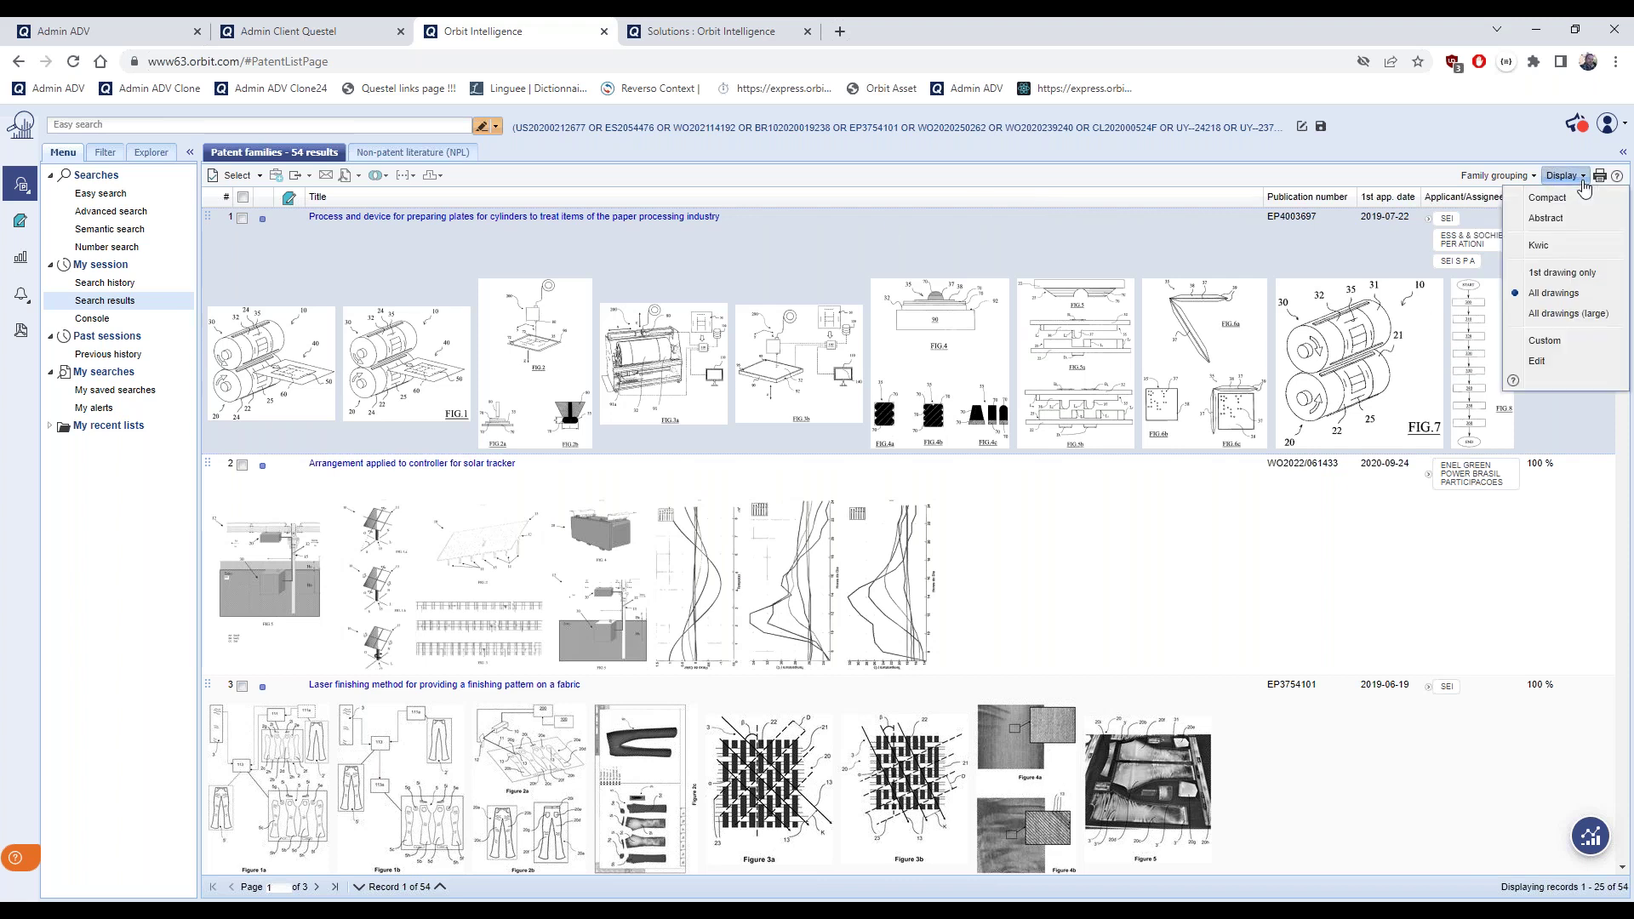
{"action": "left_click", "coordinate": [1539, 363]}
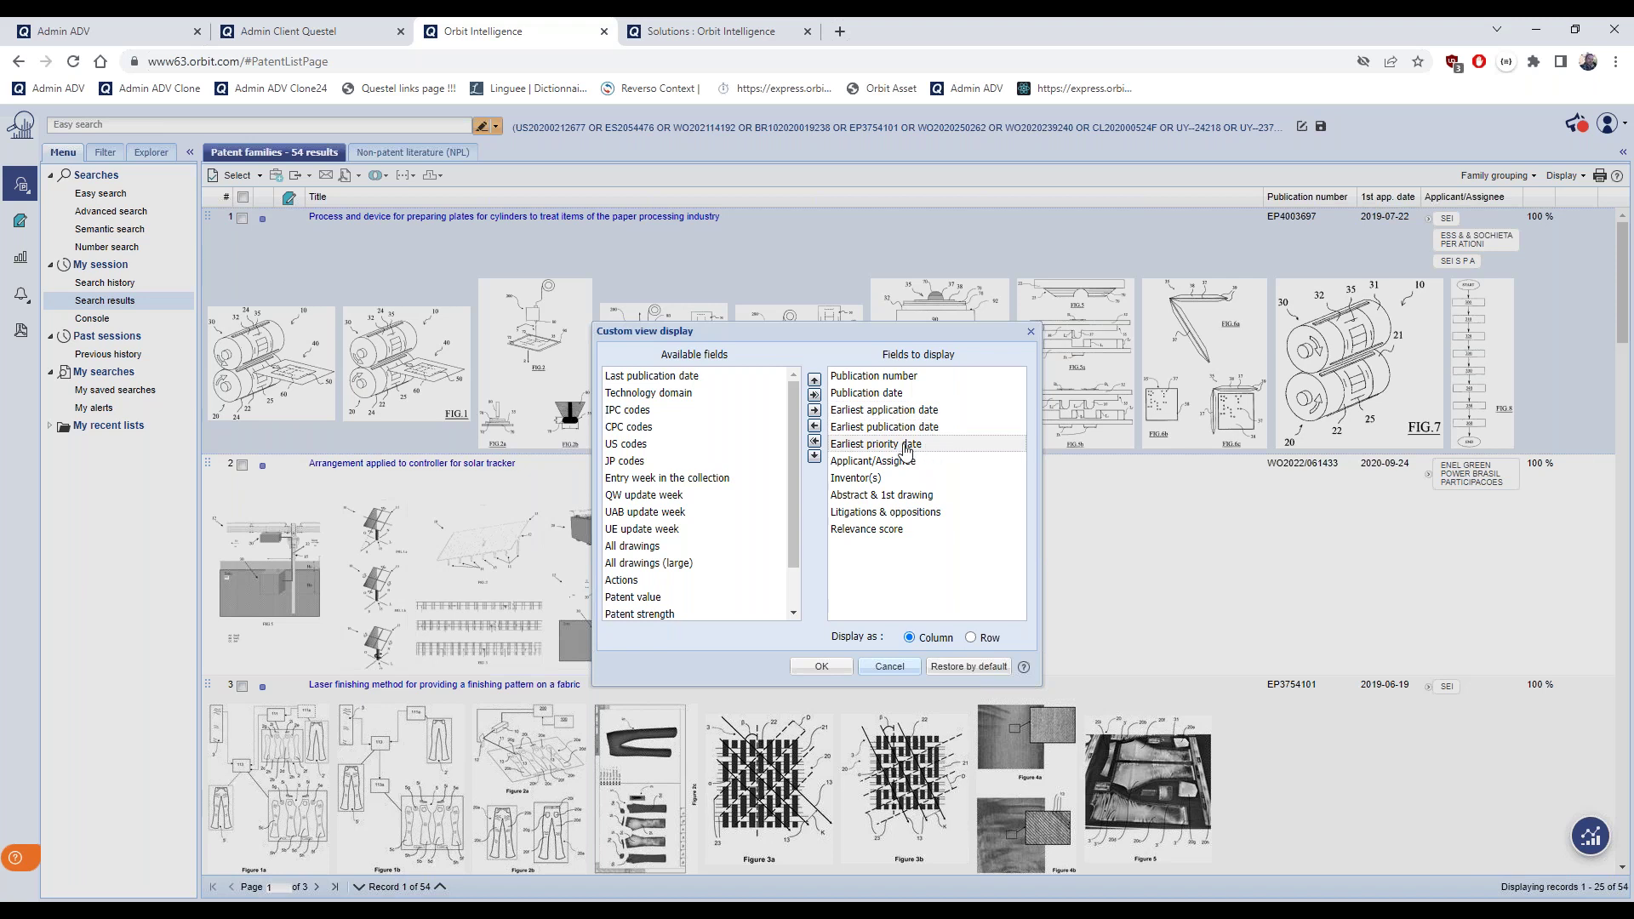
{"action": "left_click_drag", "start_coordinate": [909, 447], "coordinate": [905, 407]}
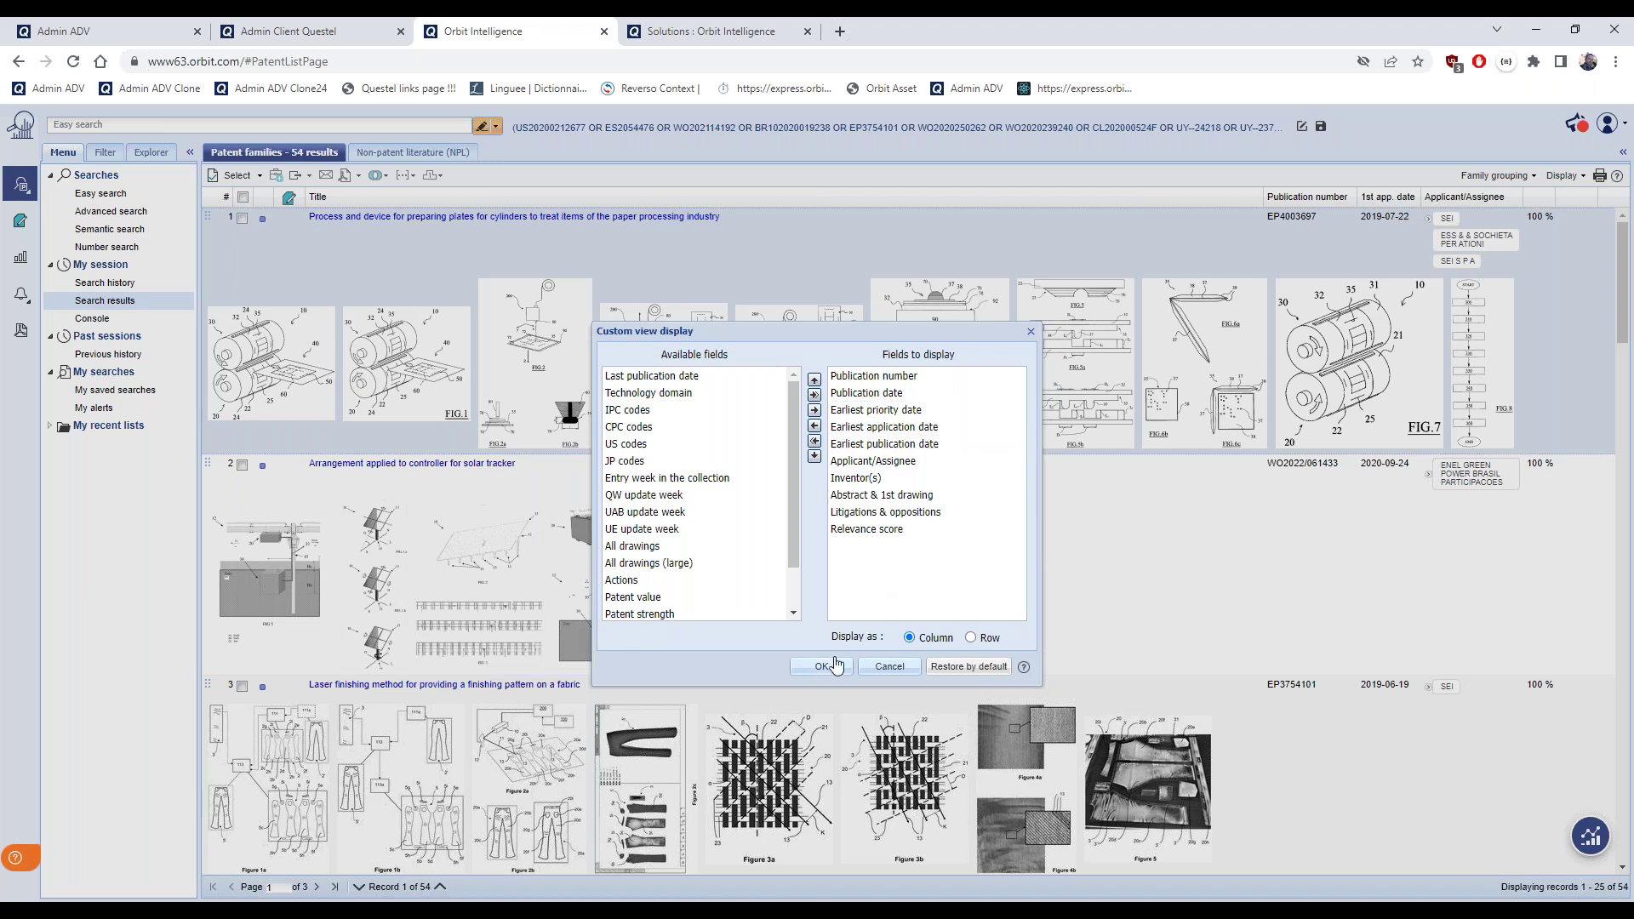
{"action": "left_click_drag", "start_coordinate": [789, 553], "coordinate": [788, 494]}
{"action": "left_click", "coordinate": [843, 667]}
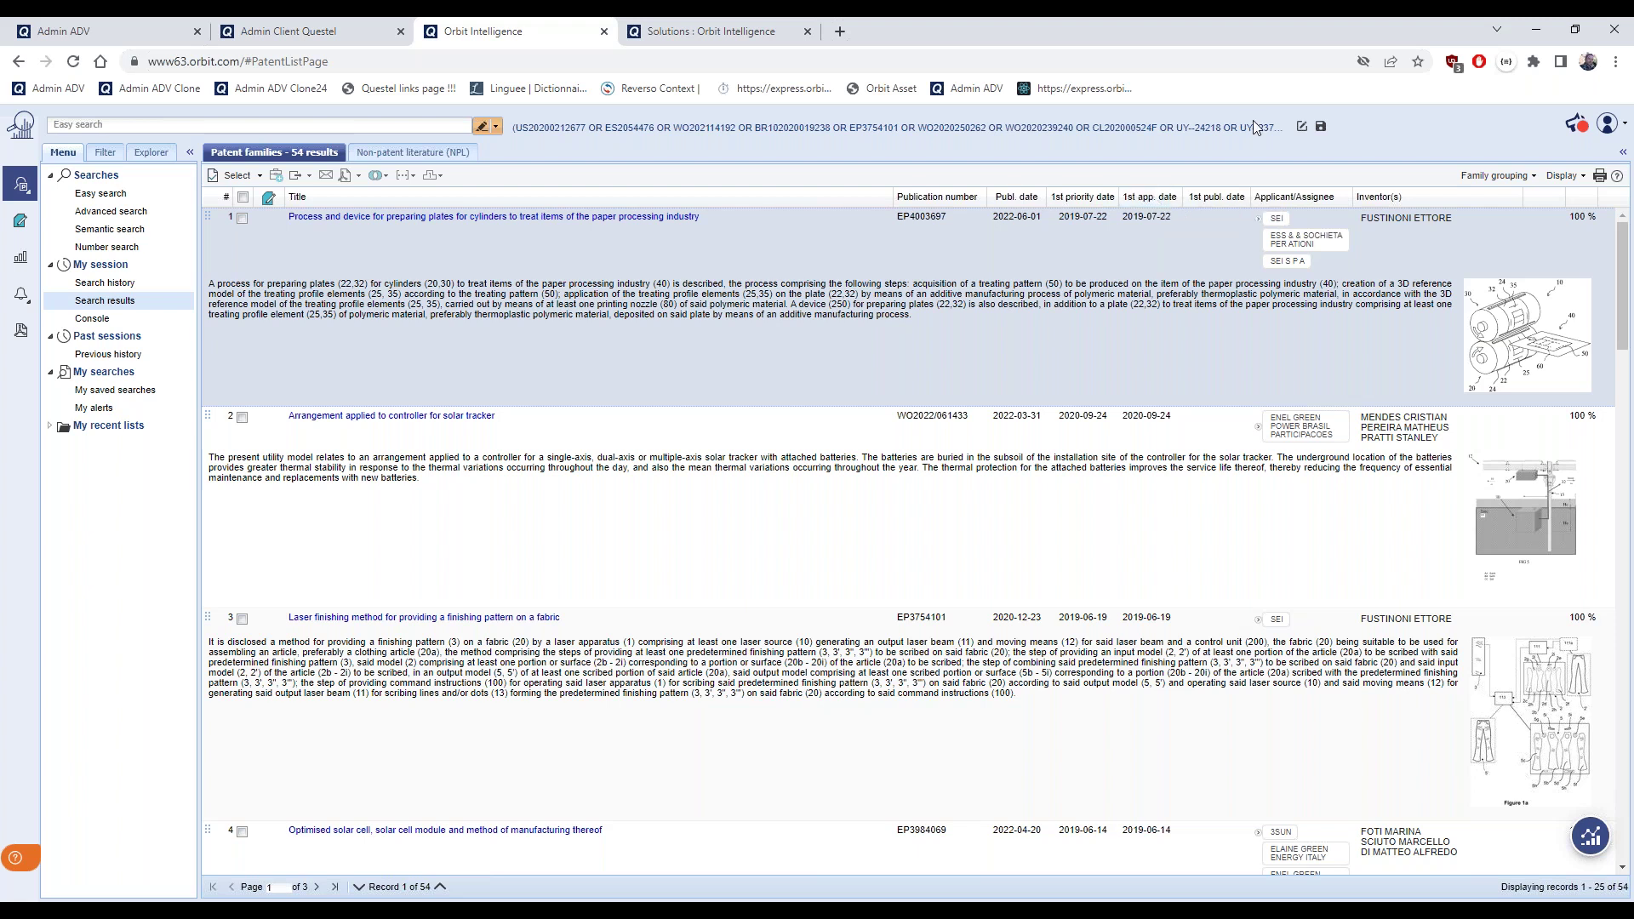
Show the results in the Compact display, then in Abstract, and bring back the preview pane
{"action": "left_click", "coordinate": [1587, 177]}
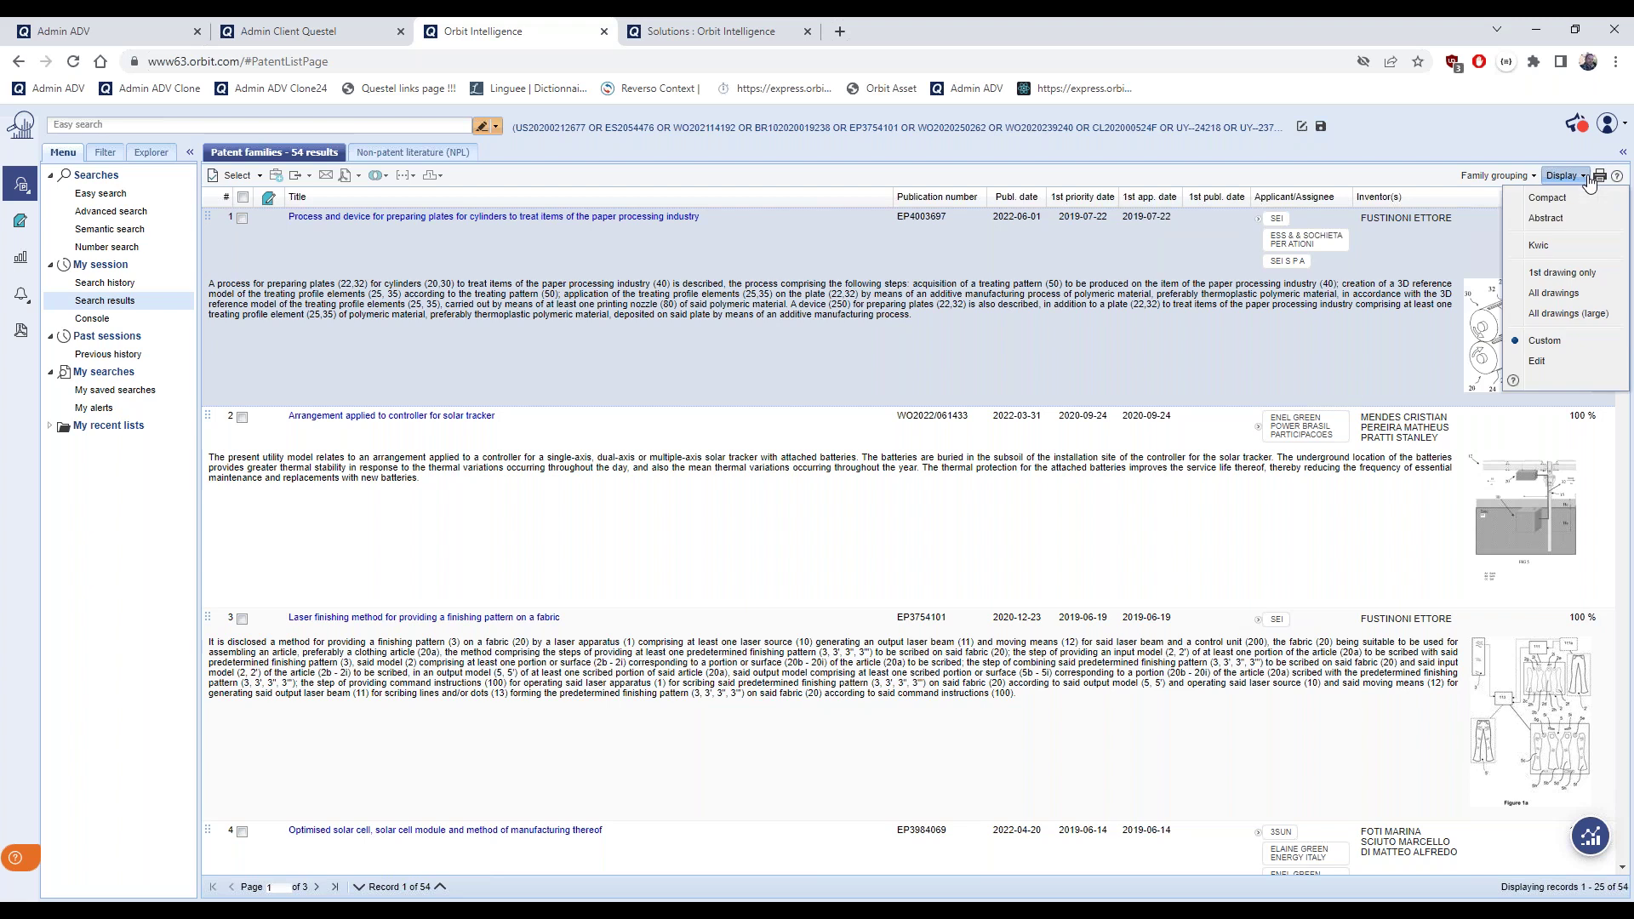
{"action": "left_click", "coordinate": [1547, 198]}
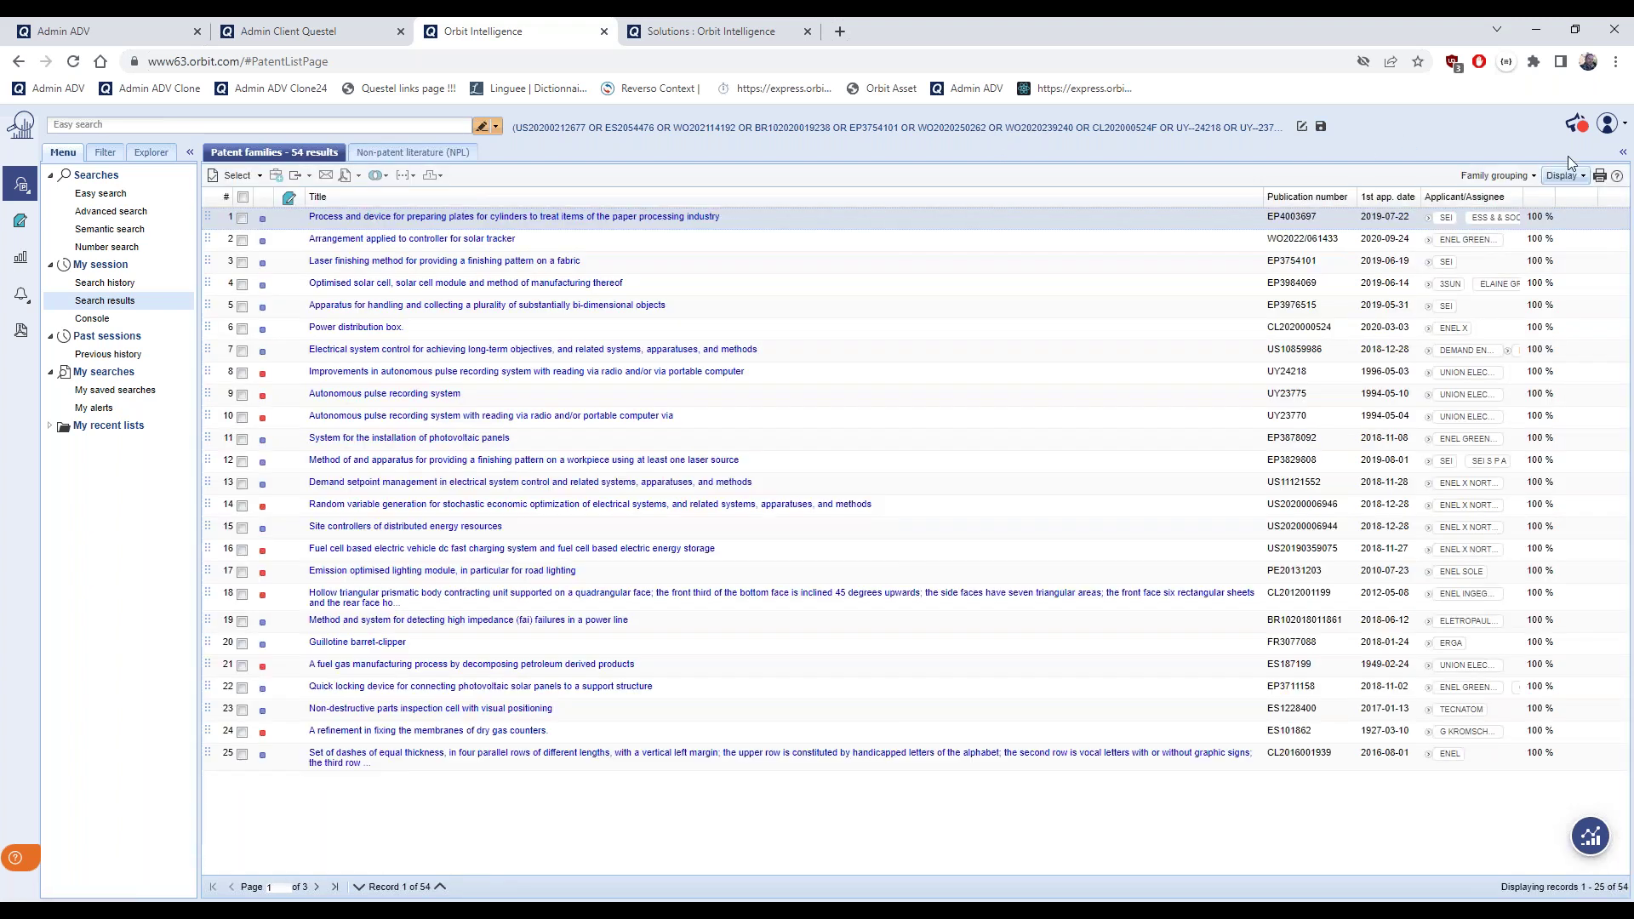
{"action": "left_click", "coordinate": [1571, 177]}
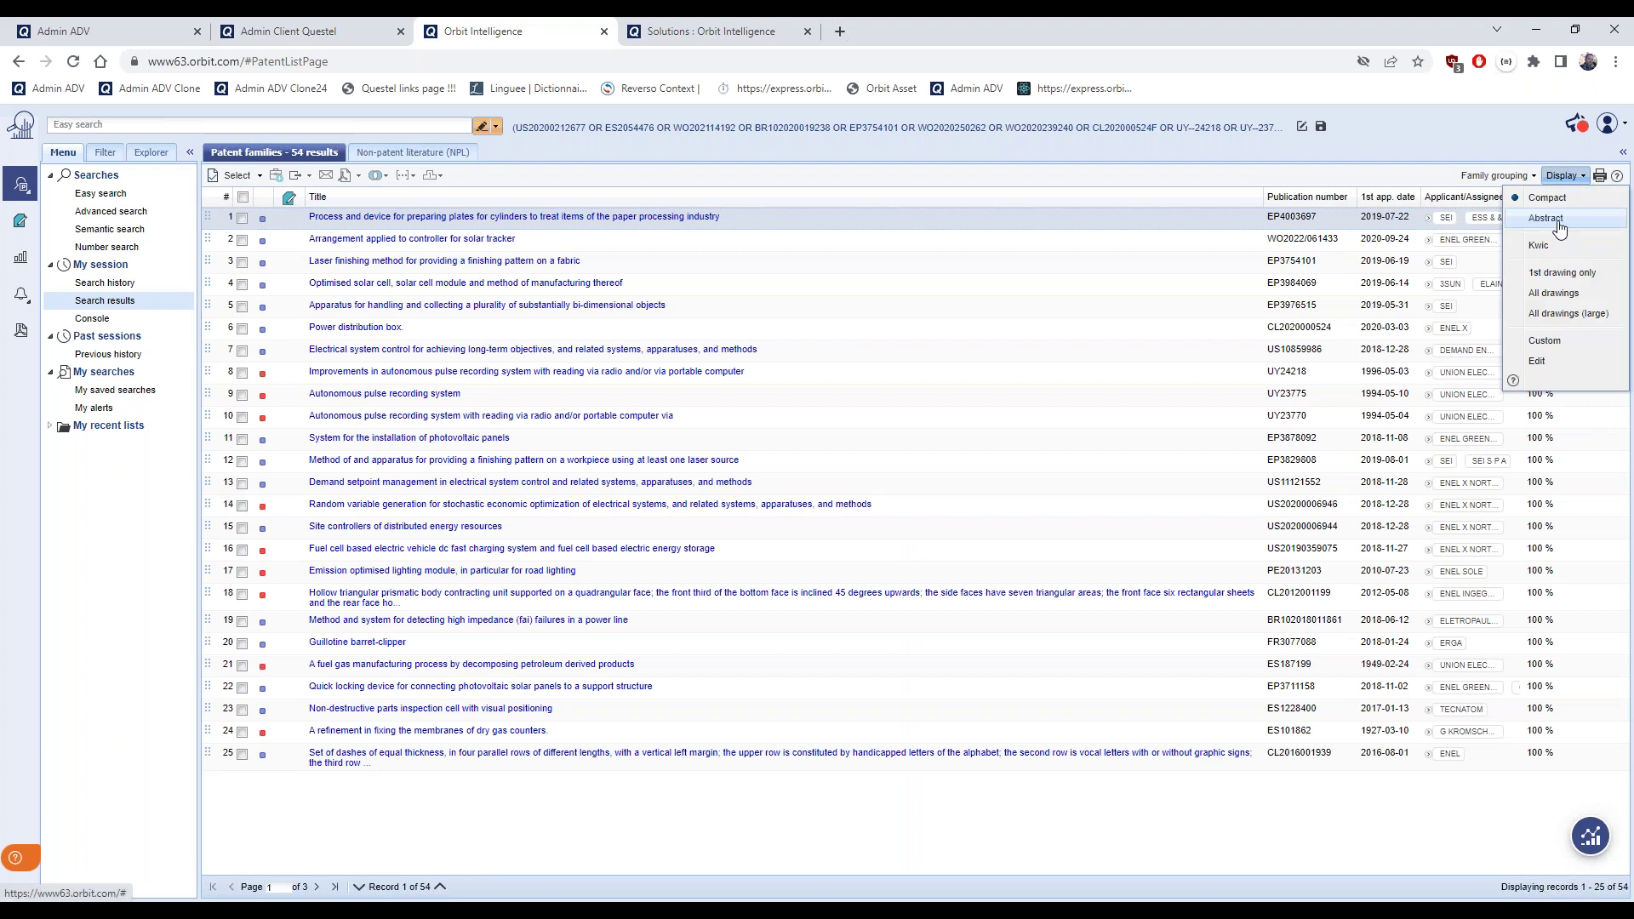
{"action": "left_click", "coordinate": [1554, 221]}
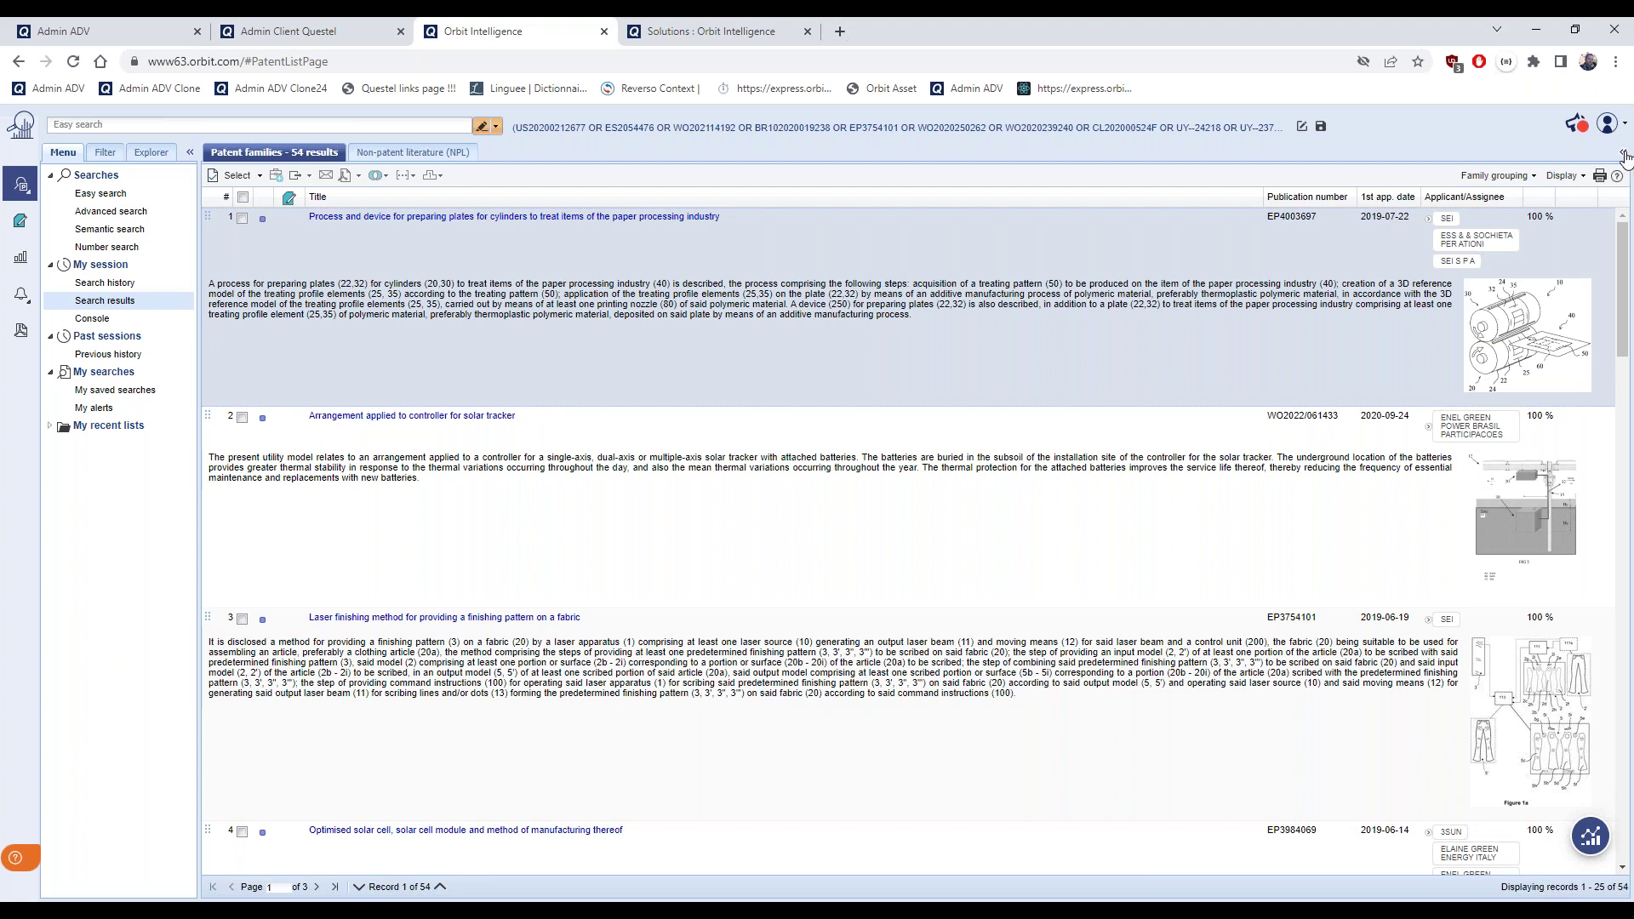
{"action": "left_click", "coordinate": [1624, 155]}
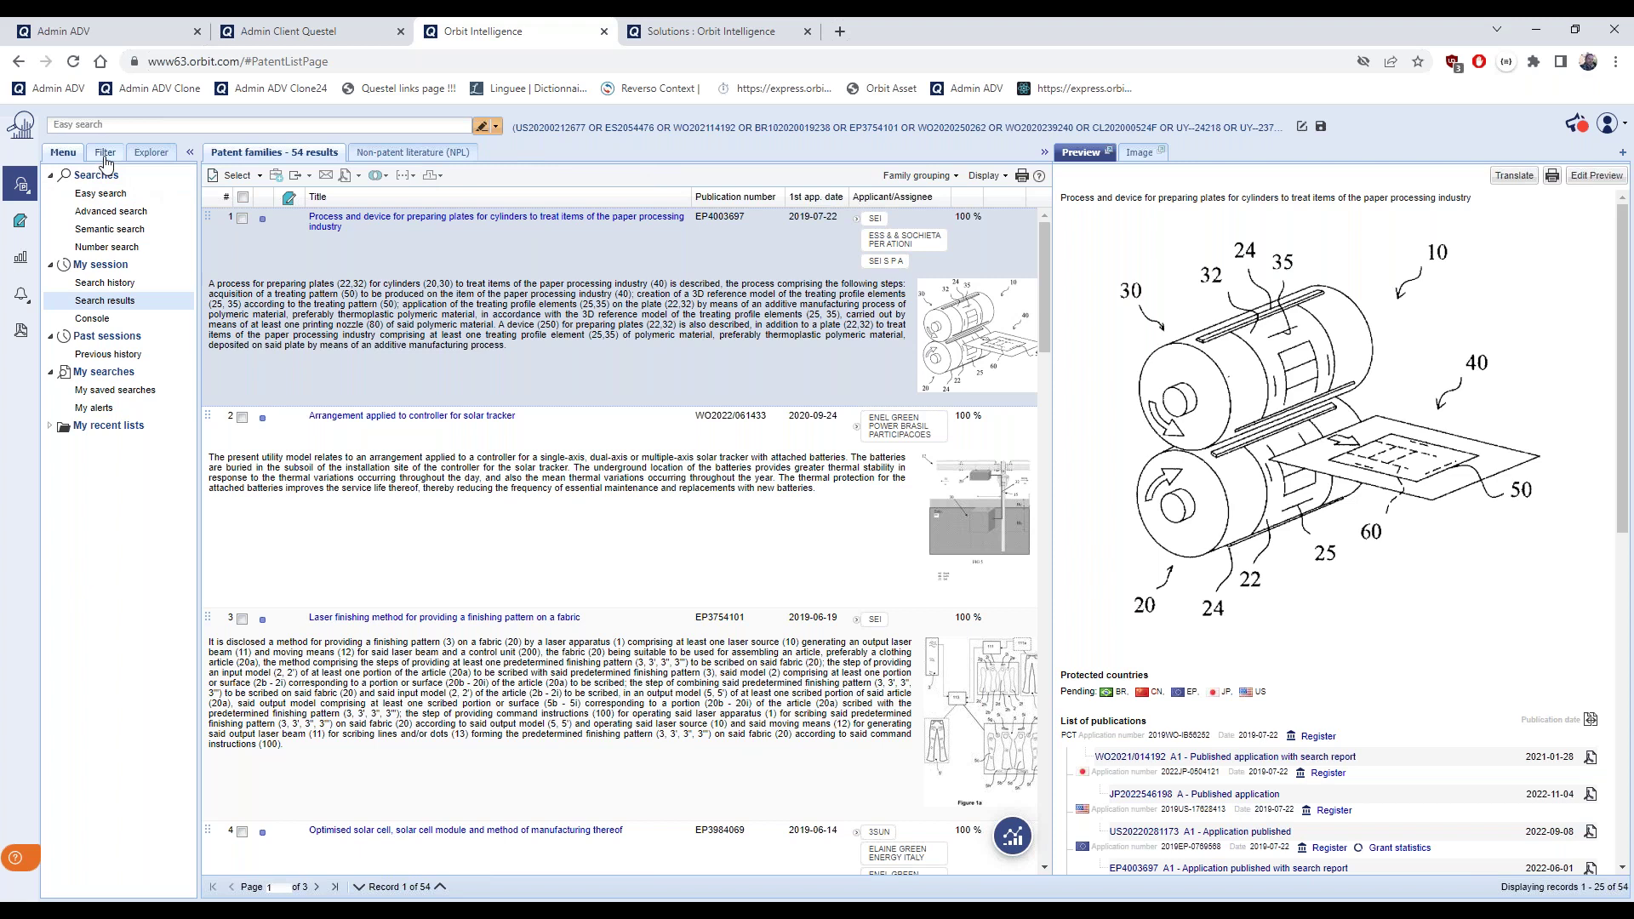
Add 1st publication year to the displayed result filters and place it directly after 1st application year
{"action": "left_click", "coordinate": [103, 157]}
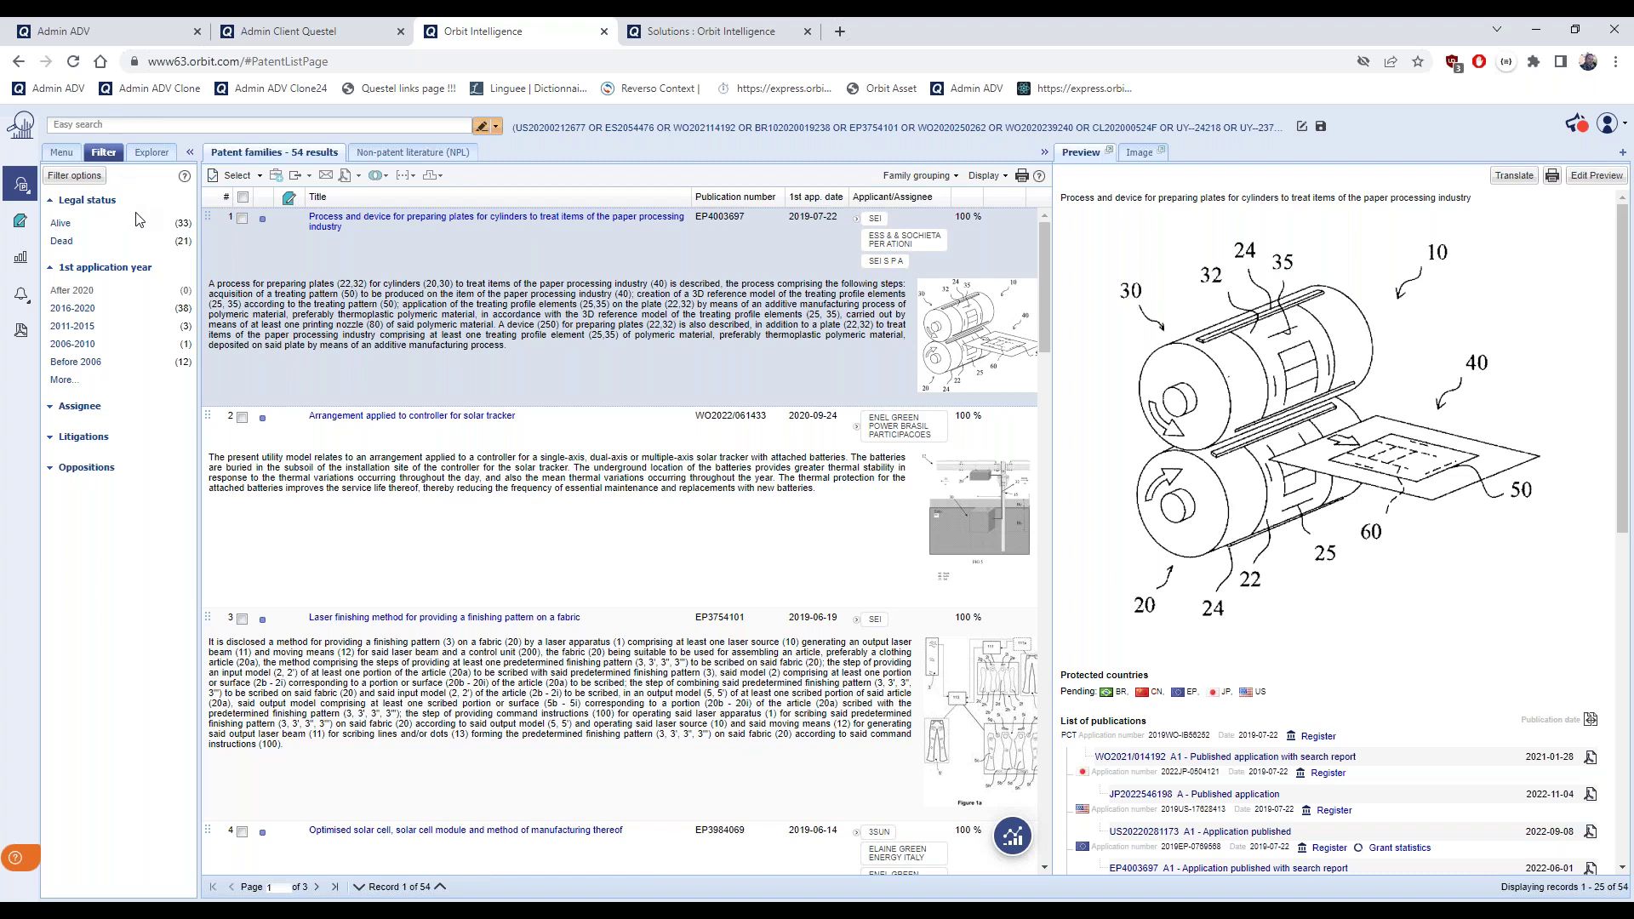
{"action": "mouse_move", "coordinate": [132, 219]}
{"action": "left_click", "coordinate": [82, 183]}
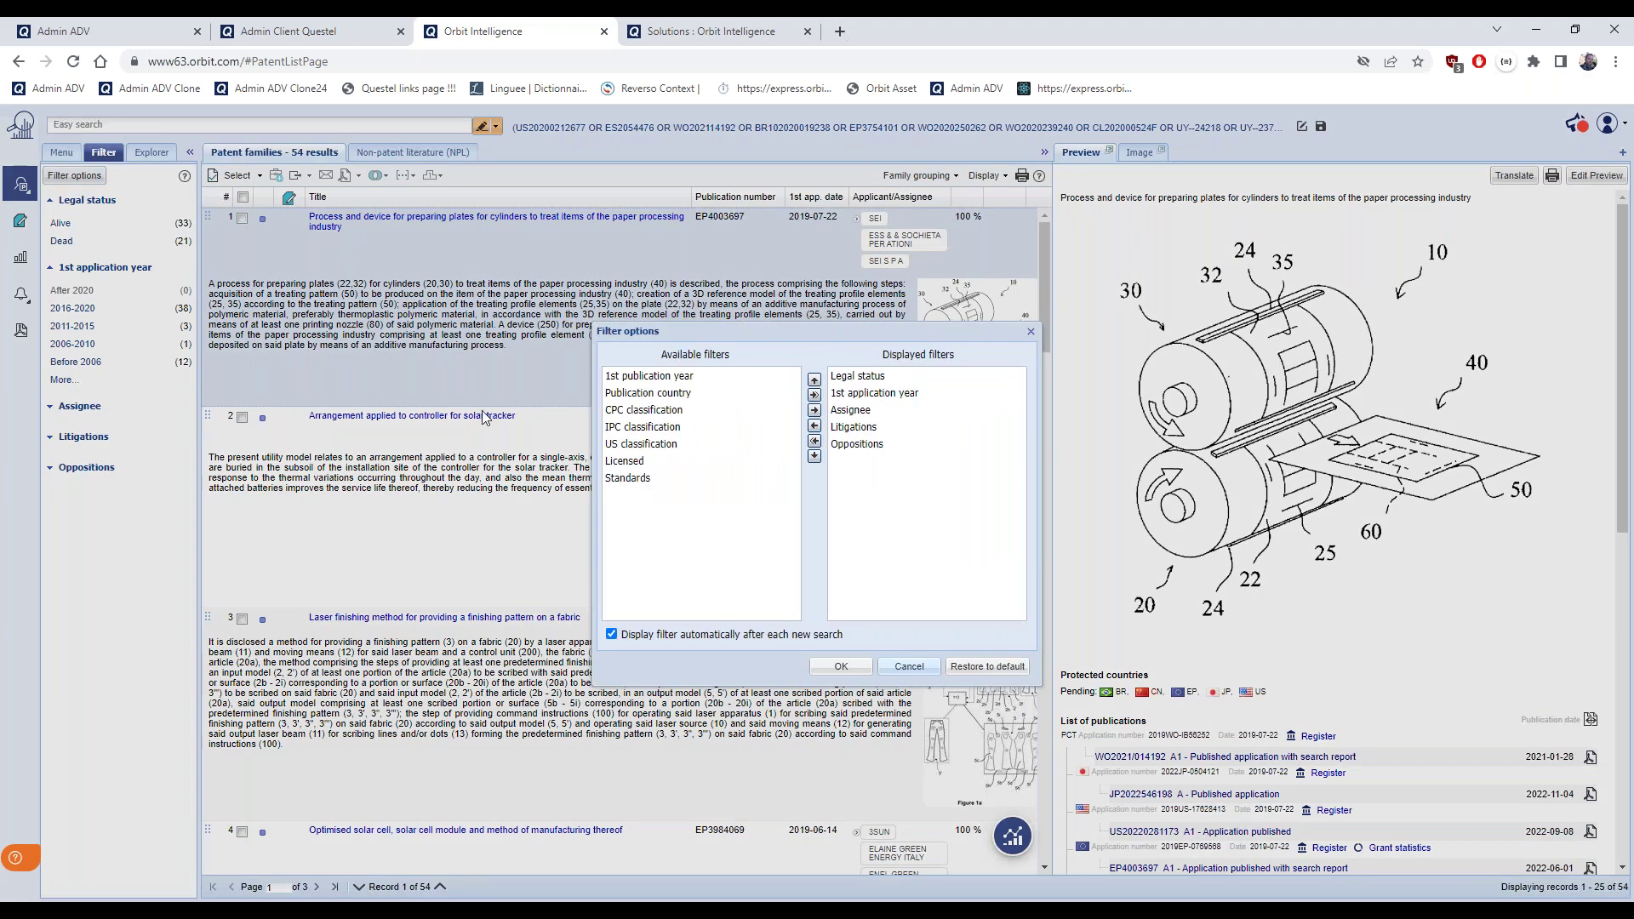
{"action": "left_click", "coordinate": [709, 382]}
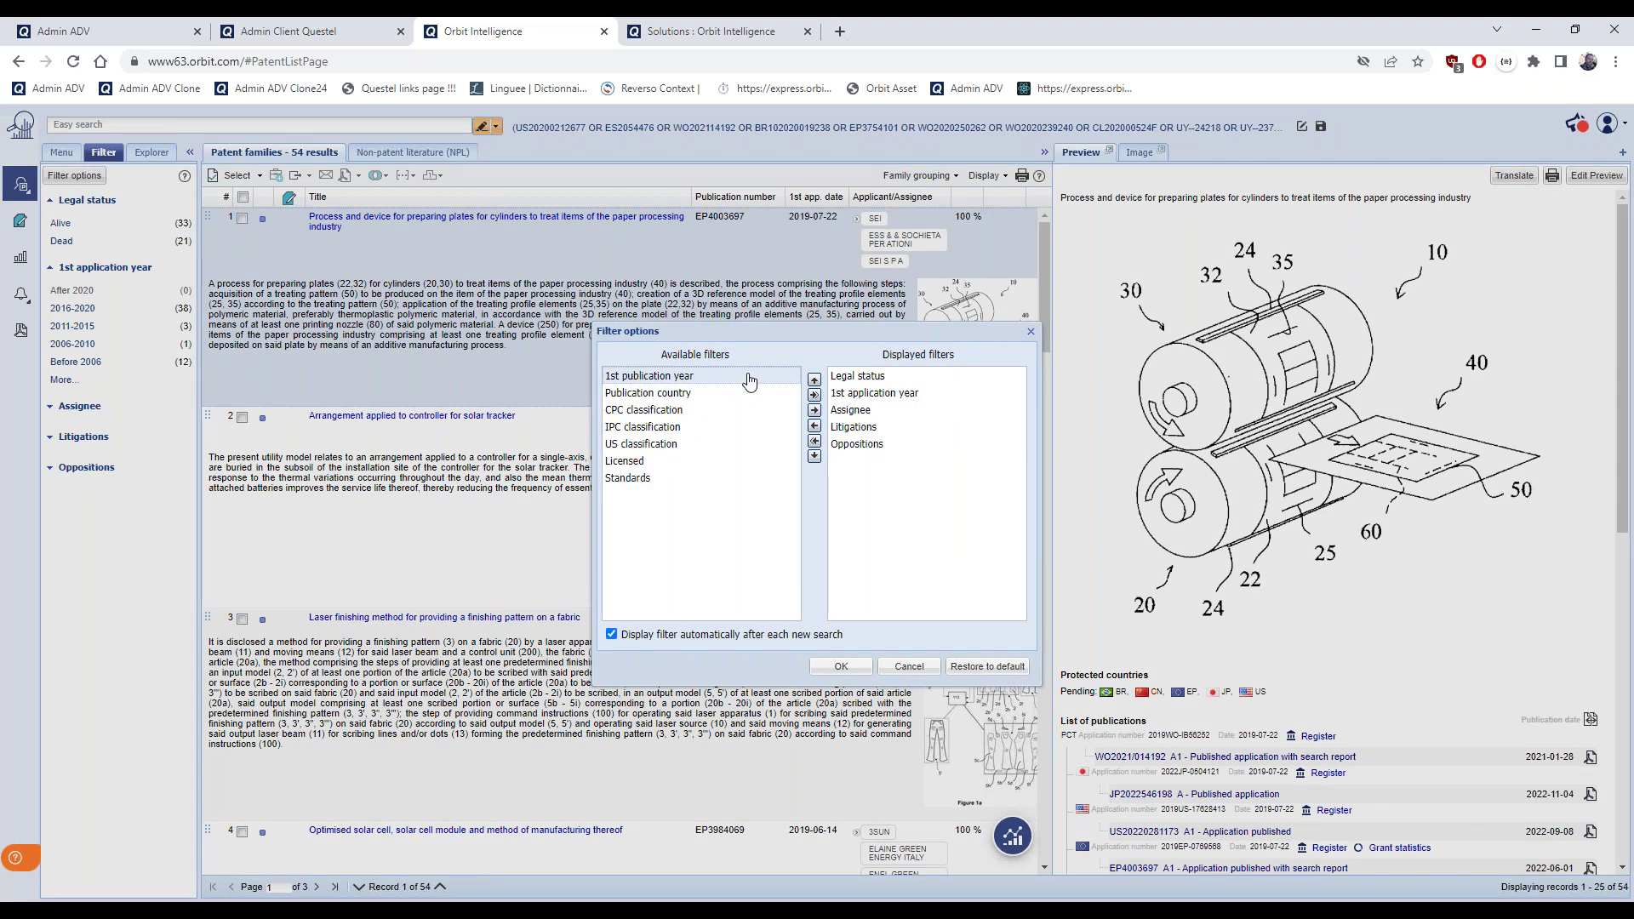
{"action": "left_click", "coordinate": [815, 413]}
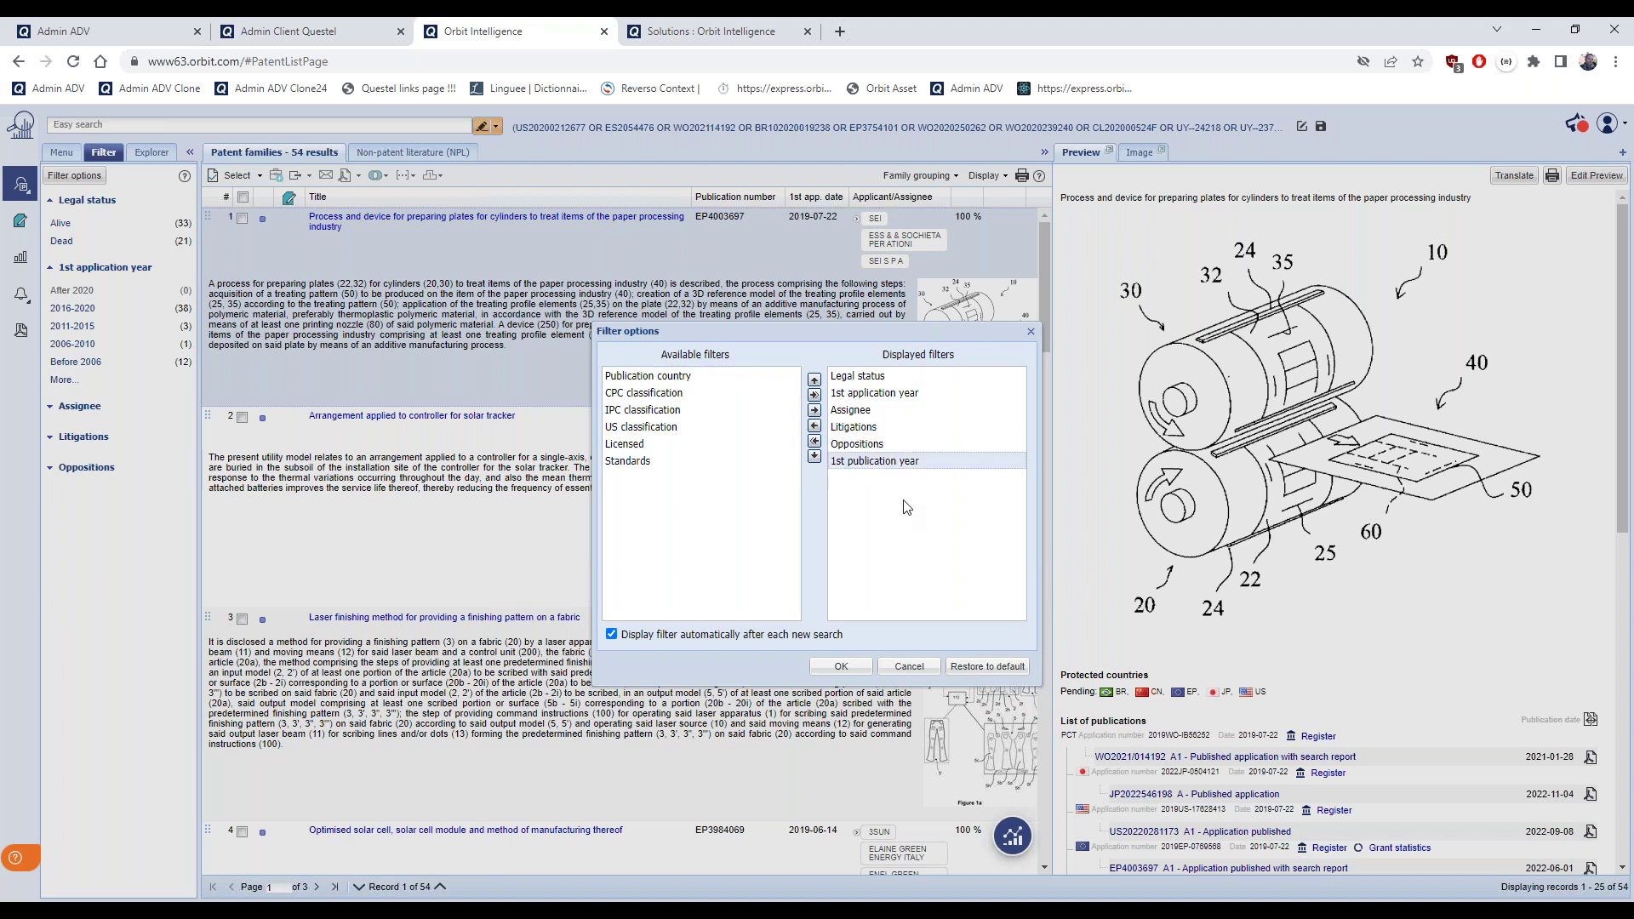
{"action": "left_click_drag", "start_coordinate": [901, 463], "coordinate": [893, 413]}
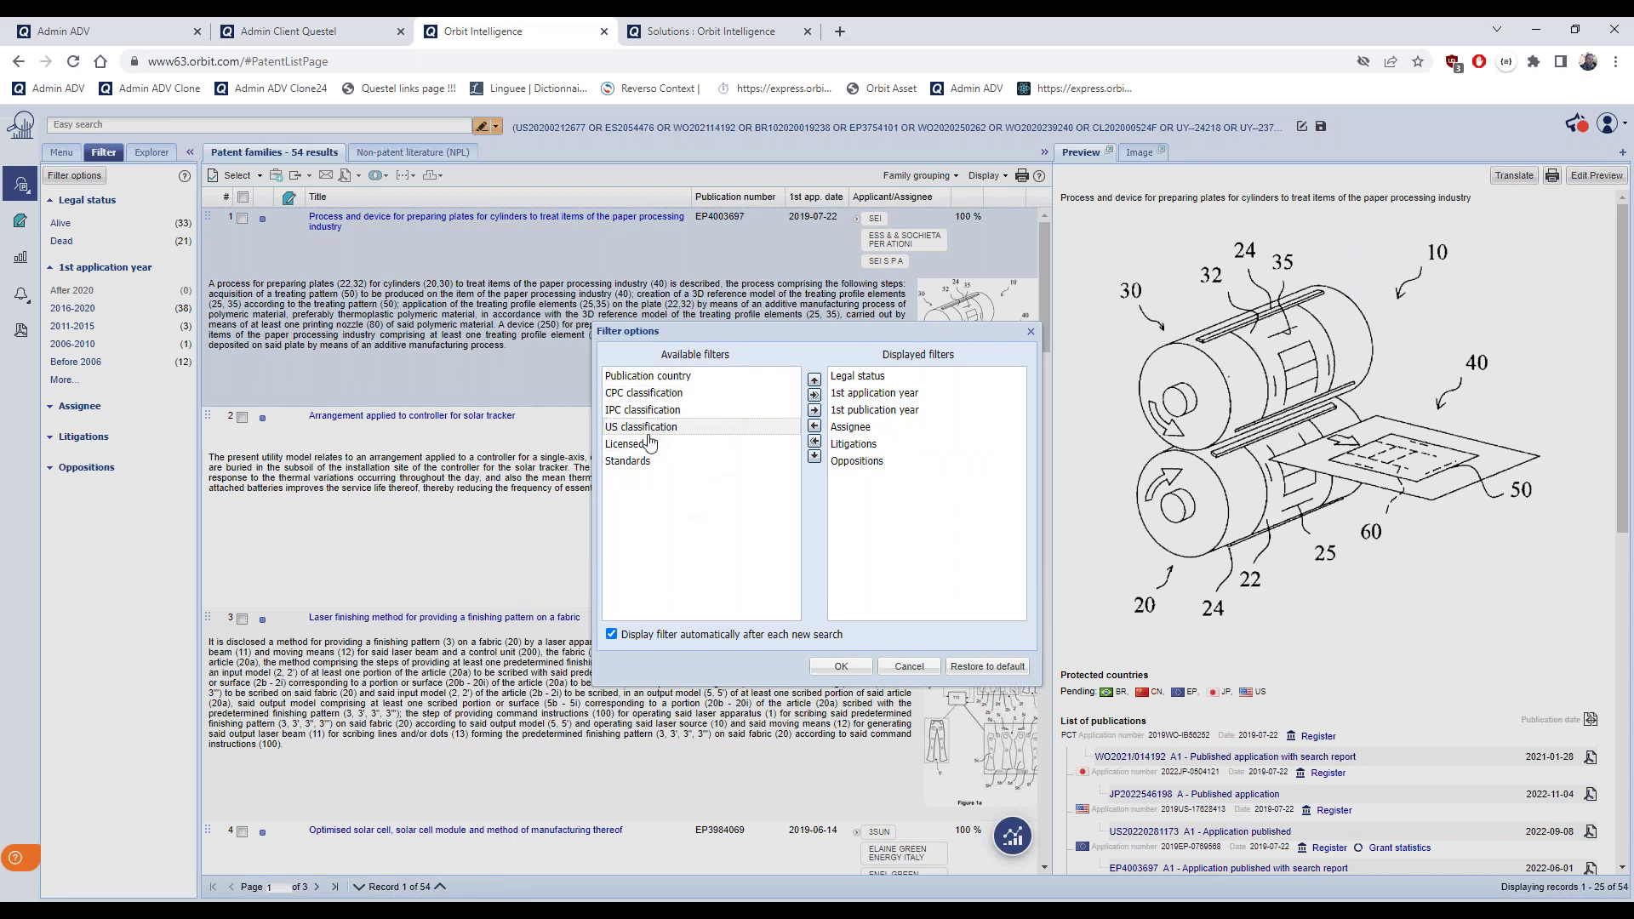
Add Publication country to the displayed filters, place it directly after Assignee, and apply the filter options
{"action": "left_click", "coordinate": [688, 376]}
{"action": "left_click", "coordinate": [814, 412]}
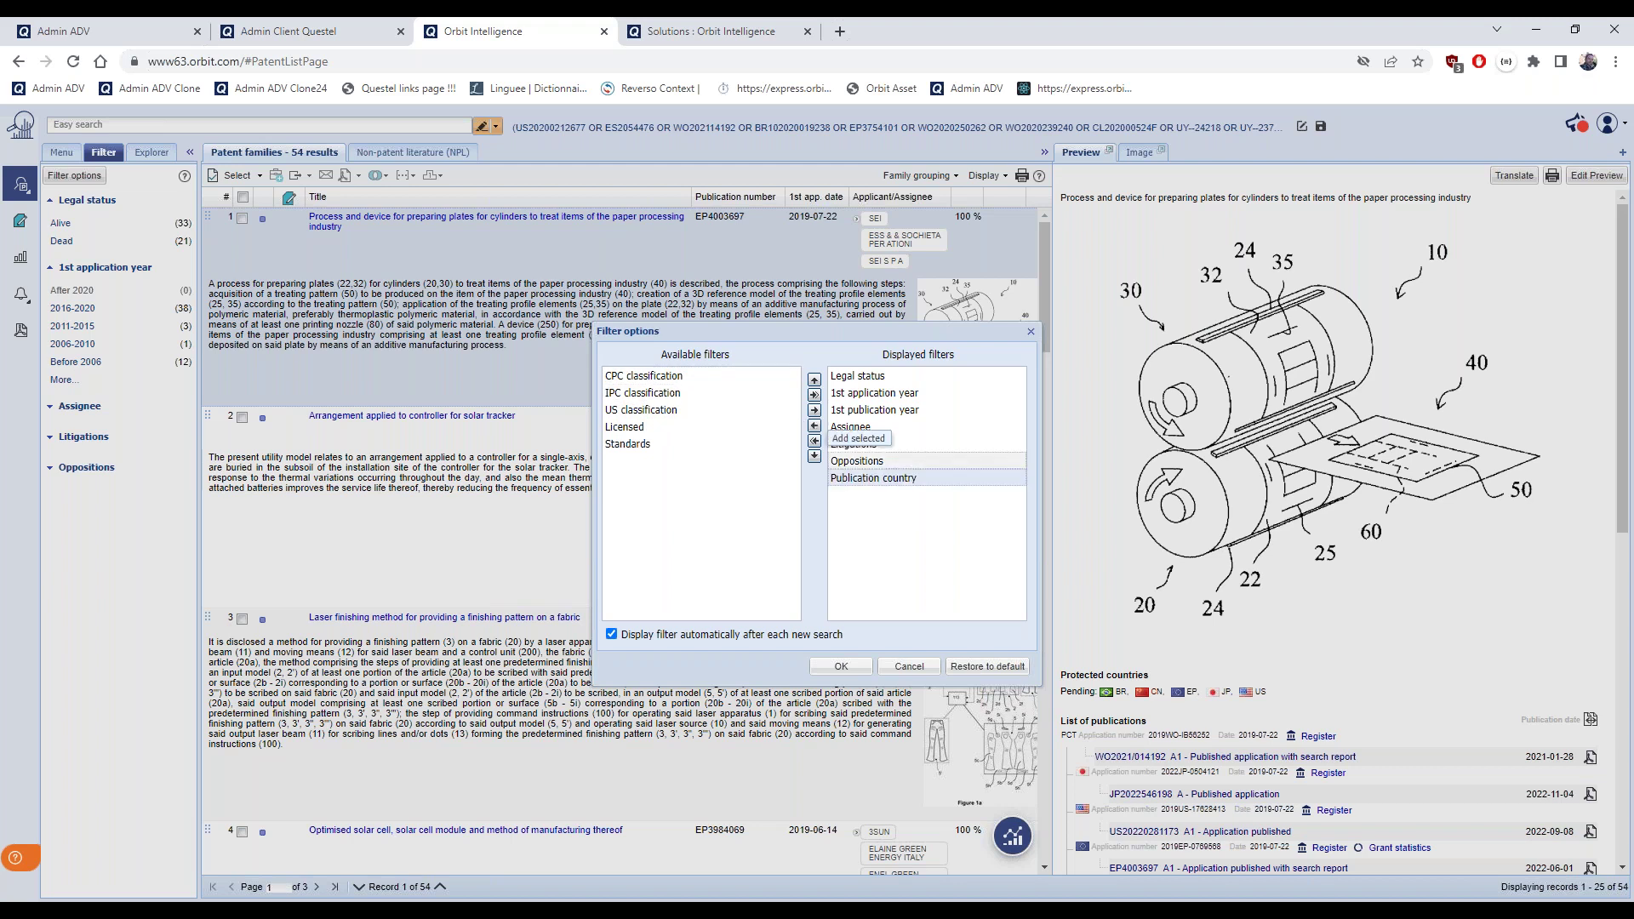
{"action": "left_click_drag", "start_coordinate": [897, 477], "coordinate": [887, 442]}
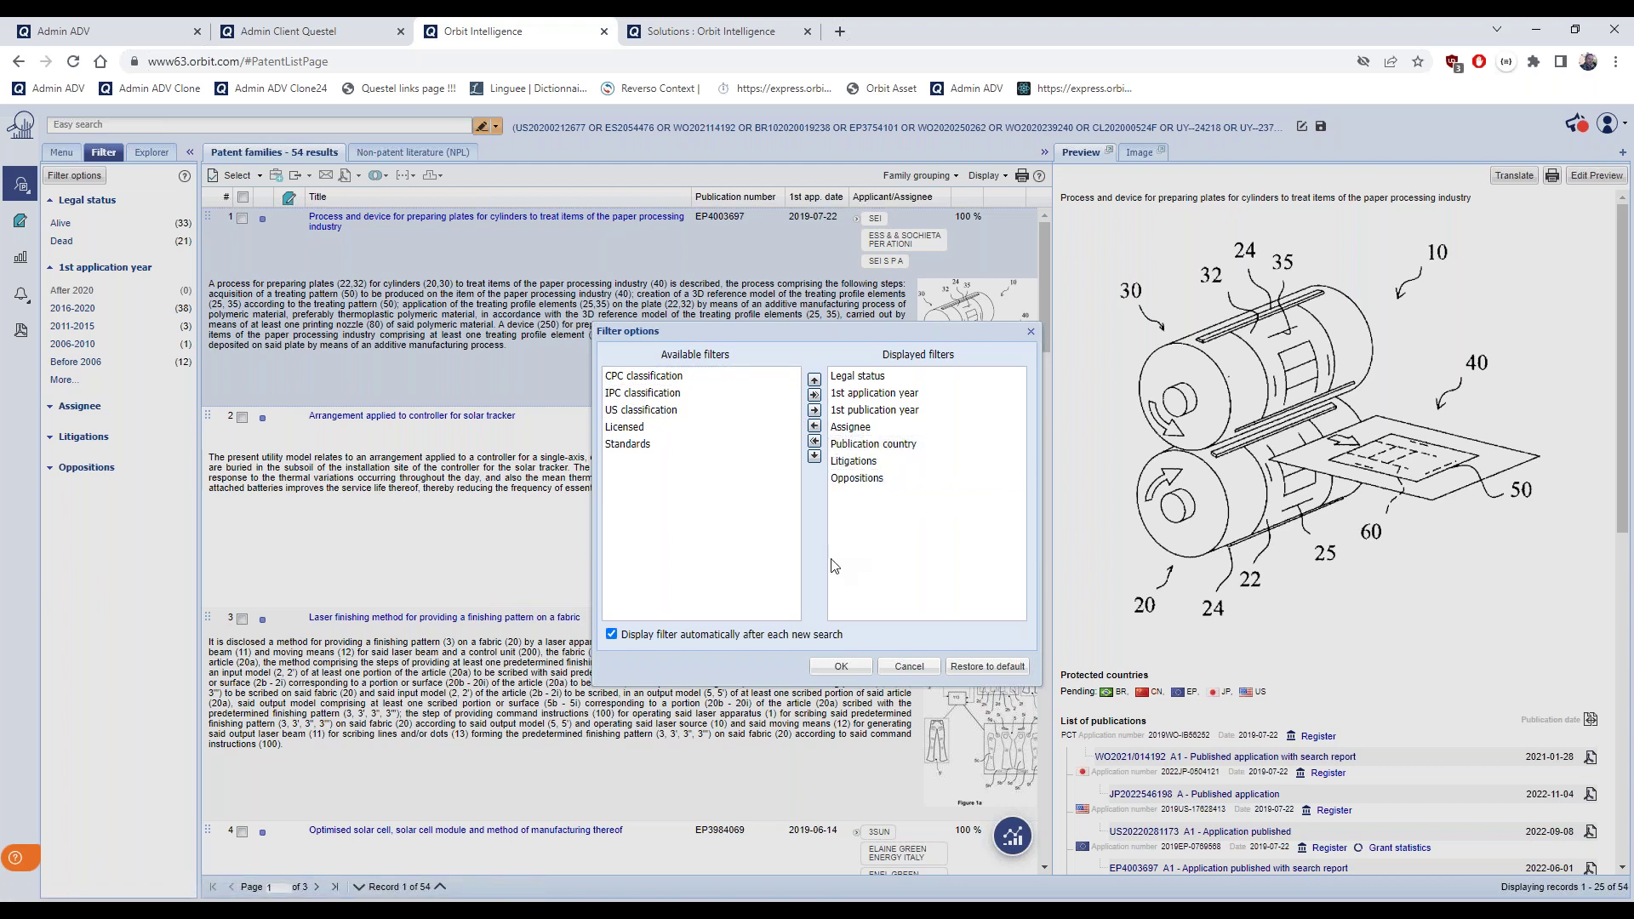
{"action": "left_click", "coordinate": [843, 668]}
Filter the patent families by publication country EP and expand the 1st publication year filter
{"action": "left_click", "coordinate": [53, 473]}
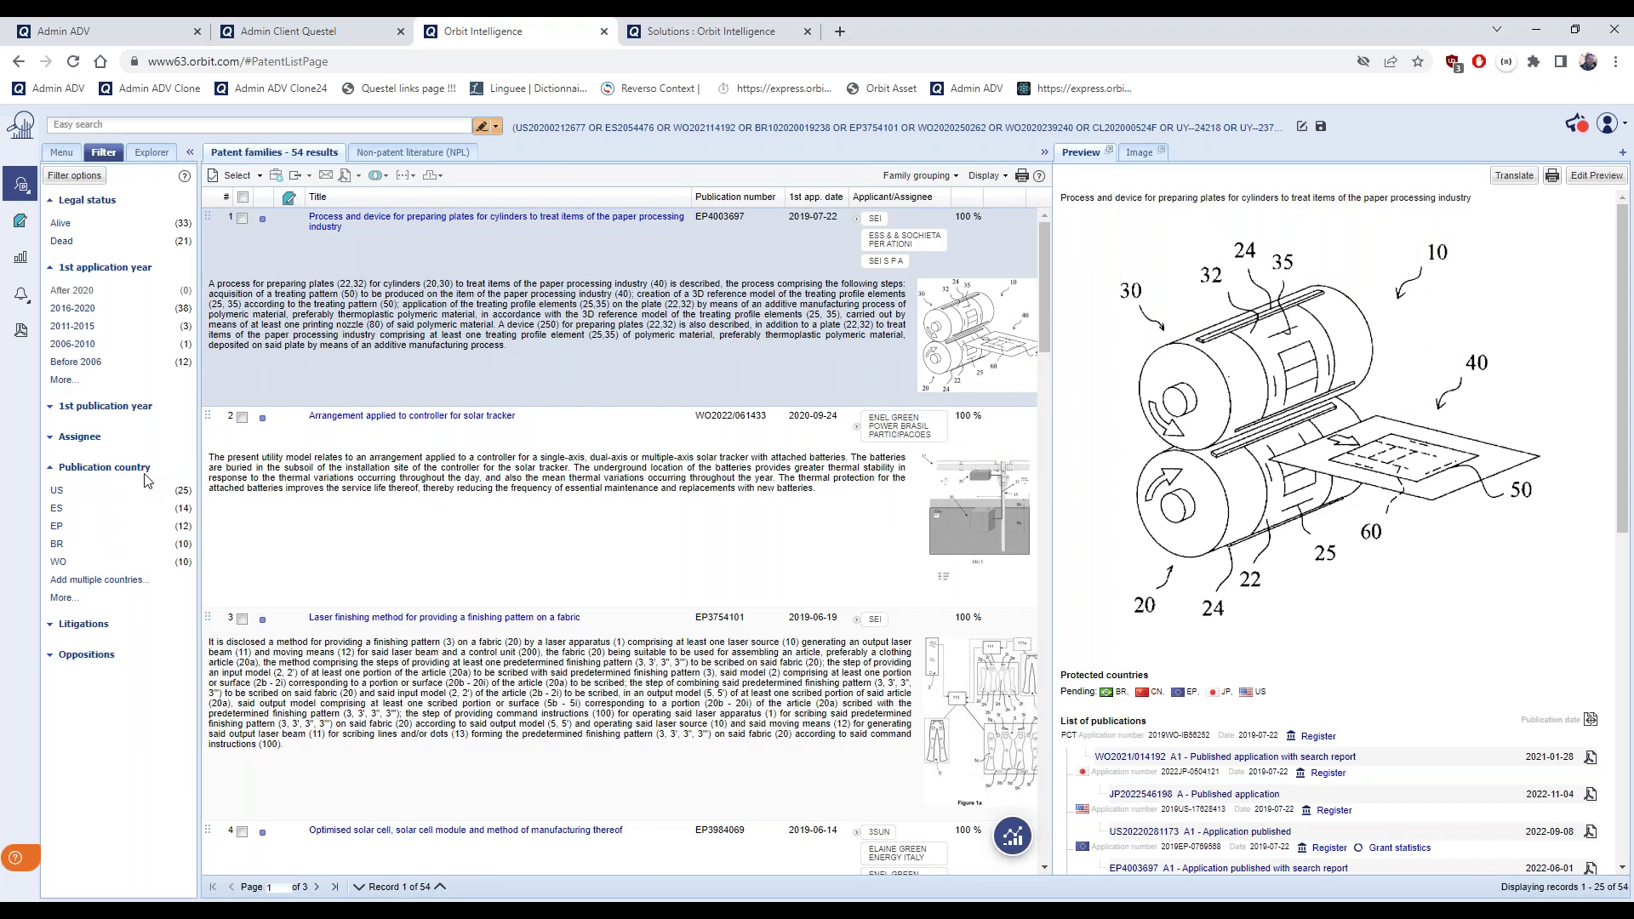
{"action": "left_click", "coordinate": [56, 528]}
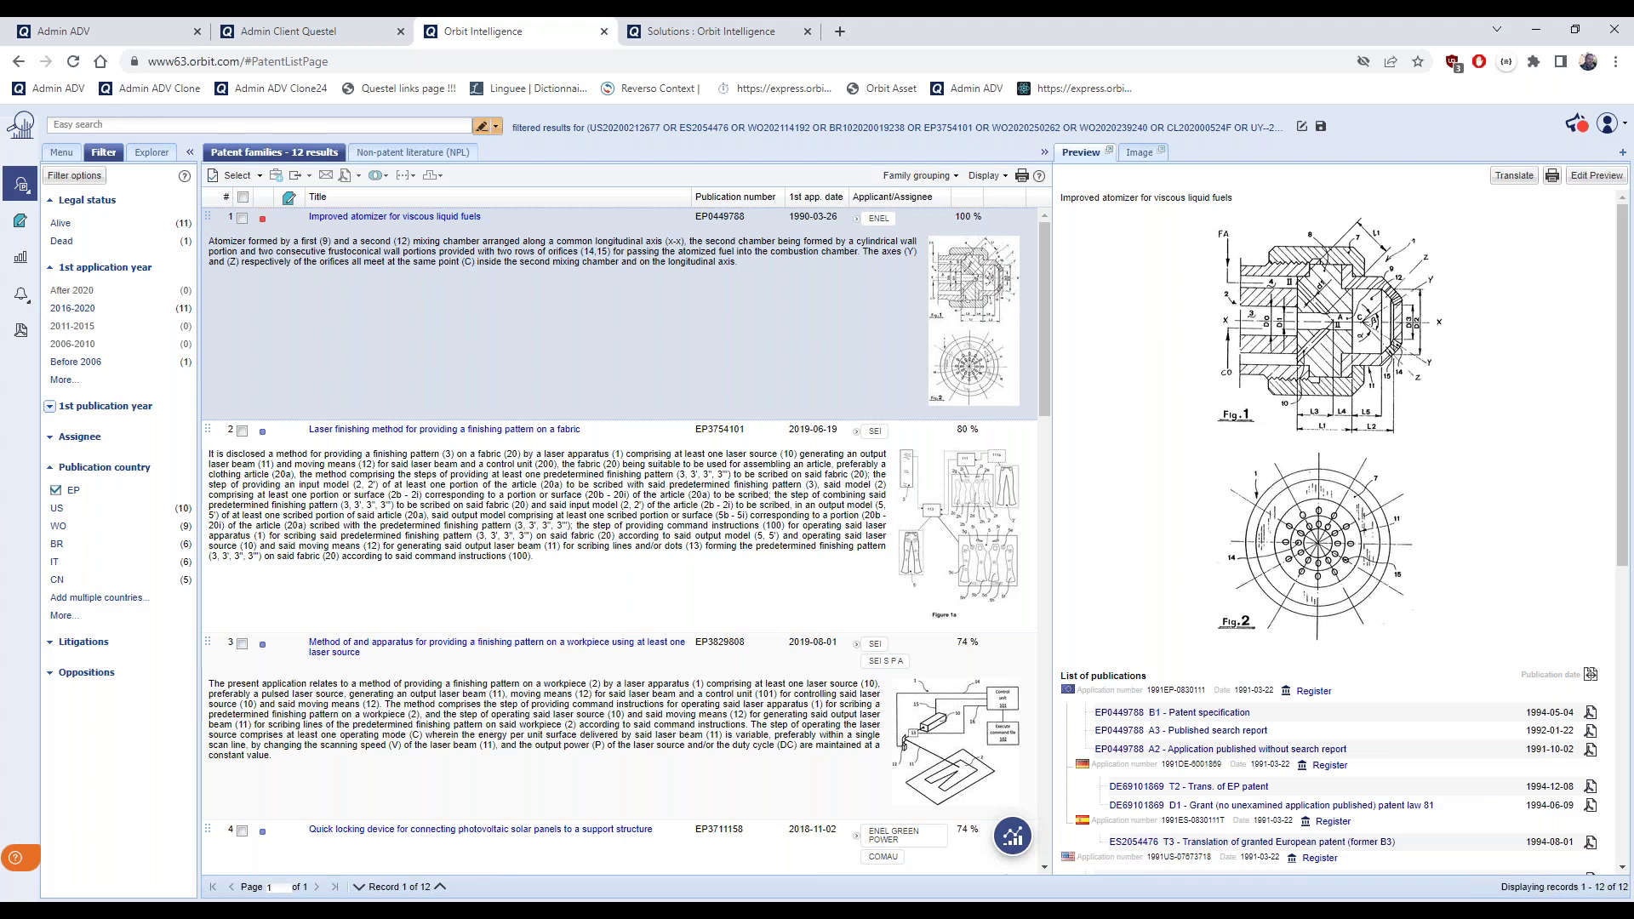
{"action": "left_click", "coordinate": [49, 406]}
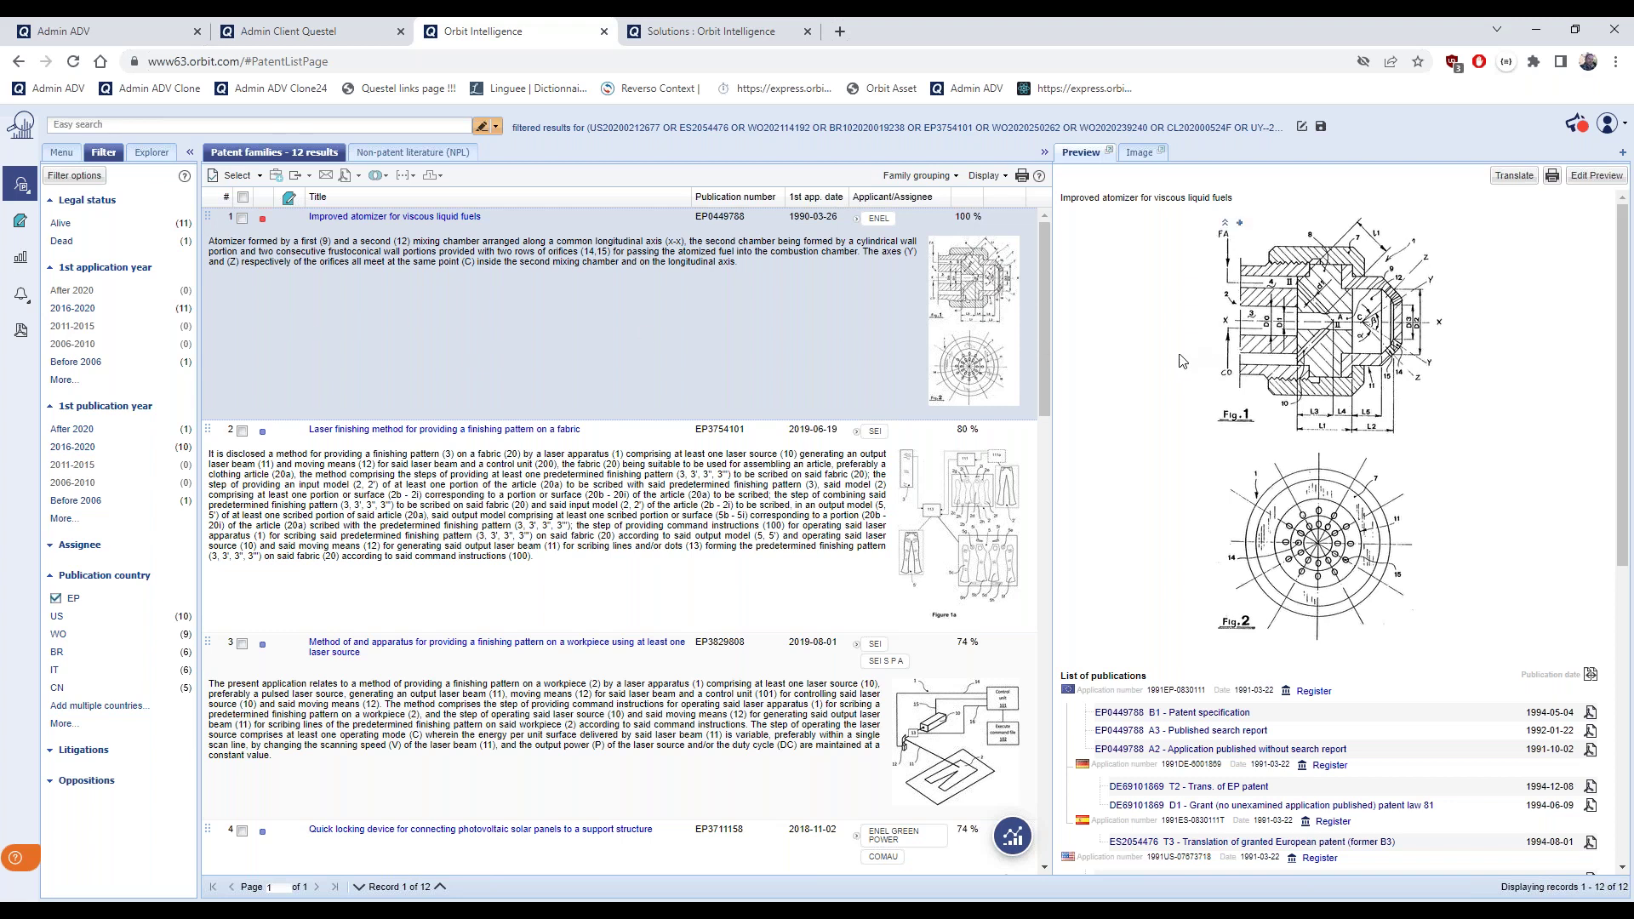
Examine the legal status markers of the first two families and the atomizer family's publications, dates and assignee history in the preview
{"action": "scroll", "coordinate": [1162, 376], "scroll_direction": "down", "scroll_amount": 1}
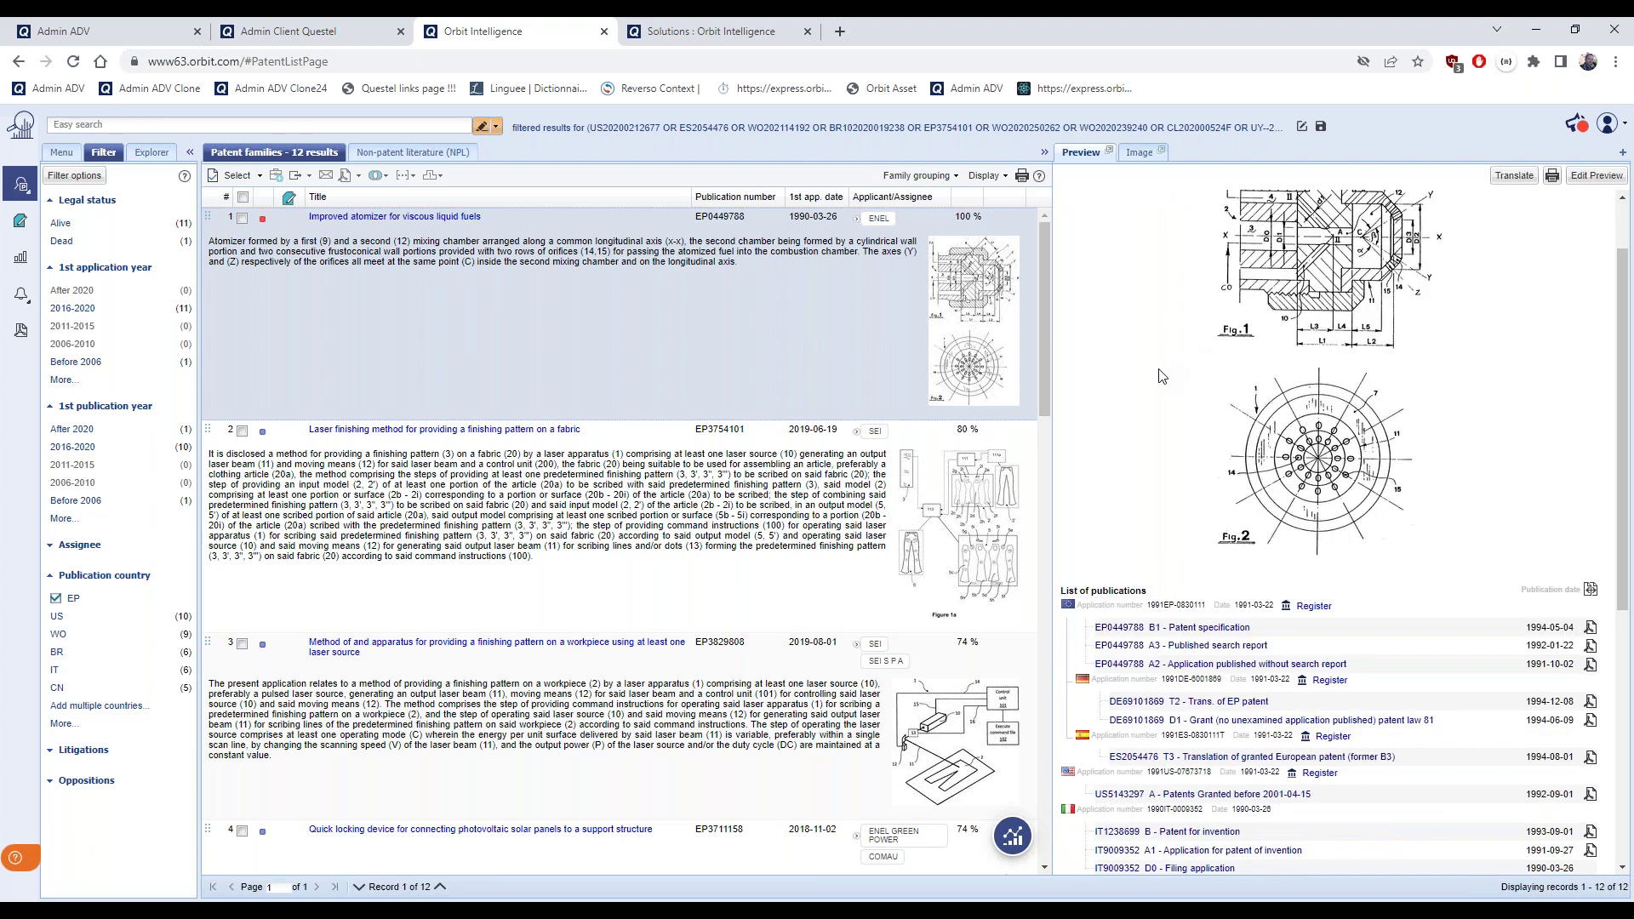
{"action": "scroll", "coordinate": [1162, 376], "scroll_direction": "down", "scroll_amount": 1}
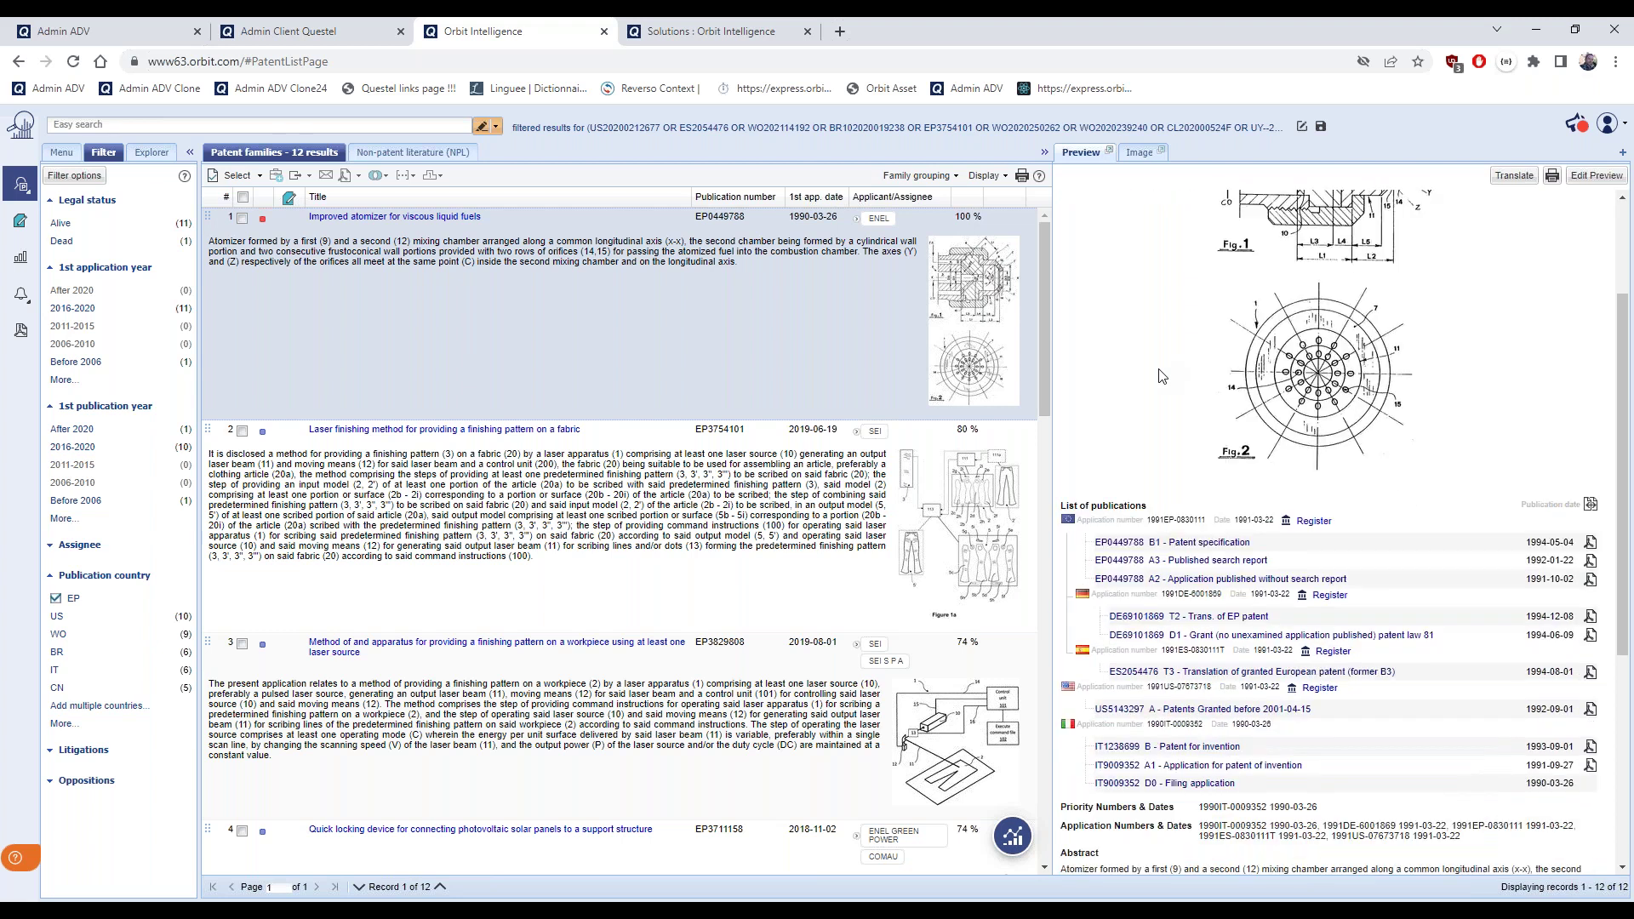
{"action": "scroll", "coordinate": [1162, 376], "scroll_direction": "down", "scroll_amount": 1}
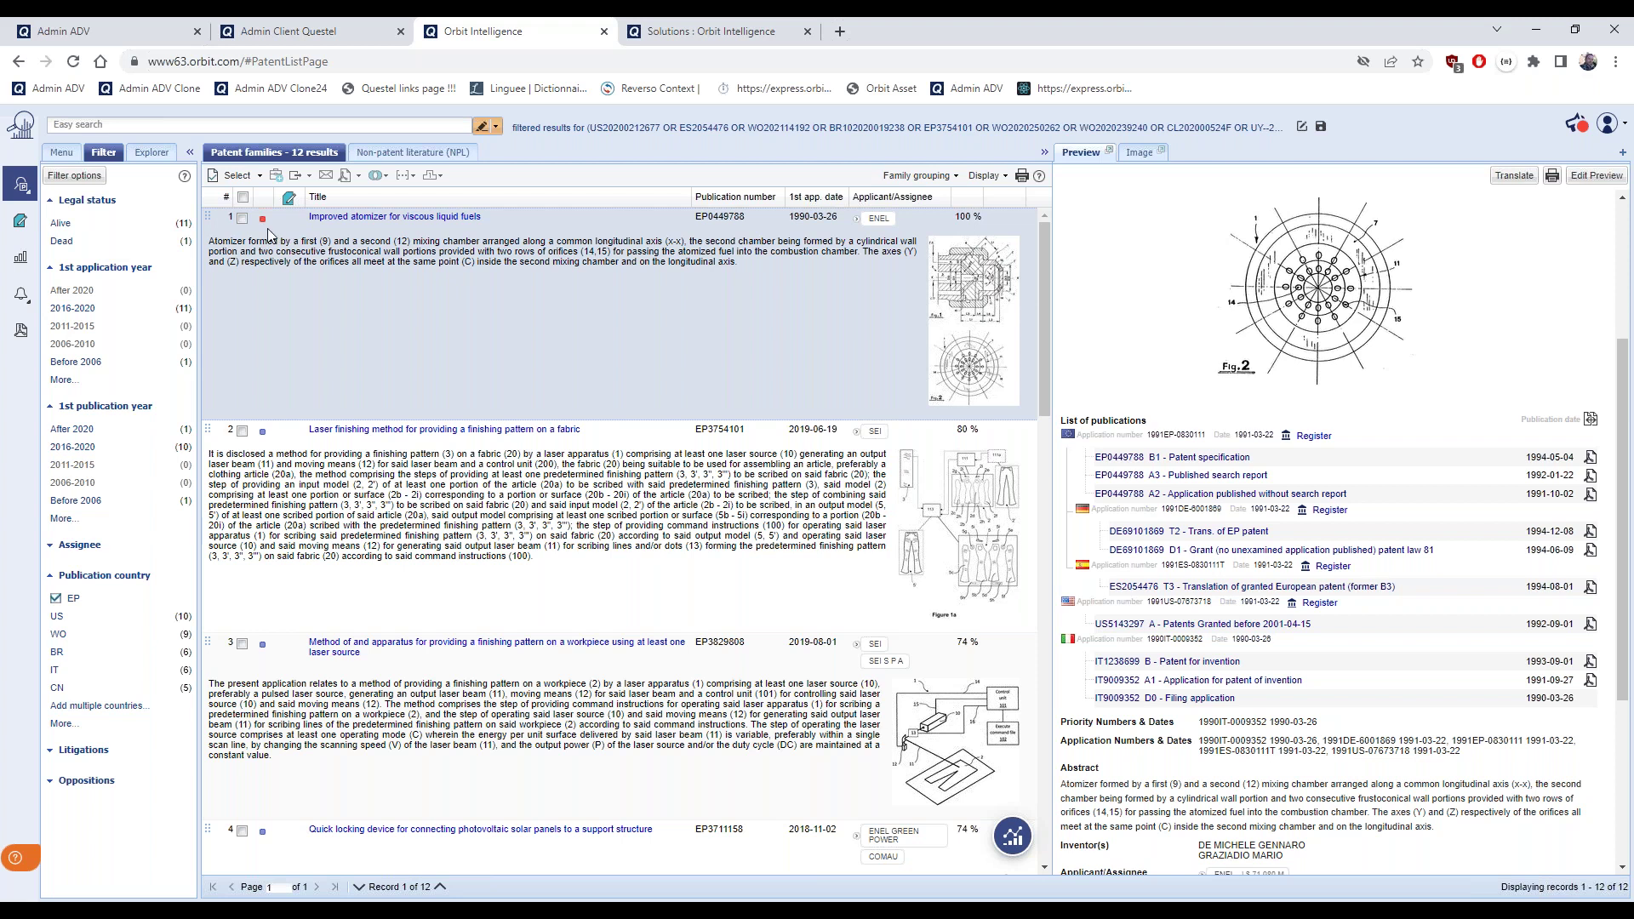
{"action": "mouse_move", "coordinate": [266, 226]}
{"action": "mouse_move", "coordinate": [263, 436]}
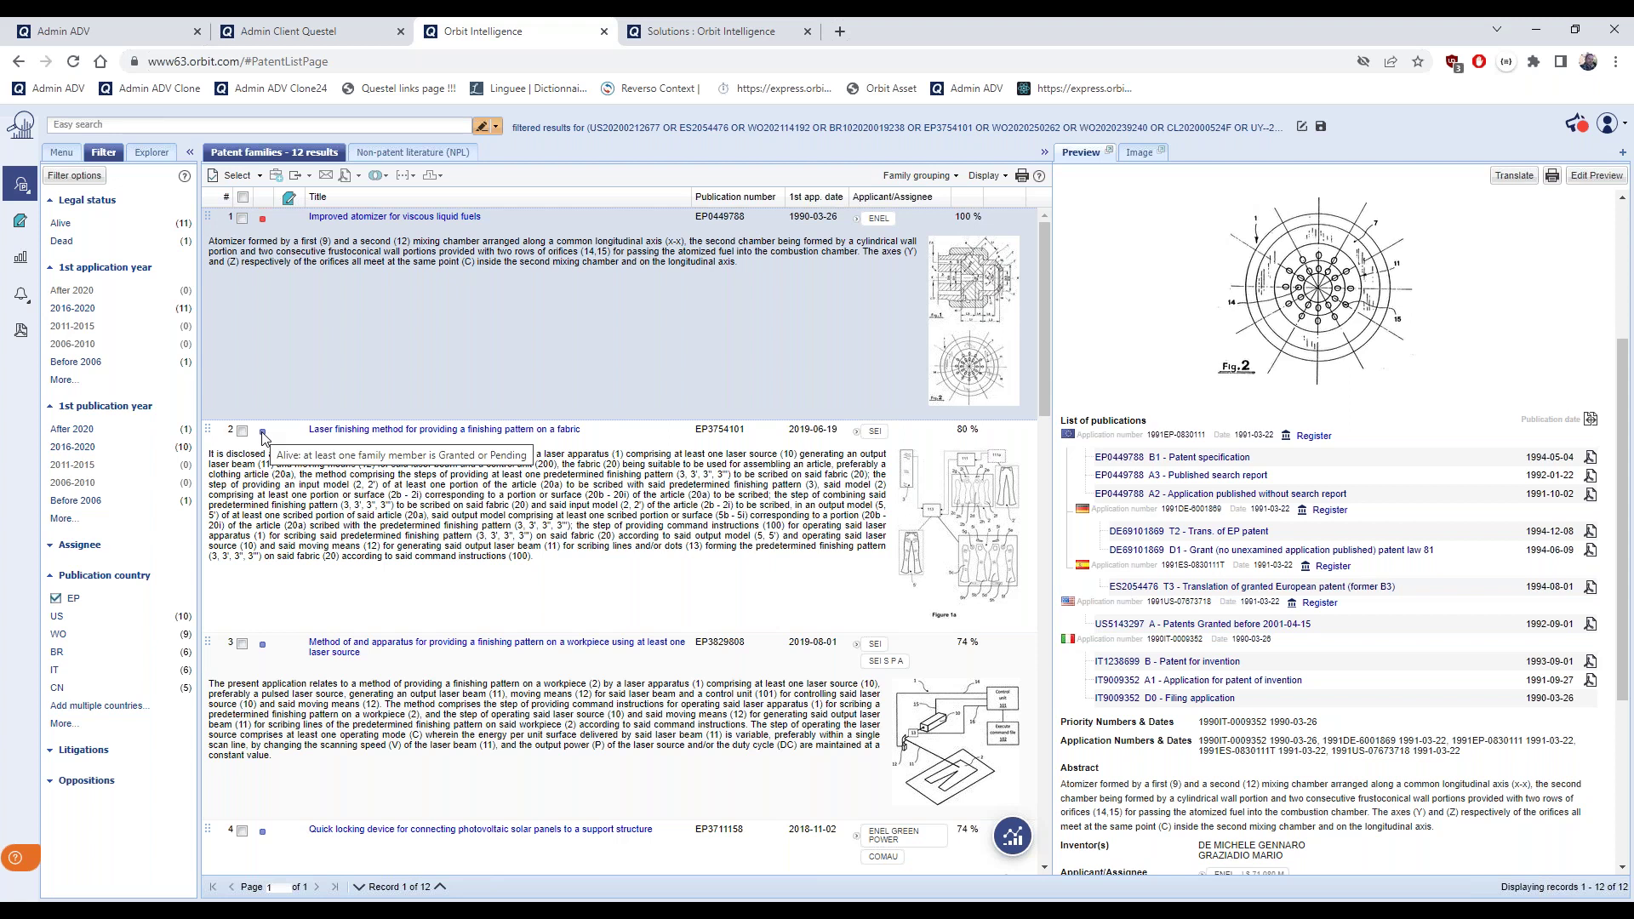
{"action": "left_click", "coordinate": [398, 477]}
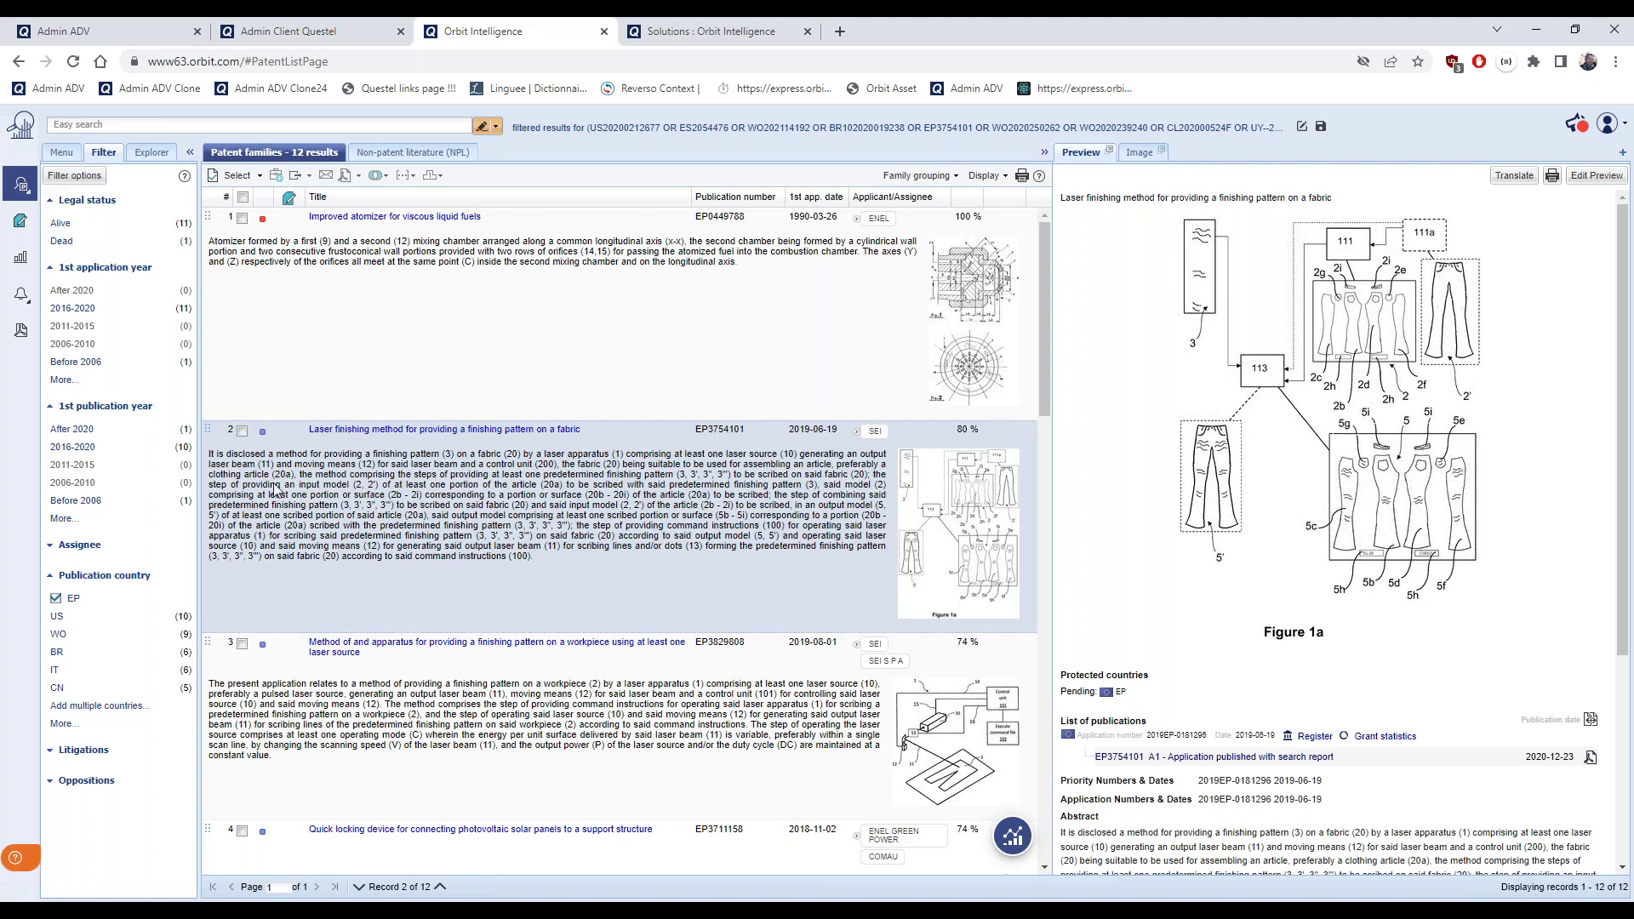
{"action": "left_click", "coordinate": [545, 328]}
{"action": "scroll", "coordinate": [1169, 599], "scroll_direction": "down", "scroll_amount": 3}
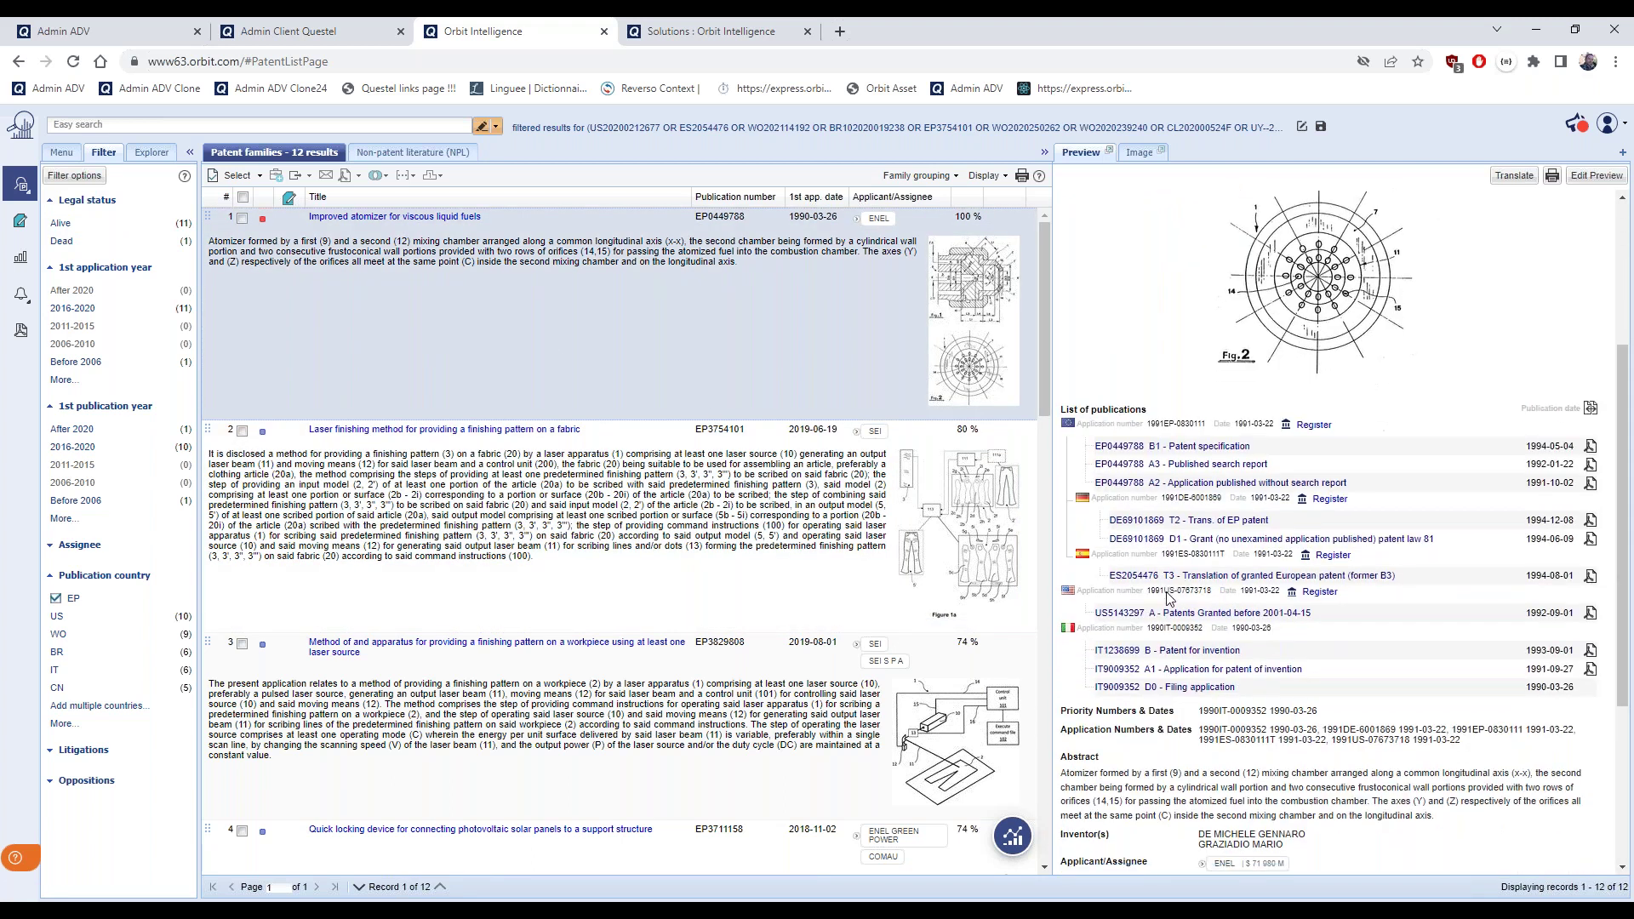
{"action": "scroll", "coordinate": [1169, 598], "scroll_direction": "down", "scroll_amount": 1}
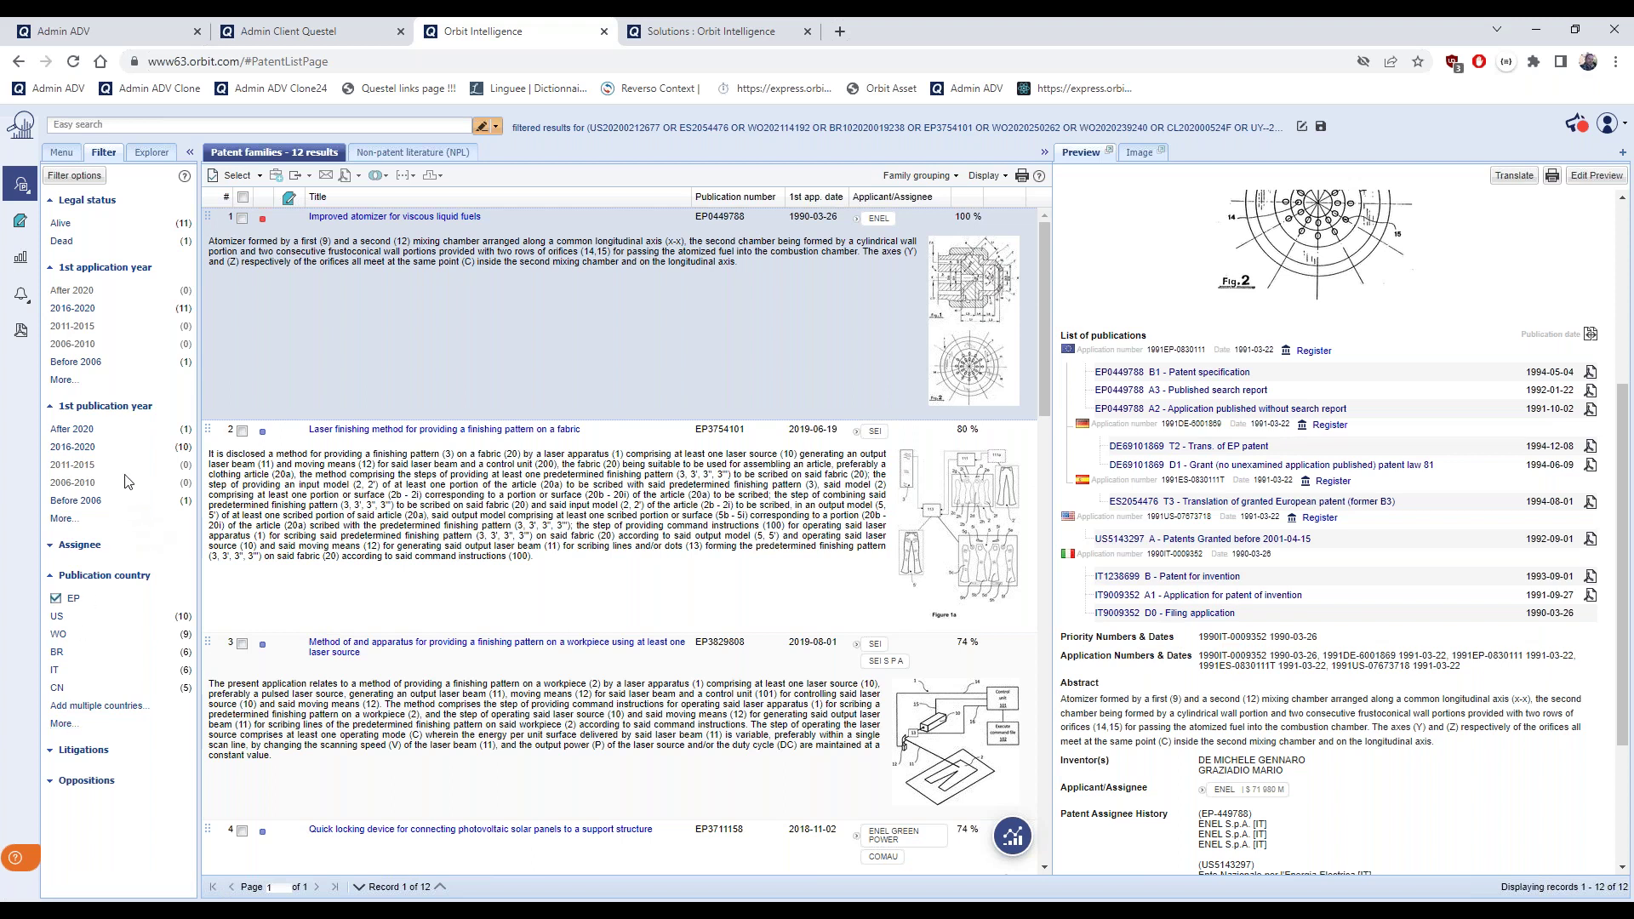
Narrow the EP results to 1st publication years 2016-2020 and look through the filtered families
{"action": "left_click", "coordinate": [76, 430]}
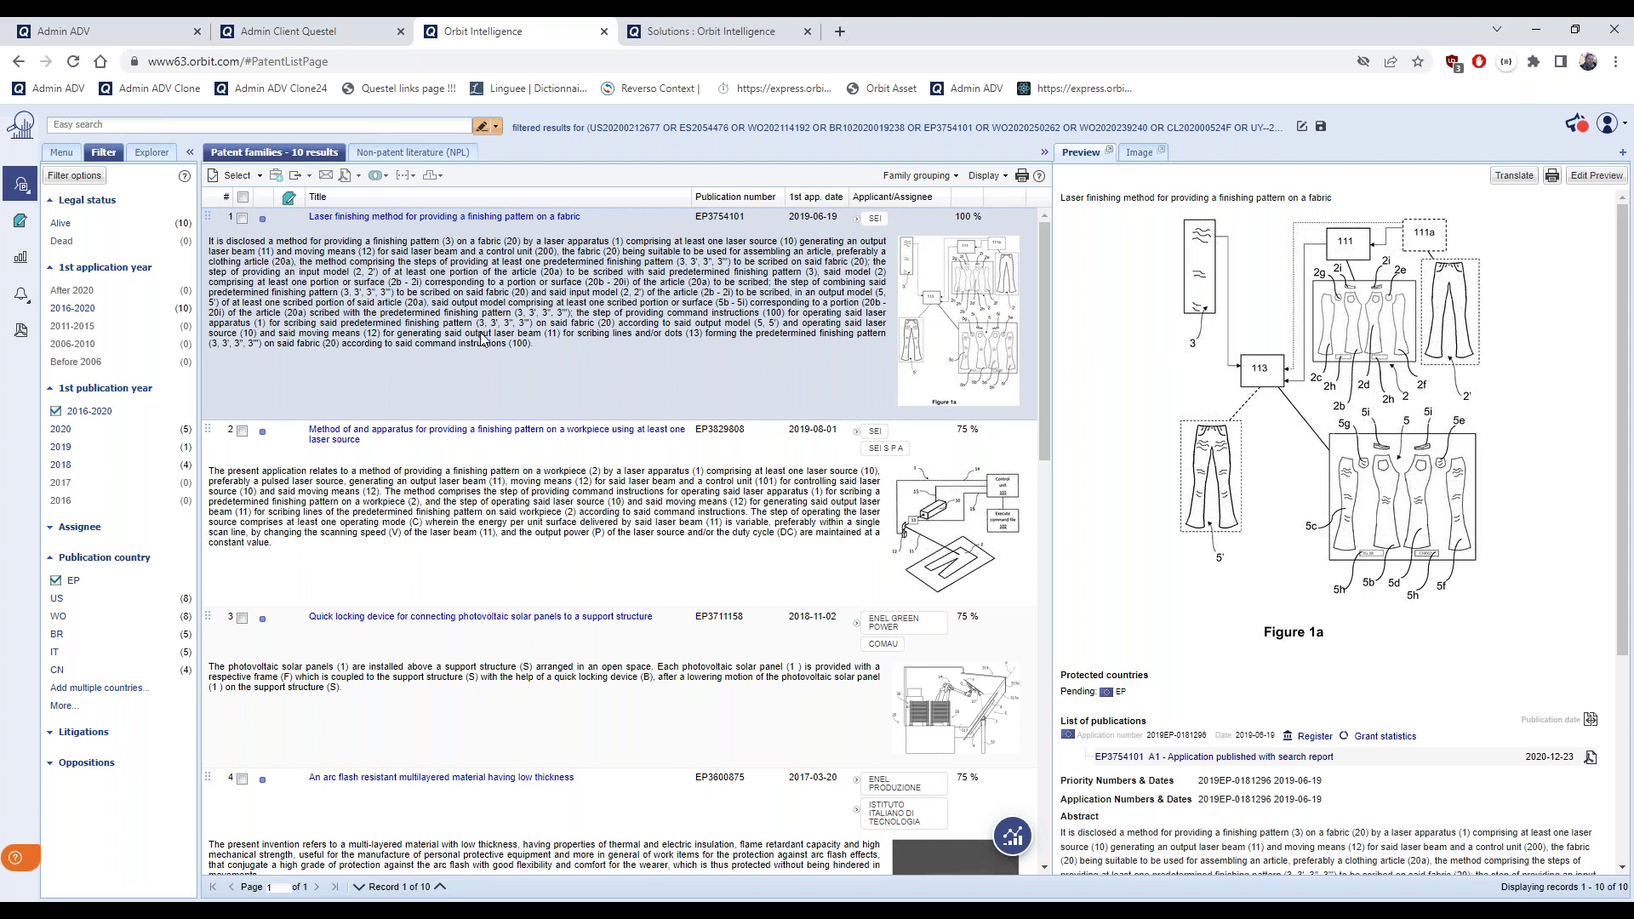
{"action": "scroll", "coordinate": [481, 338], "scroll_direction": "down", "scroll_amount": 8}
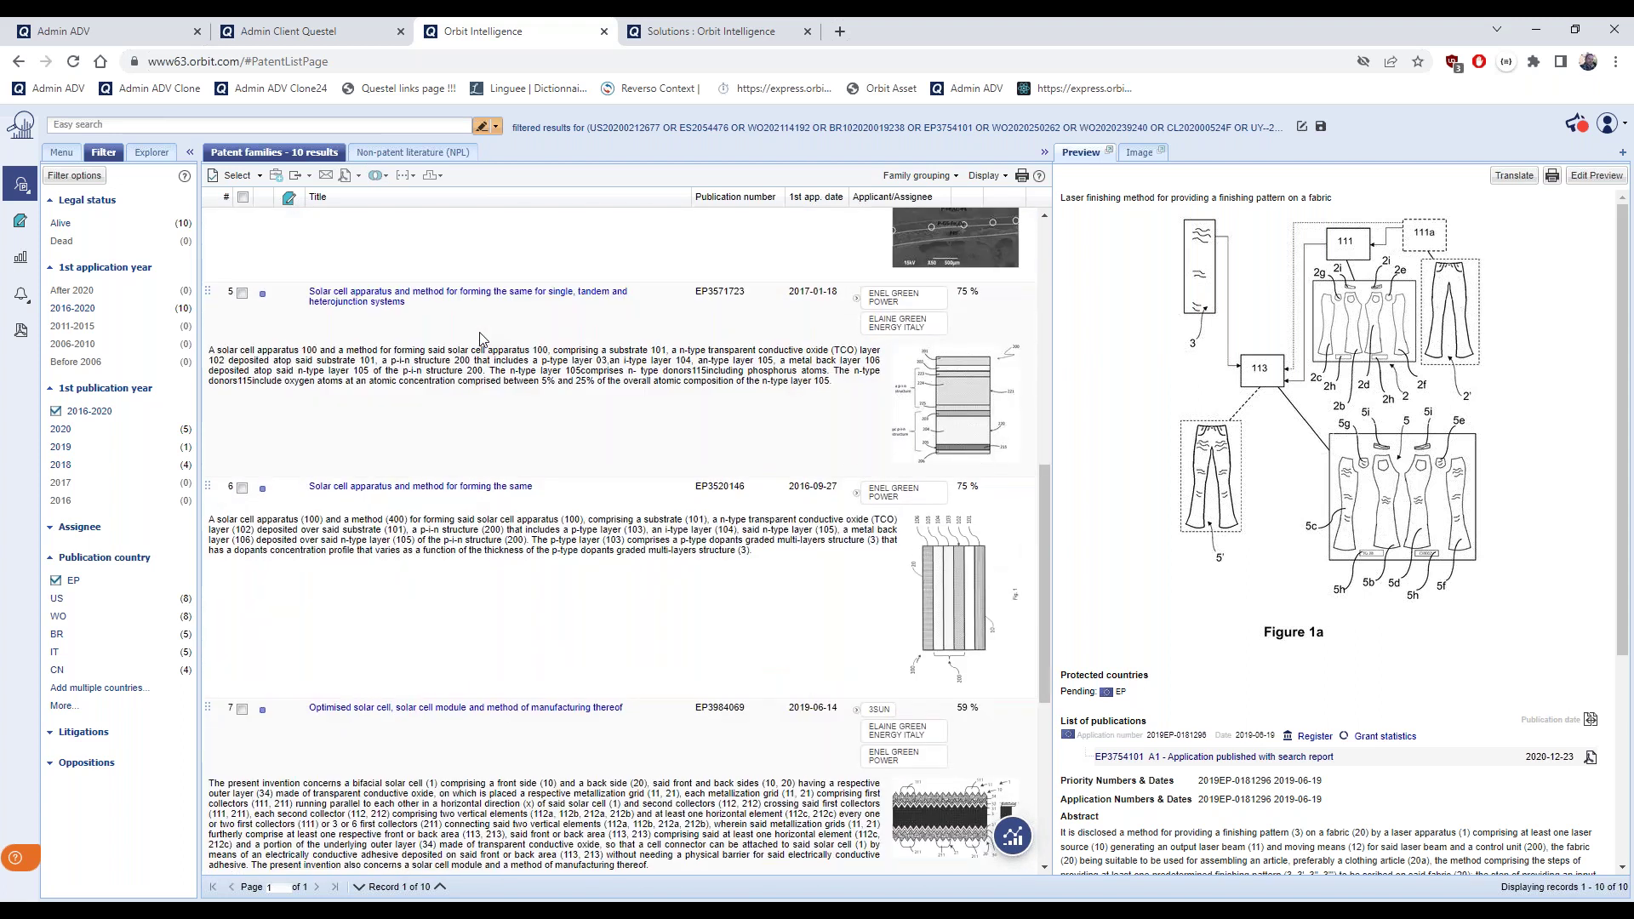
{"action": "scroll", "coordinate": [481, 338], "scroll_direction": "down", "scroll_amount": 3}
{"action": "scroll", "coordinate": [481, 338], "scroll_direction": "up", "scroll_amount": 12}
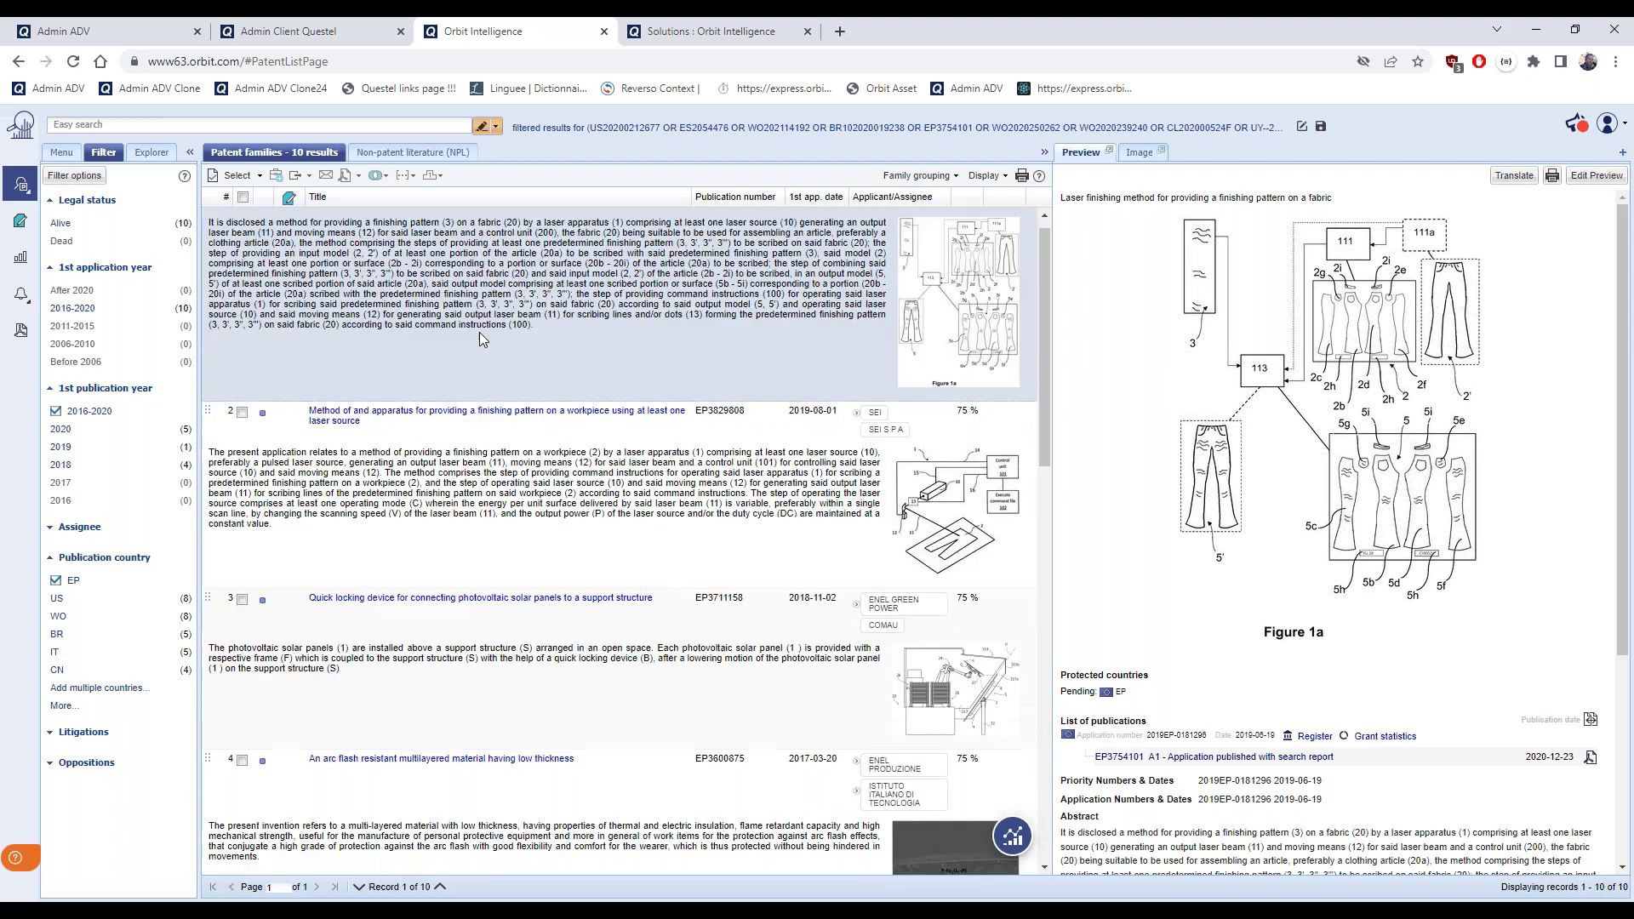
{"action": "scroll", "coordinate": [481, 338], "scroll_direction": "up", "scroll_amount": 1}
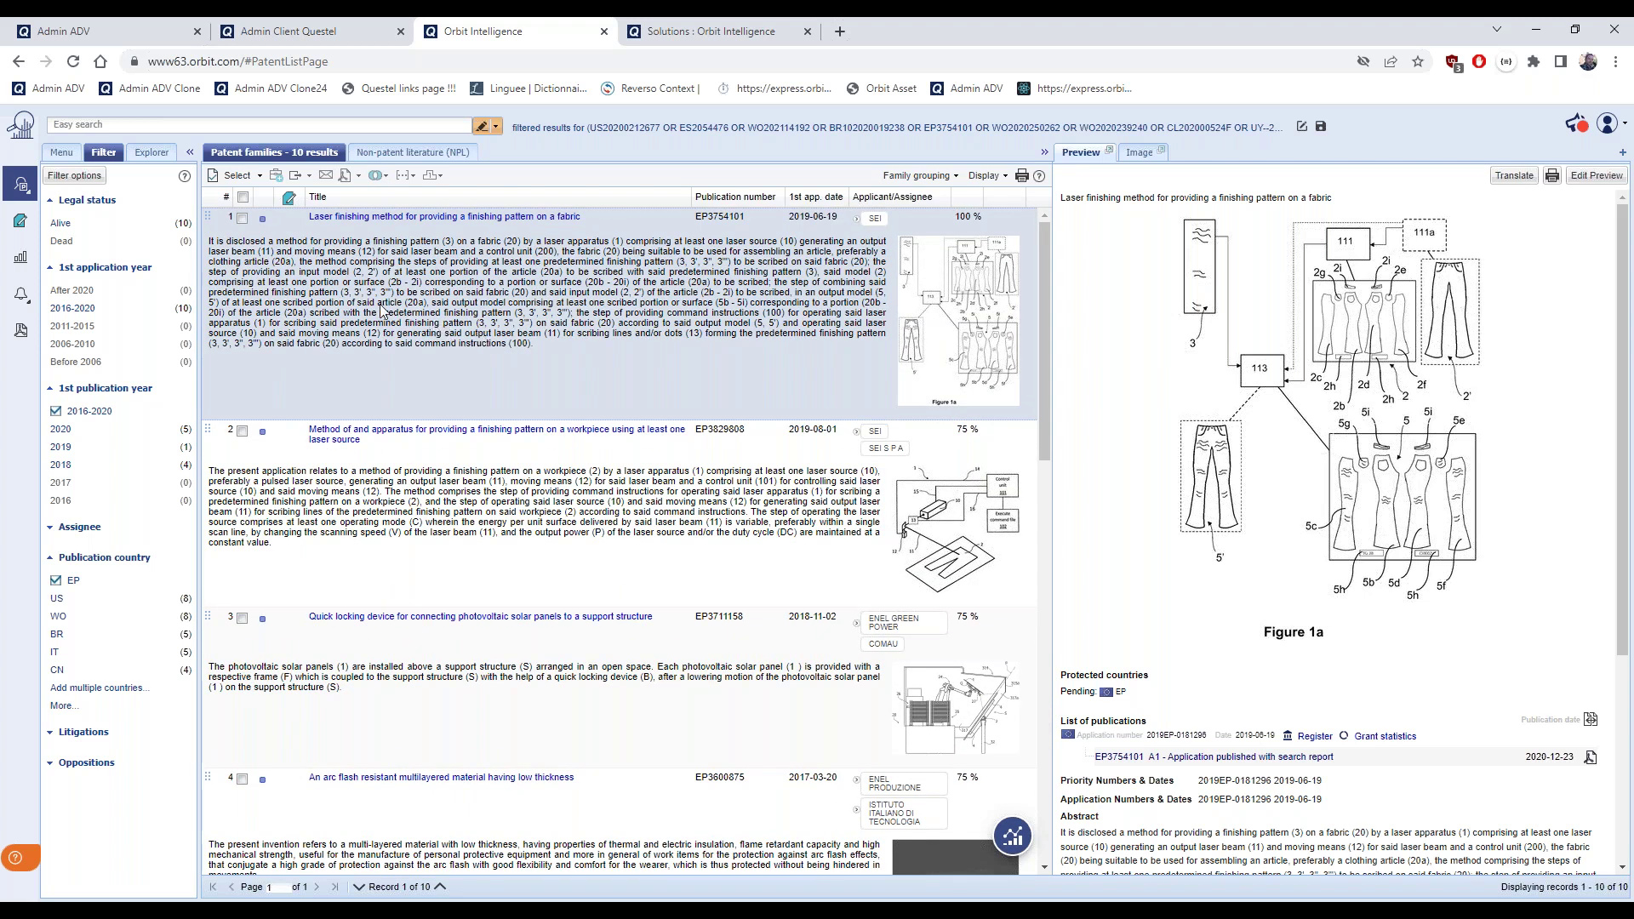
Run a semantic search with the existing free text about bitumen and thermoplastic polymer mixtures
{"action": "left_click", "coordinate": [73, 155]}
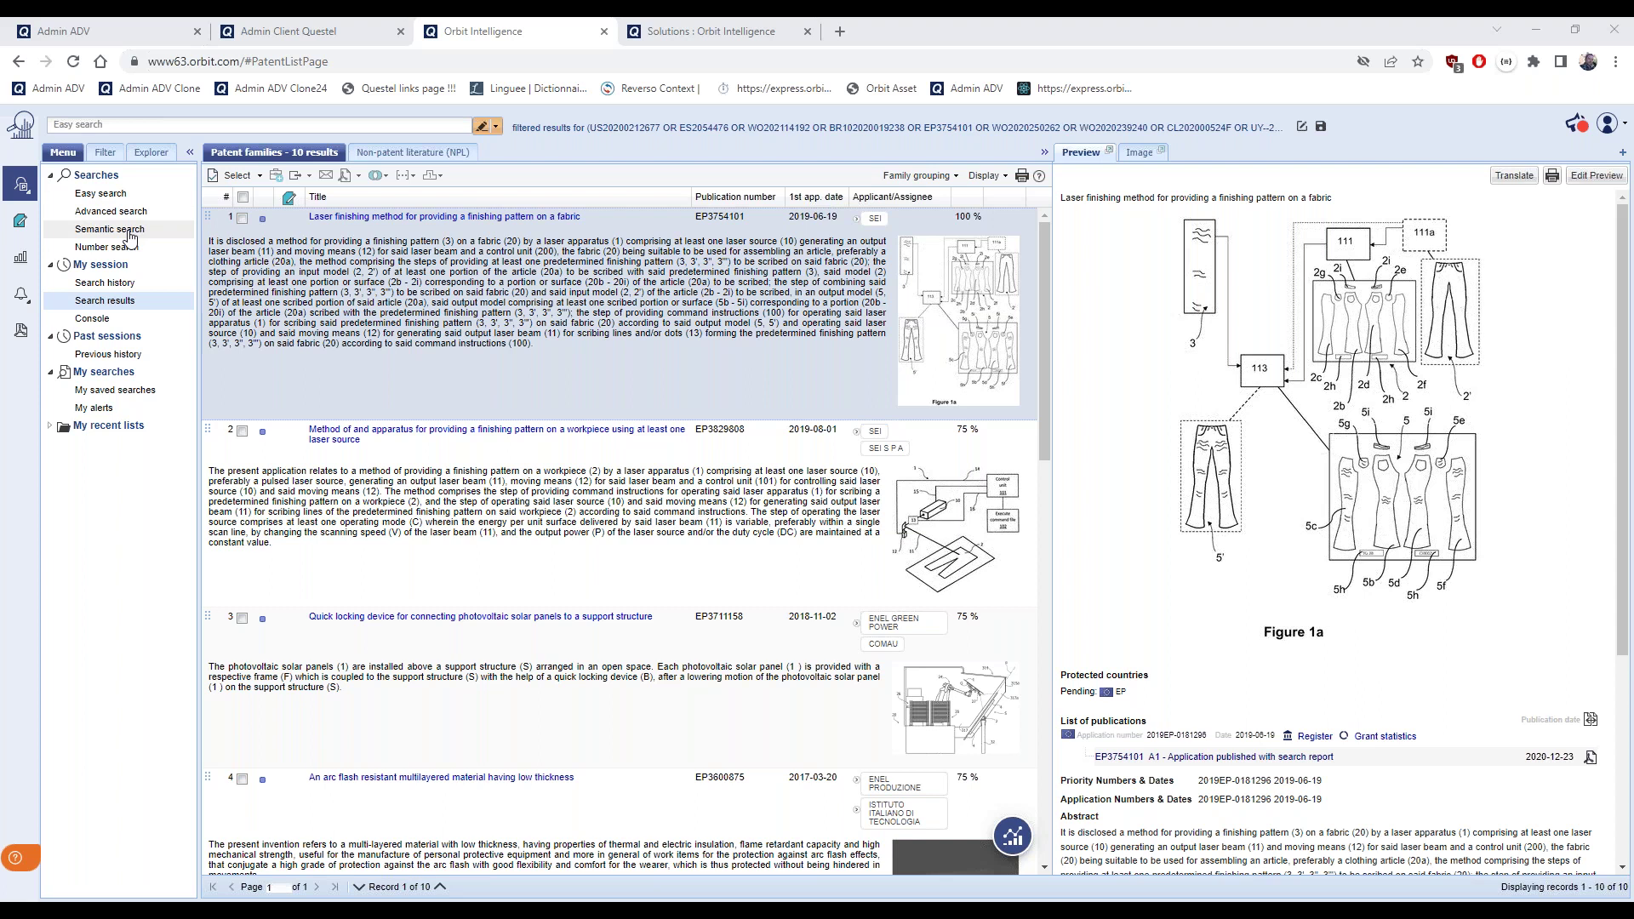
{"action": "left_click", "coordinate": [128, 232]}
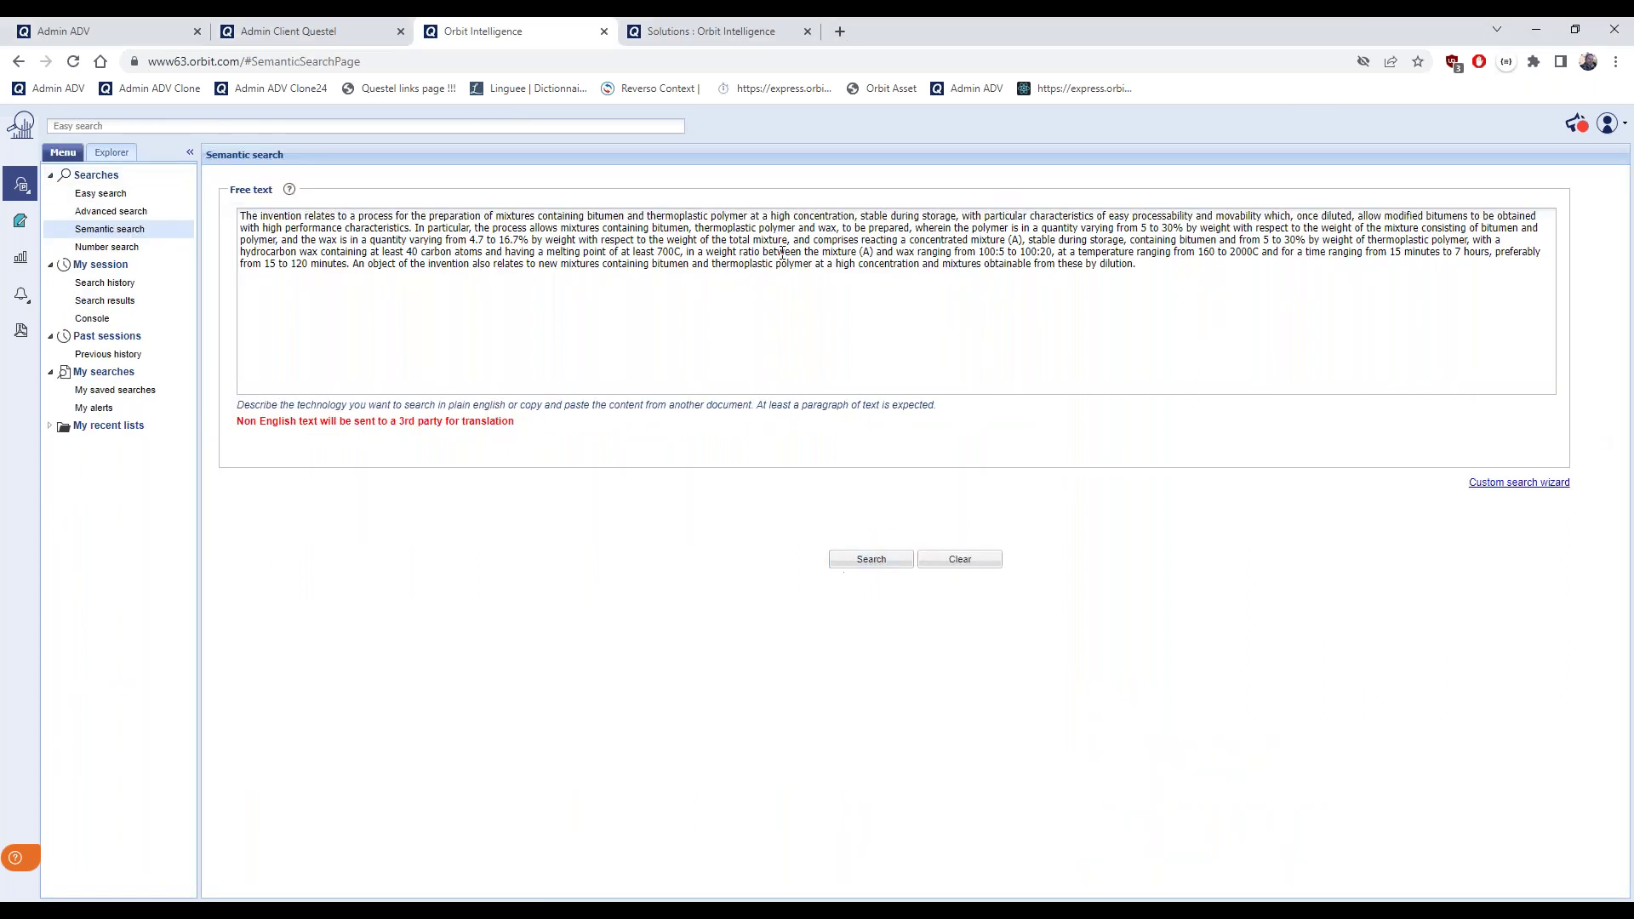
{"action": "left_click", "coordinate": [852, 552]}
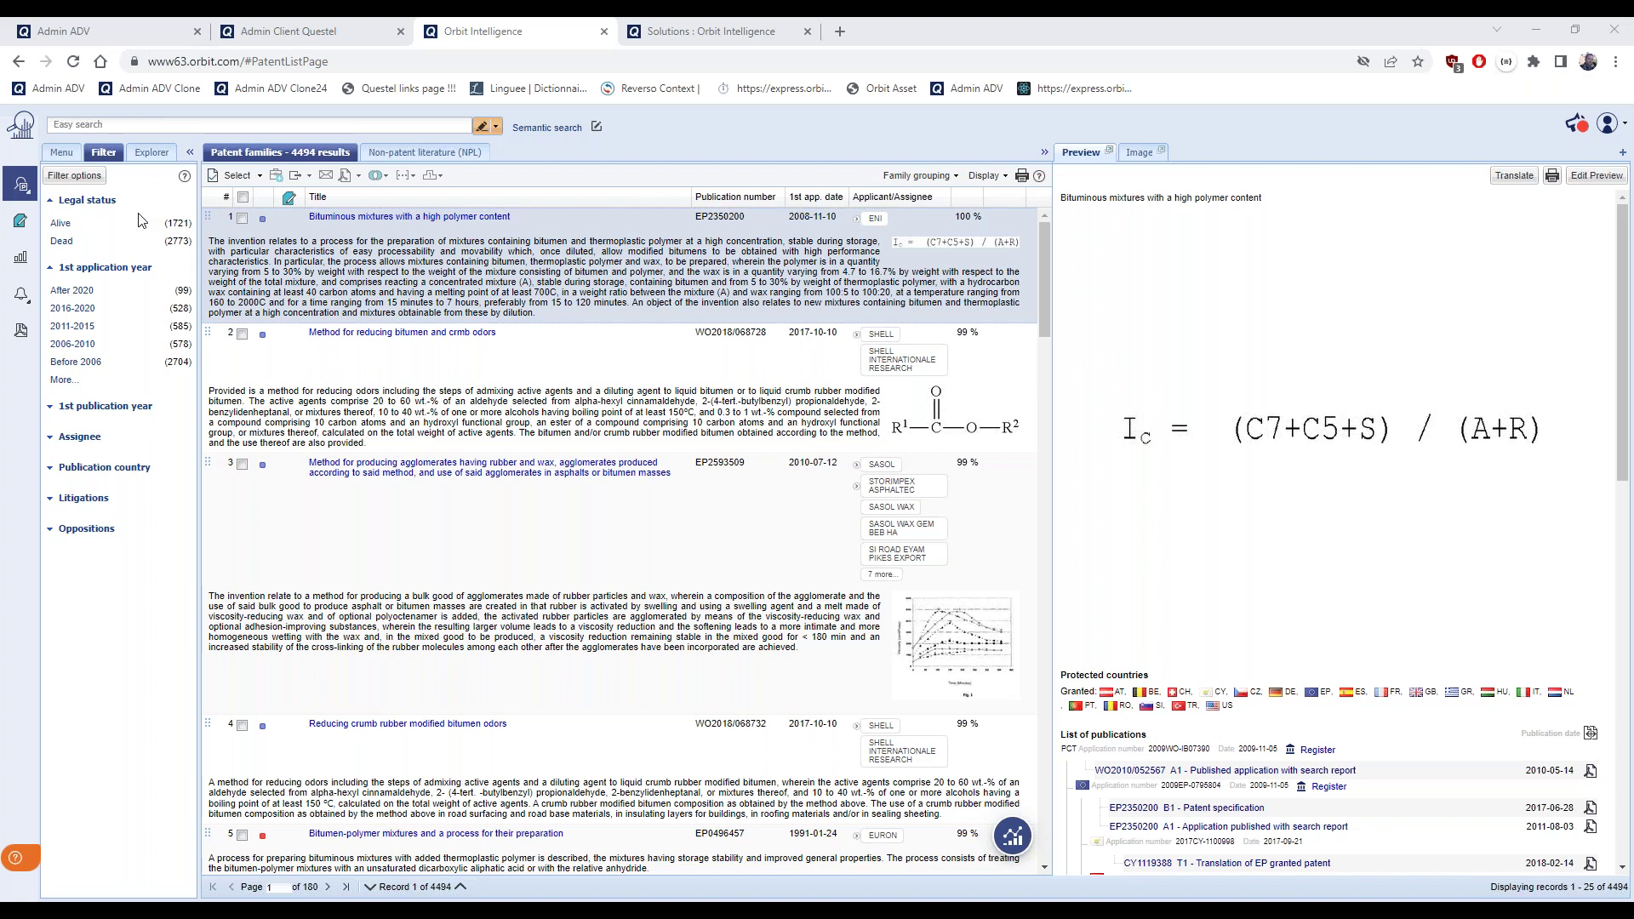
Filter the bitumen search results to patent families with publication country EP or ES
{"action": "left_click", "coordinate": [49, 467]}
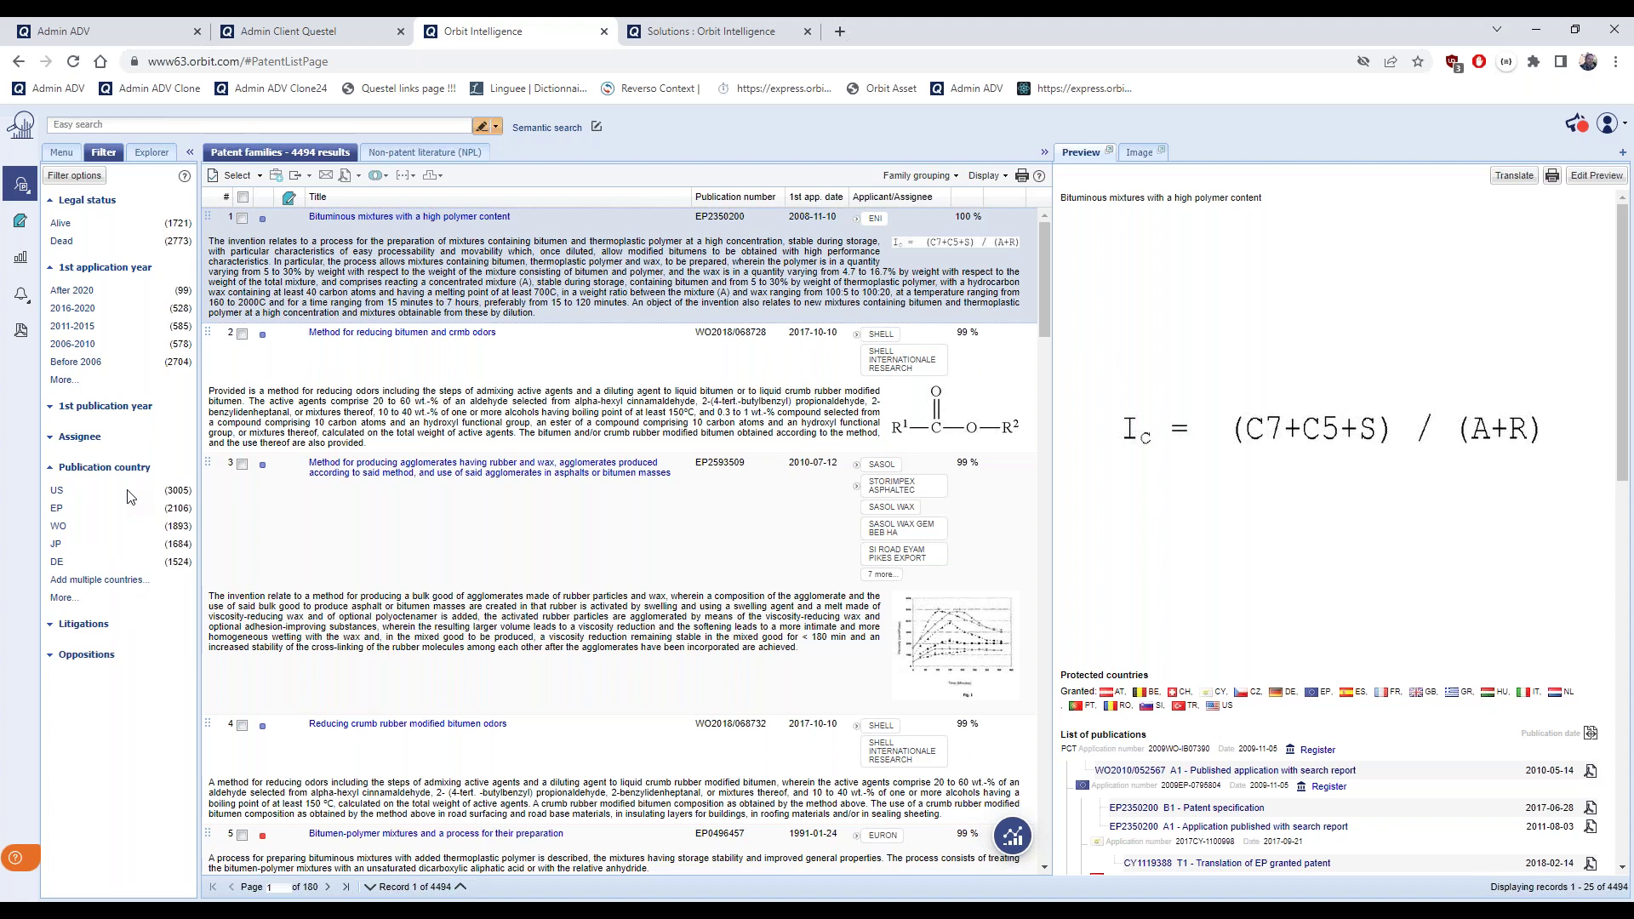
{"action": "left_click", "coordinate": [116, 582]}
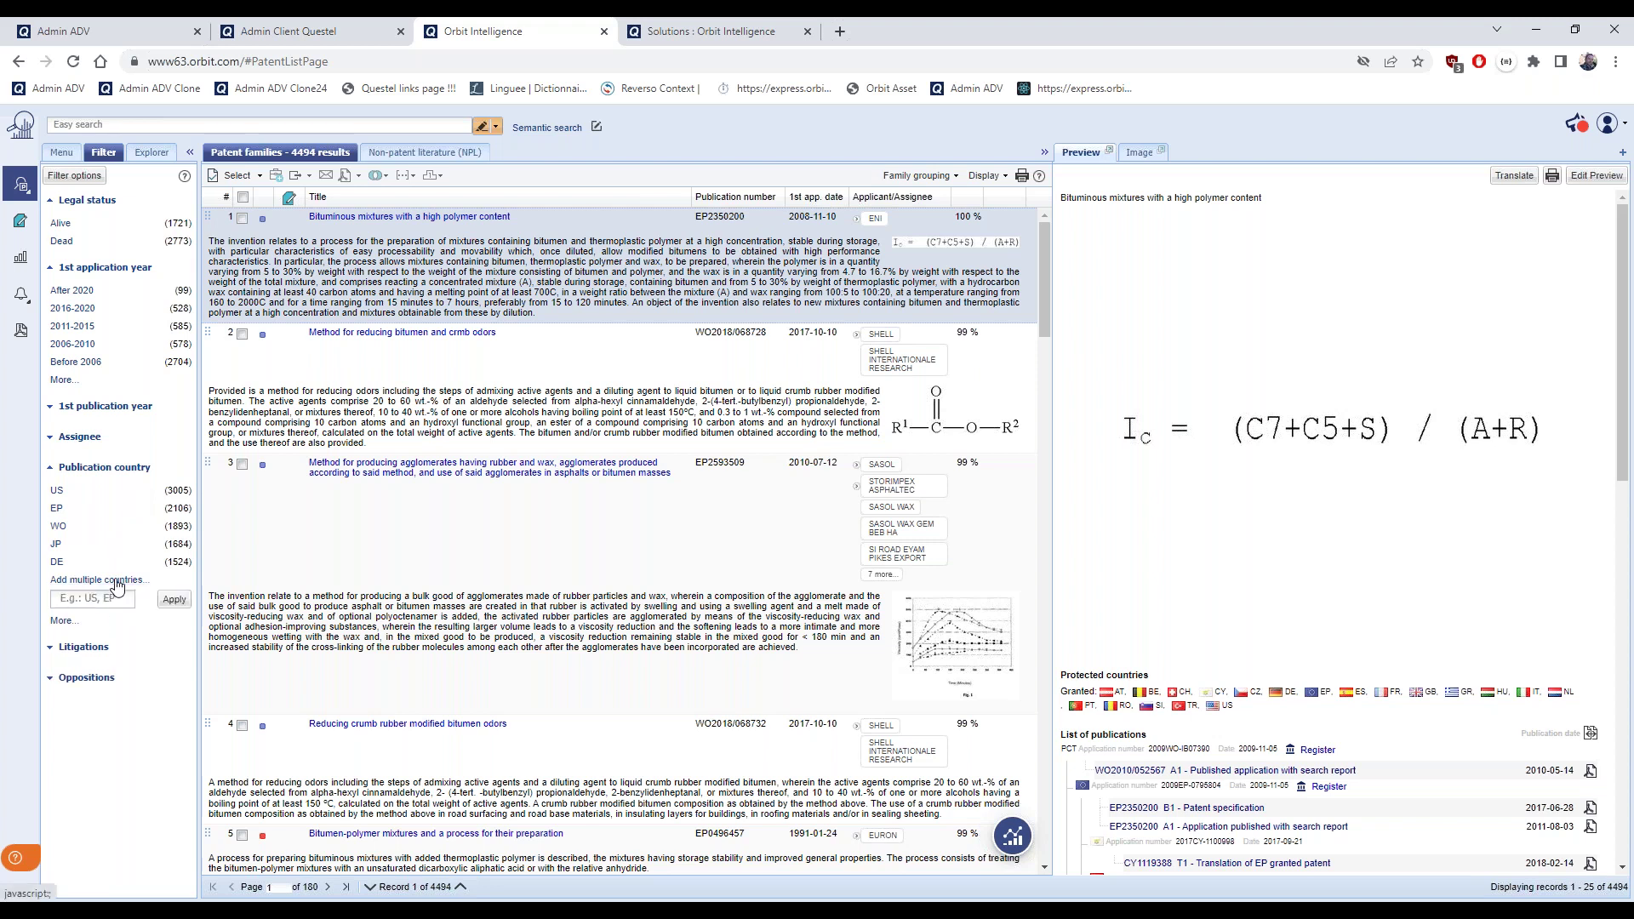
{"action": "left_click", "coordinate": [96, 600]}
{"action": "type", "text": "E"}
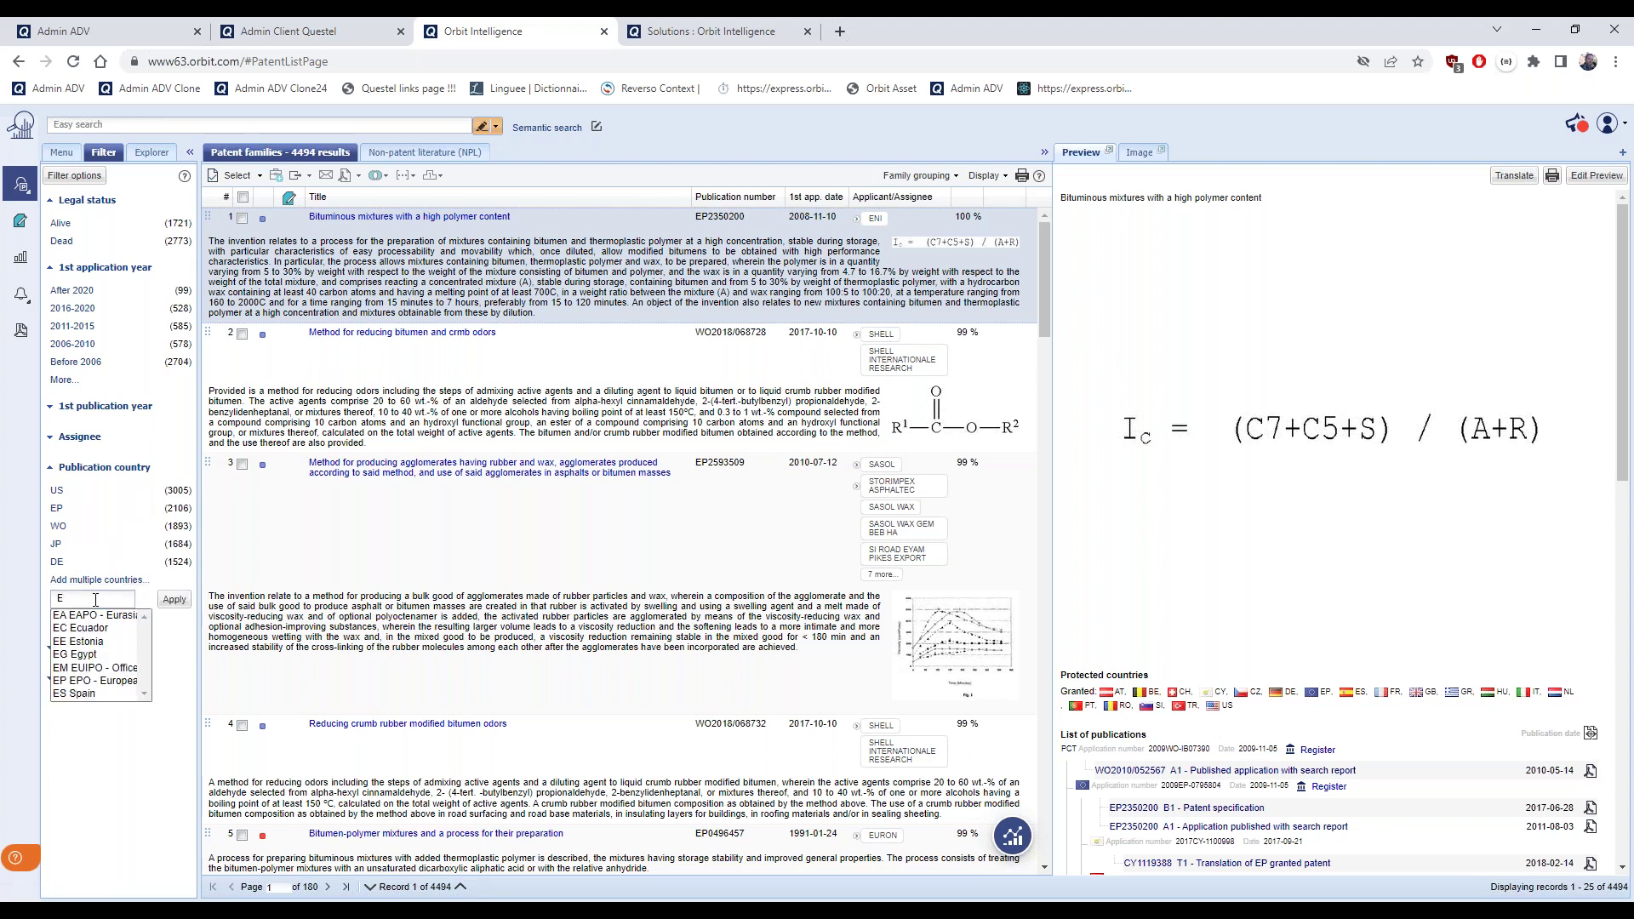
{"action": "type", "text": "P"}
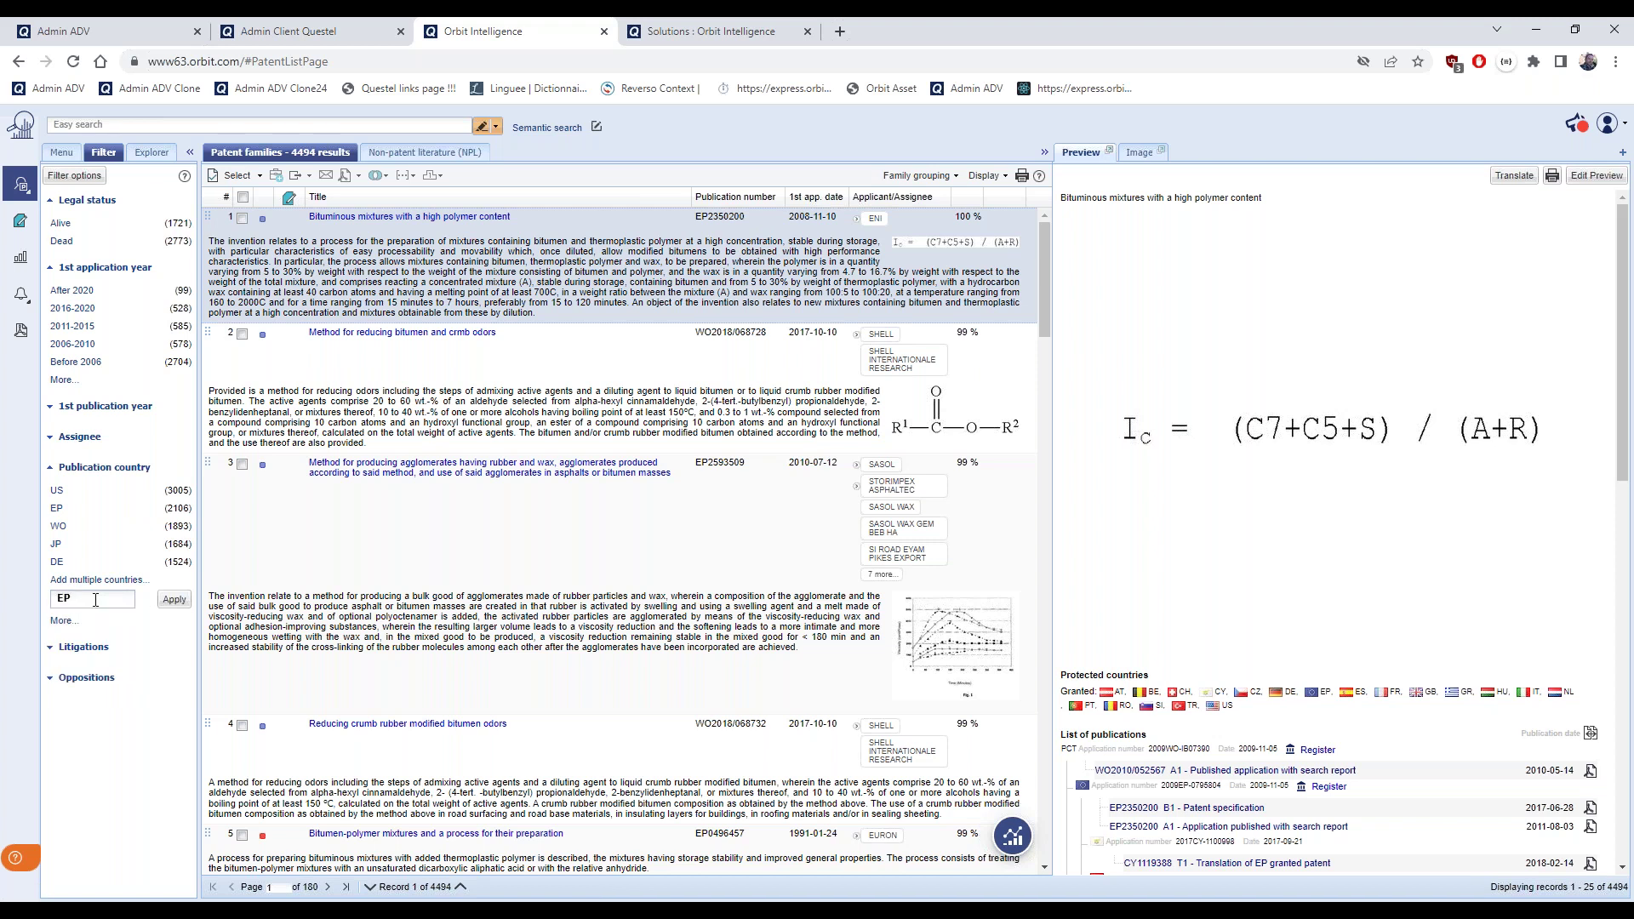
{"action": "type", "text": ", E"}
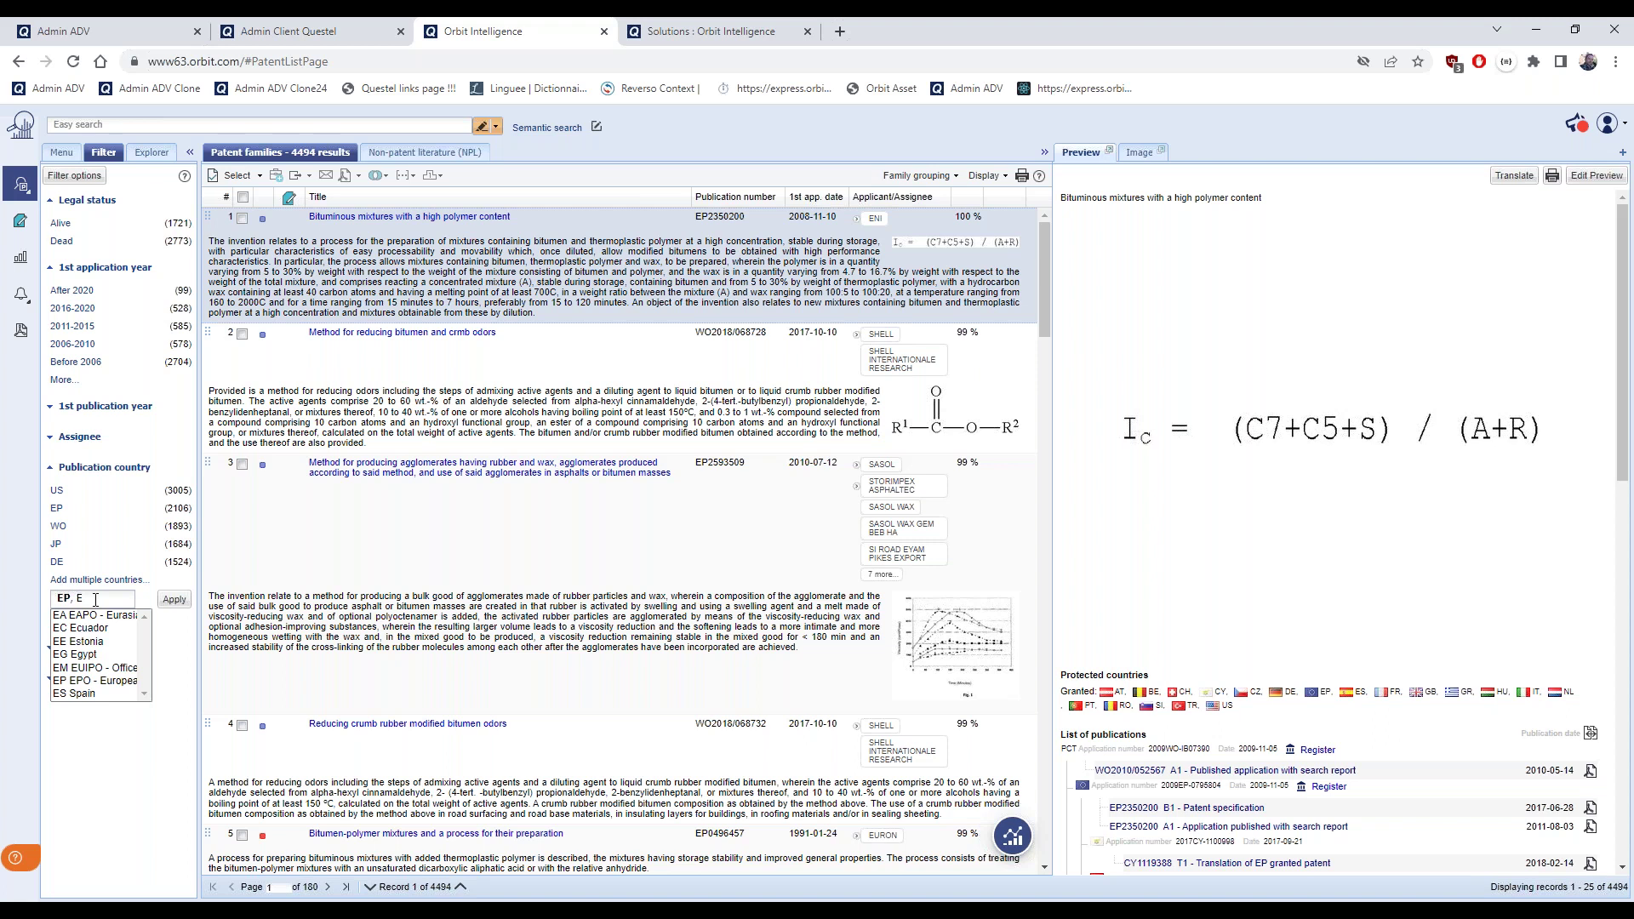
{"action": "type", "text": "S"}
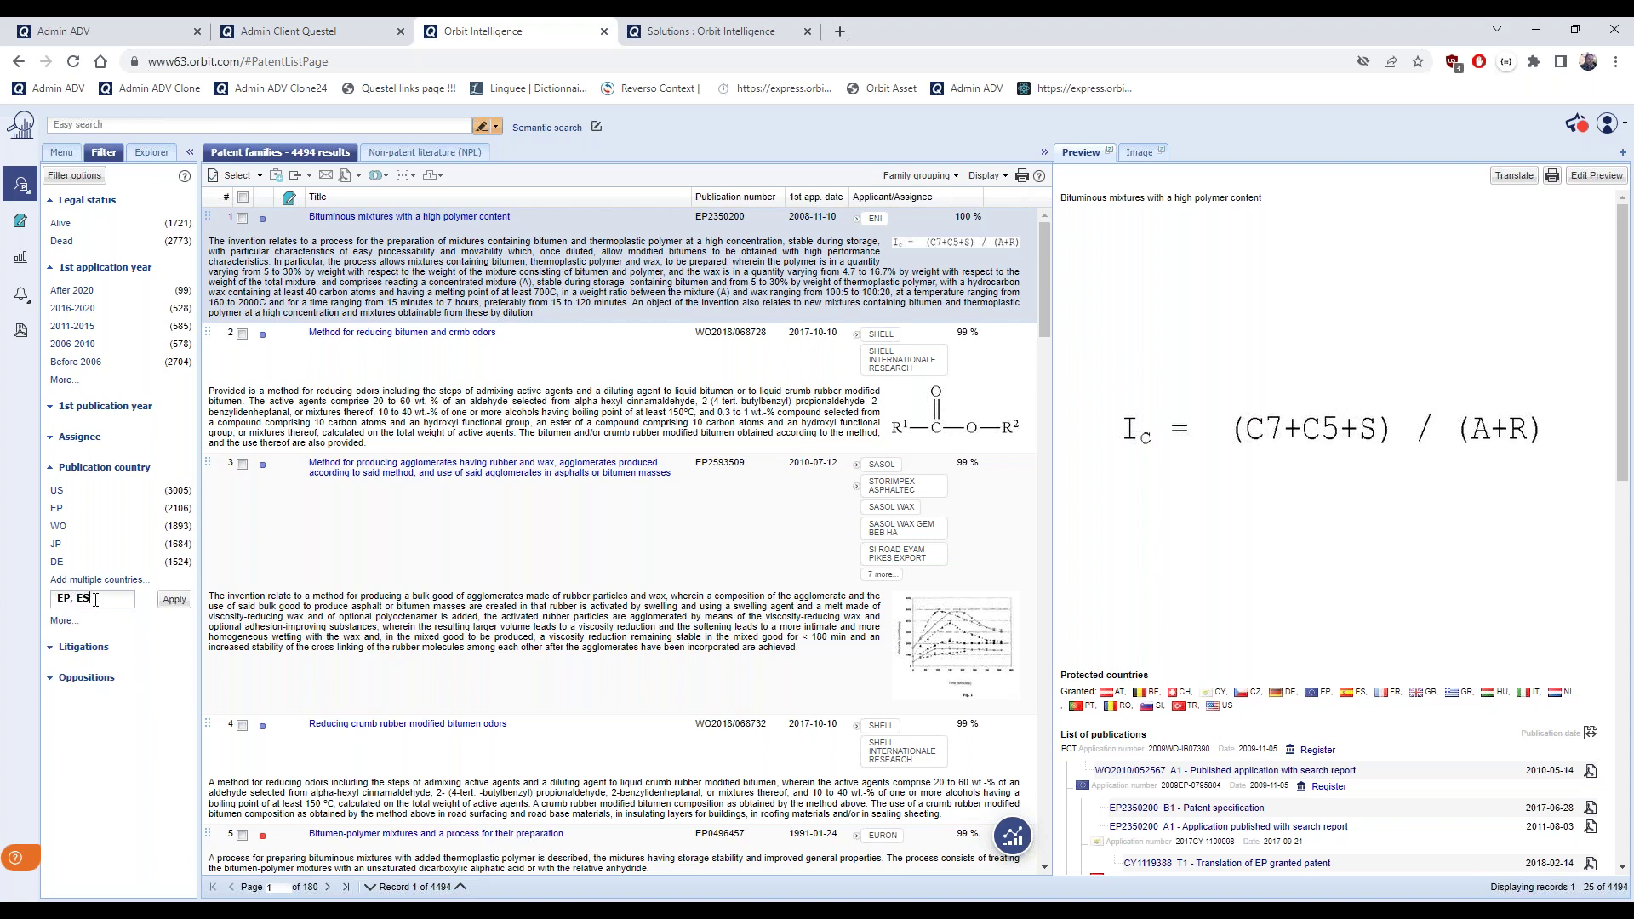
{"action": "key", "text": "BackSpace"}
{"action": "left_click", "coordinate": [94, 693]}
{"action": "left_click", "coordinate": [174, 599]}
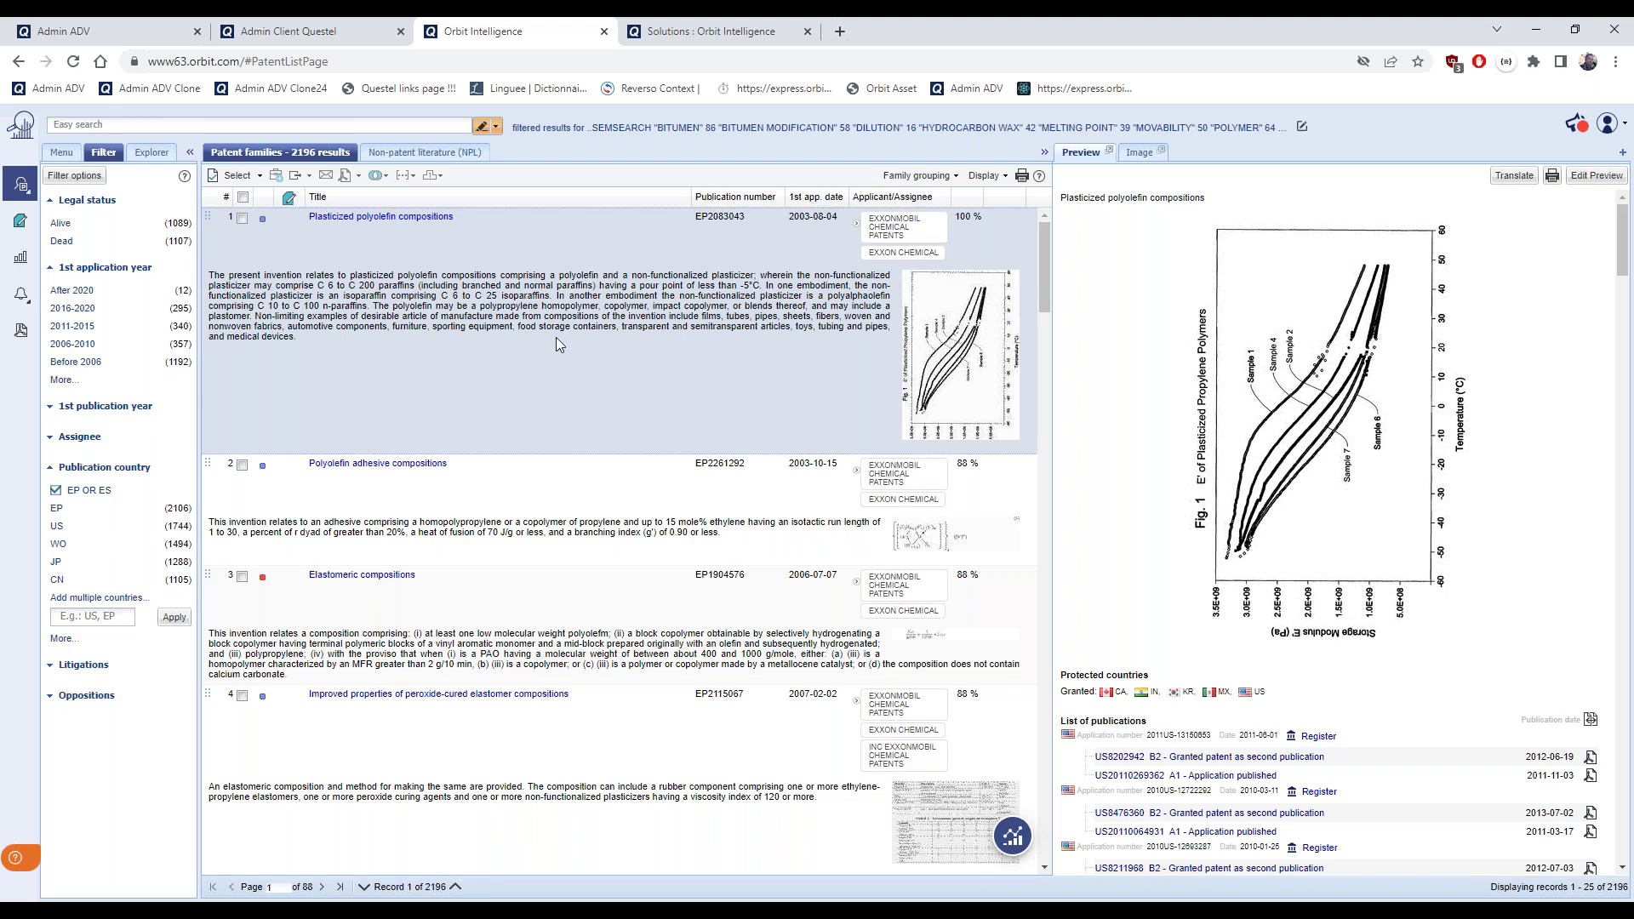
Look through the list of publications of the plasticized polyolefin compositions family in the preview
{"action": "scroll", "coordinate": [1247, 535], "scroll_direction": "down", "scroll_amount": 5}
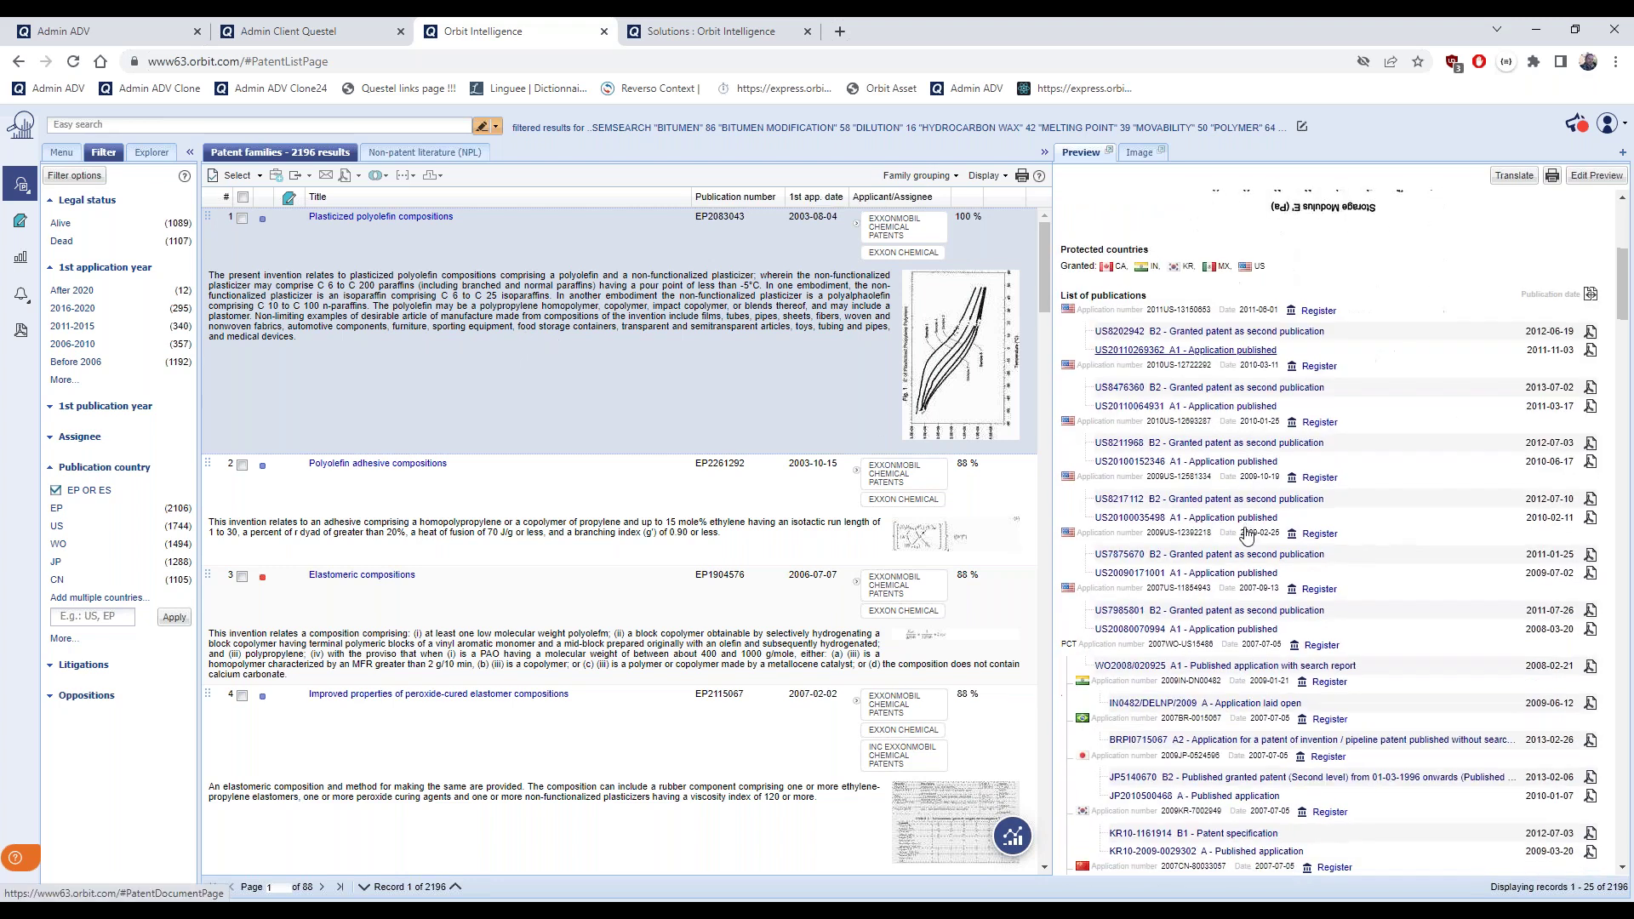
{"action": "scroll", "coordinate": [1247, 535], "scroll_direction": "down", "scroll_amount": 5}
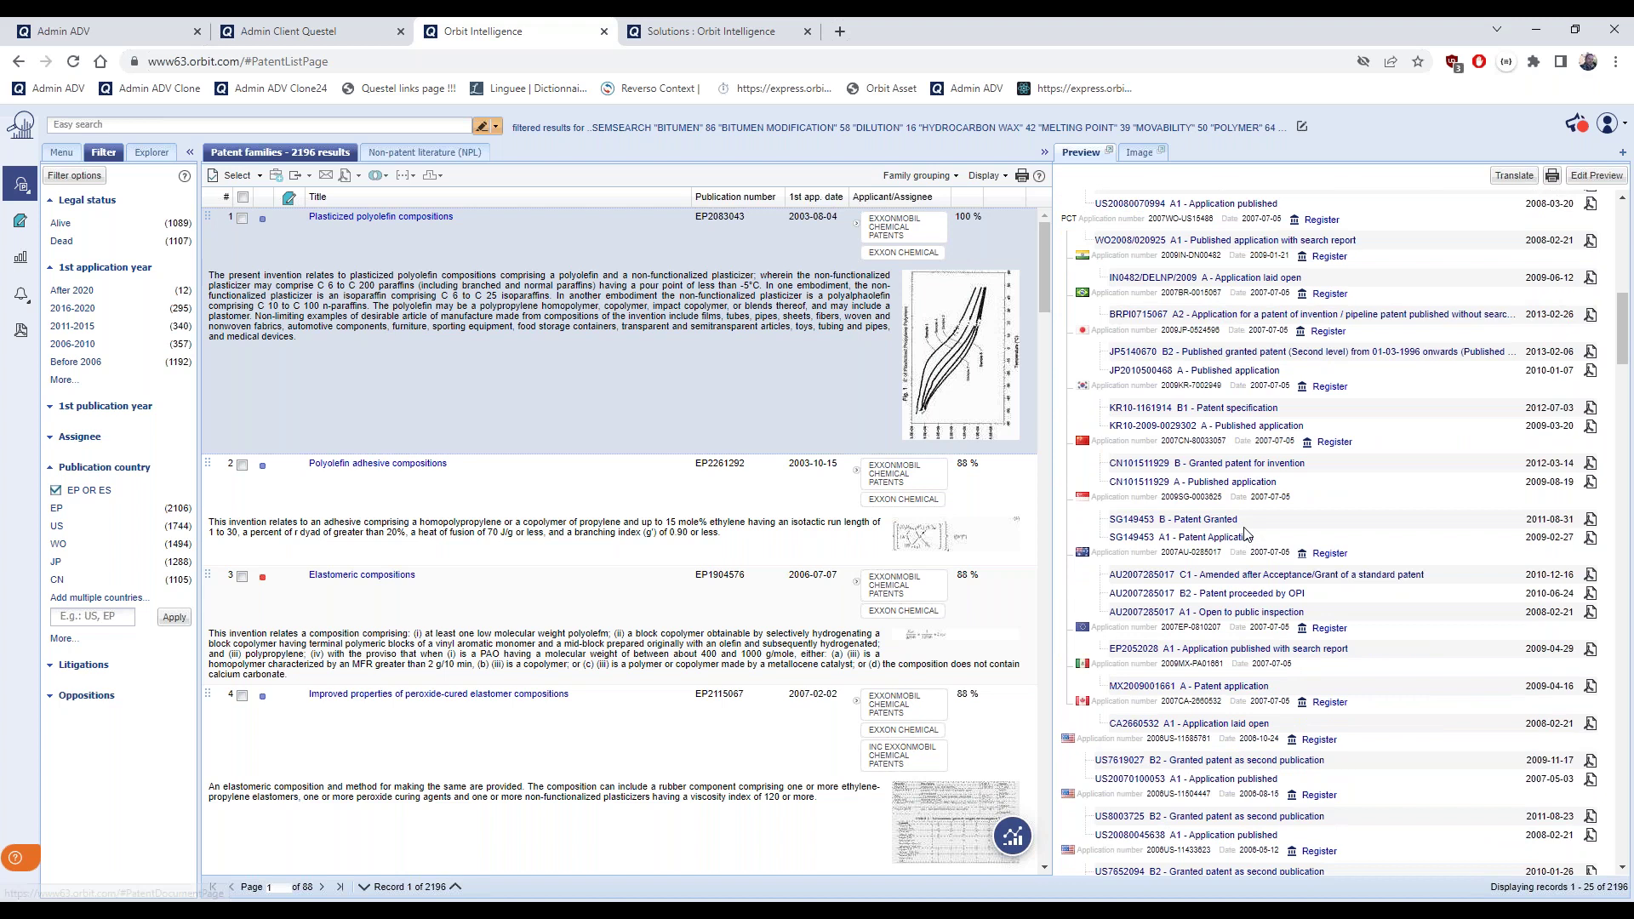
{"action": "scroll", "coordinate": [1245, 534], "scroll_direction": "down", "scroll_amount": 10}
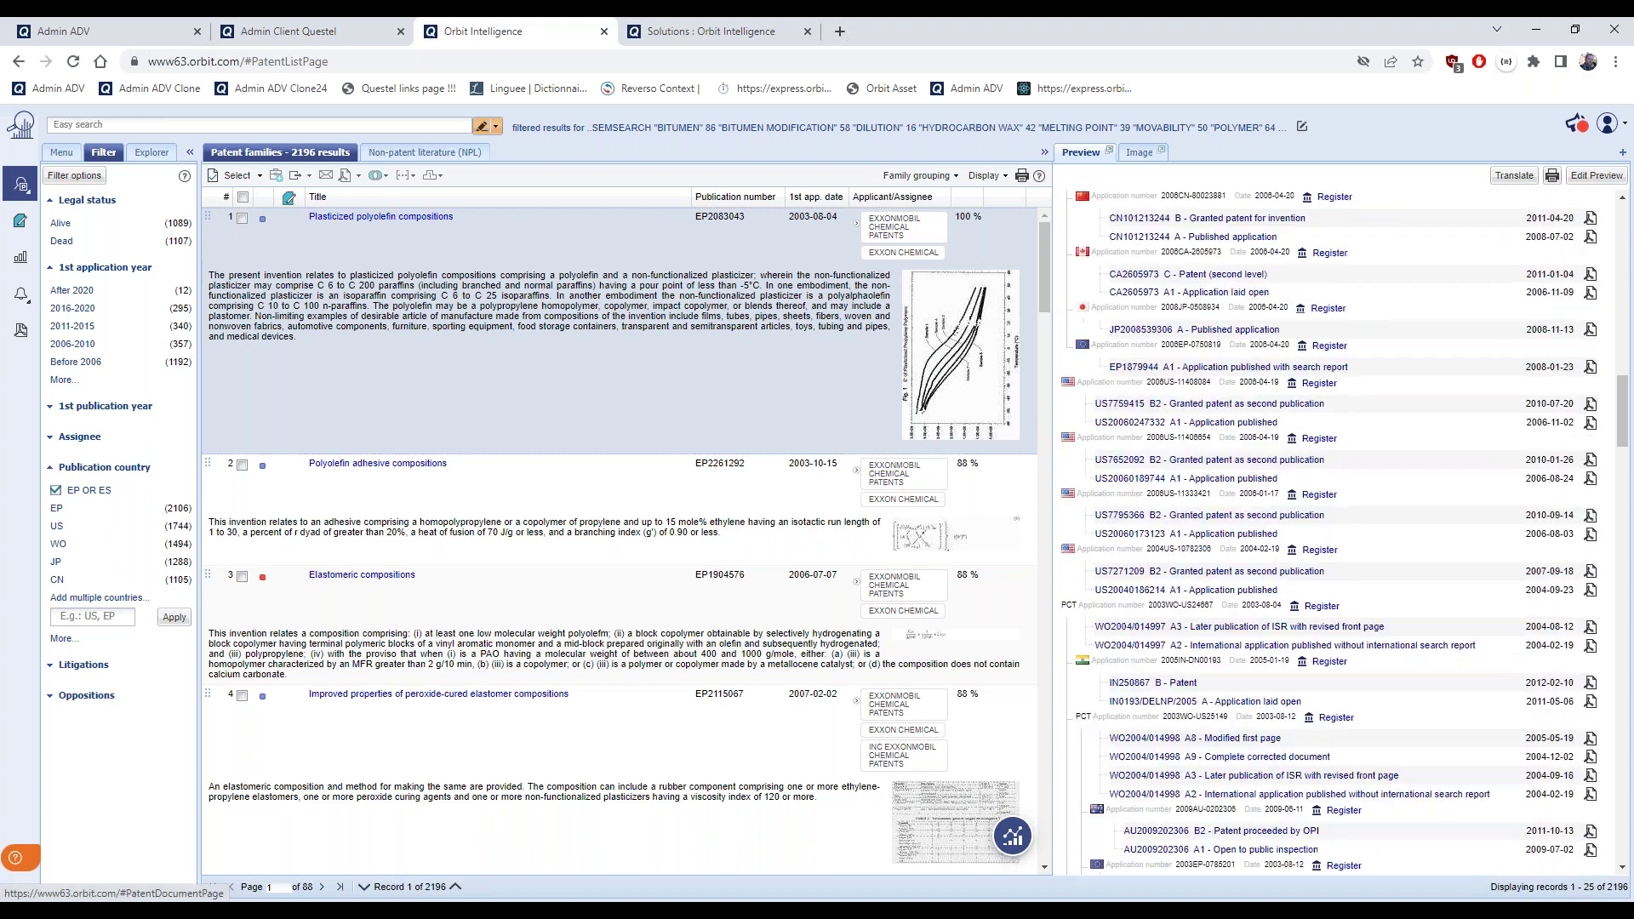
{"action": "scroll", "coordinate": [1245, 534], "scroll_direction": "down", "scroll_amount": 10}
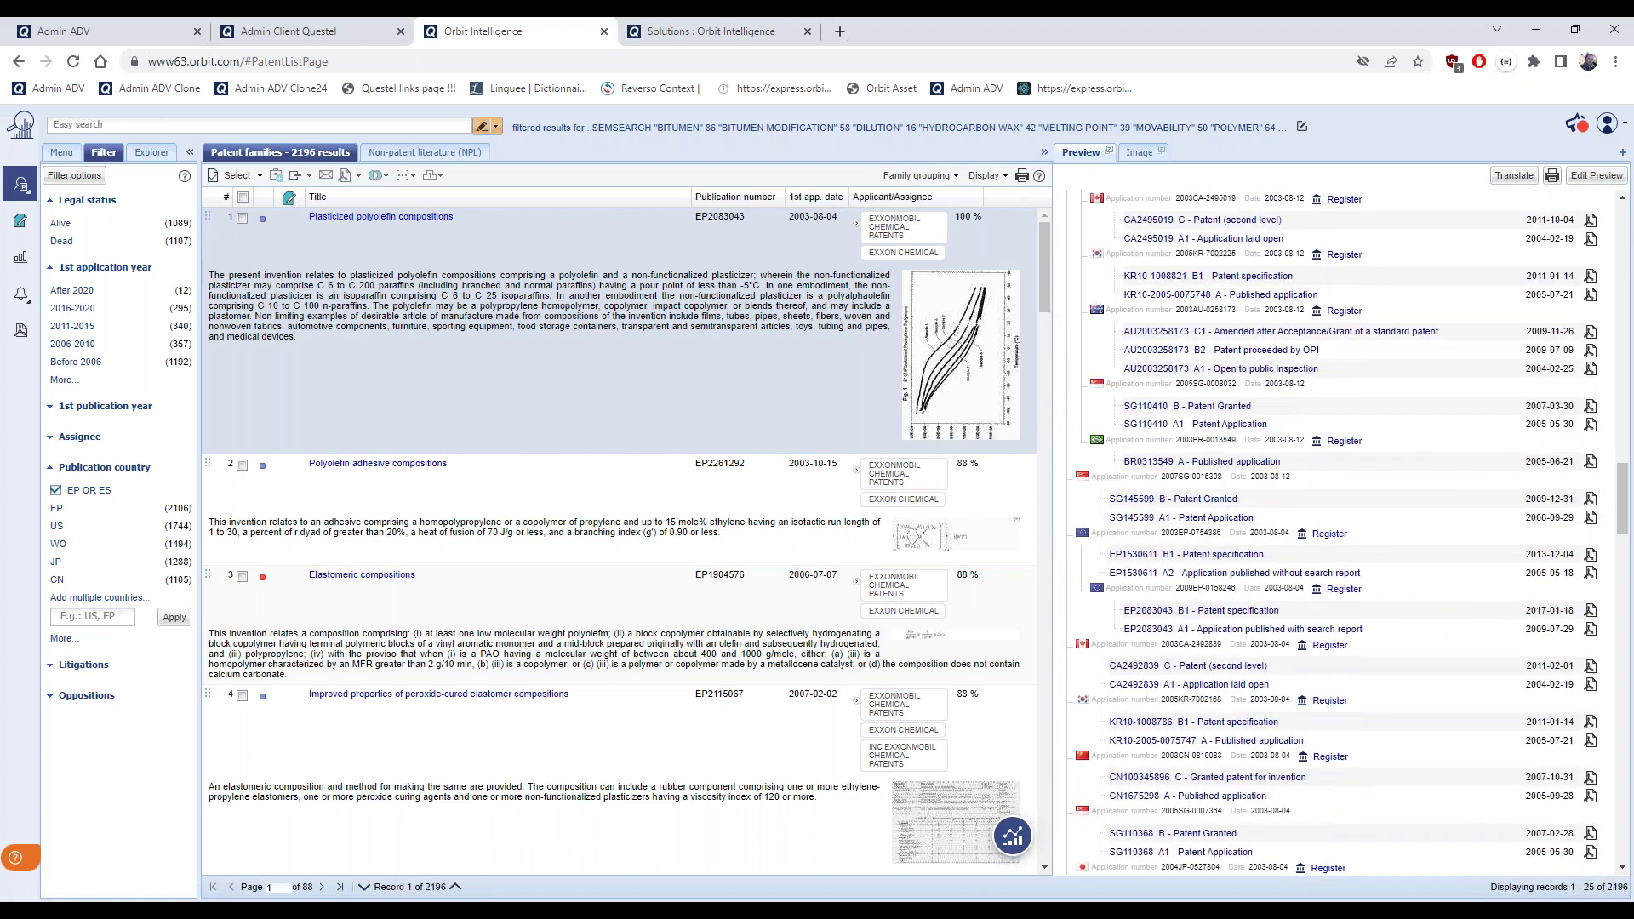
{"action": "scroll", "coordinate": [1240, 552], "scroll_direction": "down", "scroll_amount": 10}
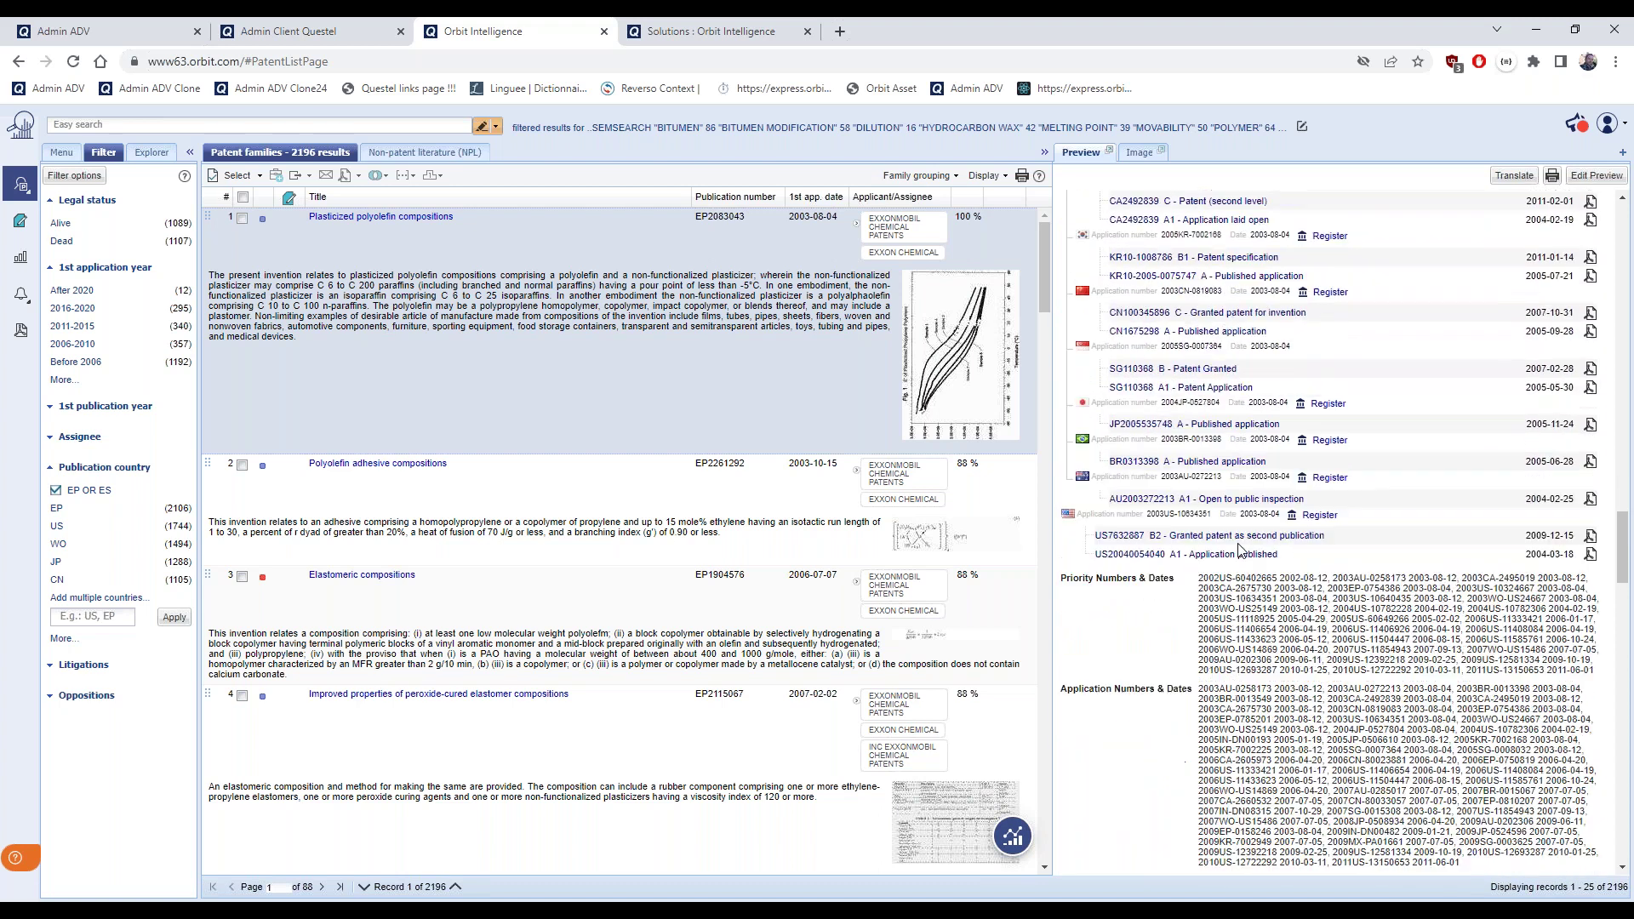
{"action": "scroll", "coordinate": [1240, 551], "scroll_direction": "up", "scroll_amount": 3}
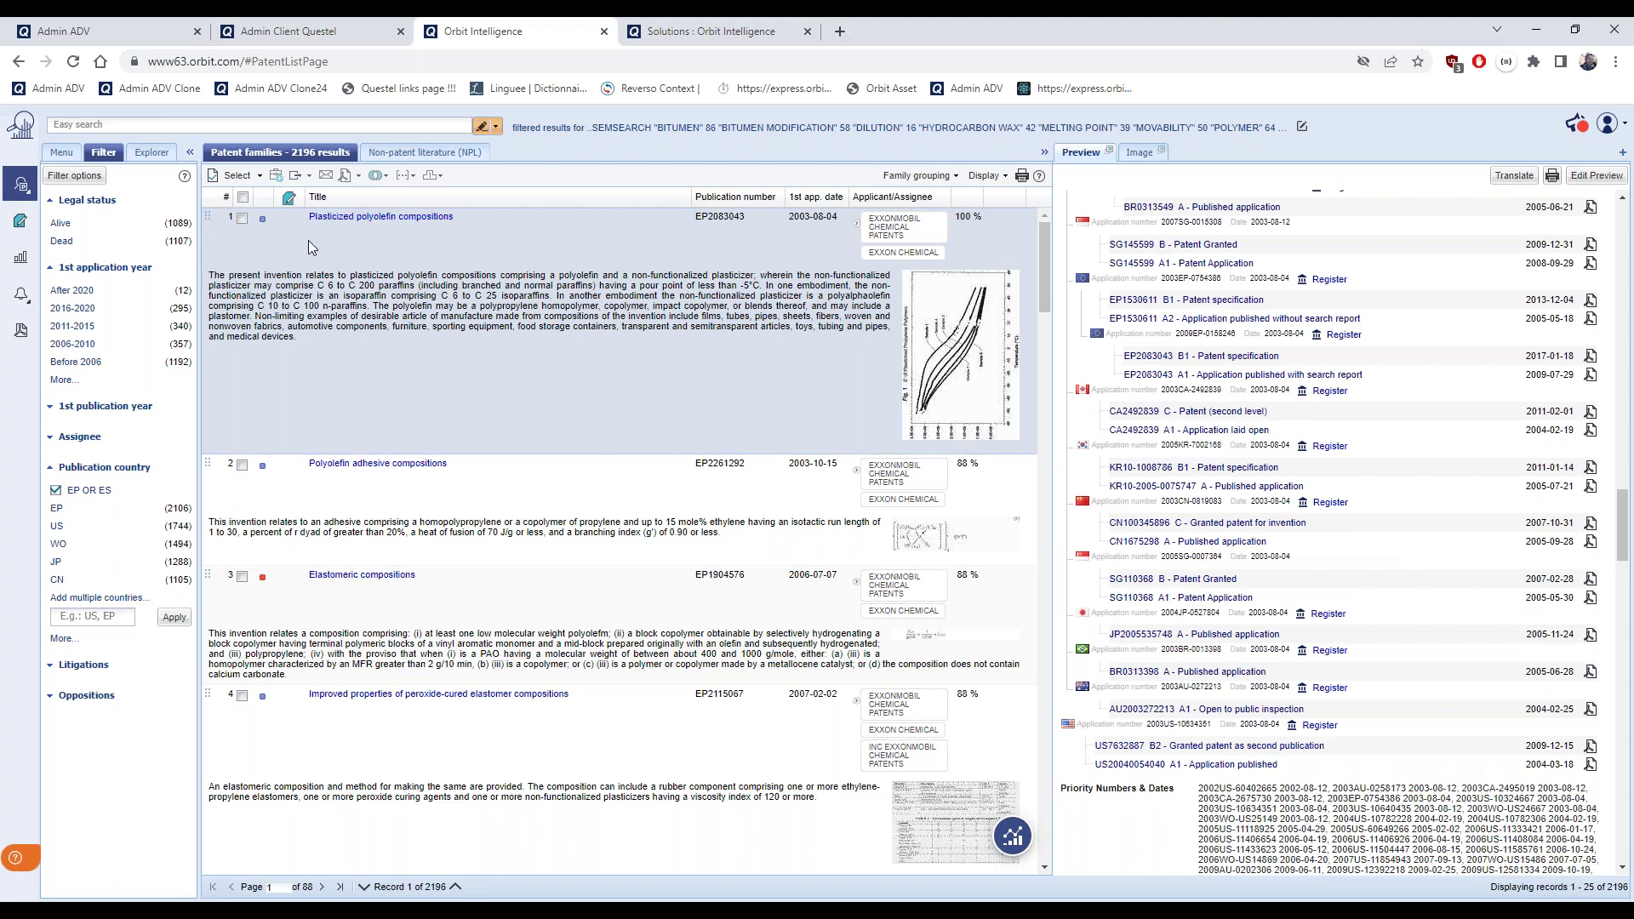
Open the advanced search form, expand the Keywords section and review which text fields can be searched
{"action": "left_click", "coordinate": [63, 153]}
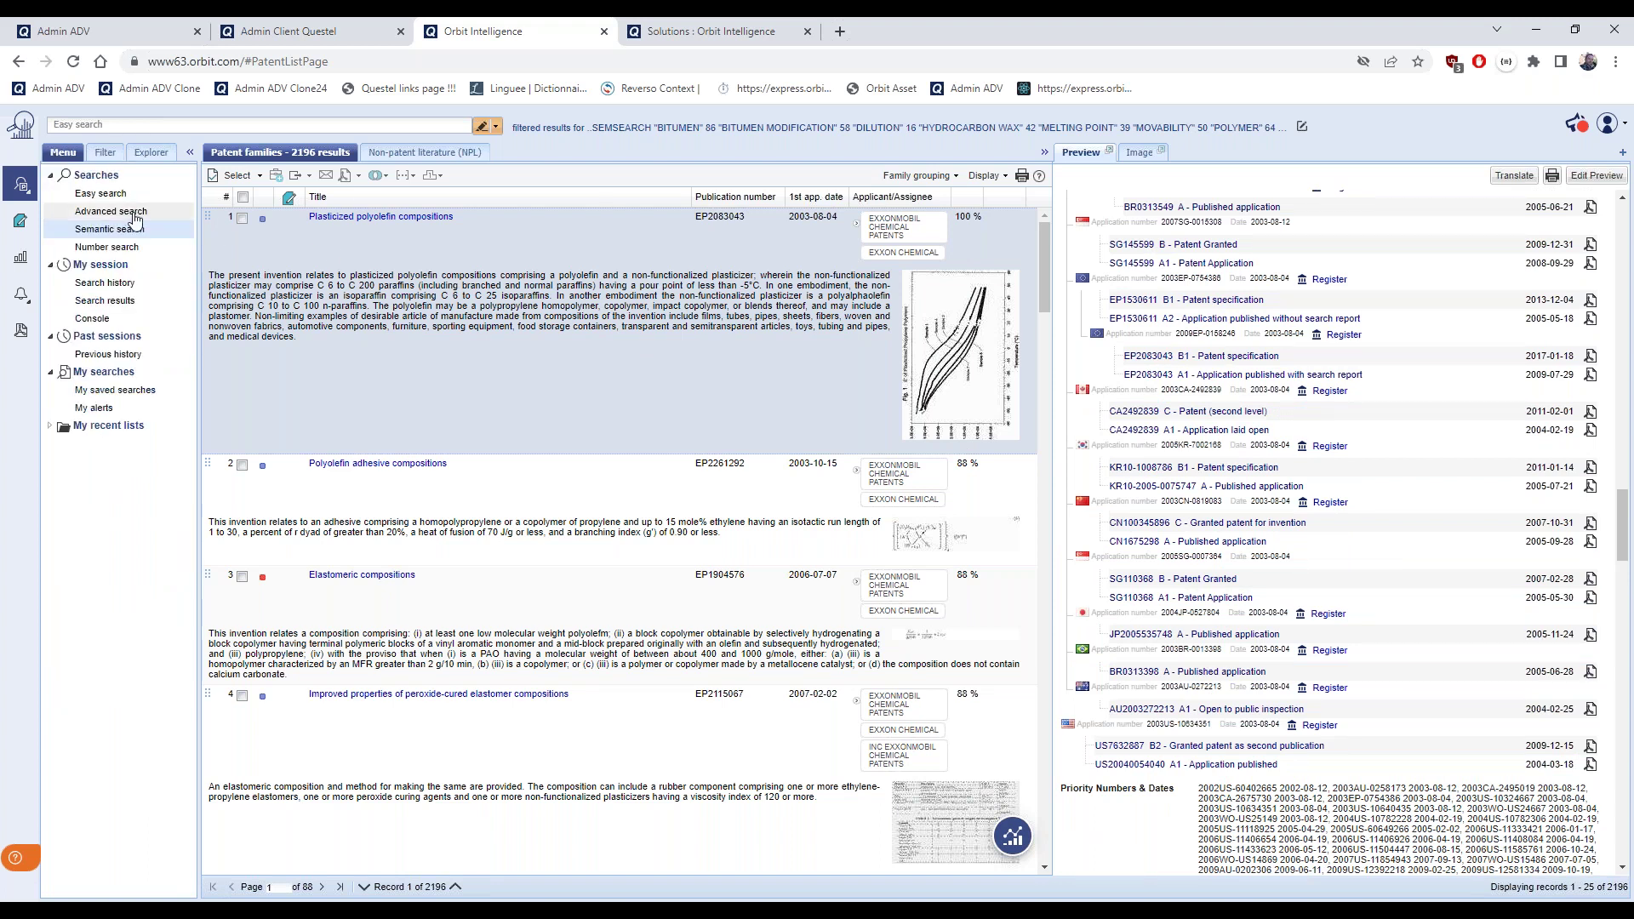
{"action": "left_click", "coordinate": [136, 215]}
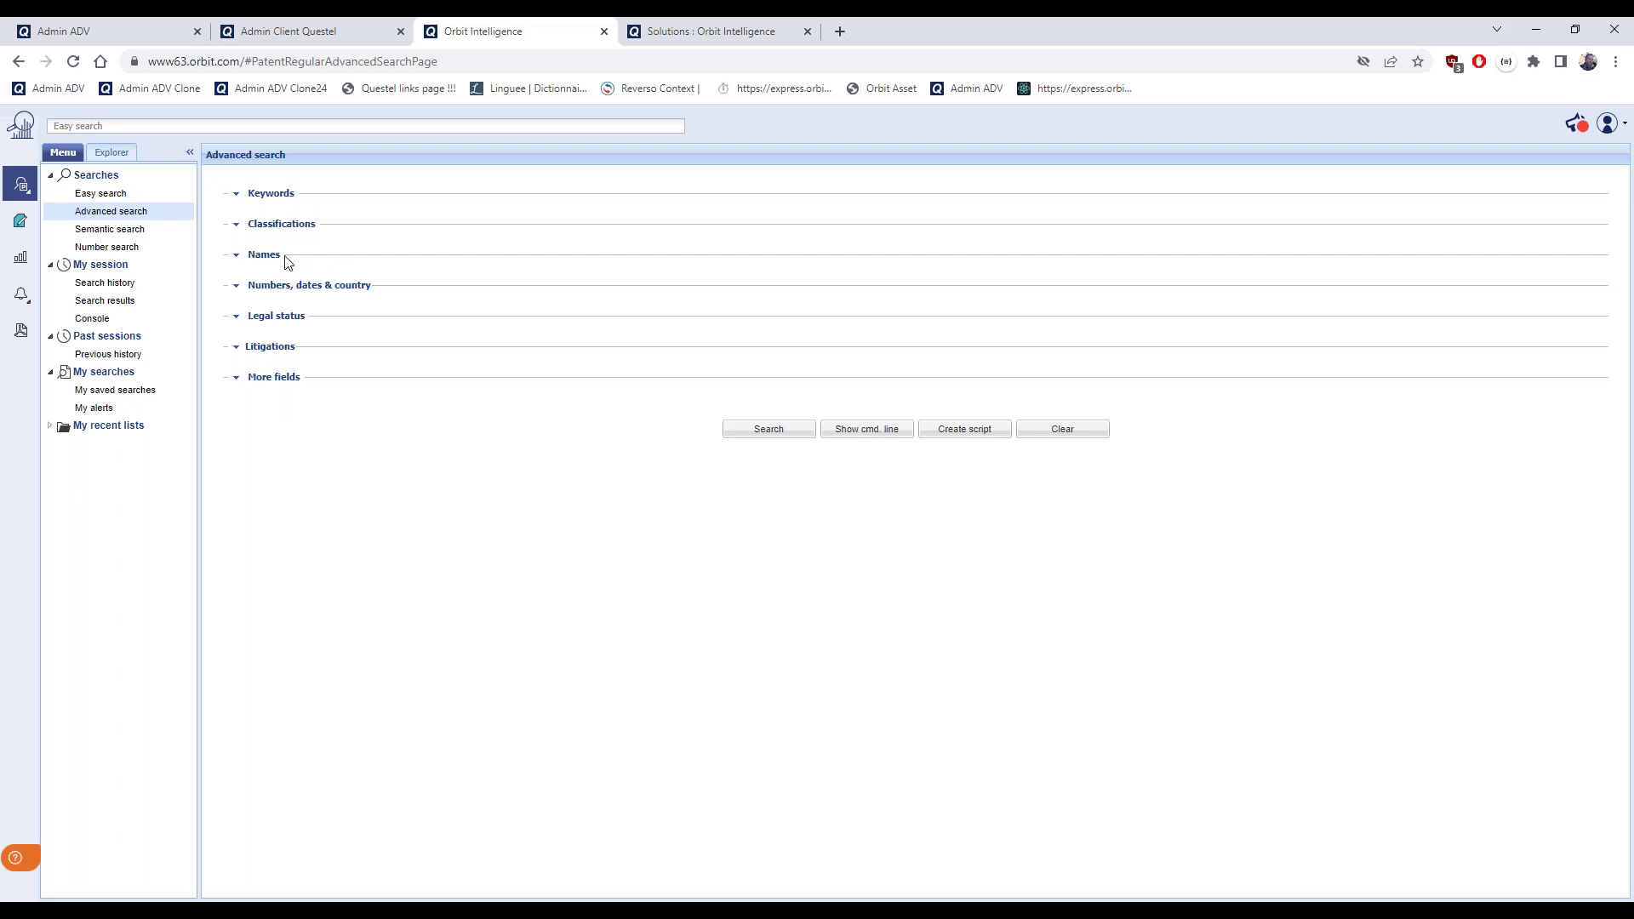
{"action": "left_click", "coordinate": [238, 195]}
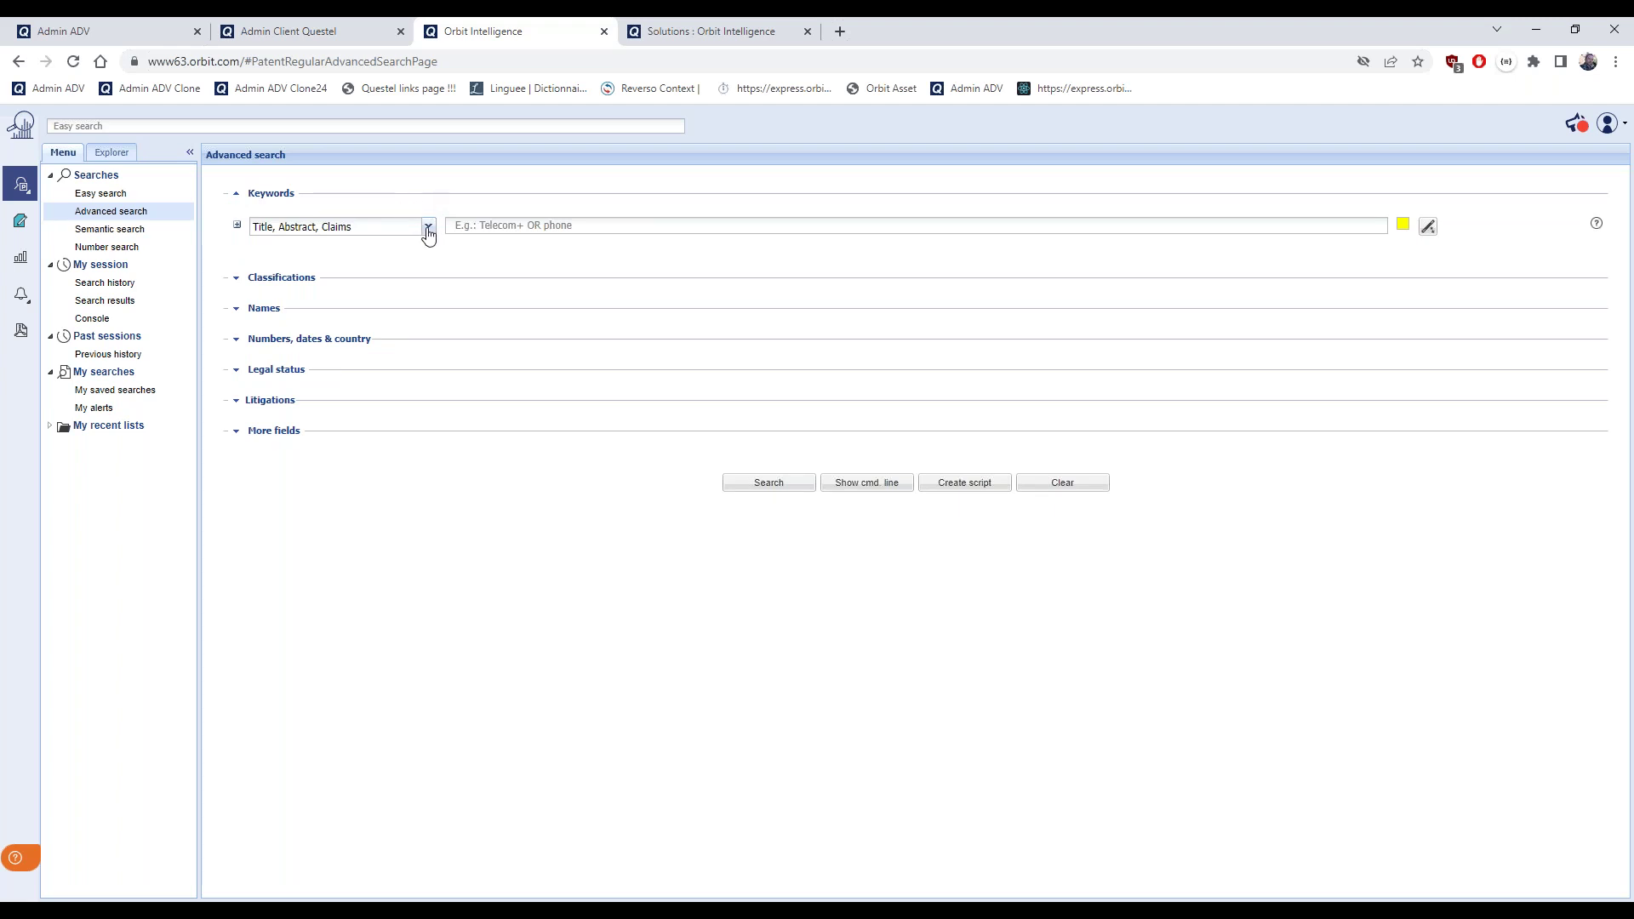
{"action": "left_click", "coordinate": [428, 227]}
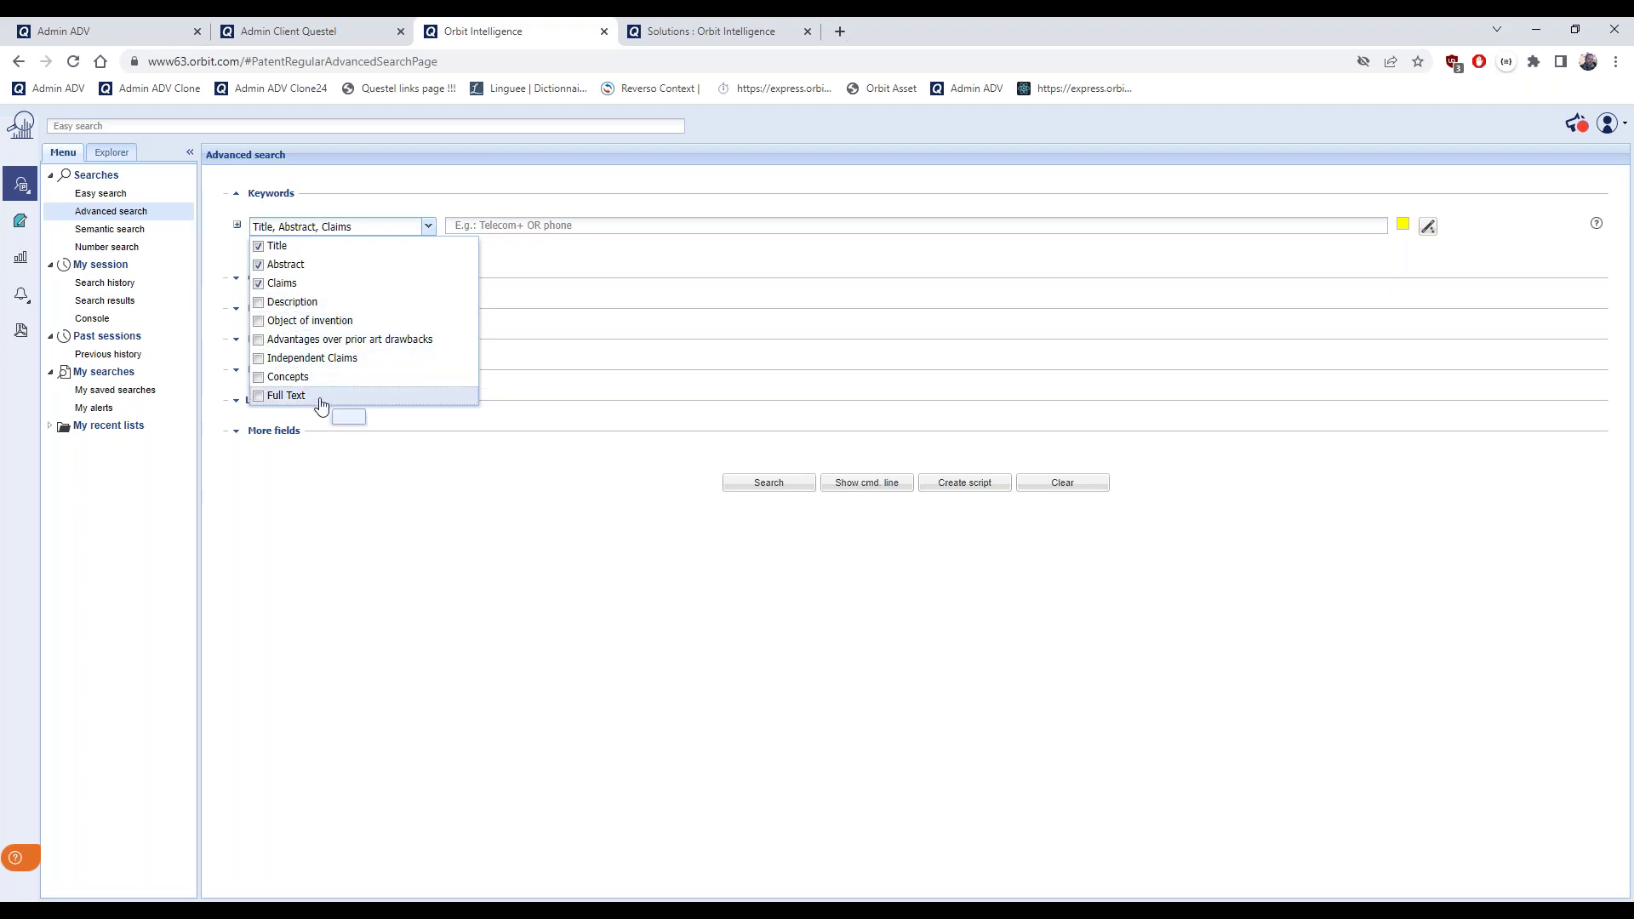
{"action": "left_click", "coordinate": [508, 189]}
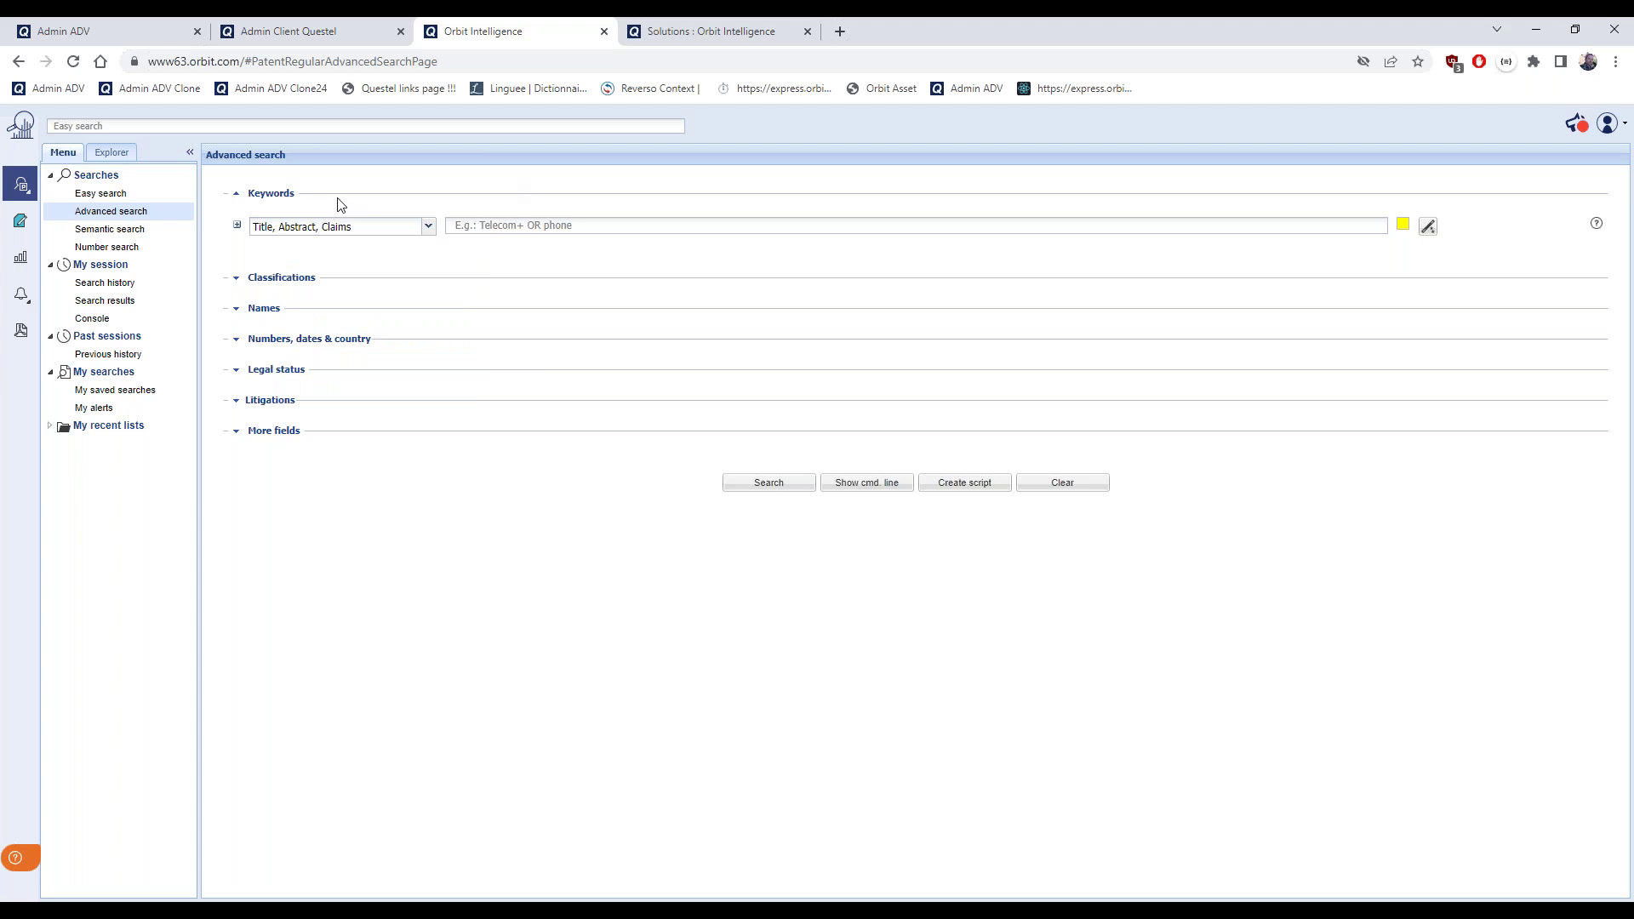
Add a second keyword line for Claims, Description and remove it again
{"action": "left_click", "coordinate": [237, 226]}
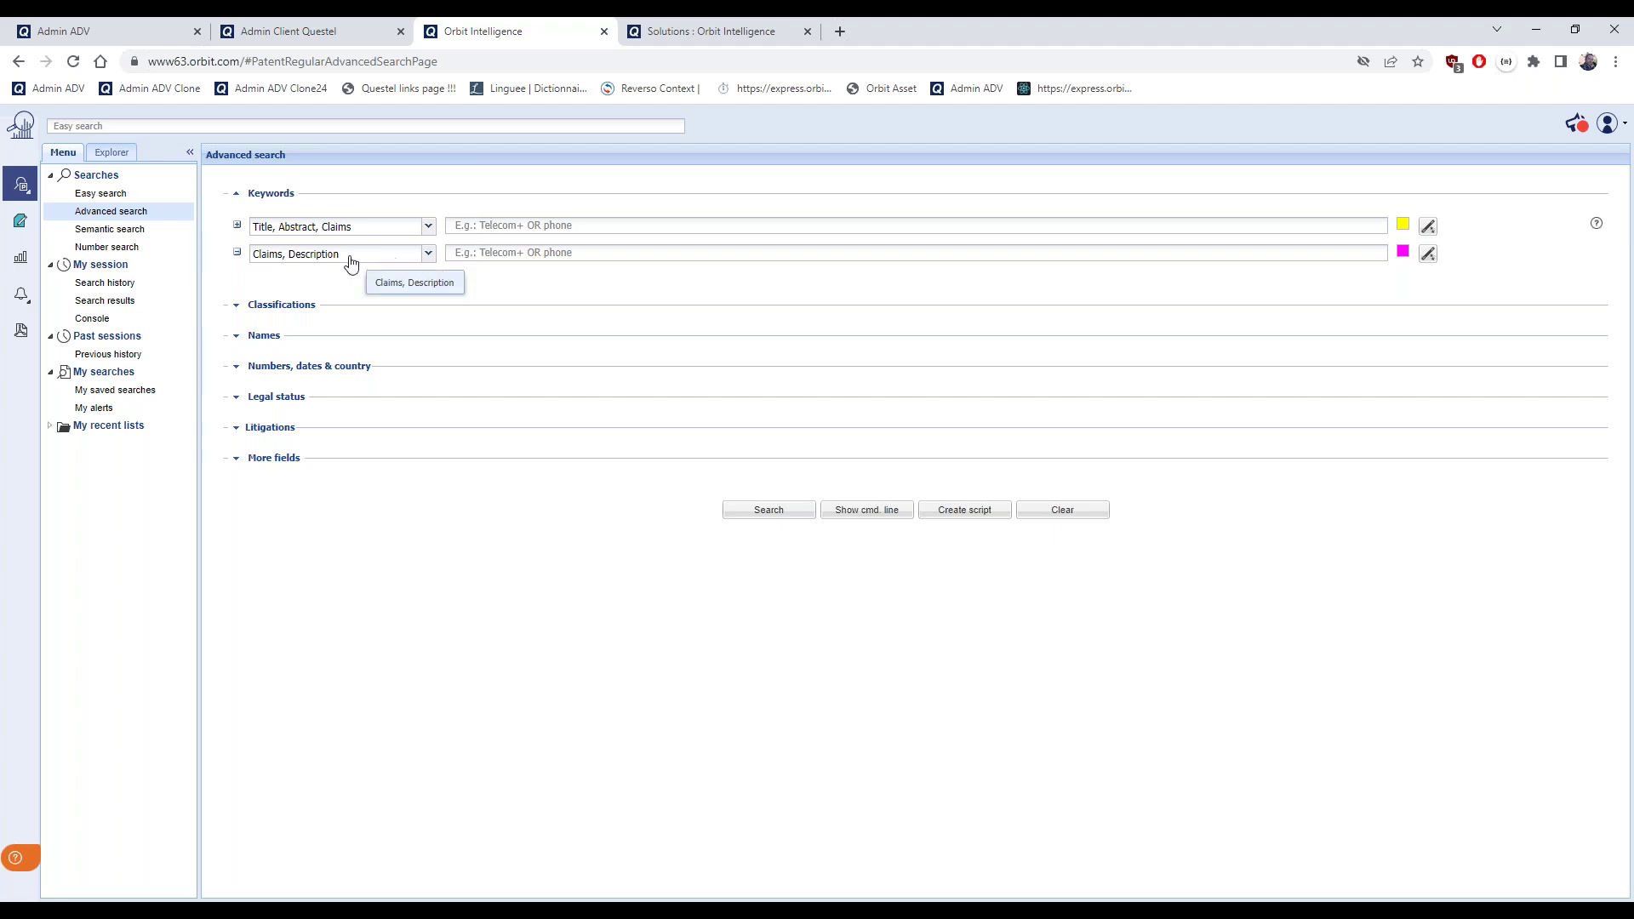
{"action": "left_click", "coordinate": [485, 254]}
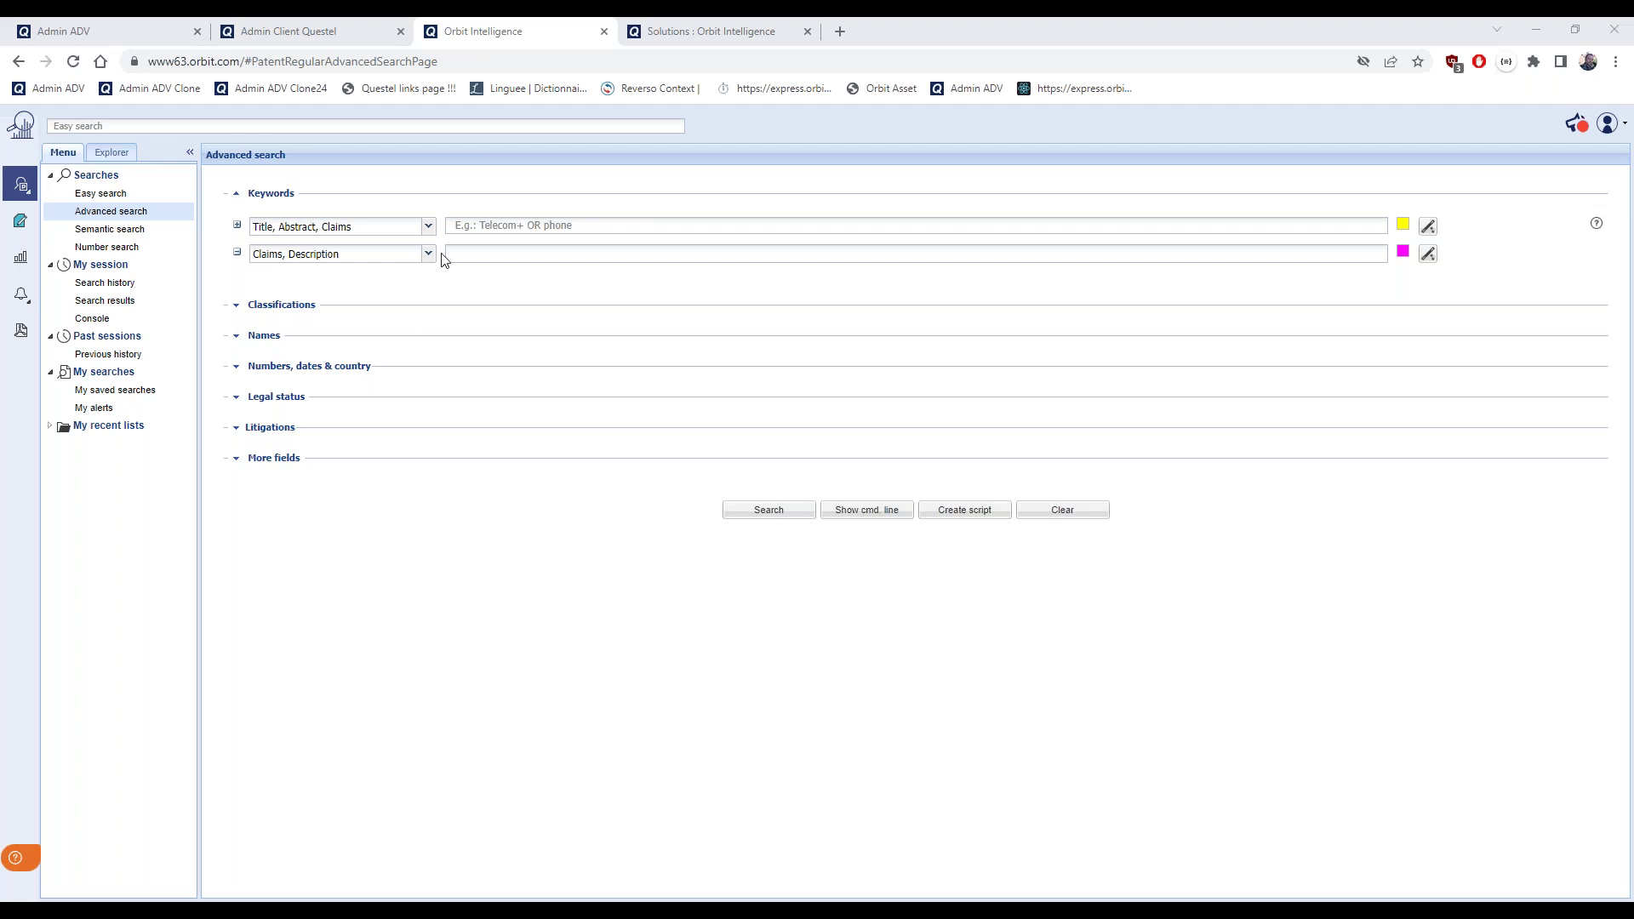
{"action": "left_click", "coordinate": [237, 255]}
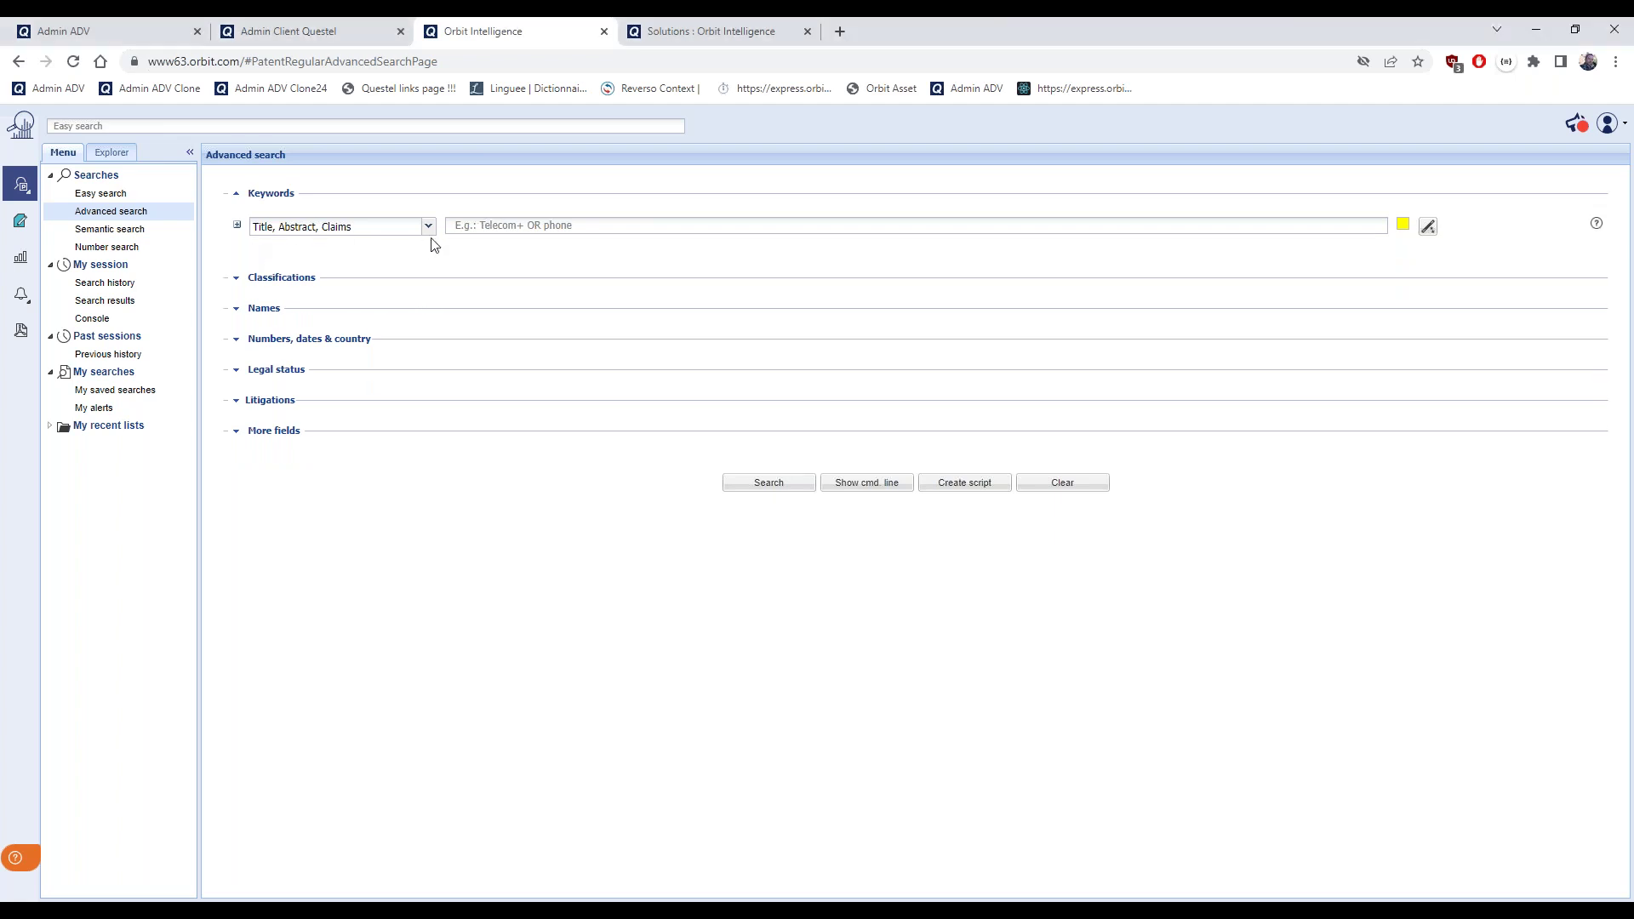
Run an advanced keyword search for "radiation monitor" in Title and Abstract only, excluding Claims
{"action": "left_click", "coordinate": [429, 226]}
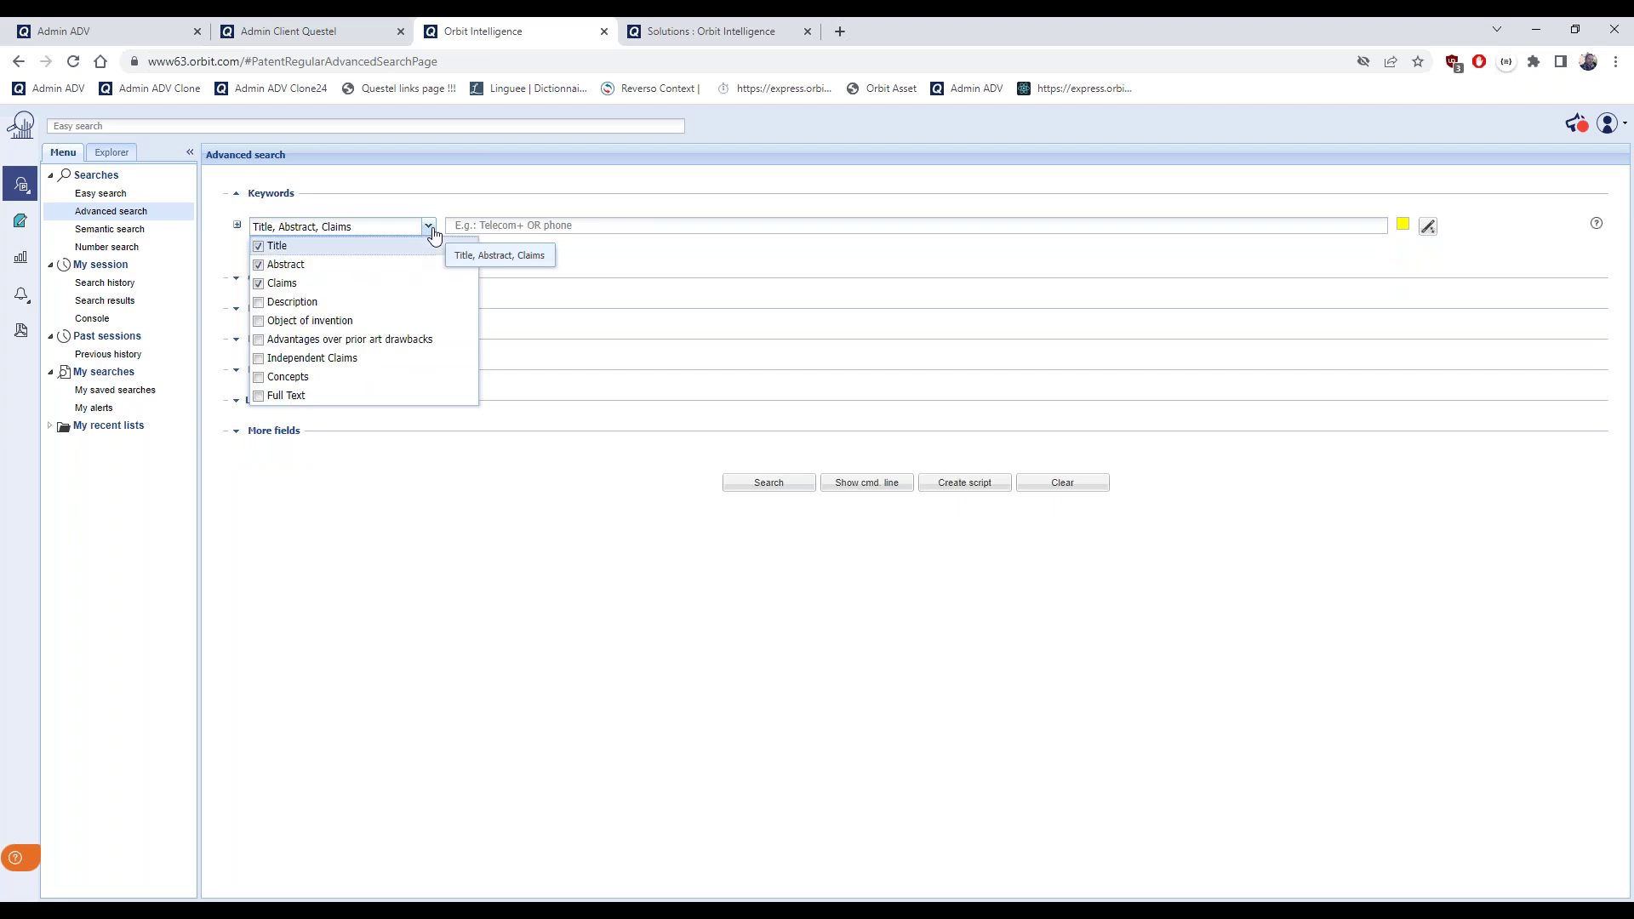
{"action": "left_click", "coordinate": [258, 283]}
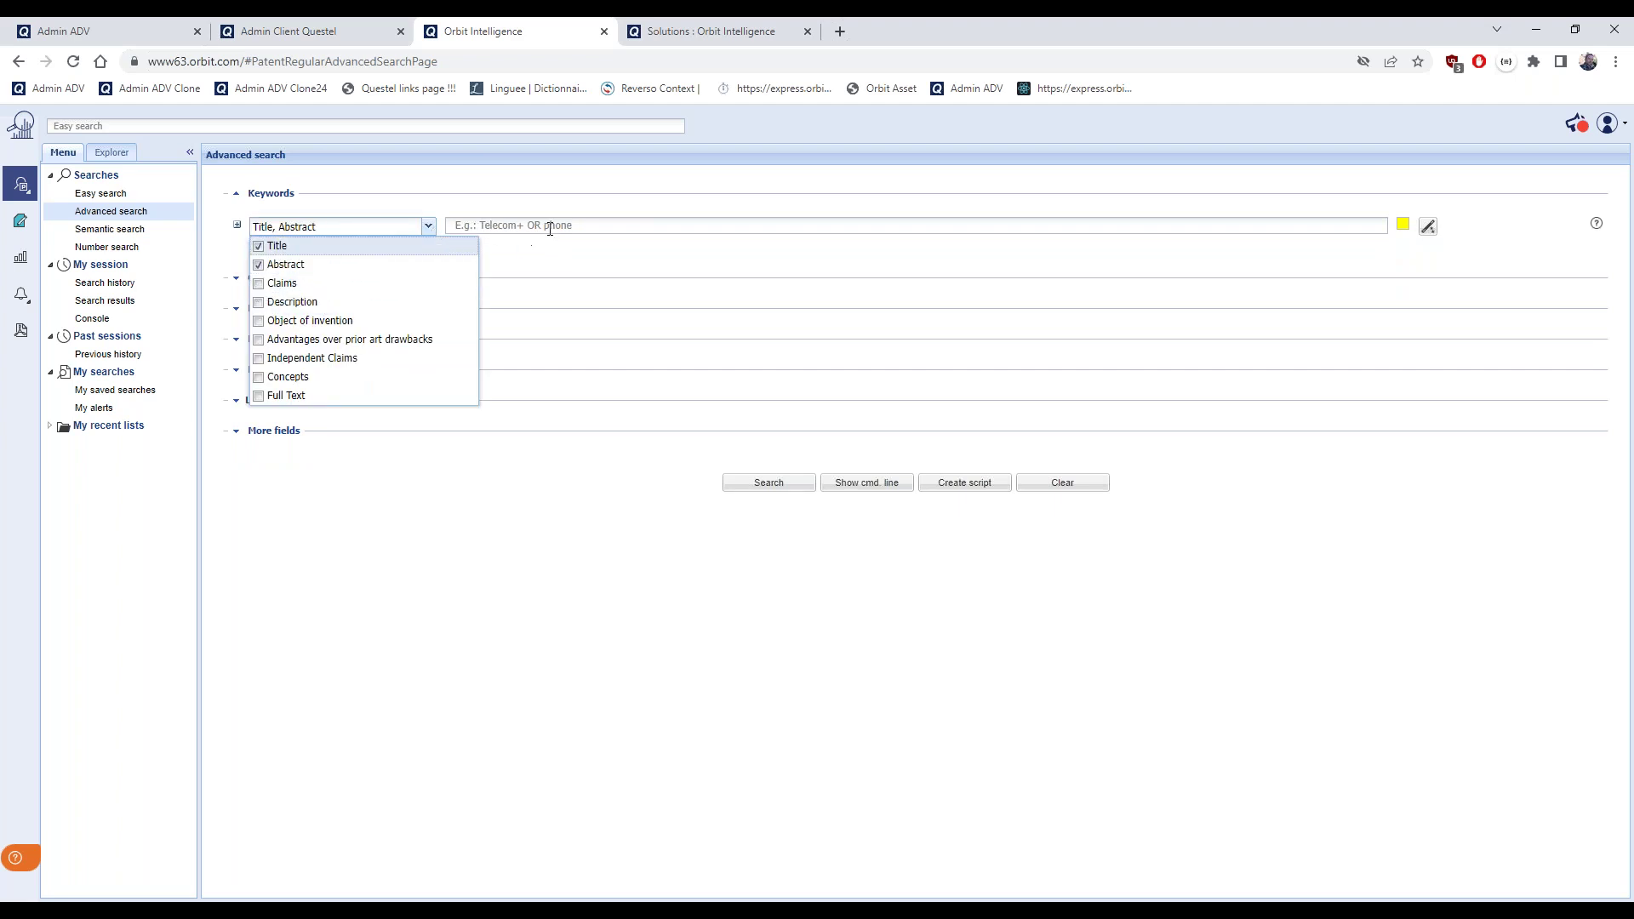
{"action": "left_click", "coordinate": [543, 227]}
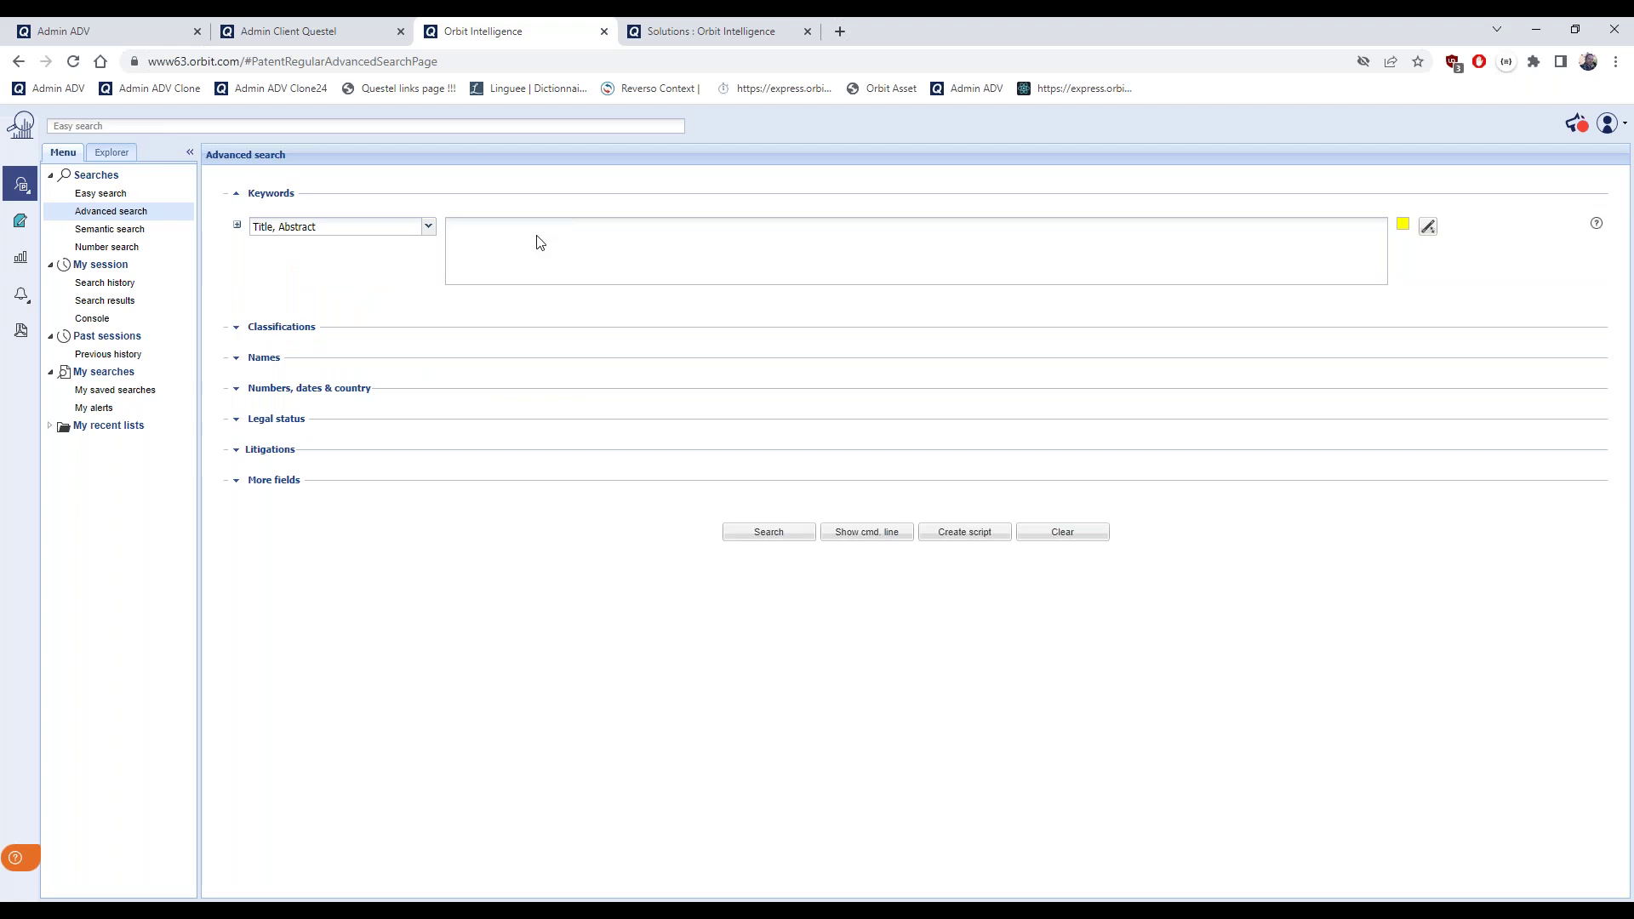
{"action": "type", "text": "radiation"}
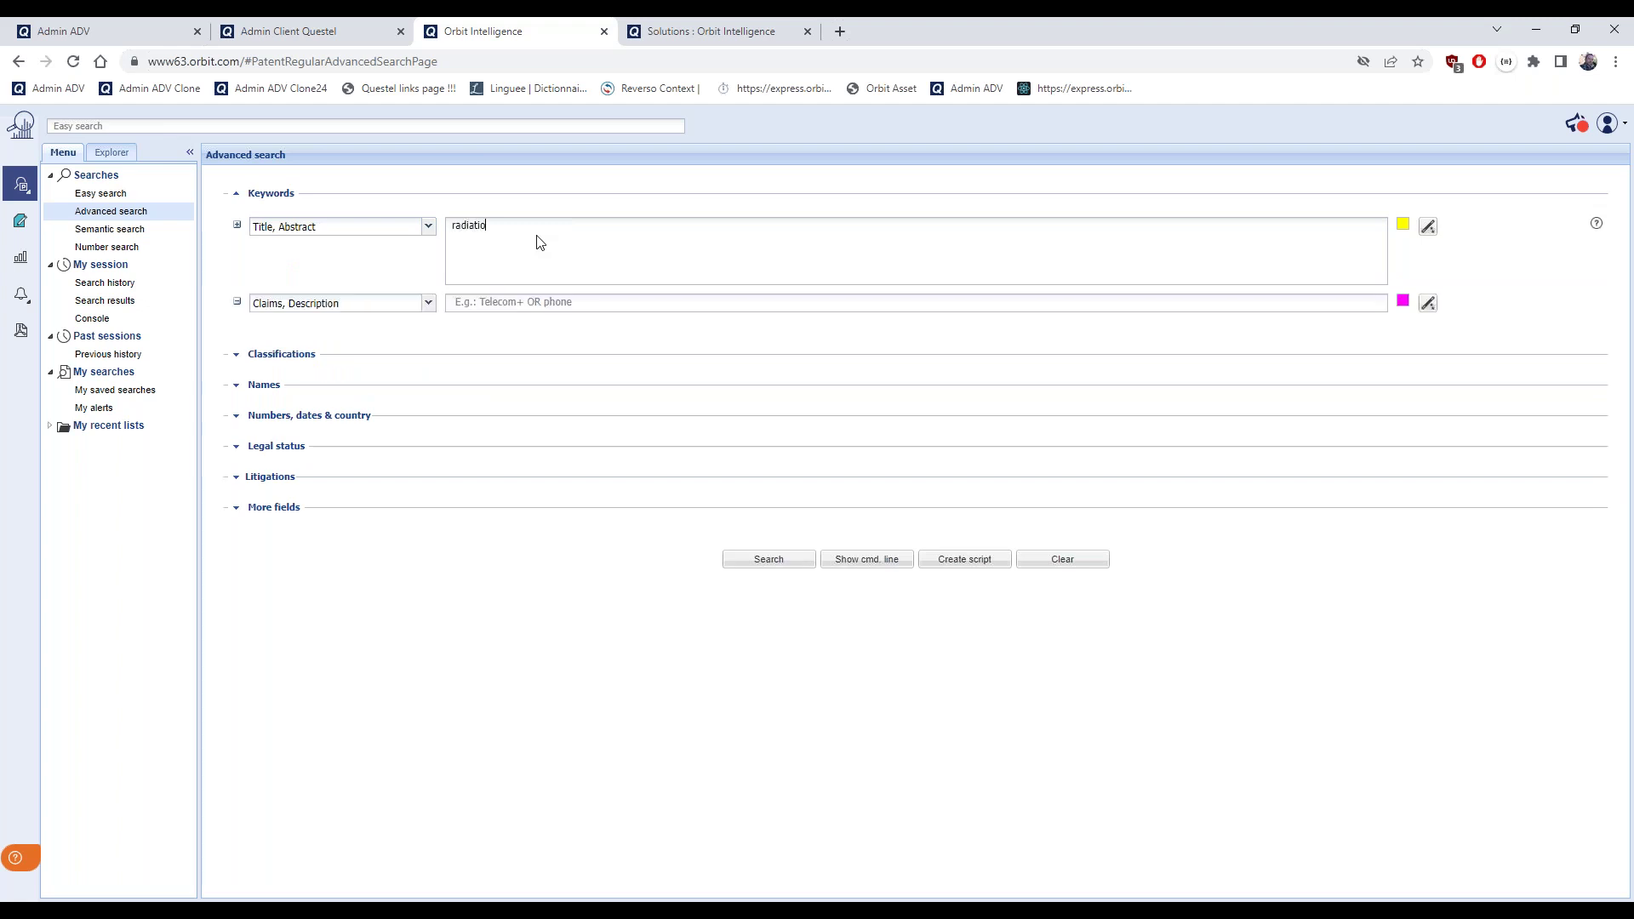
{"action": "type", "text": " moniotr"}
{"action": "key", "text": "BackSpace"}
{"action": "key", "text": "BackSpace"}
{"action": "key", "text": "BackSpace"}
{"action": "type", "text": "tor"}
{"action": "left_click", "coordinate": [771, 562]}
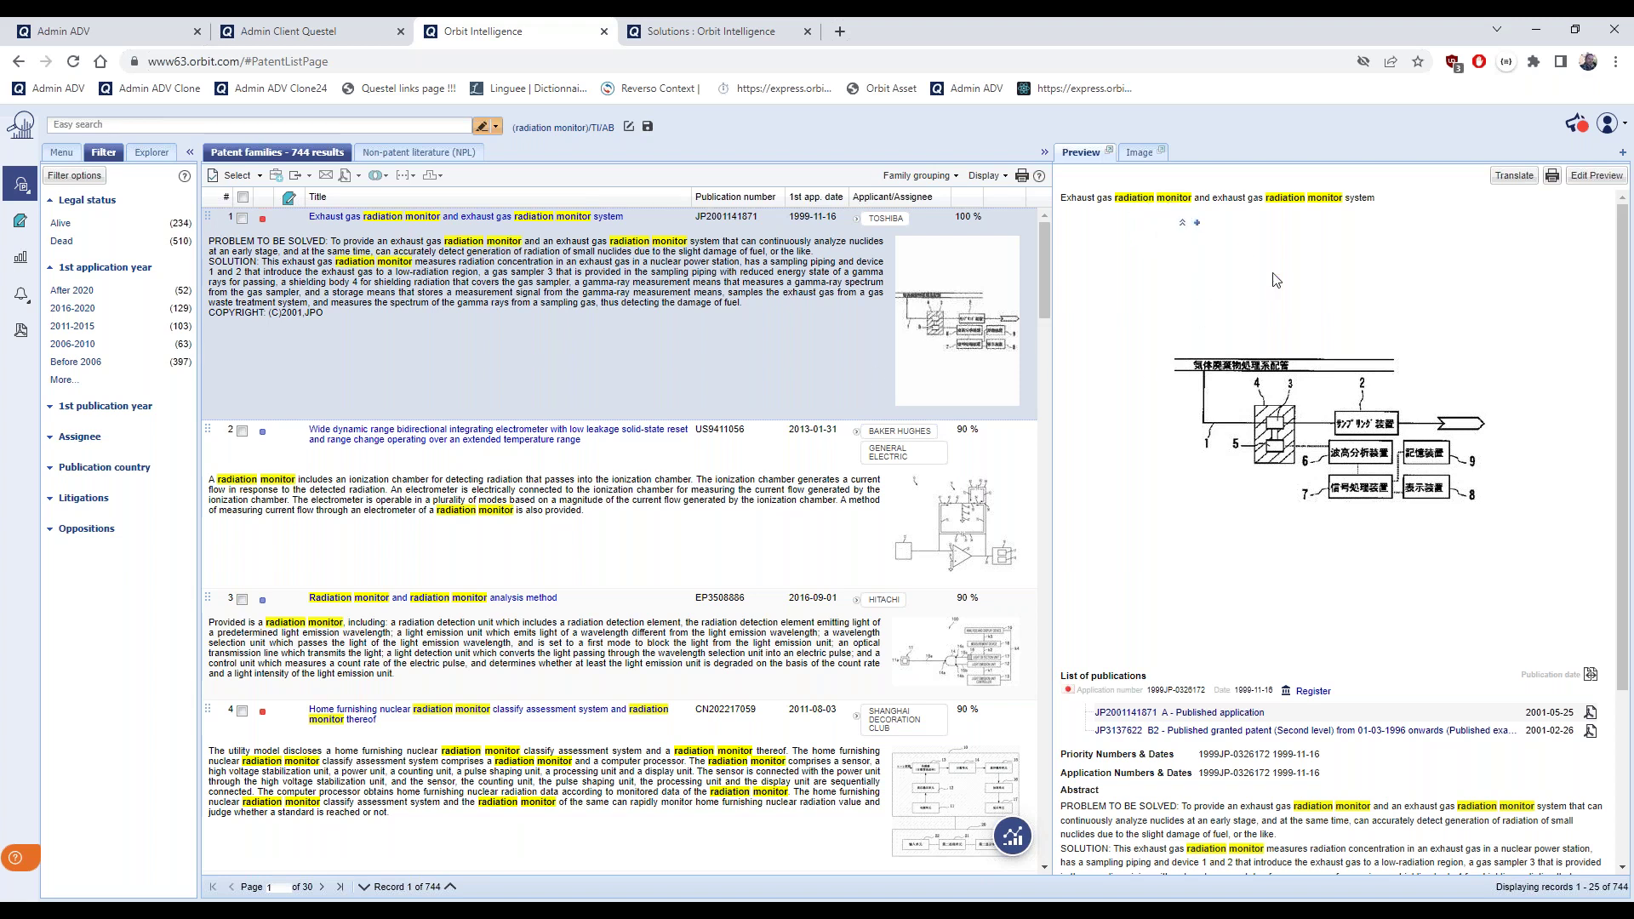
Look through the exhaust gas radiation monitor family's preview and add the Claims, Description and Key content views beside it
{"action": "scroll", "coordinate": [1330, 613], "scroll_direction": "down", "scroll_amount": 3}
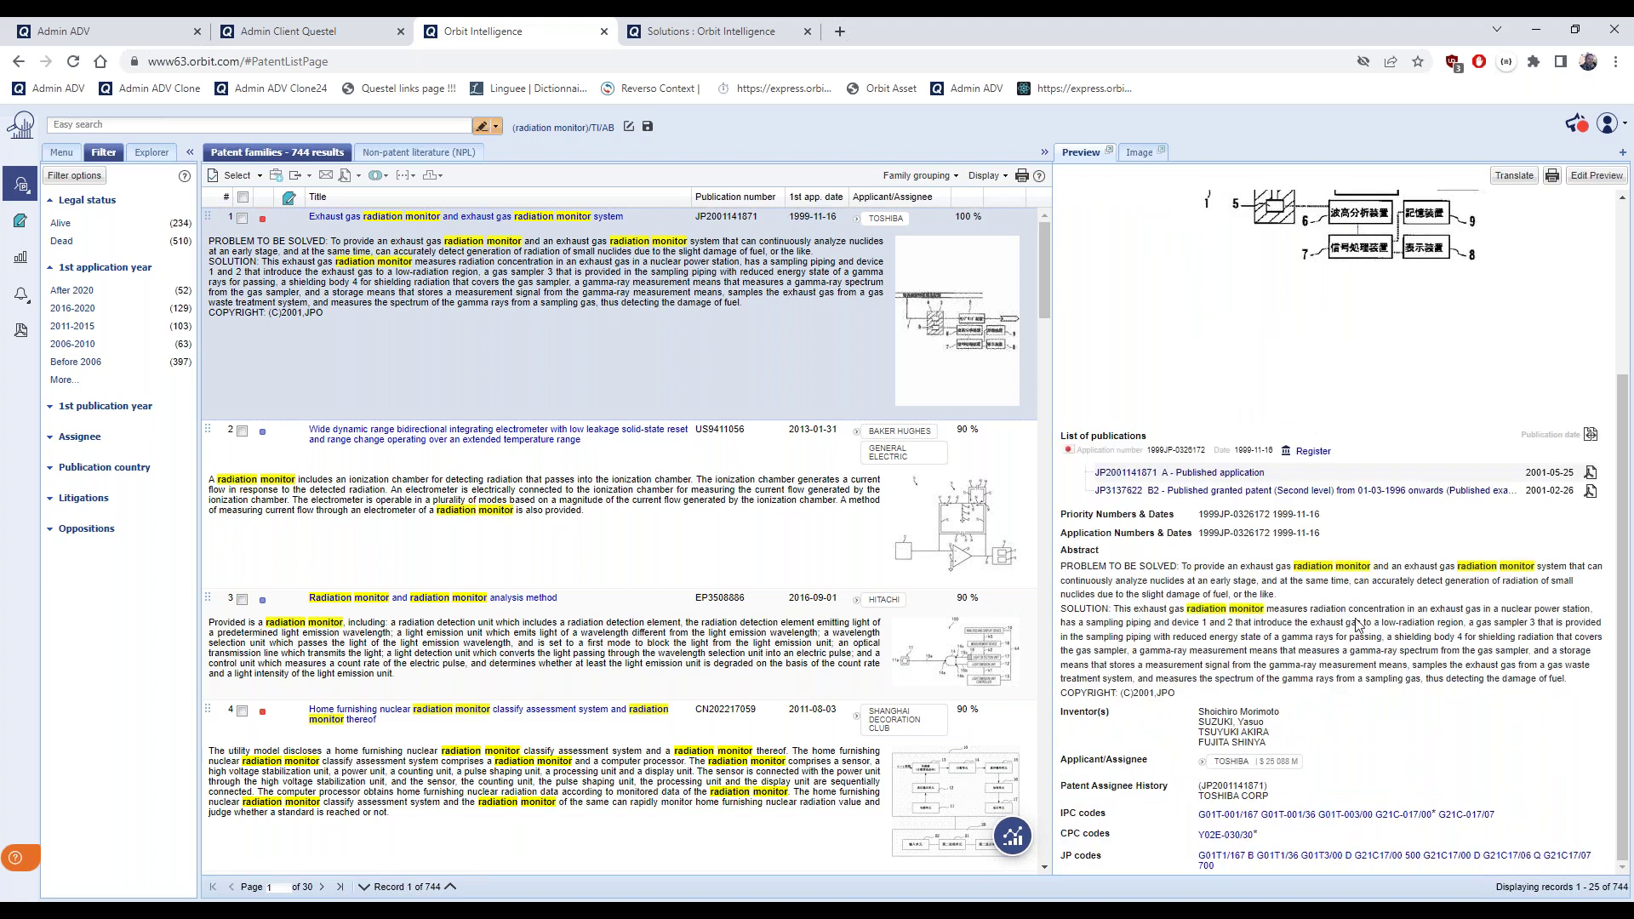
{"action": "scroll", "coordinate": [1333, 634], "scroll_direction": "up", "scroll_amount": 3}
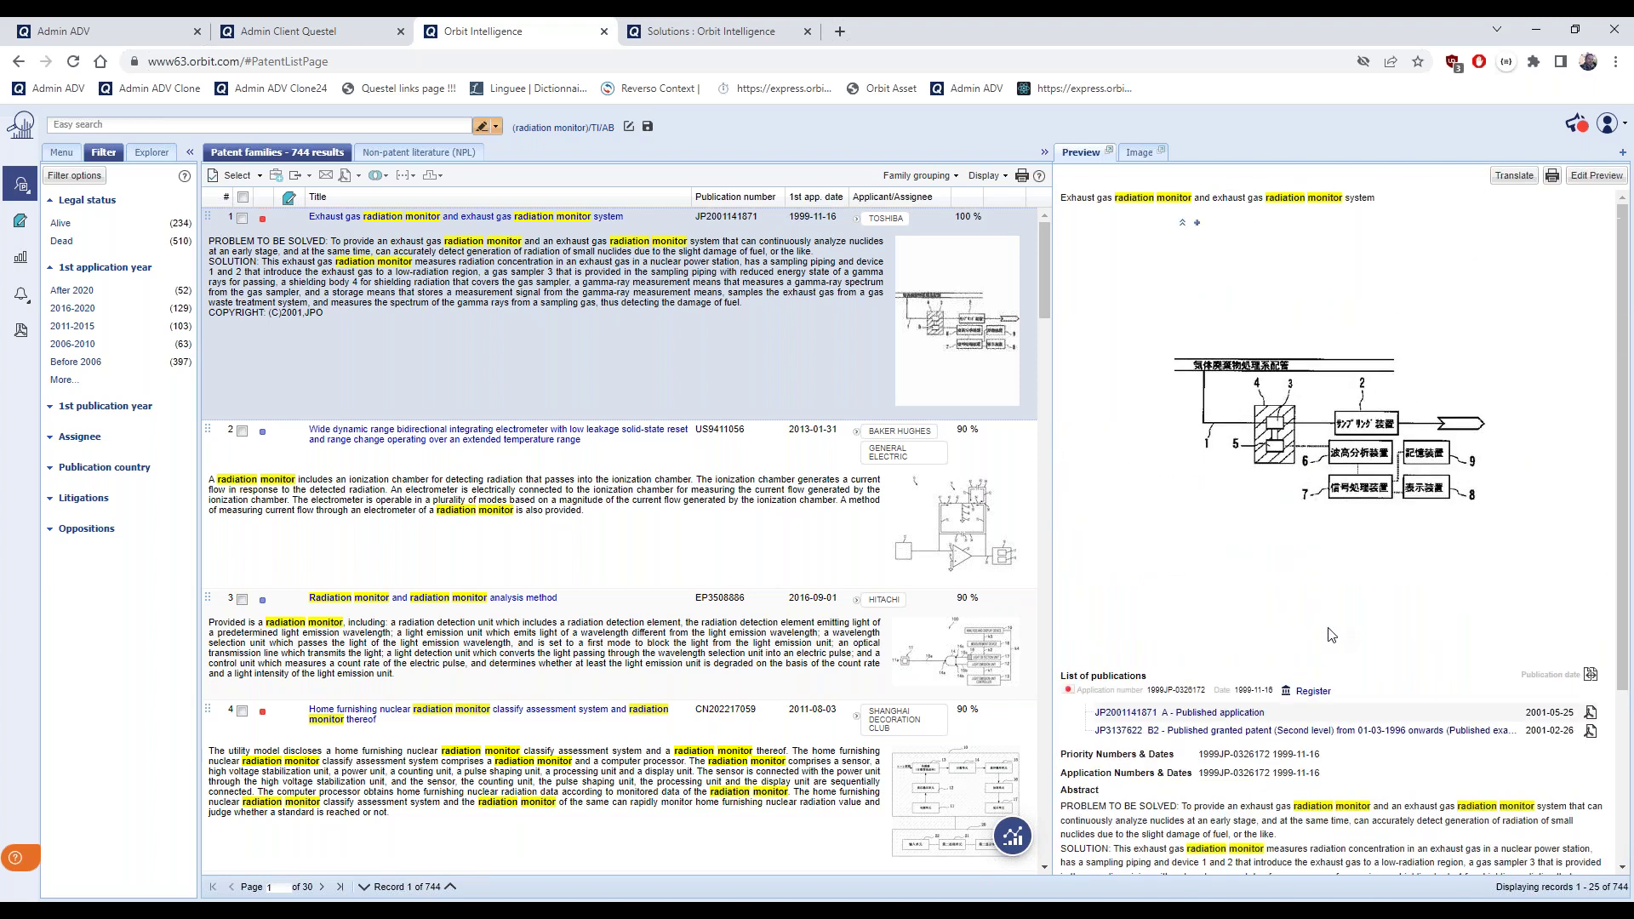
{"action": "left_click", "coordinate": [1623, 157]}
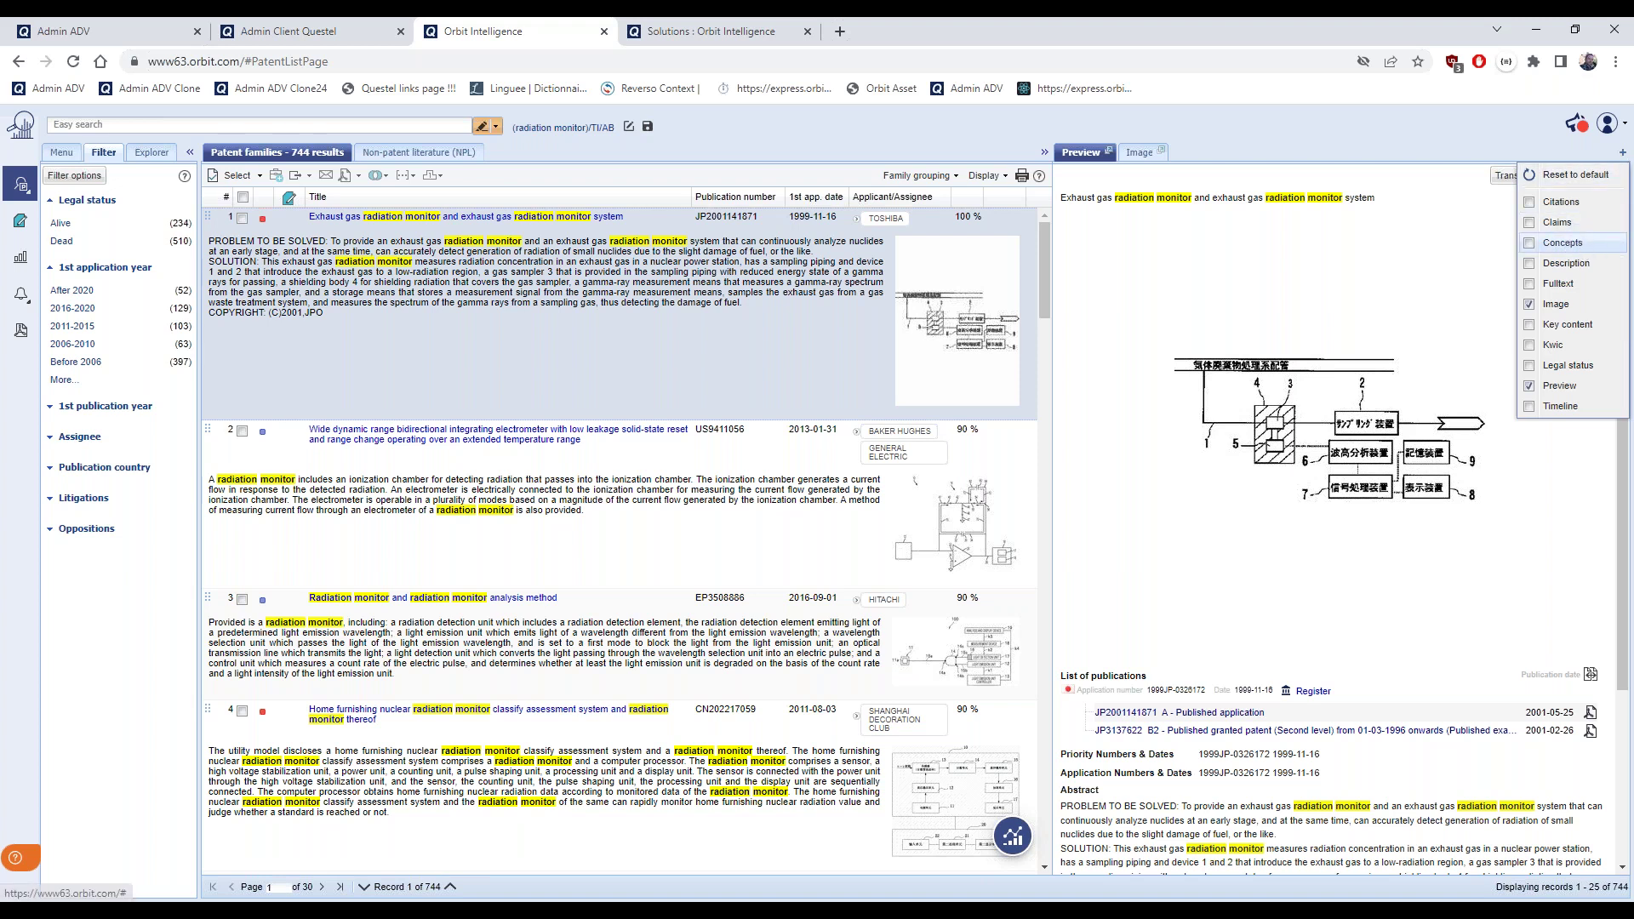
{"action": "left_click", "coordinate": [1534, 230]}
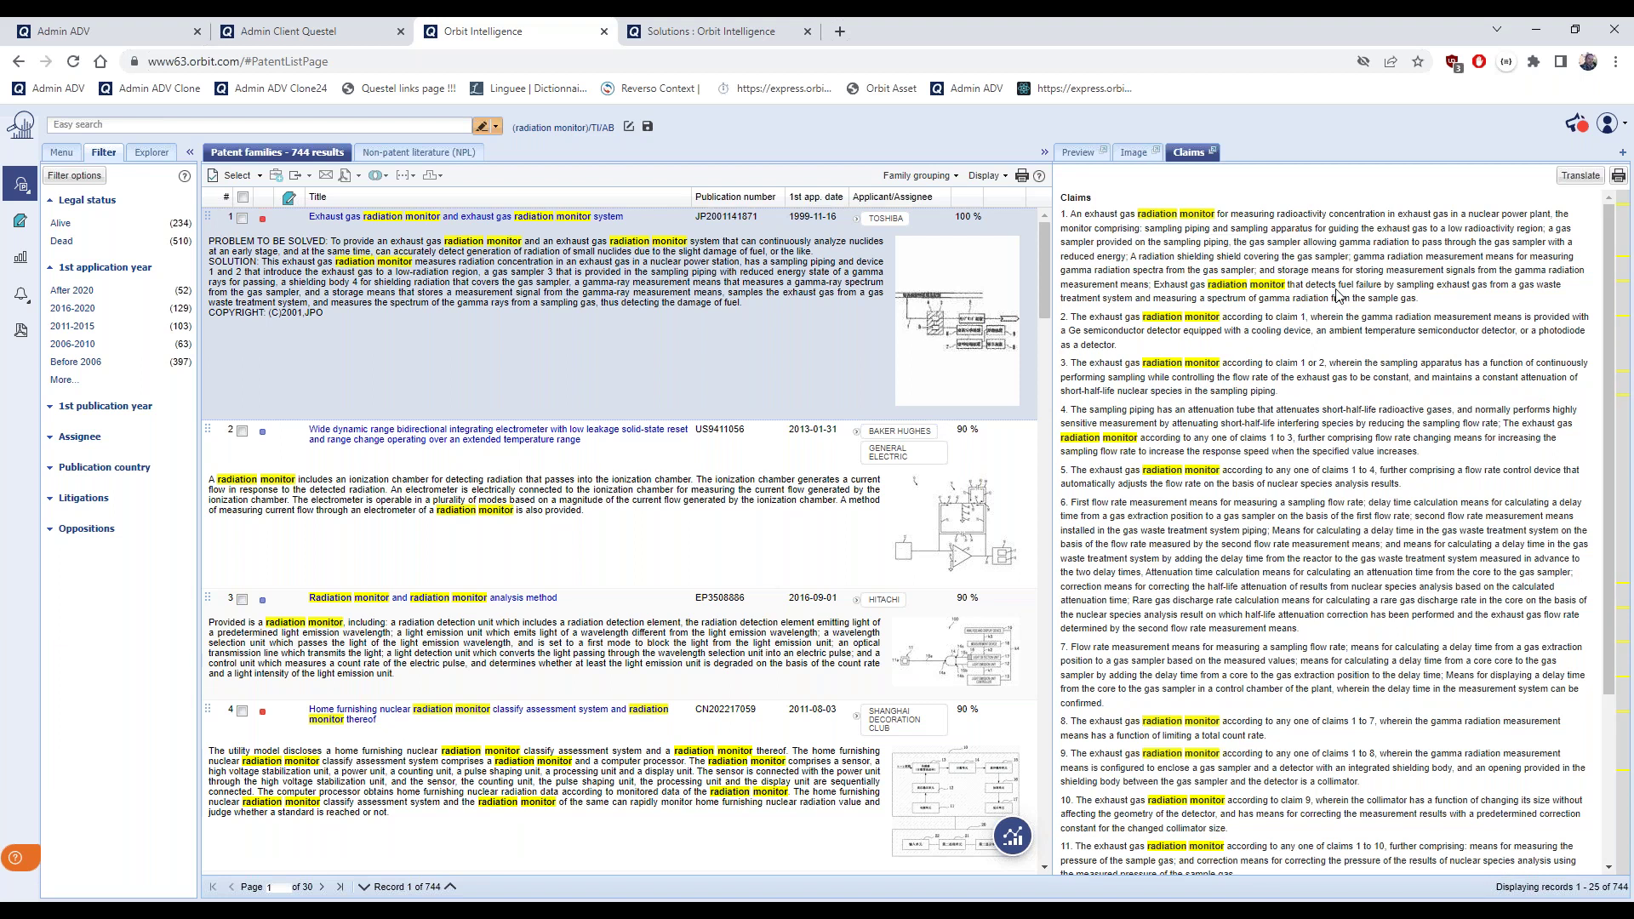
{"action": "left_click", "coordinate": [1622, 152]}
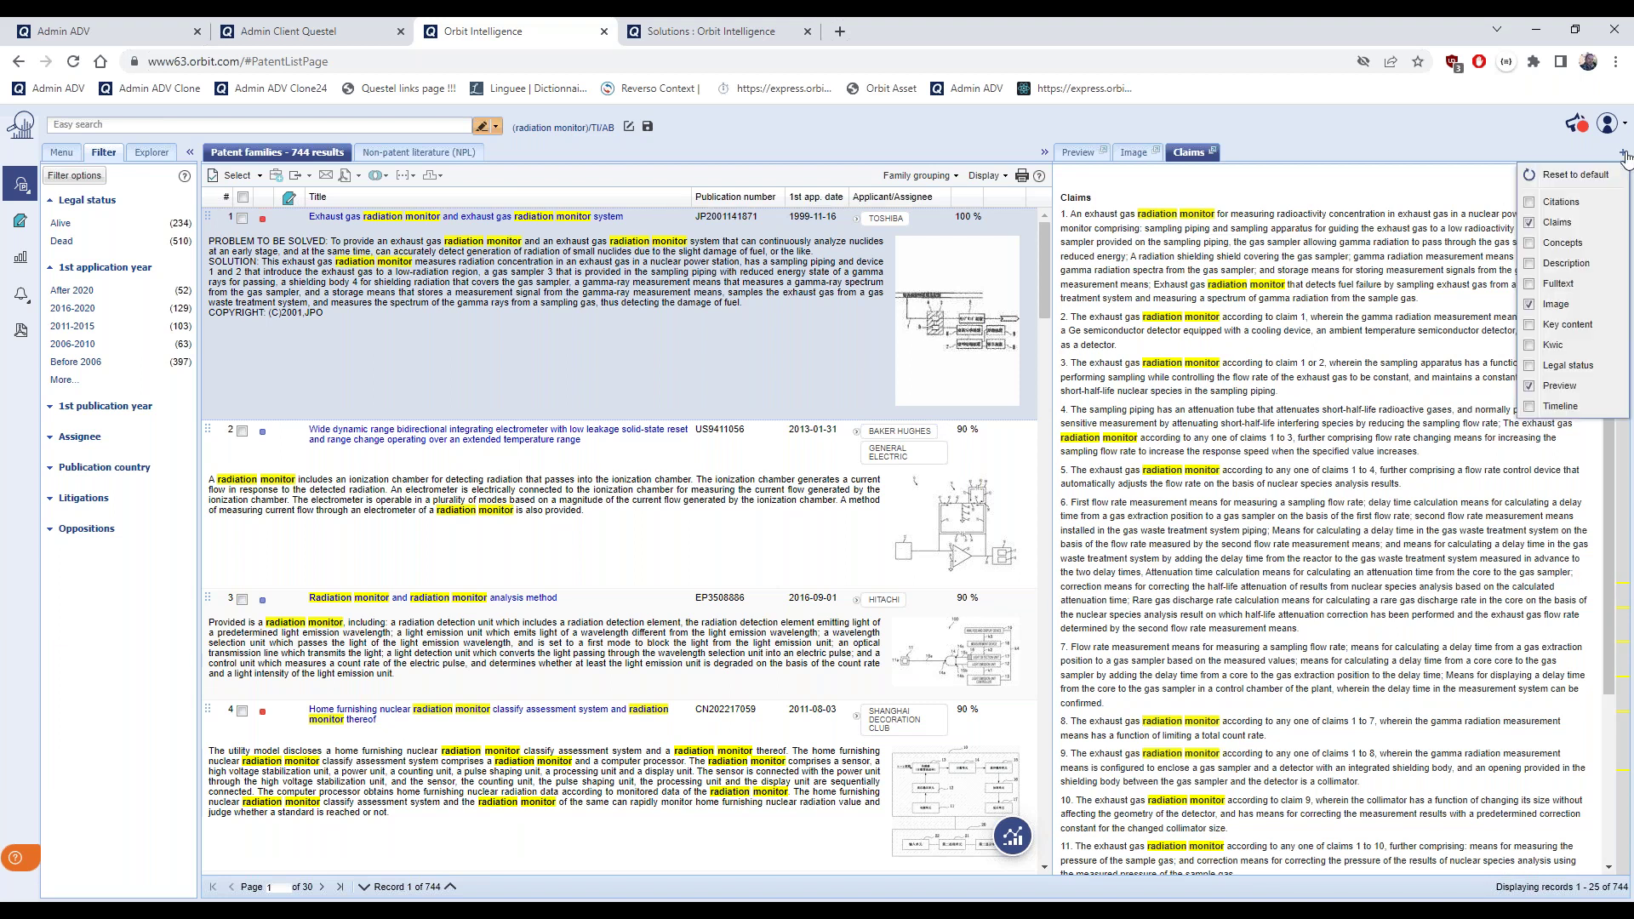
{"action": "left_click", "coordinate": [1564, 264]}
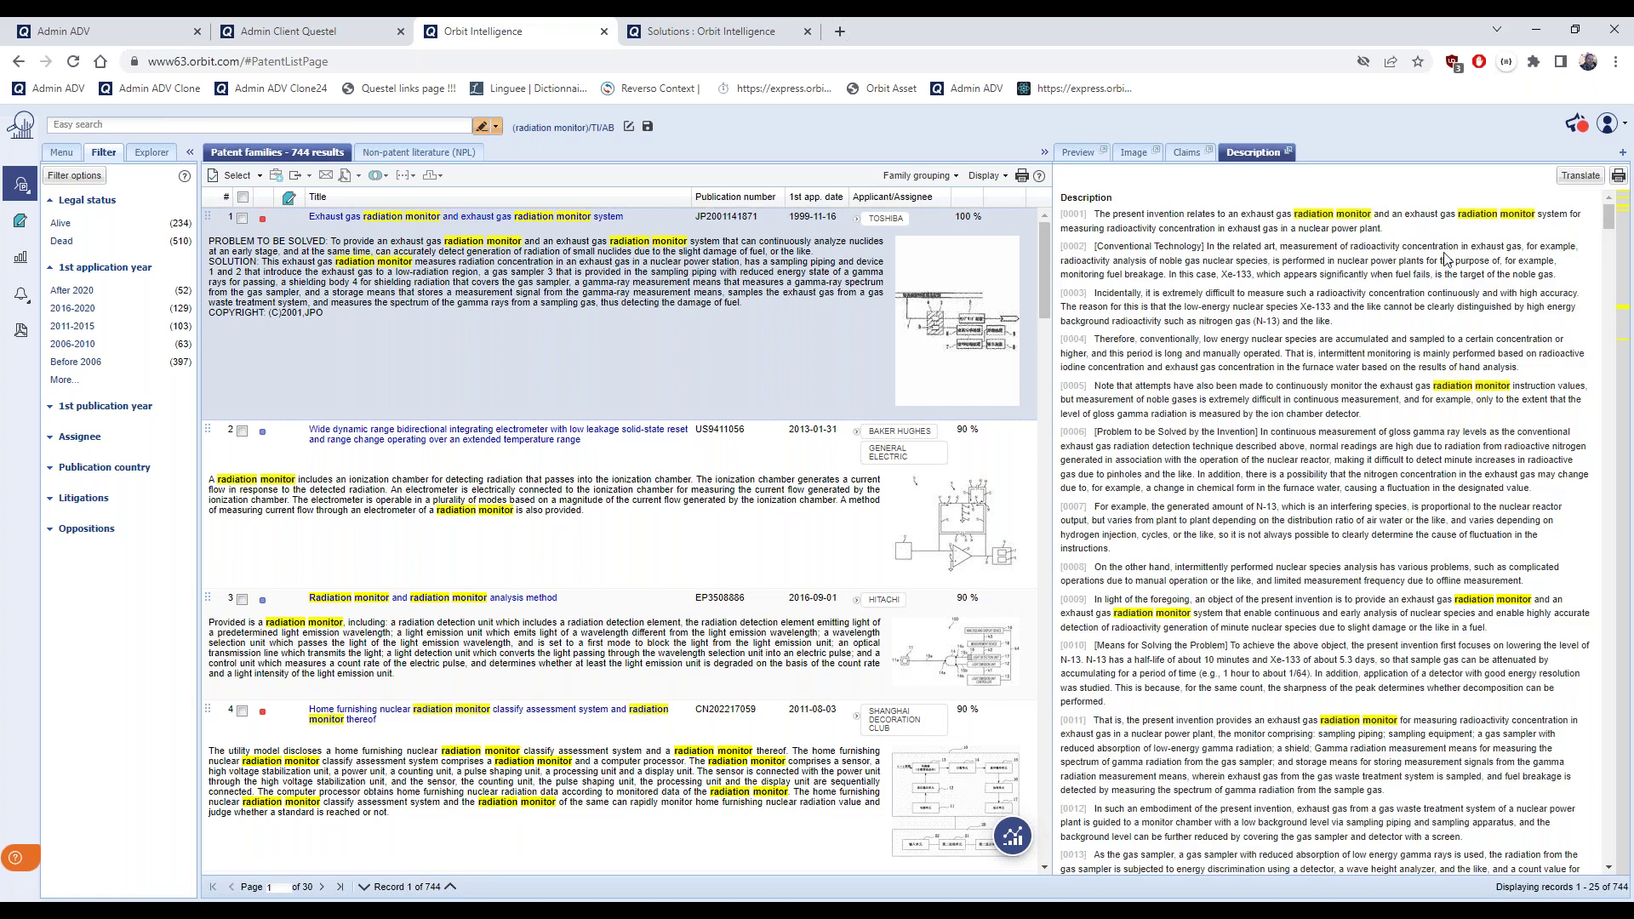
{"action": "left_click", "coordinate": [1623, 154]}
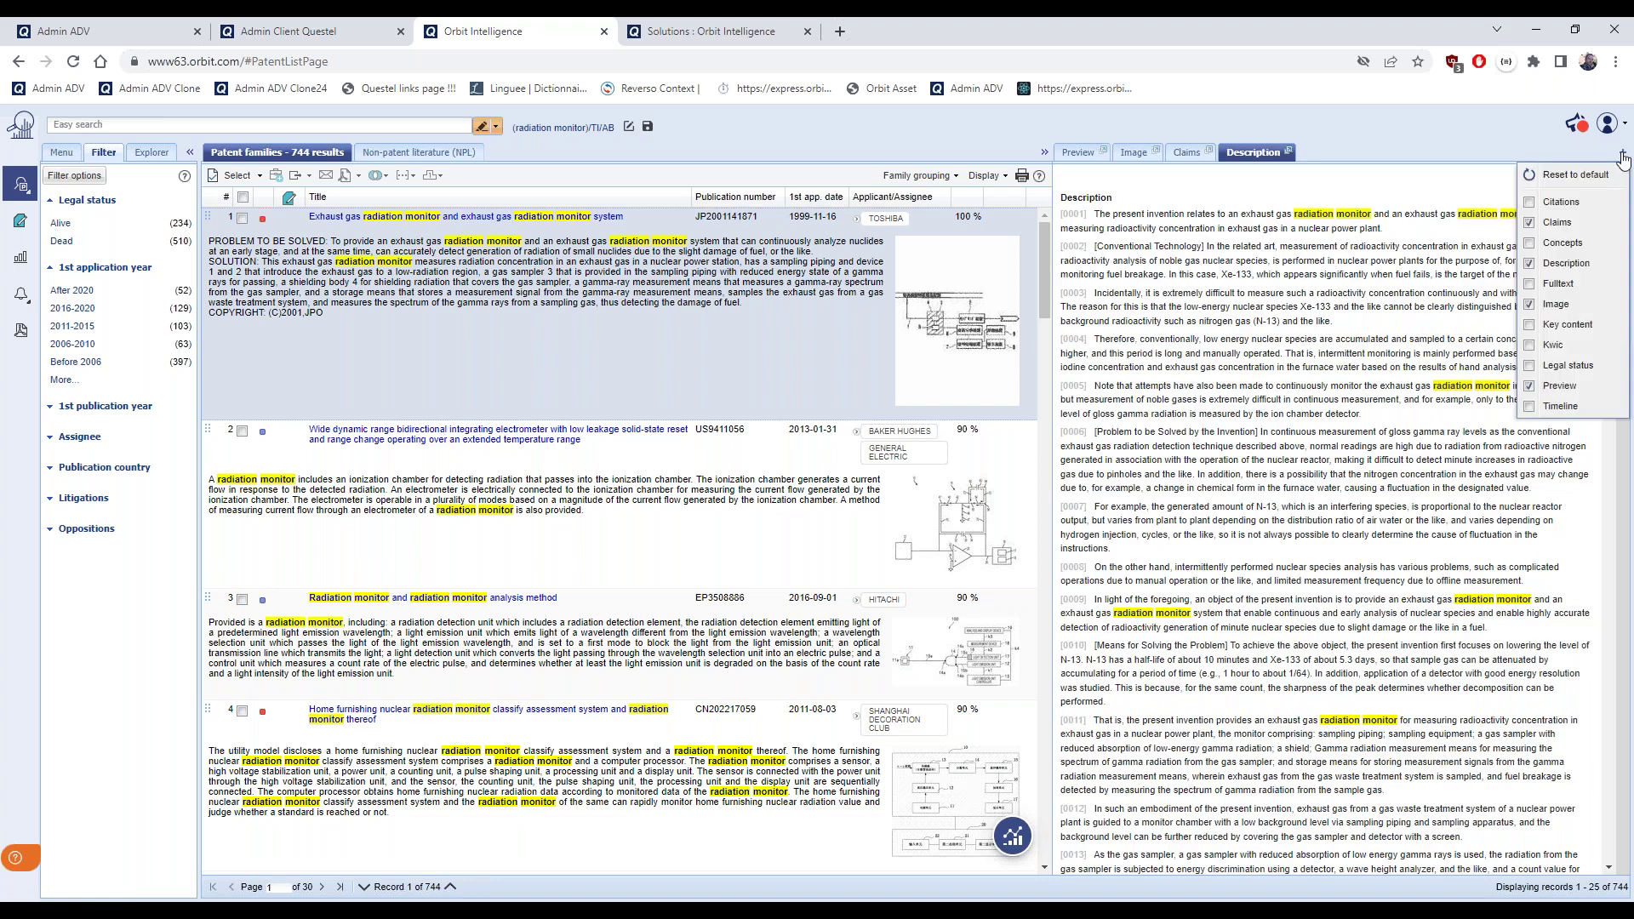
{"action": "left_click", "coordinate": [1579, 332]}
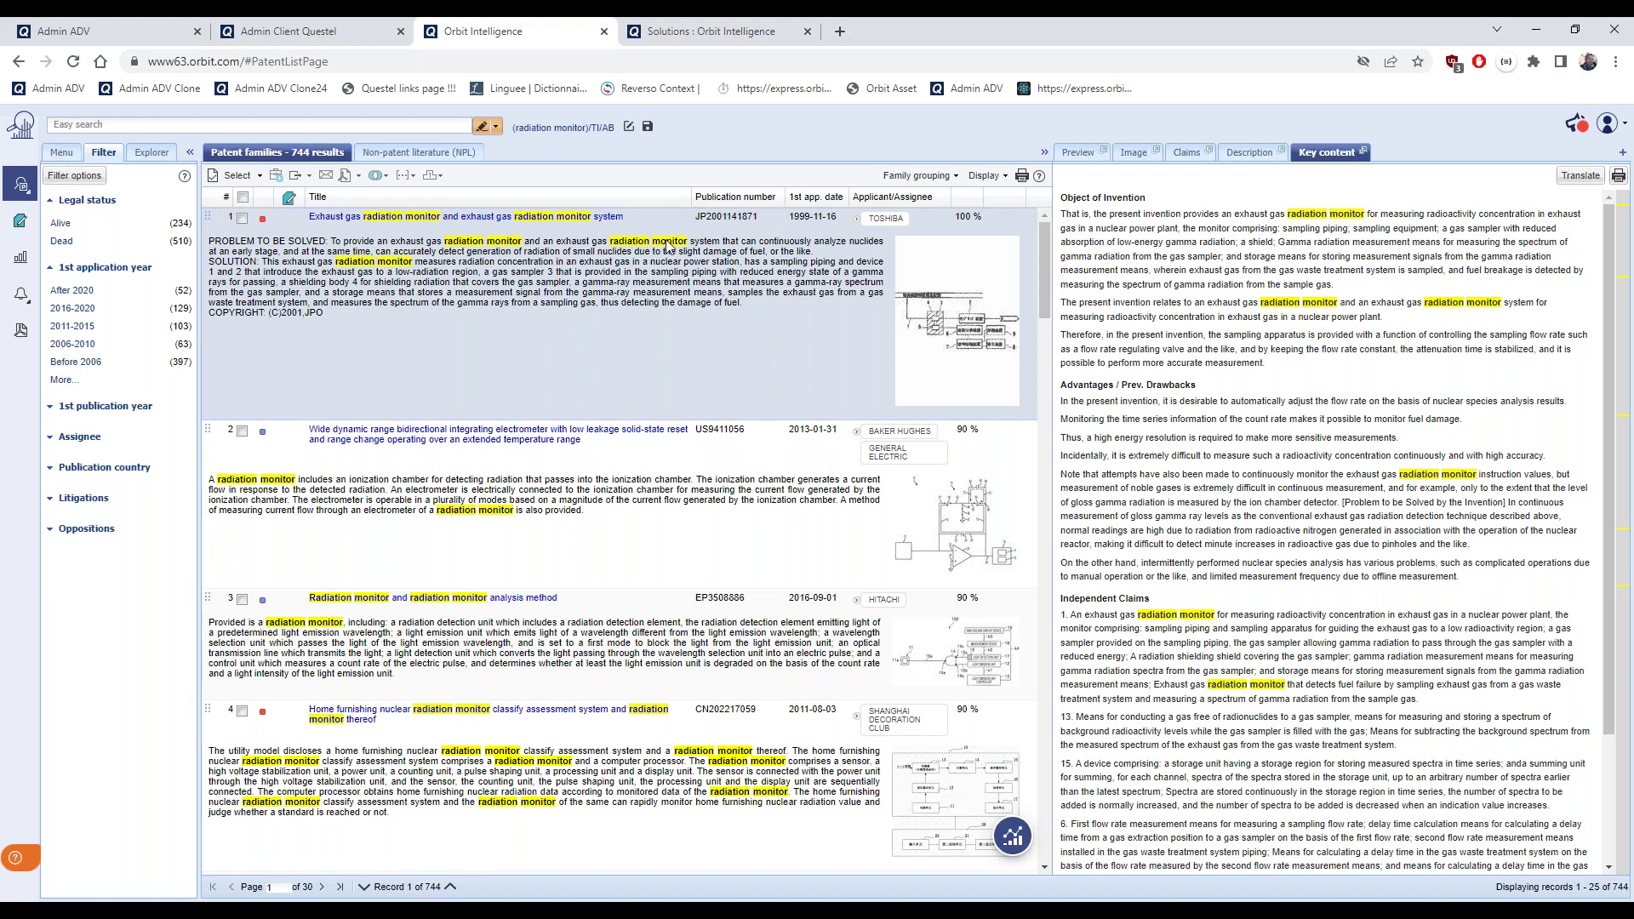
{"action": "left_click", "coordinate": [482, 129]}
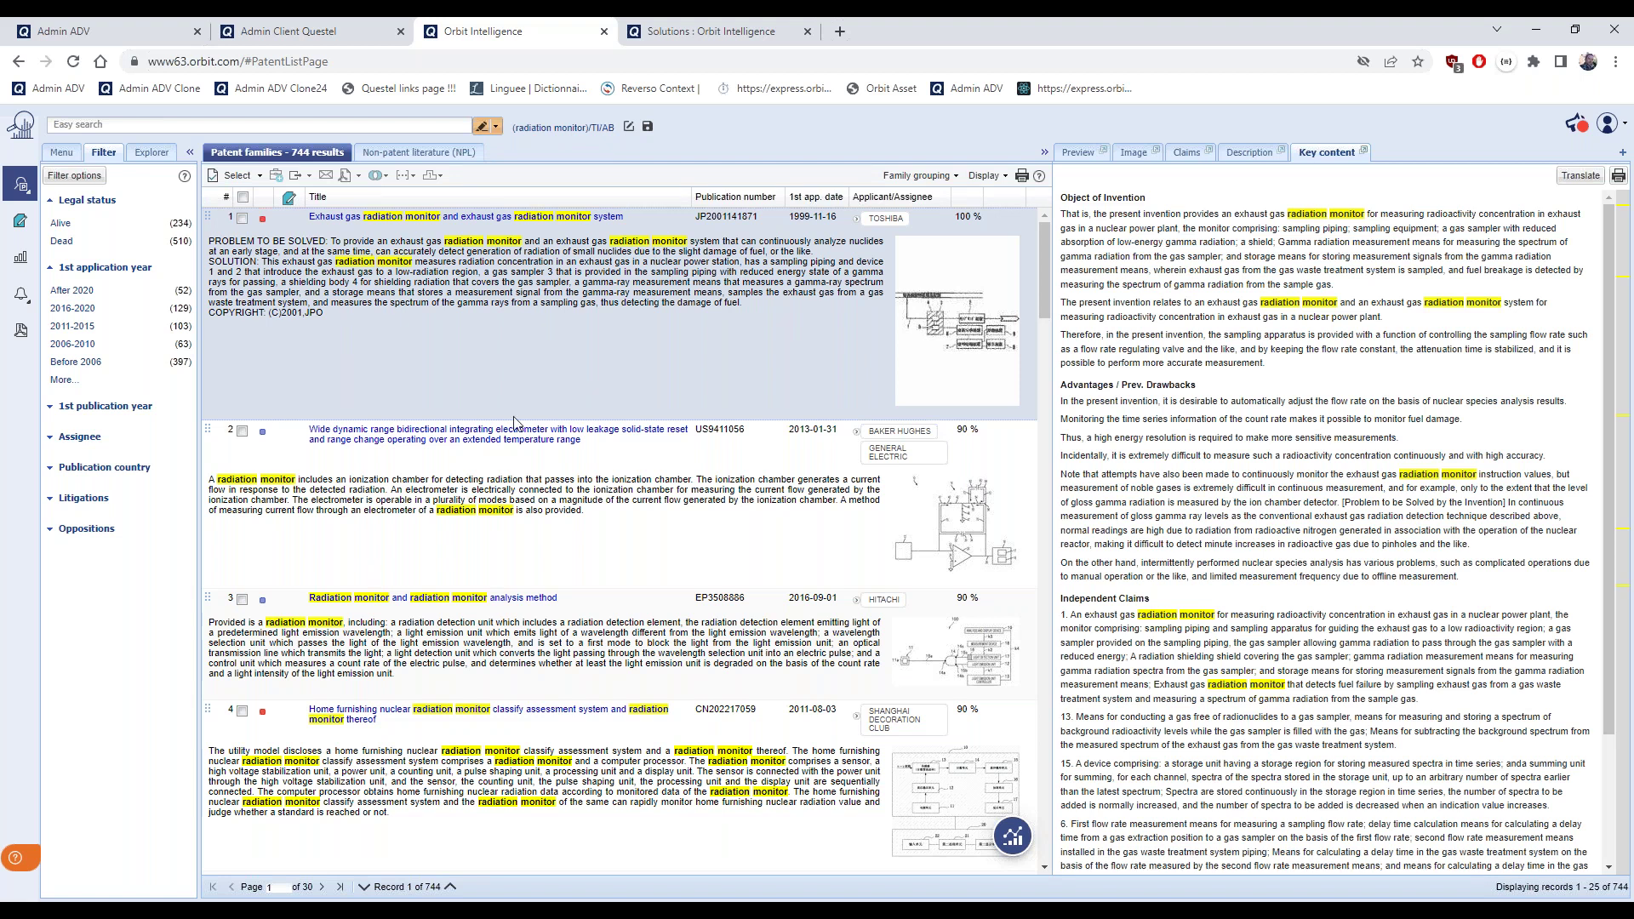
Reopen the advanced search form and change the Title, Abstract keyword line's highlight colour from the palette to cyan
{"action": "left_click", "coordinate": [64, 155]}
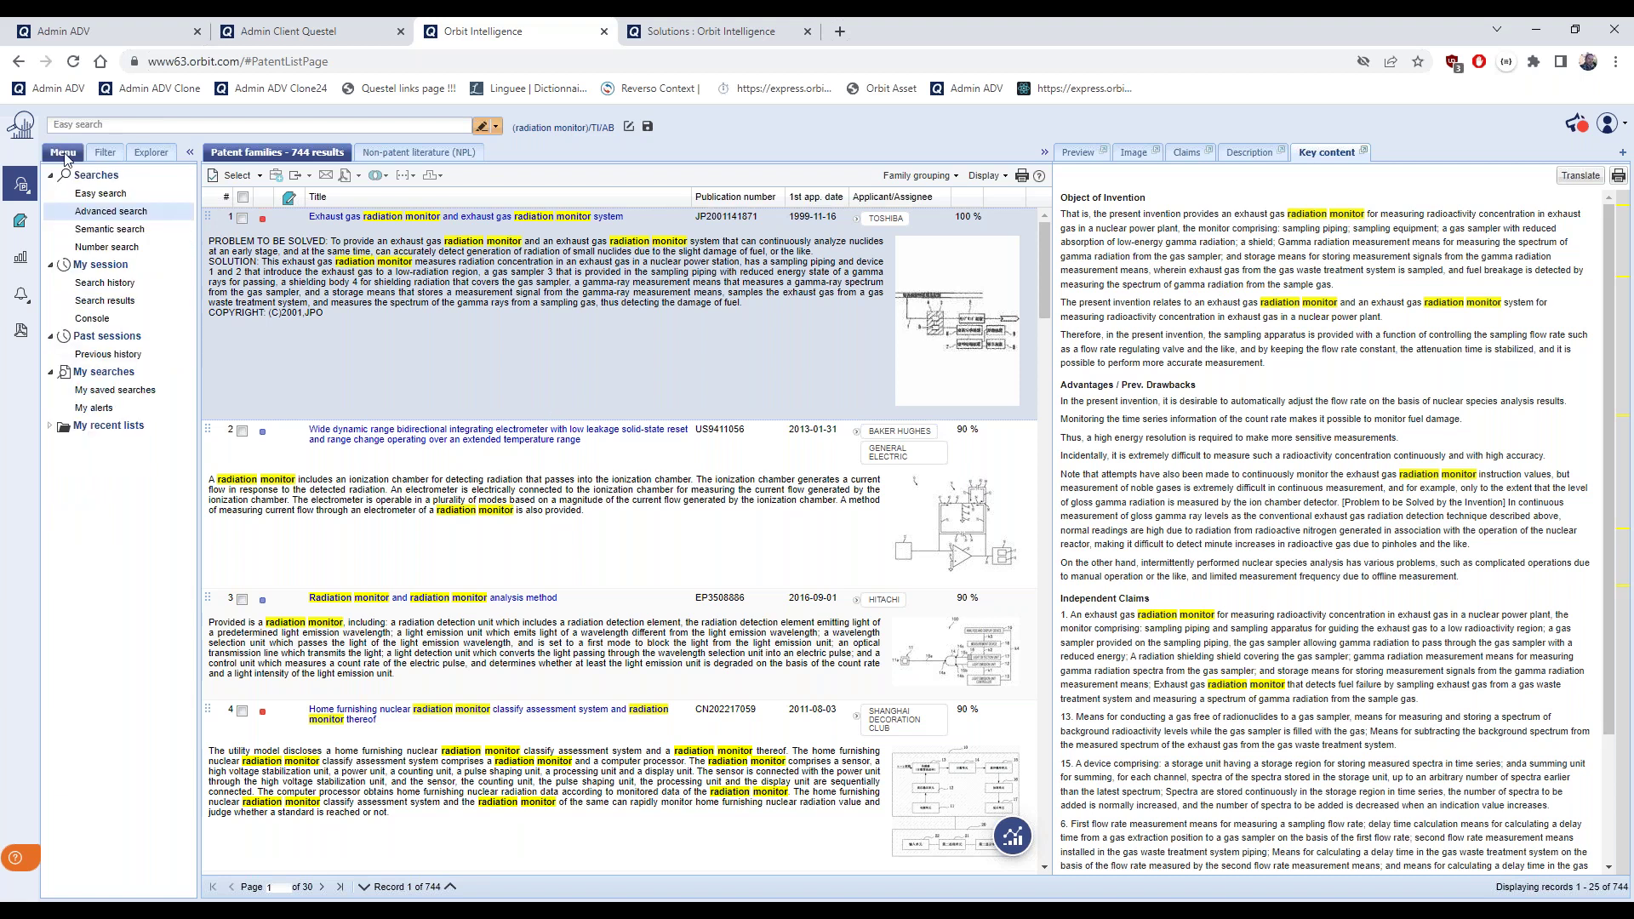
{"action": "left_click", "coordinate": [126, 213]}
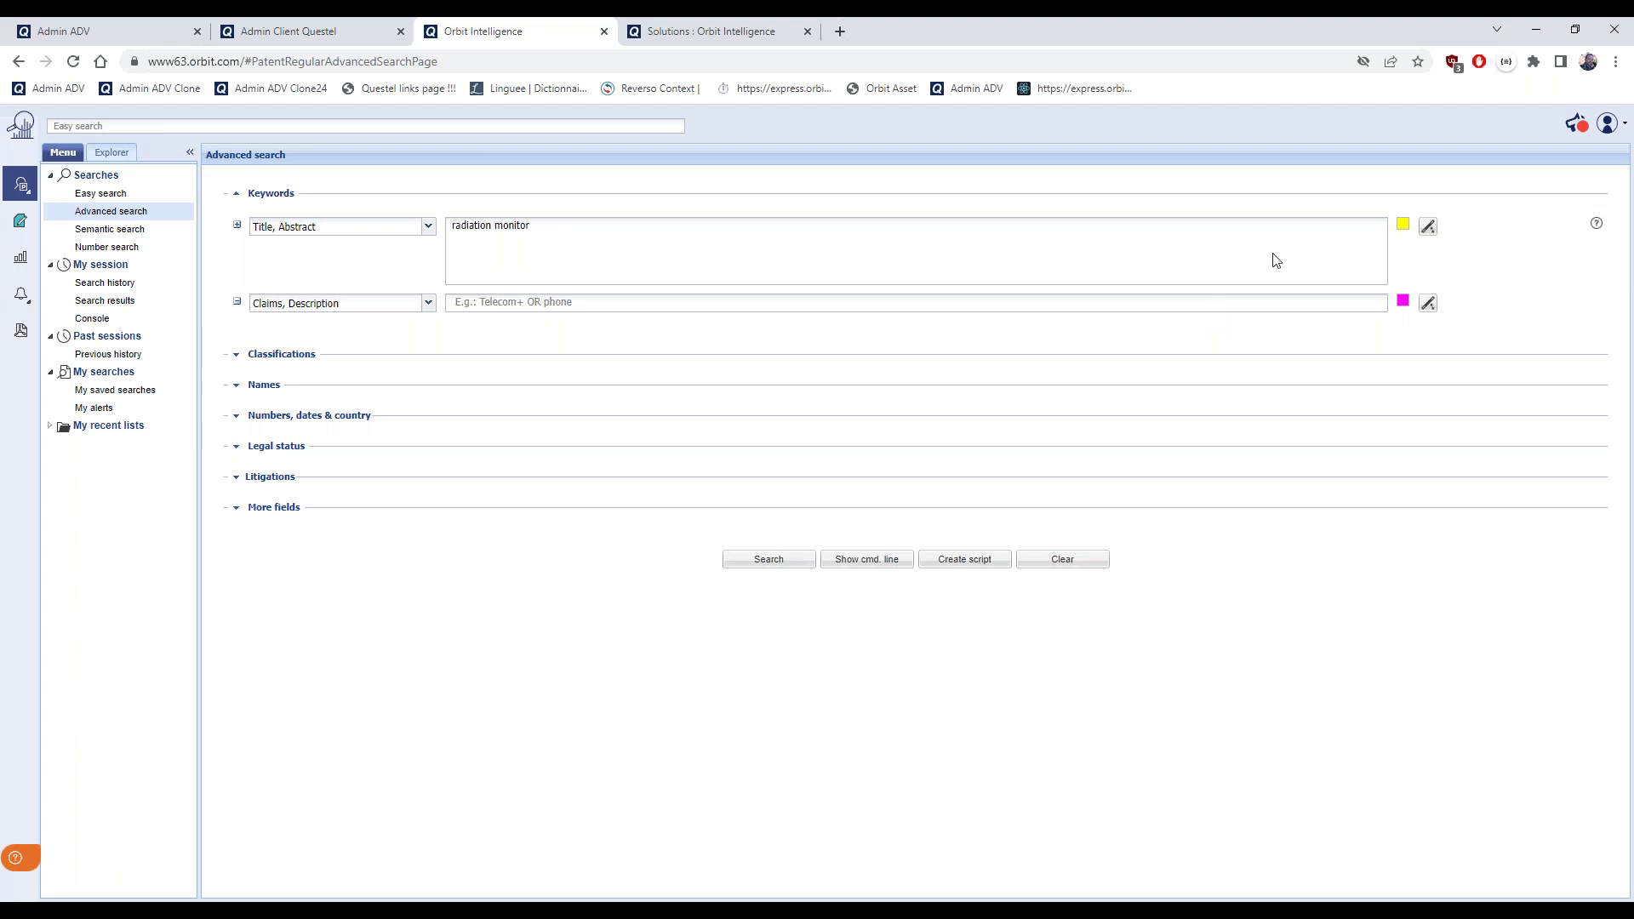
{"action": "left_click", "coordinate": [1403, 228]}
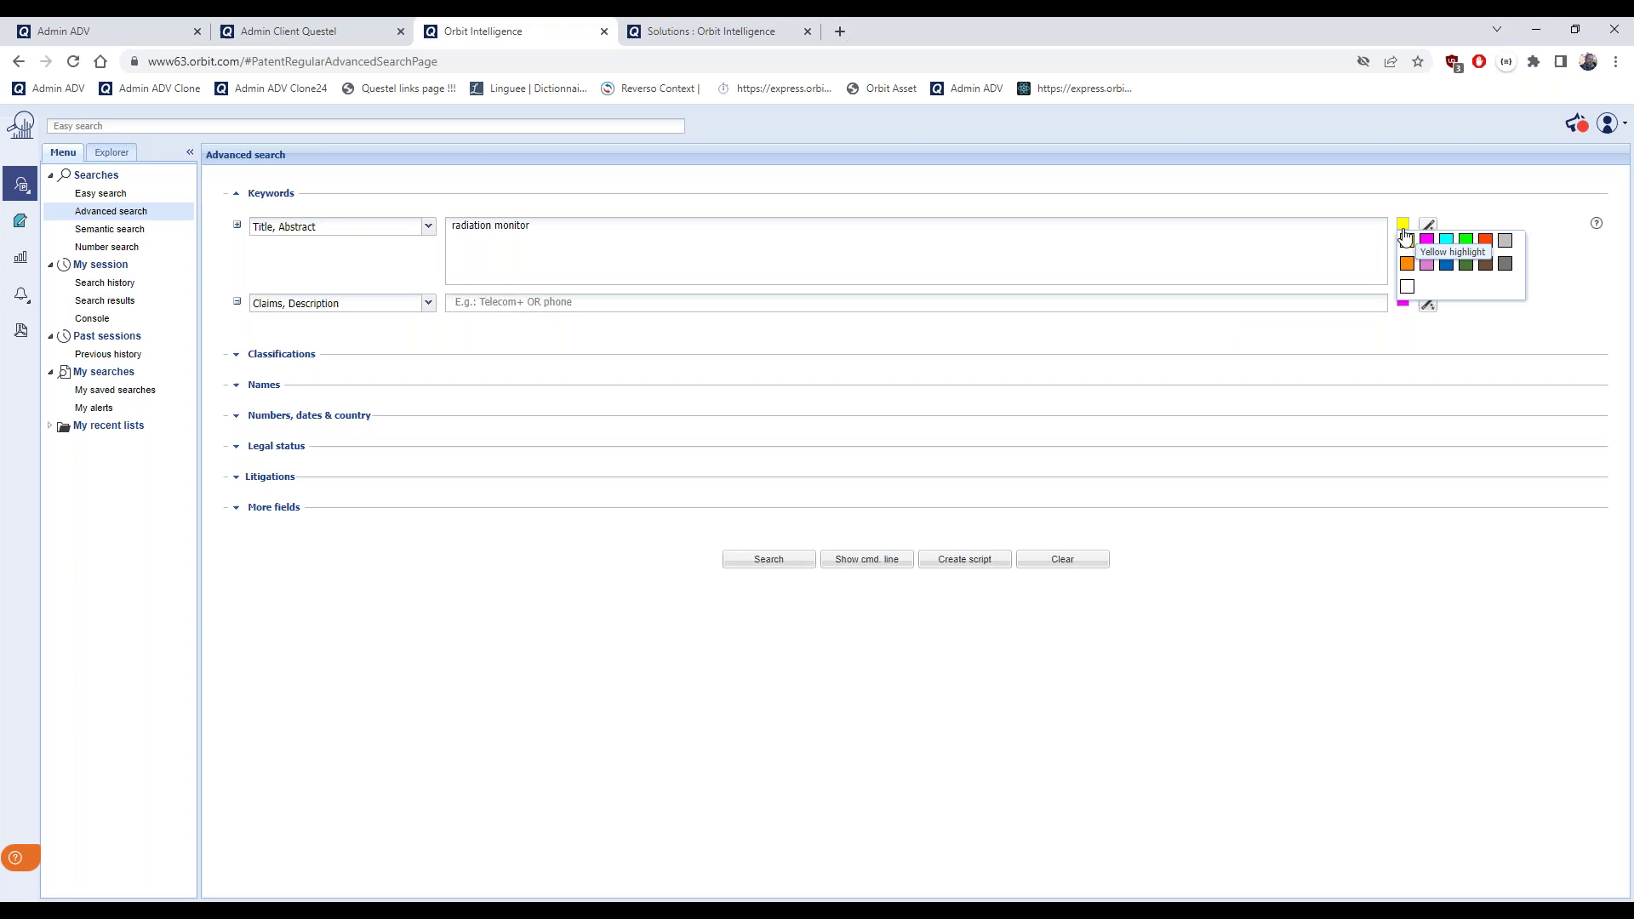
{"action": "left_click", "coordinate": [1447, 242]}
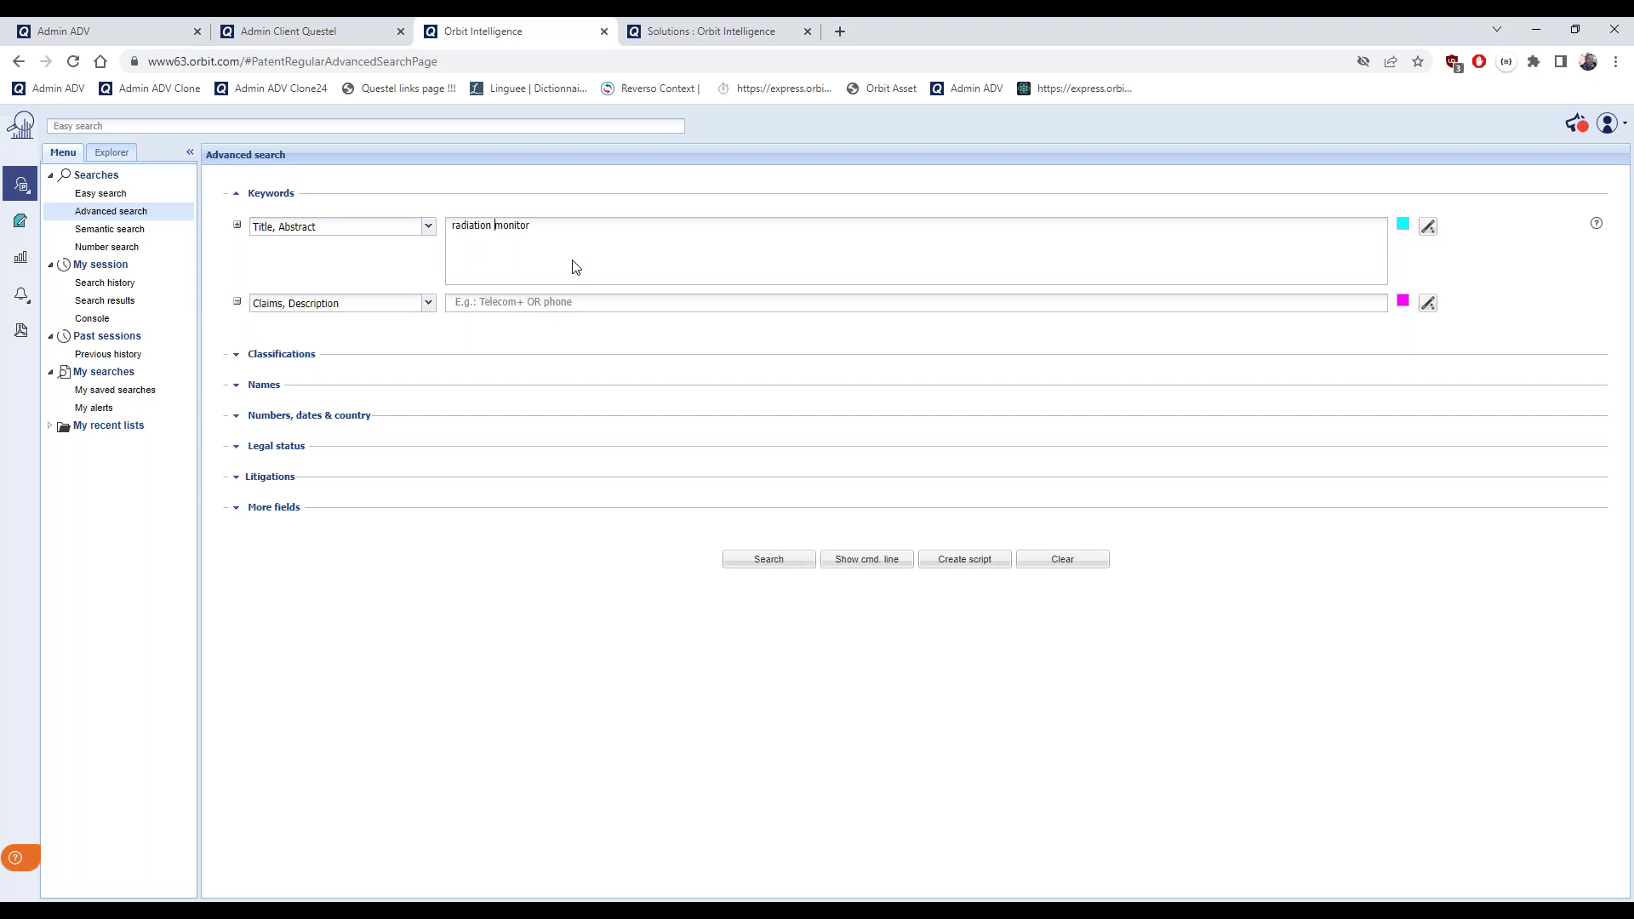
Search Title and Abstract for "radiation OR monitor" and bring up the first family's preview
{"action": "type", "text": "OR"}
{"action": "left_click", "coordinate": [757, 568]}
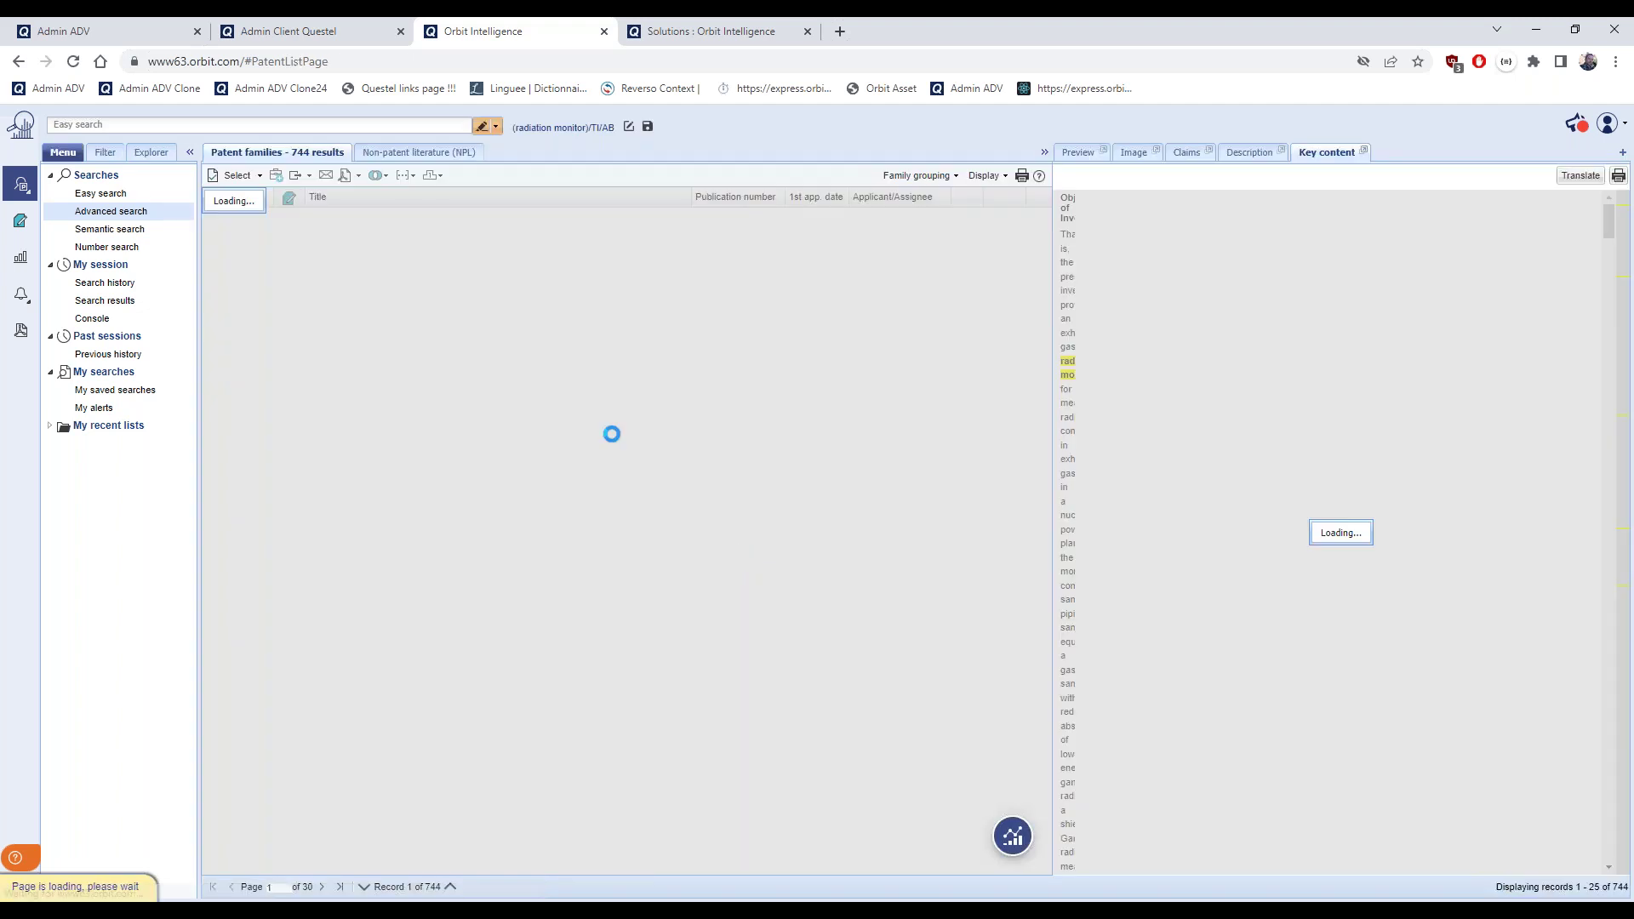
{"action": "scroll", "coordinate": [501, 305], "scroll_direction": "down", "scroll_amount": 10}
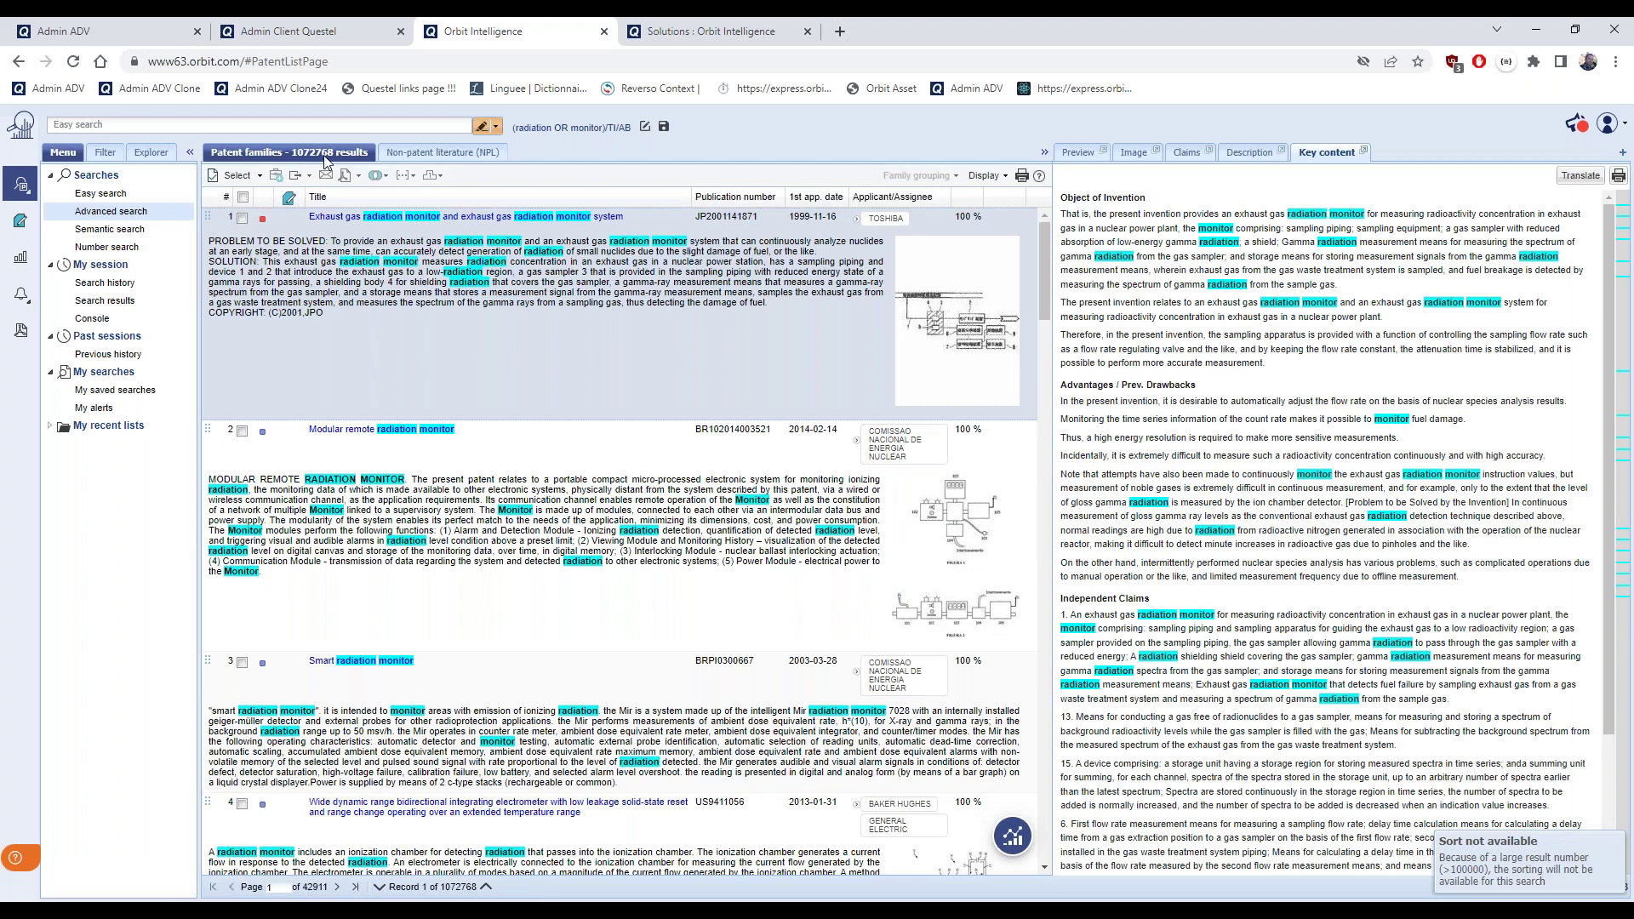
{"action": "left_click", "coordinate": [1082, 154]}
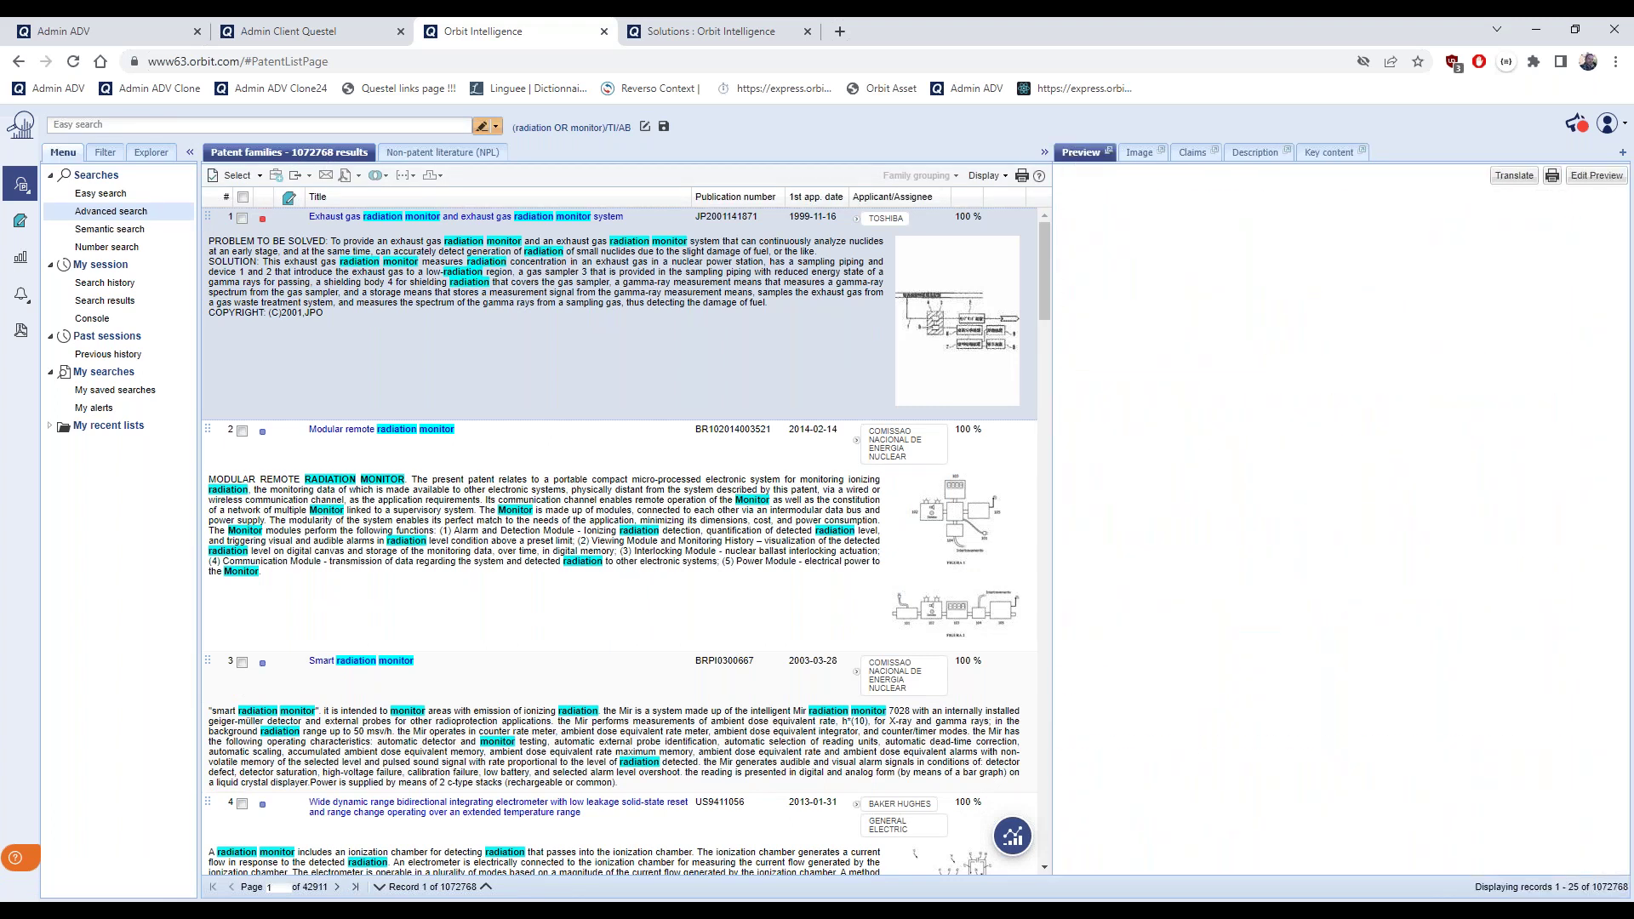
Return to the advanced search form and remove the OR operator between "radiation" and "monitor"
{"action": "left_click", "coordinate": [115, 212]}
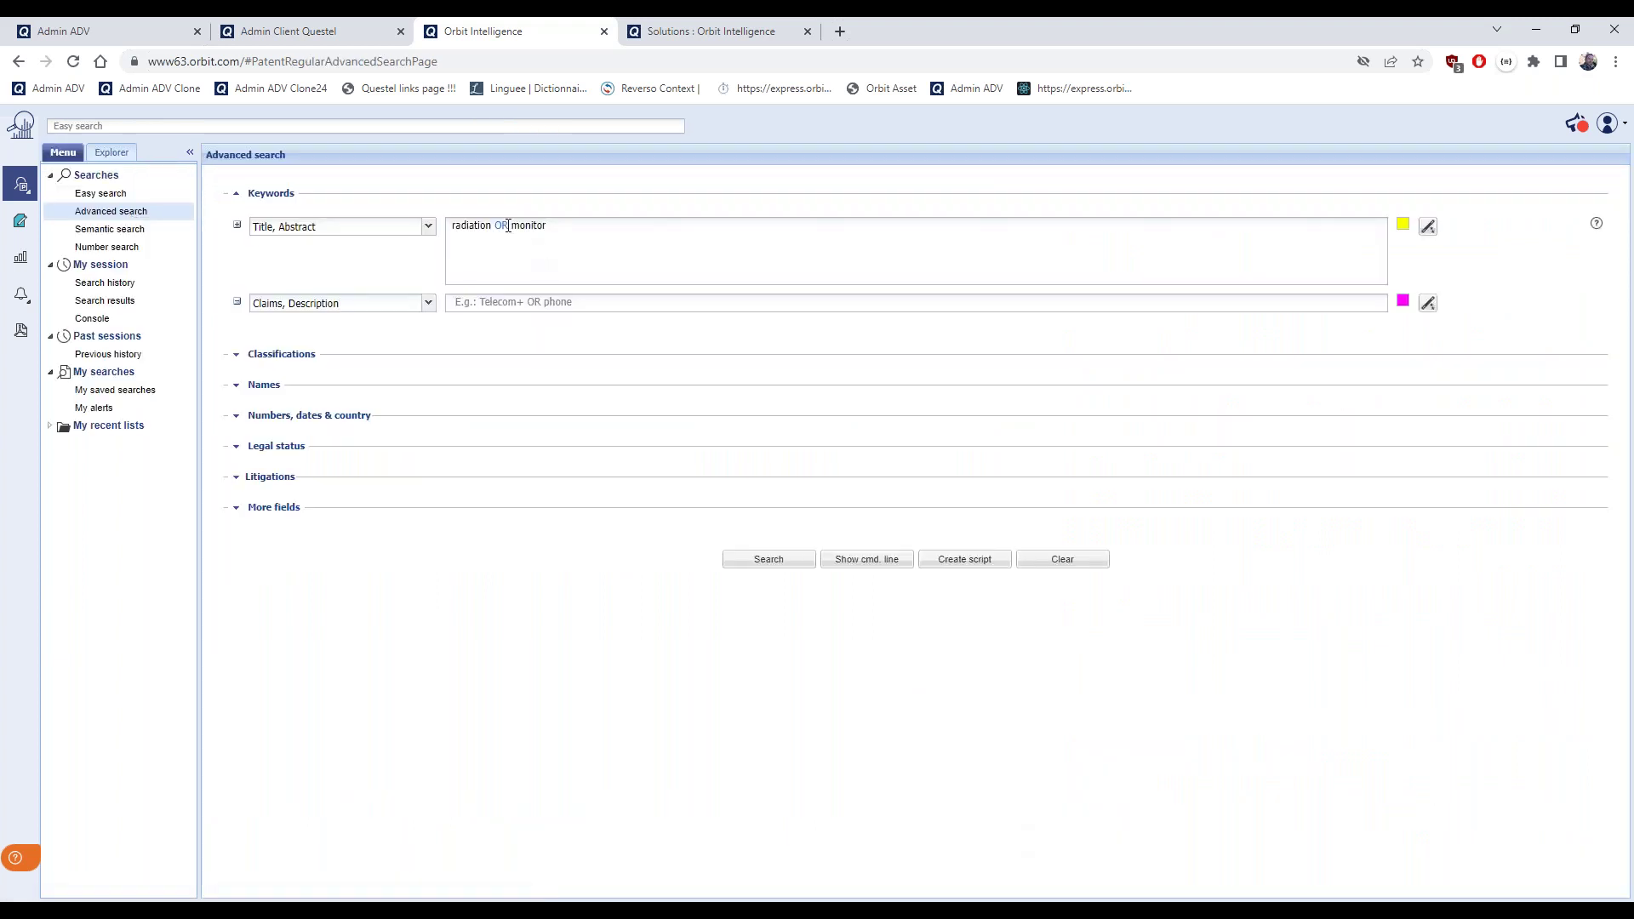
{"action": "double_click", "coordinate": [501, 226]}
{"action": "key", "text": "BackSpace"}
Open the support article "Build queries using truncations and operators" in its own browser tab and skim its truncation and Boolean operator sections
{"action": "left_click", "coordinate": [15, 858]}
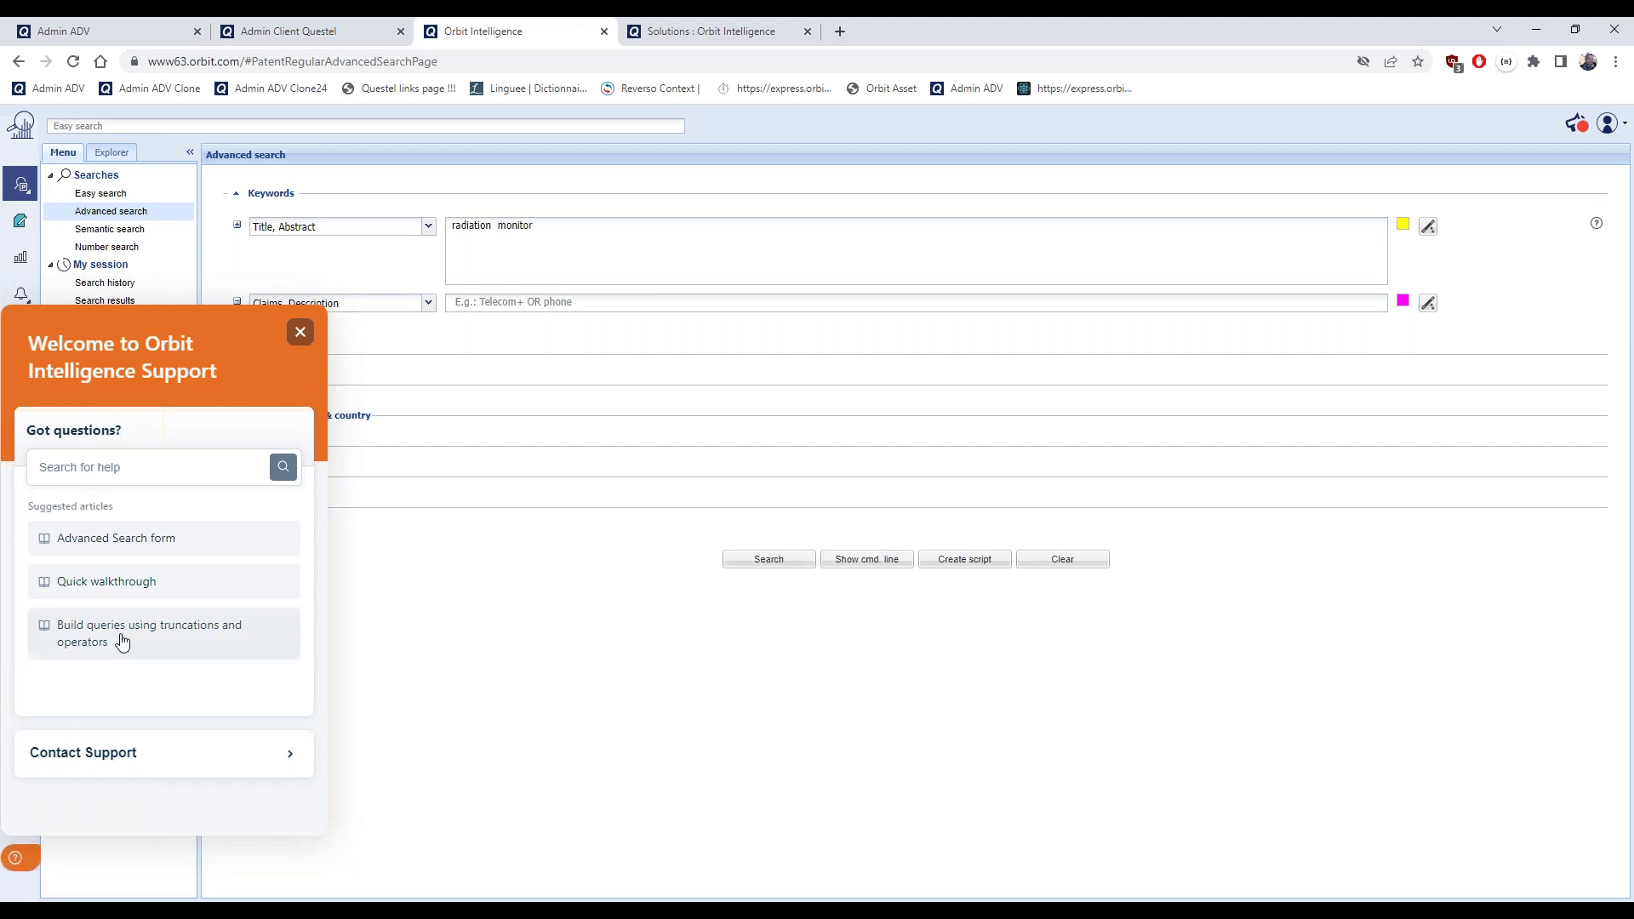
{"action": "left_click", "coordinate": [164, 638]}
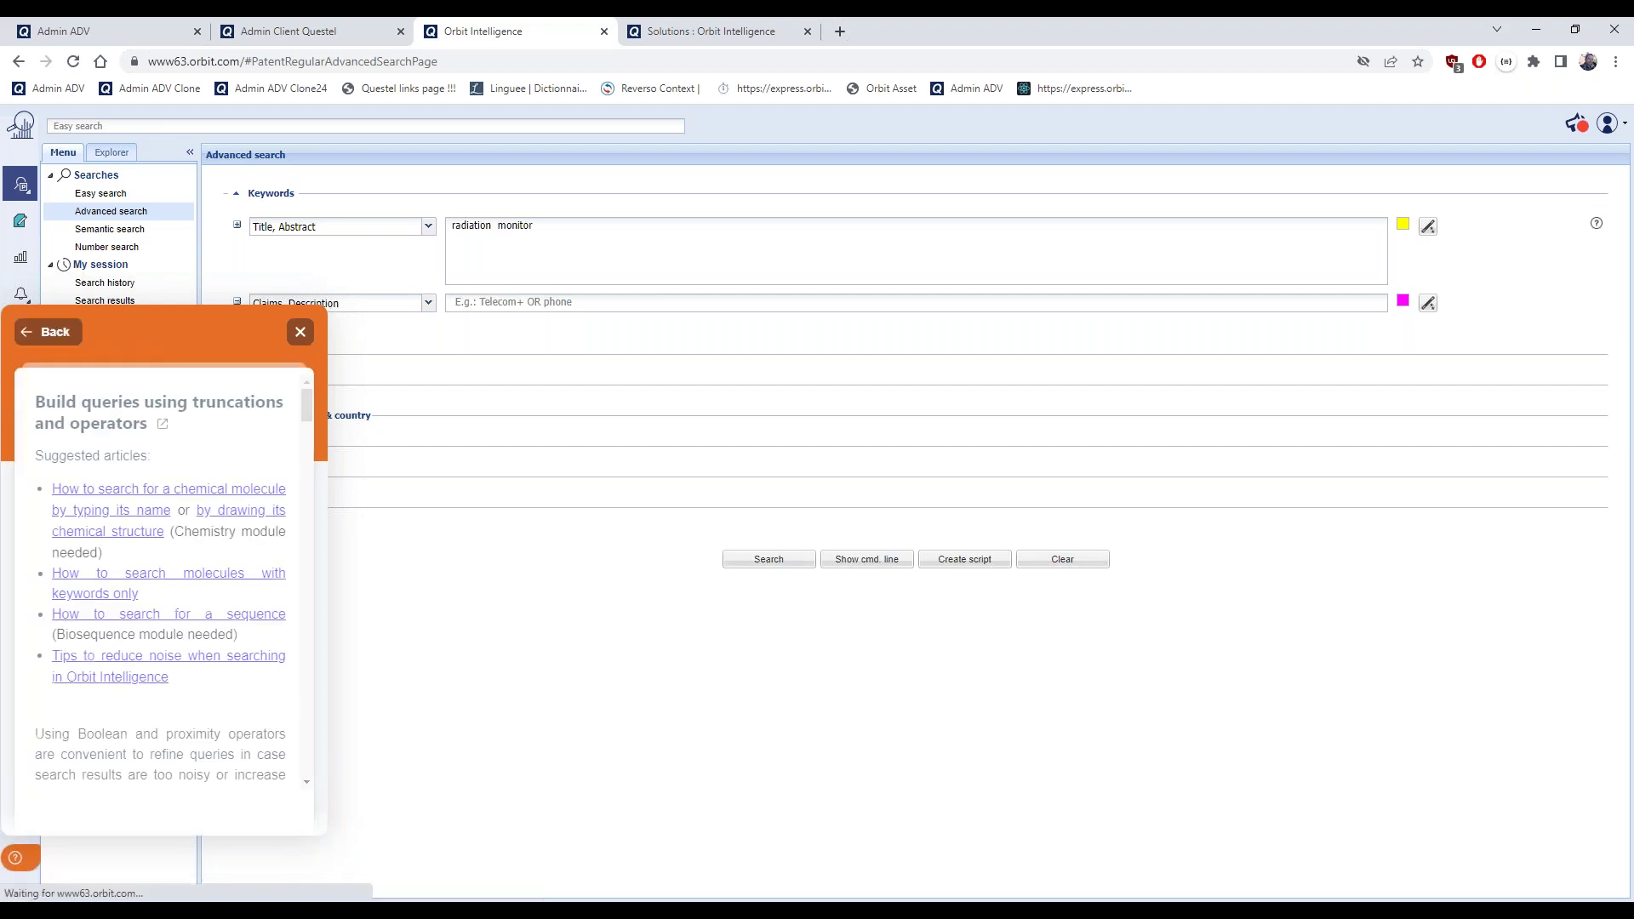
{"action": "left_click", "coordinate": [159, 419]}
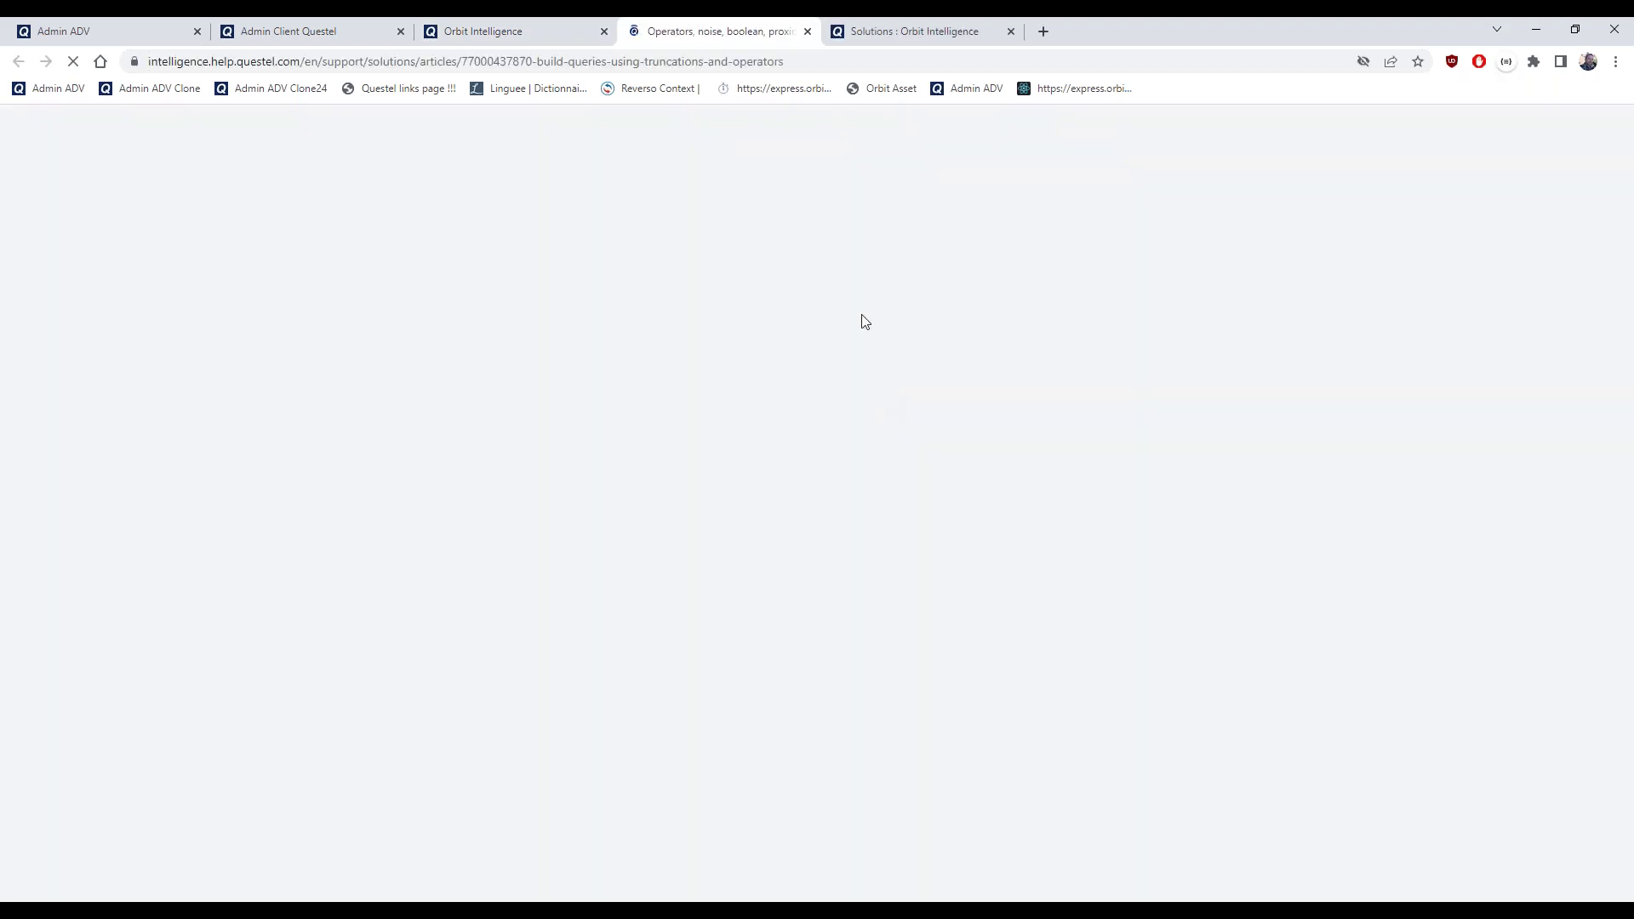
{"action": "scroll", "coordinate": [784, 419], "scroll_direction": "down", "scroll_amount": 7}
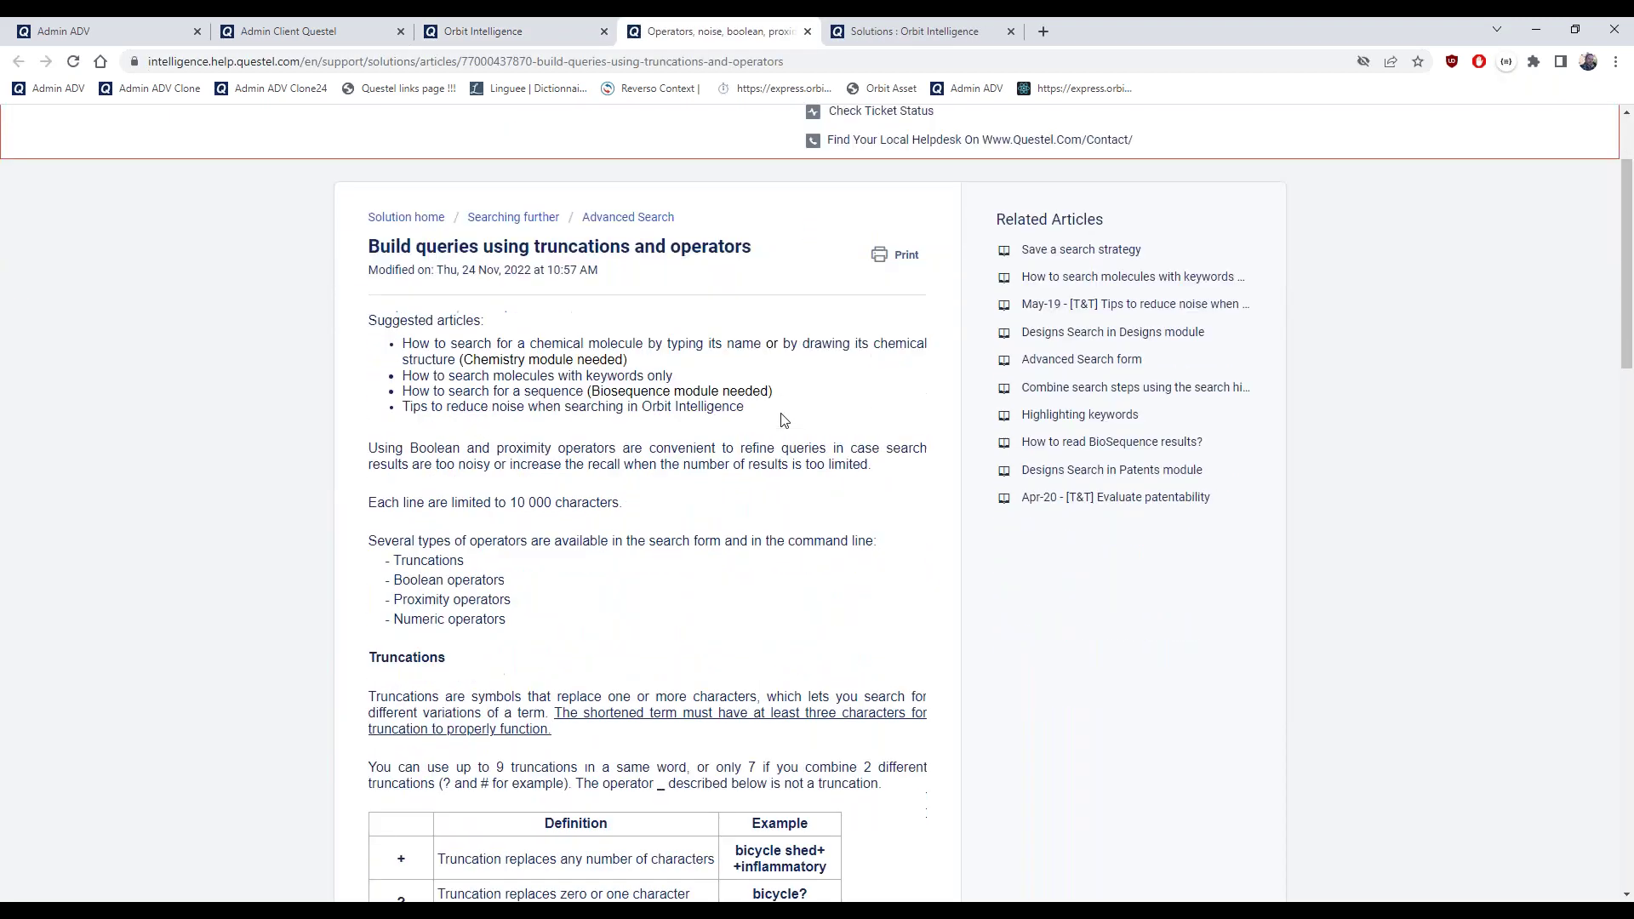
{"action": "scroll", "coordinate": [784, 419], "scroll_direction": "down", "scroll_amount": 2}
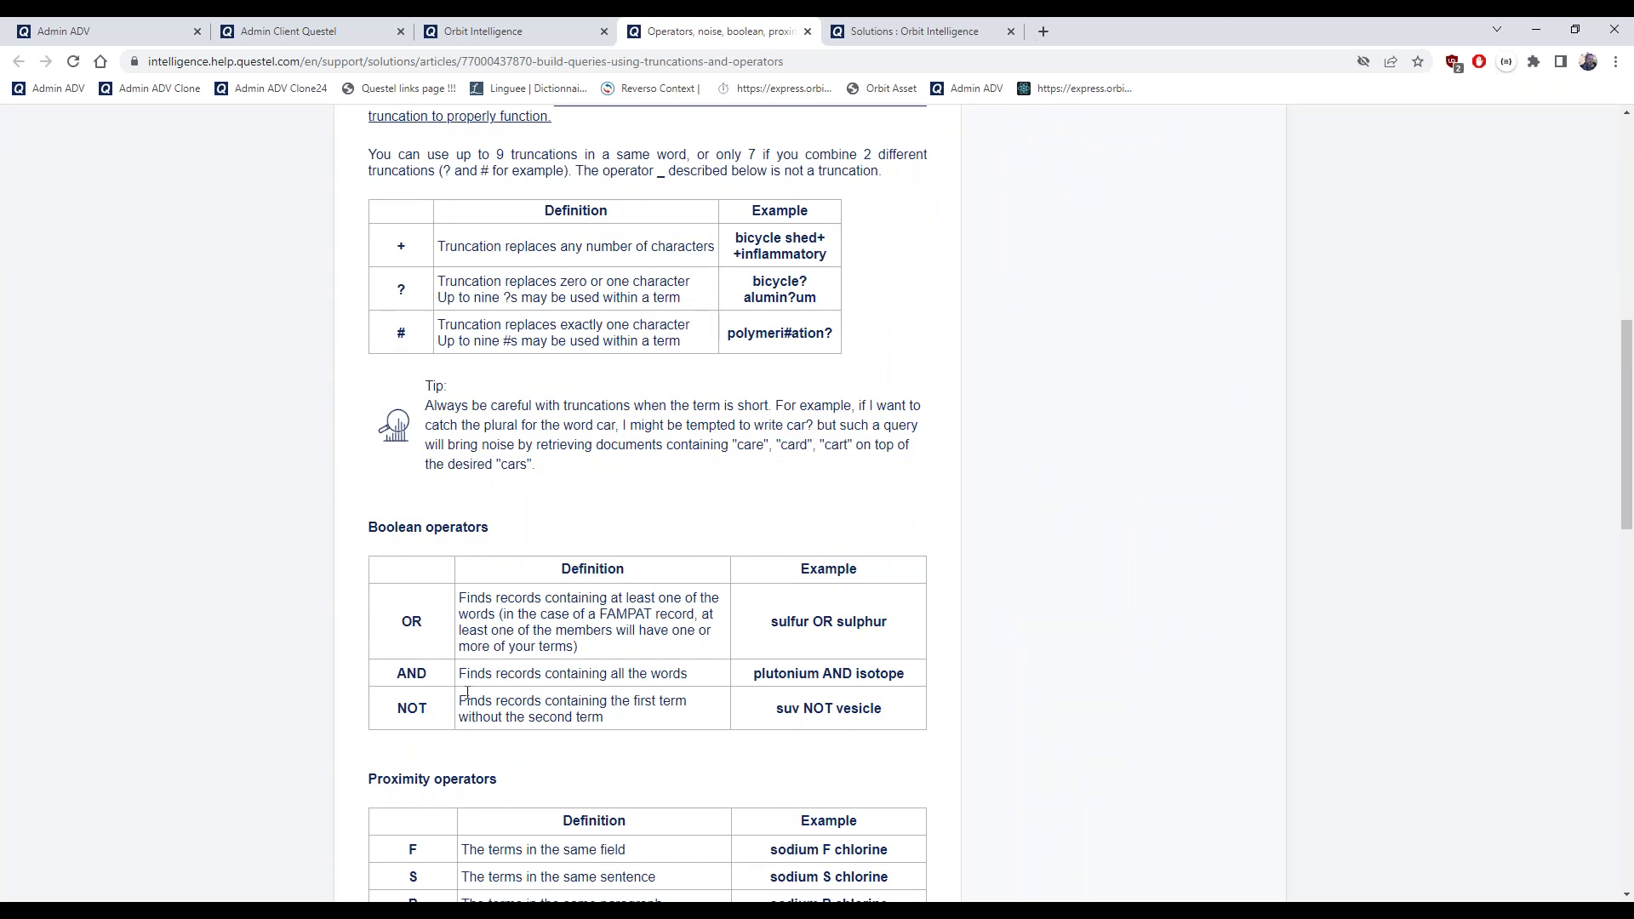
Examine the article's truncation table, comparing the definitions of ? and # and the polymeri#ation? example
{"action": "scroll", "coordinate": [467, 694], "scroll_direction": "up", "scroll_amount": 3}
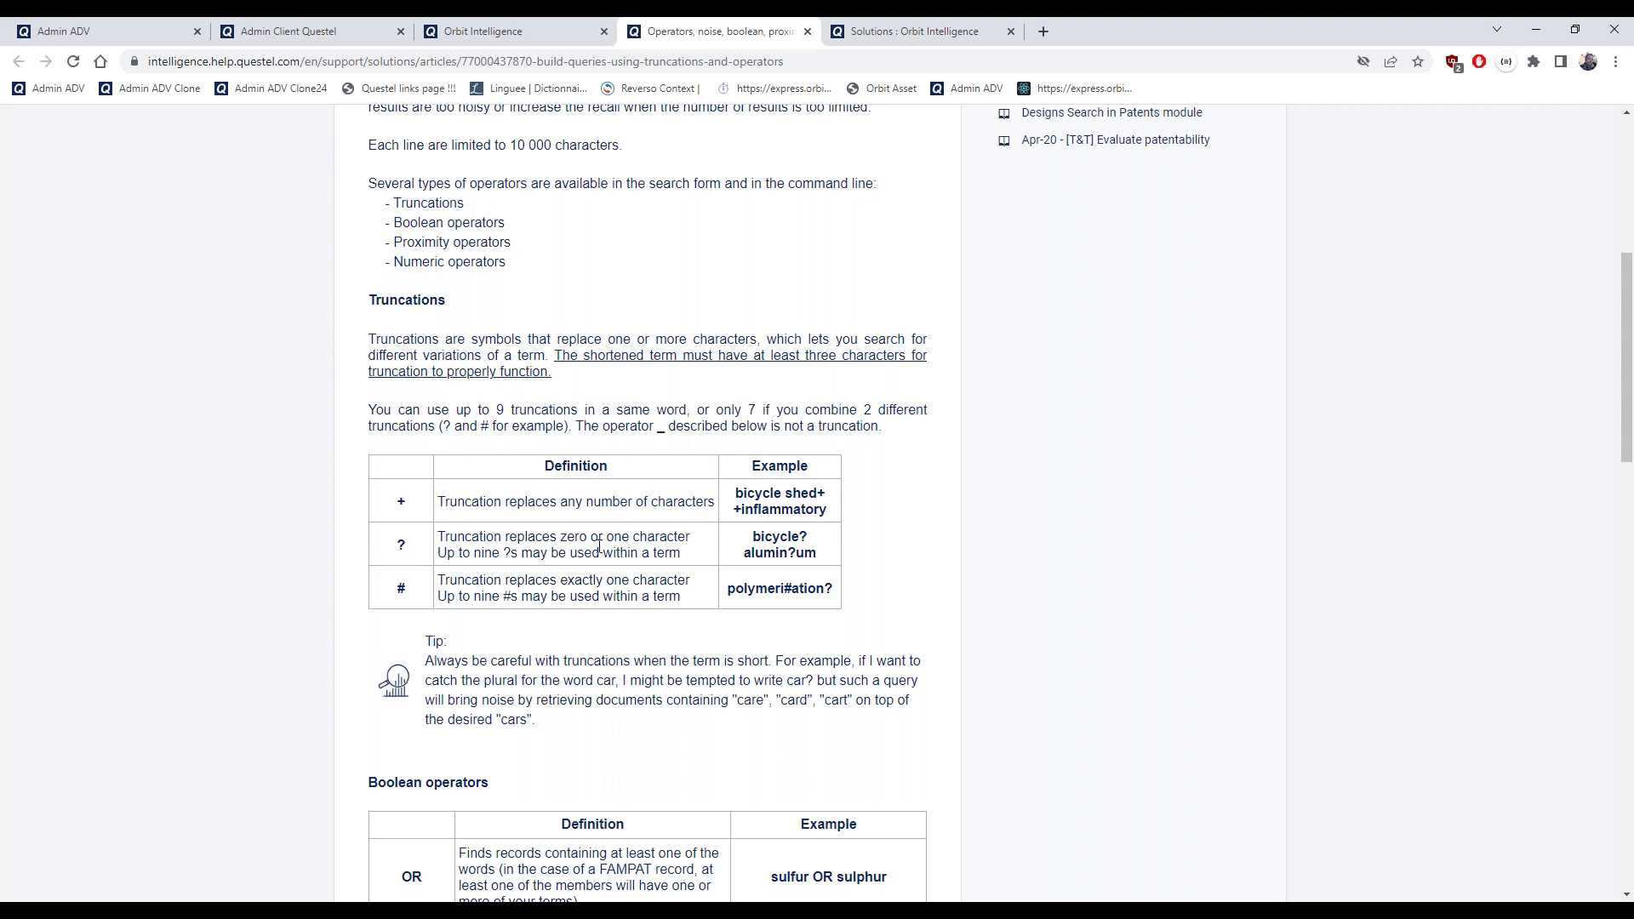
{"action": "left_click_drag", "start_coordinate": [572, 538], "coordinate": [700, 536]}
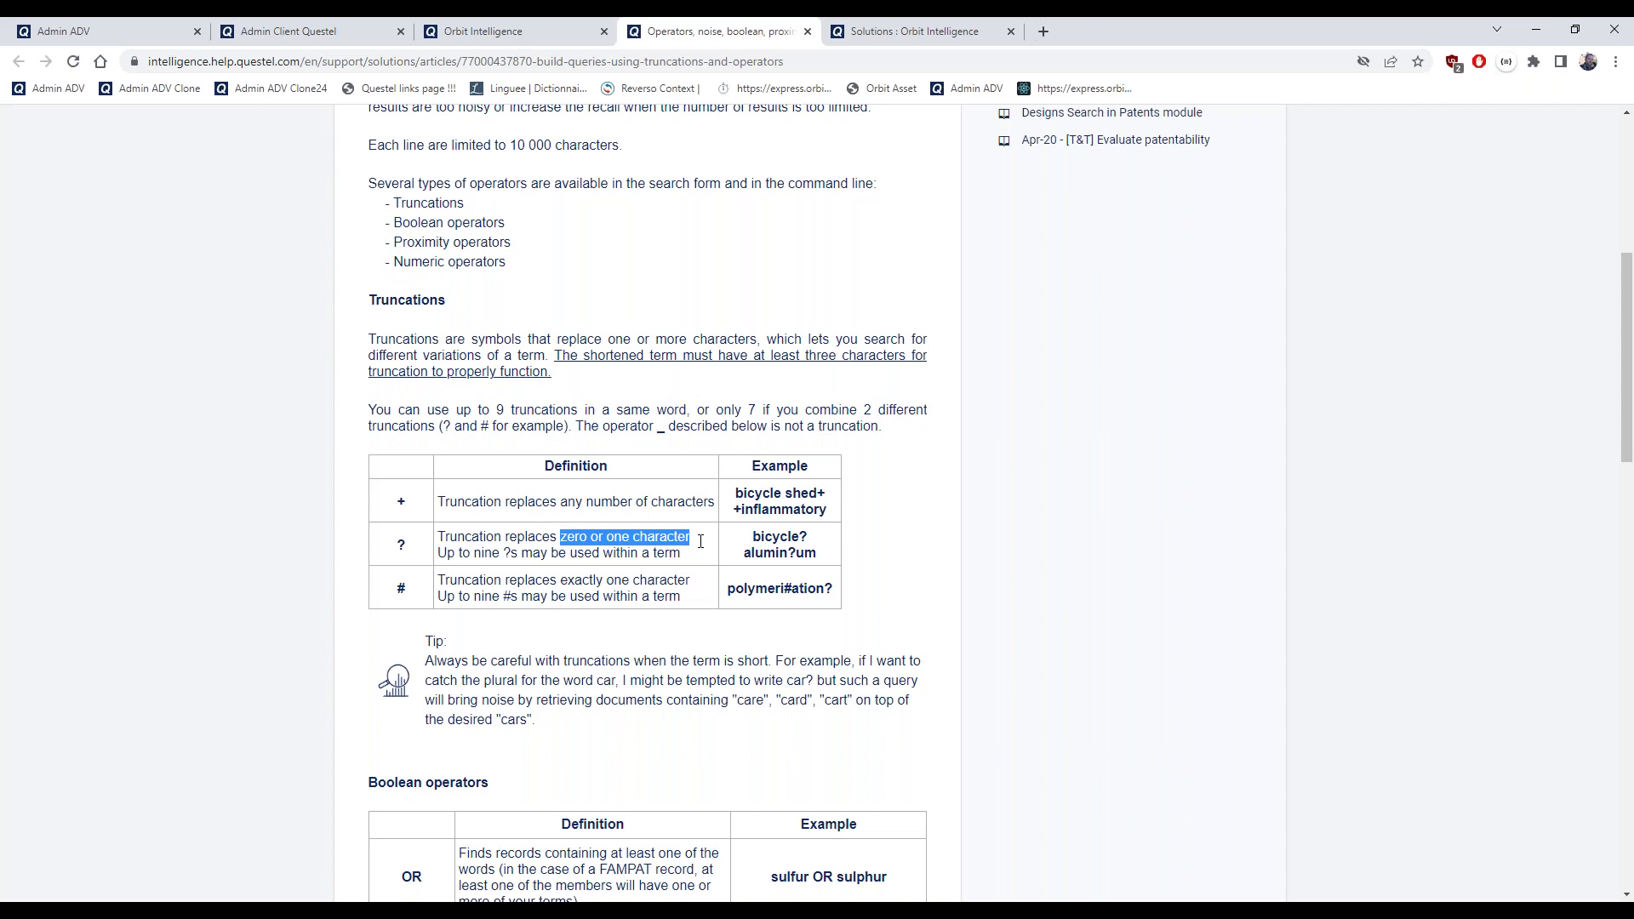
{"action": "double_click", "coordinate": [401, 589]}
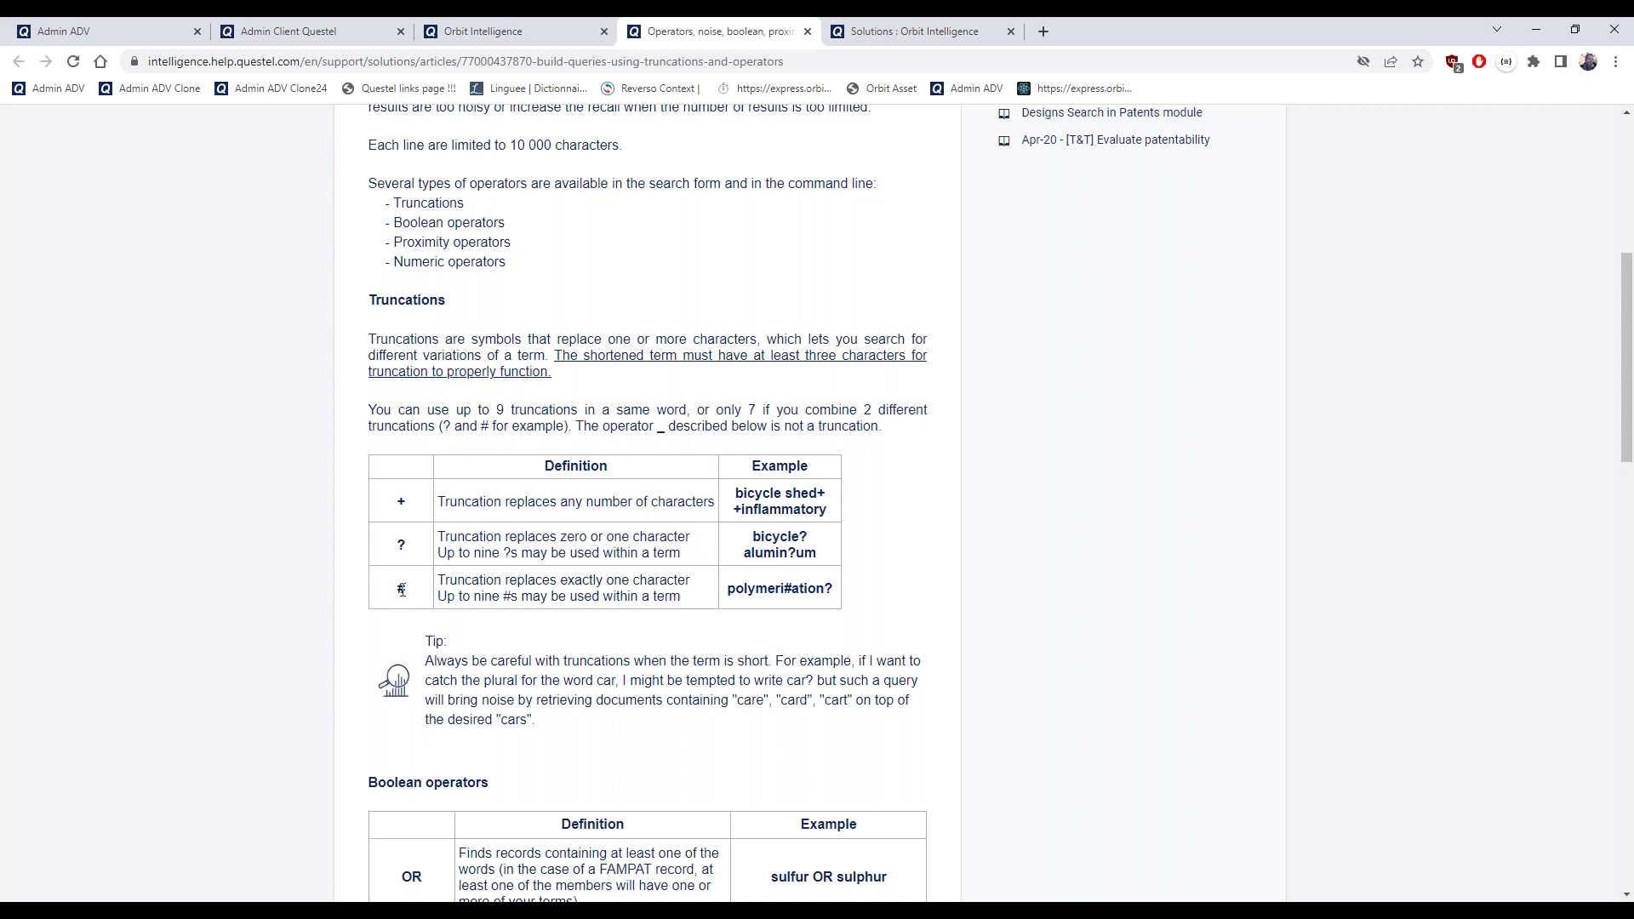
{"action": "left_click", "coordinate": [428, 631]}
{"action": "left_click_drag", "start_coordinate": [504, 584], "coordinate": [696, 582]}
{"action": "left_click", "coordinate": [696, 601]}
{"action": "left_click_drag", "start_coordinate": [560, 538], "coordinate": [699, 540]}
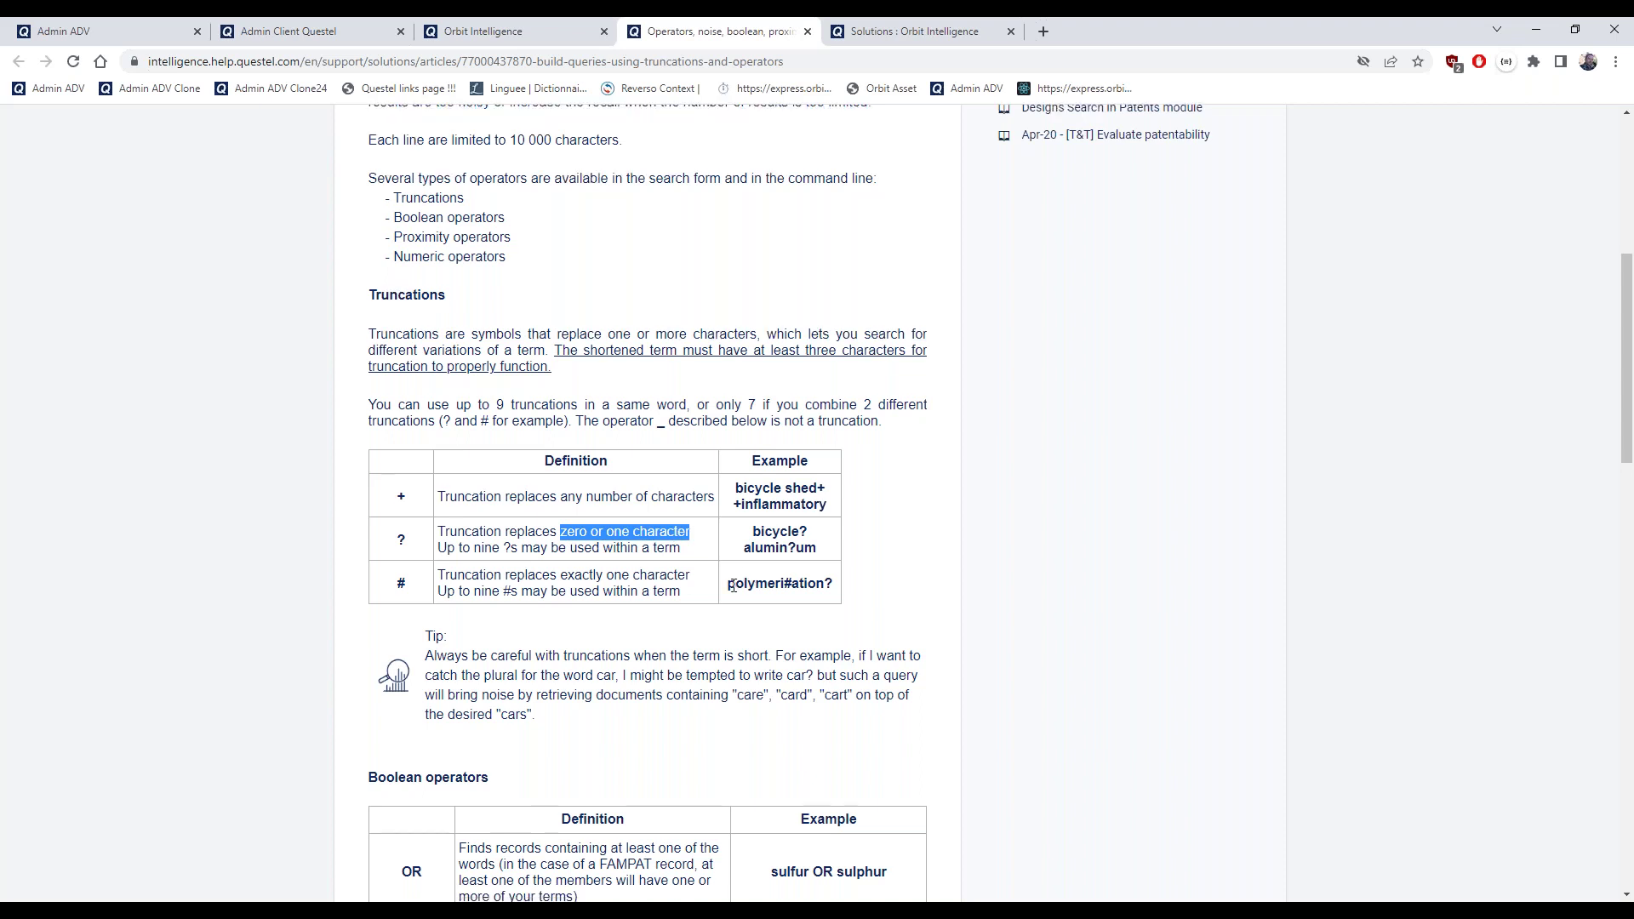
{"action": "scroll", "coordinate": [475, 546], "scroll_direction": "down", "scroll_amount": 1}
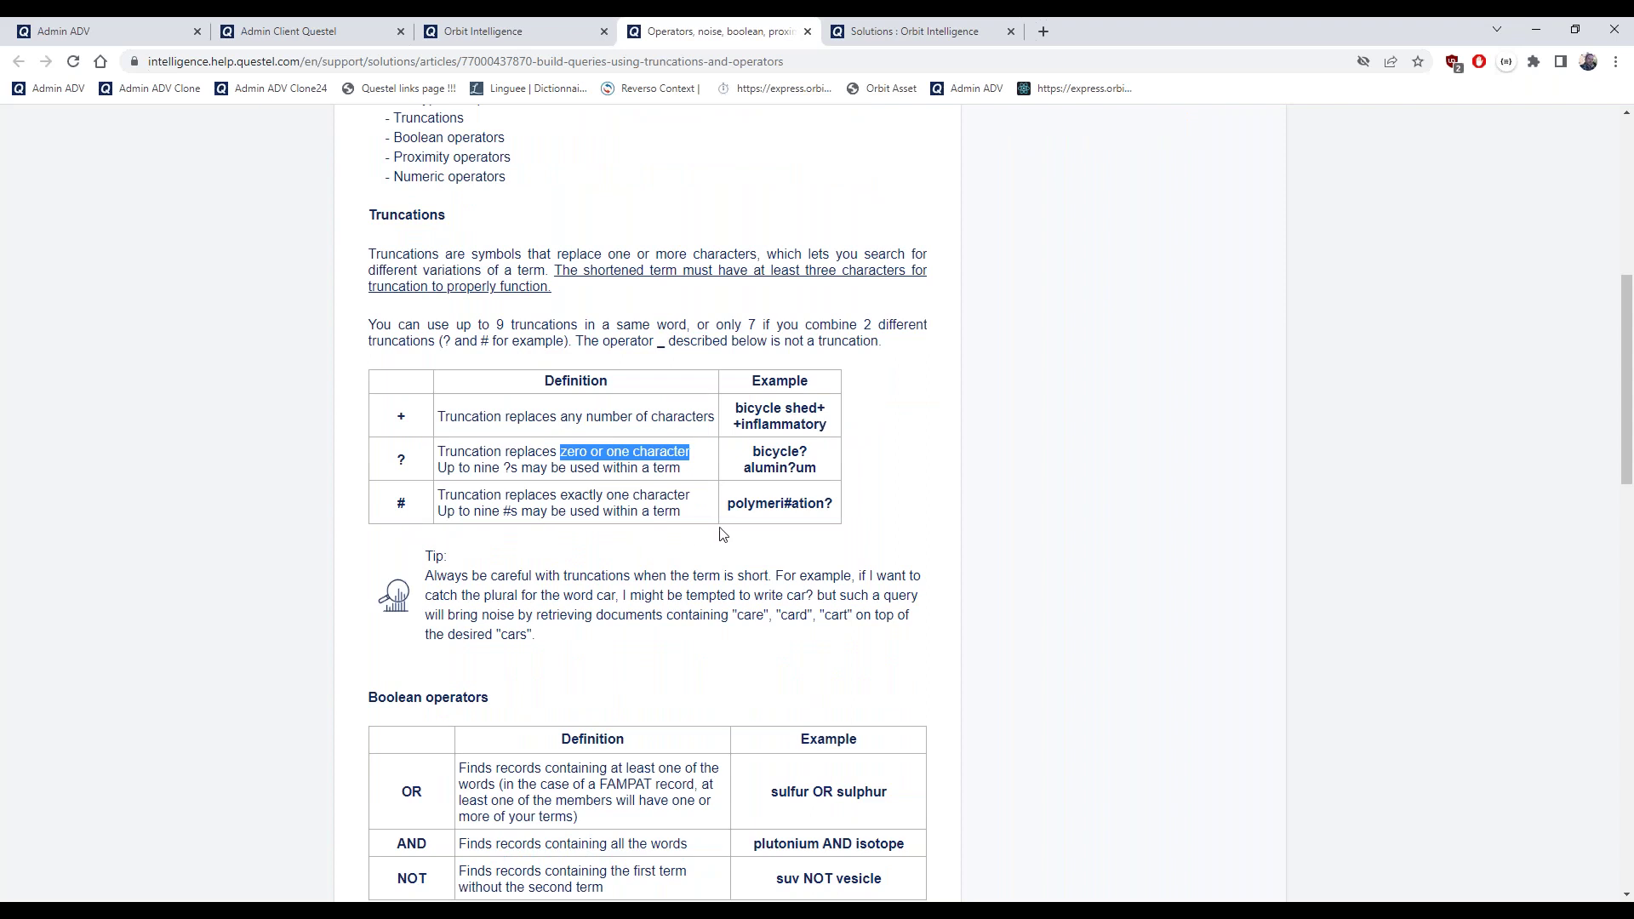
{"action": "double_click", "coordinate": [786, 507]}
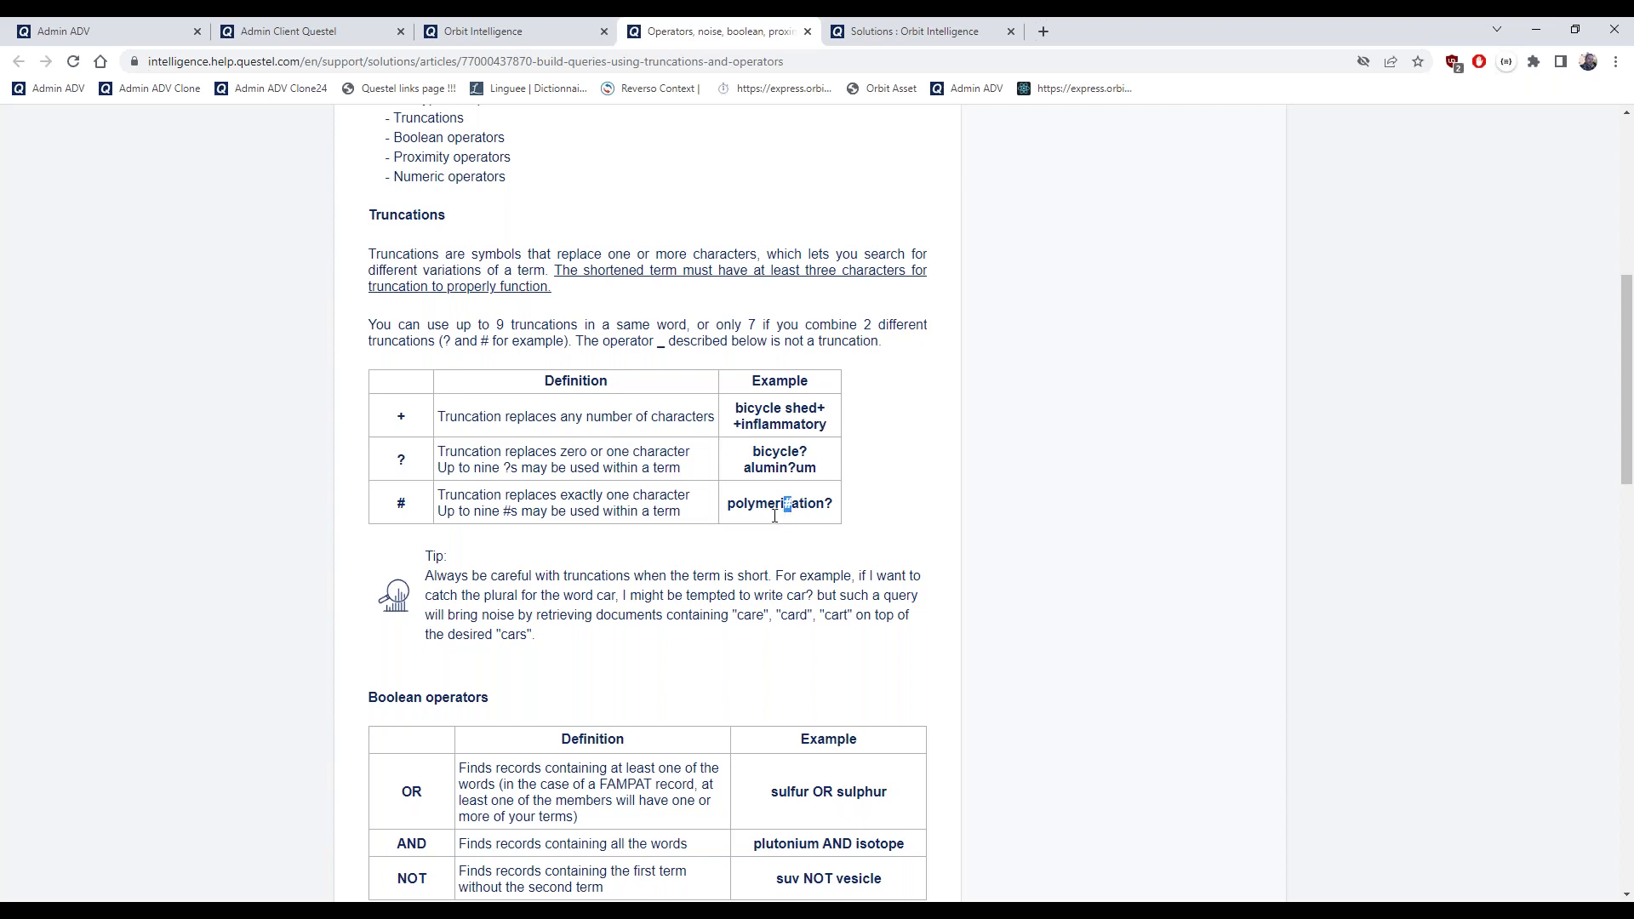
{"action": "left_click", "coordinate": [778, 524]}
Switch back to Orbit Intelligence, close the support window and search Title and Abstract for "radiation monitor???"
{"action": "left_click", "coordinate": [517, 34]}
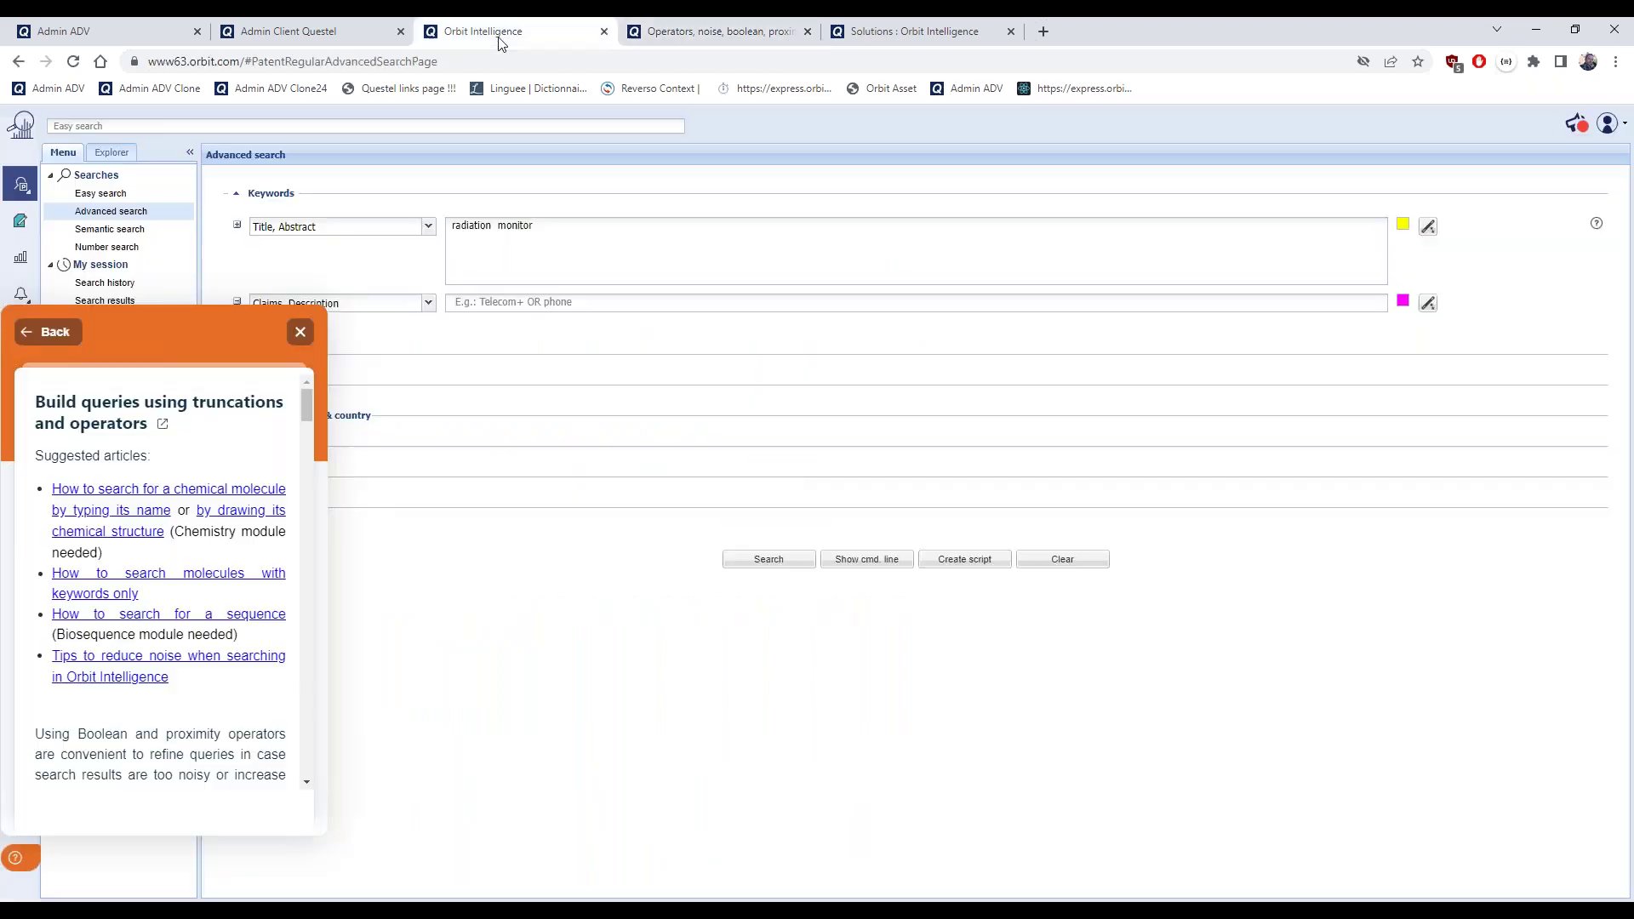
{"action": "left_click", "coordinate": [307, 336]}
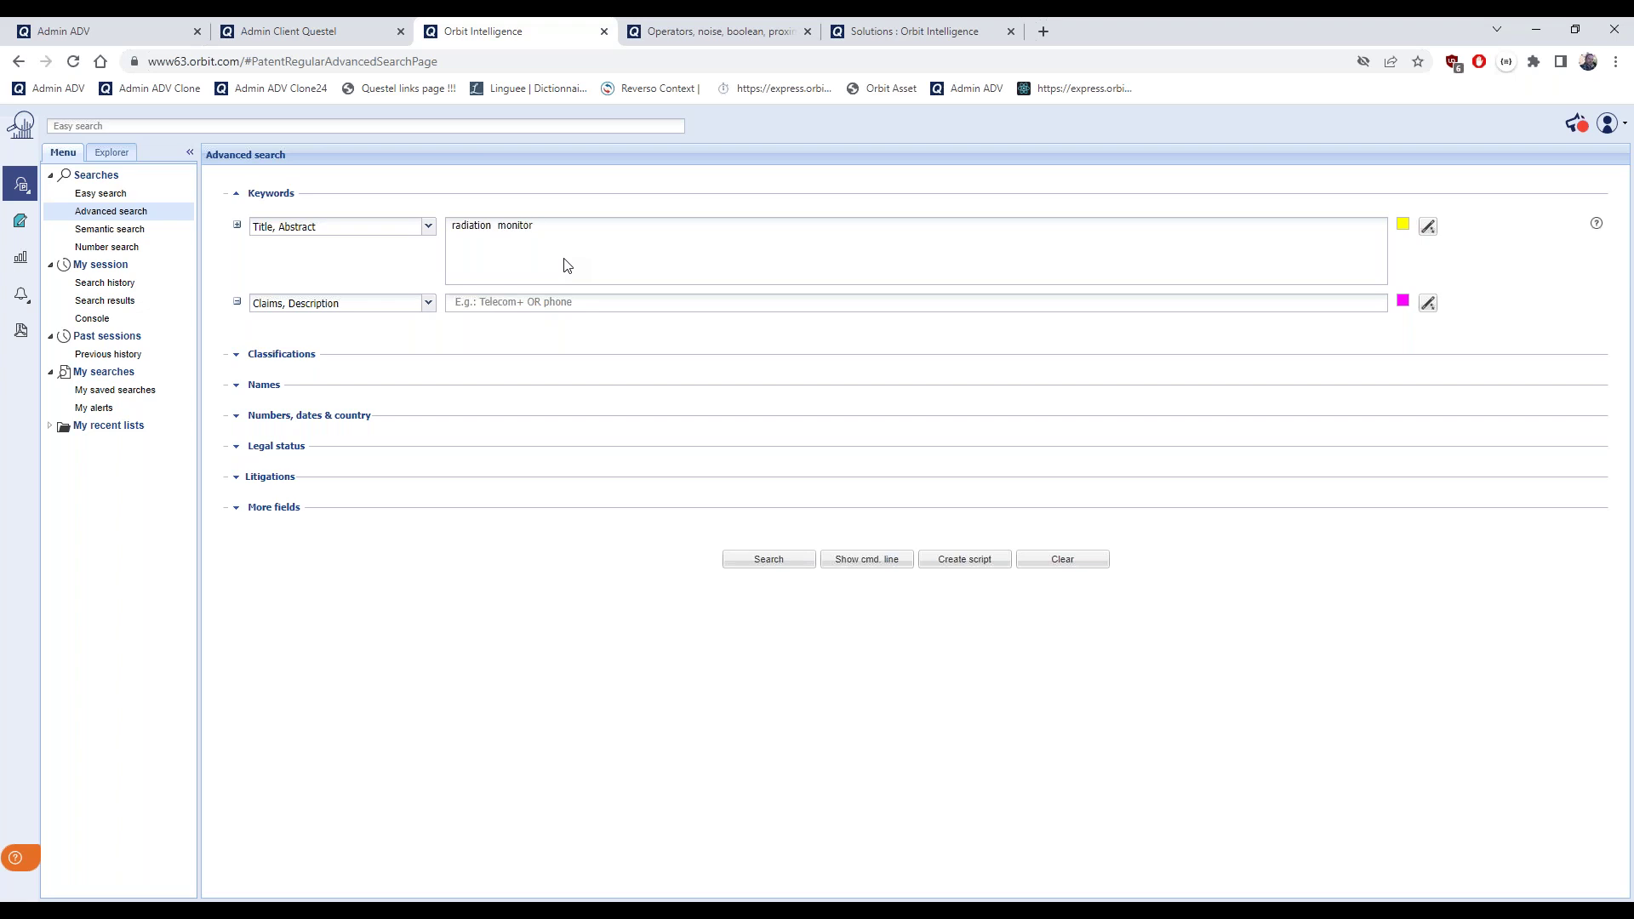
{"action": "type", "text": "???"}
{"action": "left_click", "coordinate": [754, 576]}
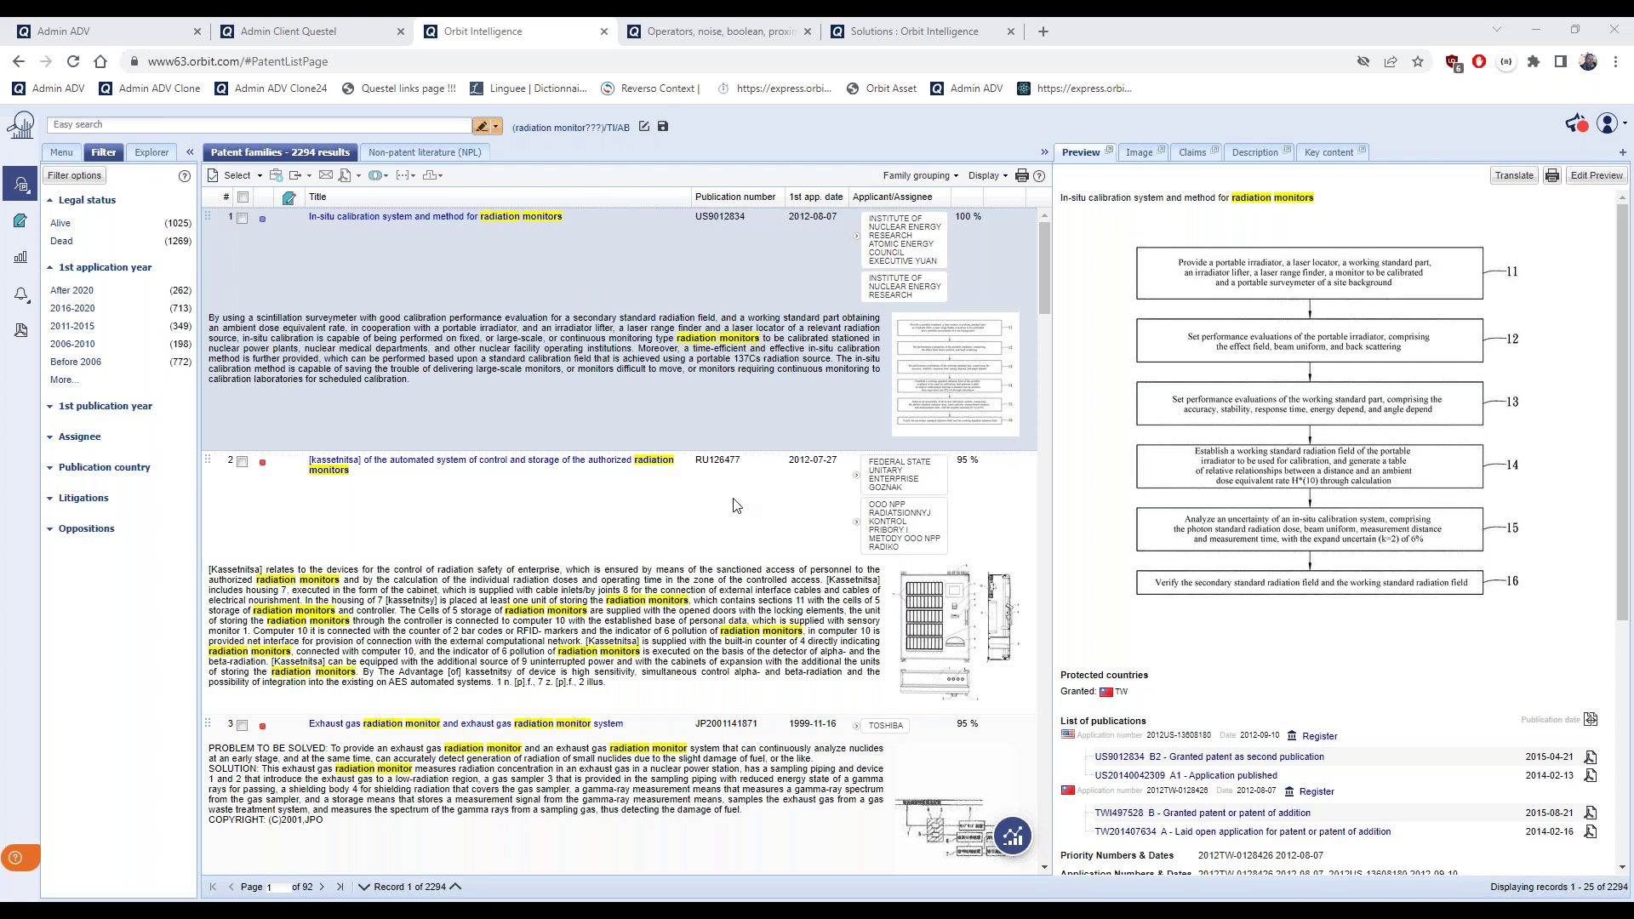
Look through the result list for the highlighted word variants matched by the "monitor???" truncation
{"action": "scroll", "coordinate": [733, 506], "scroll_direction": "down", "scroll_amount": 3}
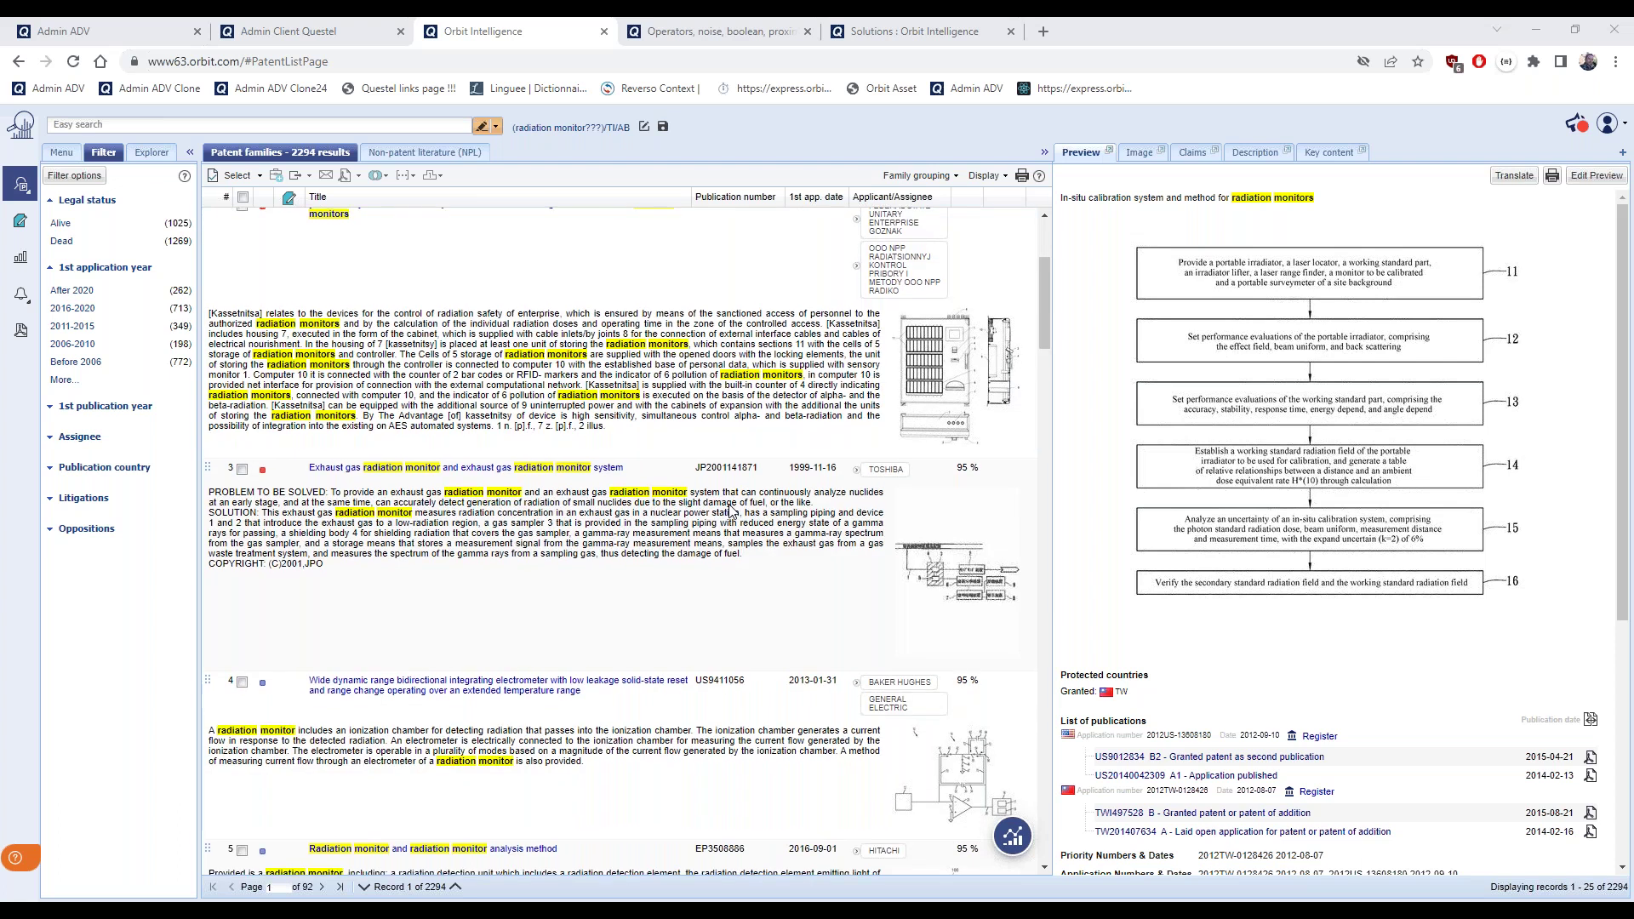
{"action": "scroll", "coordinate": [732, 511], "scroll_direction": "down", "scroll_amount": 1}
{"action": "scroll", "coordinate": [733, 511], "scroll_direction": "down", "scroll_amount": 3}
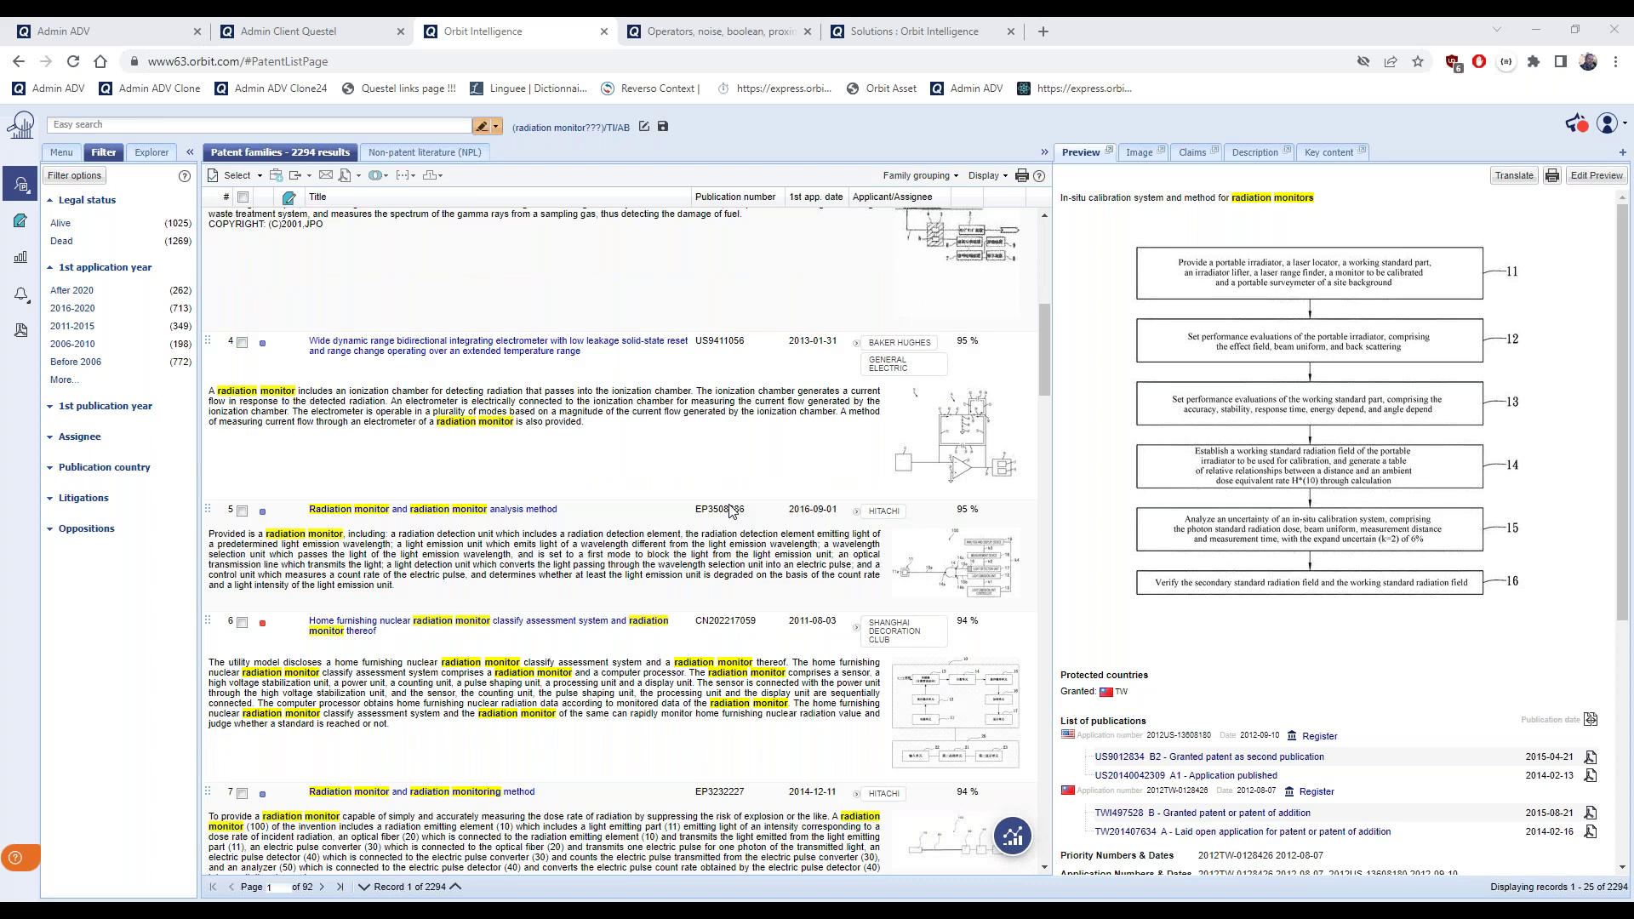
{"action": "scroll", "coordinate": [730, 509], "scroll_direction": "down", "scroll_amount": 3}
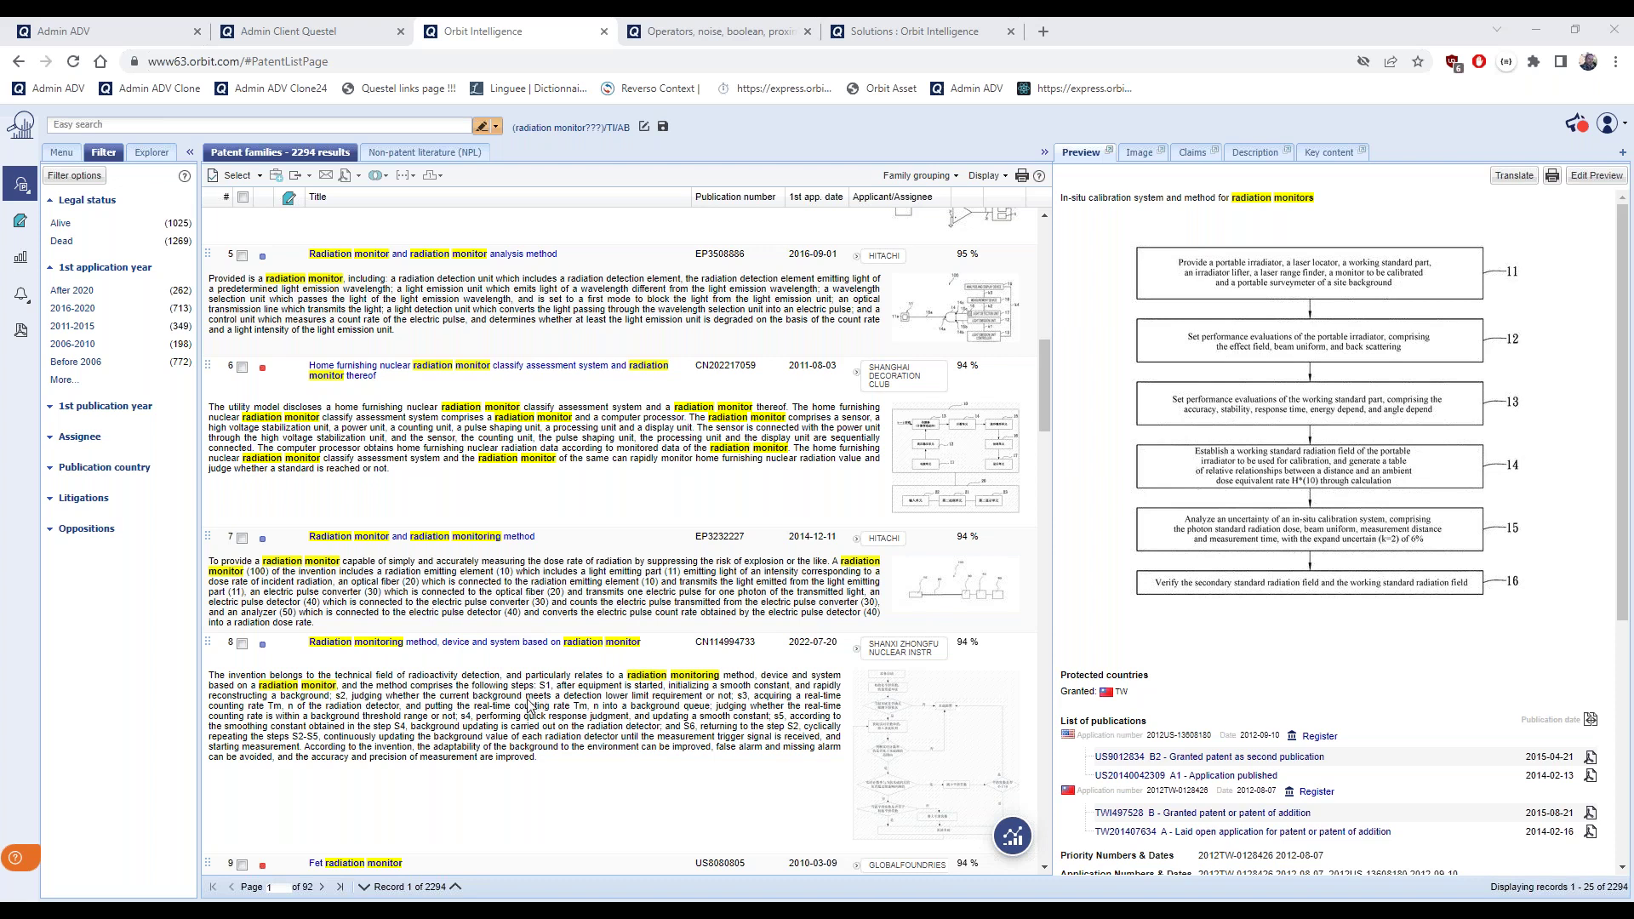
{"action": "scroll", "coordinate": [530, 705], "scroll_direction": "down", "scroll_amount": 2}
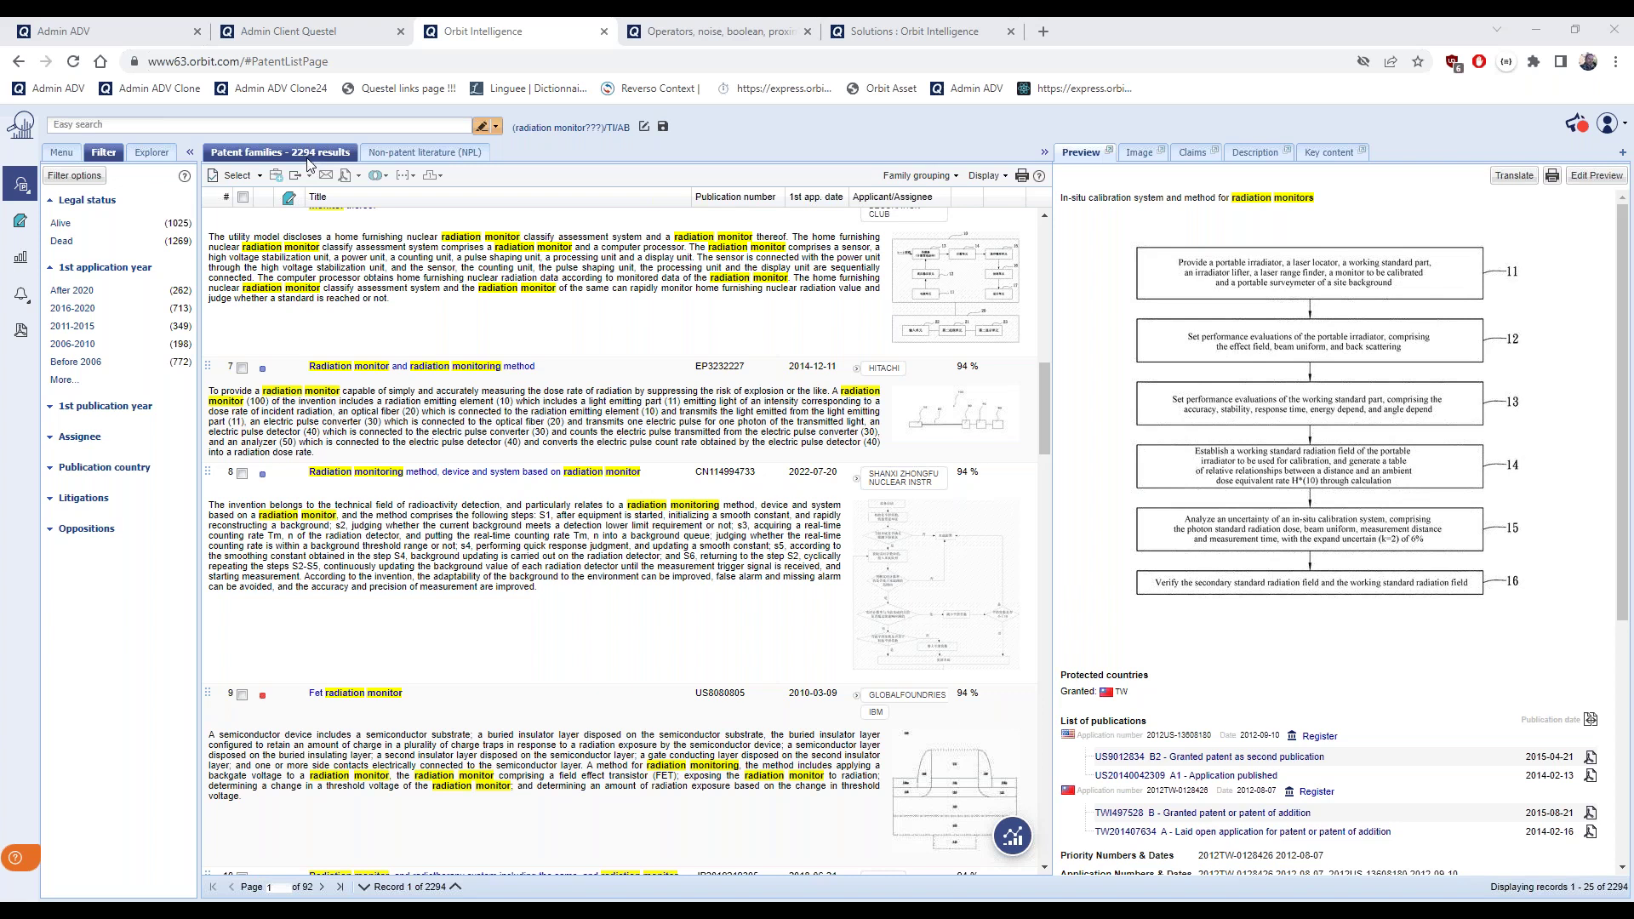
{"action": "scroll", "coordinate": [379, 392], "scroll_direction": "up", "scroll_amount": 2}
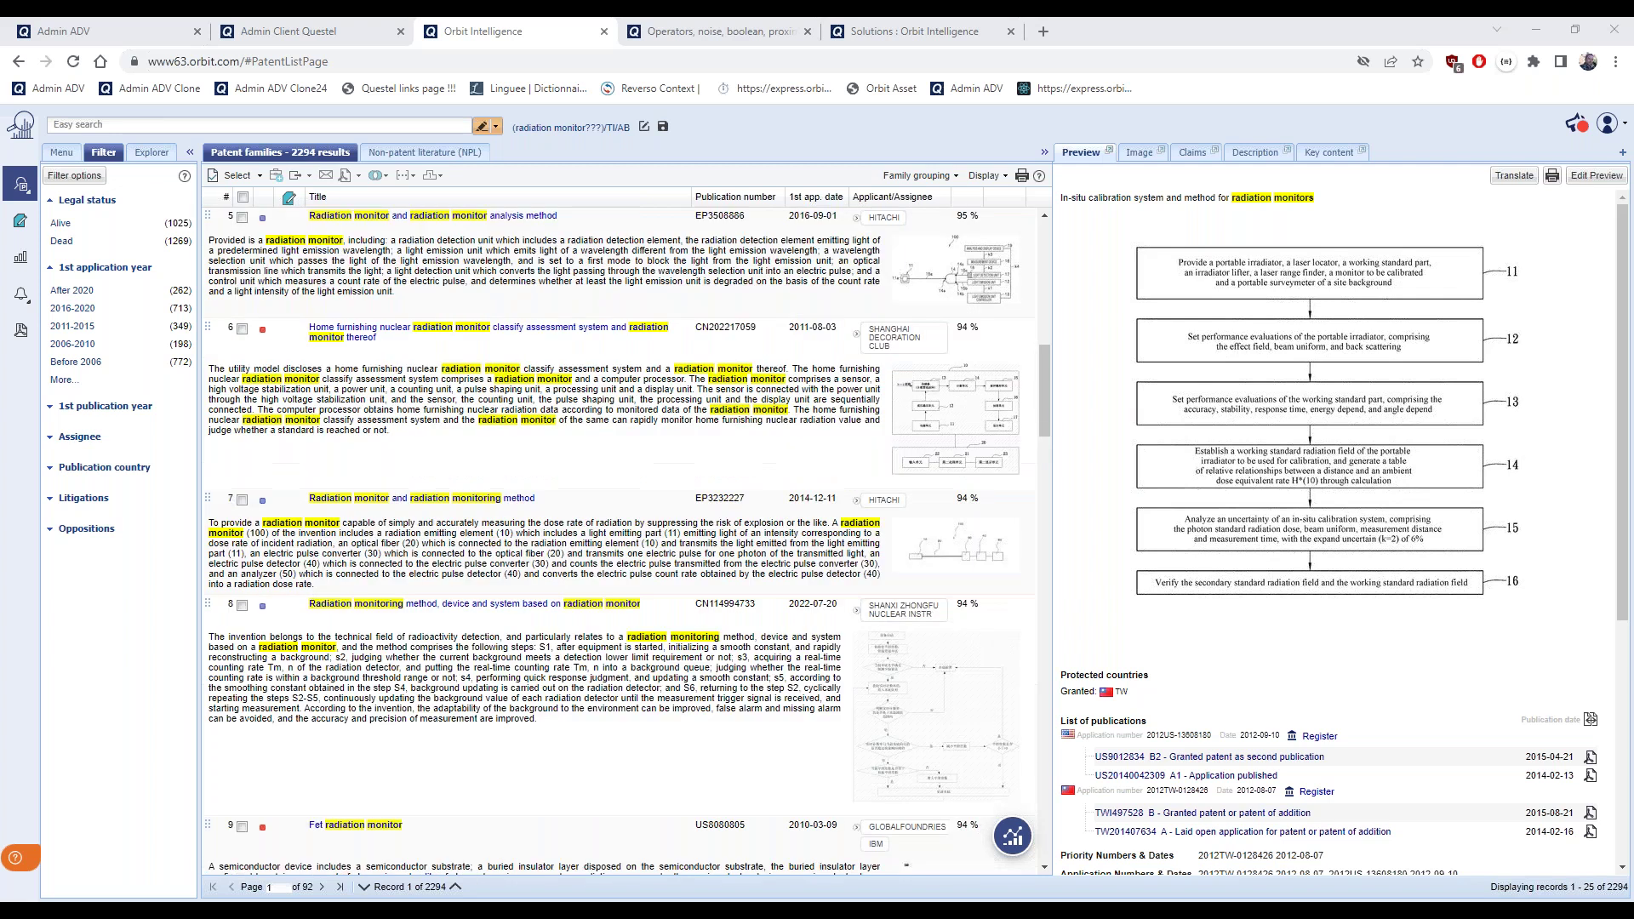
Add "detector" to the Claims, Description keyword line of the advanced search and run the combined search
{"action": "left_click", "coordinate": [61, 154]}
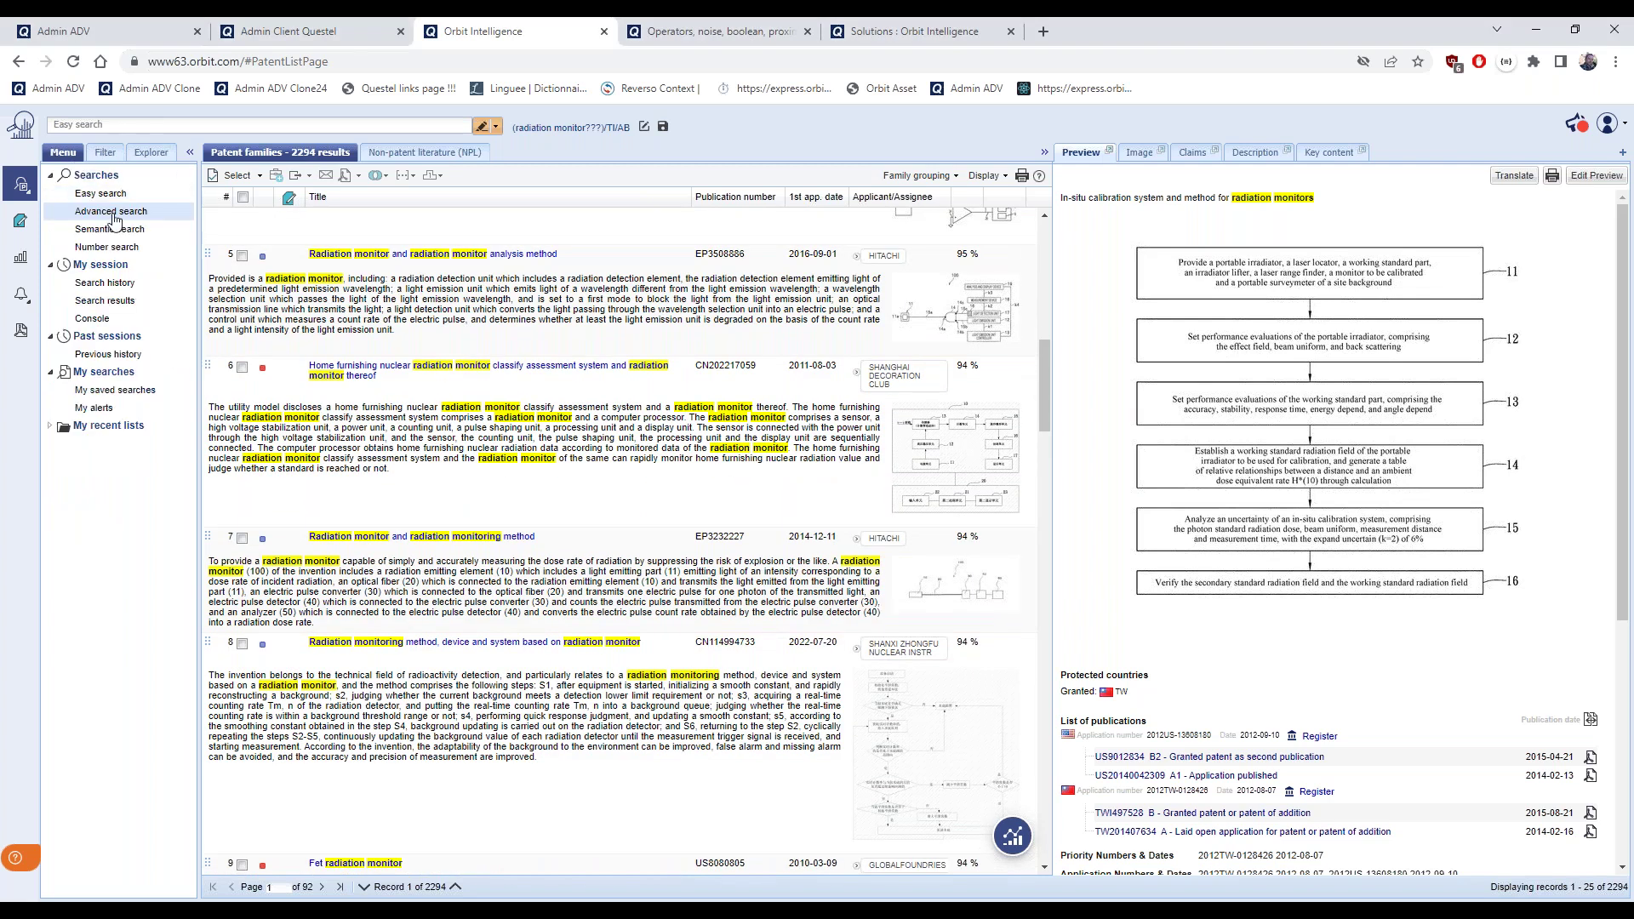
{"action": "left_click", "coordinate": [114, 213]}
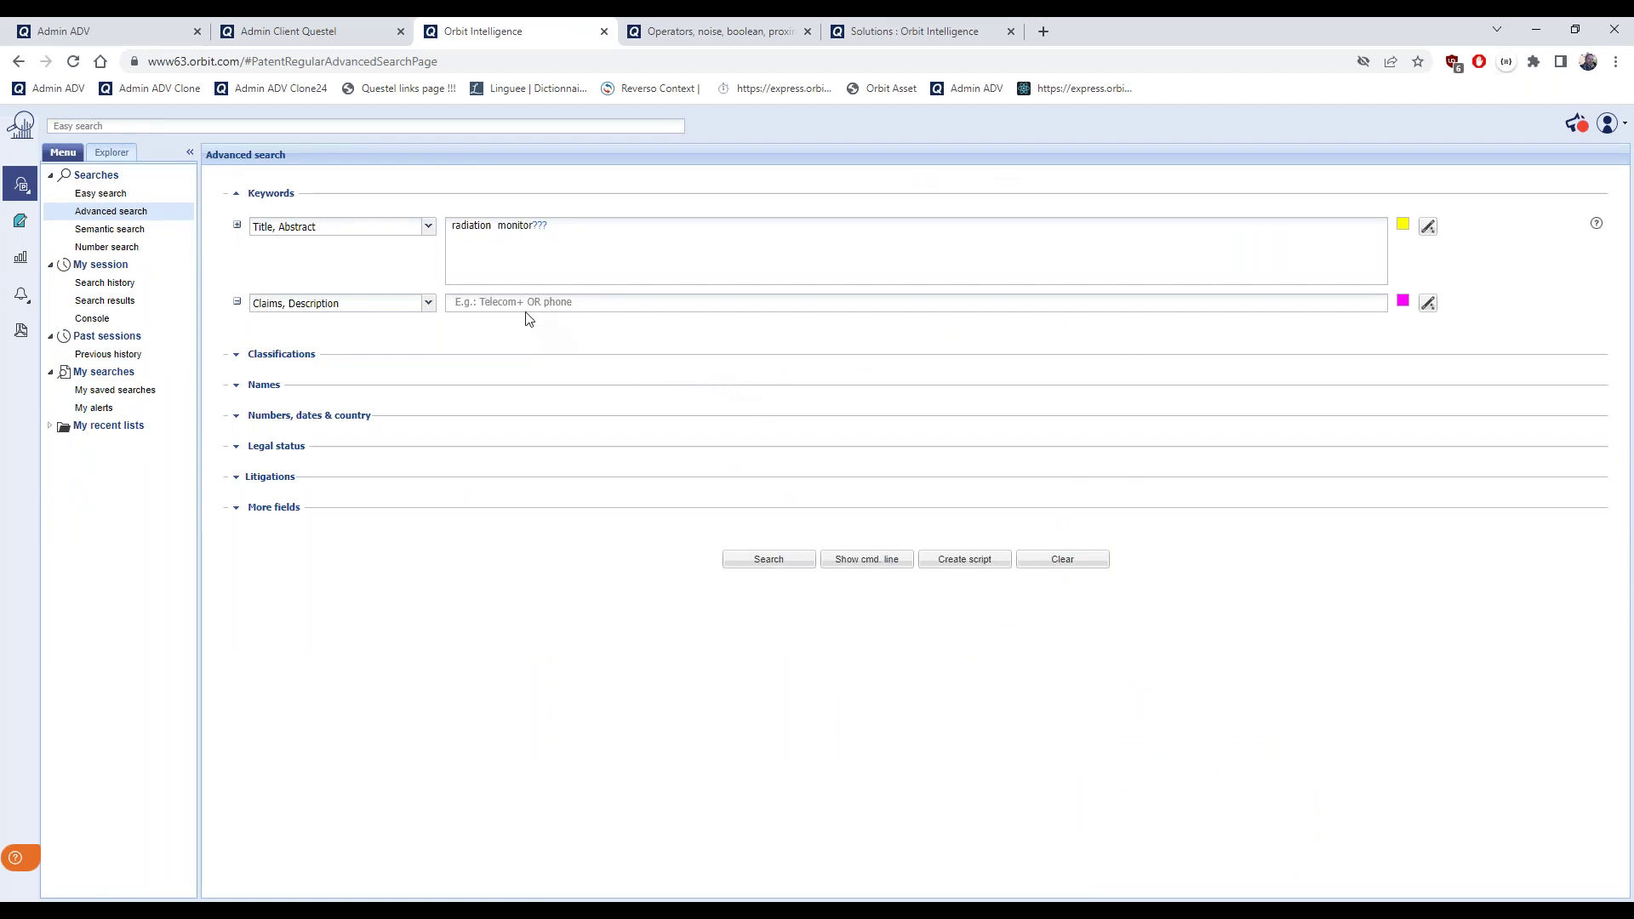
{"action": "left_click", "coordinate": [478, 305]}
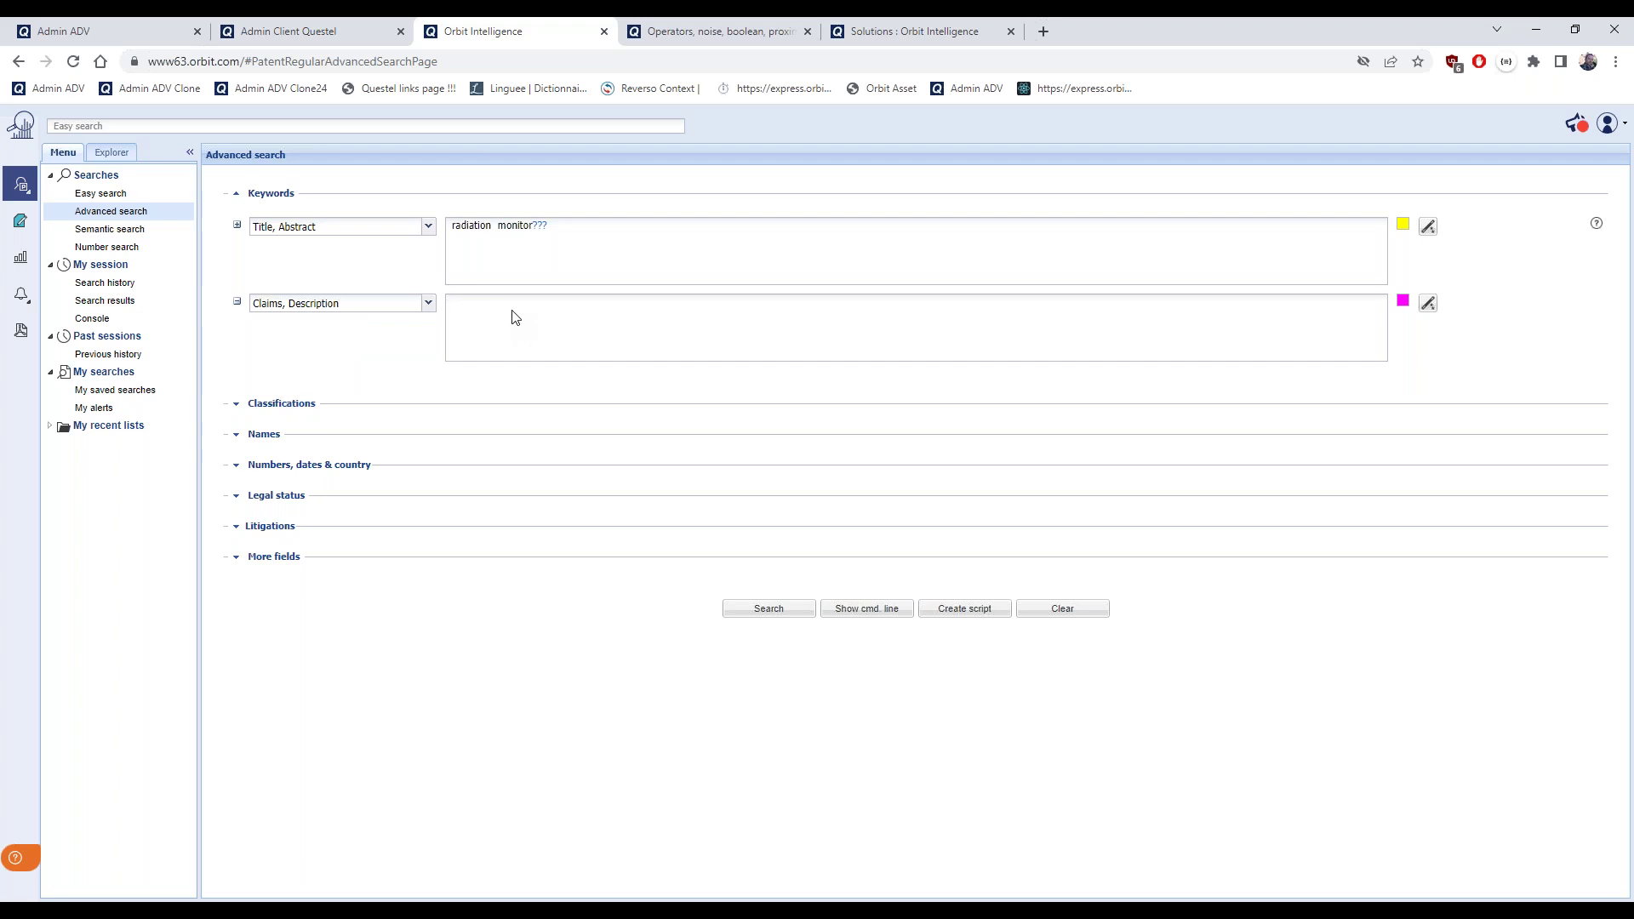
{"action": "type", "text": "detector"}
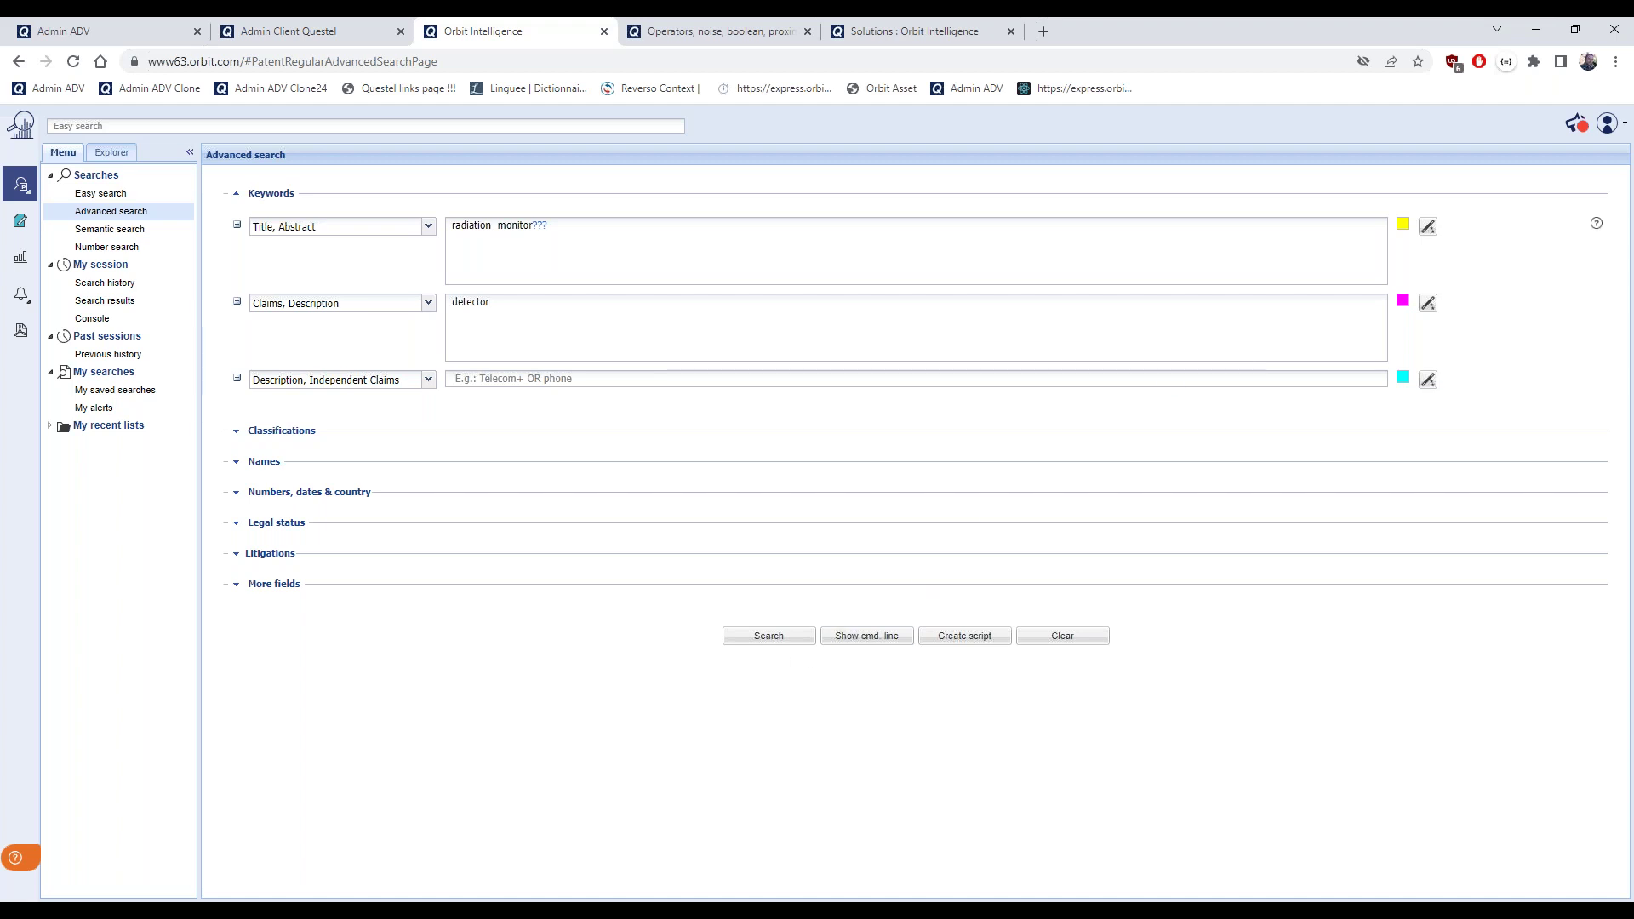
{"action": "left_click", "coordinate": [771, 639]}
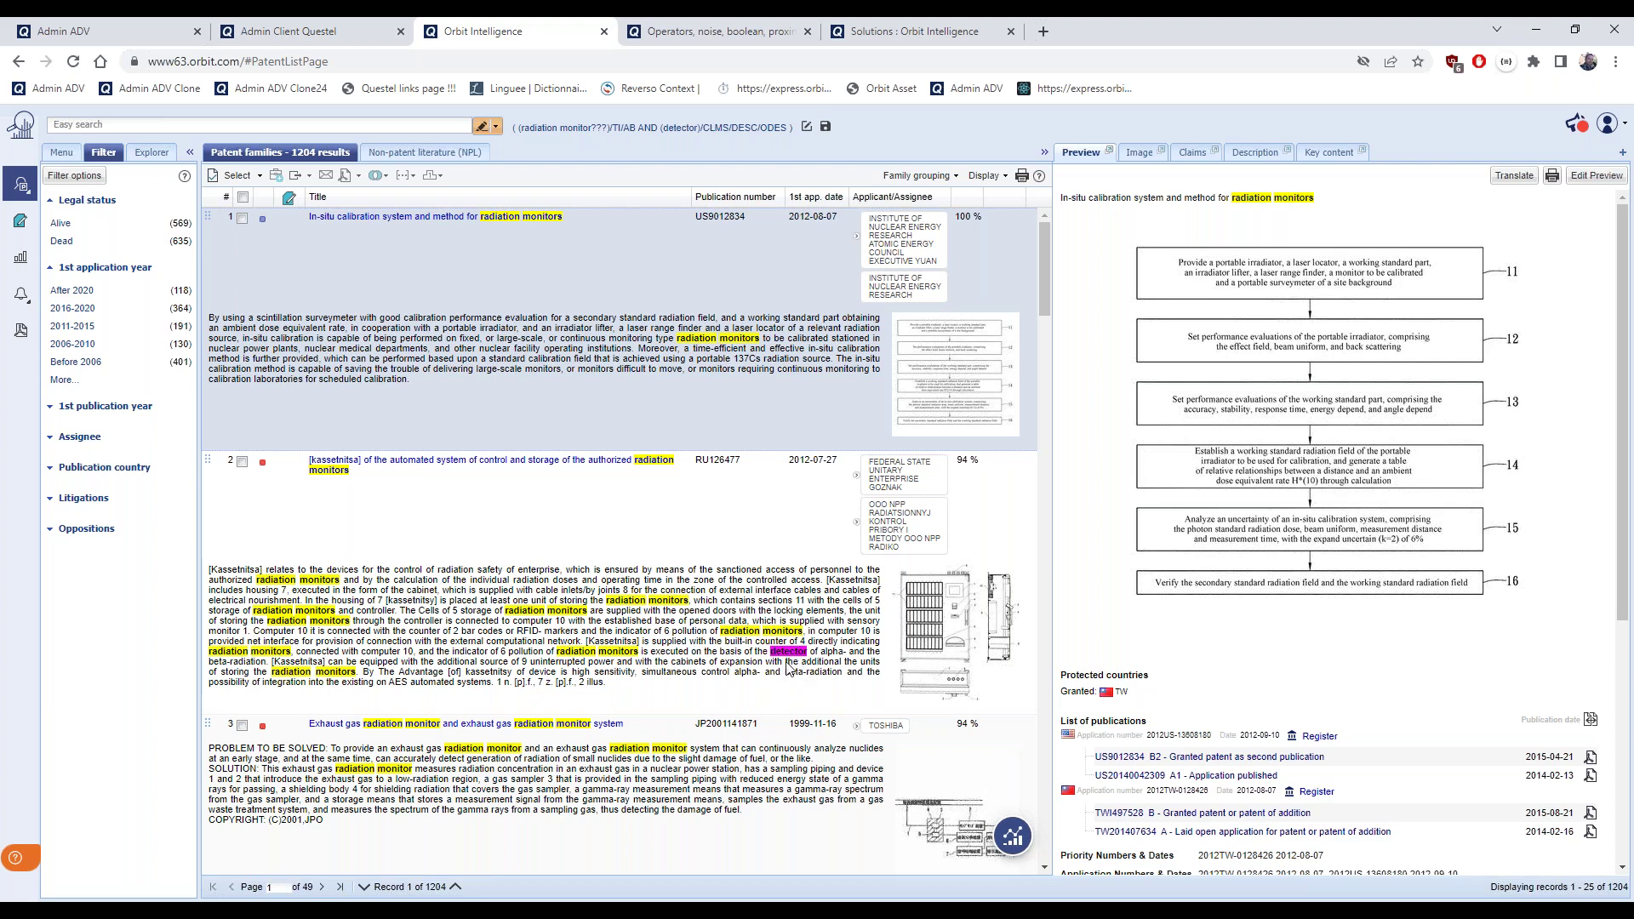
Examine the in-situ calibration family's Claims and Description texts for highlighted keywords
{"action": "left_click", "coordinate": [1190, 154]}
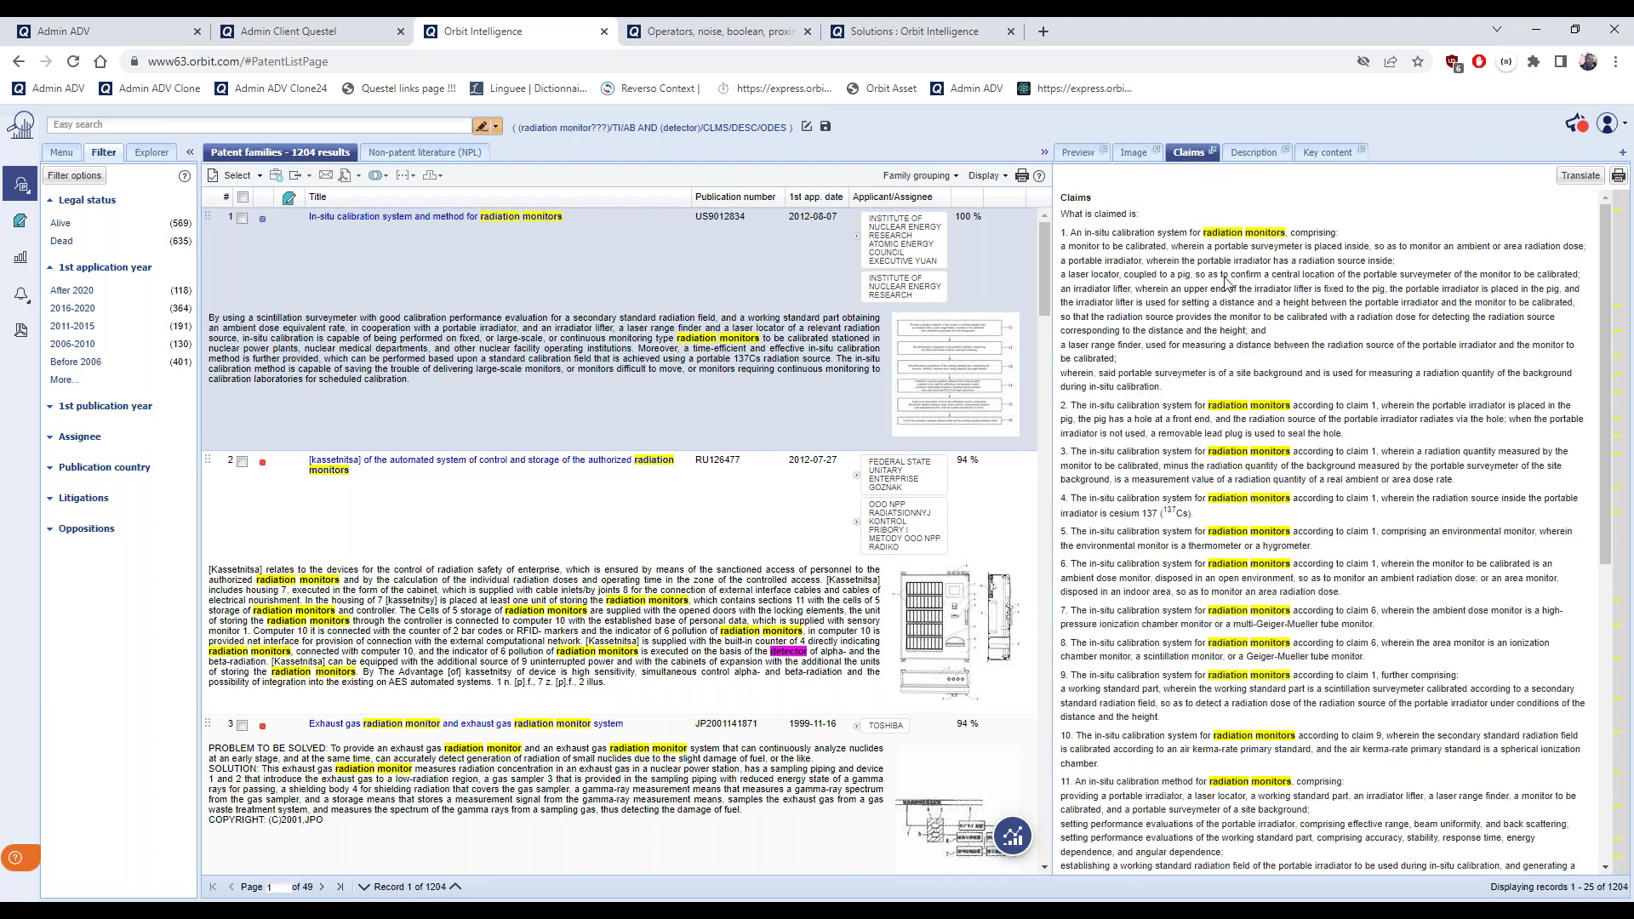
{"action": "scroll", "coordinate": [1287, 516], "scroll_direction": "down", "scroll_amount": 5}
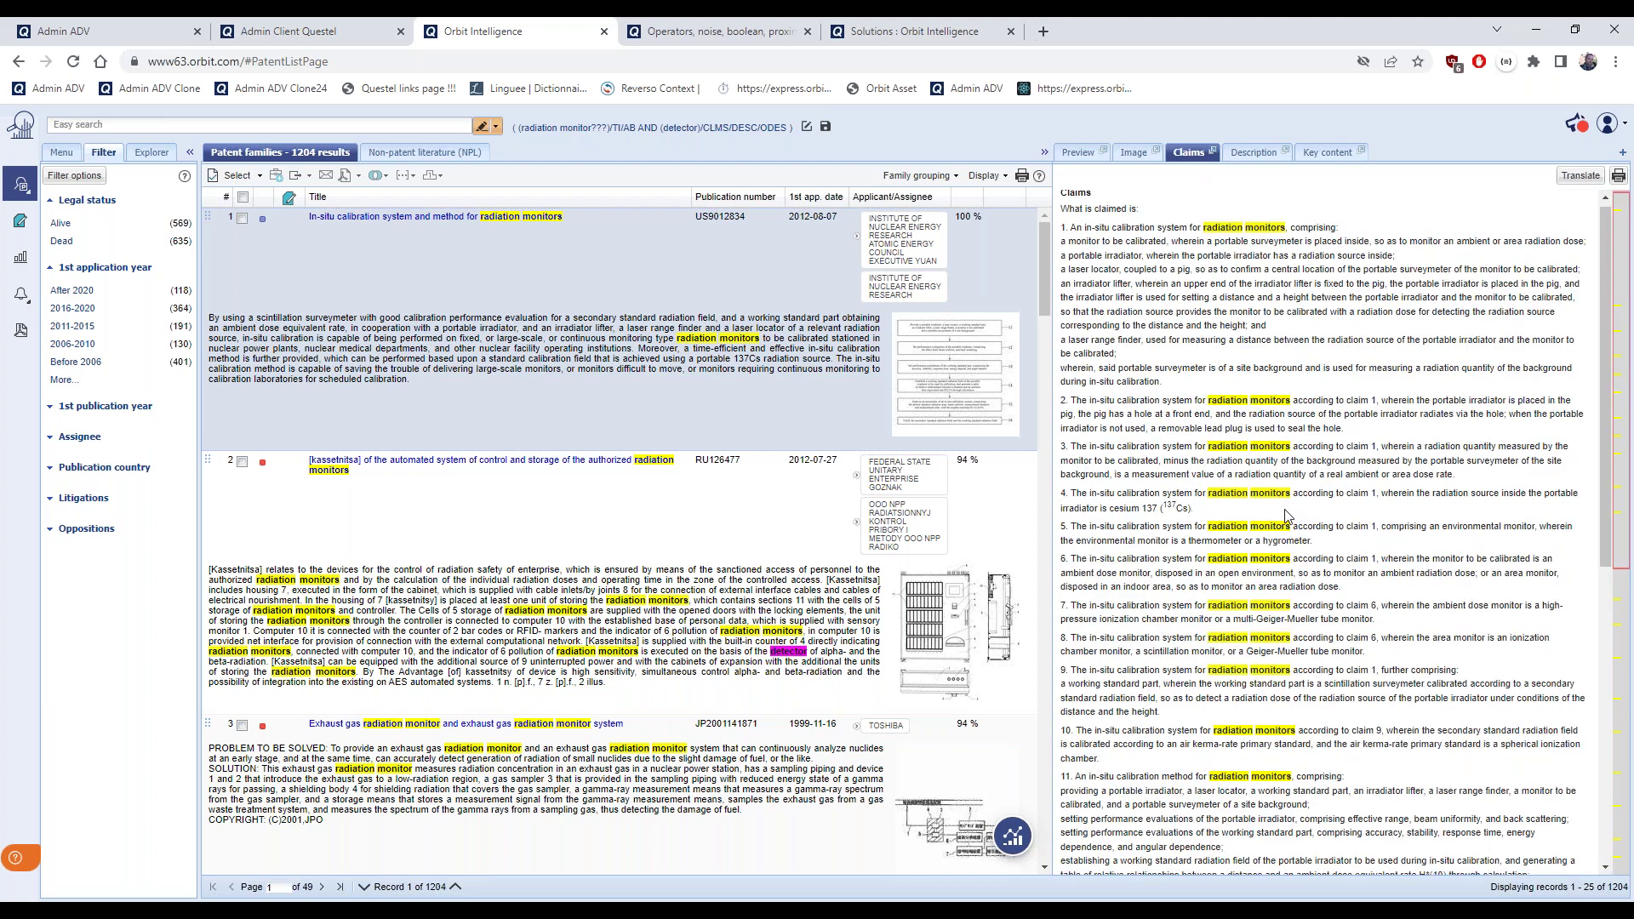
{"action": "left_click", "coordinate": [1253, 153]}
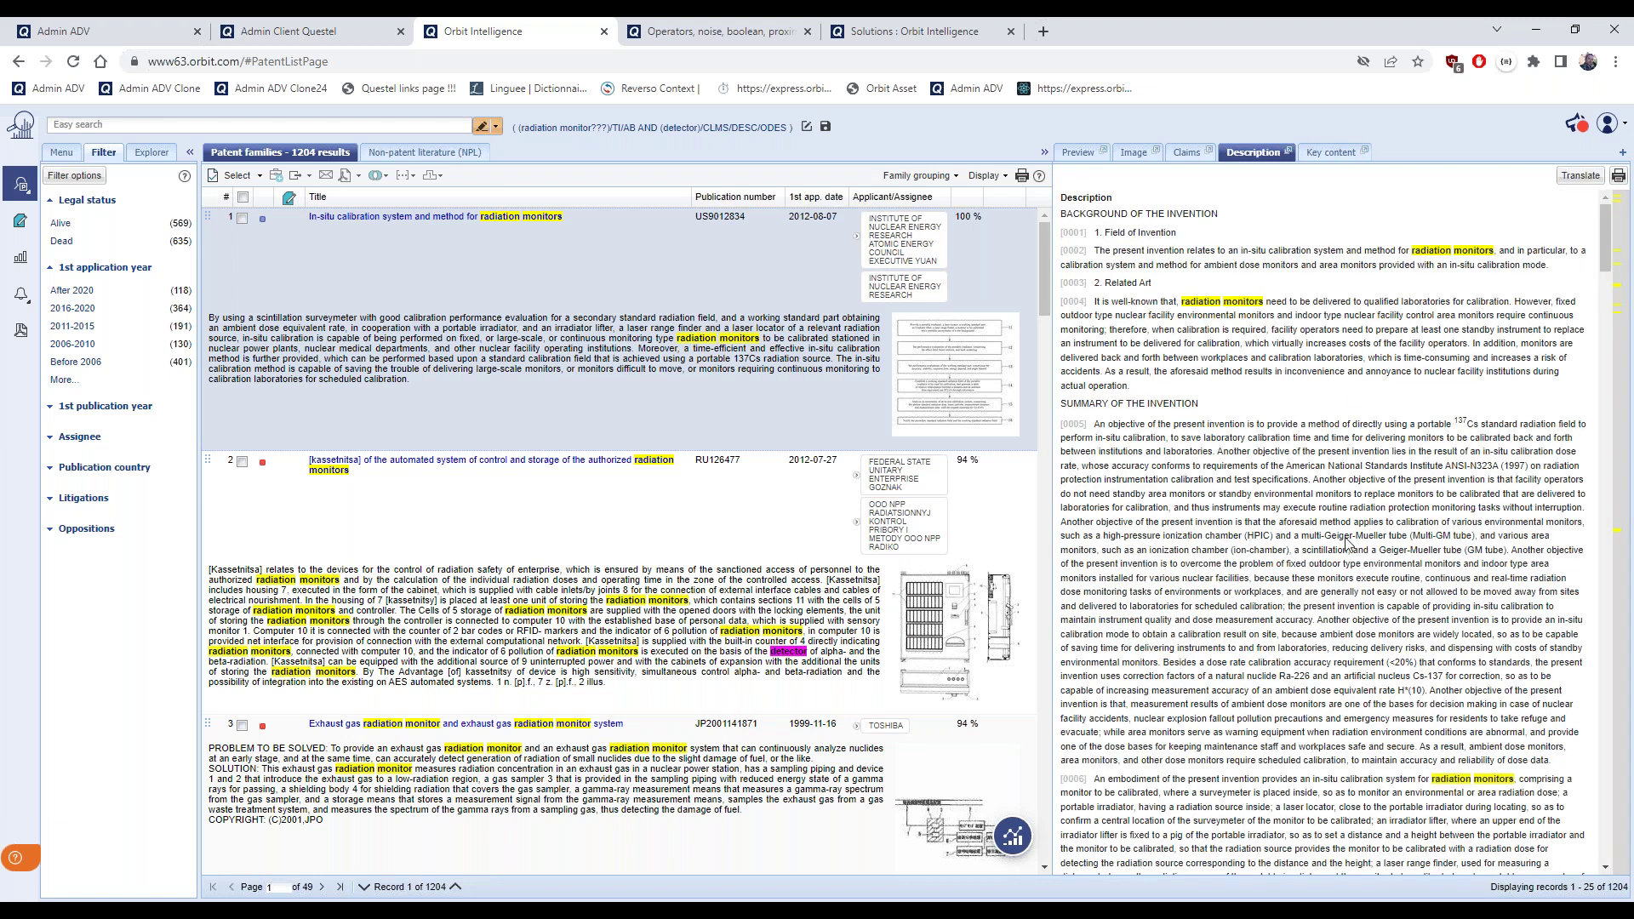
Examine the Descriptions of the in-situ calibration family and the kassetnitsa storage system family for the highlighted keywords
{"action": "scroll", "coordinate": [1347, 543], "scroll_direction": "down", "scroll_amount": 5}
{"action": "scroll", "coordinate": [1347, 543], "scroll_direction": "down", "scroll_amount": 10}
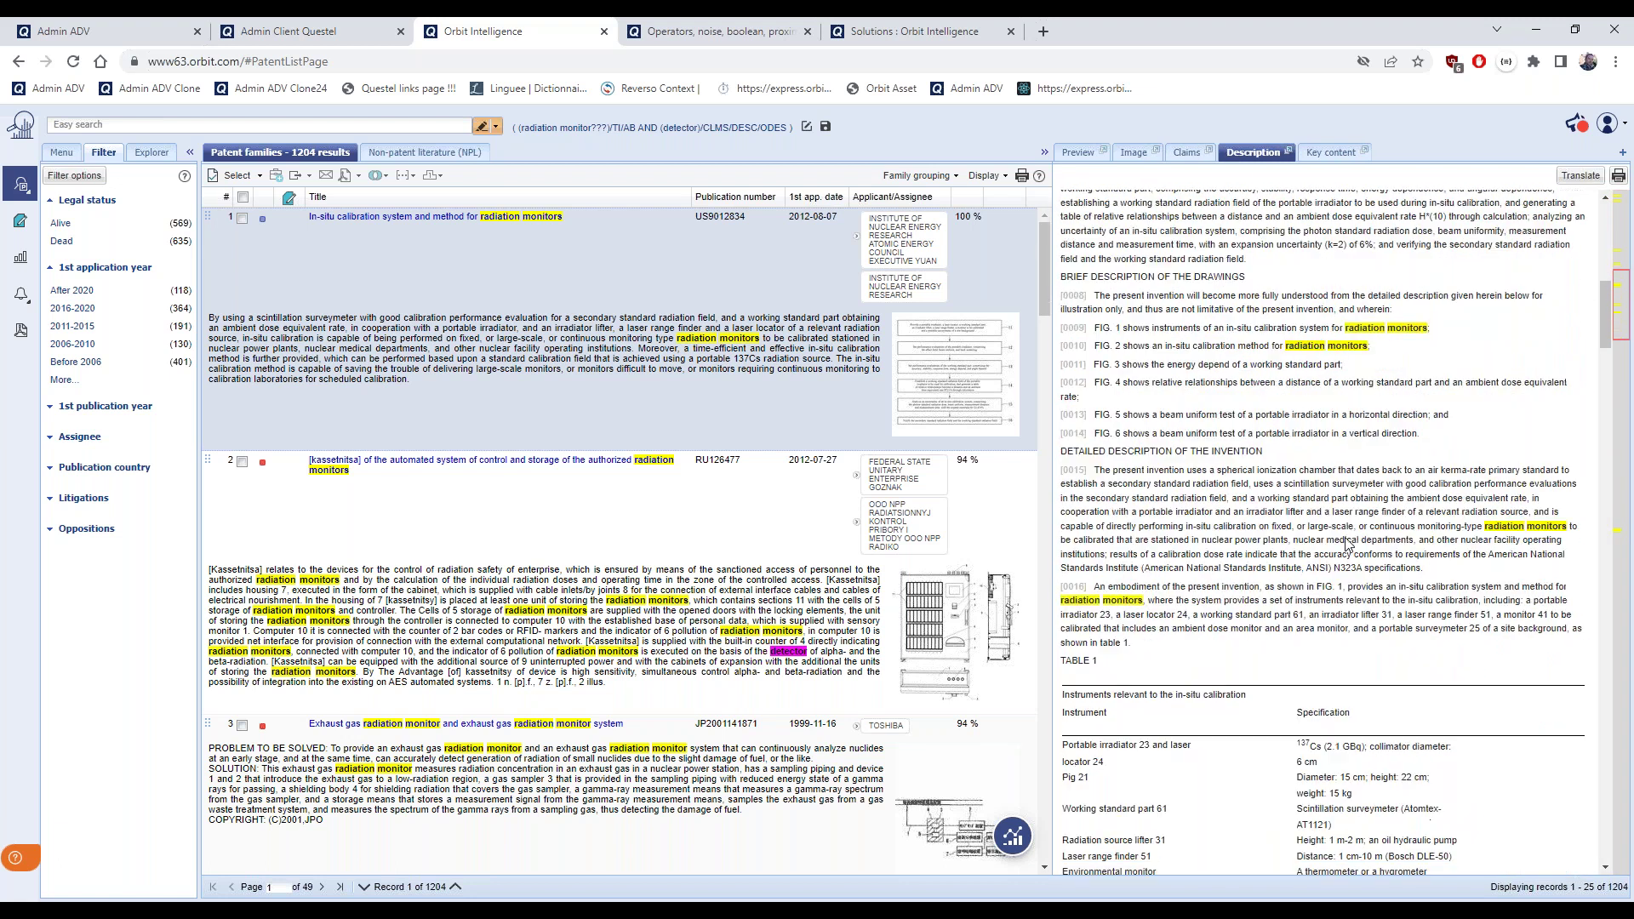
{"action": "left_click", "coordinate": [785, 588]}
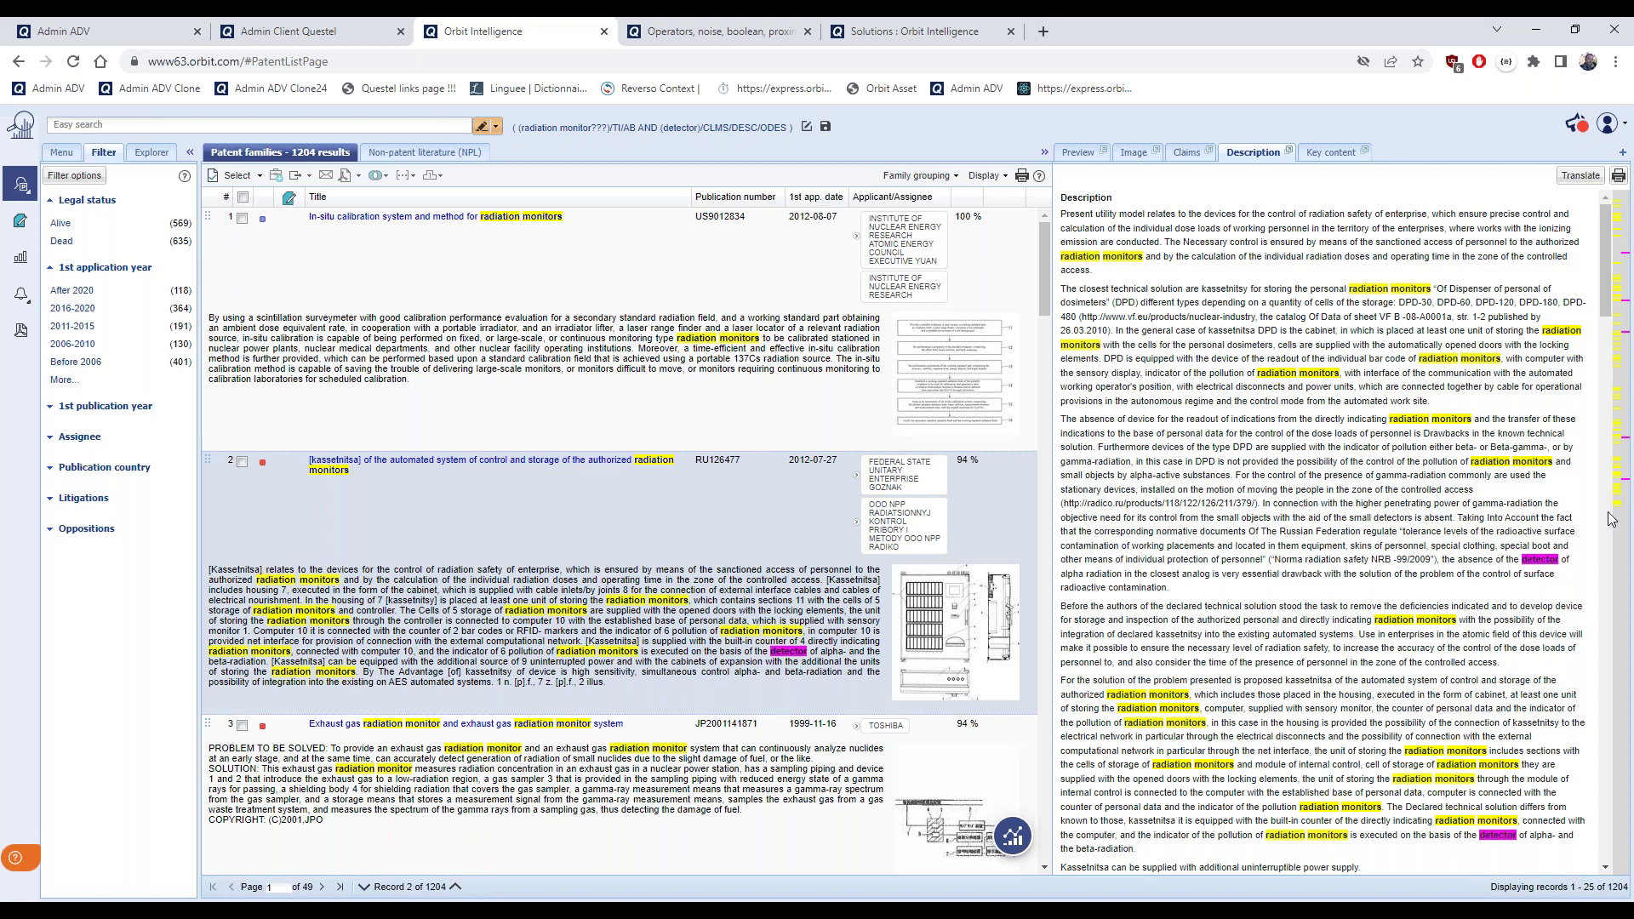
{"action": "left_click", "coordinate": [1623, 489]}
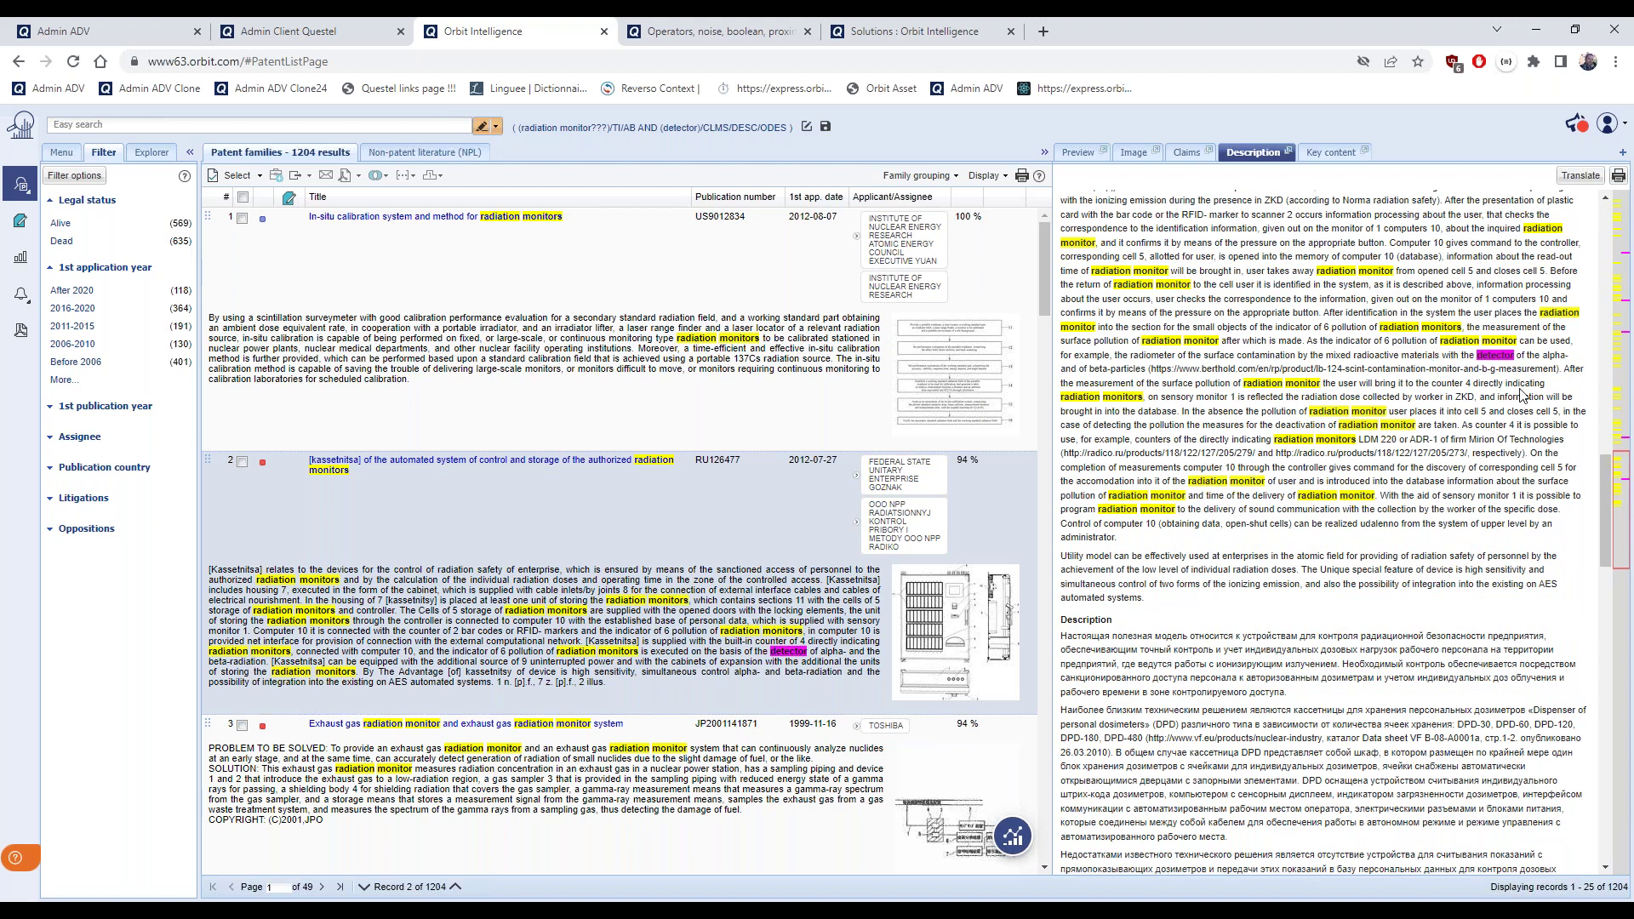
{"action": "scroll", "coordinate": [1477, 443], "scroll_direction": "up", "scroll_amount": 2}
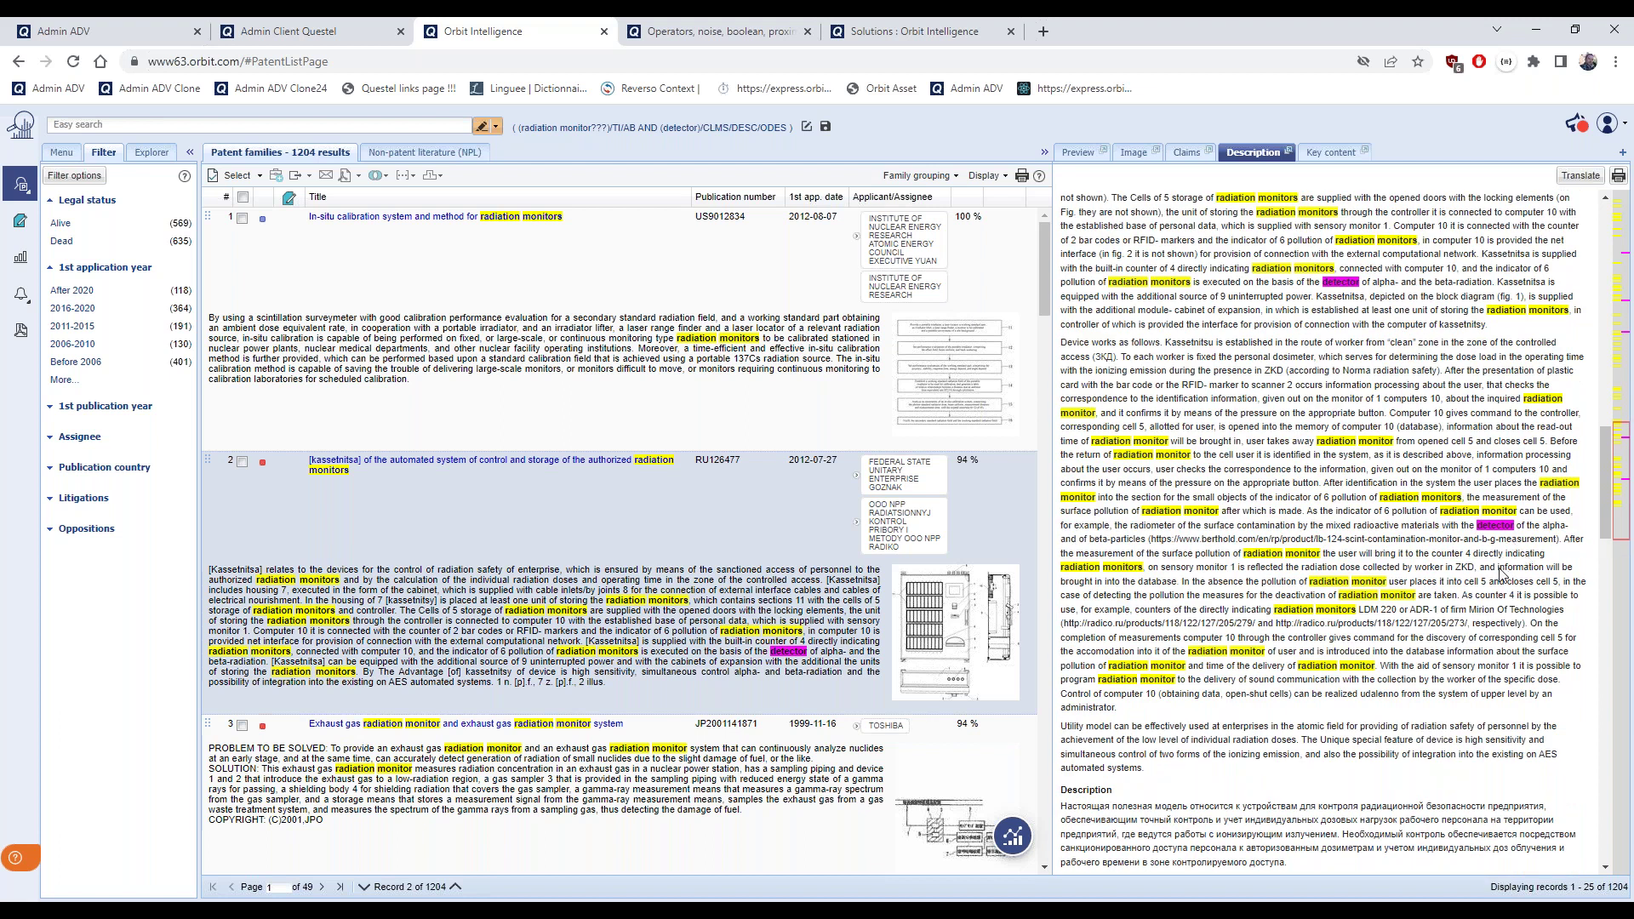
{"action": "scroll", "coordinate": [769, 605], "scroll_direction": "down", "scroll_amount": 5}
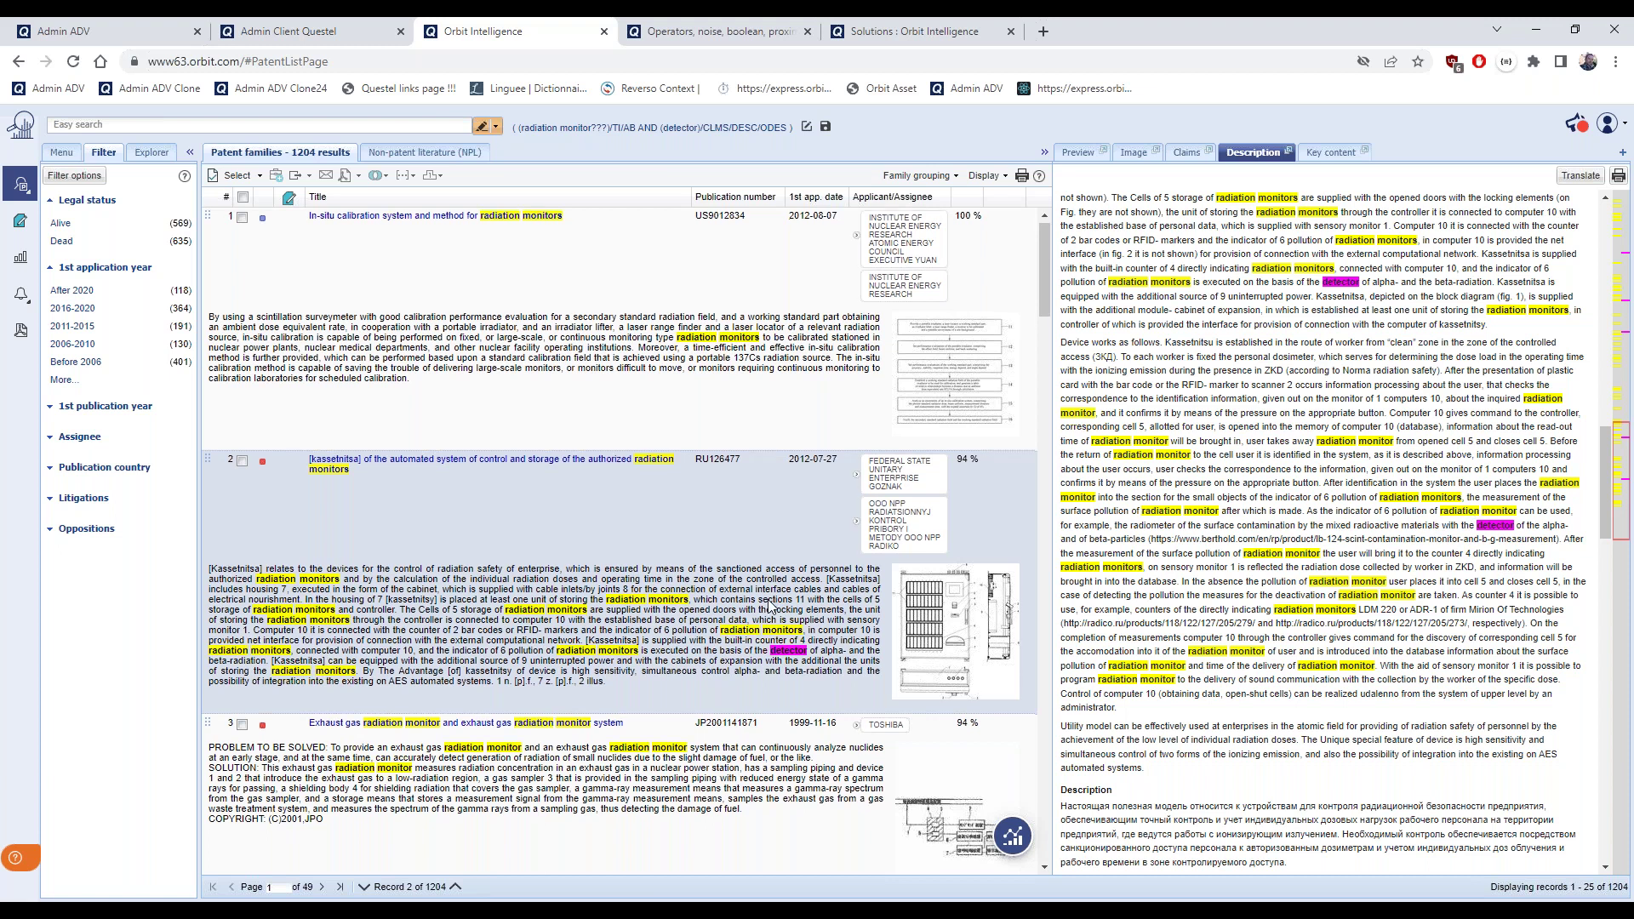
Examine the Description, Claims and Key content of CN114994733 for the highlighted "radiation monitor???" and "detector" matches
{"action": "scroll", "coordinate": [769, 605], "scroll_direction": "down", "scroll_amount": 1}
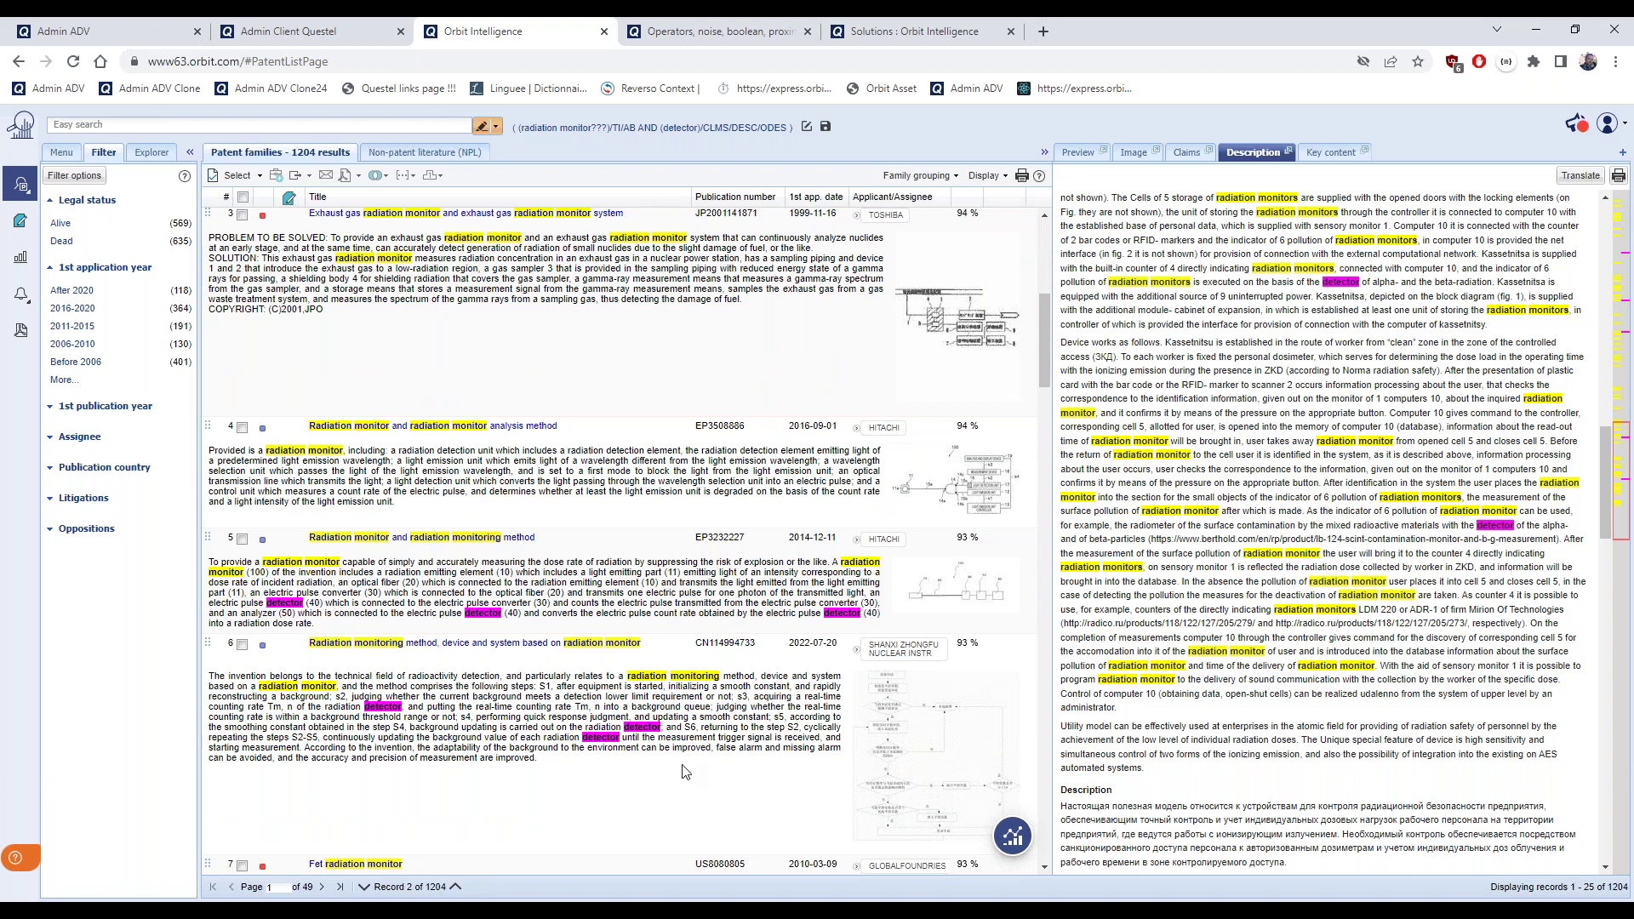
{"action": "scroll", "coordinate": [685, 772], "scroll_direction": "down", "scroll_amount": 1}
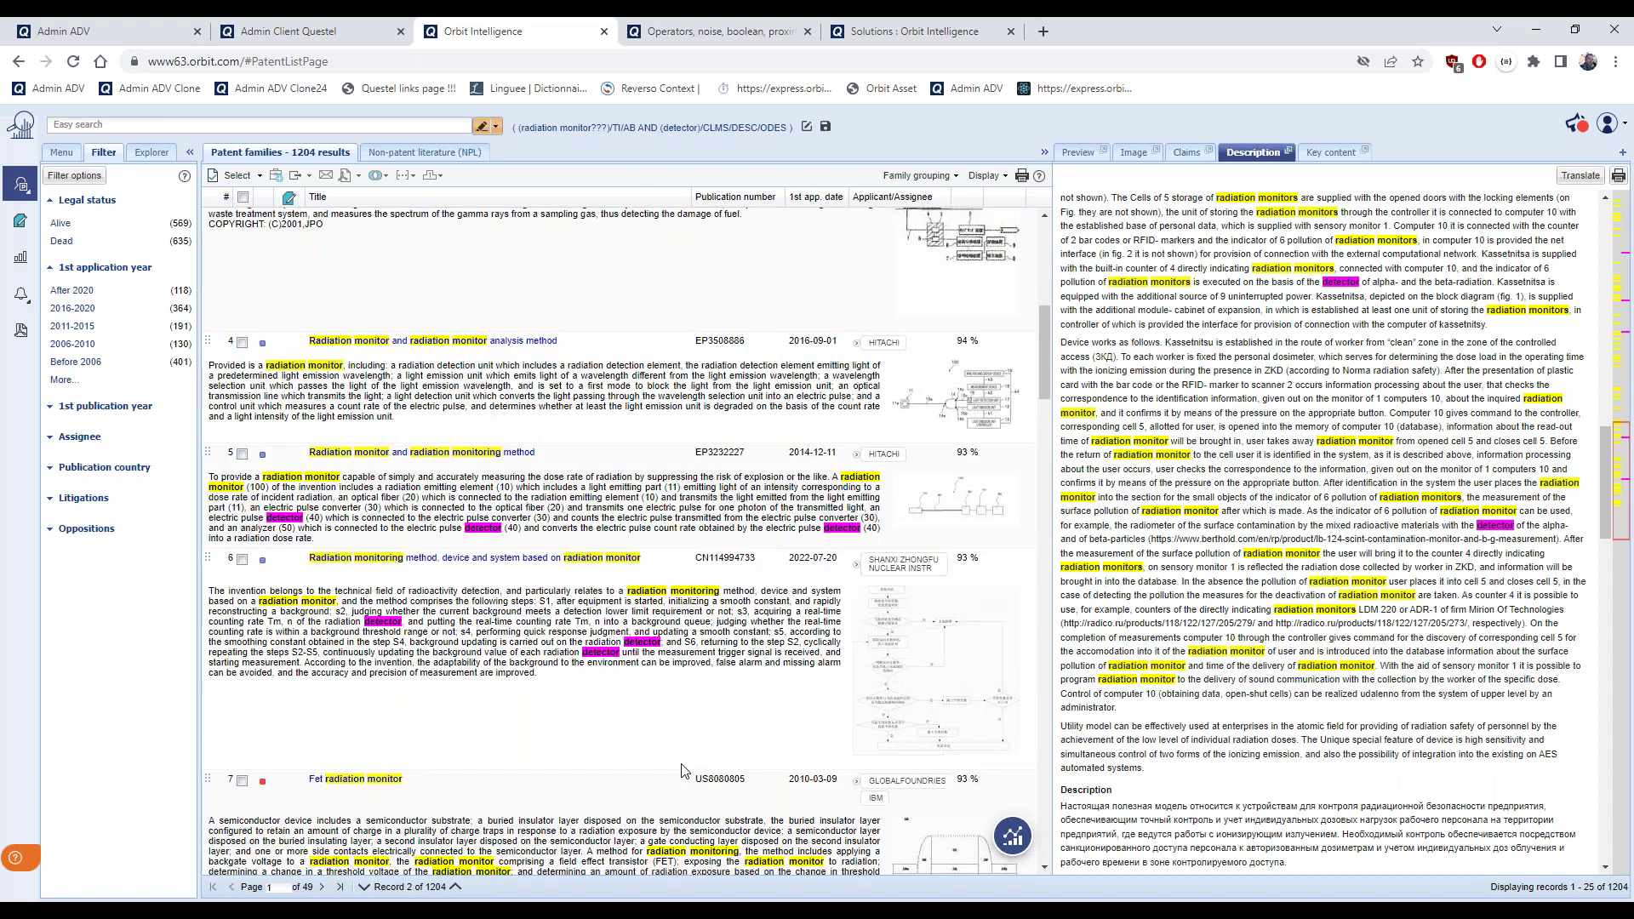
{"action": "left_click", "coordinate": [703, 668]}
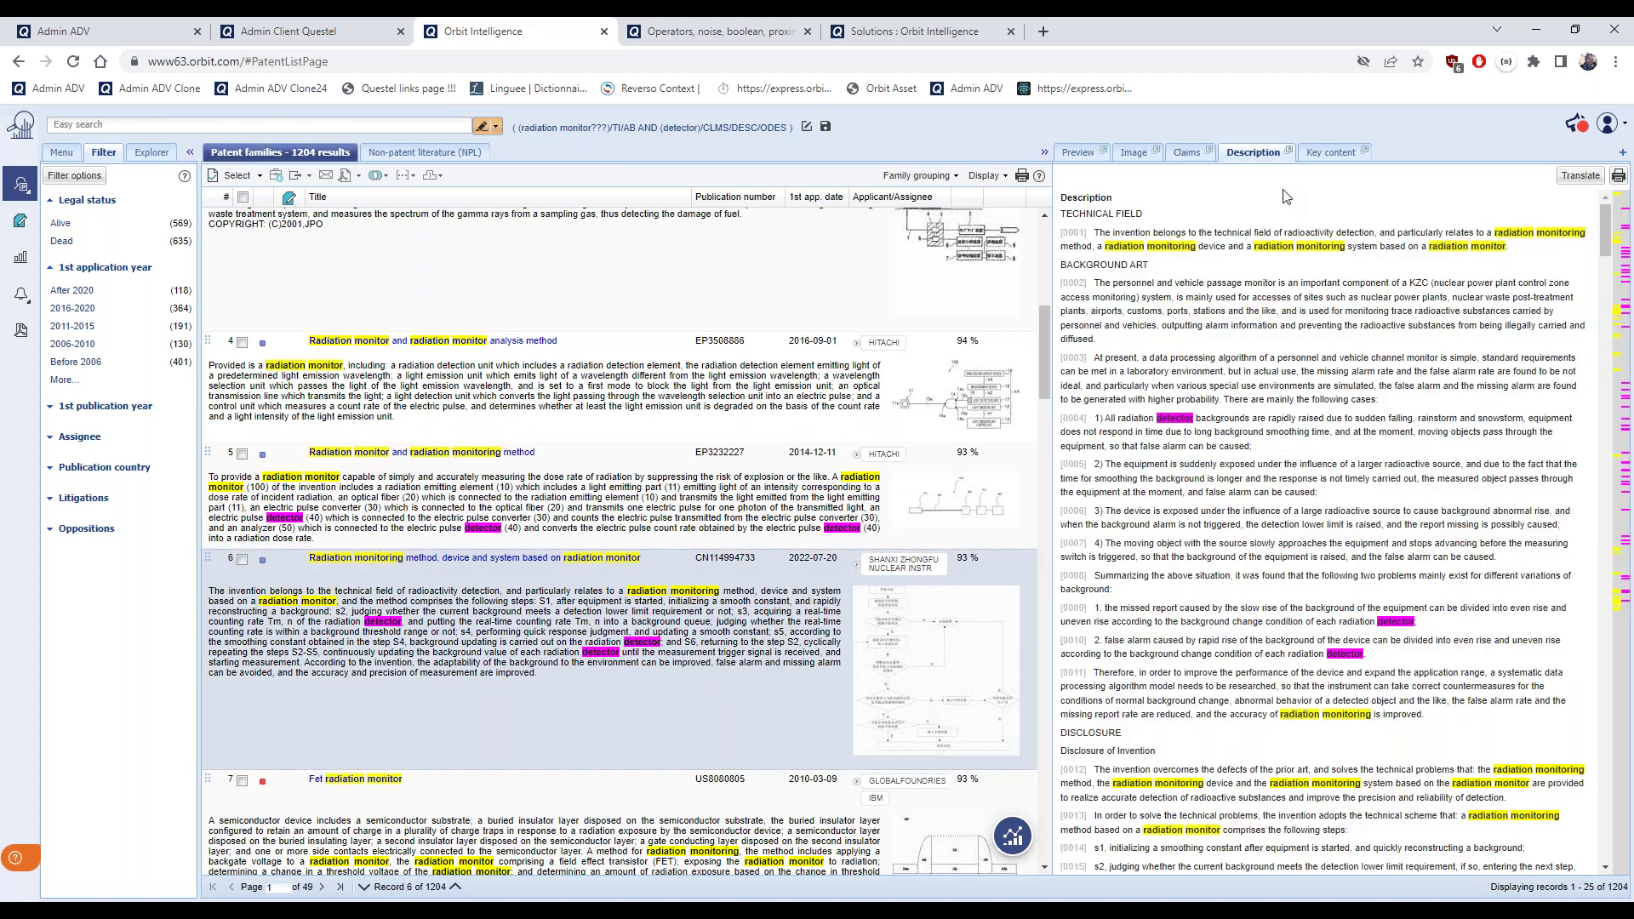
{"action": "left_click", "coordinate": [1188, 153]}
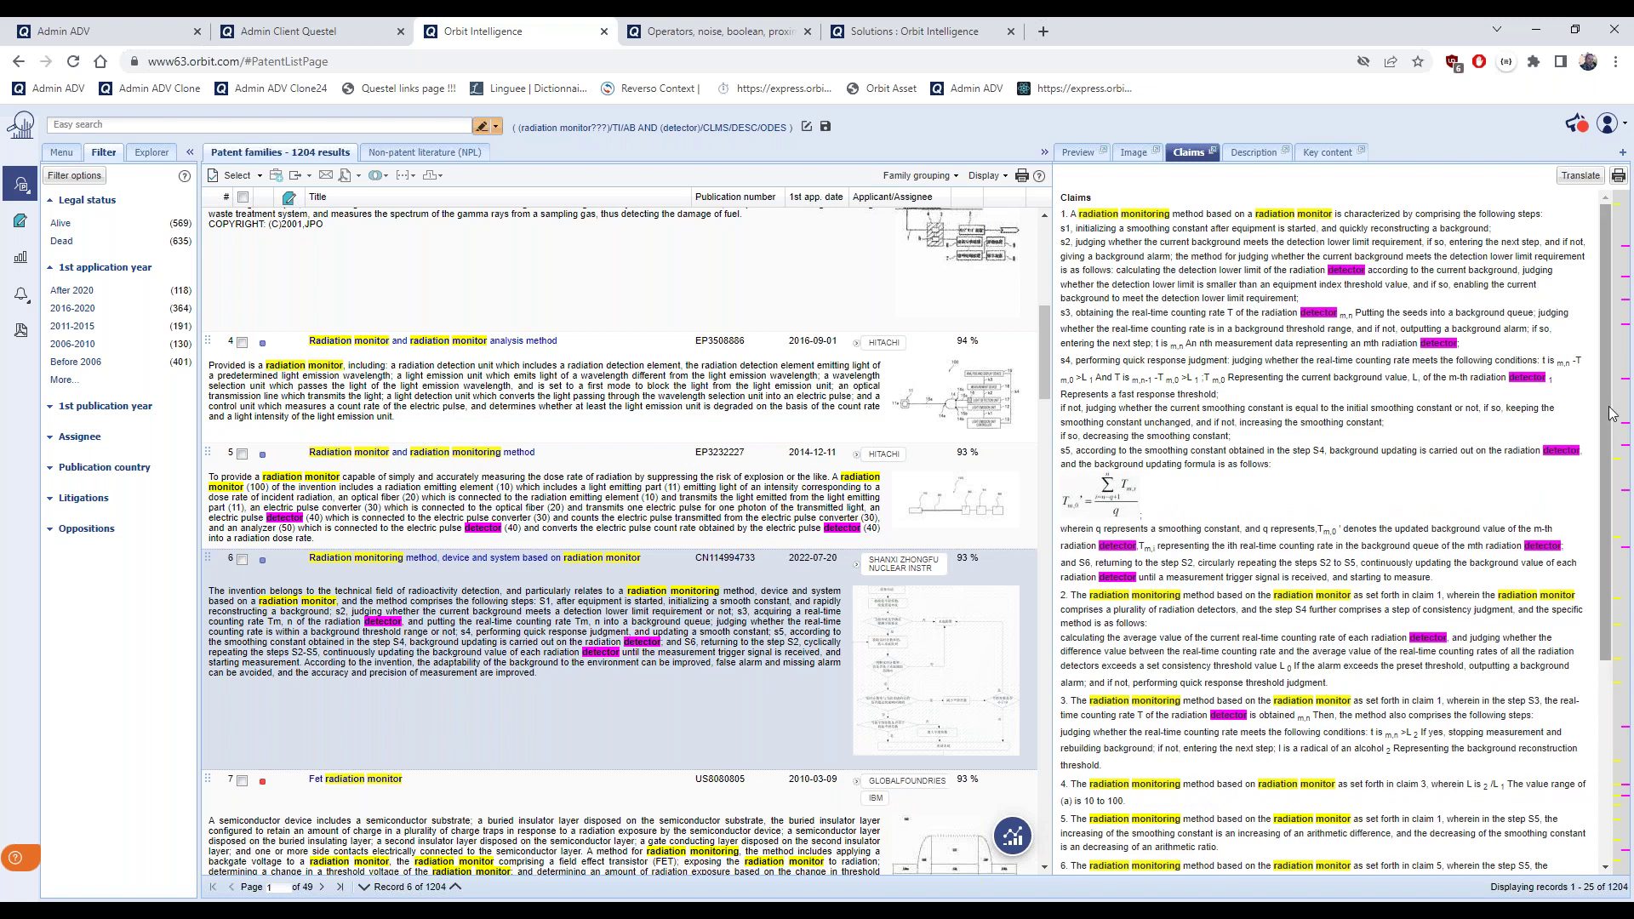
{"action": "left_click_drag", "start_coordinate": [1611, 413], "coordinate": [1620, 547]}
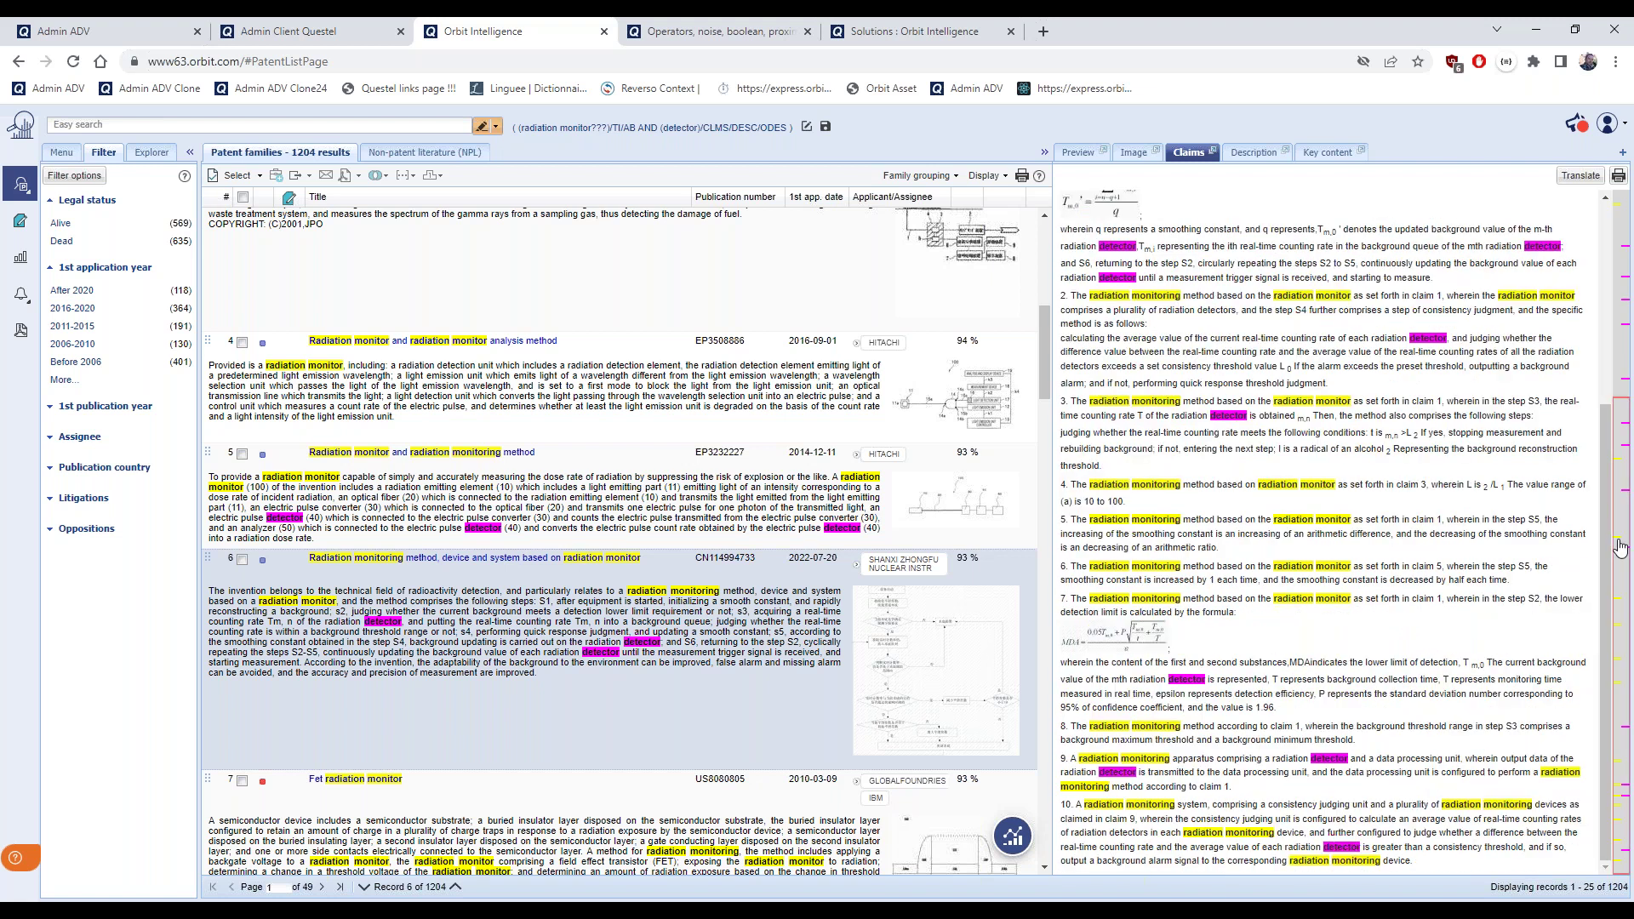
{"action": "left_click", "coordinate": [1313, 156]}
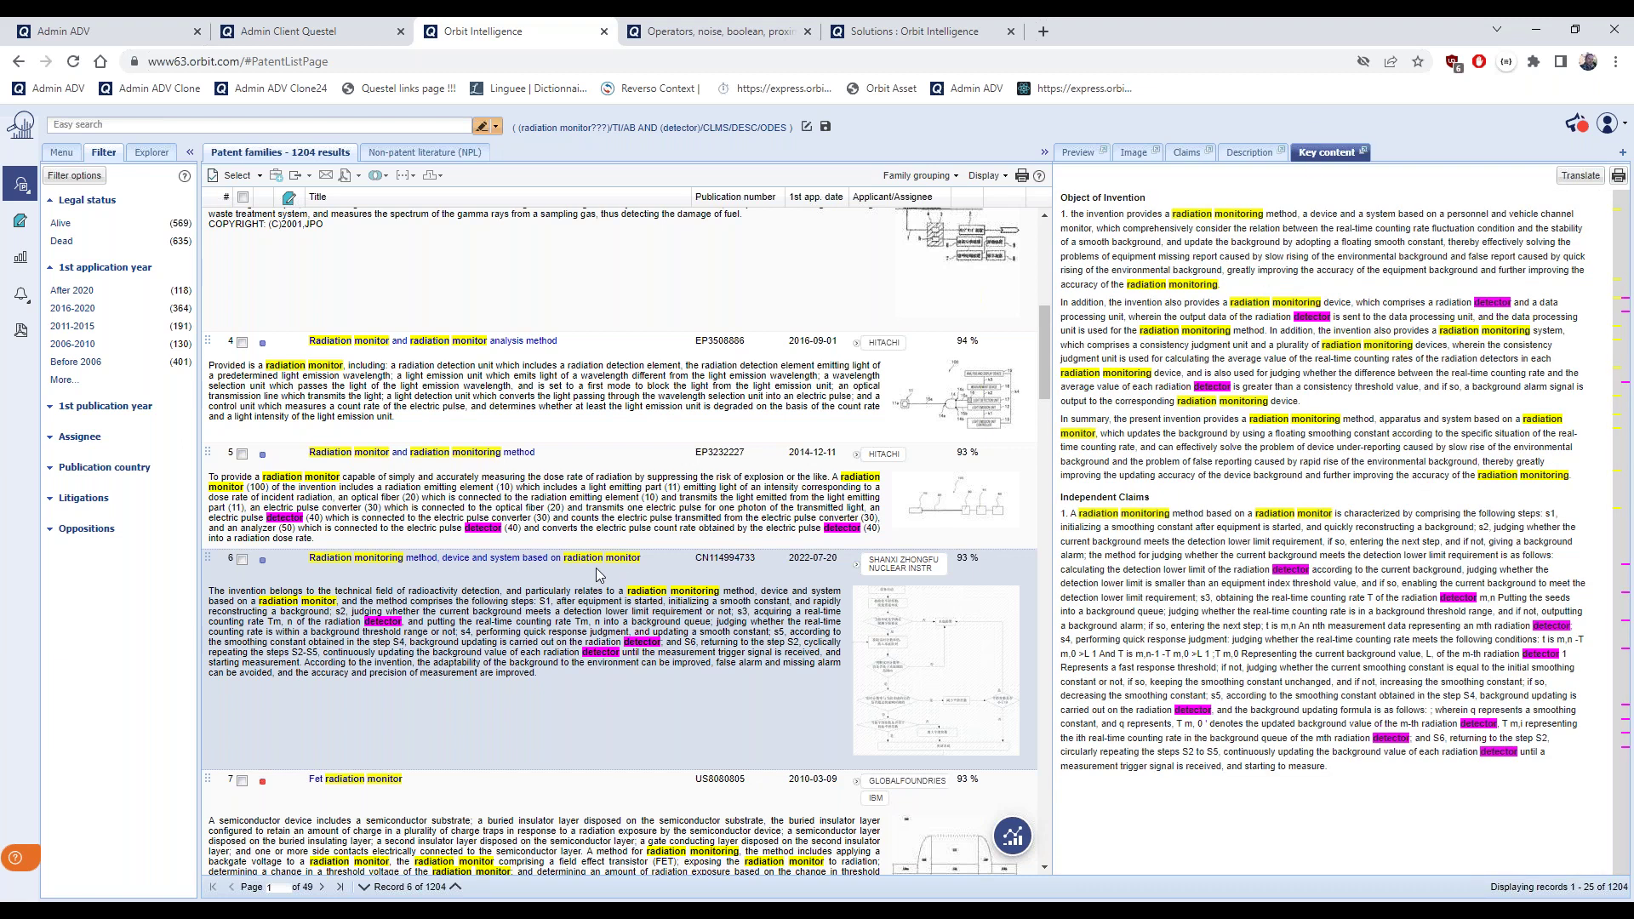
{"action": "scroll", "coordinate": [595, 569], "scroll_direction": "down", "scroll_amount": 2}
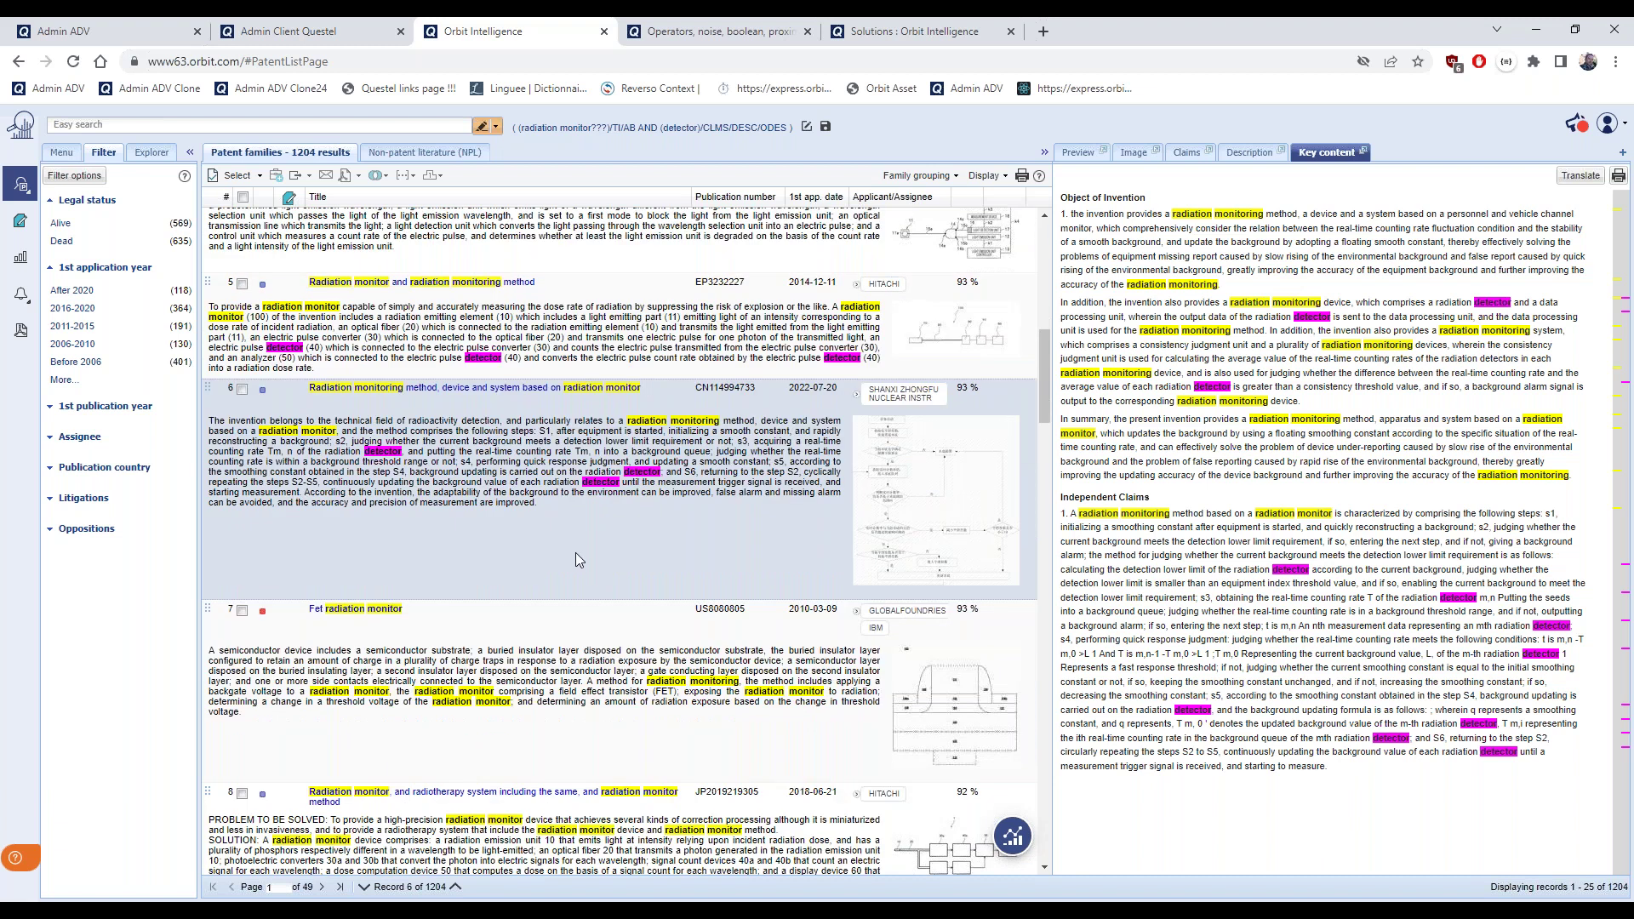
Return to the advanced search, open the keyword wizard for "detector" and review its Multilingual Dictionary terms in German, English and French
{"action": "left_click", "coordinate": [62, 153]}
{"action": "left_click", "coordinate": [110, 211]}
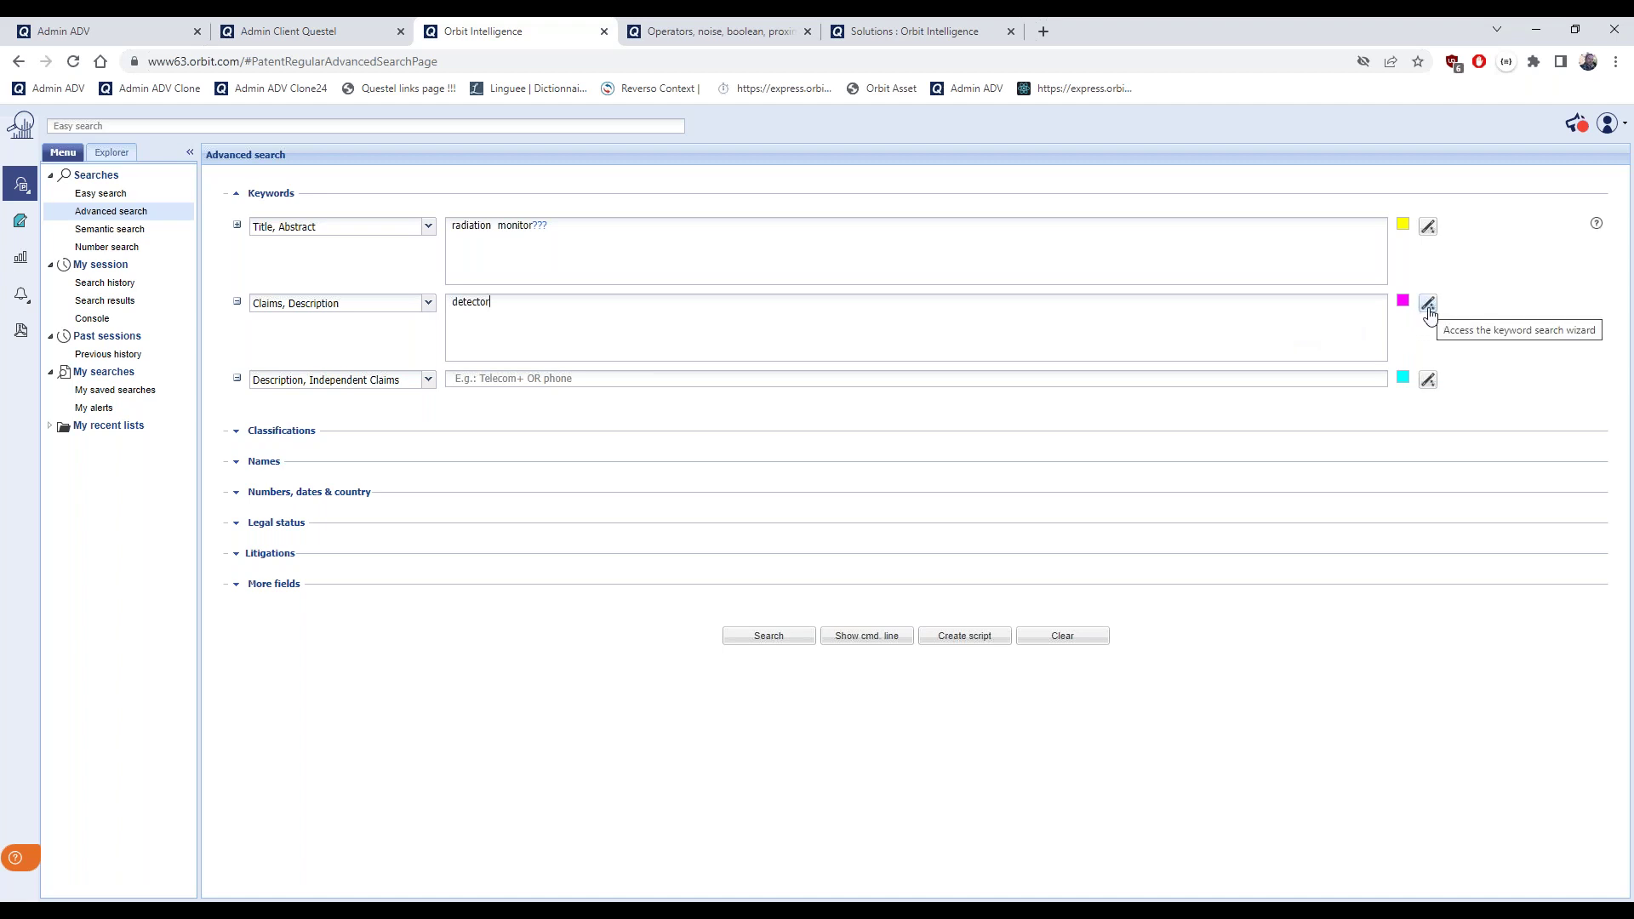
{"action": "left_click", "coordinate": [1428, 307]}
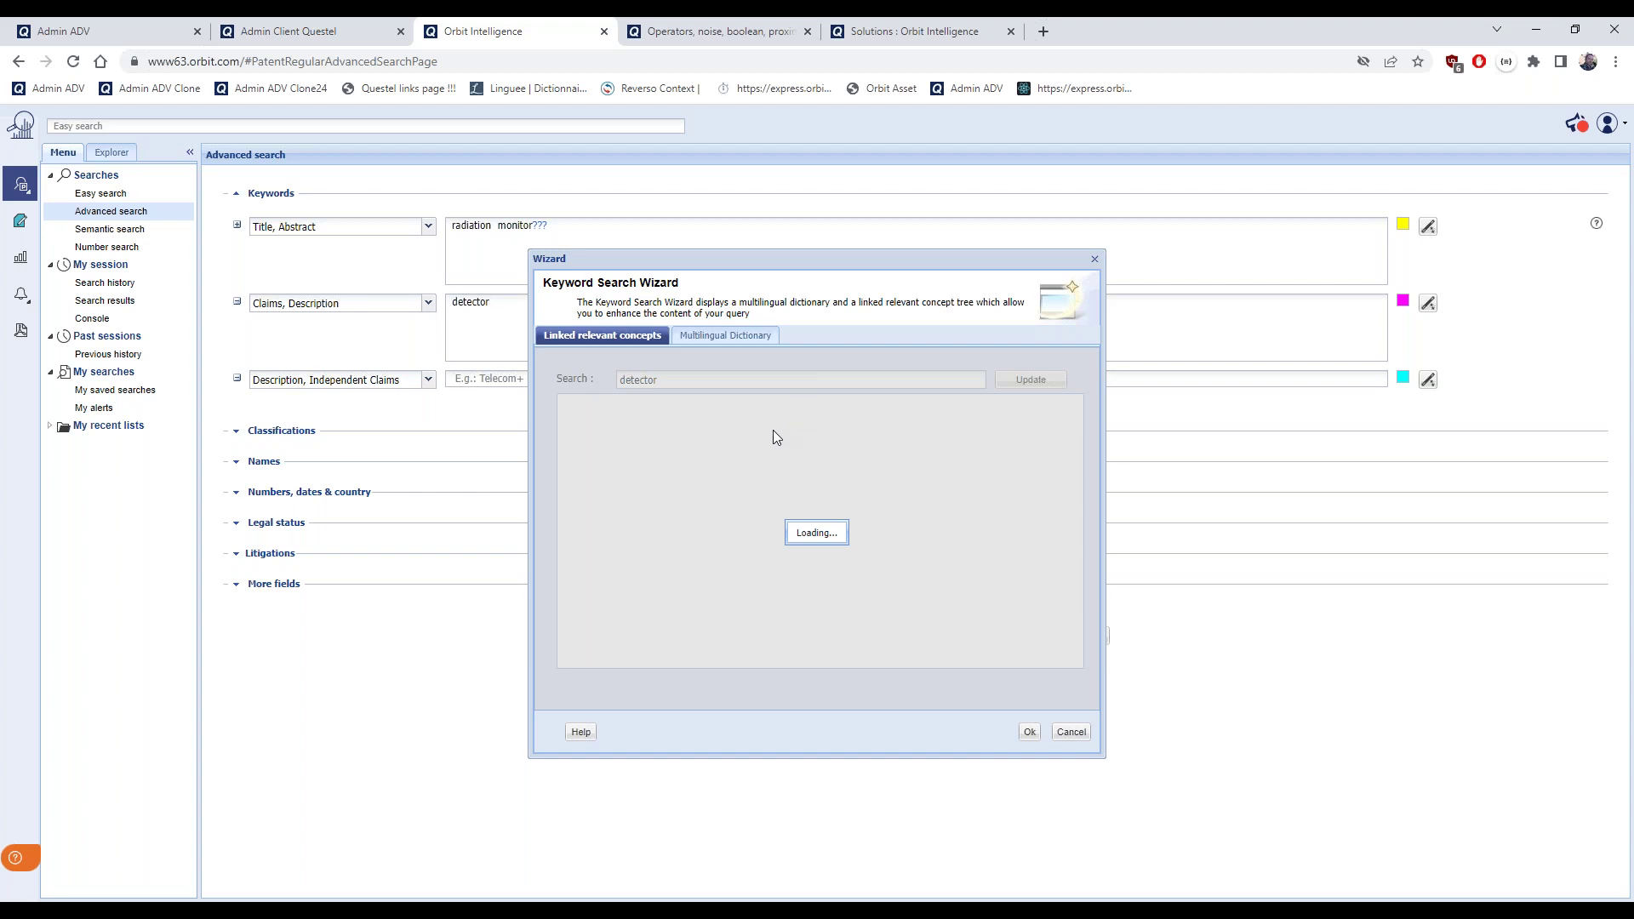
{"action": "left_click", "coordinate": [712, 342]}
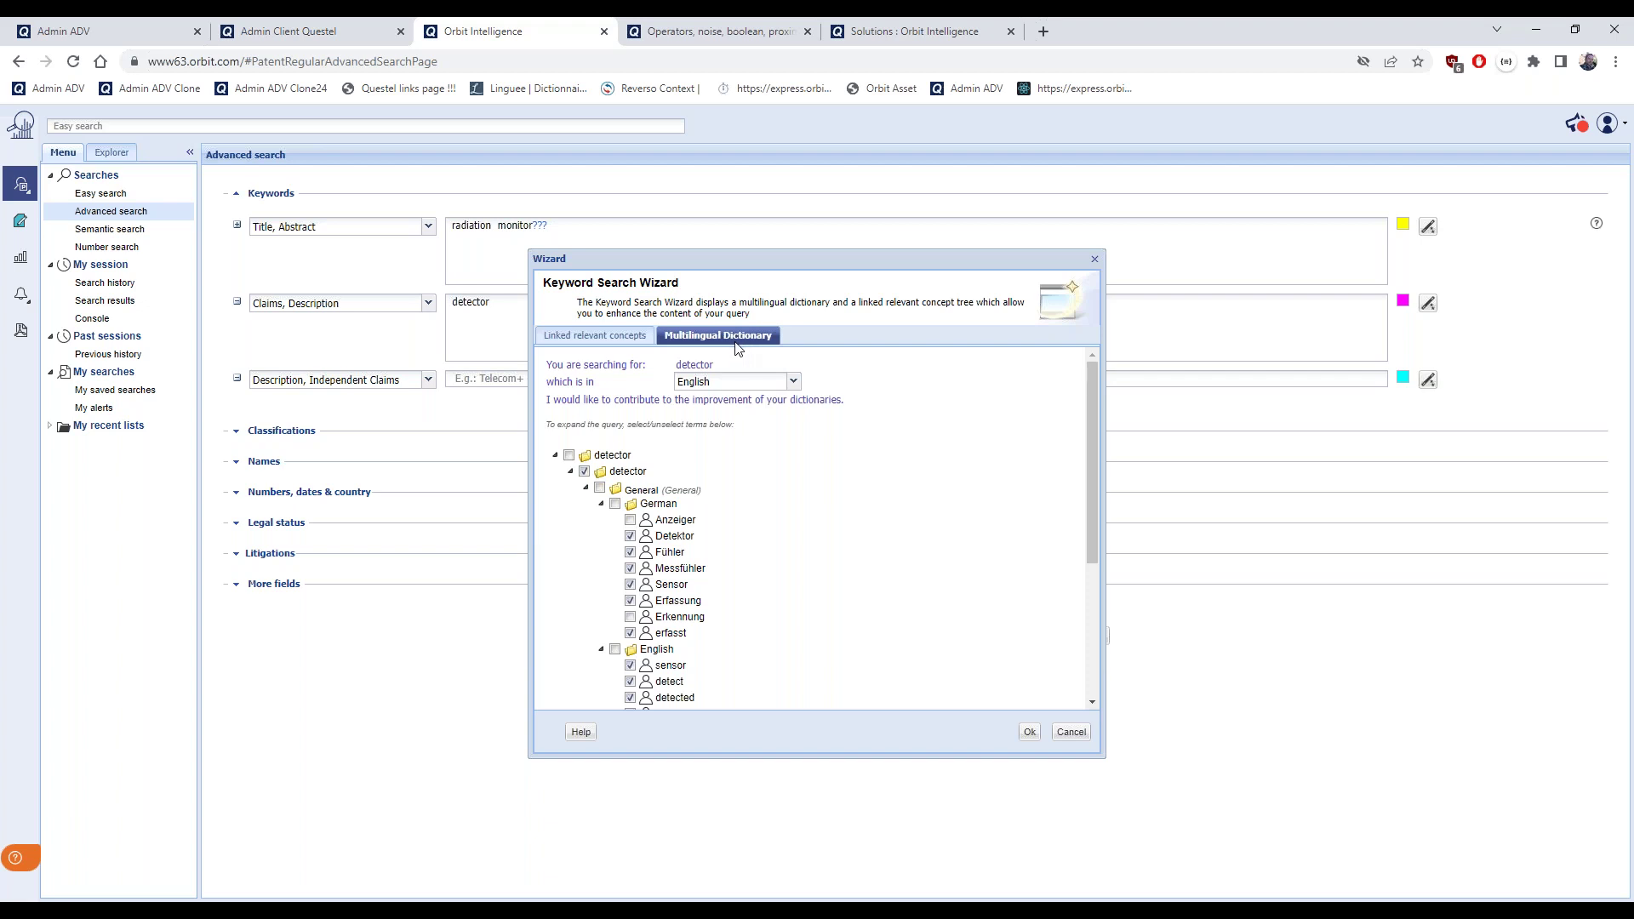
{"action": "left_click", "coordinate": [794, 384]}
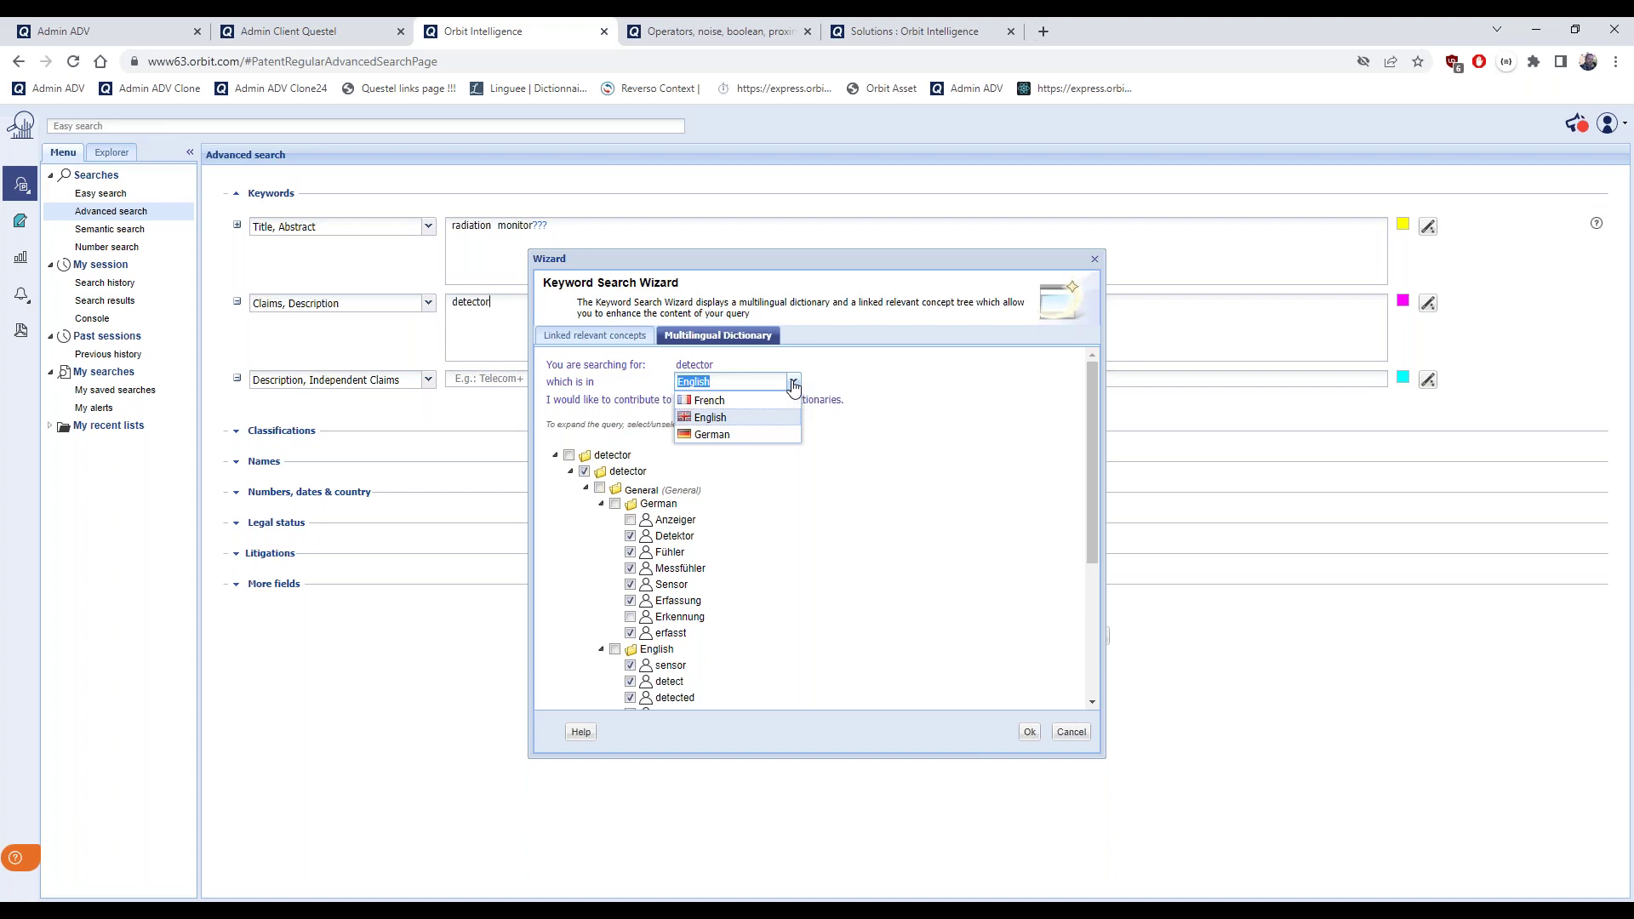
{"action": "left_click", "coordinate": [793, 385]}
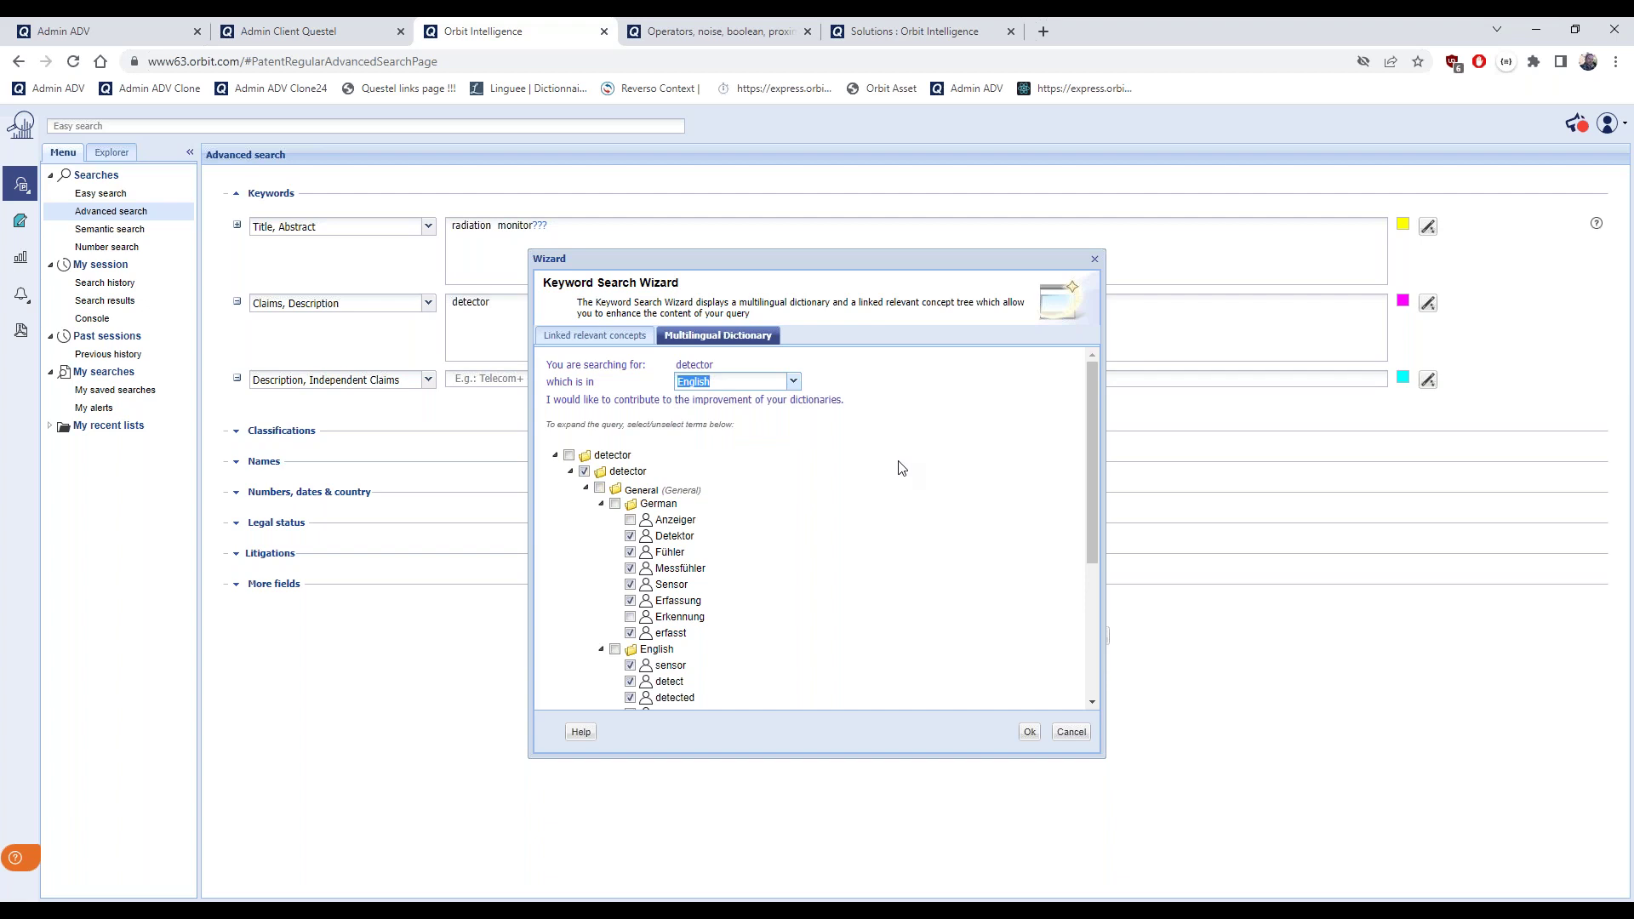
{"action": "scroll", "coordinate": [902, 468], "scroll_direction": "down", "scroll_amount": 3}
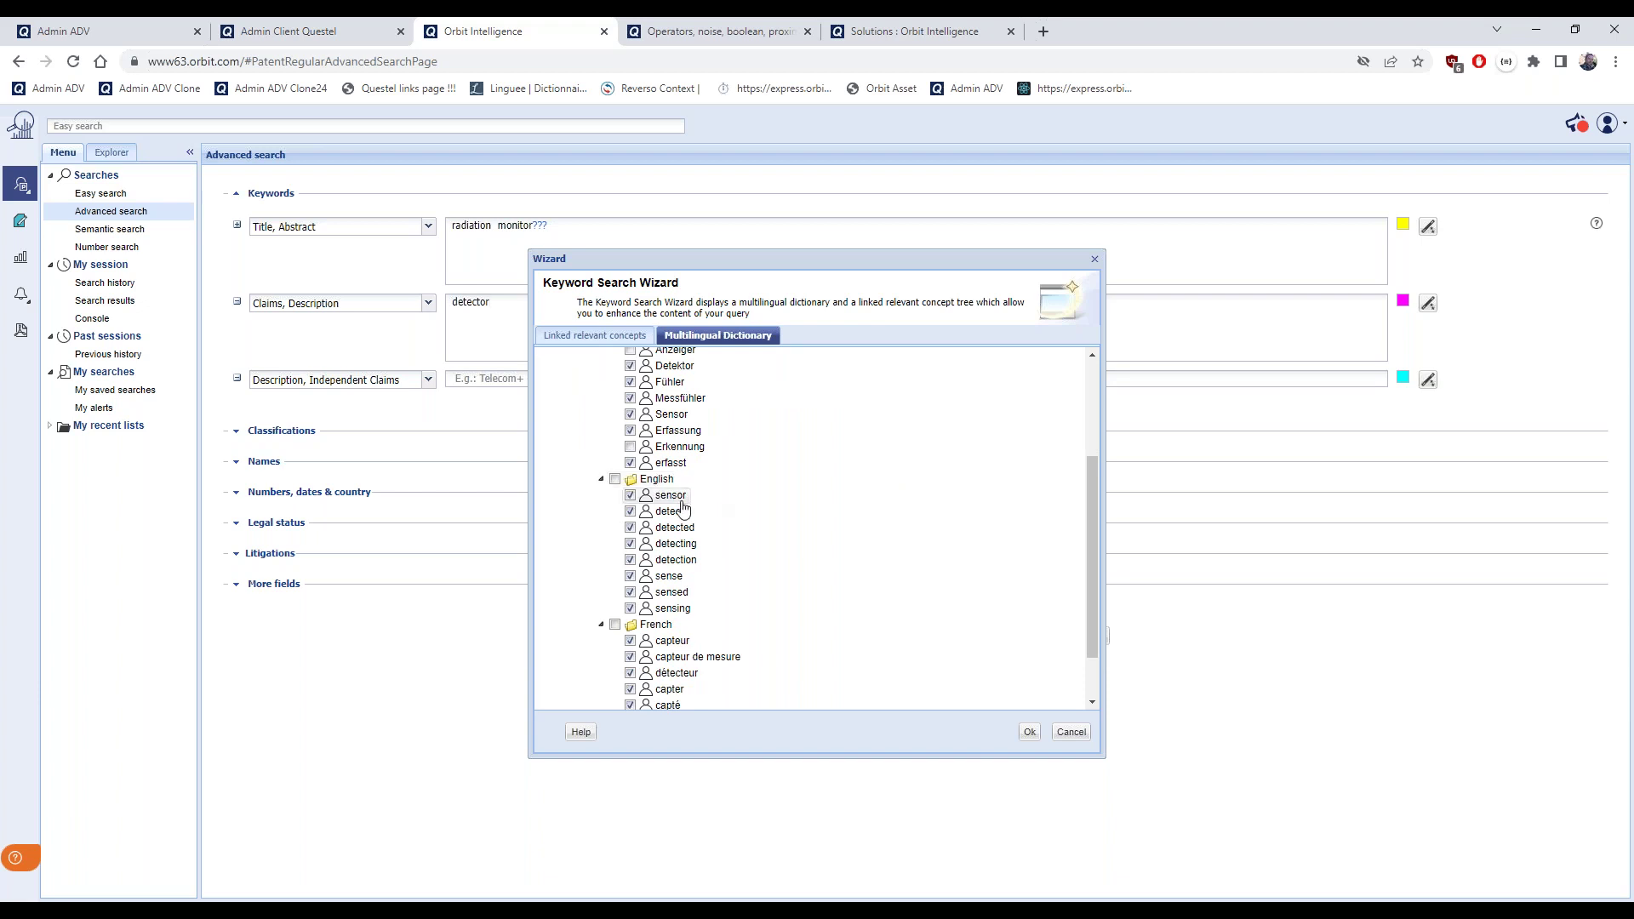
{"action": "scroll", "coordinate": [724, 505], "scroll_direction": "up", "scroll_amount": 1}
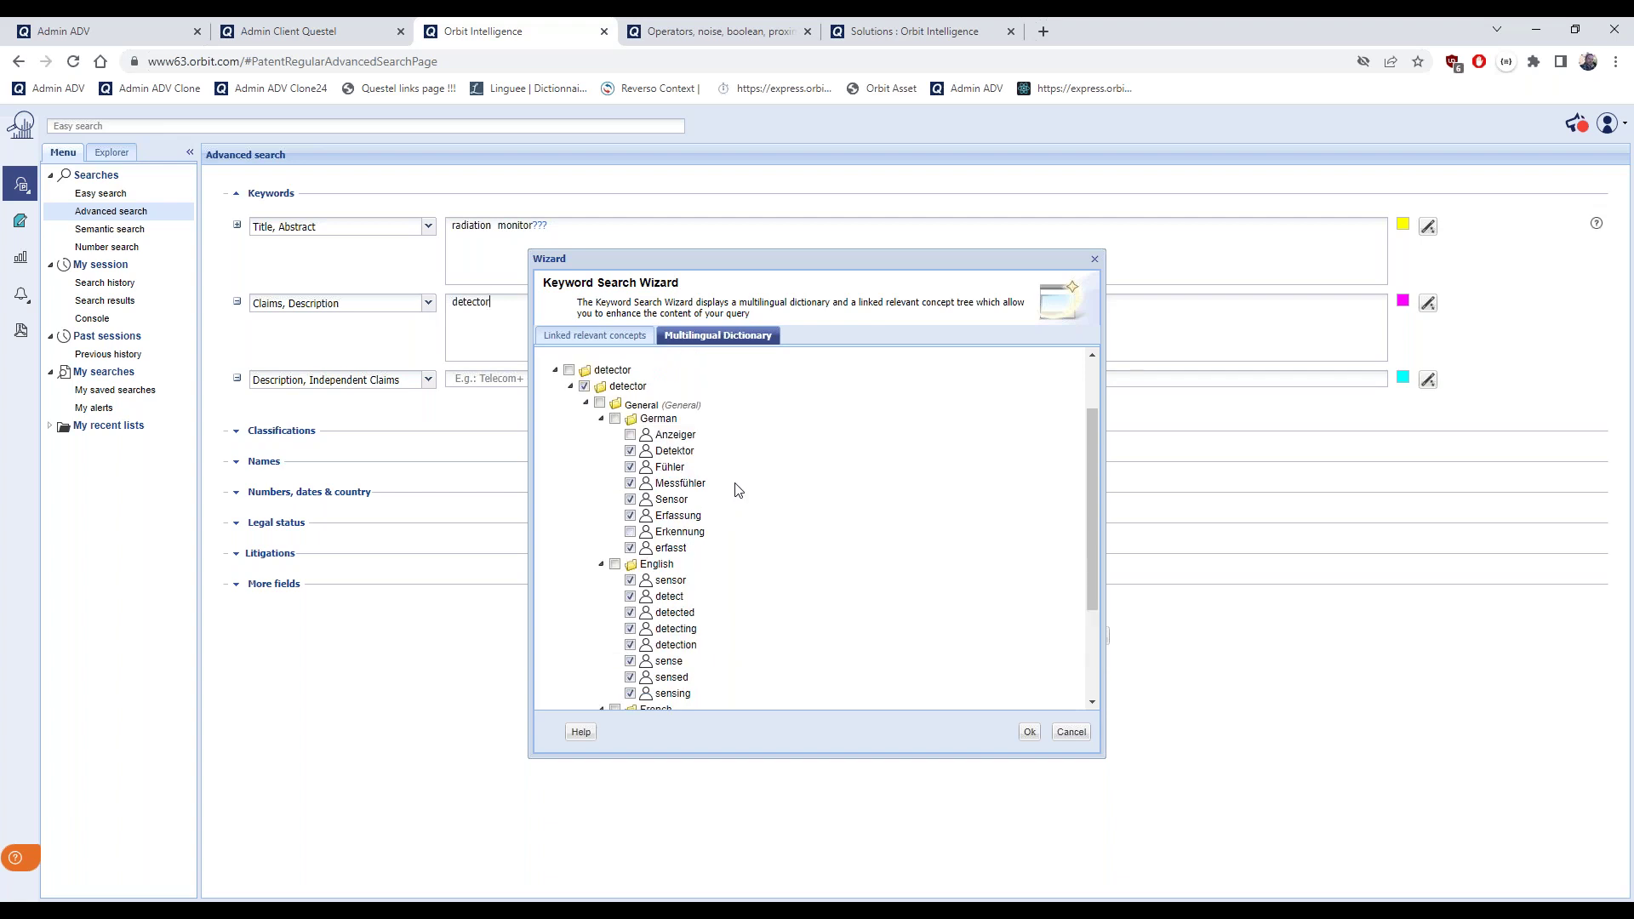
{"action": "scroll", "coordinate": [734, 502], "scroll_direction": "down", "scroll_amount": 2}
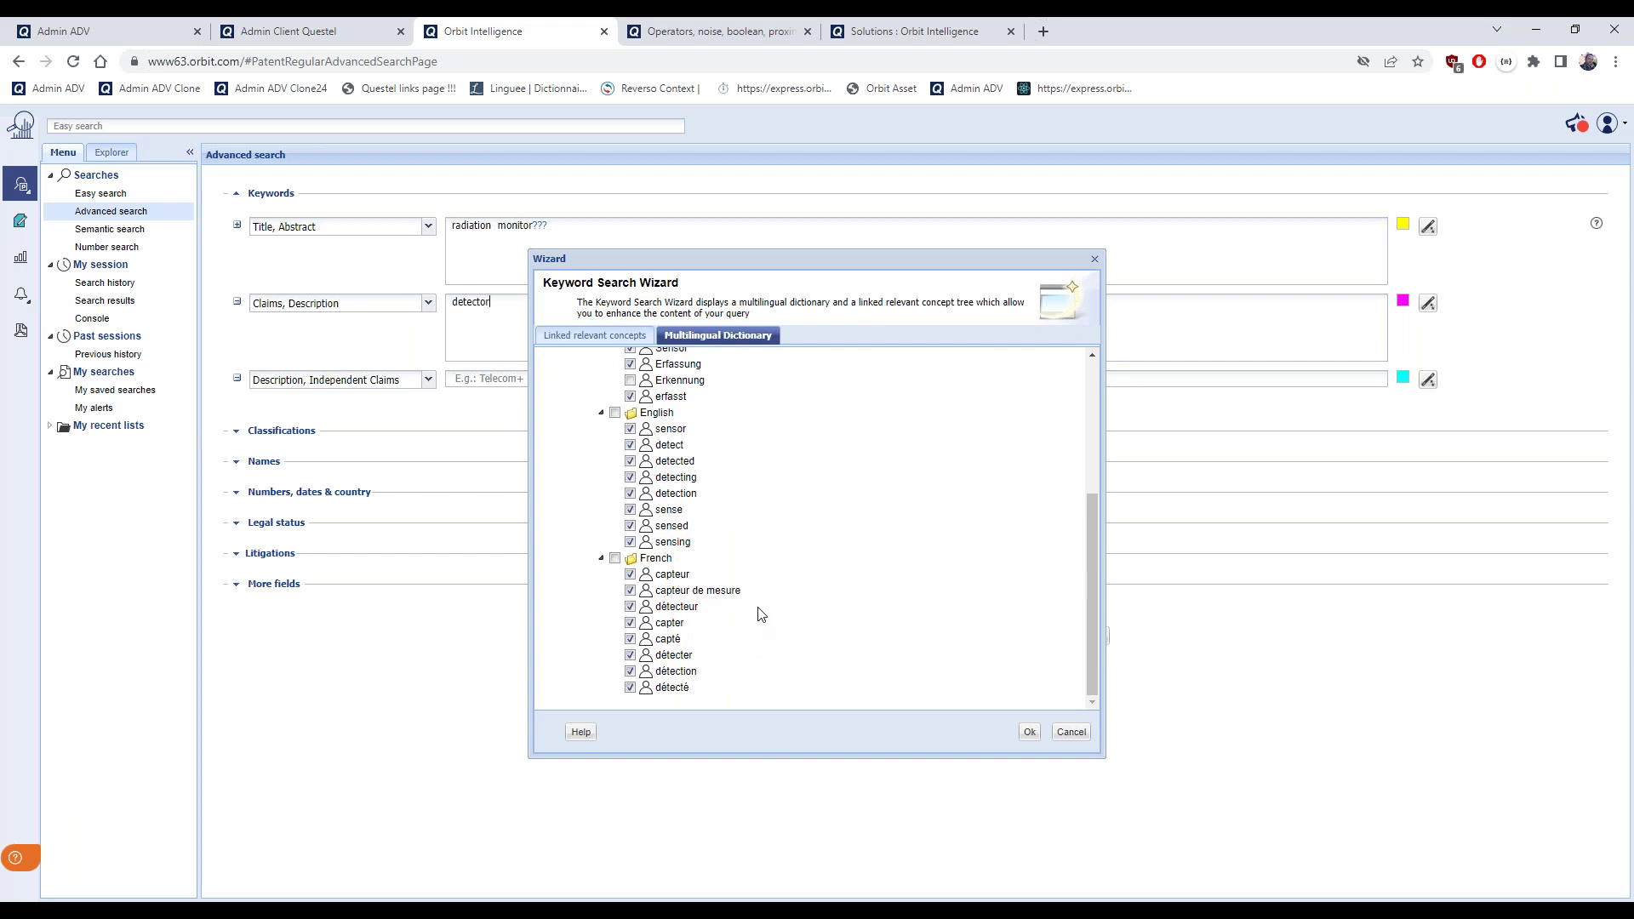
{"action": "scroll", "coordinate": [761, 613], "scroll_direction": "up", "scroll_amount": 3}
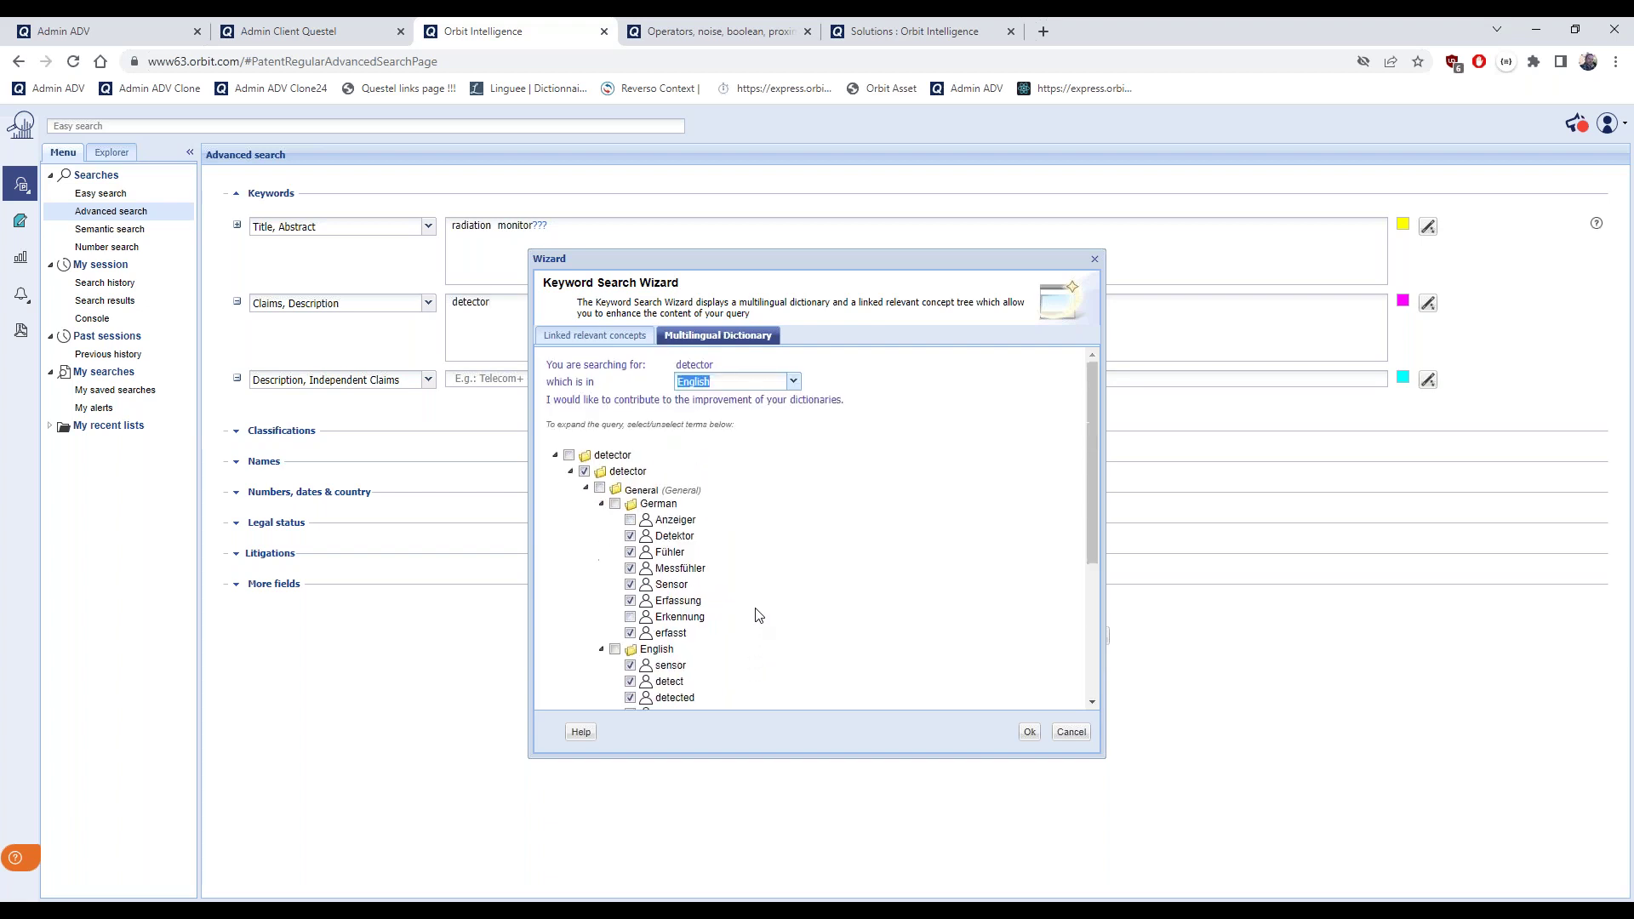
Include the German term "Anzeiger" in the dictionary selection, then apply the translations to the Claims, Description line and run the search
{"action": "left_click", "coordinate": [631, 521]}
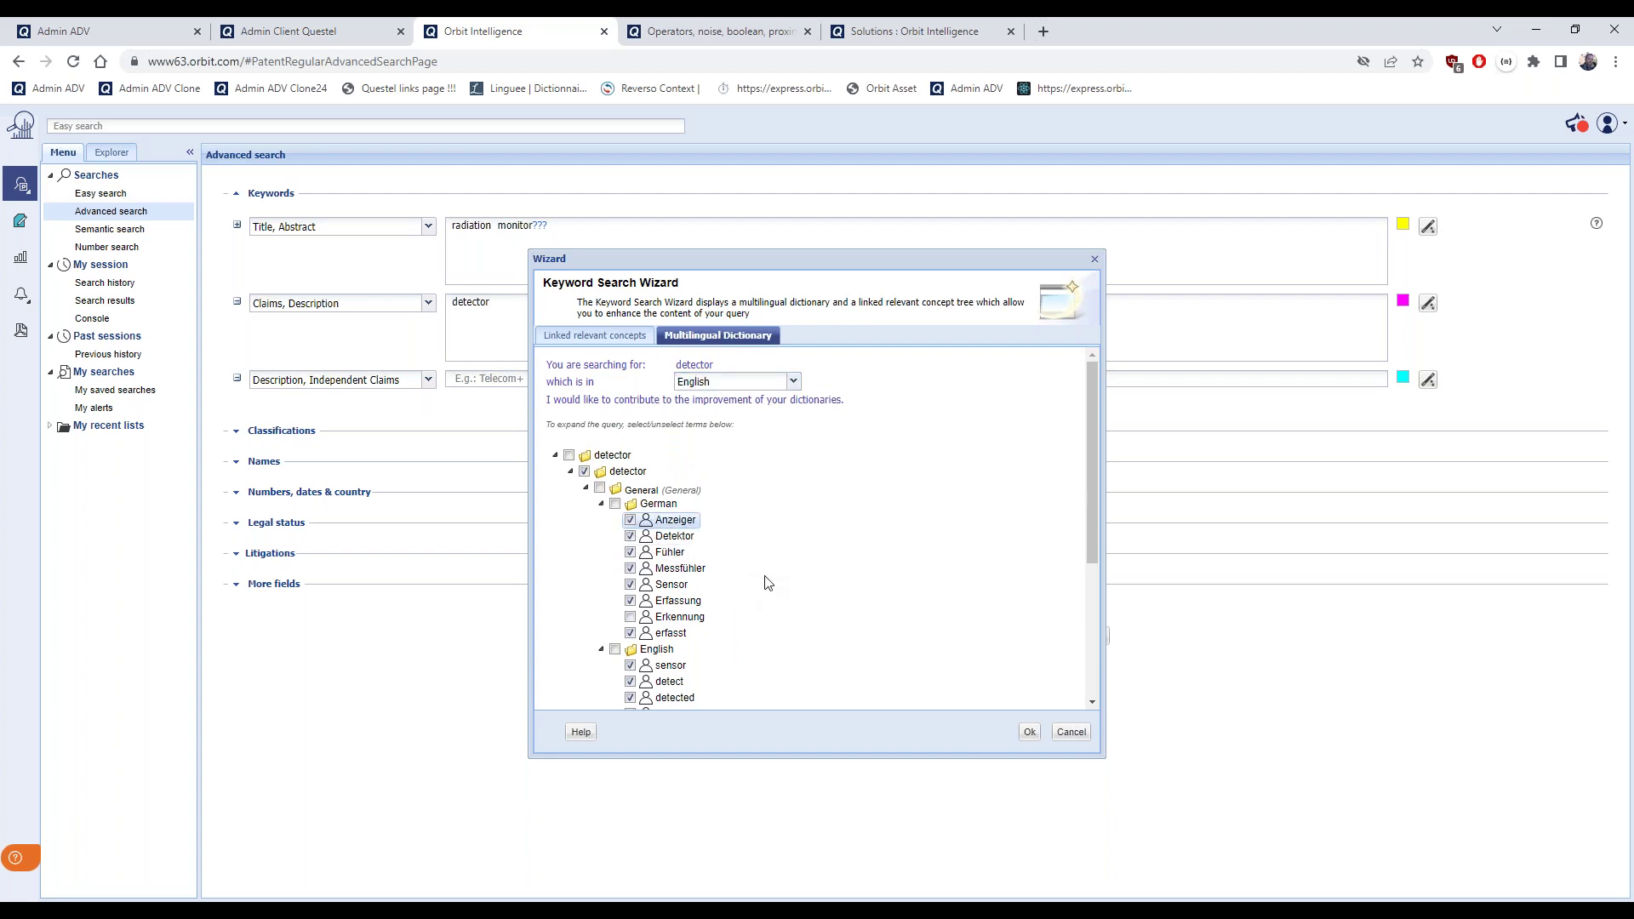
{"action": "scroll", "coordinate": [735, 604], "scroll_direction": "down", "scroll_amount": 1}
{"action": "scroll", "coordinate": [736, 603], "scroll_direction": "down", "scroll_amount": 5}
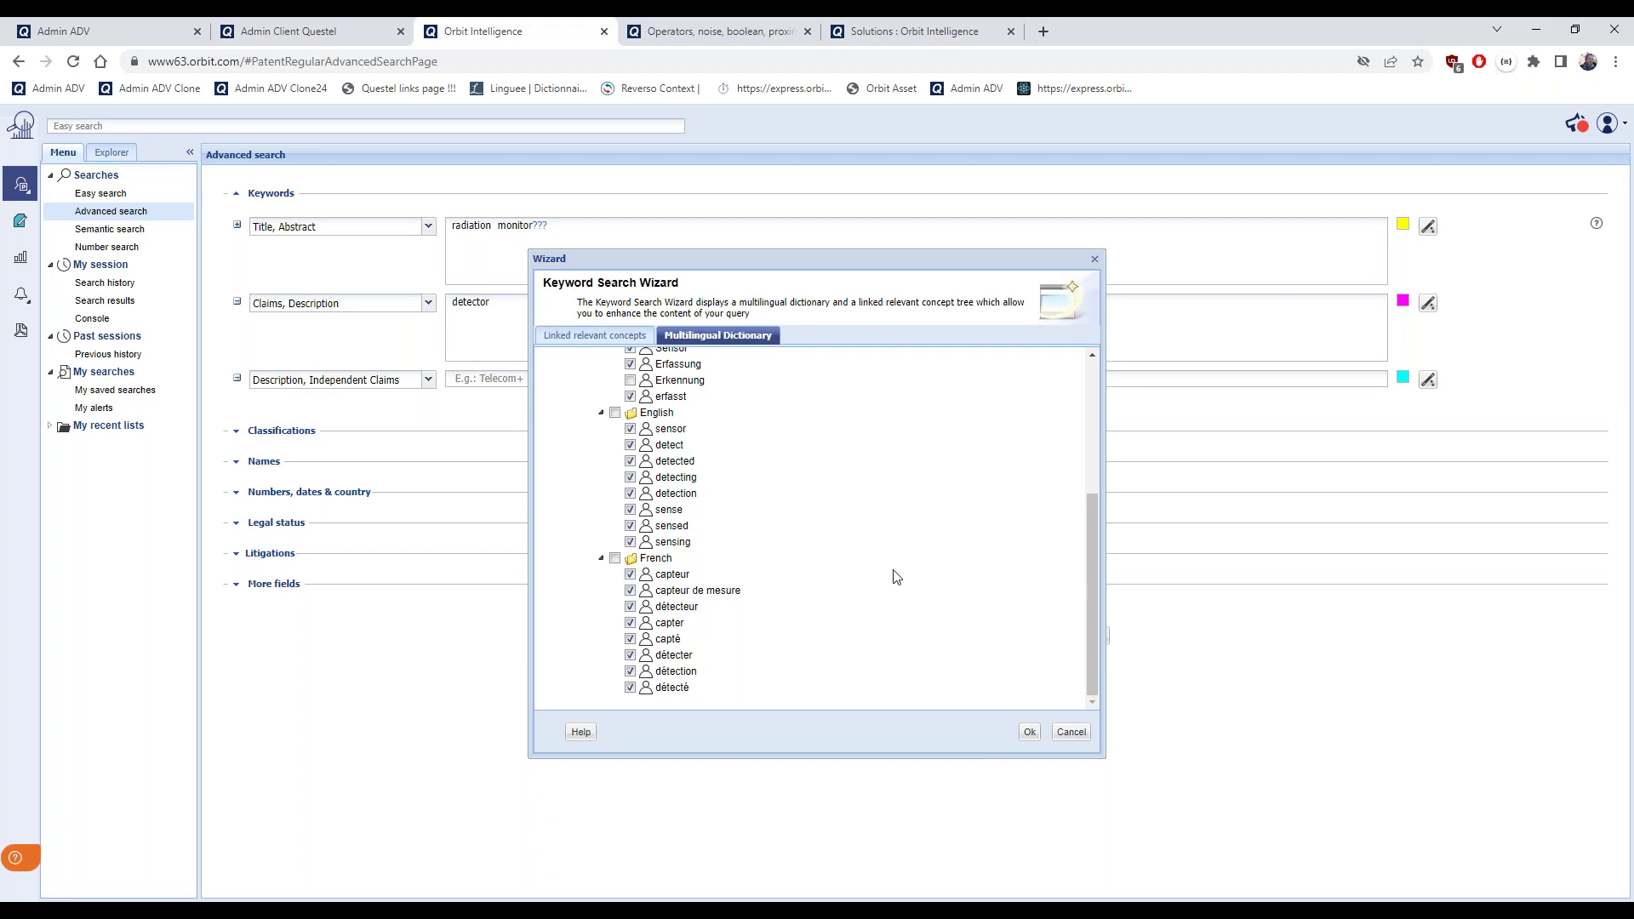
{"action": "left_click", "coordinate": [1030, 734]}
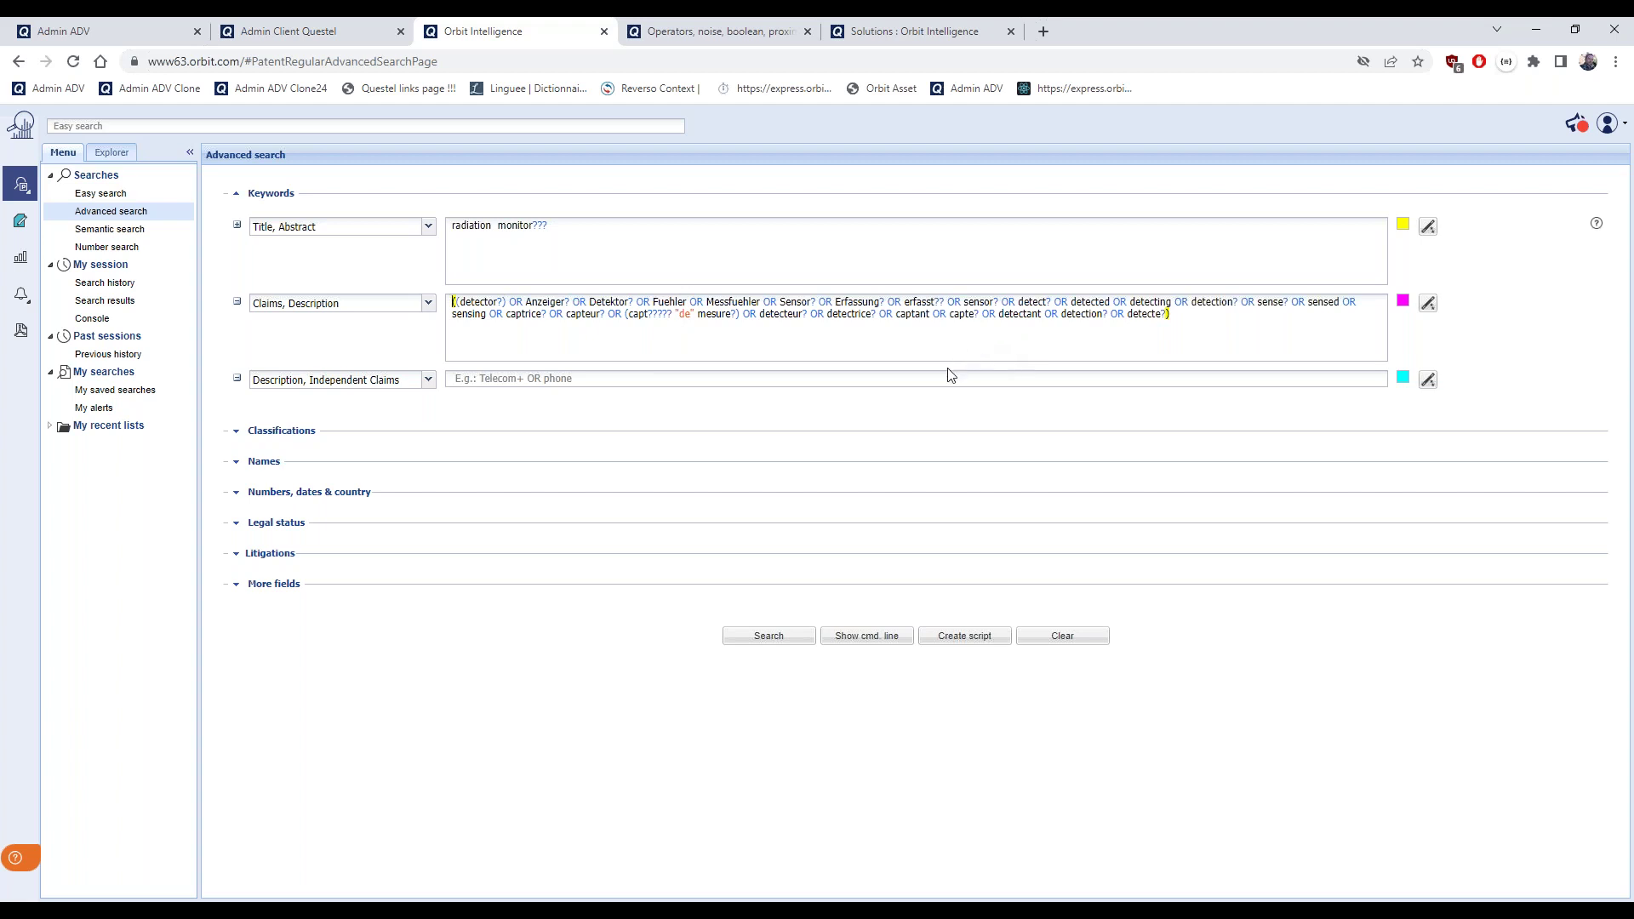
{"action": "left_click", "coordinate": [784, 643]}
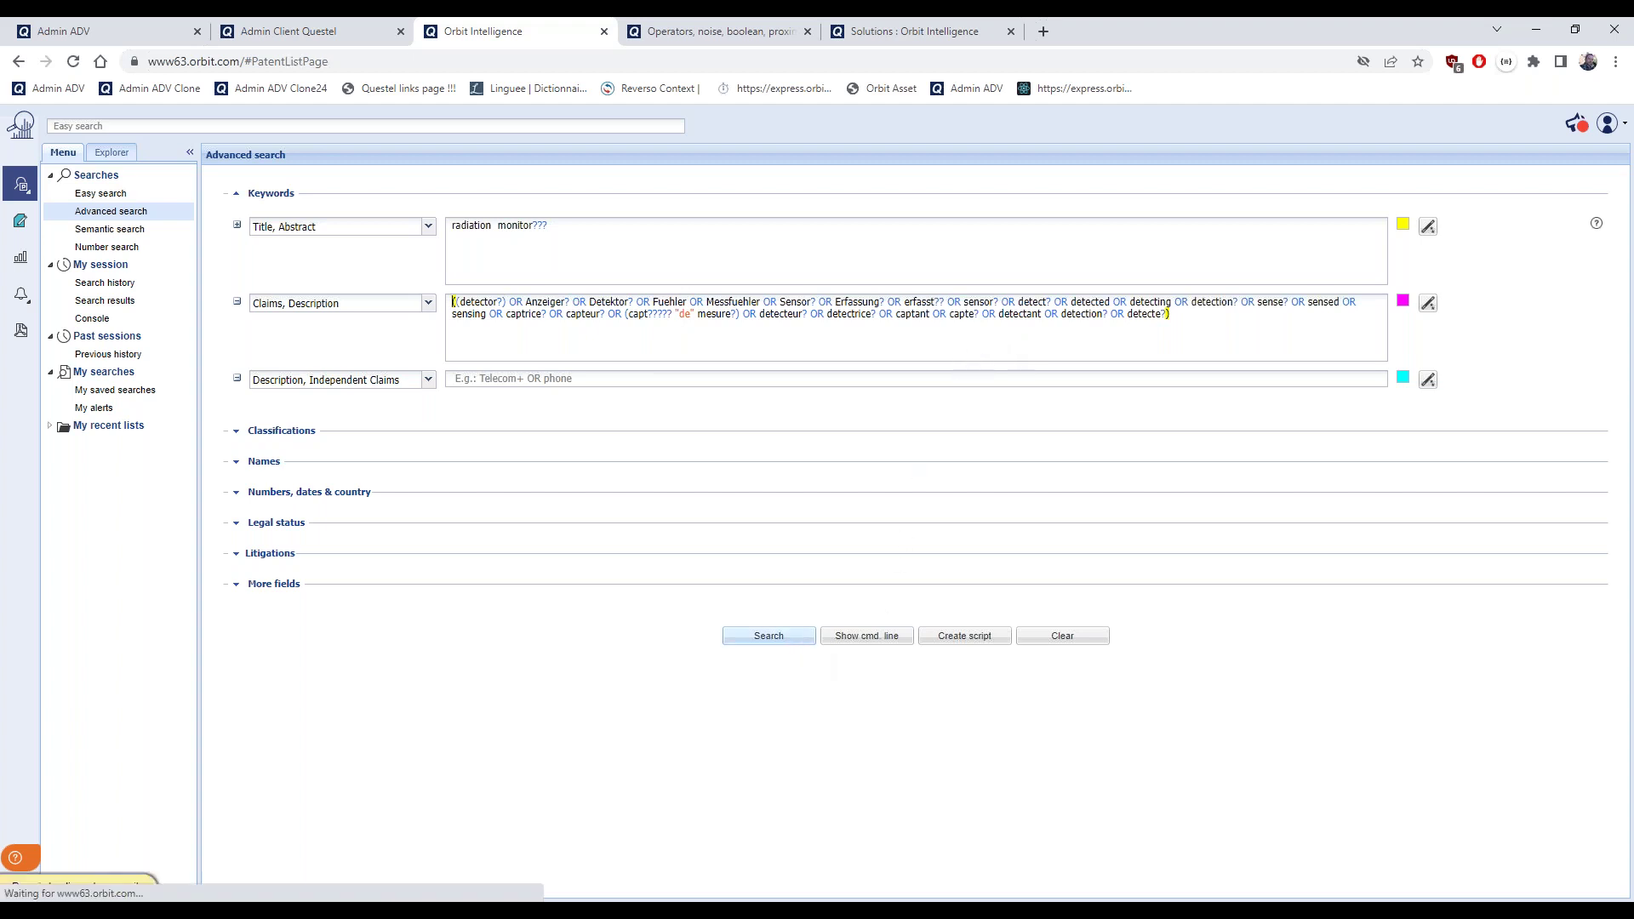
{"action": "scroll", "coordinate": [538, 502], "scroll_direction": "down", "scroll_amount": 5}
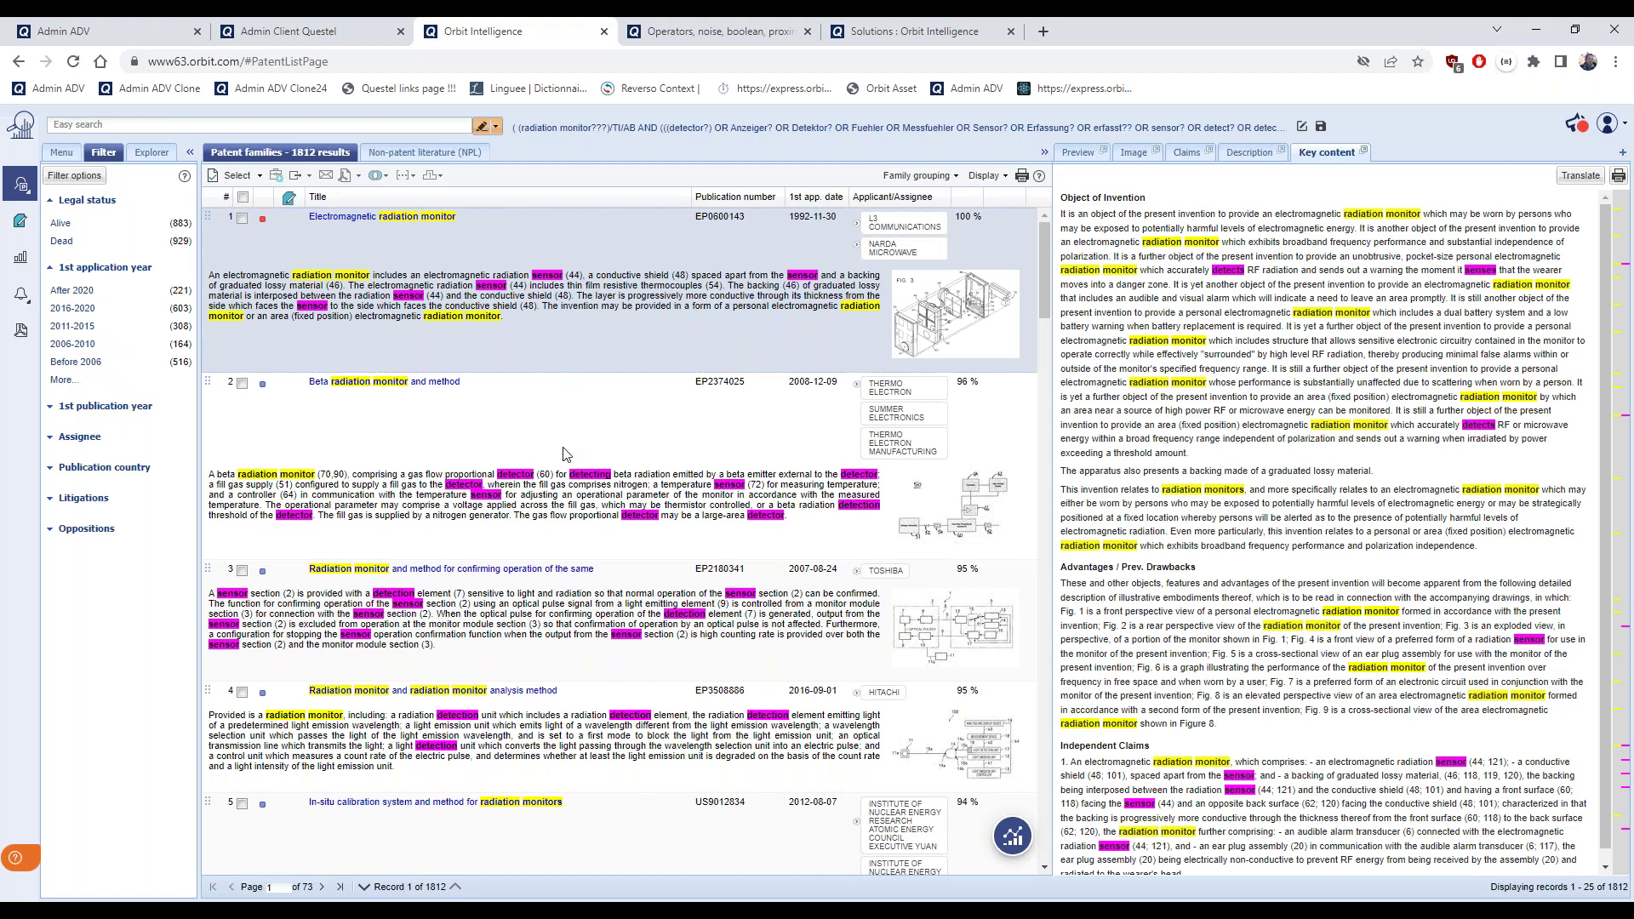
Return to the advanced search and replace the expanded Claims, Description query with "detector"
{"action": "left_click", "coordinate": [60, 155]}
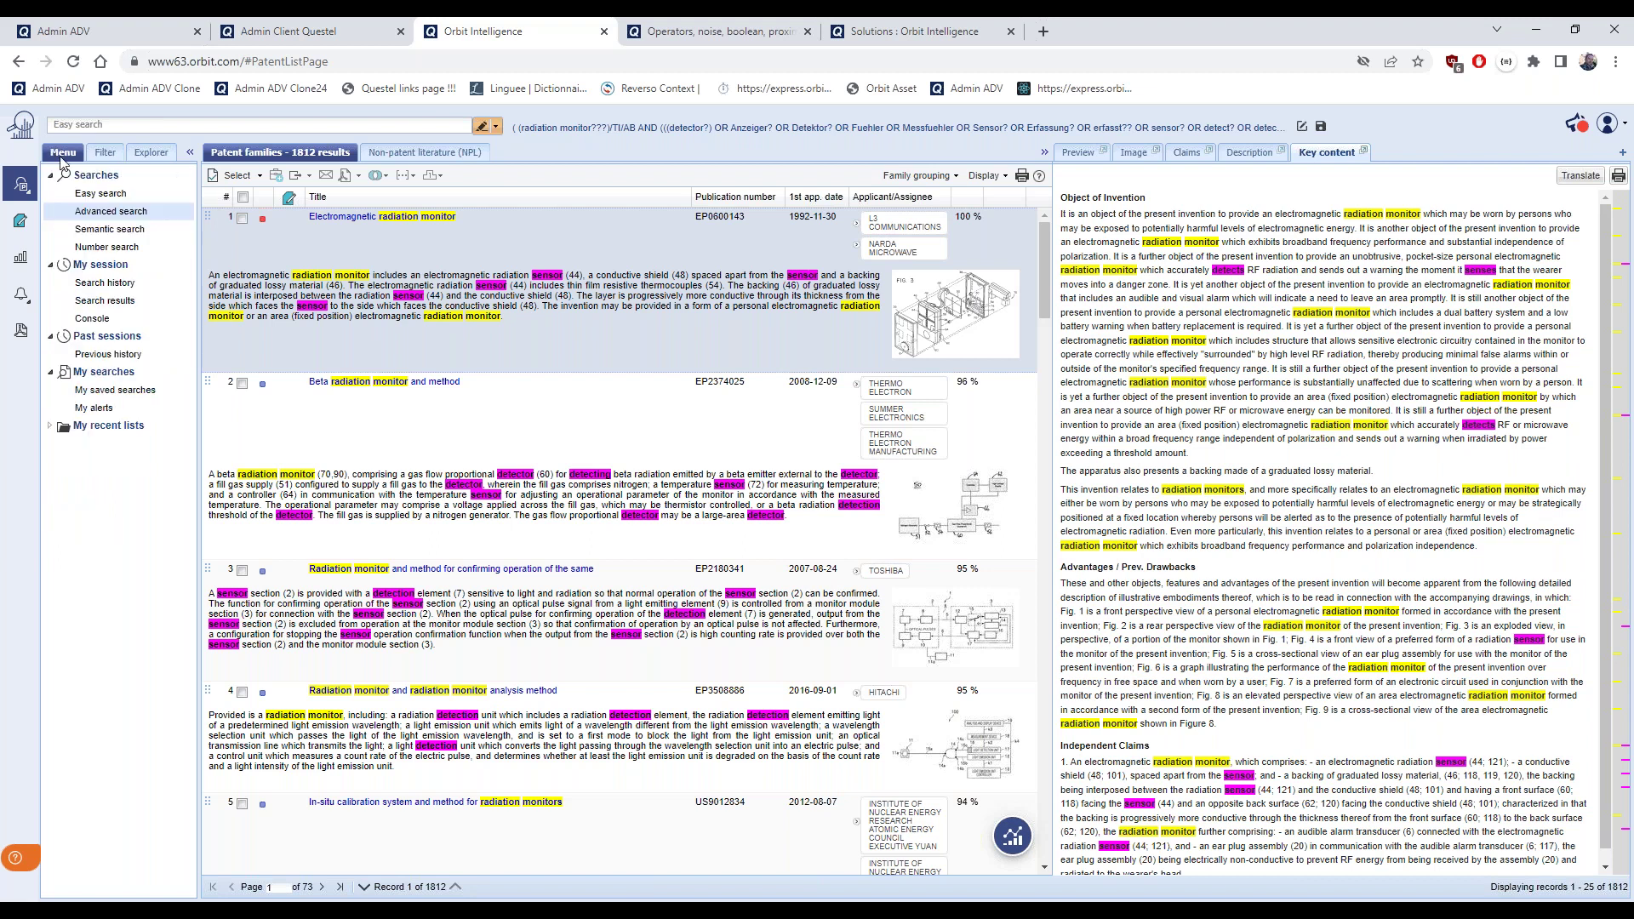
{"action": "left_click", "coordinate": [111, 211]}
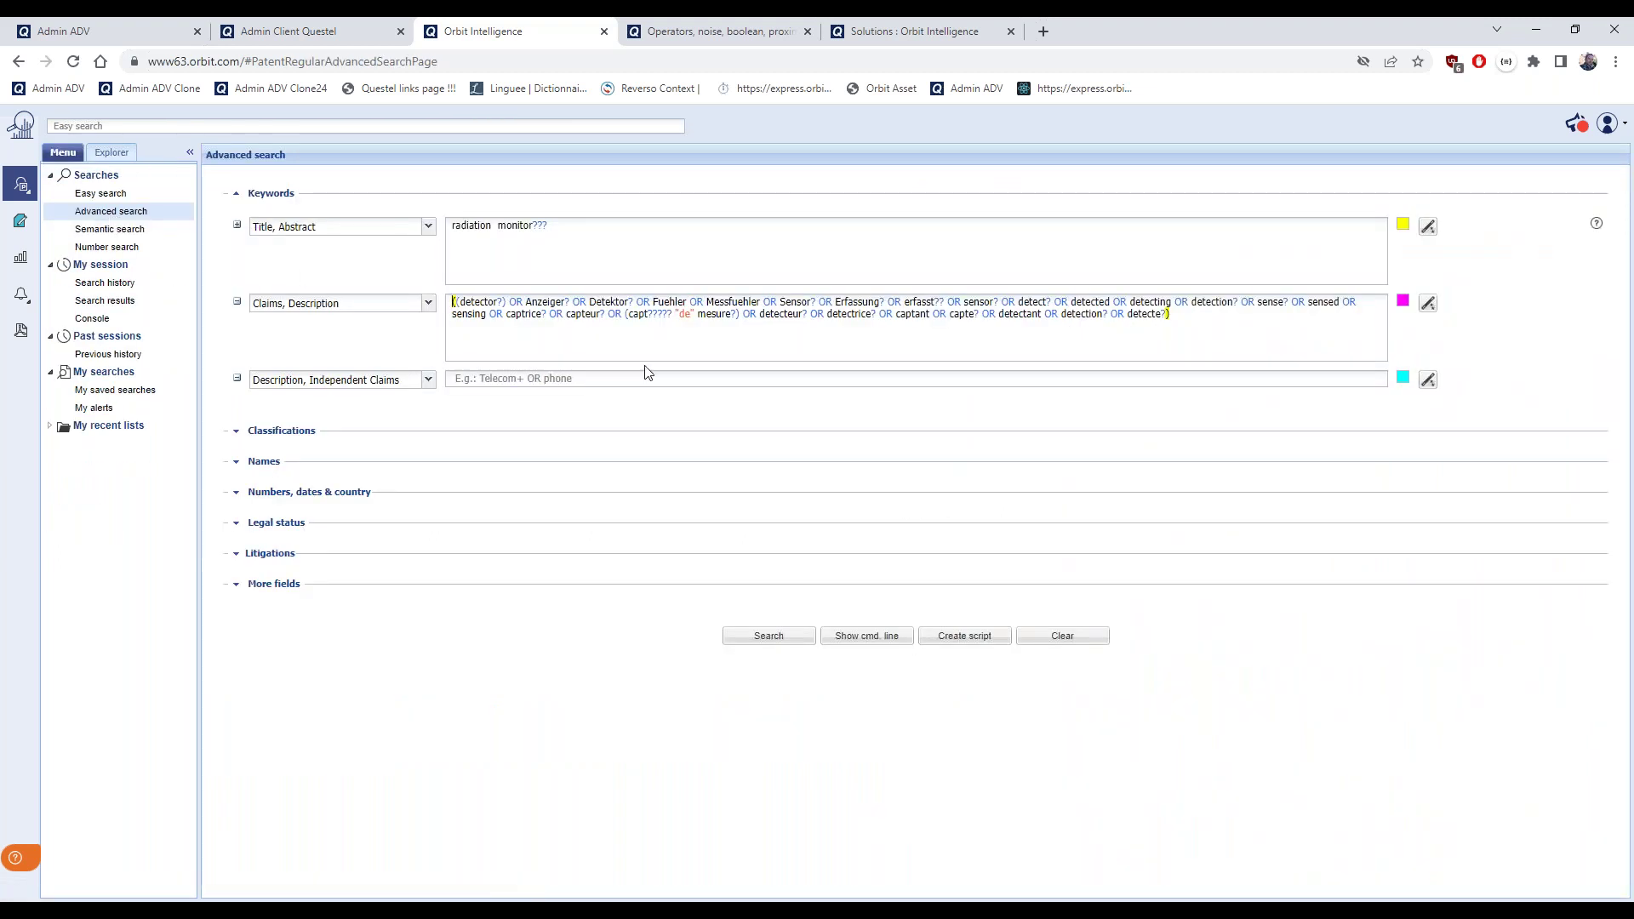
{"action": "left_click_drag", "start_coordinate": [1170, 330], "coordinate": [452, 303]}
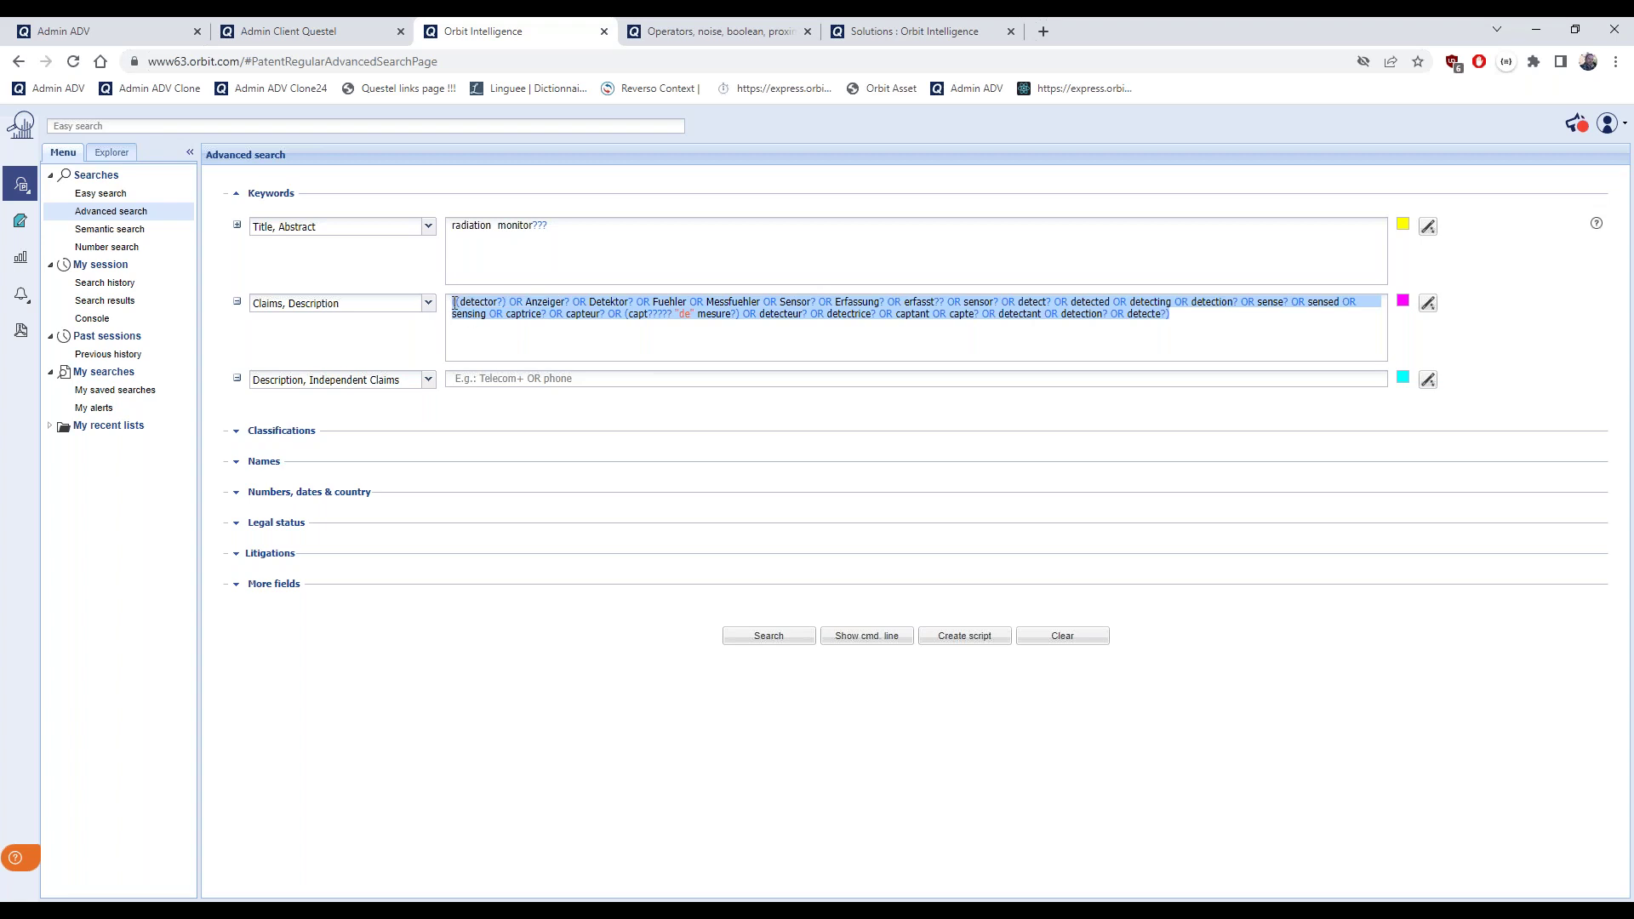
{"action": "type", "text": "detec"}
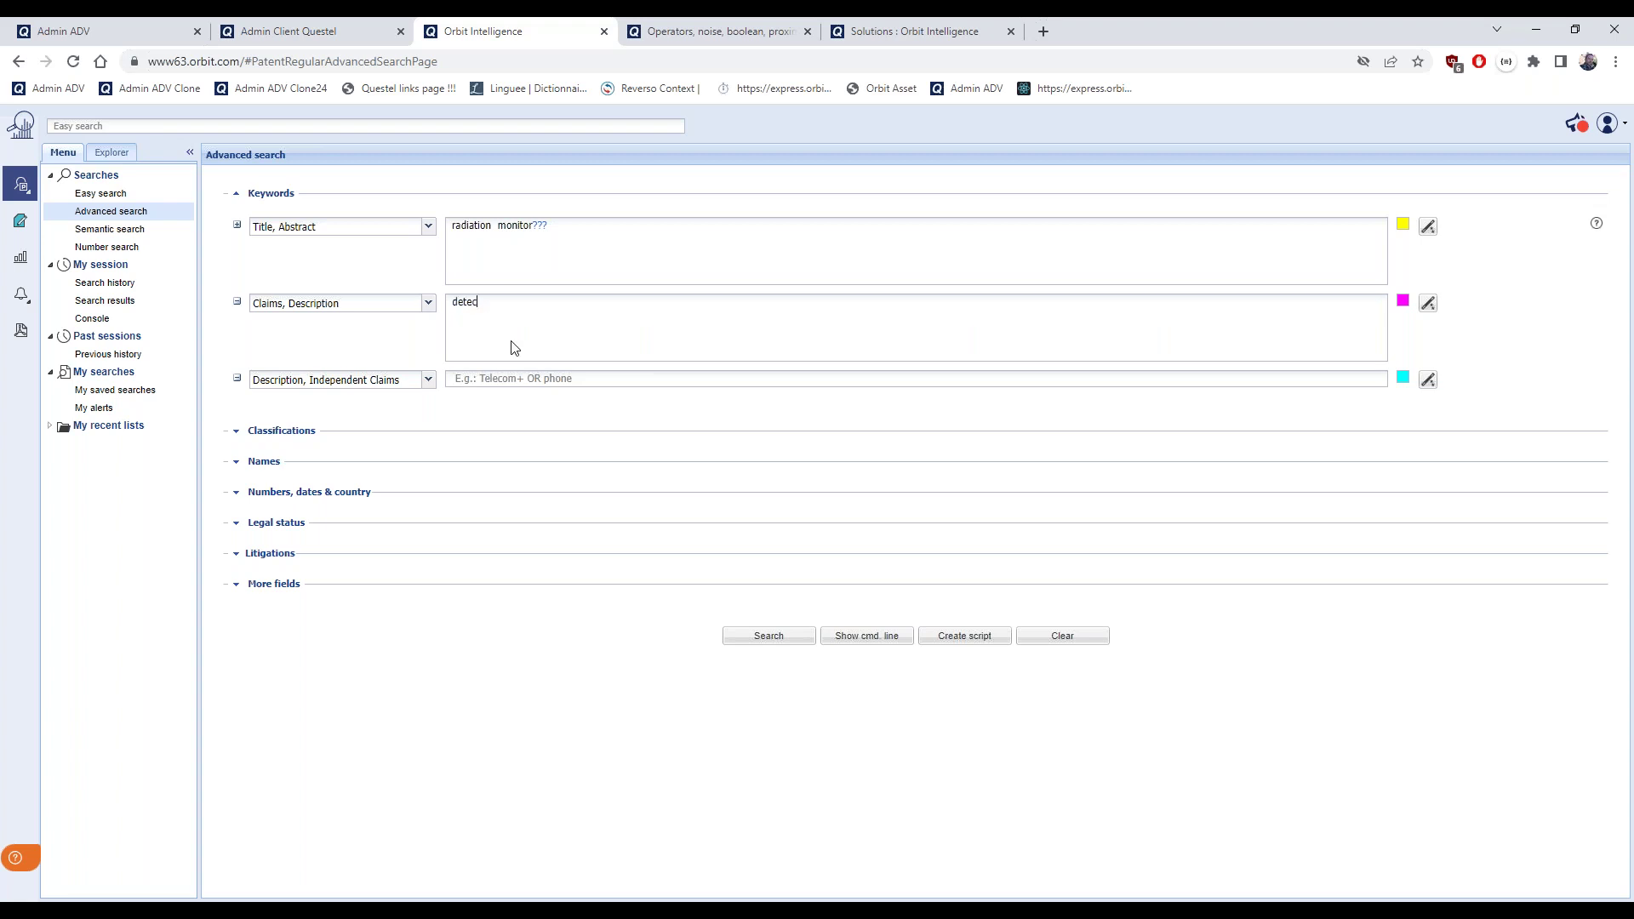
{"action": "type", "text": "etor"}
Open the keyword wizard for the "detector" line and expand the "detector" entry among its linked relevant concepts
{"action": "left_click", "coordinate": [1428, 304]}
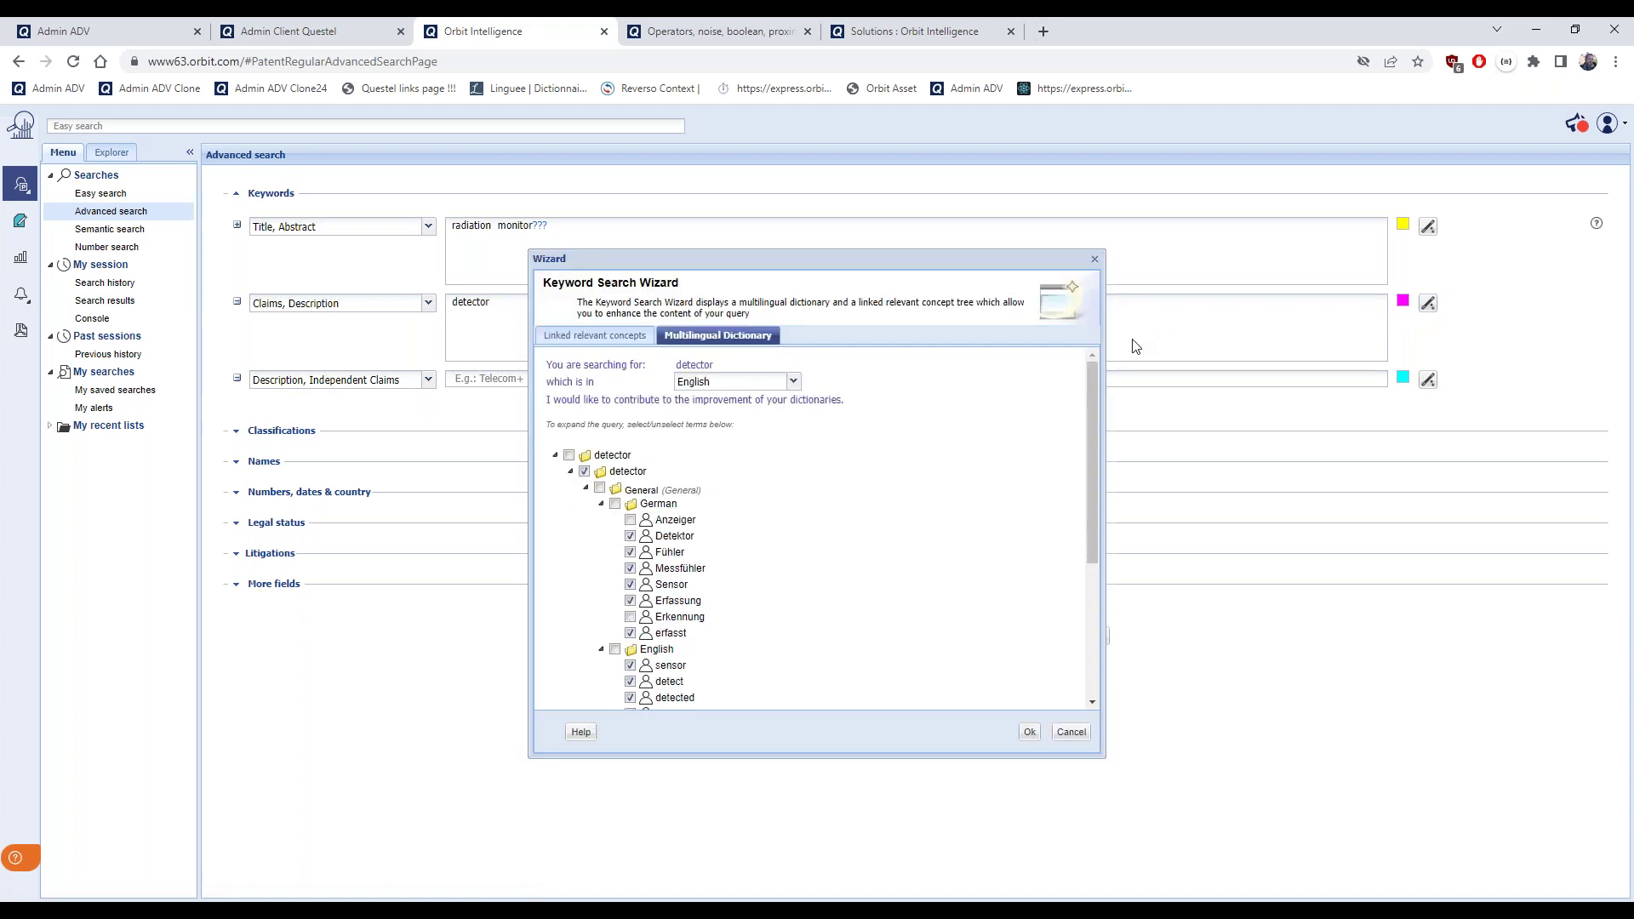
{"action": "left_click", "coordinate": [620, 338]}
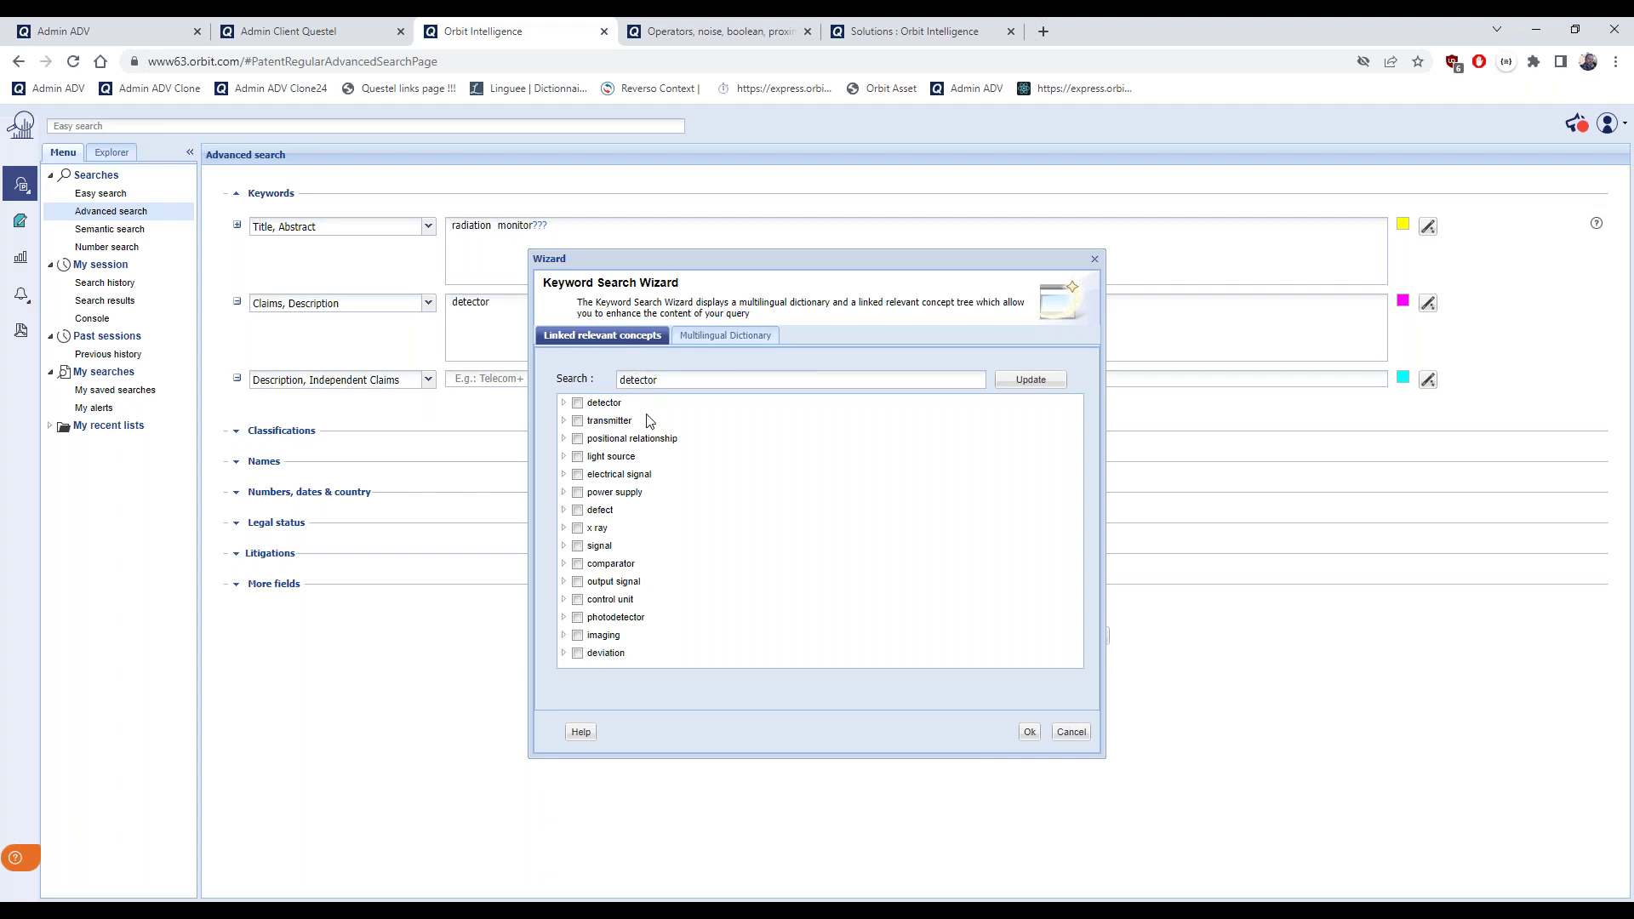
{"action": "left_click", "coordinate": [564, 403]}
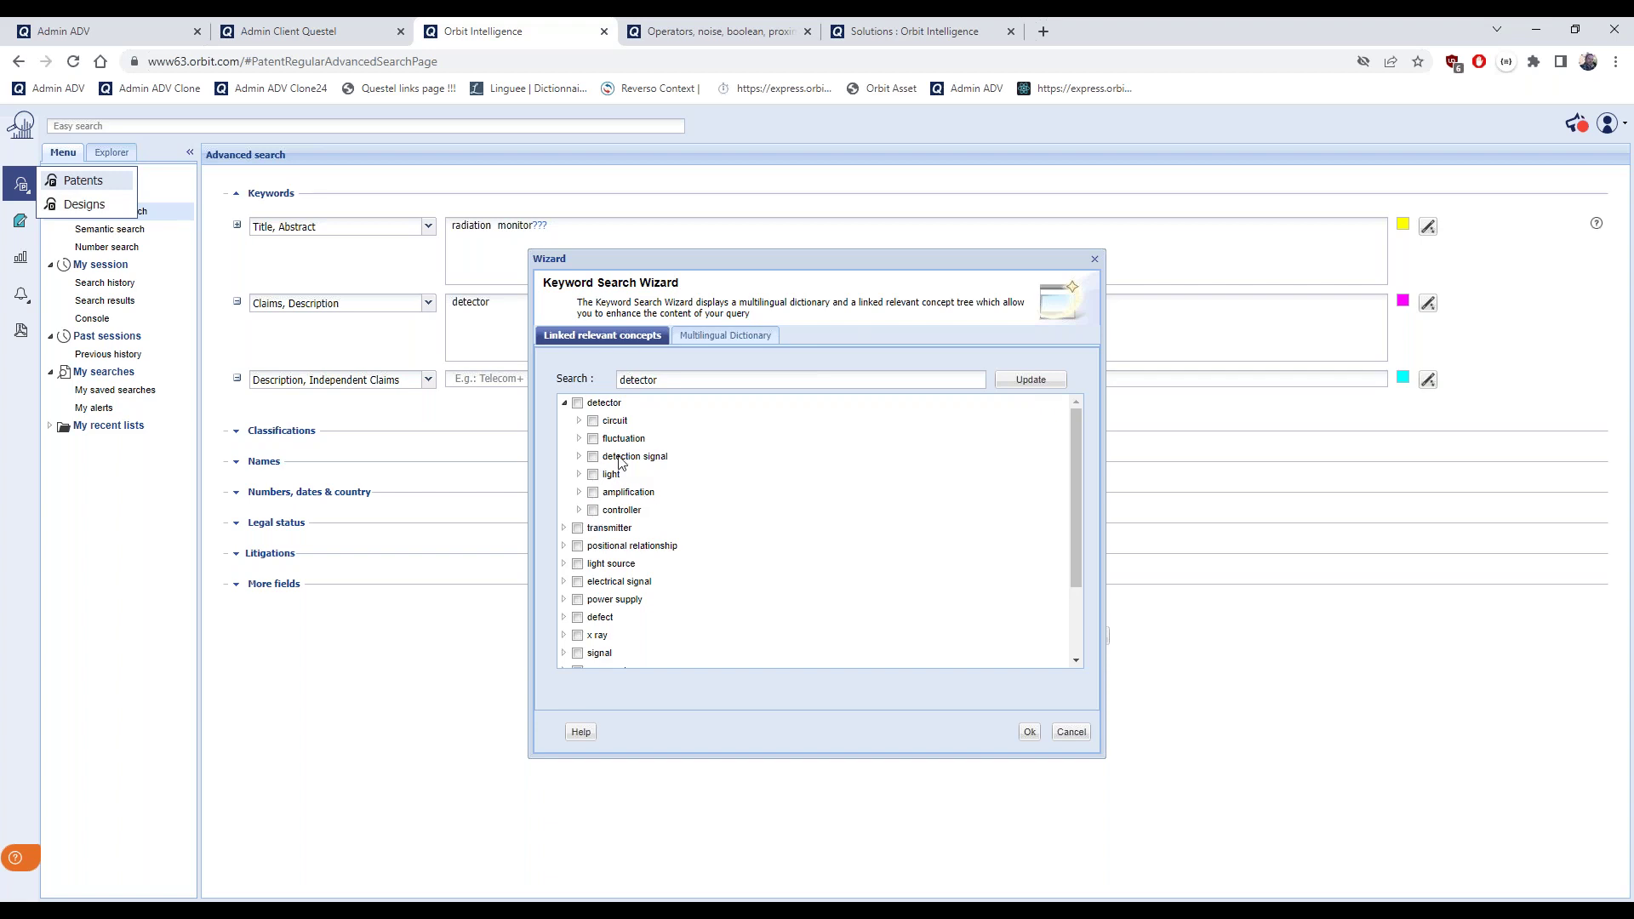
Select the linked concepts "controller" under "detector", plus "electrical signal", "photodetector" and "comparator"
{"action": "left_click", "coordinate": [594, 511]}
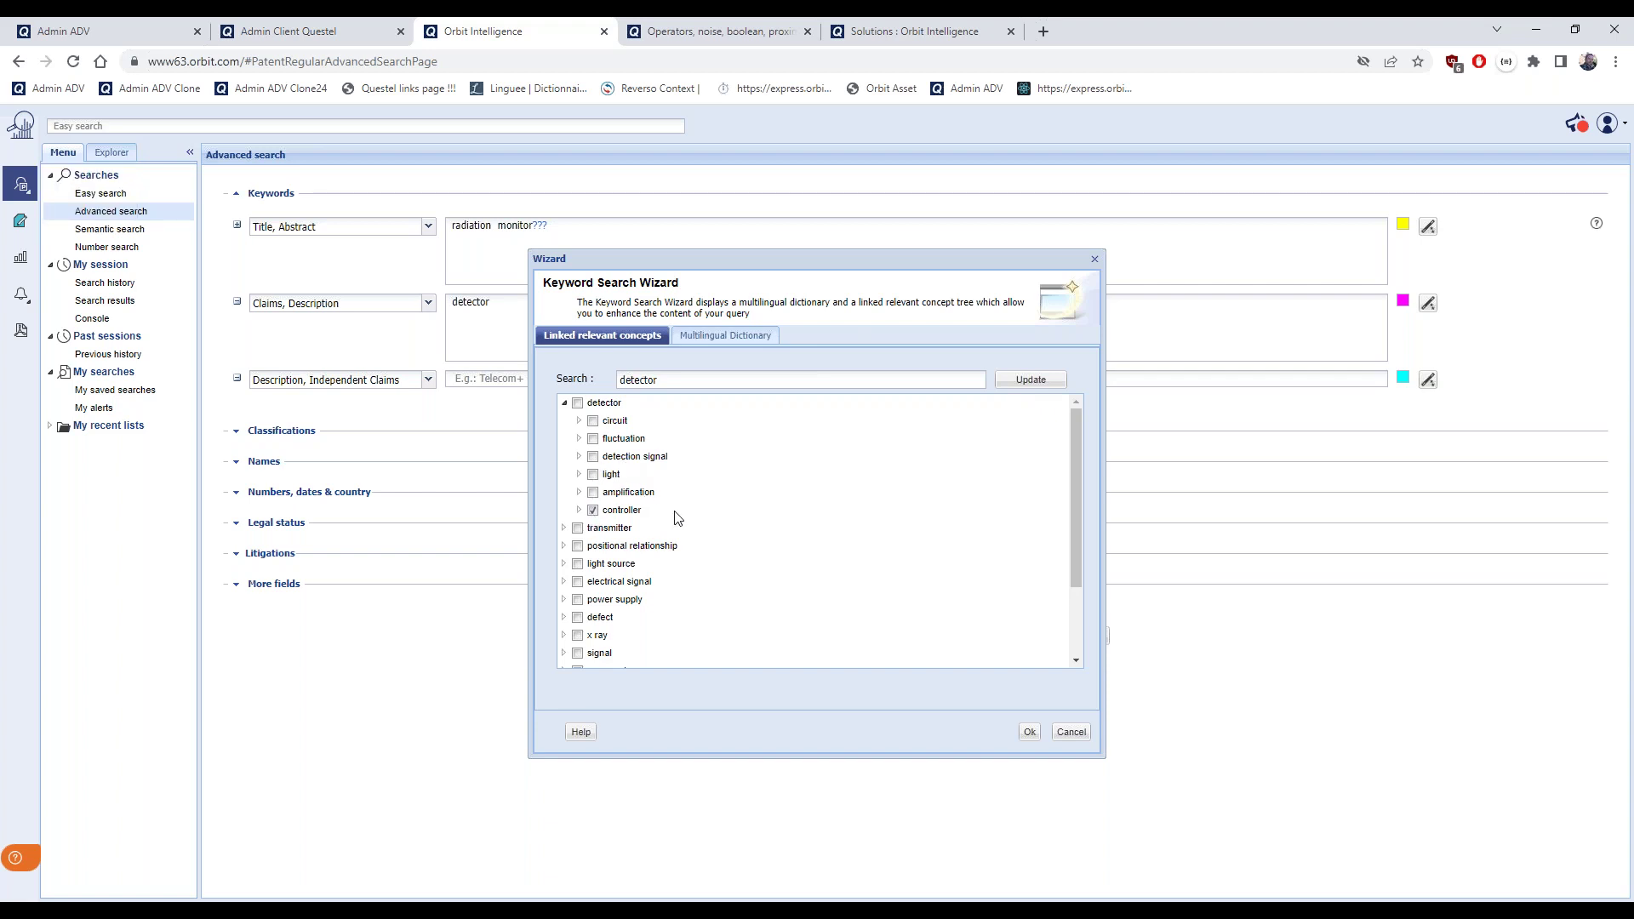
{"action": "scroll", "coordinate": [725, 511], "scroll_direction": "down", "scroll_amount": 2}
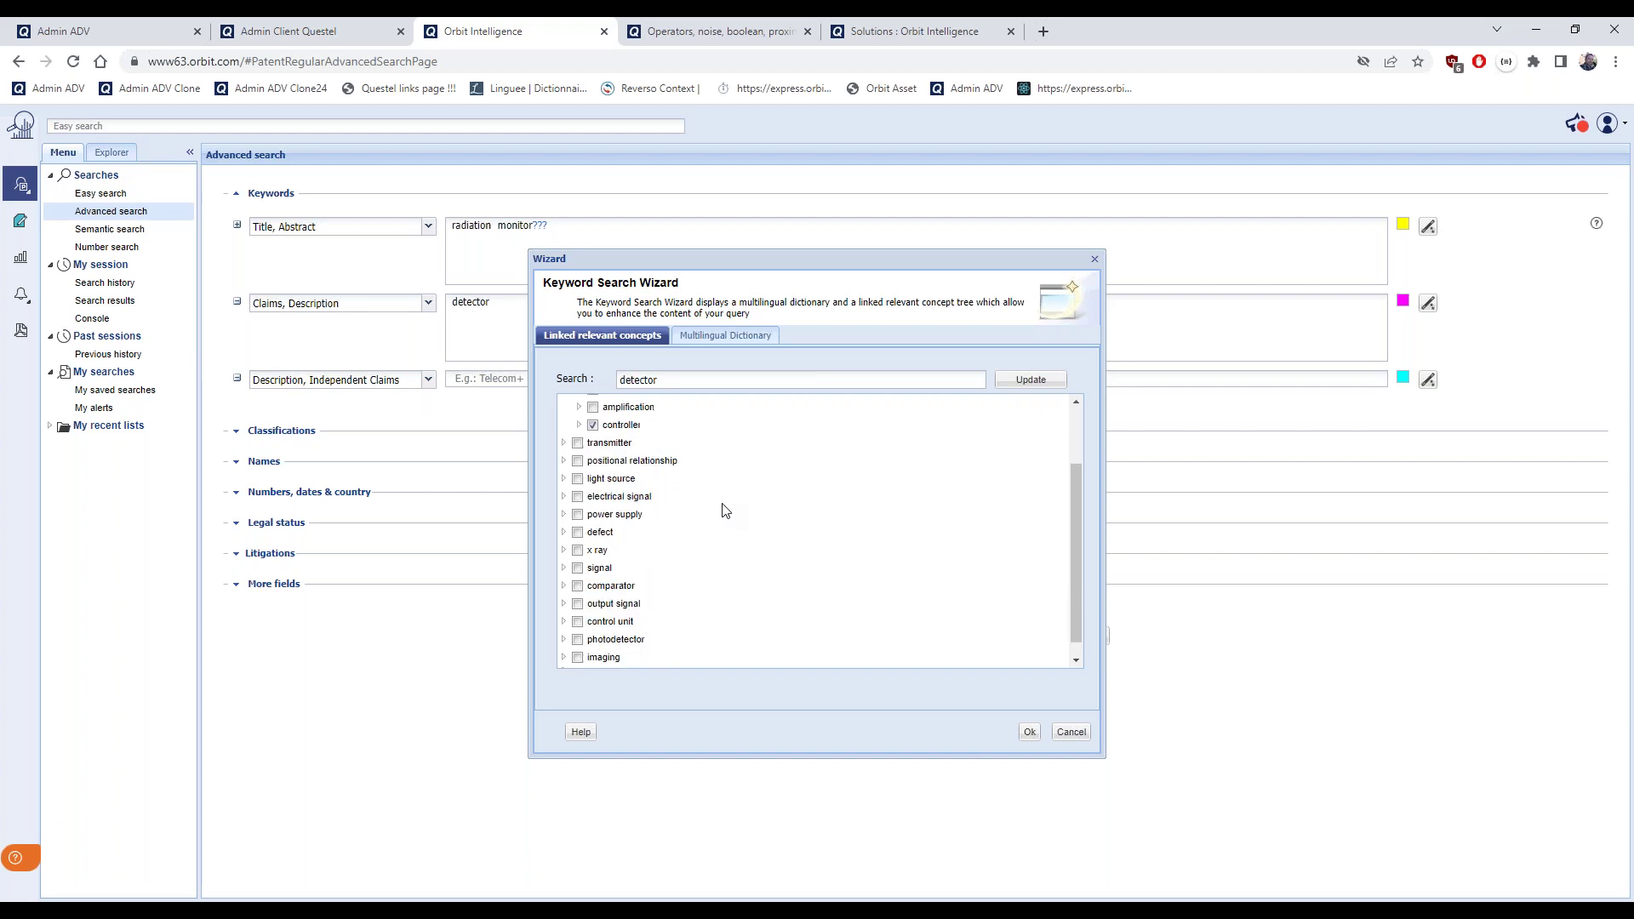
{"action": "left_click", "coordinate": [578, 497]}
{"action": "scroll", "coordinate": [704, 515], "scroll_direction": "down", "scroll_amount": 1}
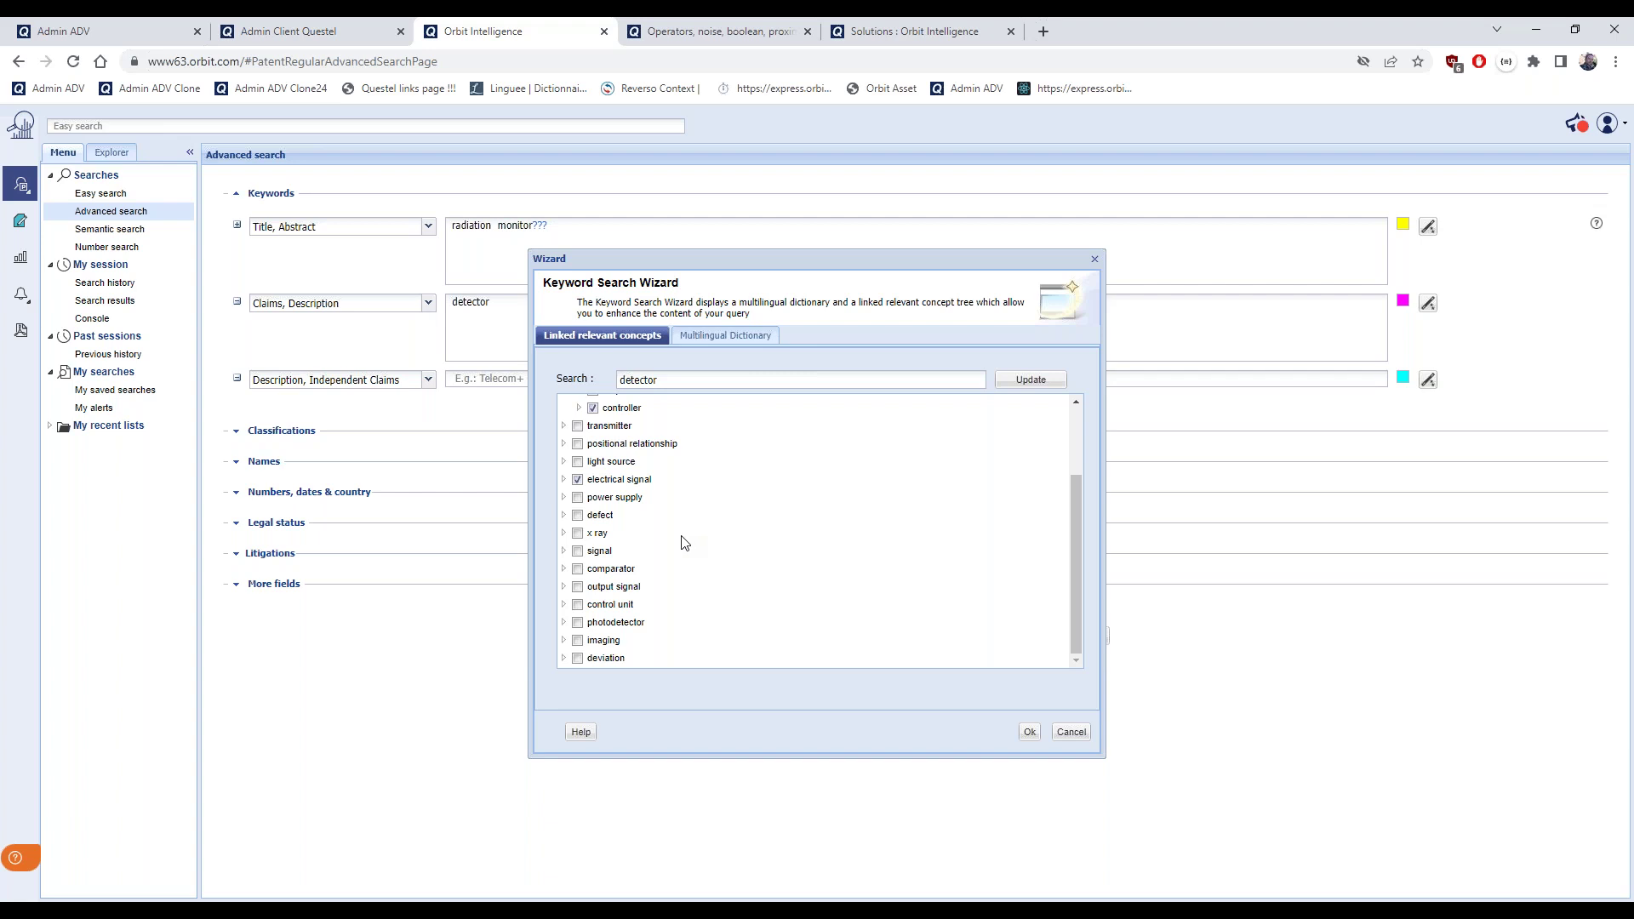
{"action": "left_click", "coordinate": [578, 622]}
{"action": "left_click", "coordinate": [579, 570]}
{"action": "scroll", "coordinate": [800, 524], "scroll_direction": "up", "scroll_amount": 2}
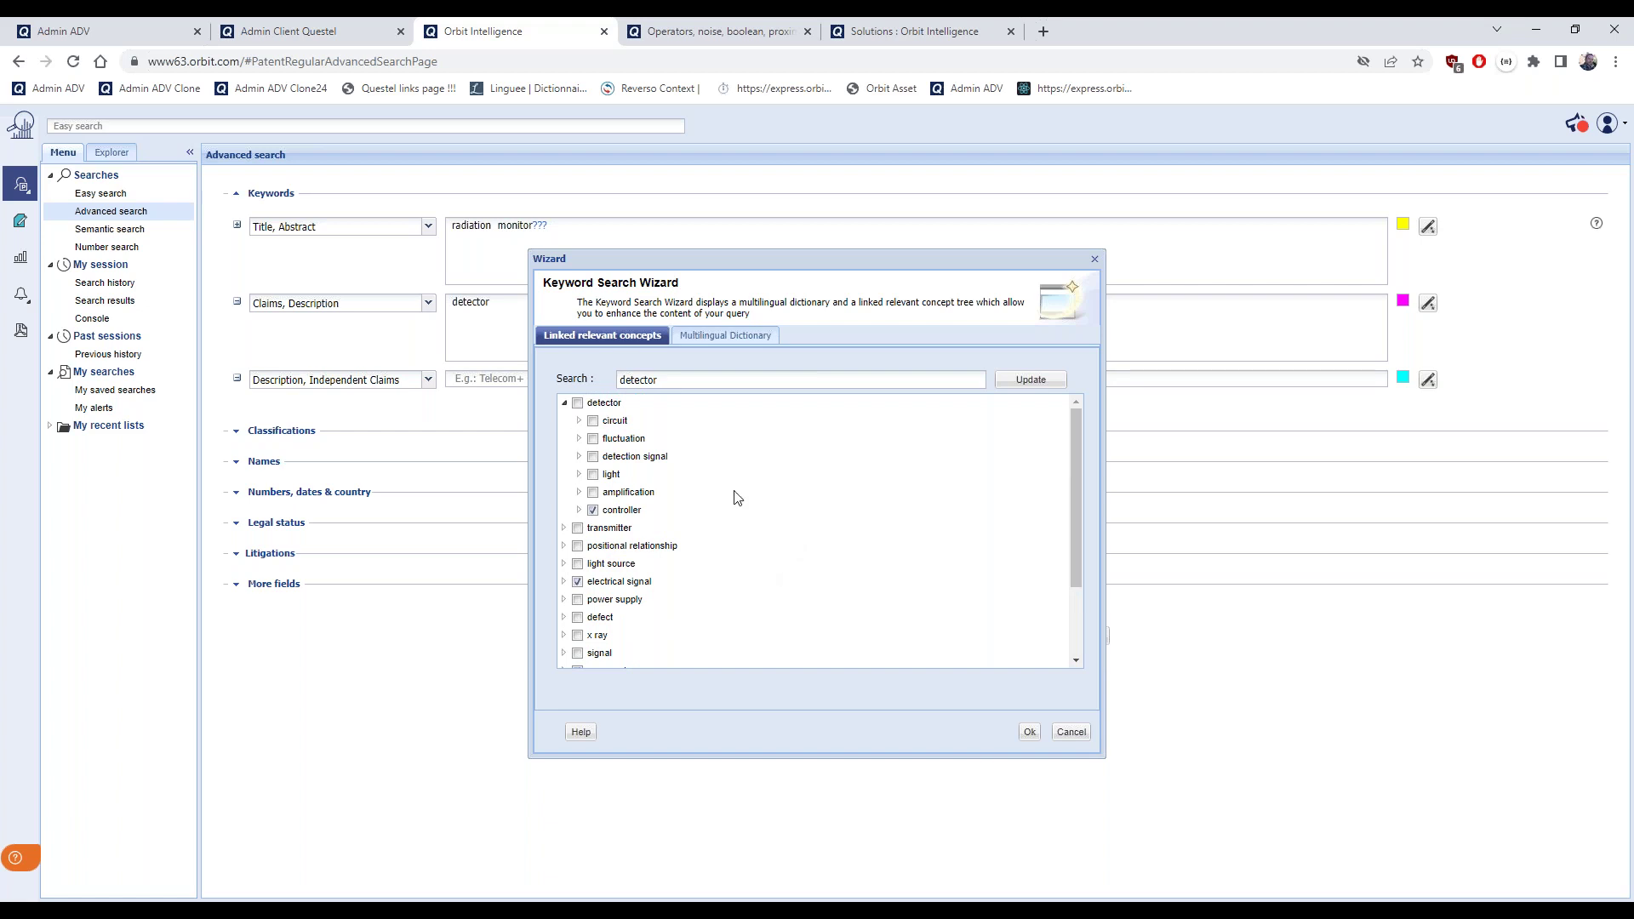
Apply the selected concepts to the query, run the search and review the highlighted concept matches in the results
{"action": "left_click", "coordinate": [1029, 733]}
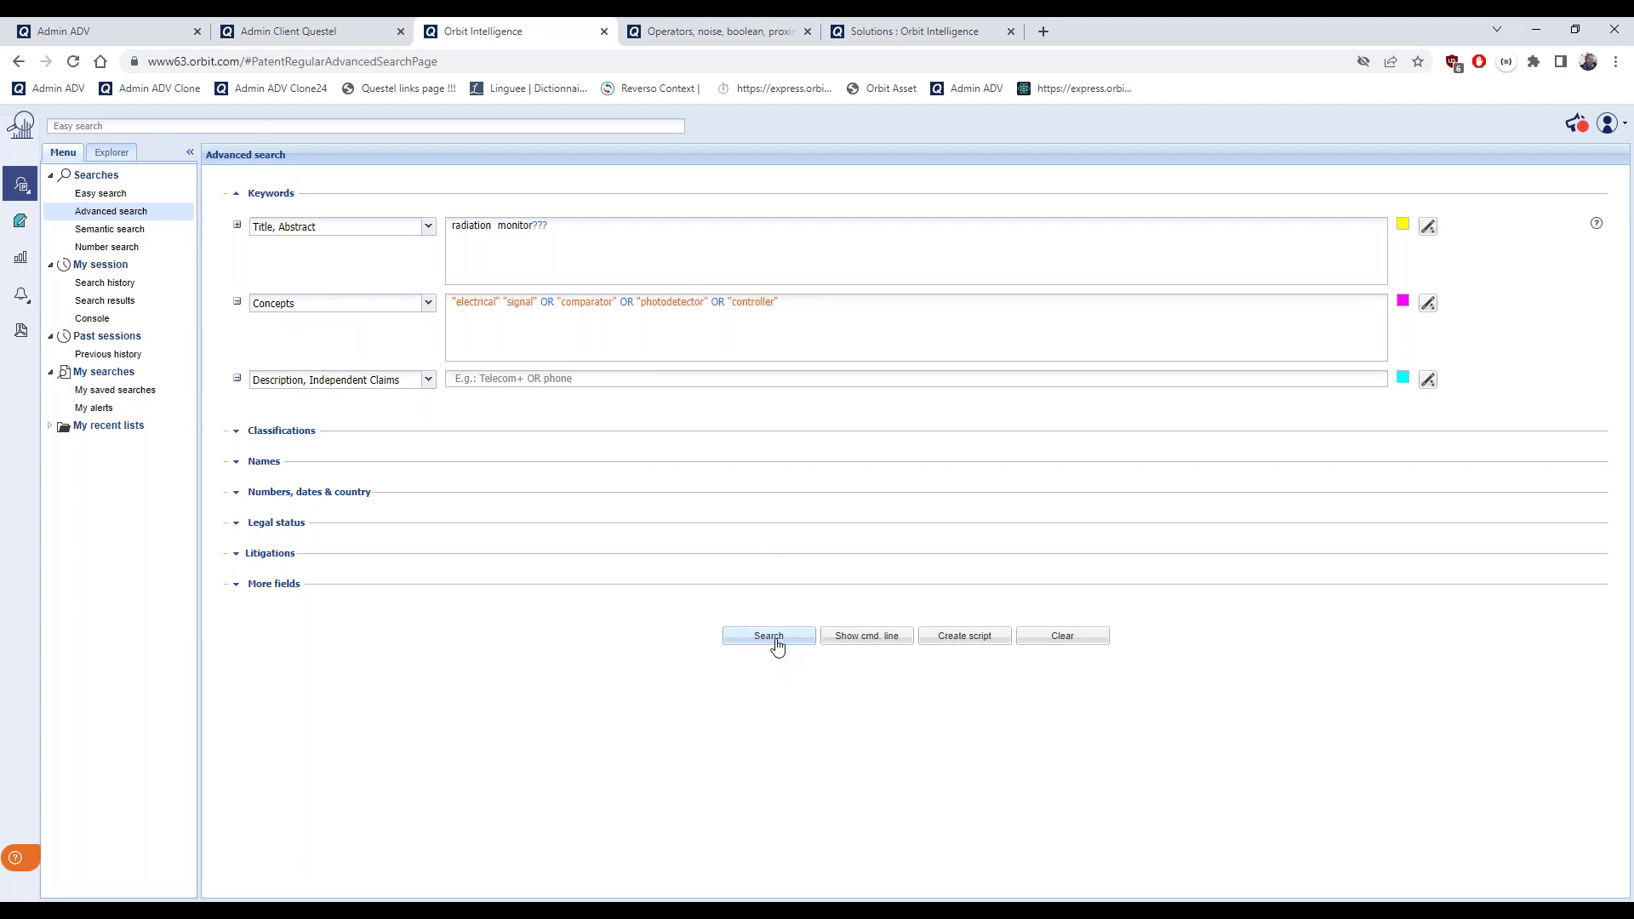
{"action": "left_click", "coordinate": [769, 636]}
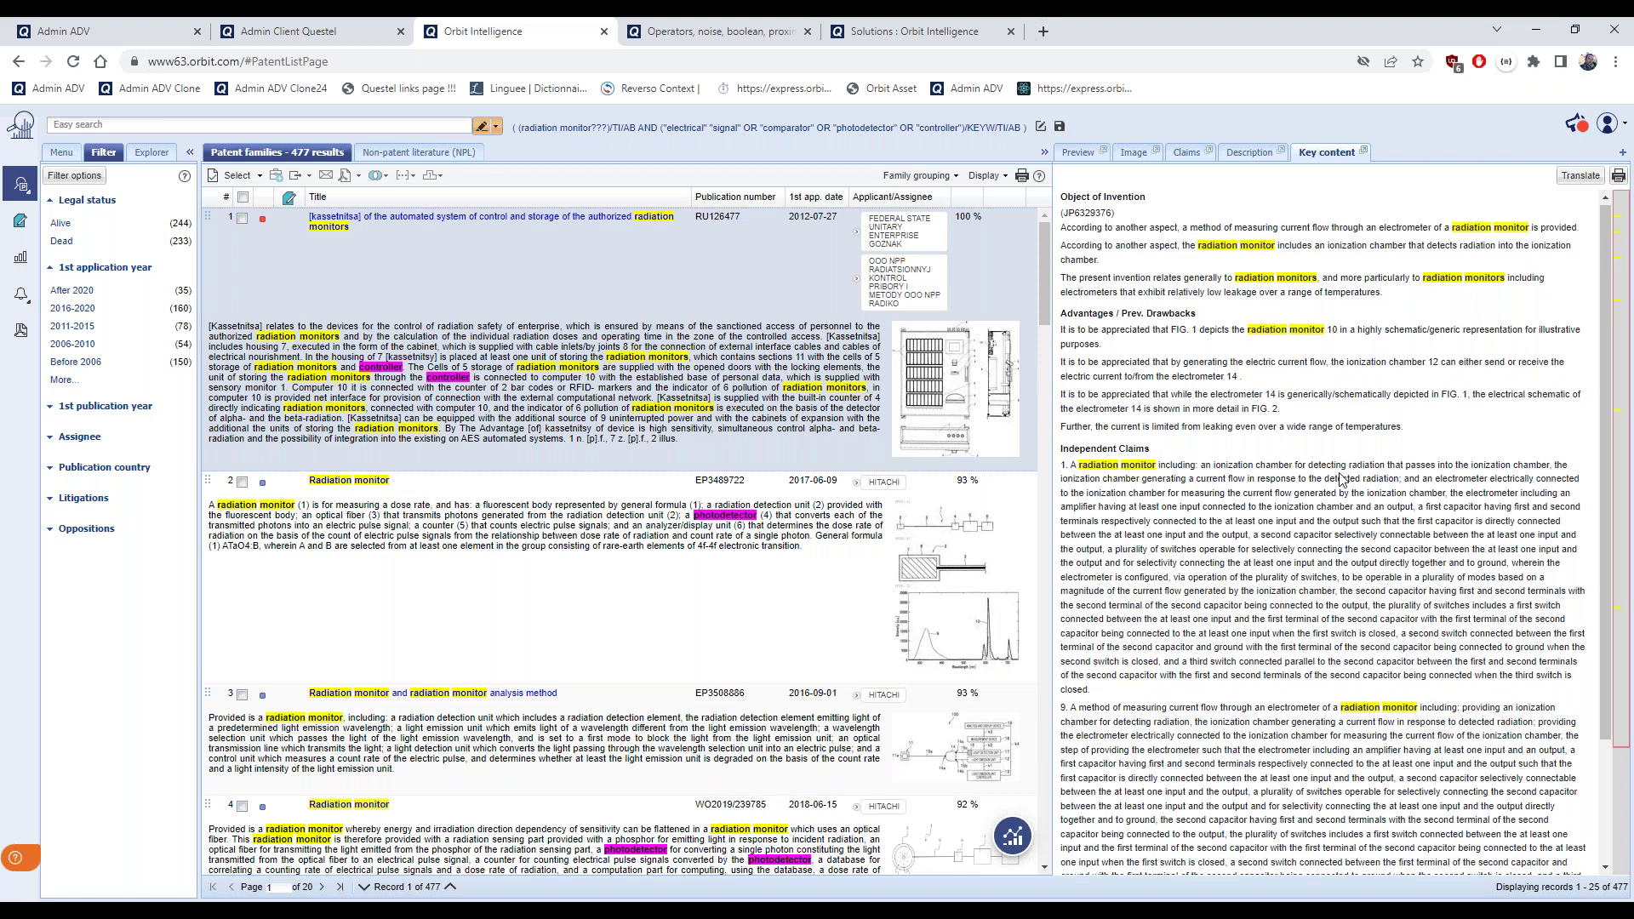
{"action": "scroll", "coordinate": [1275, 484], "scroll_direction": "down", "scroll_amount": 1}
{"action": "scroll", "coordinate": [1274, 484], "scroll_direction": "up", "scroll_amount": 1}
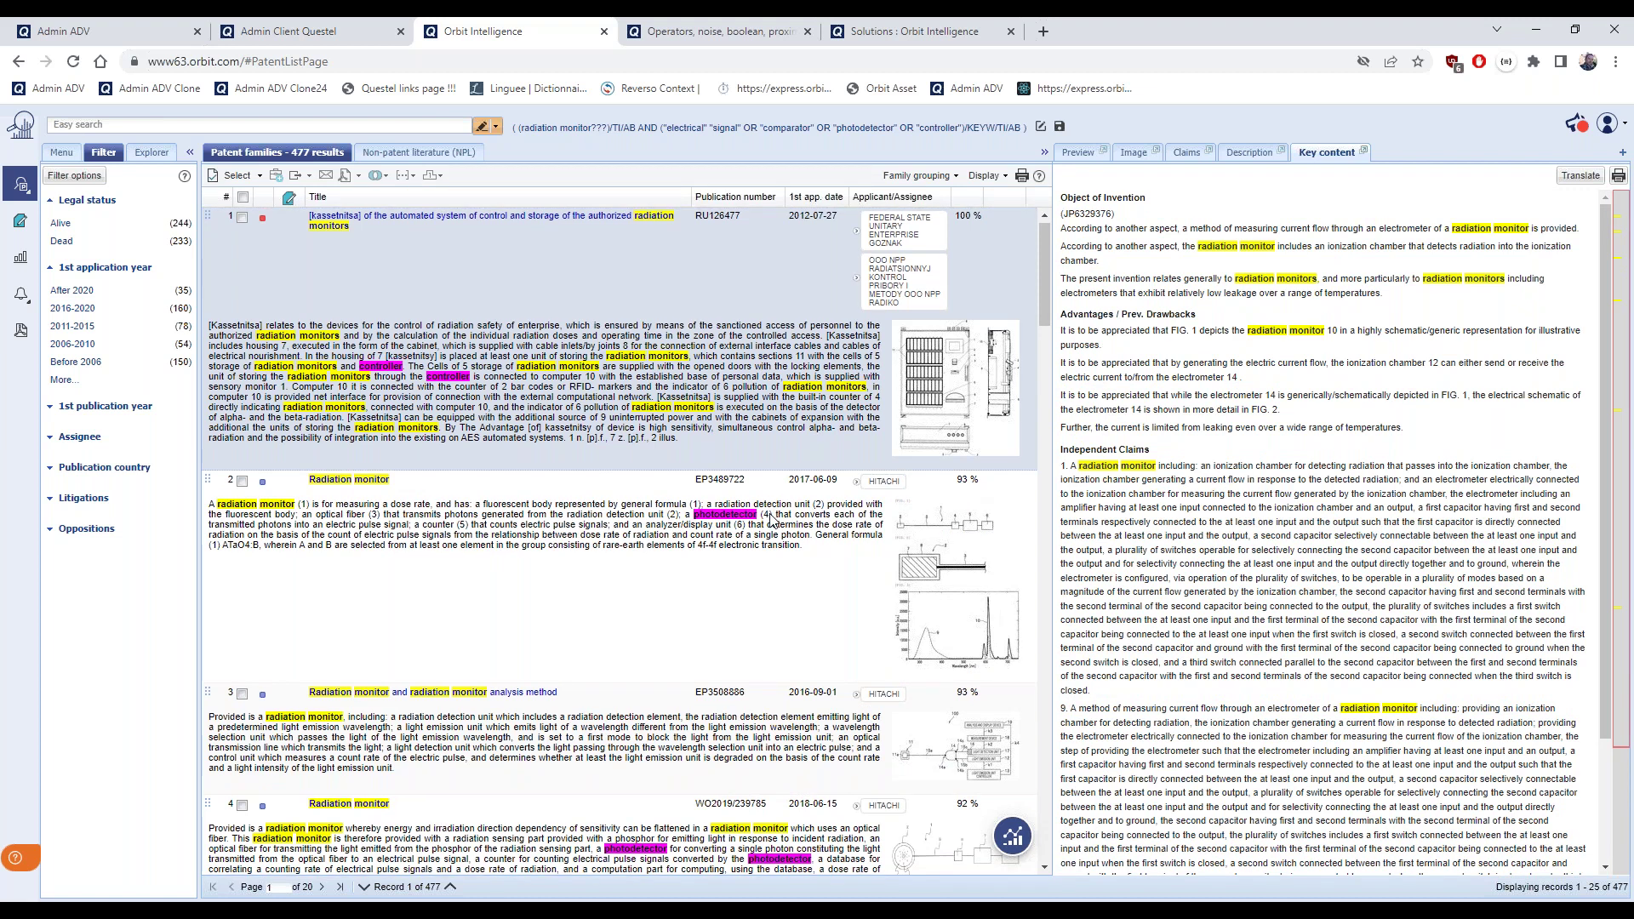
{"action": "scroll", "coordinate": [698, 481], "scroll_direction": "down", "scroll_amount": 2}
{"action": "scroll", "coordinate": [698, 481], "scroll_direction": "up", "scroll_amount": 2}
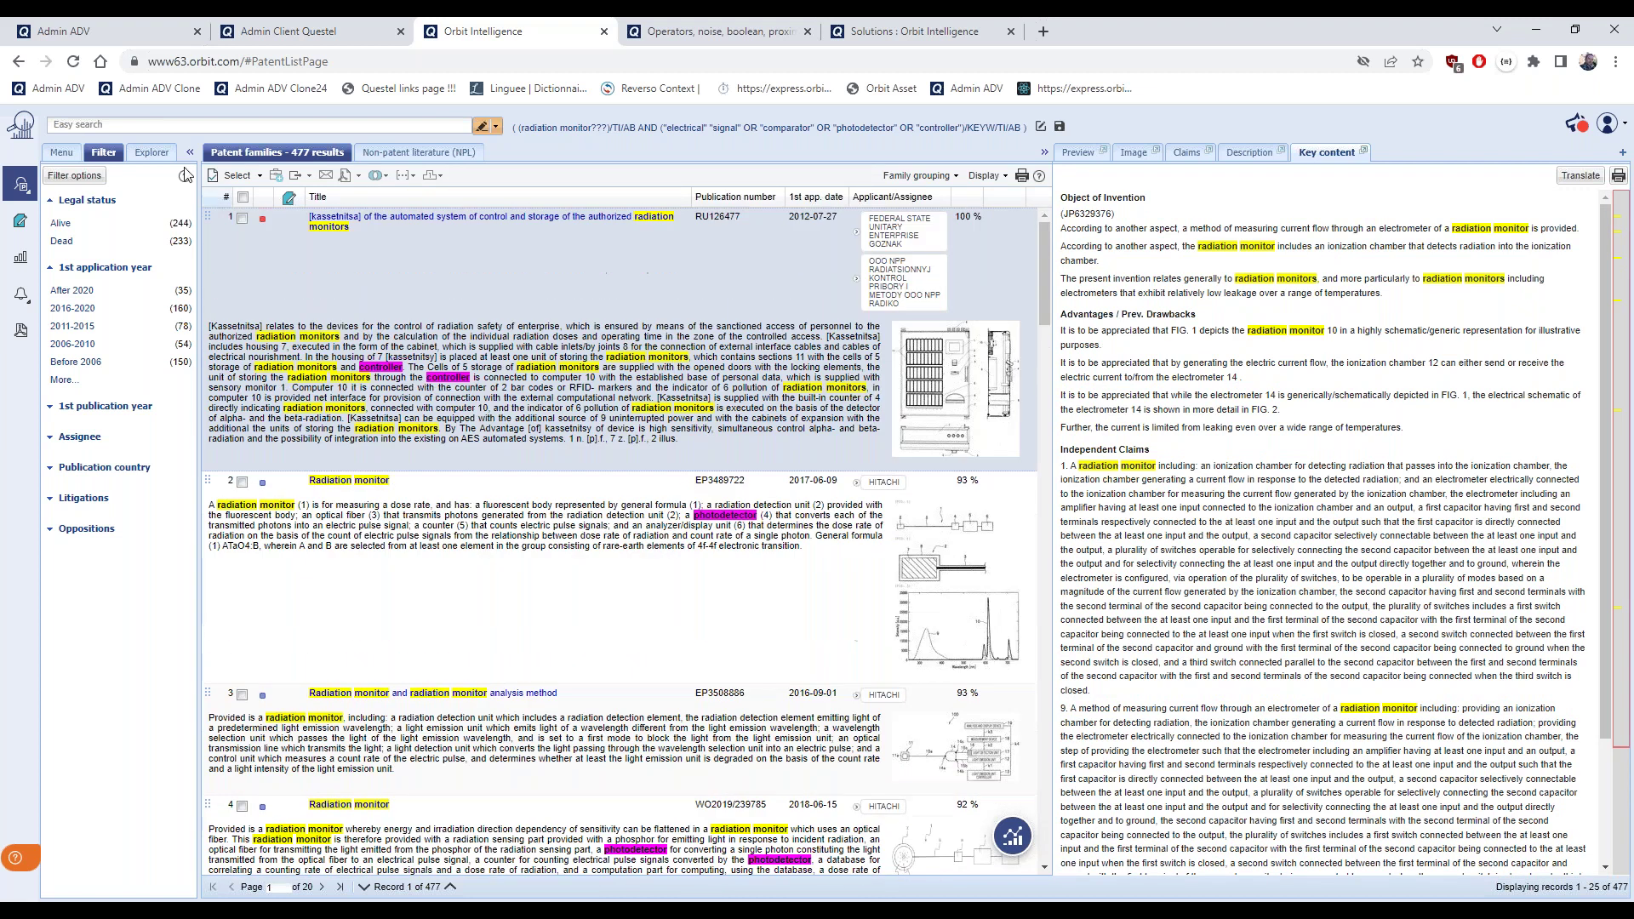
Return to the advanced search and replace the expanded Concepts query with "detector"
{"action": "left_click", "coordinate": [64, 154]}
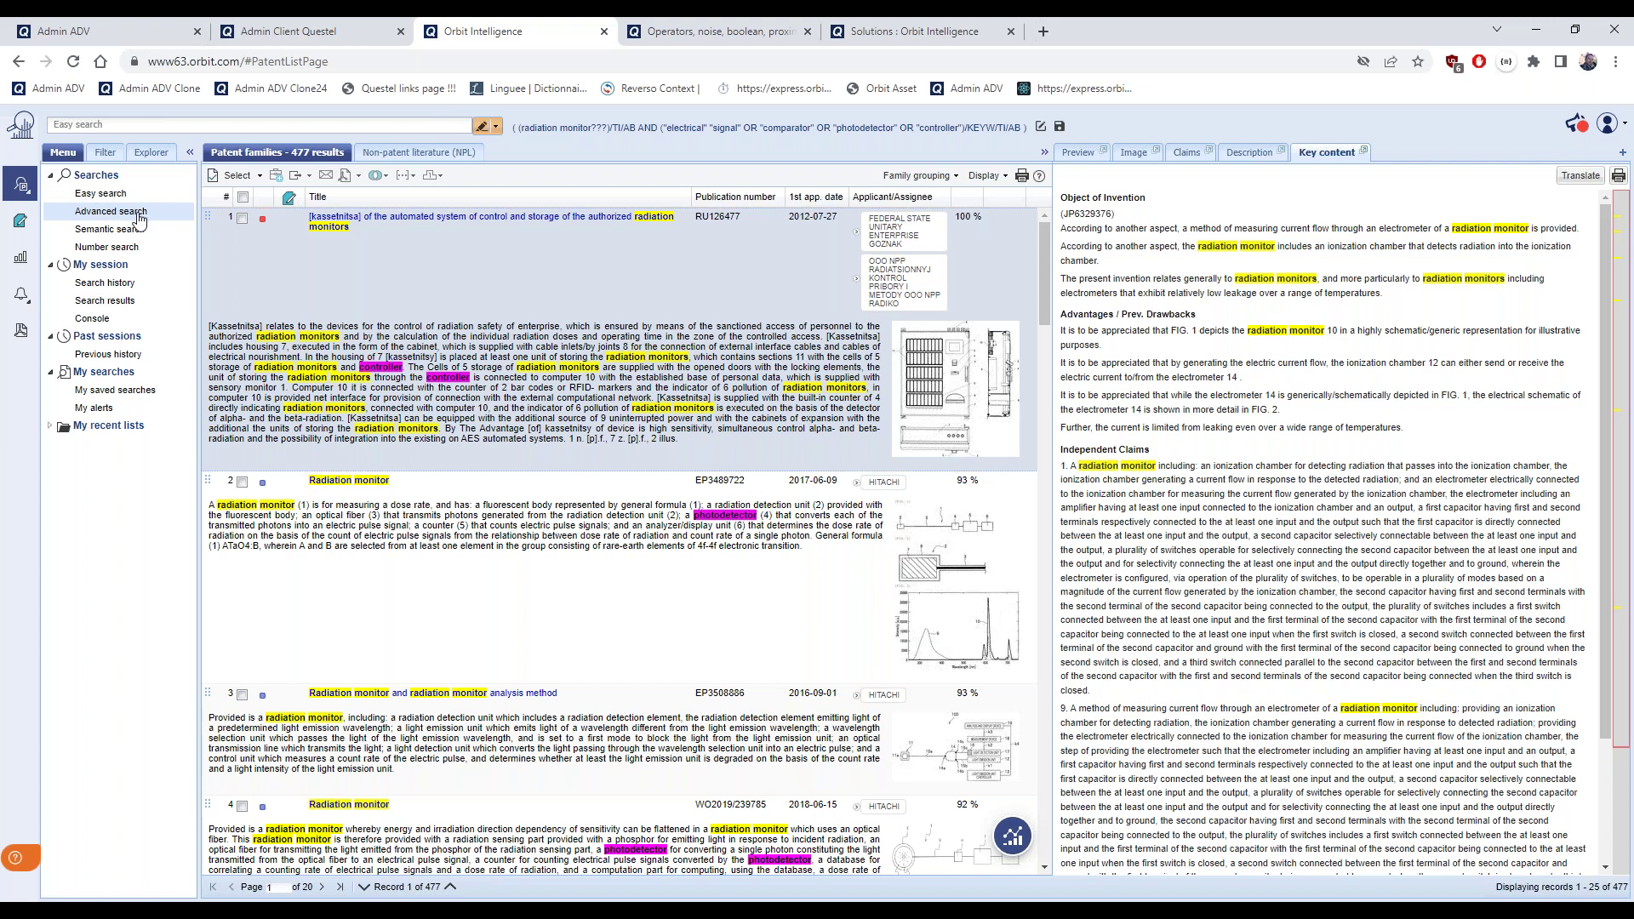
{"action": "left_click", "coordinate": [139, 220]}
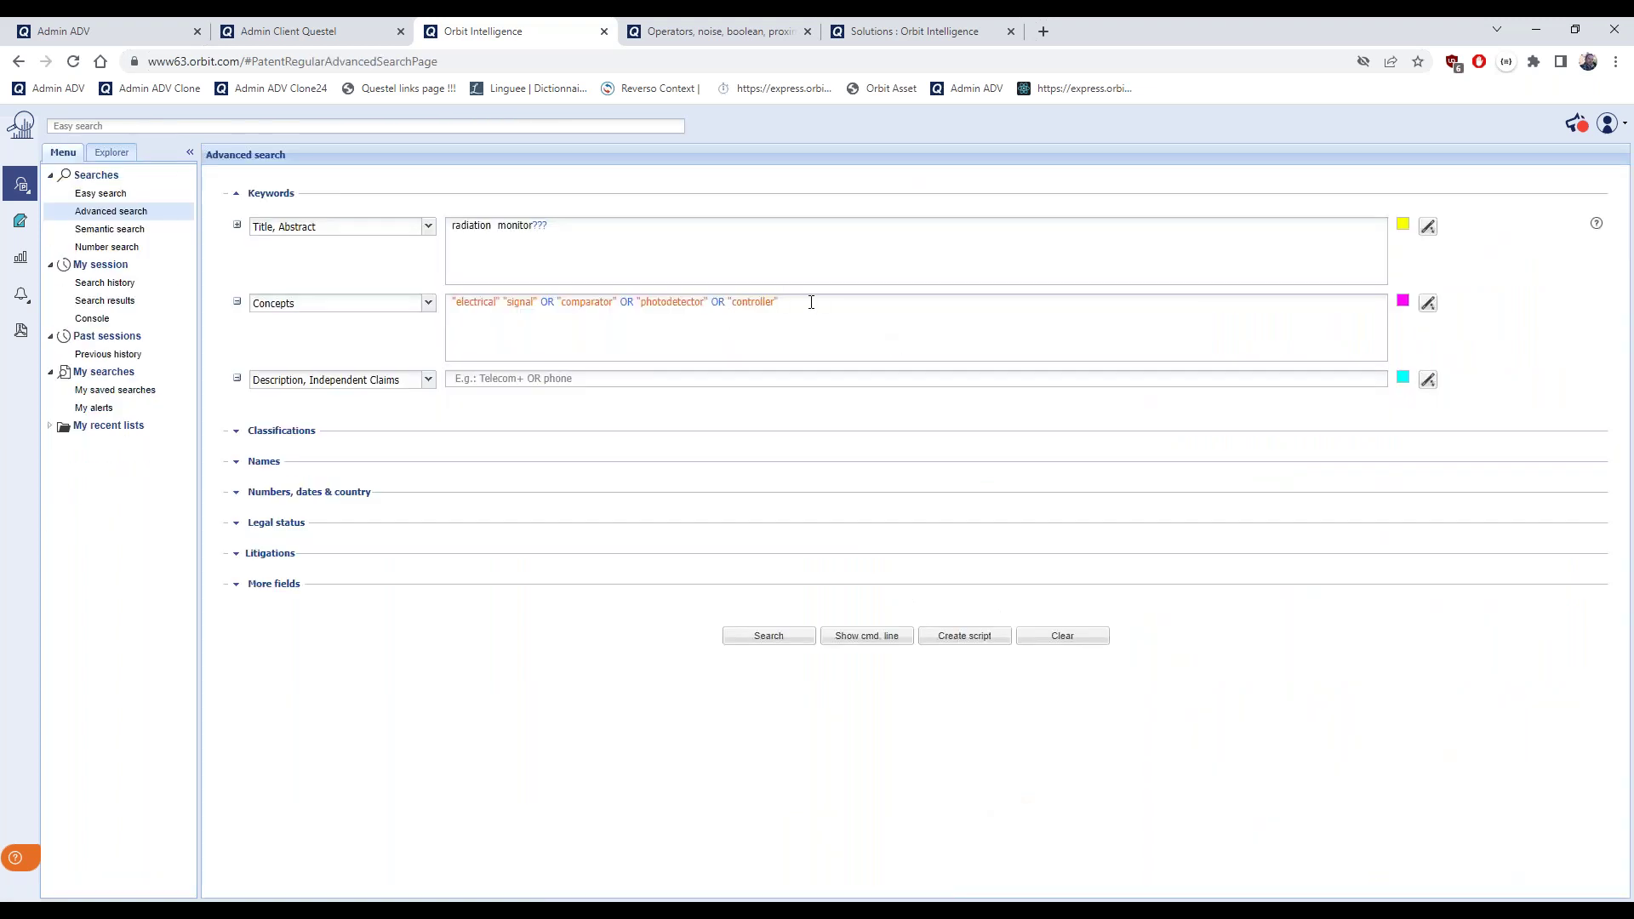
{"action": "triple_click", "coordinate": [812, 302]}
{"action": "type", "text": "detector"}
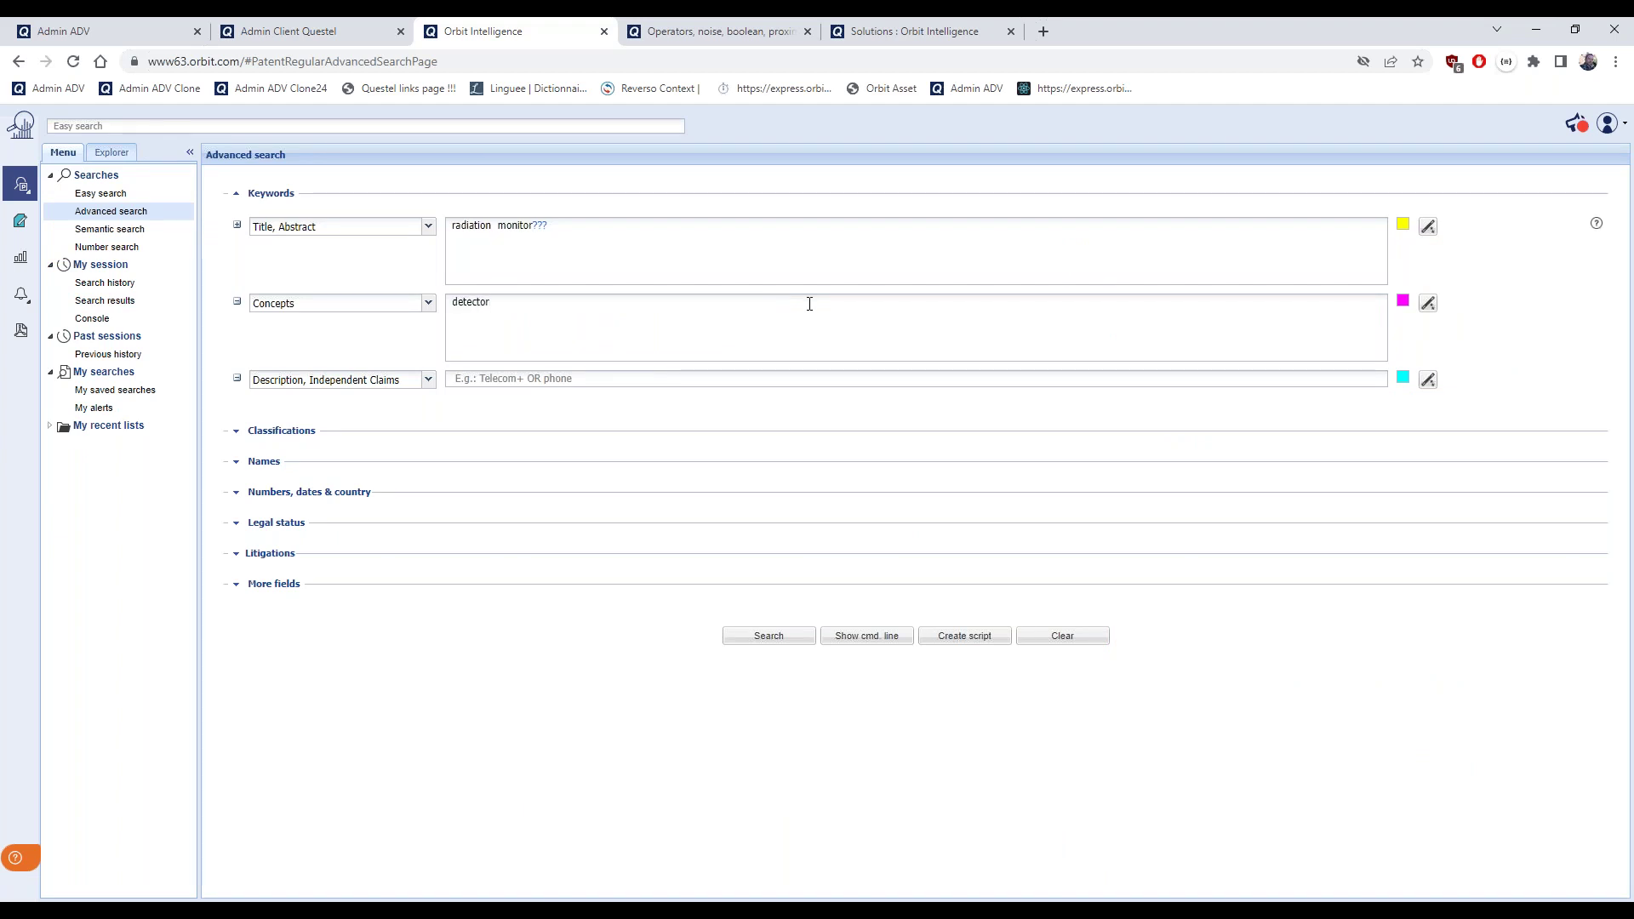
Change the searched fields of the "detector" line from Concepts to Claims and Description
{"action": "left_click", "coordinate": [428, 304]}
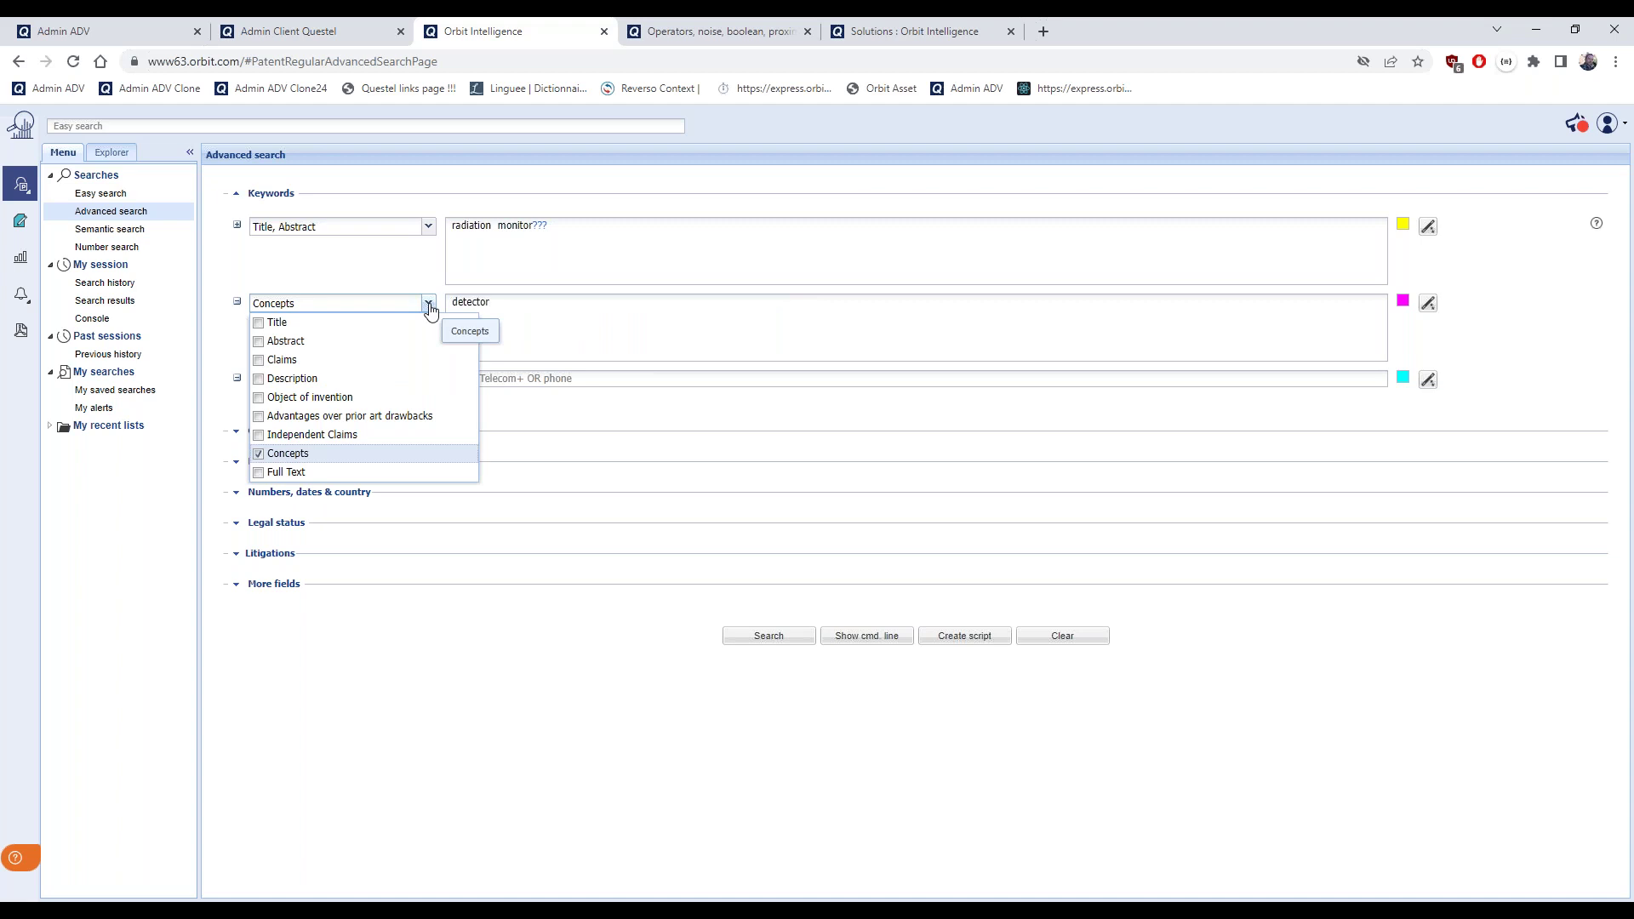
{"action": "left_click", "coordinate": [259, 360]}
{"action": "left_click", "coordinate": [261, 378]}
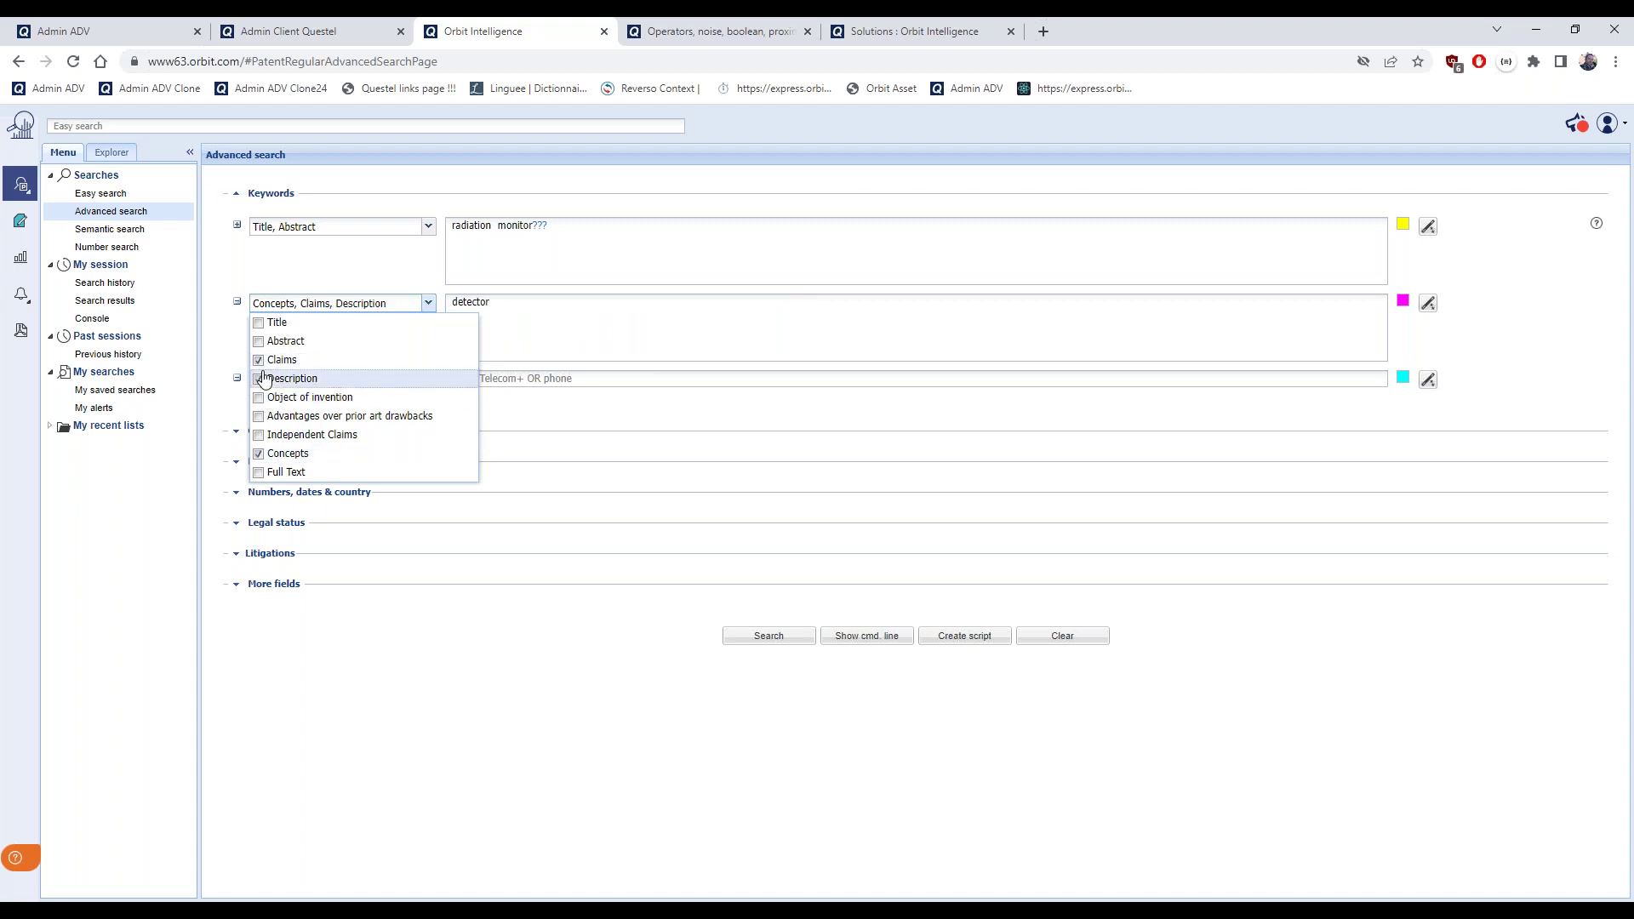
{"action": "left_click", "coordinate": [259, 454]}
{"action": "left_click", "coordinate": [568, 321]}
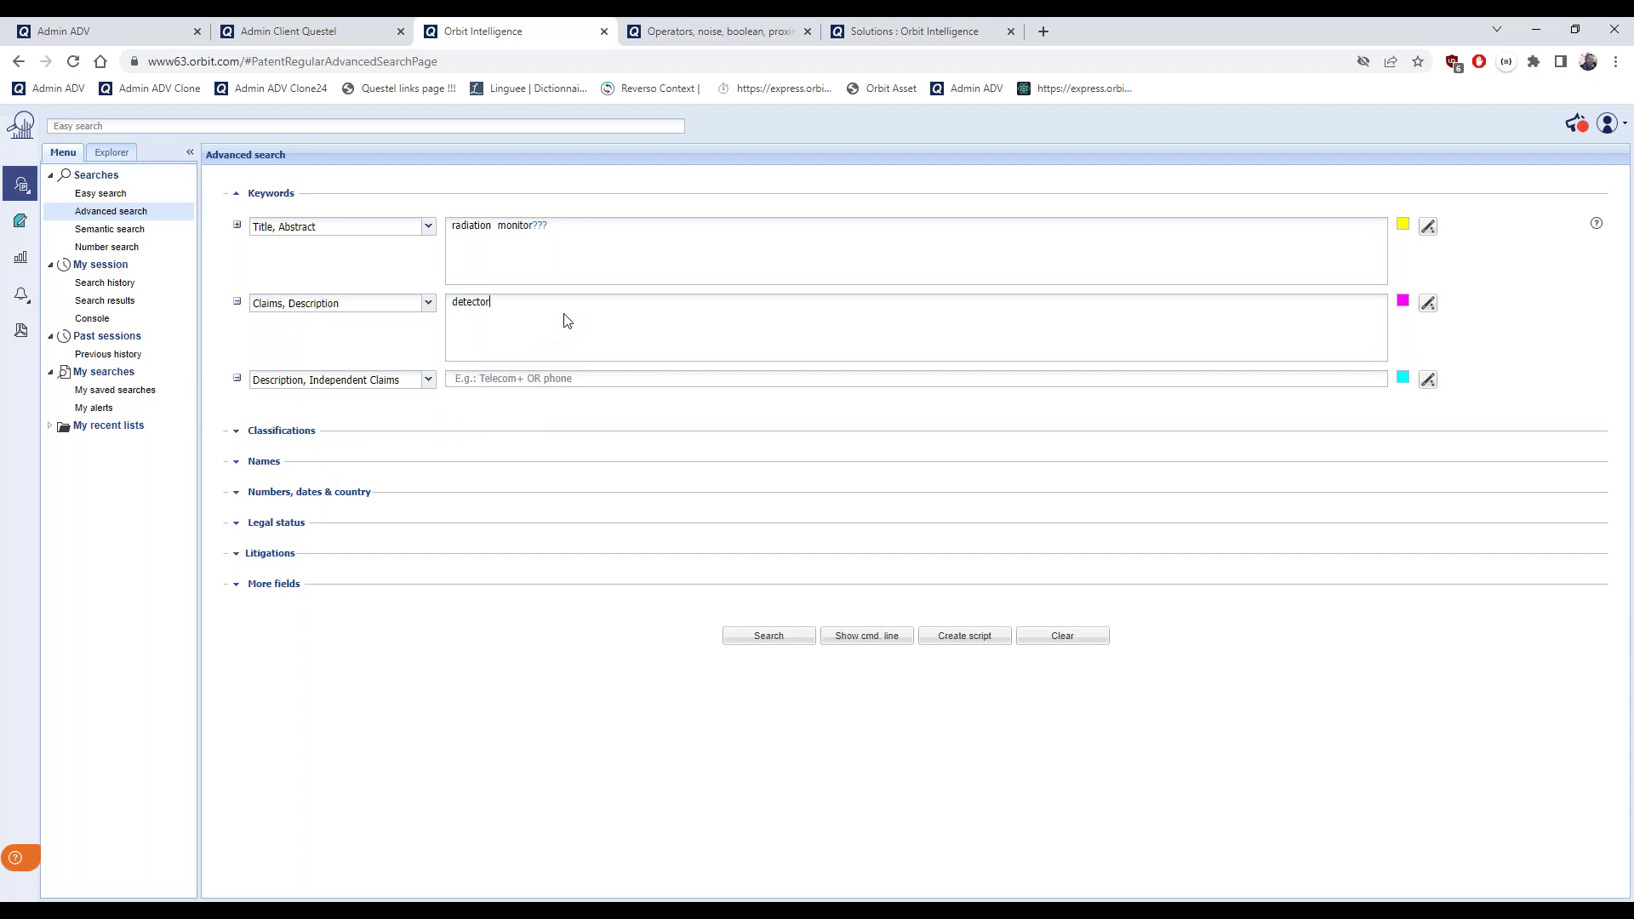
Complete the Claims, Description keywords as "detector not sensor" and run the advanced search
{"action": "left_click", "coordinate": [428, 380]}
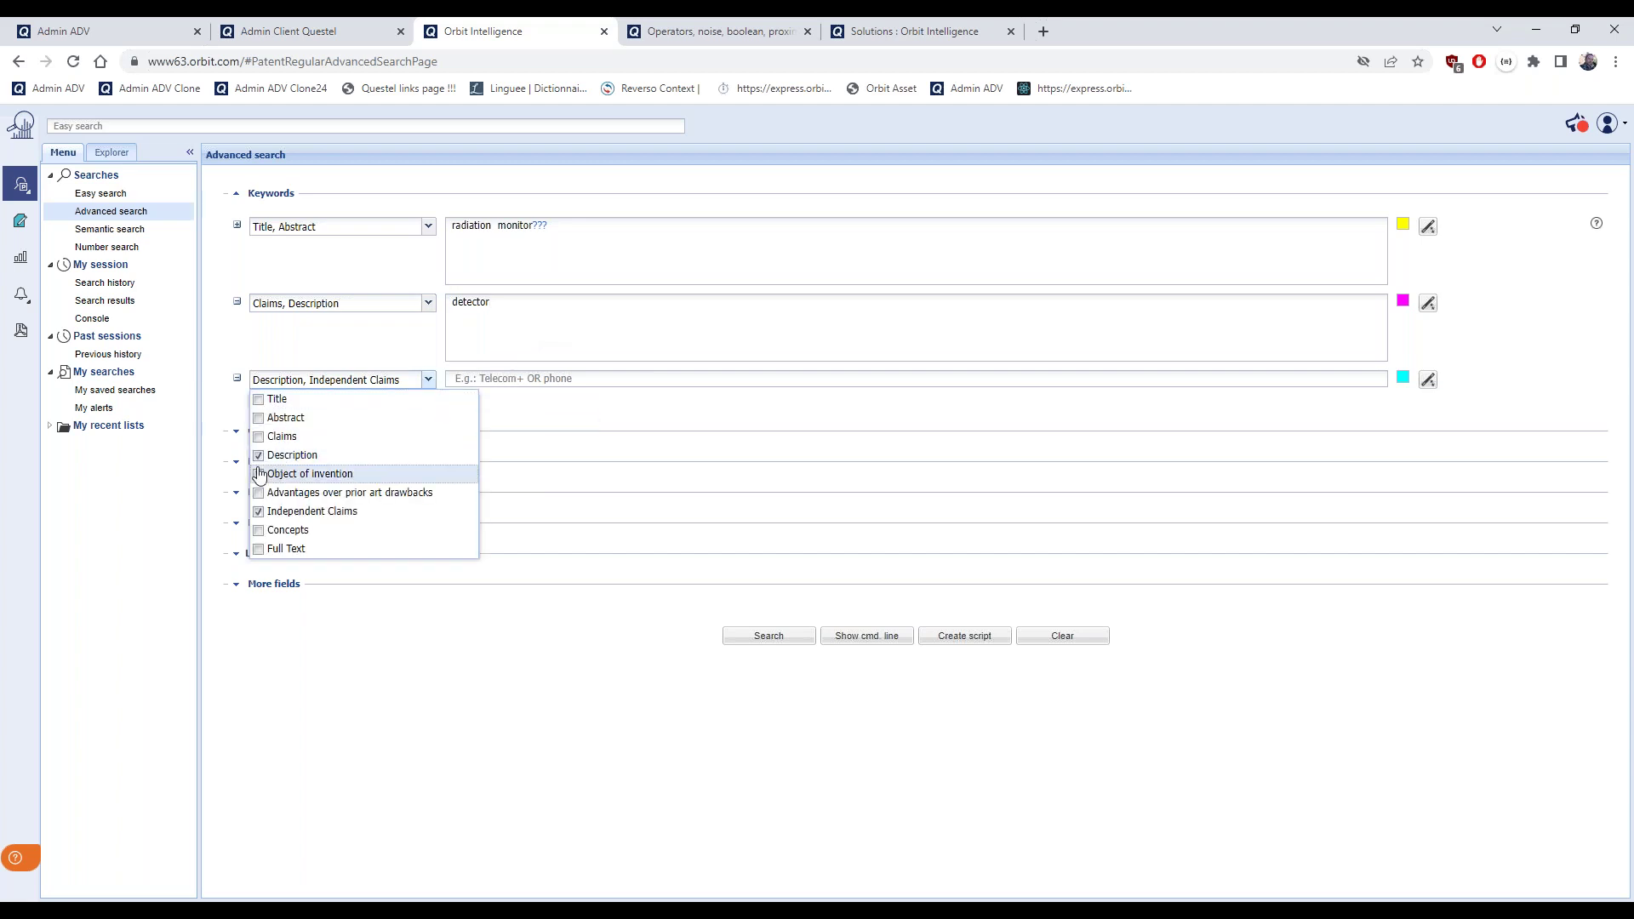
{"action": "left_click", "coordinate": [549, 306]}
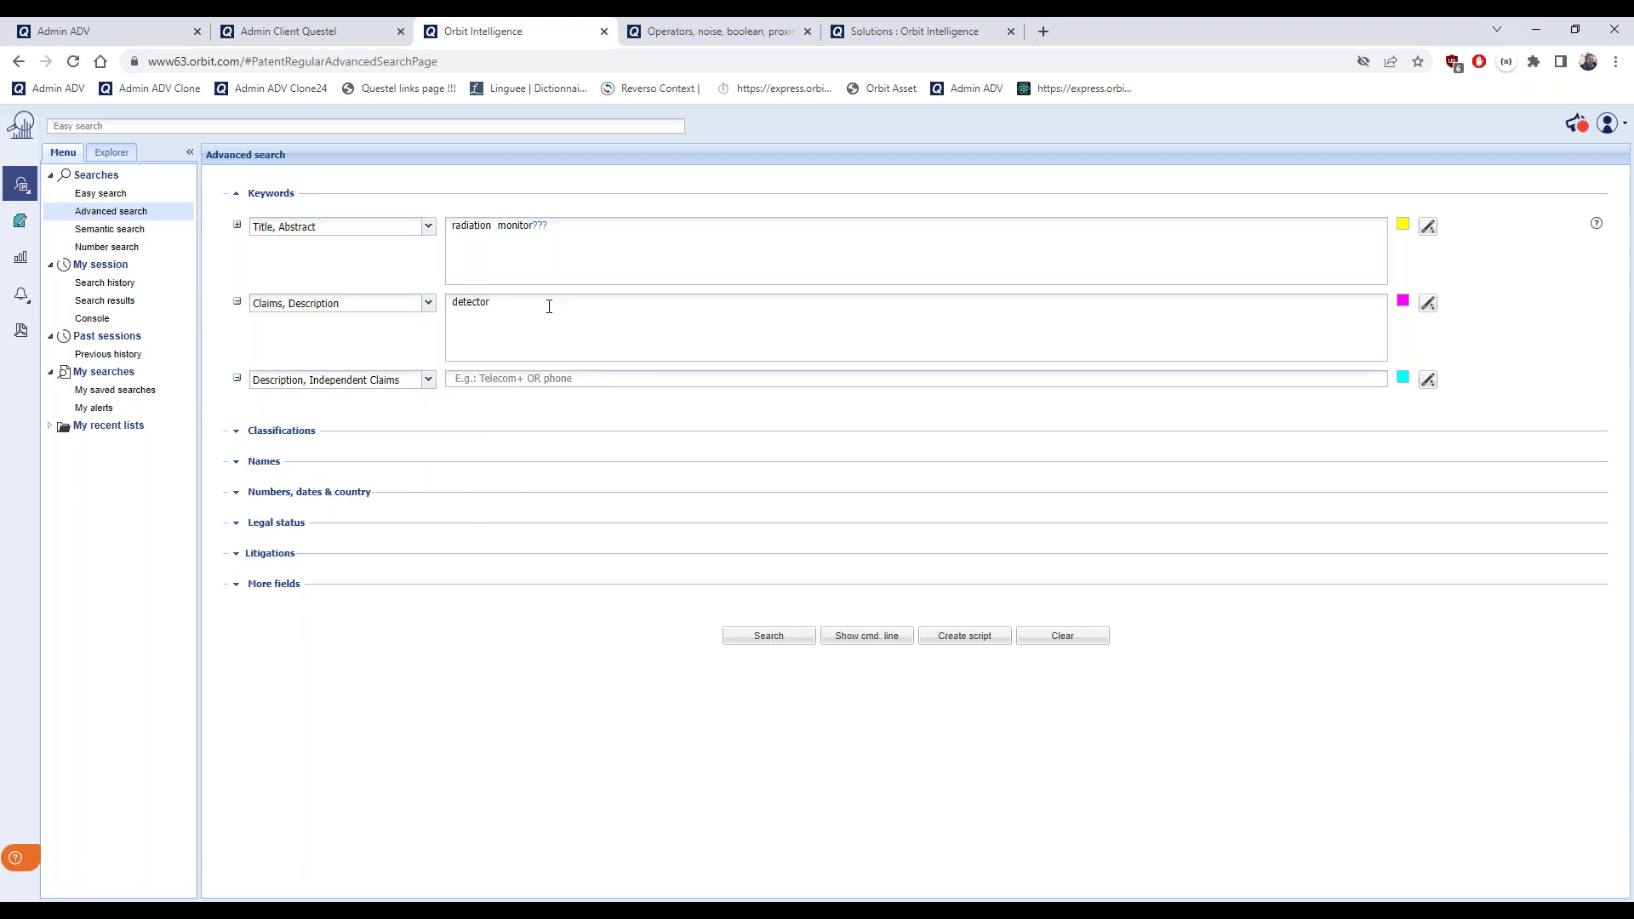
{"action": "type", "text": "not sensor"}
{"action": "left_click", "coordinate": [757, 652]}
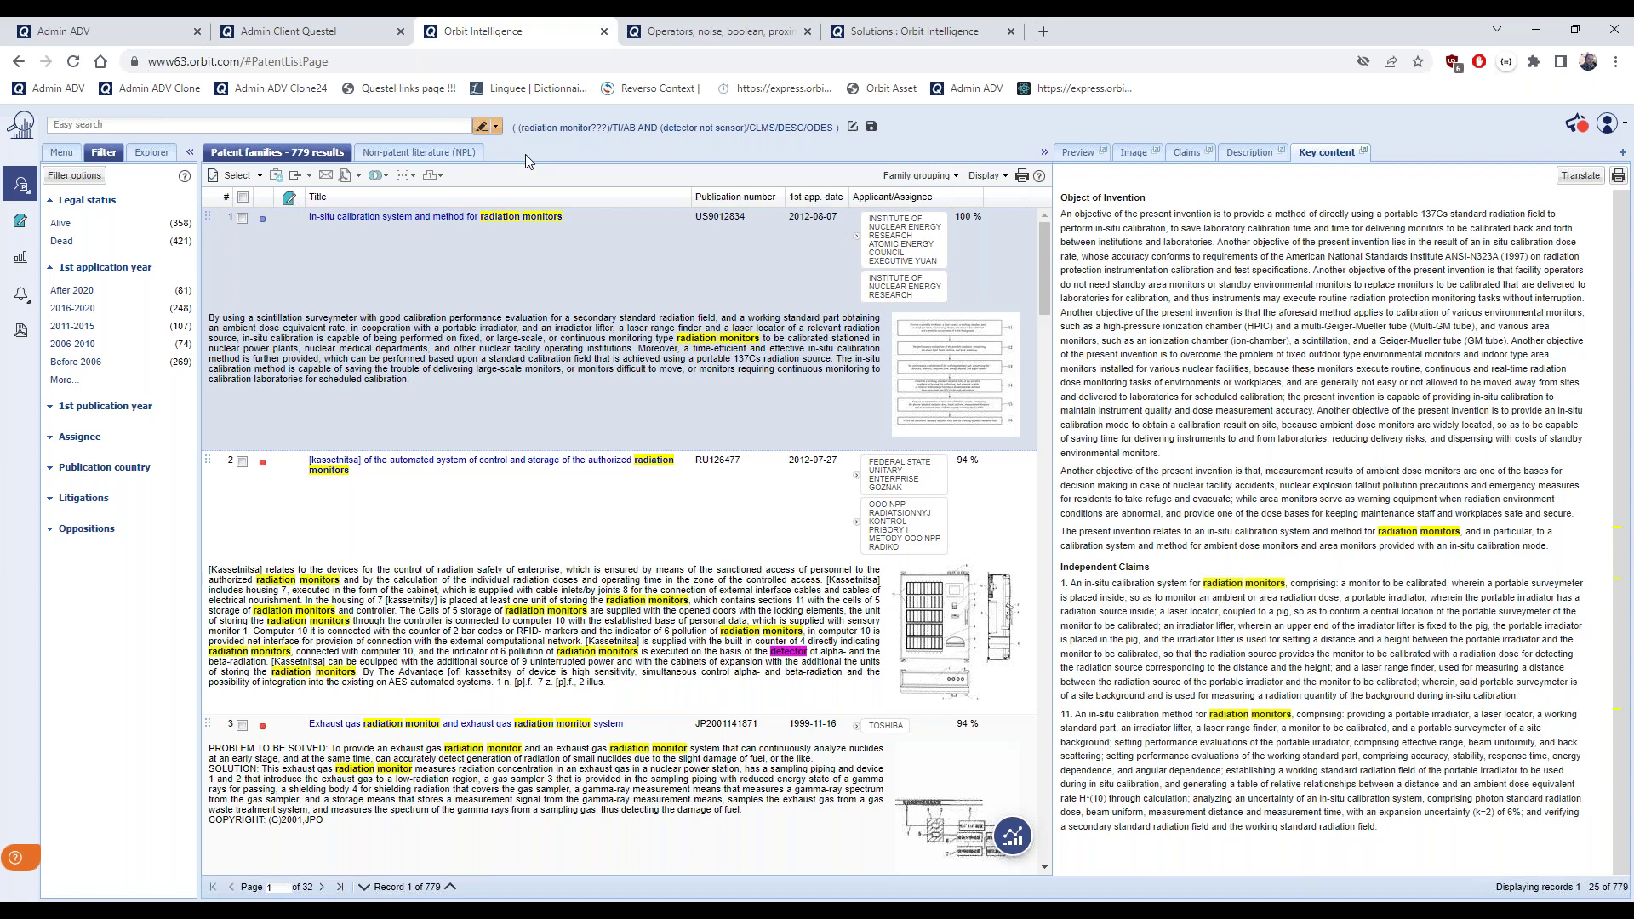
Open the highlight settings for the results and add a third highlight colour for the term "monitor"
{"action": "left_click", "coordinate": [496, 126]}
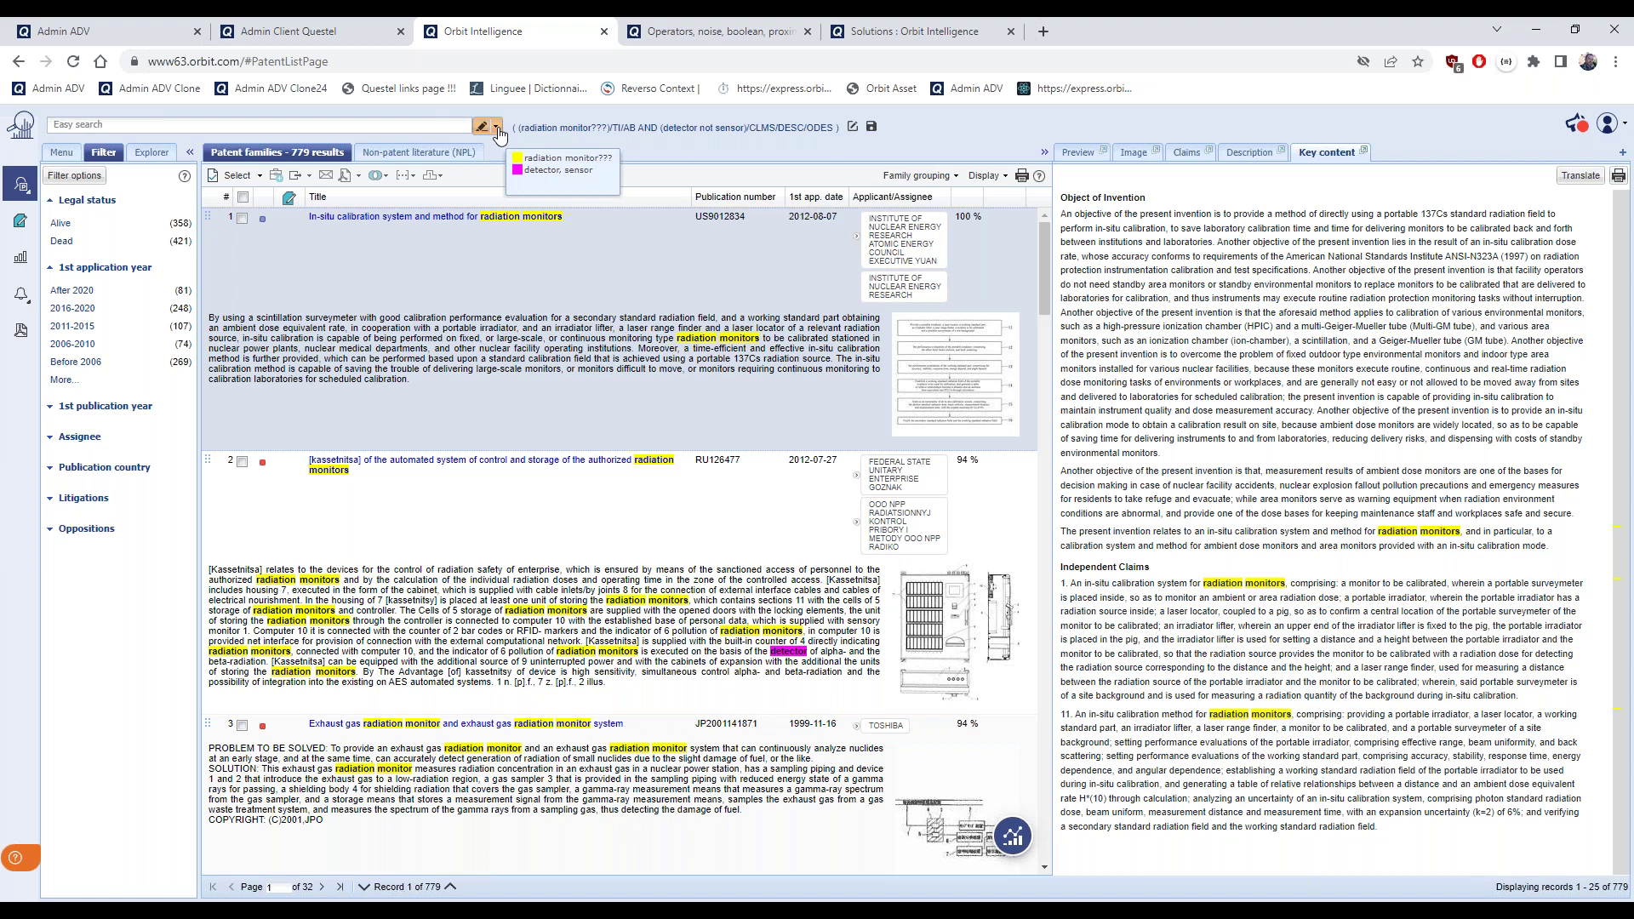
{"action": "left_click", "coordinate": [498, 129]}
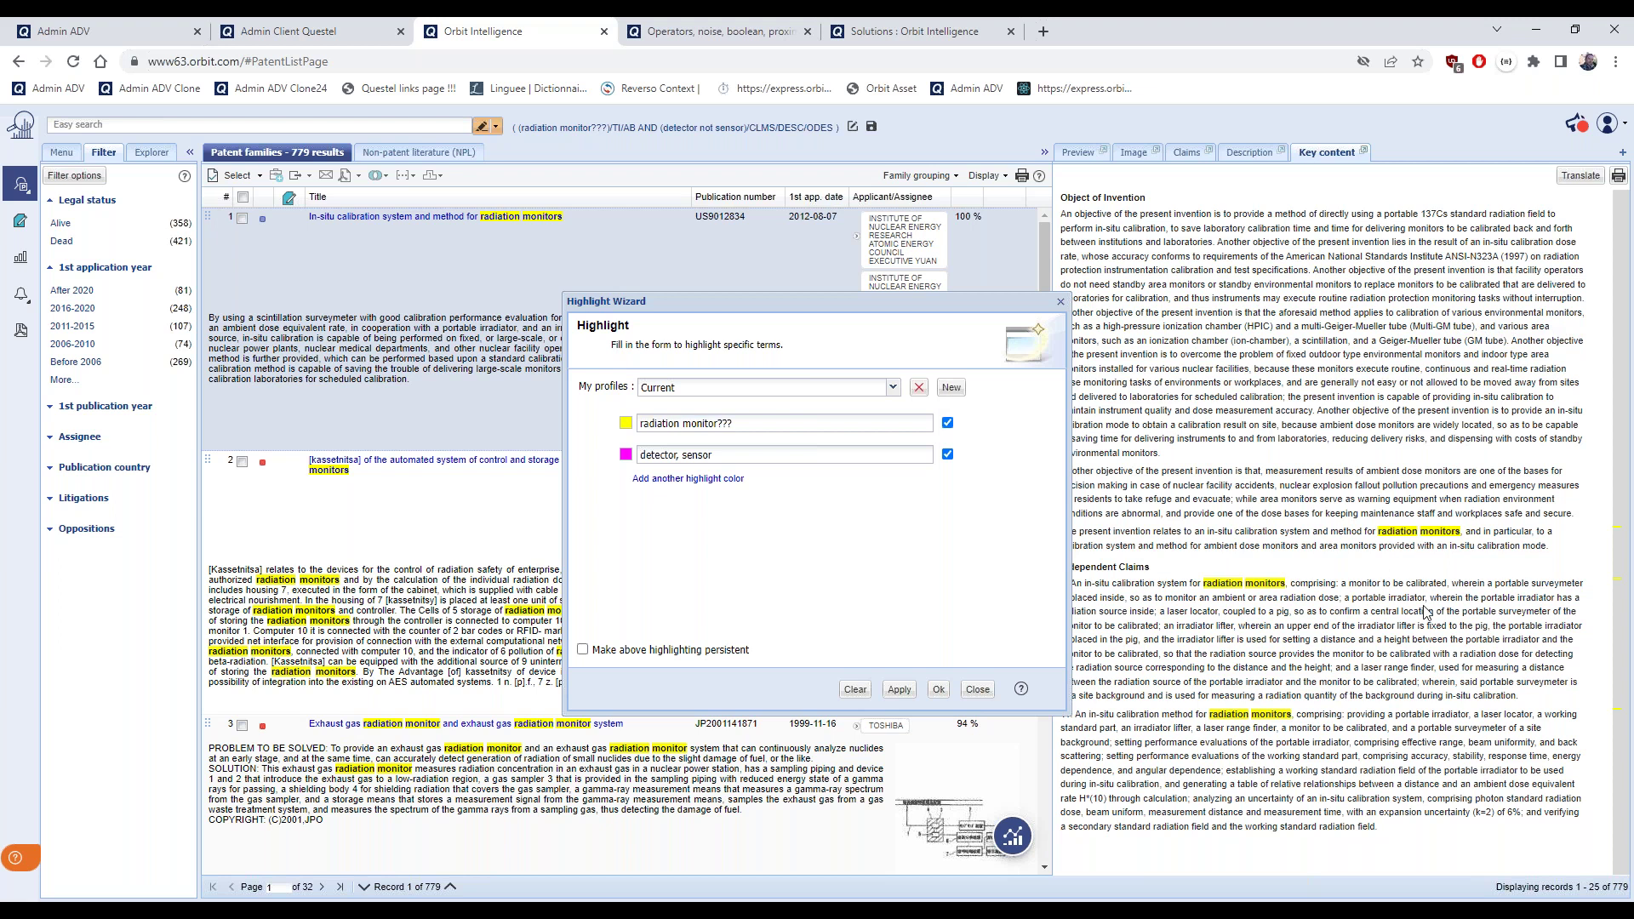
{"action": "left_click", "coordinate": [681, 479]}
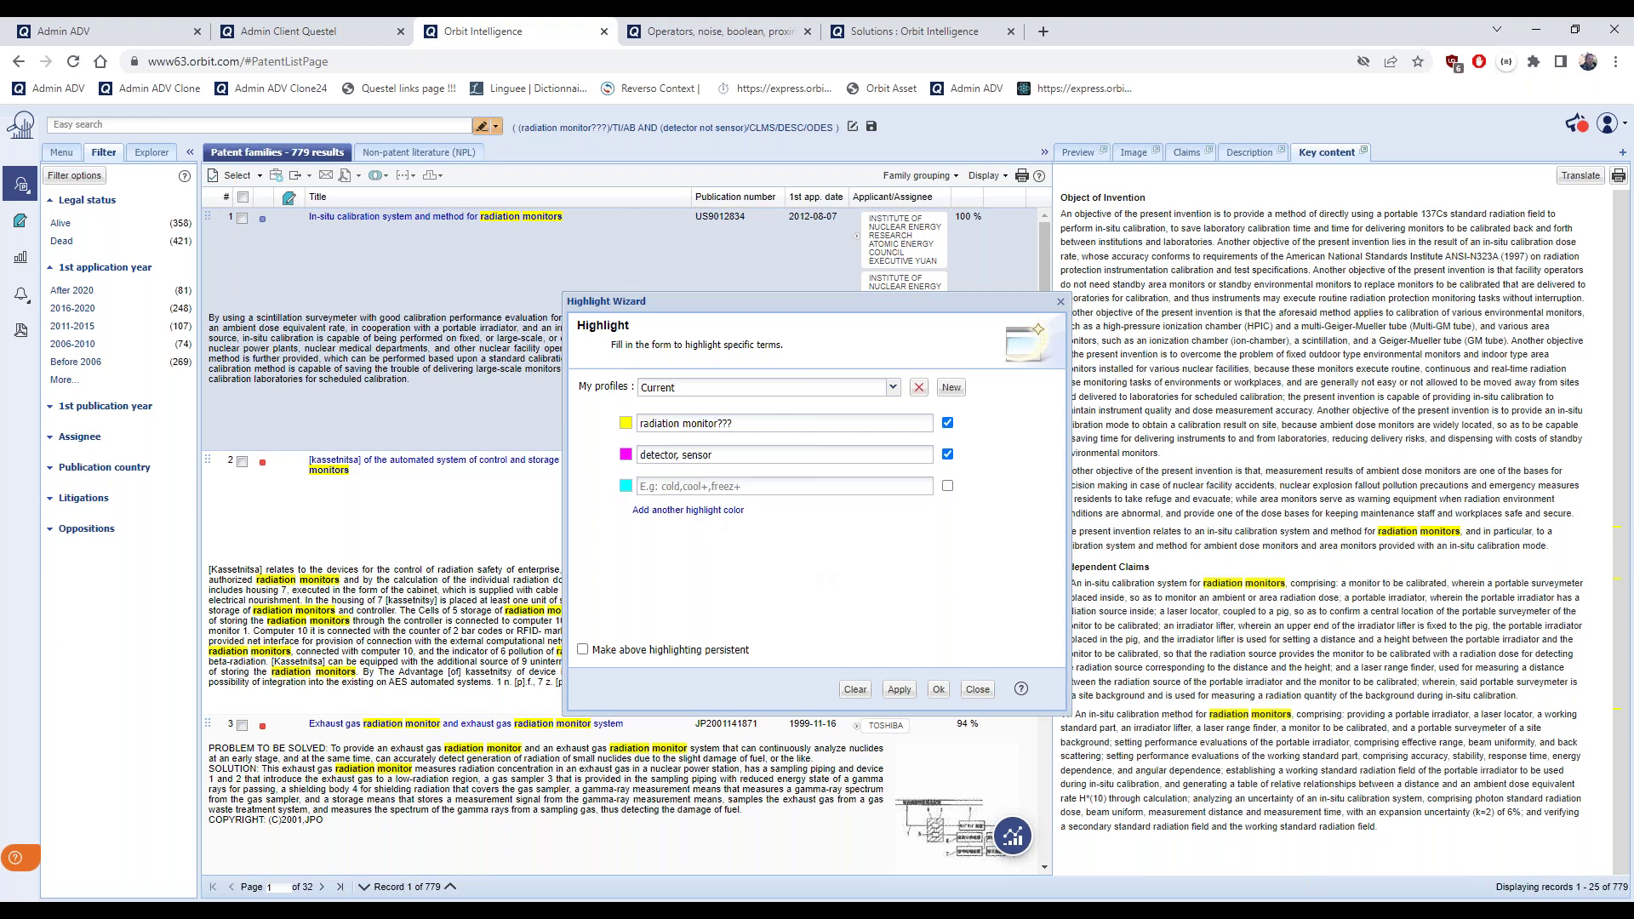
{"action": "left_click", "coordinate": [684, 490]}
{"action": "type", "text": "monitor"}
Recolour the first highlight term cyan and shorten it to "radiation monitor" without the truncation symbols
{"action": "left_click", "coordinate": [626, 424]}
{"action": "left_click", "coordinate": [677, 444]}
{"action": "left_click_drag", "start_coordinate": [718, 424], "coordinate": [732, 424]}
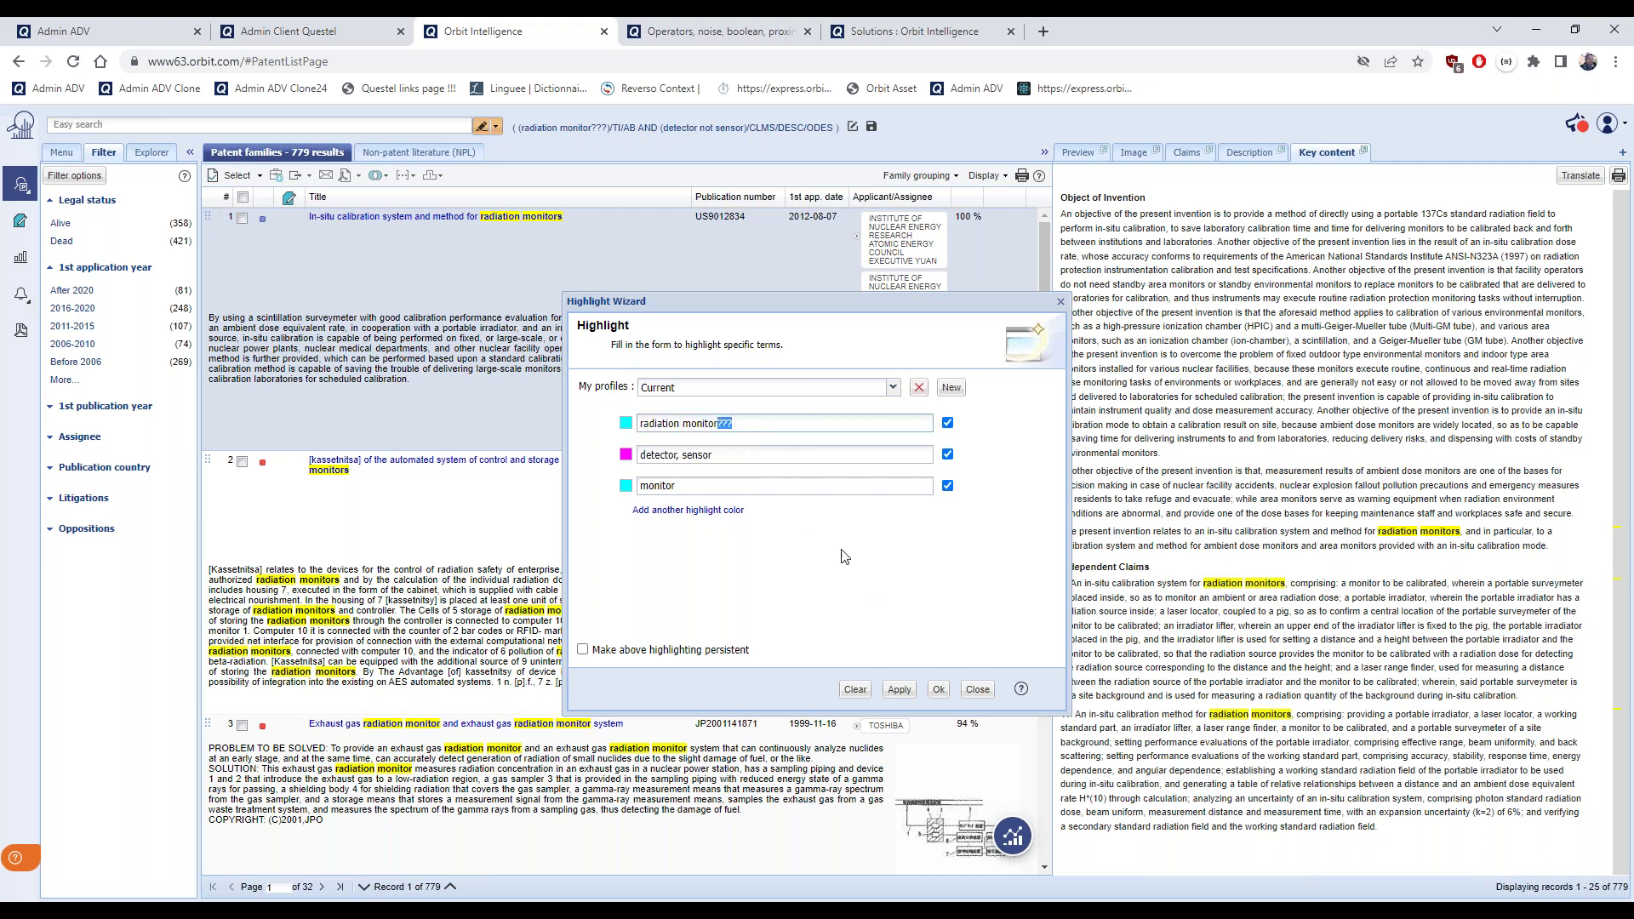
{"action": "key", "text": "BackSpace"}
Name the highlight profile "radiation 1" and apply it to the results
{"action": "left_click", "coordinate": [706, 388]}
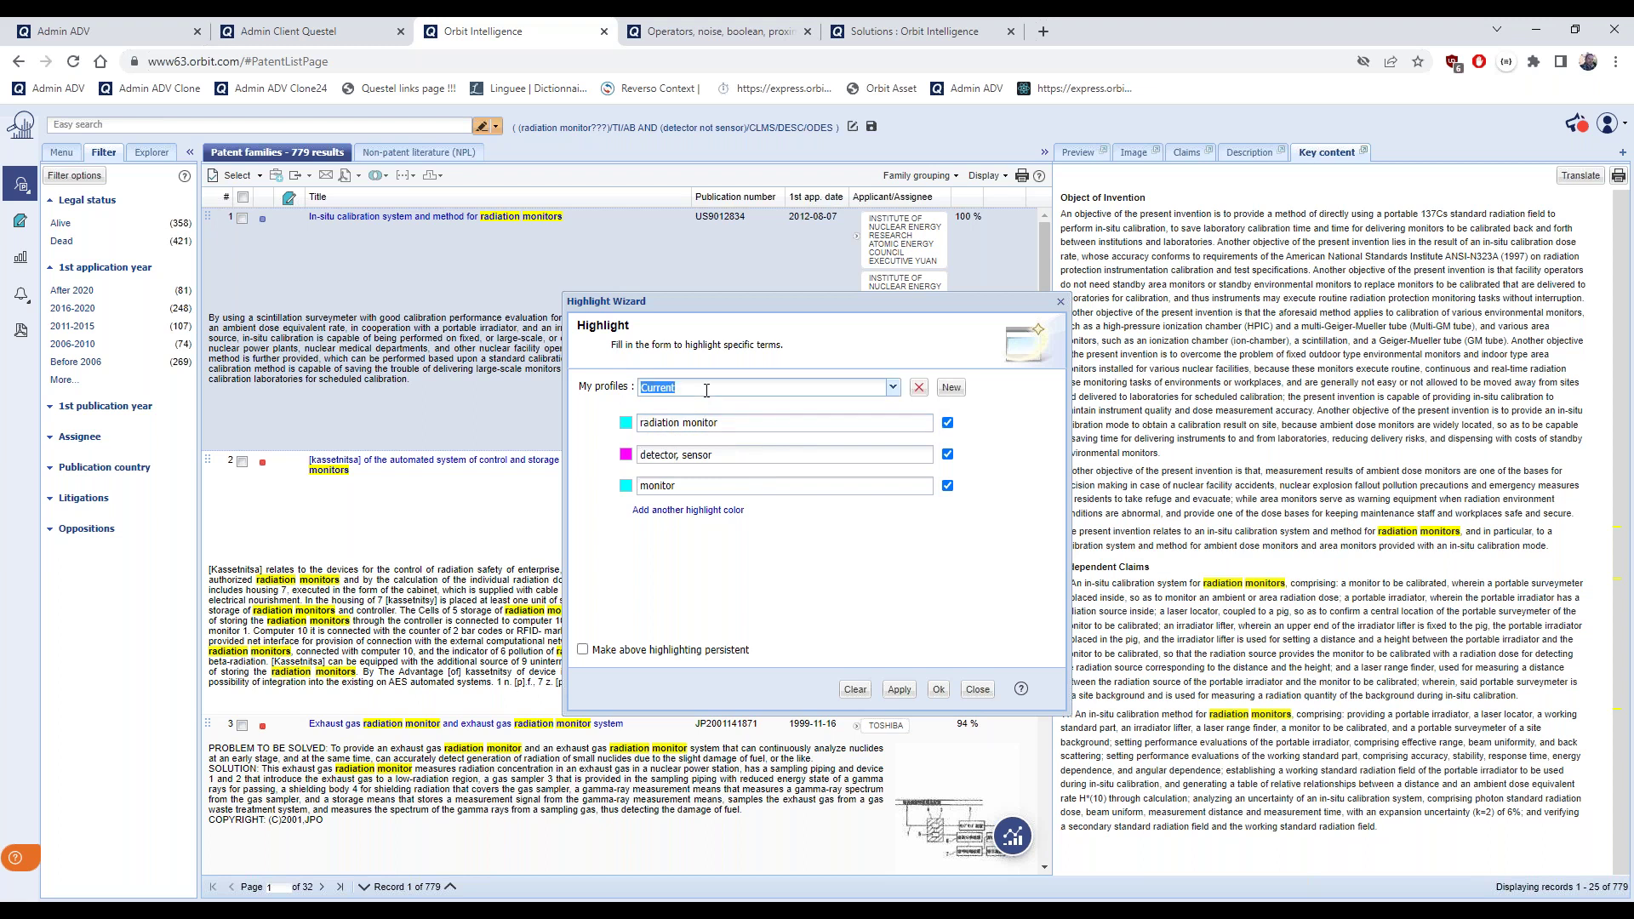
{"action": "type", "text": "radiation 1"}
{"action": "left_click", "coordinate": [939, 690]}
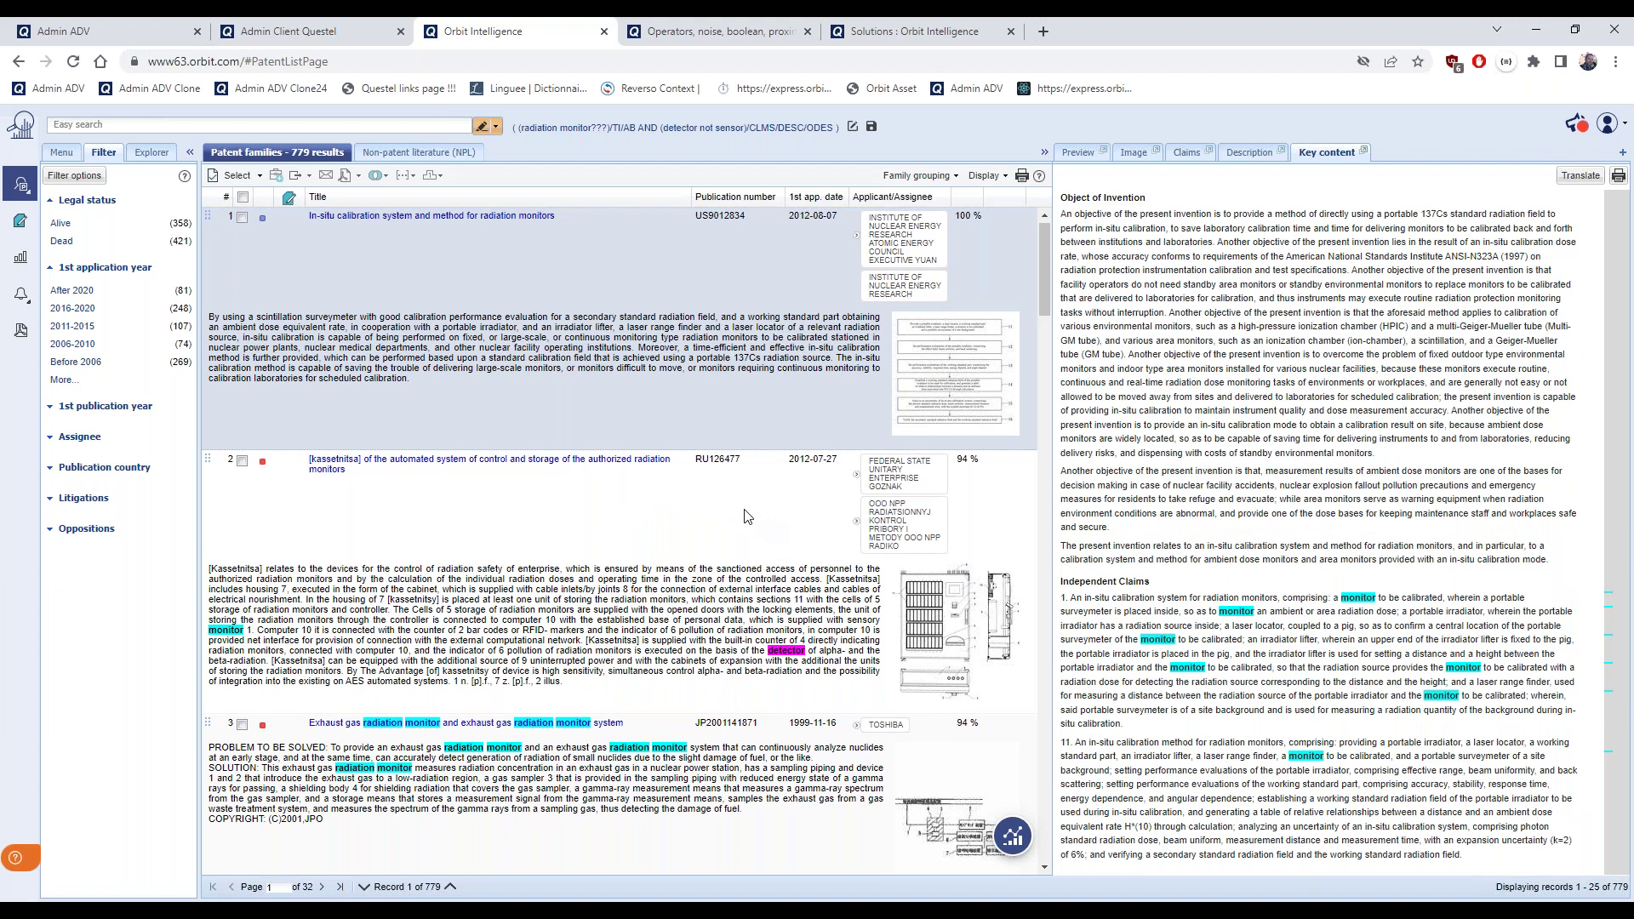
Reopen the highlight settings and apply green as the colour for the term "radiation monitor"
{"action": "scroll", "coordinate": [747, 516], "scroll_direction": "down", "scroll_amount": 2}
{"action": "scroll", "coordinate": [746, 517], "scroll_direction": "up", "scroll_amount": 2}
{"action": "left_click", "coordinate": [497, 128]}
{"action": "left_click", "coordinate": [485, 127]}
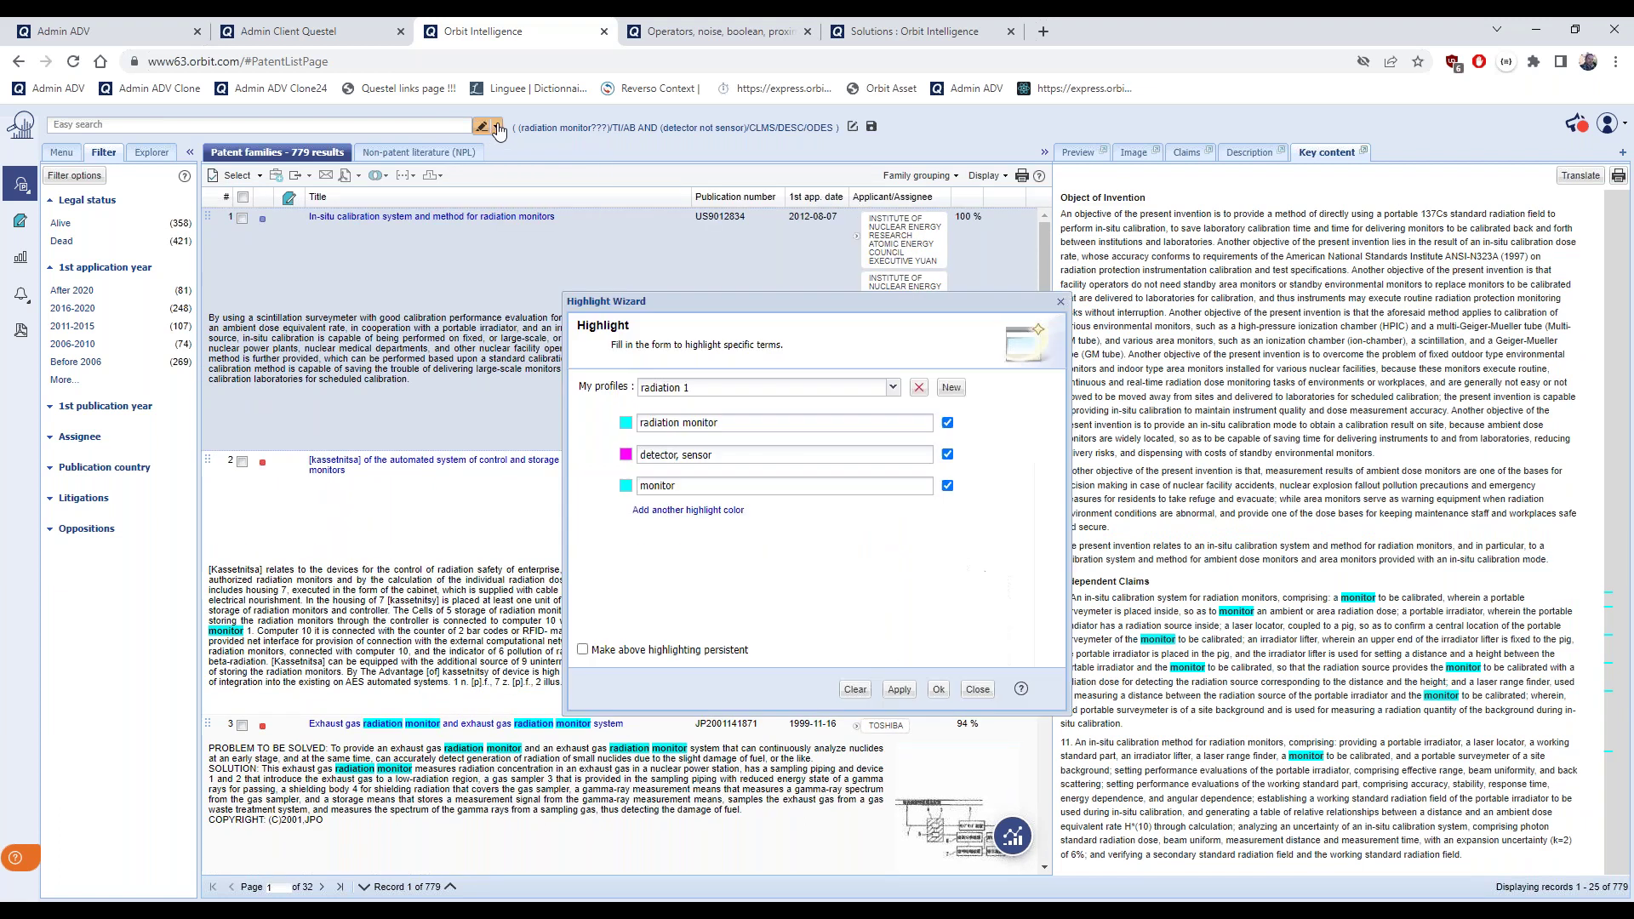
{"action": "left_click", "coordinate": [627, 424]}
{"action": "left_click", "coordinate": [683, 438]}
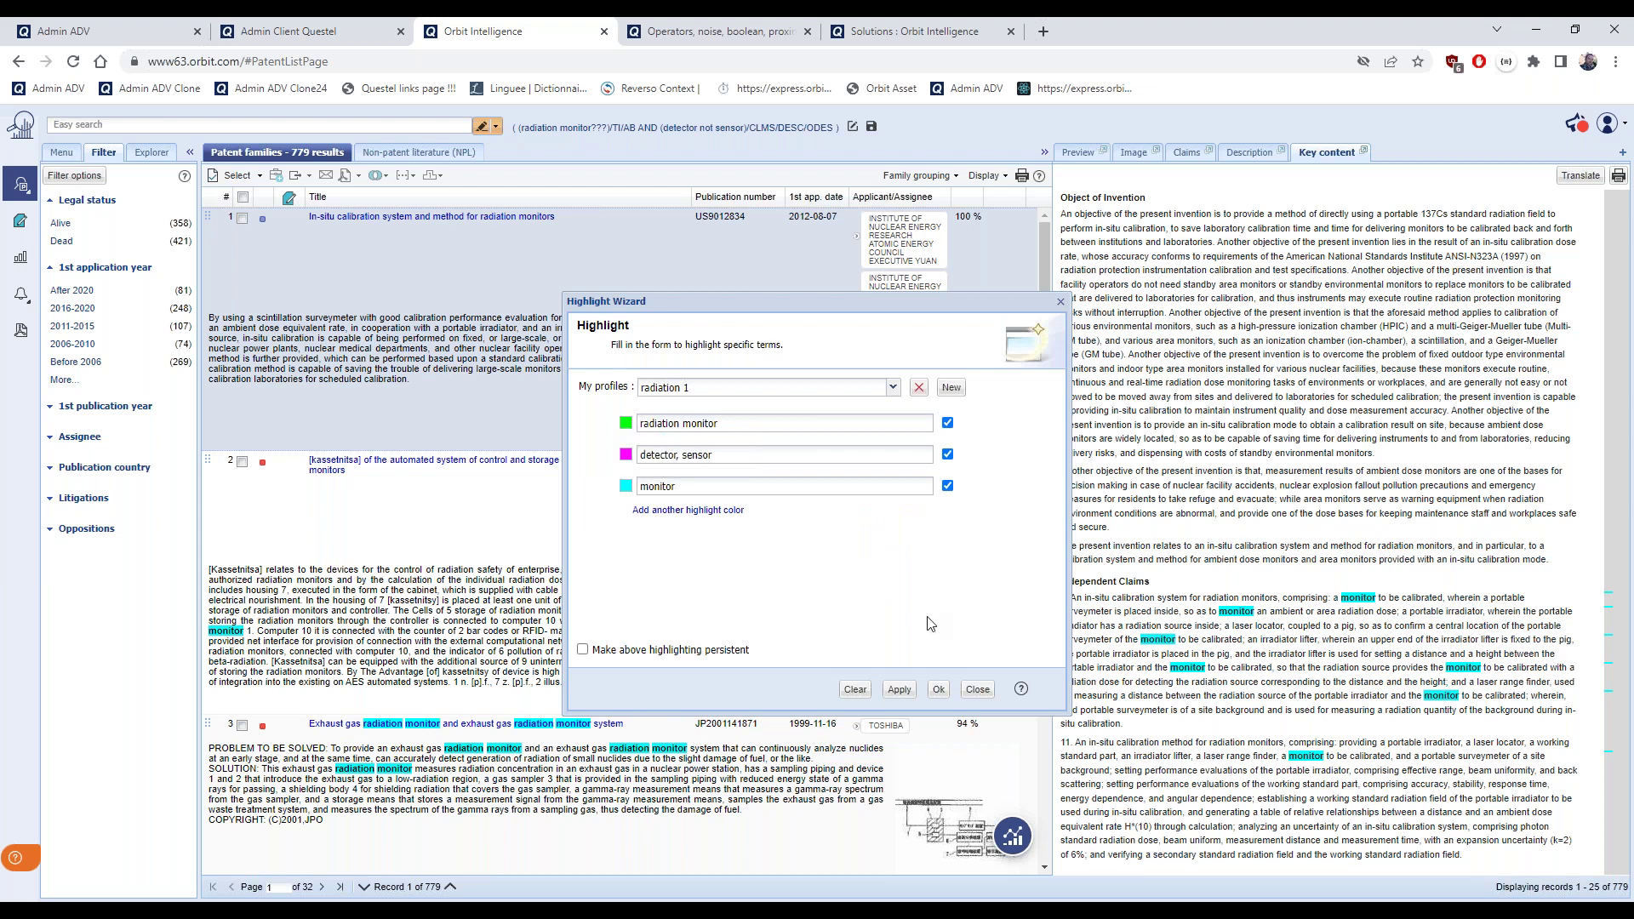
{"action": "left_click", "coordinate": [901, 691]}
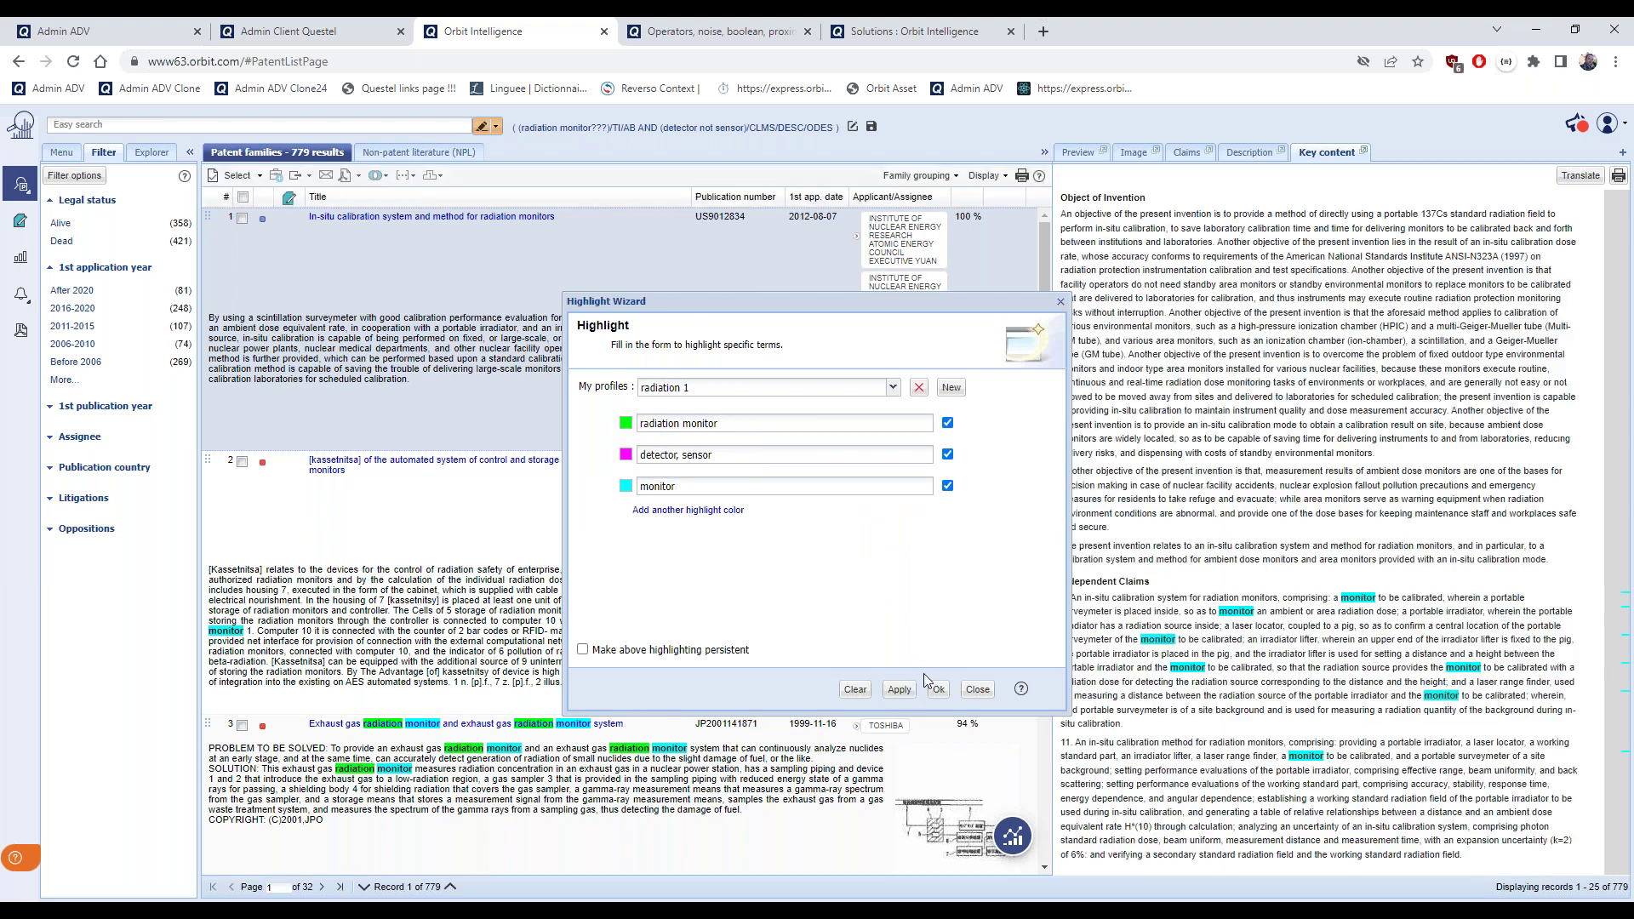
Edit the end of the "radiation monitor" highlight term and confirm the highlight settings
{"action": "left_click", "coordinate": [775, 427]}
{"action": "left_click", "coordinate": [722, 426]}
{"action": "left_click", "coordinate": [719, 419]}
{"action": "left_click", "coordinate": [732, 423]}
{"action": "key", "text": "BackSpace"}
{"action": "left_click", "coordinate": [933, 690]}
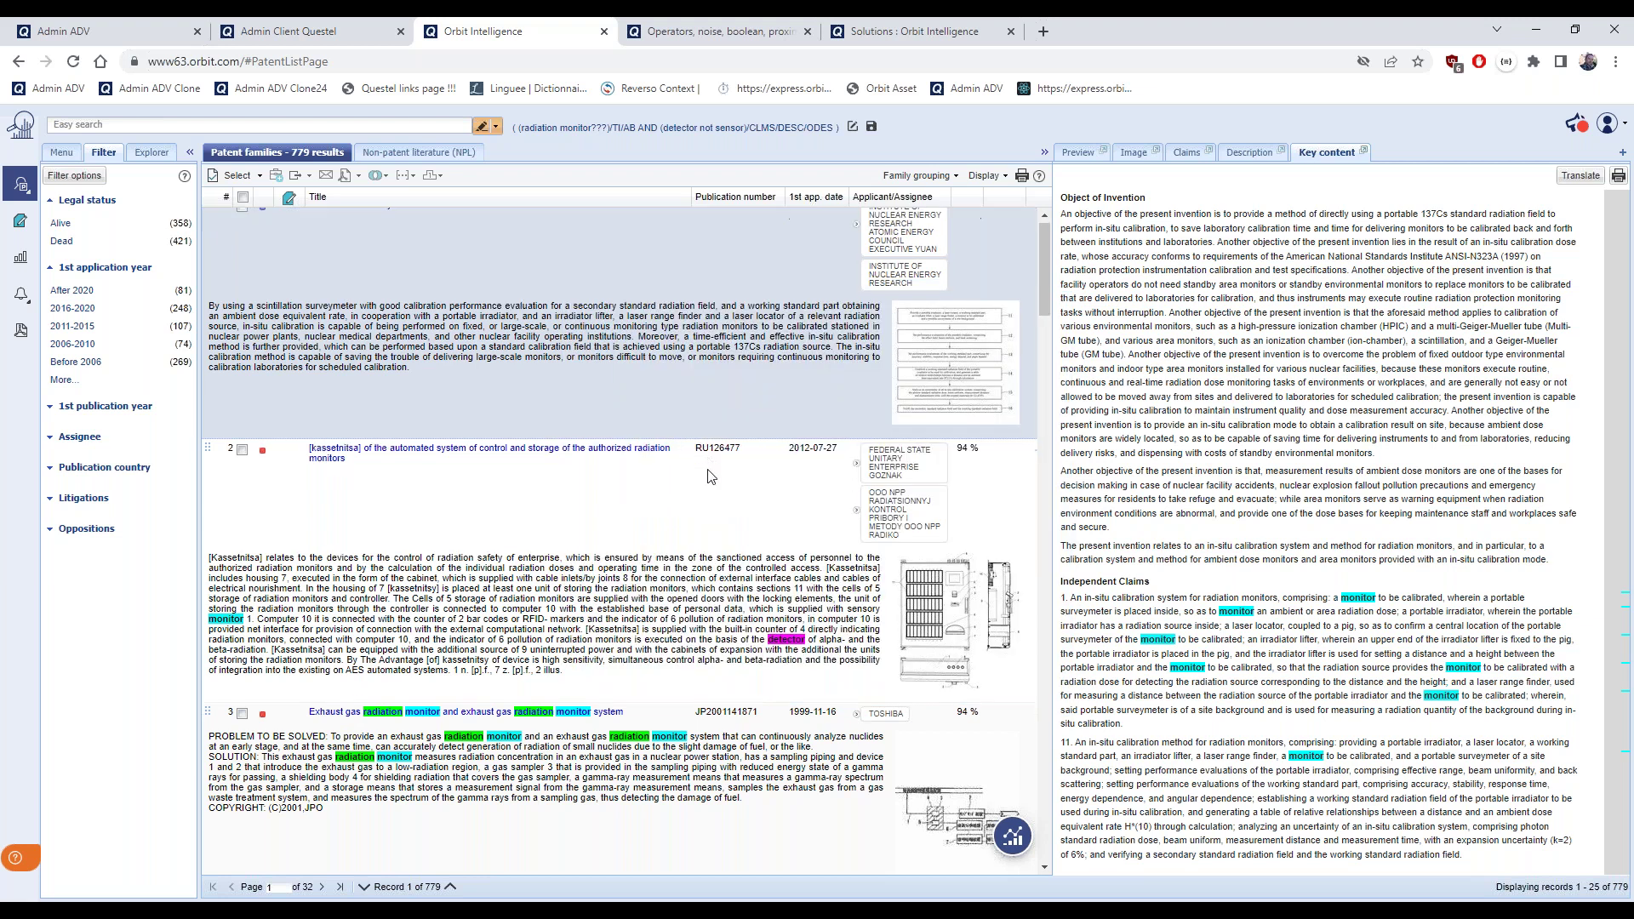
Open the claims of the exhaust gas radiation monitor patent and jump to a highlighted passage further down
{"action": "scroll", "coordinate": [712, 477], "scroll_direction": "down", "scroll_amount": 2}
{"action": "left_click", "coordinate": [684, 569]}
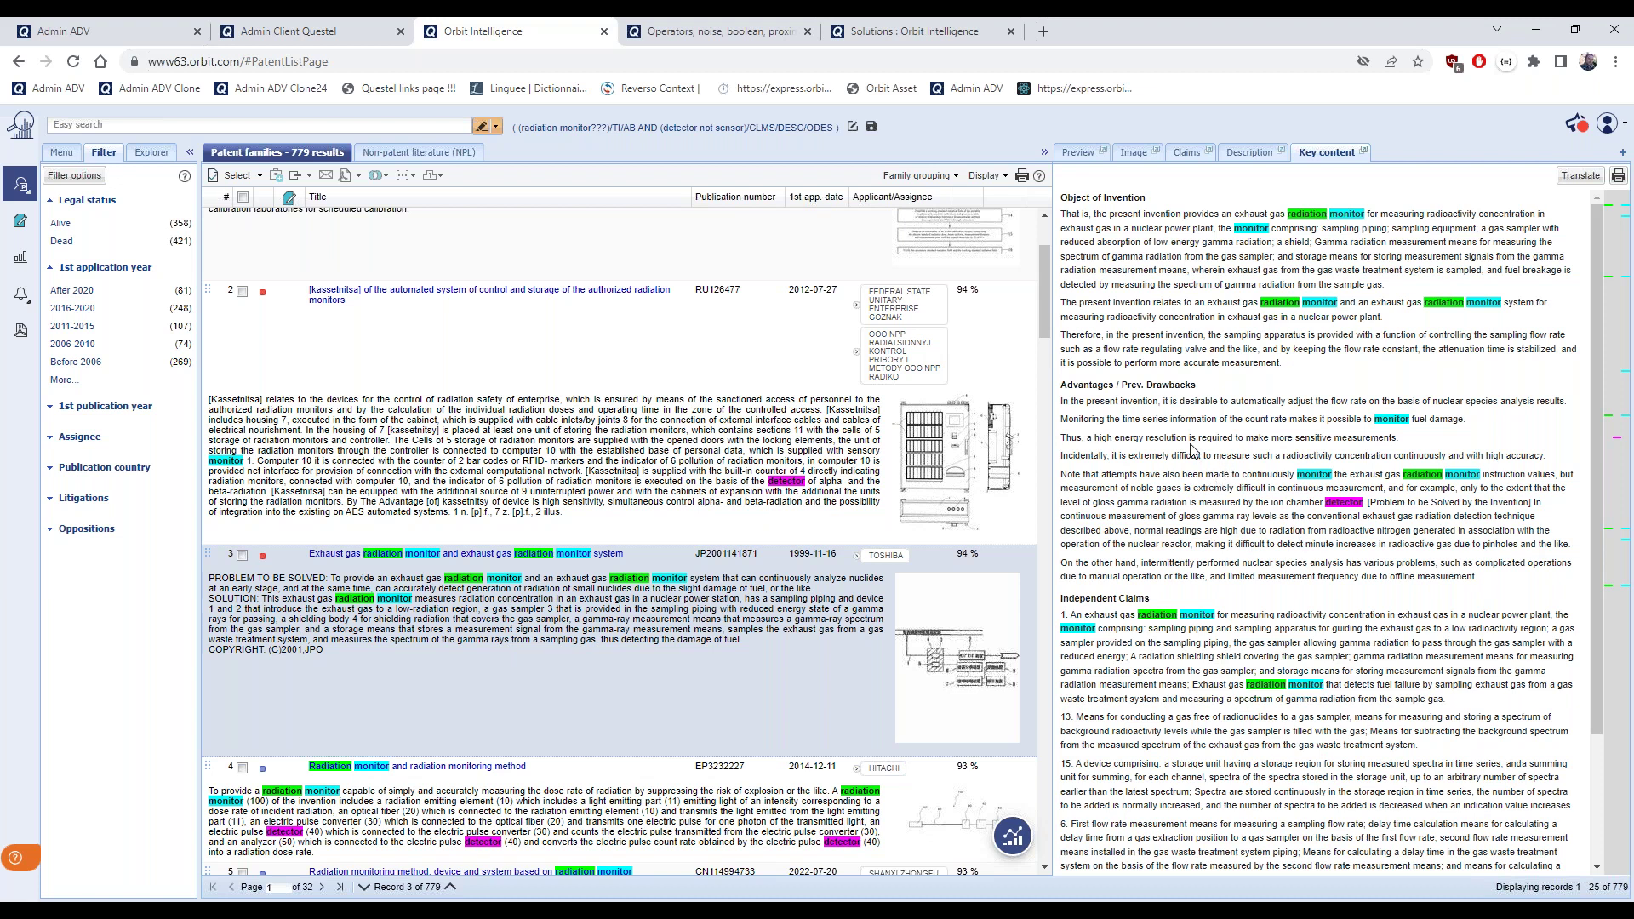
{"action": "left_click", "coordinate": [1188, 154]}
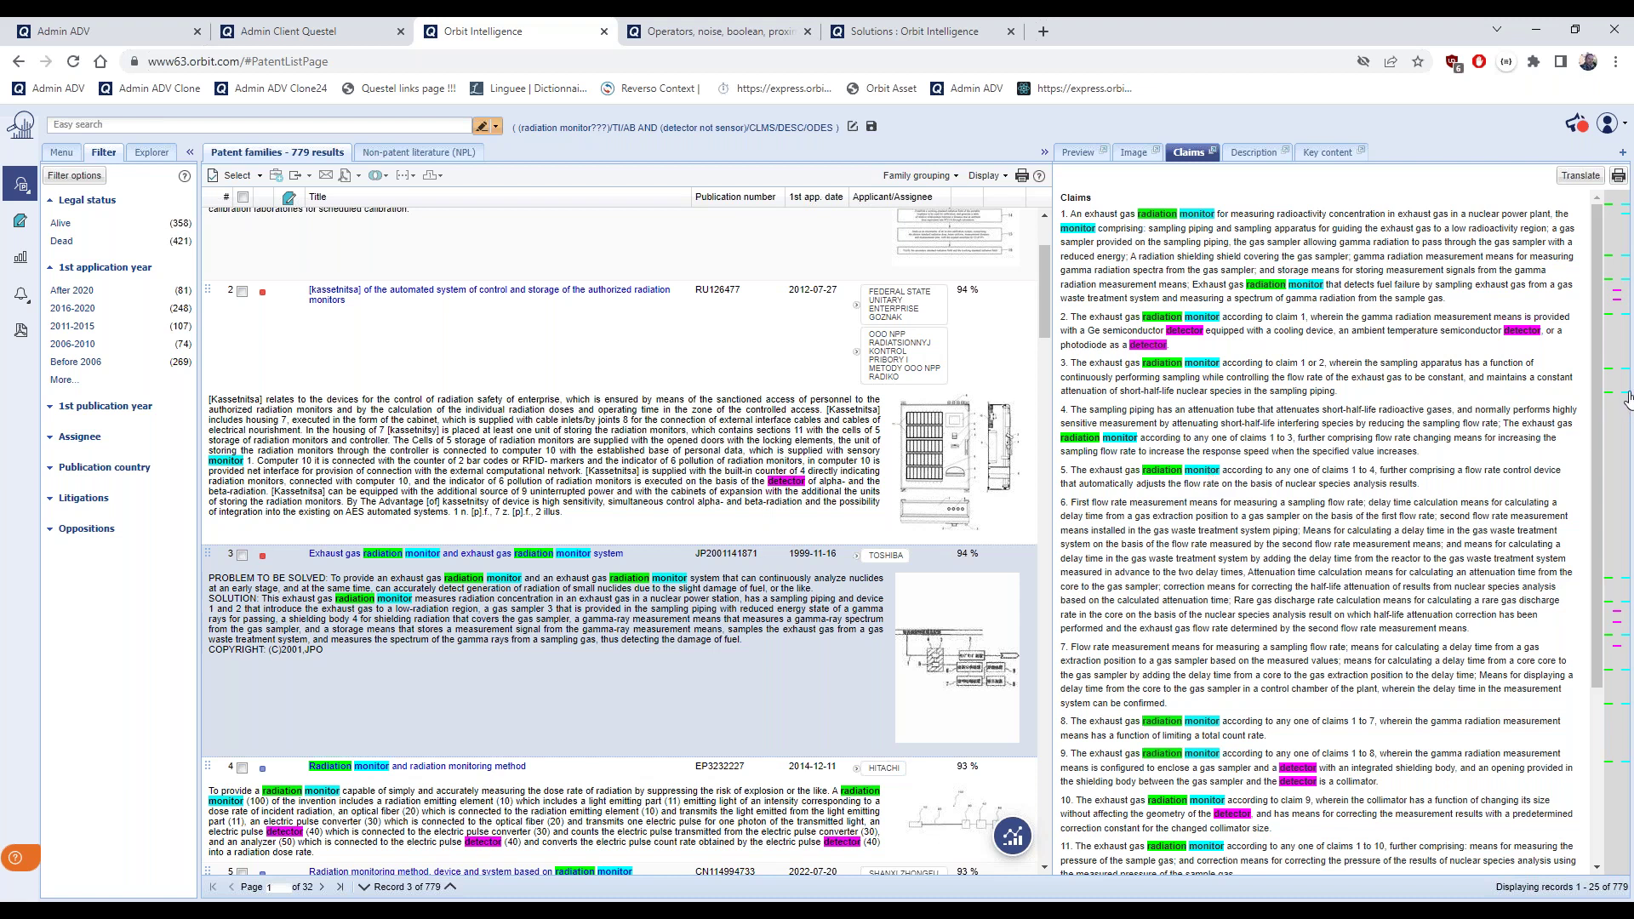
{"action": "left_click", "coordinate": [1628, 586]}
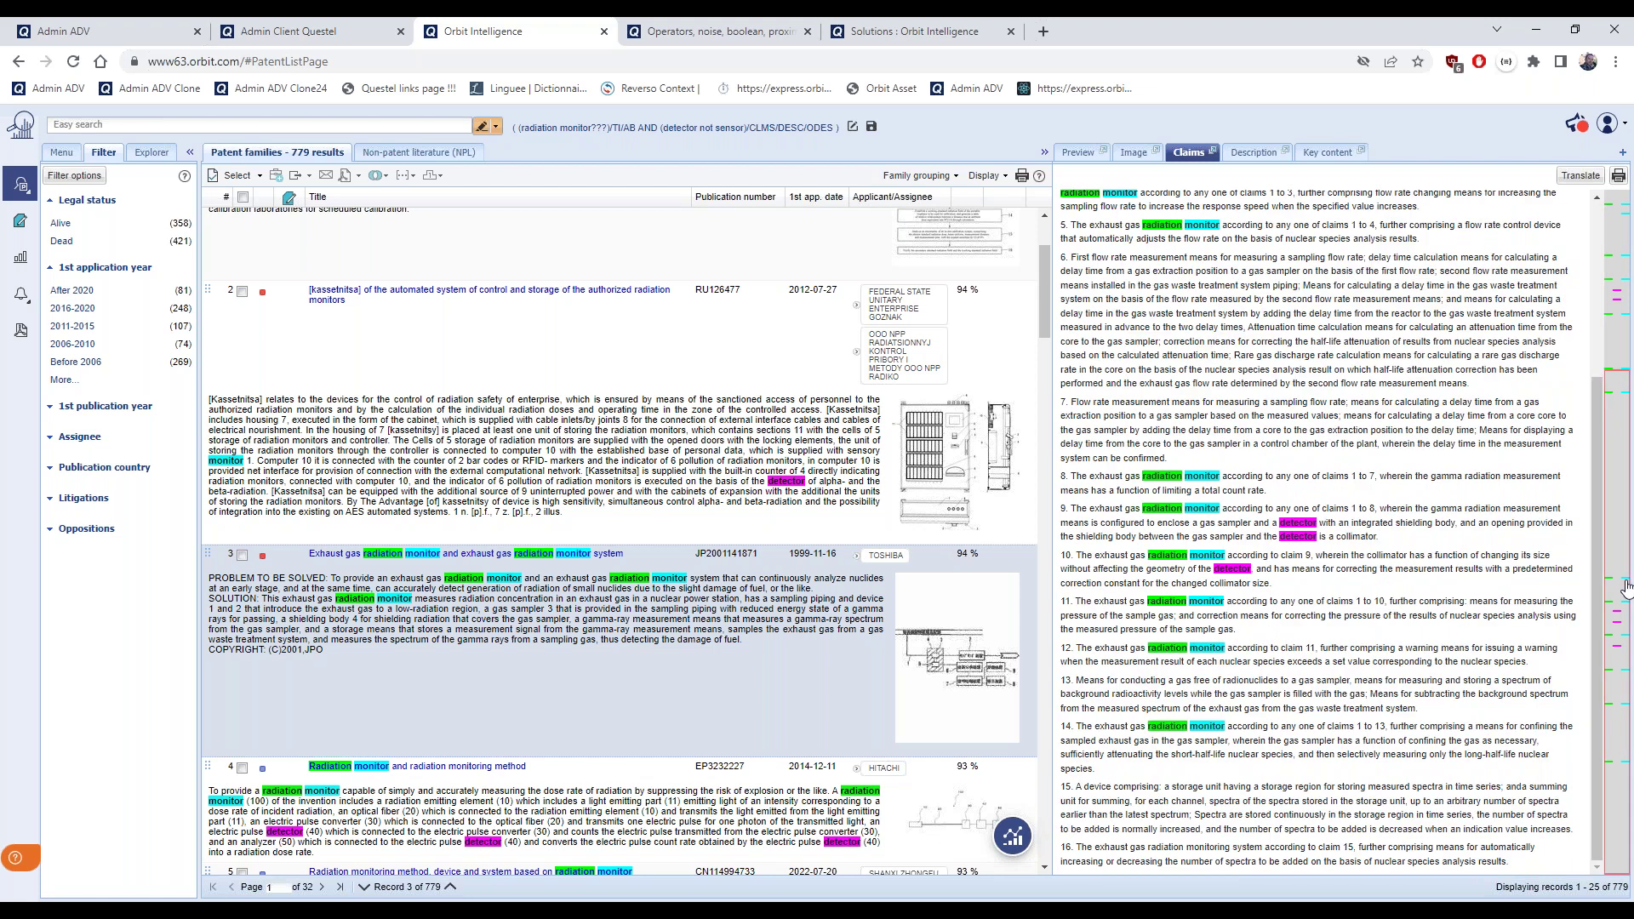
Examine the highlighted keywords in the claims of the fourth patent record, EP3232227
{"action": "left_click", "coordinate": [637, 823]}
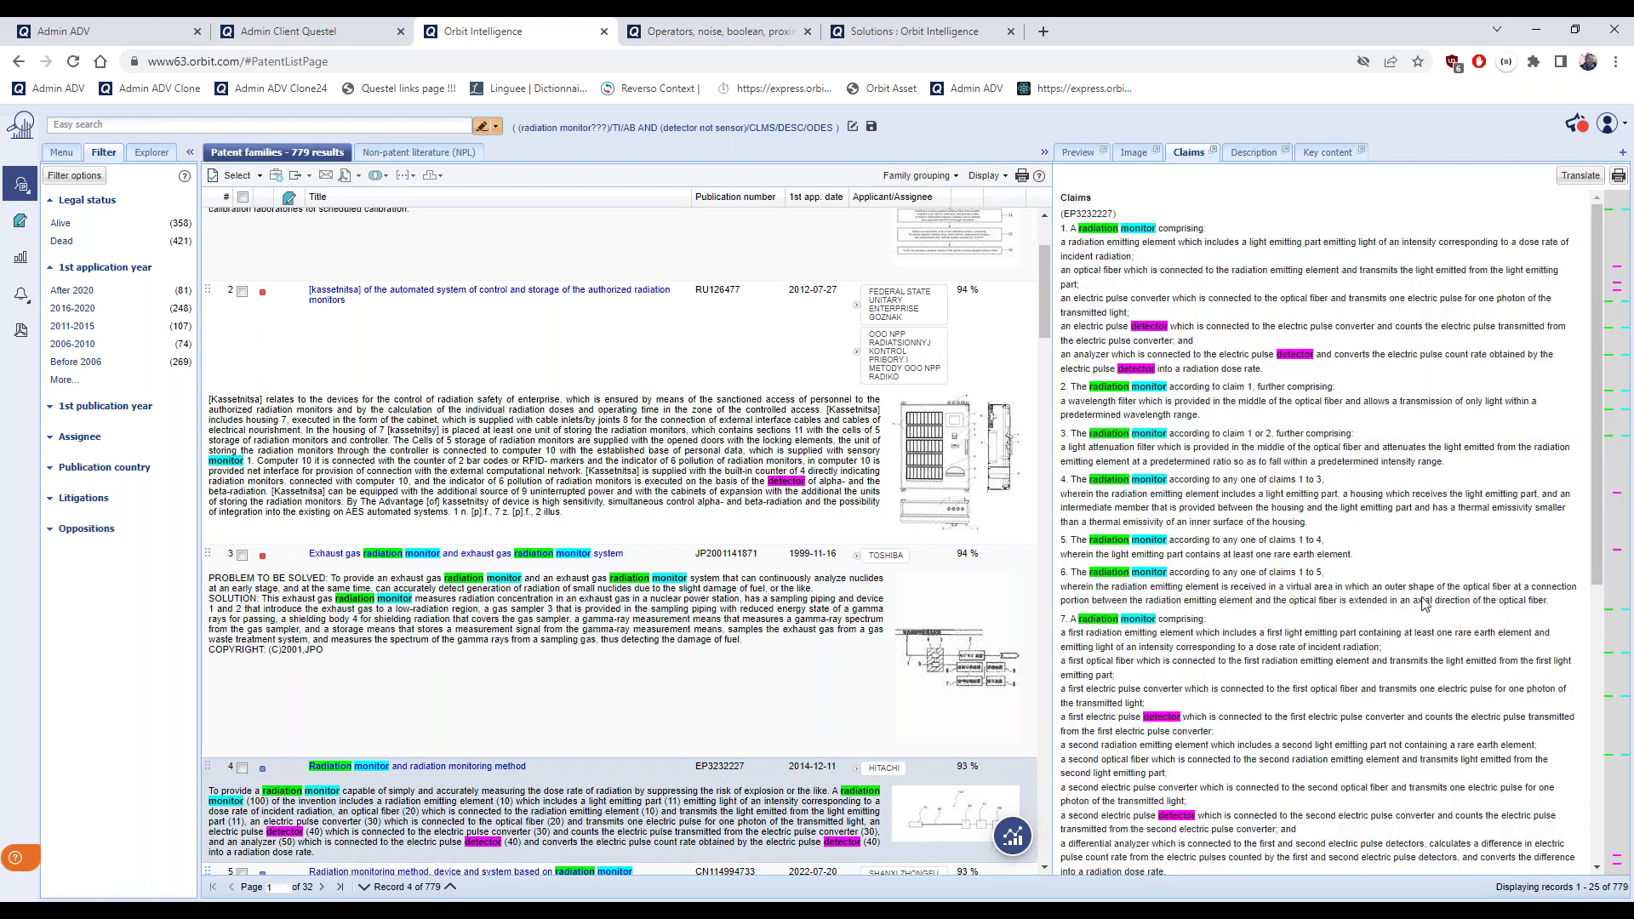
{"action": "left_click", "coordinate": [1626, 435]}
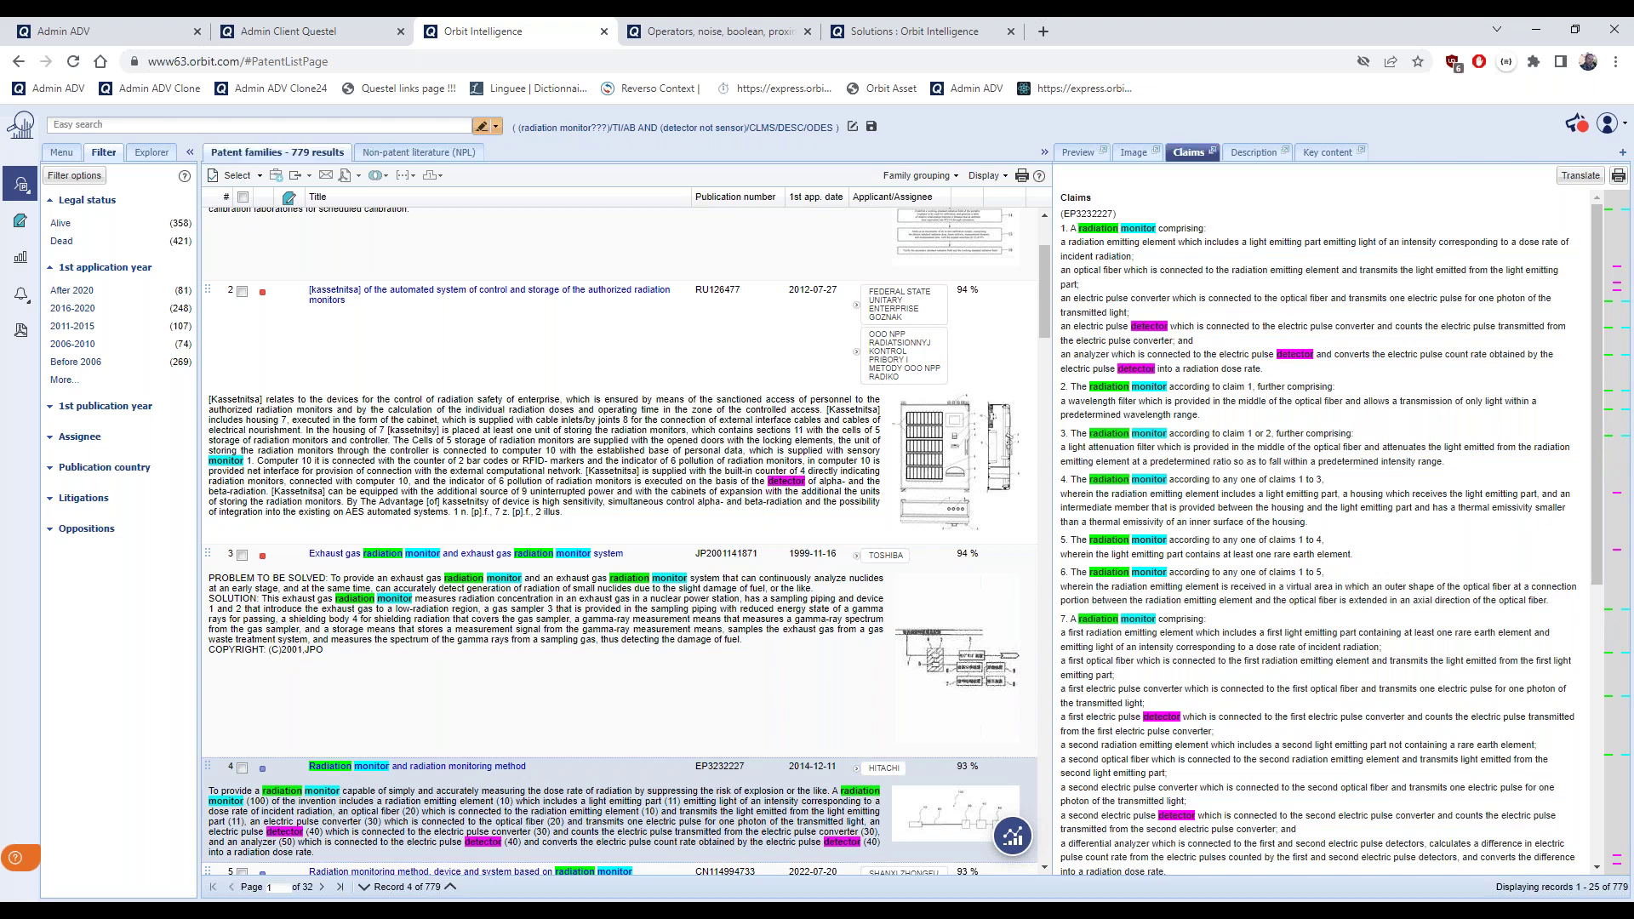
{"action": "left_click", "coordinate": [1626, 436]}
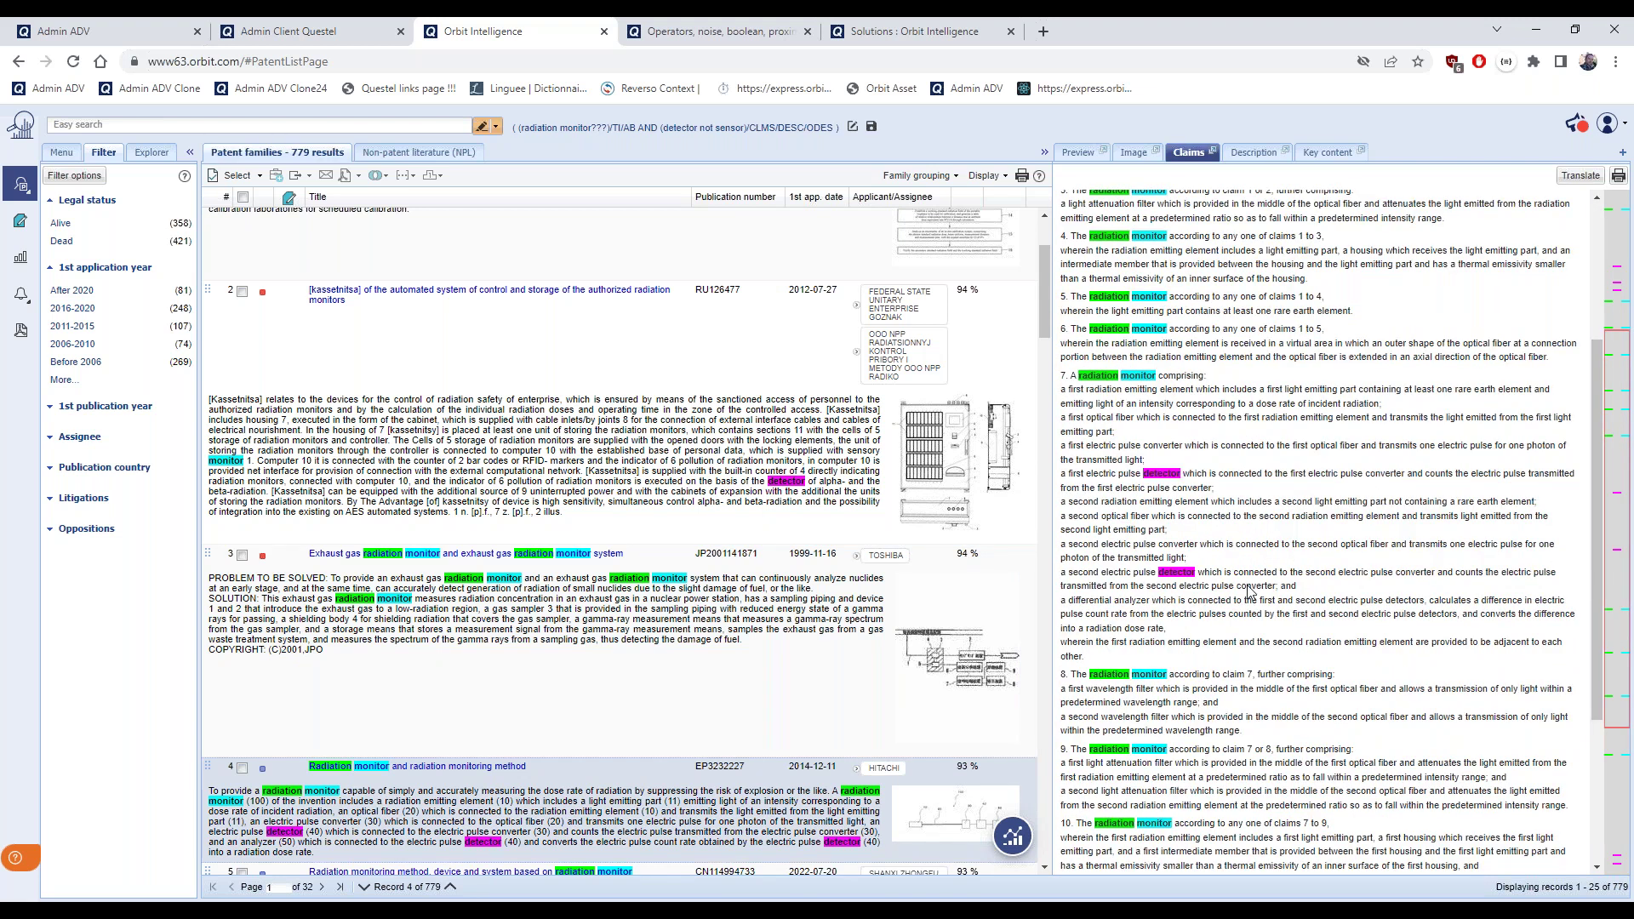
{"action": "scroll", "coordinate": [1248, 590], "scroll_direction": "down", "scroll_amount": 1}
{"action": "scroll", "coordinate": [1249, 590], "scroll_direction": "up", "scroll_amount": 4}
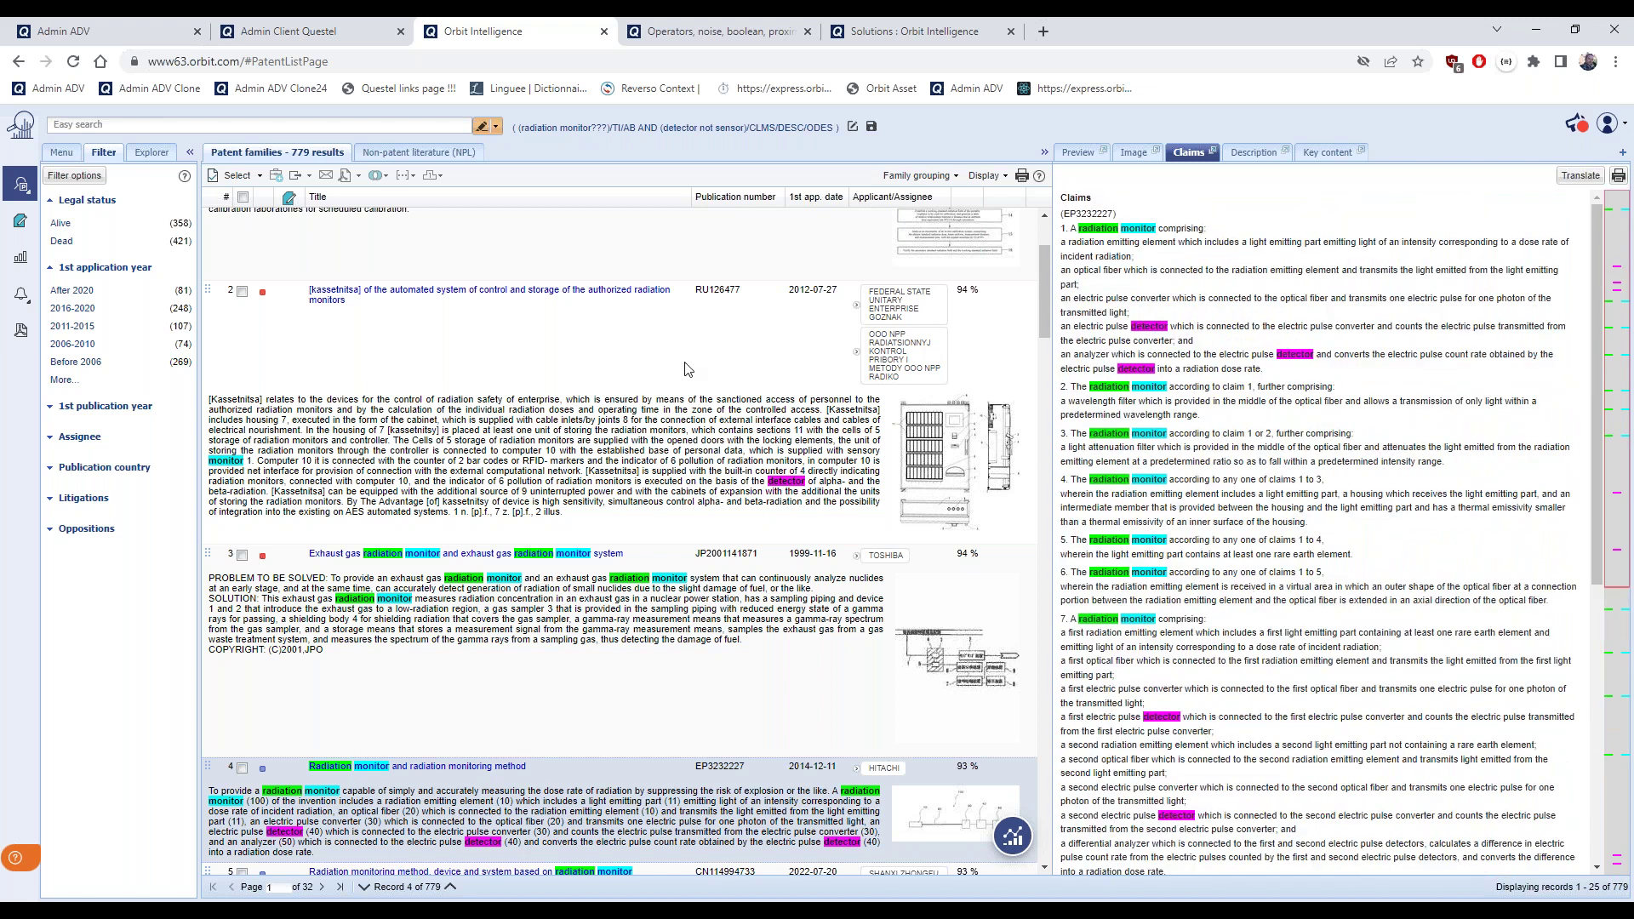
{"action": "scroll", "coordinate": [688, 369], "scroll_direction": "up", "scroll_amount": 2}
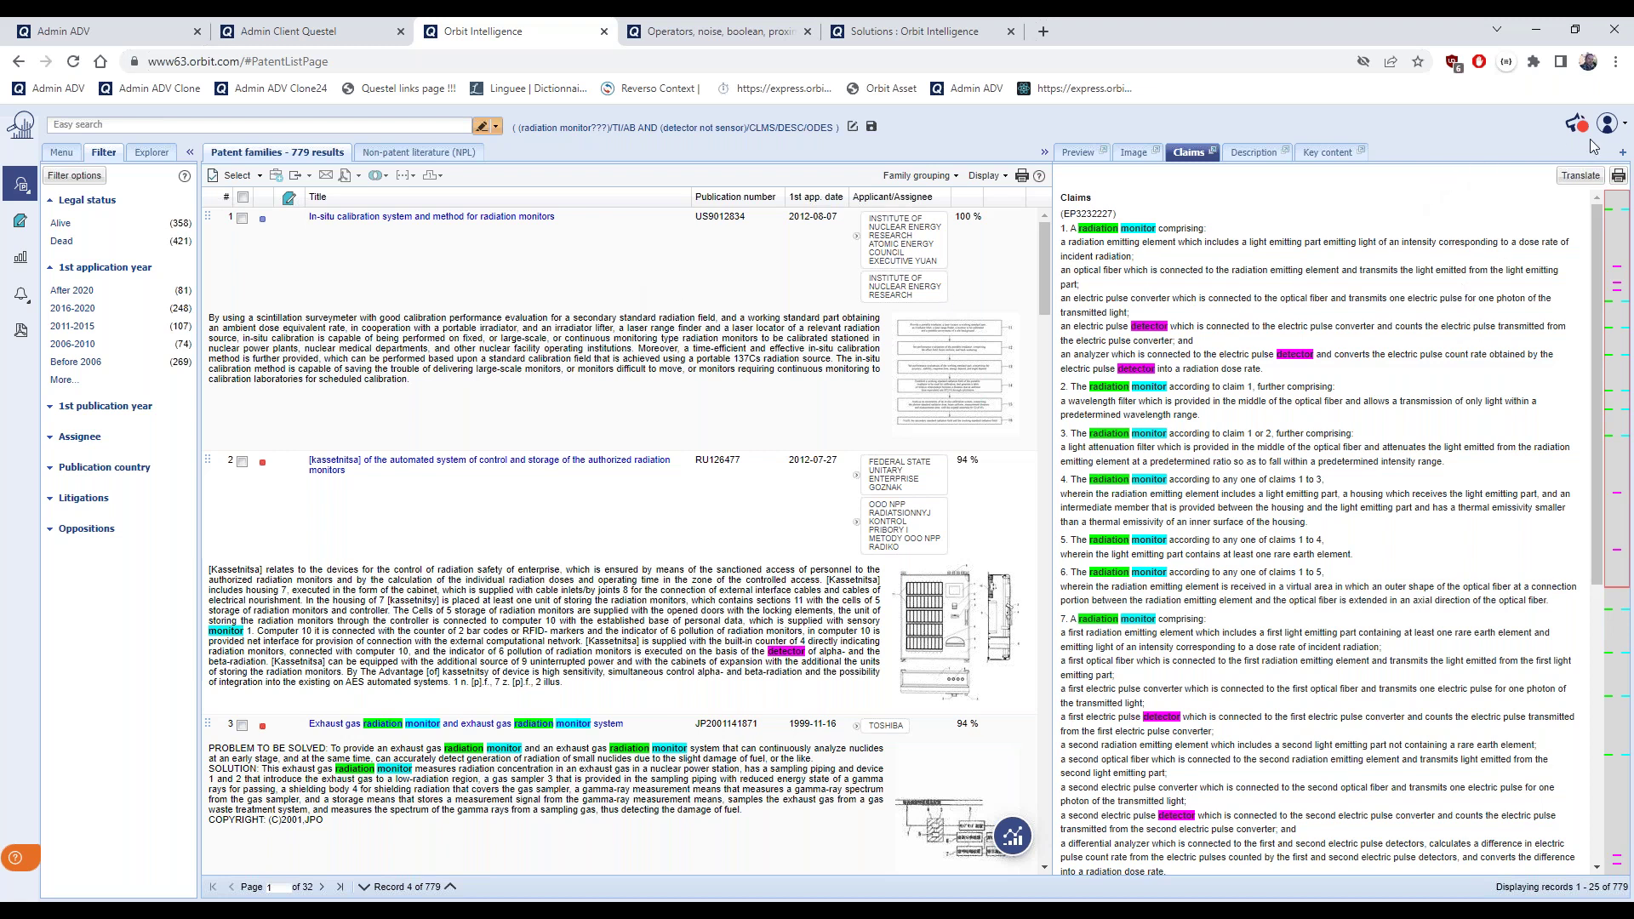
Add the Kwic view to the record display and read the fourth record's keyword hits across claims and description
{"action": "left_click", "coordinate": [1624, 155]}
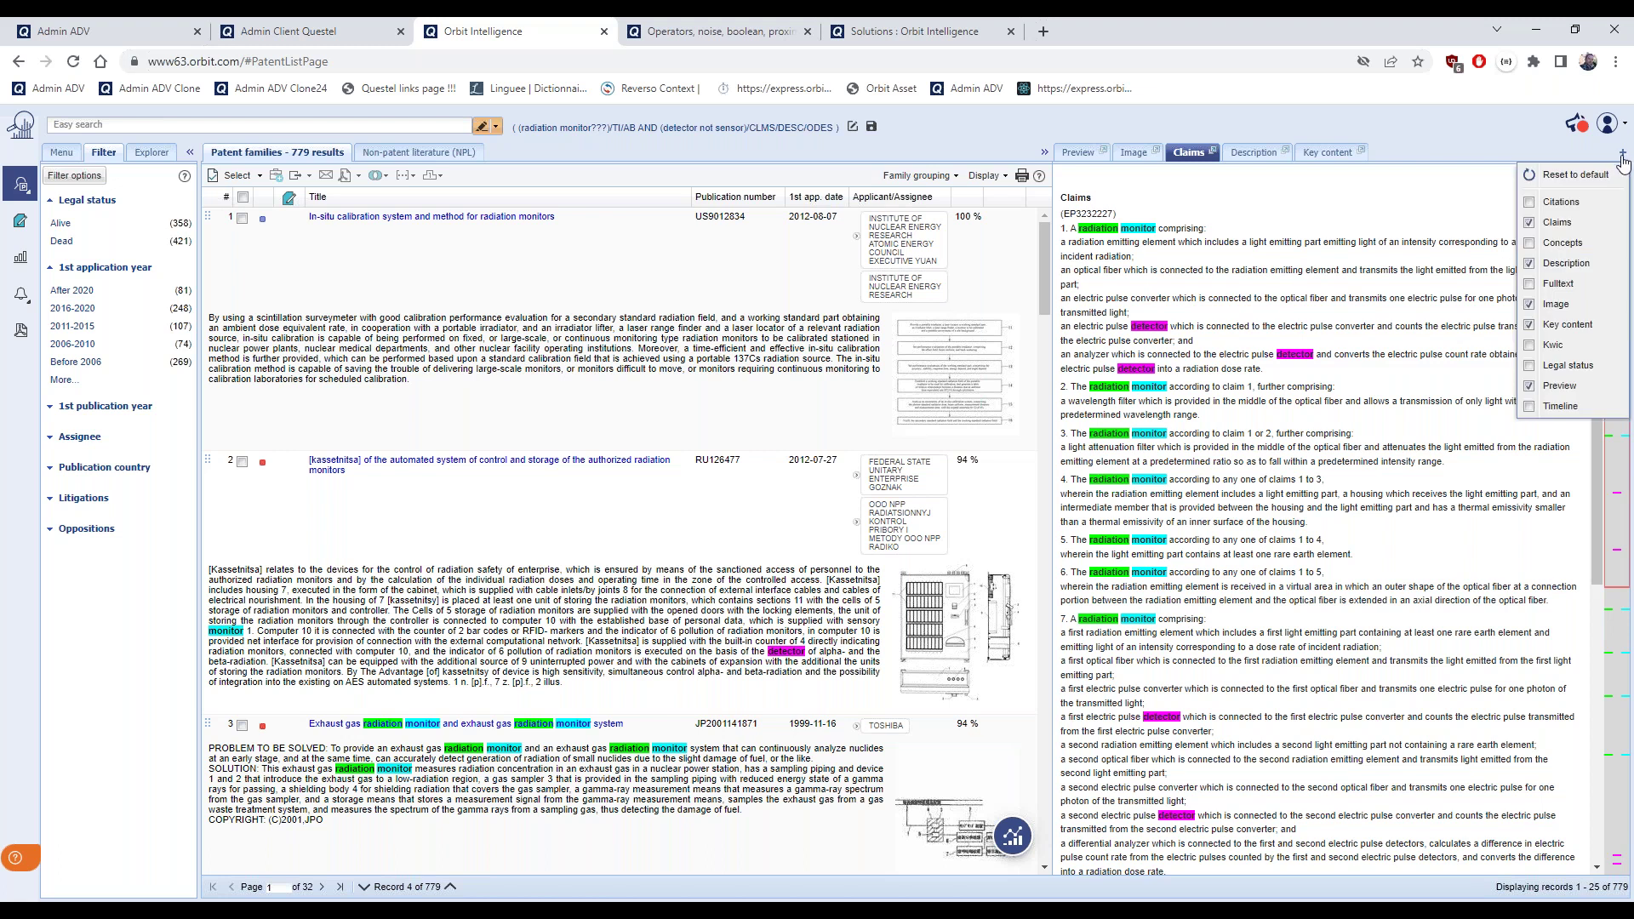
{"action": "left_click", "coordinate": [1532, 345]}
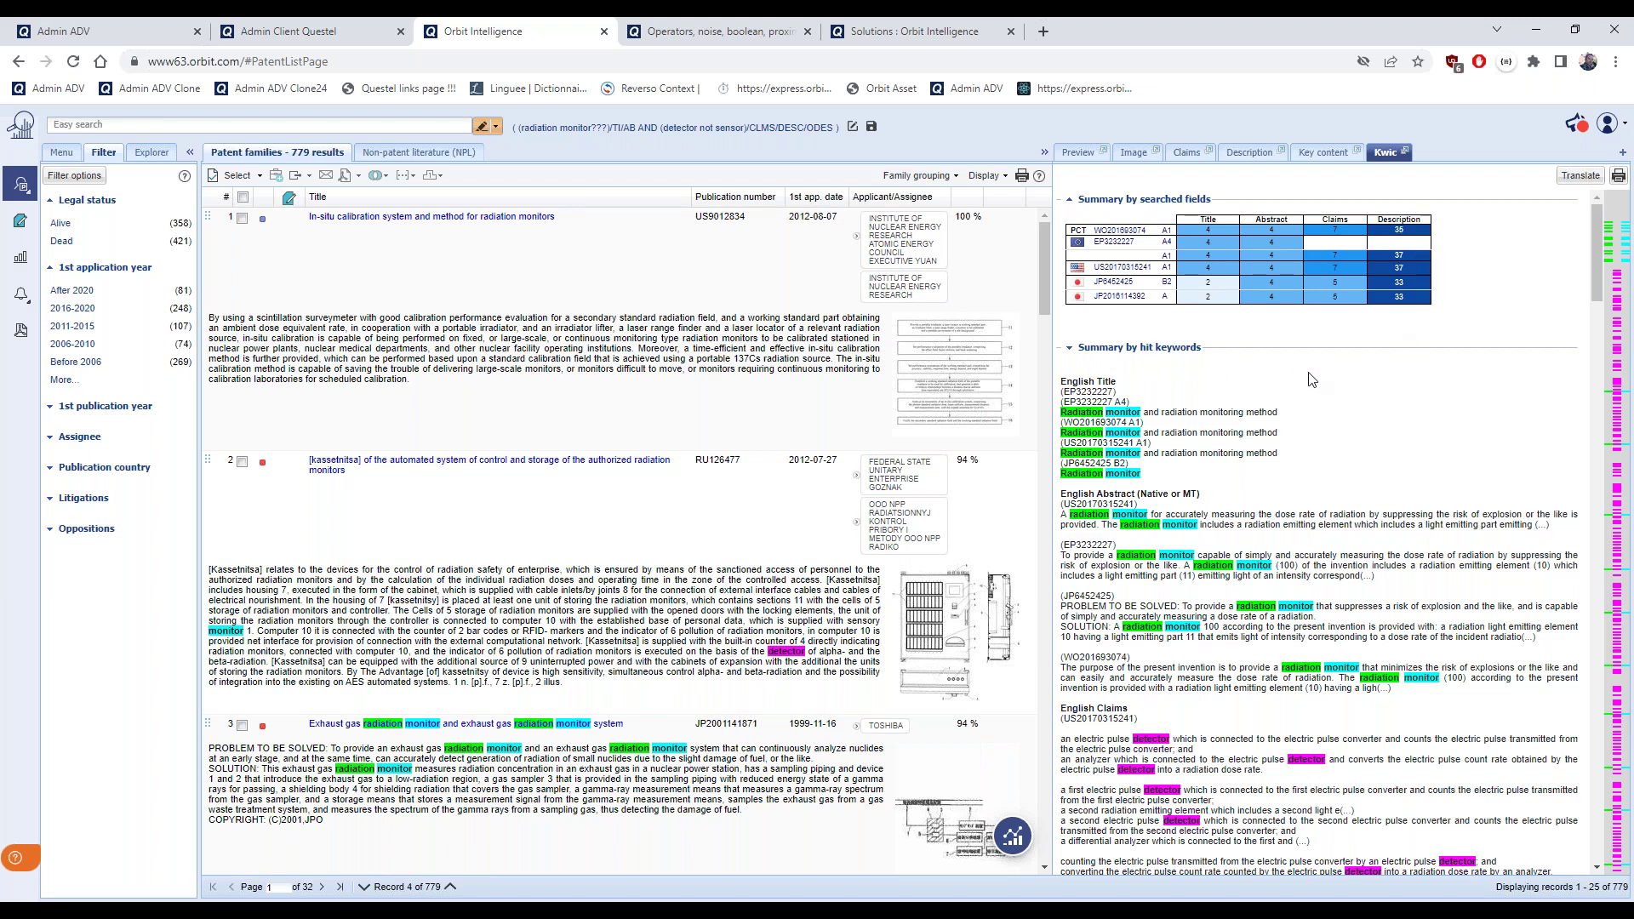
{"action": "scroll", "coordinate": [1311, 379], "scroll_direction": "down", "scroll_amount": 1}
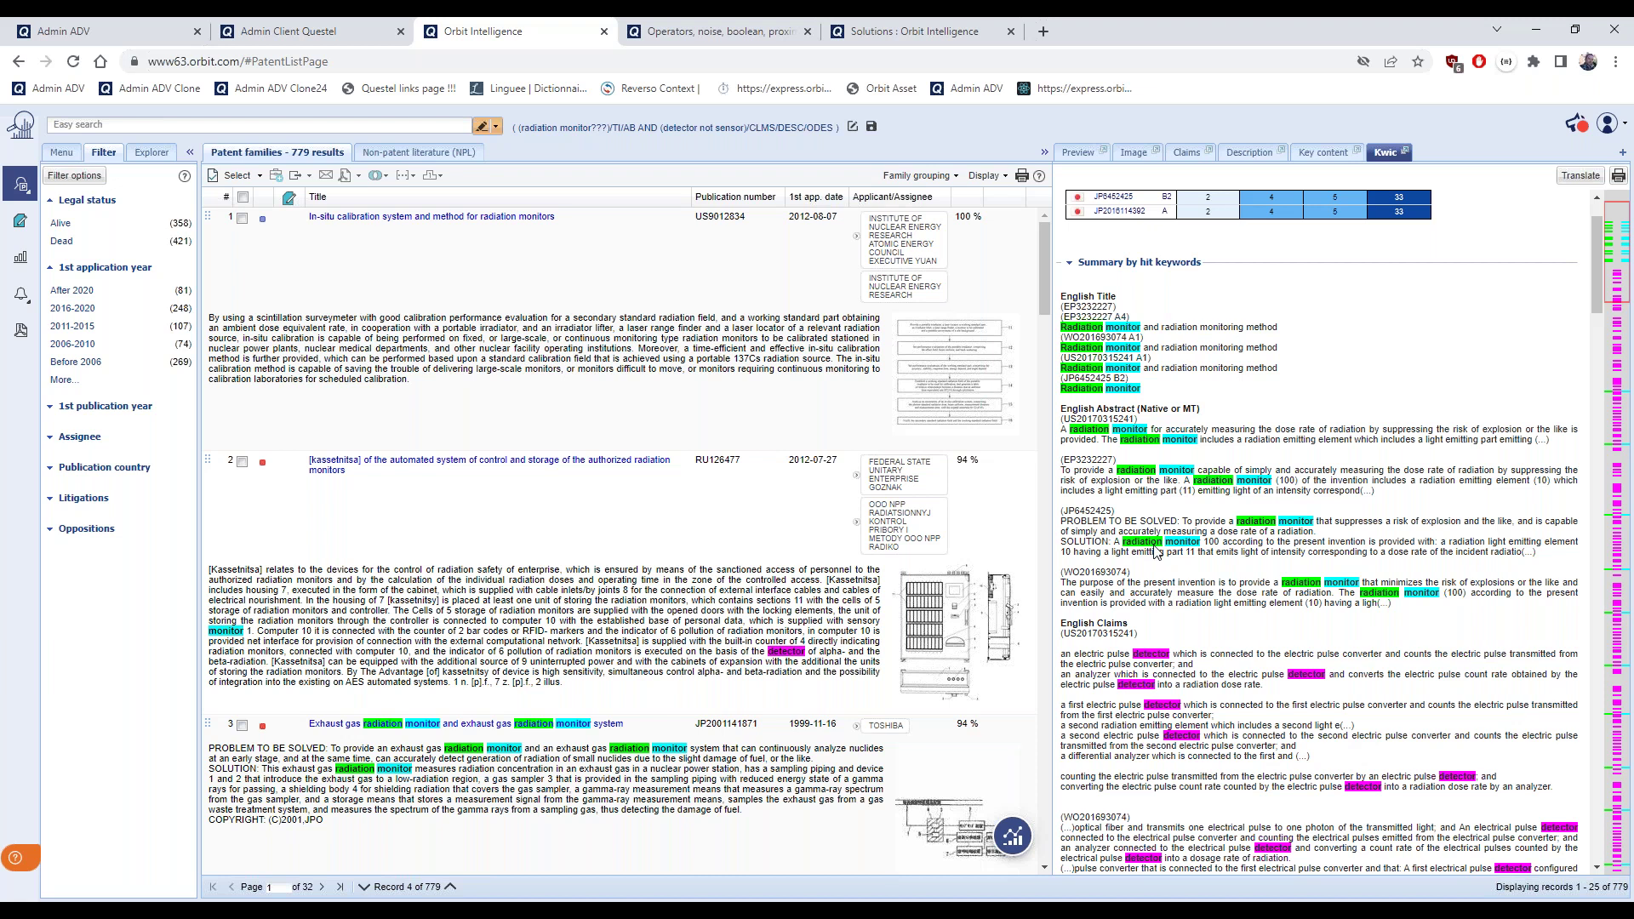
{"action": "scroll", "coordinate": [1263, 578], "scroll_direction": "down", "scroll_amount": 7}
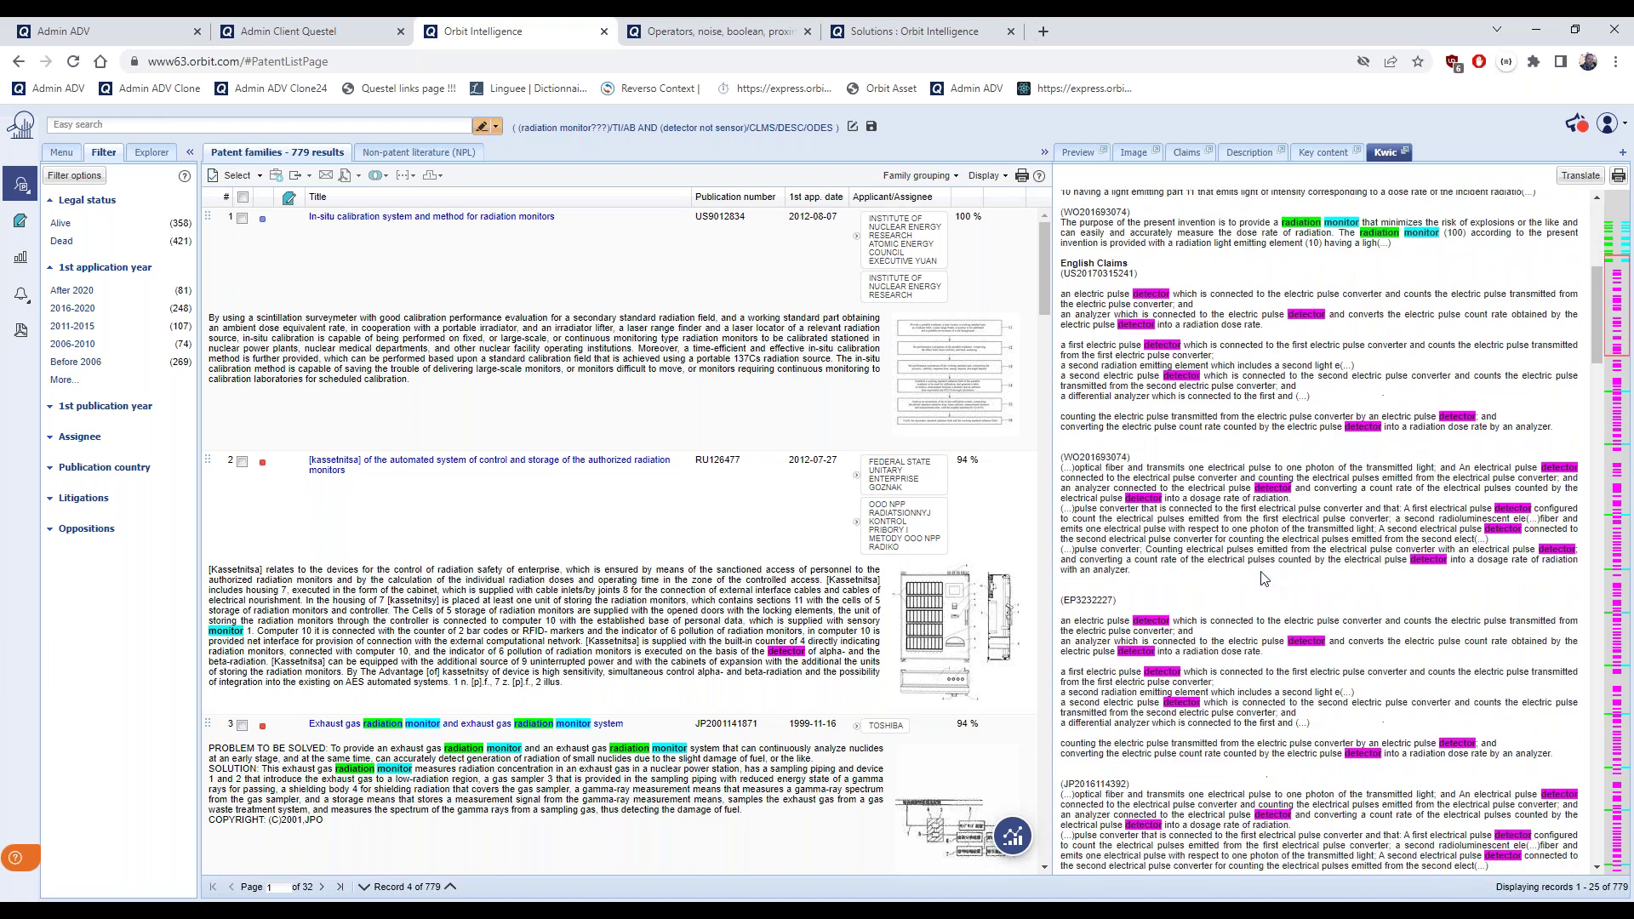
{"action": "scroll", "coordinate": [1262, 578], "scroll_direction": "down", "scroll_amount": 2}
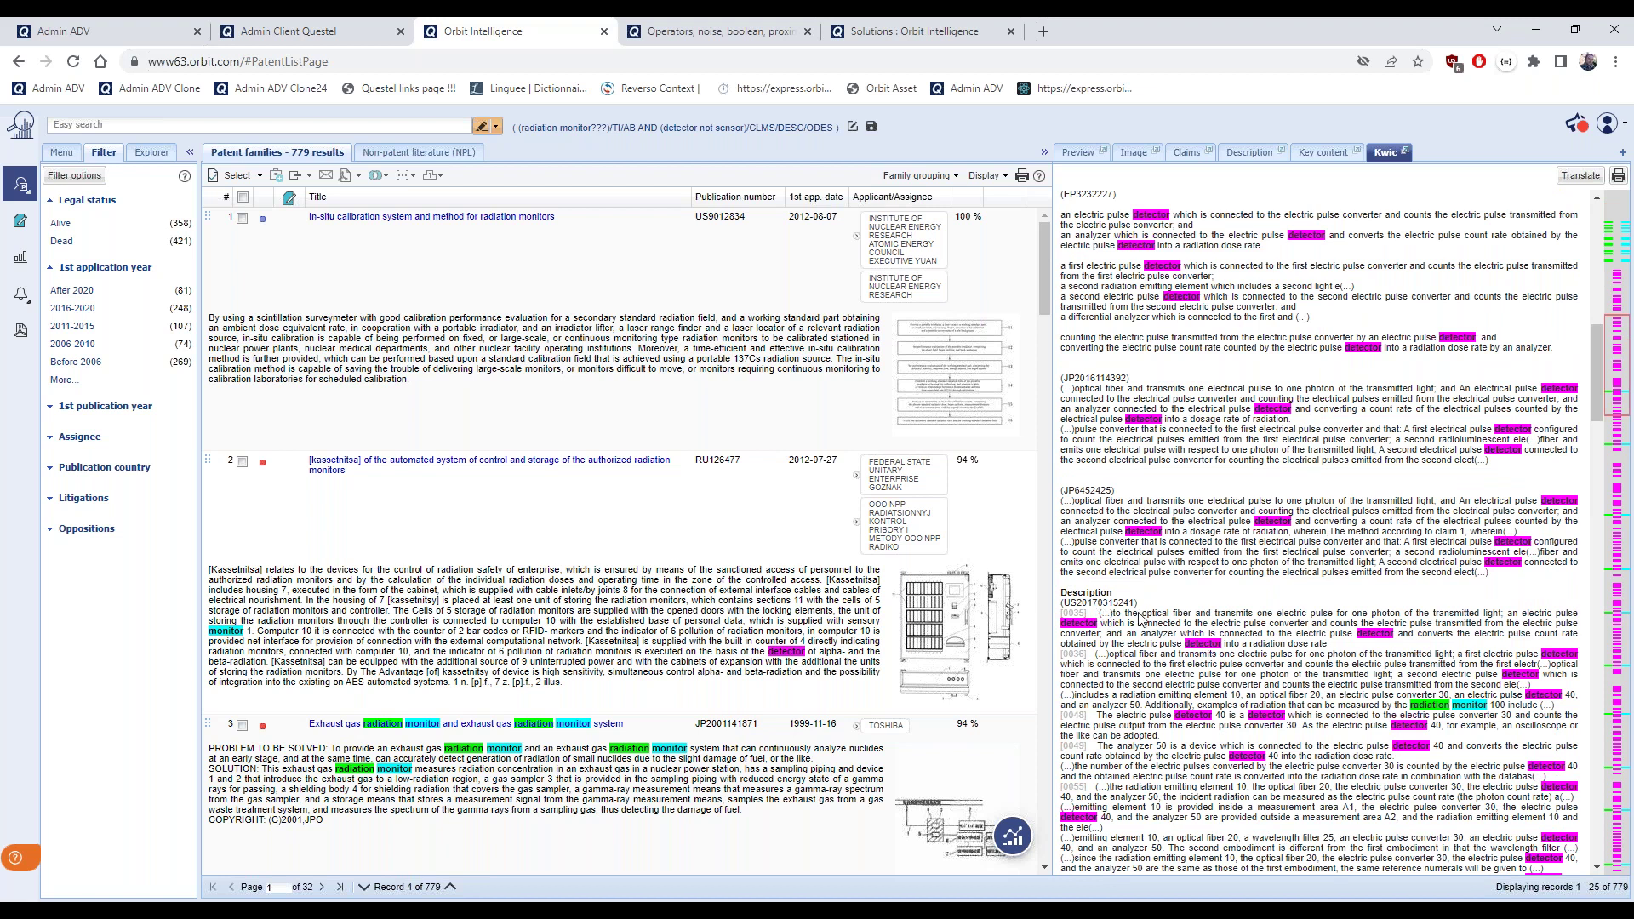
{"action": "scroll", "coordinate": [1141, 620], "scroll_direction": "down", "scroll_amount": 3}
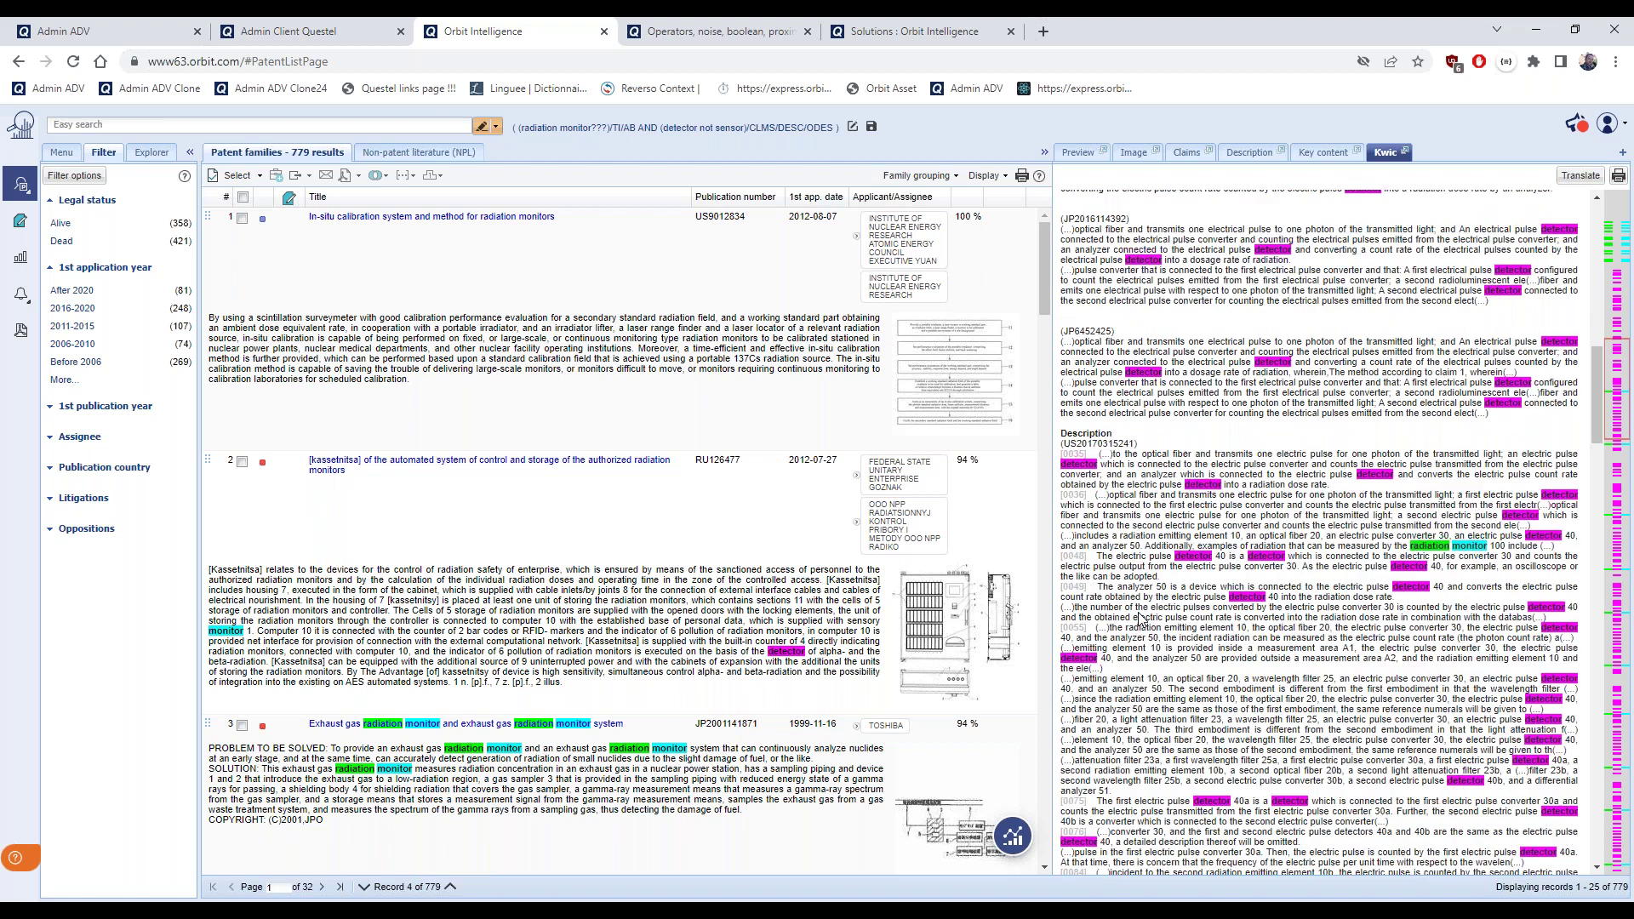
{"action": "scroll", "coordinate": [1140, 620], "scroll_direction": "down", "scroll_amount": 1}
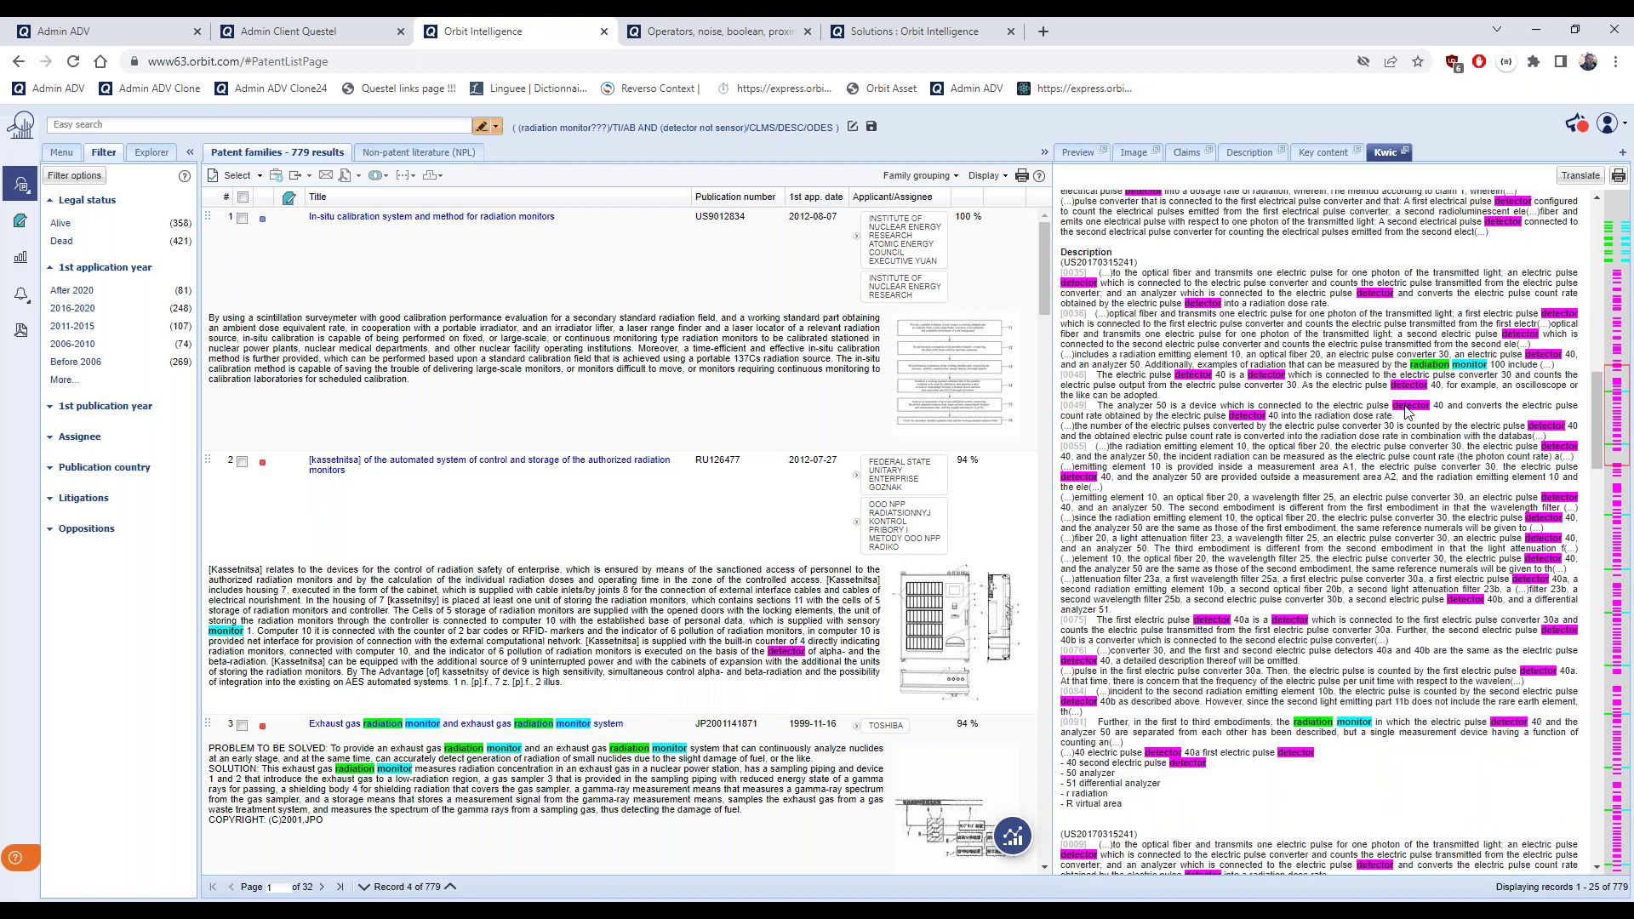
{"action": "scroll", "coordinate": [1372, 497], "scroll_direction": "up", "scroll_amount": 3}
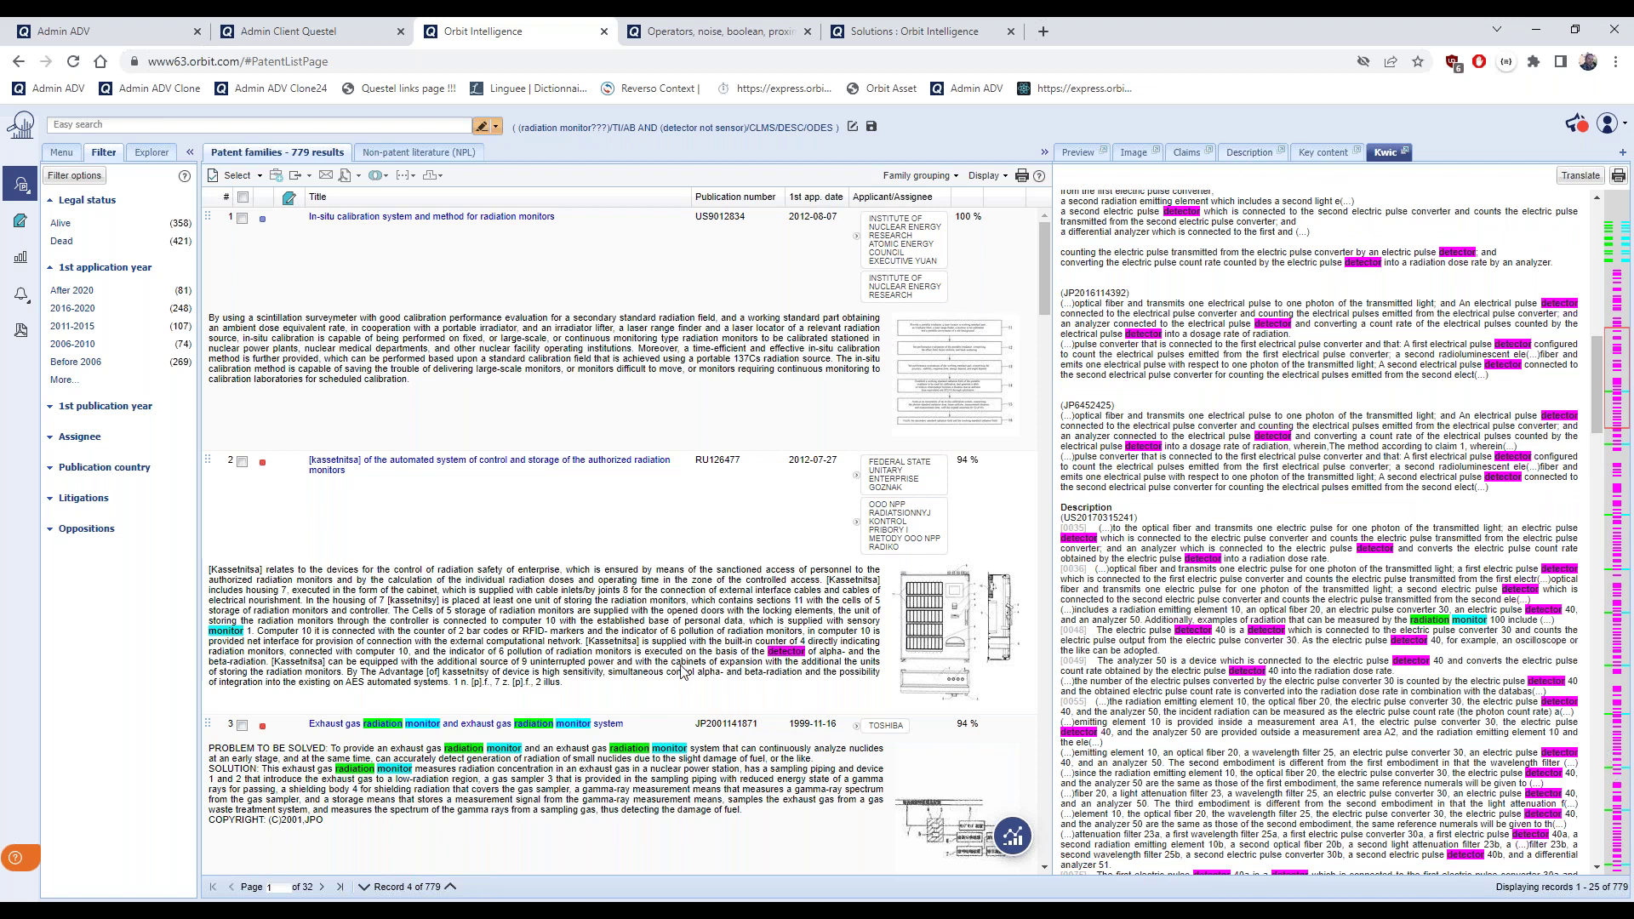
View the Kwic keyword summary for the sixth record, "Improvements in or relating to beta radiation monitors"
{"action": "scroll", "coordinate": [690, 634], "scroll_direction": "down", "scroll_amount": 5}
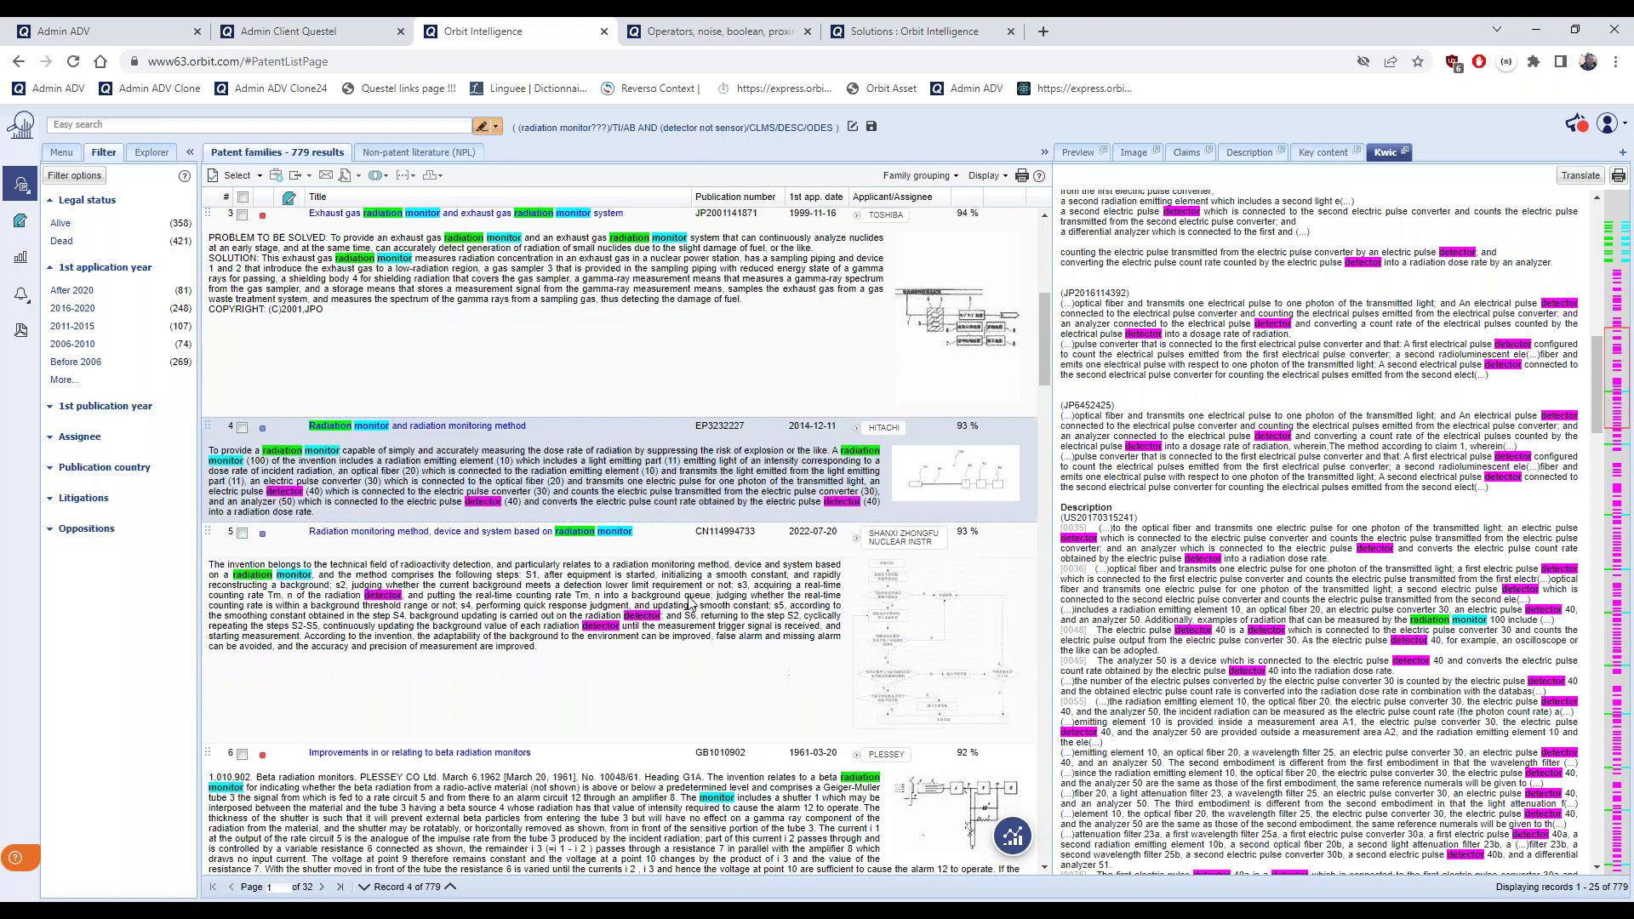
{"action": "left_click", "coordinate": [656, 776]}
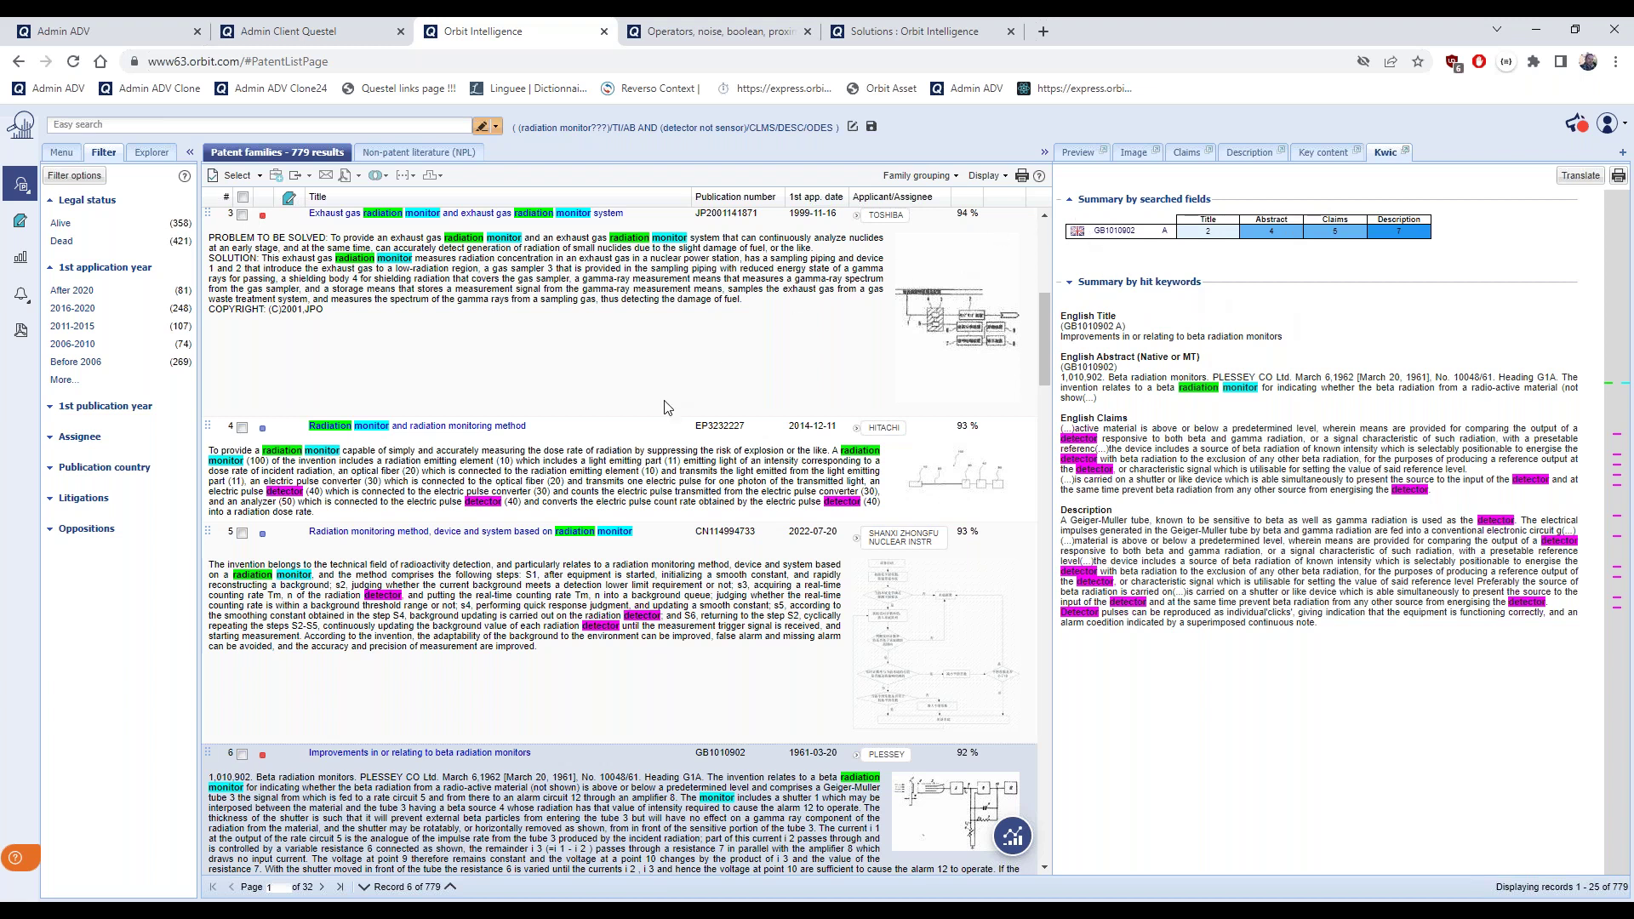
{"action": "scroll", "coordinate": [666, 408], "scroll_direction": "up", "scroll_amount": 6}
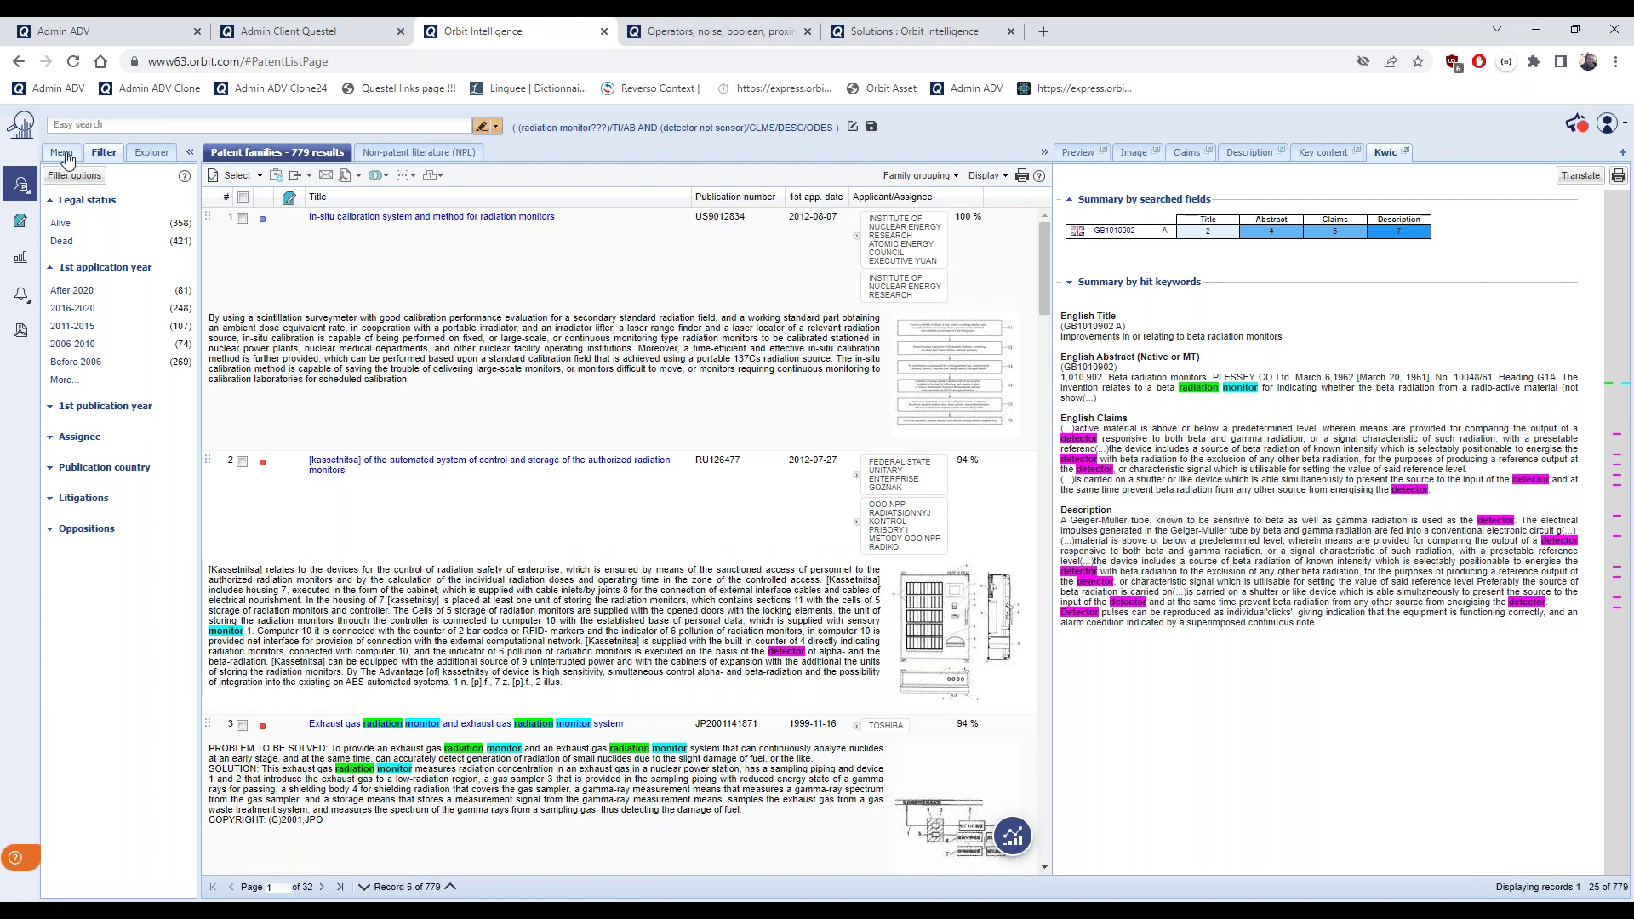
Switch to the help article on truncations and operators and review its Boolean and proximity operator tables
{"action": "left_click", "coordinate": [681, 42]}
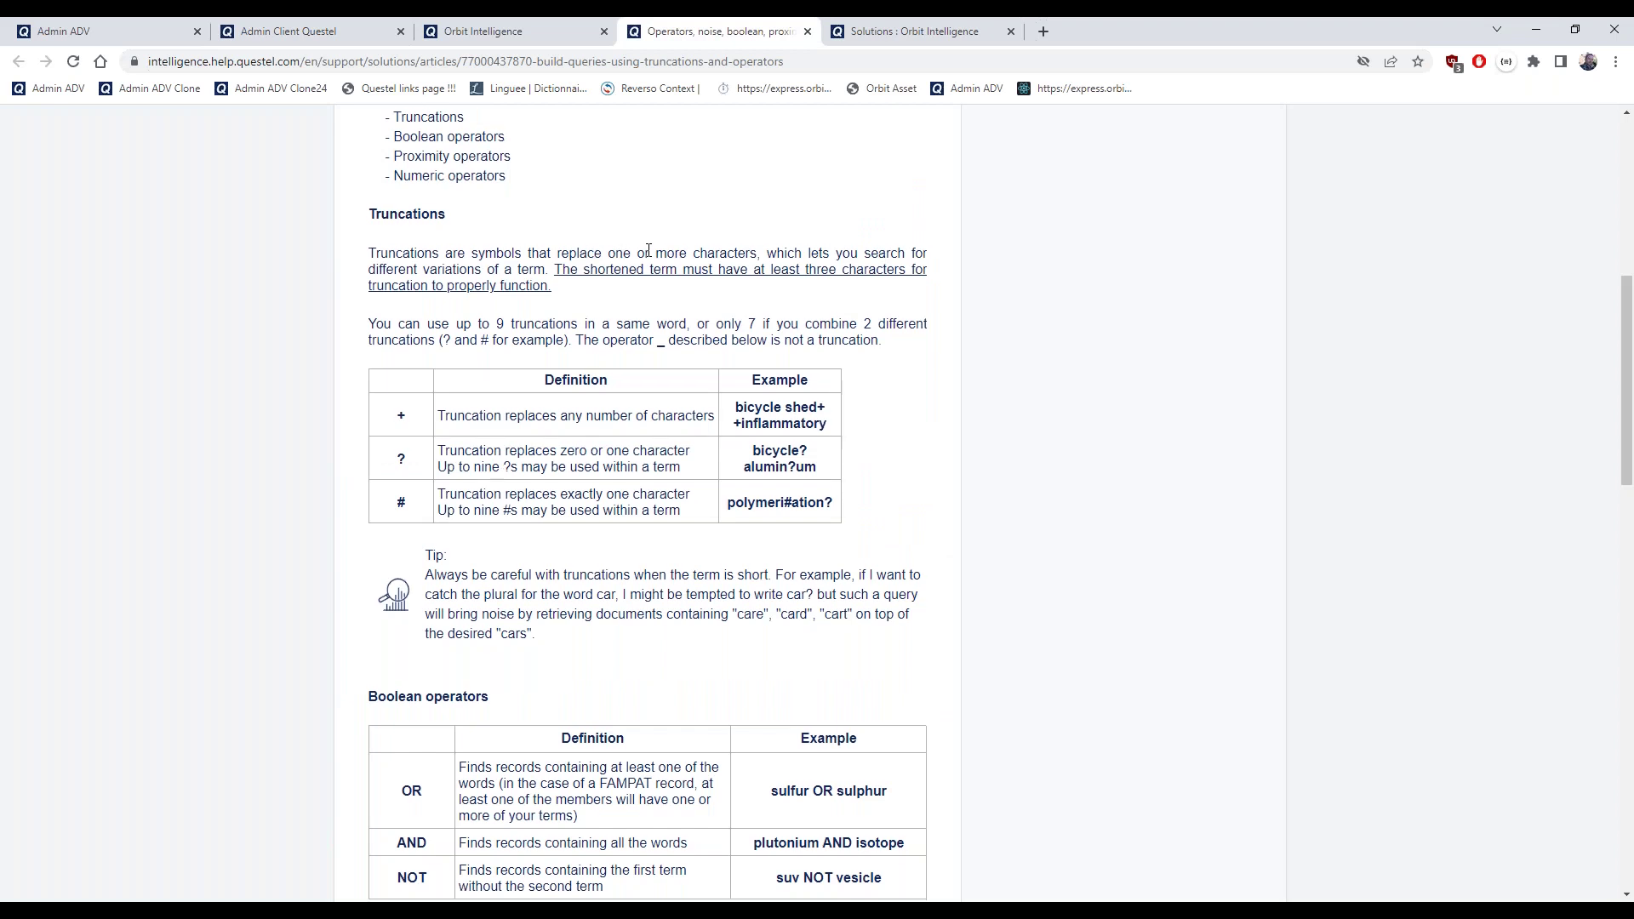
{"action": "scroll", "coordinate": [649, 251], "scroll_direction": "down", "scroll_amount": 2}
{"action": "scroll", "coordinate": [649, 251], "scroll_direction": "down", "scroll_amount": 2}
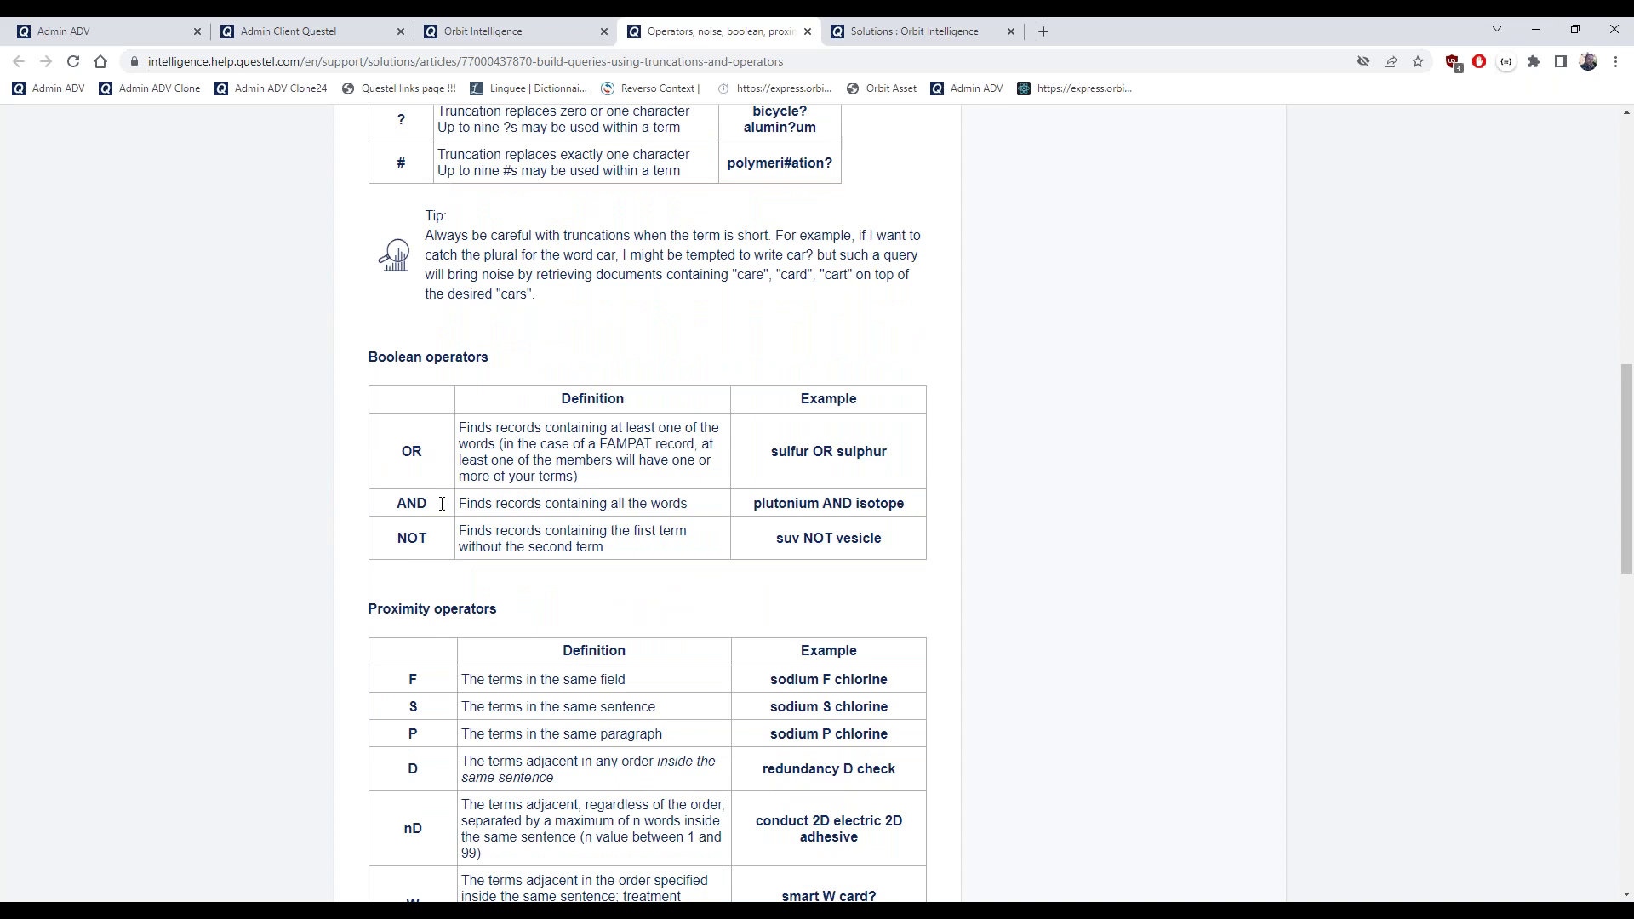
{"action": "scroll", "coordinate": [435, 548], "scroll_direction": "down", "scroll_amount": 2}
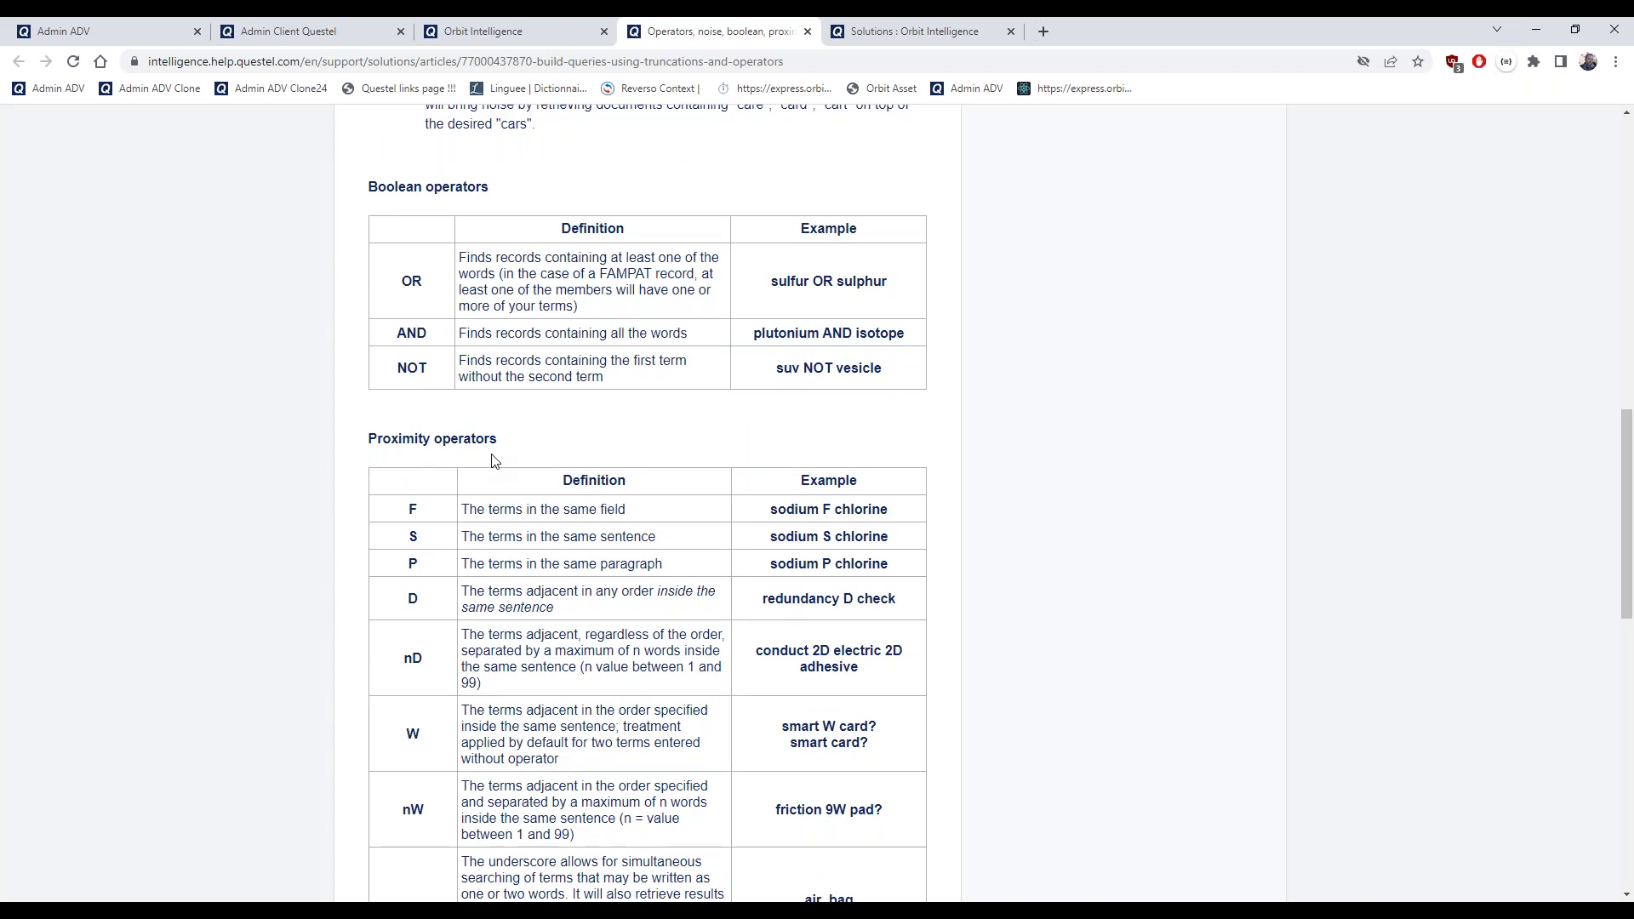
Read the proximity operator definitions and examples in the help article, from F, S and P down to the parentheses row
{"action": "scroll", "coordinate": [492, 460], "scroll_direction": "down", "scroll_amount": 1}
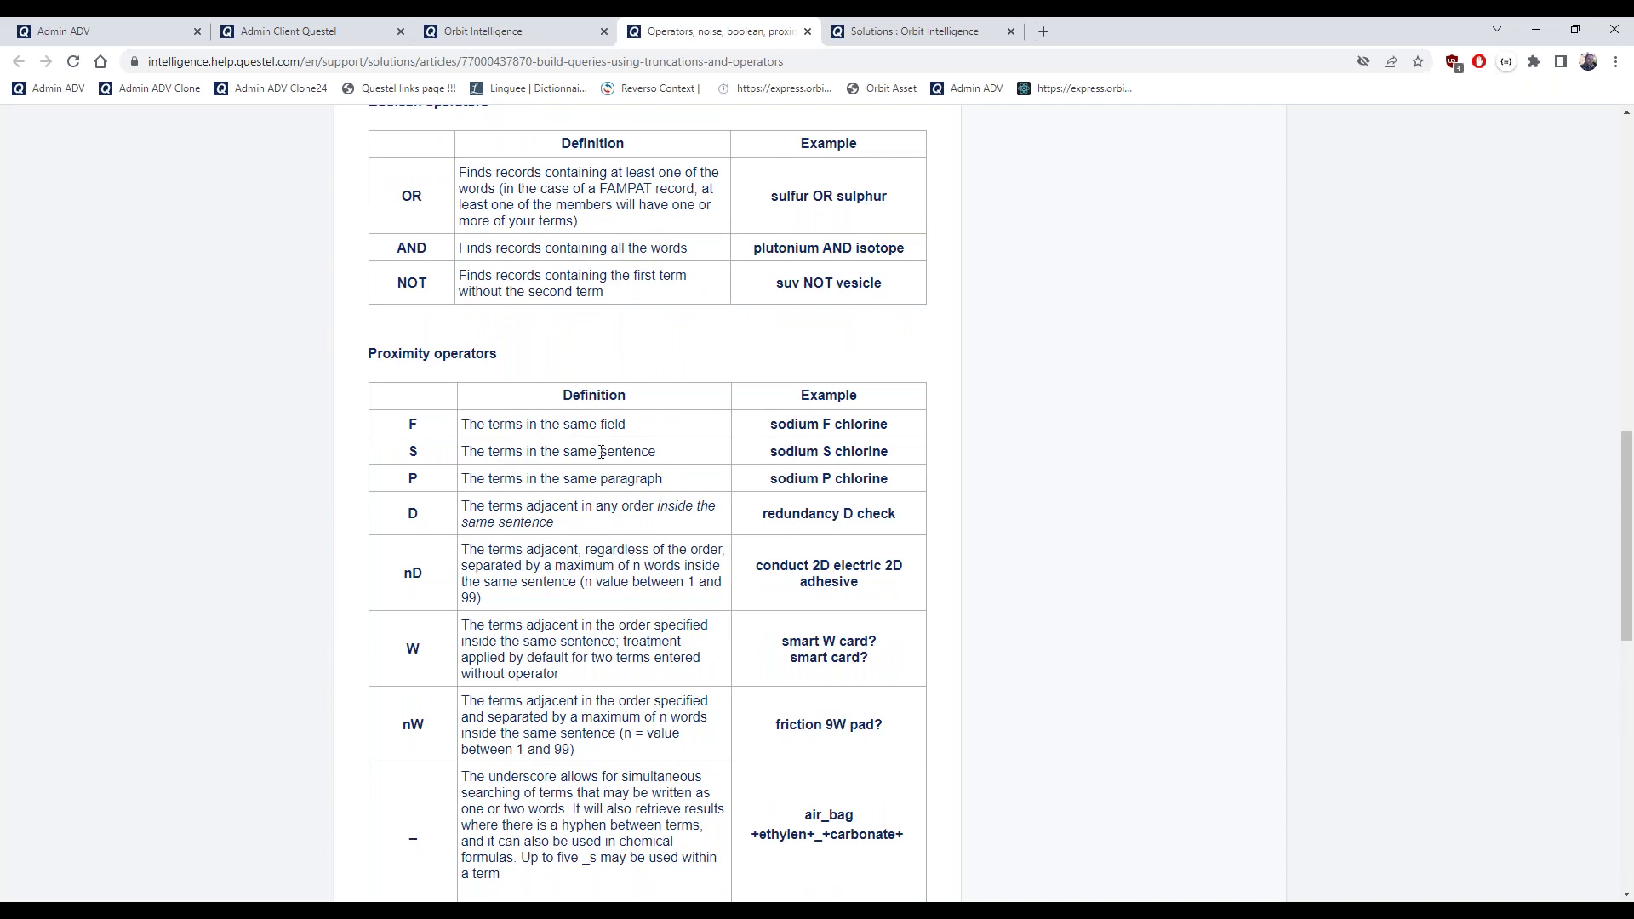
{"action": "left_click_drag", "start_coordinate": [666, 480], "coordinate": [571, 481]}
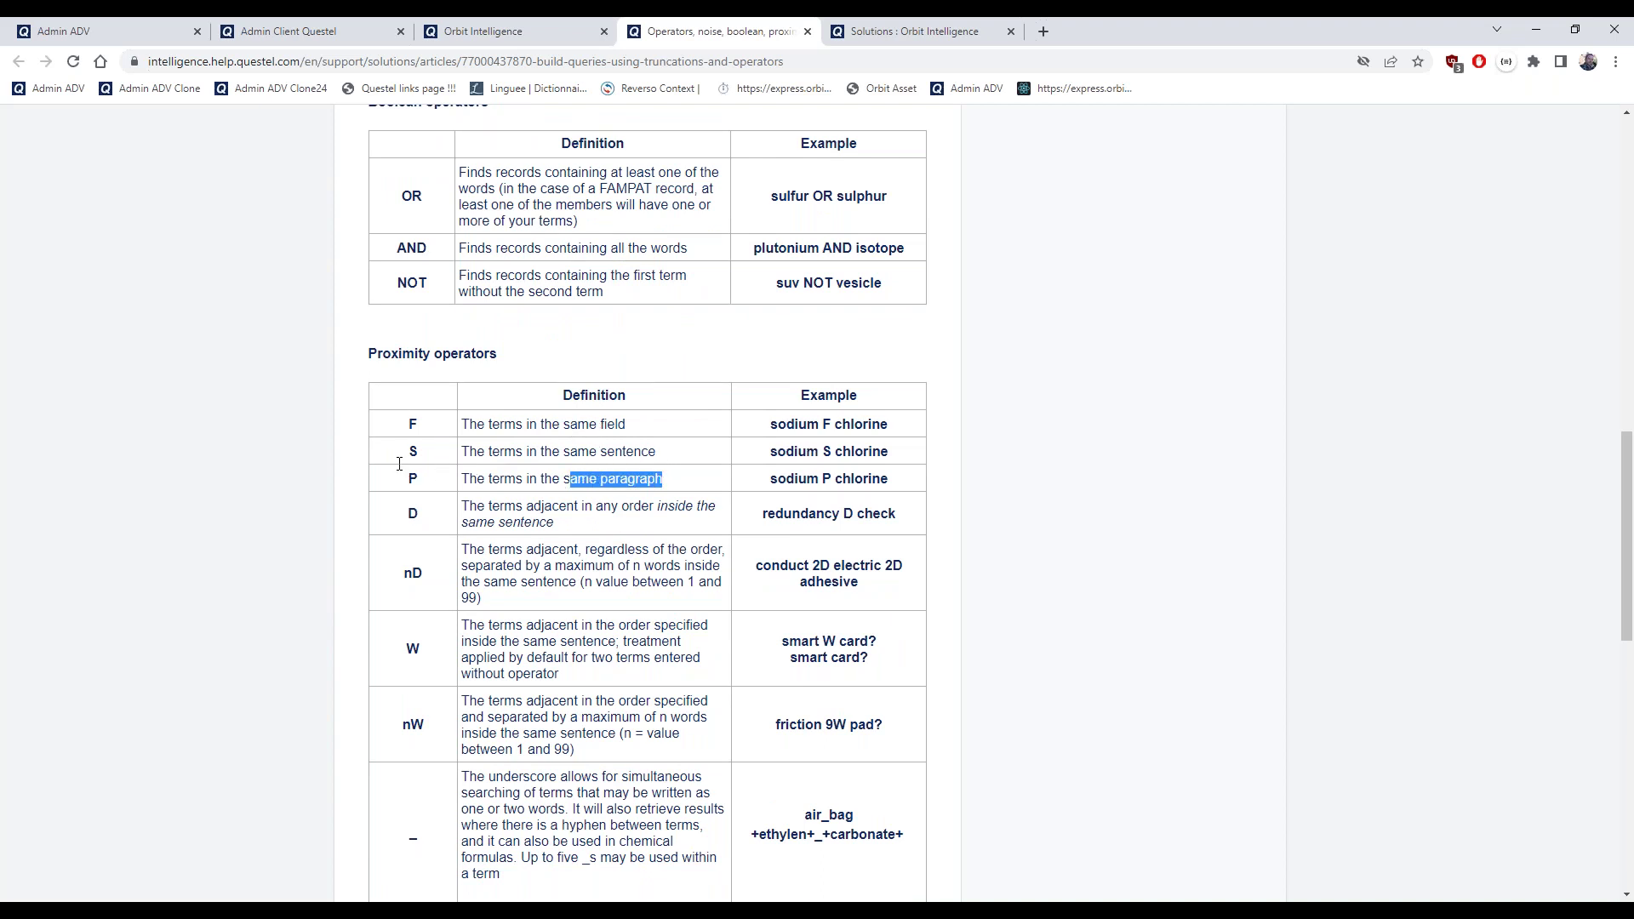
{"action": "scroll", "coordinate": [415, 483], "scroll_direction": "down", "scroll_amount": 1}
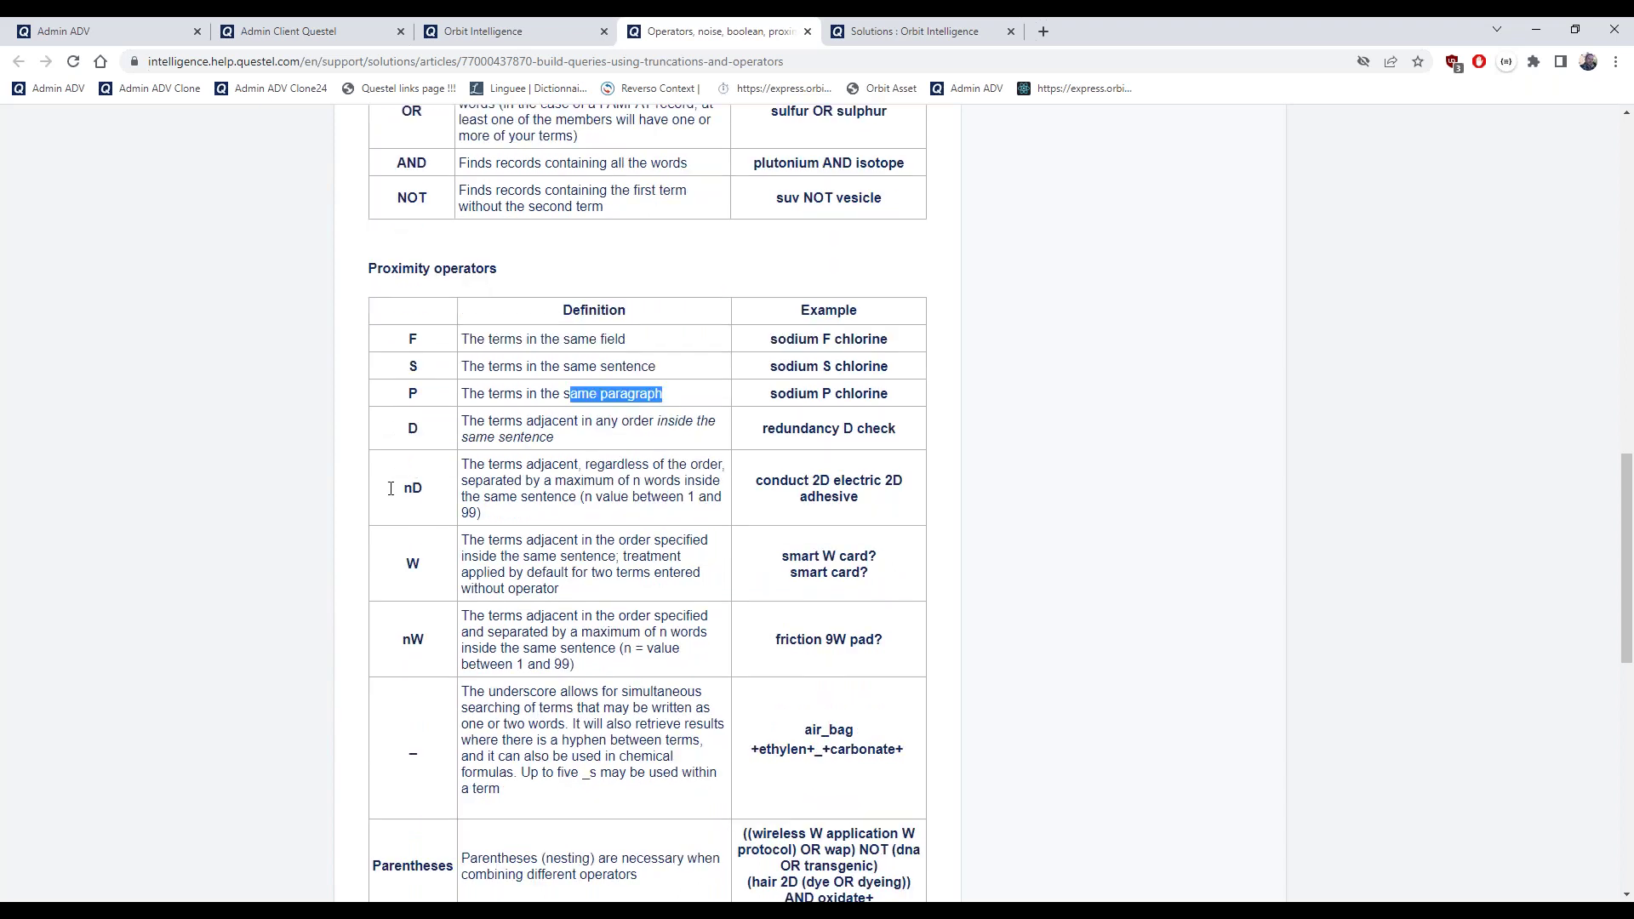
{"action": "left_click", "coordinate": [390, 488]}
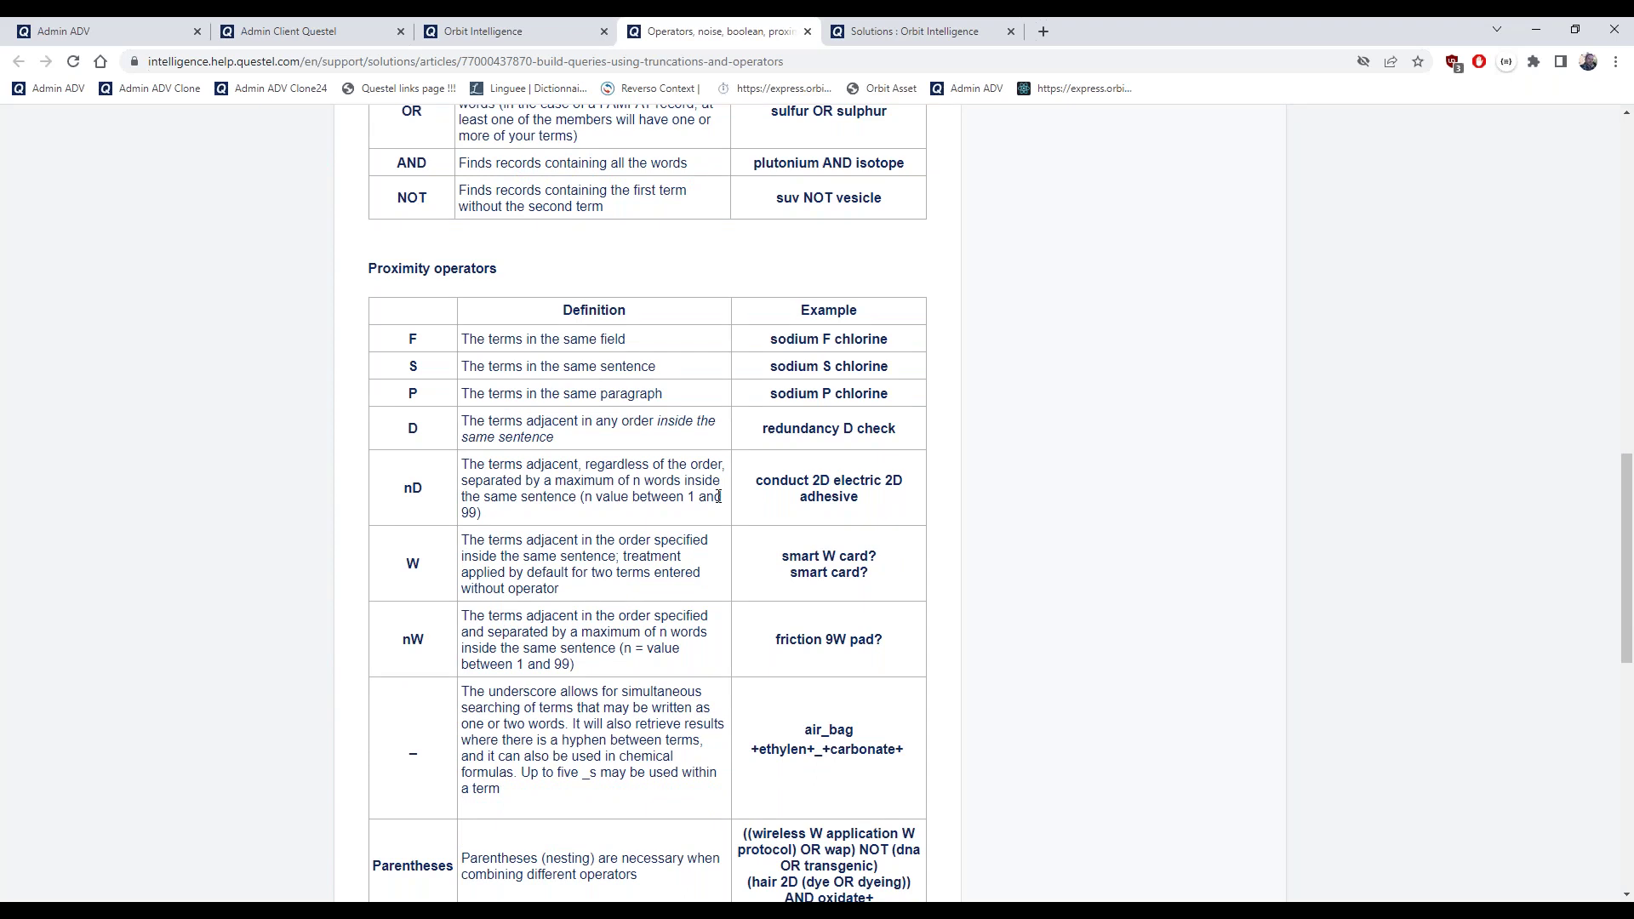
{"action": "scroll", "coordinate": [719, 496], "scroll_direction": "down", "scroll_amount": 1}
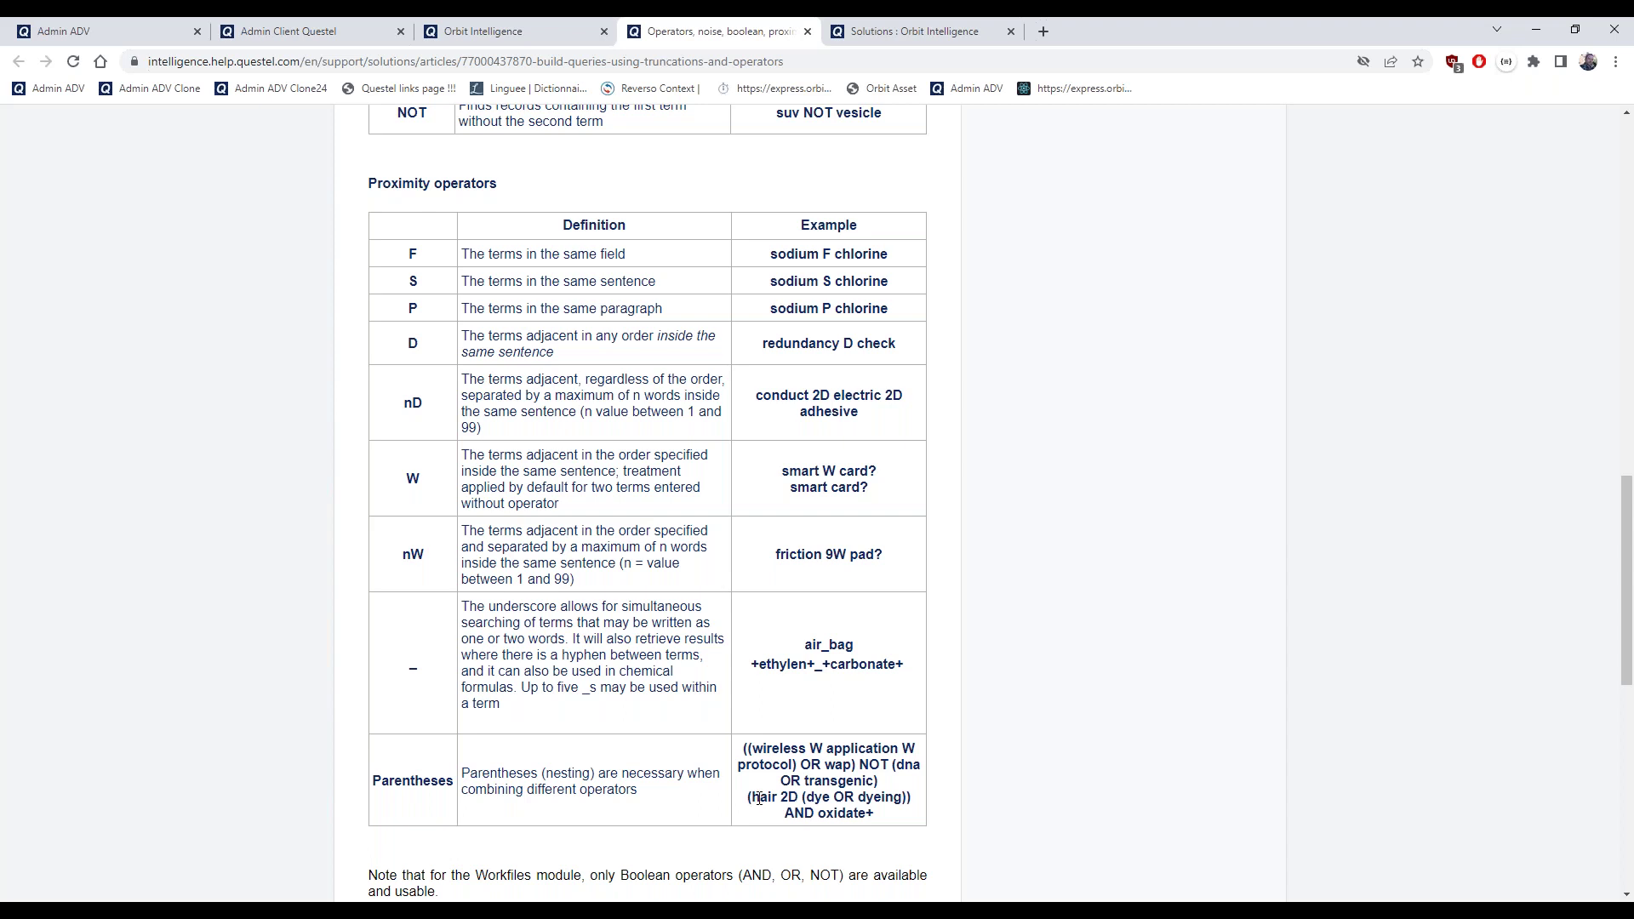
Switch back to the Orbit Intelligence results, show the search menu, and preview the third and first patent records
{"action": "left_click", "coordinate": [490, 31]}
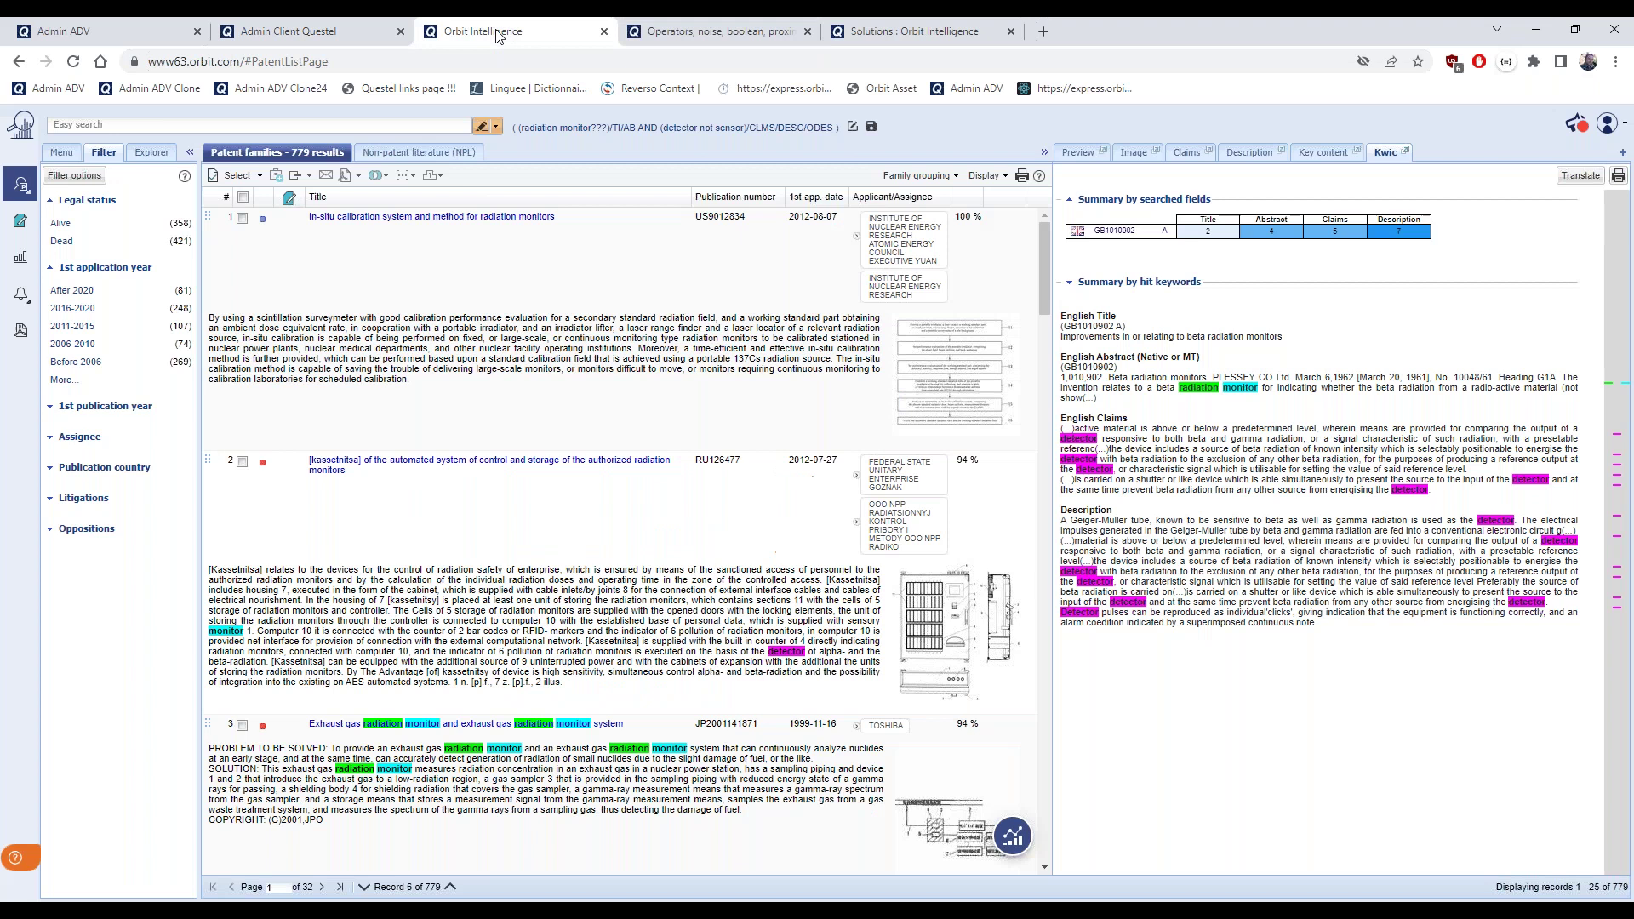
{"action": "left_click", "coordinate": [62, 152]}
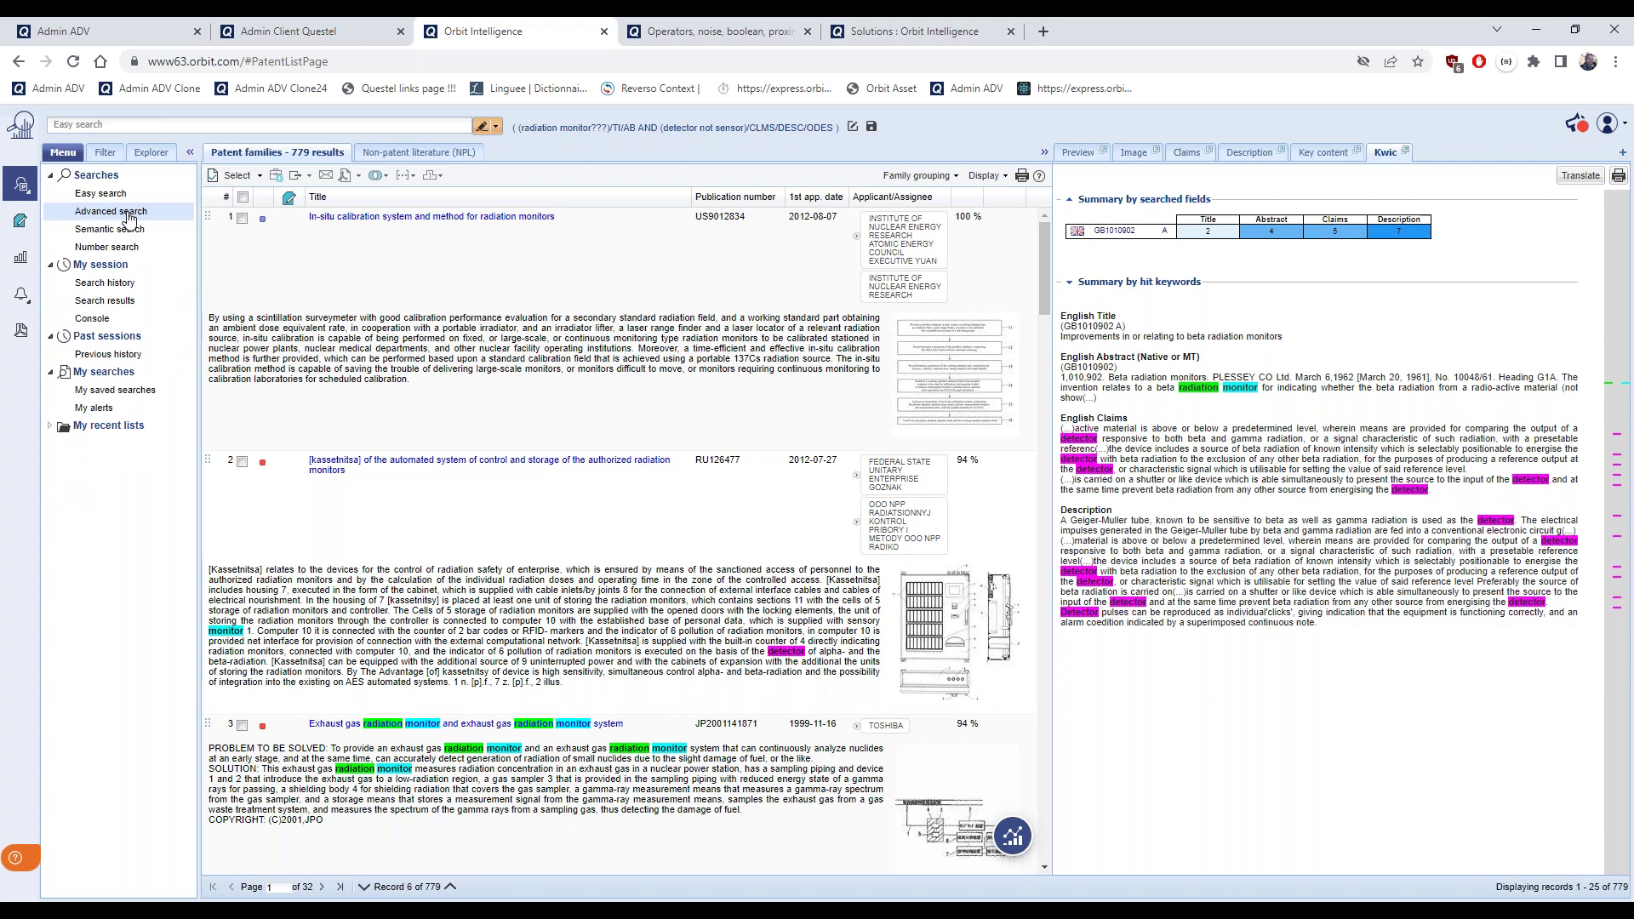
{"action": "left_click", "coordinate": [1074, 154]}
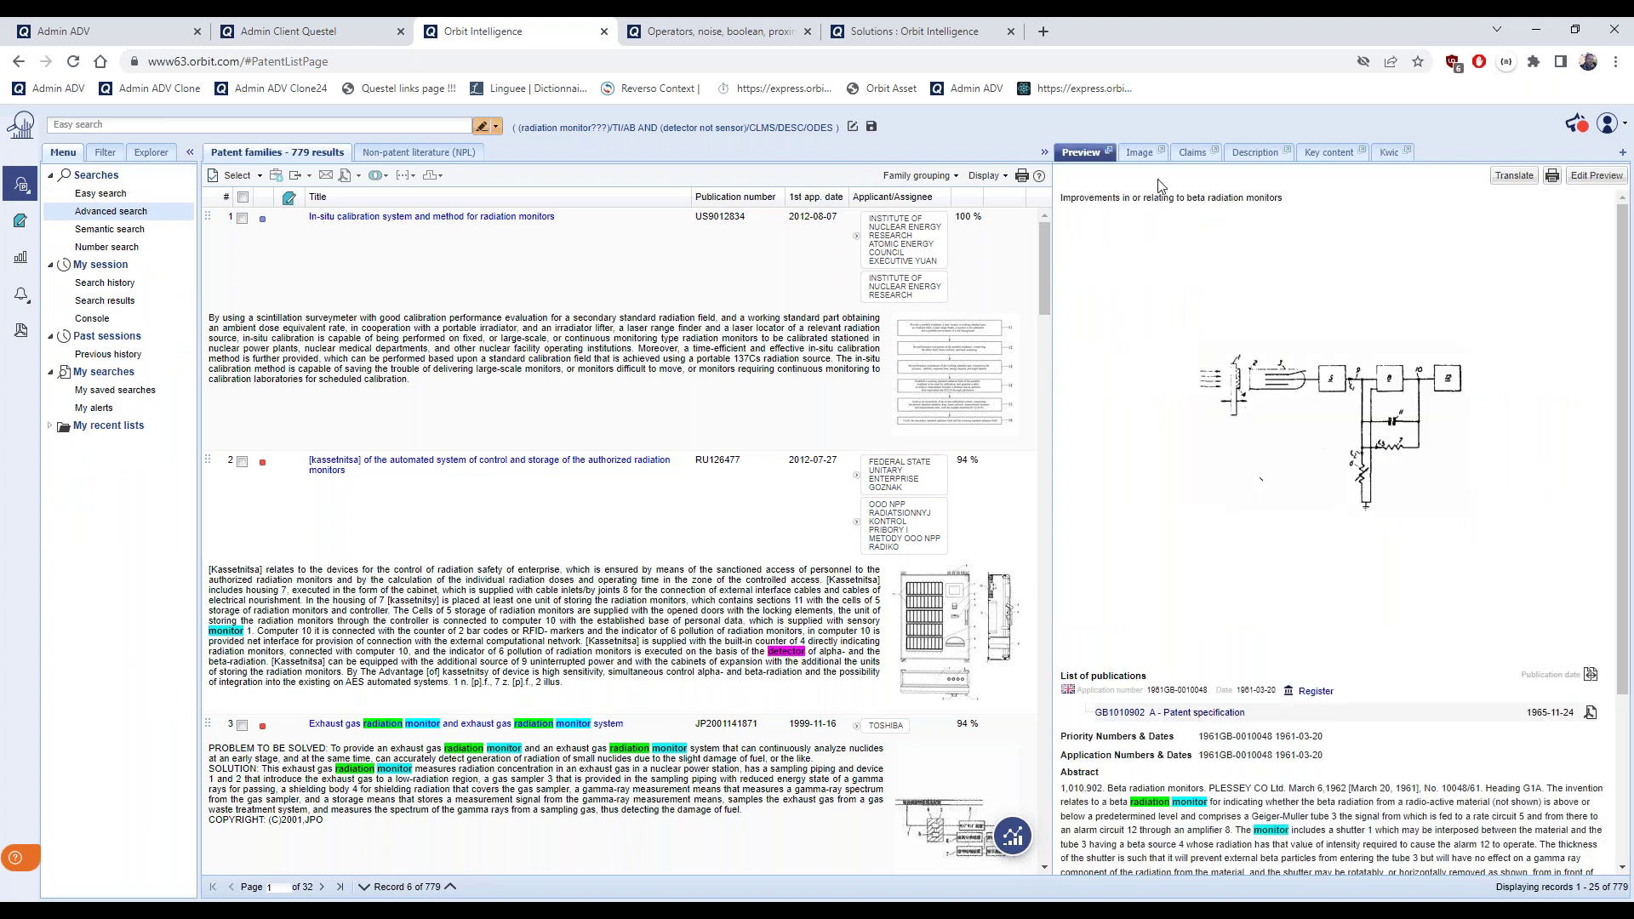
{"action": "left_click", "coordinate": [654, 518]}
{"action": "left_click", "coordinate": [704, 755]}
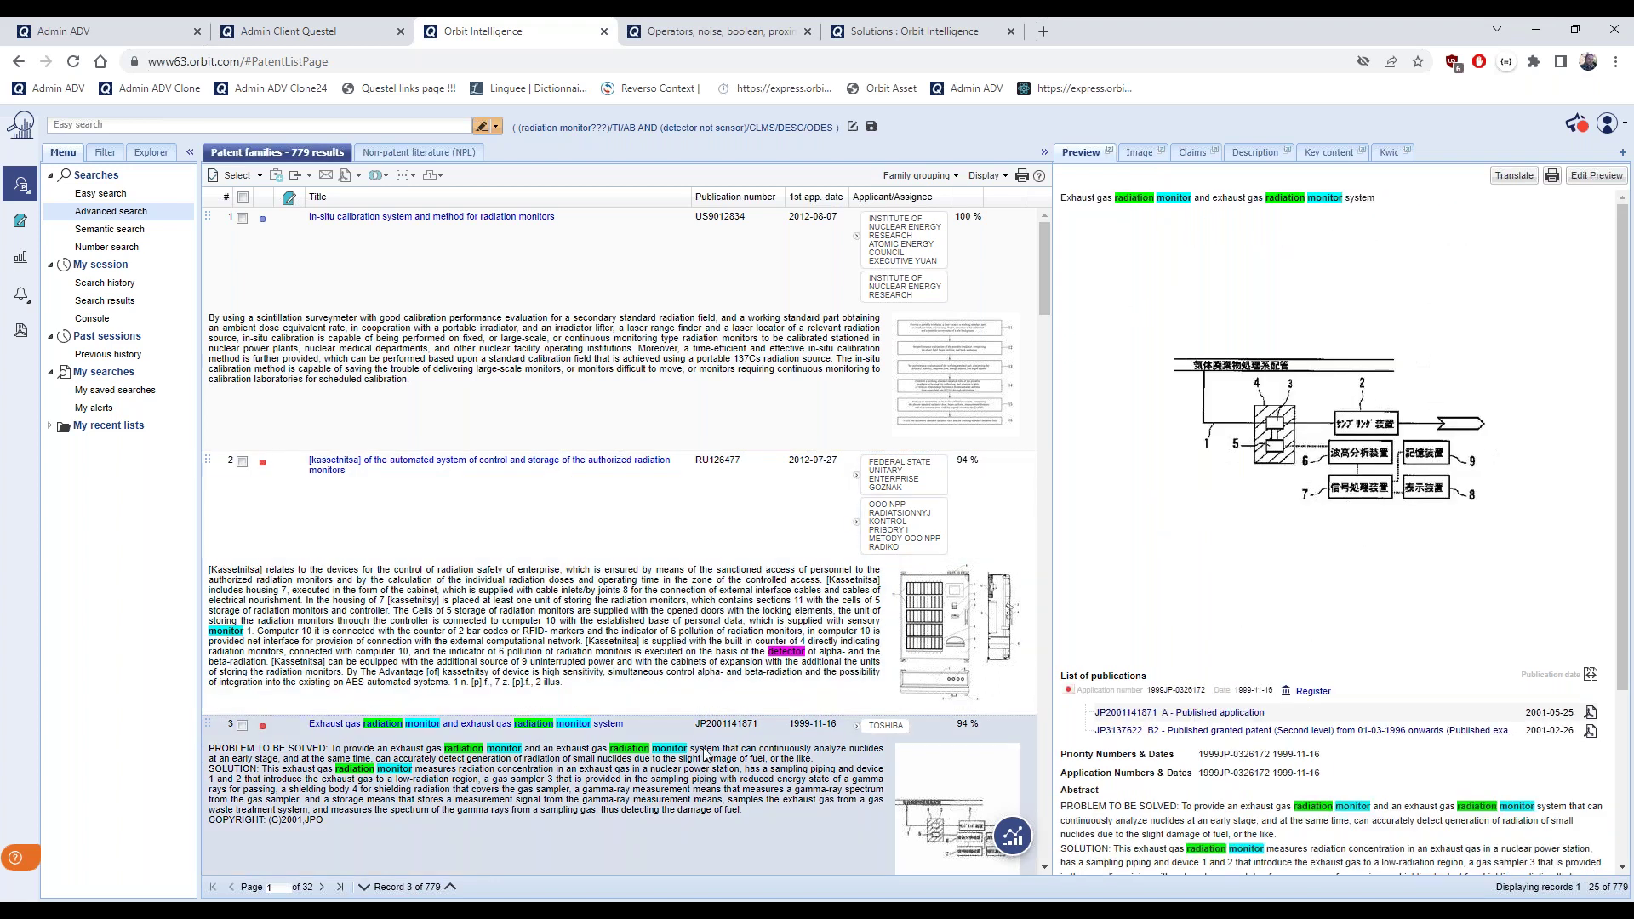
{"action": "left_click", "coordinate": [653, 294]}
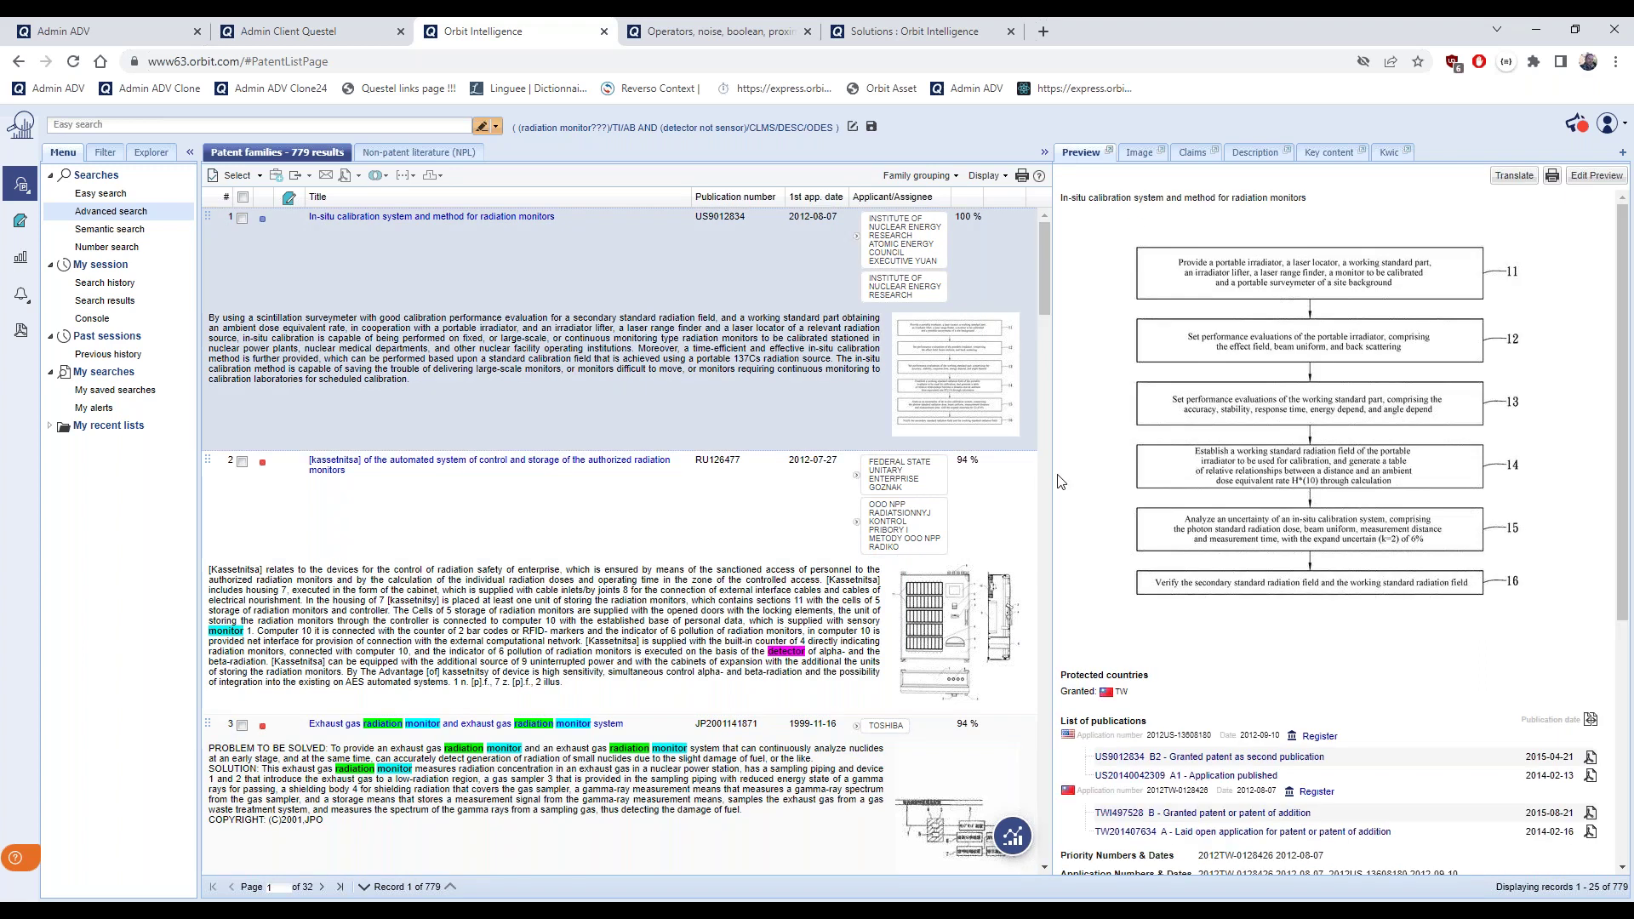
Preview the fifth record, CN114994733, and the eighth record, EP3321714, in the results list
{"action": "scroll", "coordinate": [1328, 594], "scroll_direction": "down", "scroll_amount": 3}
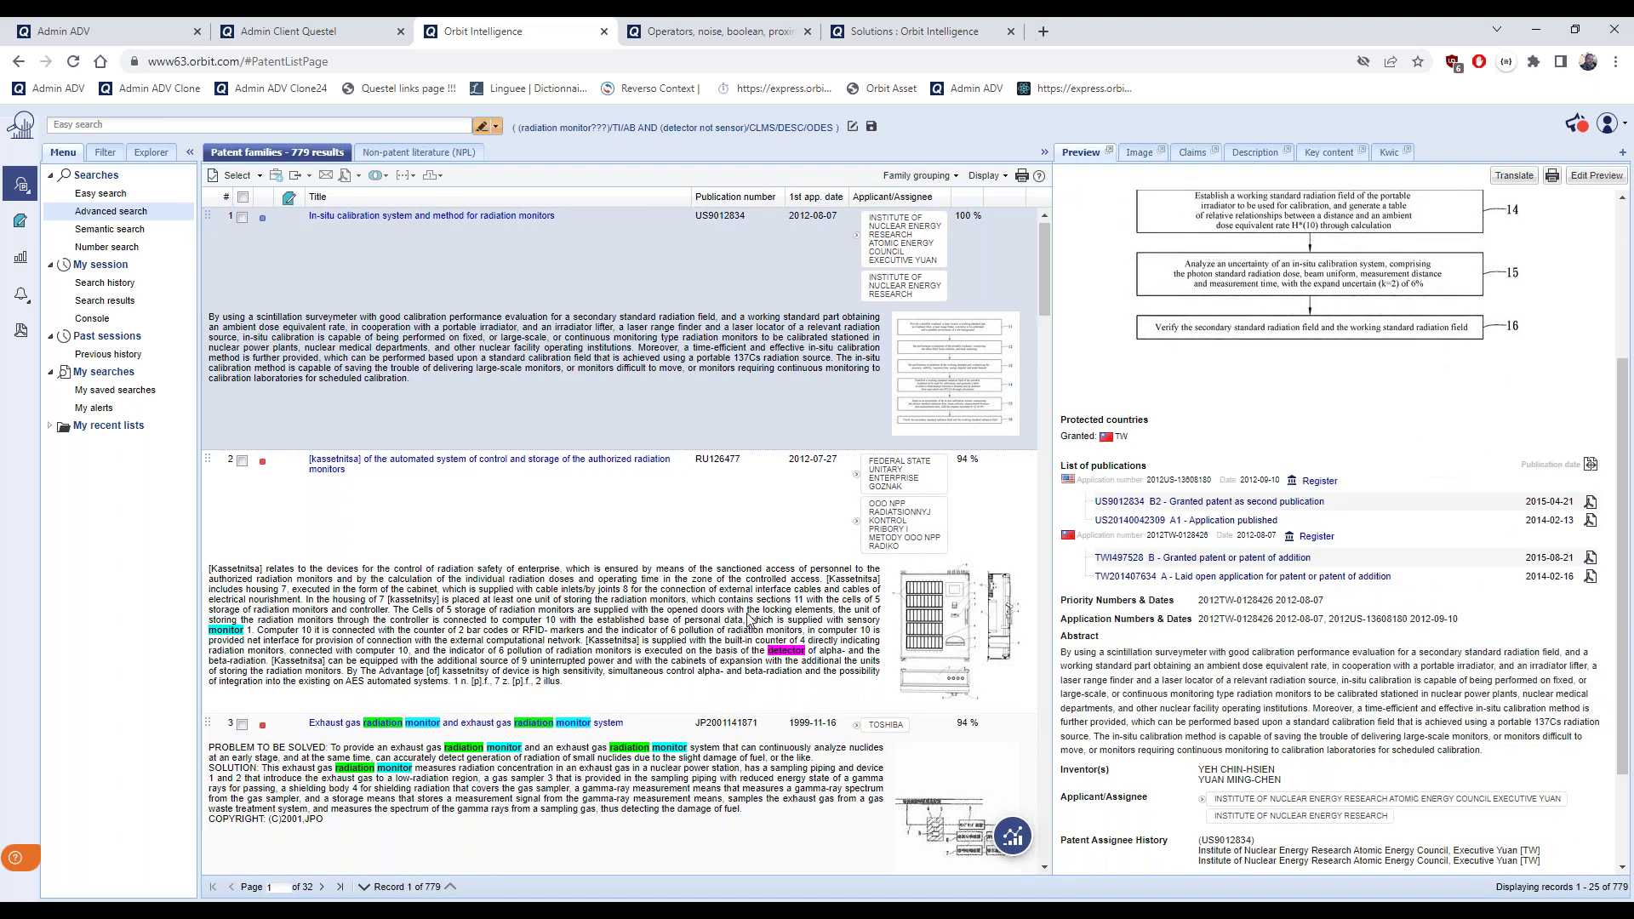
{"action": "scroll", "coordinate": [747, 618], "scroll_direction": "down", "scroll_amount": 4}
{"action": "left_click", "coordinate": [691, 750]}
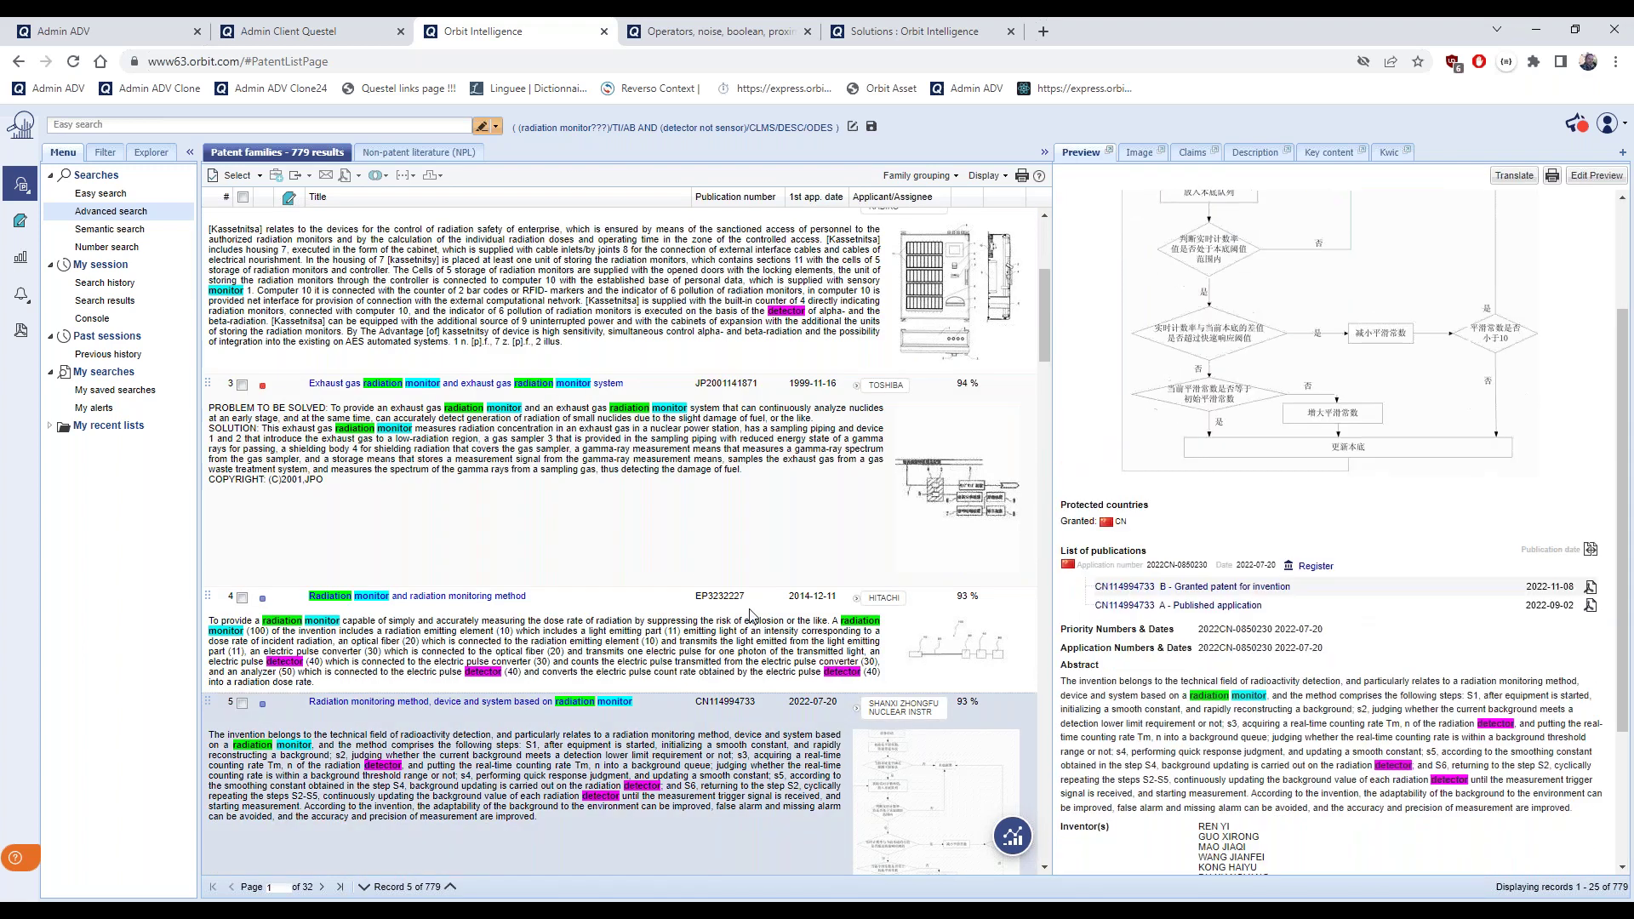
{"action": "scroll", "coordinate": [750, 613], "scroll_direction": "down", "scroll_amount": 6}
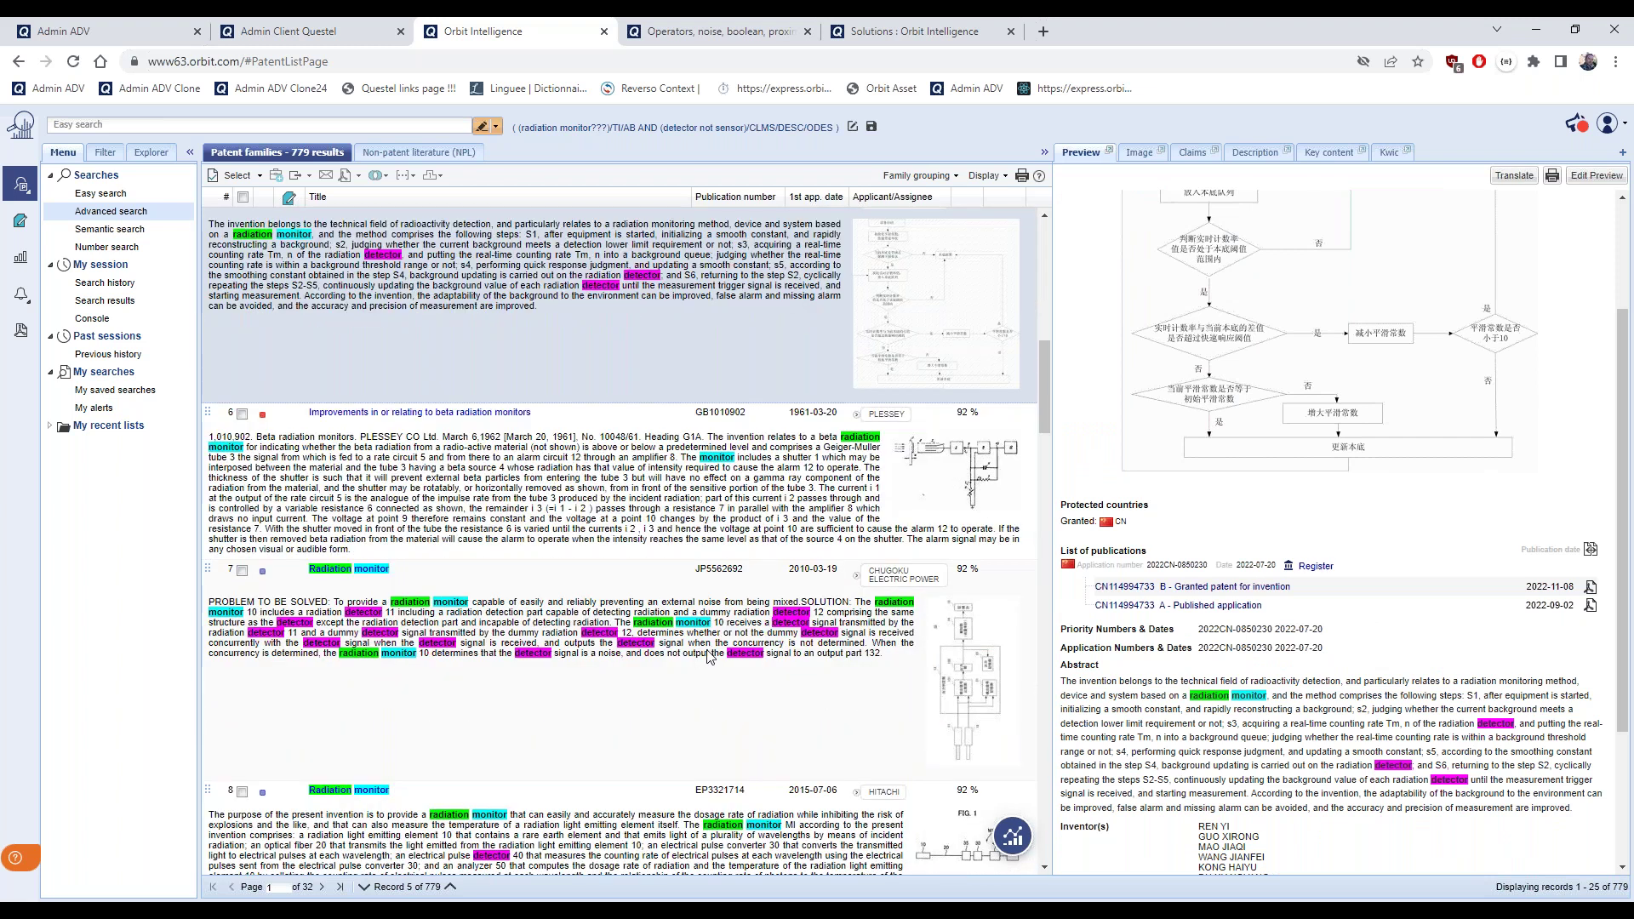
{"action": "left_click", "coordinate": [679, 813]}
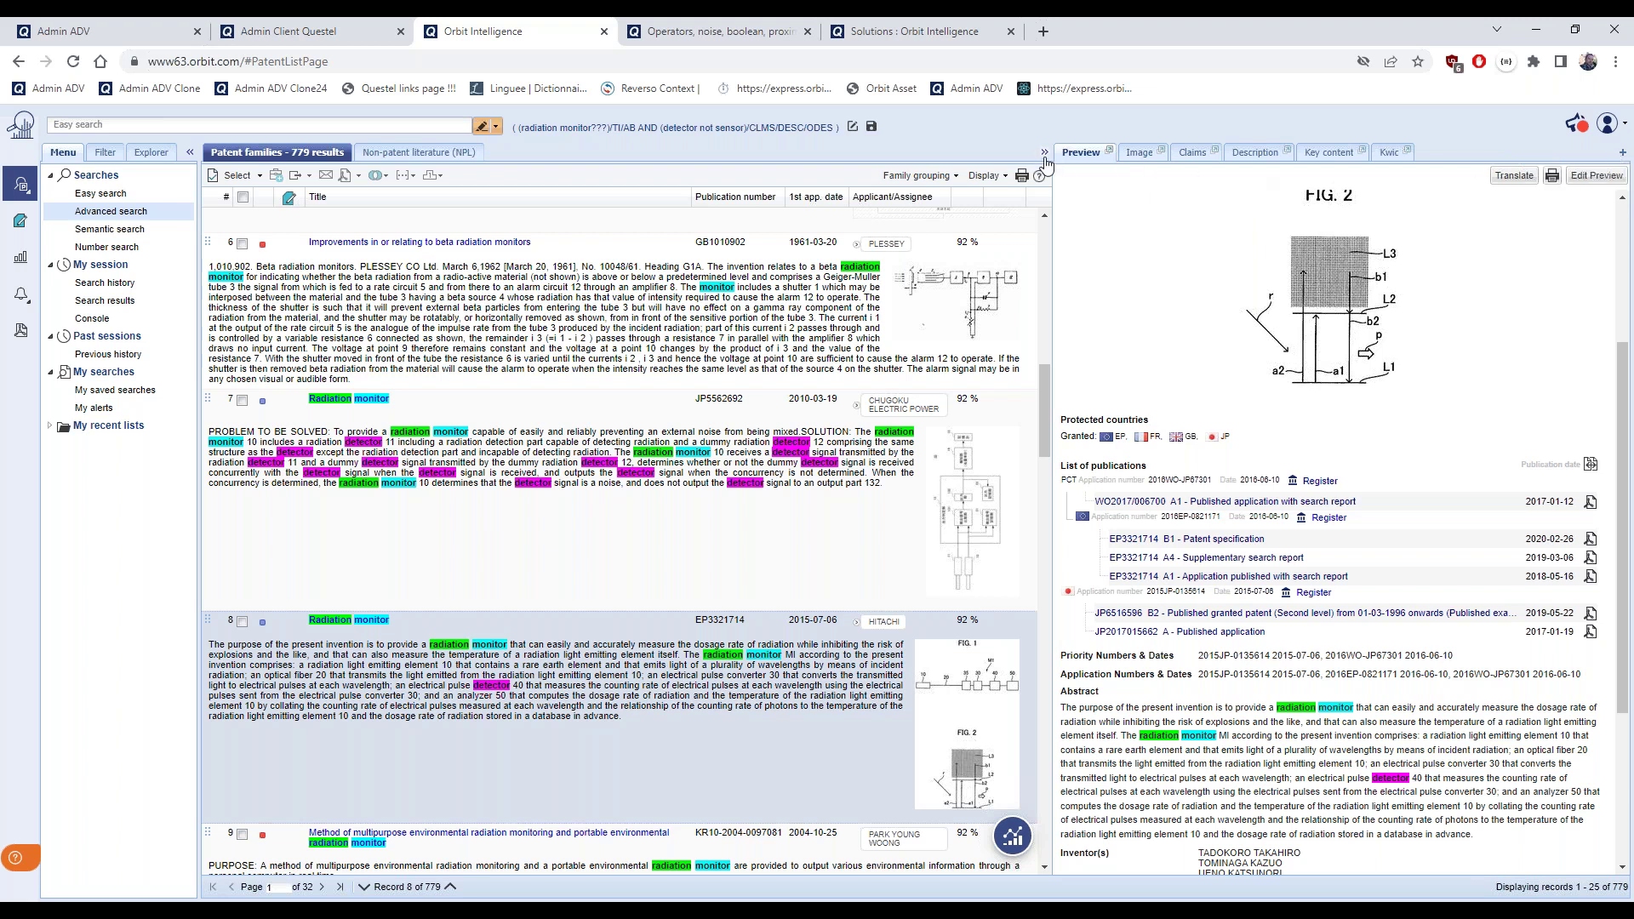
Open the full record of the eighth result and view its family members EP3321714 A1 and JP6516596 B2
{"action": "left_click", "coordinate": [1045, 155]}
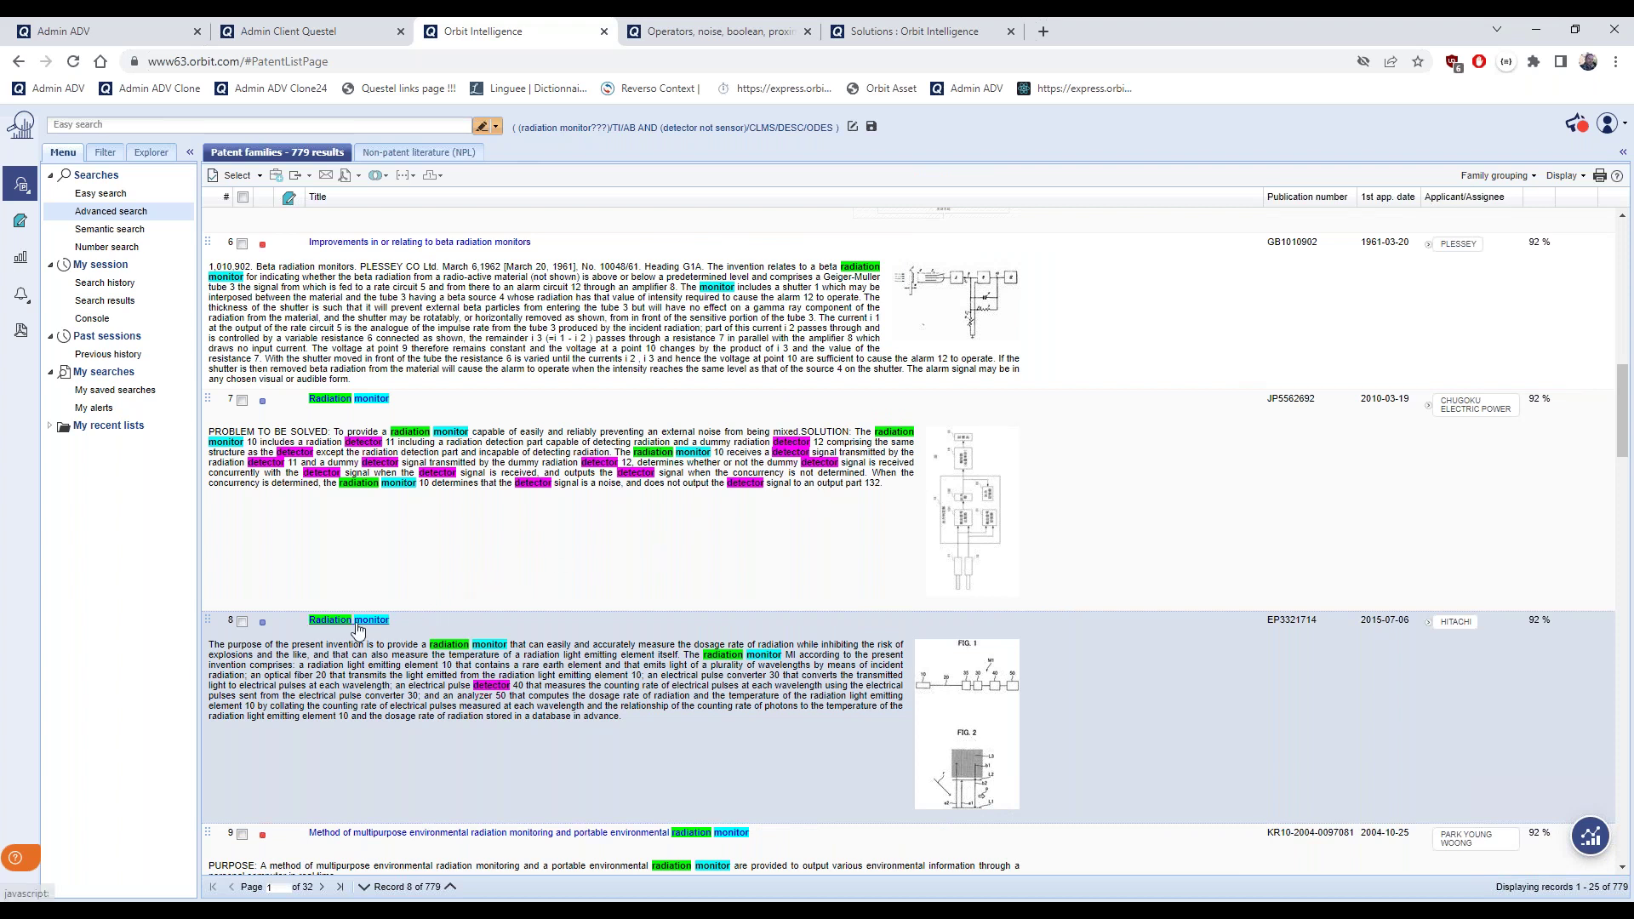
{"action": "left_click", "coordinate": [357, 624]}
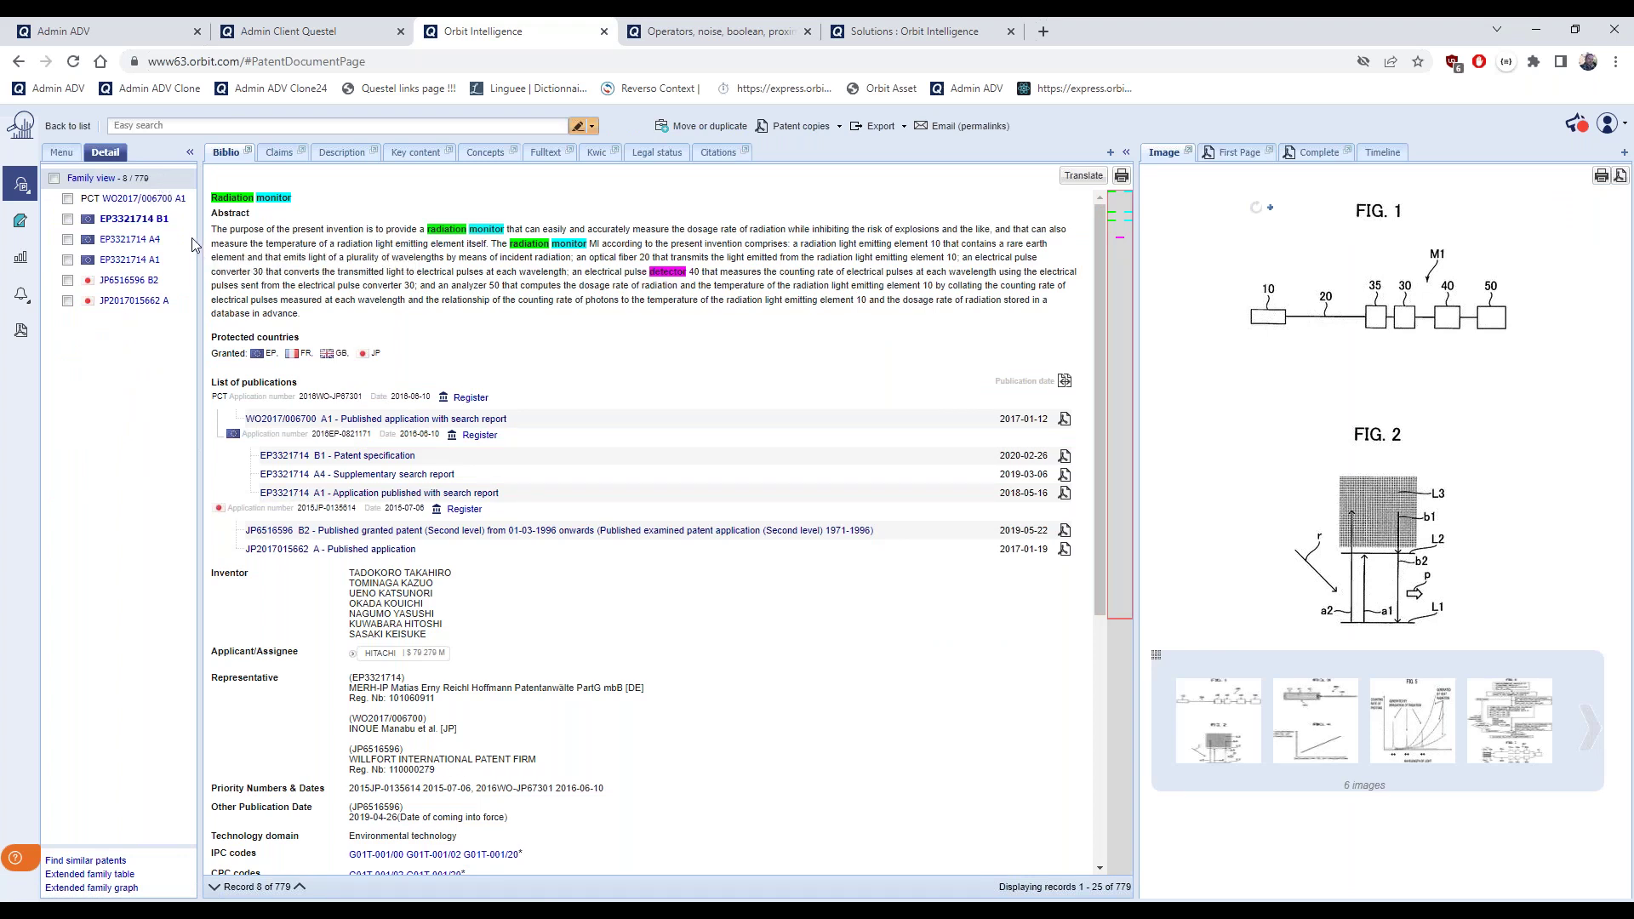
{"action": "left_click", "coordinate": [152, 262]}
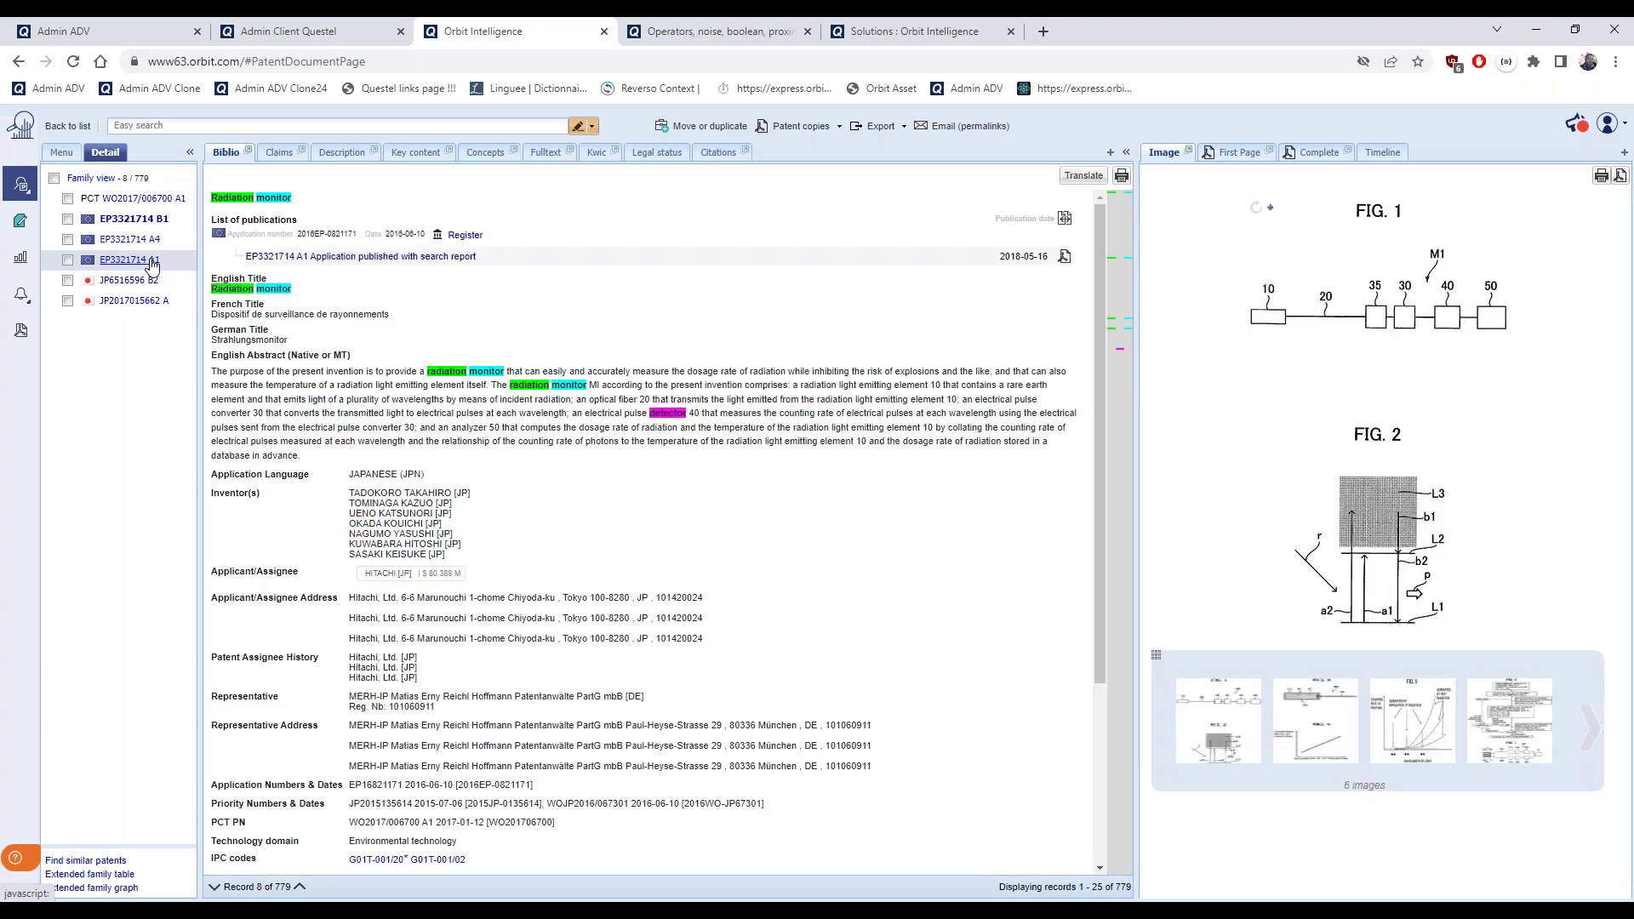
{"action": "left_click", "coordinate": [153, 281]}
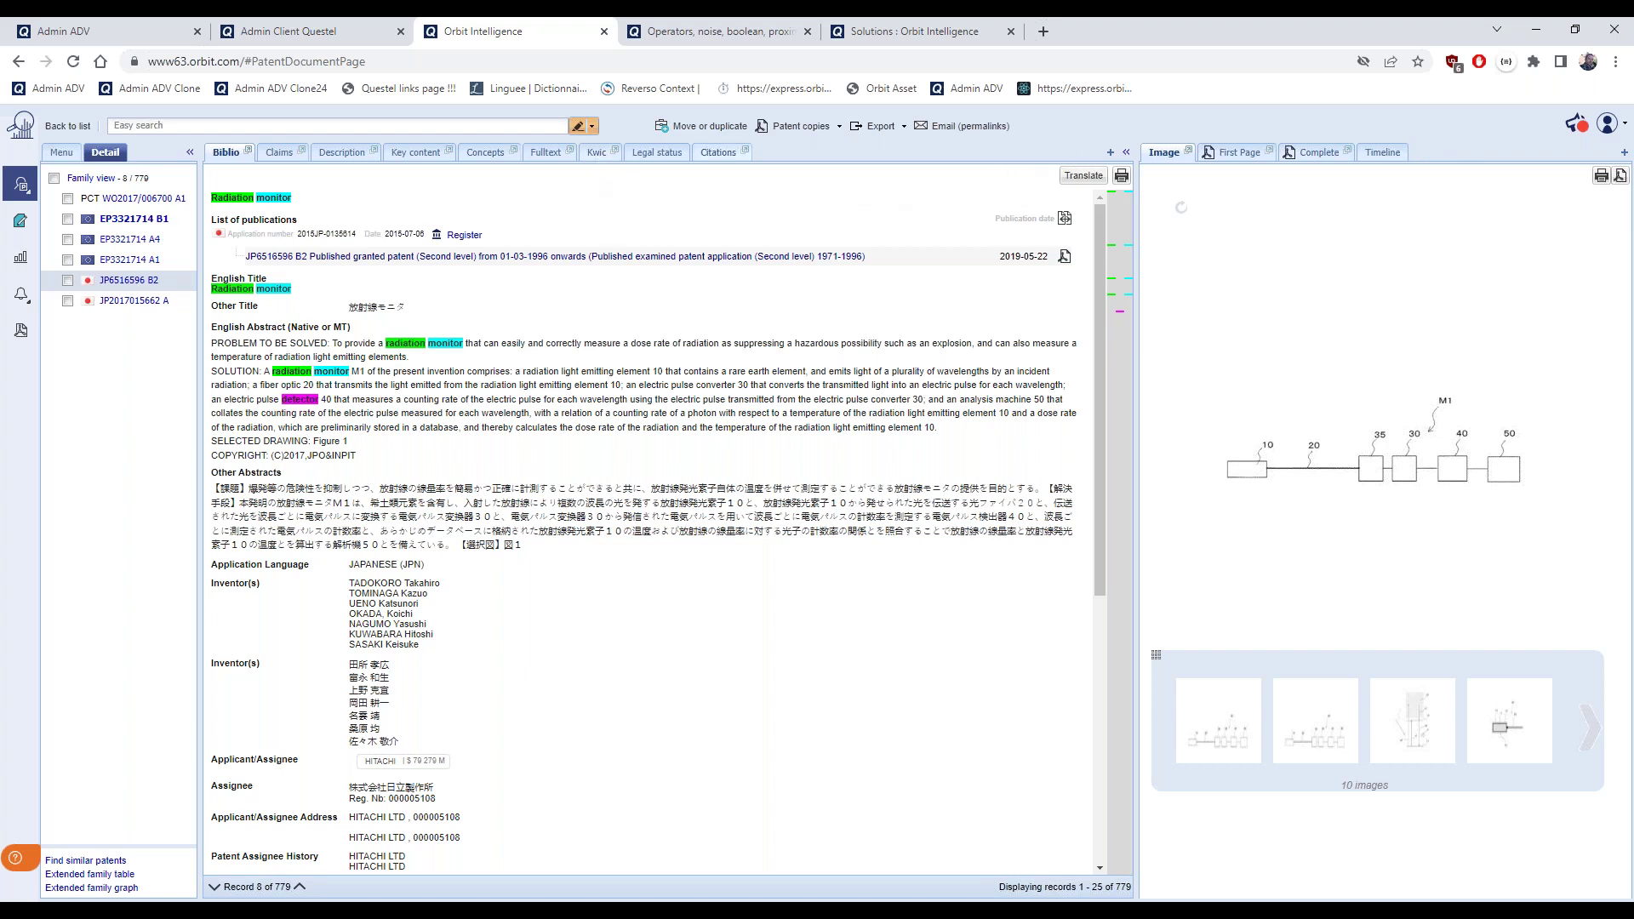
Add the Kwic and Claims views to the side pane beside the bibliographic data of JP6516596 B2
{"action": "left_click", "coordinate": [1624, 152]}
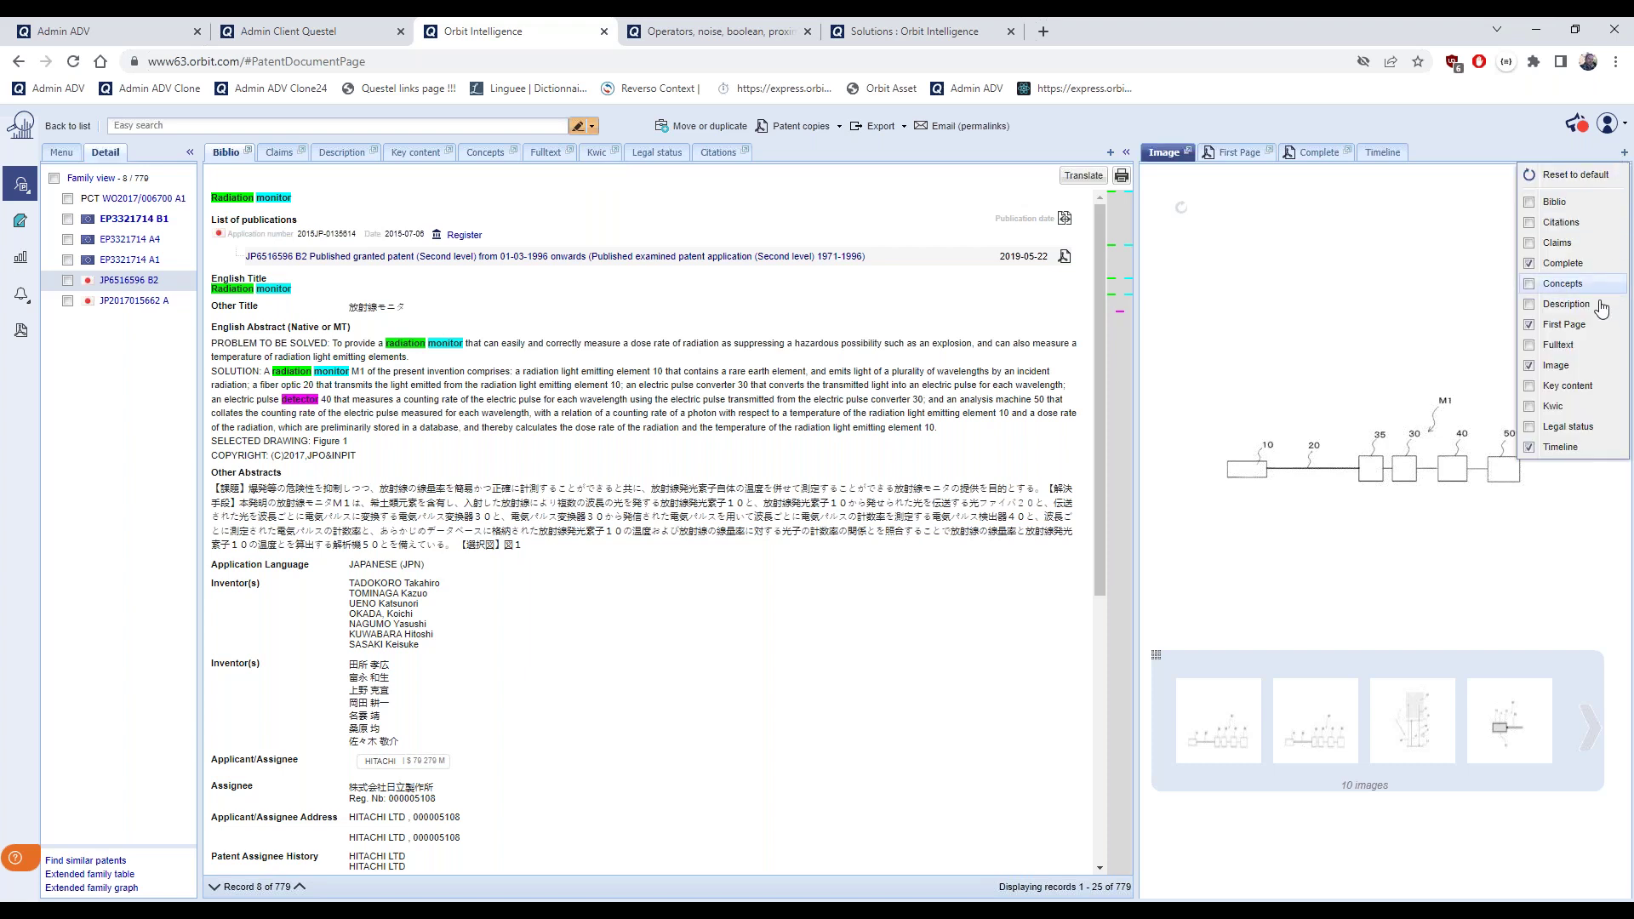
{"action": "left_click", "coordinate": [1554, 409]}
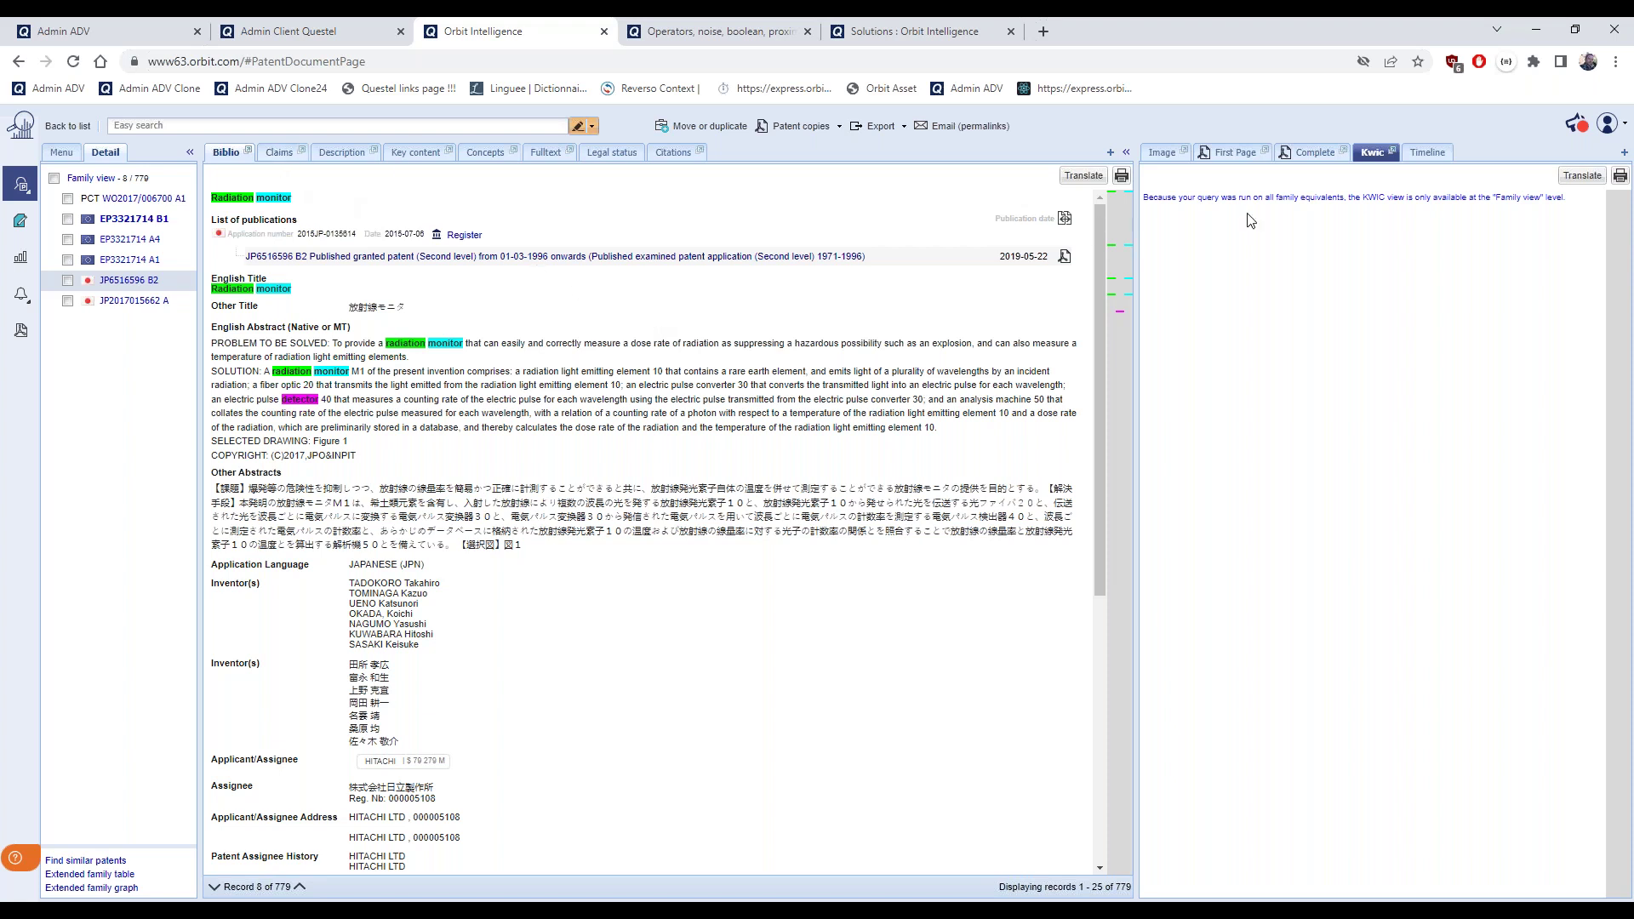
{"action": "left_click", "coordinate": [1625, 153]}
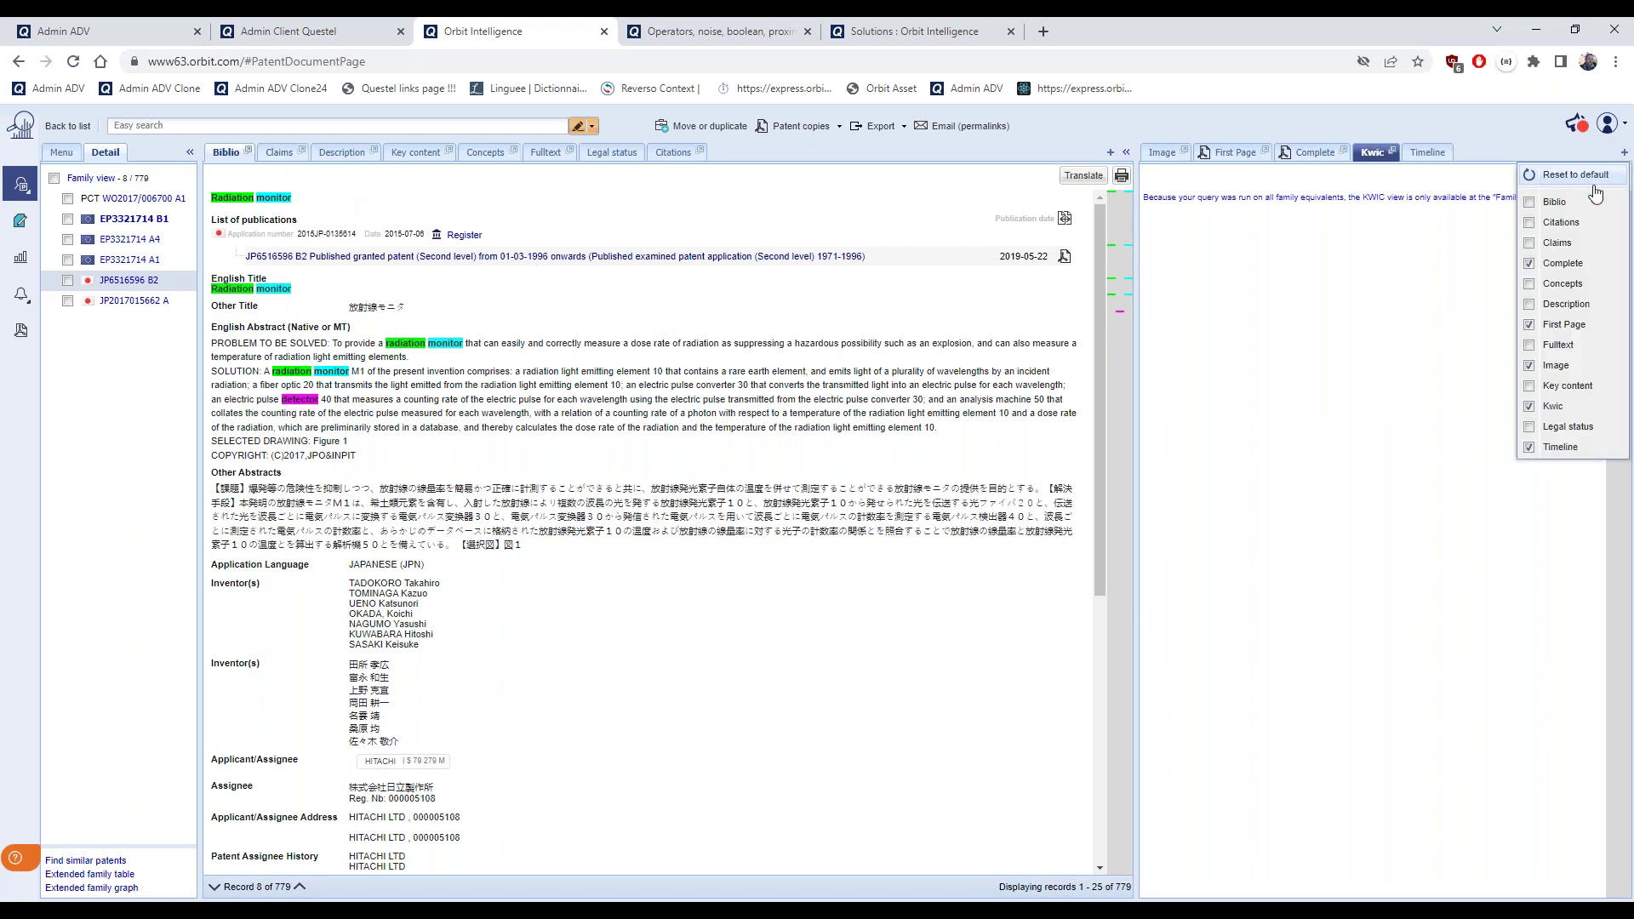
{"action": "left_click", "coordinate": [1550, 242]}
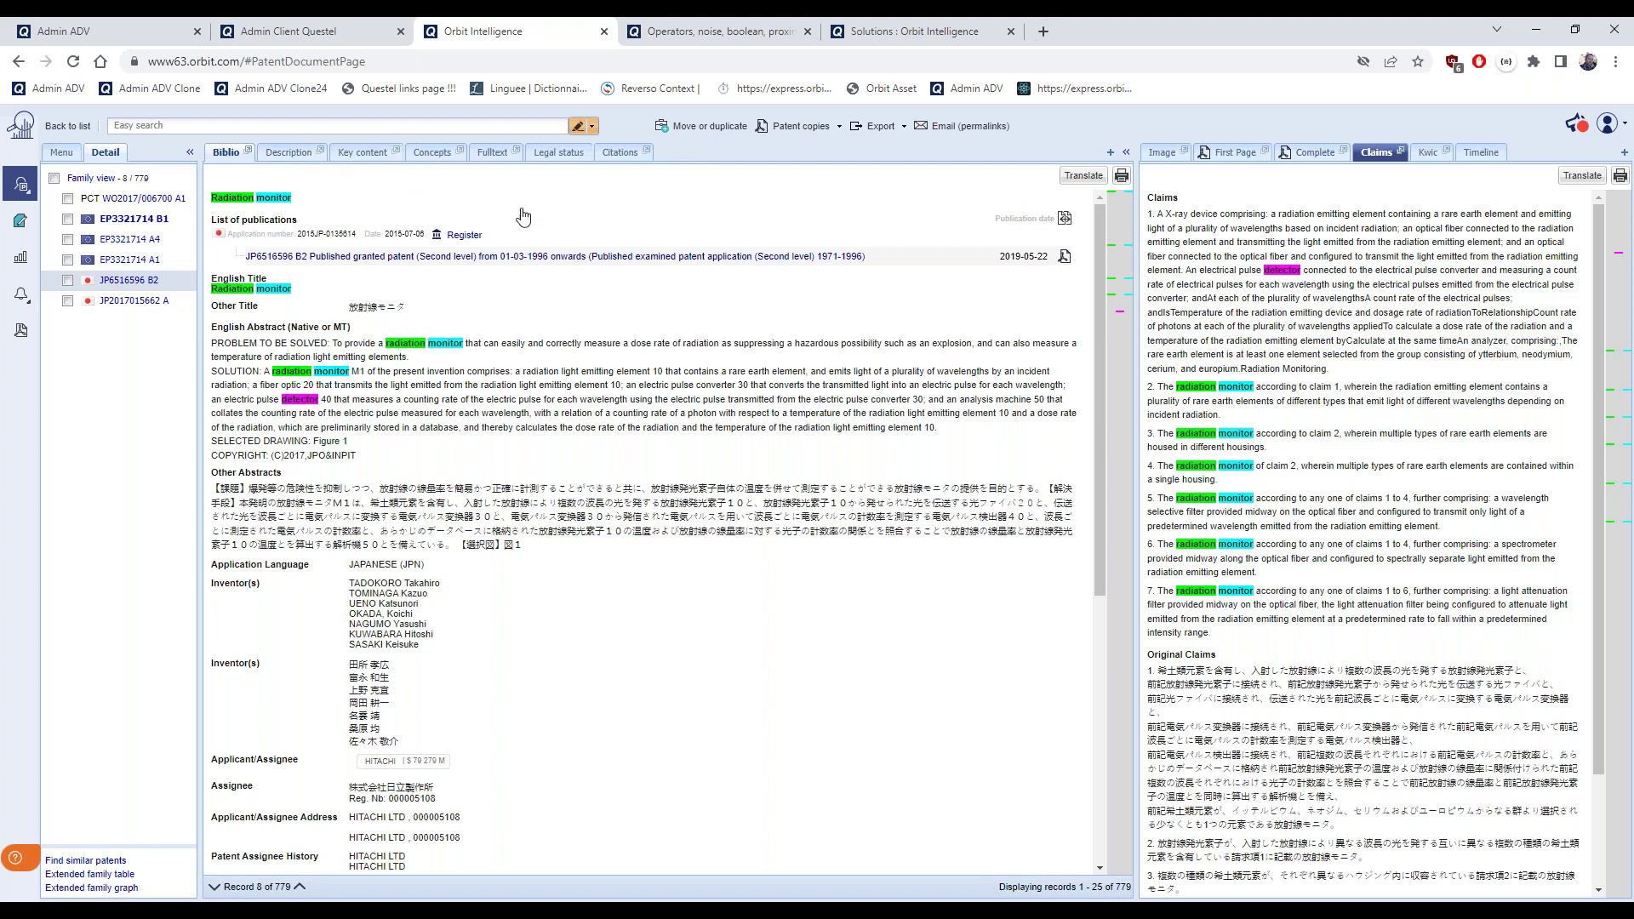
Return to the family view and display the family's legal status alongside its timeline
{"action": "left_click", "coordinate": [117, 185]}
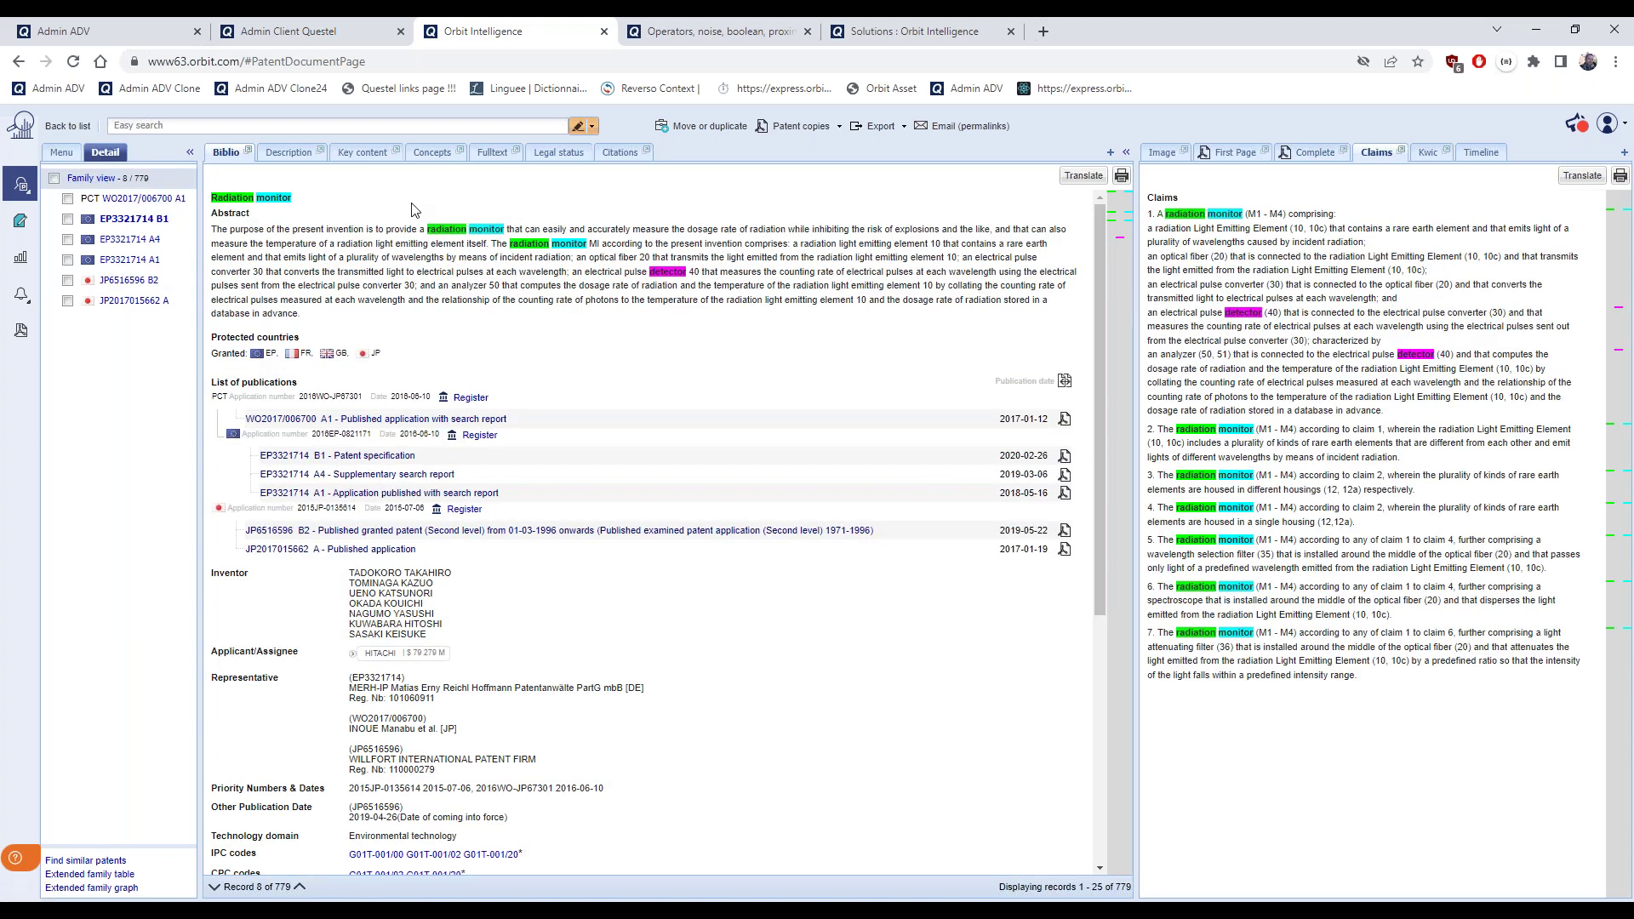
{"action": "left_click", "coordinate": [553, 159]}
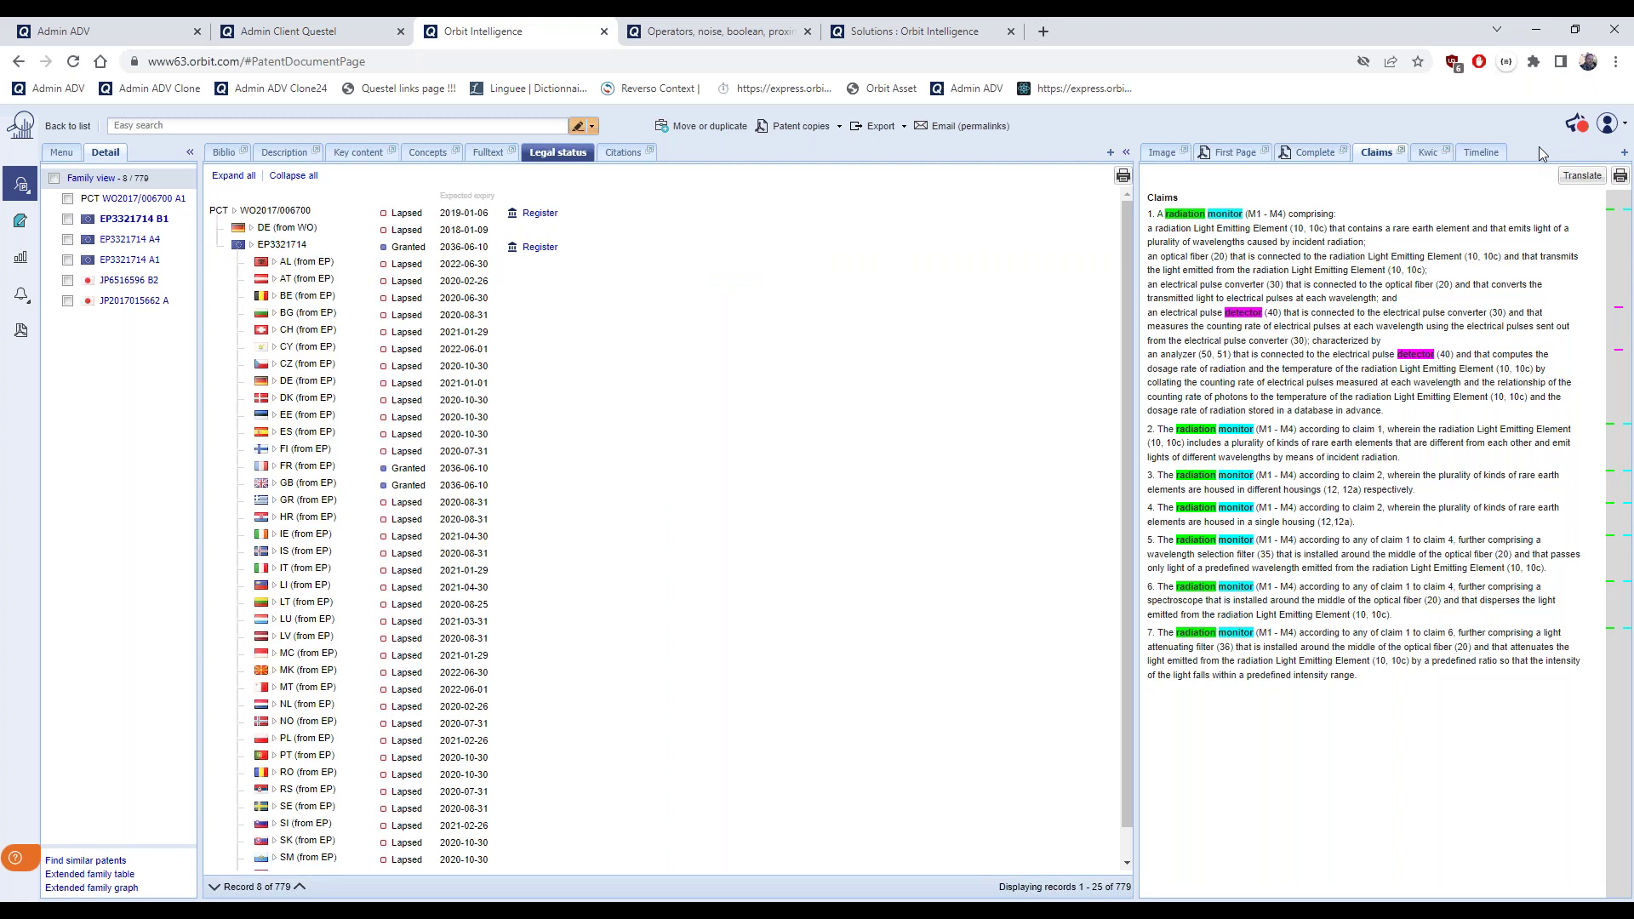
{"action": "left_click", "coordinate": [1483, 157]}
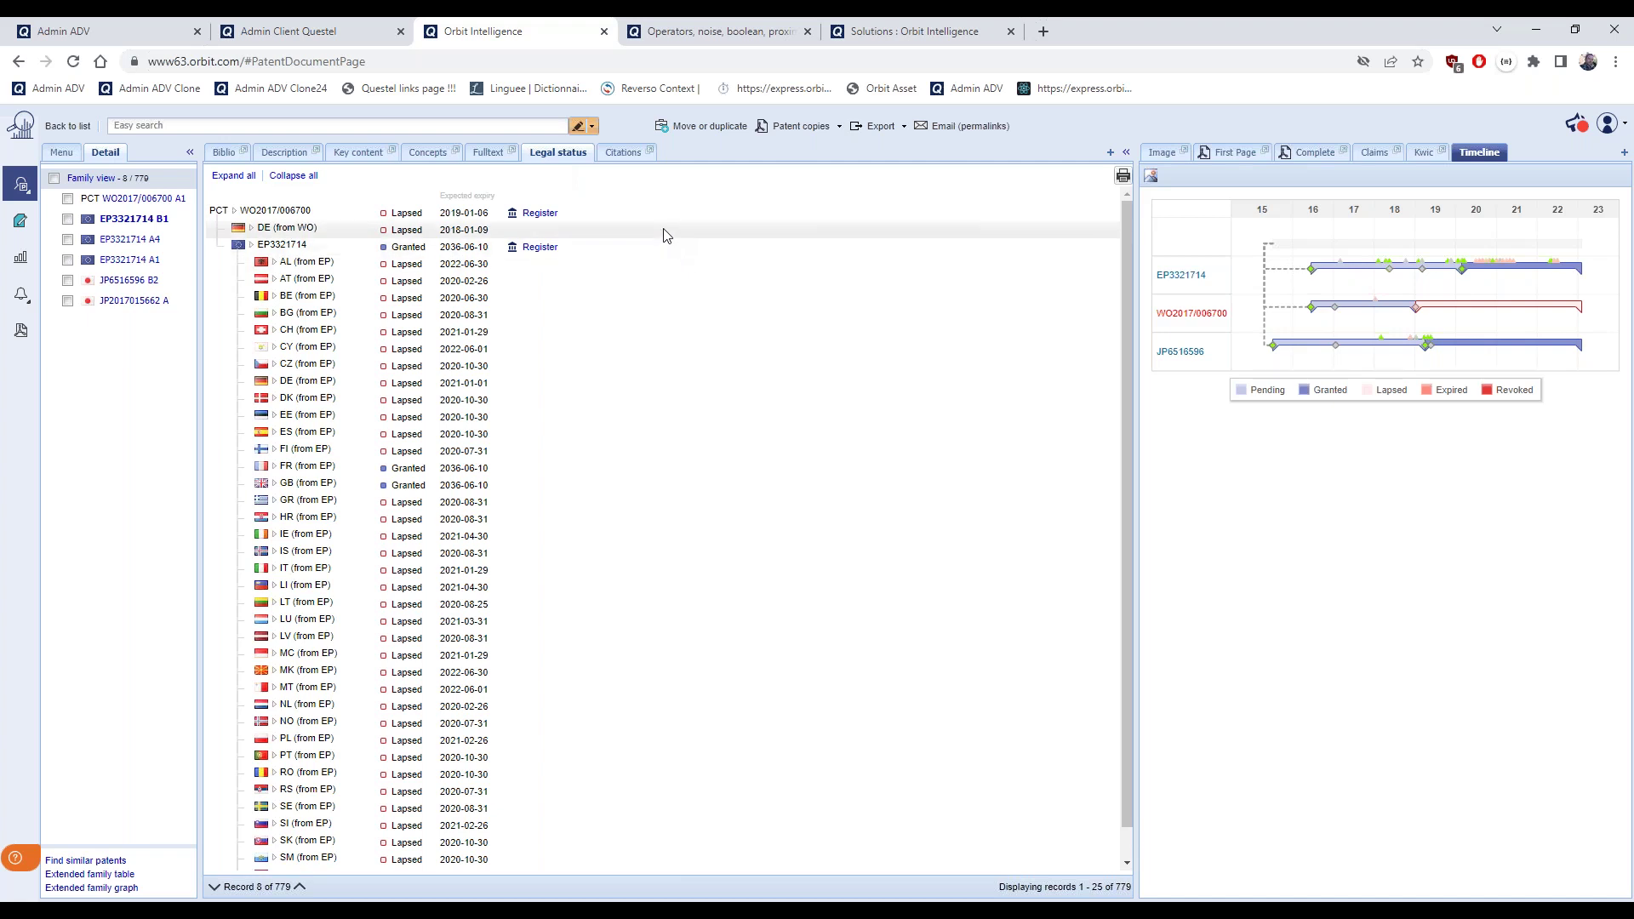
Examine the legal status and expected expiry of each family member, and inspect events on the WO2017/006700 and JP6516596 timelines
{"action": "scroll", "coordinate": [666, 235], "scroll_direction": "down", "scroll_amount": 2}
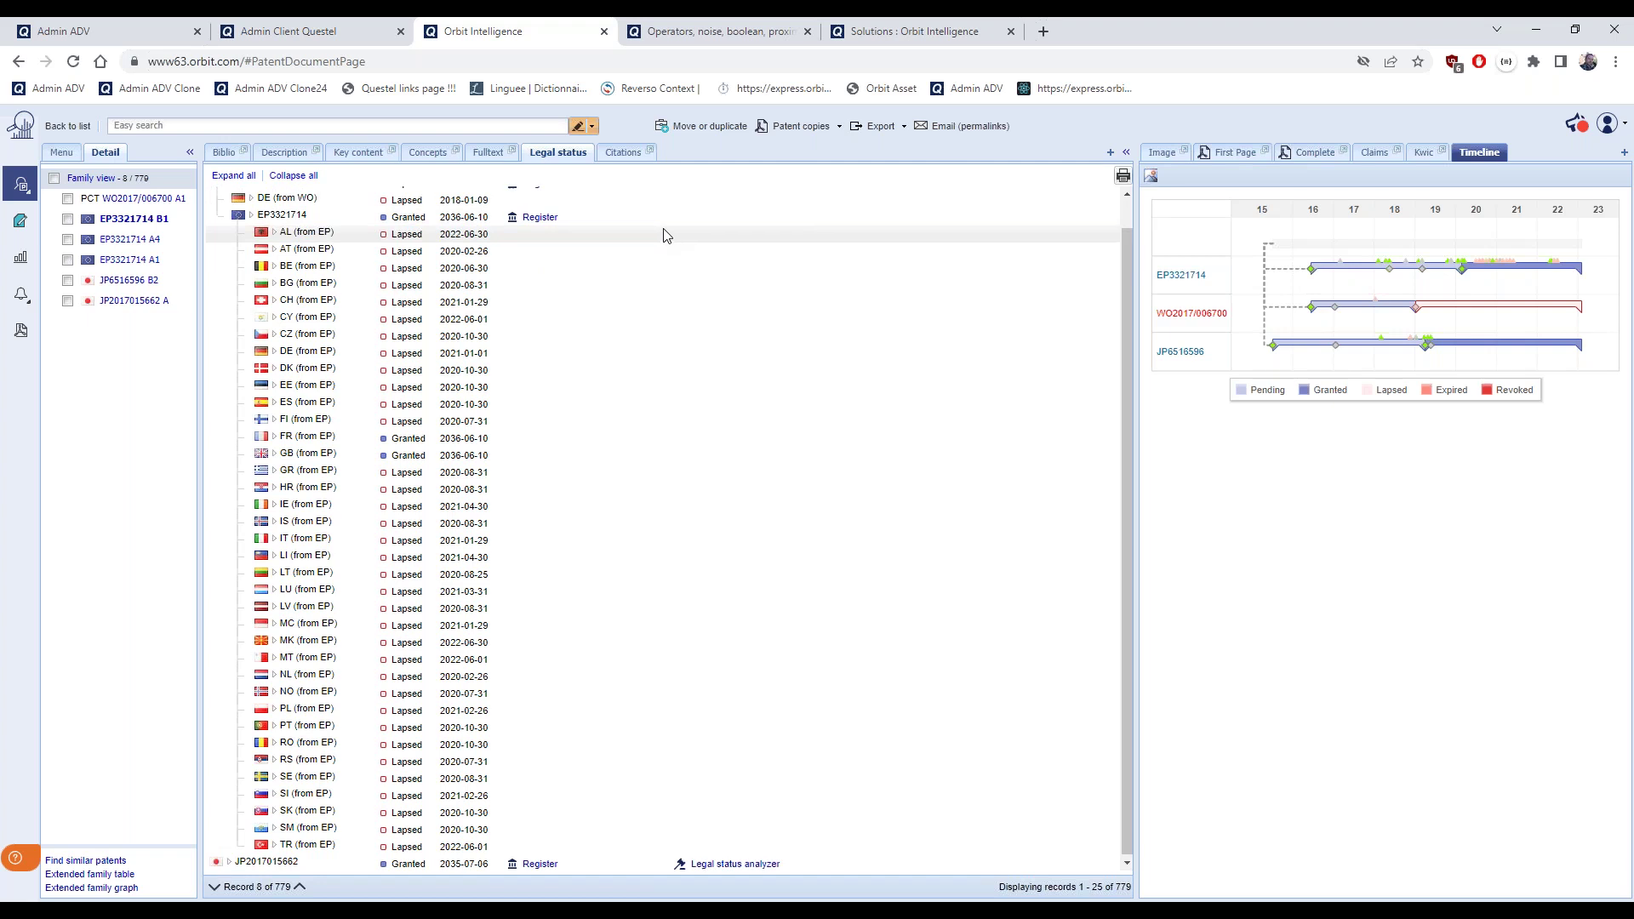
{"action": "scroll", "coordinate": [662, 235], "scroll_direction": "up", "scroll_amount": 2}
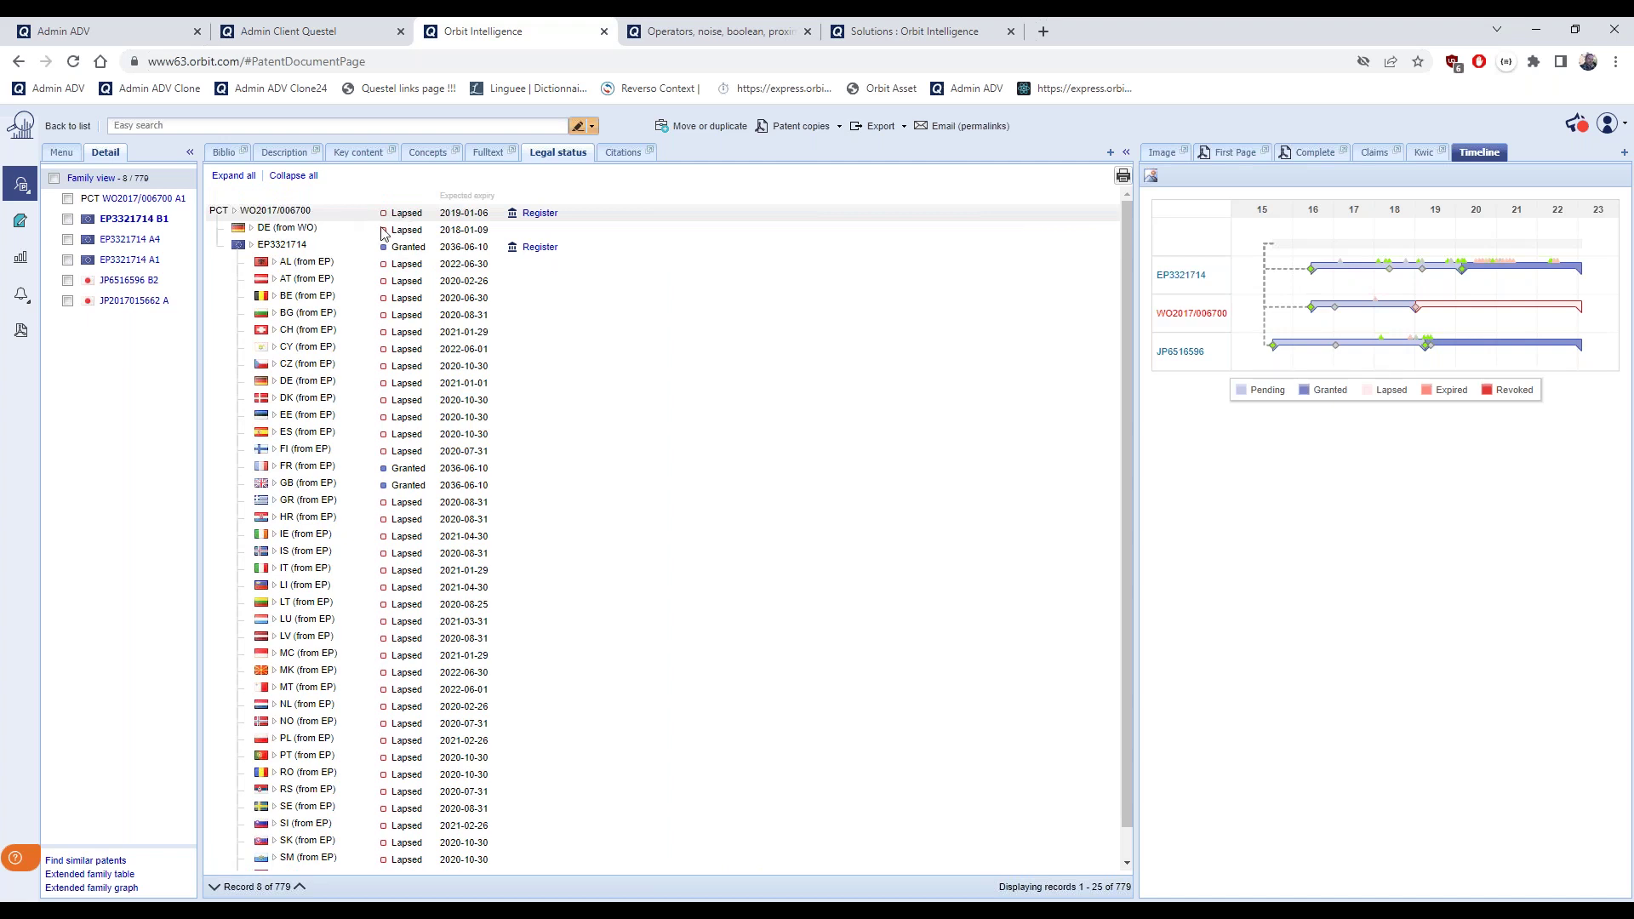
{"action": "scroll", "coordinate": [286, 468], "scroll_direction": "down", "scroll_amount": 2}
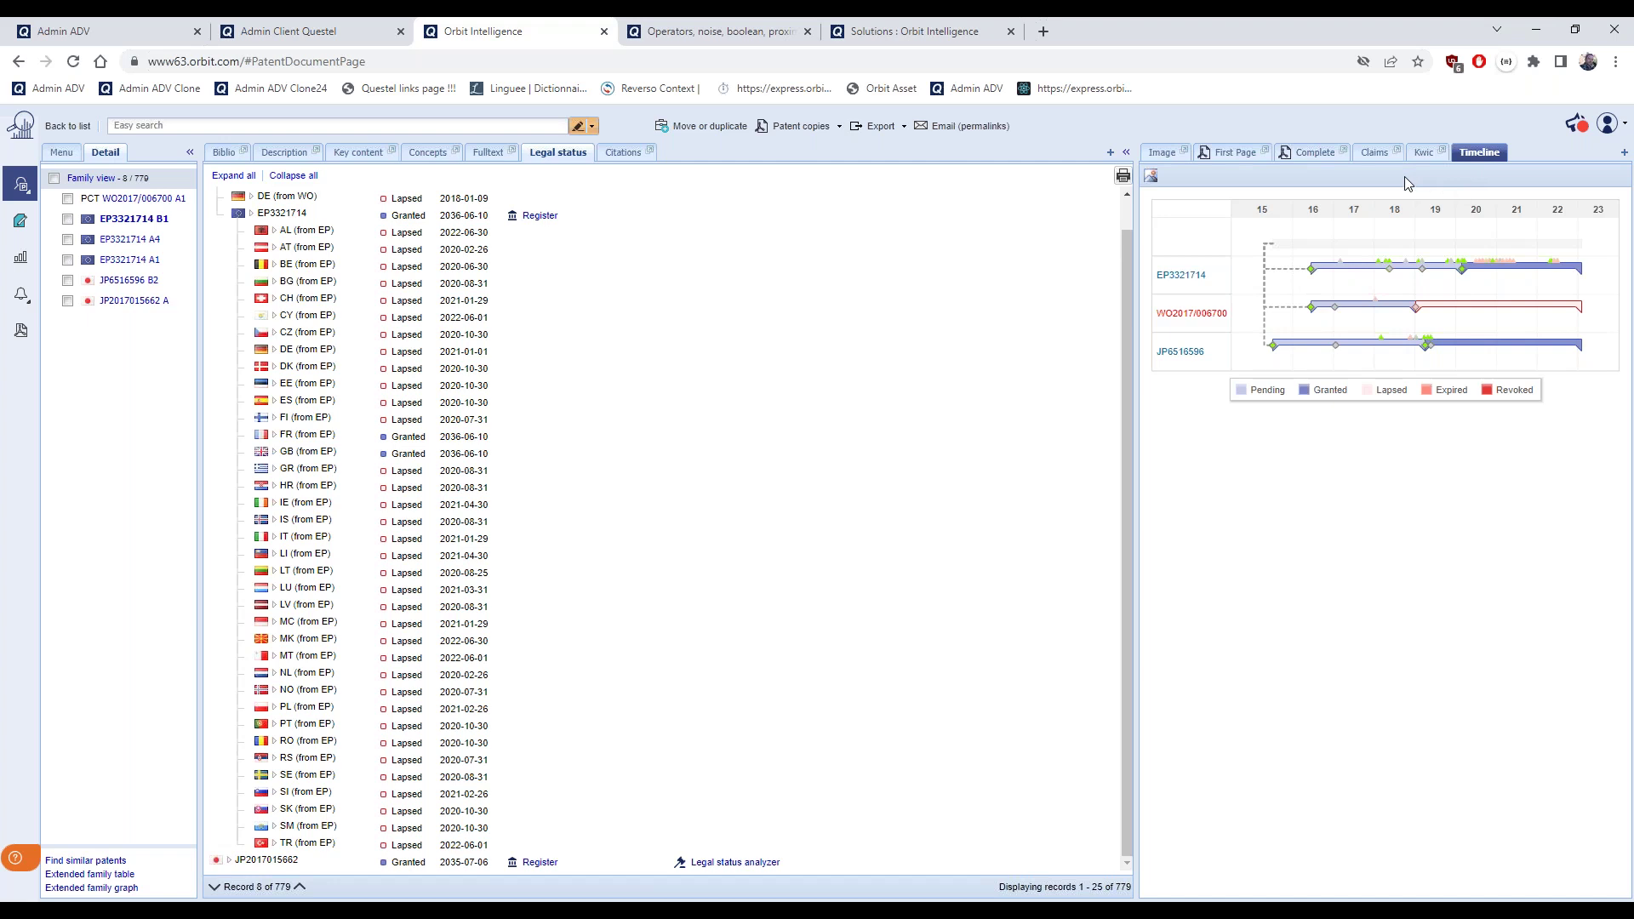
{"action": "mouse_move", "coordinate": [1415, 313]}
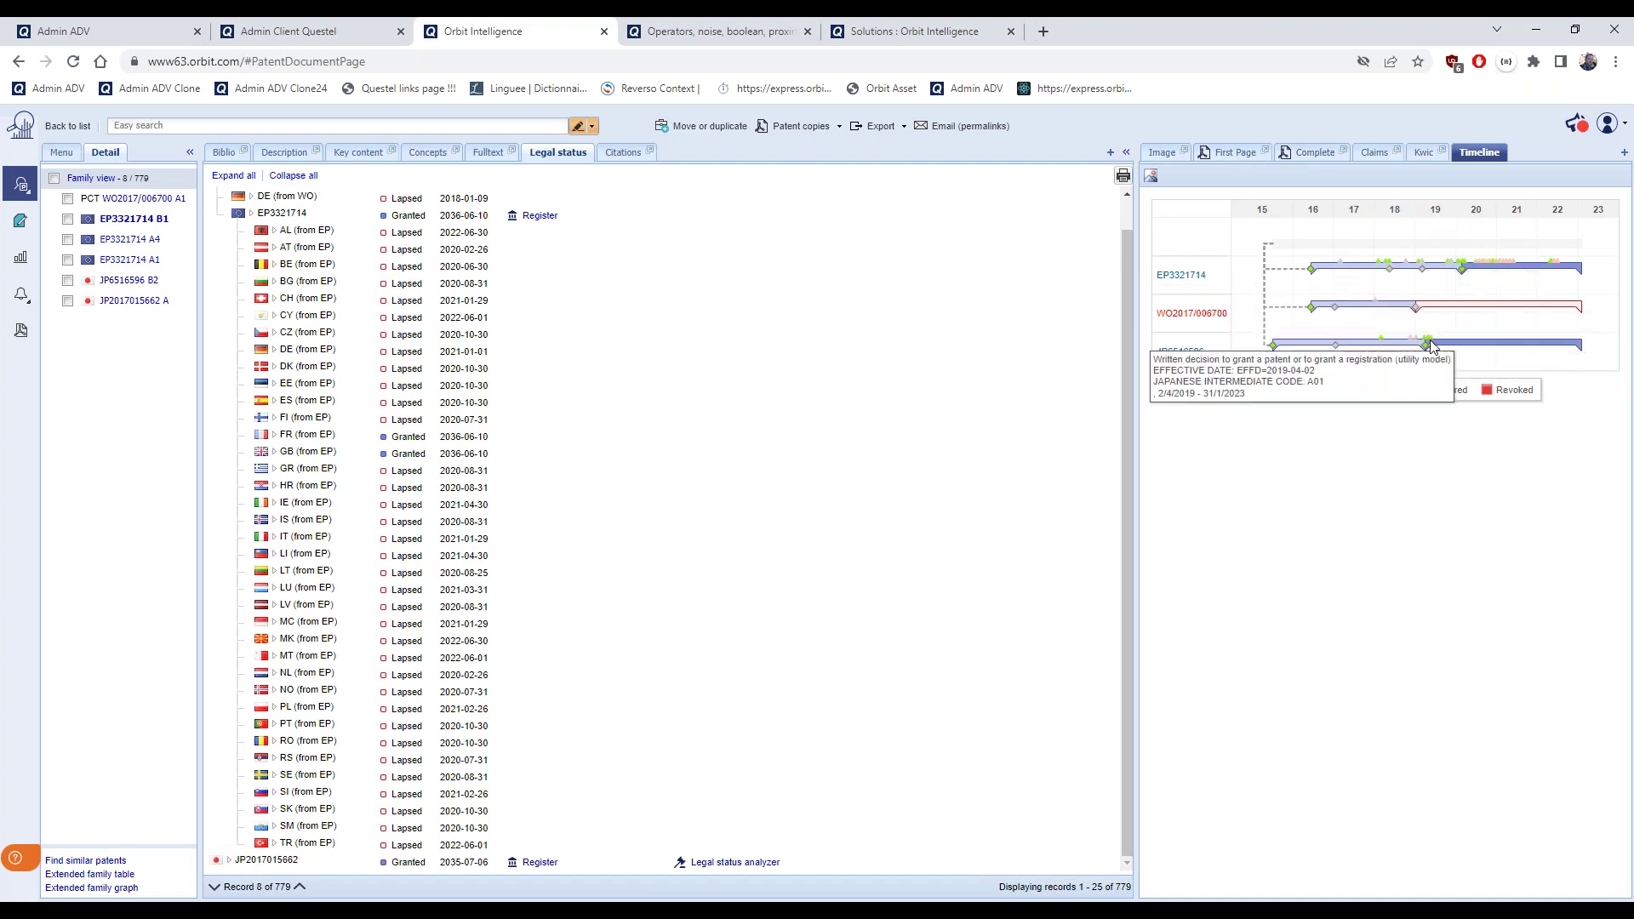
{"action": "mouse_move", "coordinate": [1430, 345]}
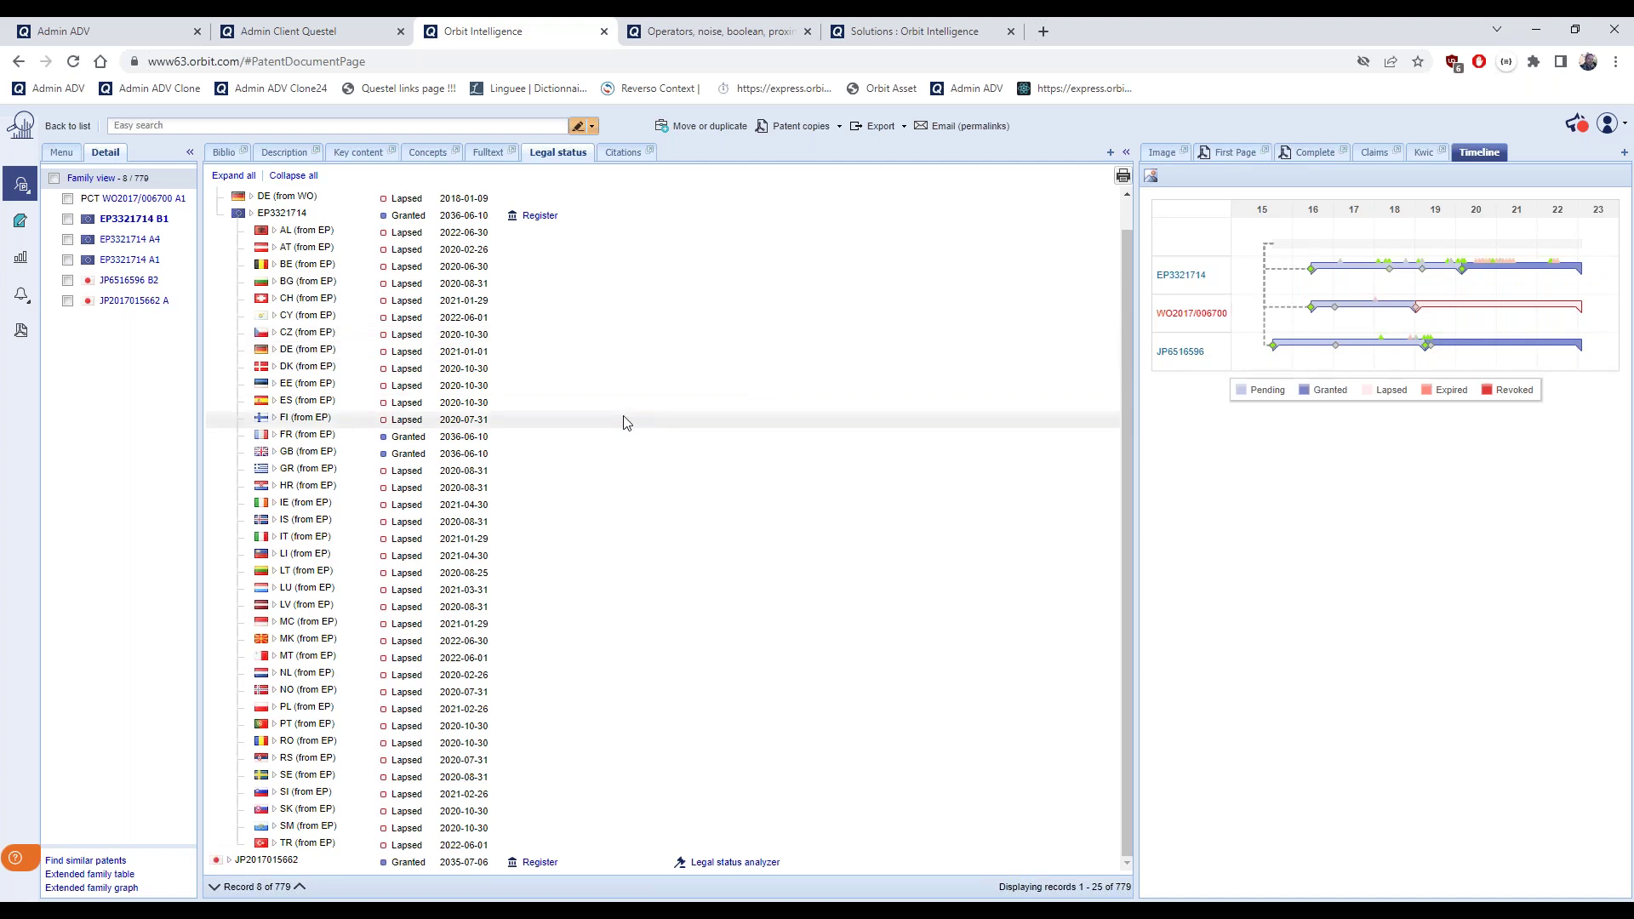
{"action": "scroll", "coordinate": [626, 423], "scroll_direction": "up", "scroll_amount": 1}
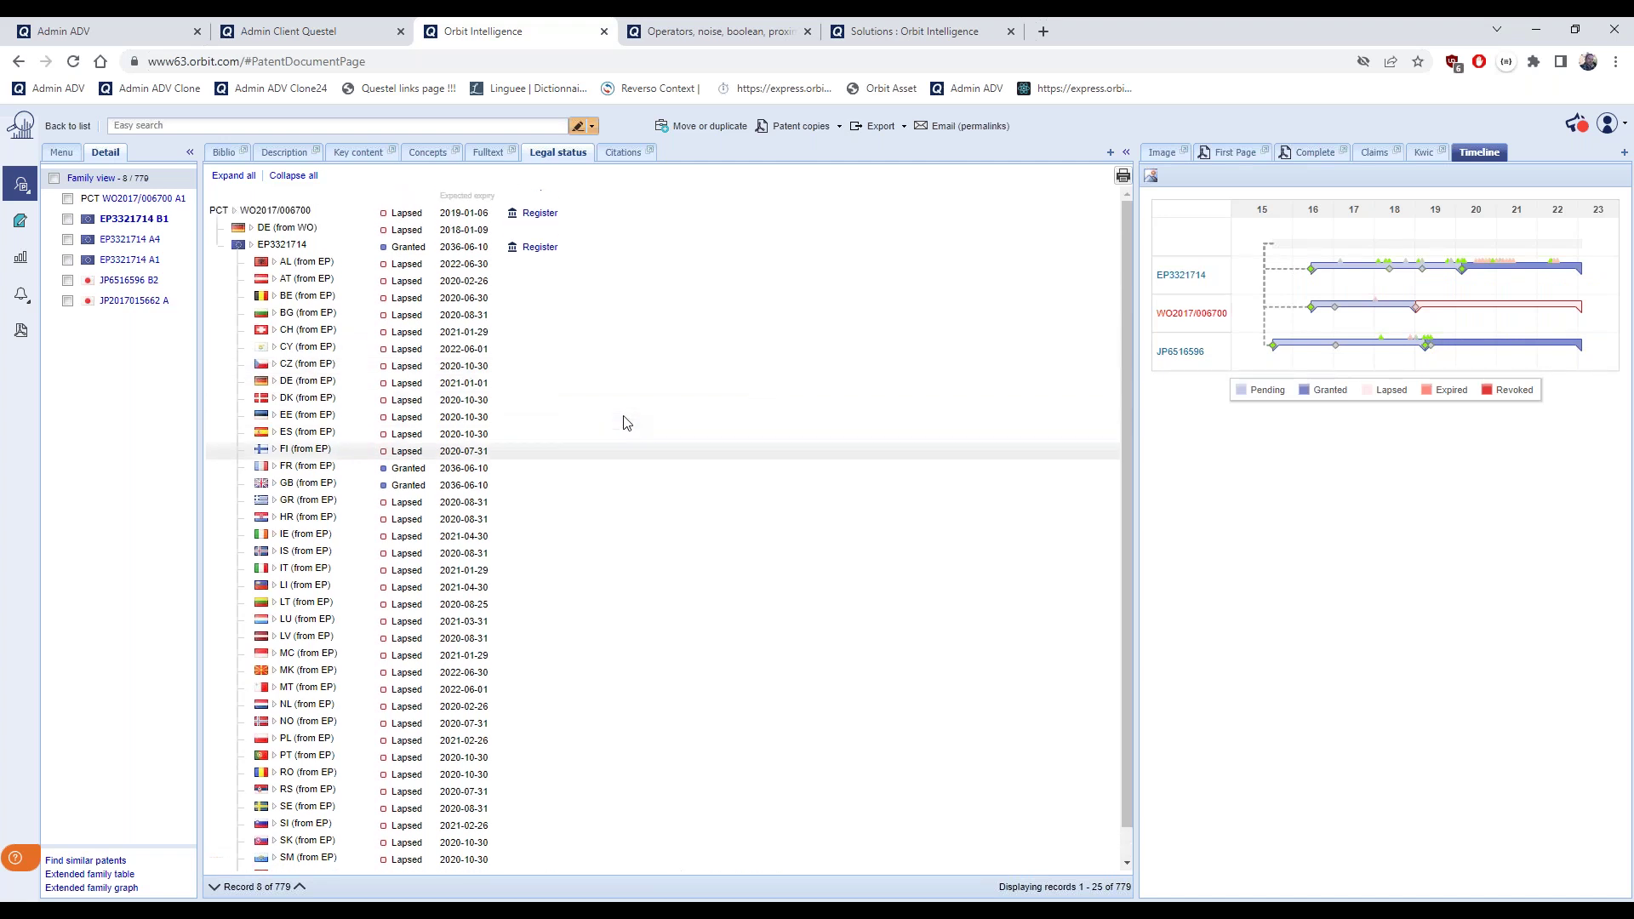
Expand the legal events of EP3321714 and review its history through examination and grant
{"action": "left_click", "coordinate": [252, 246]}
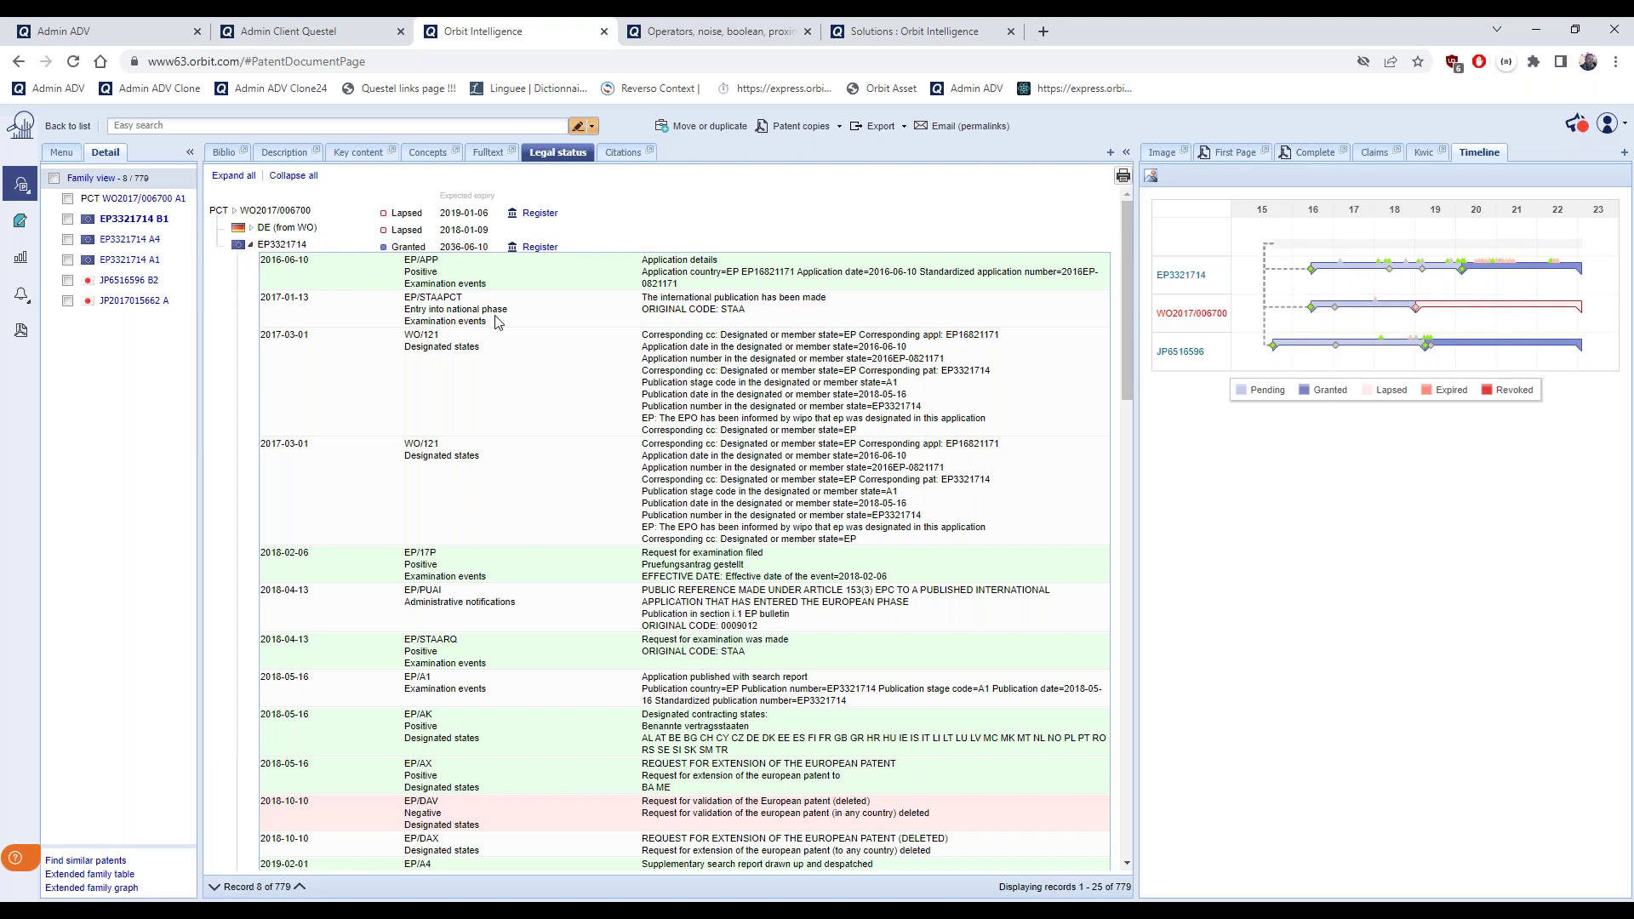
{"action": "scroll", "coordinate": [787, 484], "scroll_direction": "down", "scroll_amount": 1}
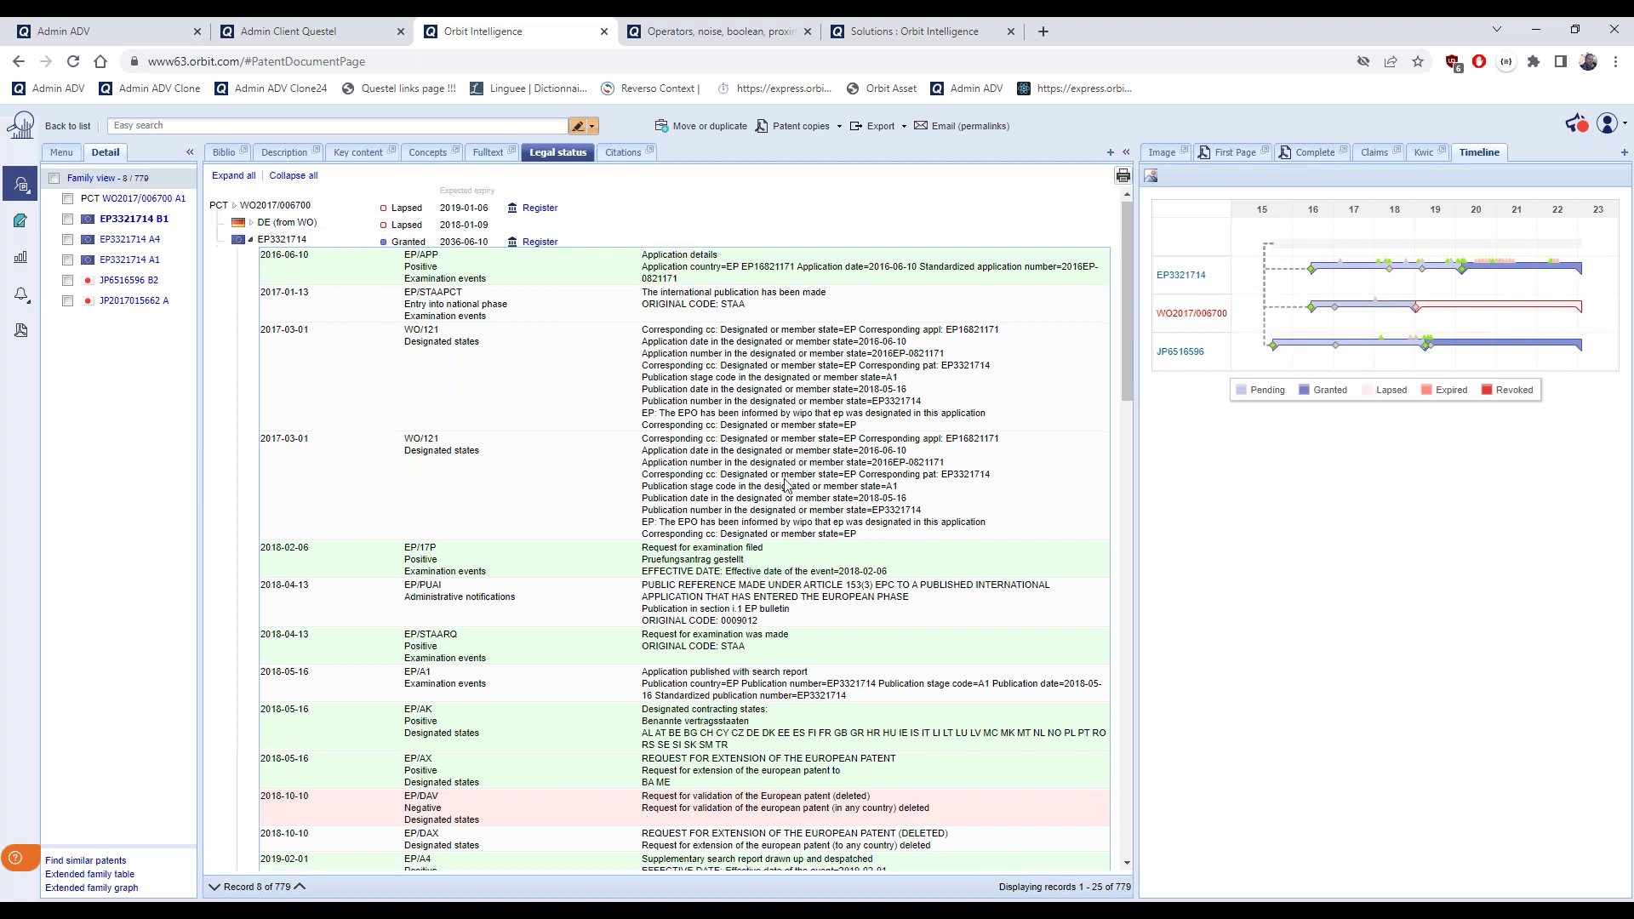
{"action": "scroll", "coordinate": [788, 485], "scroll_direction": "down", "scroll_amount": 10}
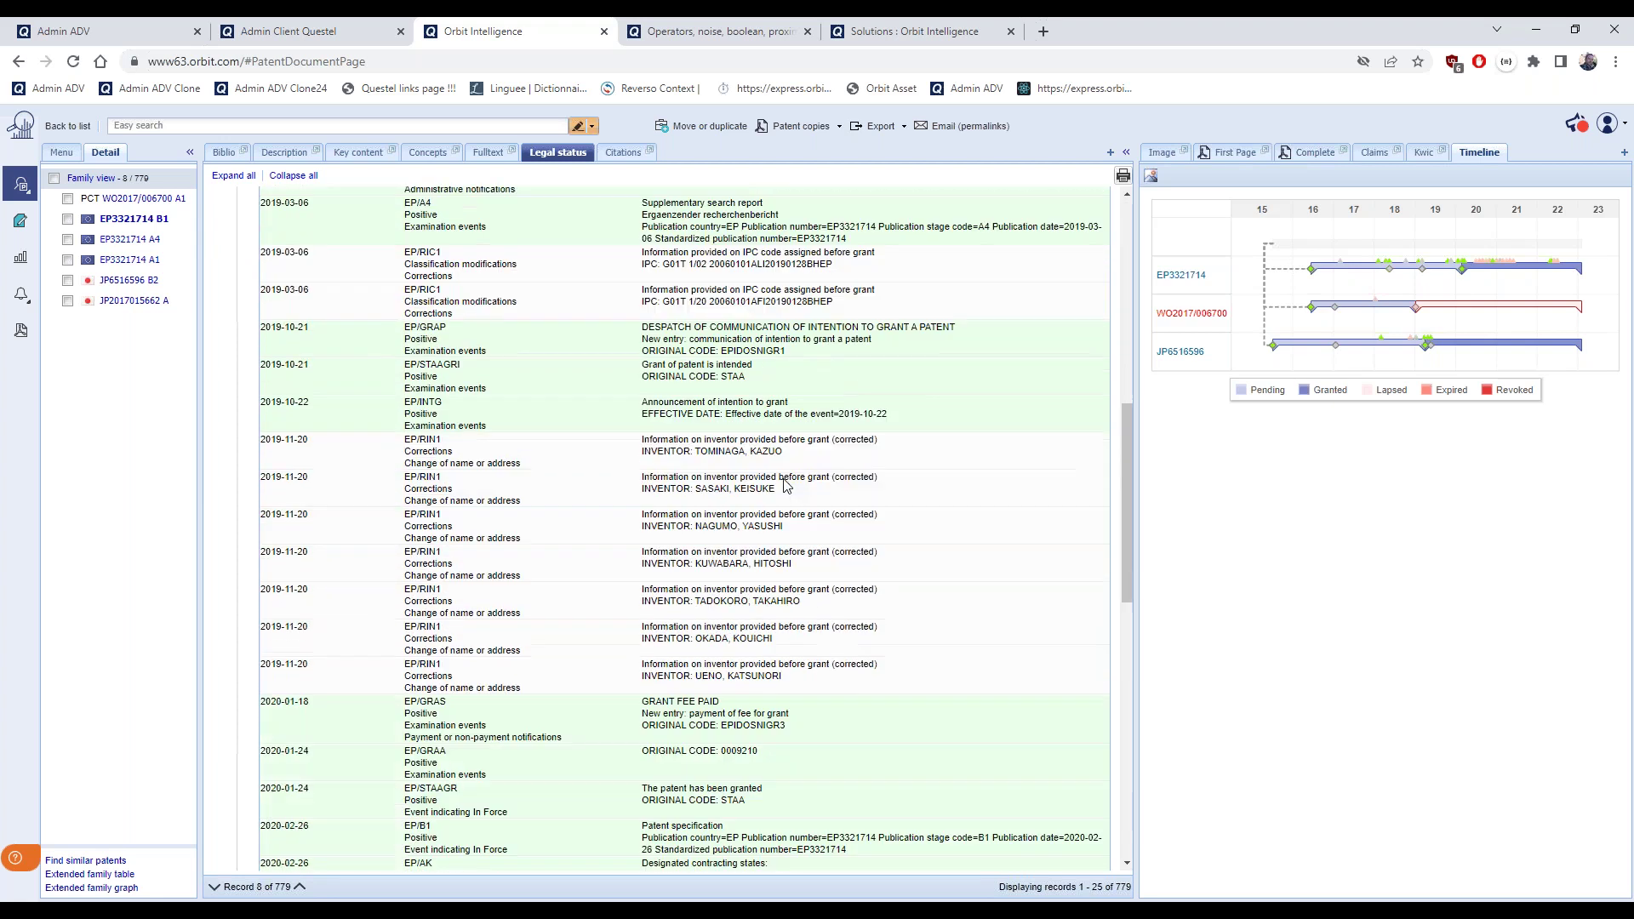
{"action": "scroll", "coordinate": [785, 485], "scroll_direction": "down", "scroll_amount": 2}
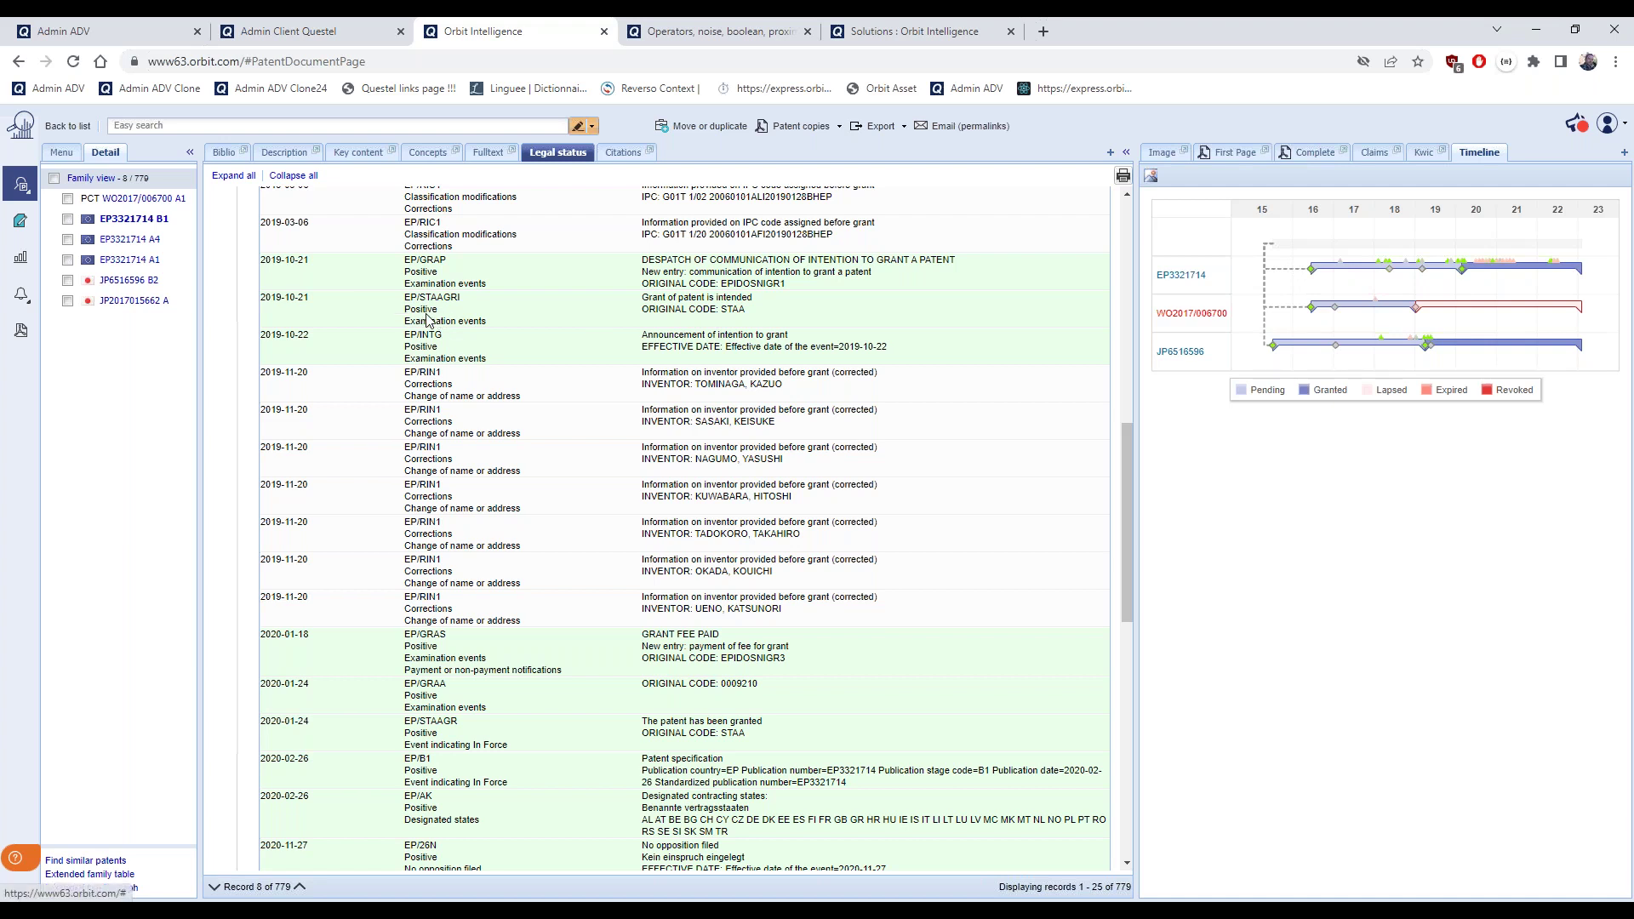
Examine the EP3321714 legal events following grant, and compare them with the earlier entries back to the application
{"action": "scroll", "coordinate": [525, 398], "scroll_direction": "down", "scroll_amount": 3}
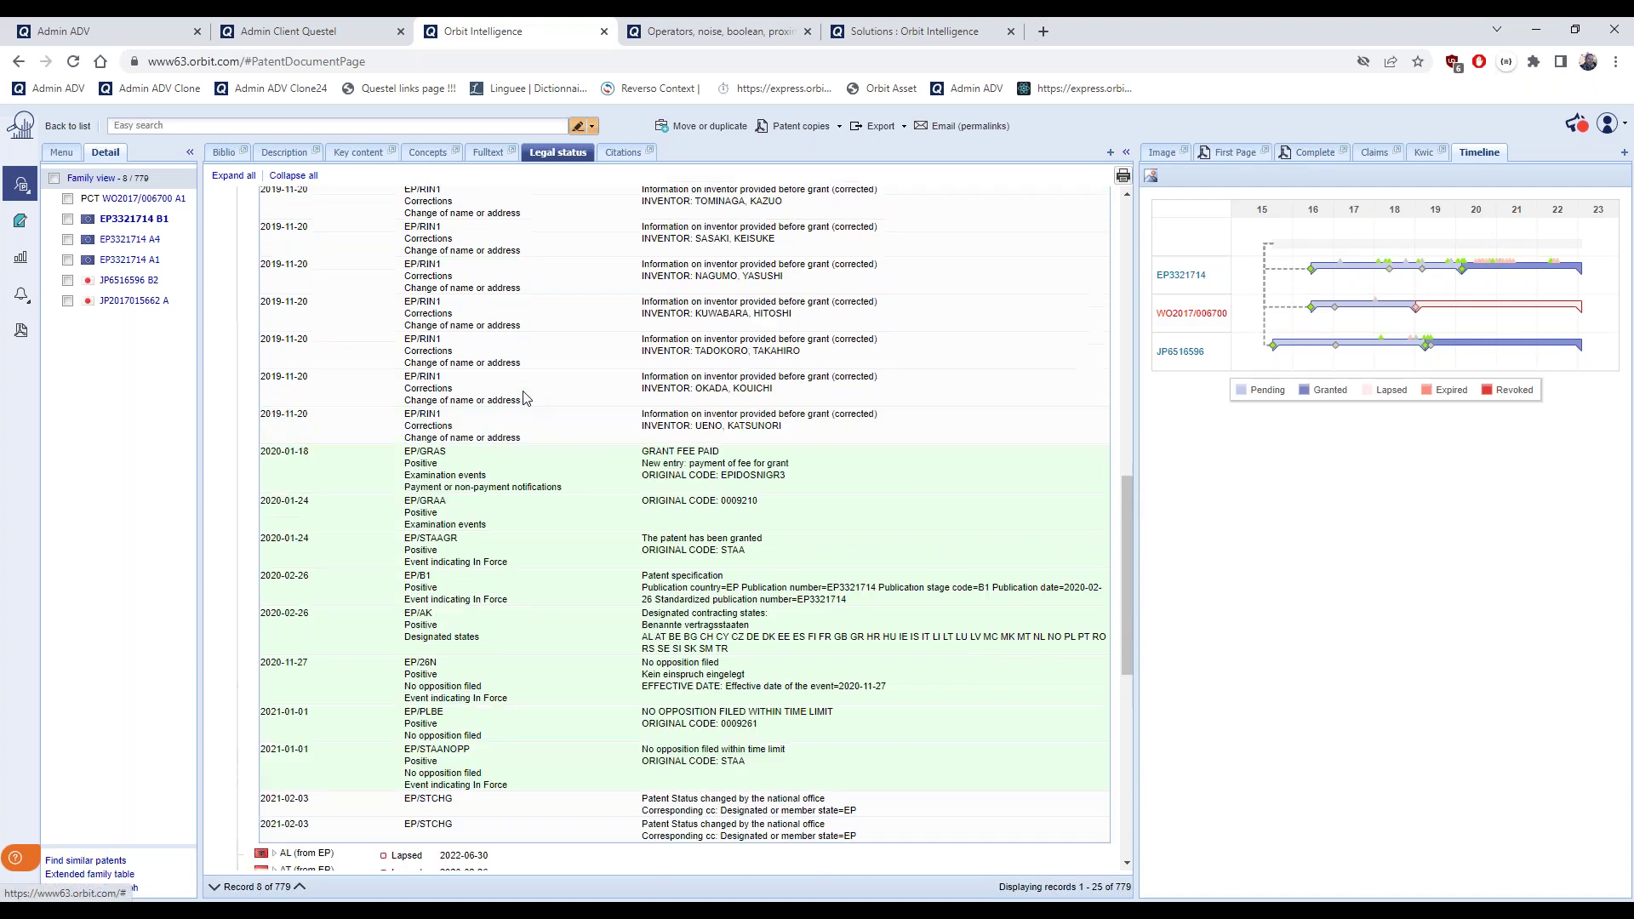
{"action": "scroll", "coordinate": [525, 398], "scroll_direction": "up", "scroll_amount": 7}
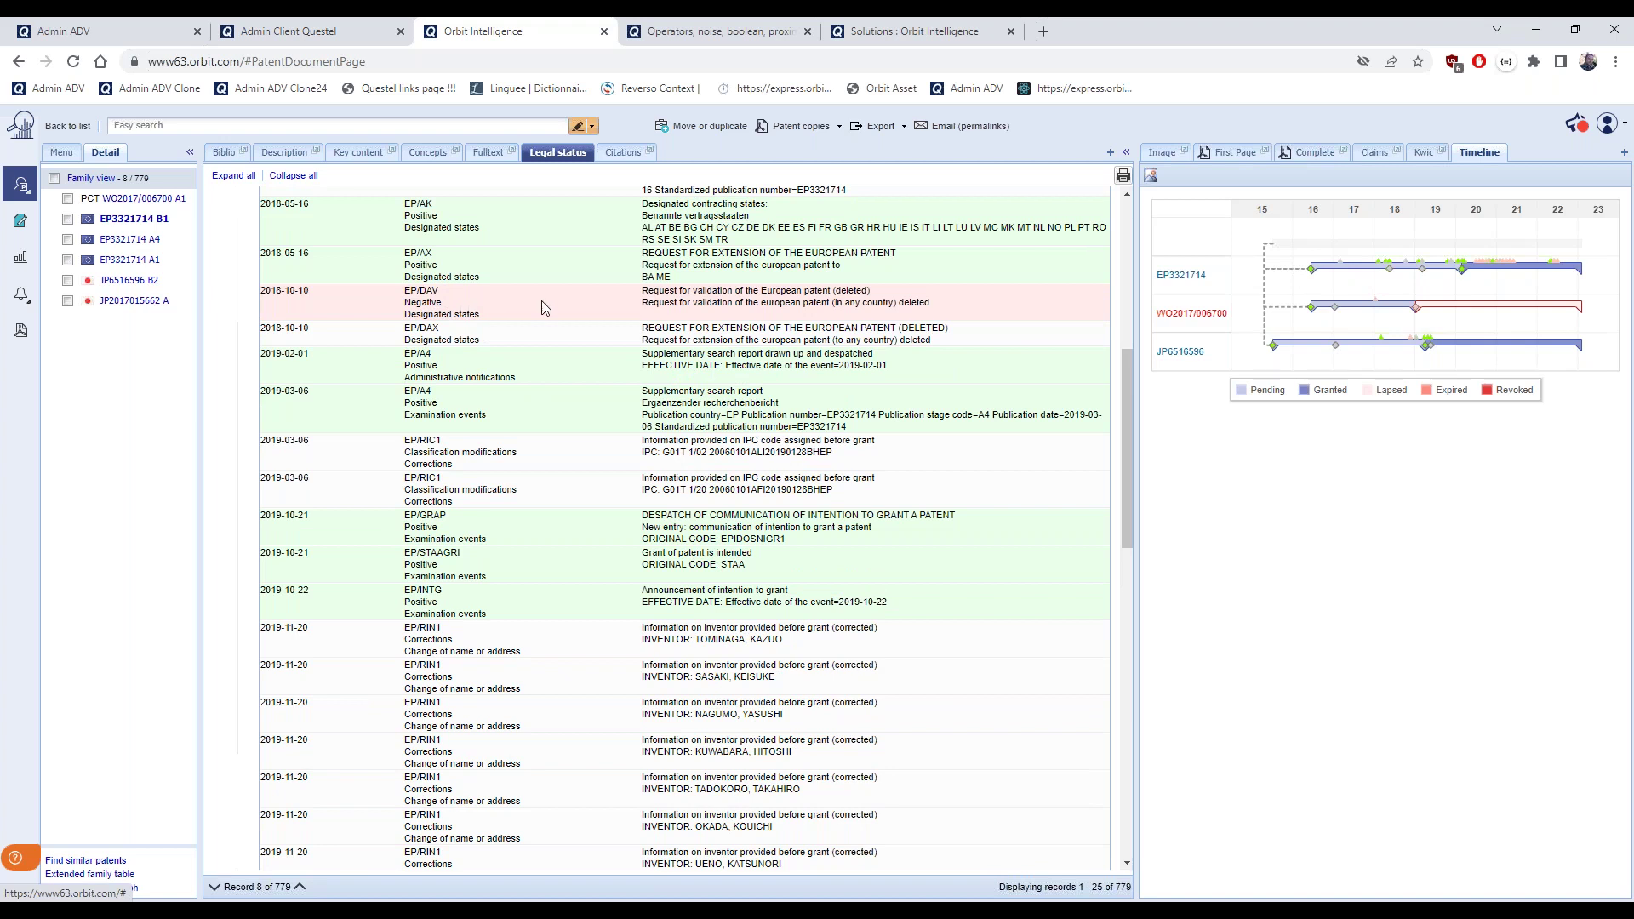
{"action": "scroll", "coordinate": [669, 315], "scroll_direction": "up", "scroll_amount": 1}
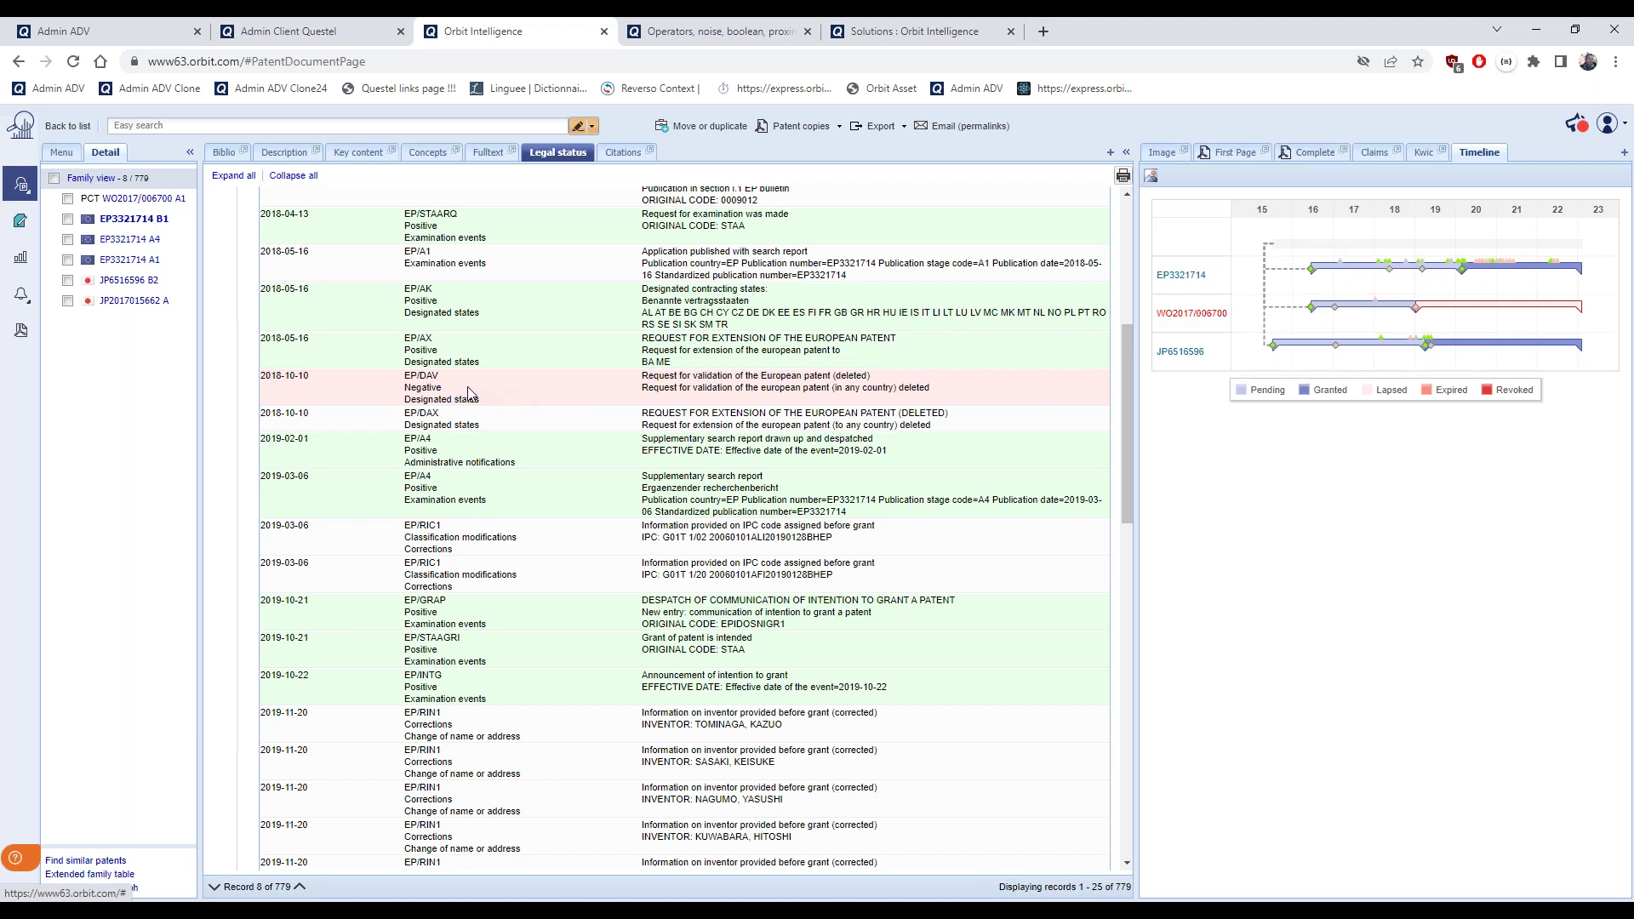
{"action": "scroll", "coordinate": [469, 393], "scroll_direction": "up", "scroll_amount": 5}
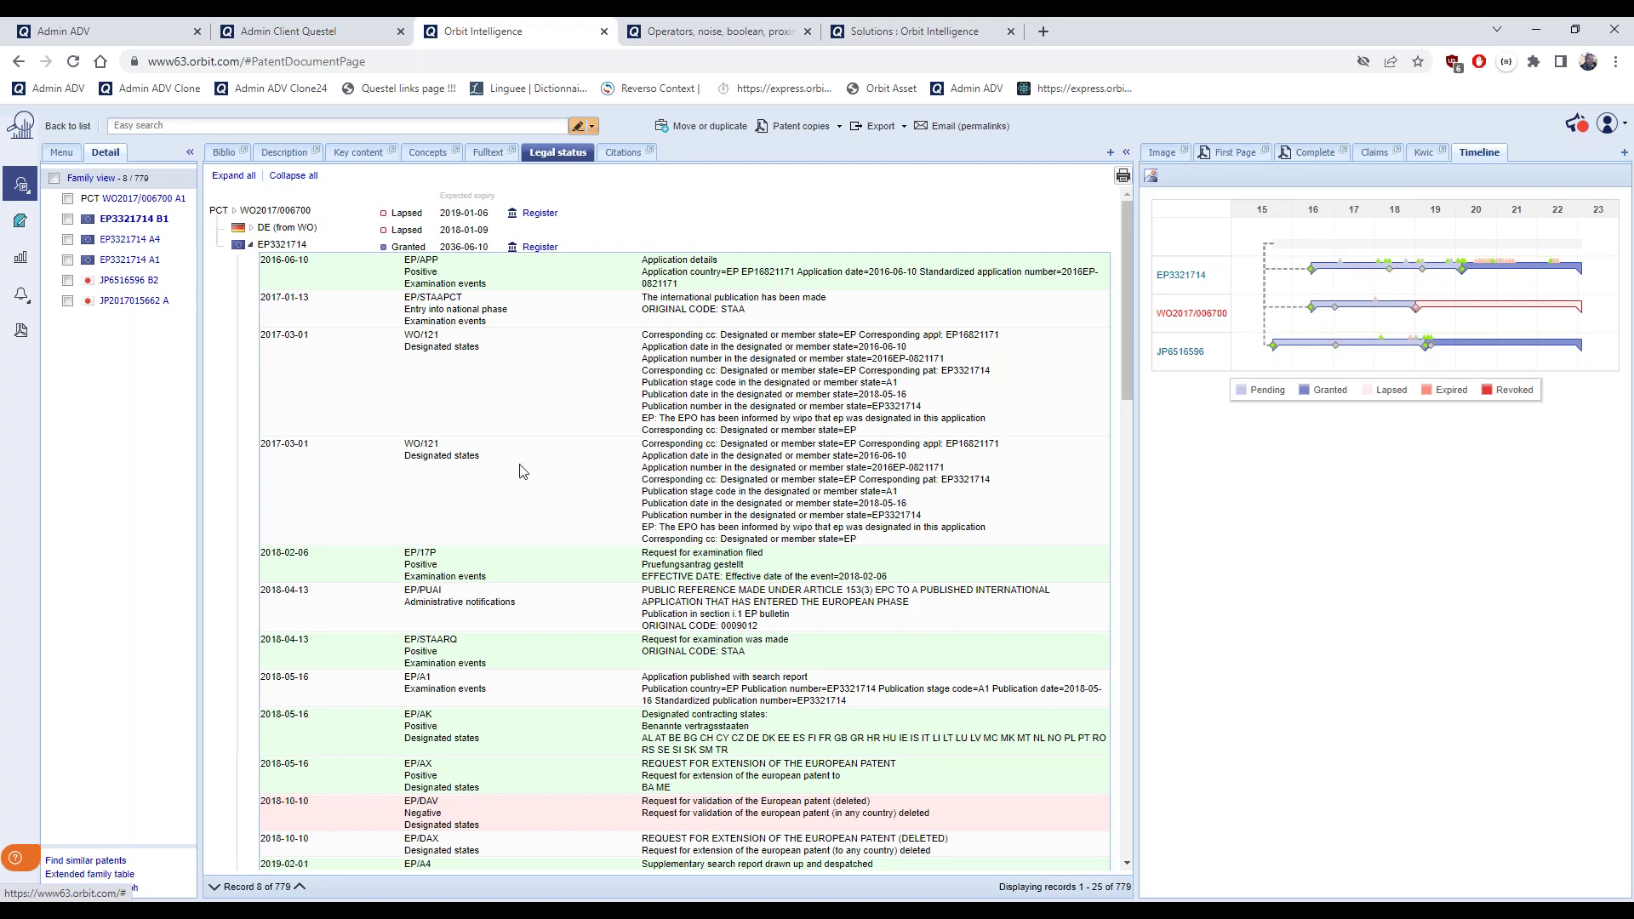
{"action": "scroll", "coordinate": [521, 465], "scroll_direction": "down", "scroll_amount": 1}
{"action": "scroll", "coordinate": [521, 465], "scroll_direction": "down", "scroll_amount": 2}
{"action": "scroll", "coordinate": [521, 466], "scroll_direction": "up", "scroll_amount": 3}
View the first page of EP3321714 B1, and read through its complete document as far as page 5
{"action": "left_click", "coordinate": [1231, 159]}
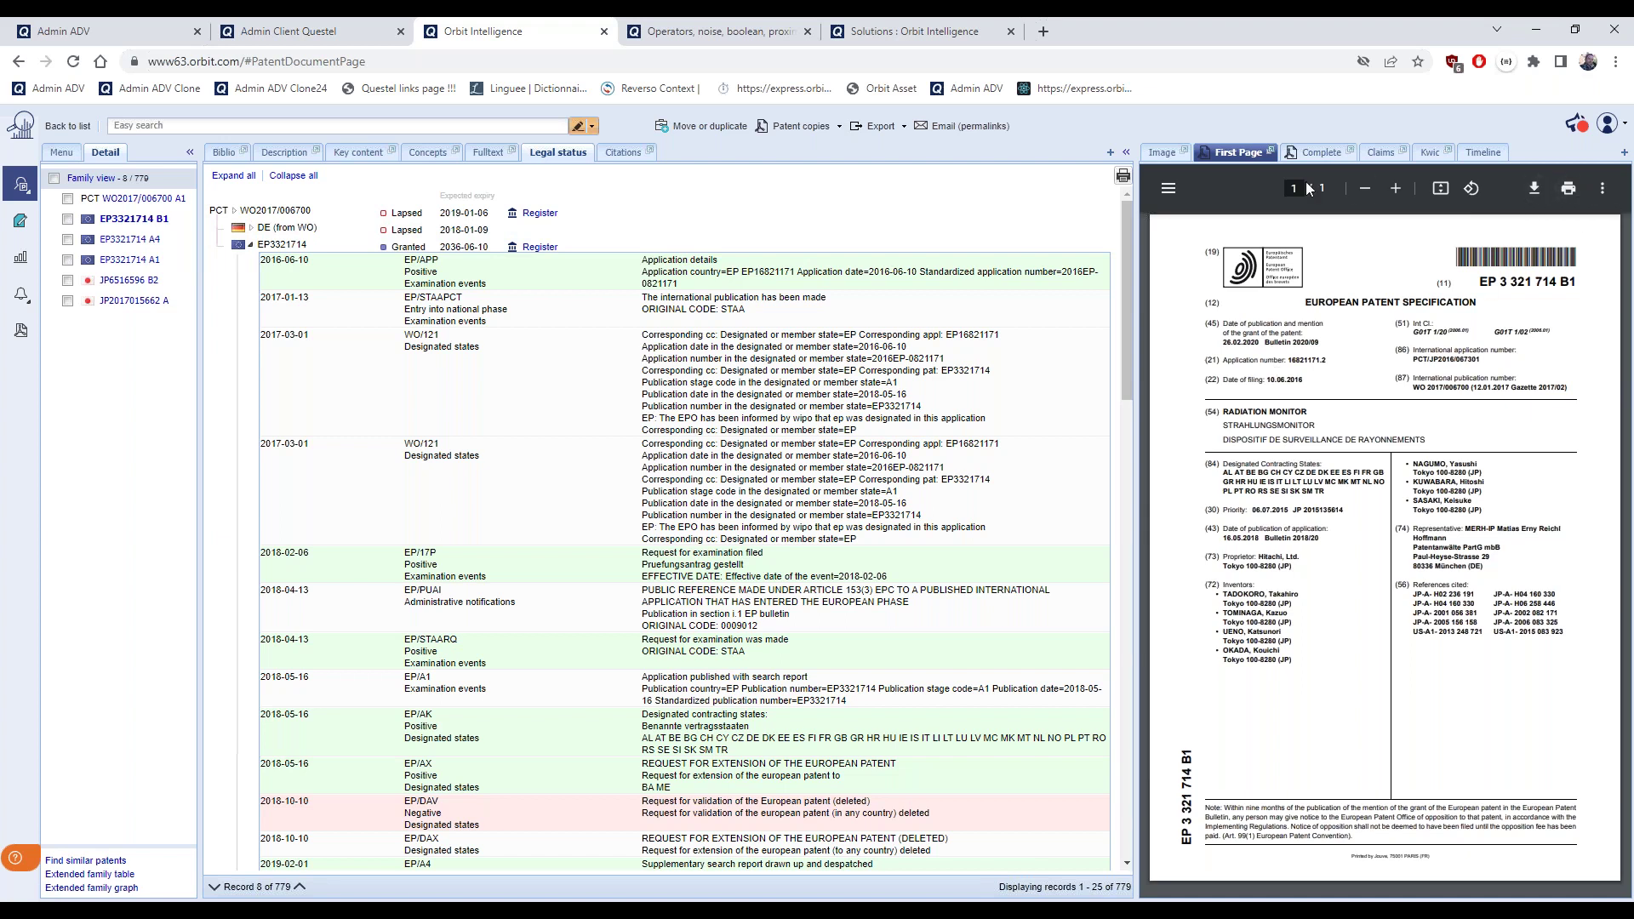
{"action": "left_click", "coordinate": [1317, 152]}
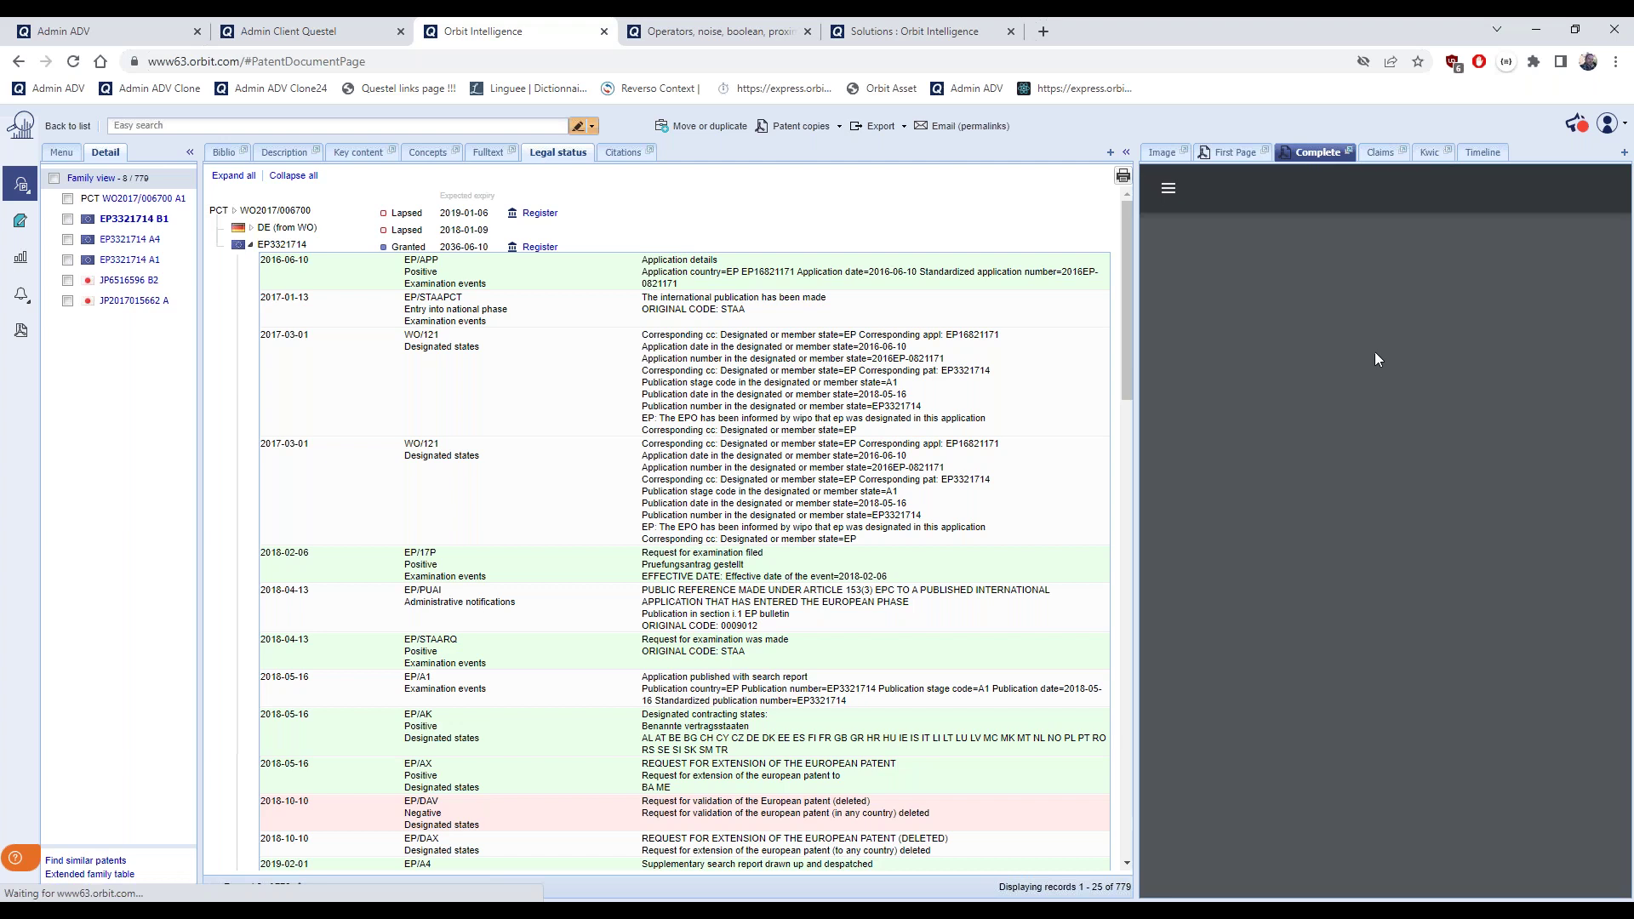
{"action": "scroll", "coordinate": [1372, 387], "scroll_direction": "down", "scroll_amount": 3}
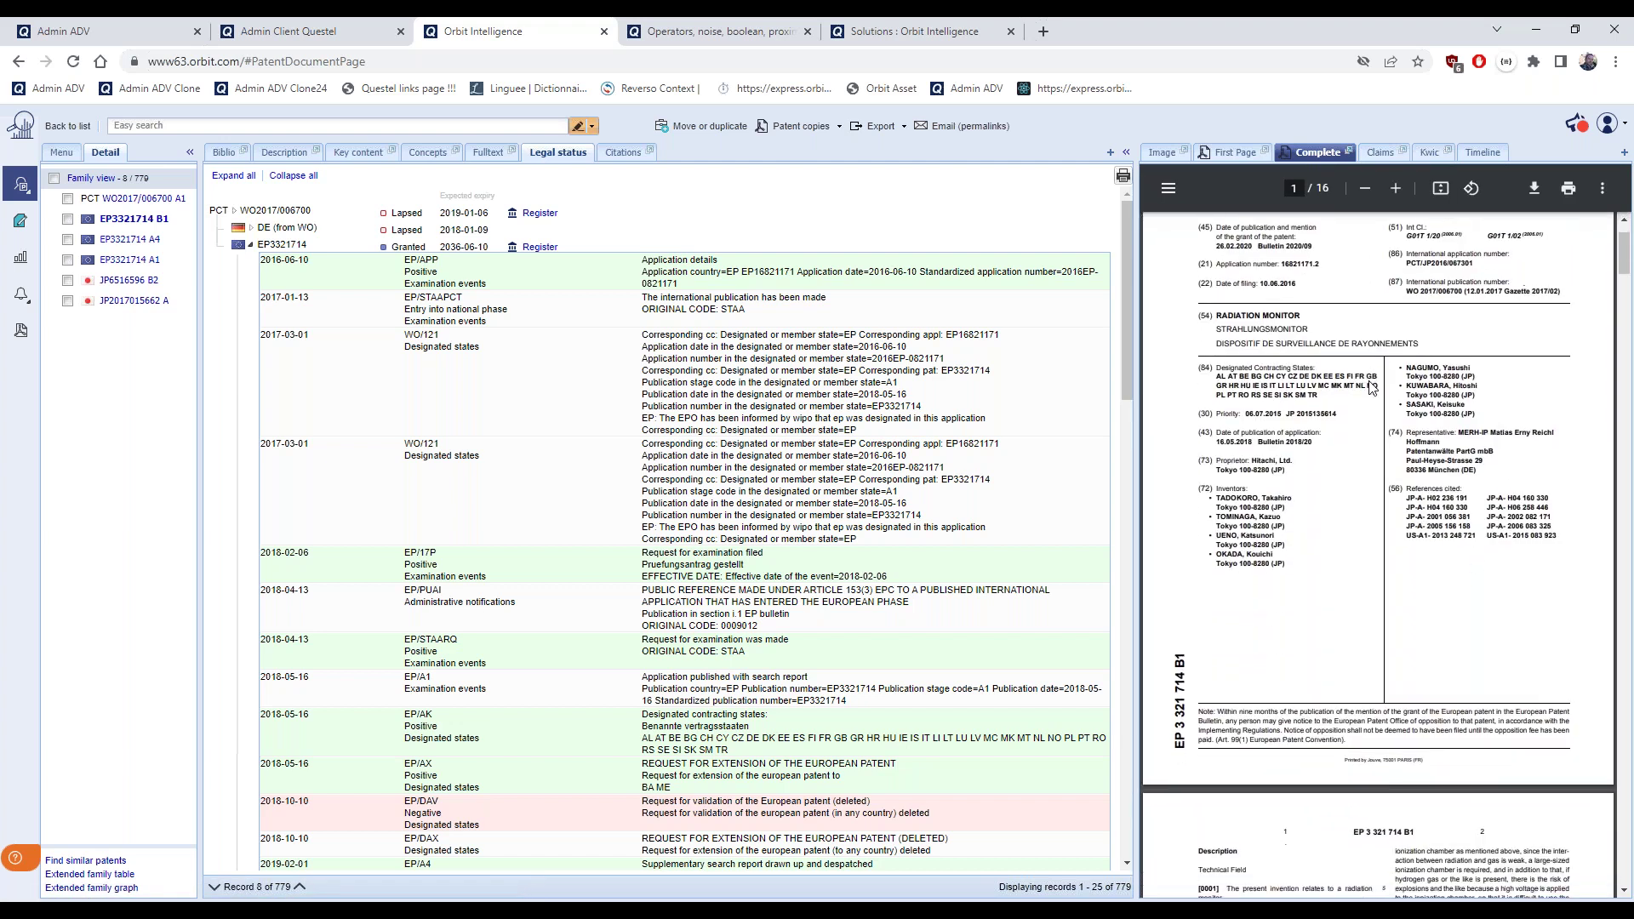
{"action": "scroll", "coordinate": [1372, 388], "scroll_direction": "down", "scroll_amount": 10}
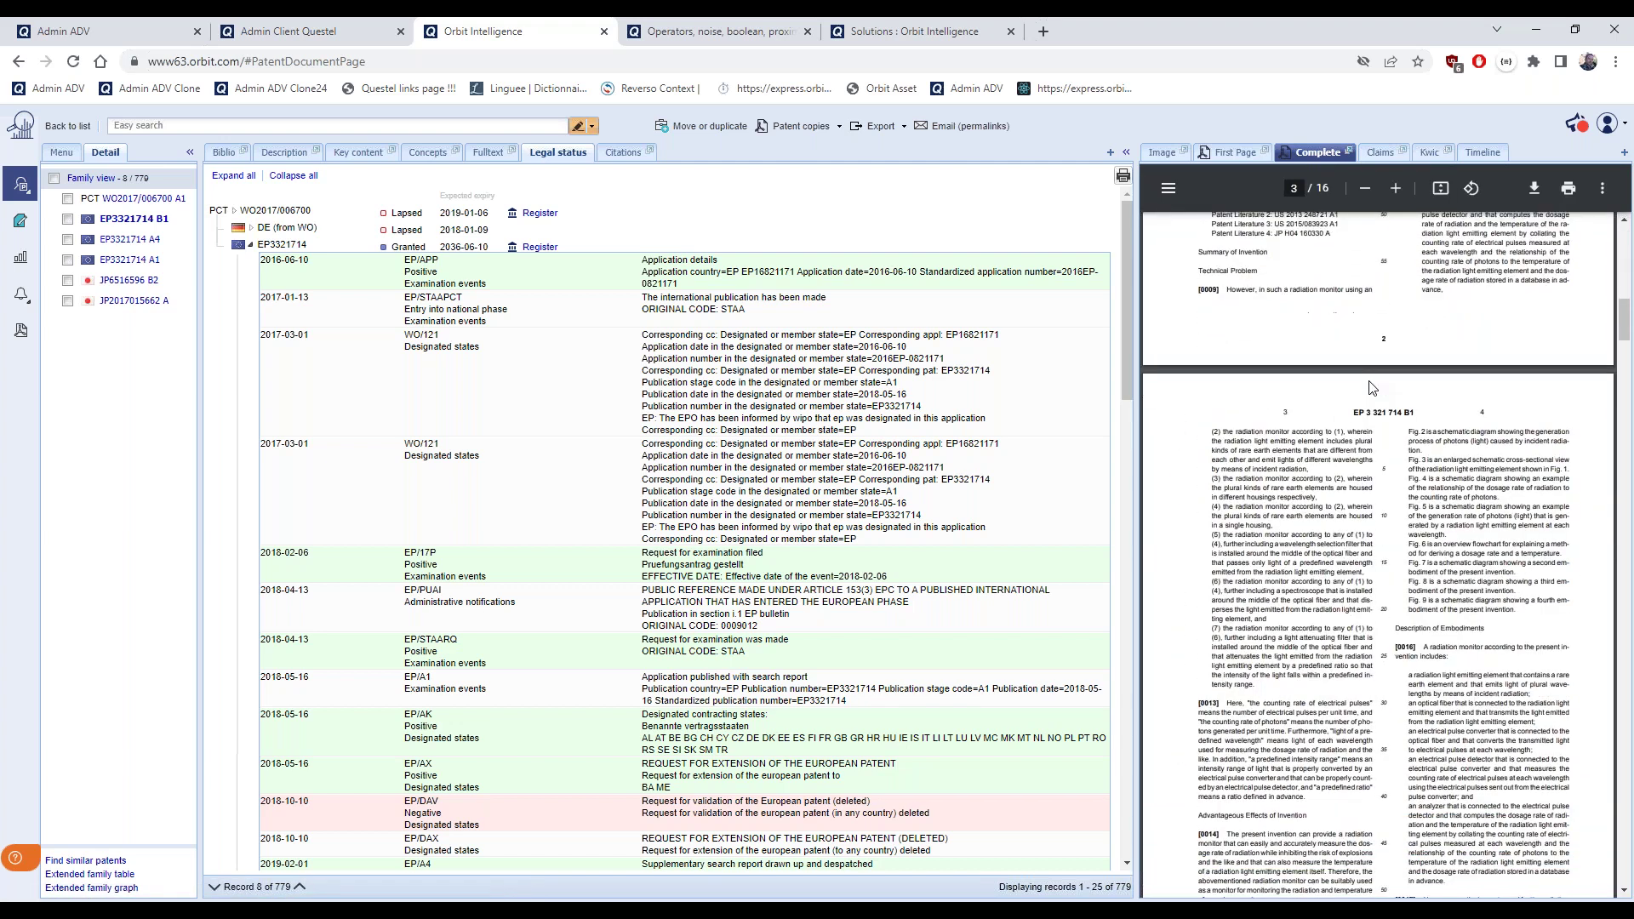
{"action": "scroll", "coordinate": [1372, 387], "scroll_direction": "down", "scroll_amount": 10}
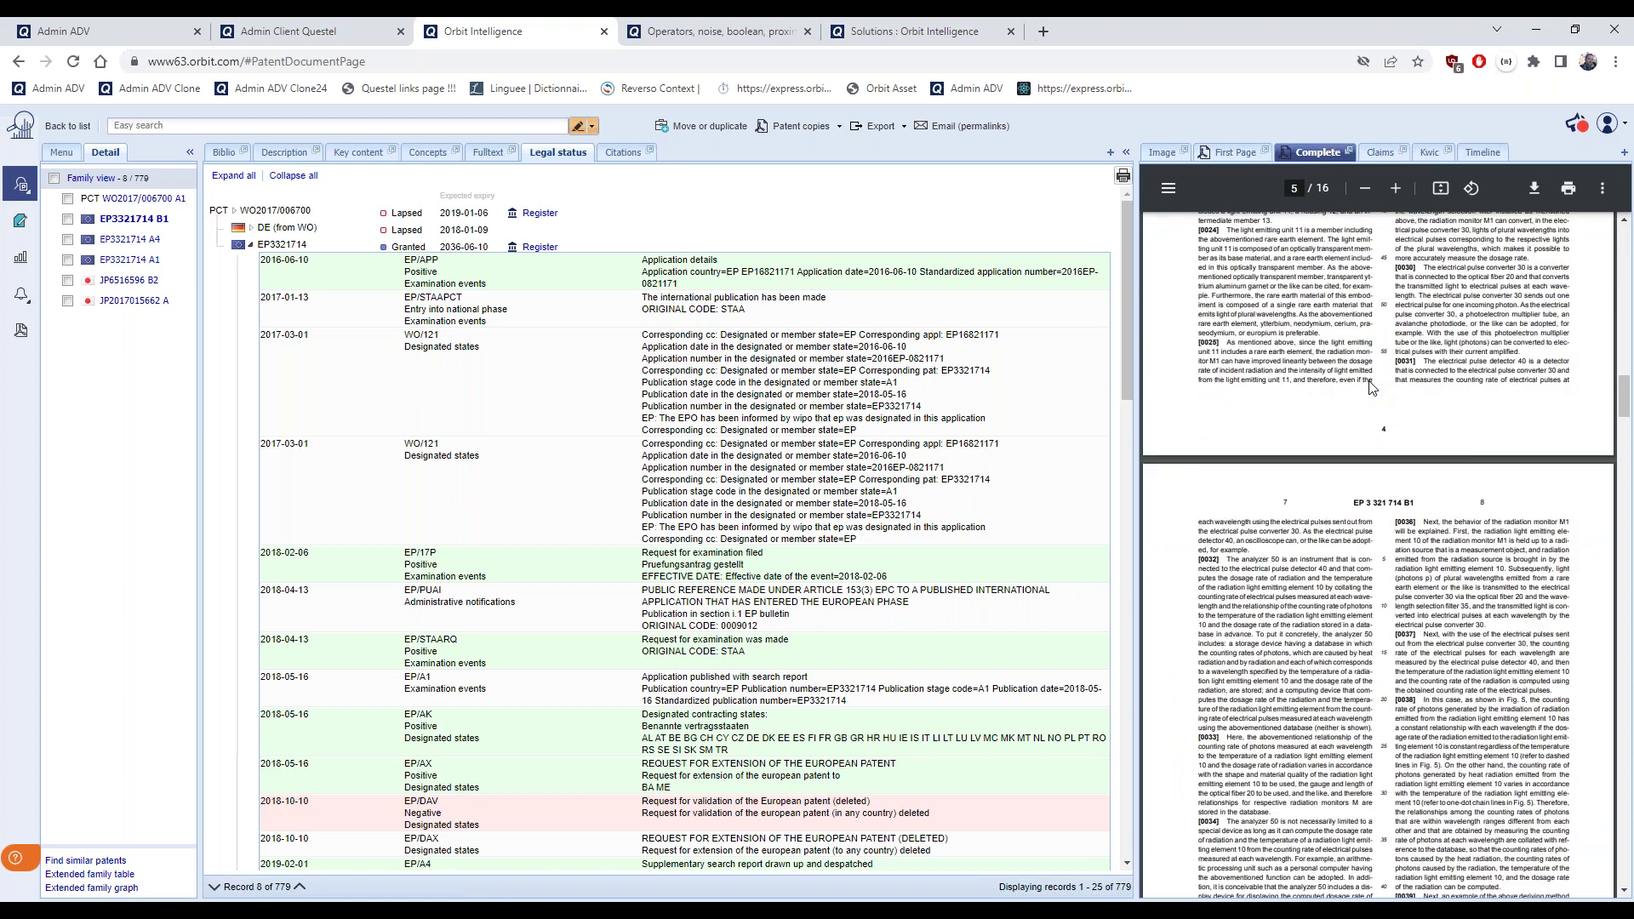
{"action": "scroll", "coordinate": [1372, 387], "scroll_direction": "down", "scroll_amount": 5}
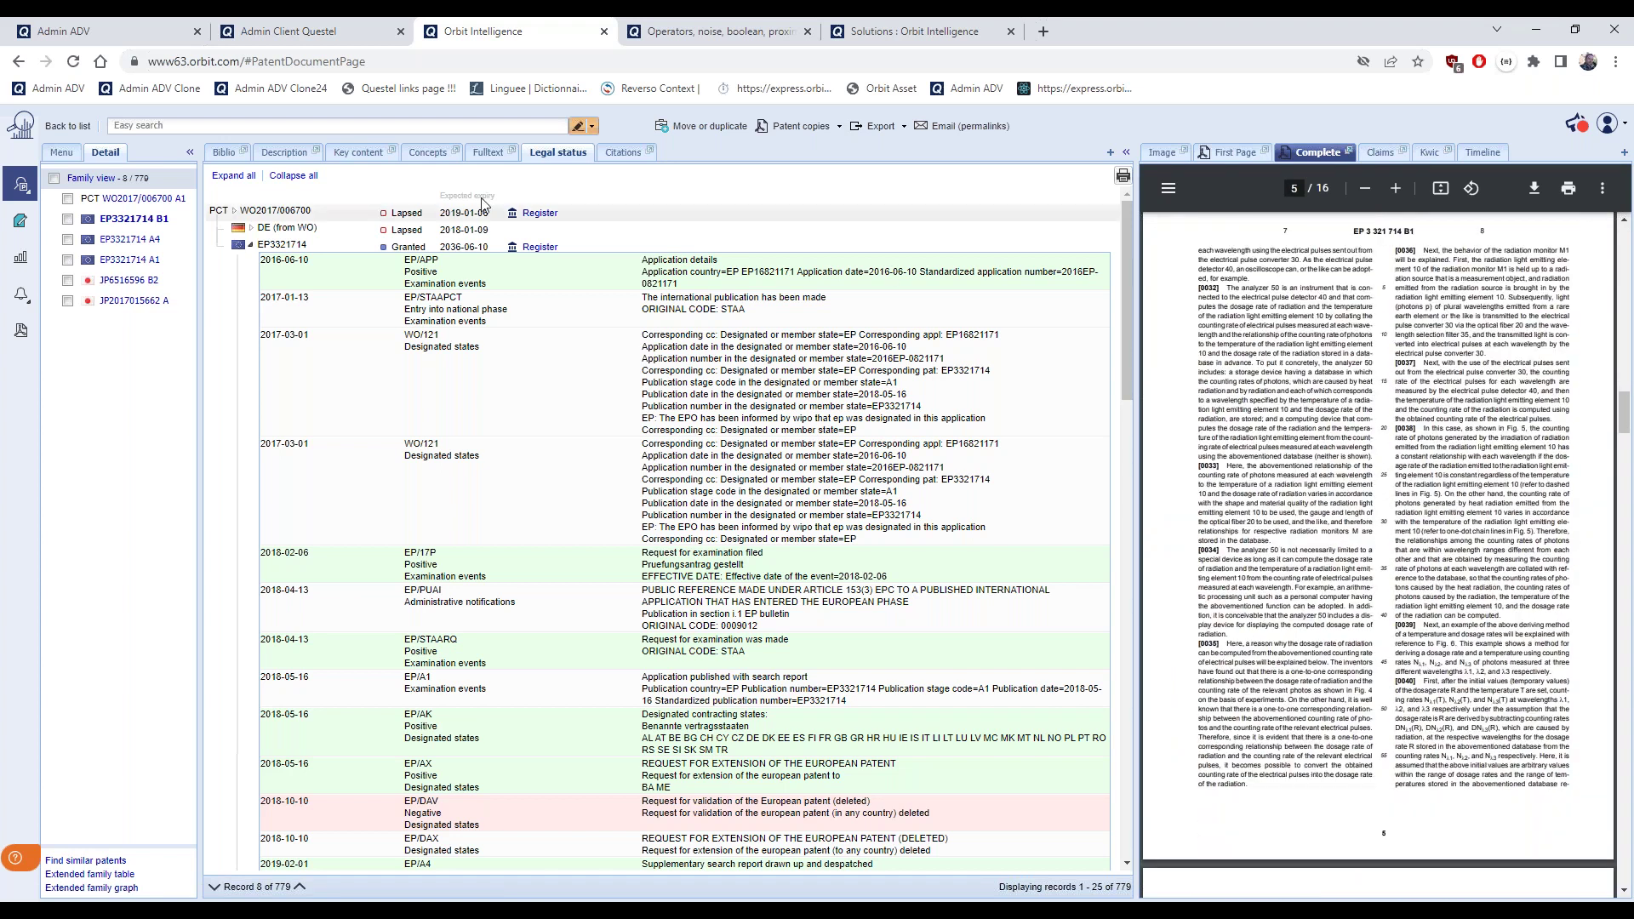
Return to the result list, expand the side viewer and add the Legal status view to it
{"action": "left_click", "coordinate": [68, 125]}
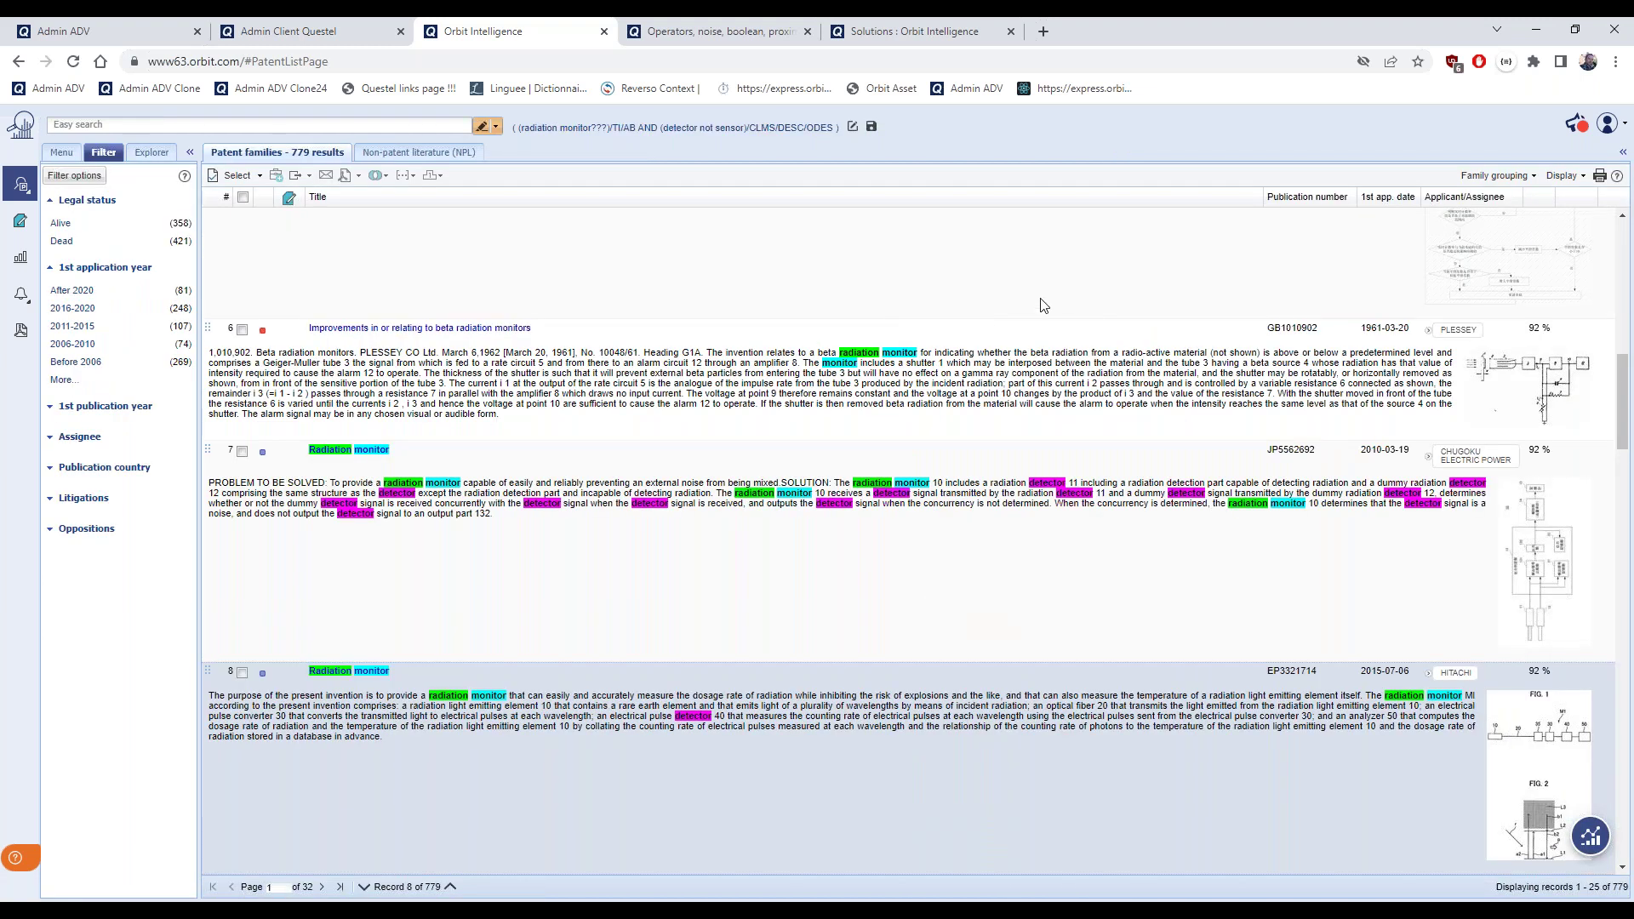
{"action": "left_click", "coordinate": [1624, 153]}
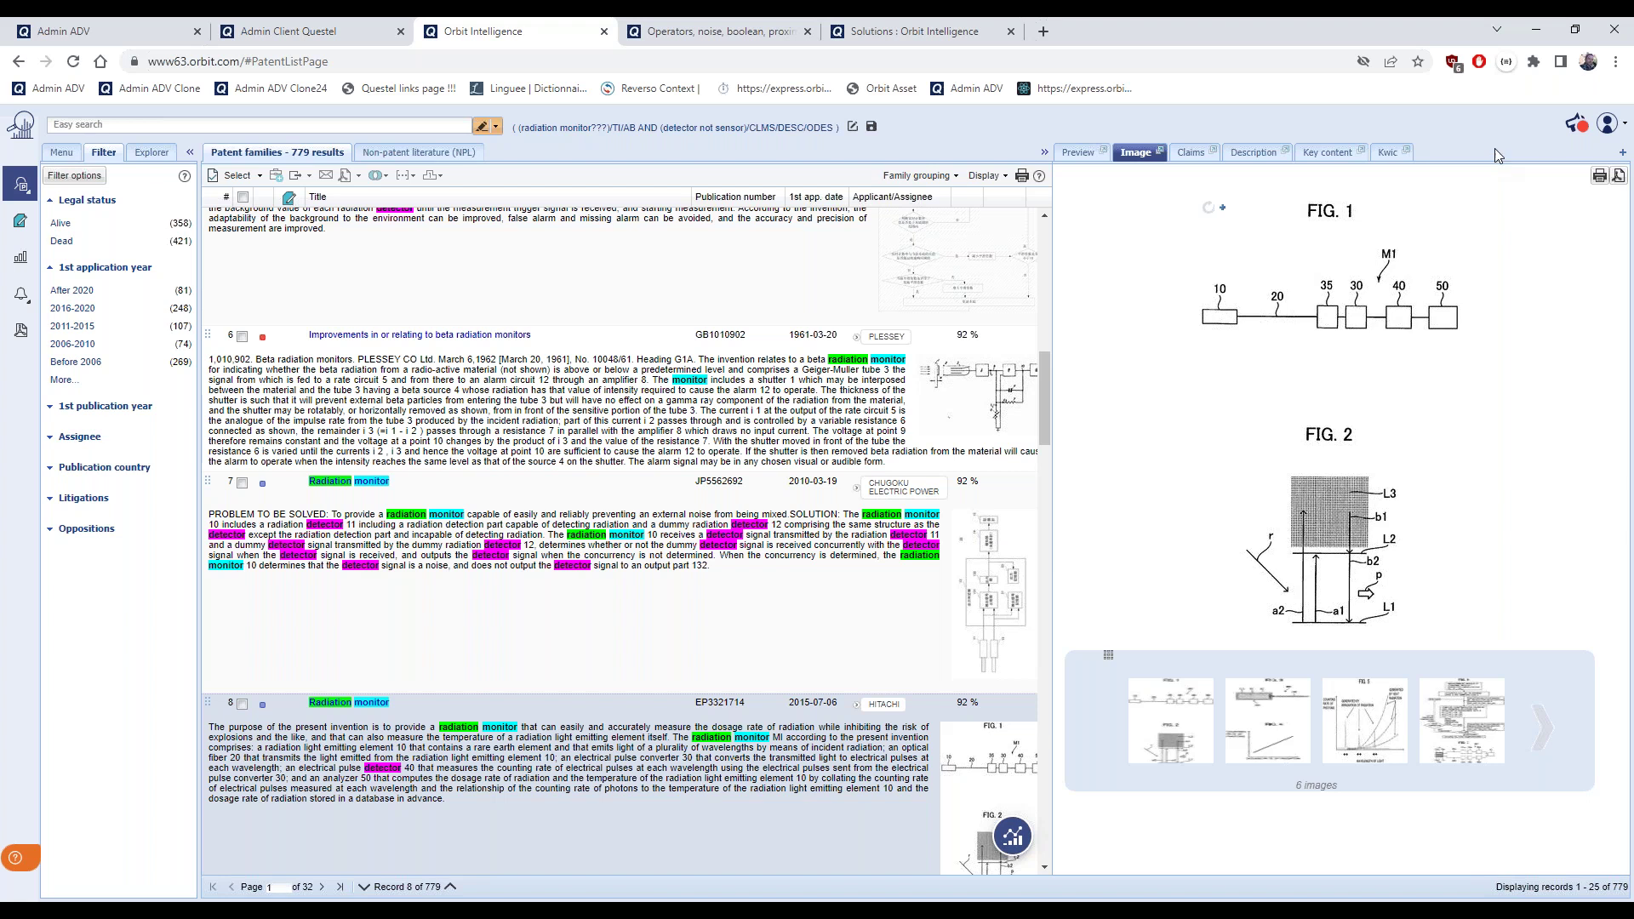
{"action": "left_click", "coordinate": [1623, 153]}
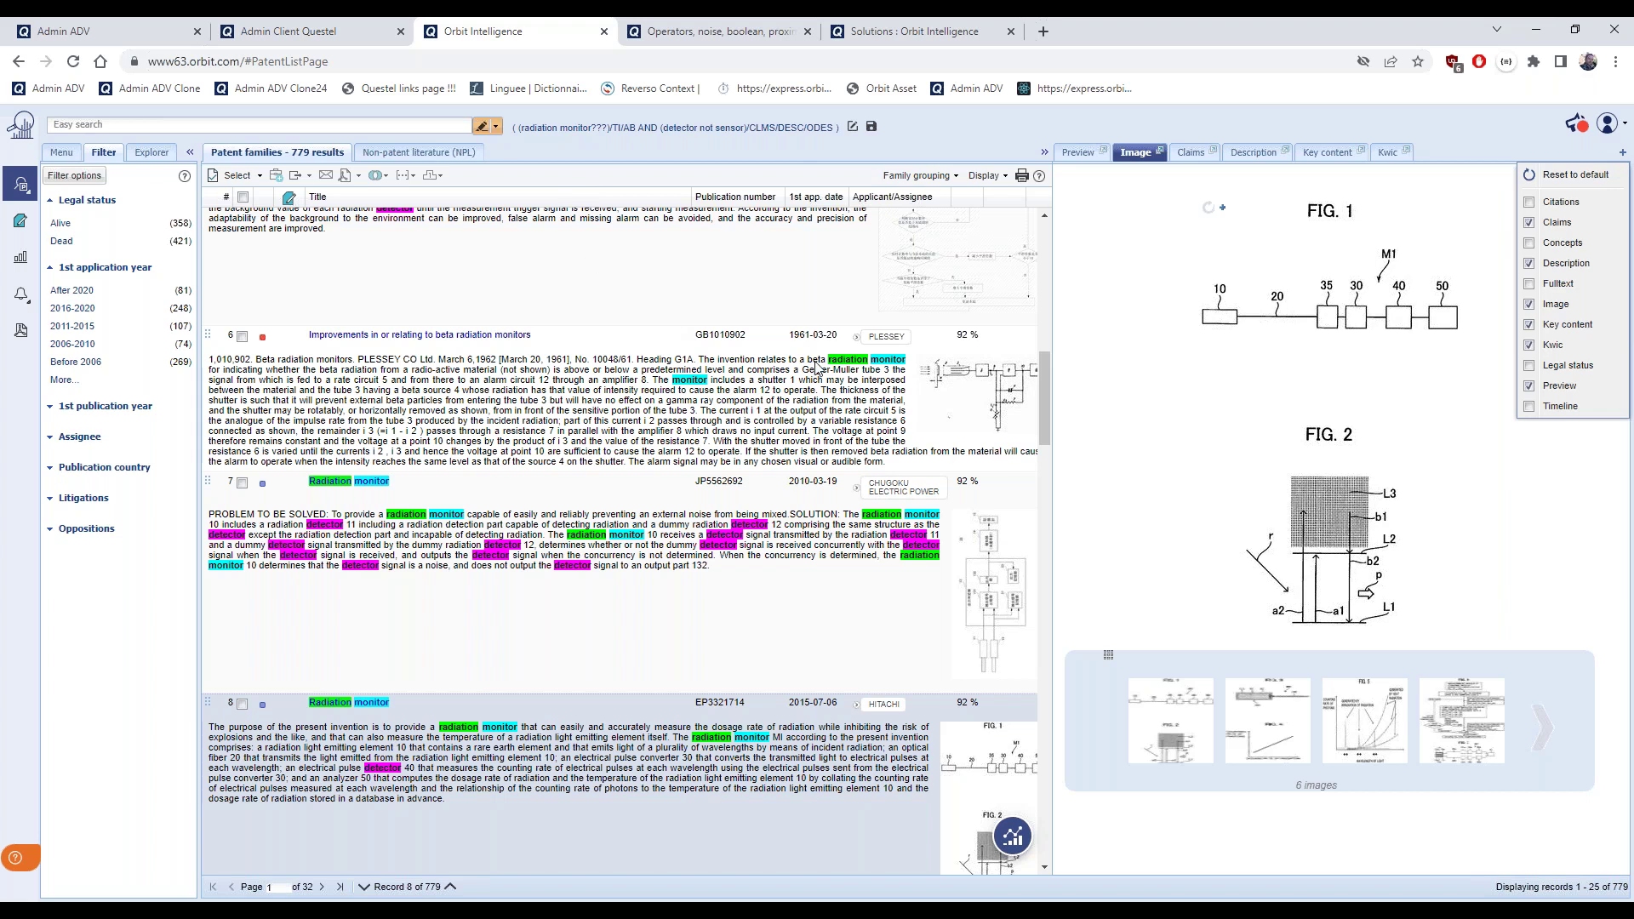
{"action": "left_click", "coordinate": [1531, 369]}
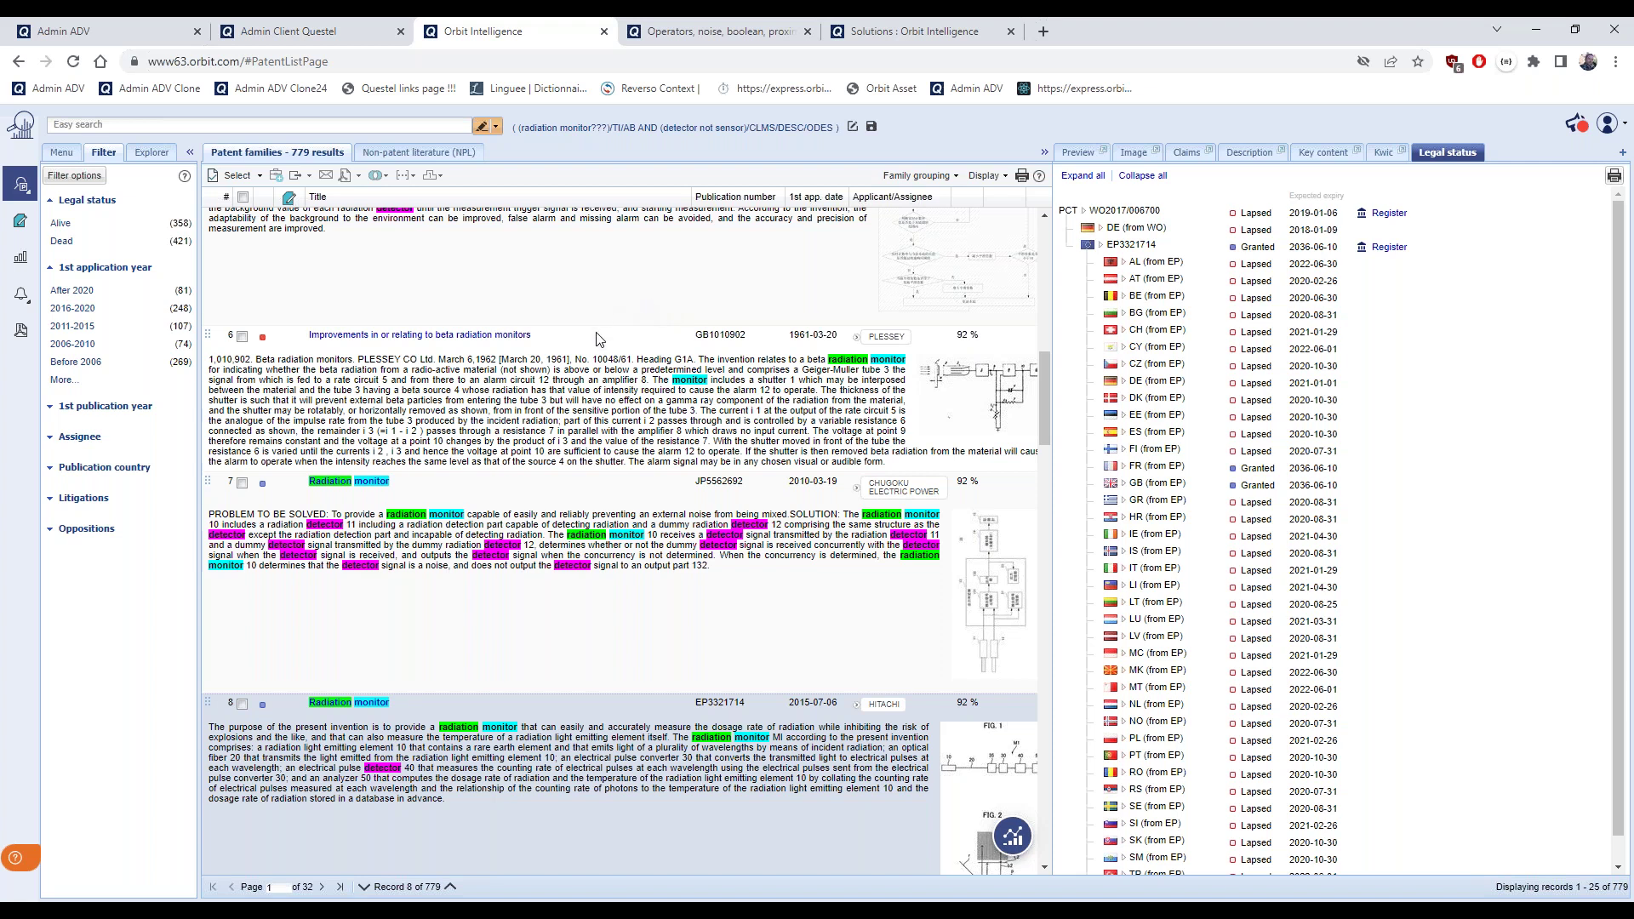
Inspect the legal status and events of GB1010902, and compare its status marker with that of the EP3232227 family
{"action": "scroll", "coordinate": [597, 338], "scroll_direction": "up", "scroll_amount": 3}
{"action": "left_click", "coordinate": [273, 623]}
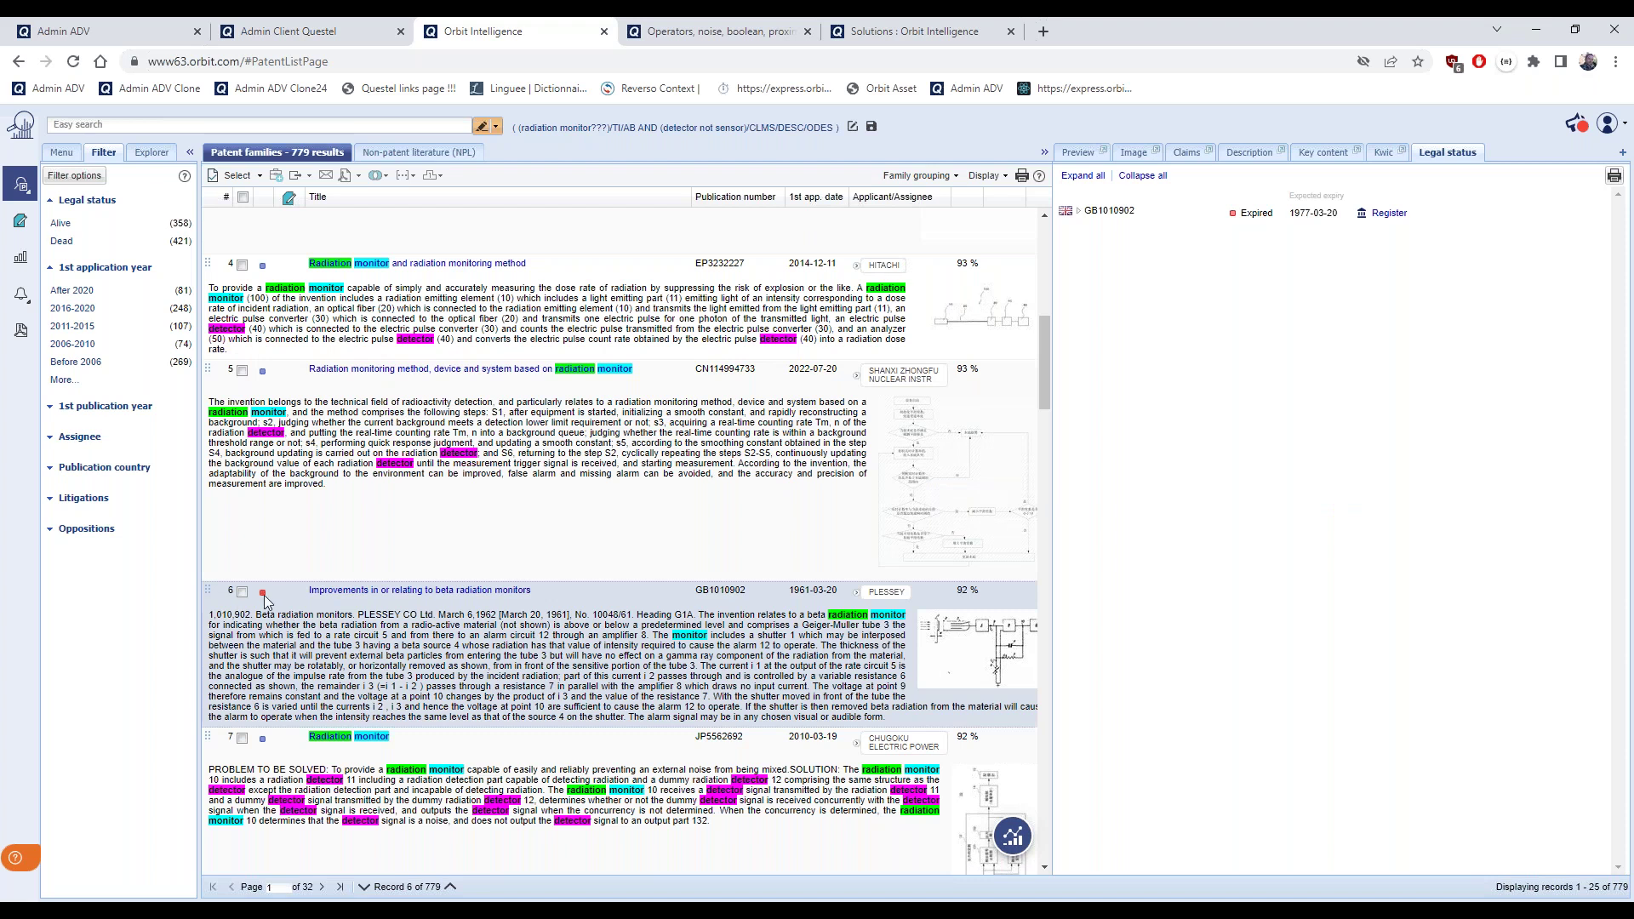
{"action": "mouse_move", "coordinate": [264, 596]}
{"action": "left_click", "coordinate": [1080, 214]}
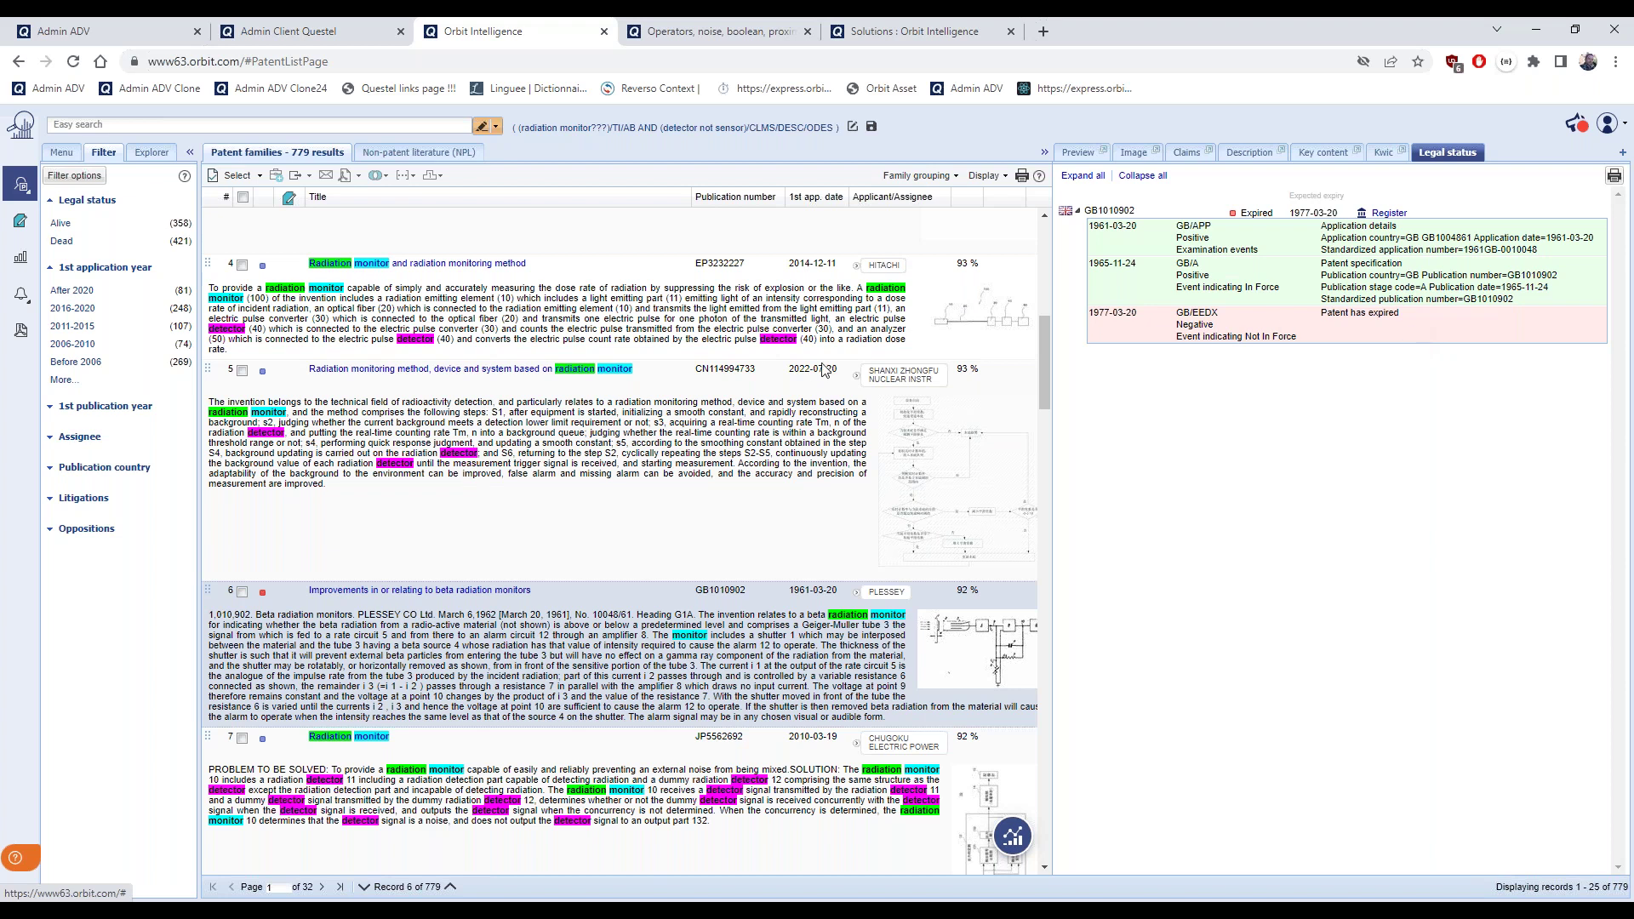
{"action": "left_click", "coordinate": [644, 323]}
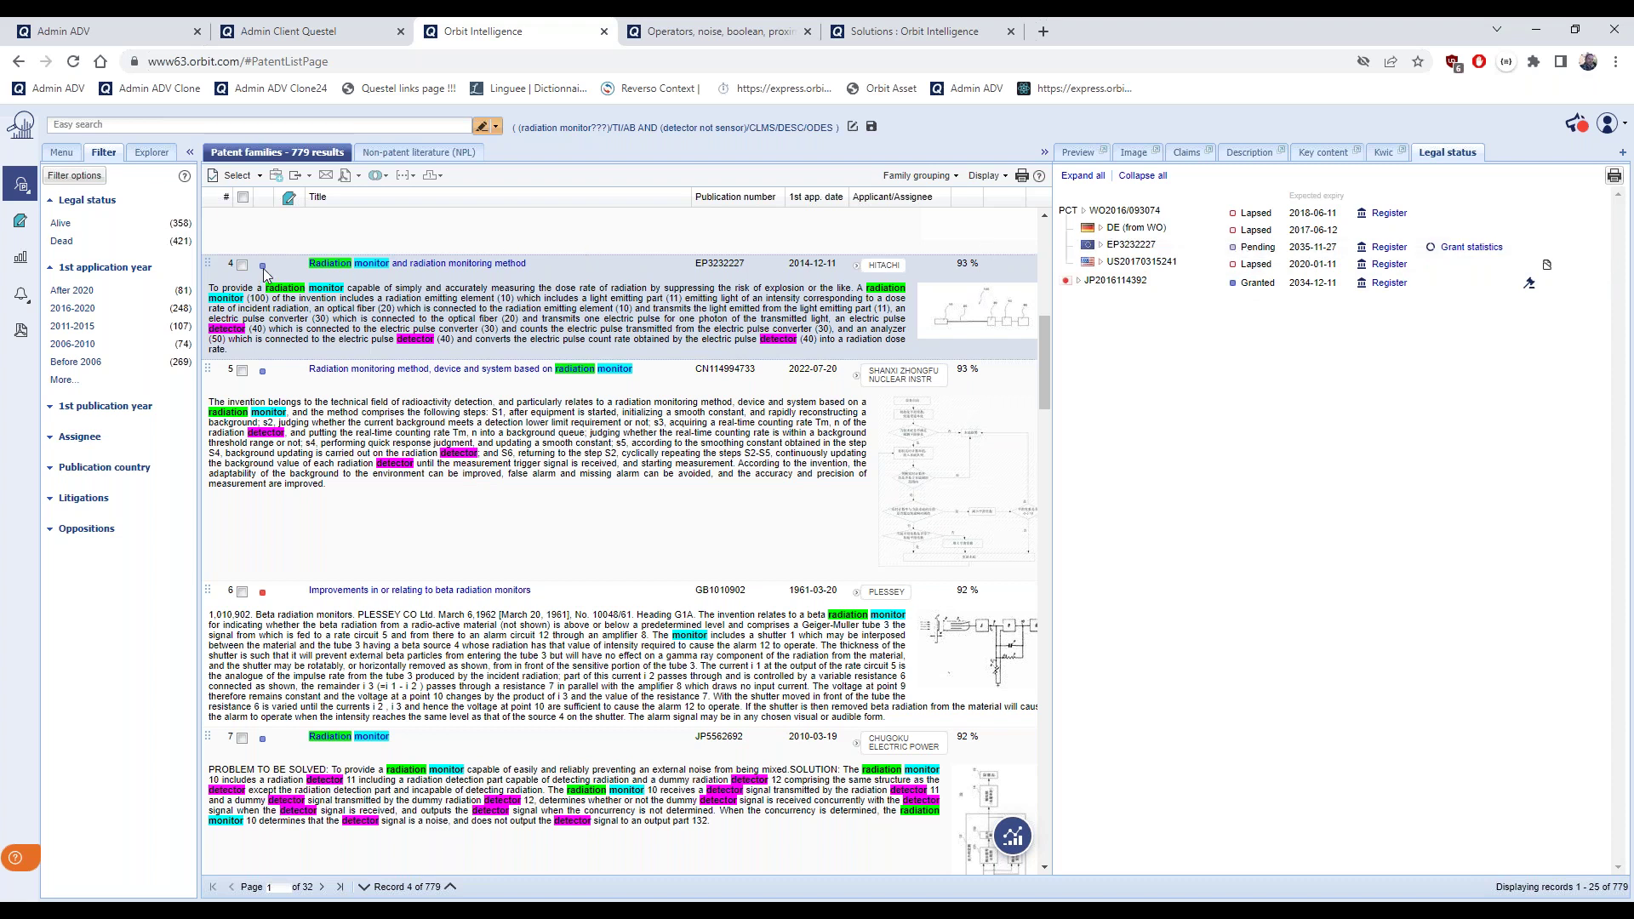
{"action": "mouse_move", "coordinate": [264, 269]}
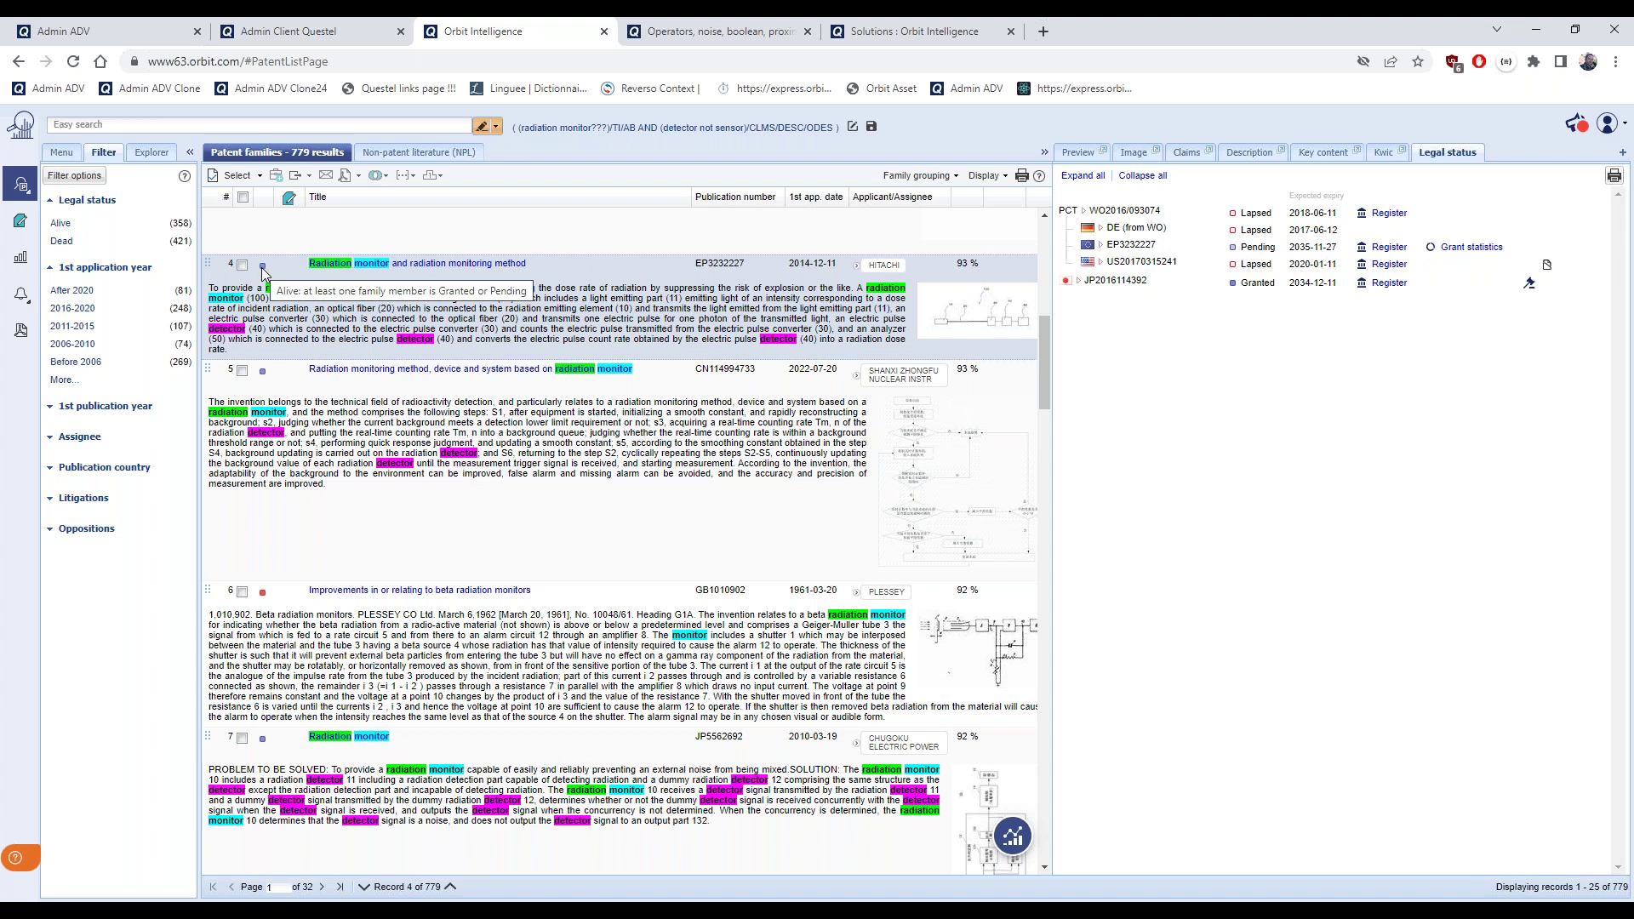
Filter the patent families by legal status to Alive, and narrow them to Pending
{"action": "mouse_move", "coordinate": [93, 233]}
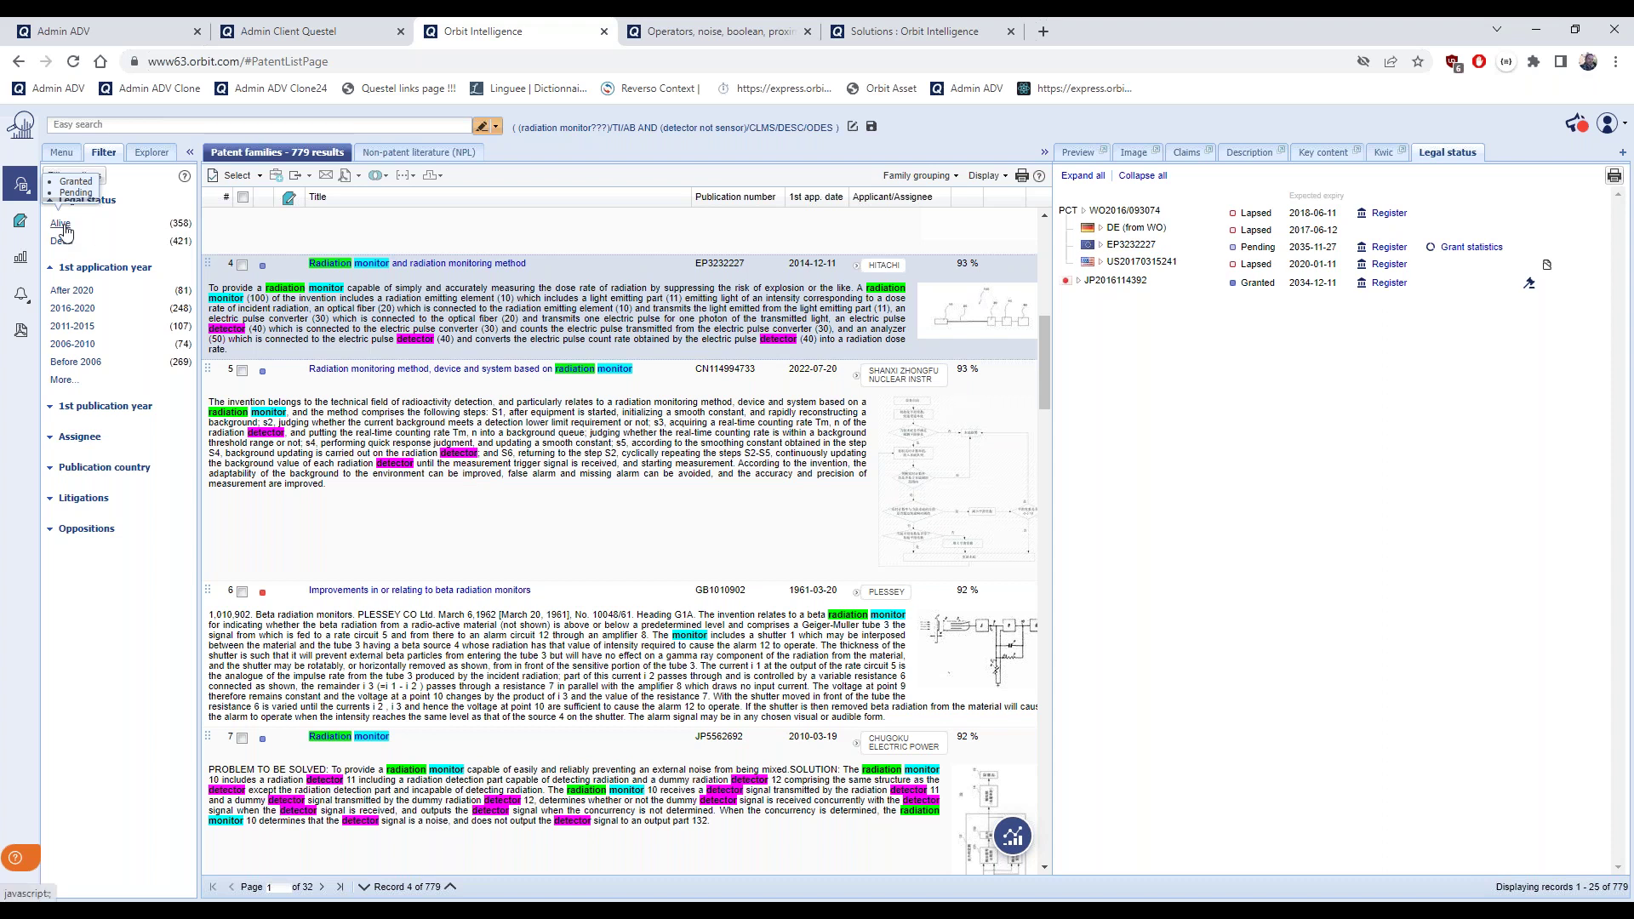
{"action": "left_click", "coordinate": [62, 225]}
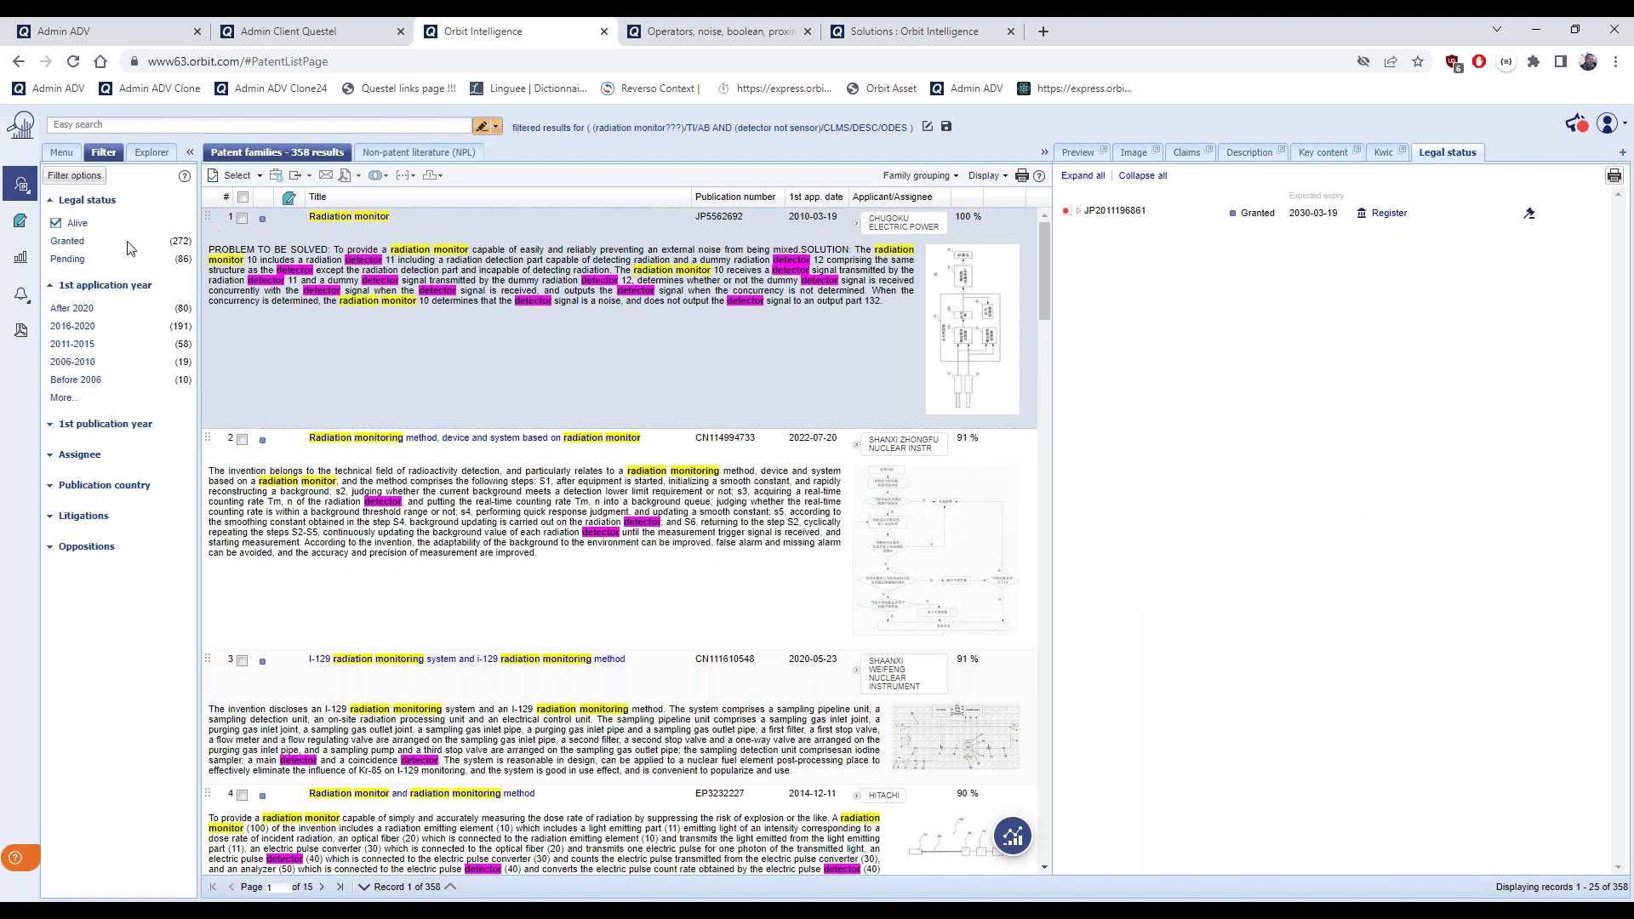
{"action": "left_click", "coordinate": [68, 260]}
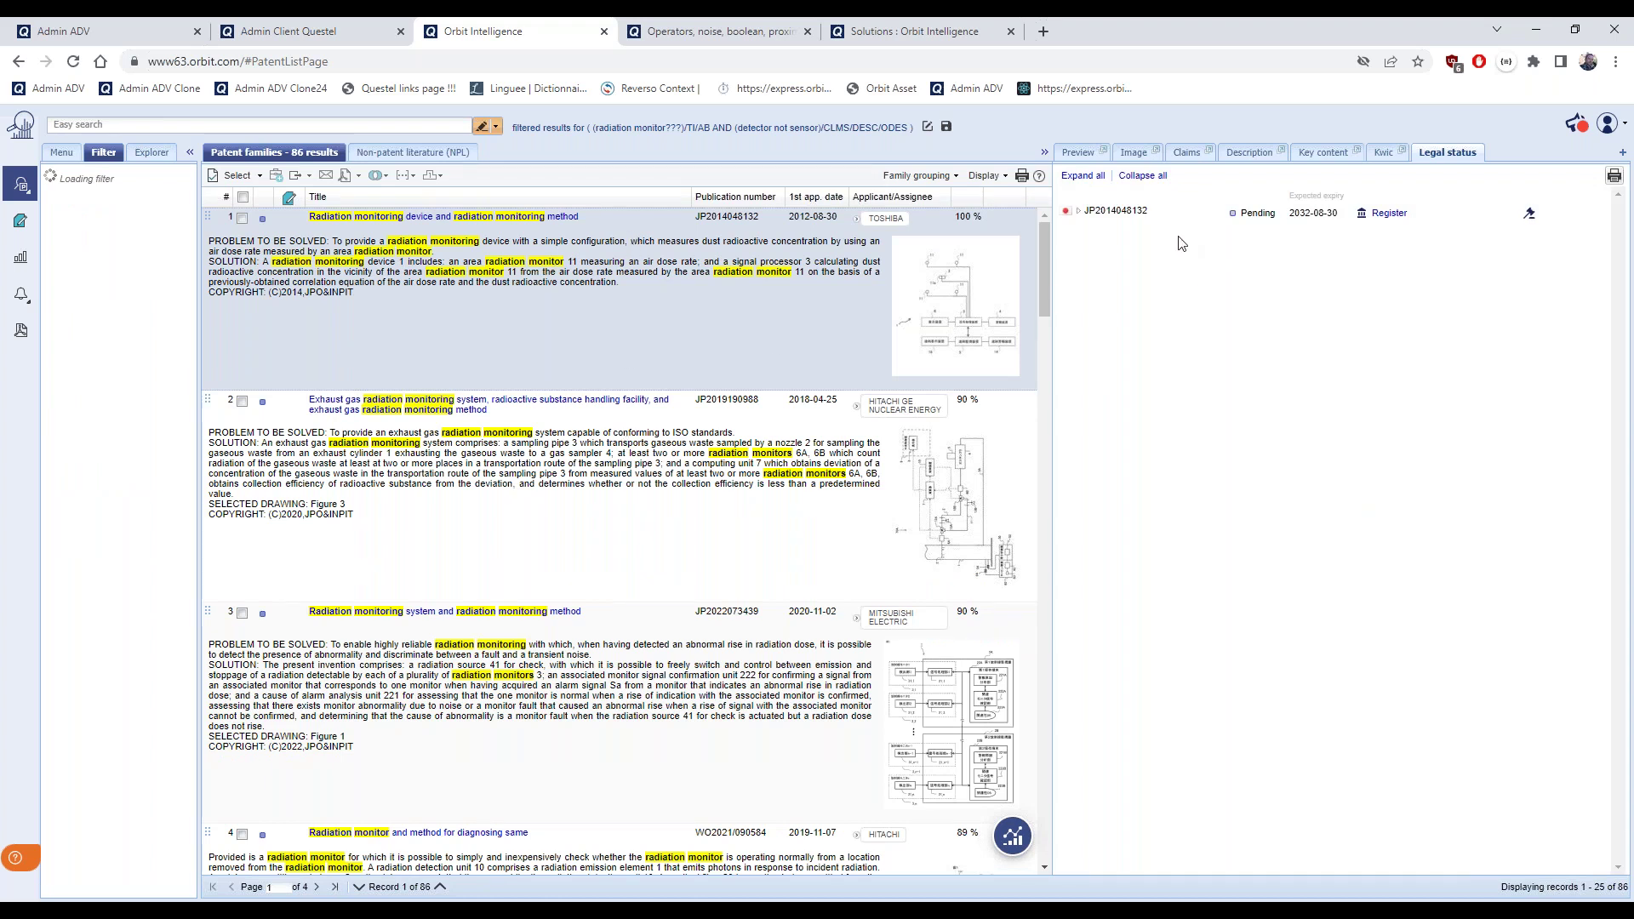
{"action": "left_click", "coordinate": [728, 513]}
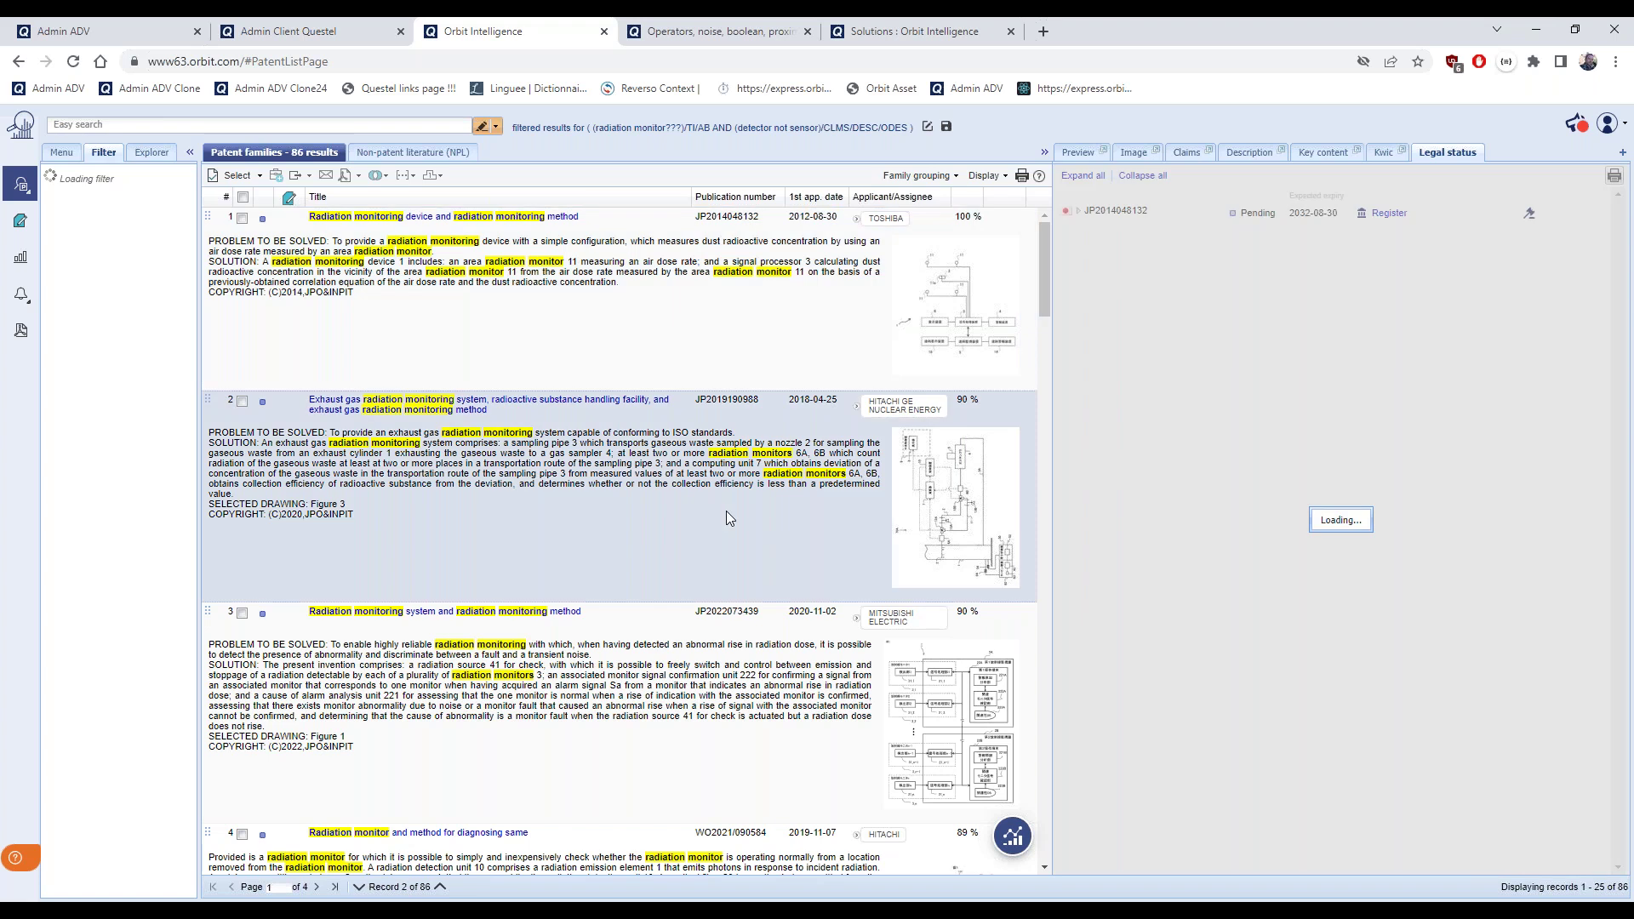
{"action": "left_click", "coordinate": [688, 691]}
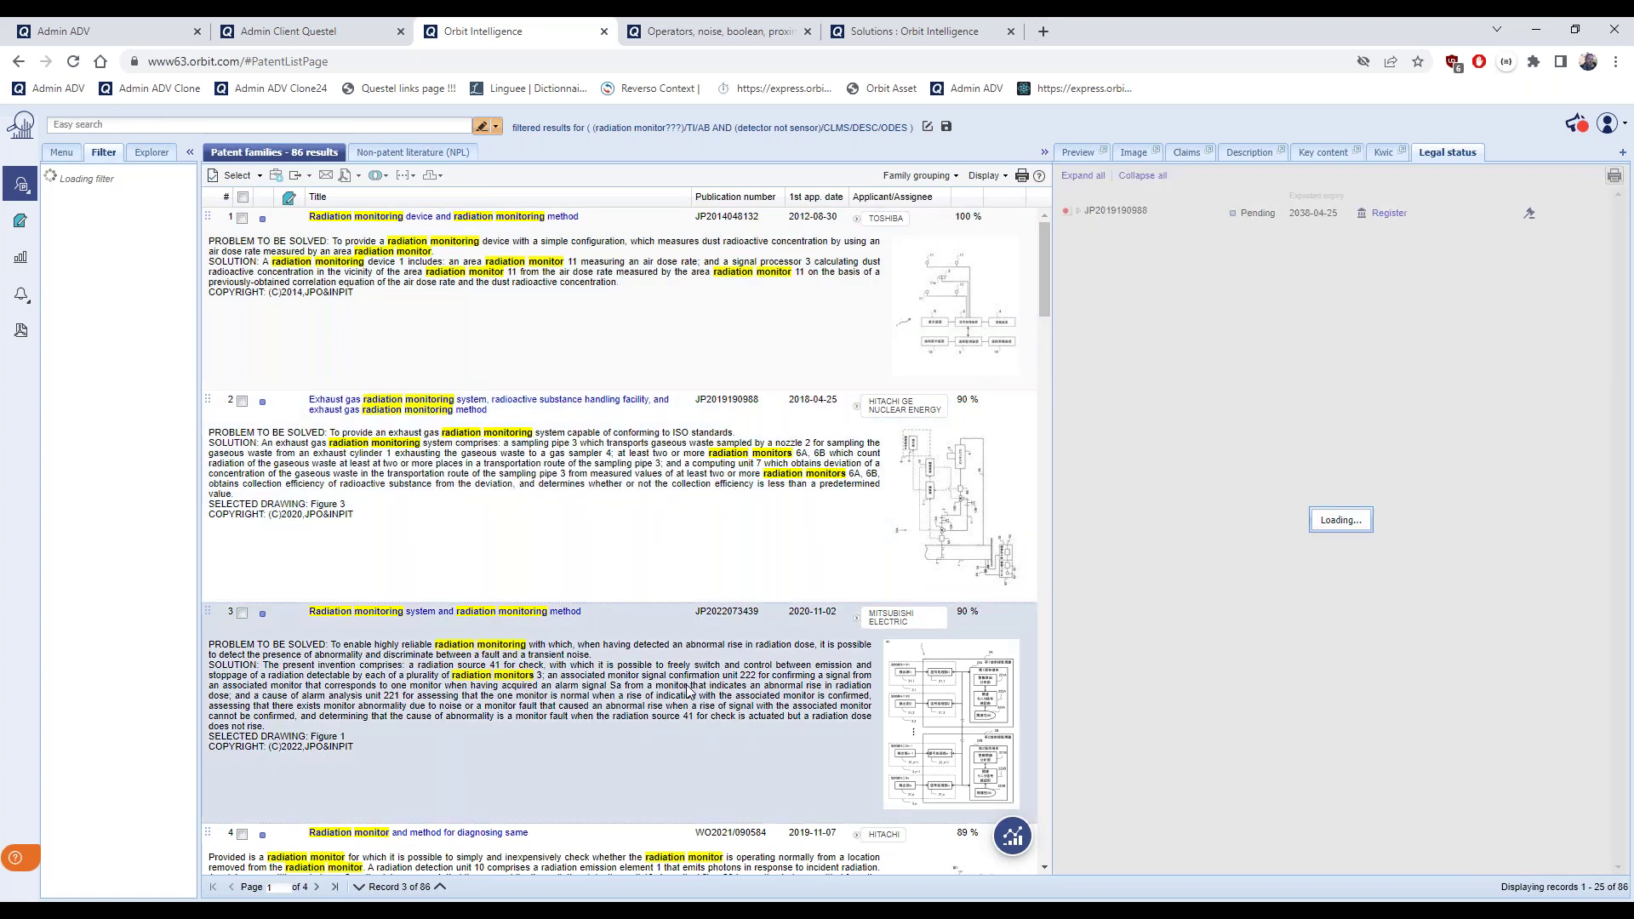
{"action": "scroll", "coordinate": [688, 688], "scroll_direction": "down", "scroll_amount": 5}
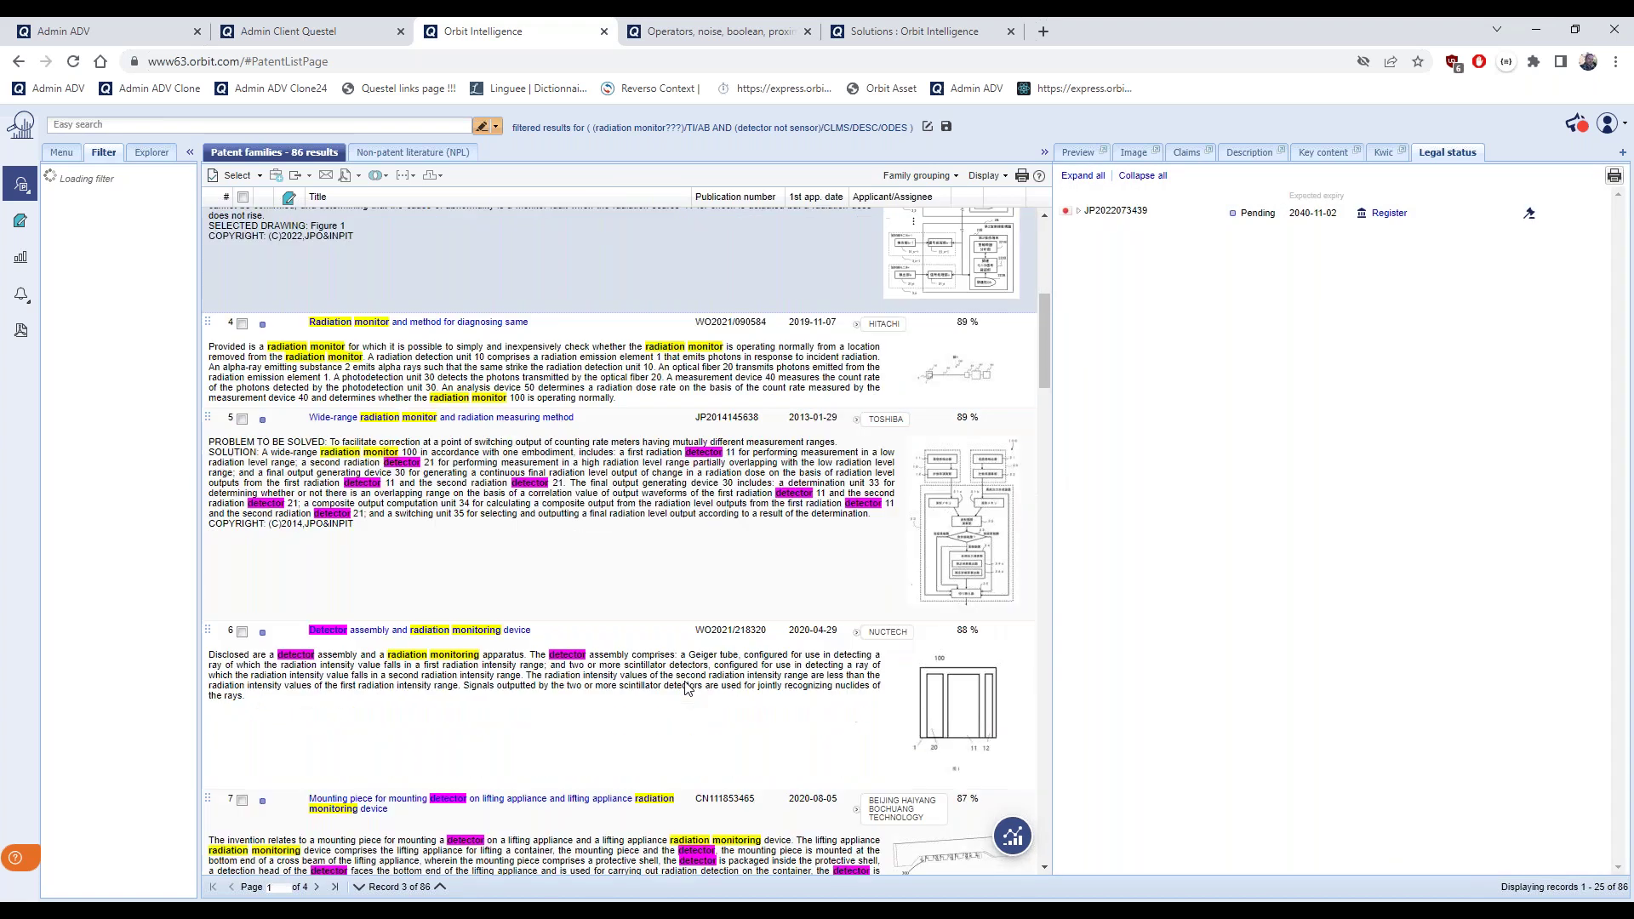
{"action": "left_click", "coordinate": [667, 515]}
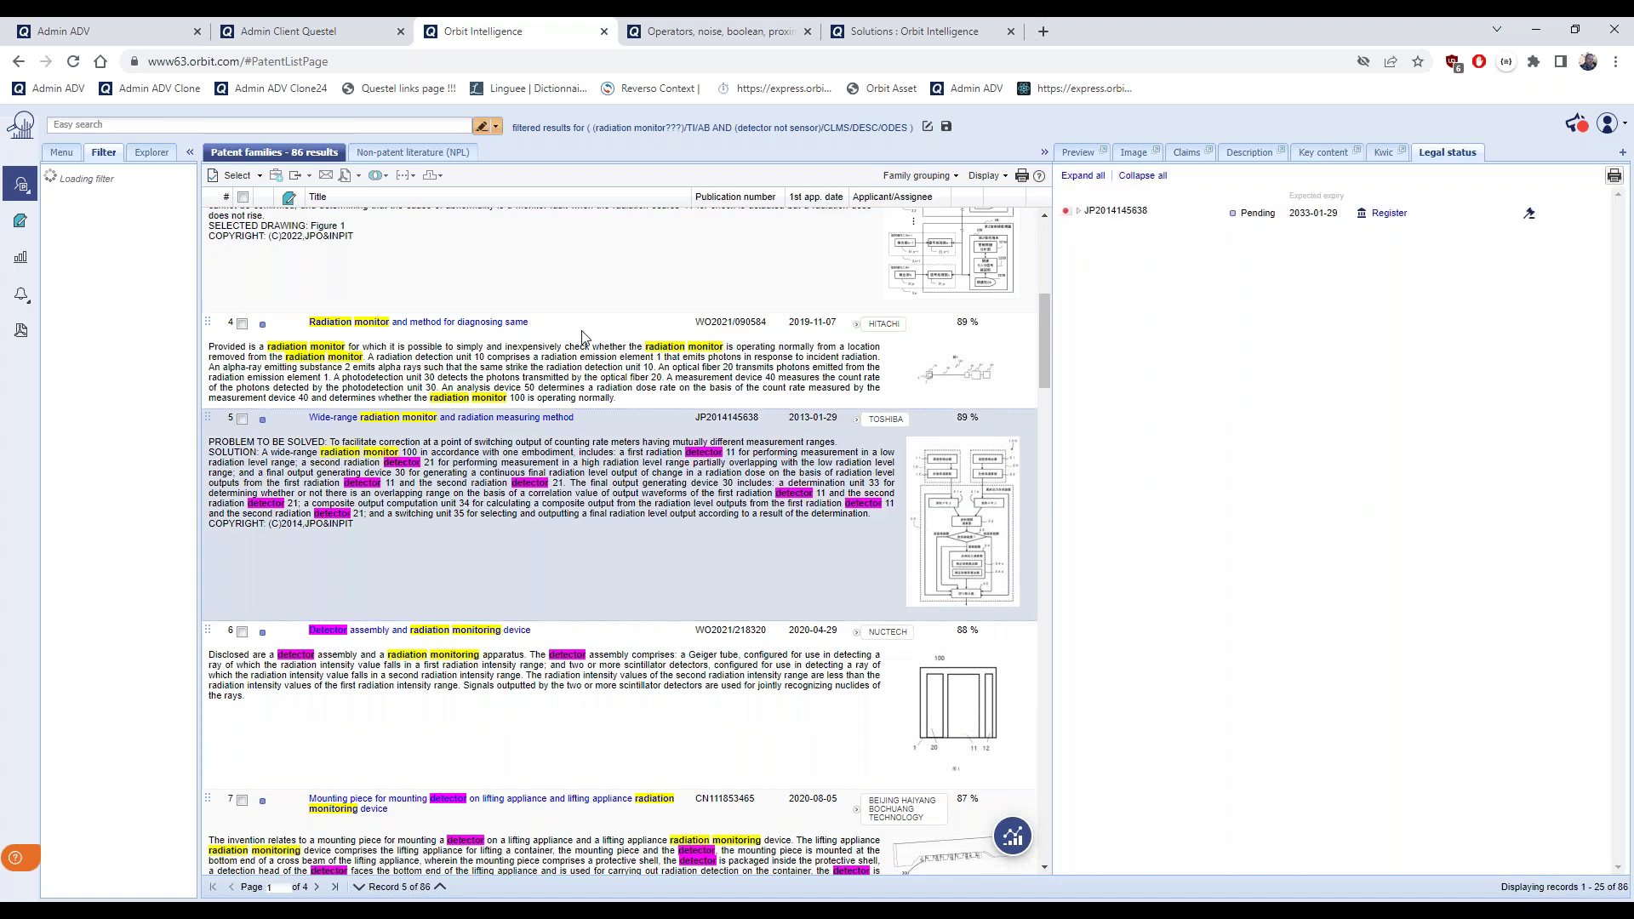
{"action": "left_click", "coordinate": [584, 338]}
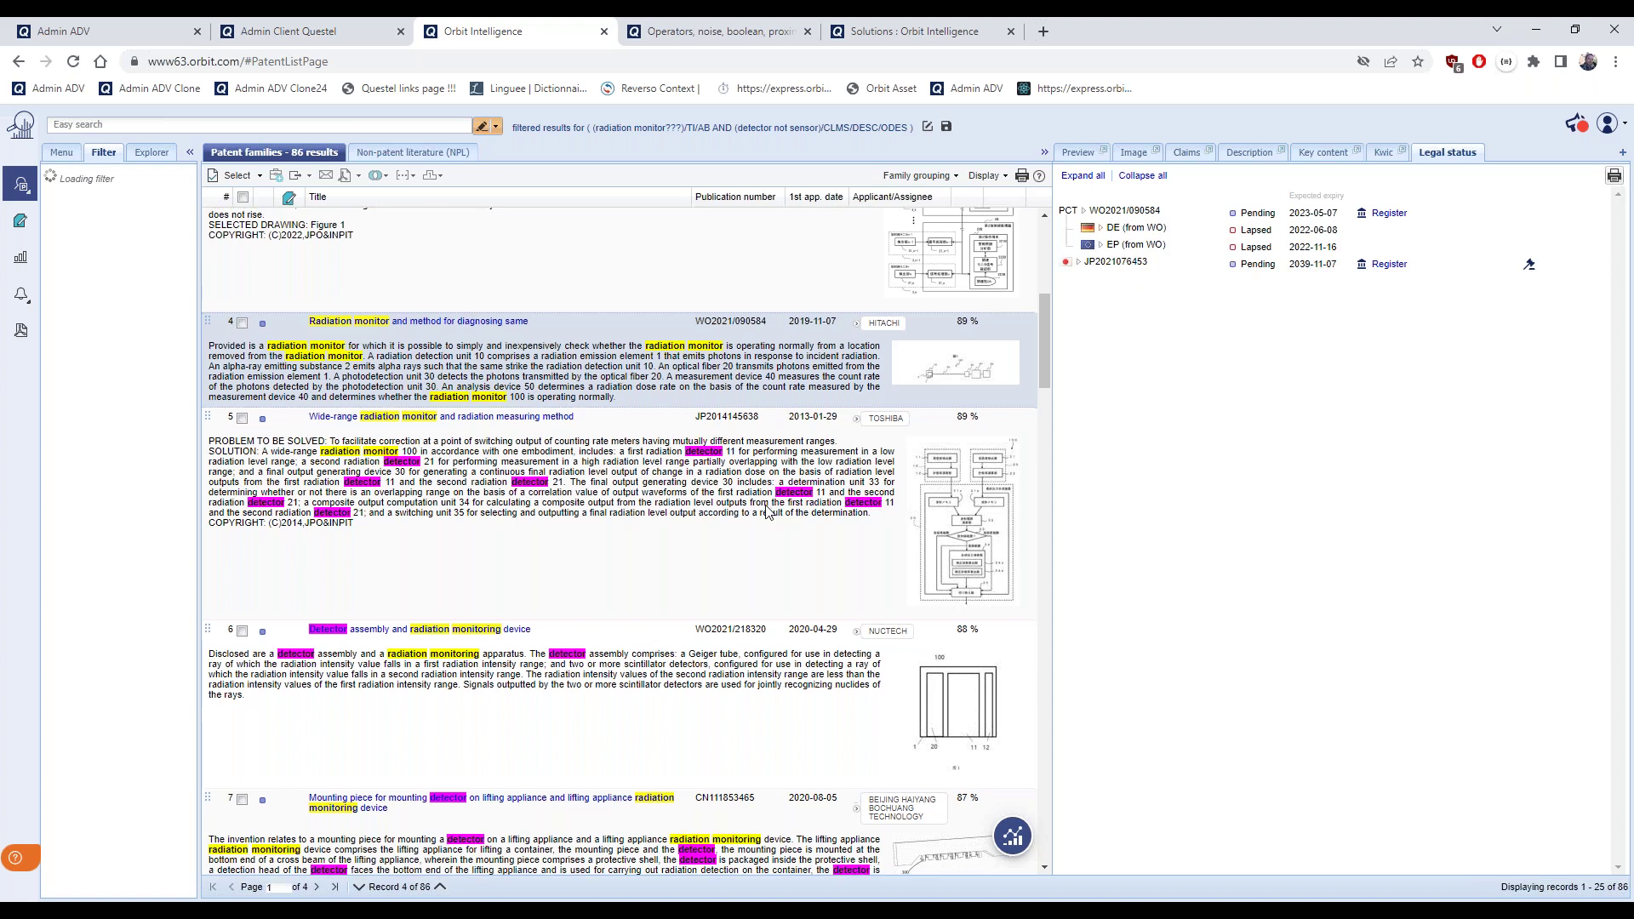
{"action": "scroll", "coordinate": [770, 527], "scroll_direction": "down", "scroll_amount": 3}
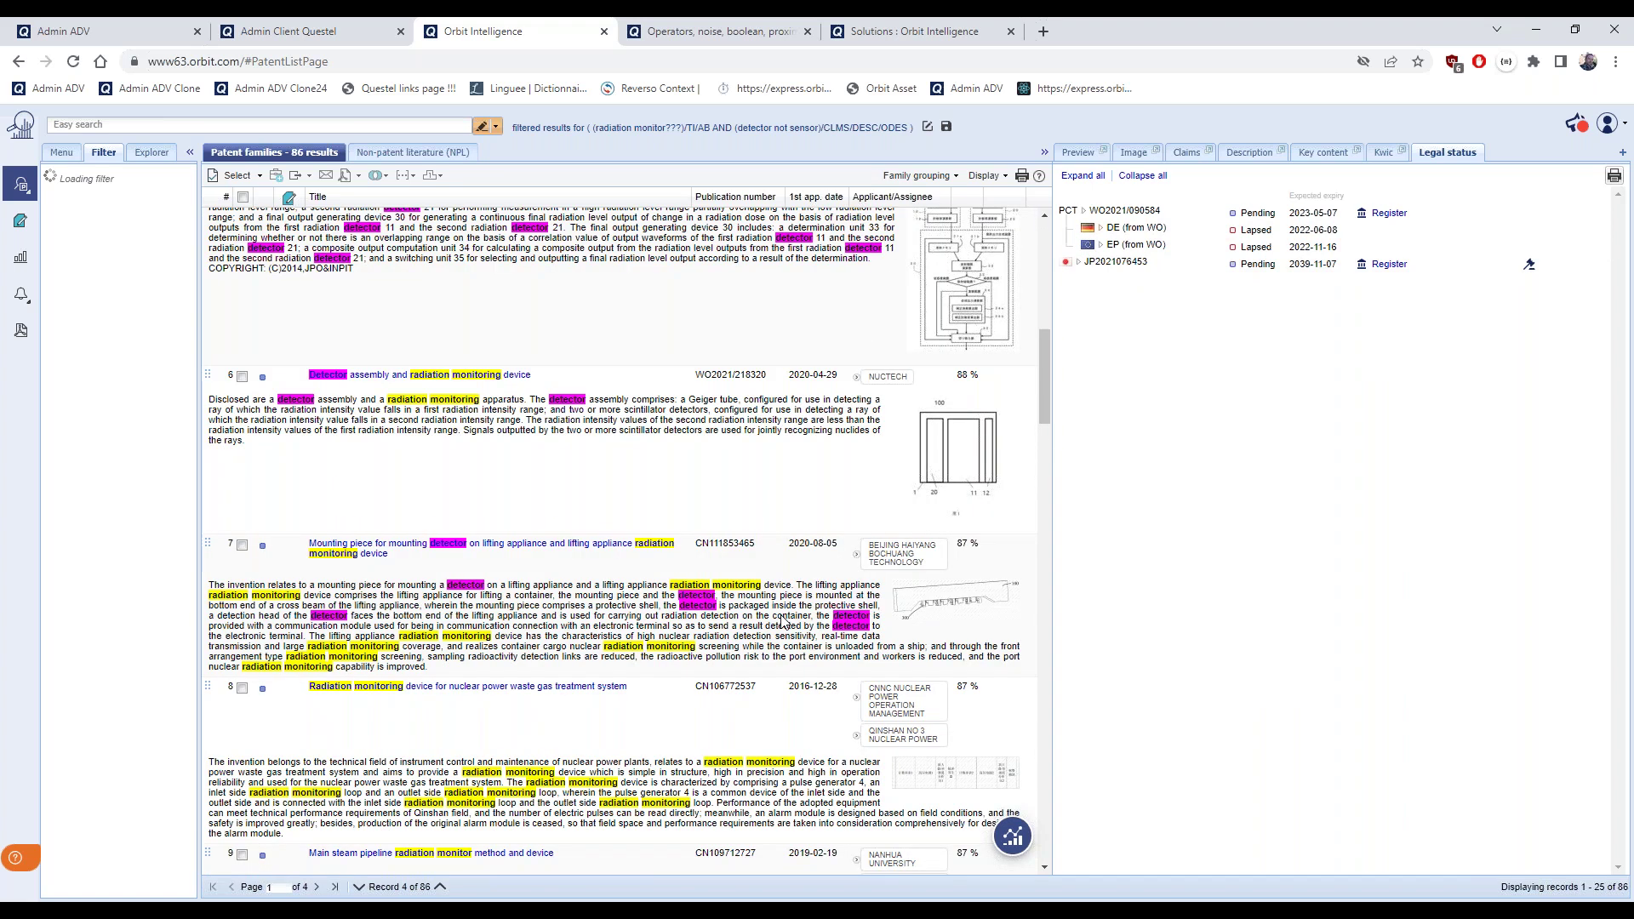
{"action": "left_click", "coordinate": [784, 623]}
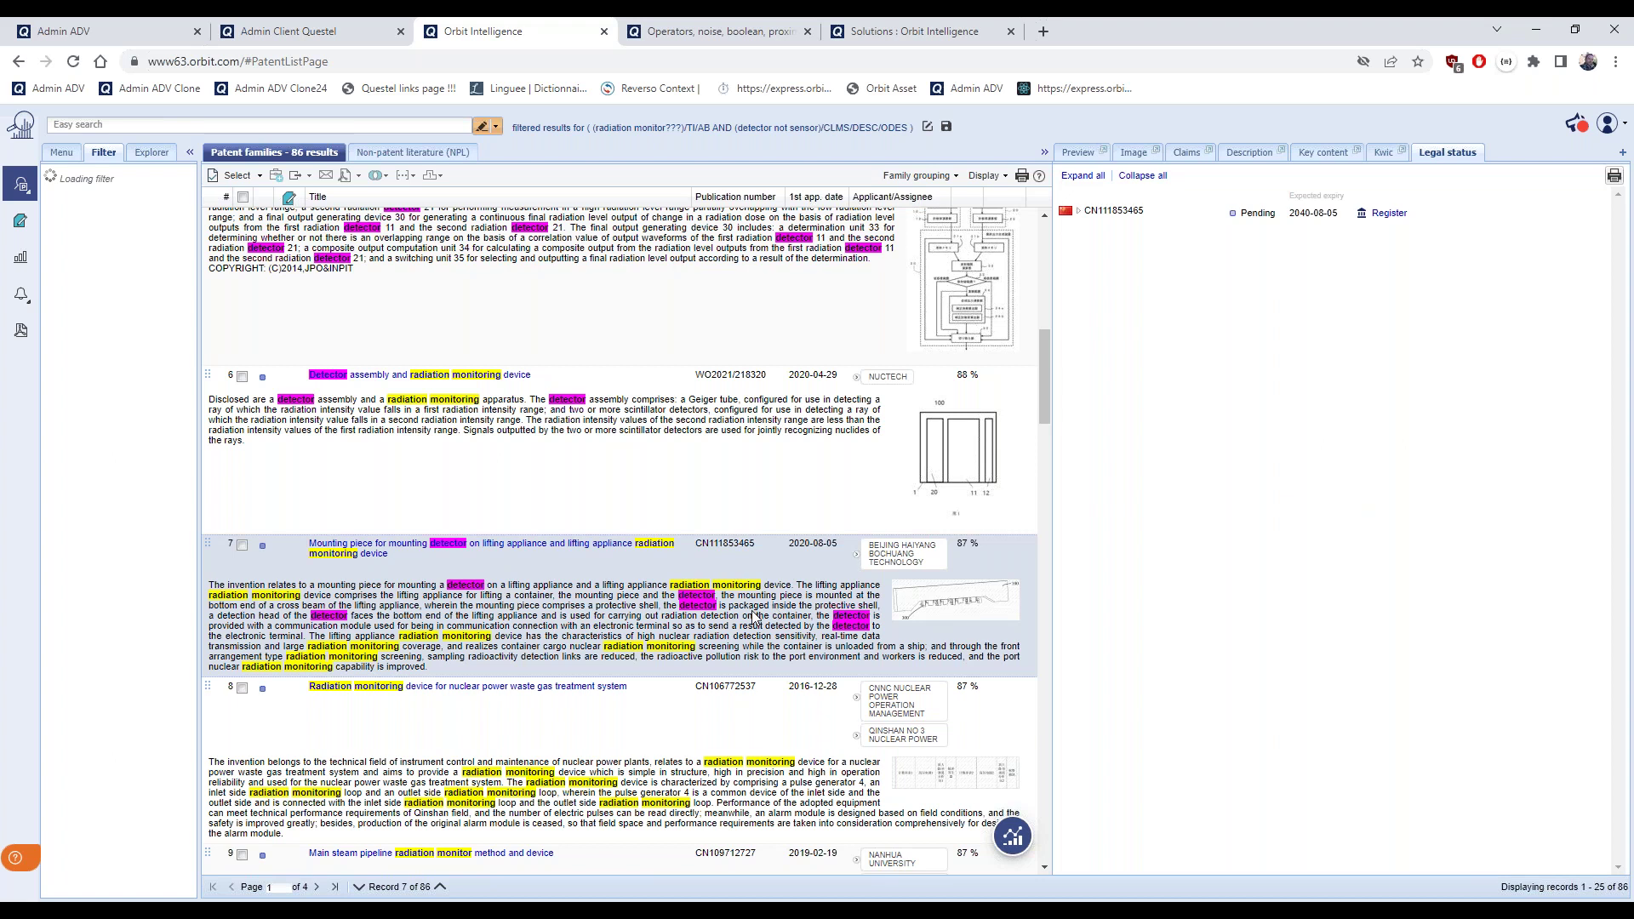
{"action": "scroll", "coordinate": [753, 630], "scroll_direction": "down", "scroll_amount": 1}
{"action": "left_click", "coordinate": [737, 694]}
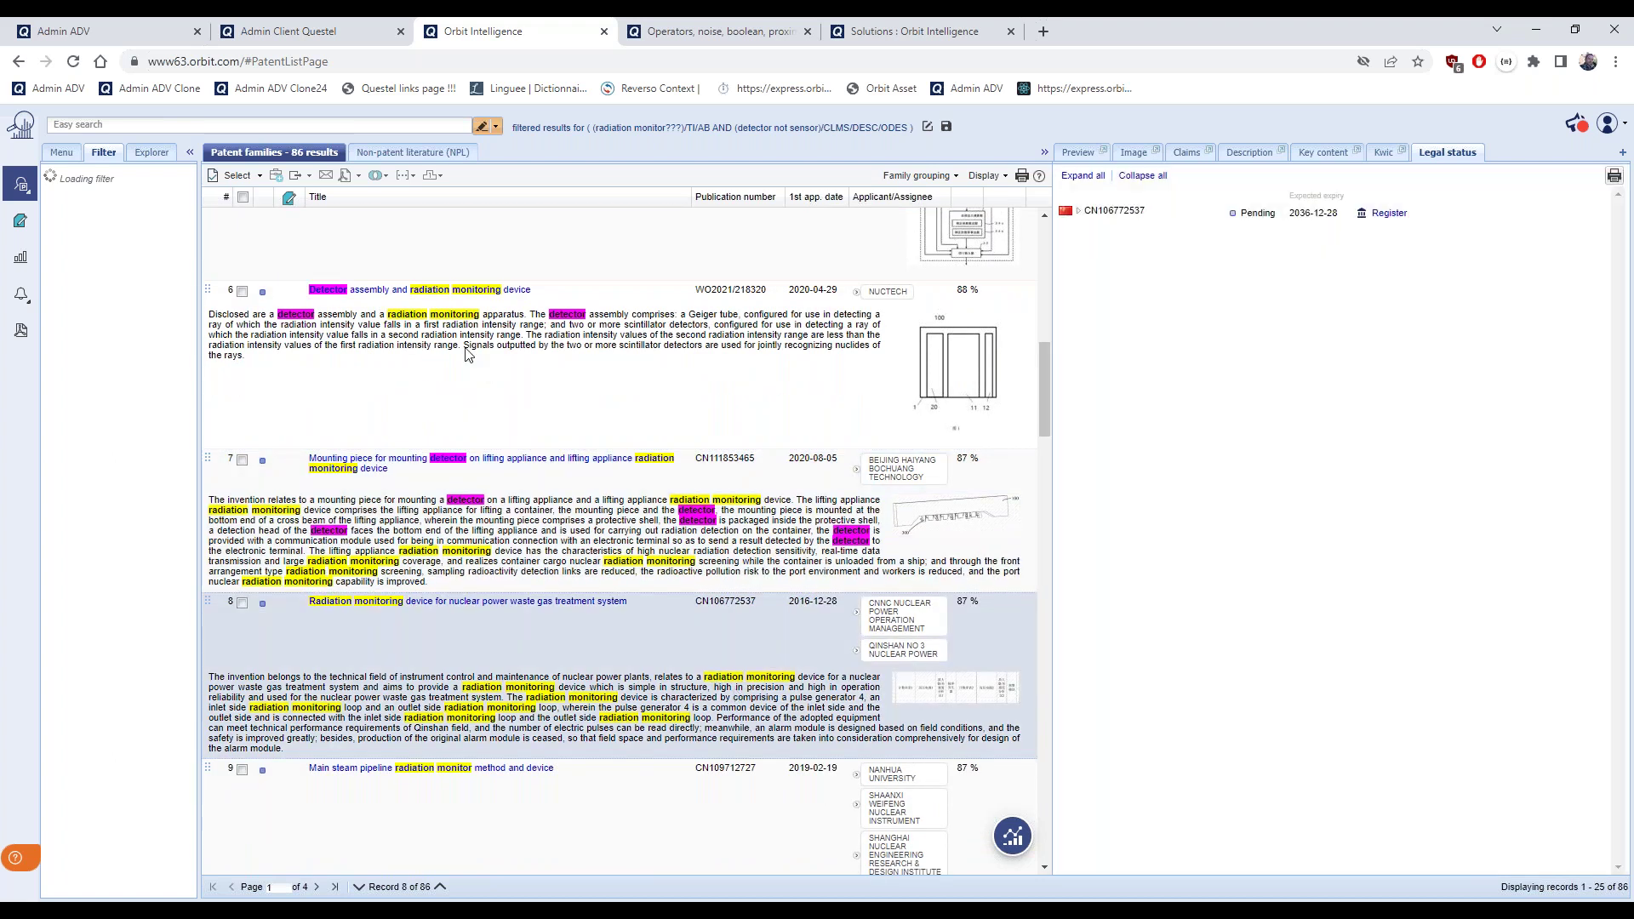
Leave the filtered results and return to the advanced search form
{"action": "left_click", "coordinate": [70, 159]}
{"action": "left_click", "coordinate": [70, 159]}
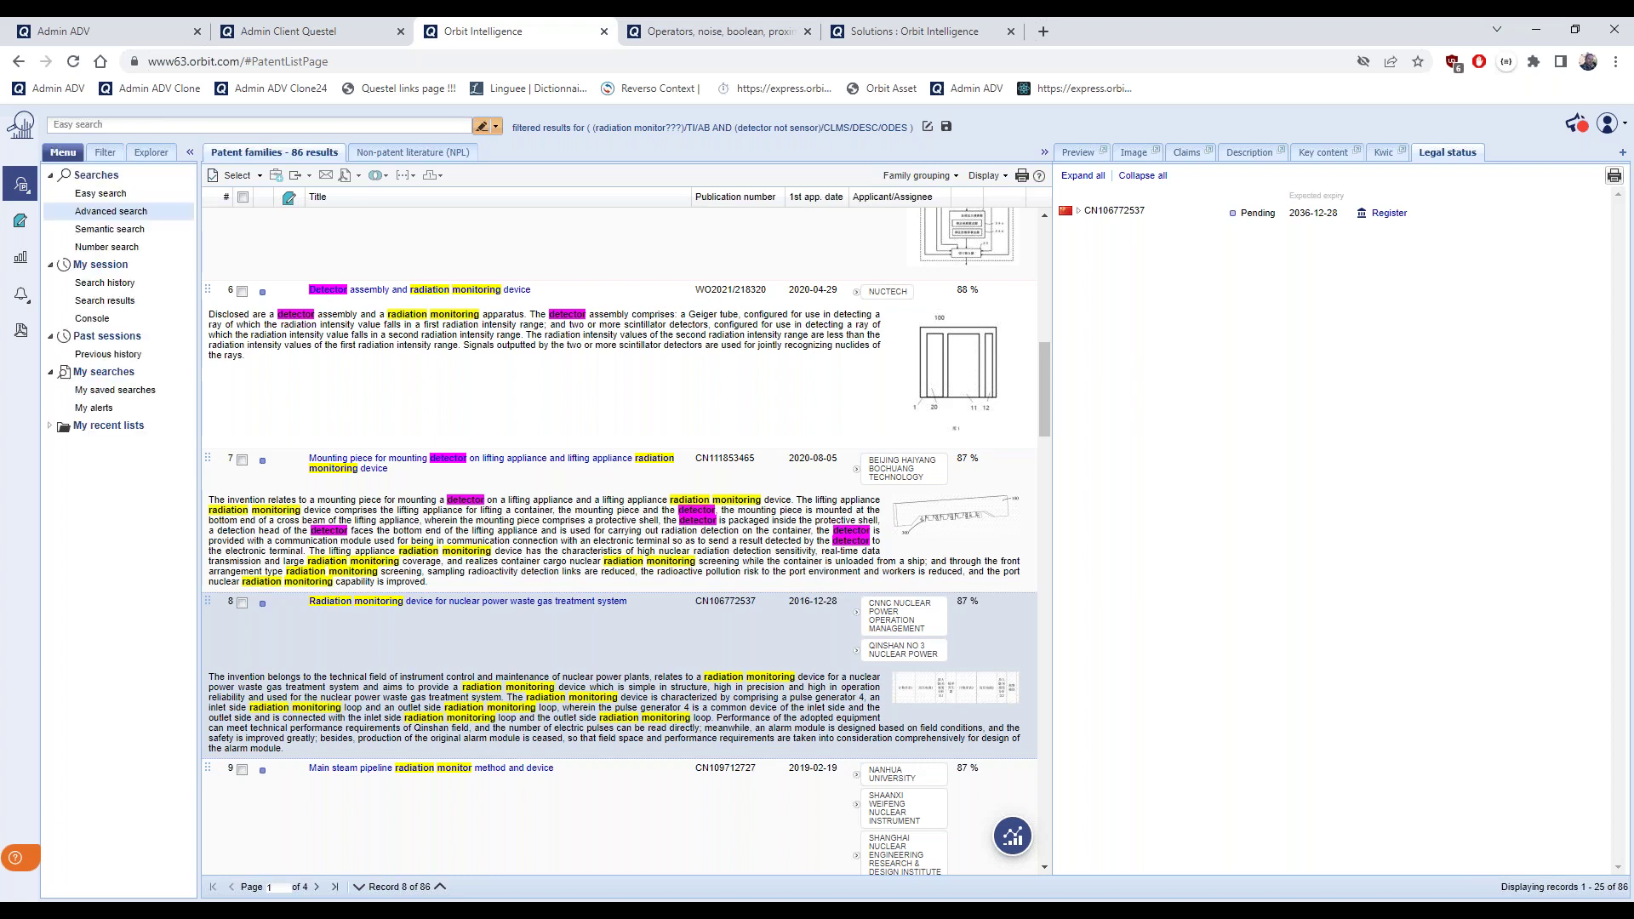
{"action": "left_click", "coordinate": [109, 211]}
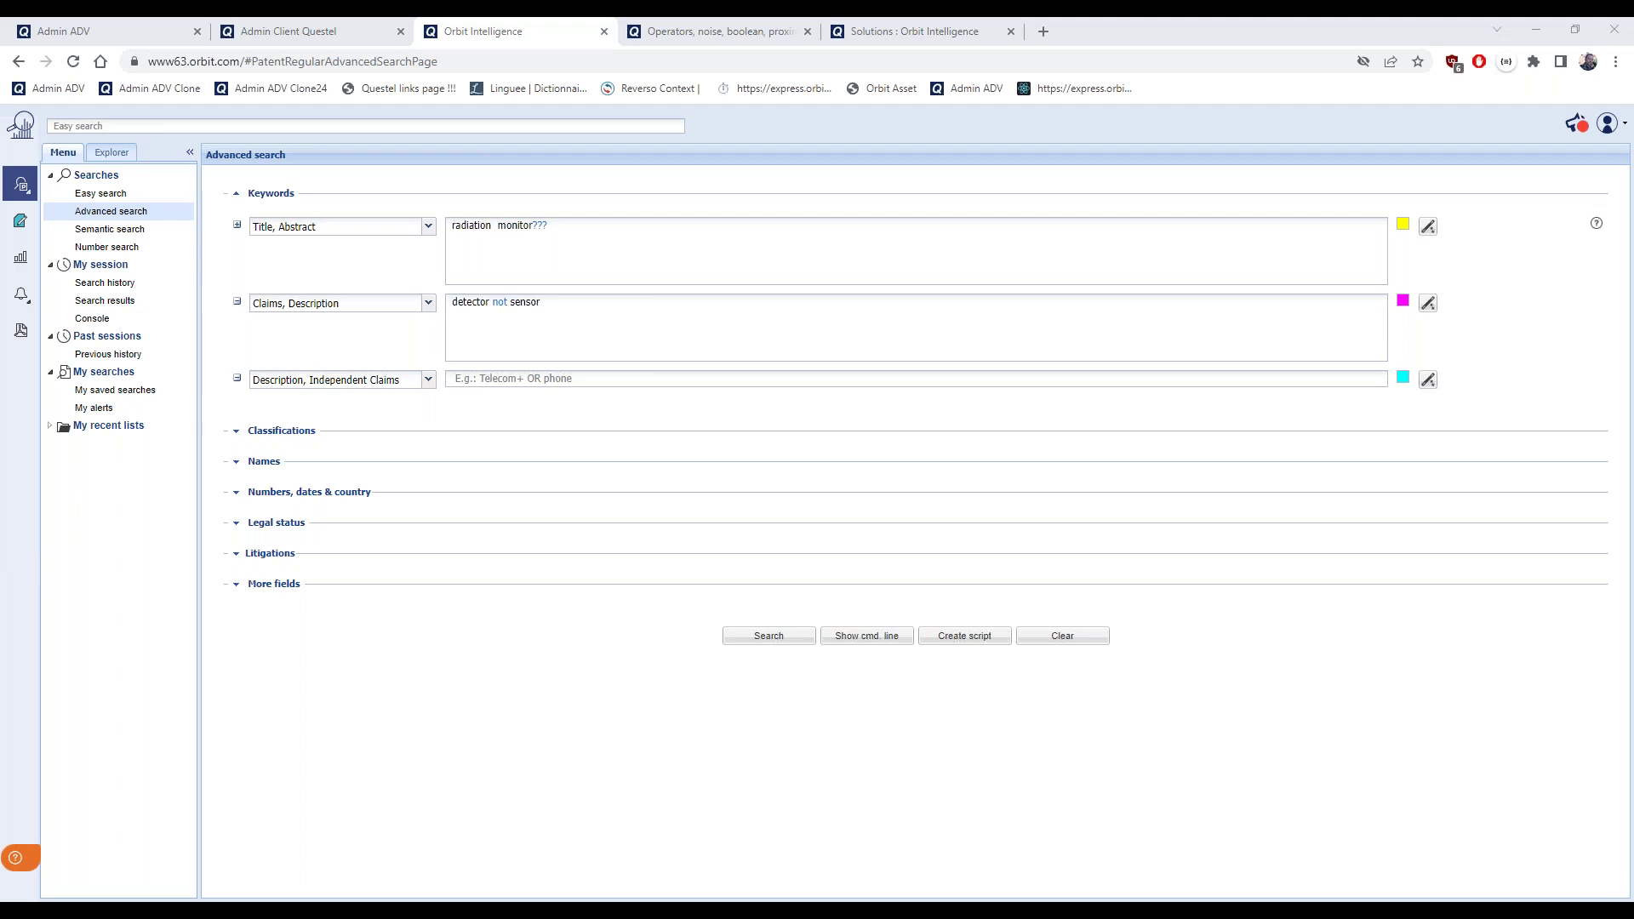
Switch to the beta Orbit advanced search form in the private browser window and enter "radiation monitor???" as the first search term
{"action": "left_click_drag", "start_coordinate": [0, 99], "coordinate": [887, 116]}
{"action": "left_click", "coordinate": [1271, 112]}
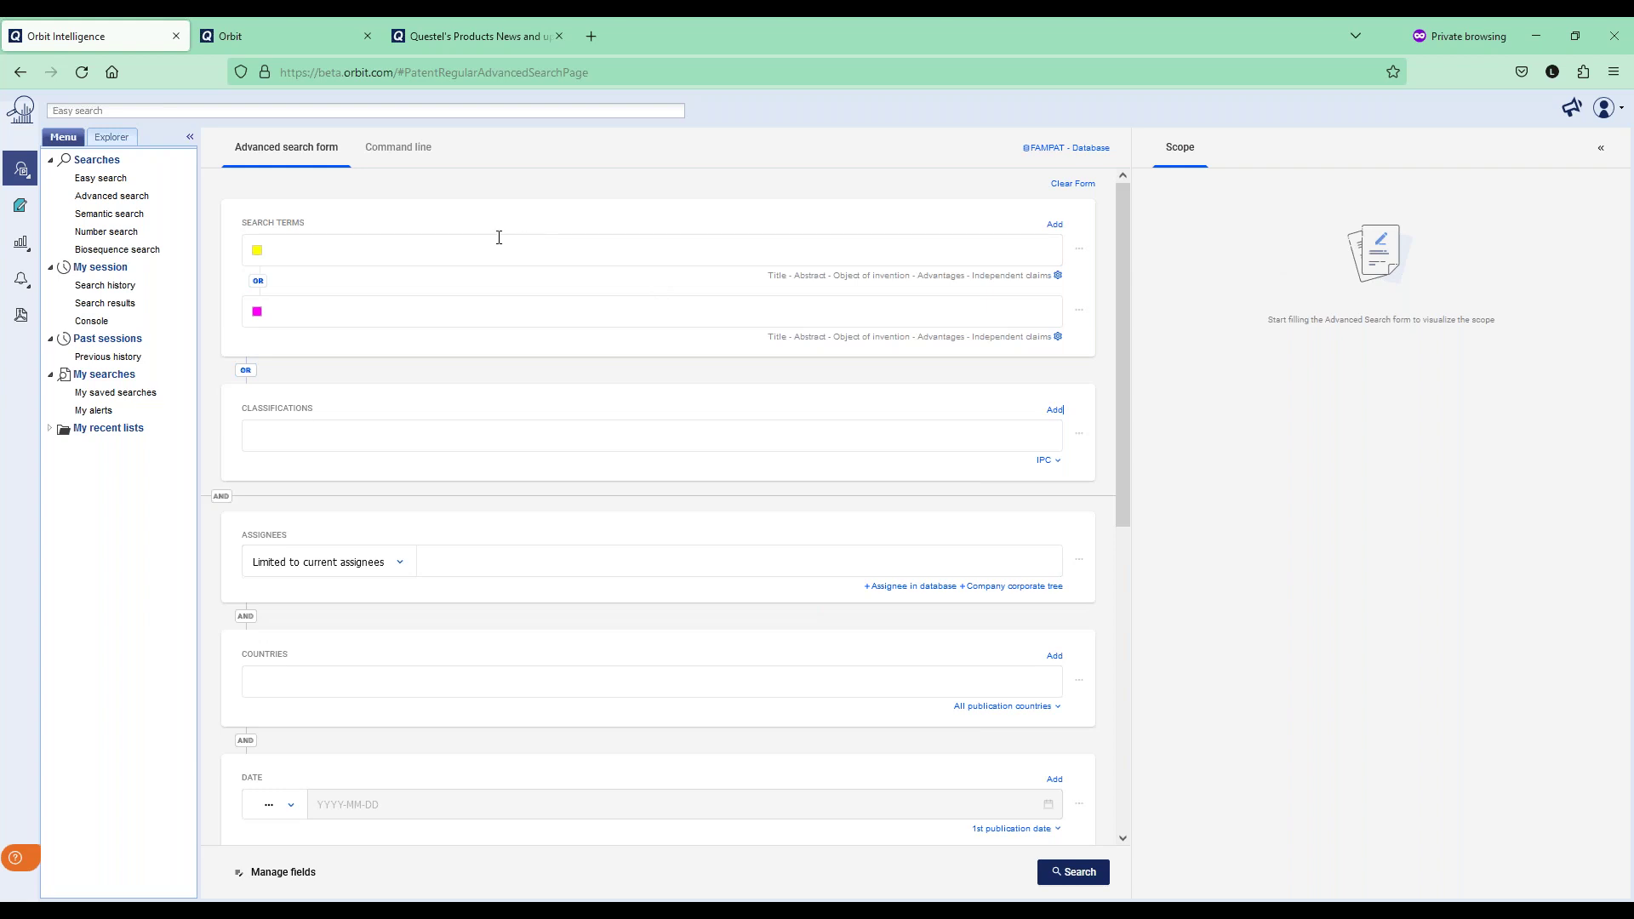
{"action": "left_click", "coordinate": [464, 255]}
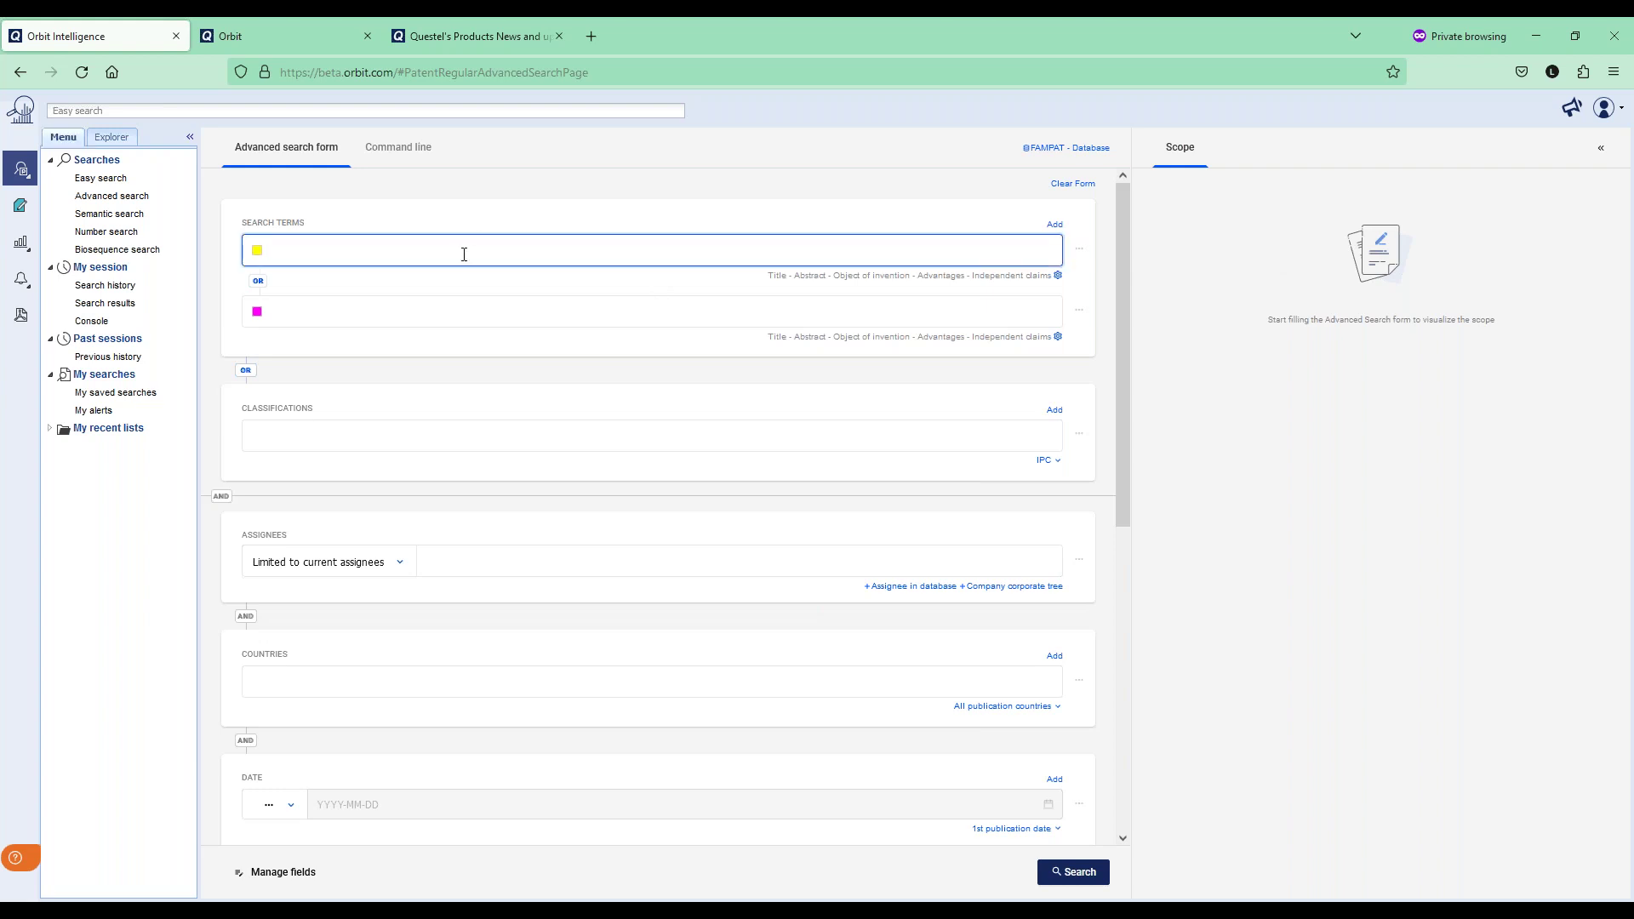
{"action": "type", "text": "radiat"}
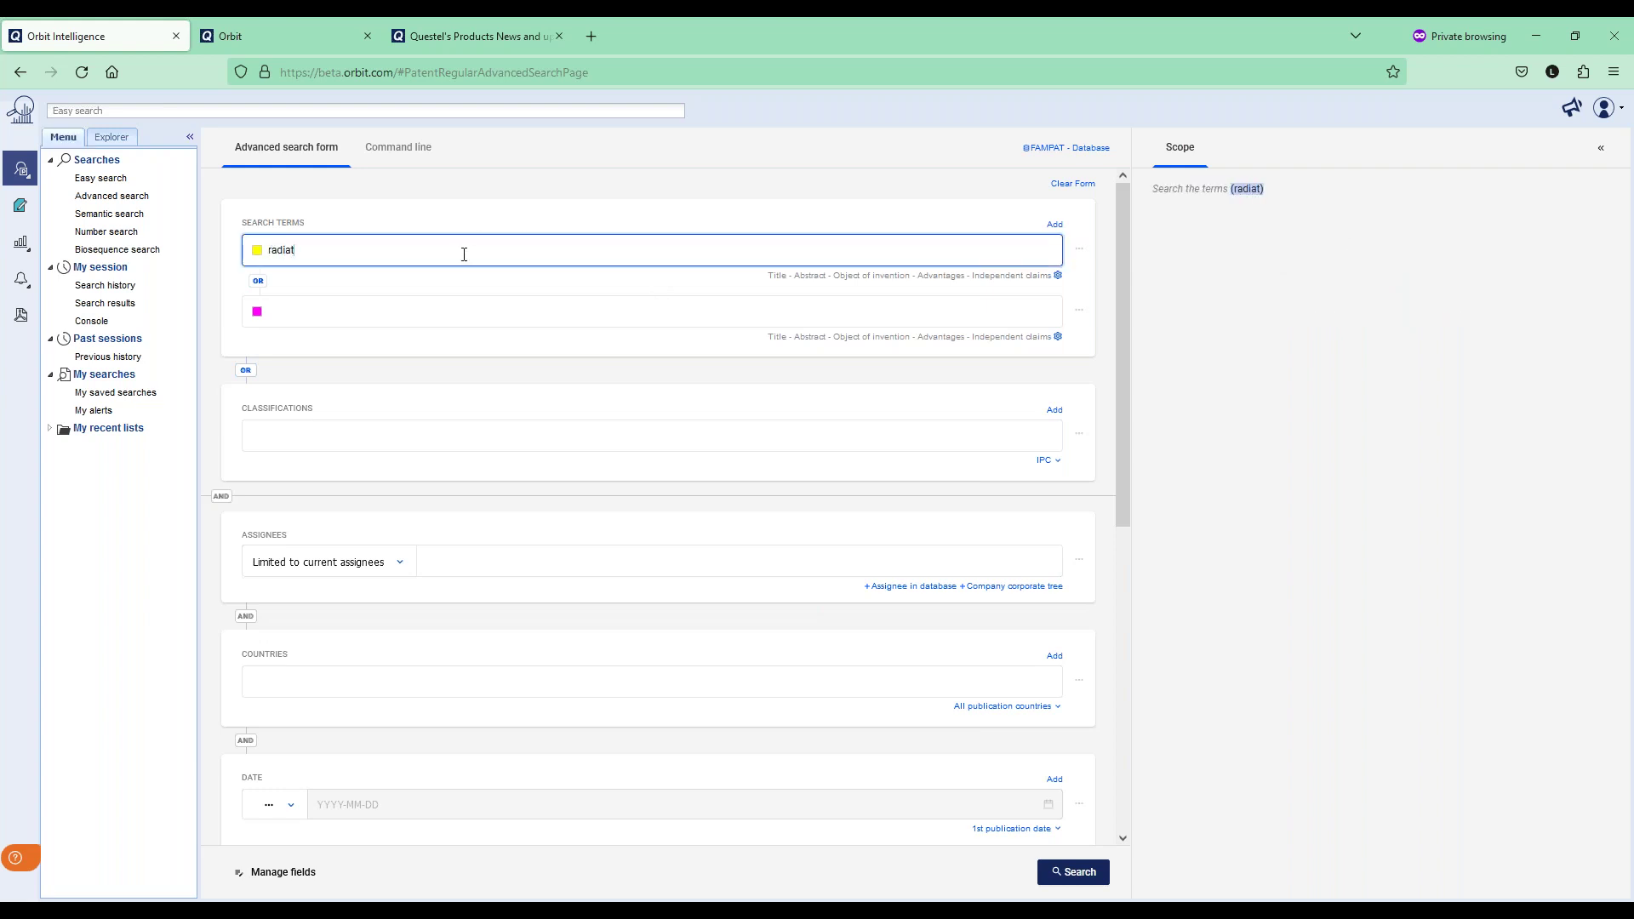
{"action": "type", "text": "ion monitor???"}
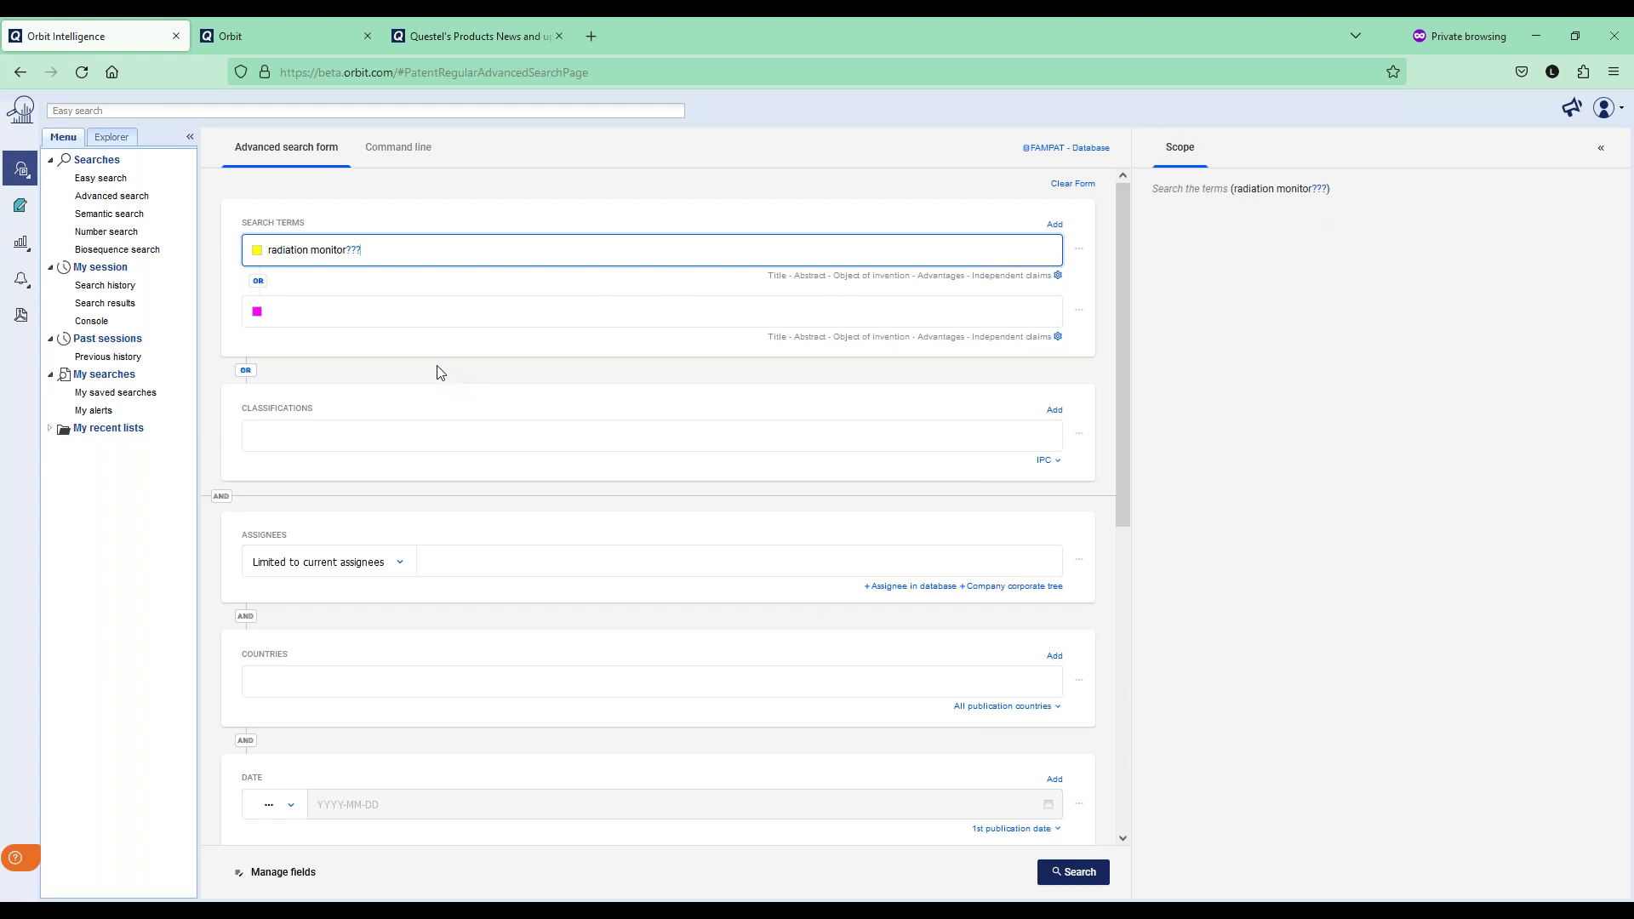
Keep the OR operator between the two search terms and enter "detector" as the second term
{"action": "left_click", "coordinate": [409, 315]}
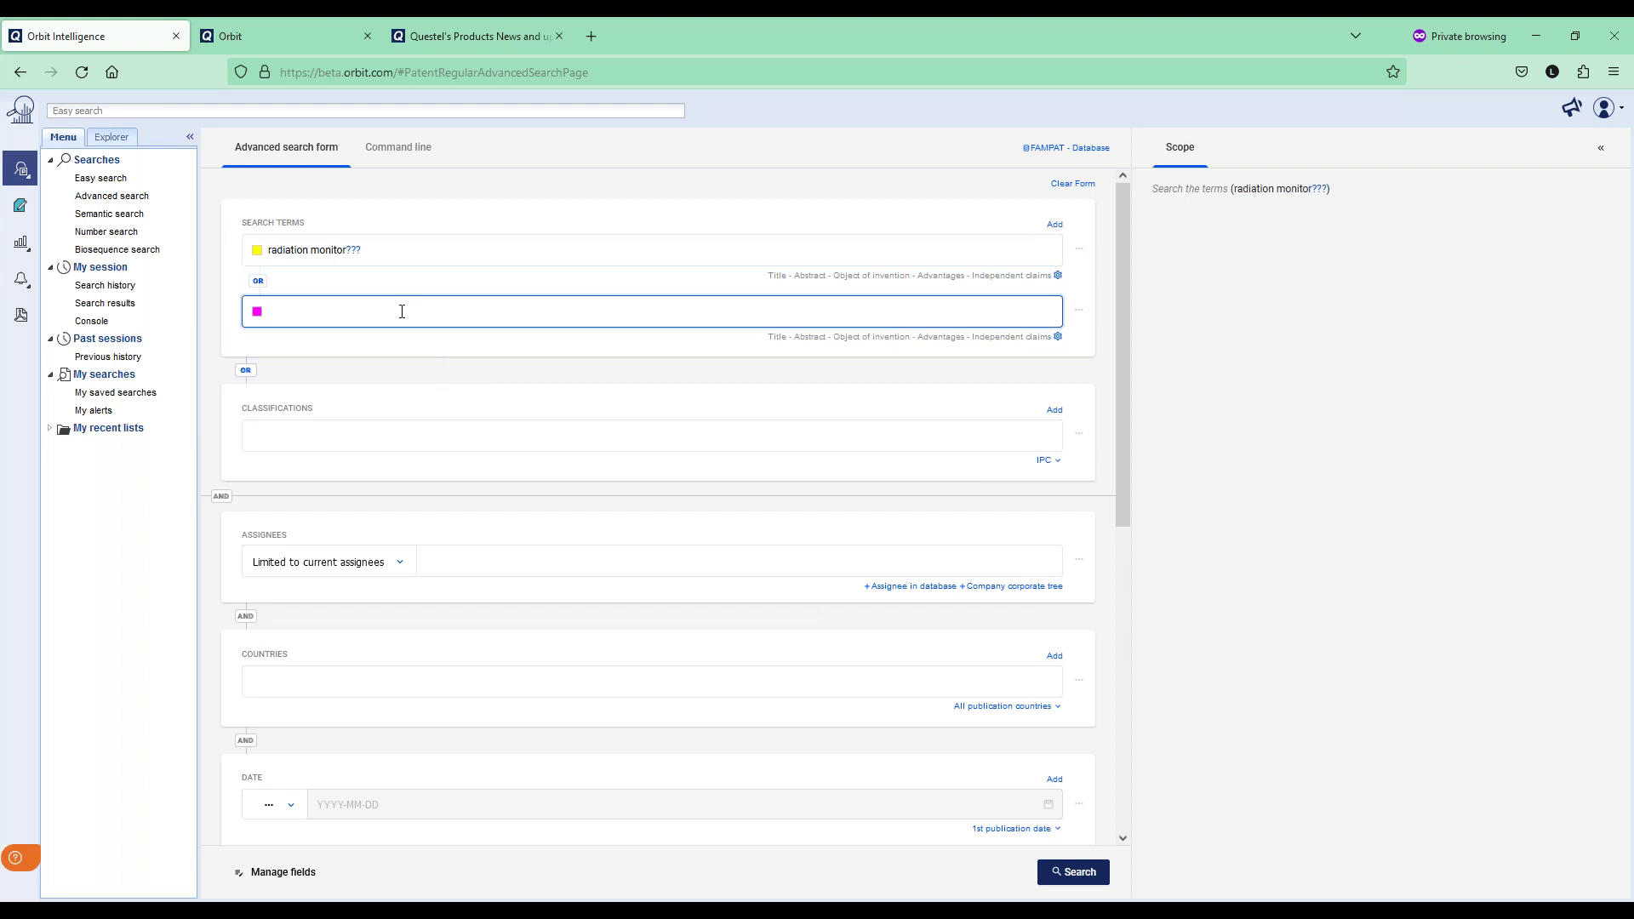
{"action": "left_click", "coordinate": [259, 282]}
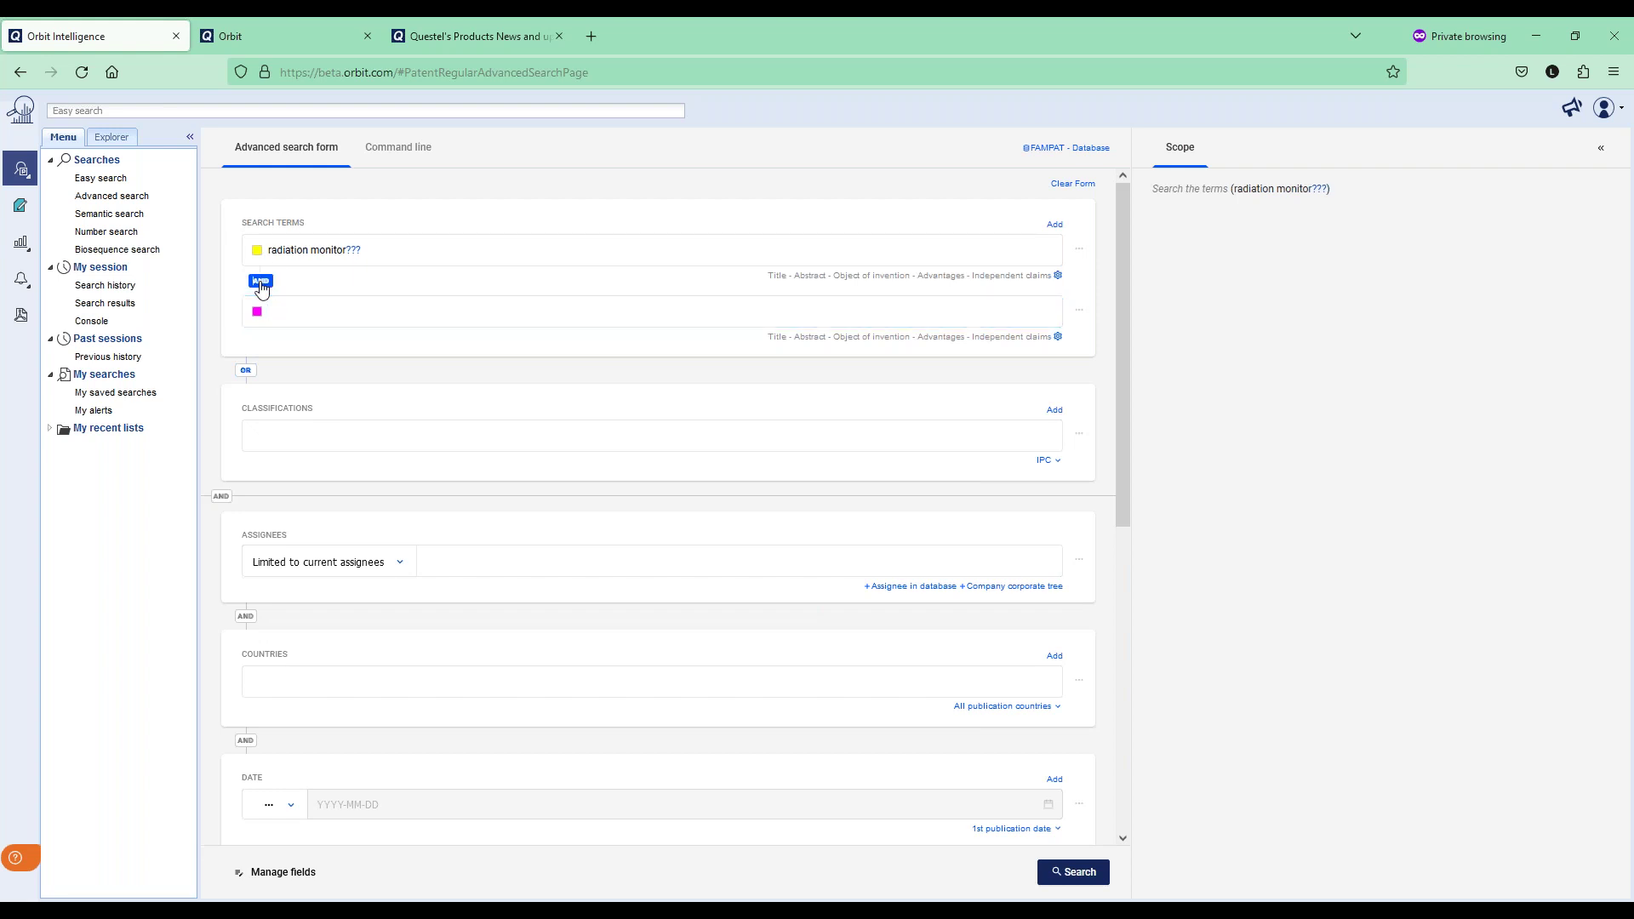
{"action": "left_click", "coordinate": [261, 282]}
{"action": "left_click", "coordinate": [326, 318]}
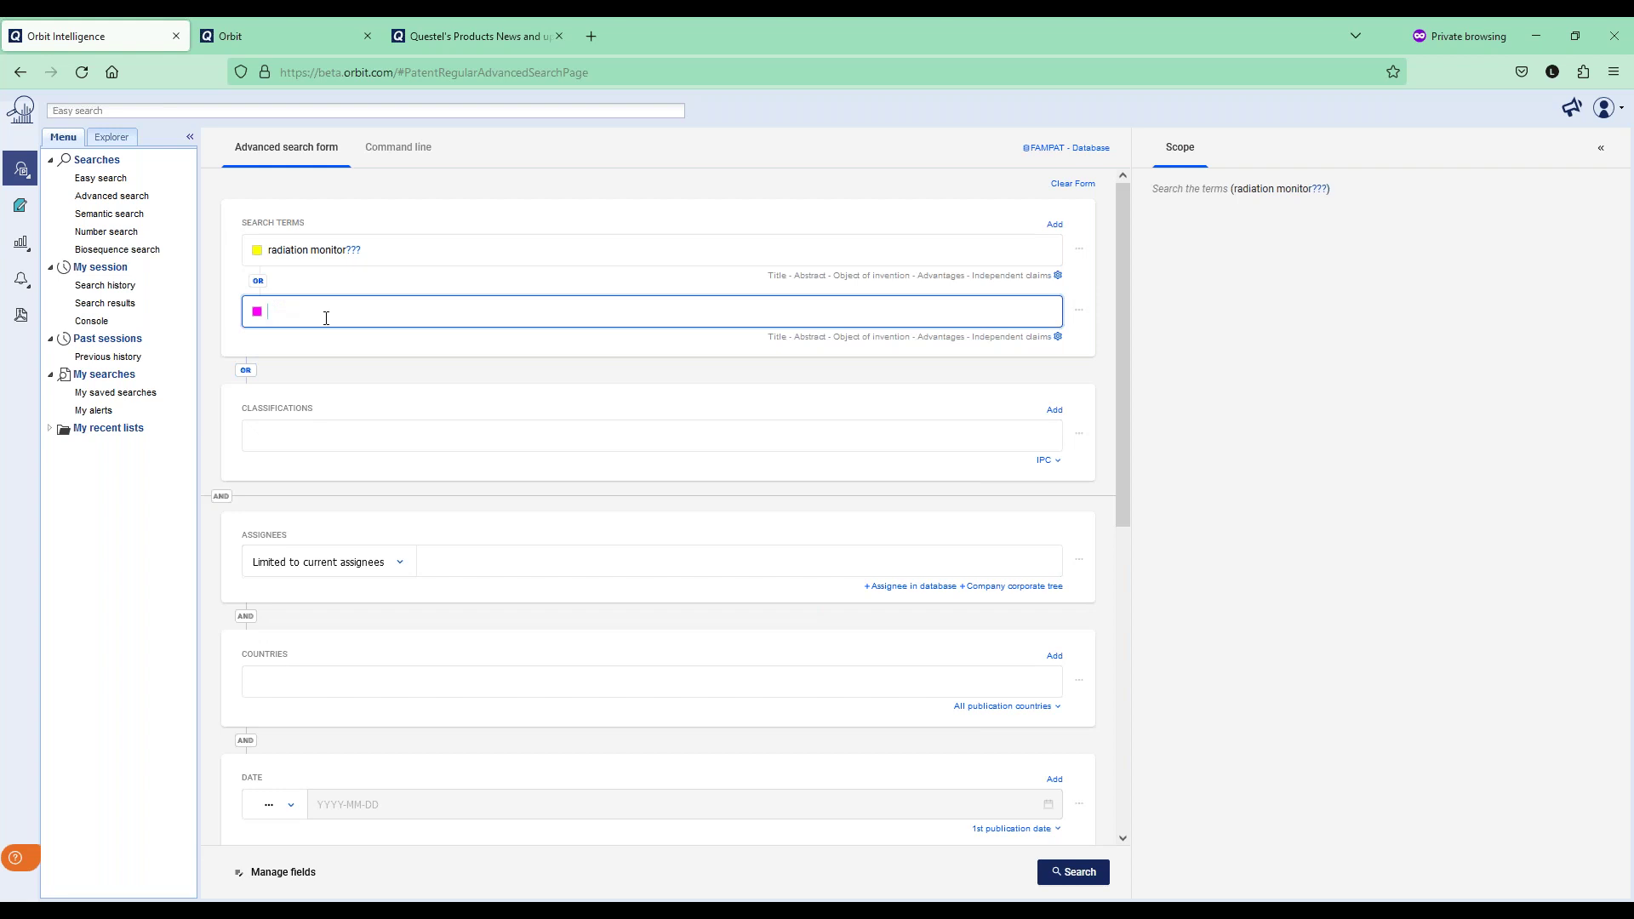
{"action": "type", "text": "detector"}
Look through the remaining fields of the beta advanced search form and check the beta.orbit.com address
{"action": "scroll", "coordinate": [944, 414], "scroll_direction": "down", "scroll_amount": 7}
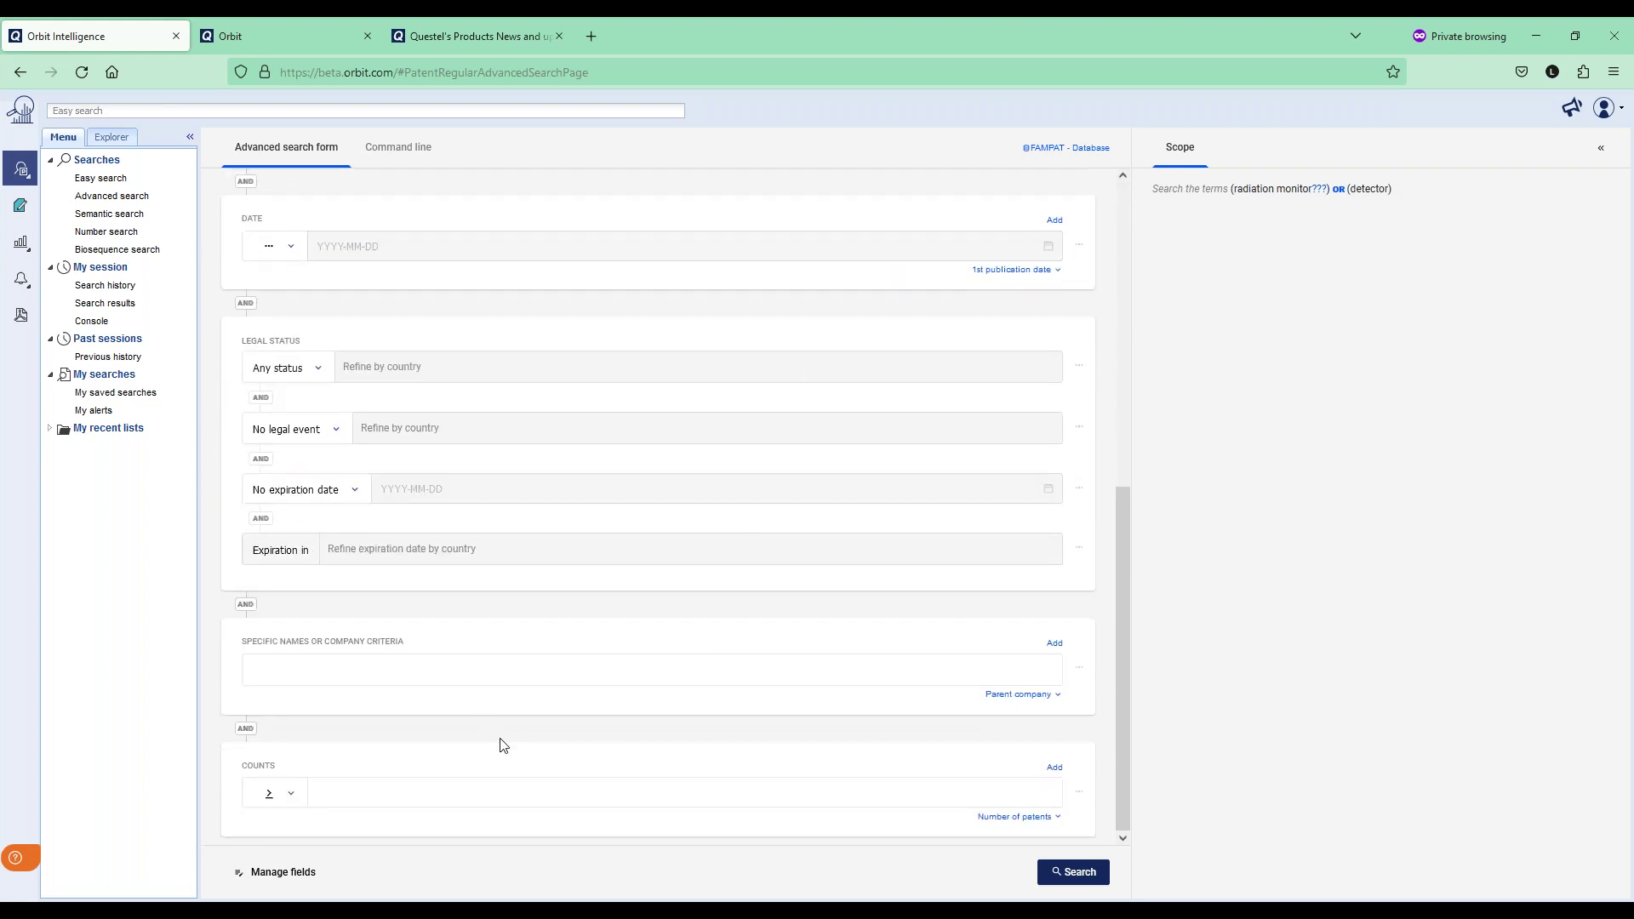
{"action": "scroll", "coordinate": [503, 746], "scroll_direction": "up", "scroll_amount": 2}
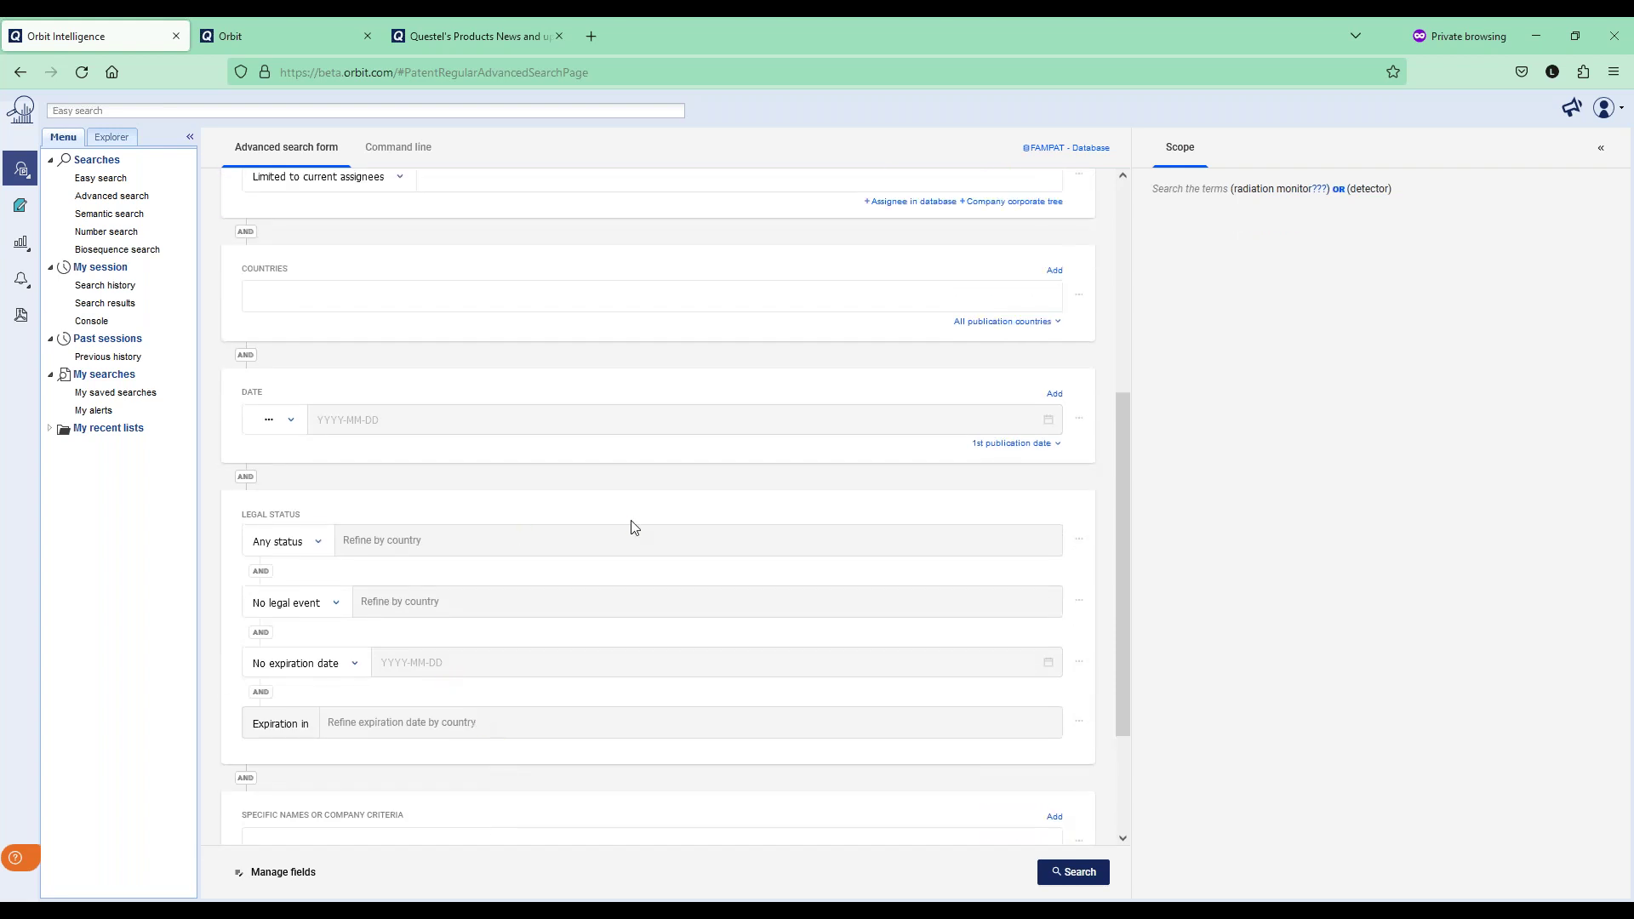
{"action": "scroll", "coordinate": [632, 530], "scroll_direction": "up", "scroll_amount": 5}
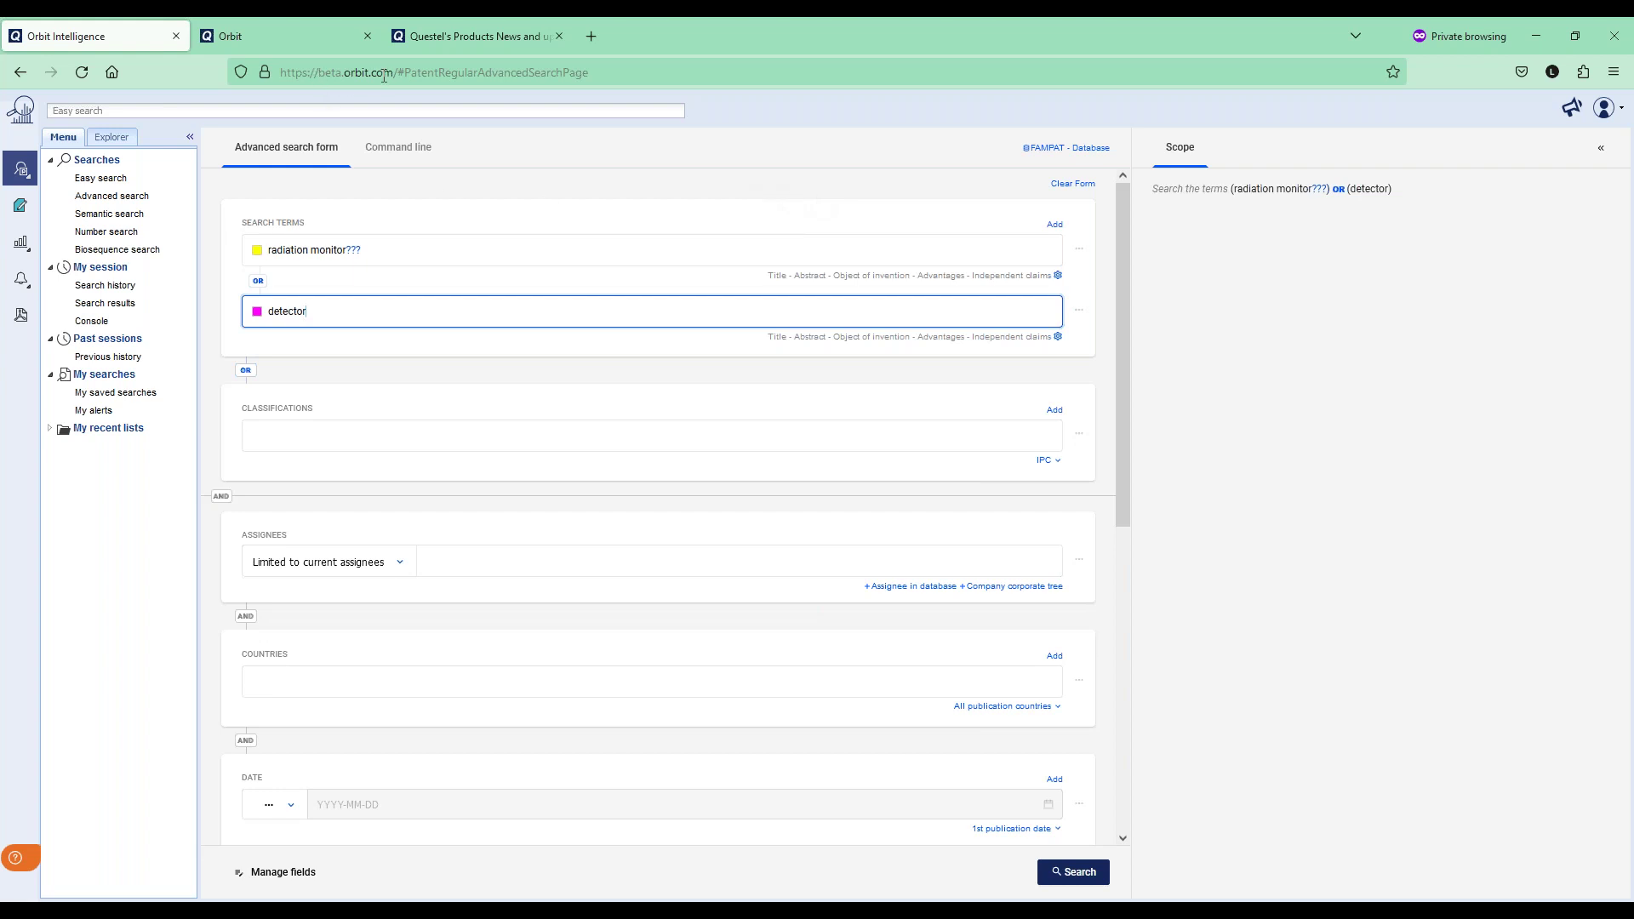
{"action": "left_click_drag", "start_coordinate": [392, 72], "coordinate": [320, 73]}
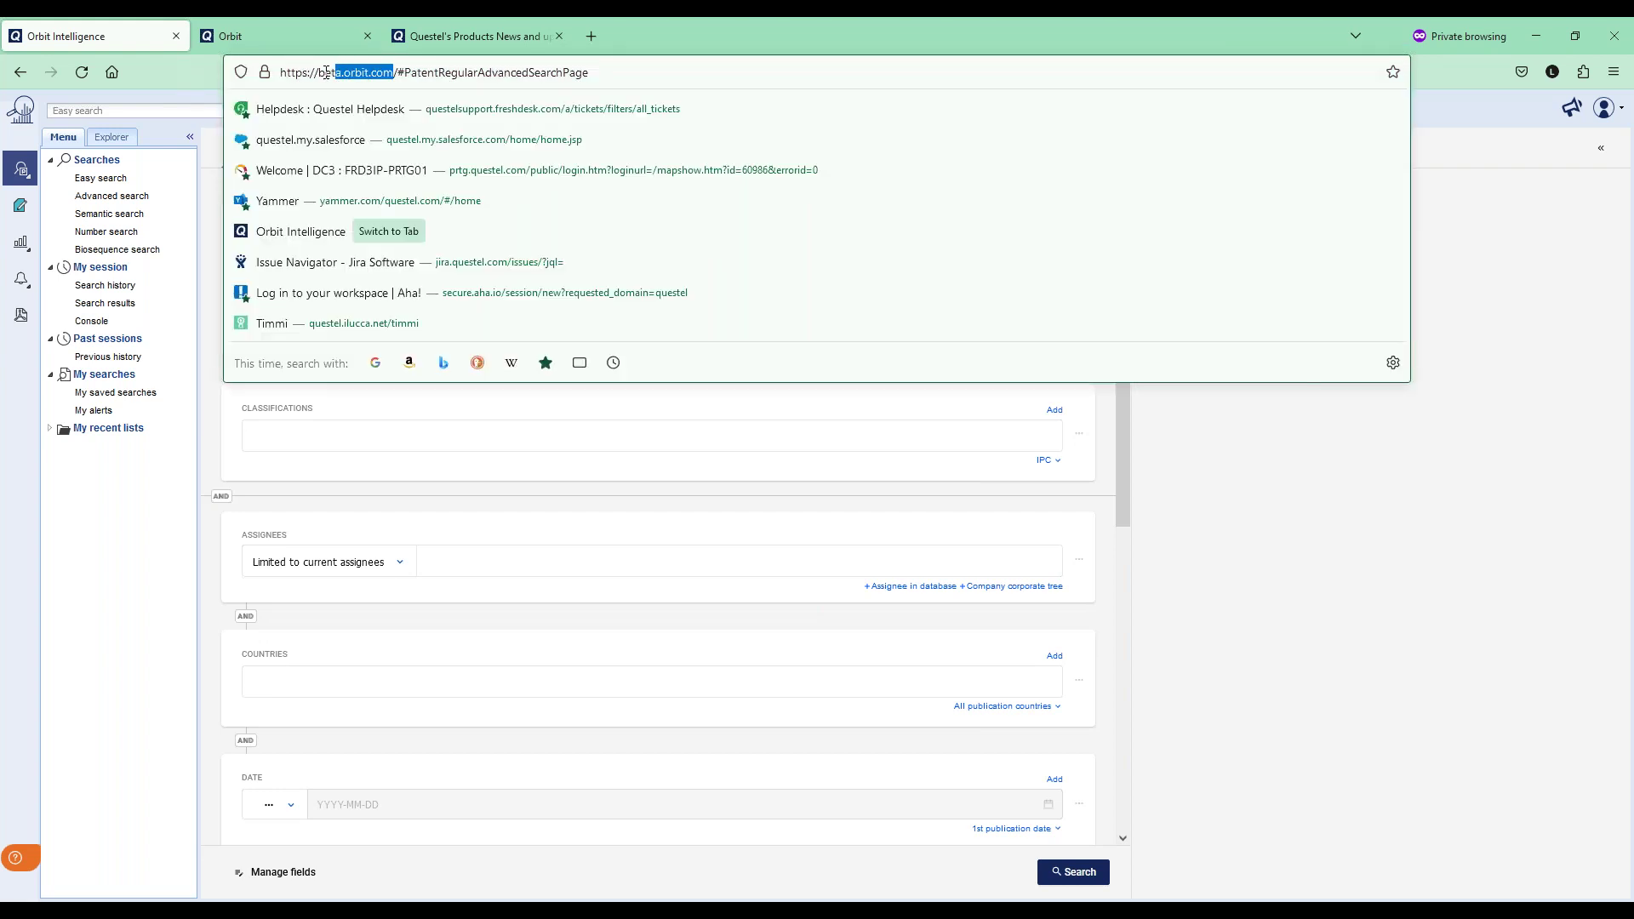
{"action": "left_click", "coordinate": [795, 517]}
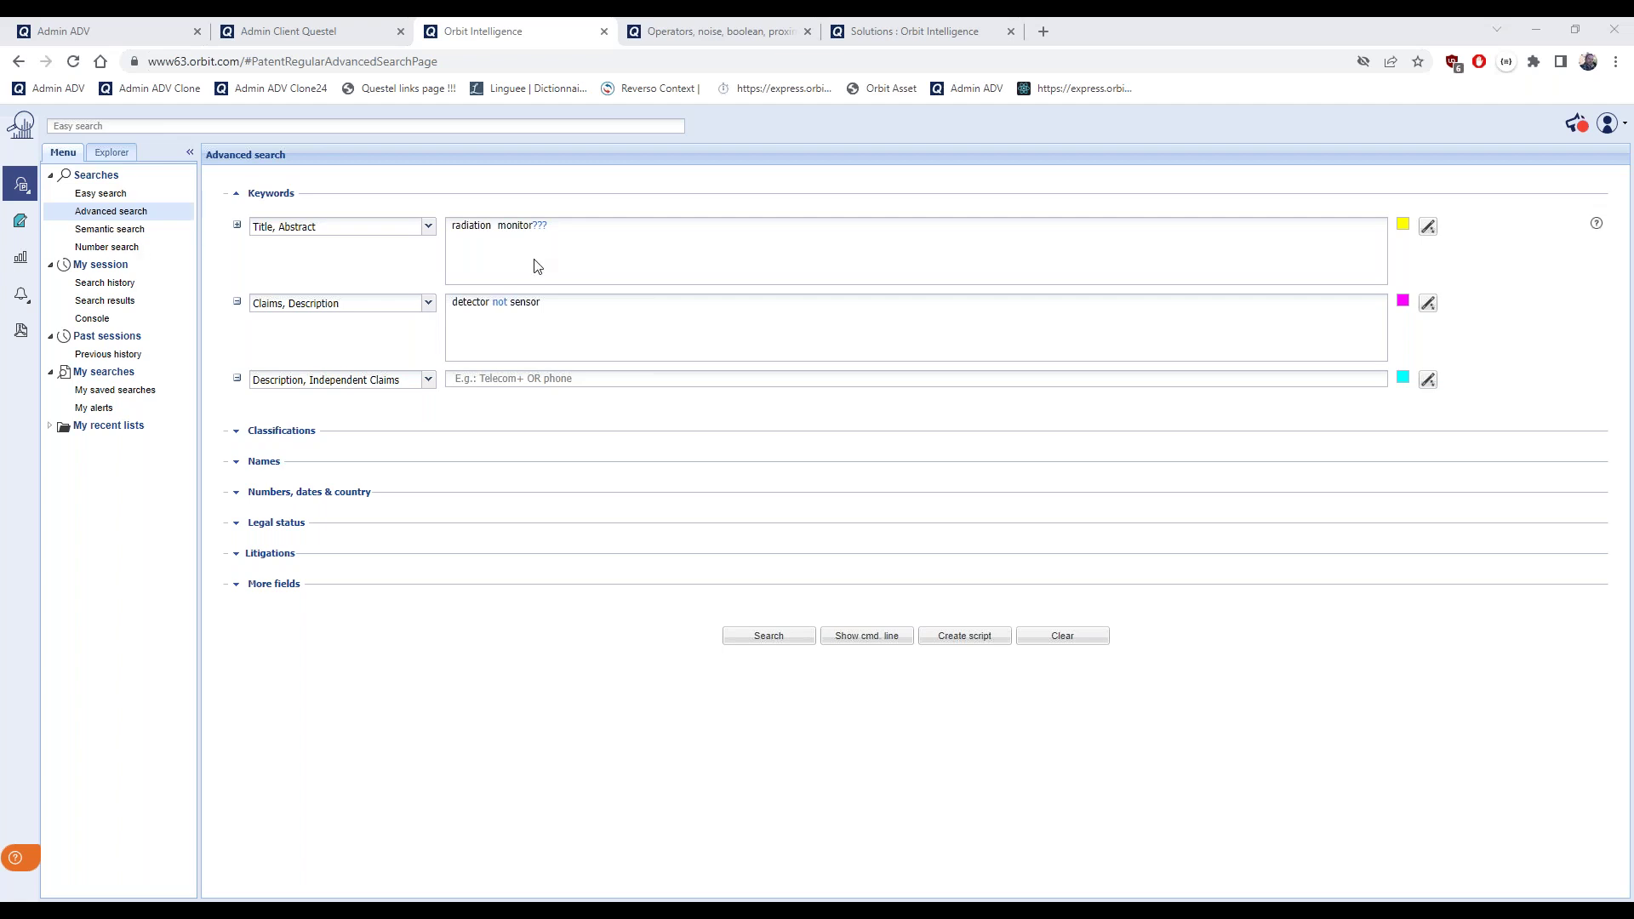
Switch back to the www63.orbit.com advanced search form, clear its keywords and show the Names fields instead
{"action": "triple_click", "coordinate": [577, 316]}
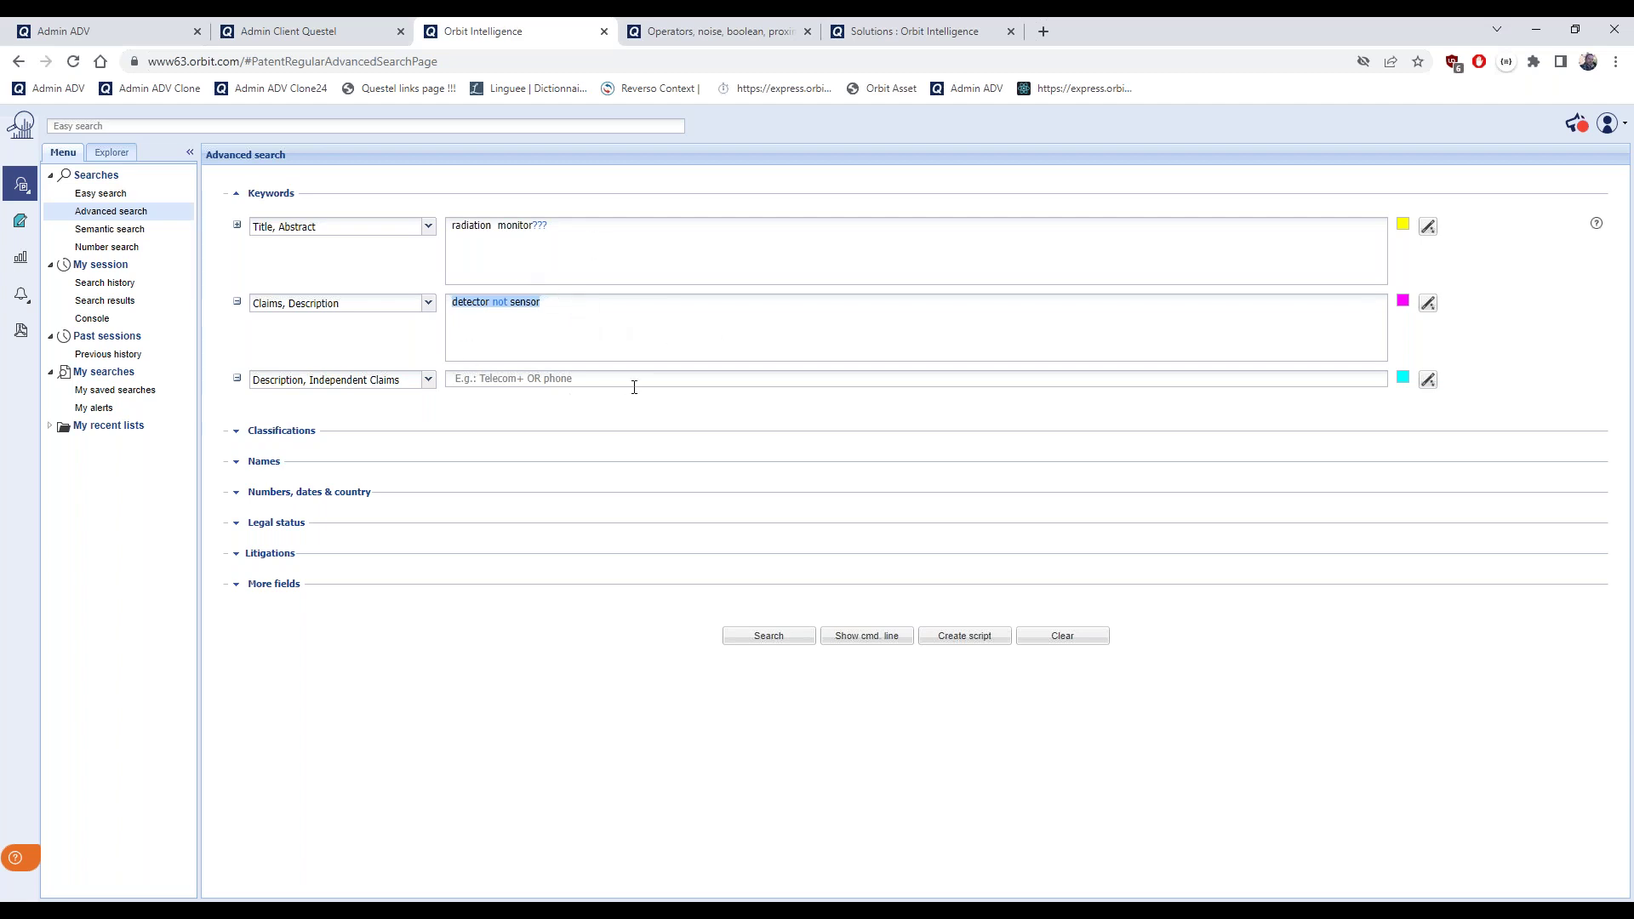
{"action": "left_click", "coordinate": [1062, 639]}
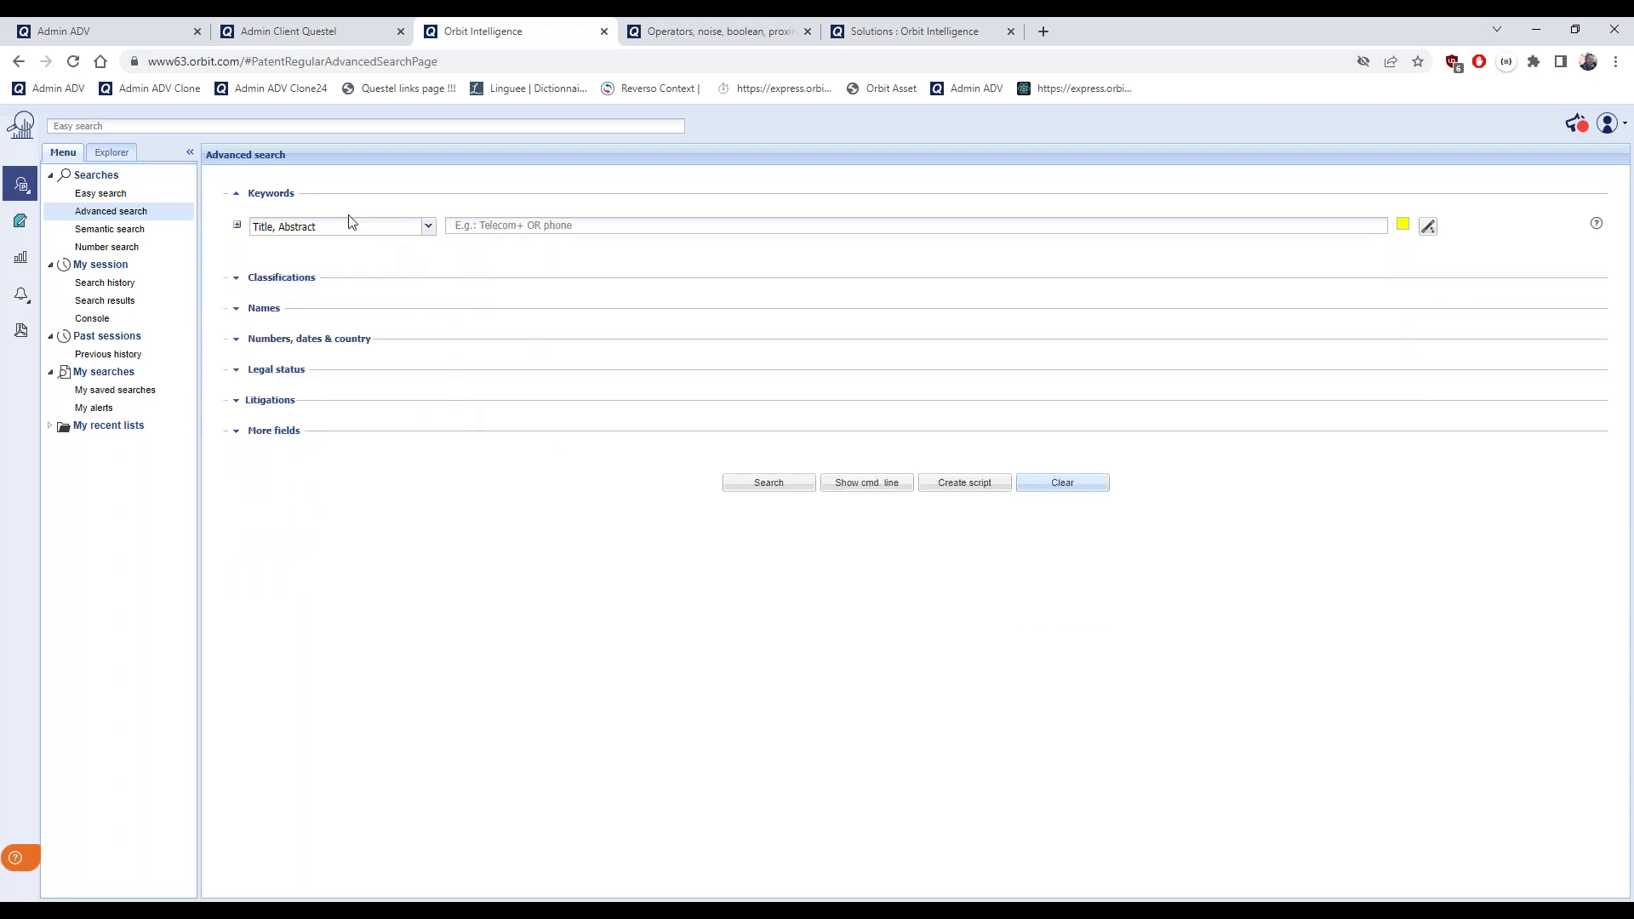
{"action": "left_click", "coordinate": [236, 194]}
{"action": "left_click", "coordinate": [237, 255]}
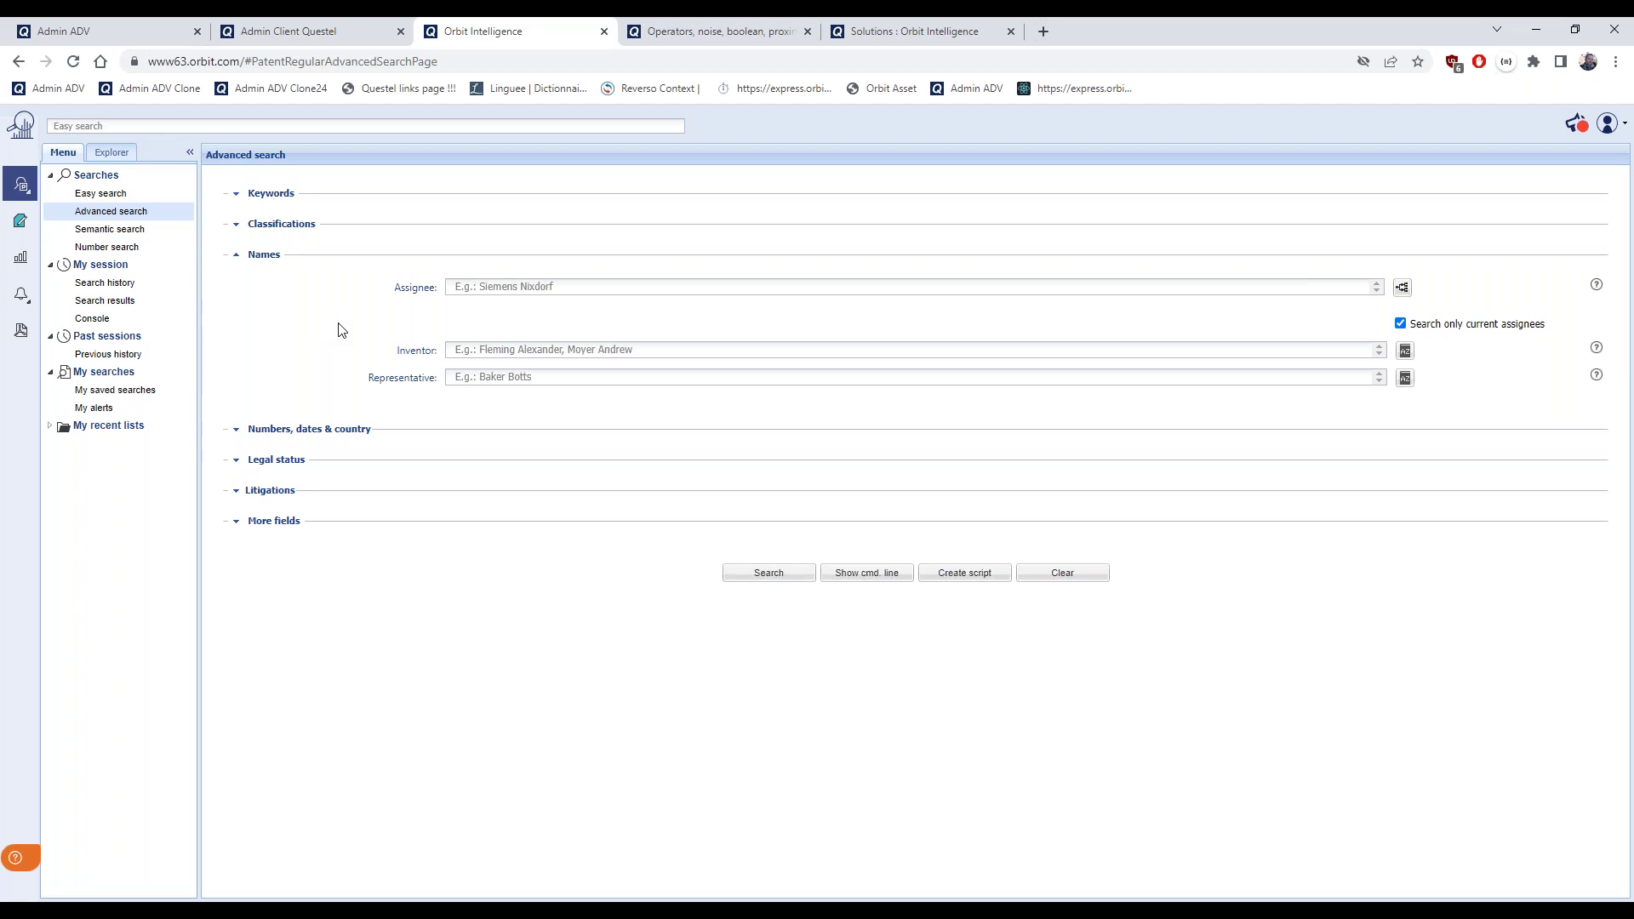
Search for patent families whose current assignee is "ENI OR ENEL" and browse the results
{"action": "left_click", "coordinate": [680, 287]}
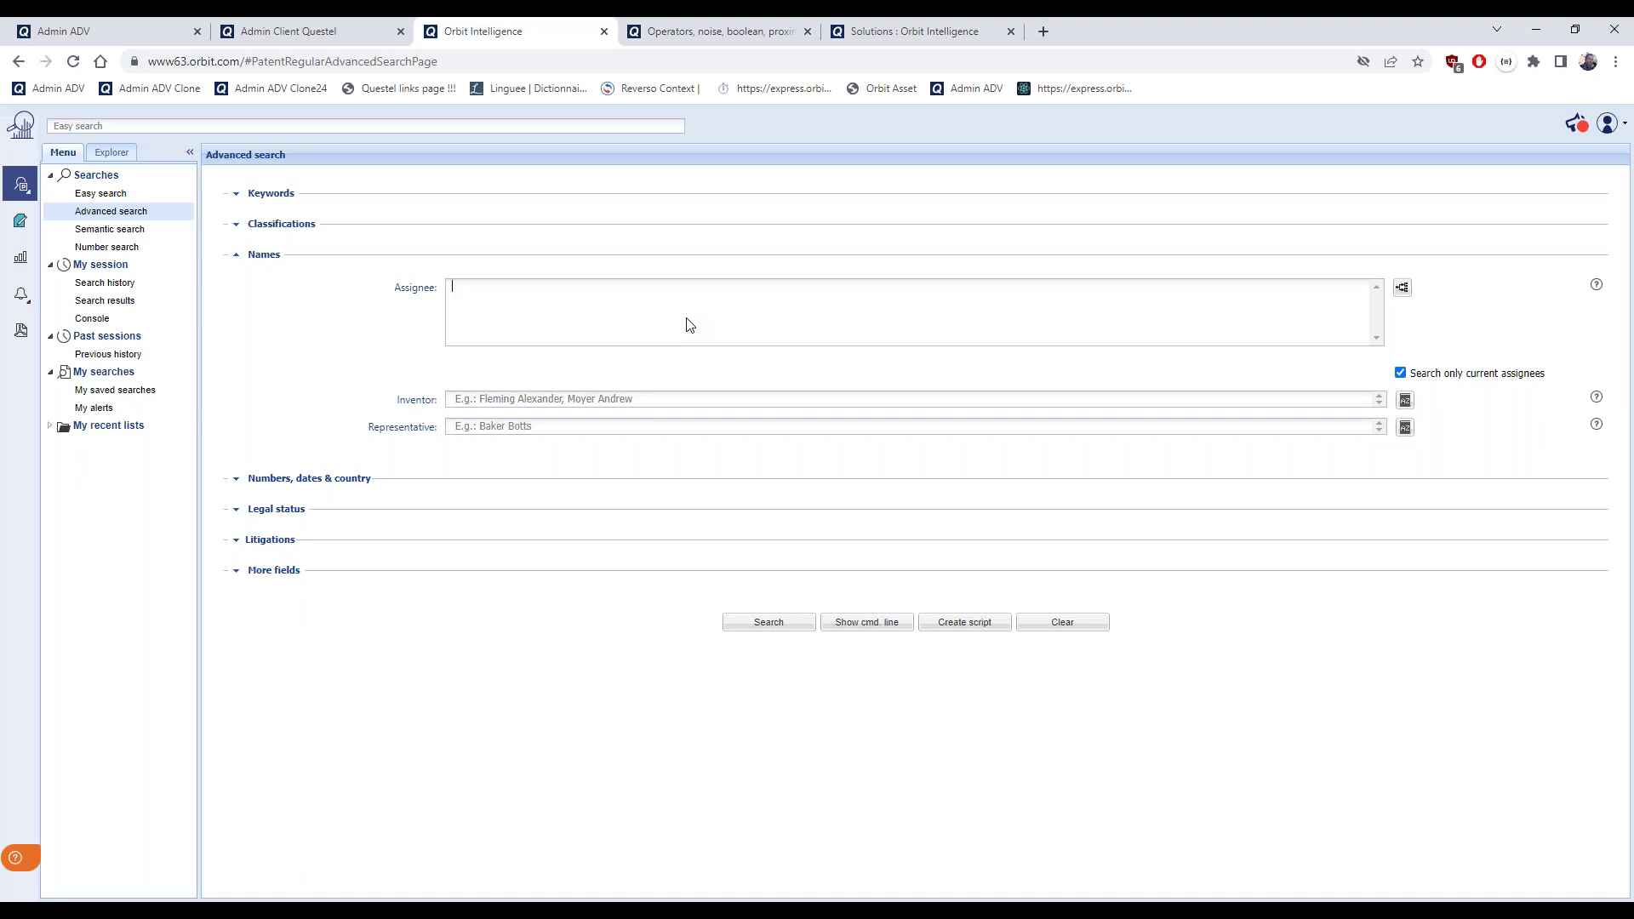
{"action": "type", "text": "ENI OR ENEL"}
{"action": "left_click", "coordinate": [760, 628]}
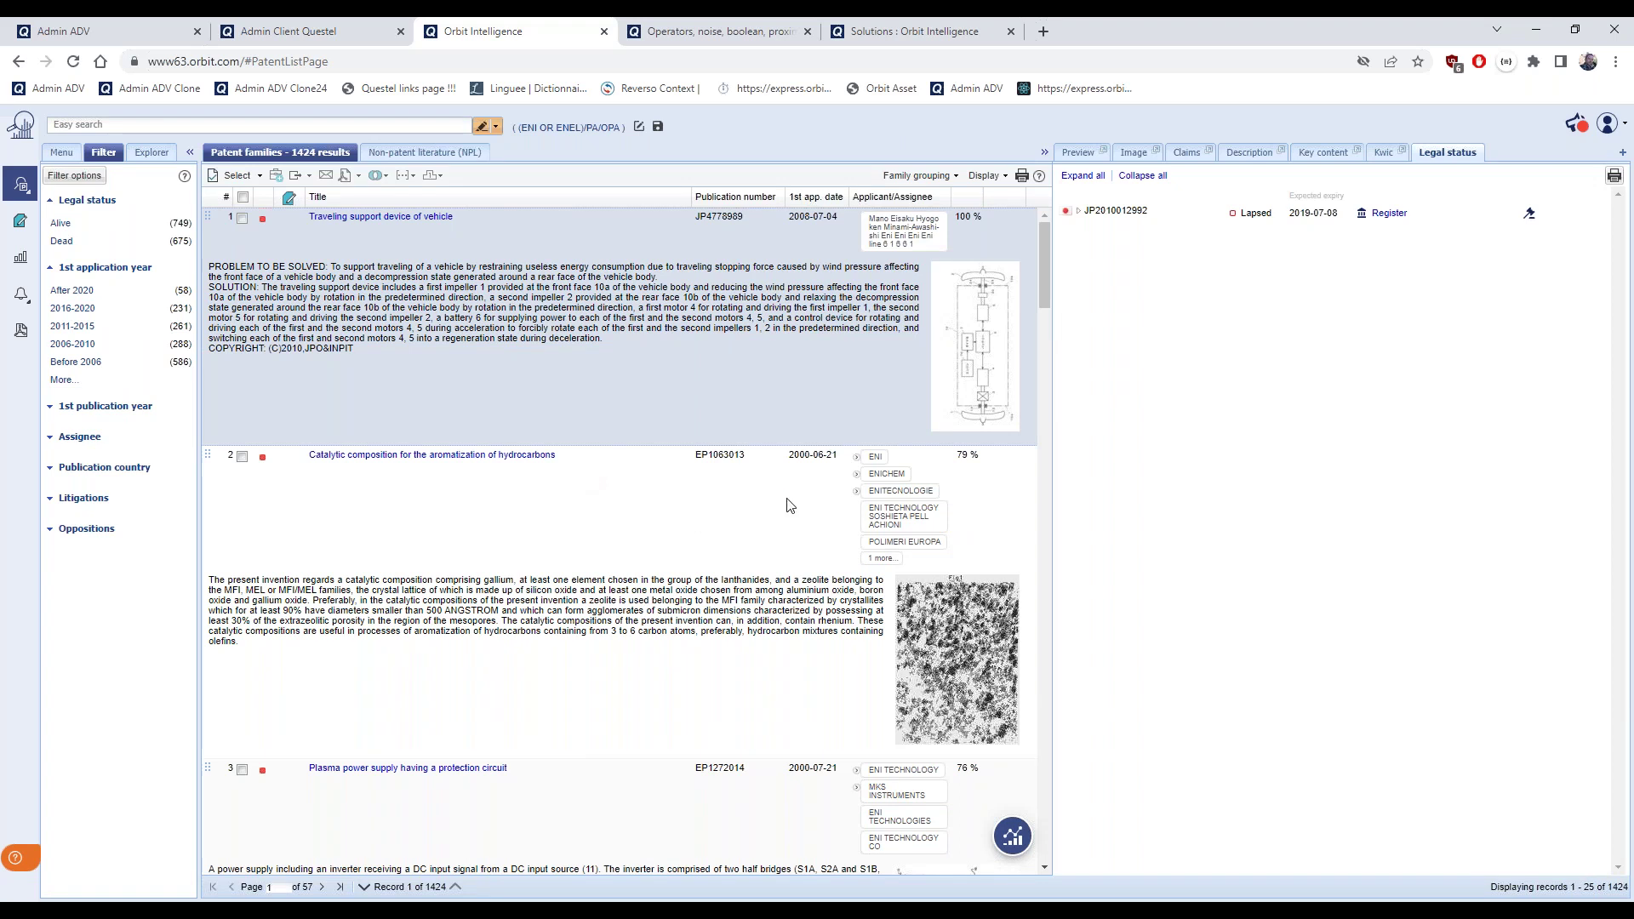
{"action": "scroll", "coordinate": [791, 504], "scroll_direction": "down", "scroll_amount": 2}
{"action": "scroll", "coordinate": [793, 457], "scroll_direction": "down", "scroll_amount": 3}
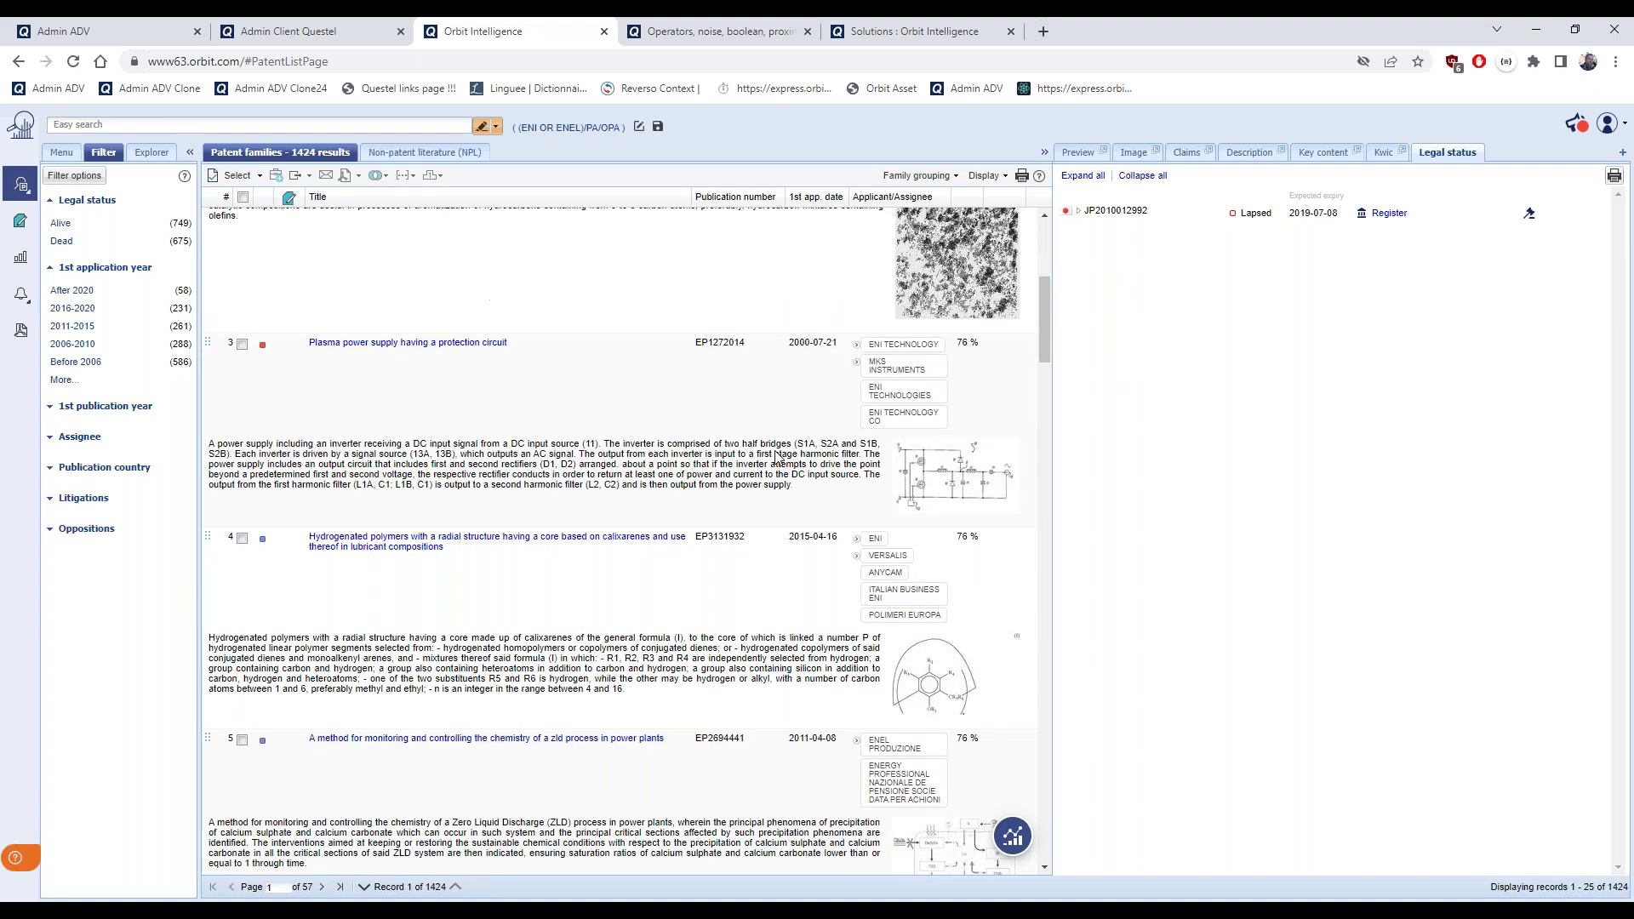
{"action": "scroll", "coordinate": [778, 459], "scroll_direction": "down", "scroll_amount": 1}
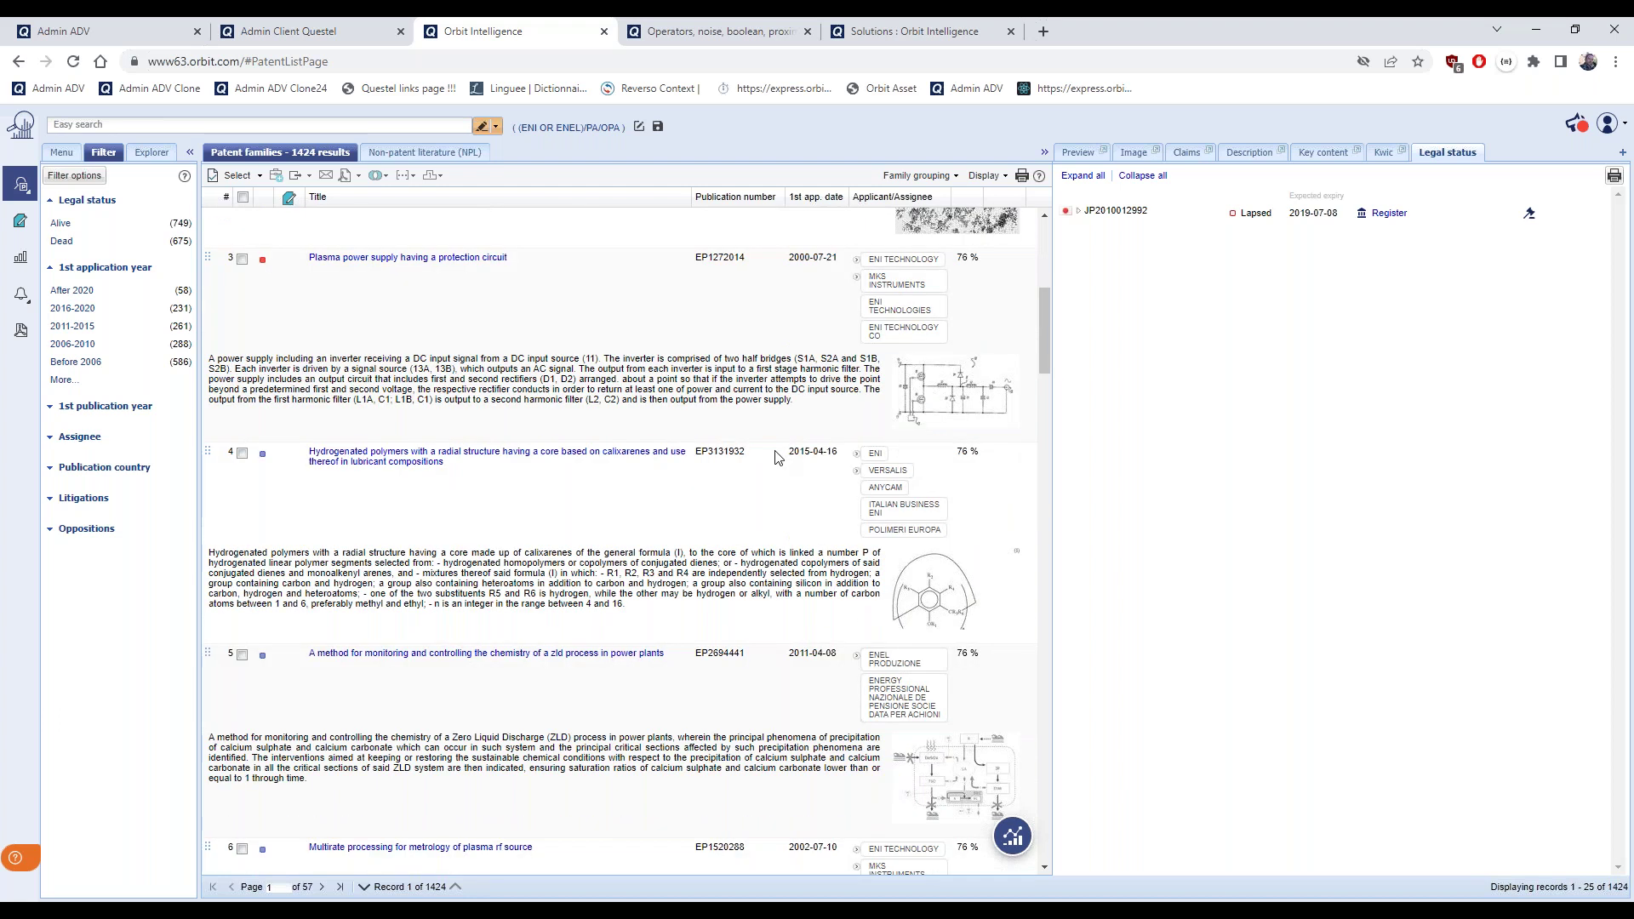
{"action": "scroll", "coordinate": [776, 458], "scroll_direction": "down", "scroll_amount": 4}
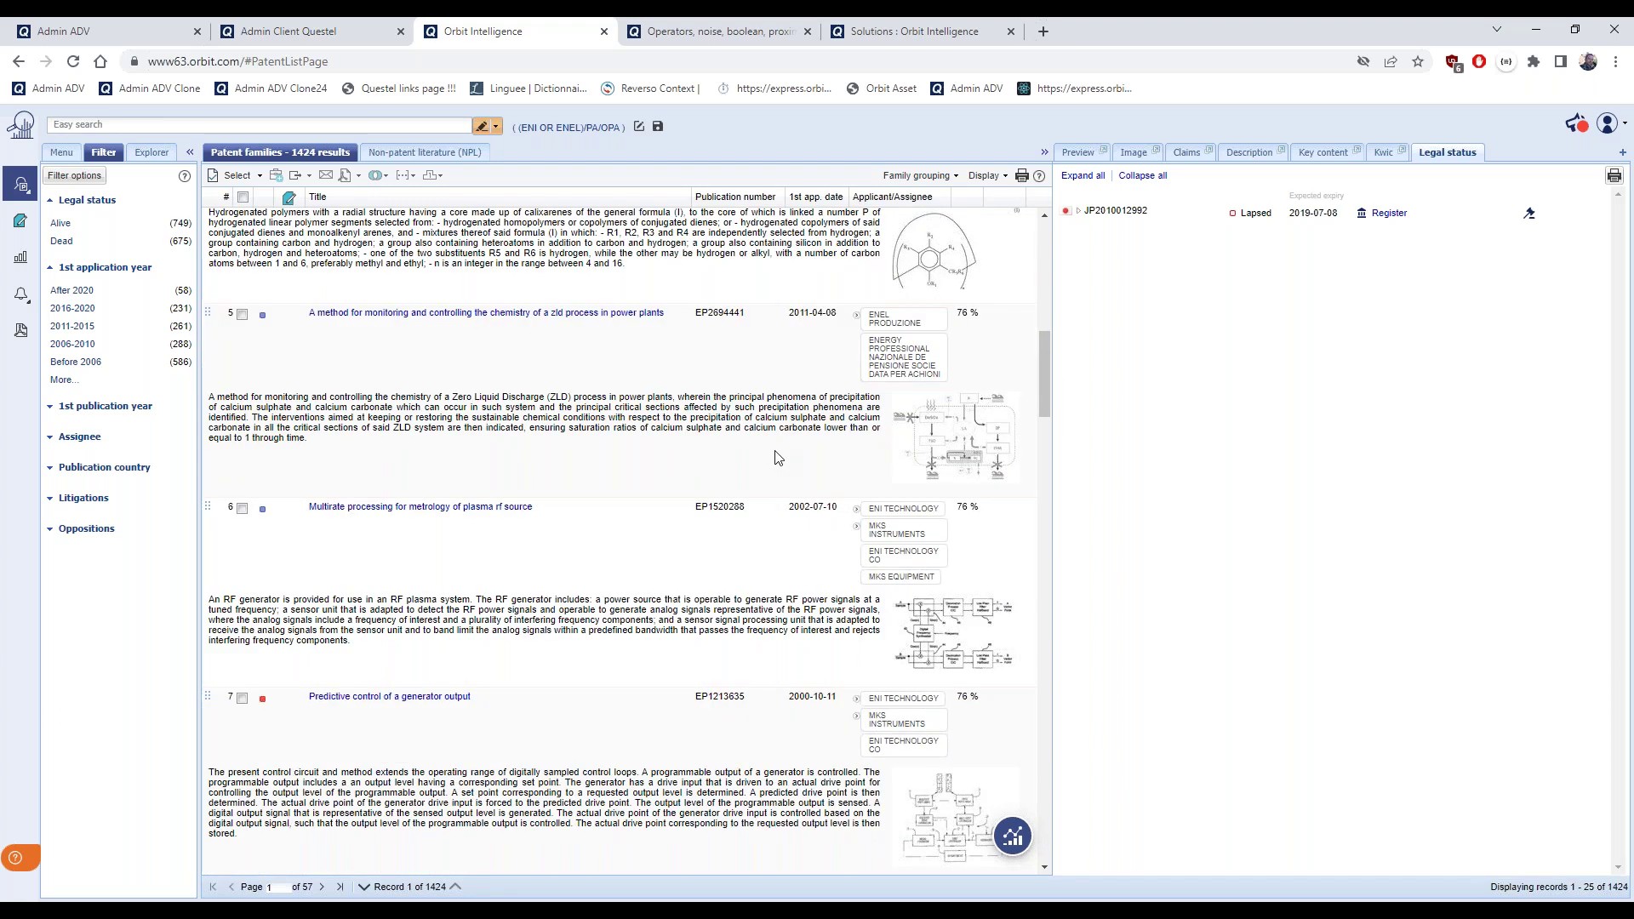
Return to the advanced search form and replace the assignee "ENI OR ENEL" with "SAMSUNG"
{"action": "left_click", "coordinate": [62, 154]}
{"action": "left_click", "coordinate": [110, 212]}
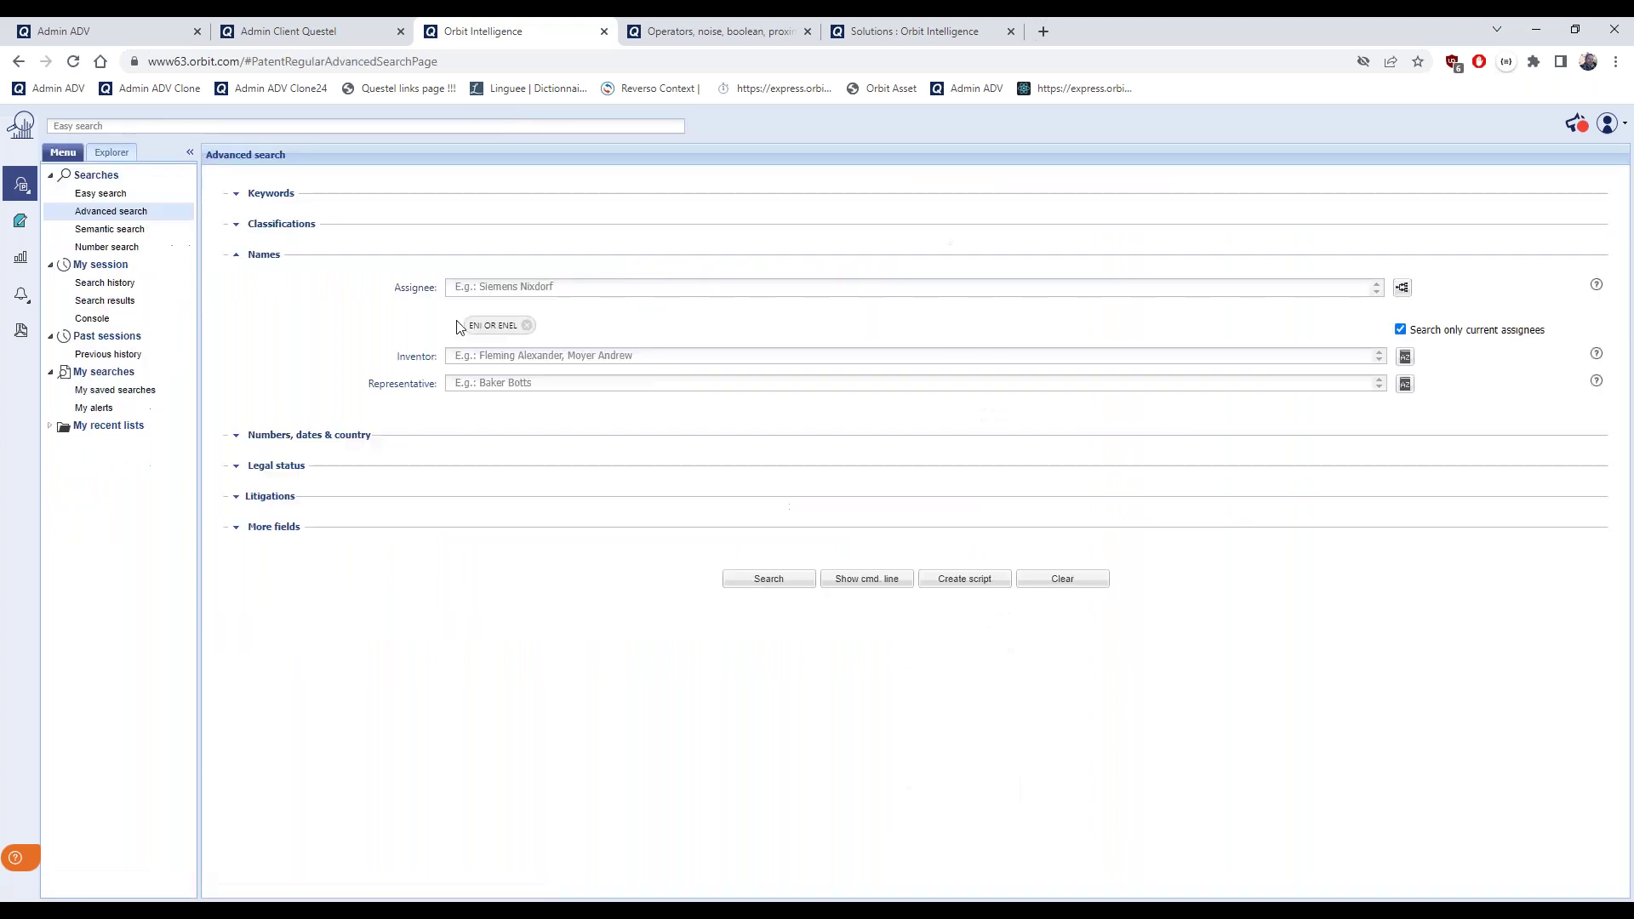
{"action": "left_click", "coordinate": [527, 326]}
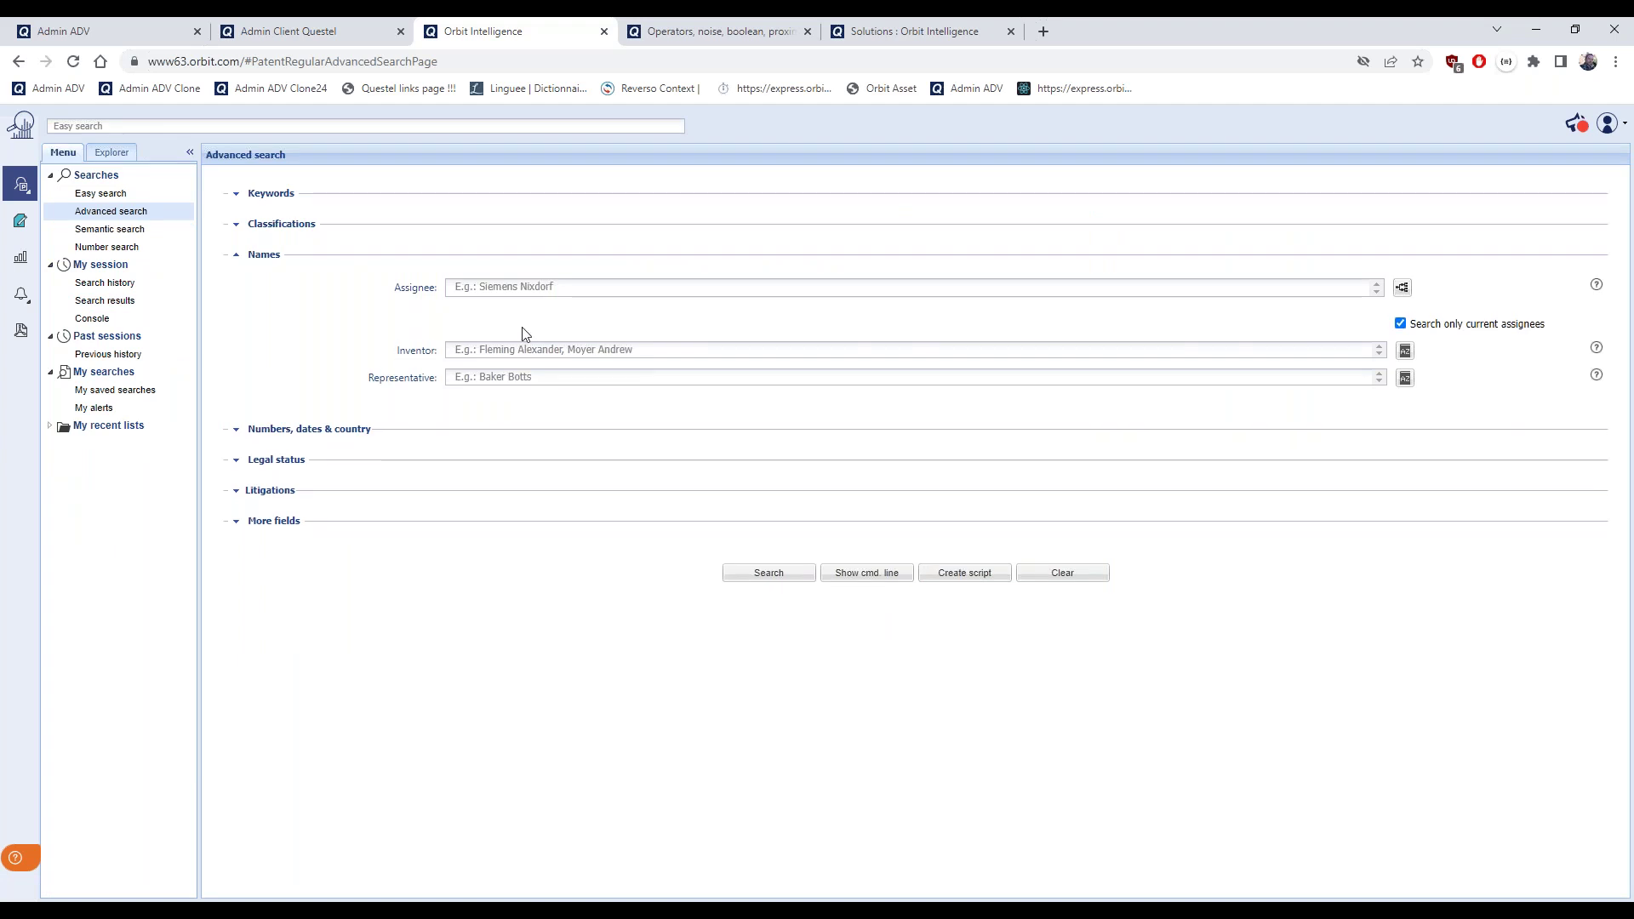
{"action": "left_click", "coordinate": [485, 289]}
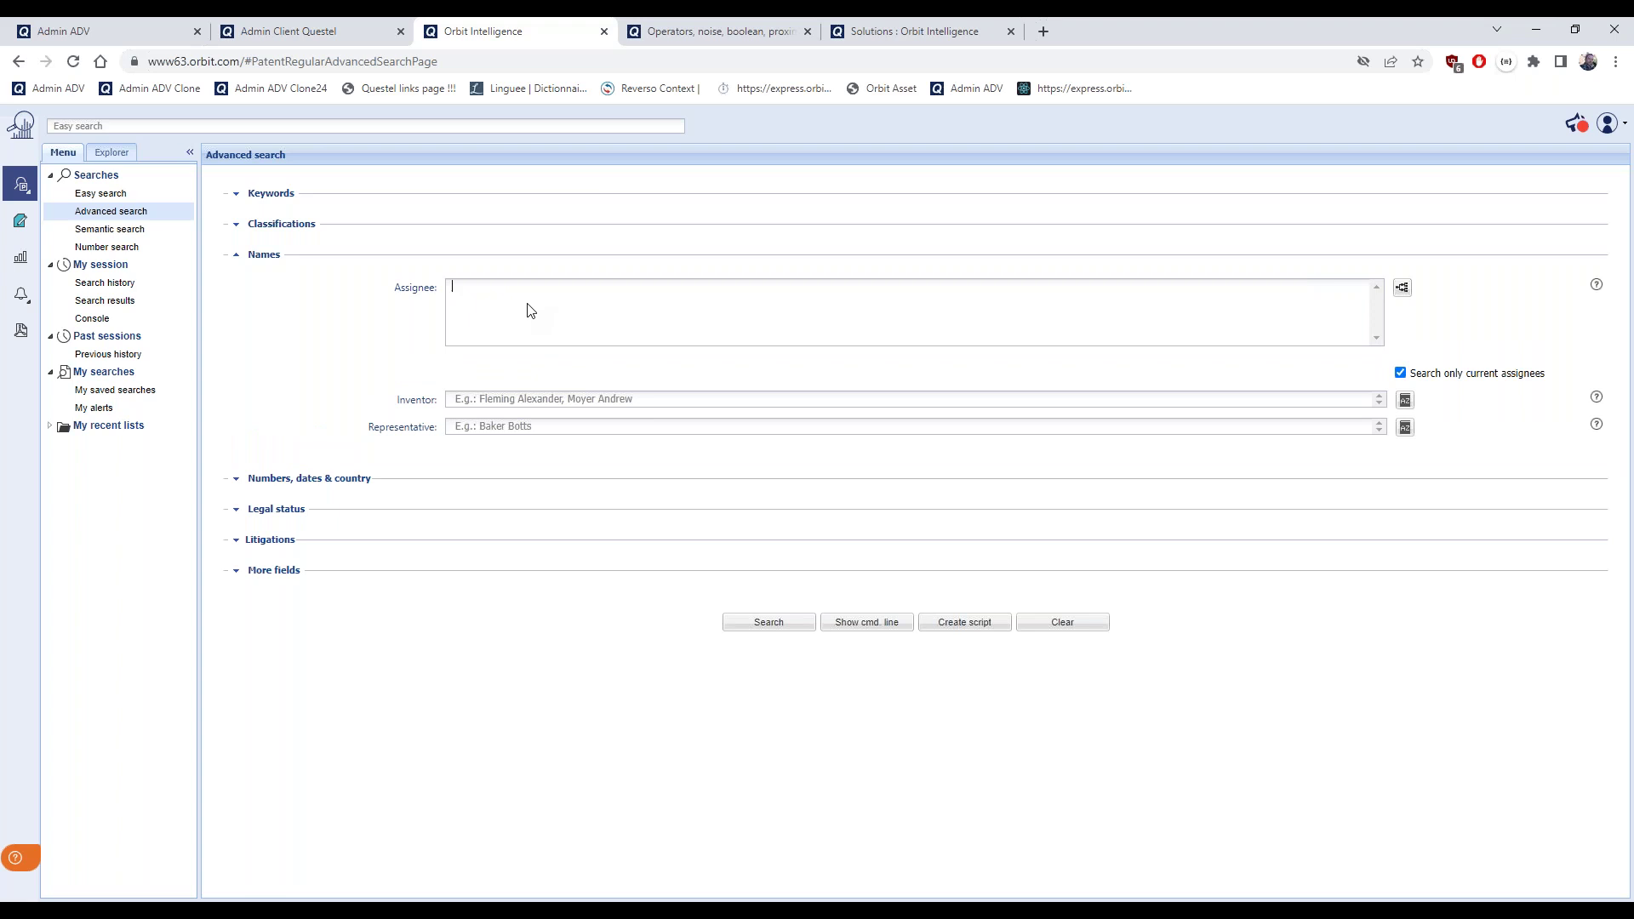
{"action": "type", "text": "SAMSUNG"}
{"action": "key", "text": "Return"}
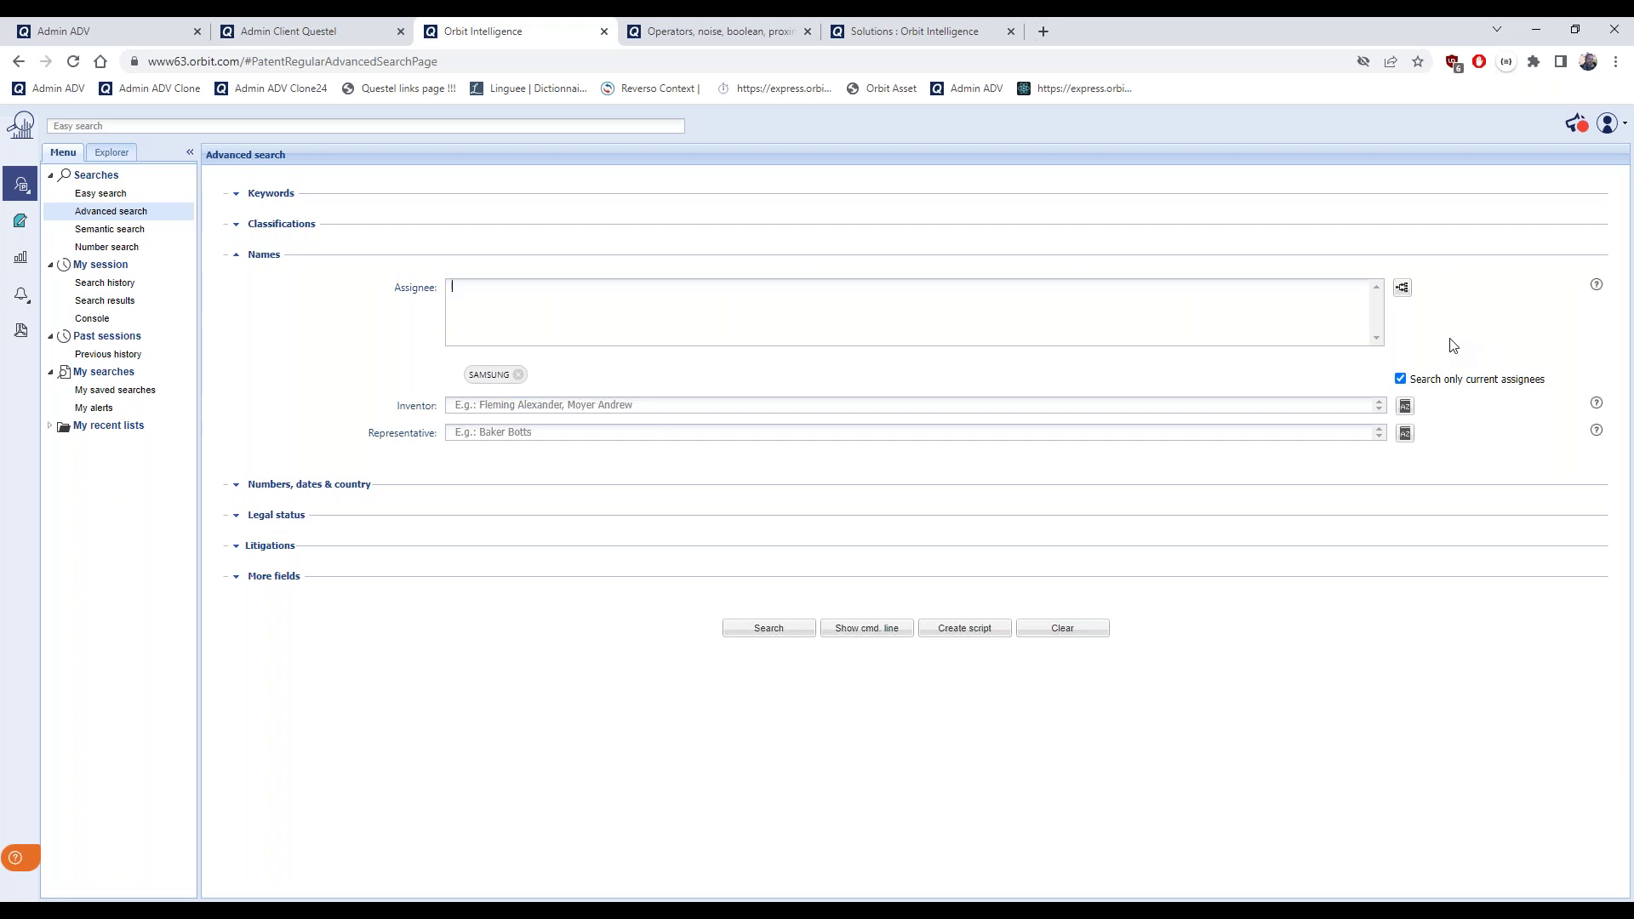
Turn off the restriction to current assignees, run the Samsung search and browse the patent families
{"action": "left_click", "coordinate": [1403, 385]}
{"action": "left_click", "coordinate": [1401, 330]}
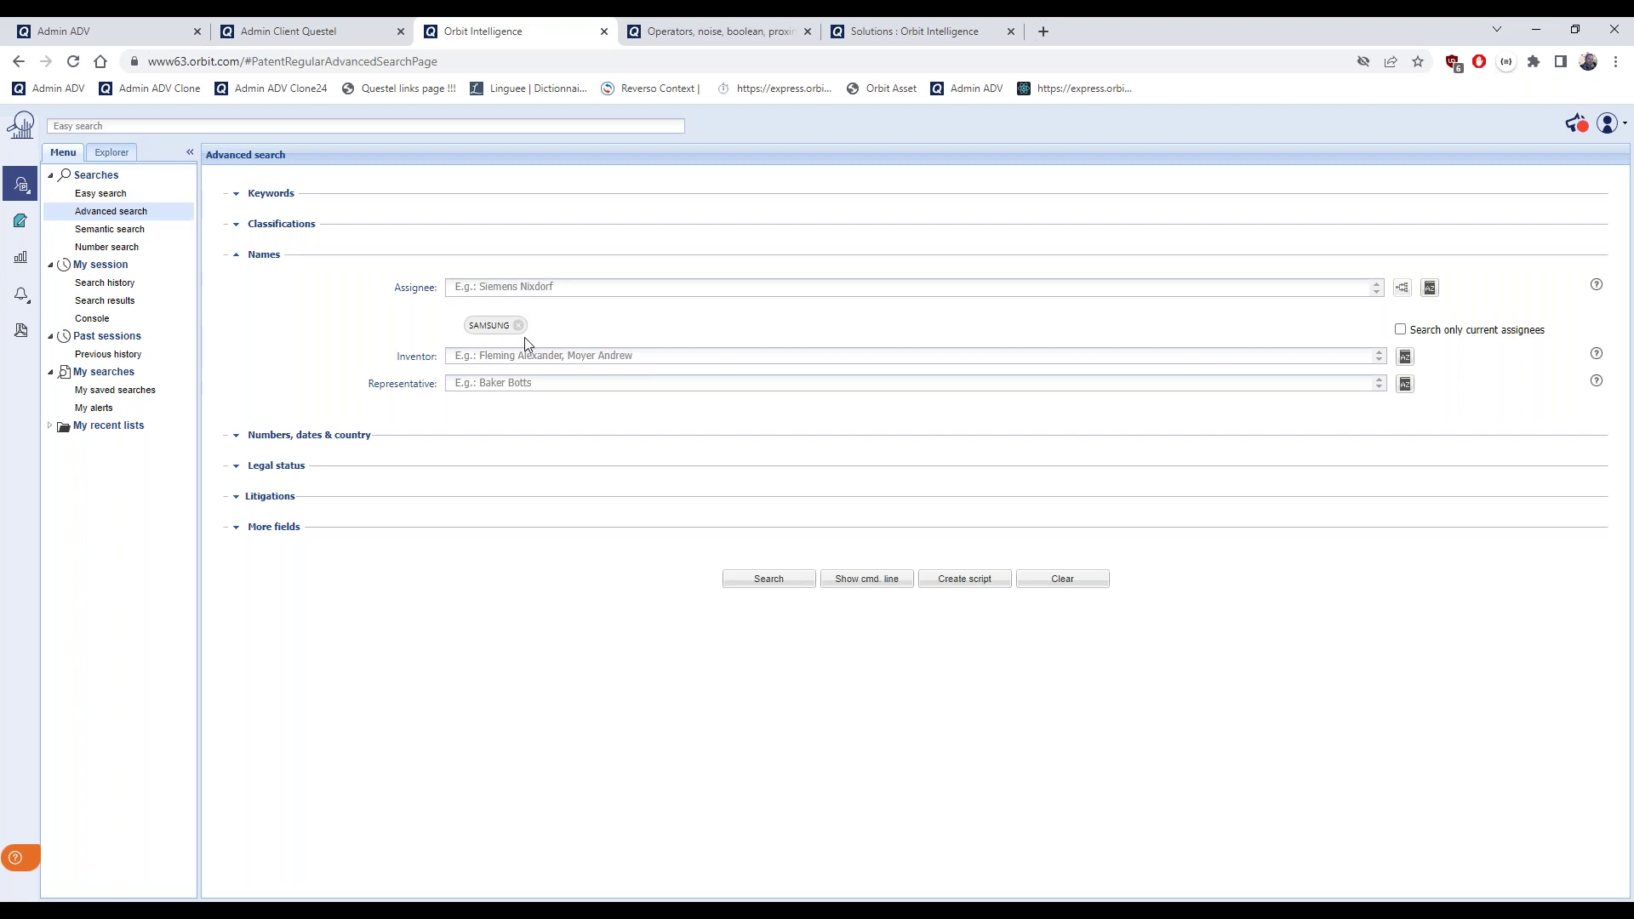
{"action": "left_click", "coordinate": [769, 580]}
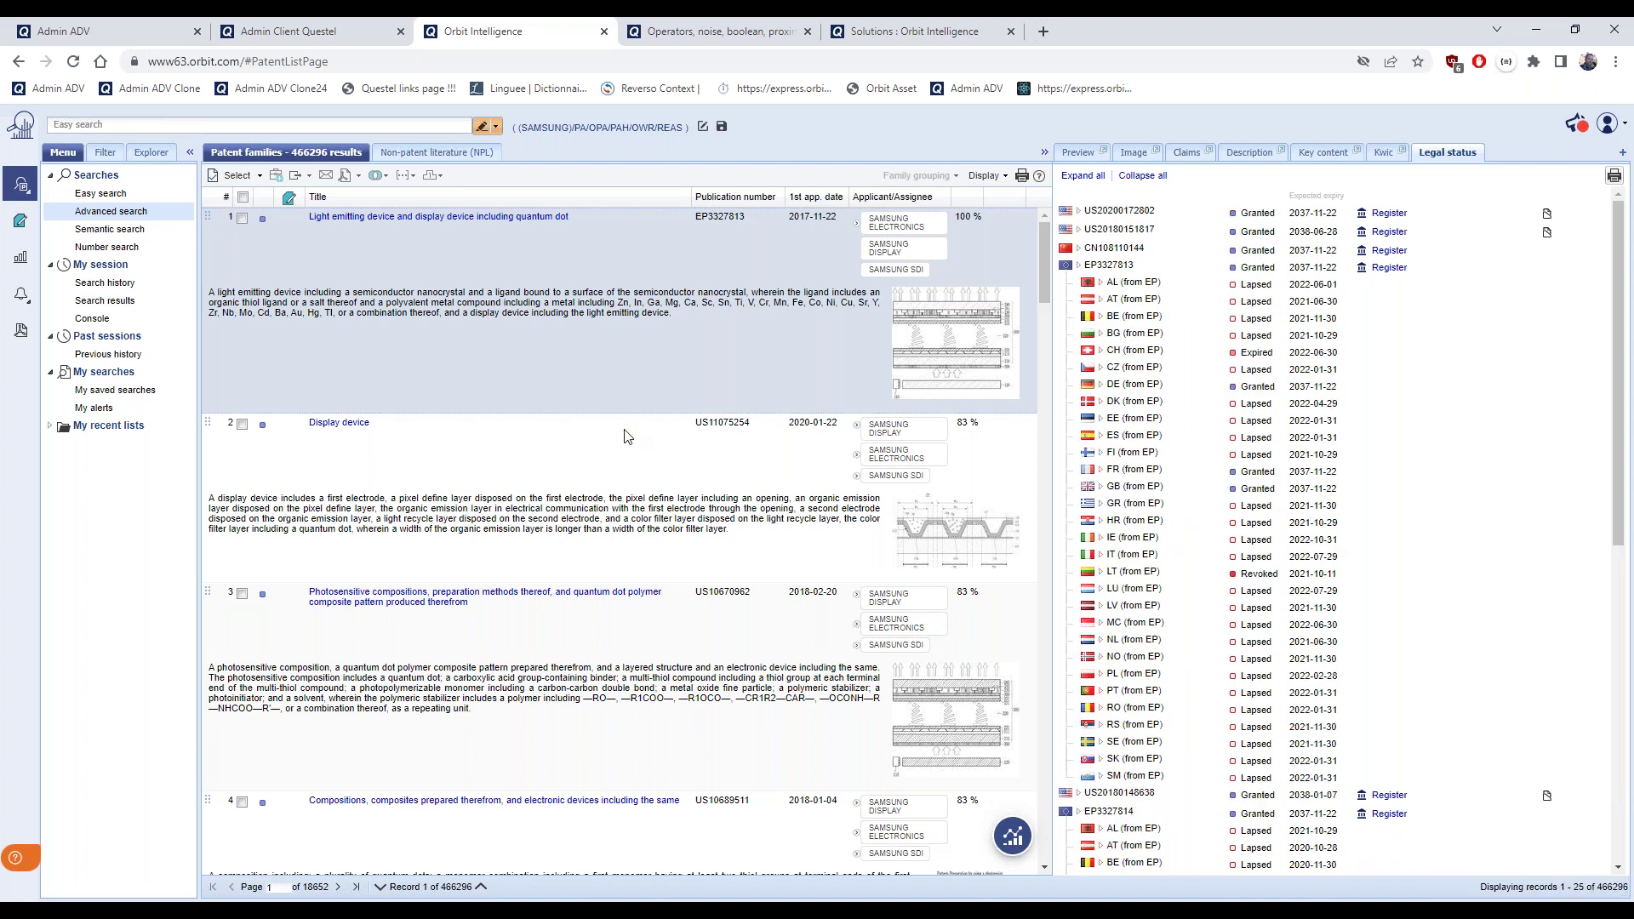
{"action": "scroll", "coordinate": [620, 438], "scroll_direction": "down", "scroll_amount": 1}
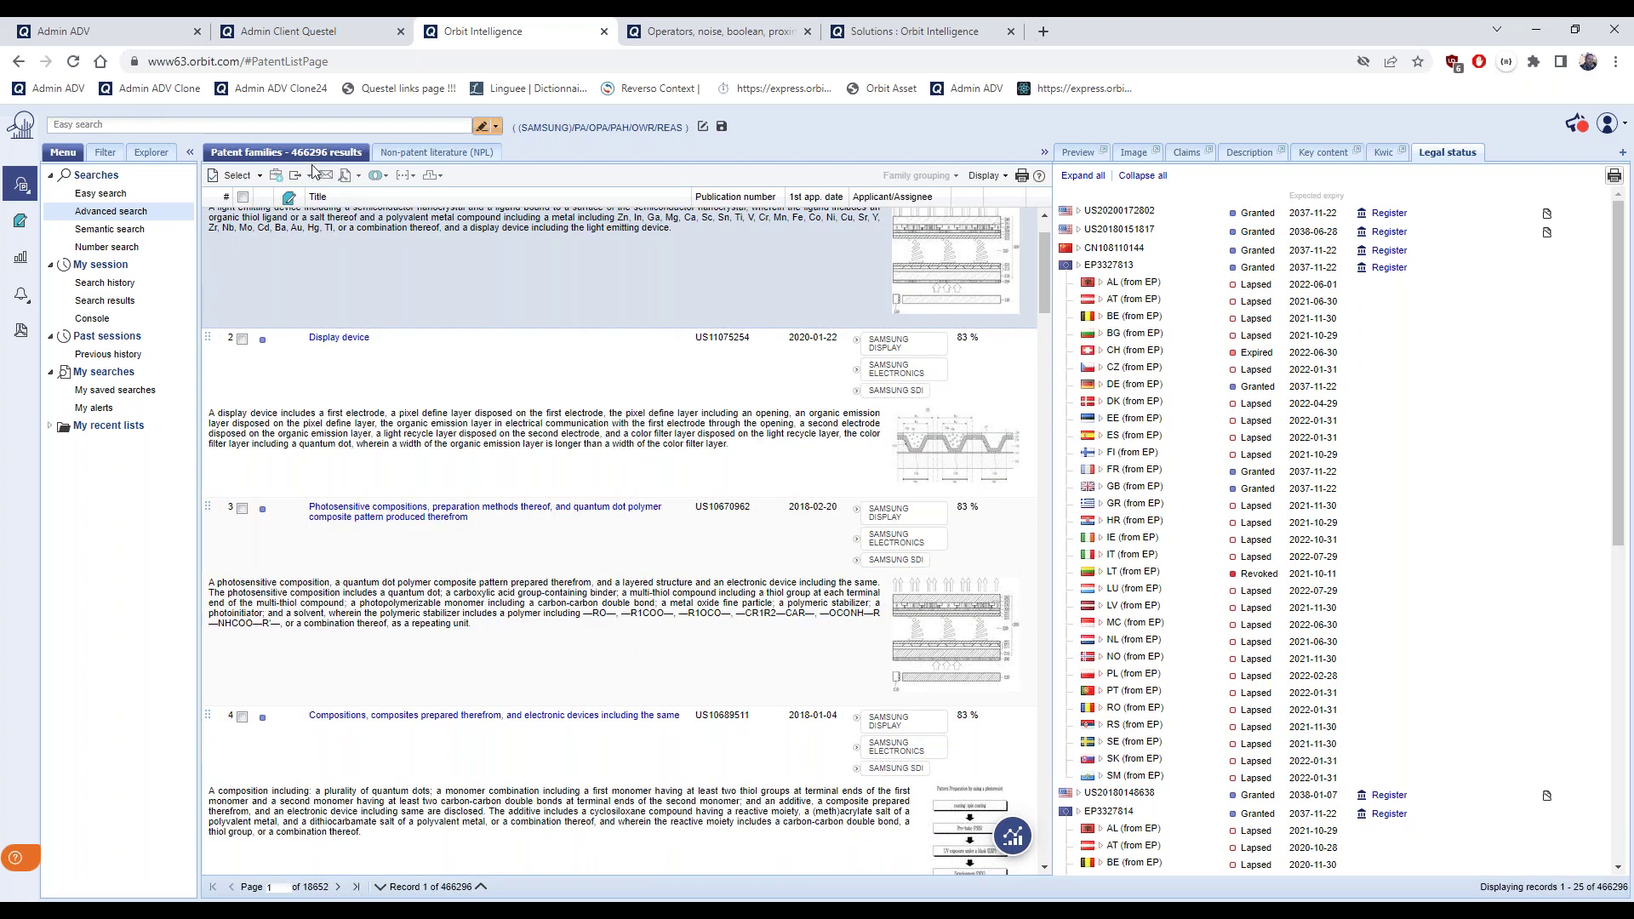
{"action": "scroll", "coordinate": [753, 649], "scroll_direction": "down", "scroll_amount": 7}
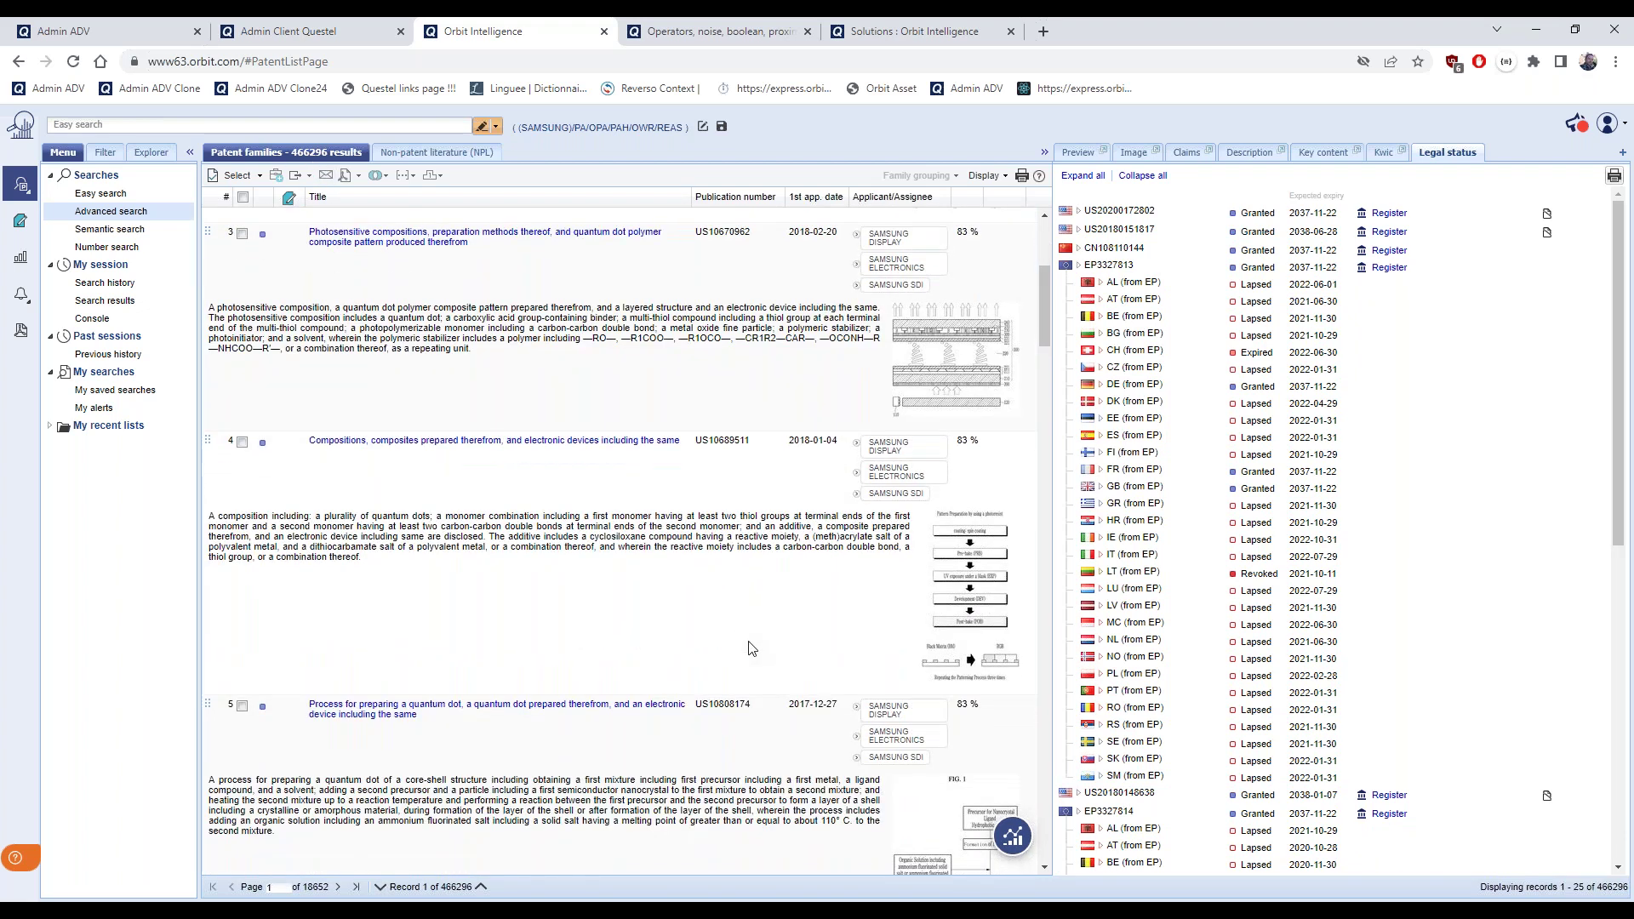
Preview the first Samsung family and review its publications, applicants and patent assignee history
{"action": "left_click", "coordinate": [1078, 154]}
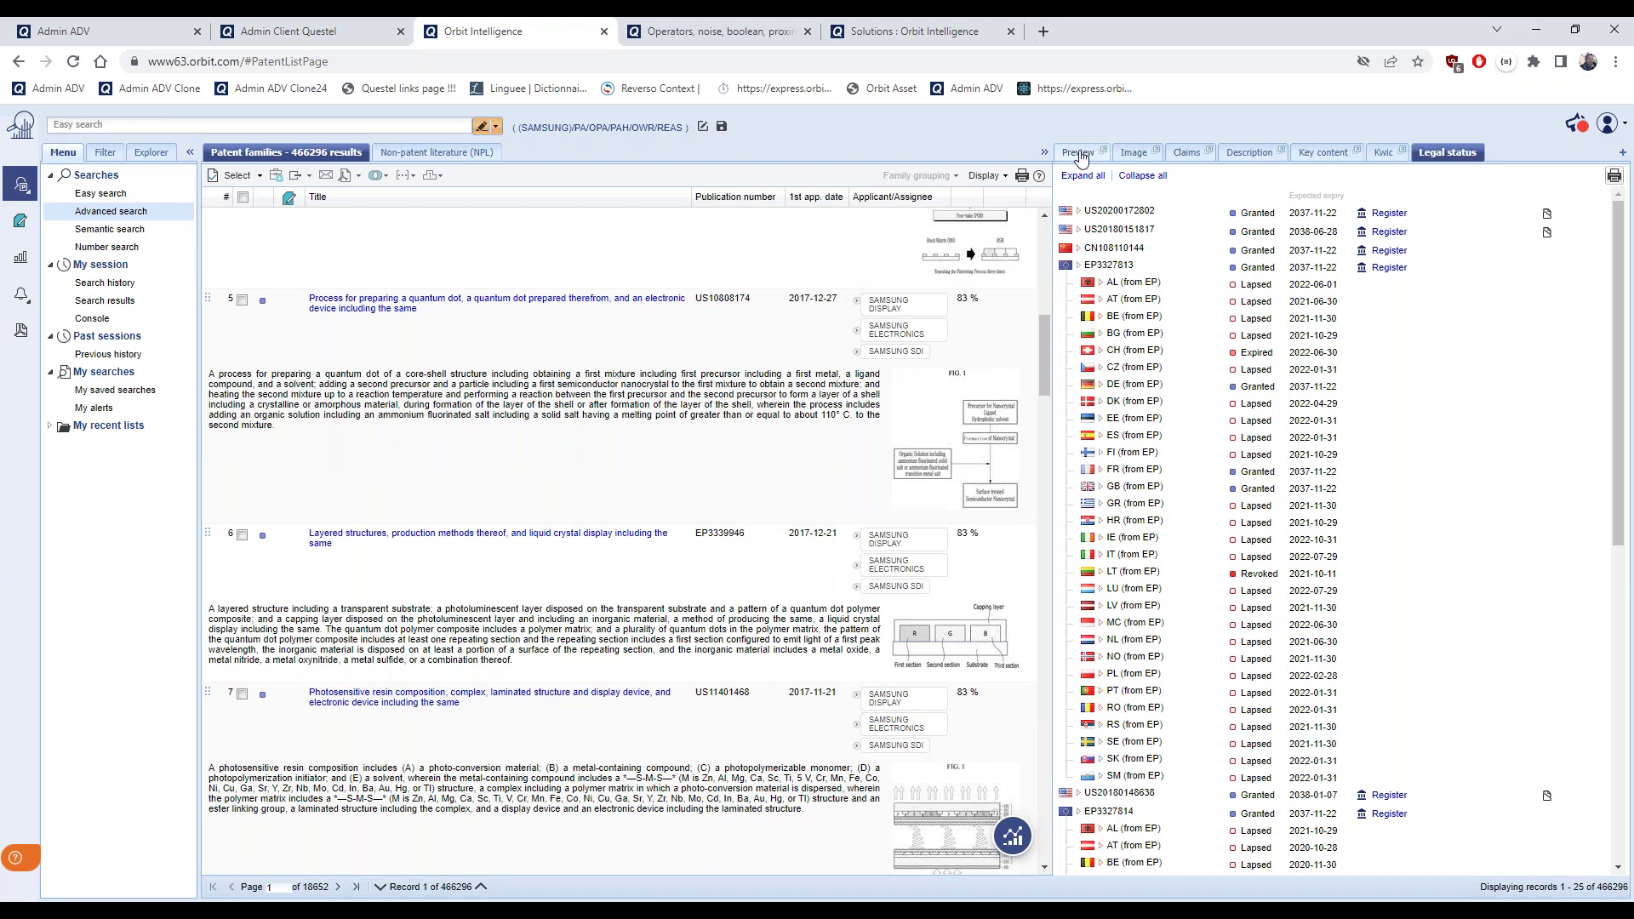
{"action": "scroll", "coordinate": [1098, 234], "scroll_direction": "down", "scroll_amount": 5}
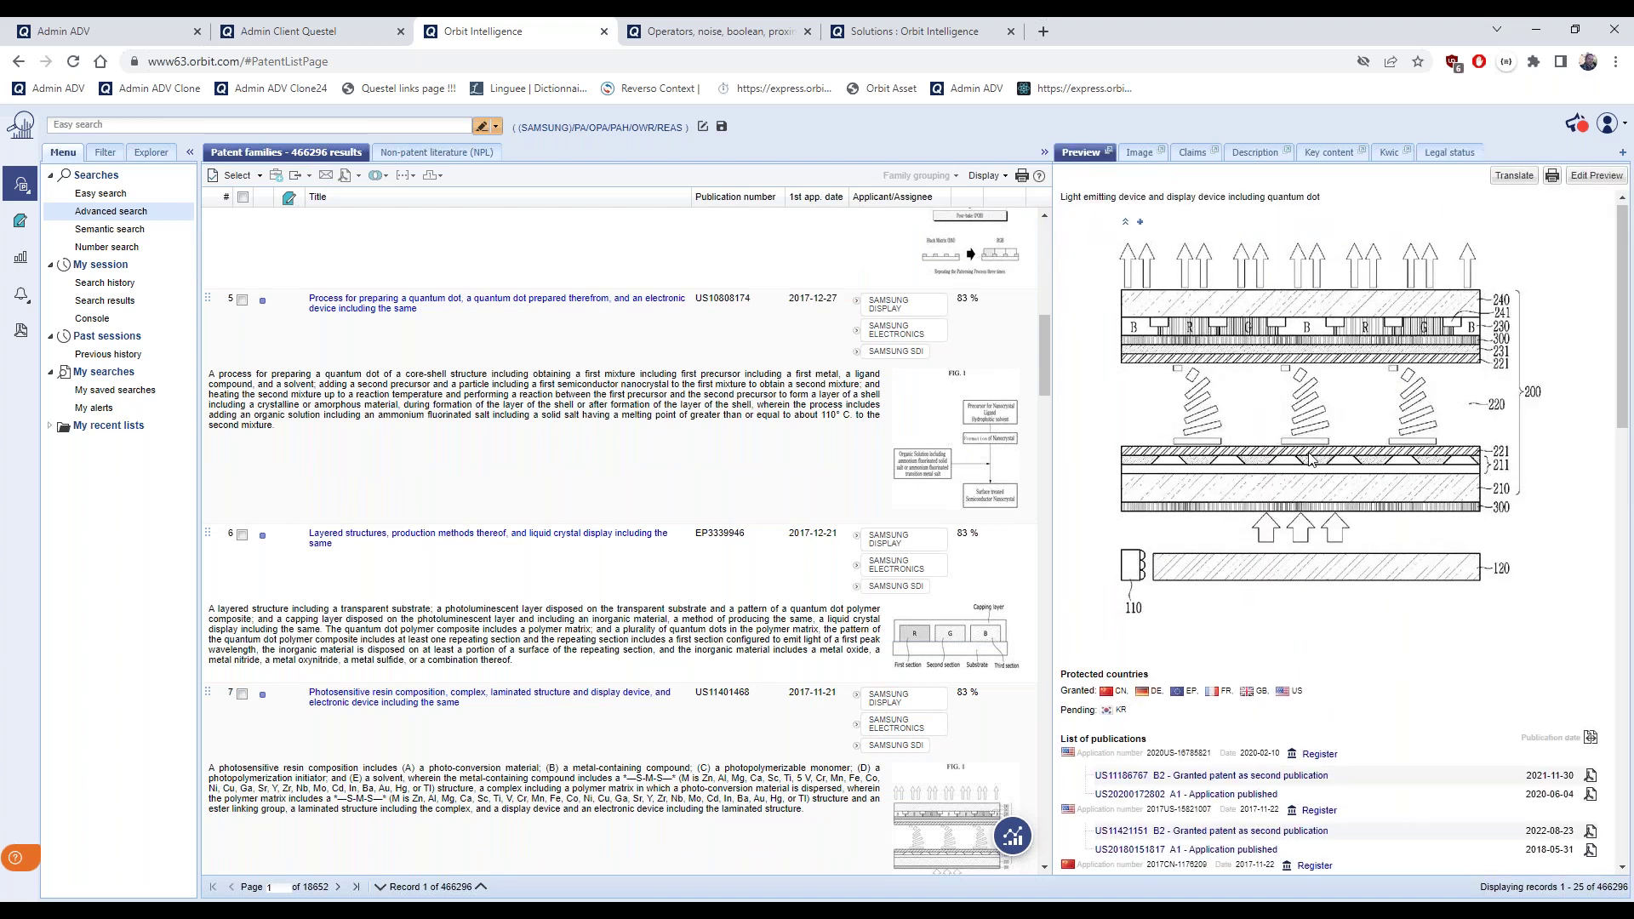
{"action": "scroll", "coordinate": [1412, 508], "scroll_direction": "down", "scroll_amount": 5}
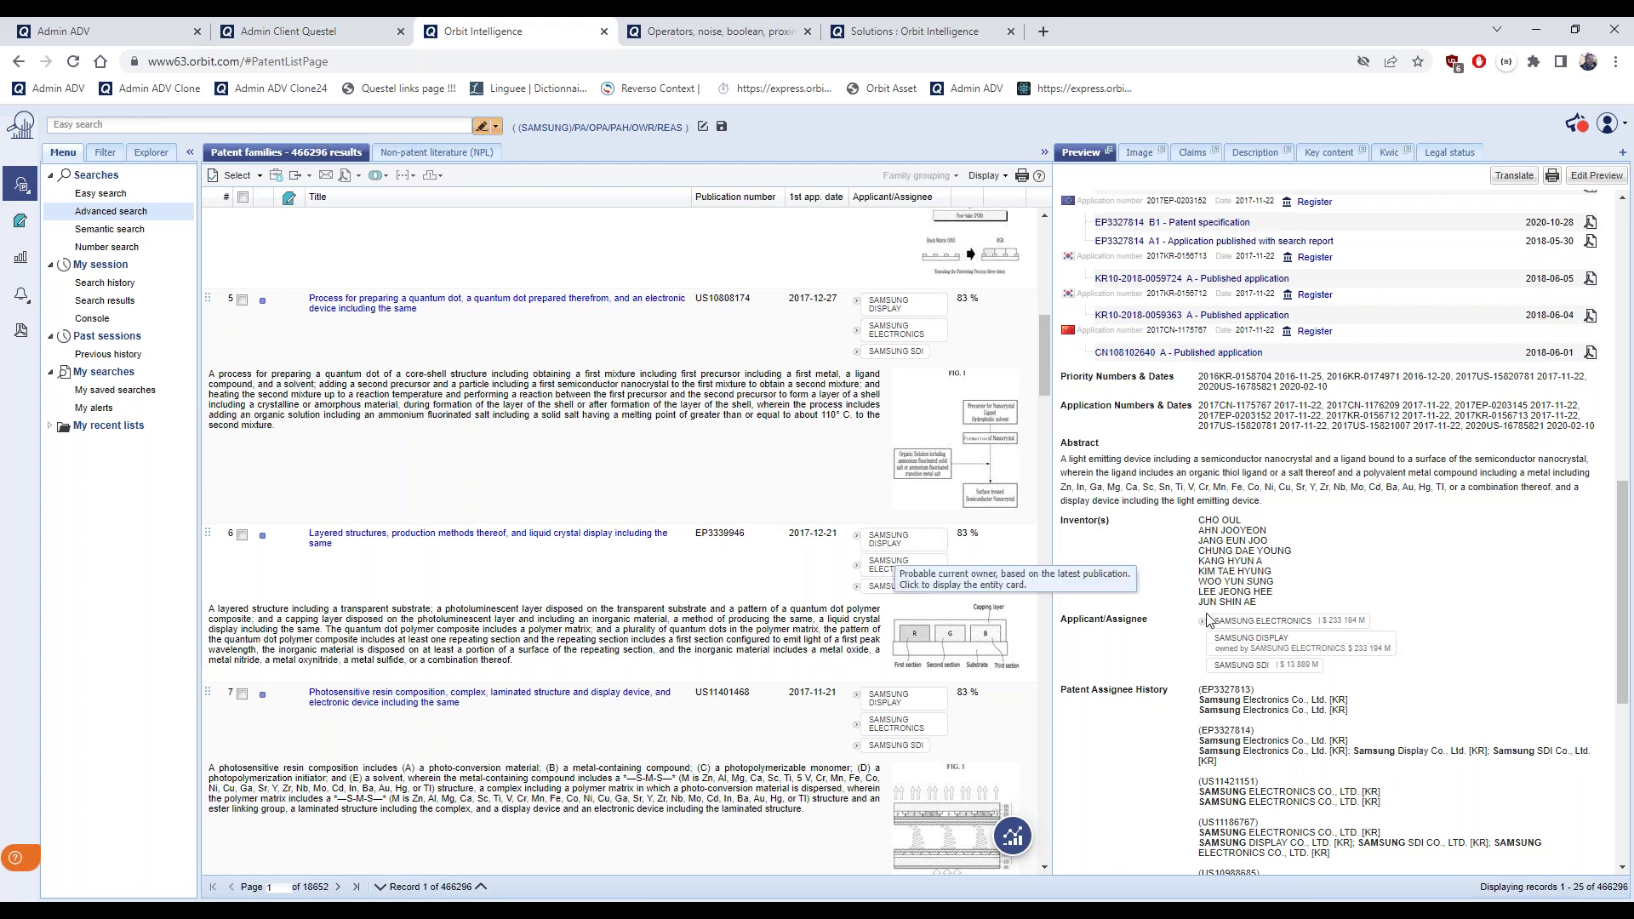
Examine the Samsung Electronics entity card for key inventions, legal status, technical domains, market coverage and the technology investment trend
{"action": "left_click", "coordinate": [1236, 625]}
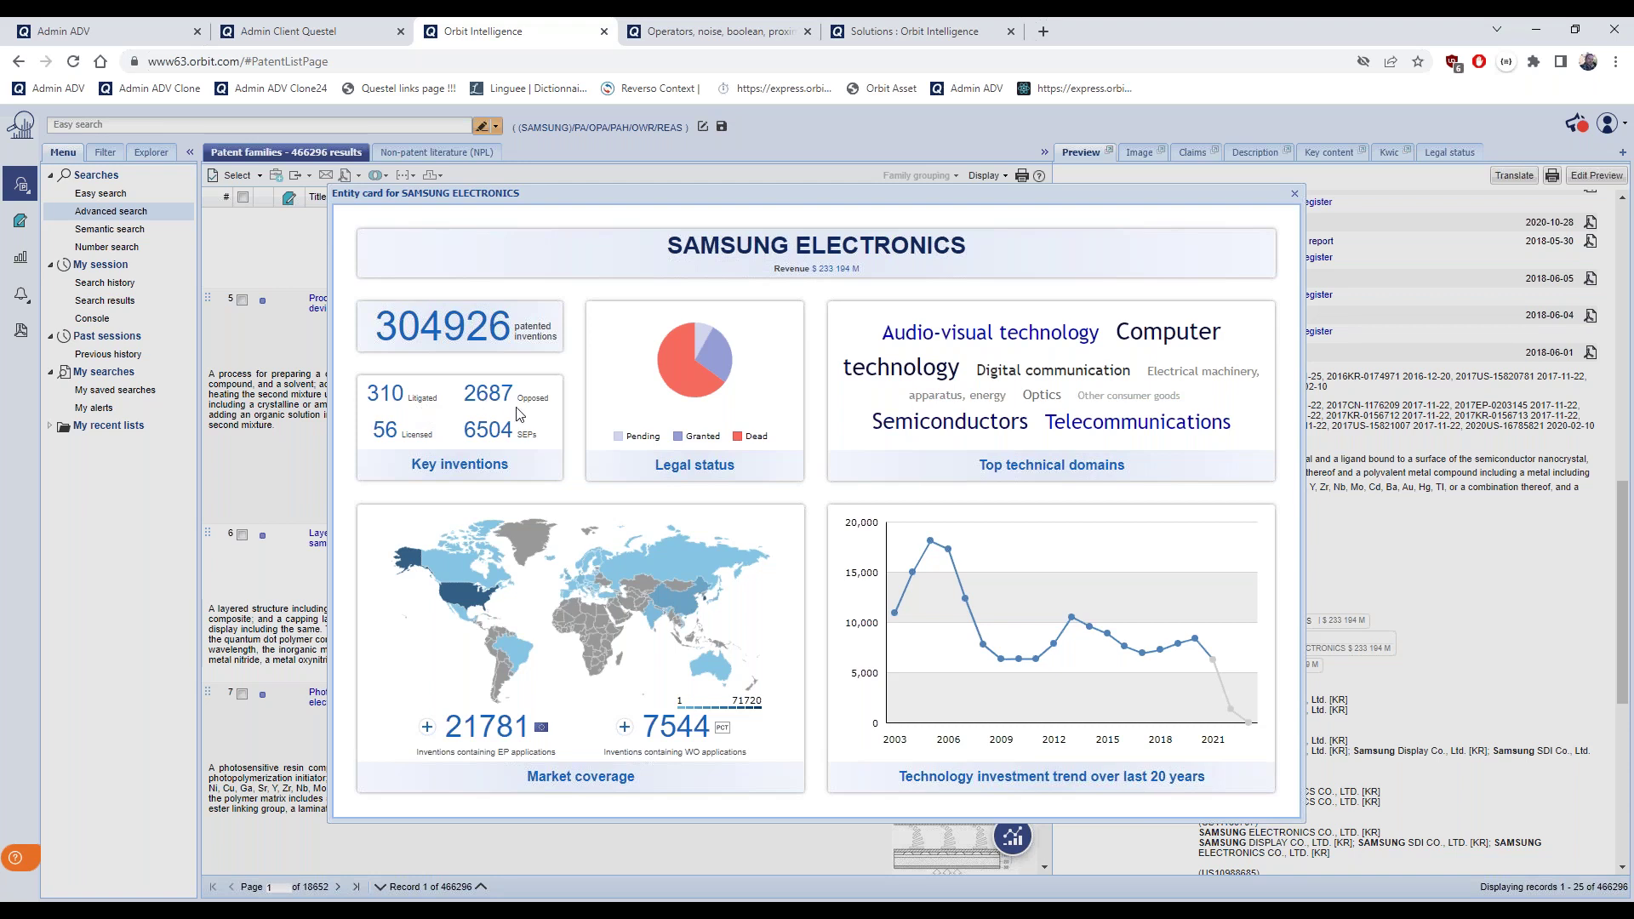
{"action": "mouse_move", "coordinate": [696, 483]}
{"action": "mouse_move", "coordinate": [1181, 344]}
{"action": "mouse_move", "coordinate": [608, 782]}
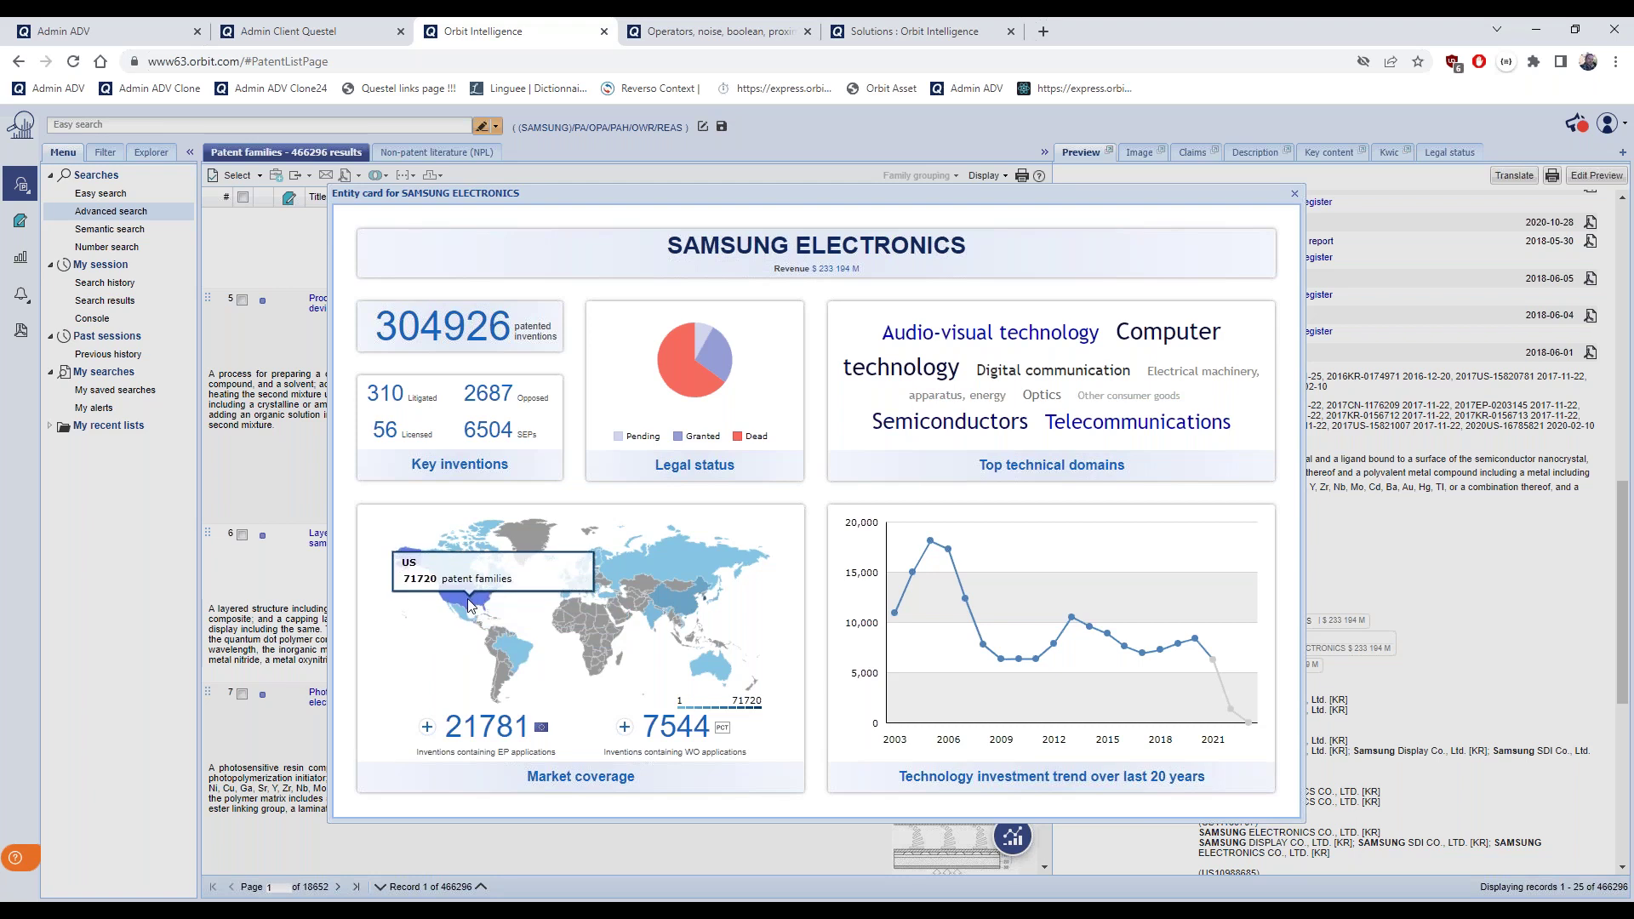
{"action": "mouse_move", "coordinate": [470, 605]}
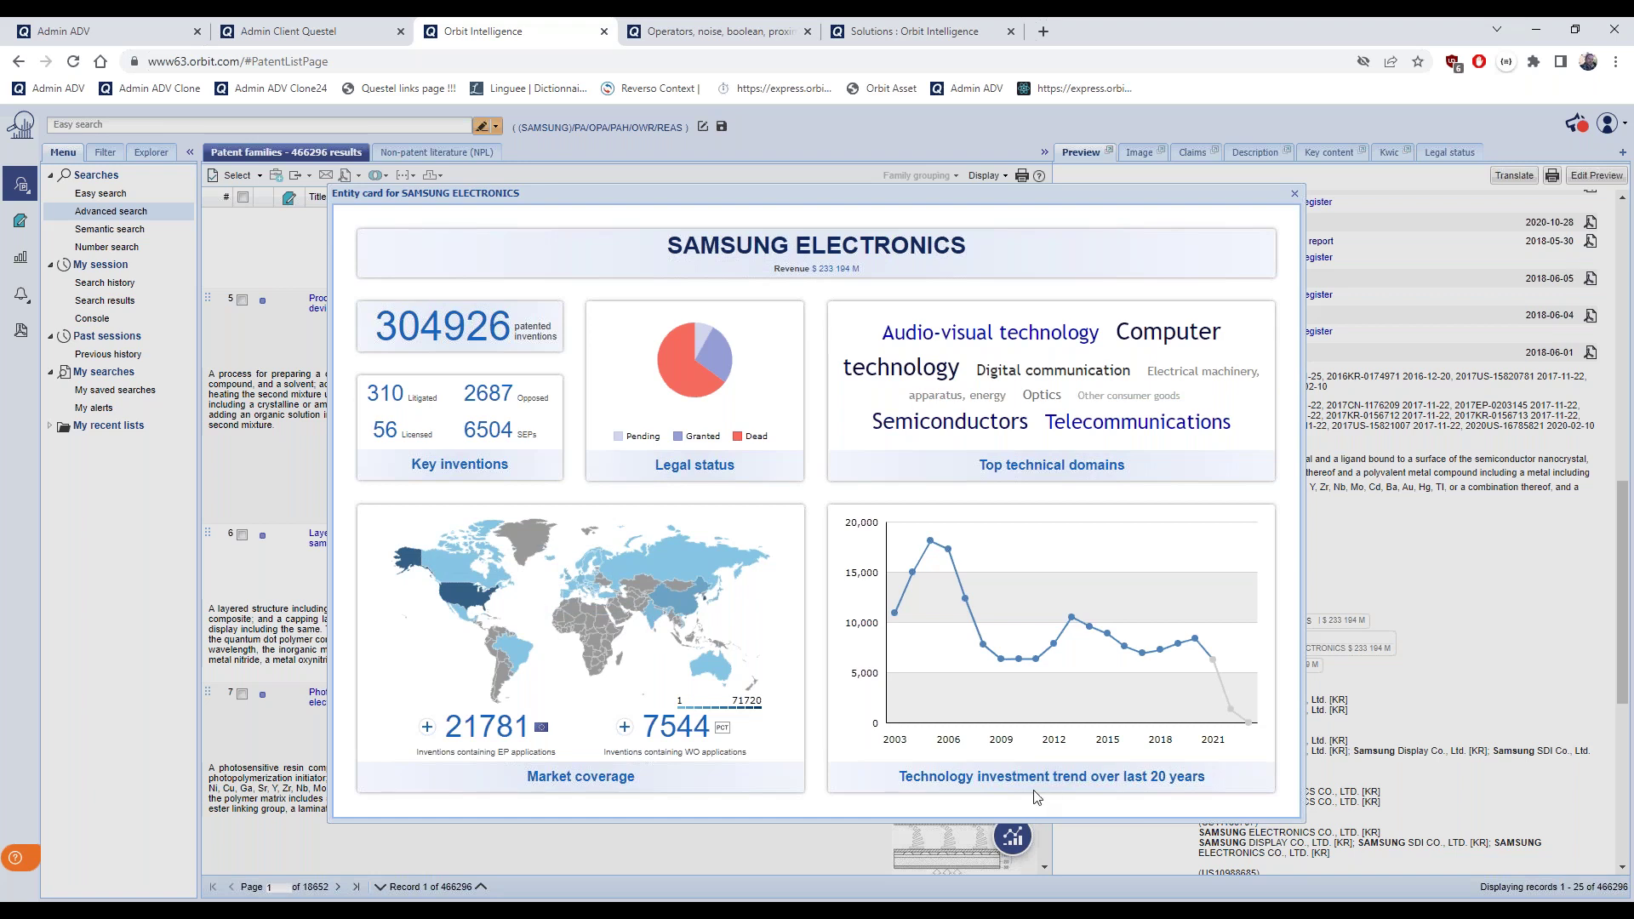
{"action": "mouse_move", "coordinate": [1044, 791]}
{"action": "mouse_move", "coordinate": [987, 778]}
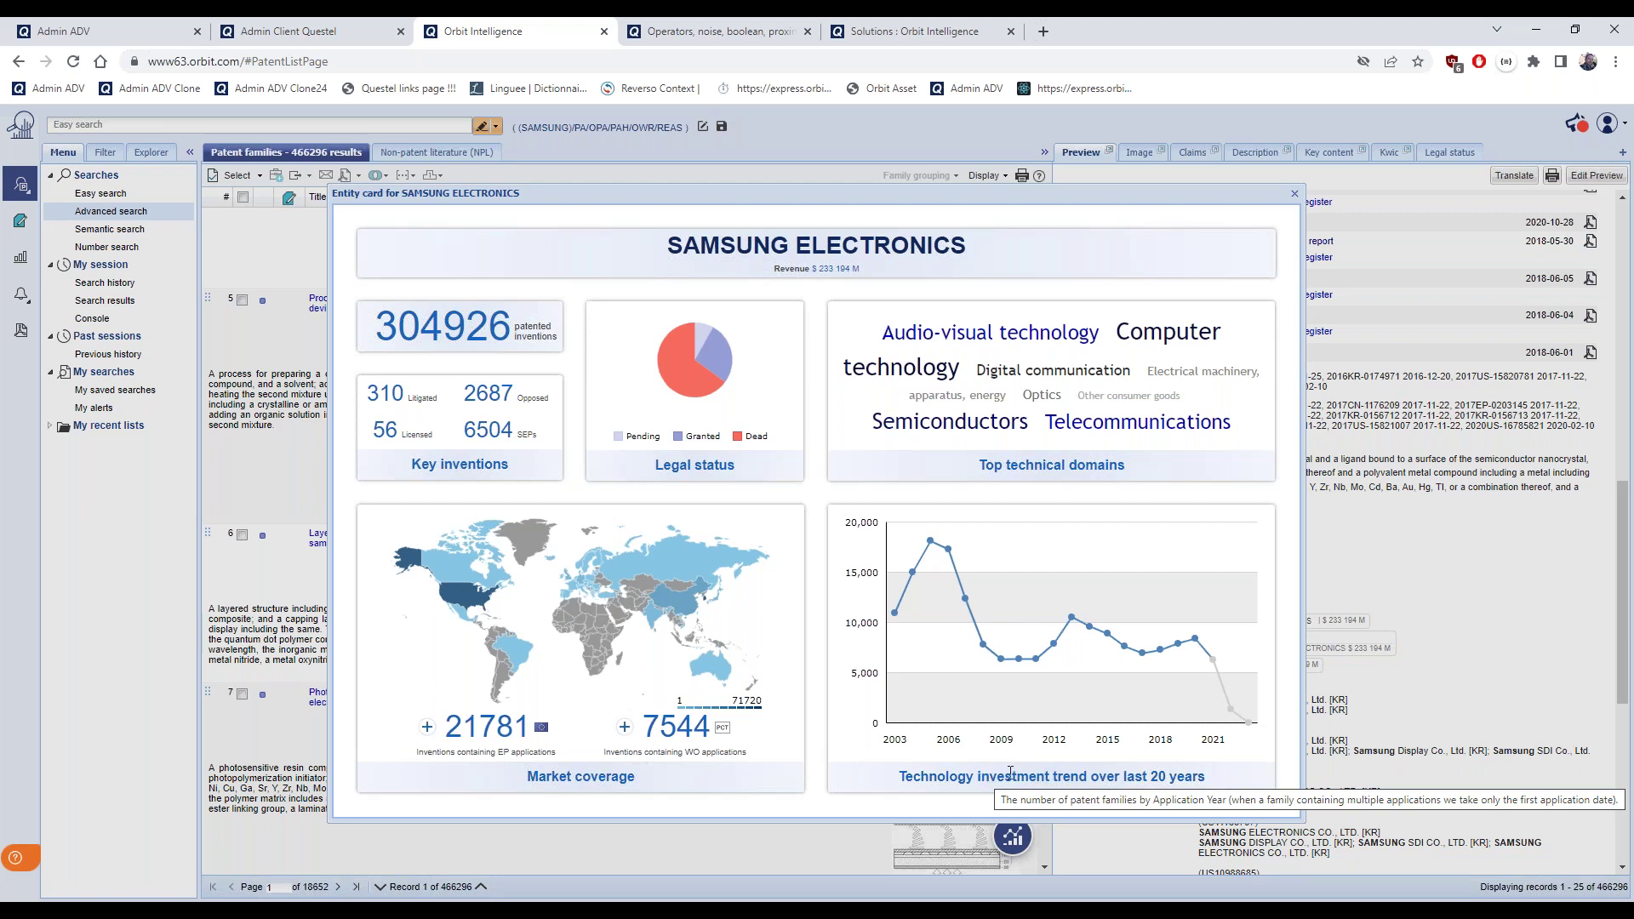
{"action": "mouse_move", "coordinate": [1215, 668]}
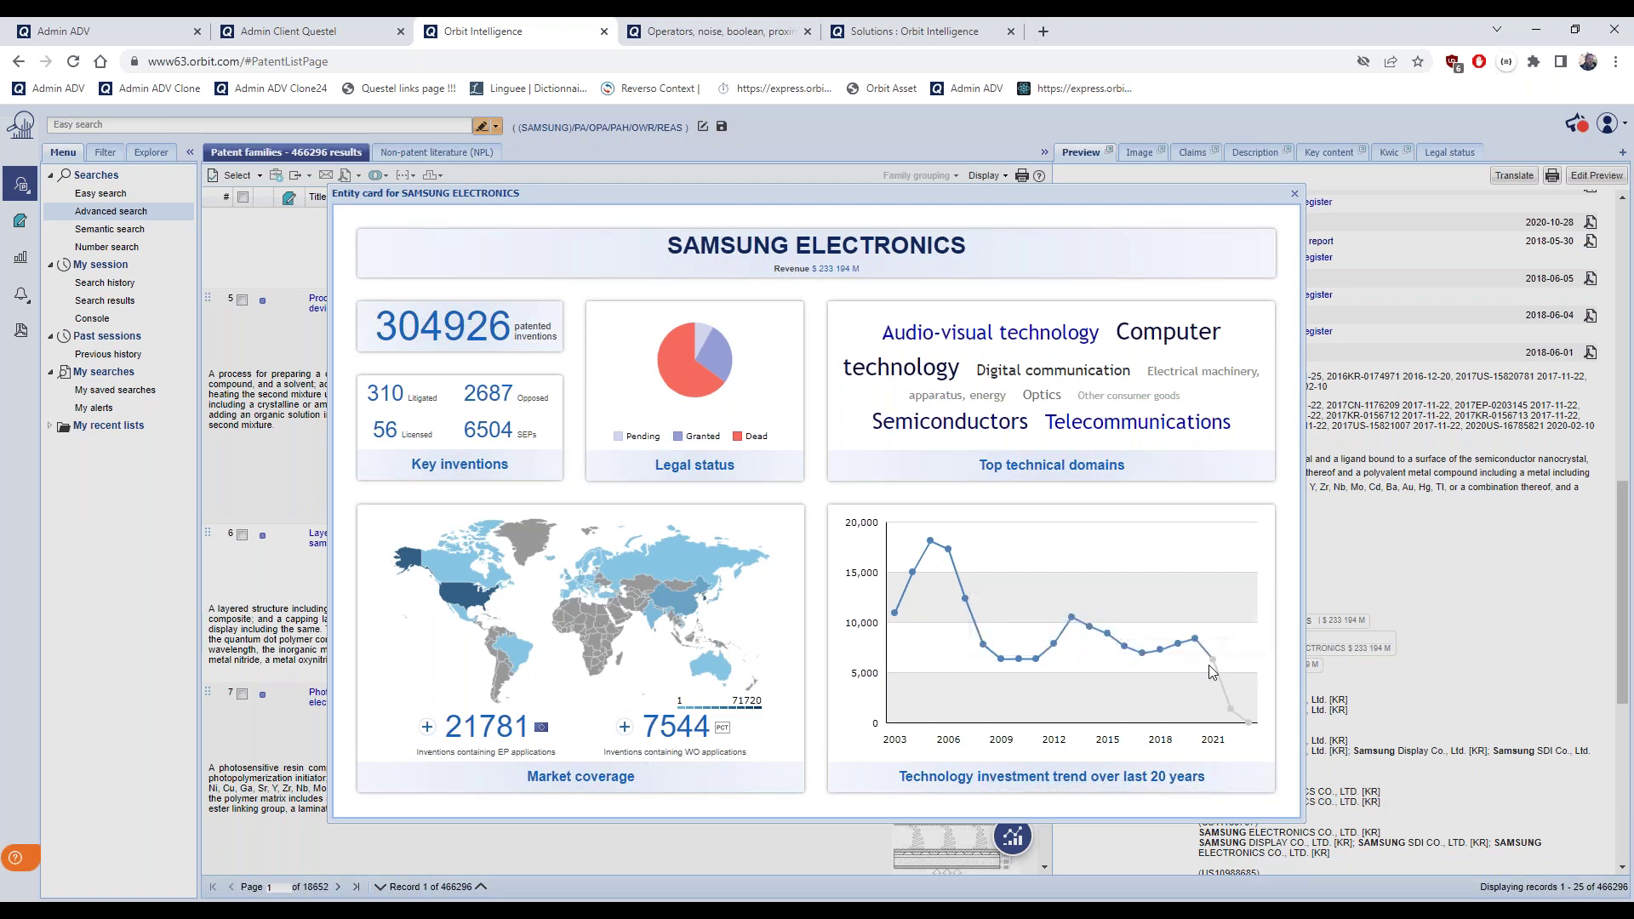
{"action": "mouse_move", "coordinate": [1251, 730]}
{"action": "left_click", "coordinate": [1294, 197]}
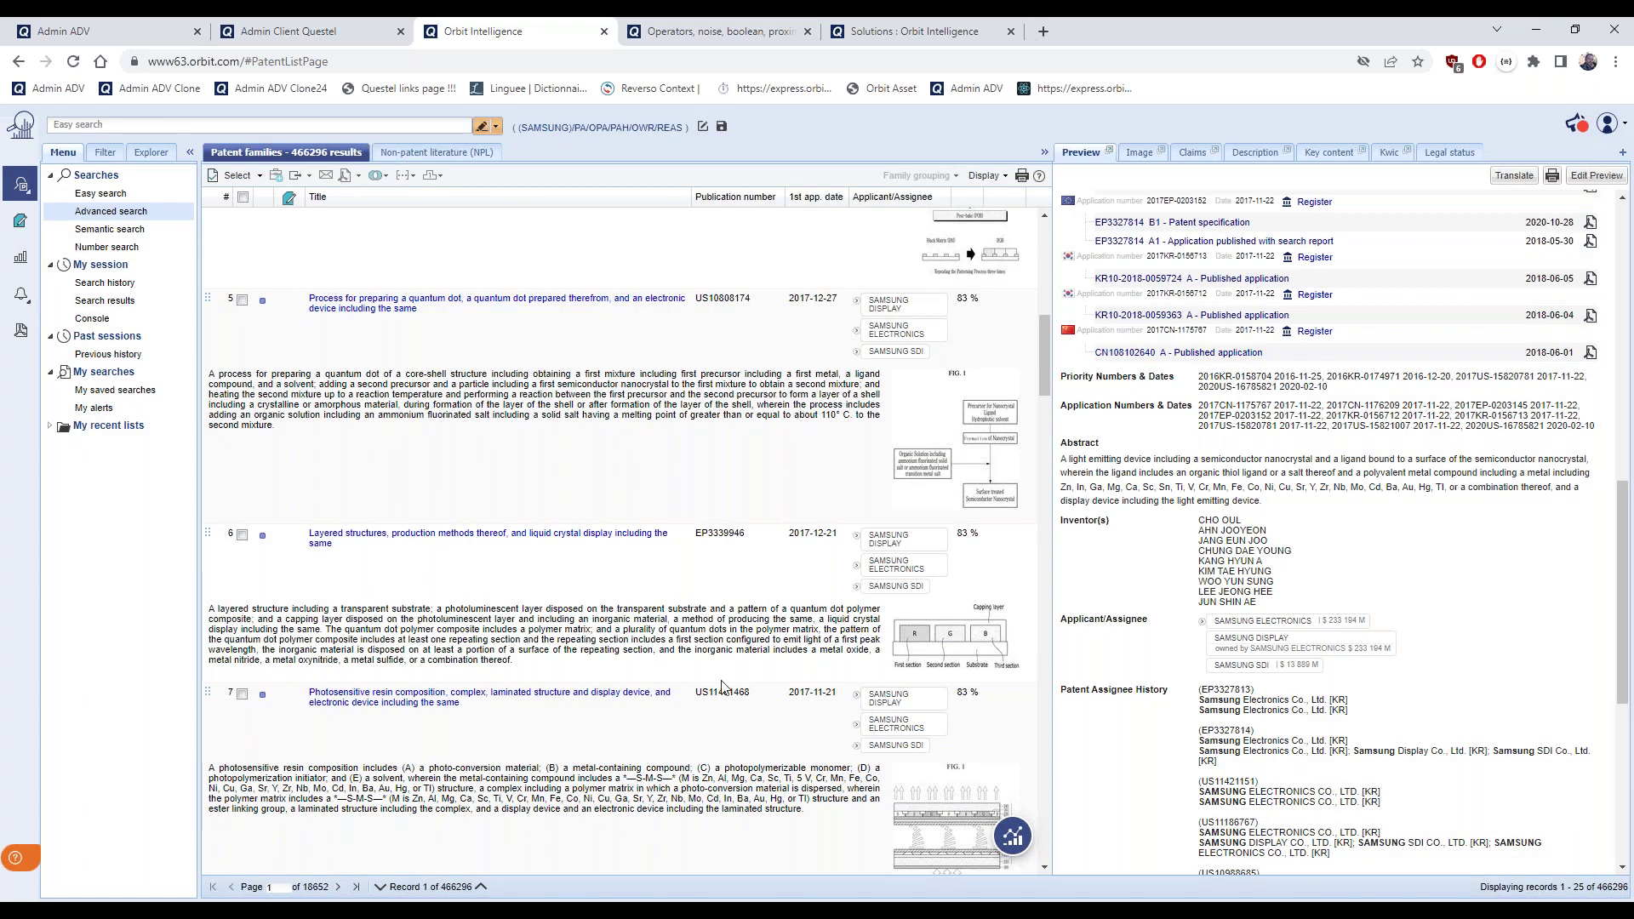
Preview family EP3285410 further down the results and review its applicants and patent assignee history
{"action": "scroll", "coordinate": [721, 687], "scroll_direction": "down", "scroll_amount": 10}
{"action": "left_click", "coordinate": [730, 743]}
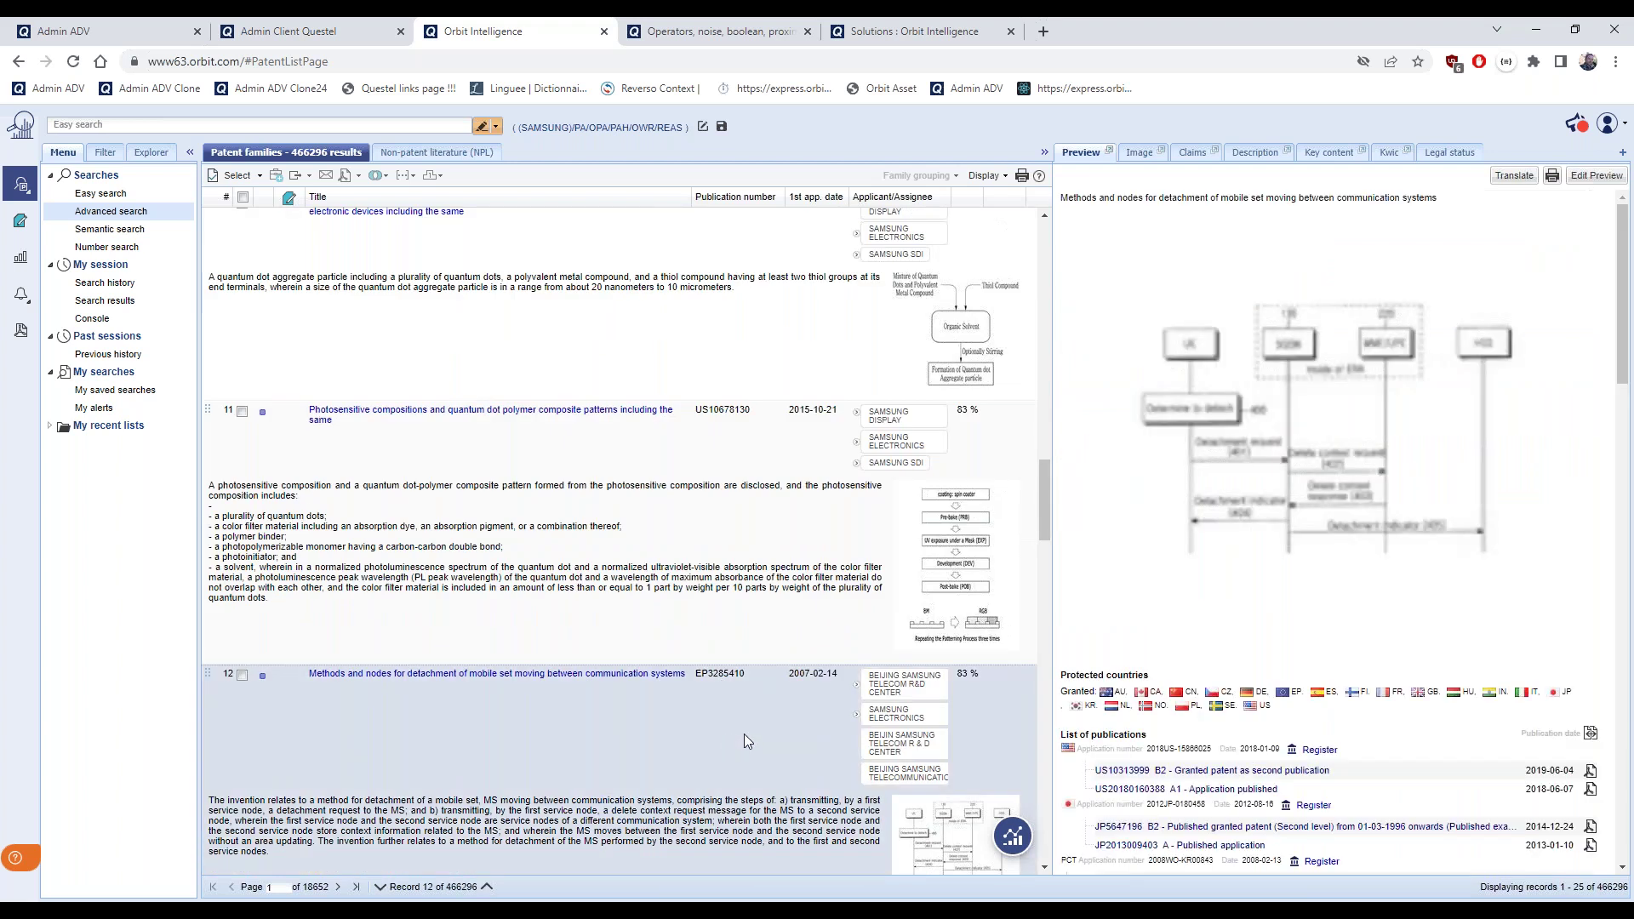
{"action": "scroll", "coordinate": [1251, 718], "scroll_direction": "down", "scroll_amount": 8}
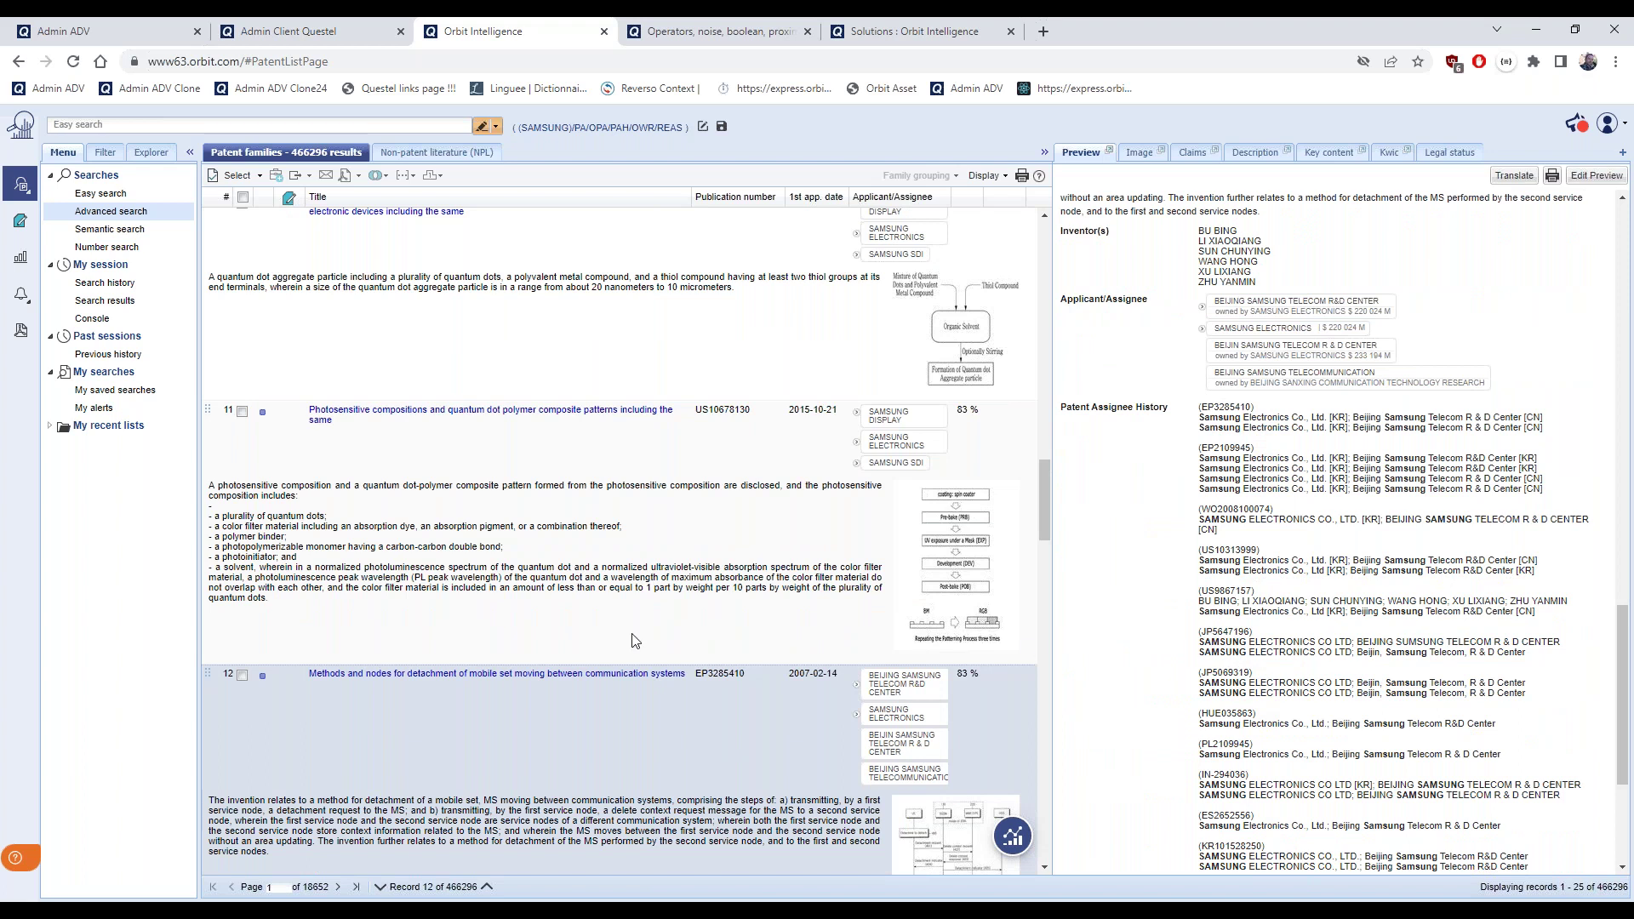
Preview family EP1355451, the browser-based home network invention, and review its full list of publications
{"action": "scroll", "coordinate": [615, 640], "scroll_direction": "down", "scroll_amount": 3}
{"action": "scroll", "coordinate": [612, 632], "scroll_direction": "down", "scroll_amount": 5}
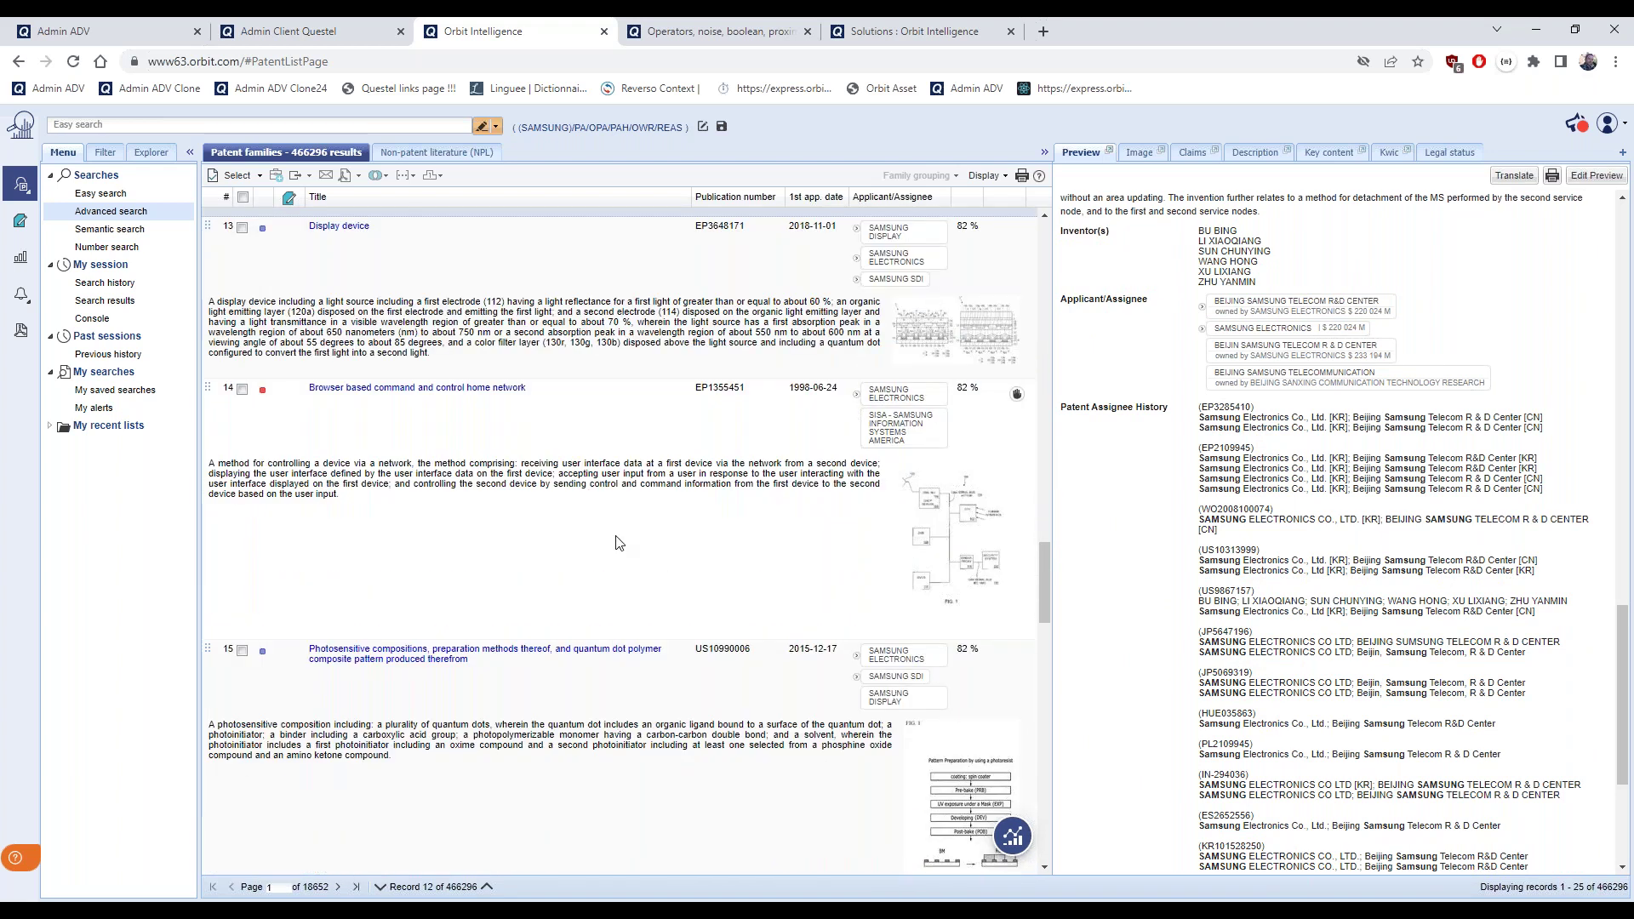
{"action": "left_click", "coordinate": [698, 543]}
{"action": "scroll", "coordinate": [1148, 599], "scroll_direction": "down", "scroll_amount": 15}
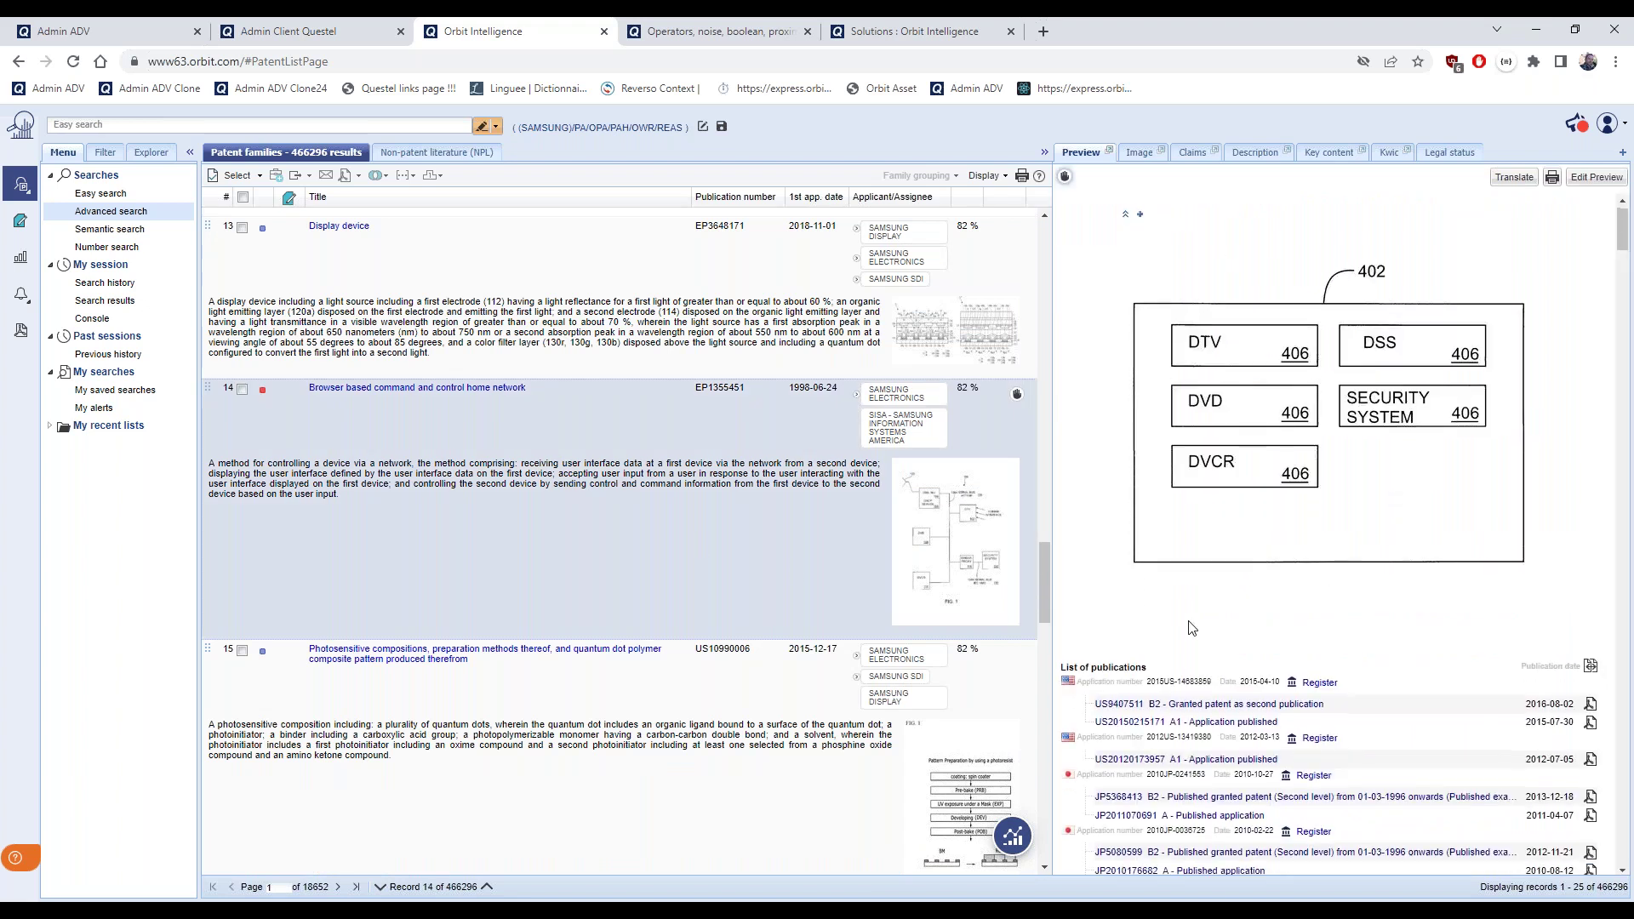
{"action": "scroll", "coordinate": [1188, 626], "scroll_direction": "down", "scroll_amount": 15}
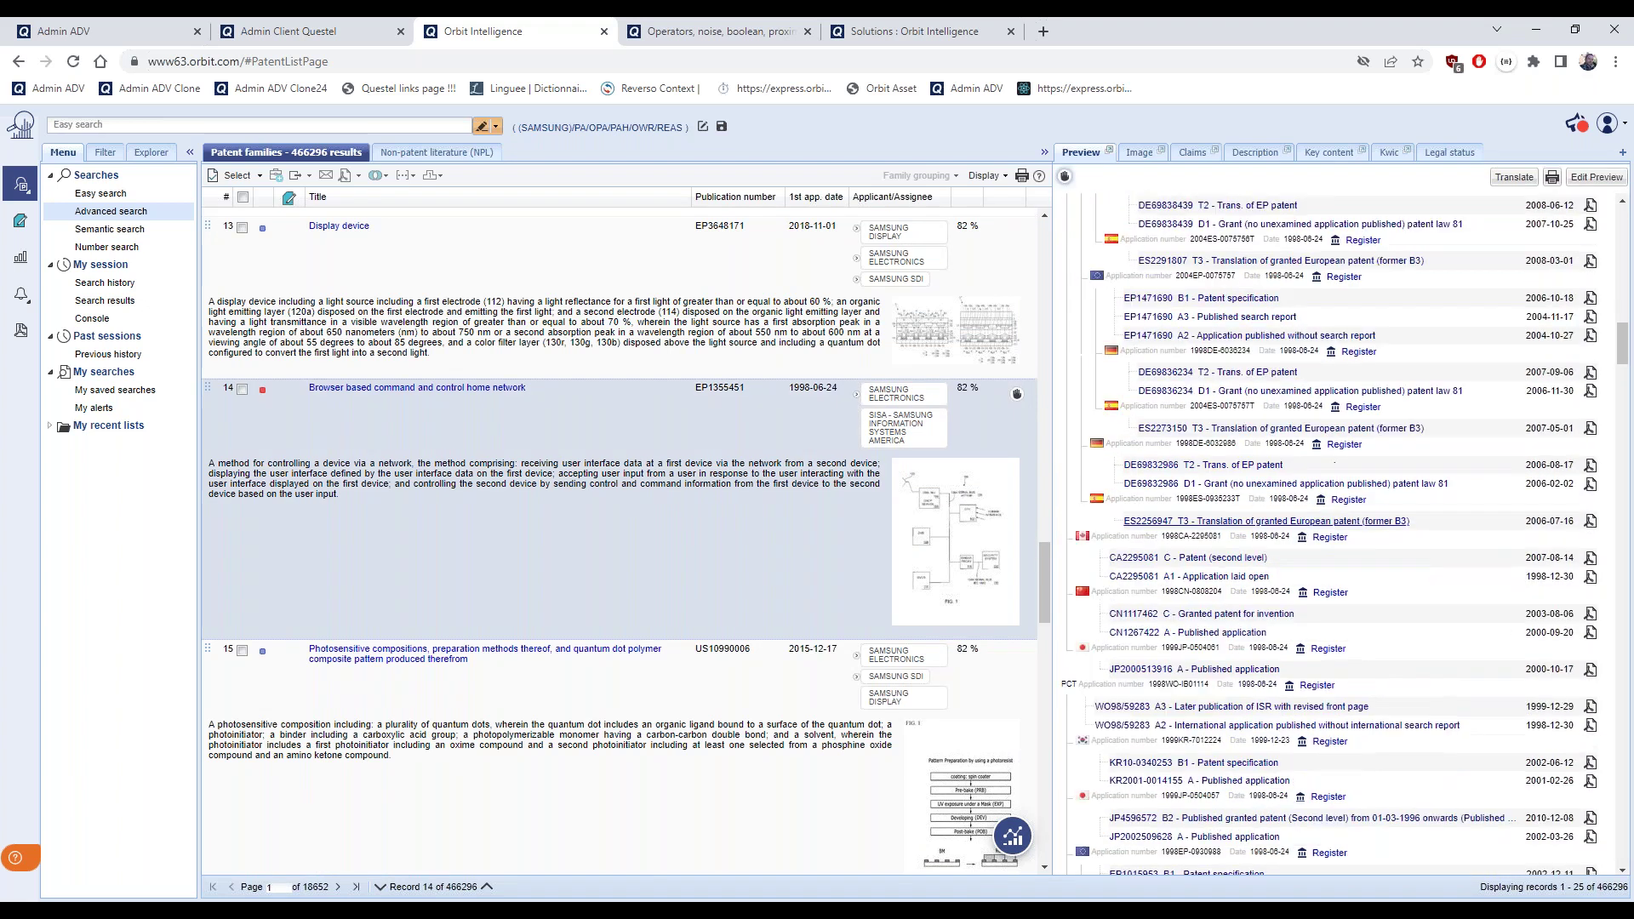
{"action": "scroll", "coordinate": [1188, 626], "scroll_direction": "down", "scroll_amount": 15}
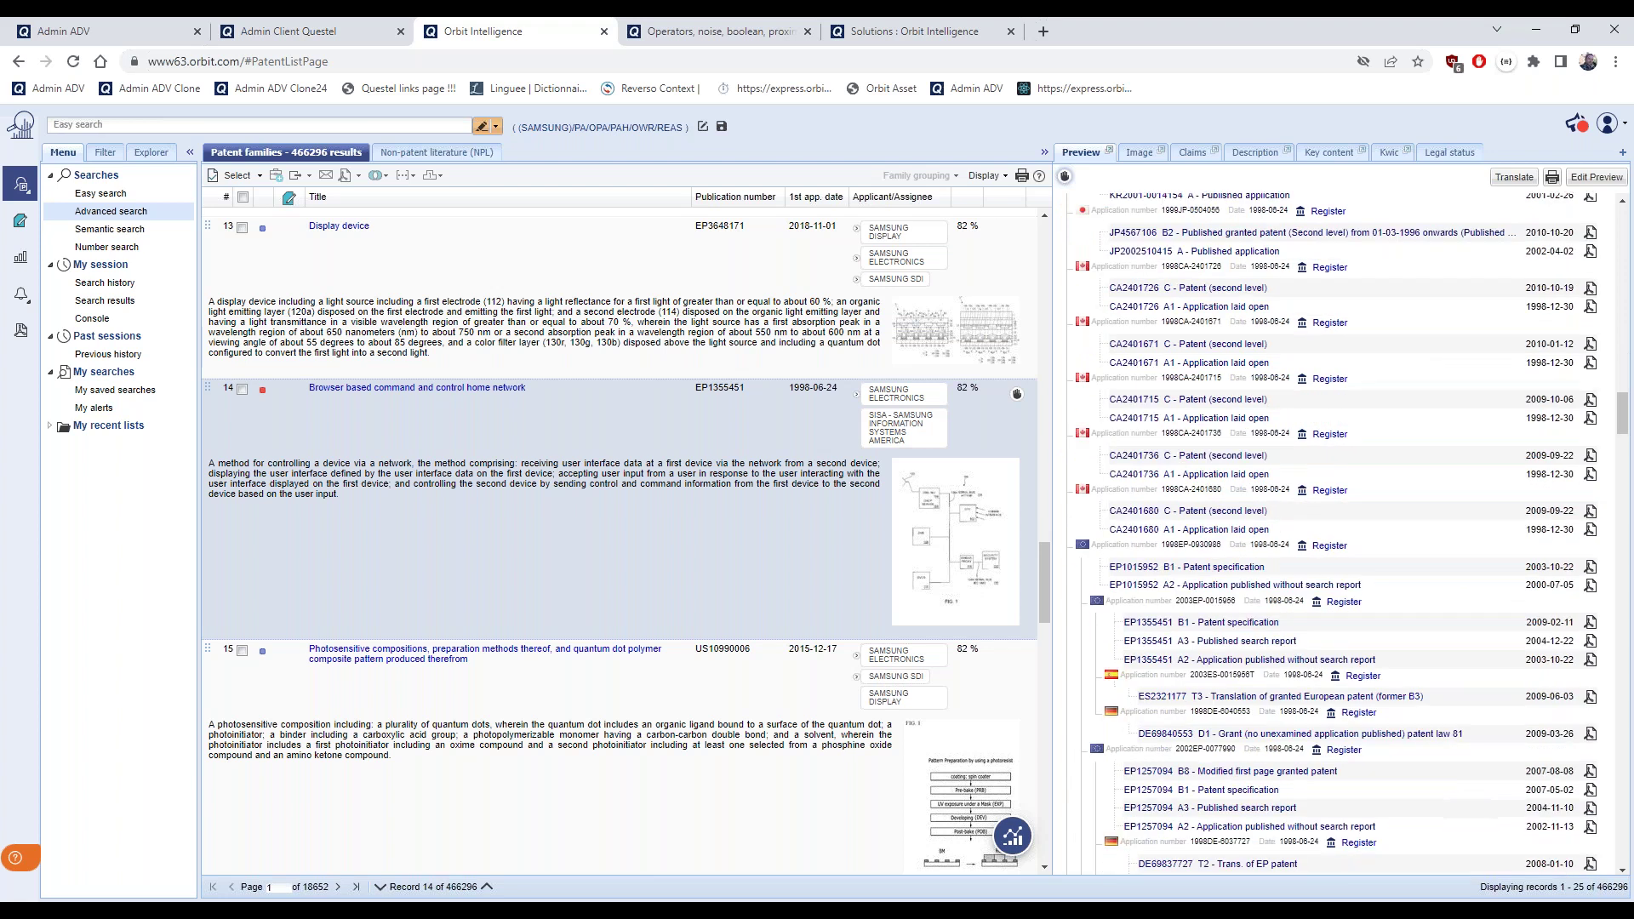
{"action": "scroll", "coordinate": [753, 740], "scroll_direction": "down", "scroll_amount": 10}
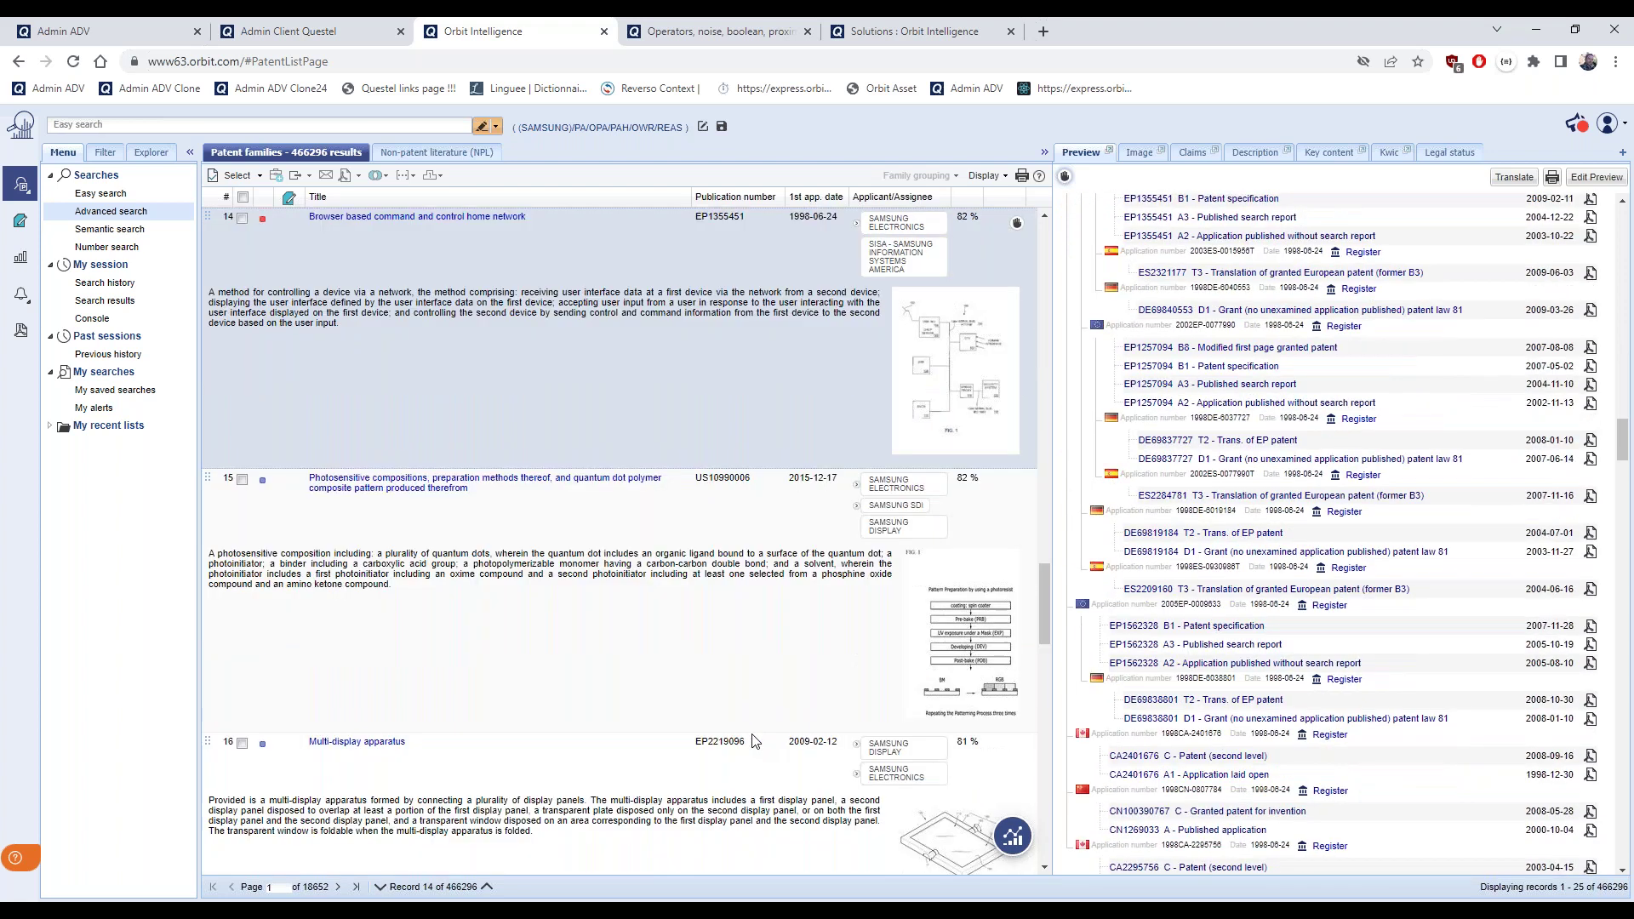
Preview family EP1959706 at the end of the results page and review its applicants and patent assignee history
{"action": "scroll", "coordinate": [754, 740], "scroll_direction": "down", "scroll_amount": 3}
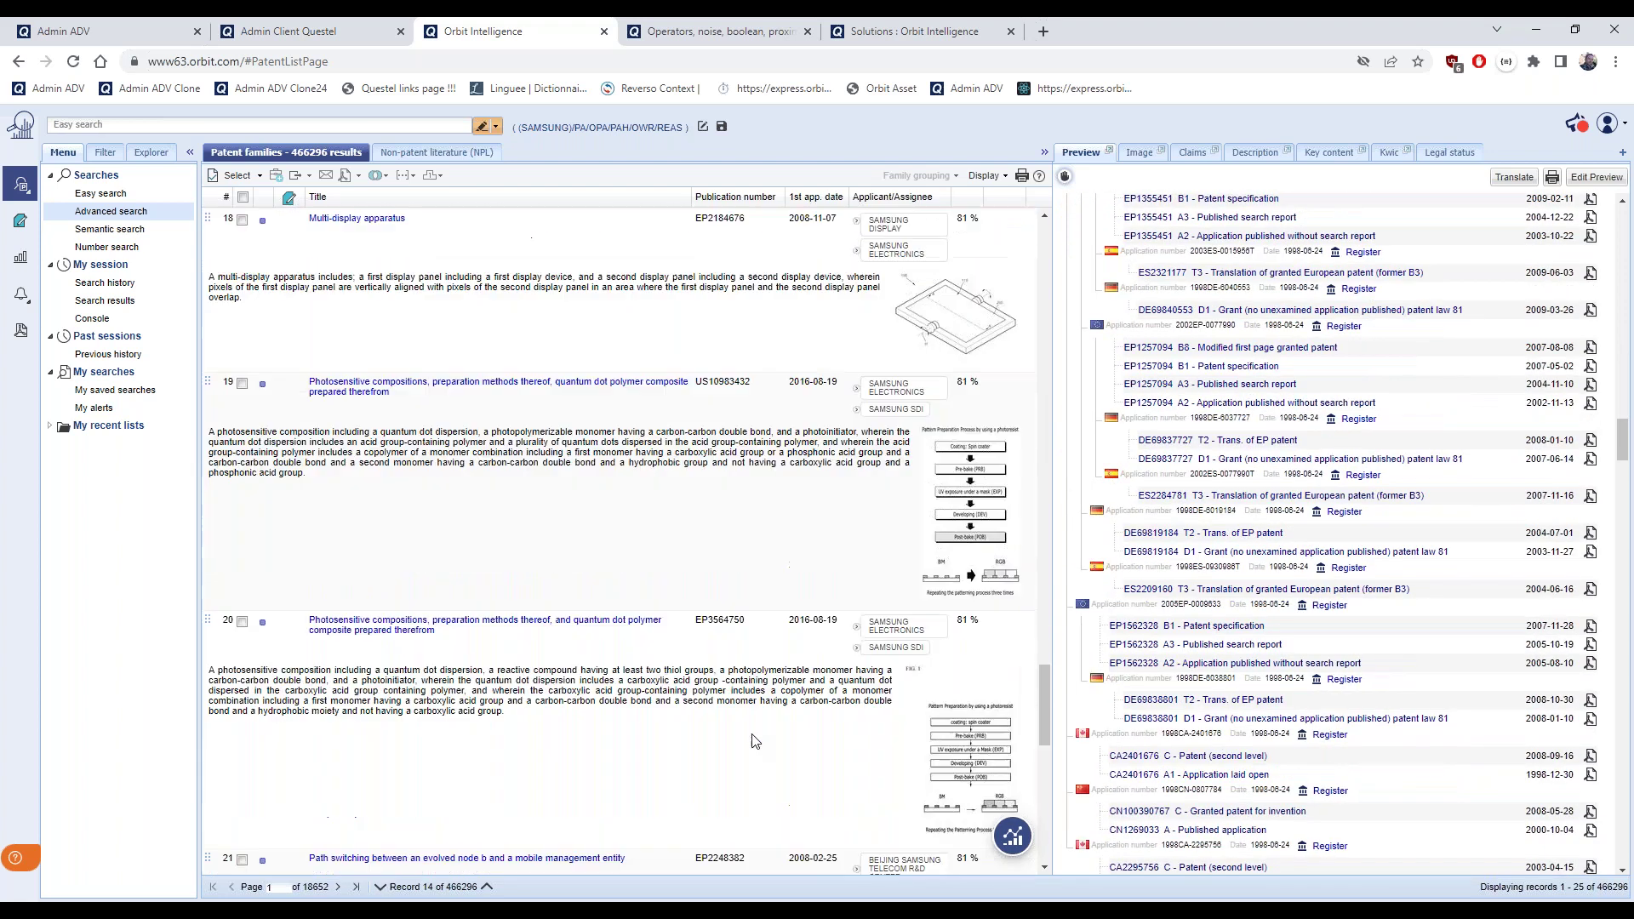
{"action": "left_click", "coordinate": [105, 152]}
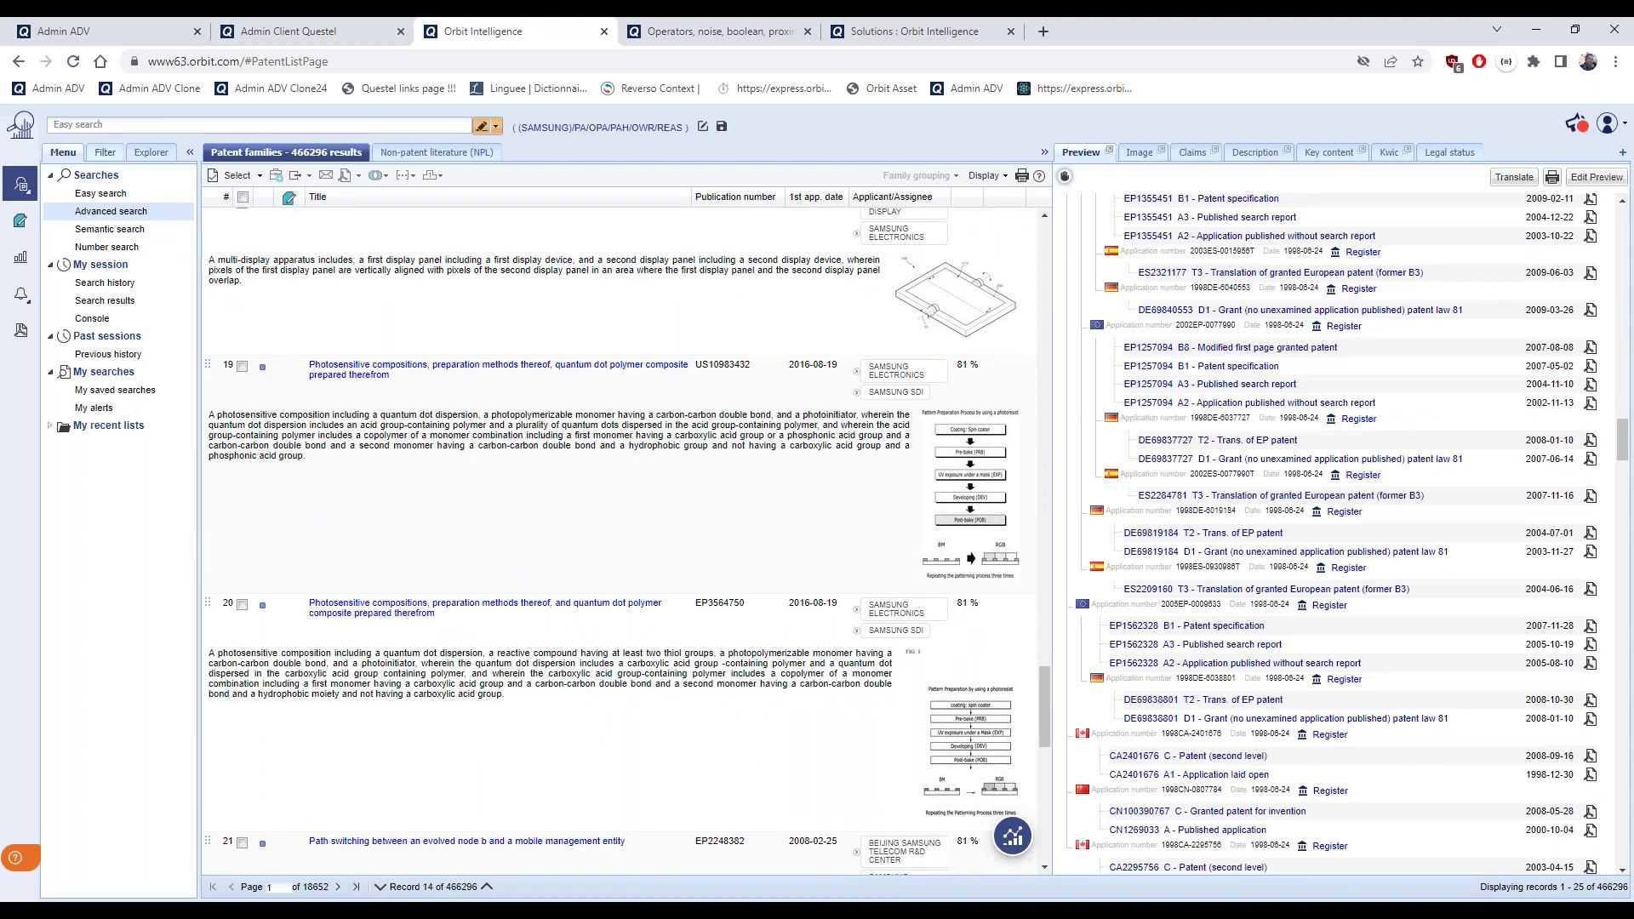
{"action": "left_click", "coordinate": [62, 153]}
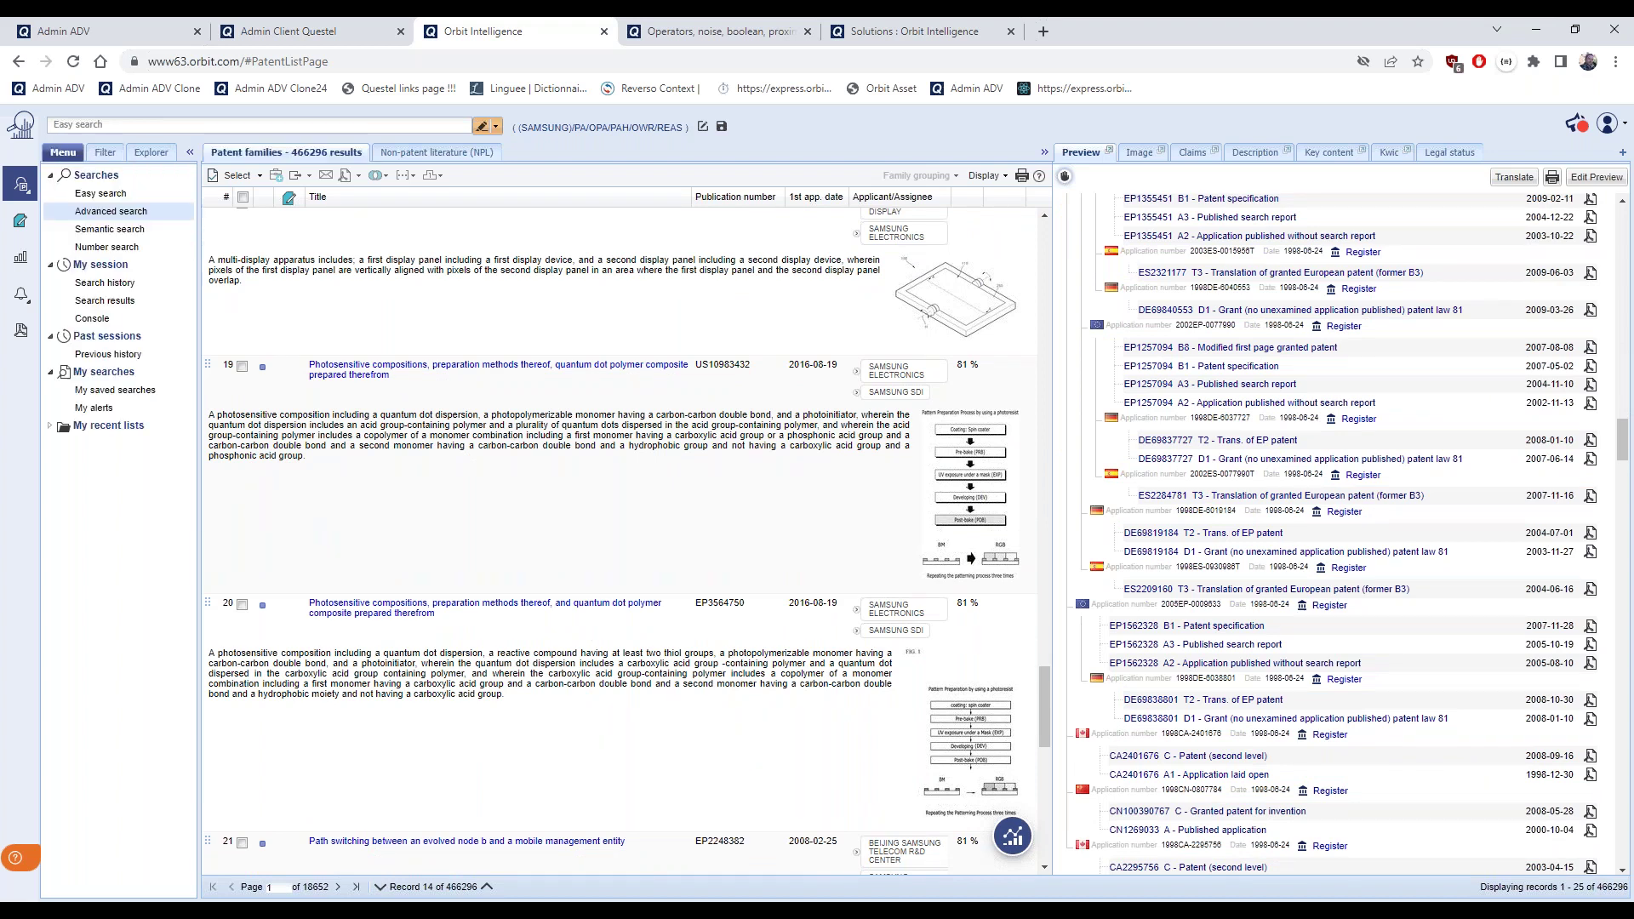
{"action": "scroll", "coordinate": [902, 567], "scroll_direction": "down", "scroll_amount": 10}
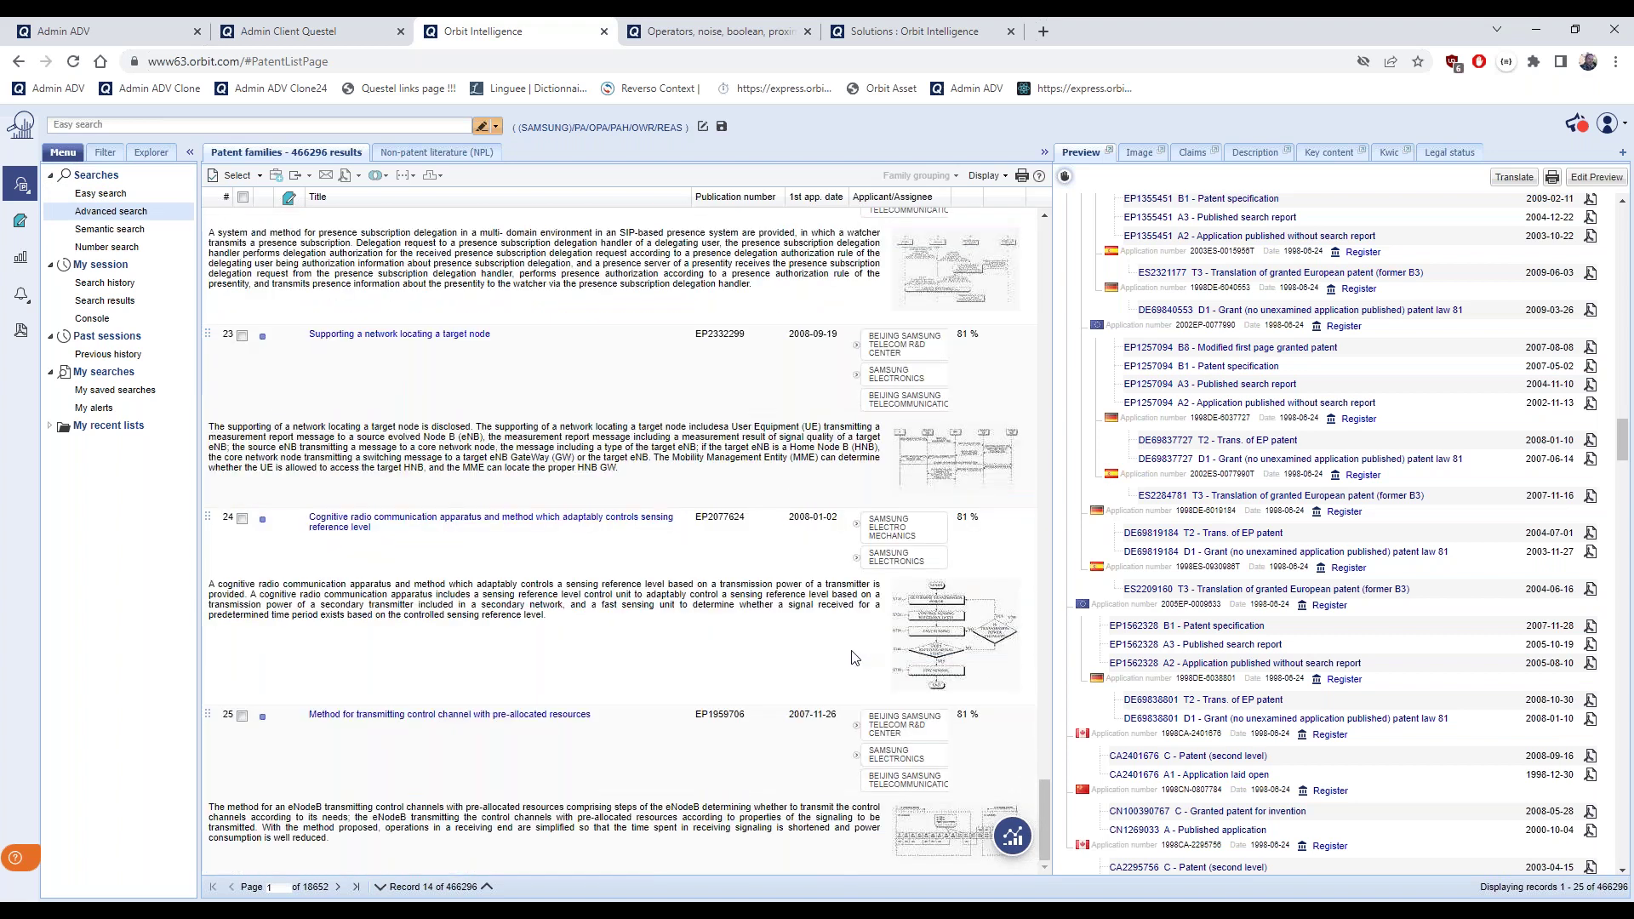
{"action": "left_click", "coordinate": [712, 779]}
{"action": "scroll", "coordinate": [1485, 751], "scroll_direction": "down", "scroll_amount": 5}
{"action": "scroll", "coordinate": [1487, 752], "scroll_direction": "down", "scroll_amount": 2}
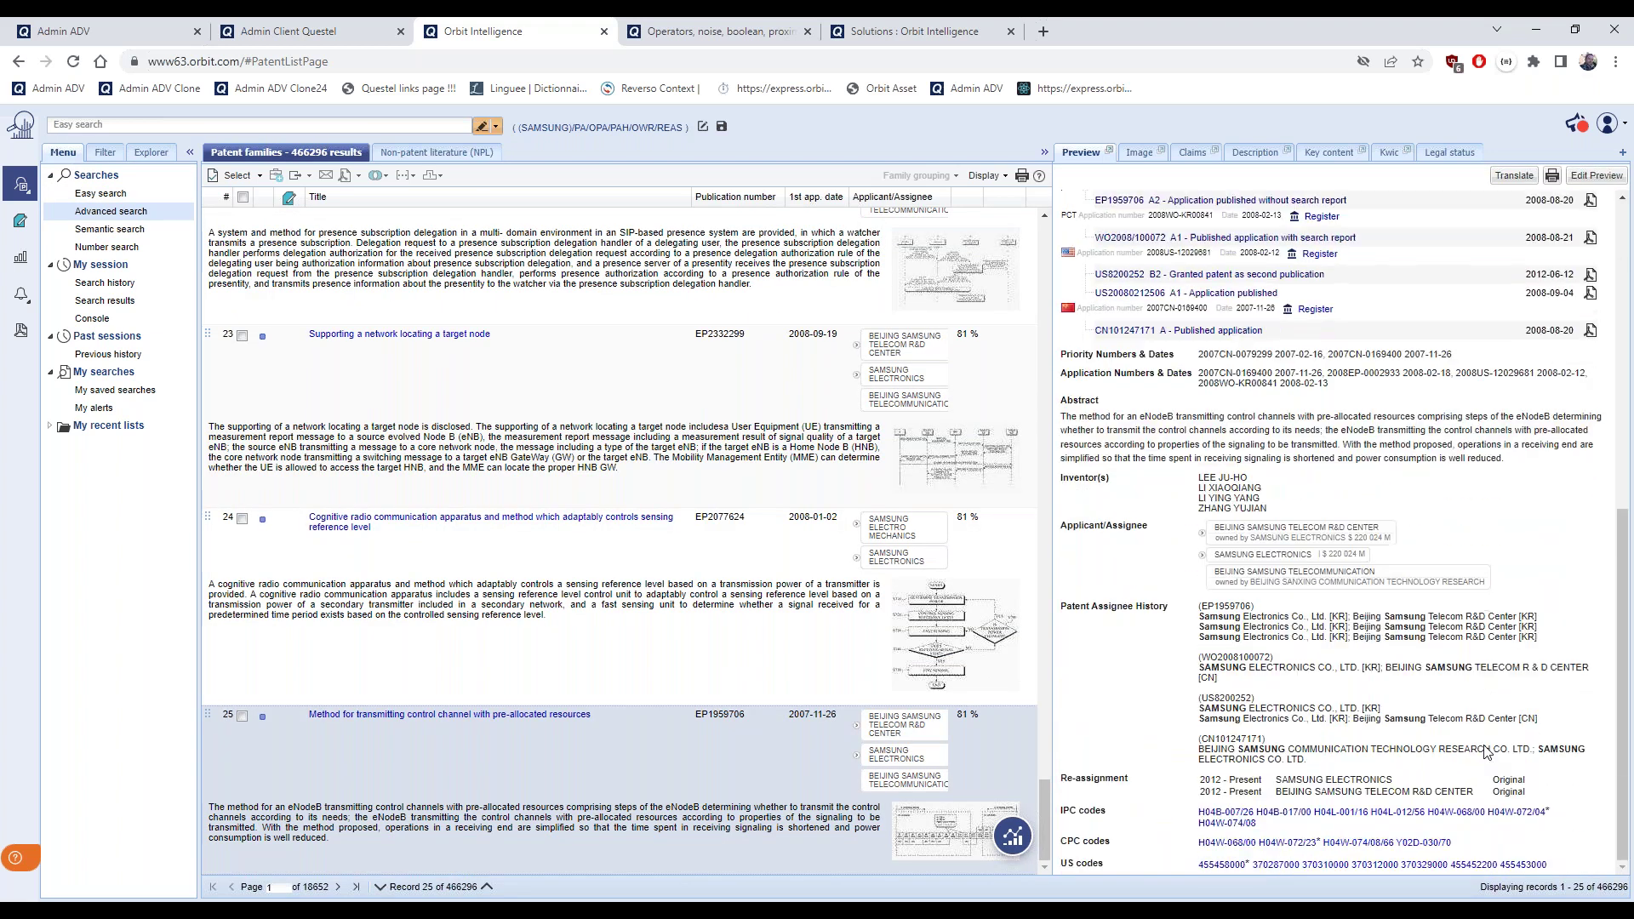
Examine the entity card for Beijing Samsung Telecom R&D Center, including its parent company, and close it
{"action": "left_click", "coordinate": [1290, 529]}
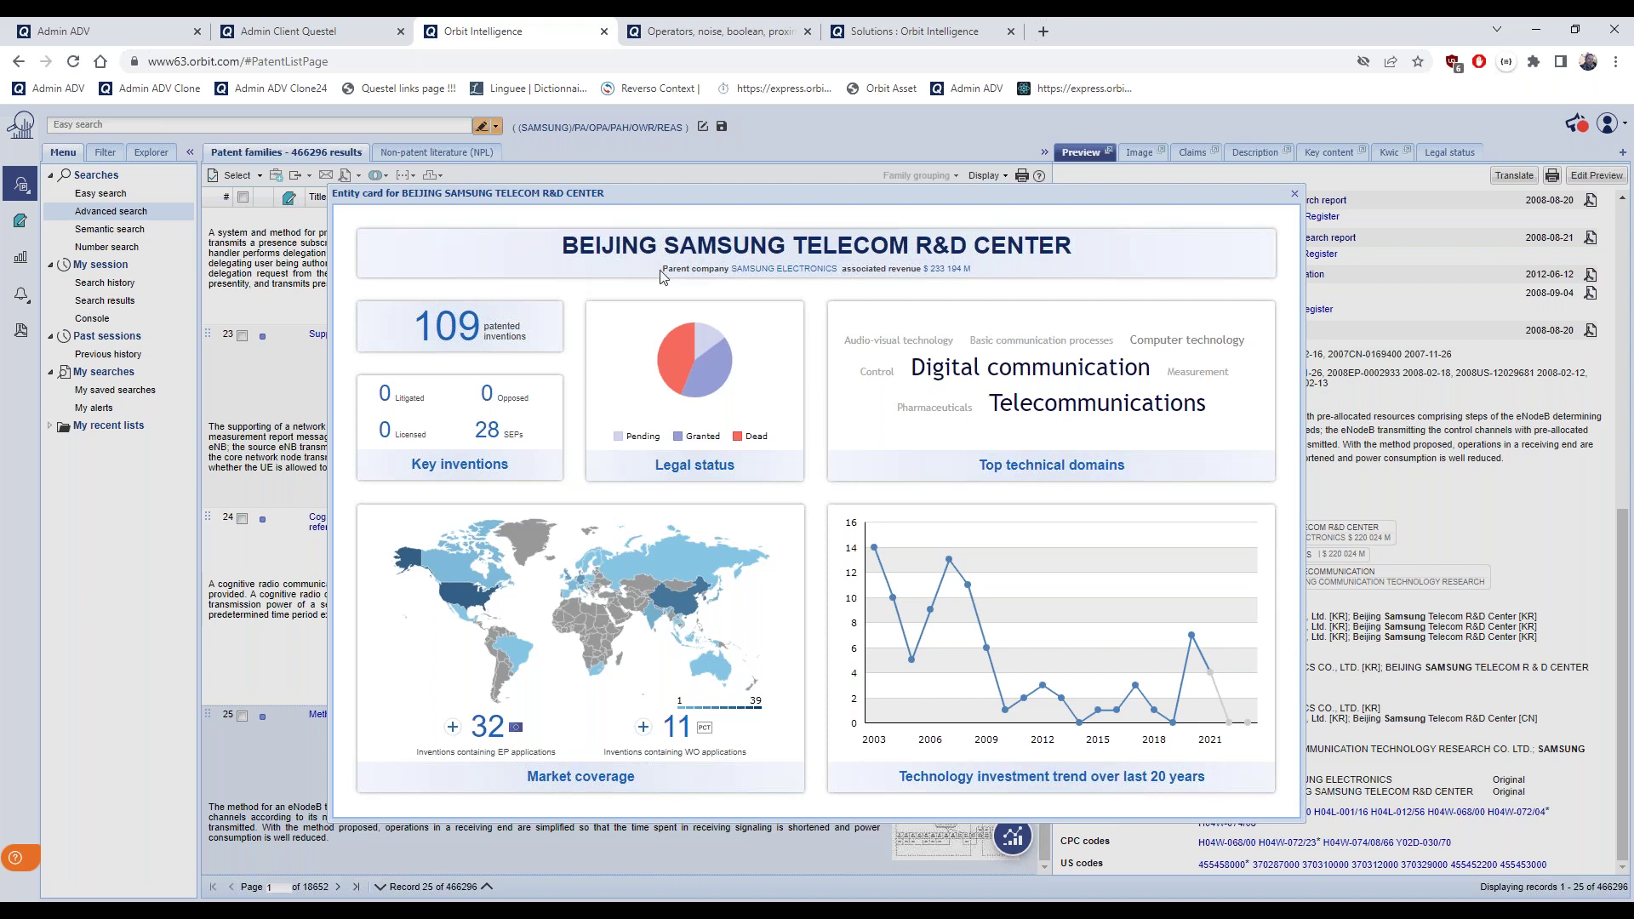
{"action": "left_click_drag", "start_coordinate": [663, 269], "coordinate": [804, 270]}
{"action": "left_click", "coordinate": [826, 279]}
{"action": "left_click", "coordinate": [1294, 195]}
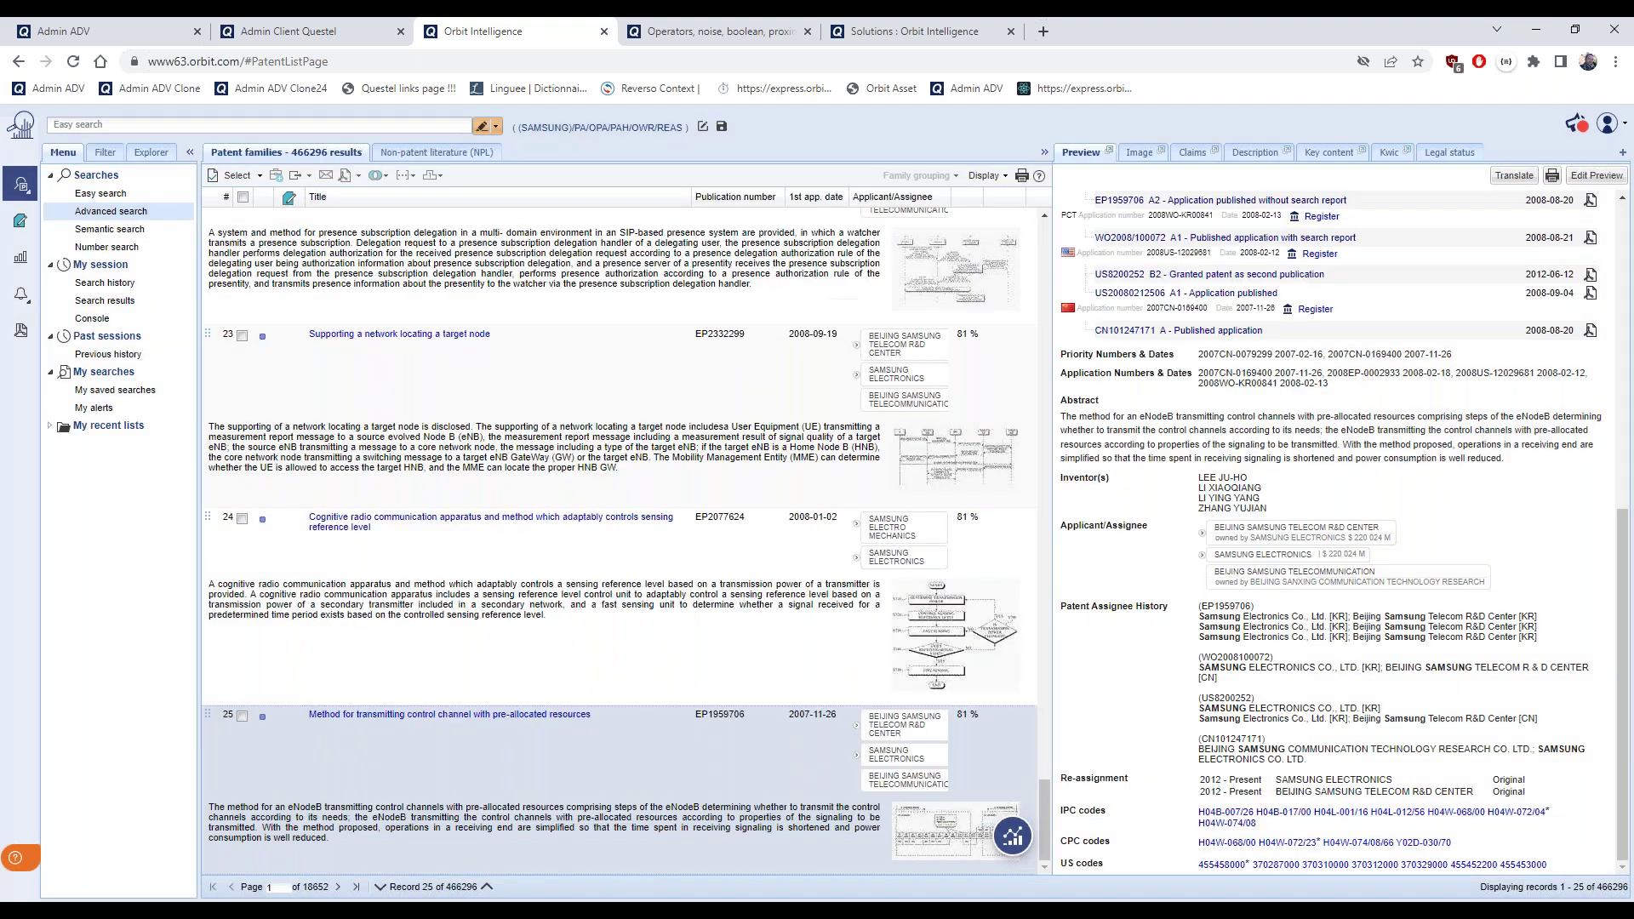
Return to the advanced search form, remove the Samsung assignee and restrict the search to current assignees
{"action": "left_click", "coordinate": [121, 211]}
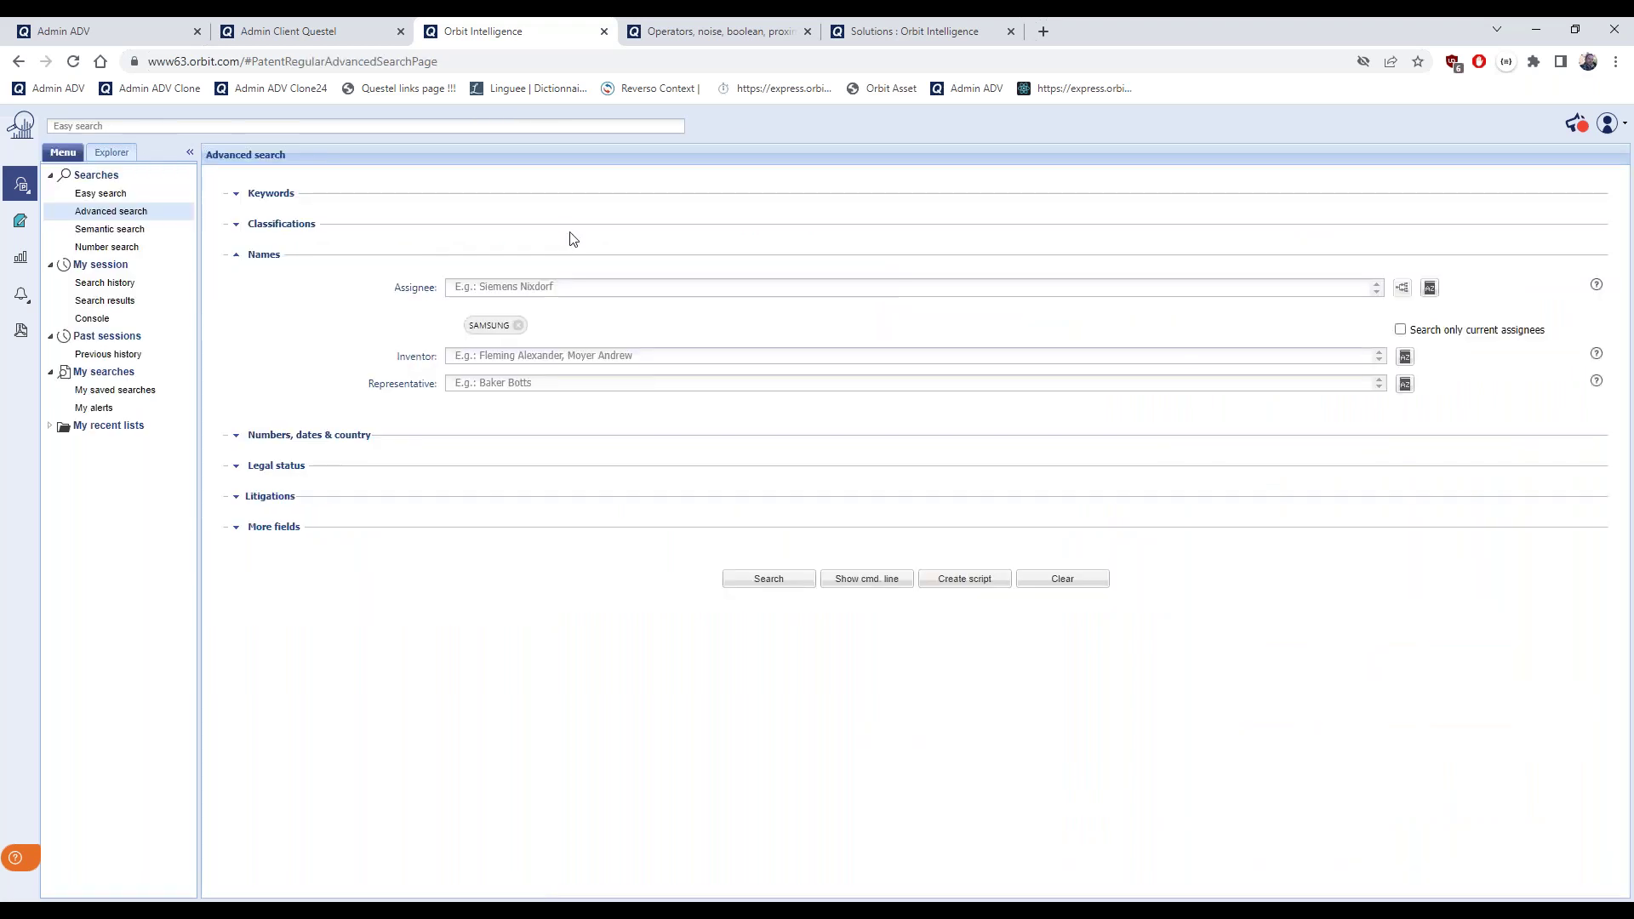
{"action": "left_click", "coordinate": [518, 326]}
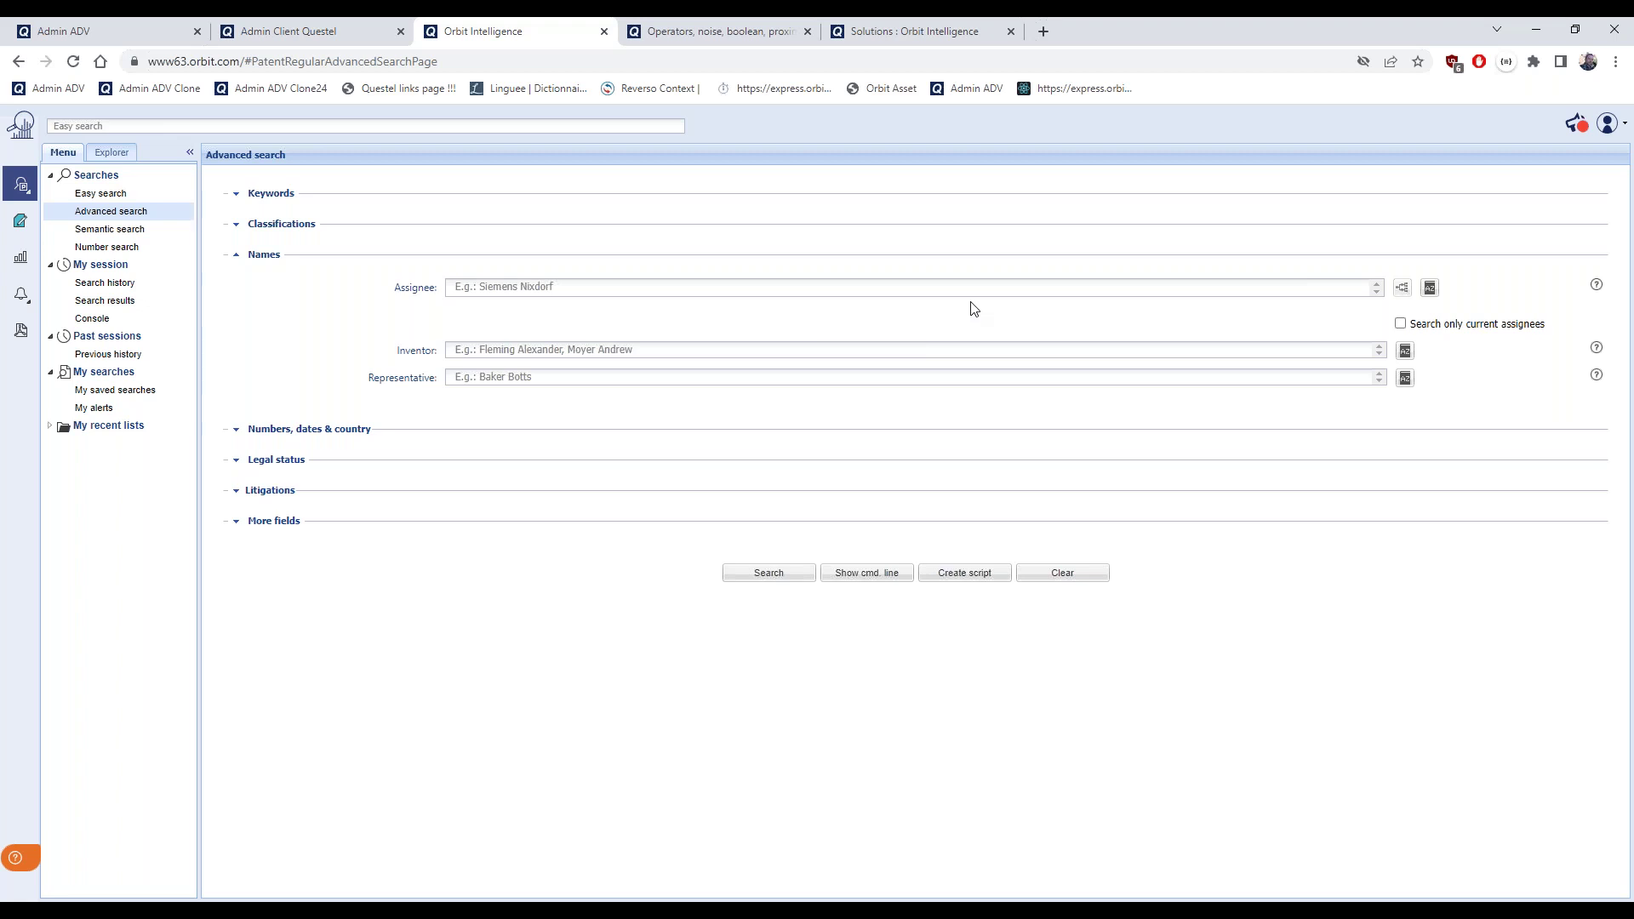
{"action": "left_click", "coordinate": [1401, 325]}
Enter google as the assignee and look it up in the Corporate Tree
{"action": "left_click", "coordinate": [1038, 290]}
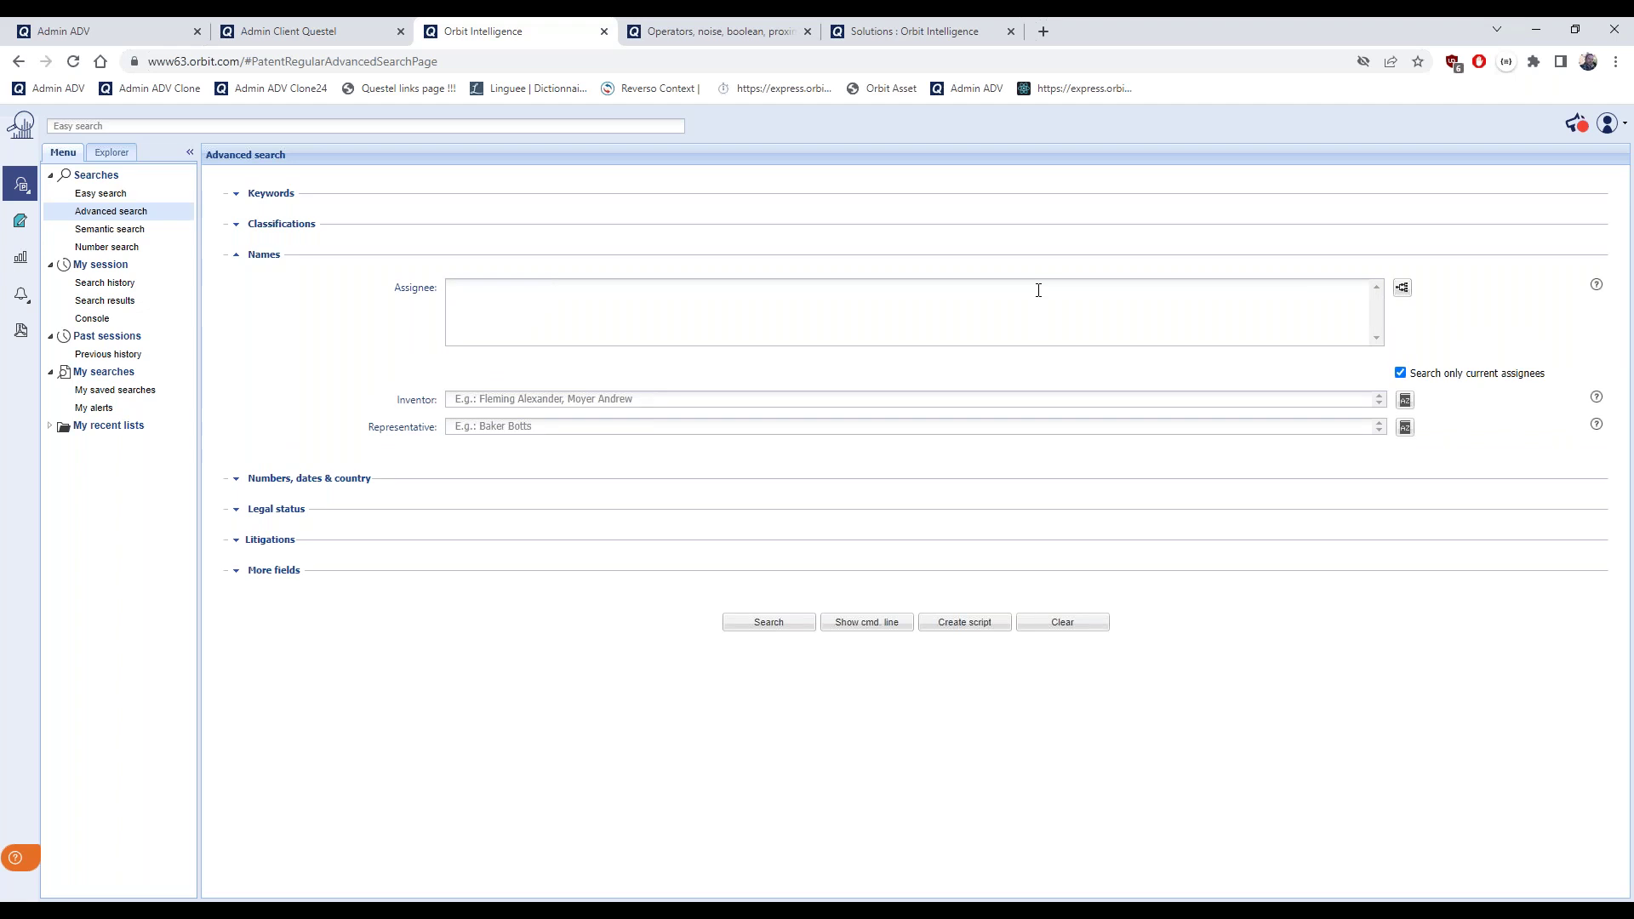
{"action": "type", "text": "gogg"}
{"action": "type", "text": "le"}
{"action": "key", "text": "BackSpace"}
{"action": "key", "text": "BackSpace"}
{"action": "key", "text": "BackSpace"}
{"action": "key", "text": "BackSpace"}
{"action": "type", "text": "ogle"}
{"action": "left_click", "coordinate": [1402, 290]}
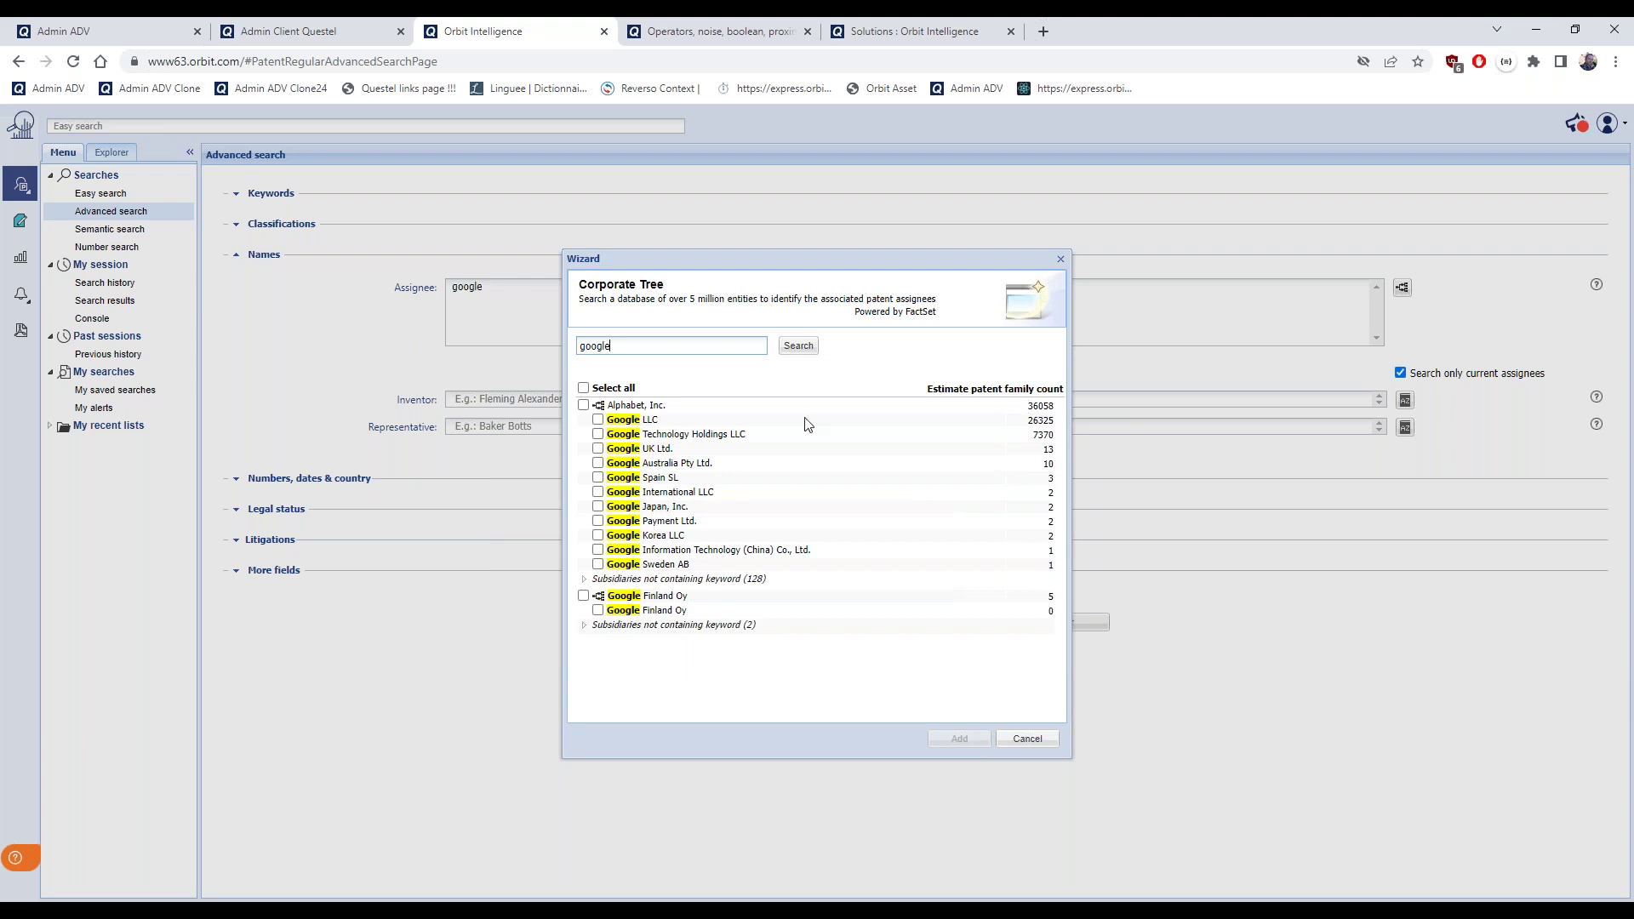
Add Alphabet, Inc. with all its subsidiaries as the assignee, checking those not containing the keyword, and run the search
{"action": "left_click", "coordinate": [584, 406]}
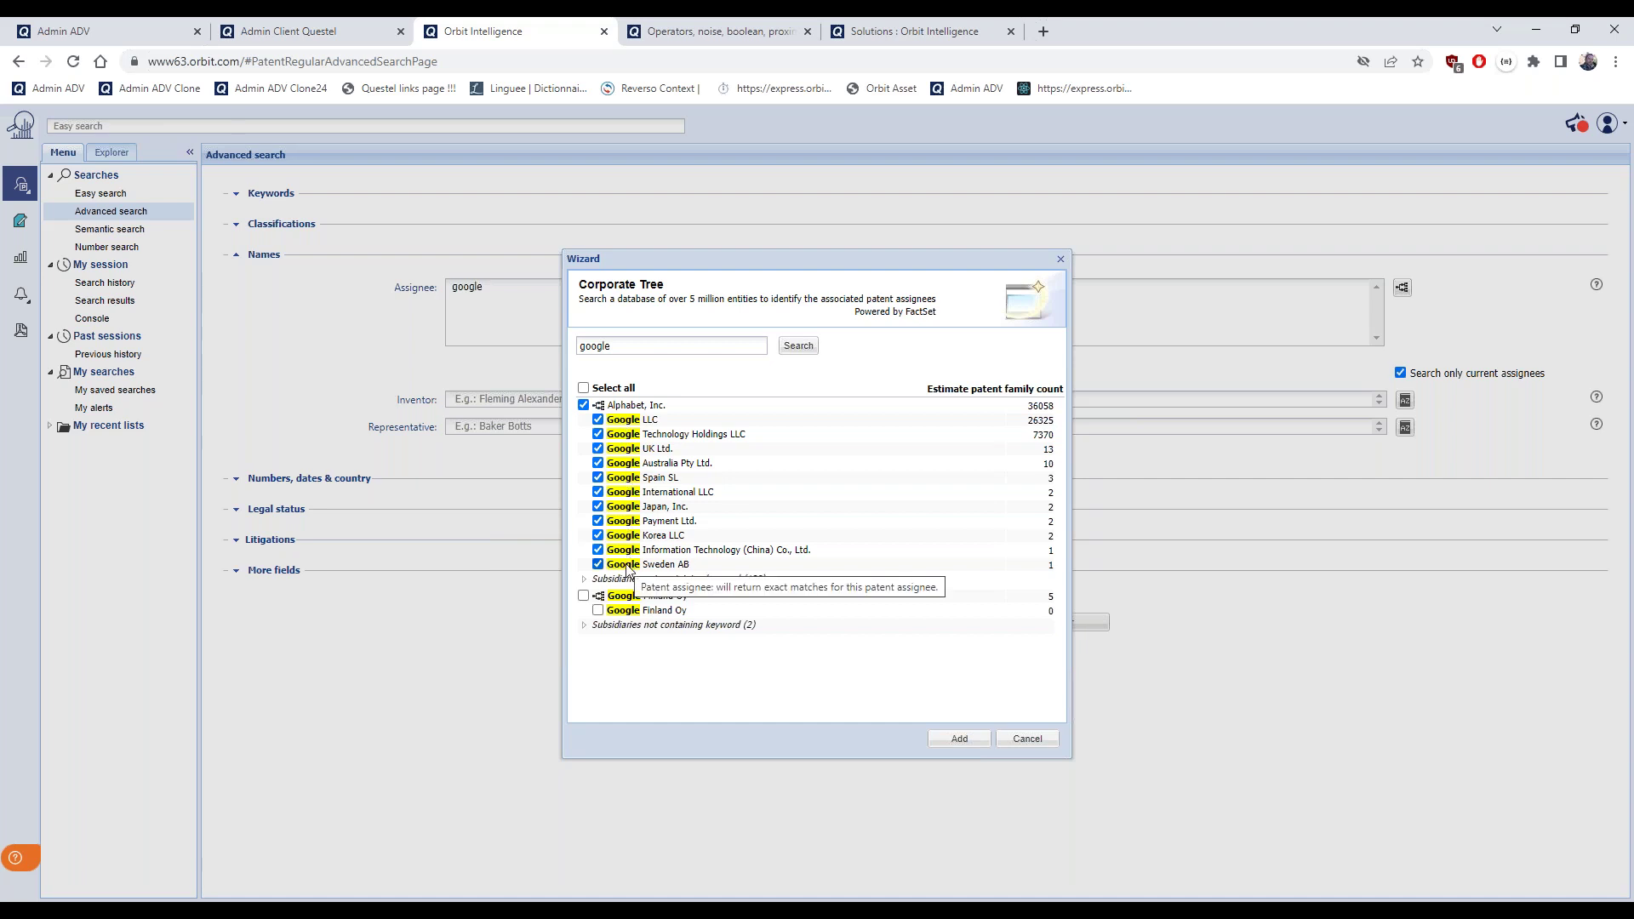
{"action": "left_click", "coordinate": [585, 581]}
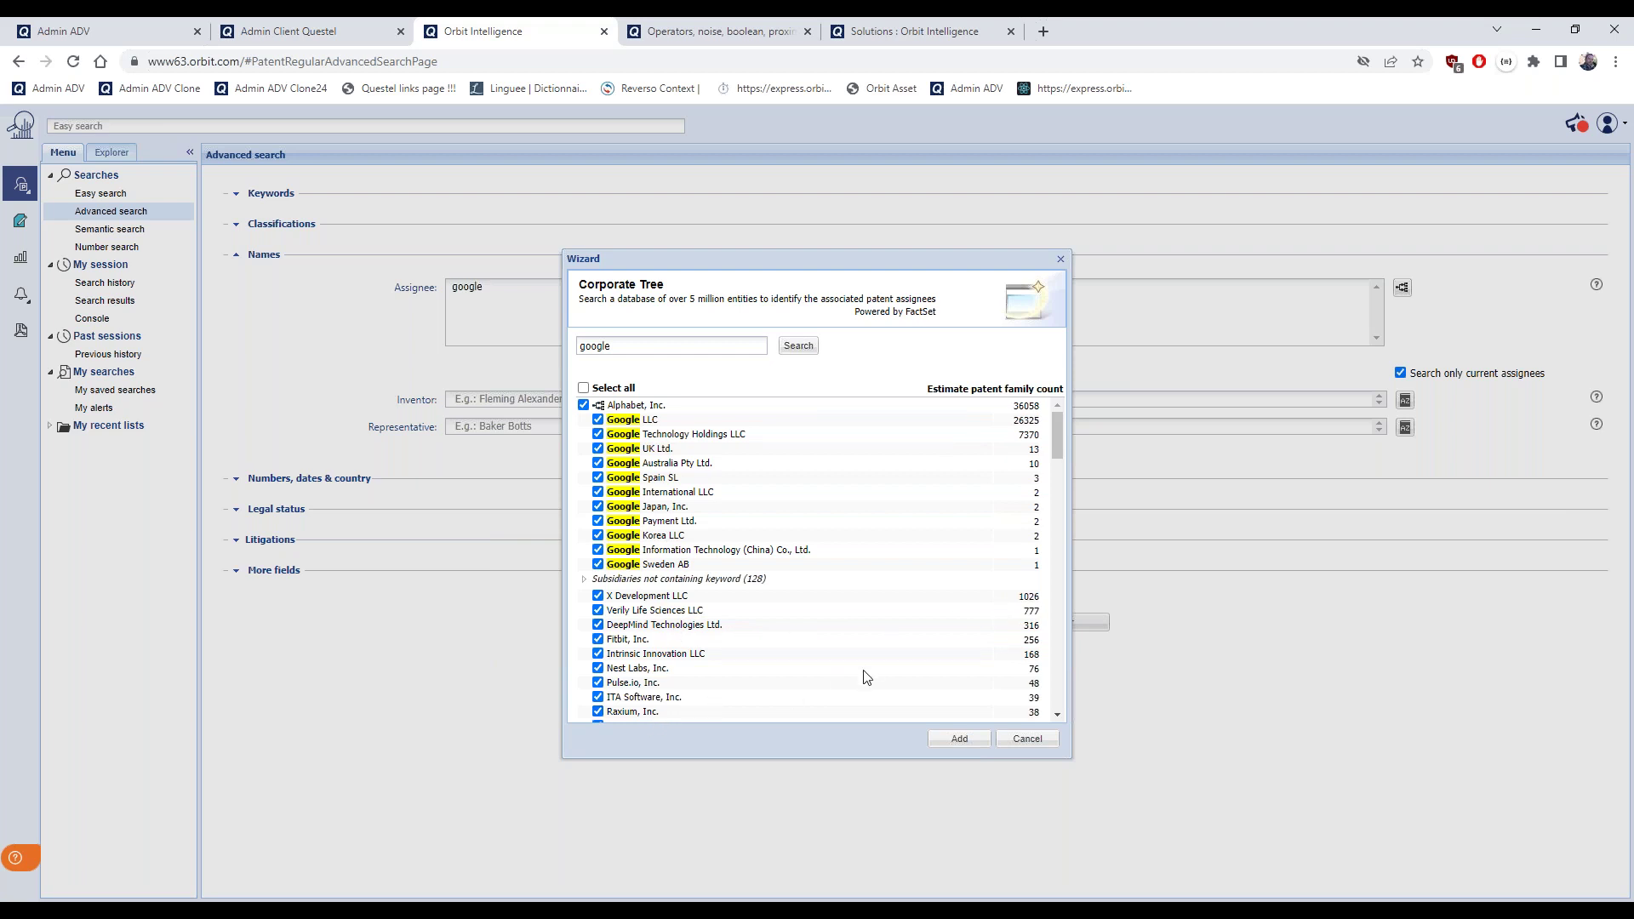
{"action": "left_click", "coordinate": [960, 738]}
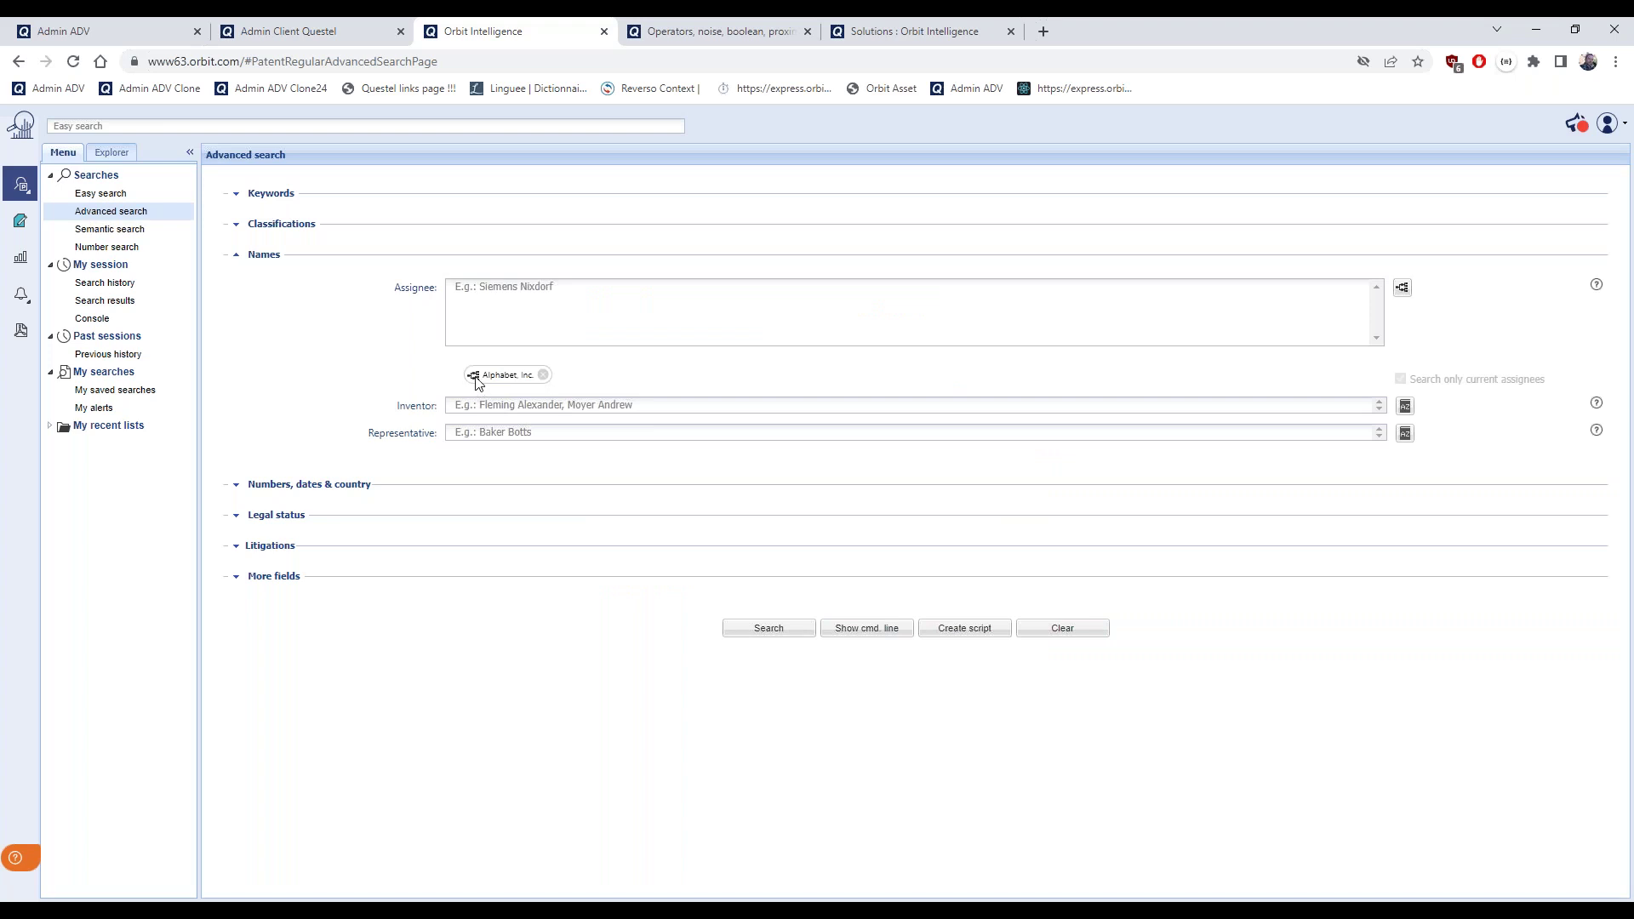
{"action": "left_click", "coordinate": [764, 631]}
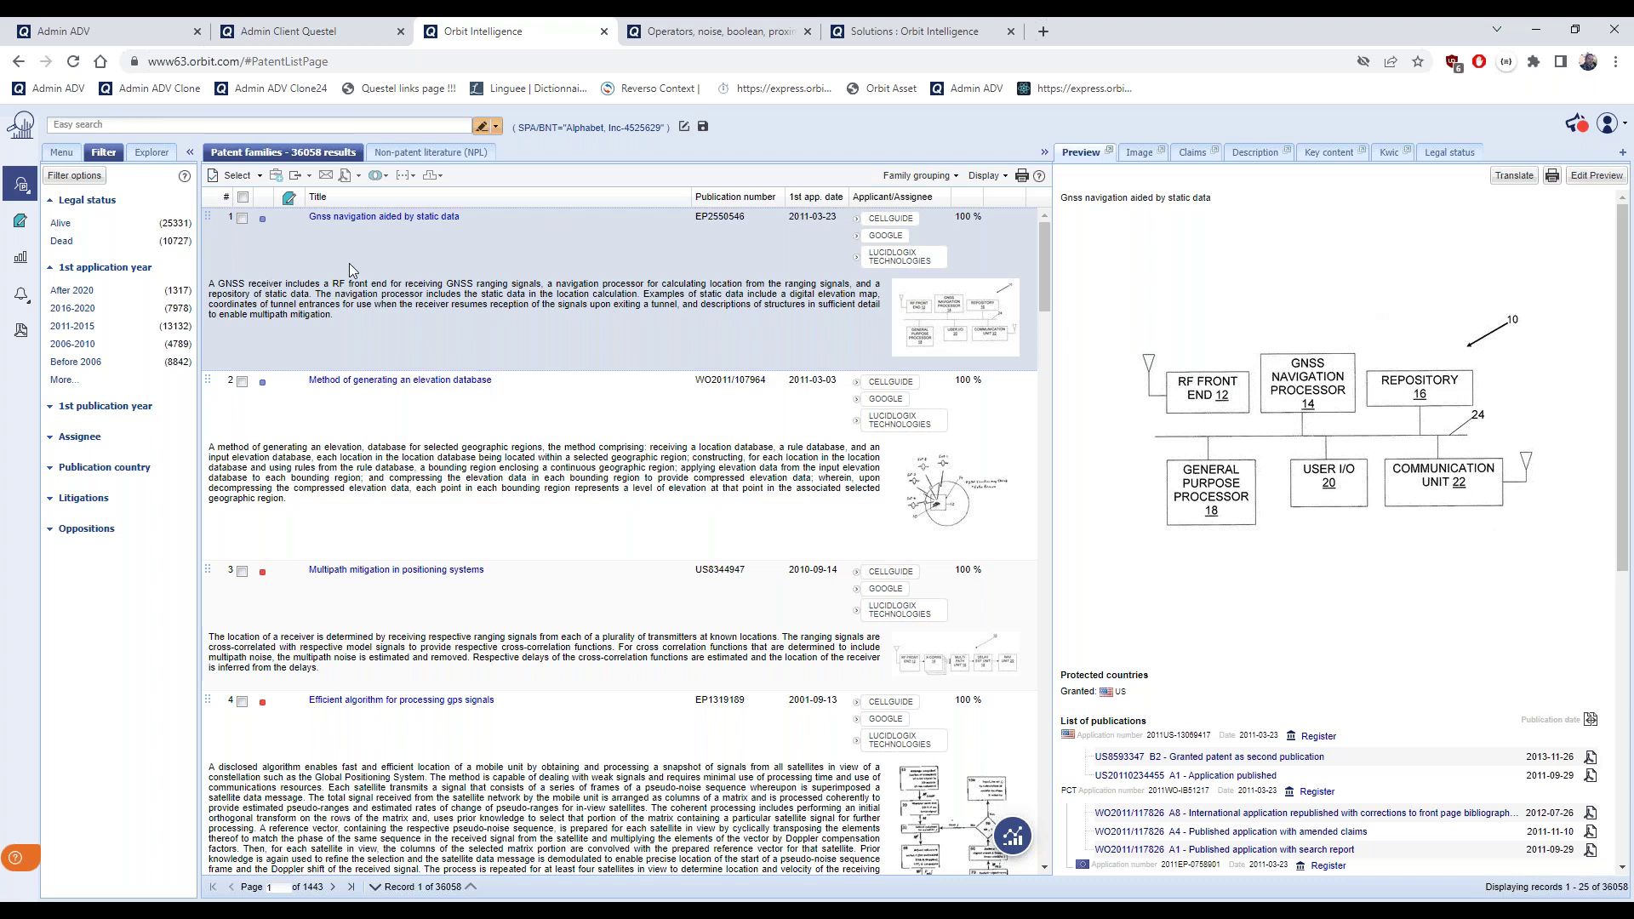
Select the first three patent families individually and extend the selection to all records
{"action": "left_click", "coordinate": [242, 219]}
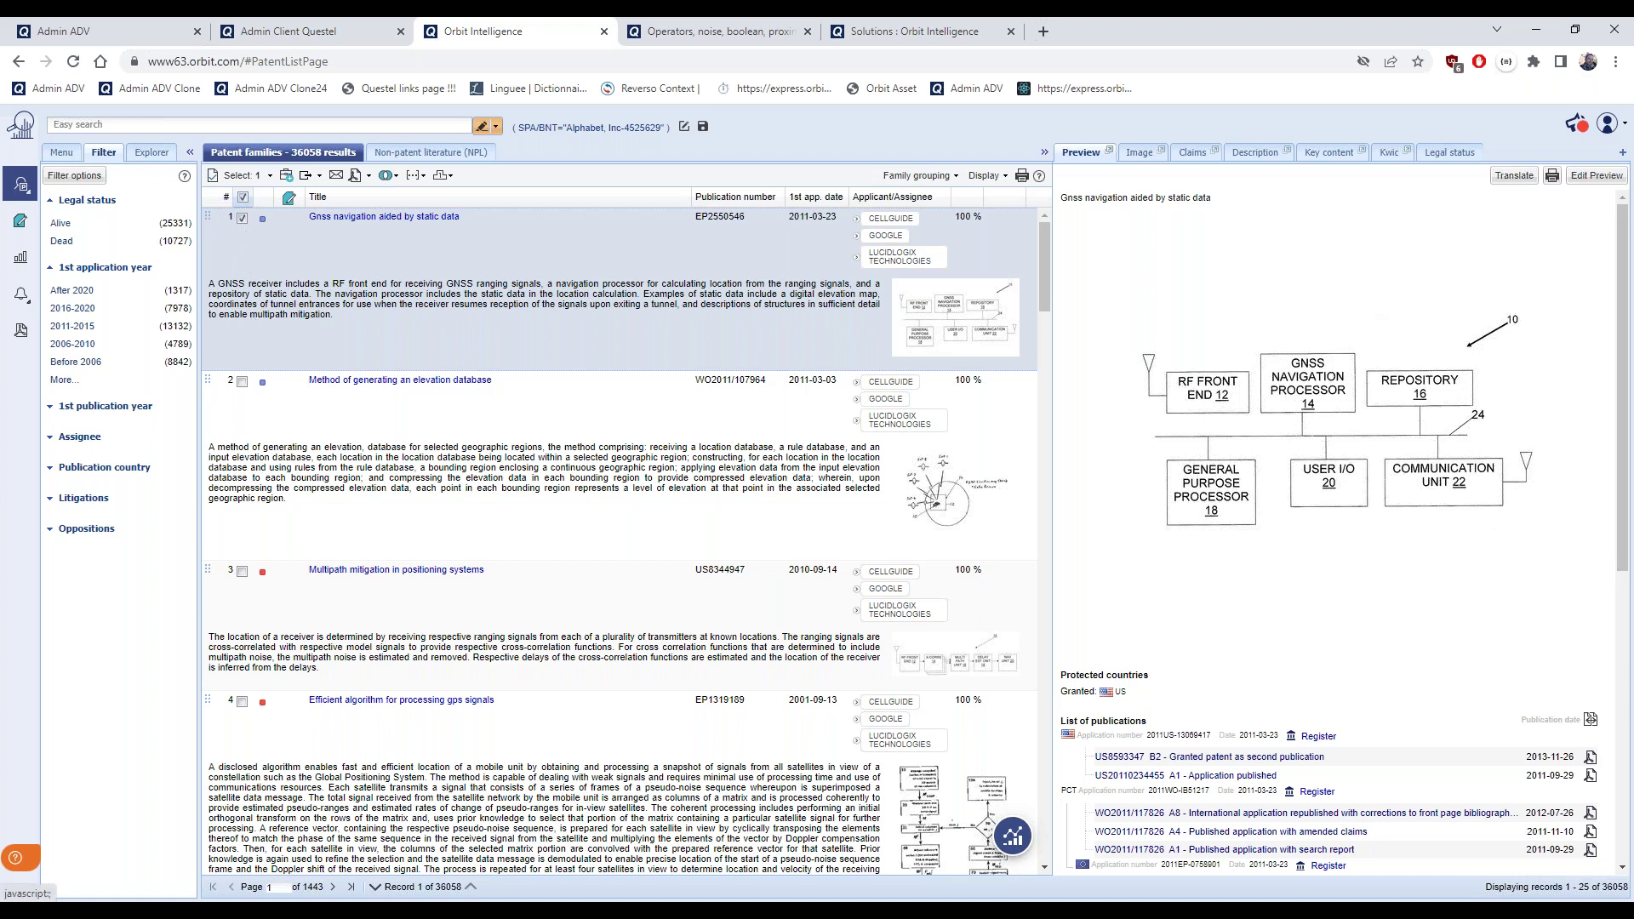
{"action": "left_click", "coordinate": [243, 383]}
{"action": "left_click", "coordinate": [243, 573]}
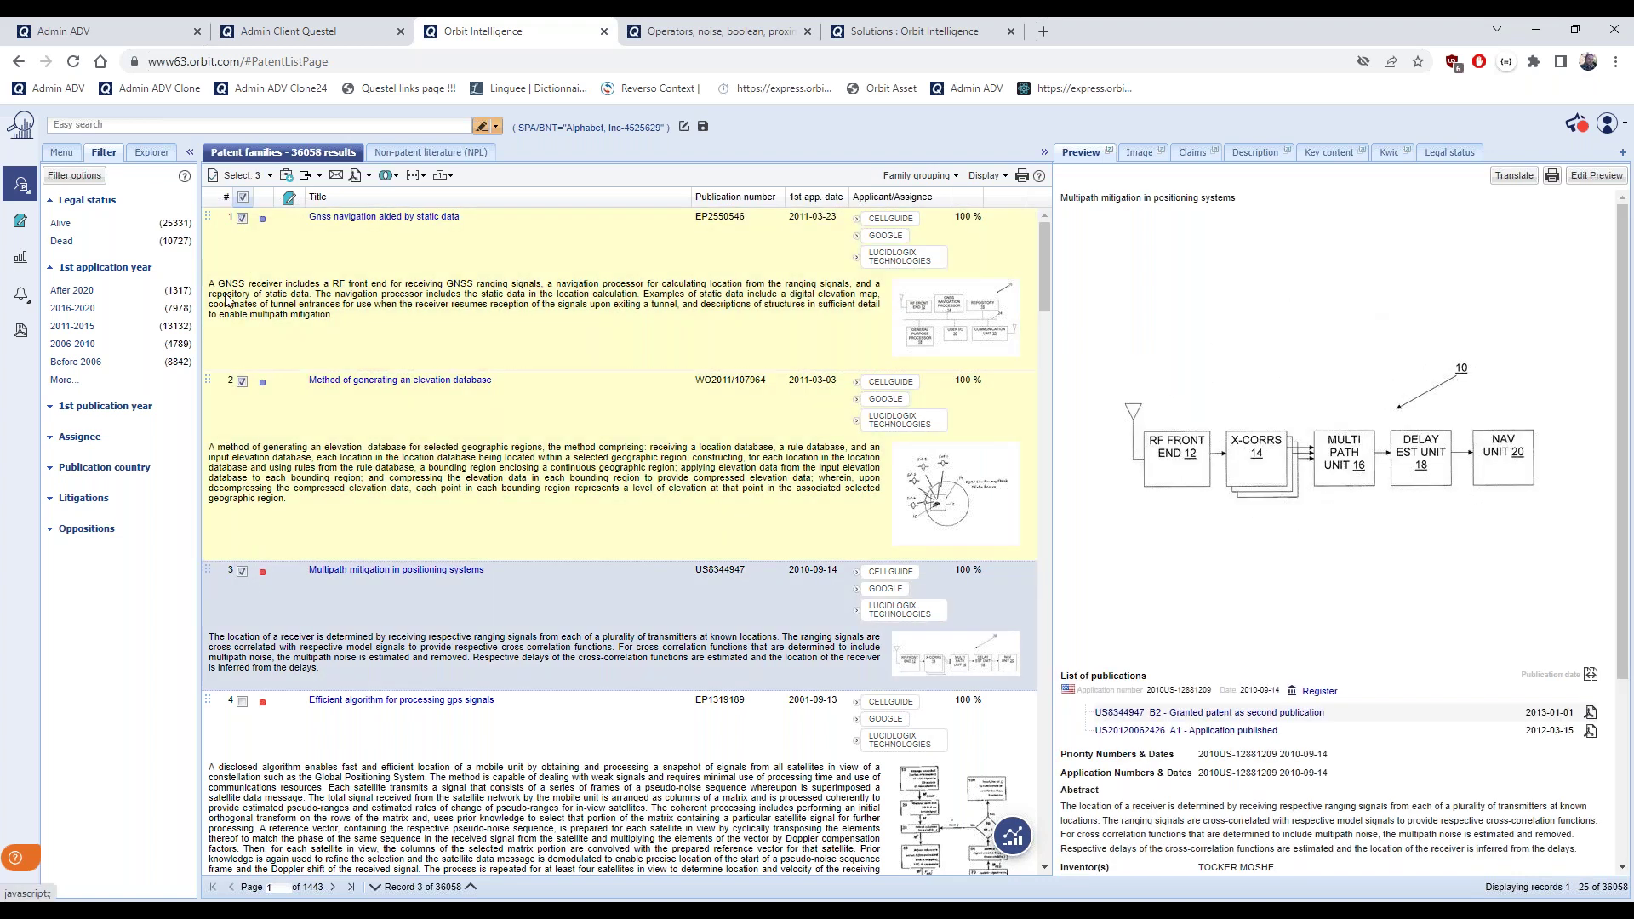
{"action": "left_click", "coordinate": [269, 175]}
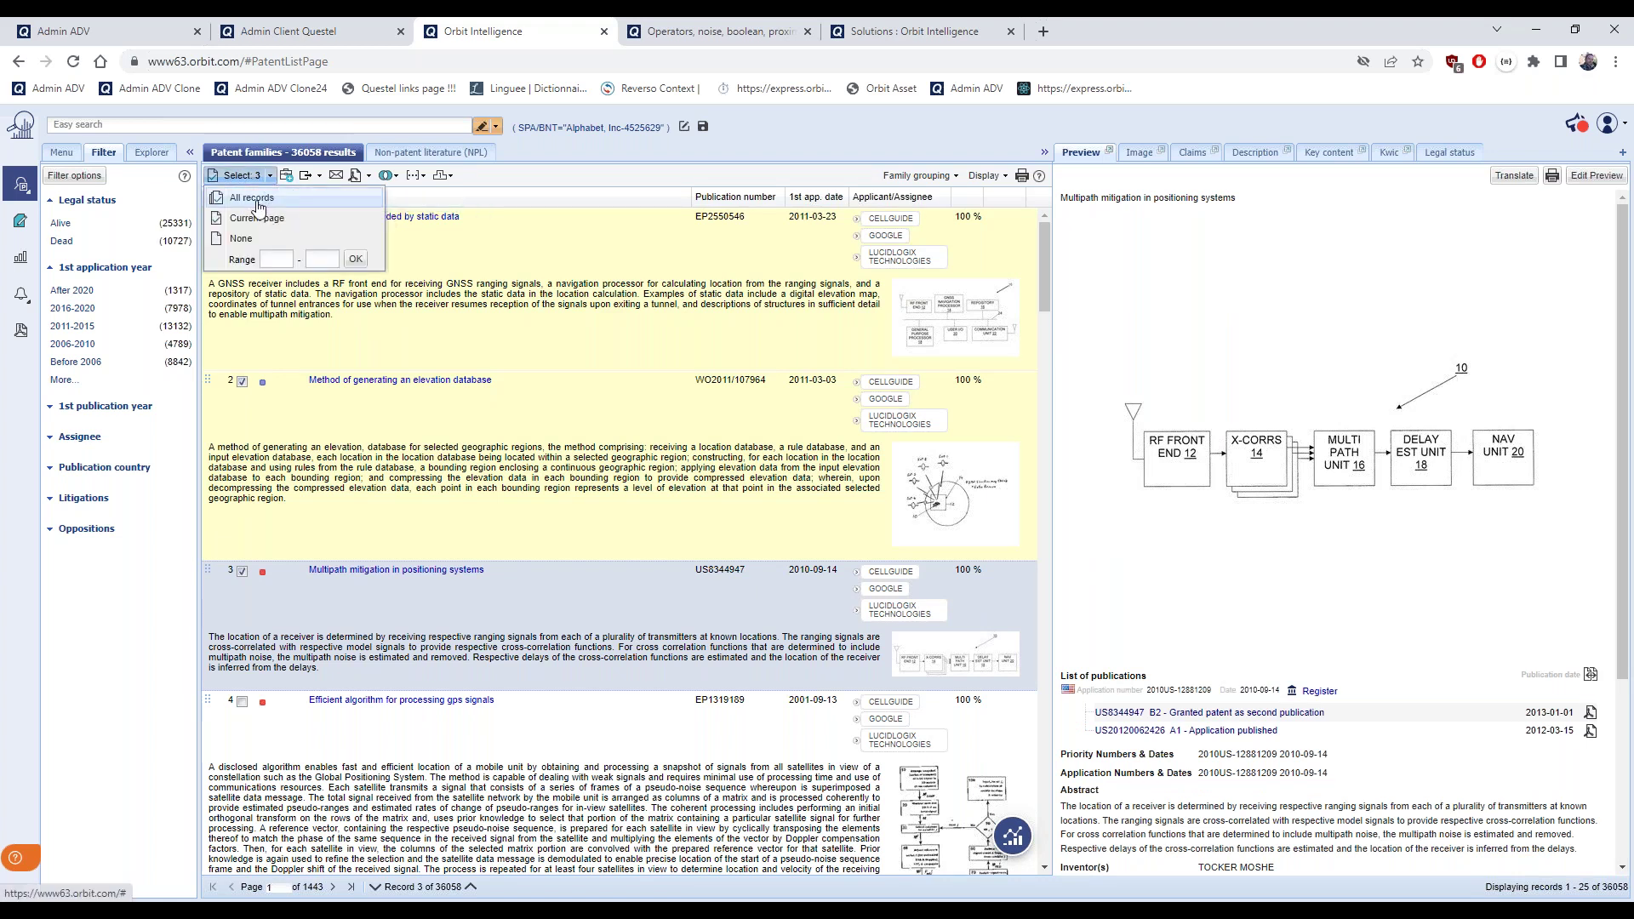
{"action": "left_click", "coordinate": [254, 200]}
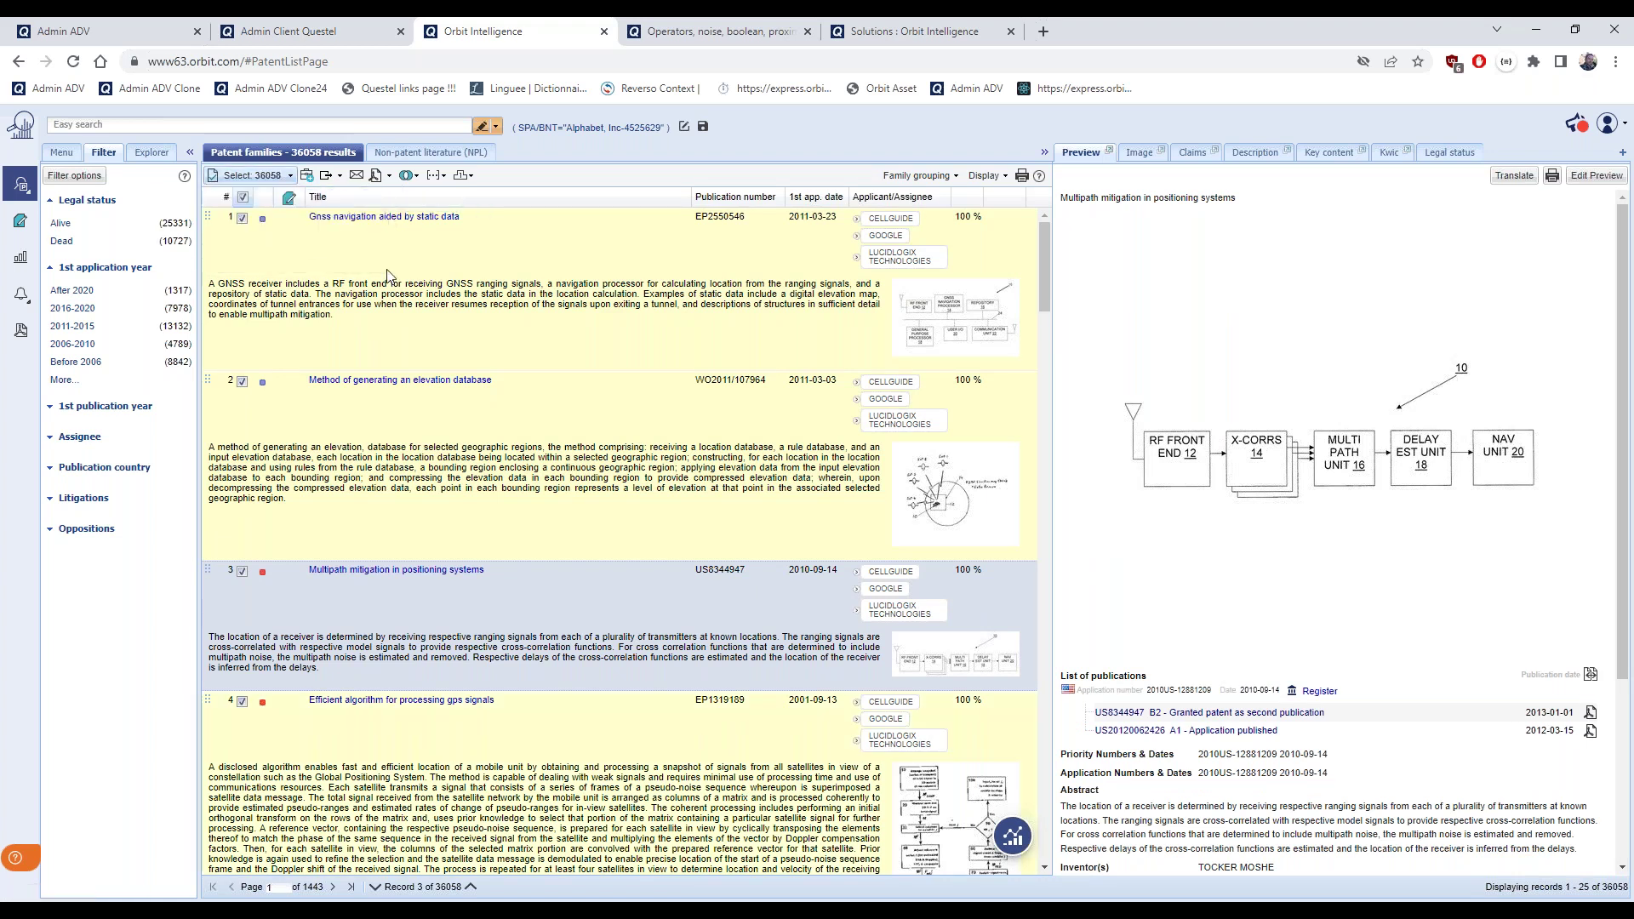
Select the range of records from 1 to 100
{"action": "left_click", "coordinate": [289, 176]}
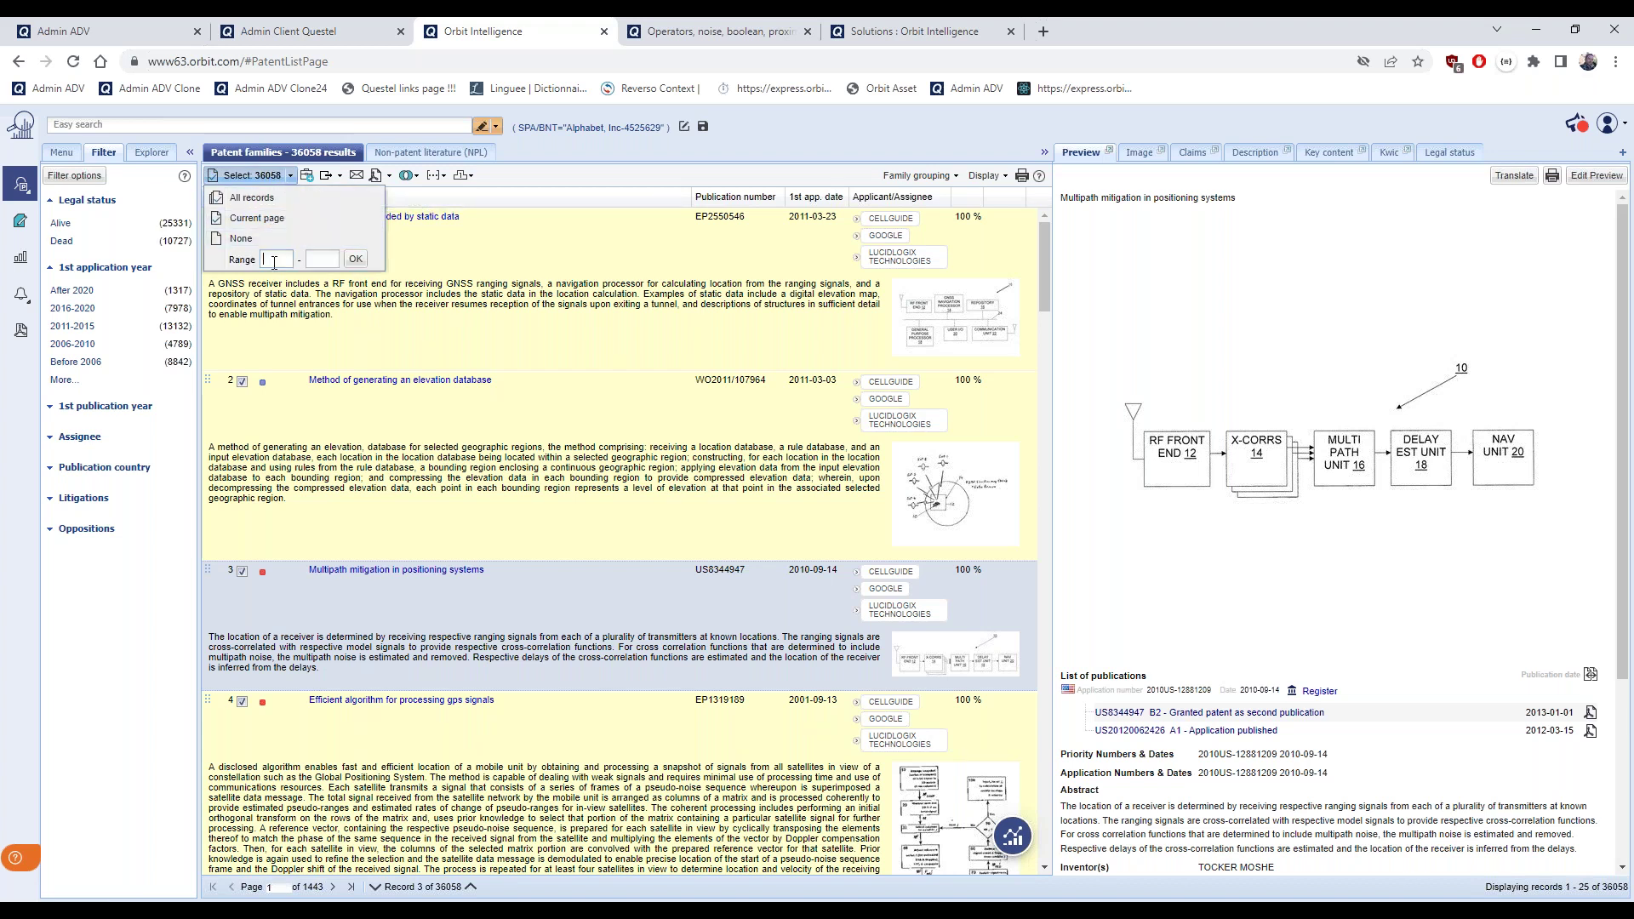
{"action": "type", "text": "1"}
{"action": "left_click", "coordinate": [327, 259]}
{"action": "type", "text": "100"}
{"action": "left_click", "coordinate": [355, 259]}
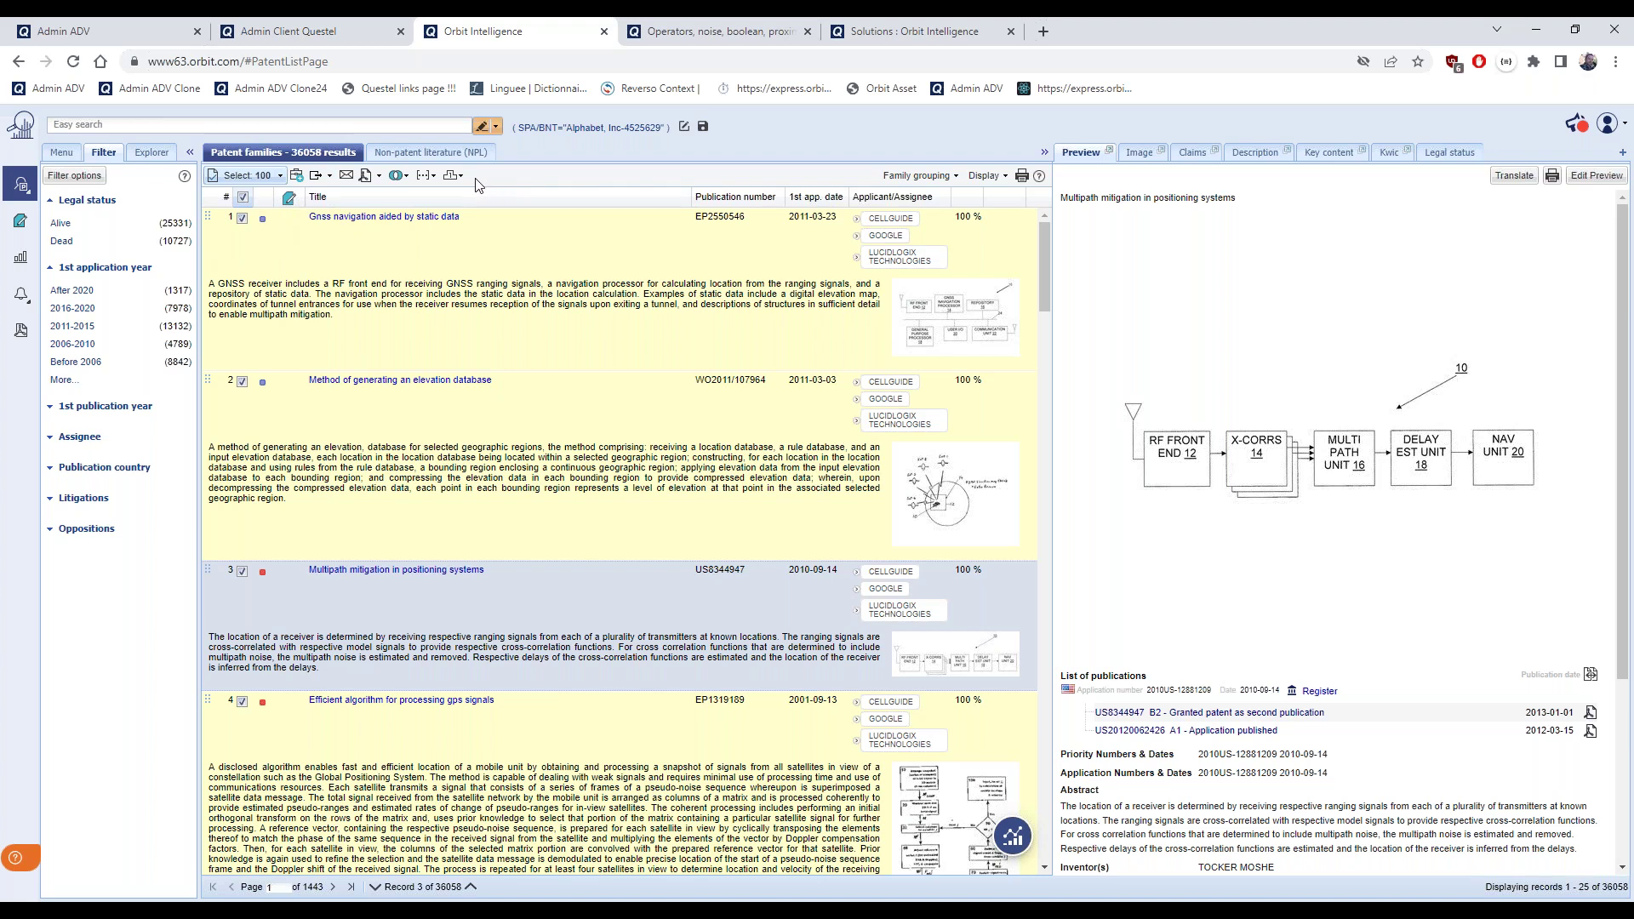
Open the export options for the selected records, add the application number above the publication numbers and remove the images field
{"action": "left_click", "coordinate": [331, 177]}
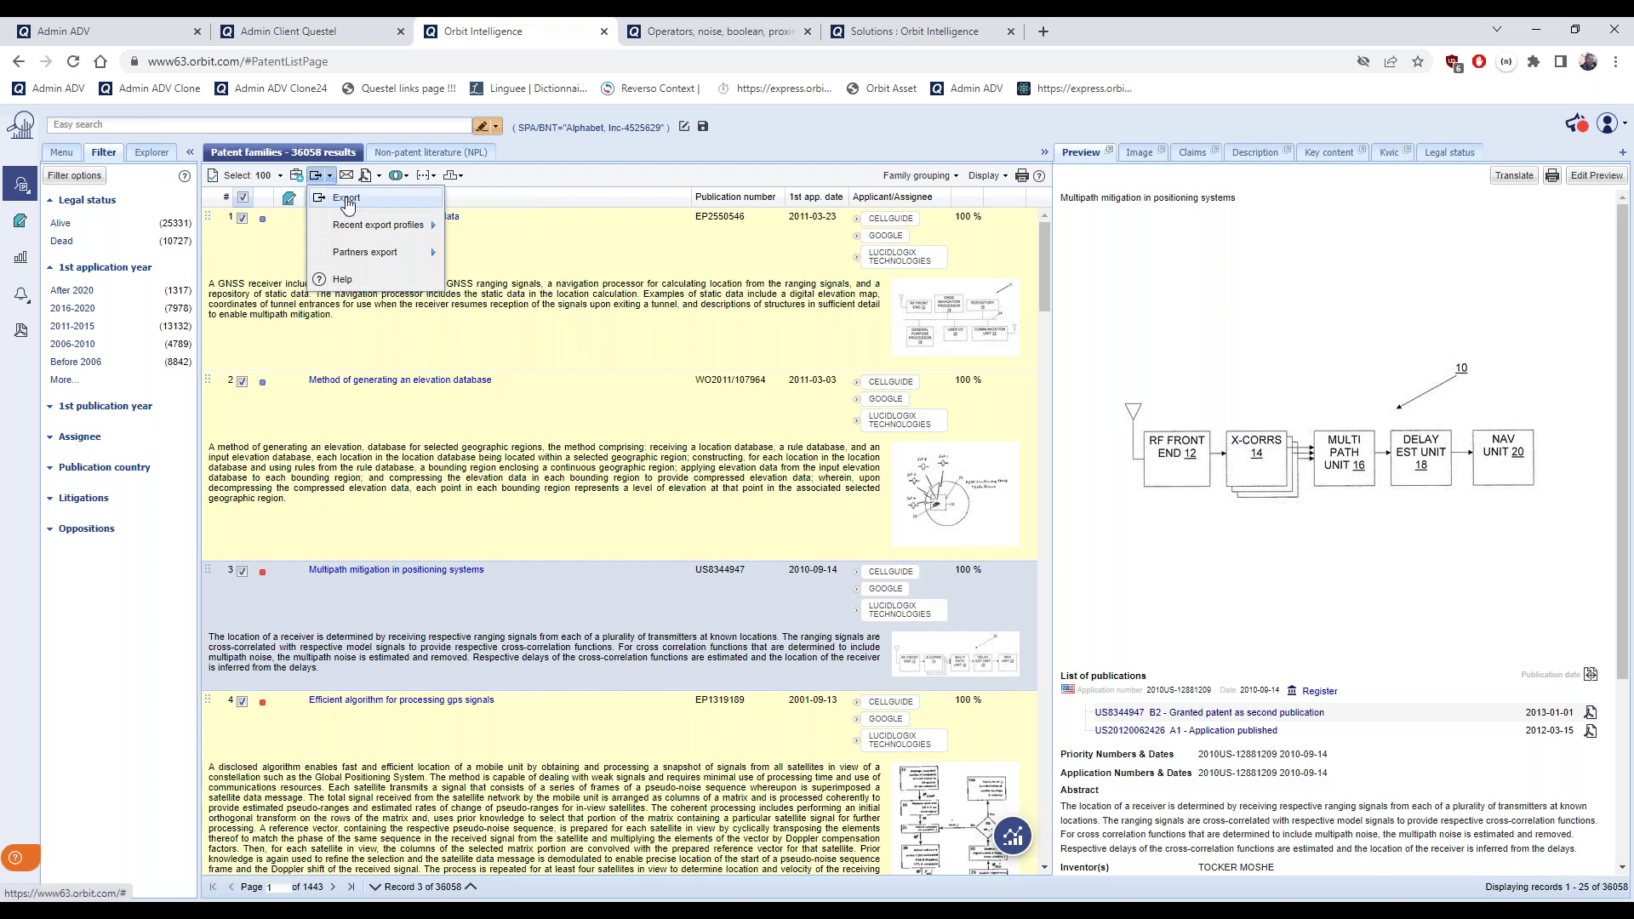
{"action": "left_click", "coordinate": [347, 200]}
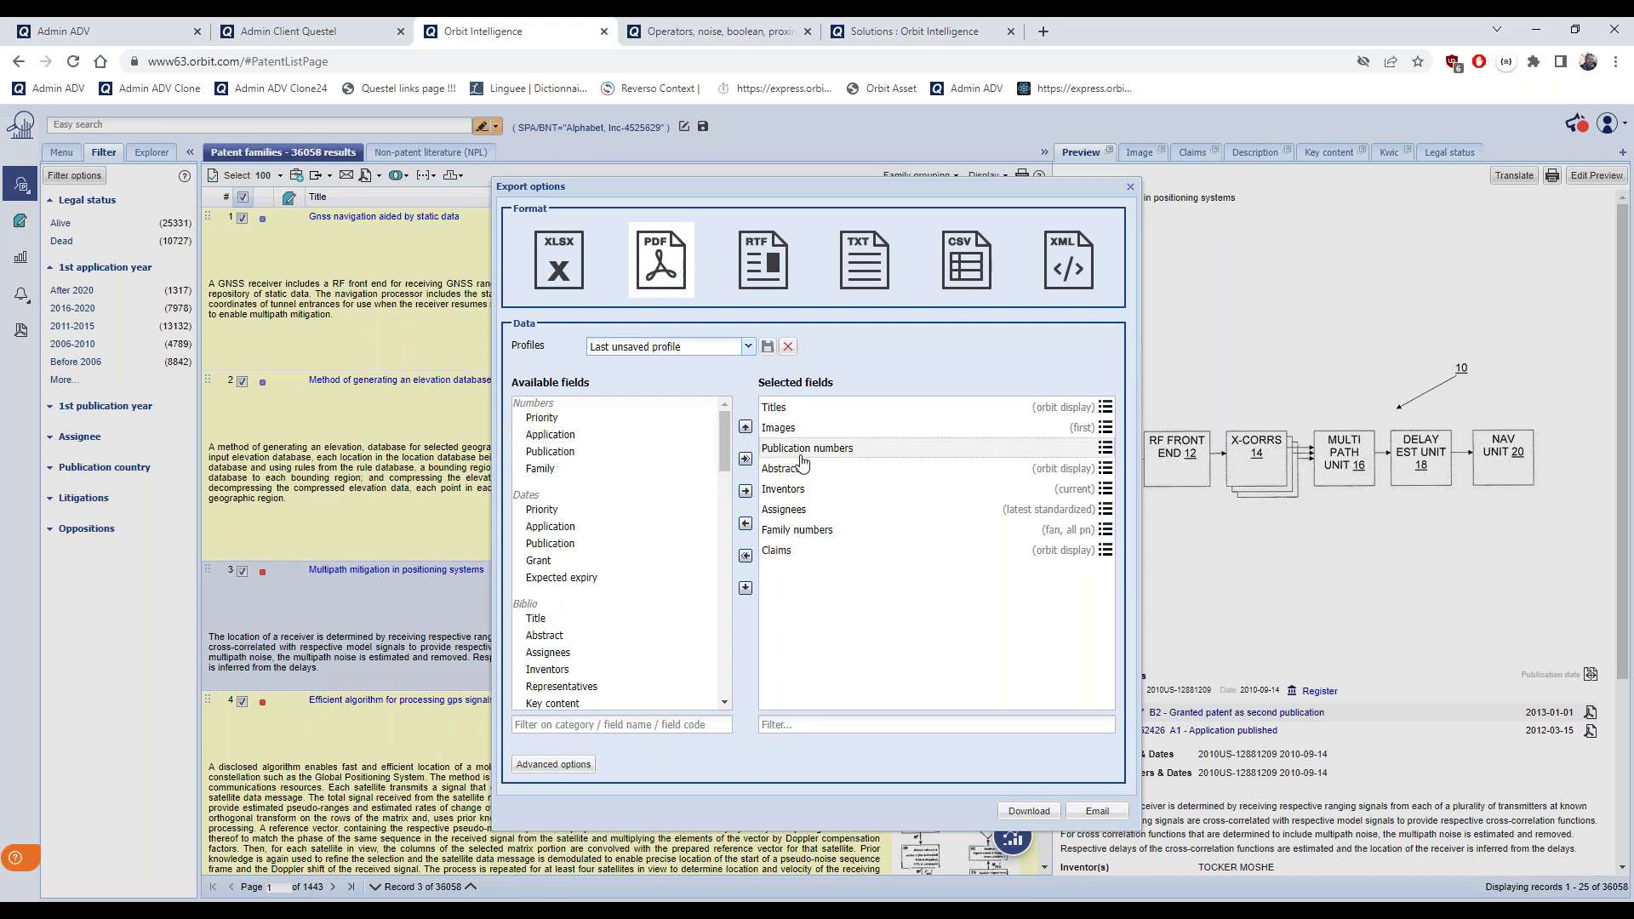
{"action": "left_click", "coordinate": [561, 440]}
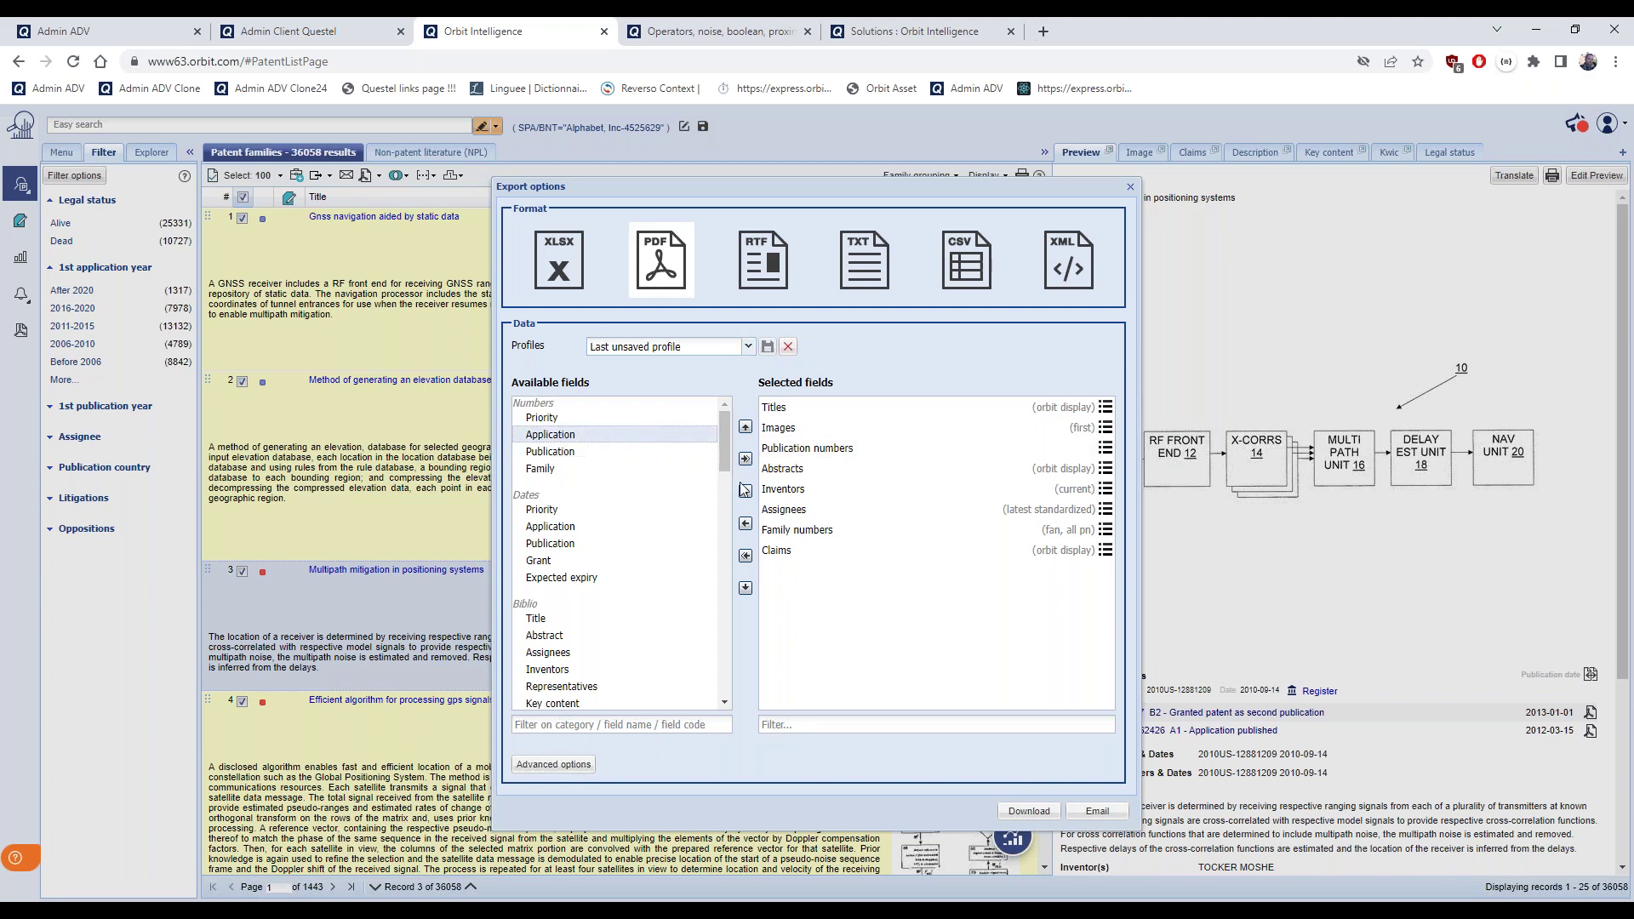
{"action": "left_click", "coordinate": [744, 491]}
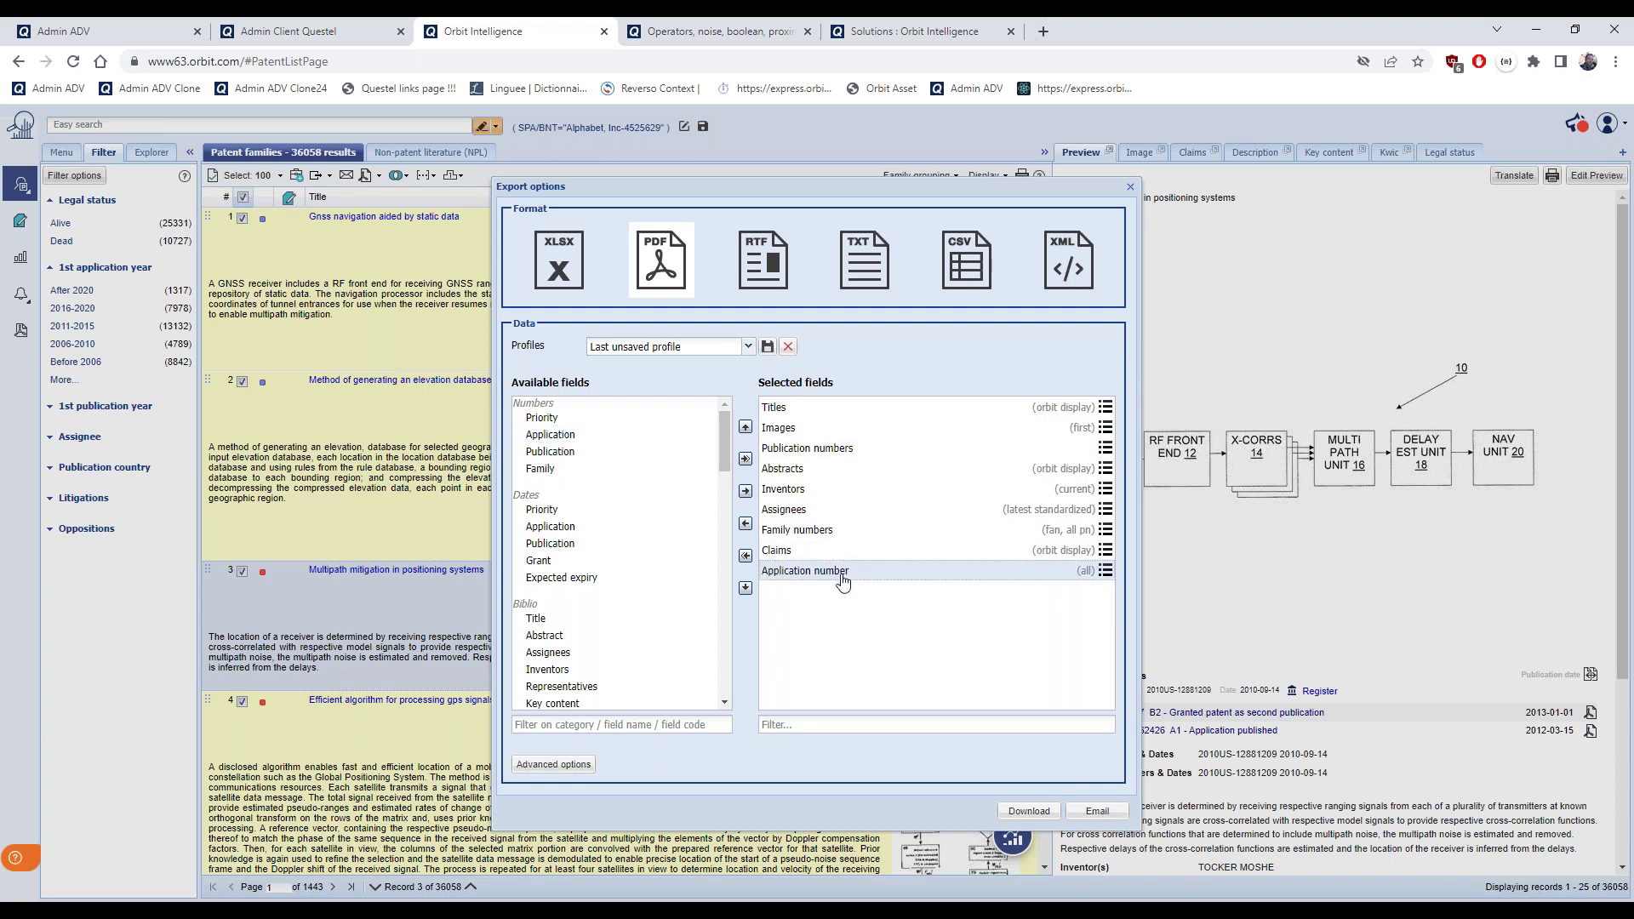
{"action": "left_click_drag", "start_coordinate": [841, 572], "coordinate": [828, 451]}
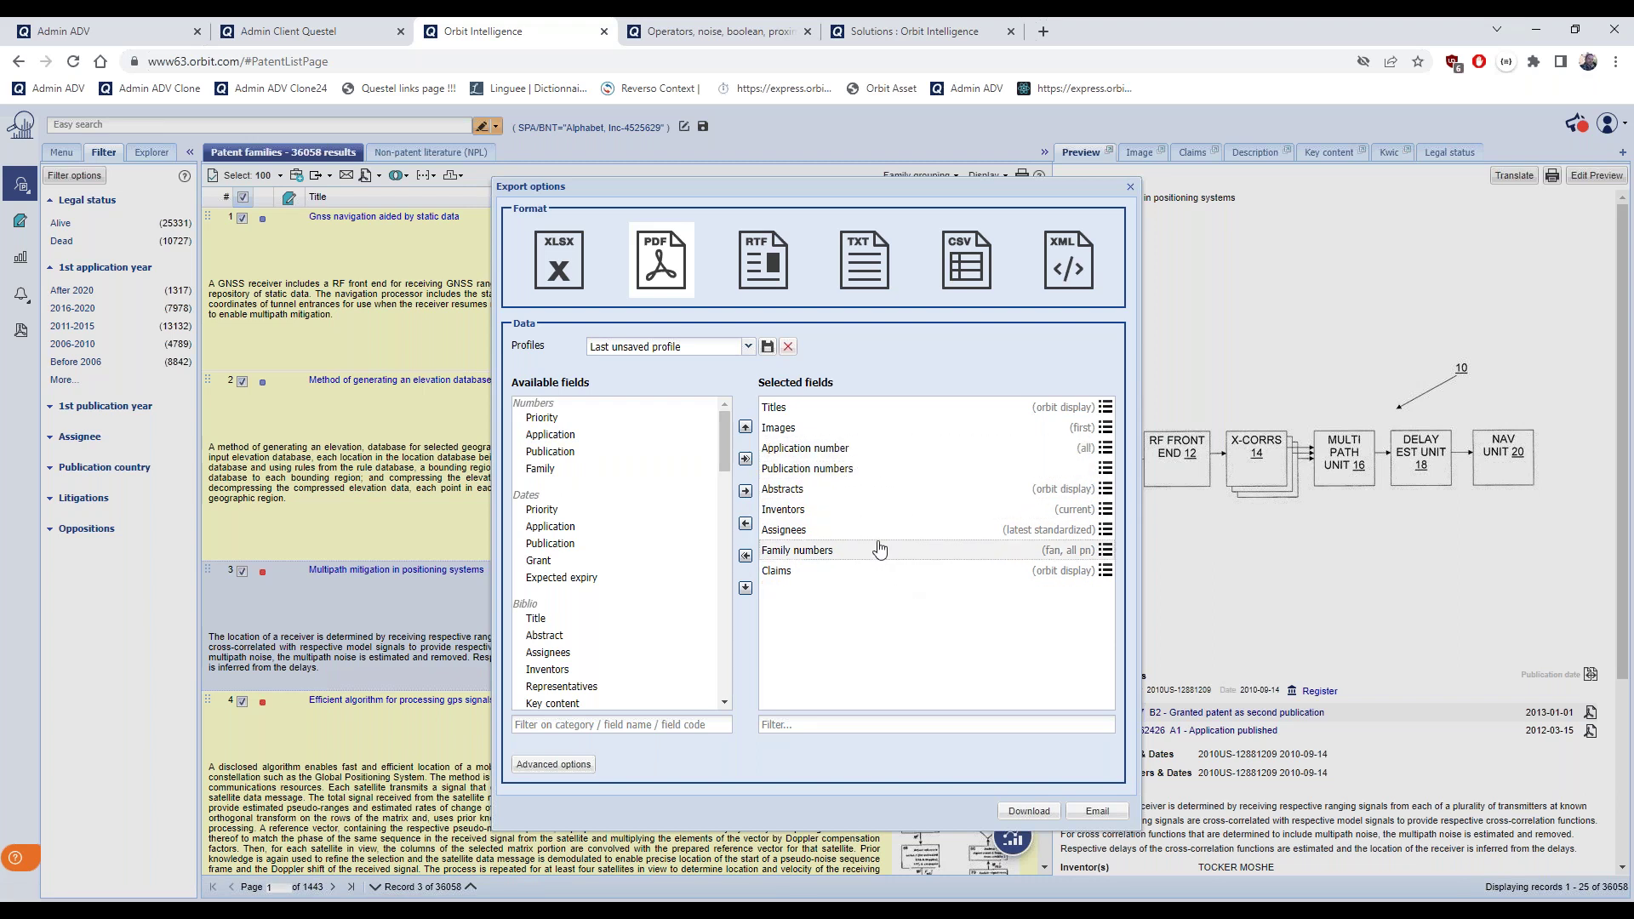
{"action": "left_click", "coordinate": [804, 431]}
{"action": "left_click", "coordinate": [744, 525]}
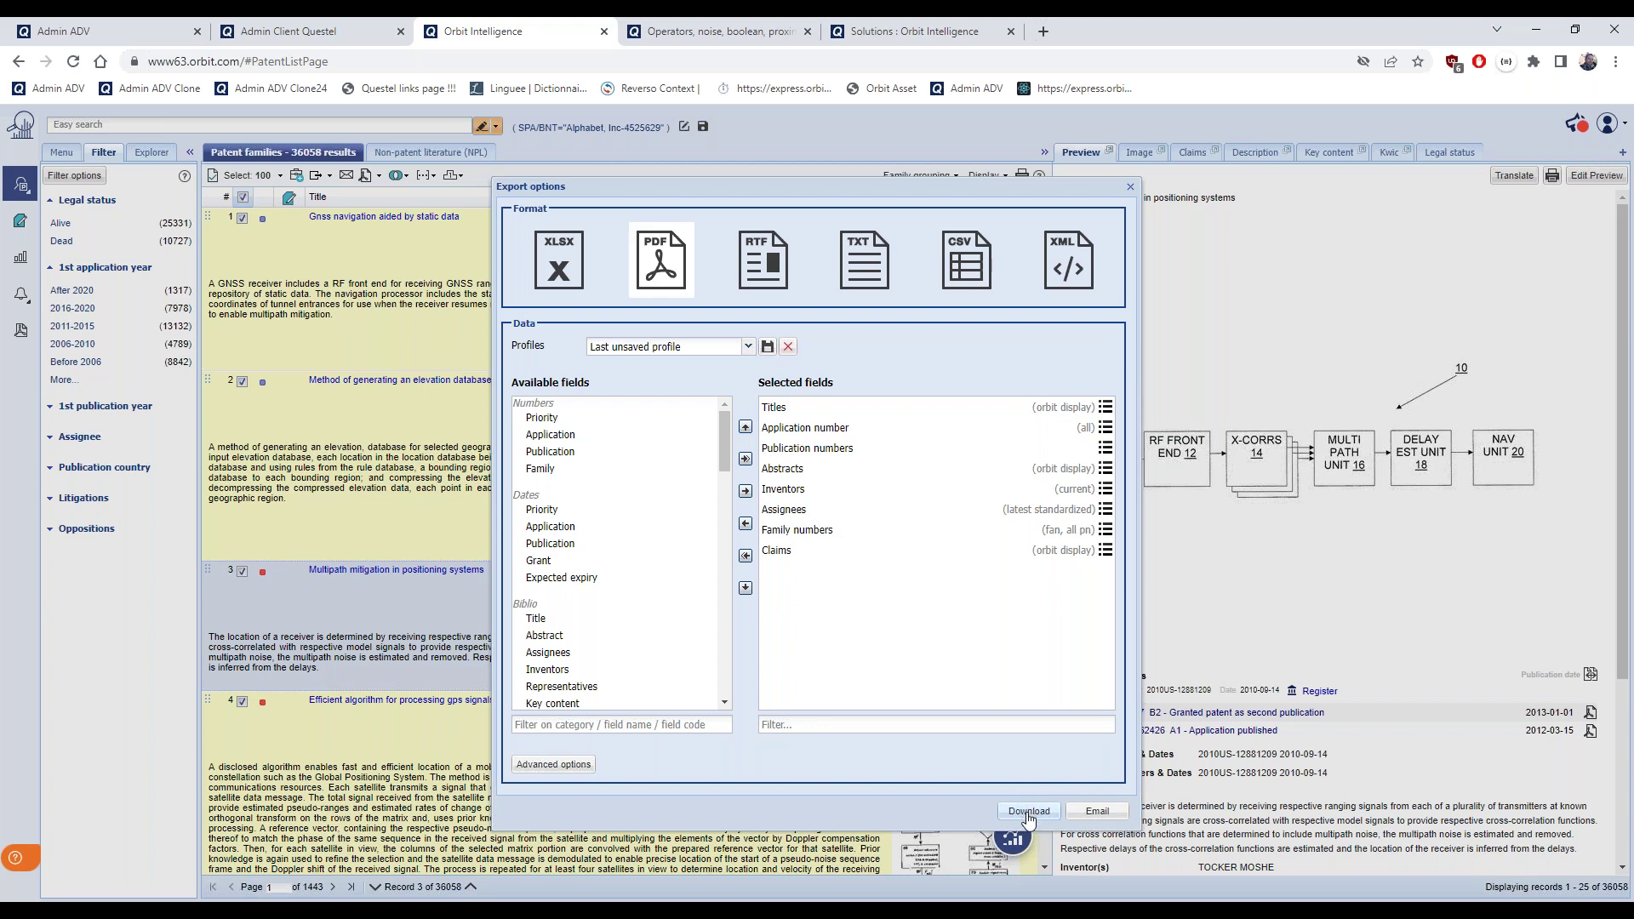
Open the email options for the export and cancel the sending
{"action": "left_click", "coordinate": [1093, 812]}
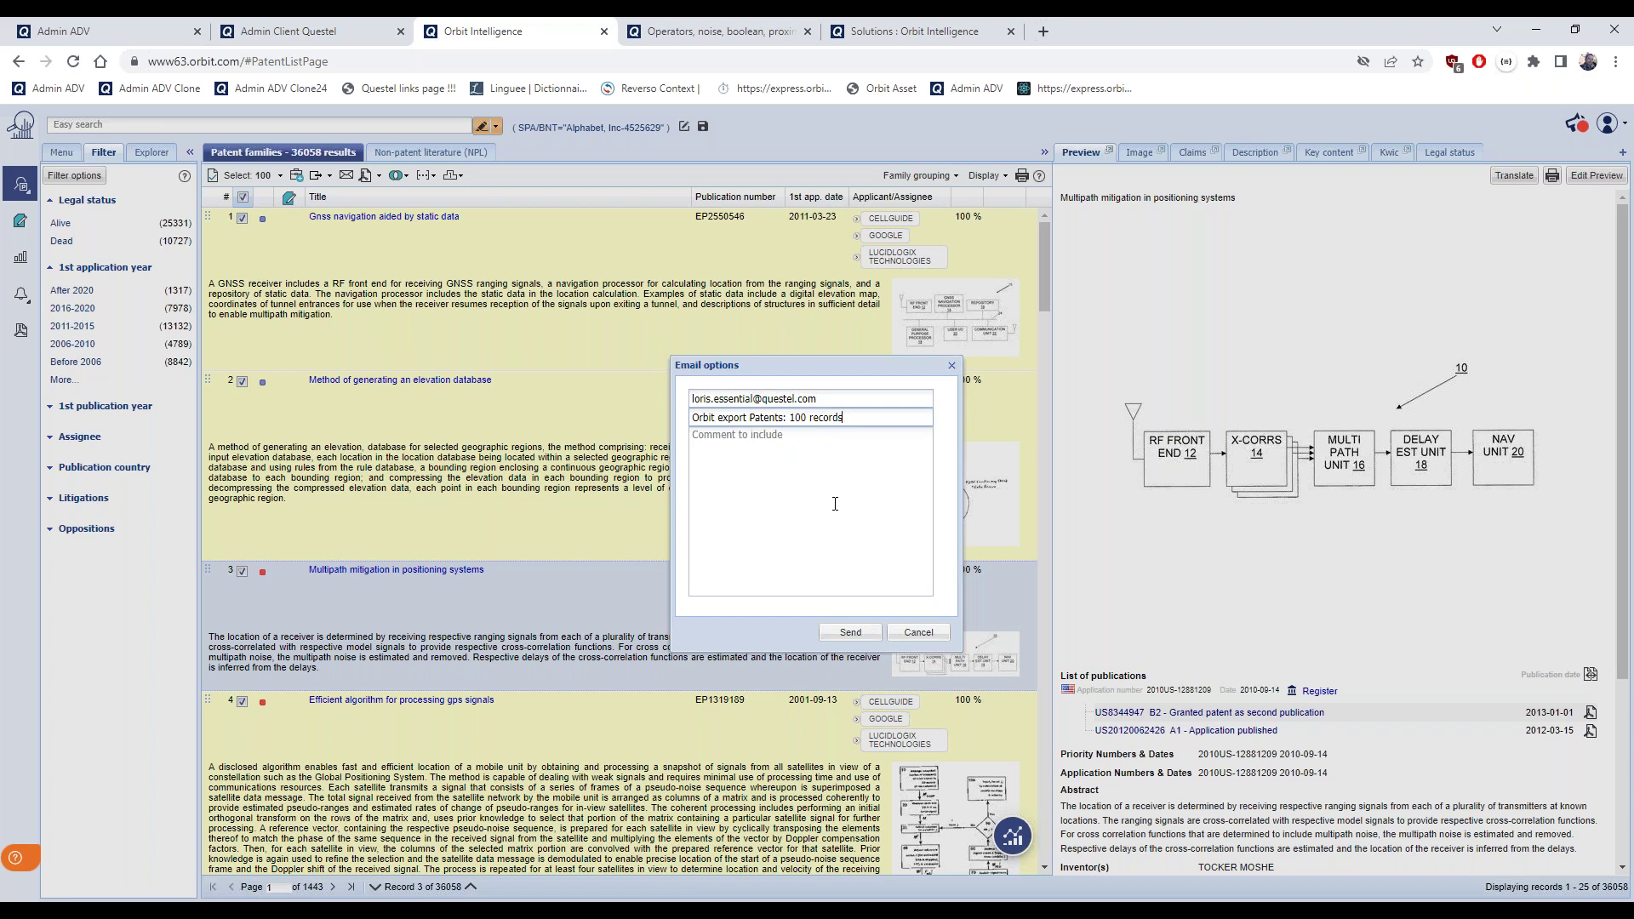
{"action": "left_click", "coordinate": [920, 637]}
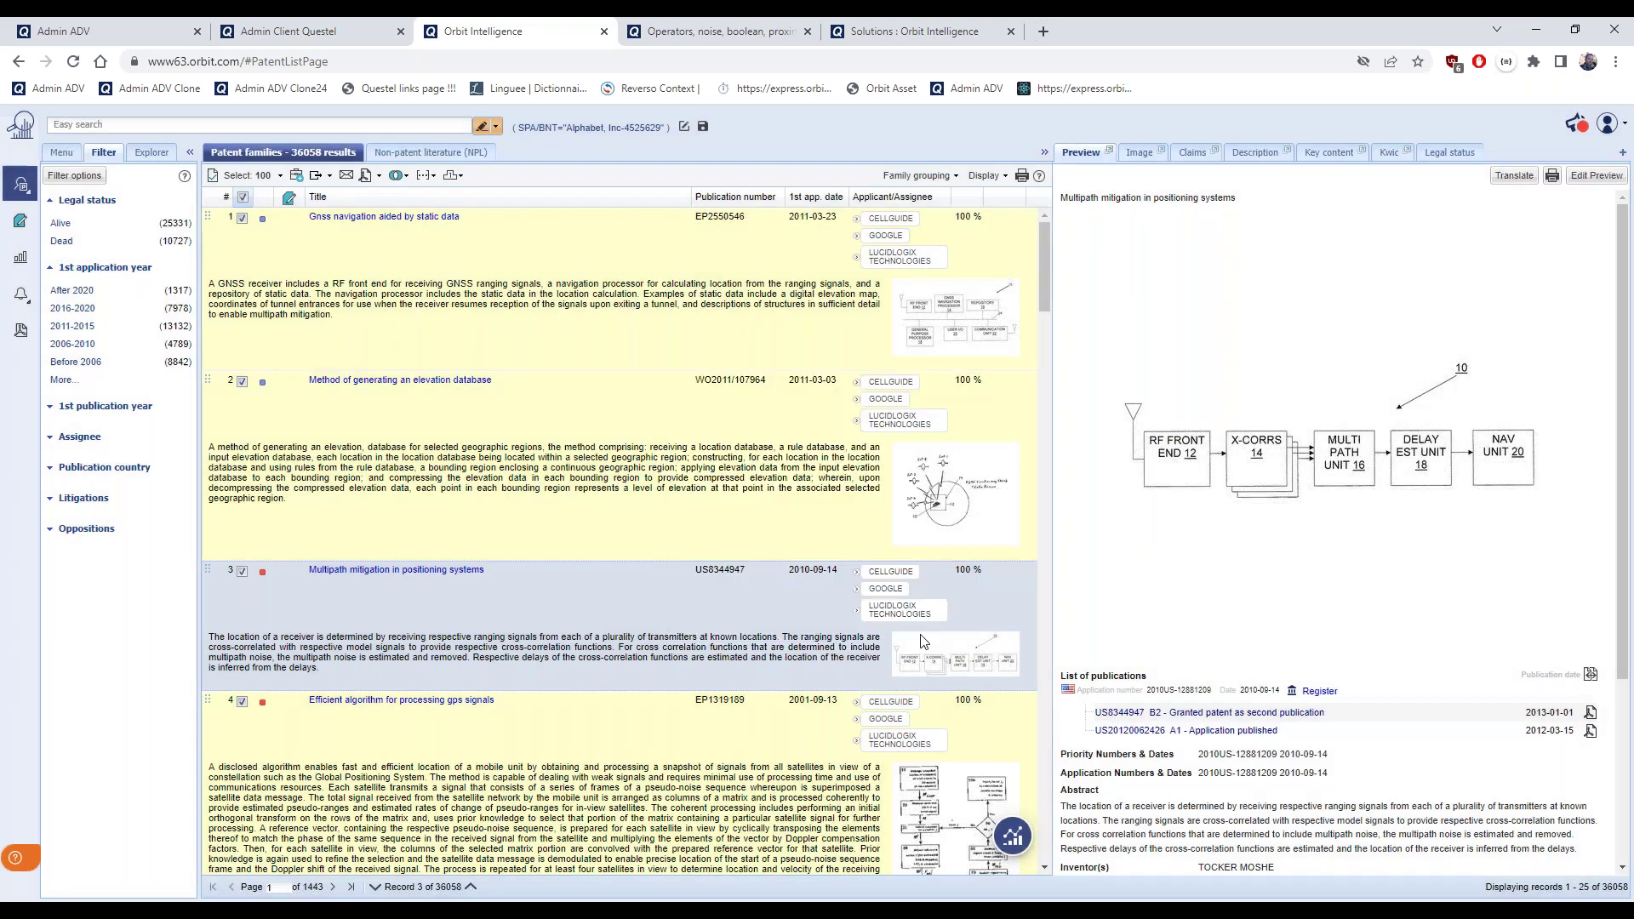
Export the selected records as a PDF using the last unsaved profile and open the generated file
{"action": "left_click", "coordinate": [329, 175]}
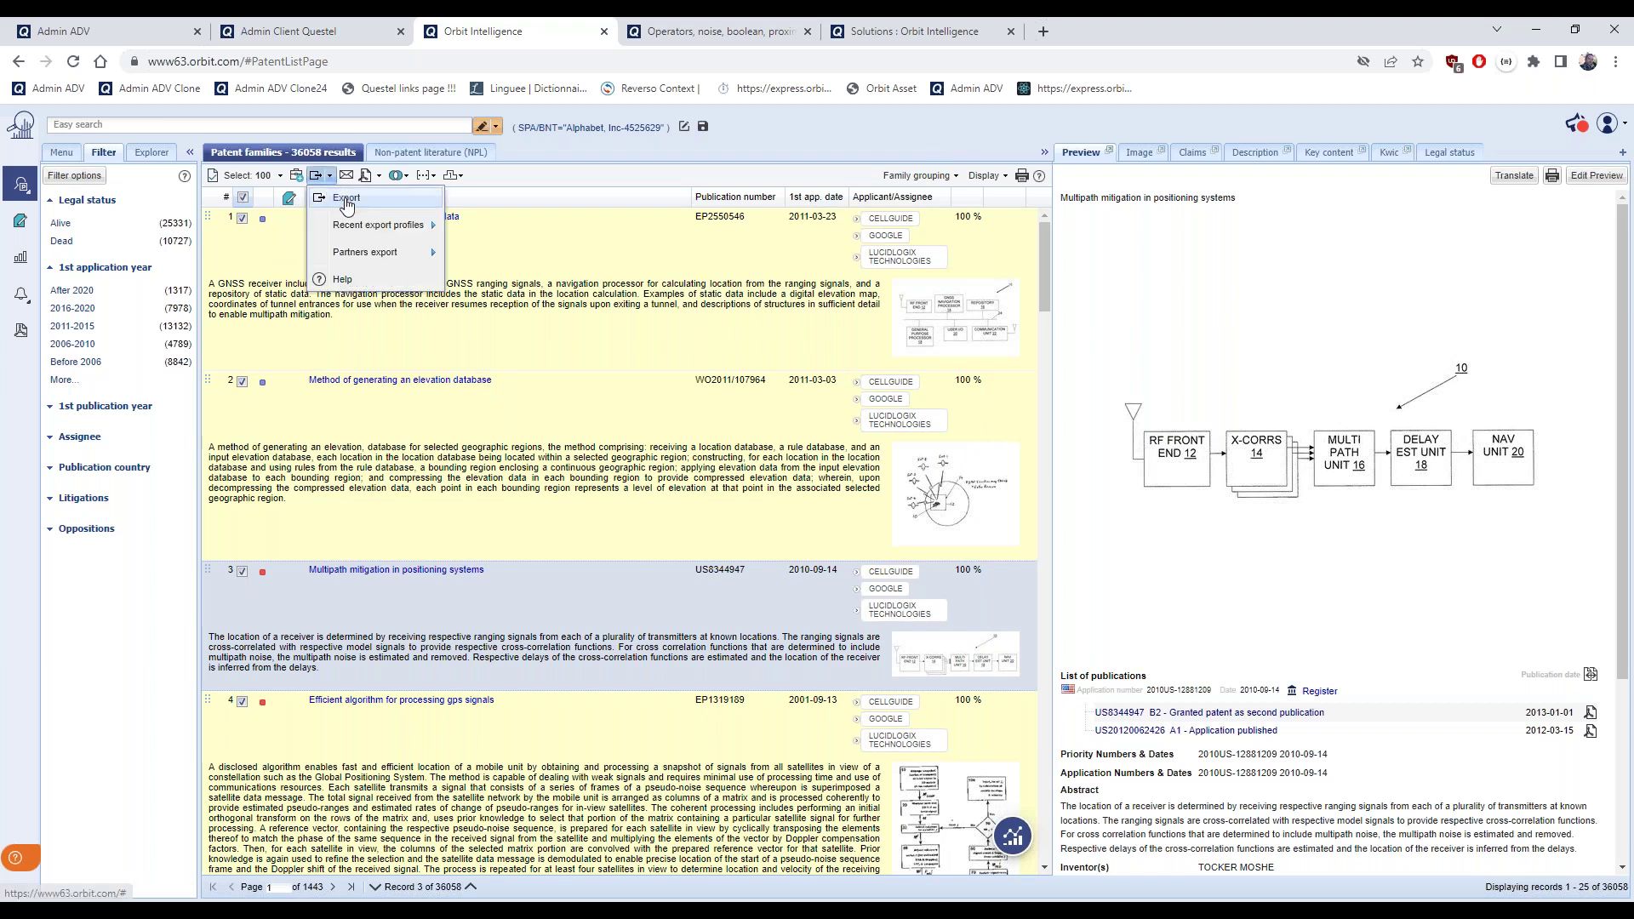
{"action": "left_click", "coordinate": [346, 200]}
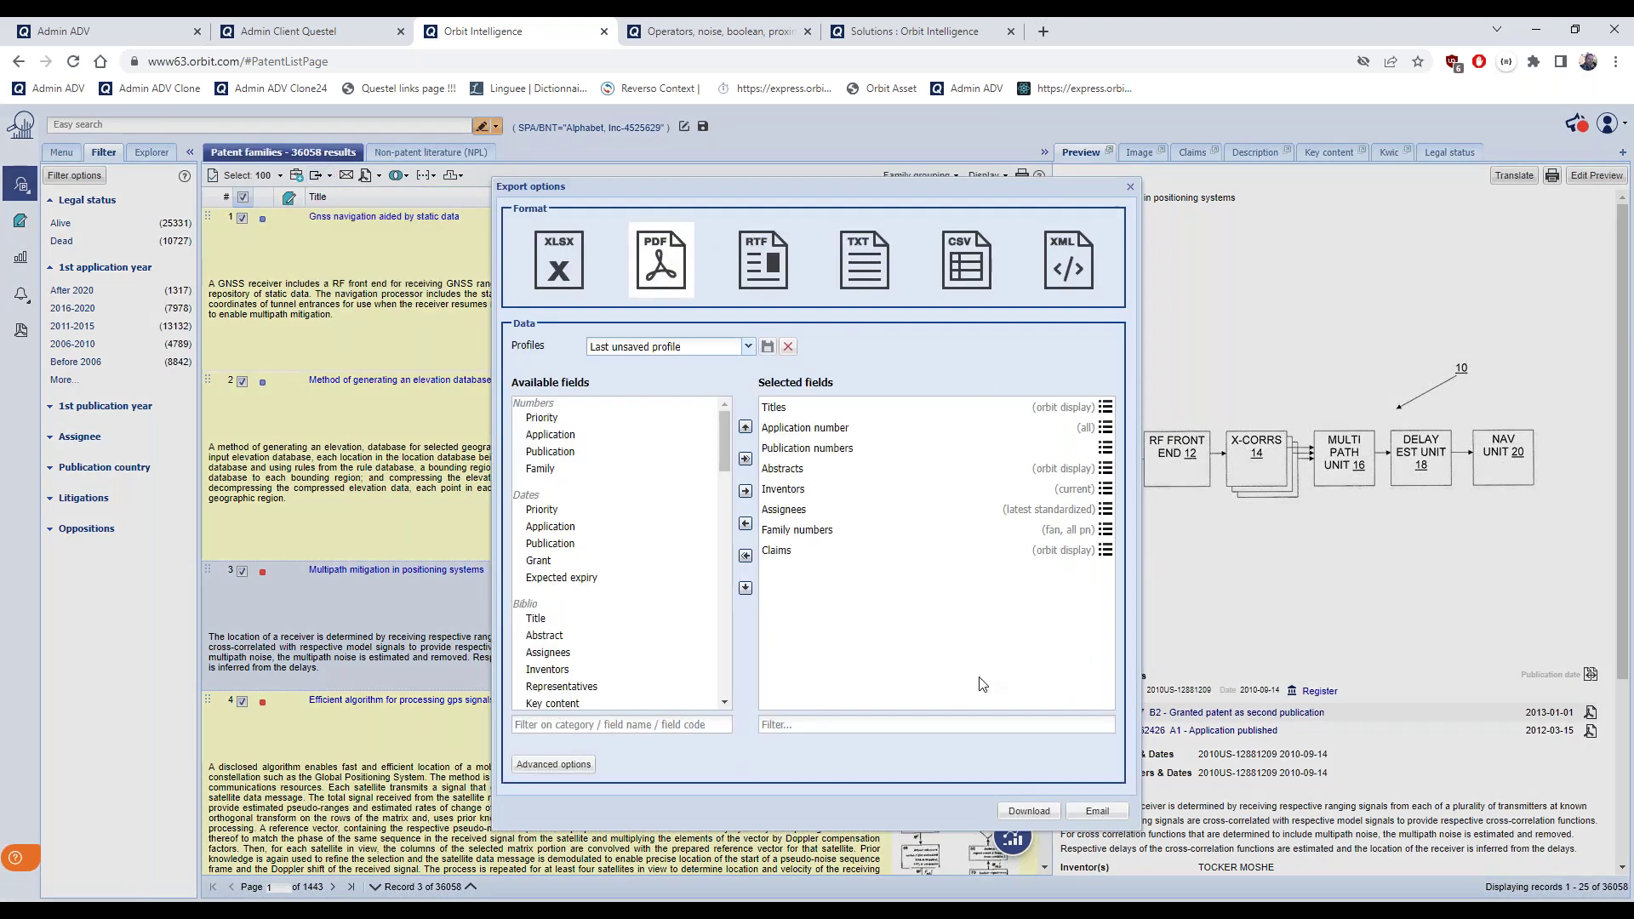
{"action": "left_click", "coordinate": [1029, 812]}
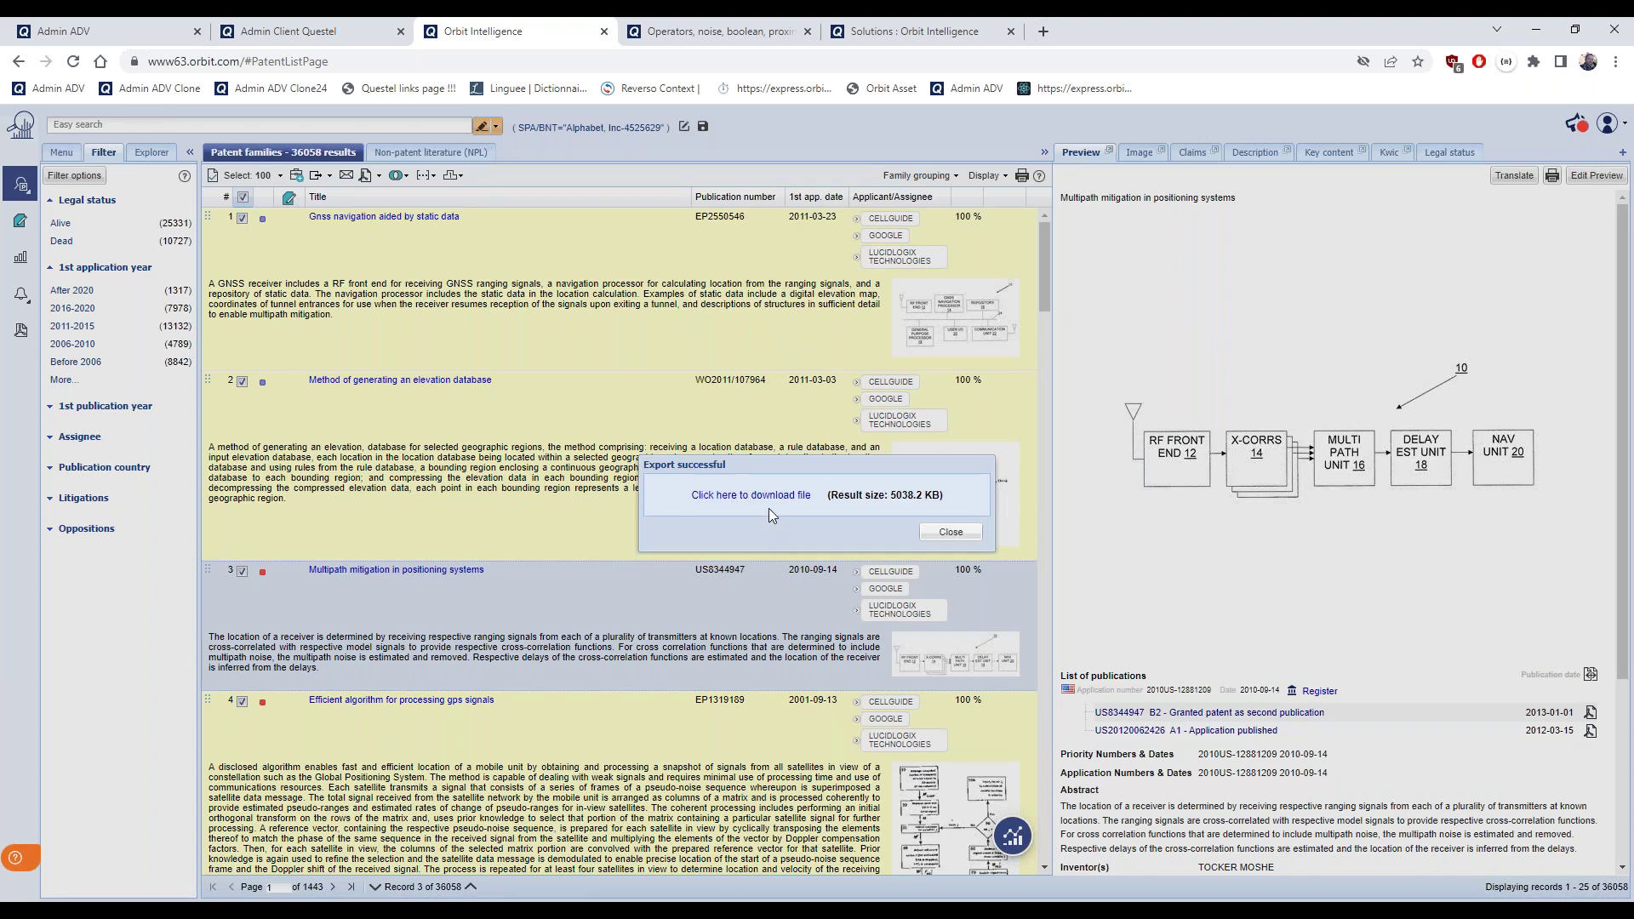
{"action": "left_click", "coordinate": [773, 502]}
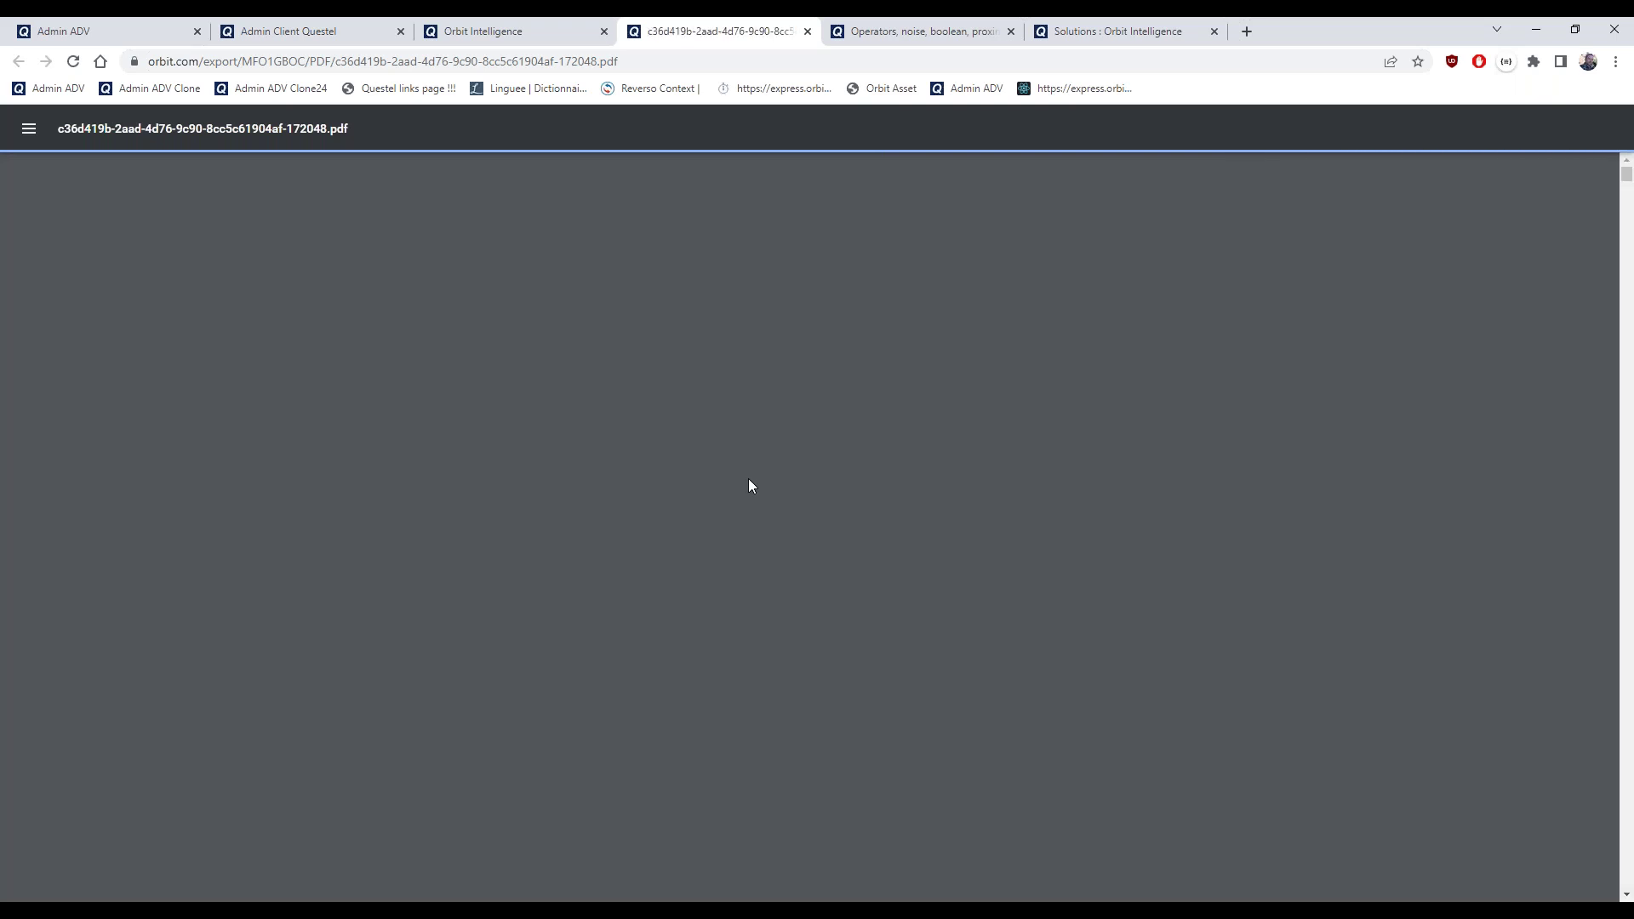
Examine the exported PDF's summary table and follow US6985542 B1 to its detailed record with document and register links
{"action": "scroll", "coordinate": [749, 478], "scroll_direction": "down", "scroll_amount": 1}
{"action": "scroll", "coordinate": [749, 479], "scroll_direction": "up", "scroll_amount": 1}
{"action": "scroll", "coordinate": [740, 478], "scroll_direction": "up", "scroll_amount": 1}
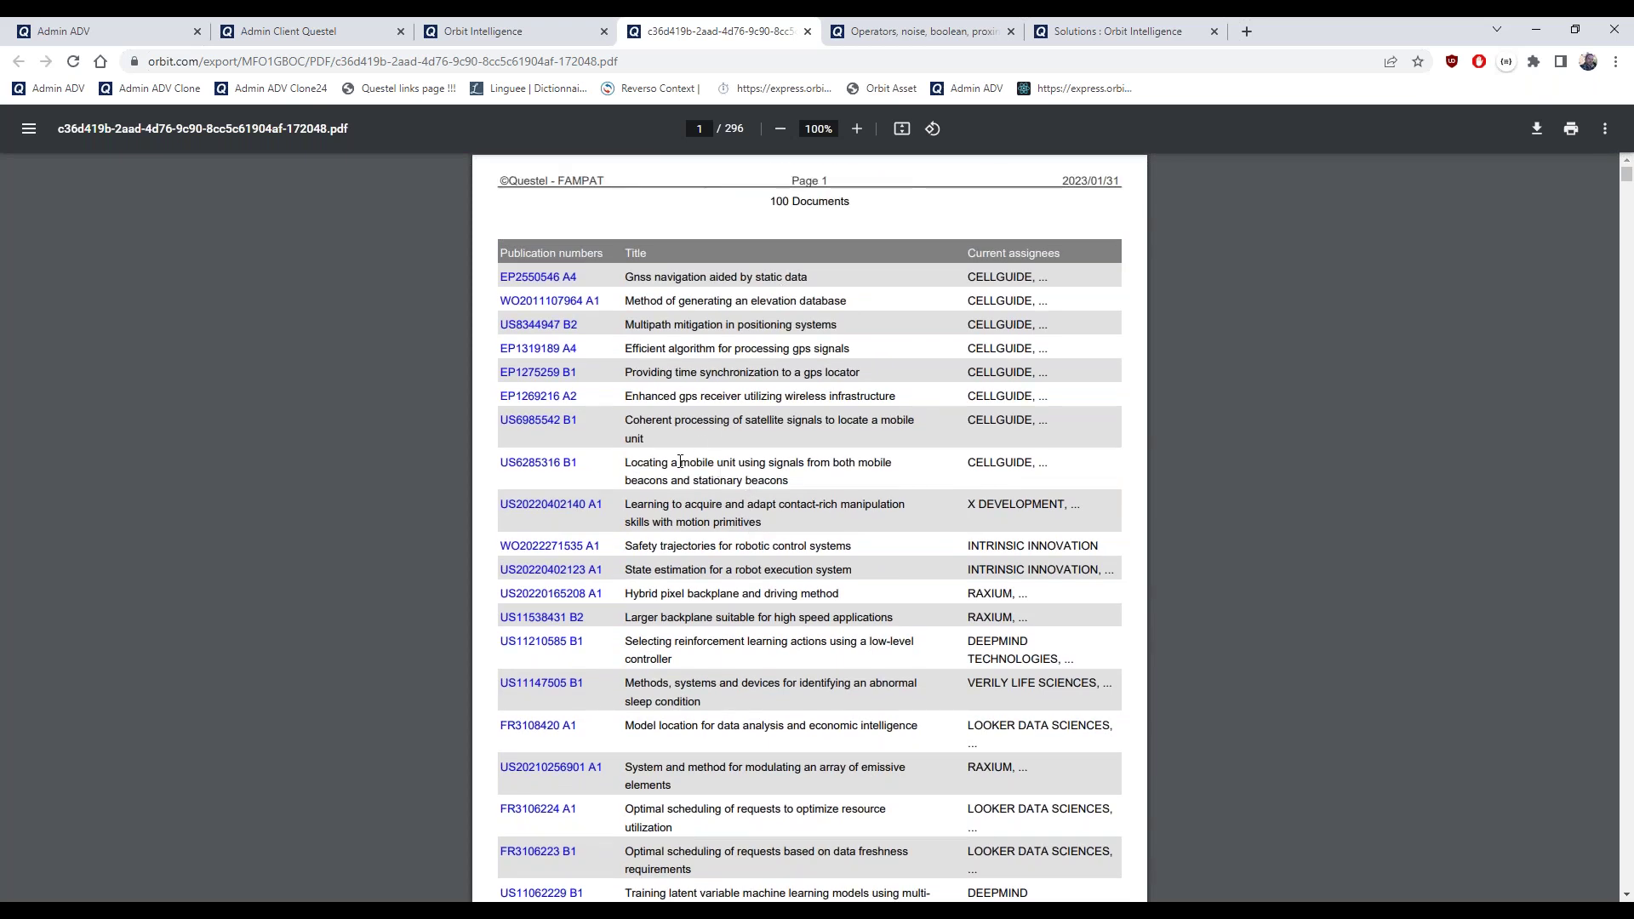
{"action": "left_click", "coordinate": [547, 421]}
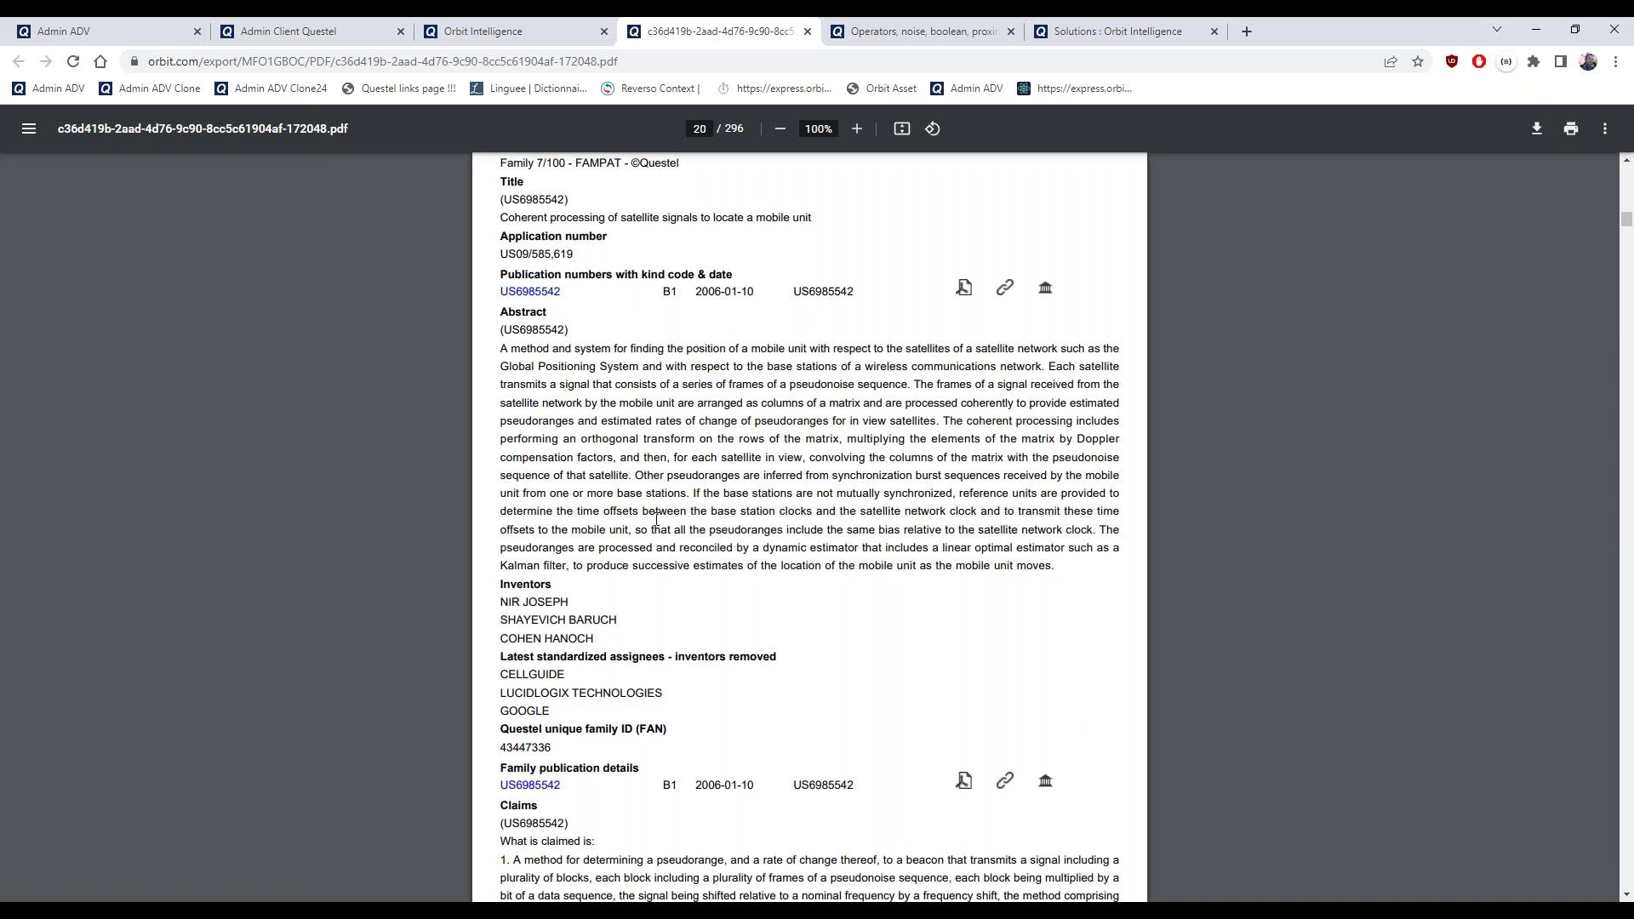
{"action": "scroll", "coordinate": [661, 516], "scroll_direction": "up", "scroll_amount": 2}
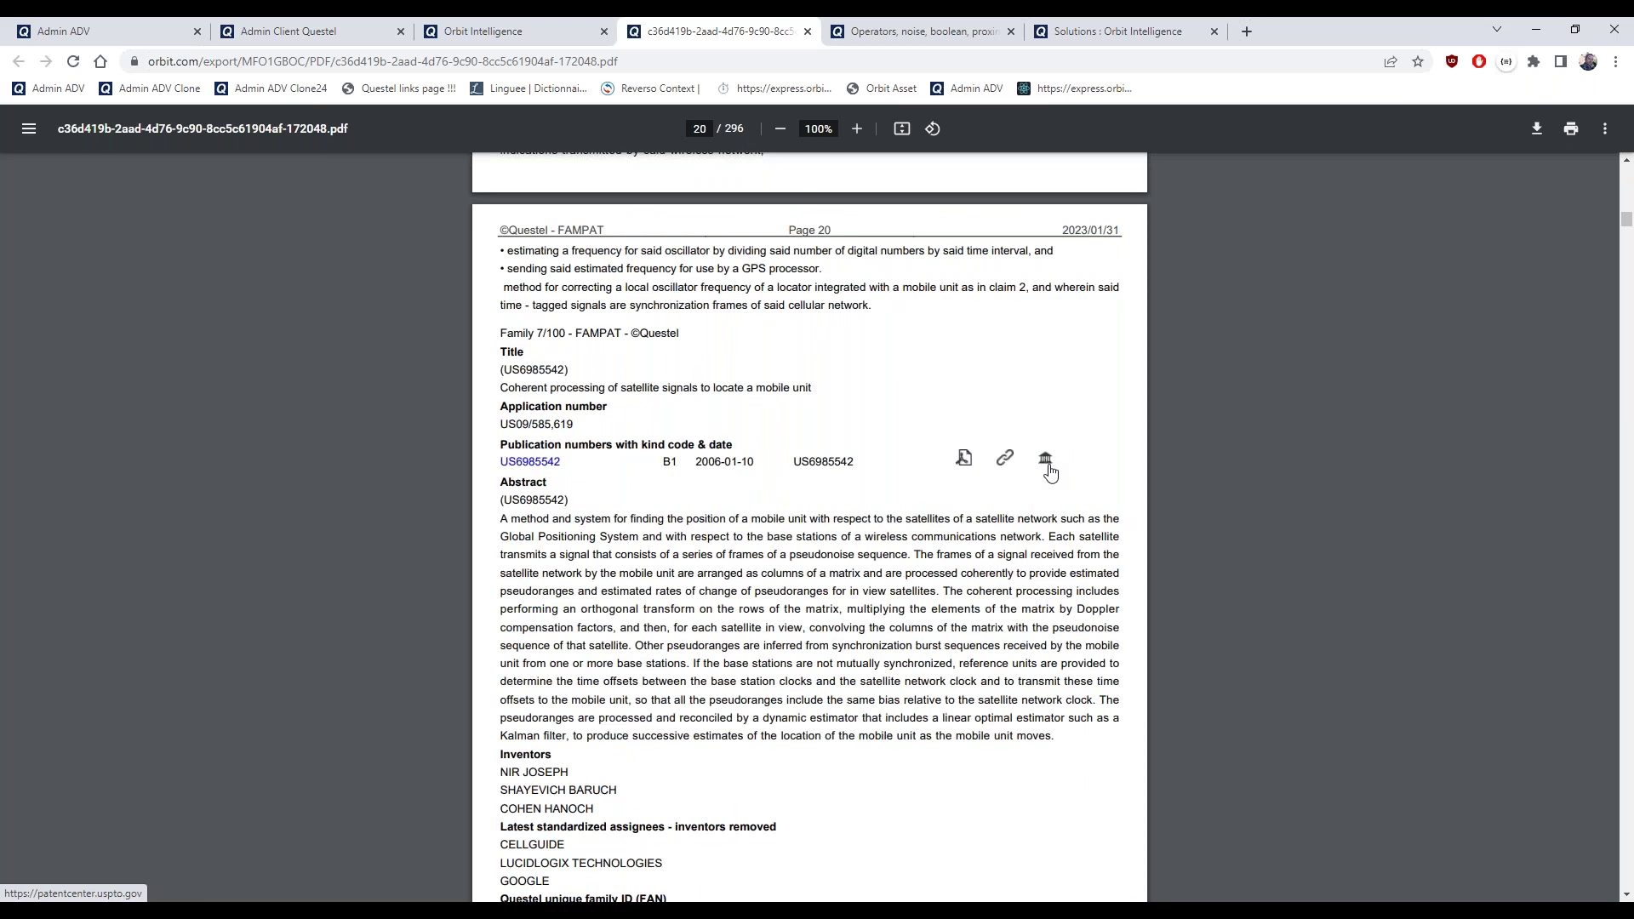
{"action": "scroll", "coordinate": [992, 575], "scroll_direction": "down", "scroll_amount": 3}
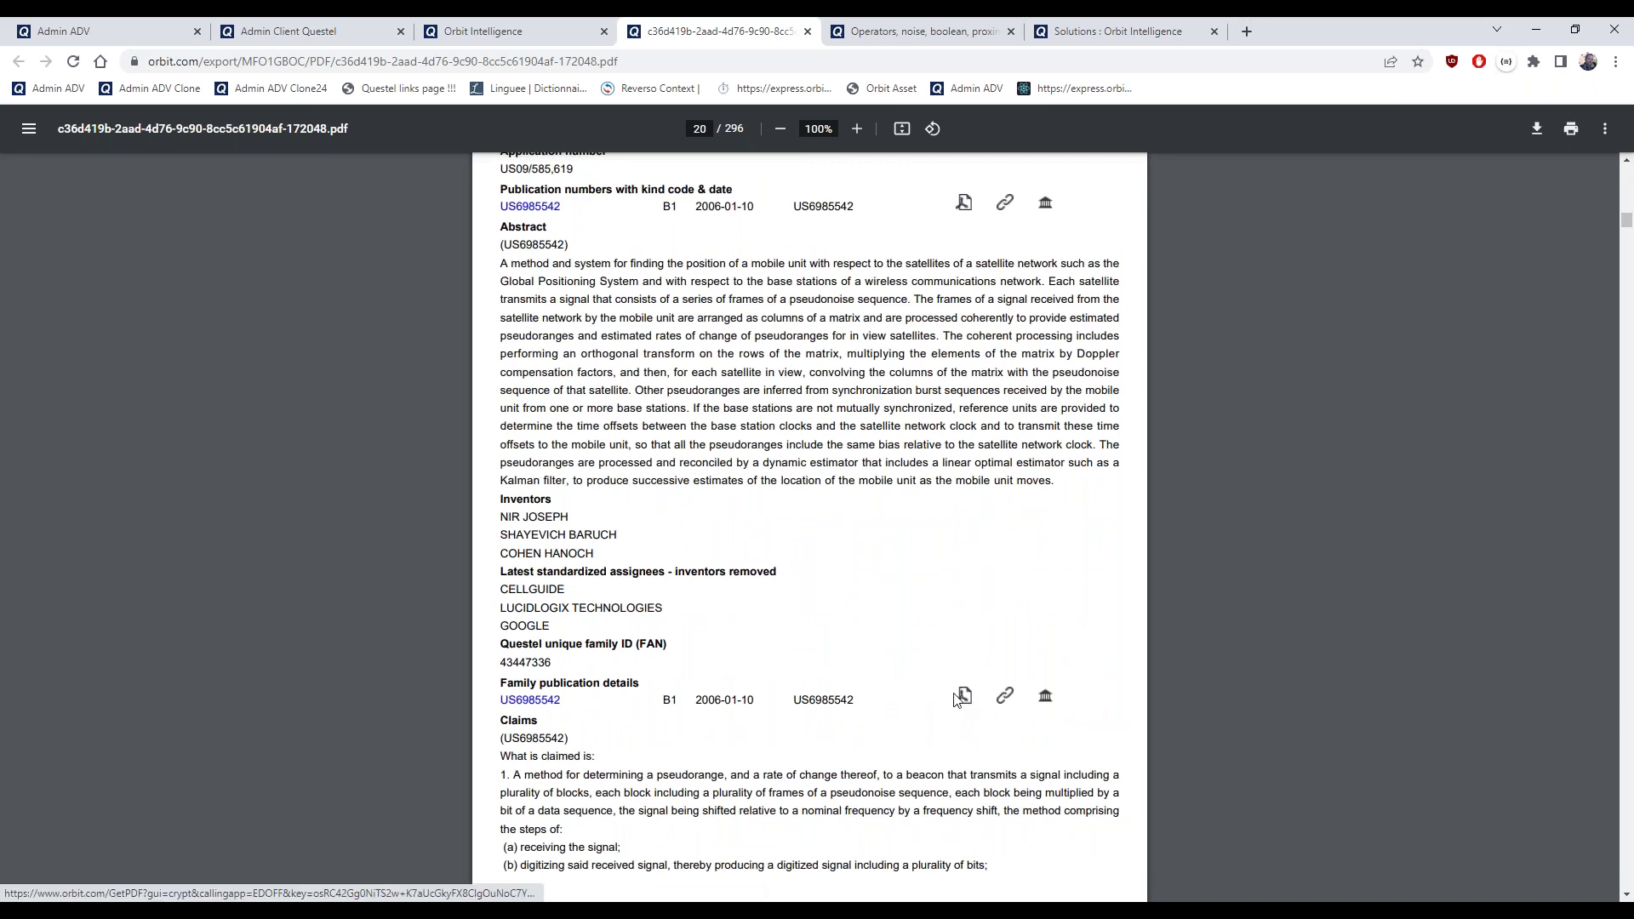
Return to the patent results, reopen the export options and compare the fields of the Export 1, First page and Classical profiles
{"action": "left_click", "coordinate": [508, 31]}
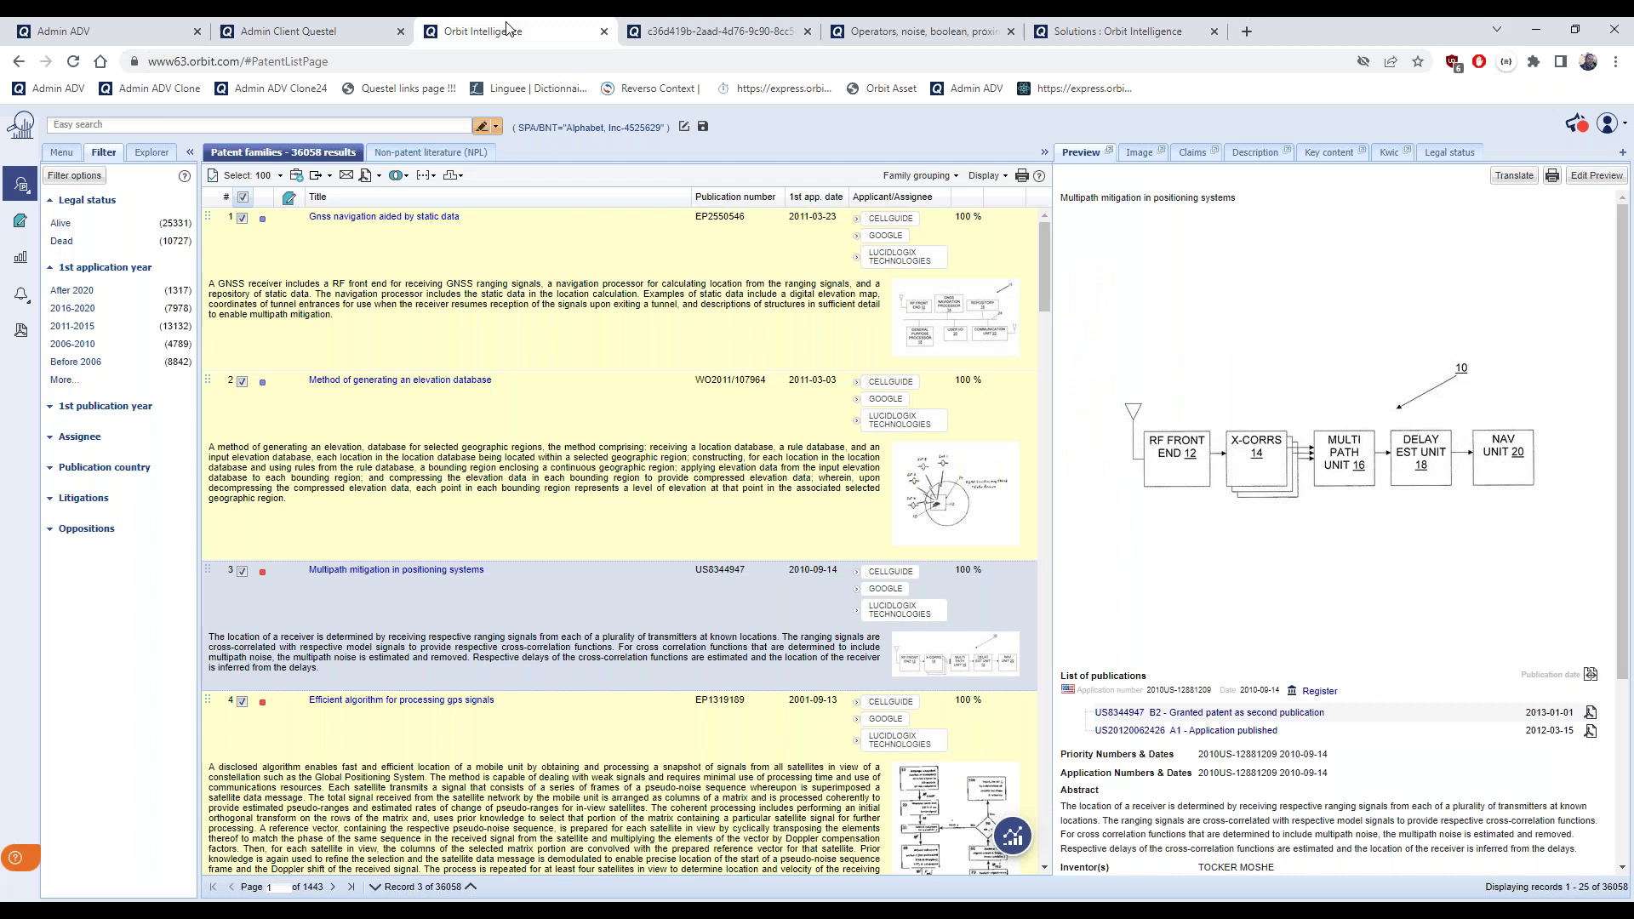
{"action": "left_click", "coordinate": [329, 176]}
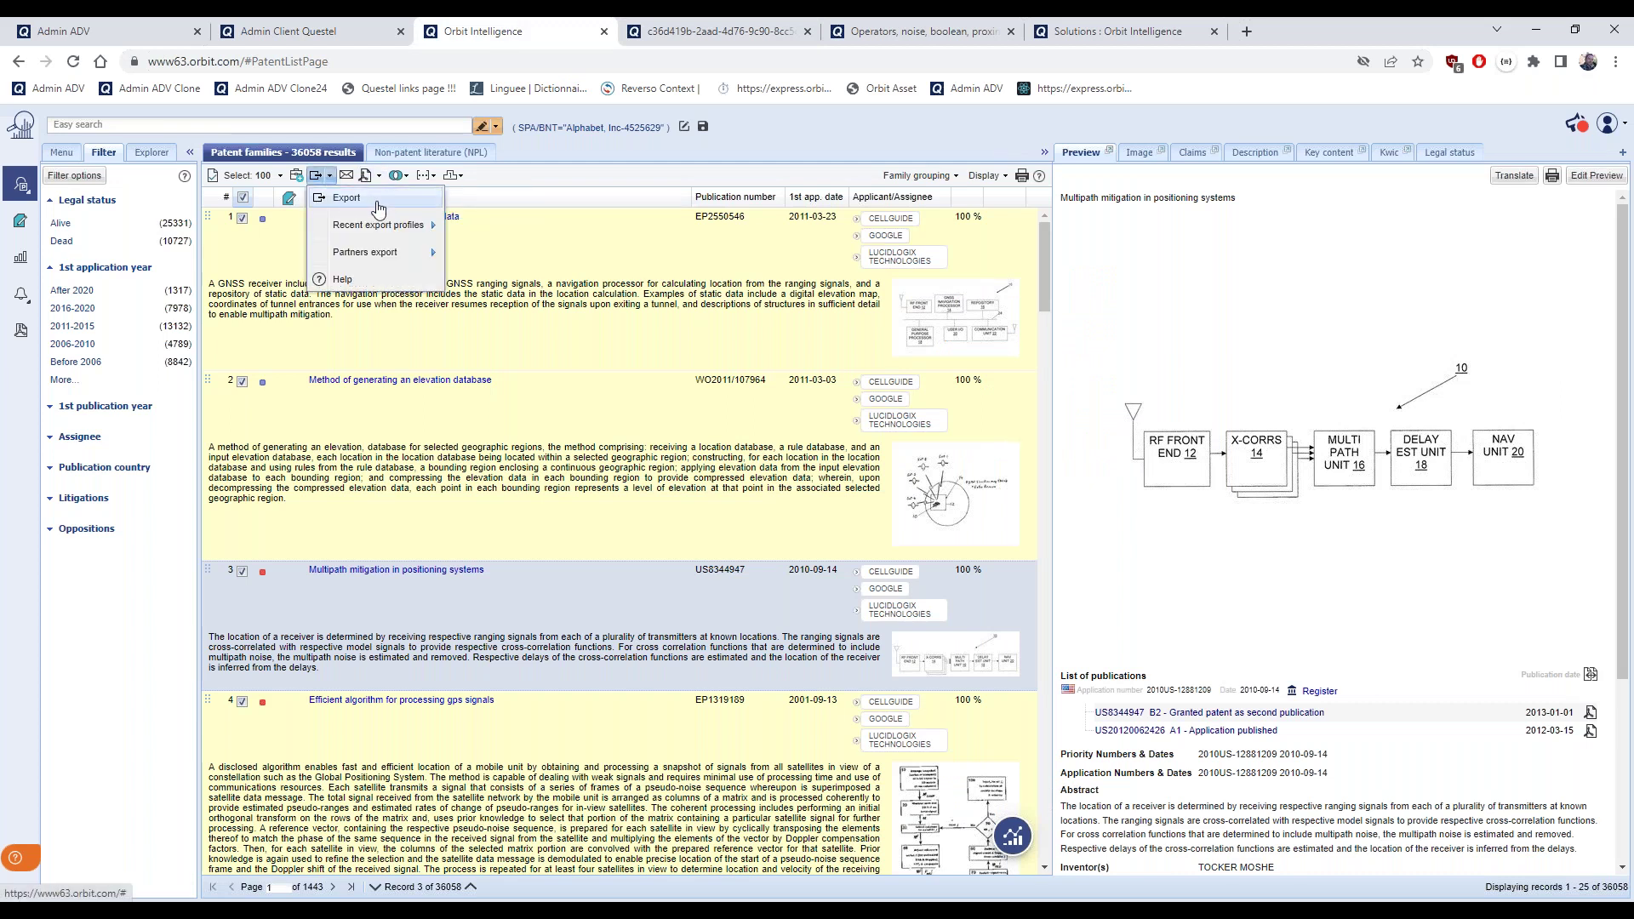
{"action": "left_click", "coordinate": [379, 209]}
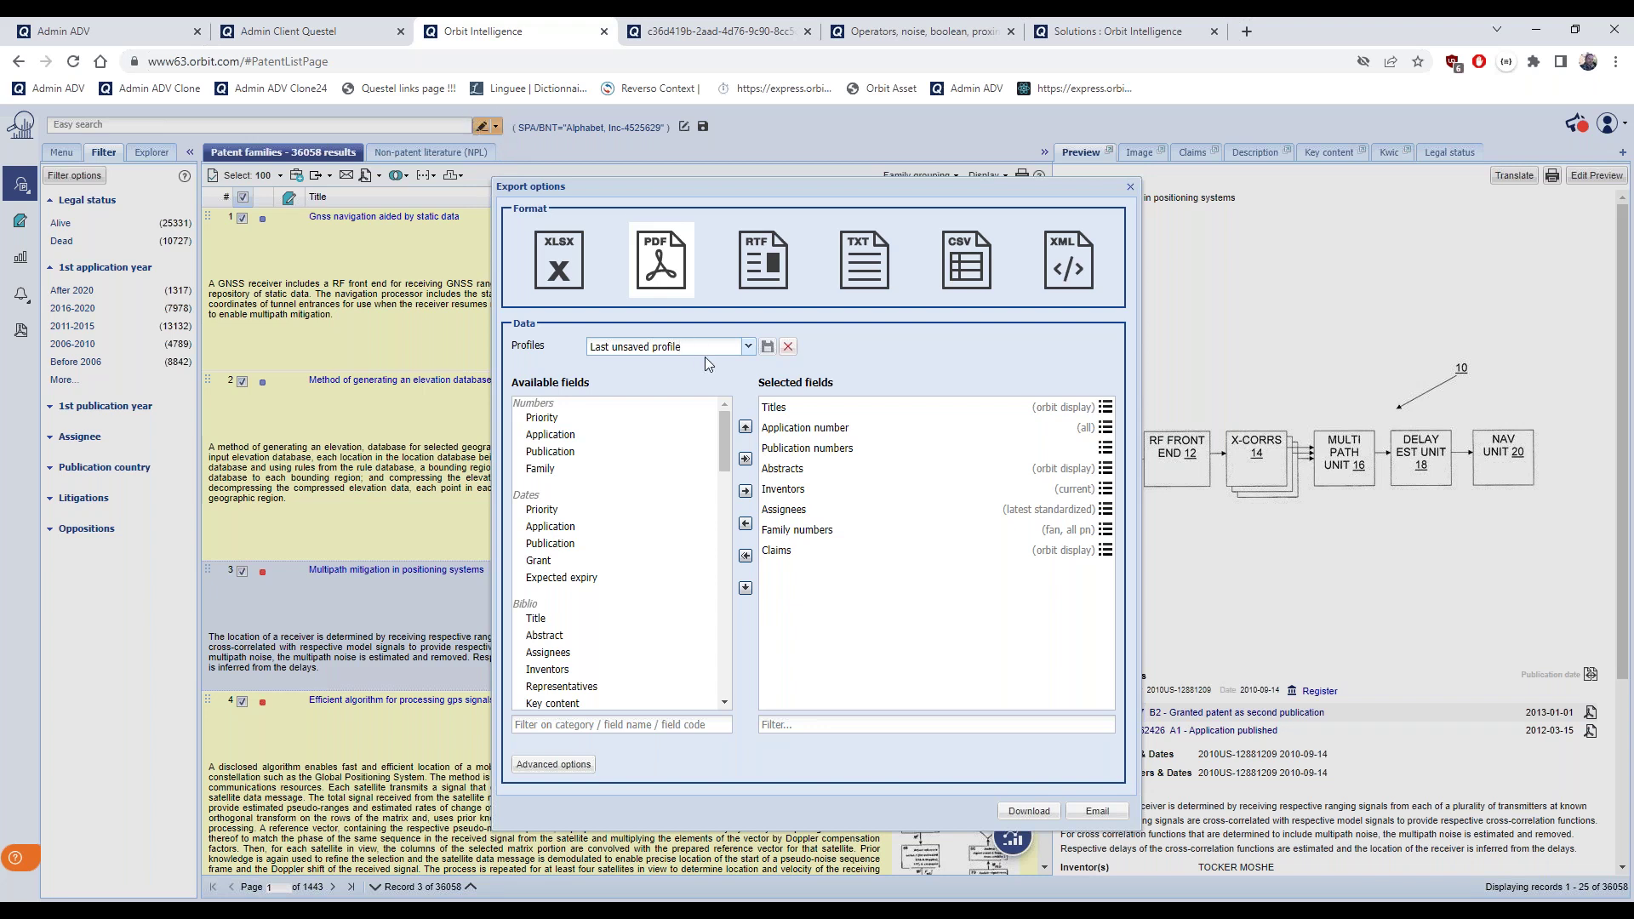
{"action": "left_click", "coordinate": [748, 349]}
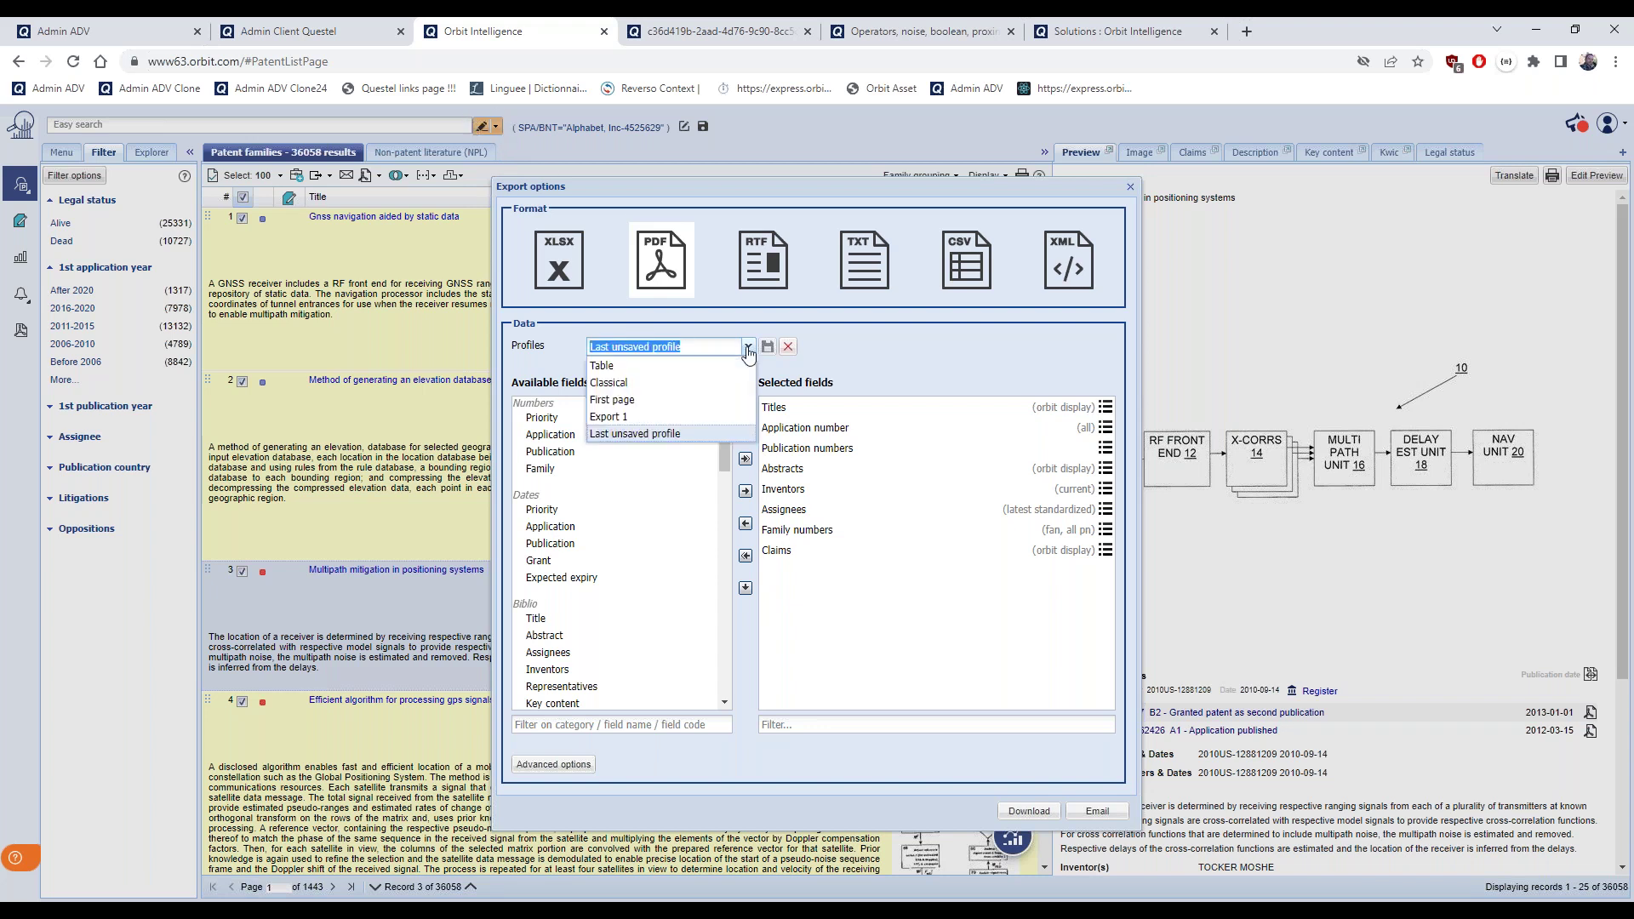
{"action": "left_click", "coordinate": [921, 360]}
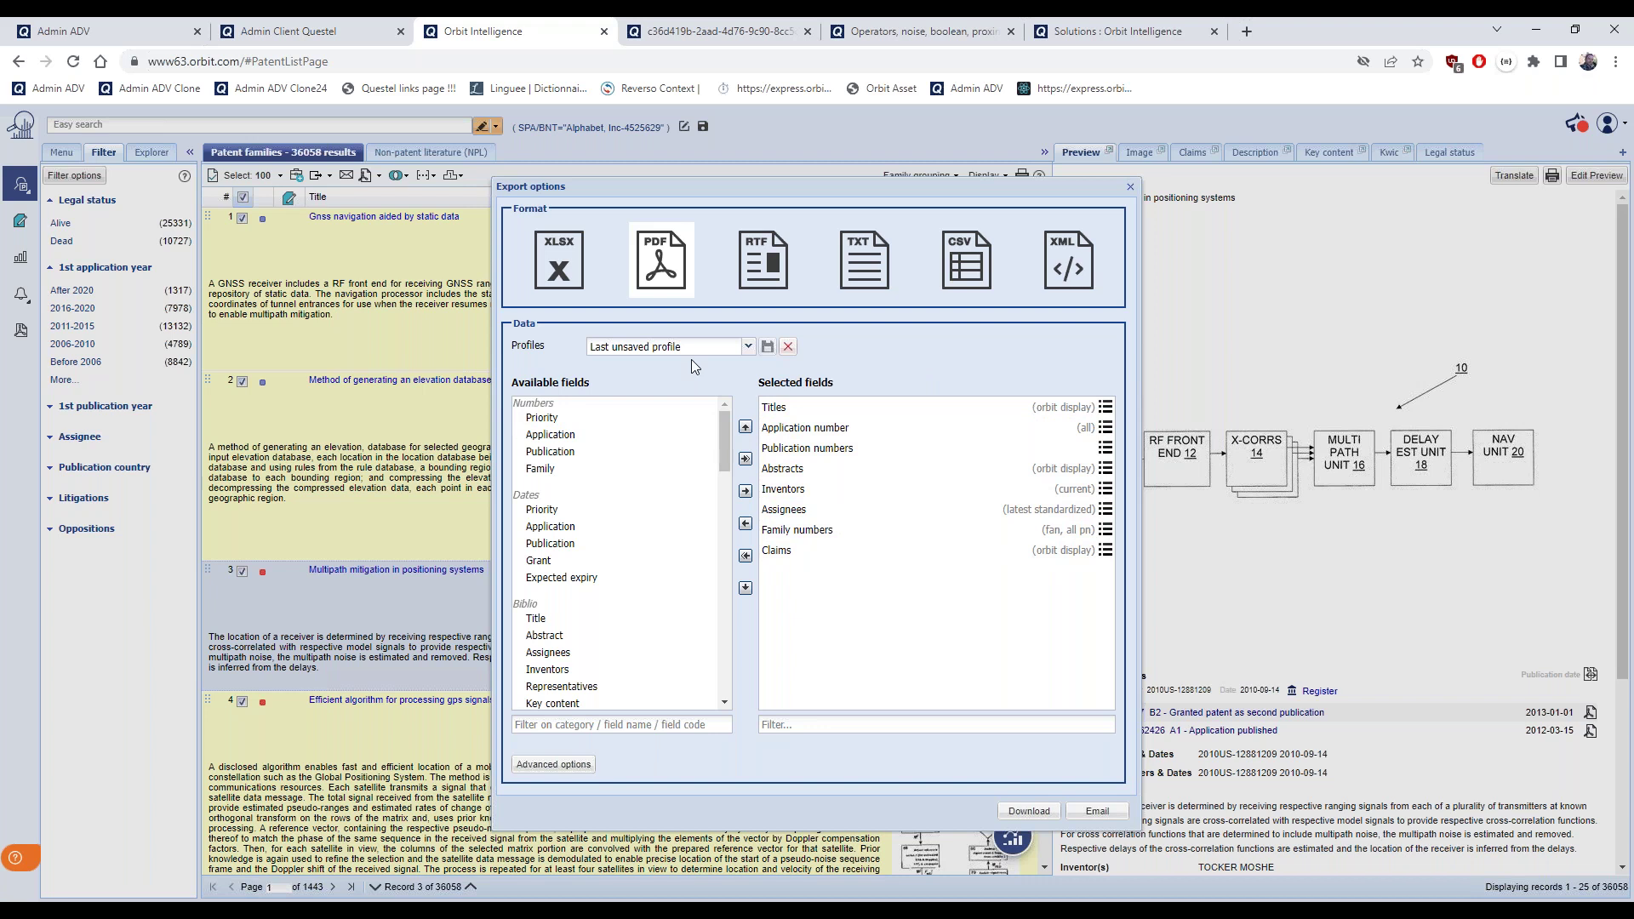
{"action": "left_click", "coordinate": [750, 356]}
{"action": "left_click", "coordinate": [675, 418]}
{"action": "left_click", "coordinate": [749, 347]}
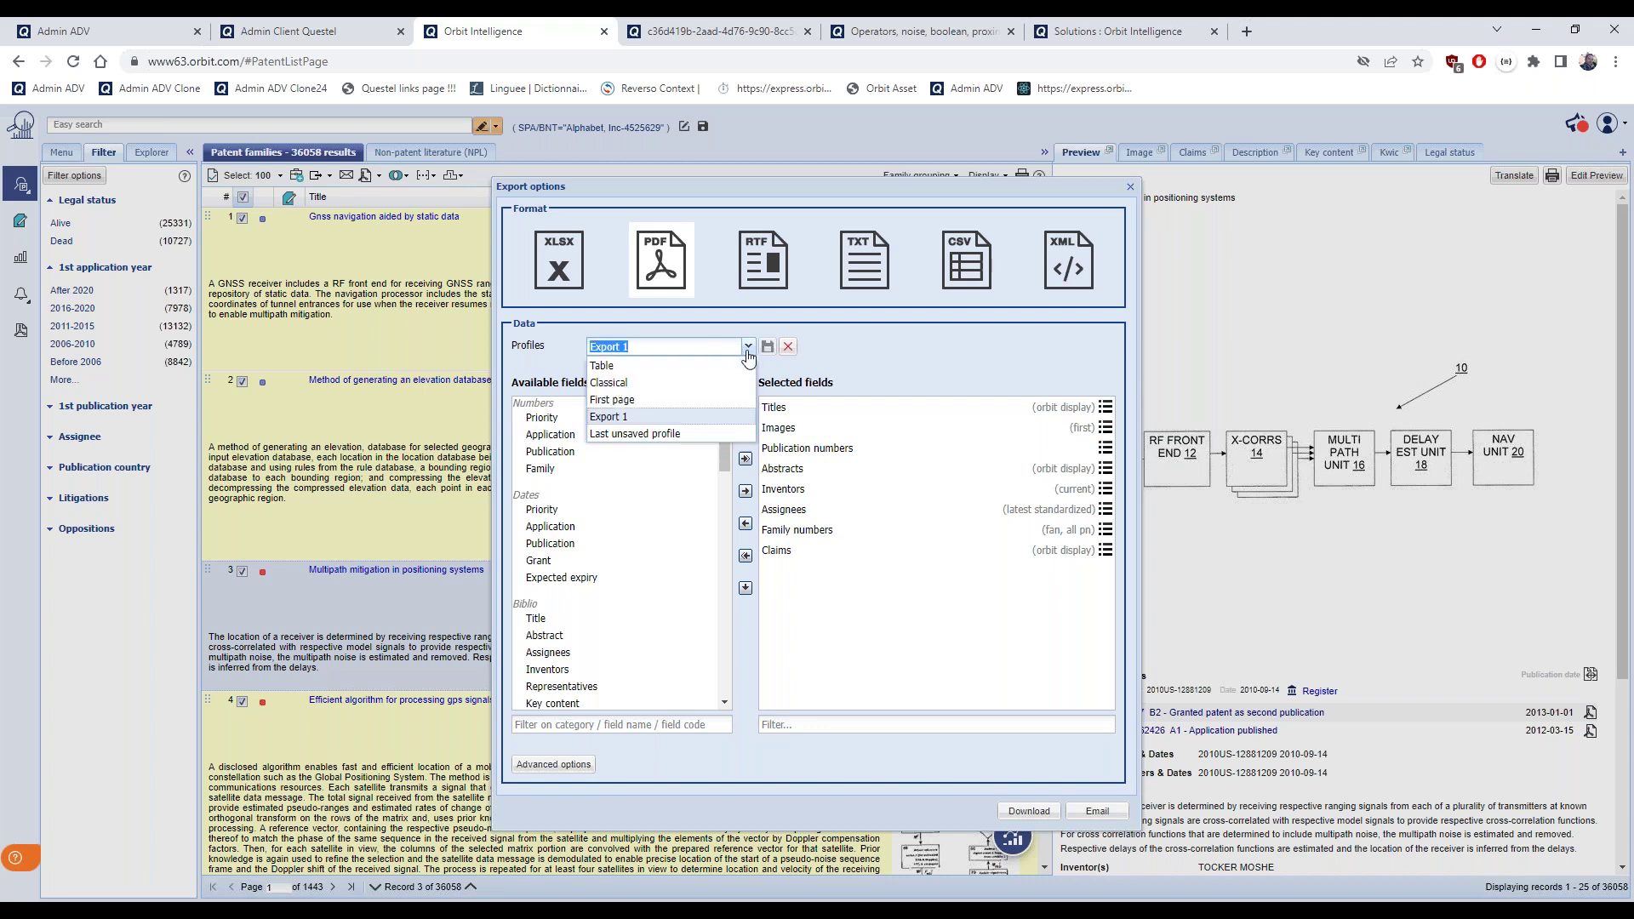
{"action": "left_click", "coordinate": [630, 399]}
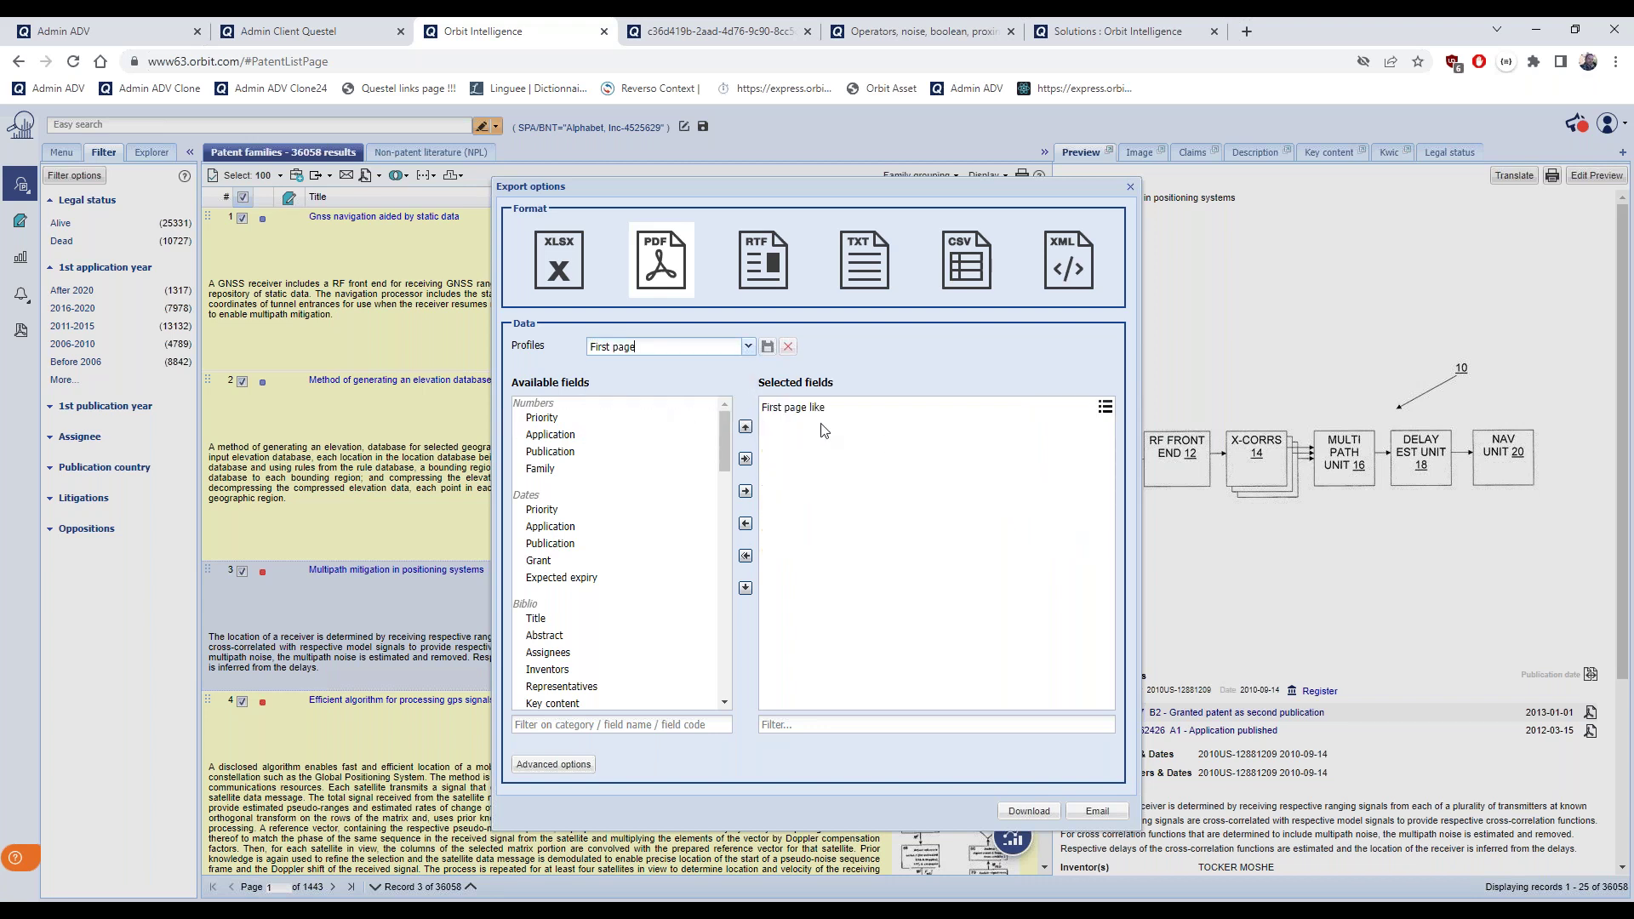
{"action": "left_click", "coordinate": [748, 346]}
{"action": "left_click", "coordinate": [715, 383]}
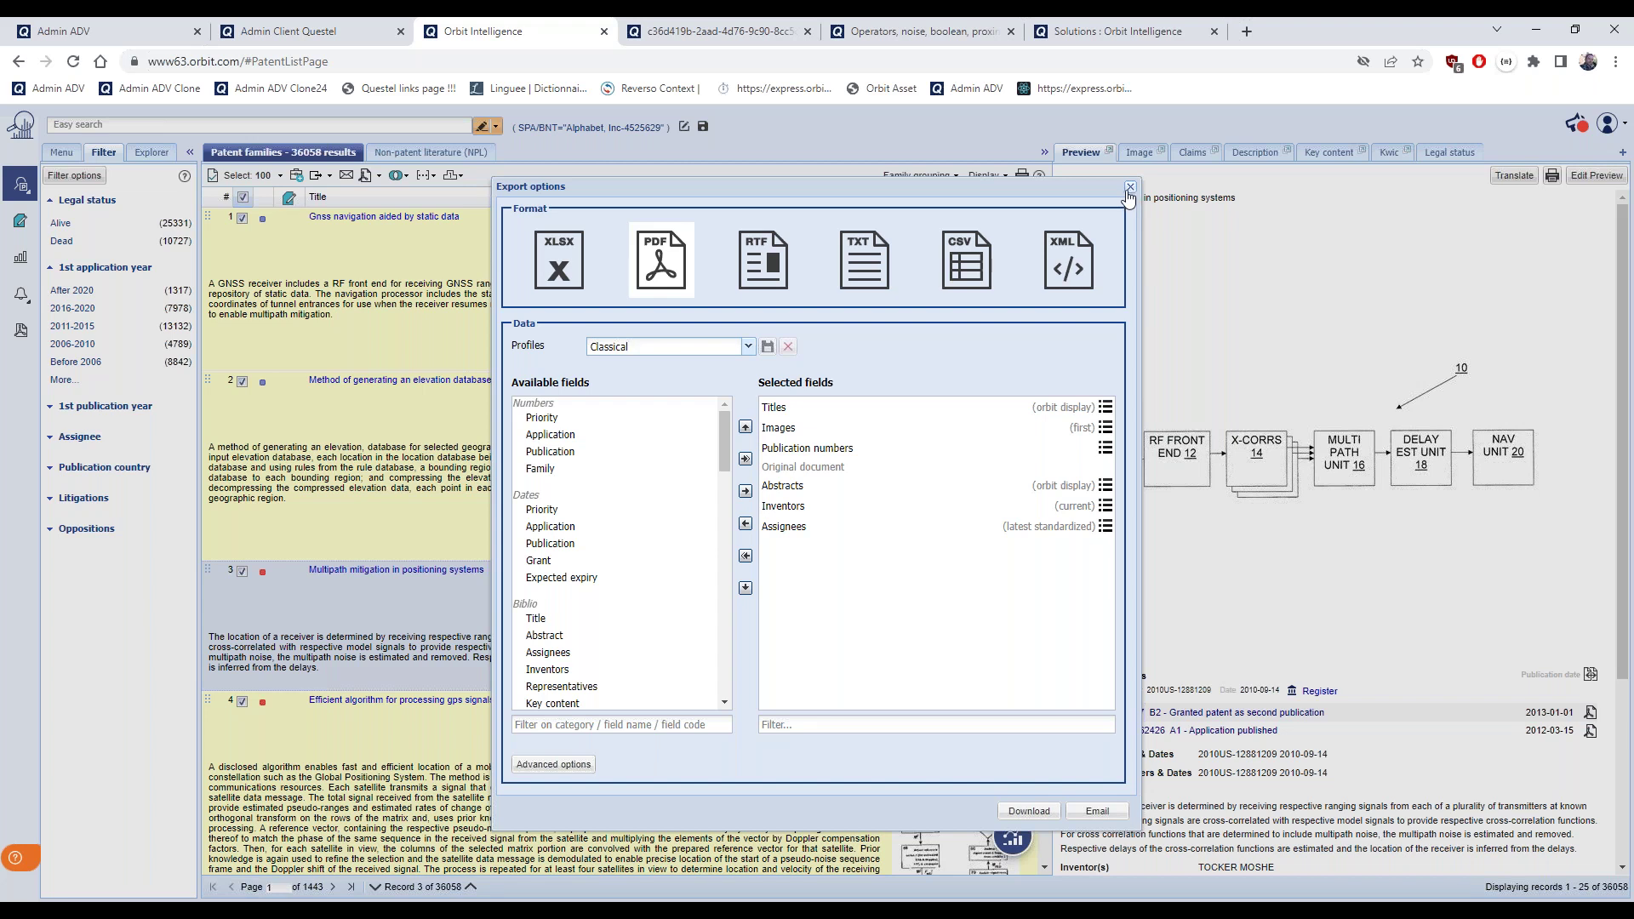
Switch the export format to XLSX, review its advanced options and close the export without downloading
{"action": "left_click", "coordinate": [558, 270]}
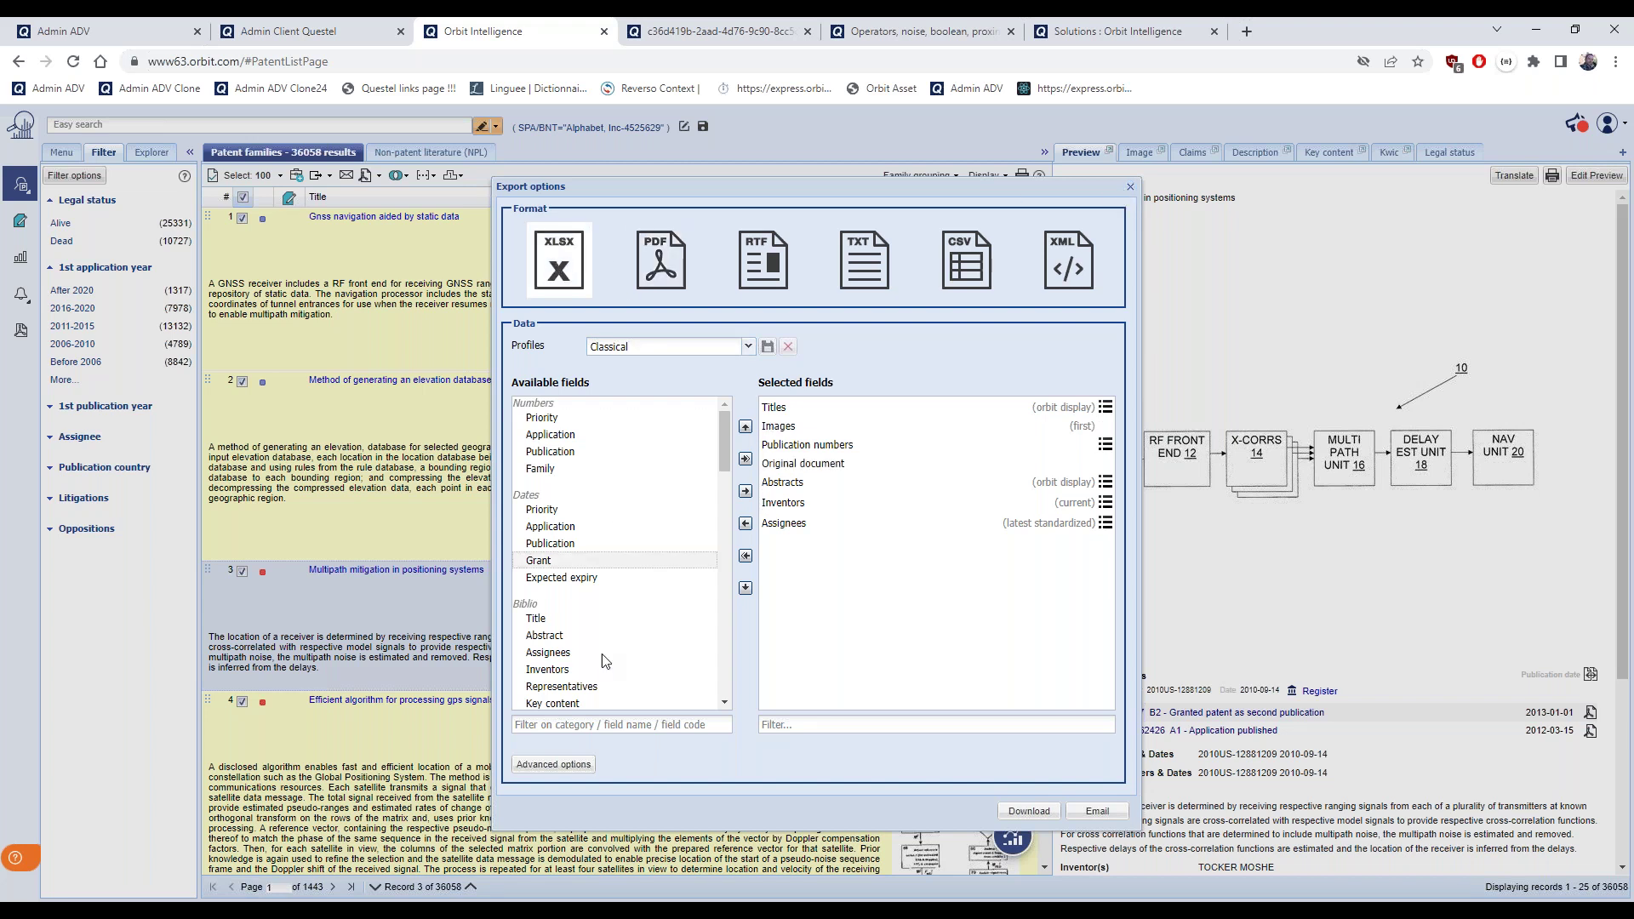
{"action": "left_click", "coordinate": [557, 765]}
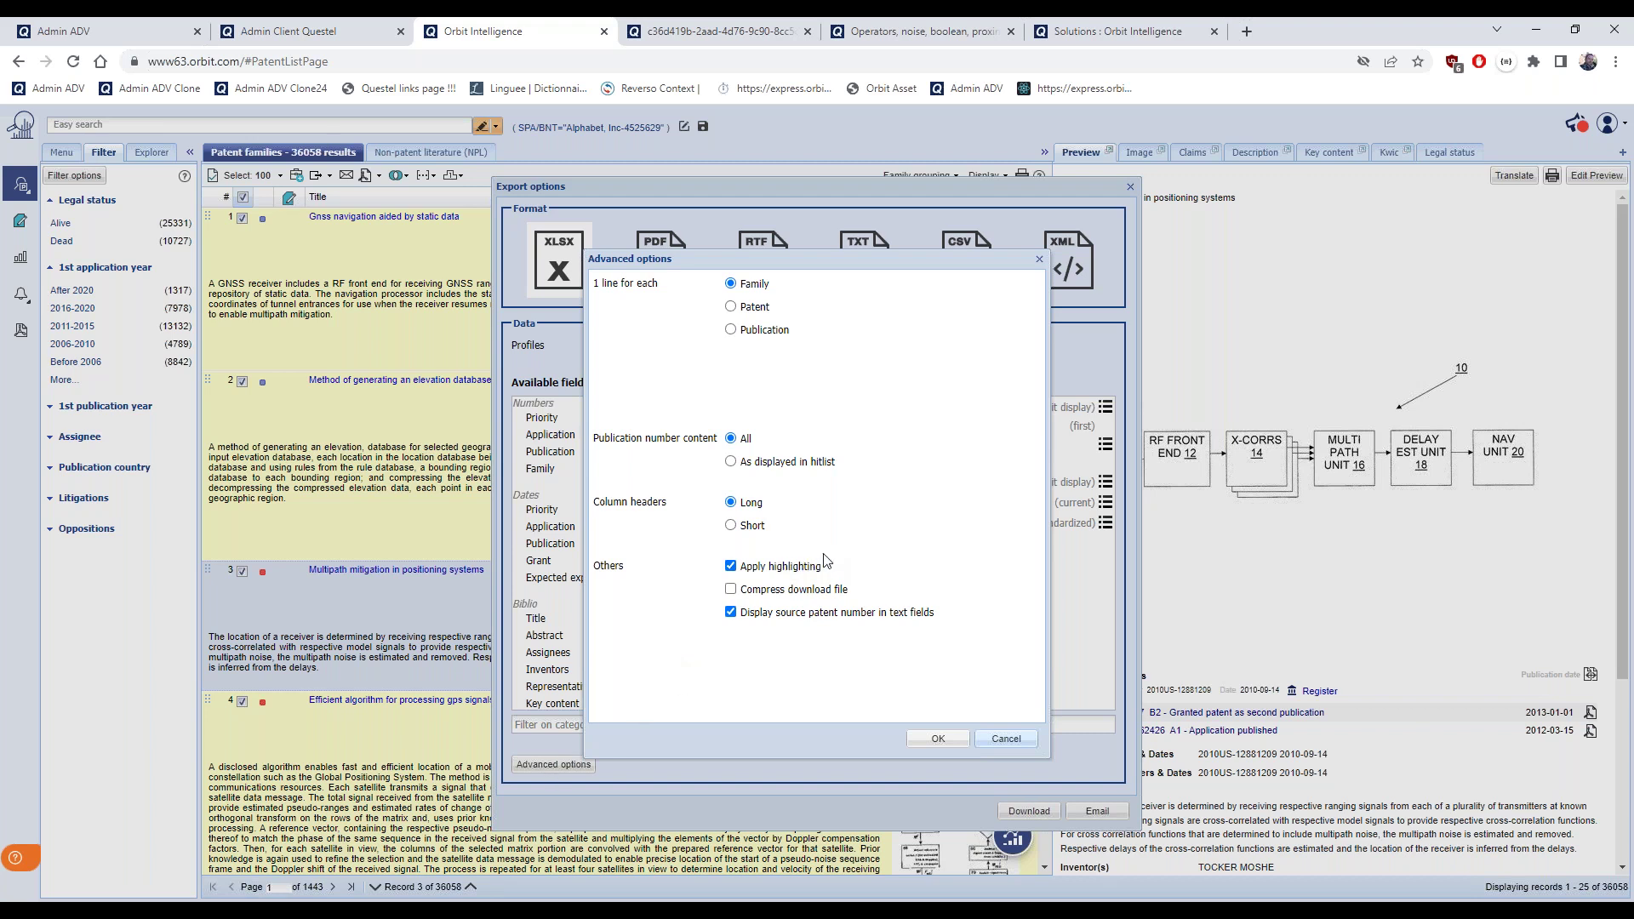
{"action": "left_click", "coordinate": [1039, 259]}
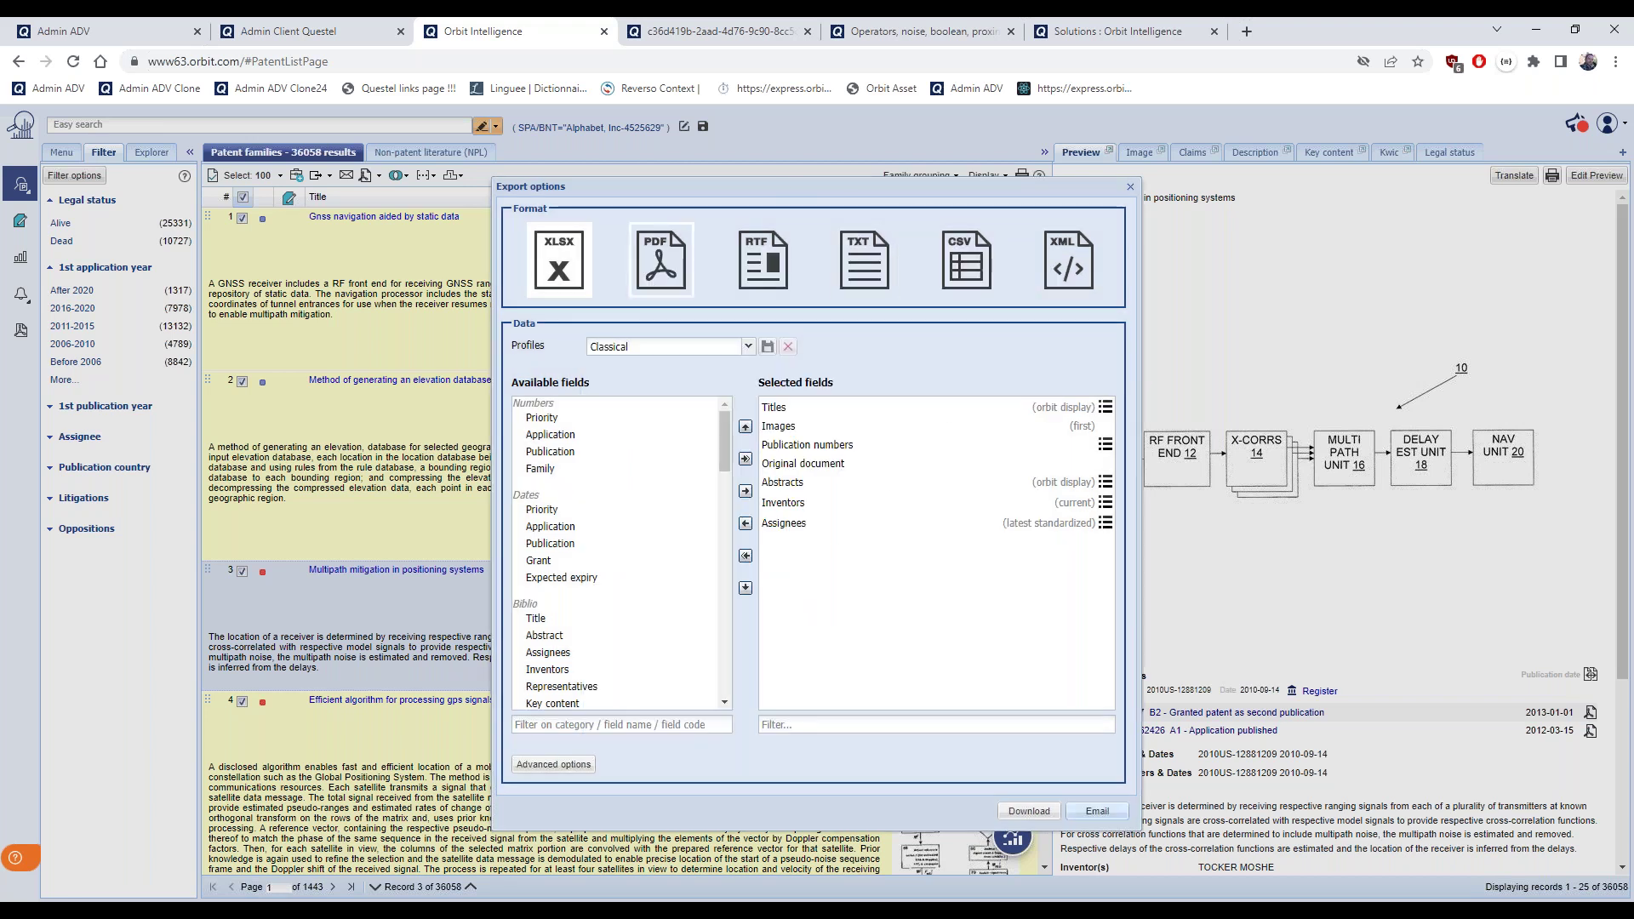
{"action": "left_click", "coordinate": [1131, 188]}
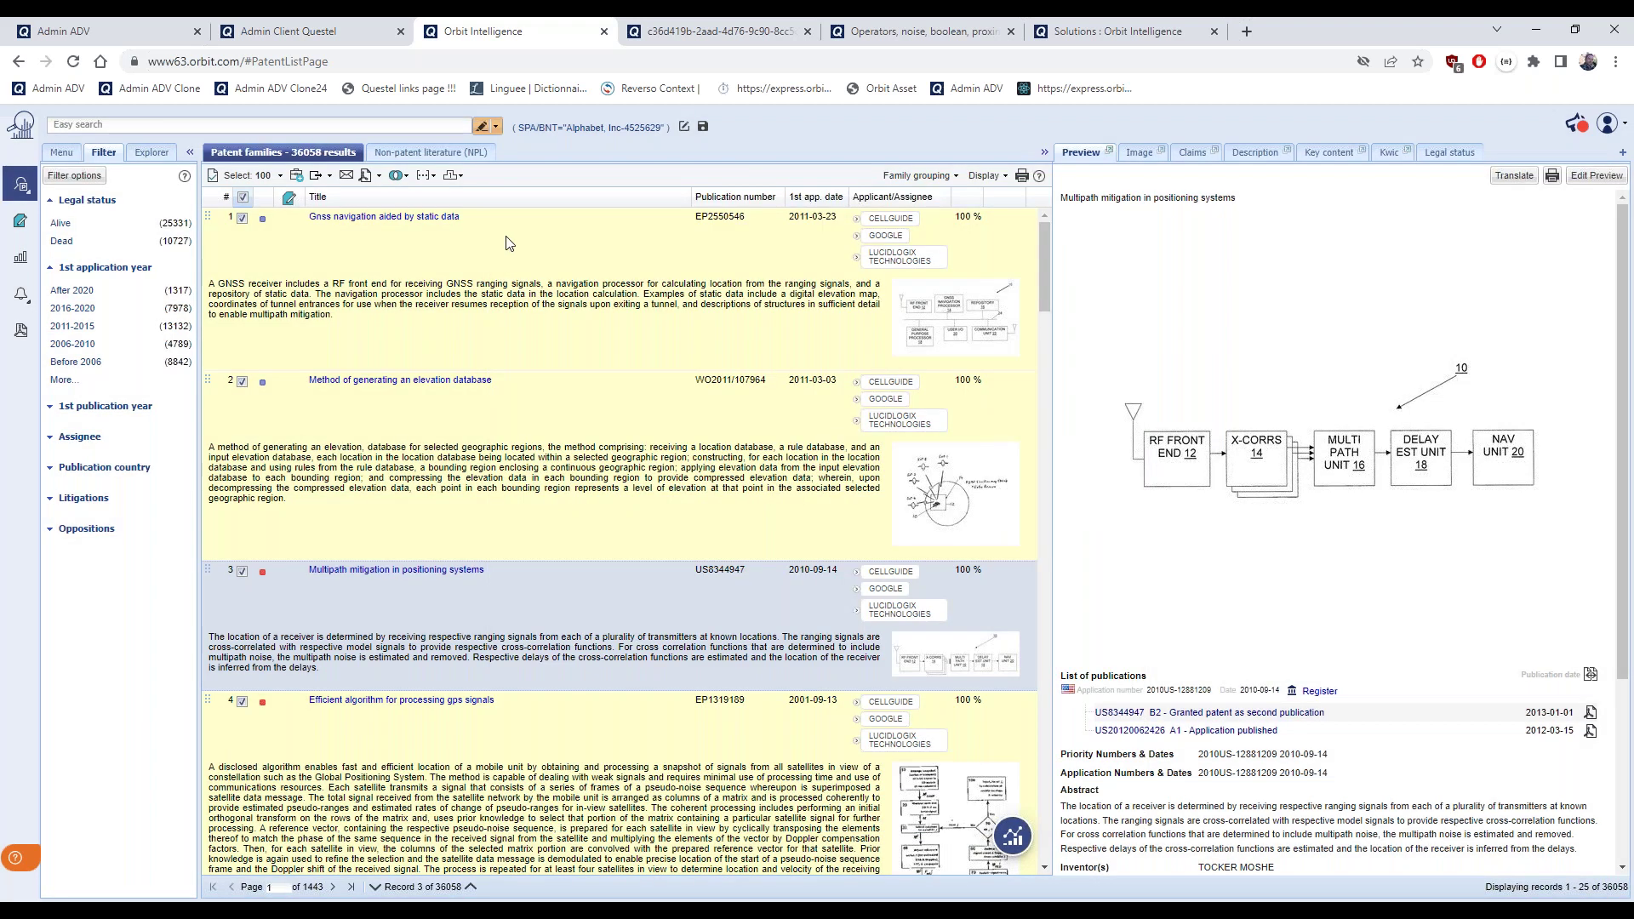
Start storing the selected records in a folder and create a new directory named Alphabet Portfolio
{"action": "left_click", "coordinate": [62, 152]}
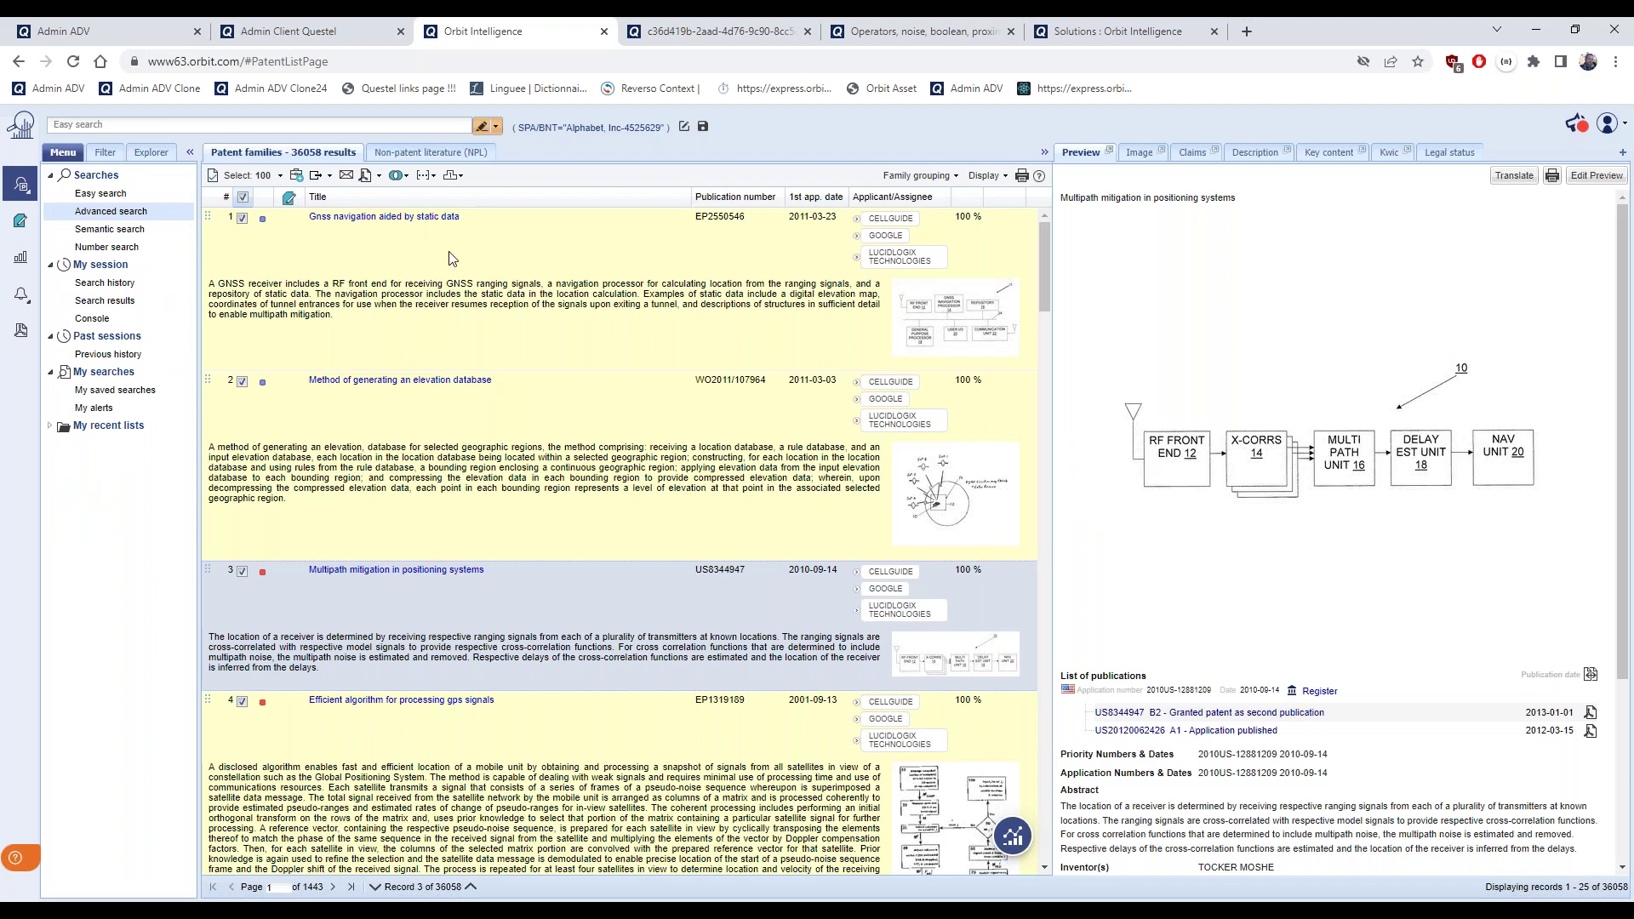
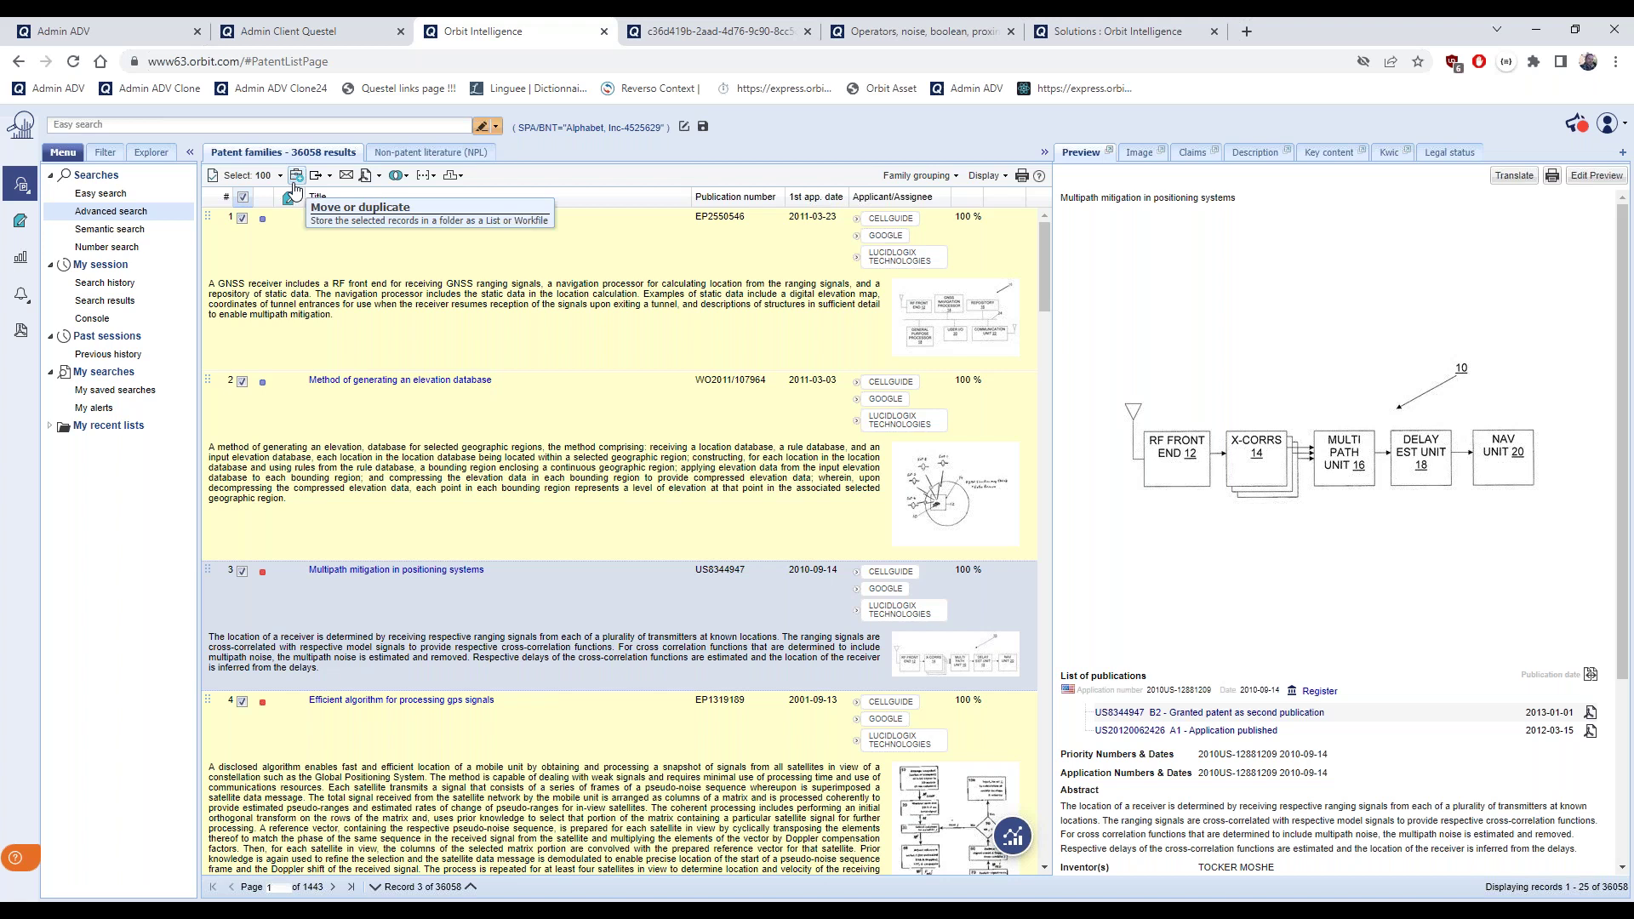
{"action": "left_click", "coordinate": [299, 181]}
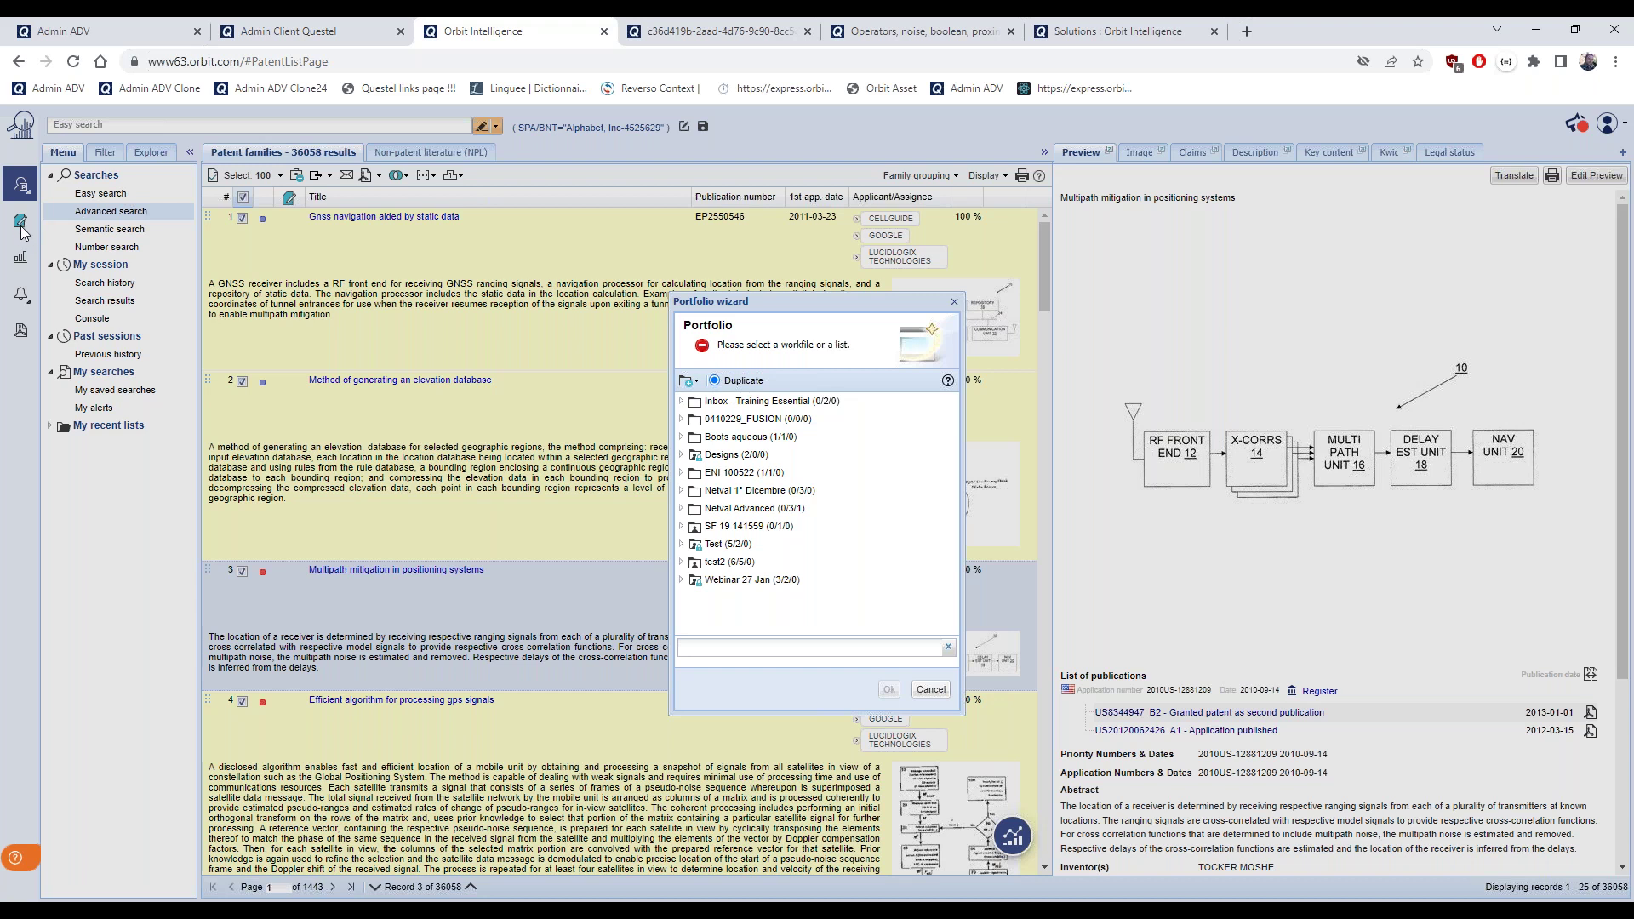
{"action": "mouse_move", "coordinate": [793, 426]}
{"action": "left_click", "coordinate": [698, 383]}
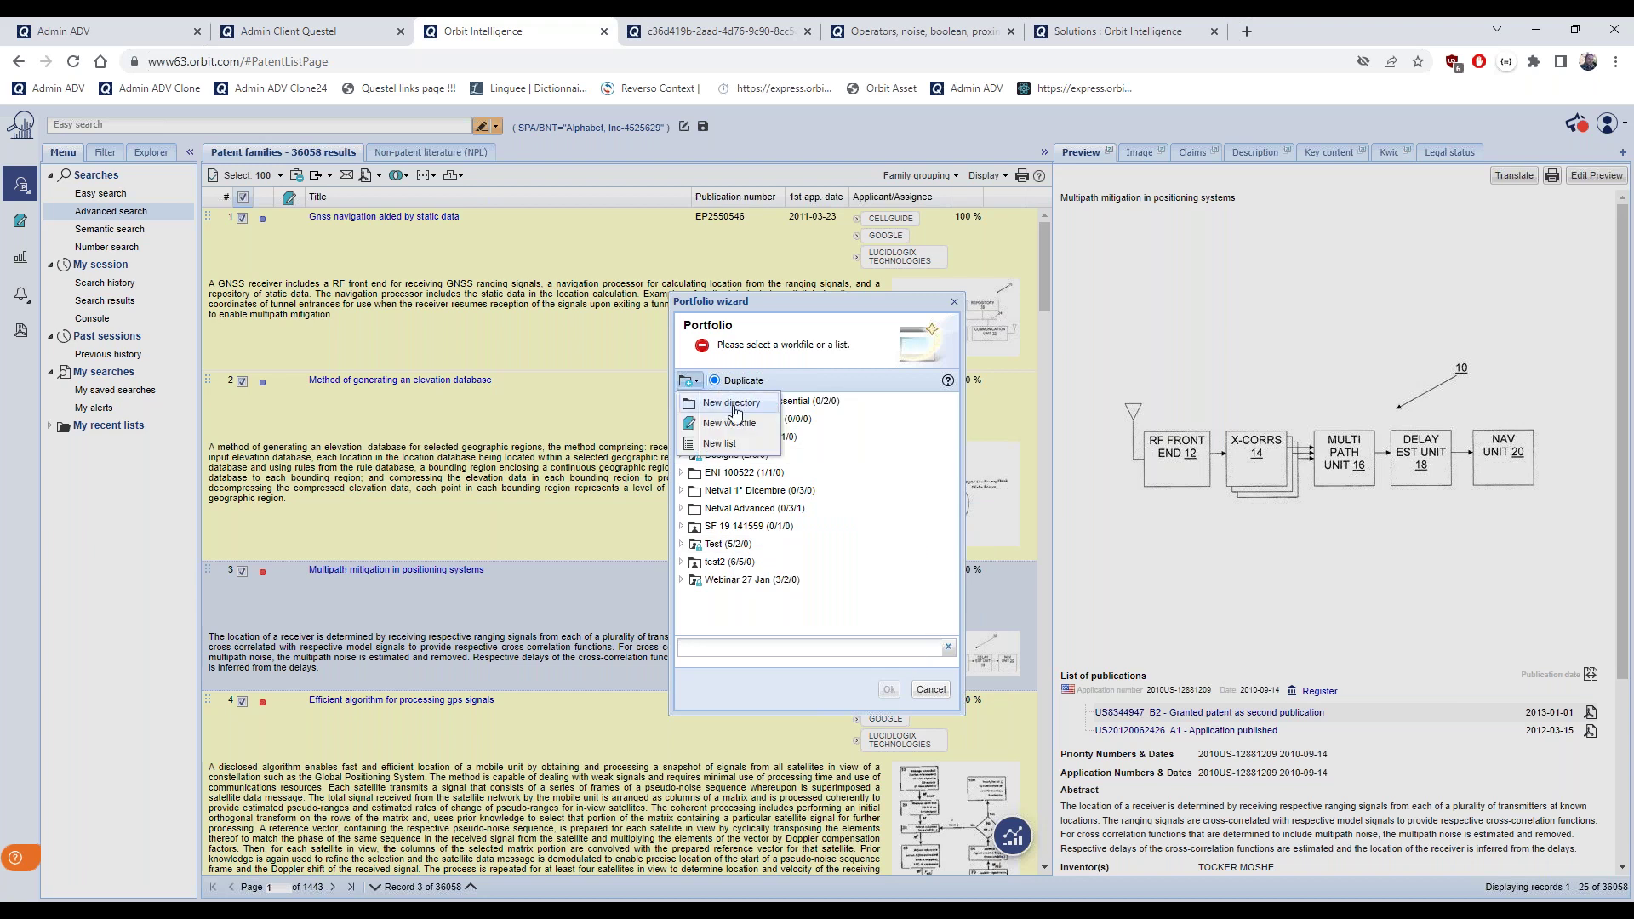
{"action": "left_click", "coordinate": [734, 405]}
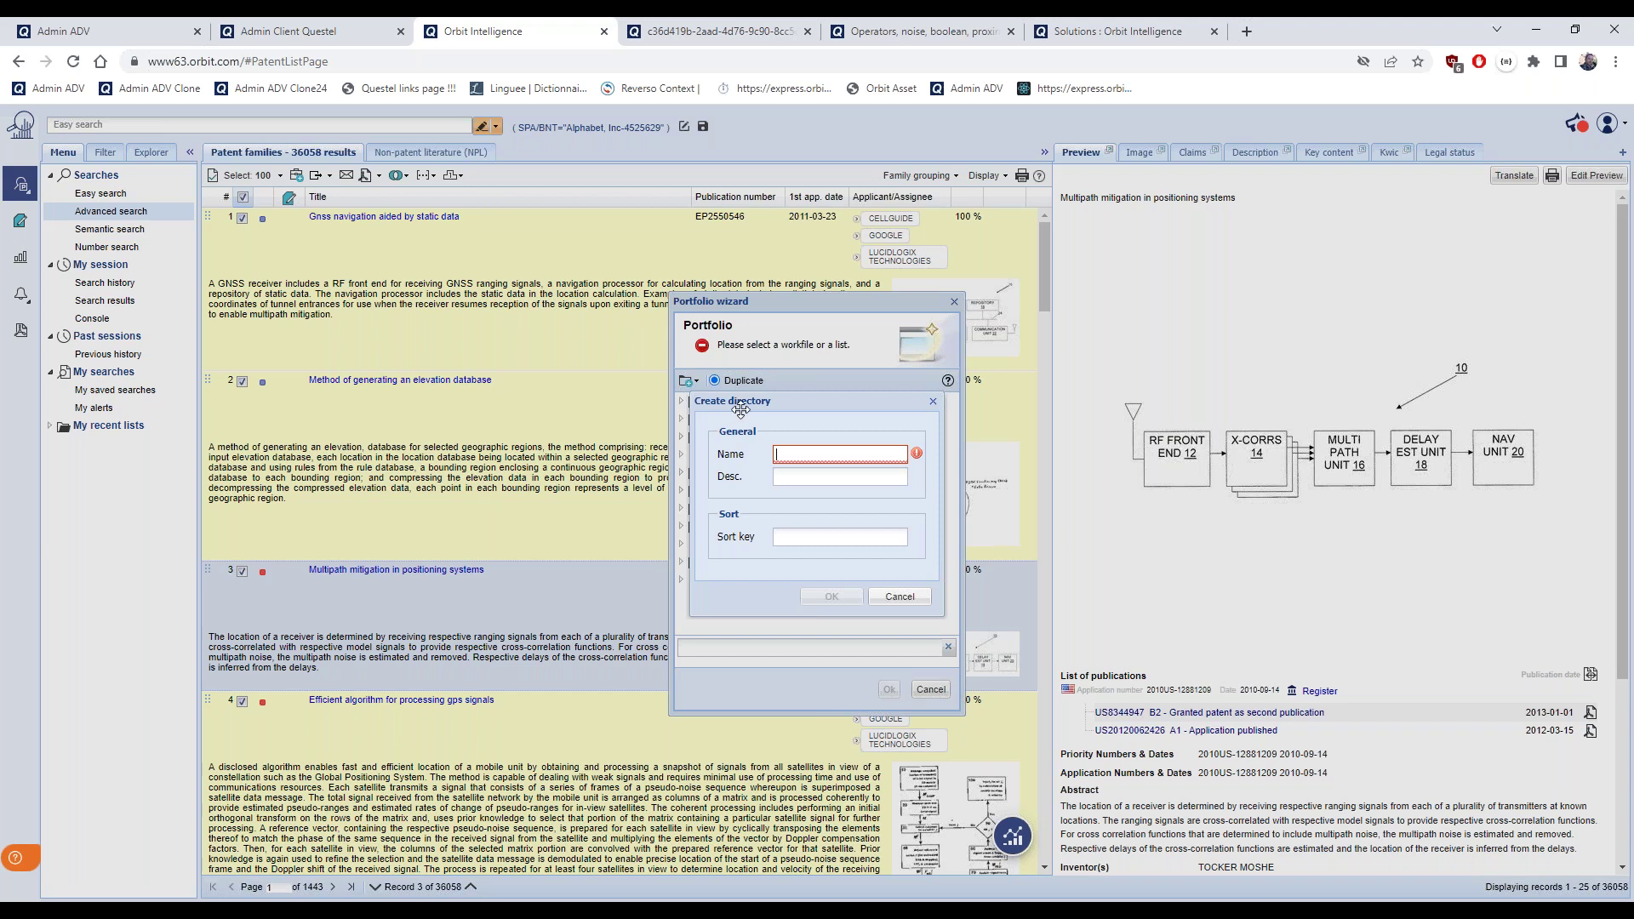
{"action": "type", "text": "Alph"}
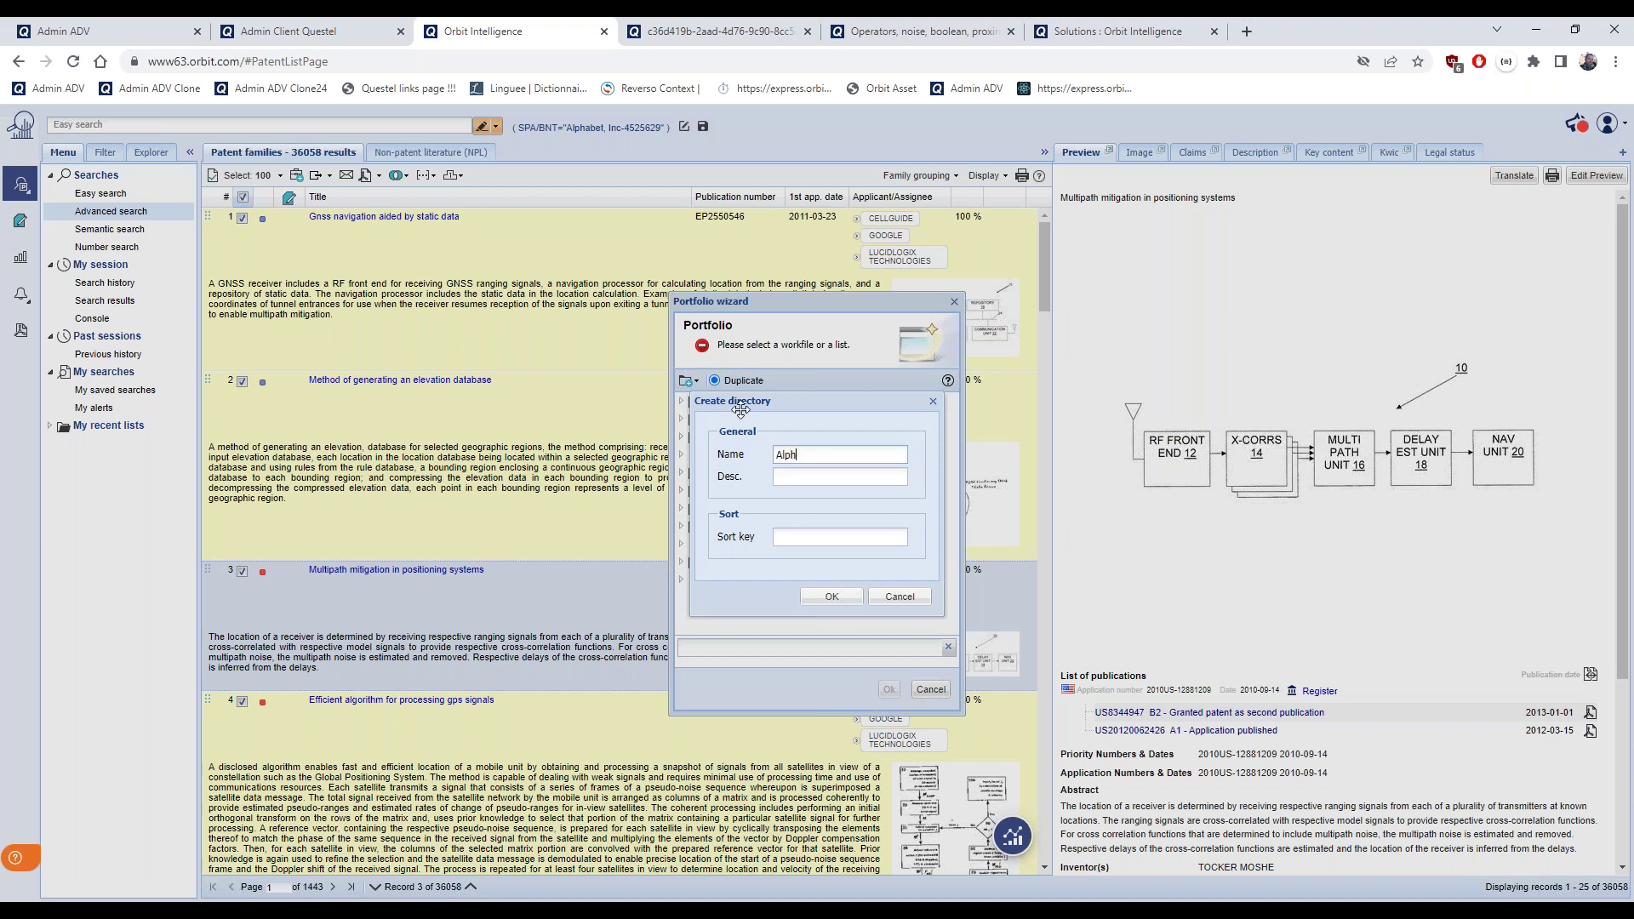
{"action": "type", "text": "abet Portfolio"}
{"action": "left_click", "coordinate": [831, 596]}
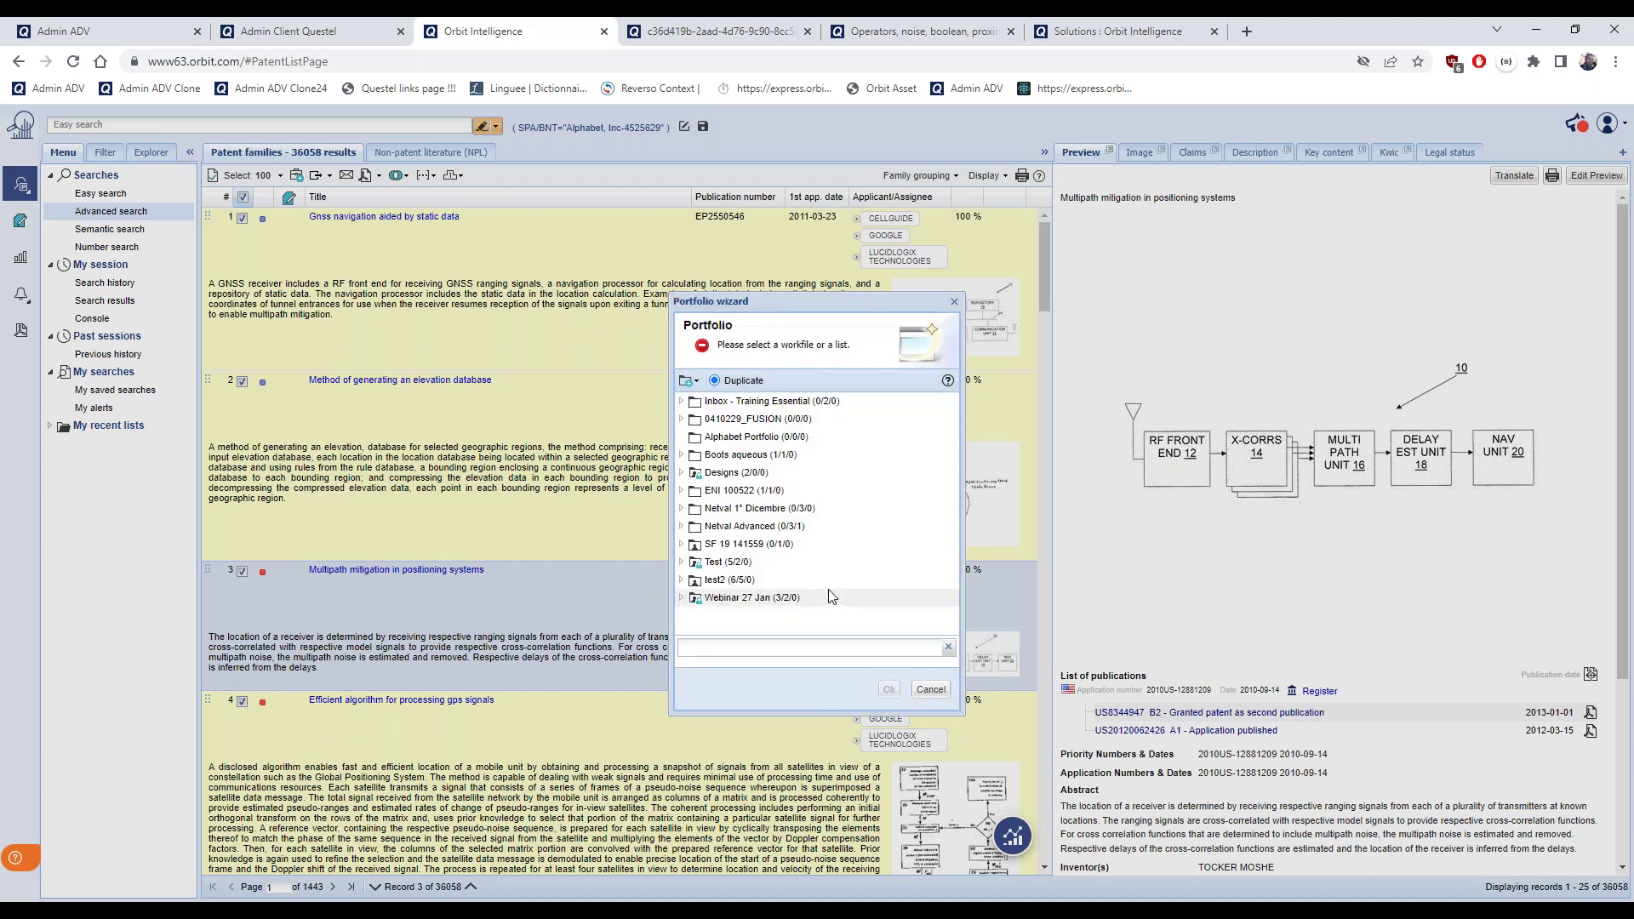
Create a list named Alphab list inside the Alphabet Portfolio directory and duplicate the selected records into it
{"action": "left_click", "coordinate": [752, 438]}
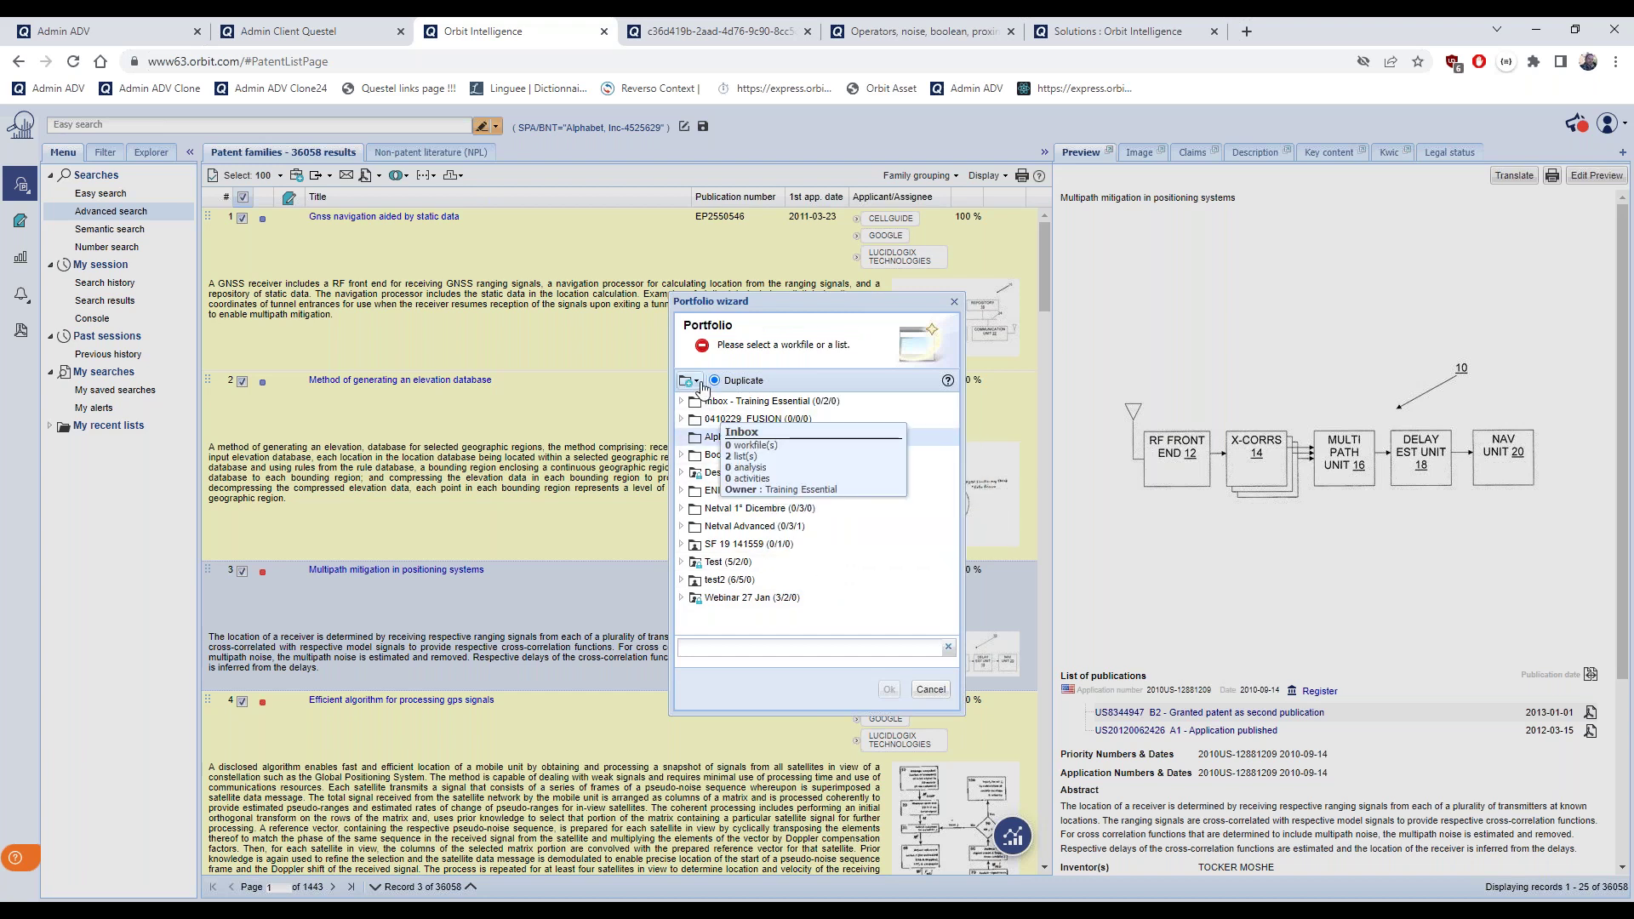
{"action": "left_click", "coordinate": [690, 381]}
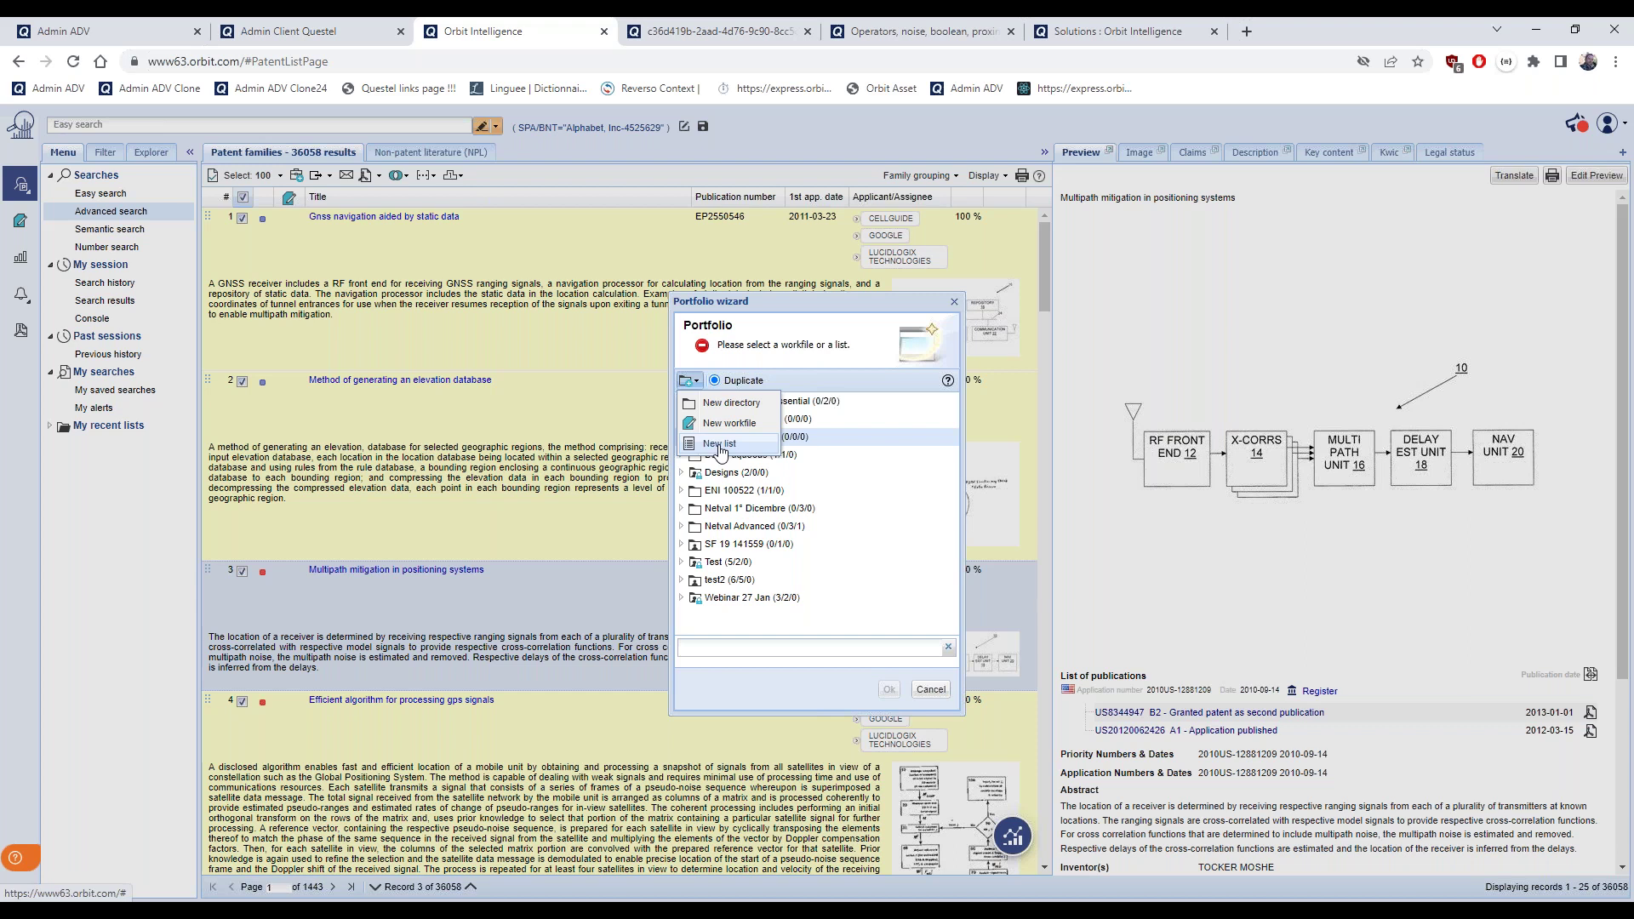
{"action": "left_click", "coordinate": [721, 446]}
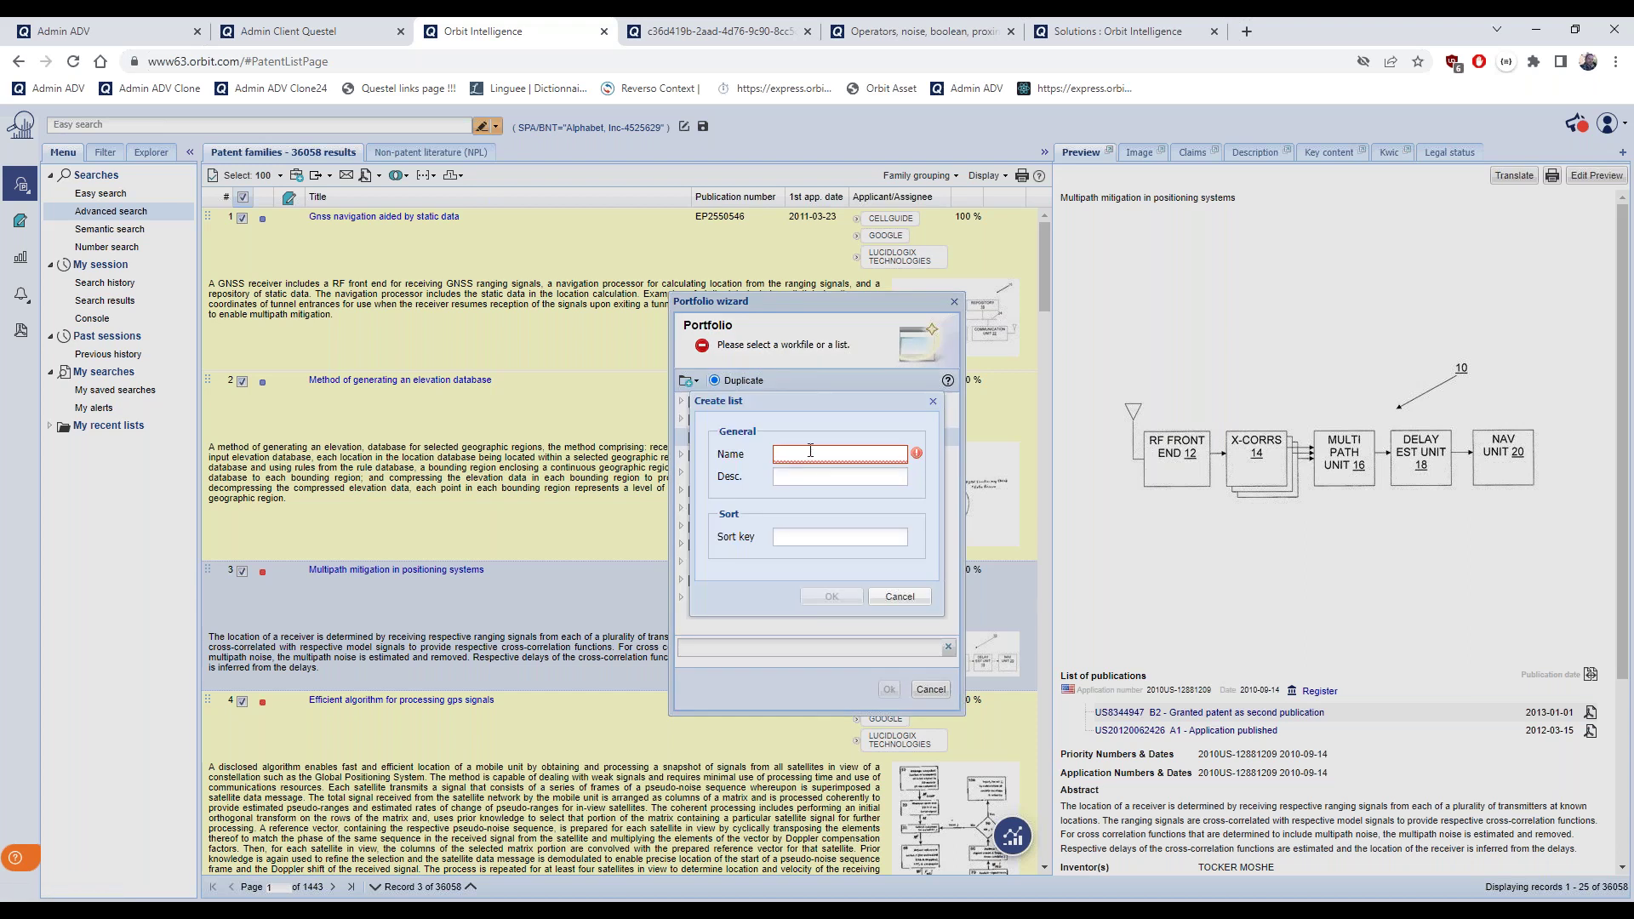
{"action": "type", "text": "Alph"}
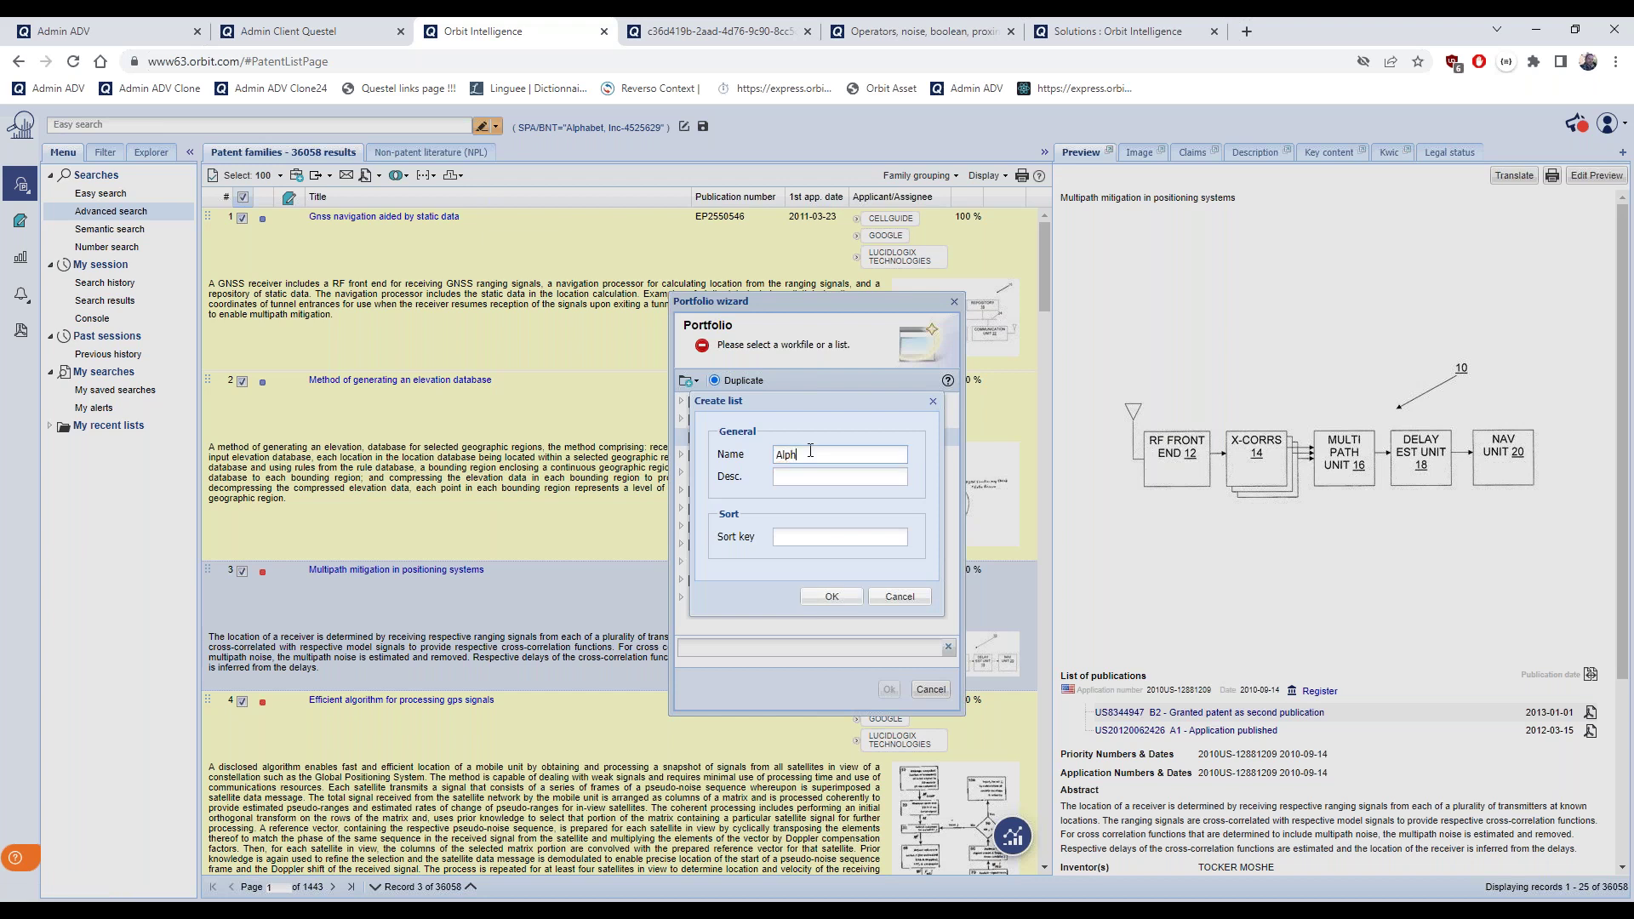
{"action": "type", "text": "ab list"}
{"action": "left_click", "coordinate": [825, 600]}
{"action": "left_click", "coordinate": [749, 458]}
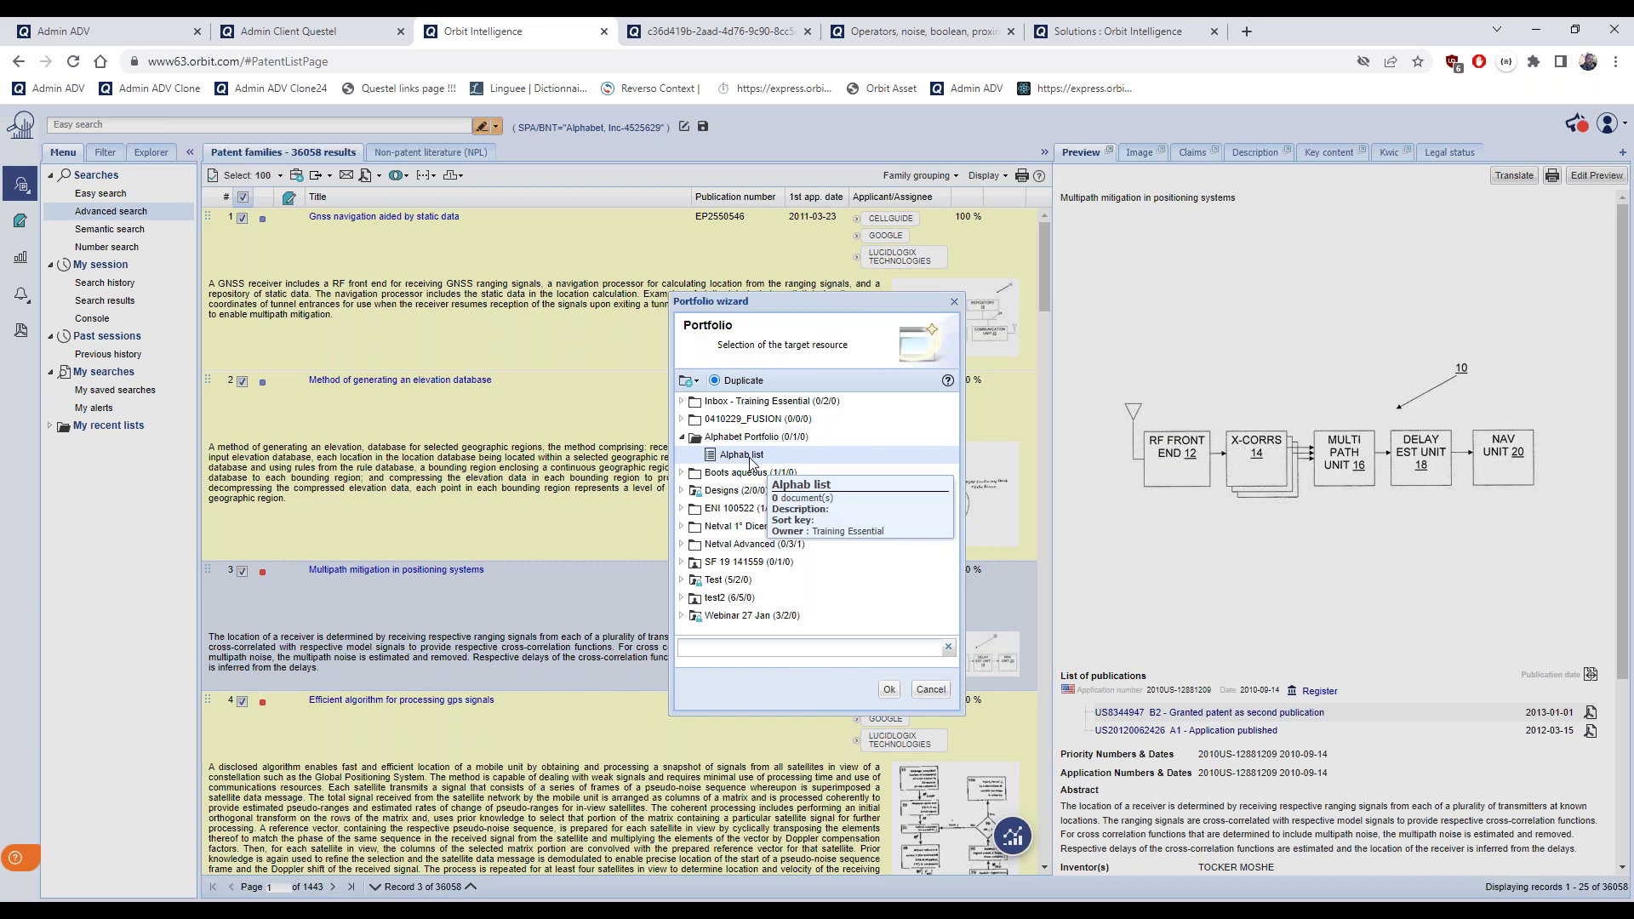
{"action": "left_click", "coordinate": [890, 691]}
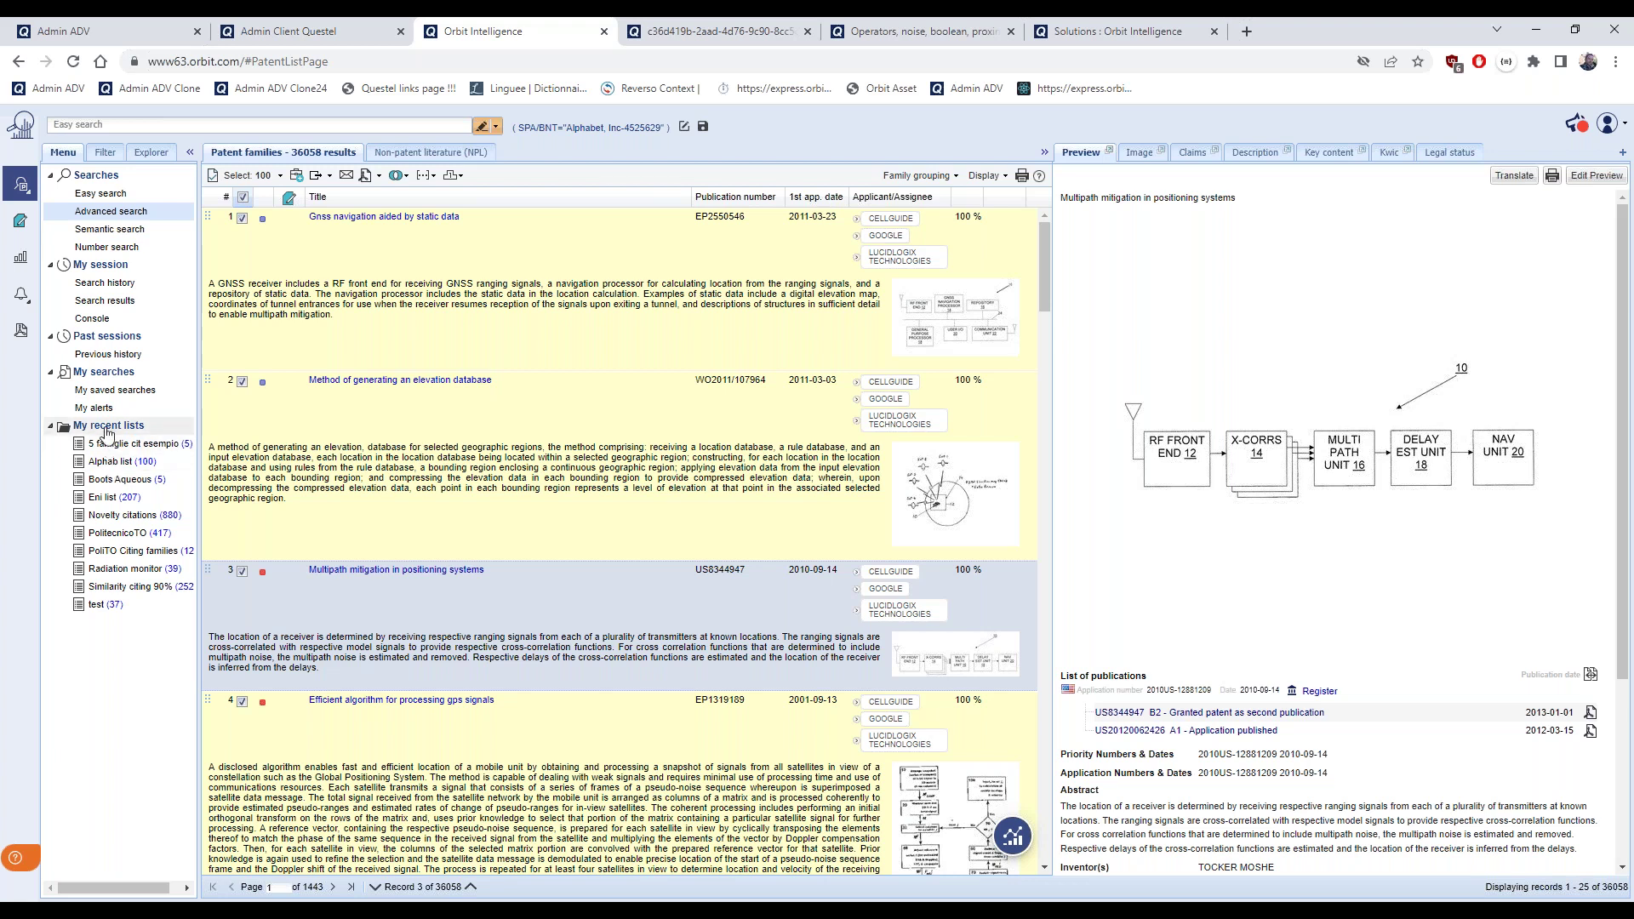
Open Alphab list from the recent lists and show its place among the portfolio directories
{"action": "left_click", "coordinate": [118, 462]}
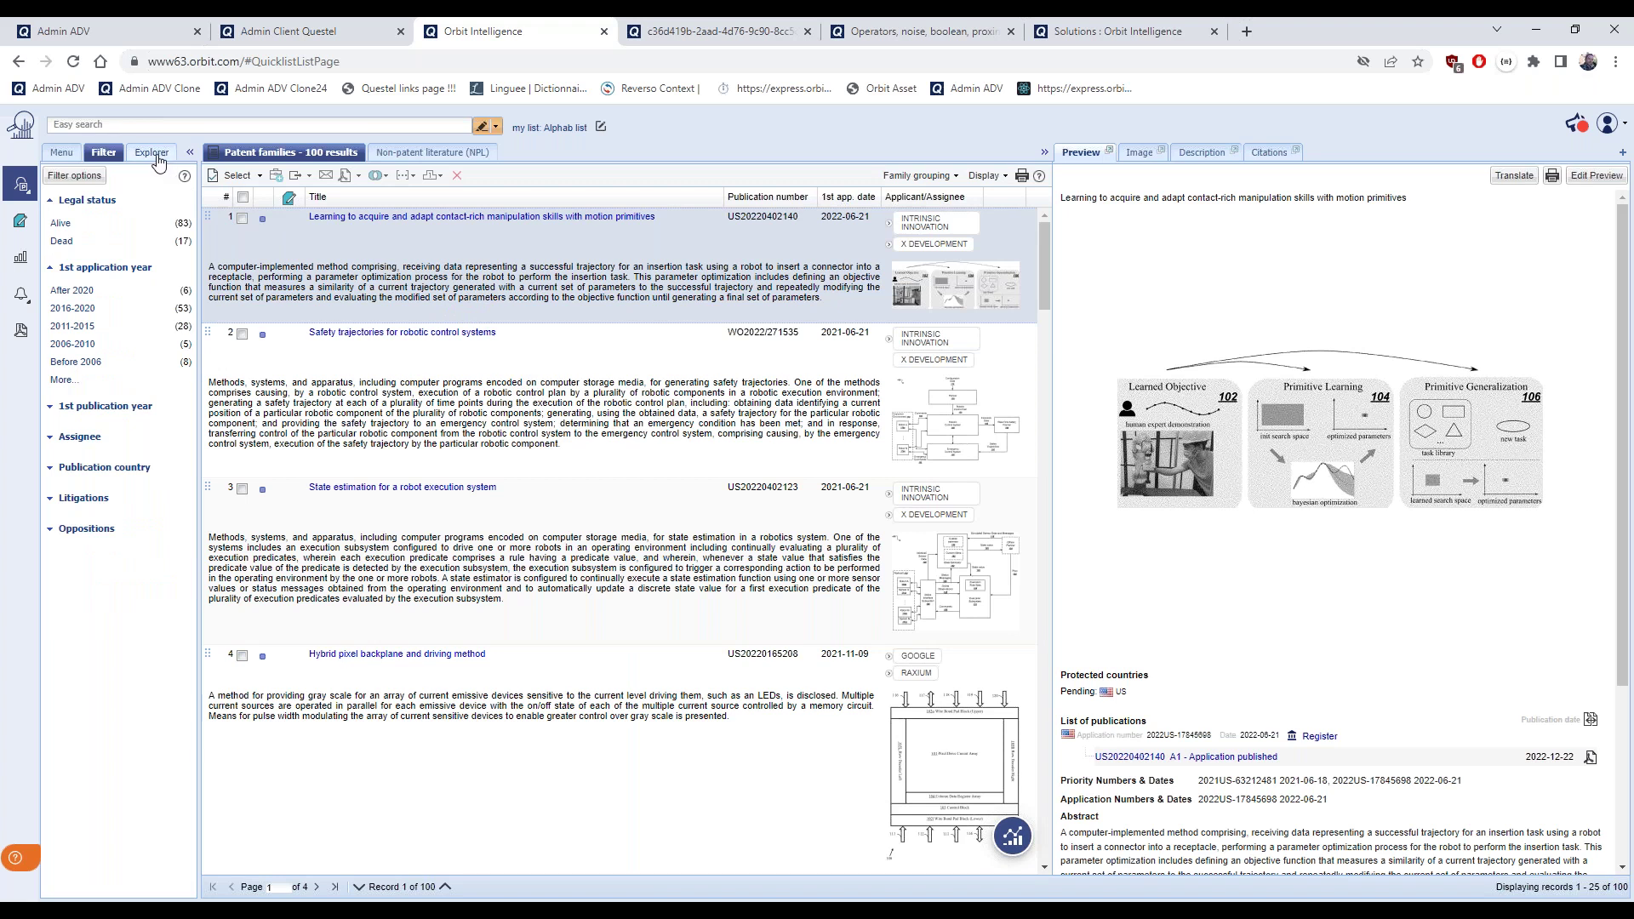
{"action": "left_click", "coordinate": [157, 160]}
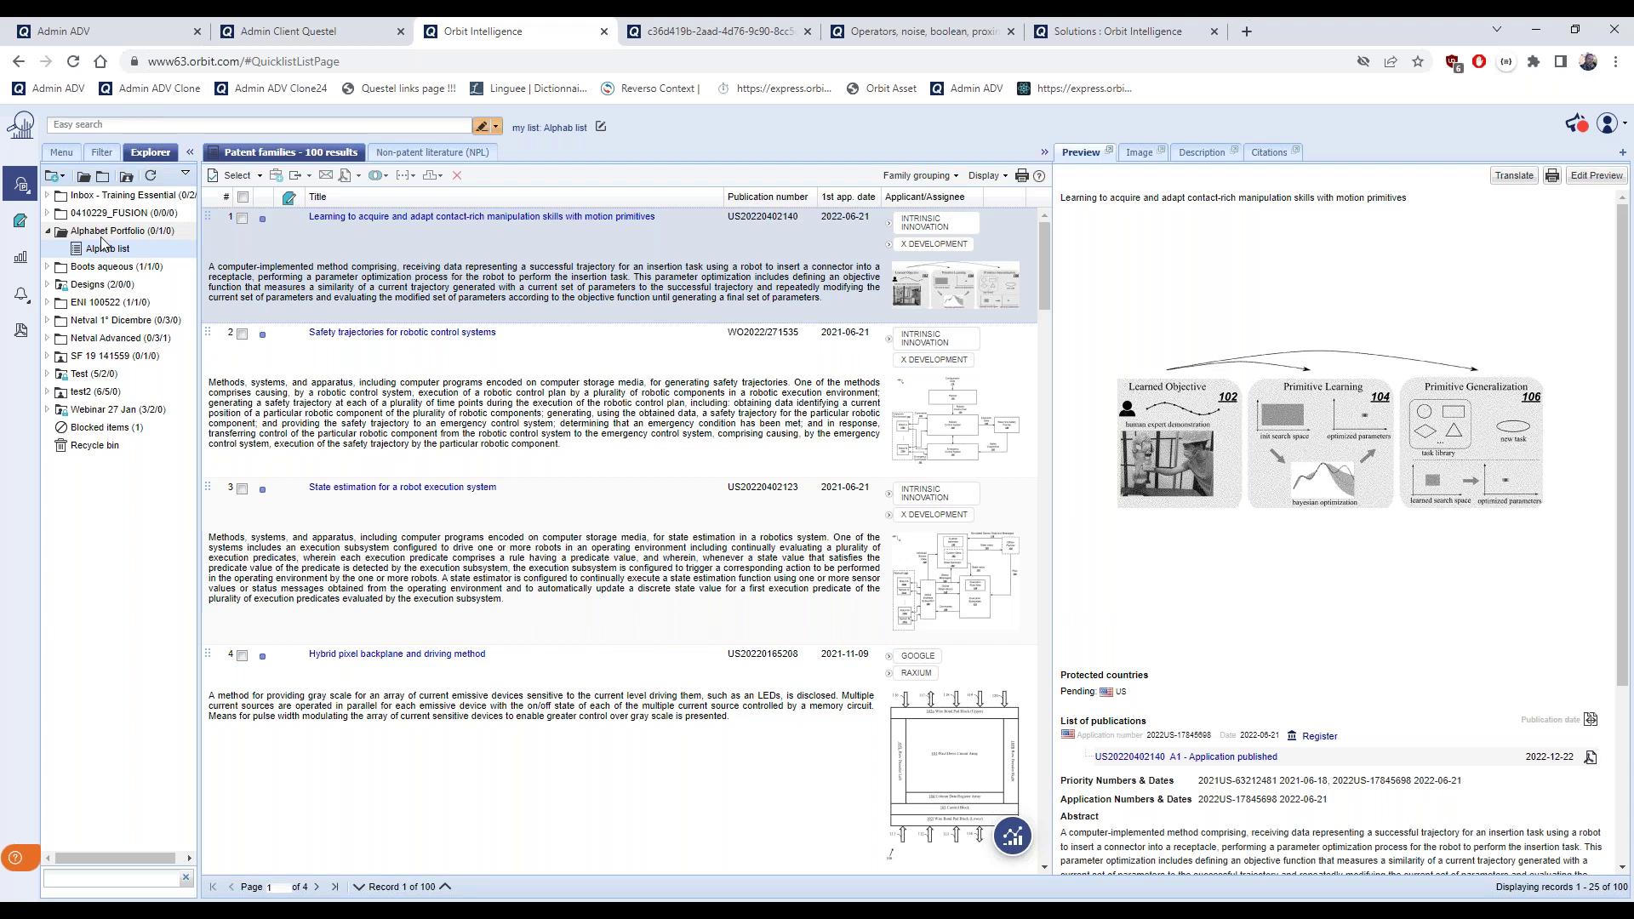
Open Alphab list from the Alphabet Portfolio directory in the portfolio module and look through its records
{"action": "mouse_move", "coordinate": [116, 254]}
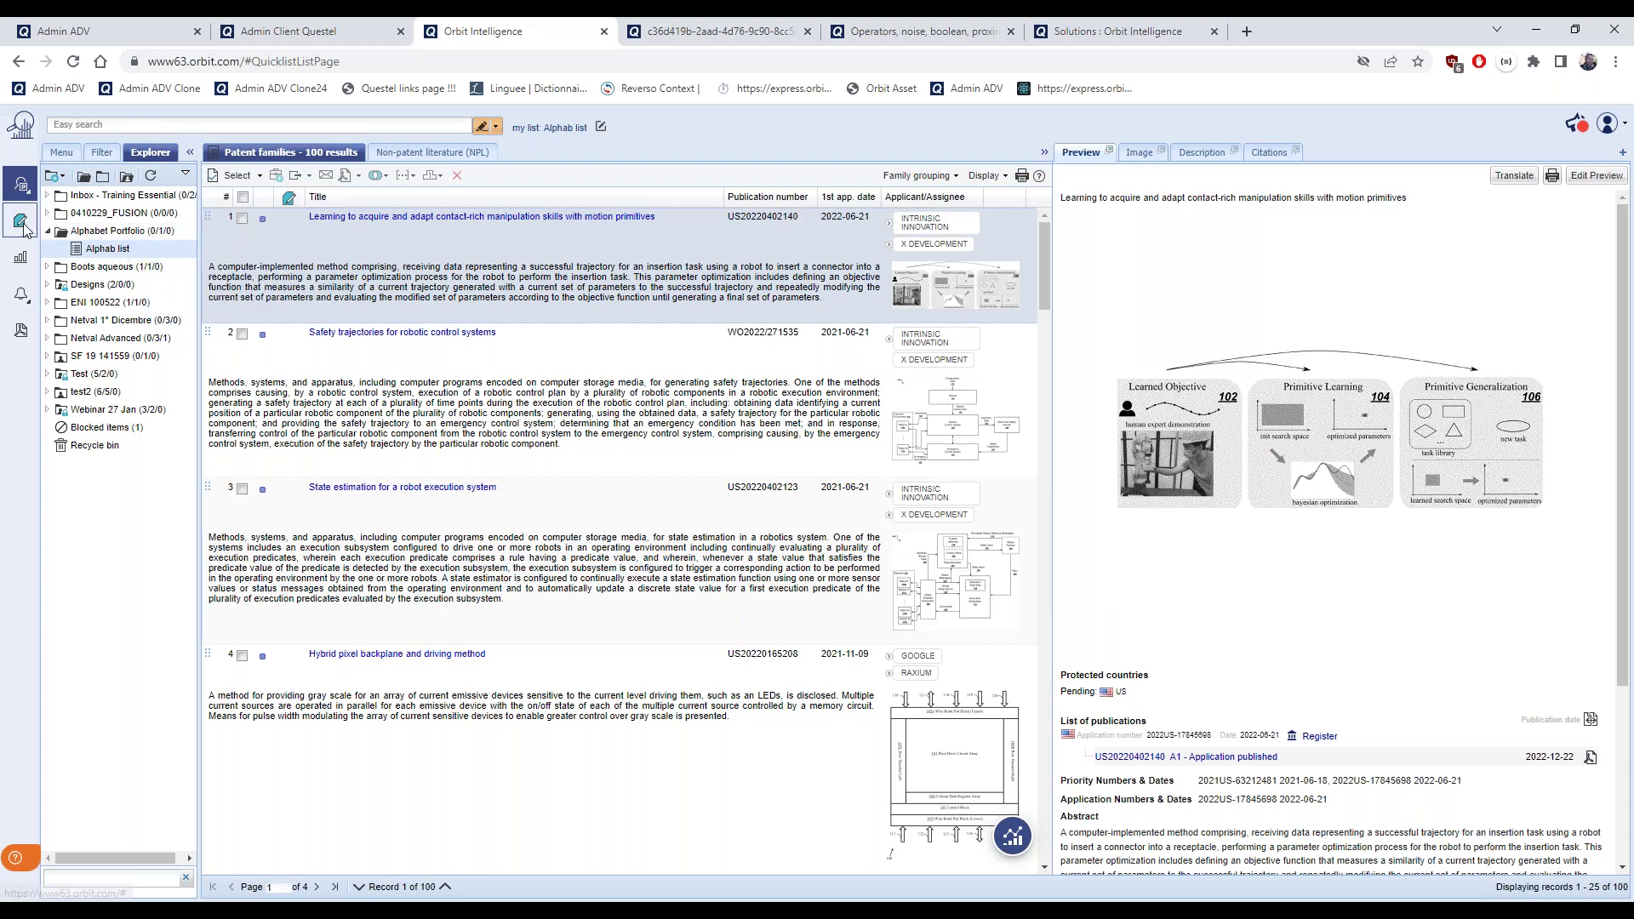
{"action": "left_click", "coordinate": [21, 223]}
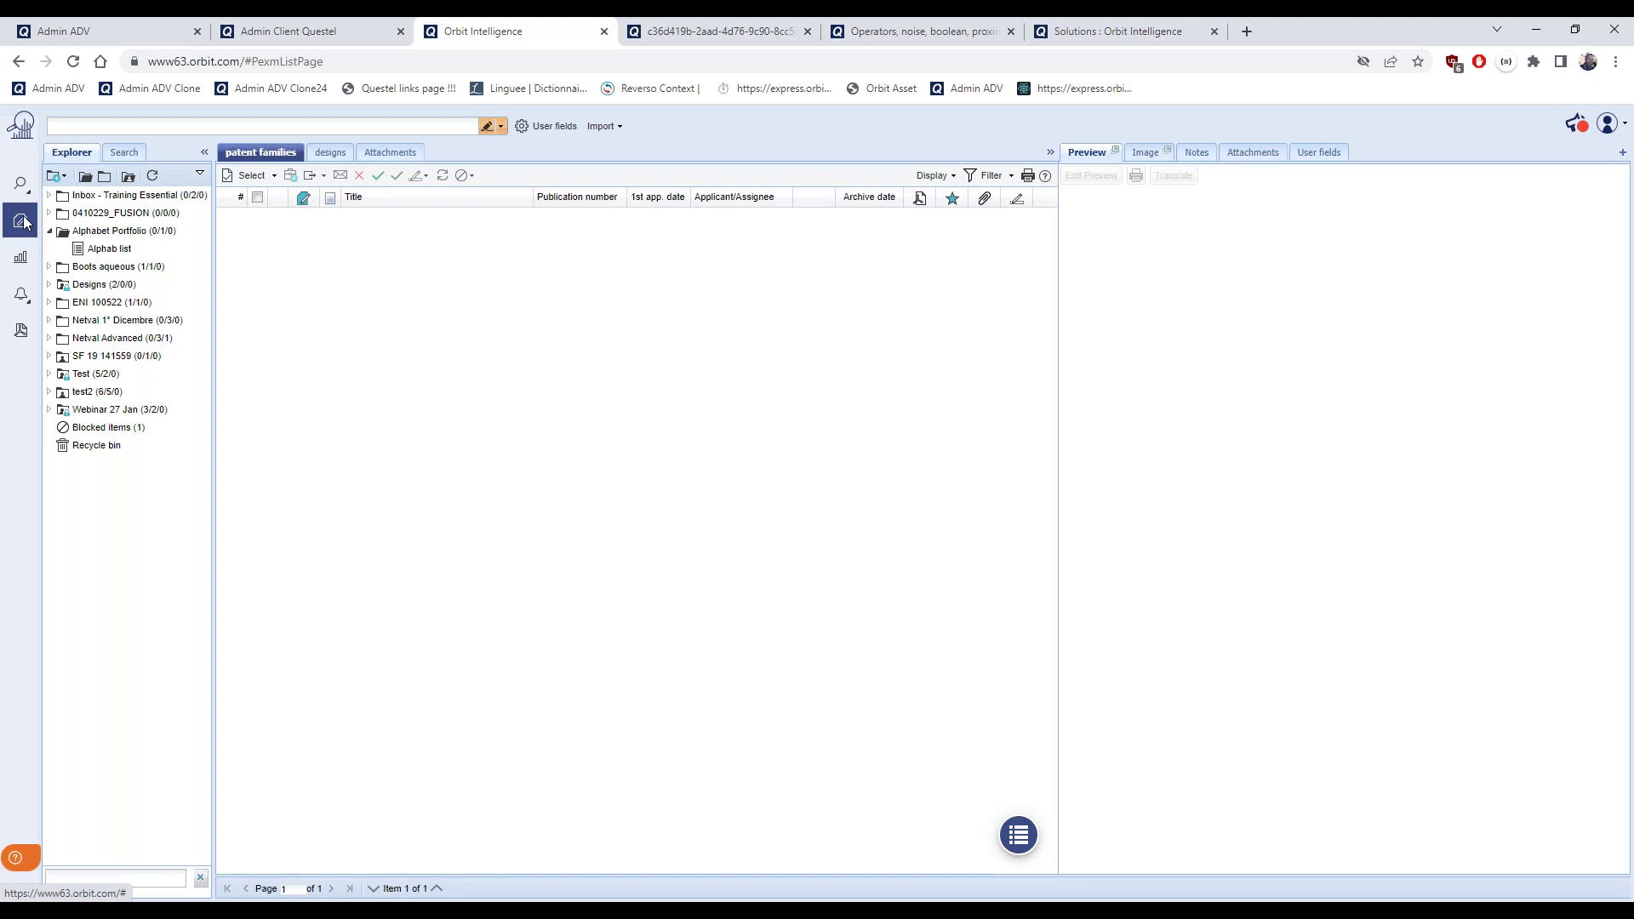
{"action": "double_click", "coordinate": [104, 247]}
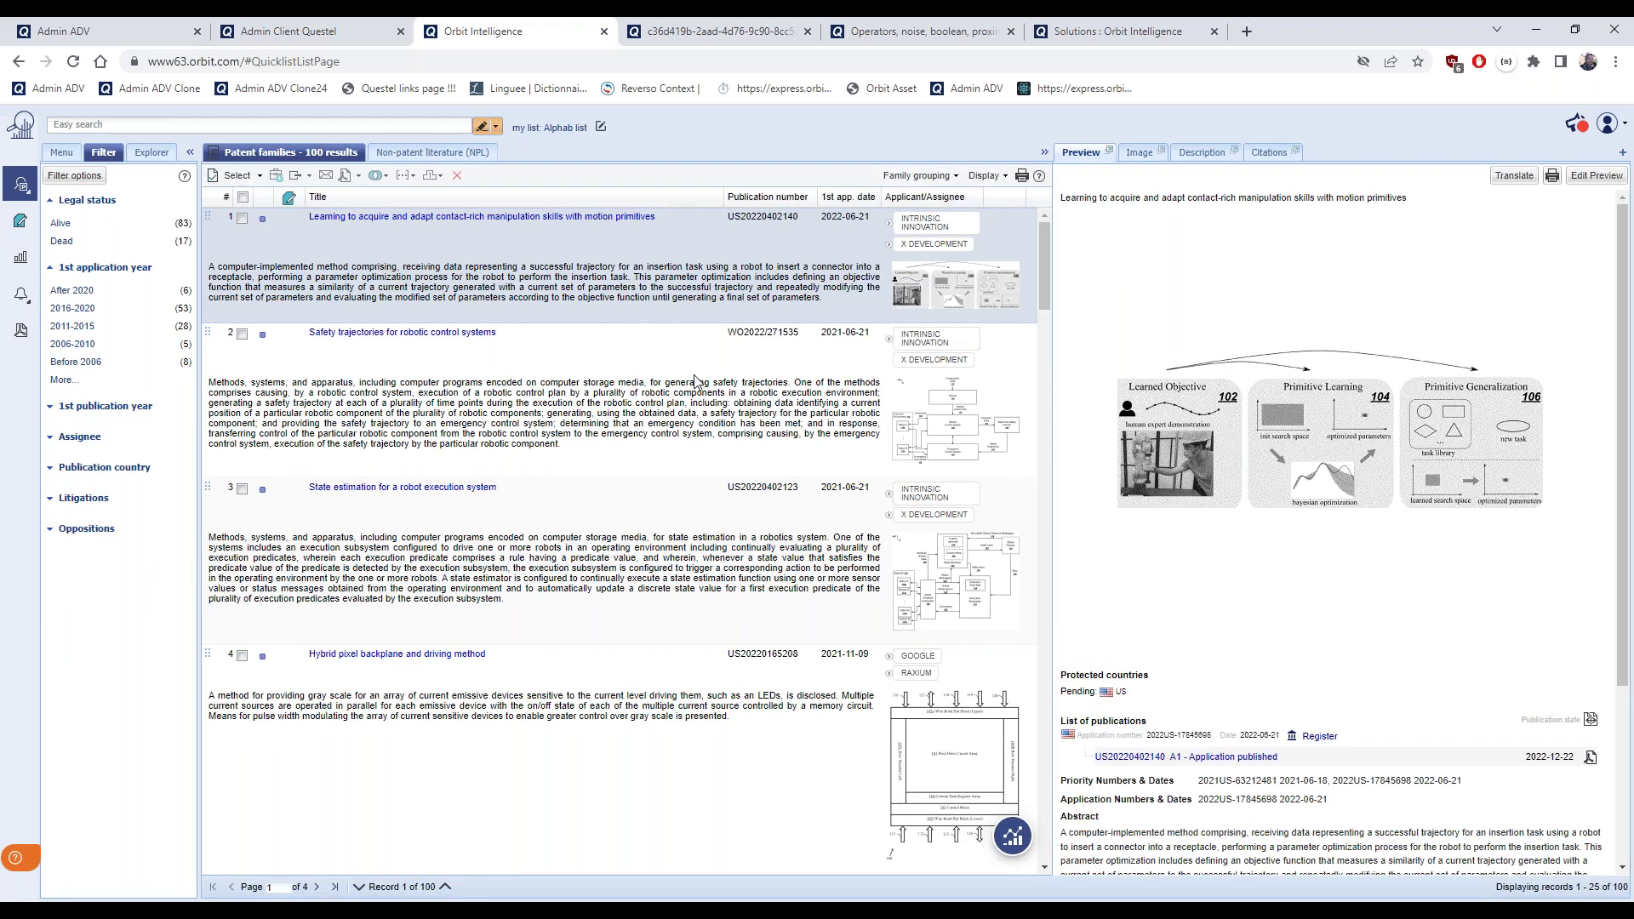
{"action": "scroll", "coordinate": [693, 381], "scroll_direction": "down", "scroll_amount": 3}
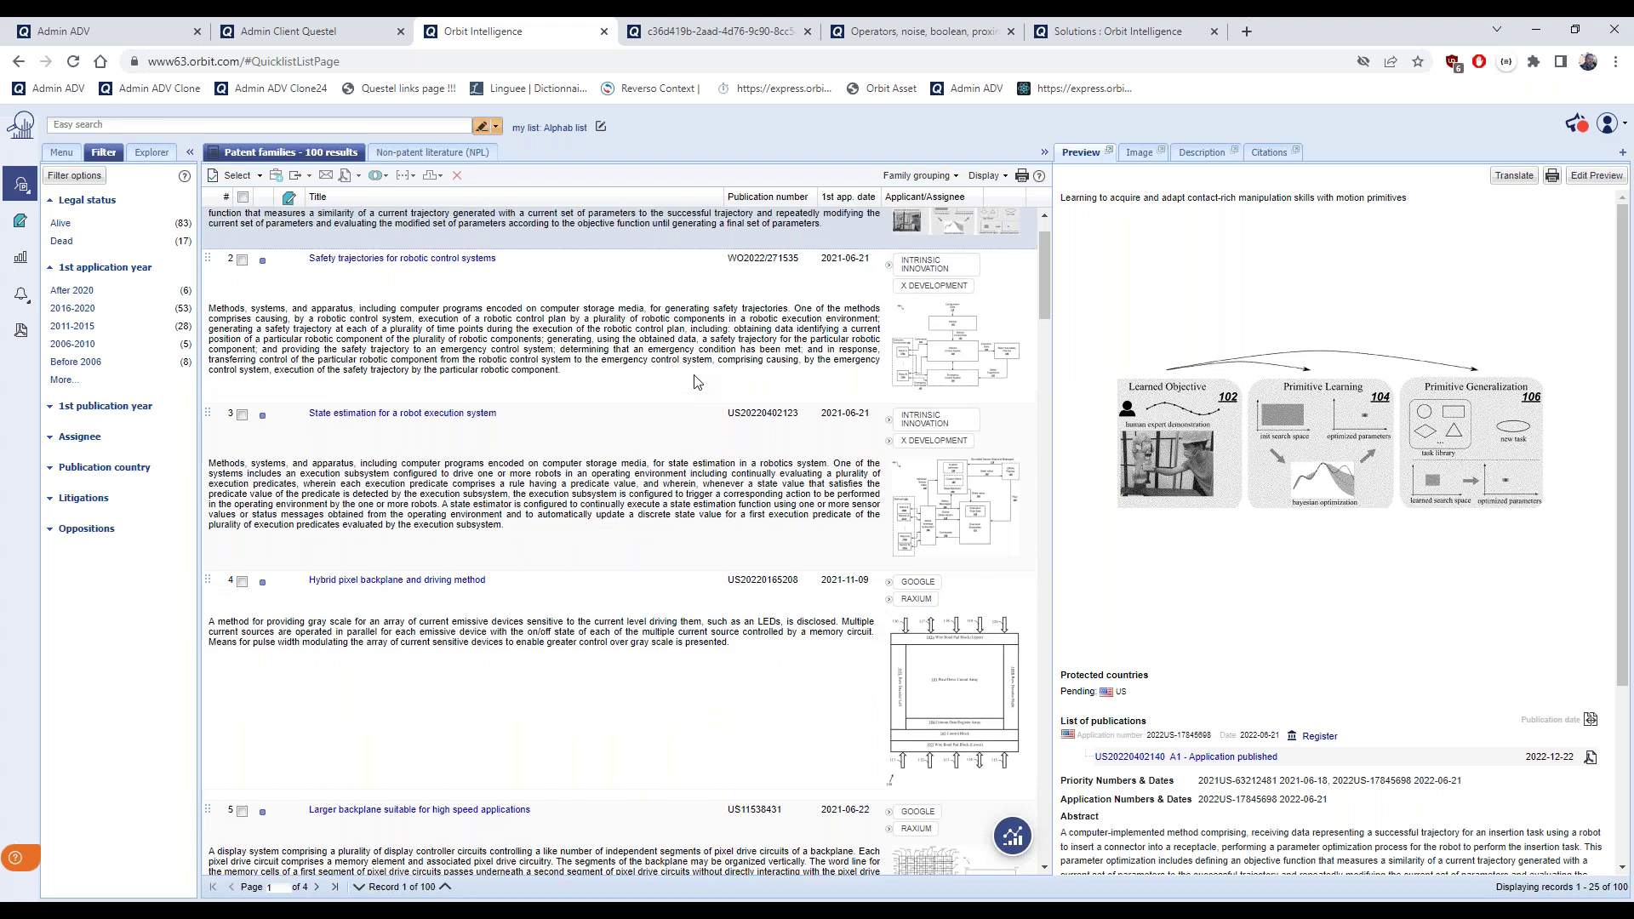
{"action": "scroll", "coordinate": [693, 380], "scroll_direction": "up", "scroll_amount": 3}
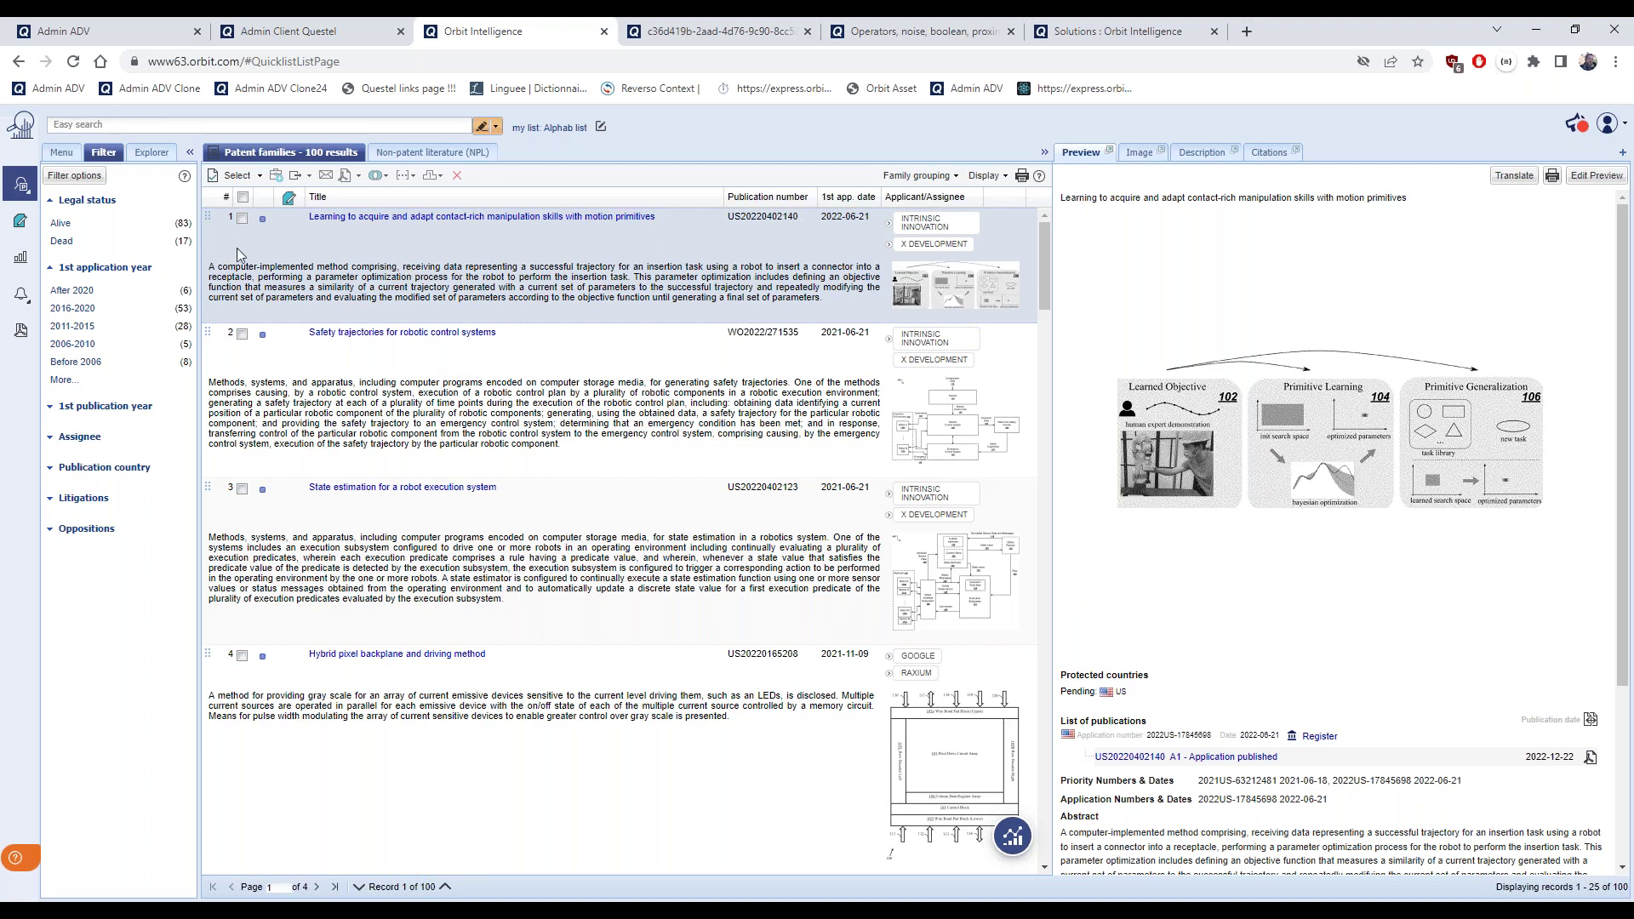
Select all patent families on the current page of Alphab list
{"action": "left_click", "coordinate": [241, 218]}
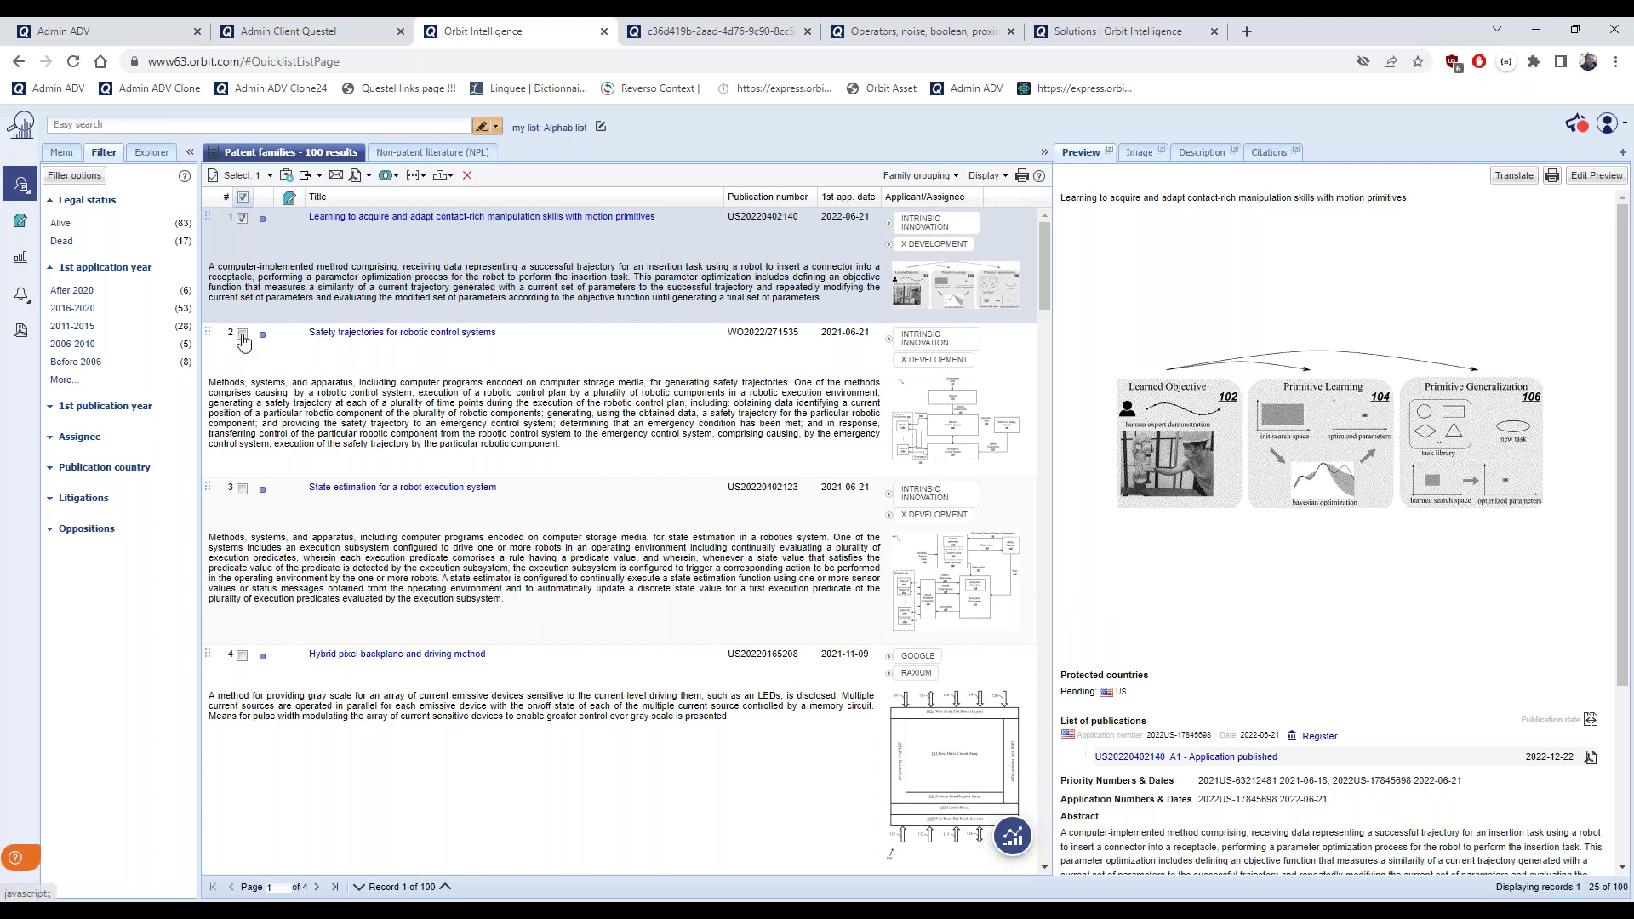
{"action": "left_click", "coordinate": [270, 179]}
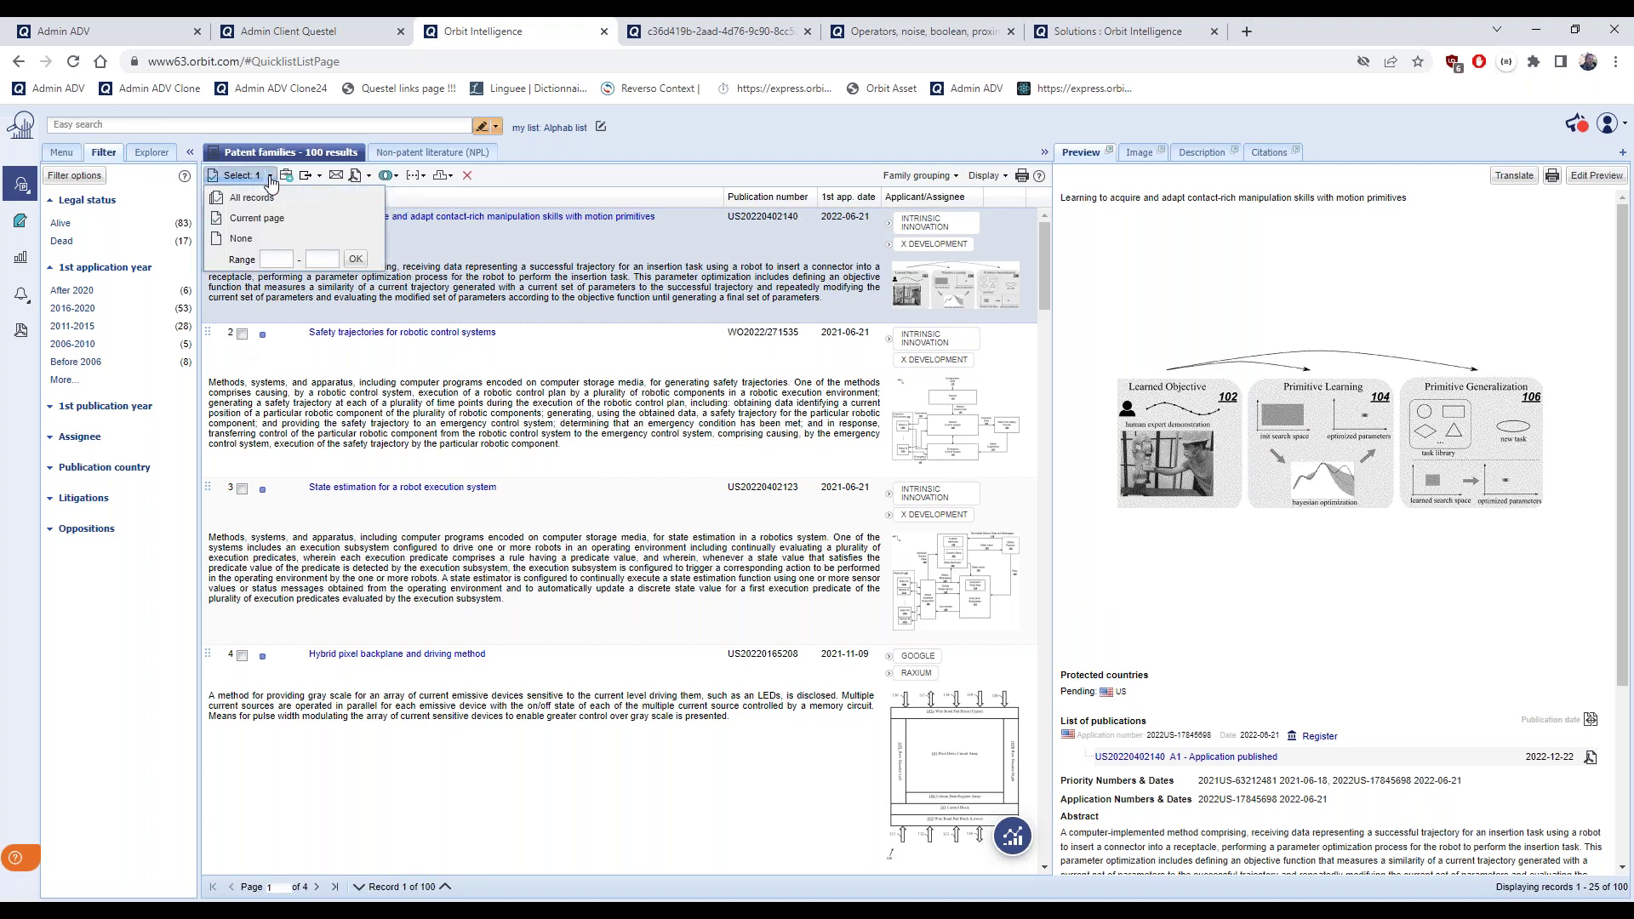
{"action": "left_click", "coordinate": [256, 218]}
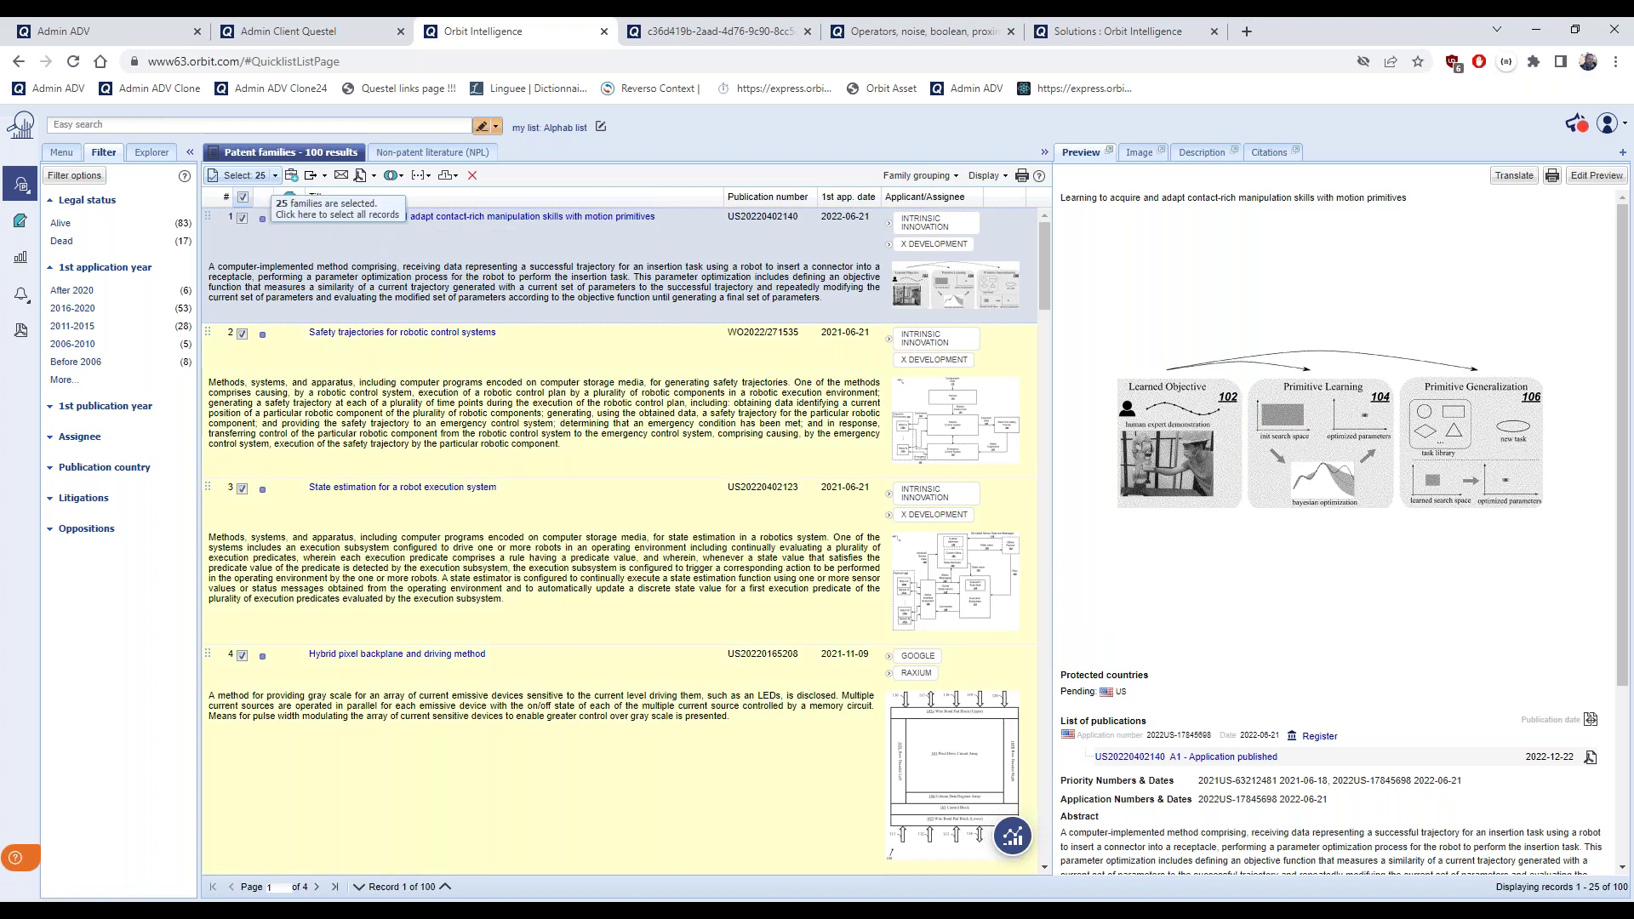
Create a workfile named Alphab Workfile inside the Alphabet Portfolio directory and duplicate the selected records into it
{"action": "left_click", "coordinate": [295, 179]}
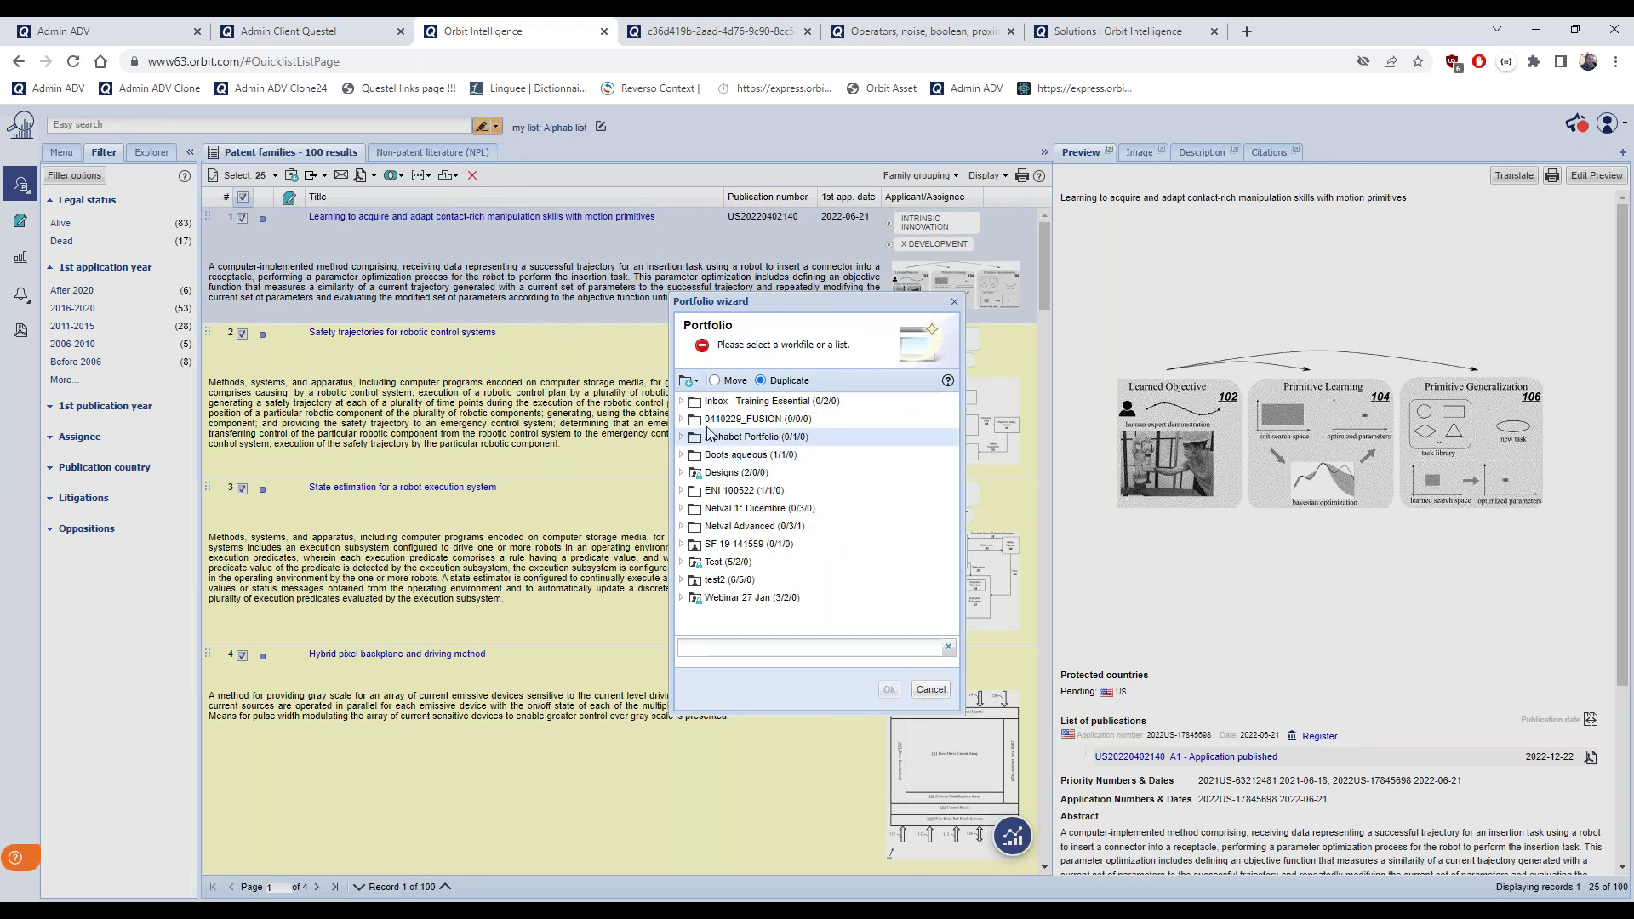
{"action": "left_click", "coordinate": [698, 383]}
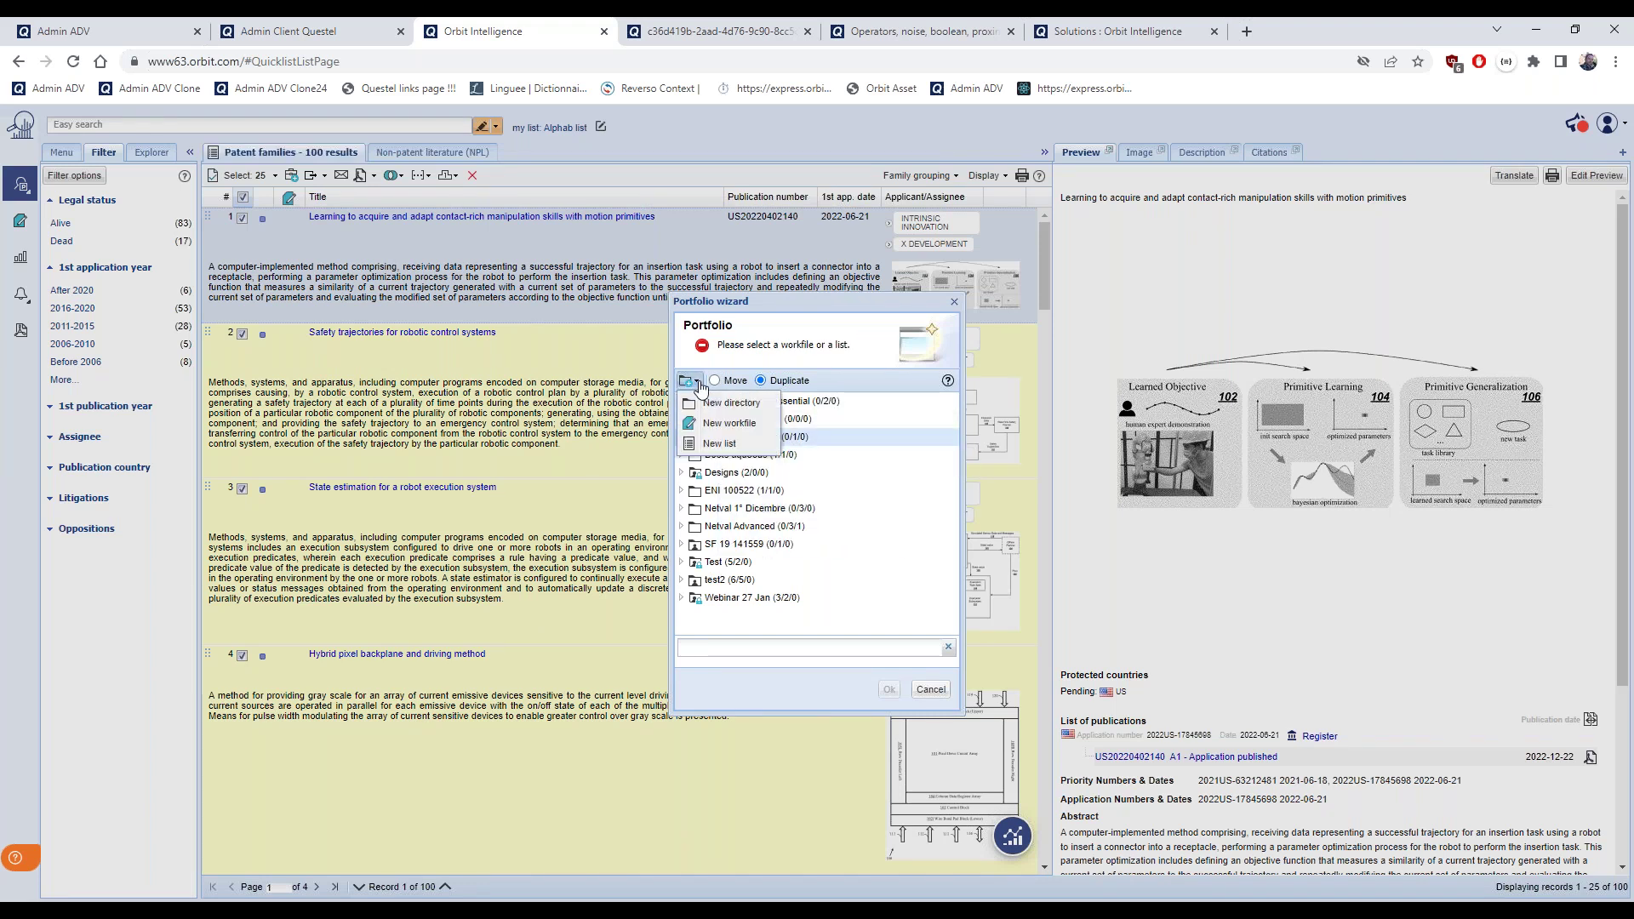
{"action": "left_click", "coordinate": [731, 423]}
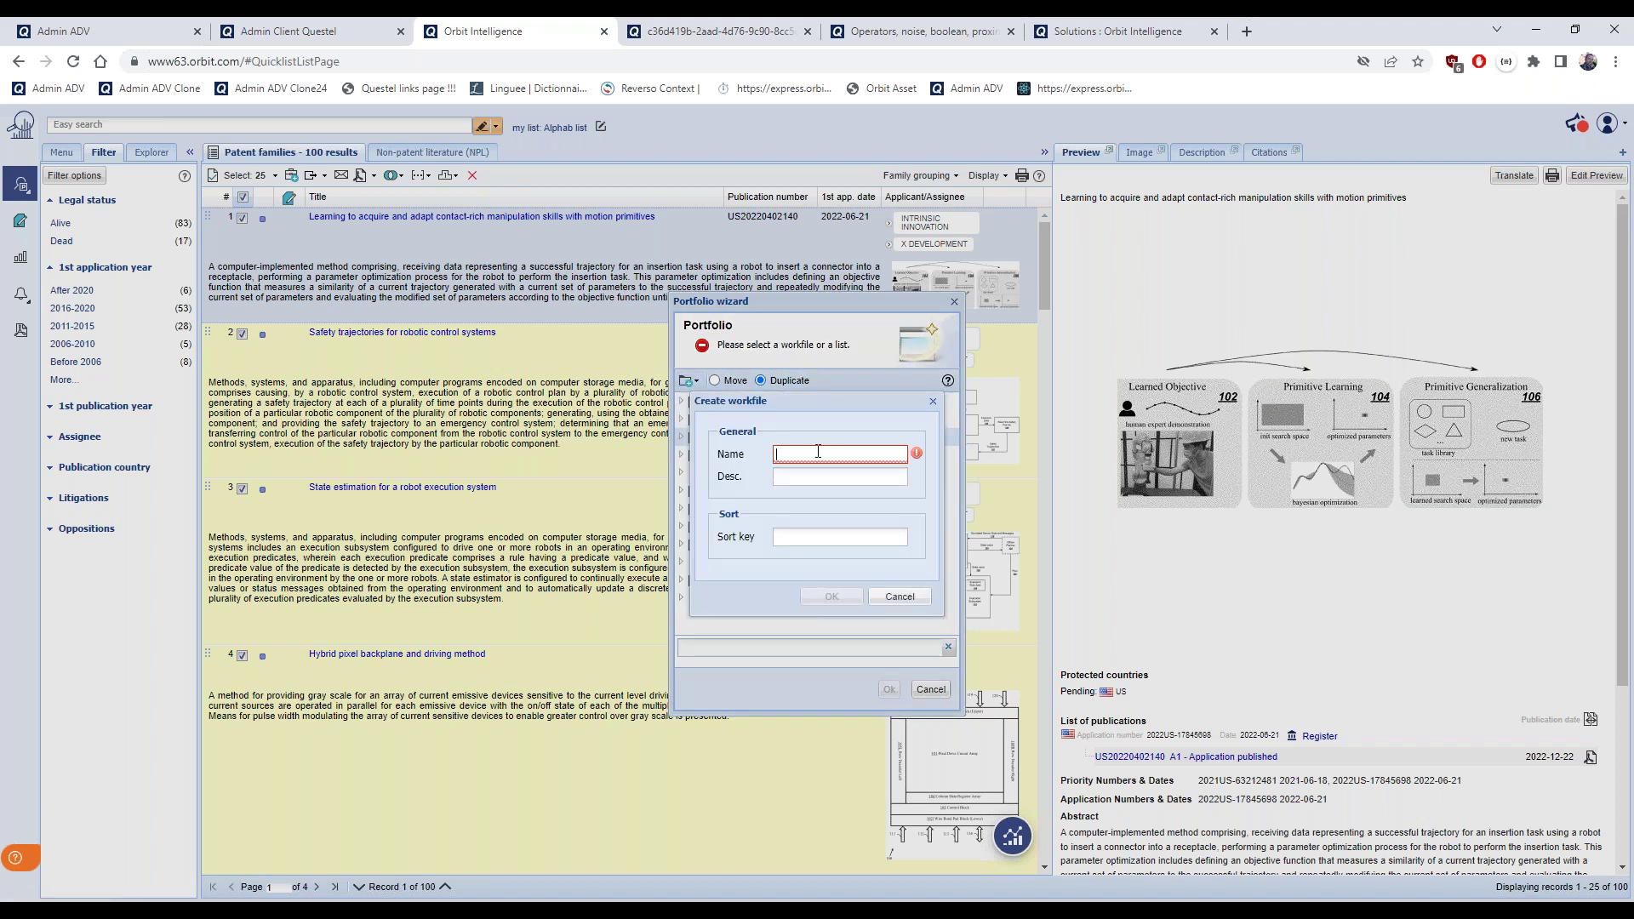
{"action": "type", "text": "Alpha"}
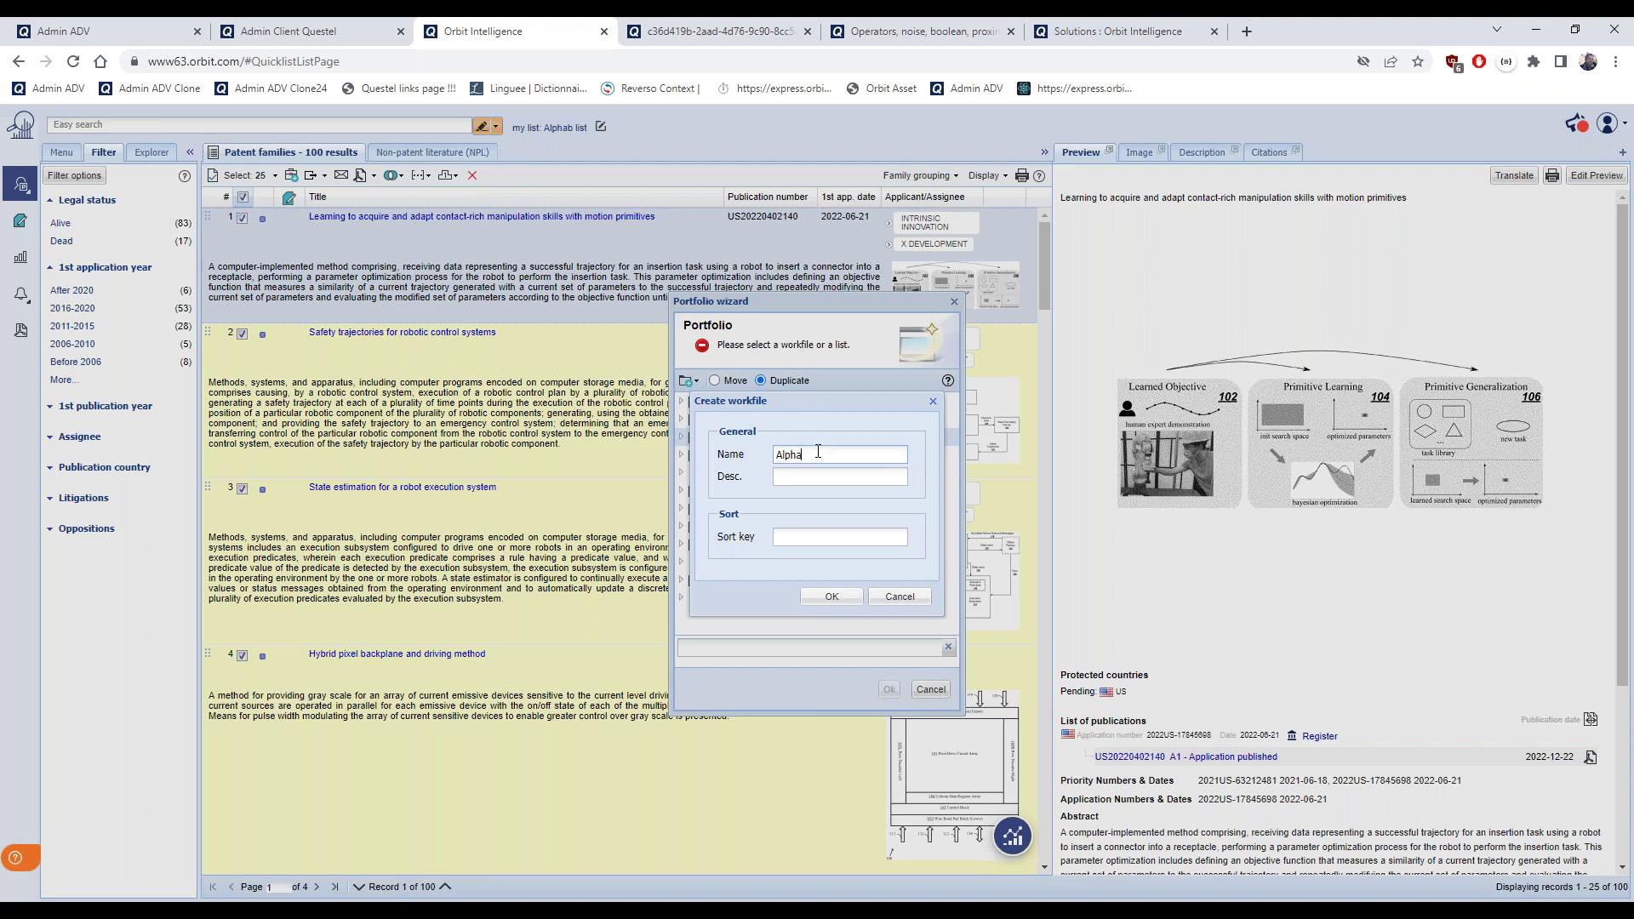
{"action": "type", "text": "b Workfile"}
{"action": "left_click", "coordinate": [840, 595]}
{"action": "left_click", "coordinate": [770, 456]}
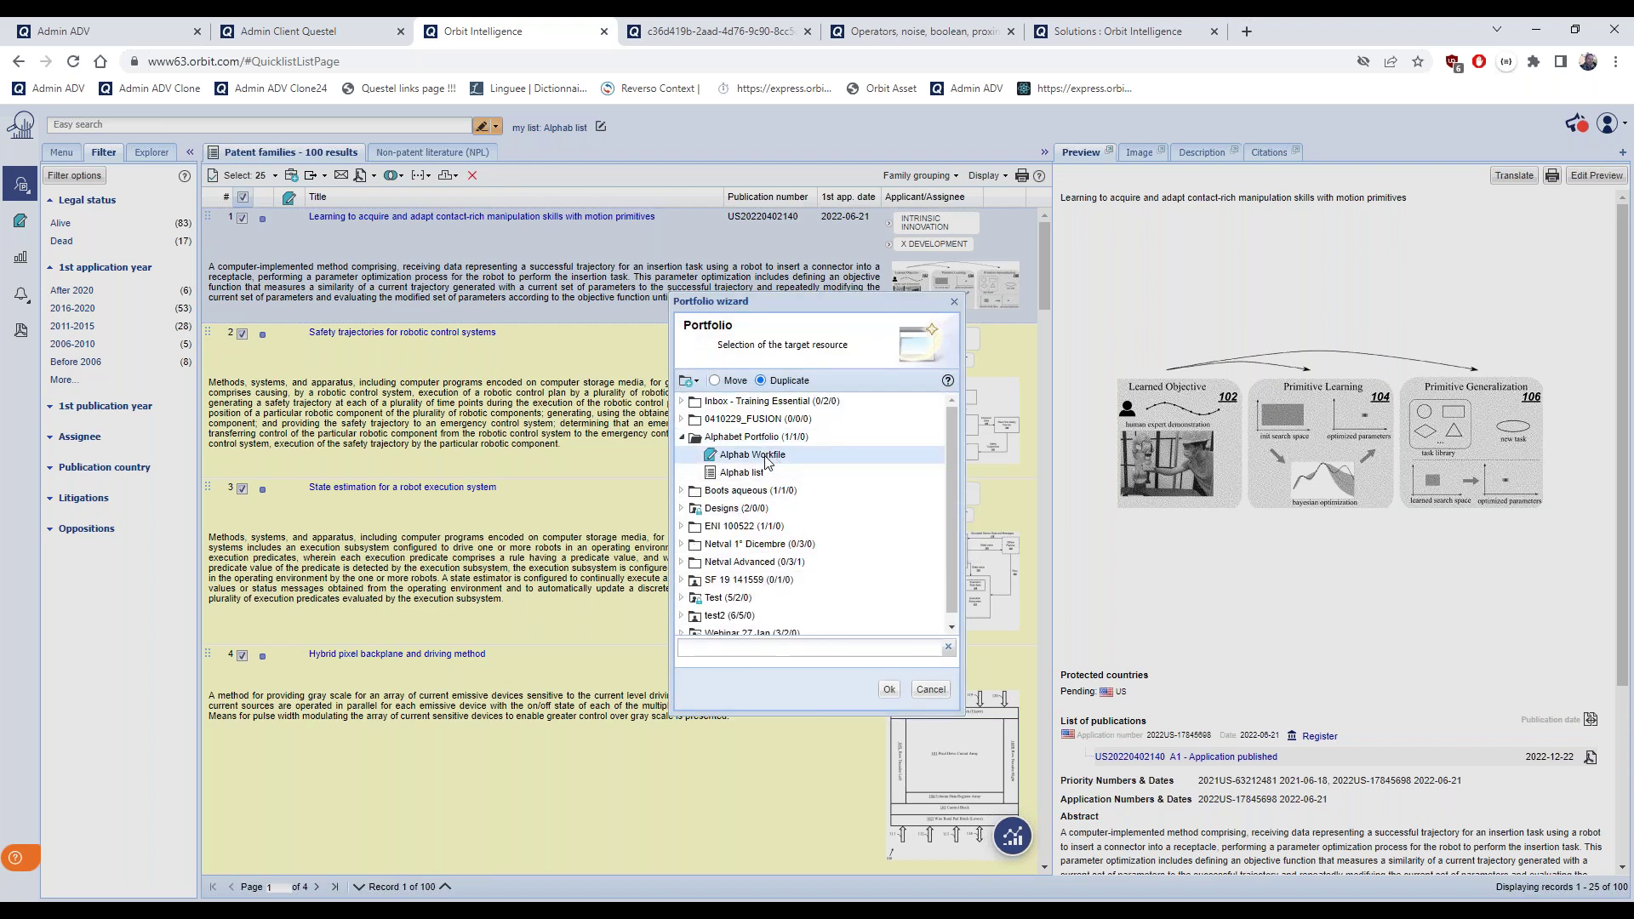
{"action": "left_click", "coordinate": [889, 689]}
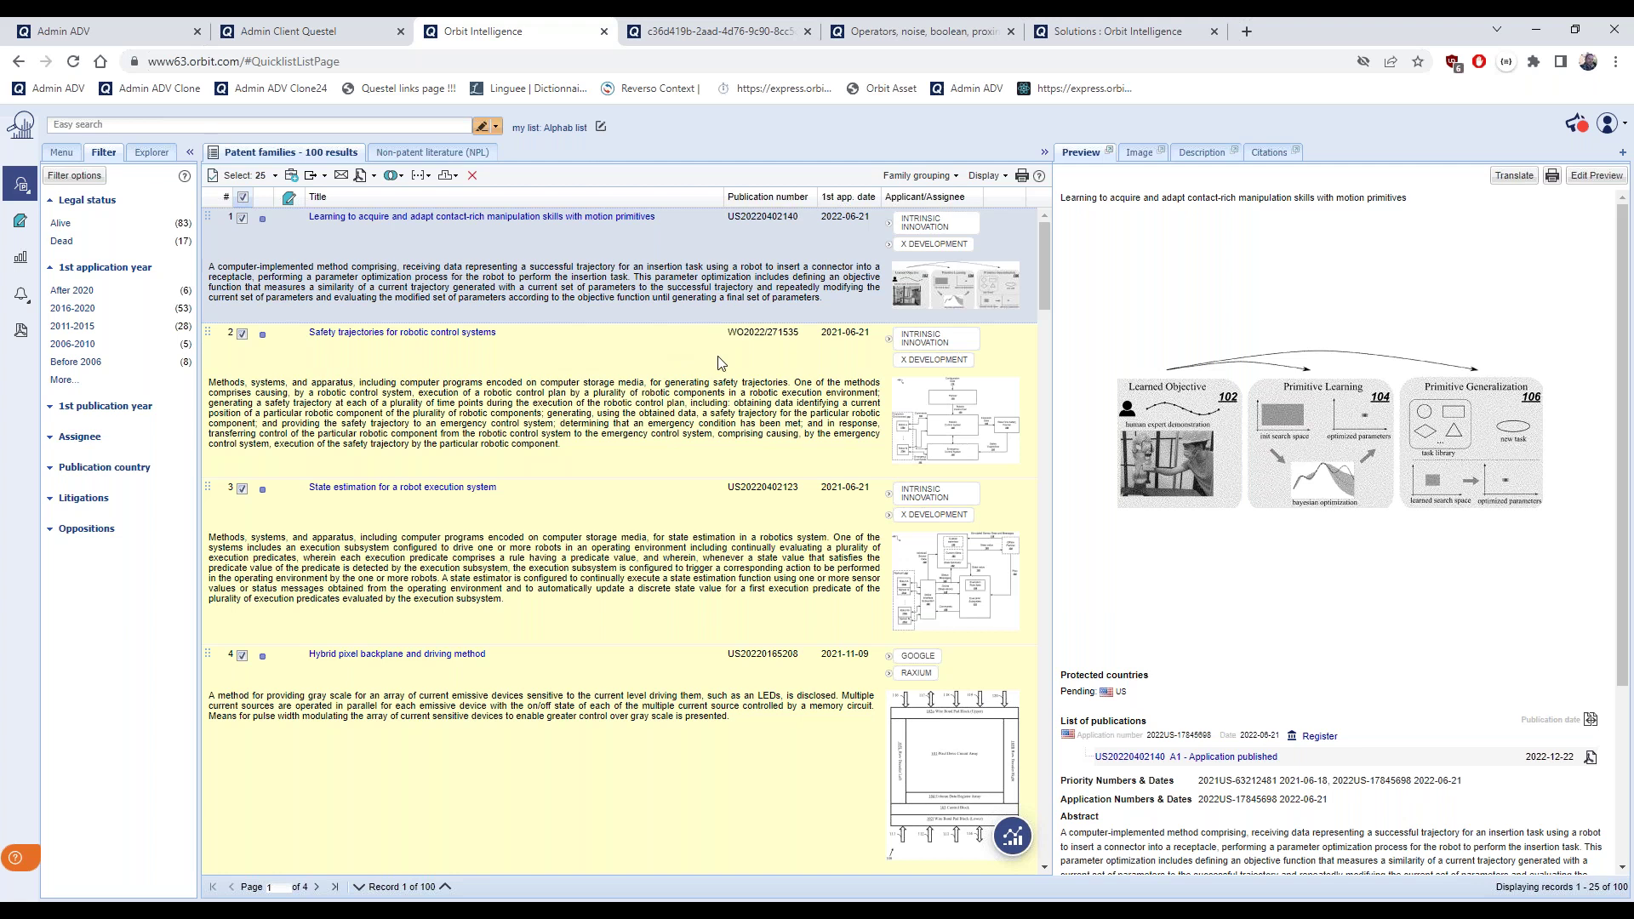
Open Alphab Workfile, review its attachments and the file upload form without uploading, and return to its patent families
{"action": "left_click", "coordinate": [134, 157]}
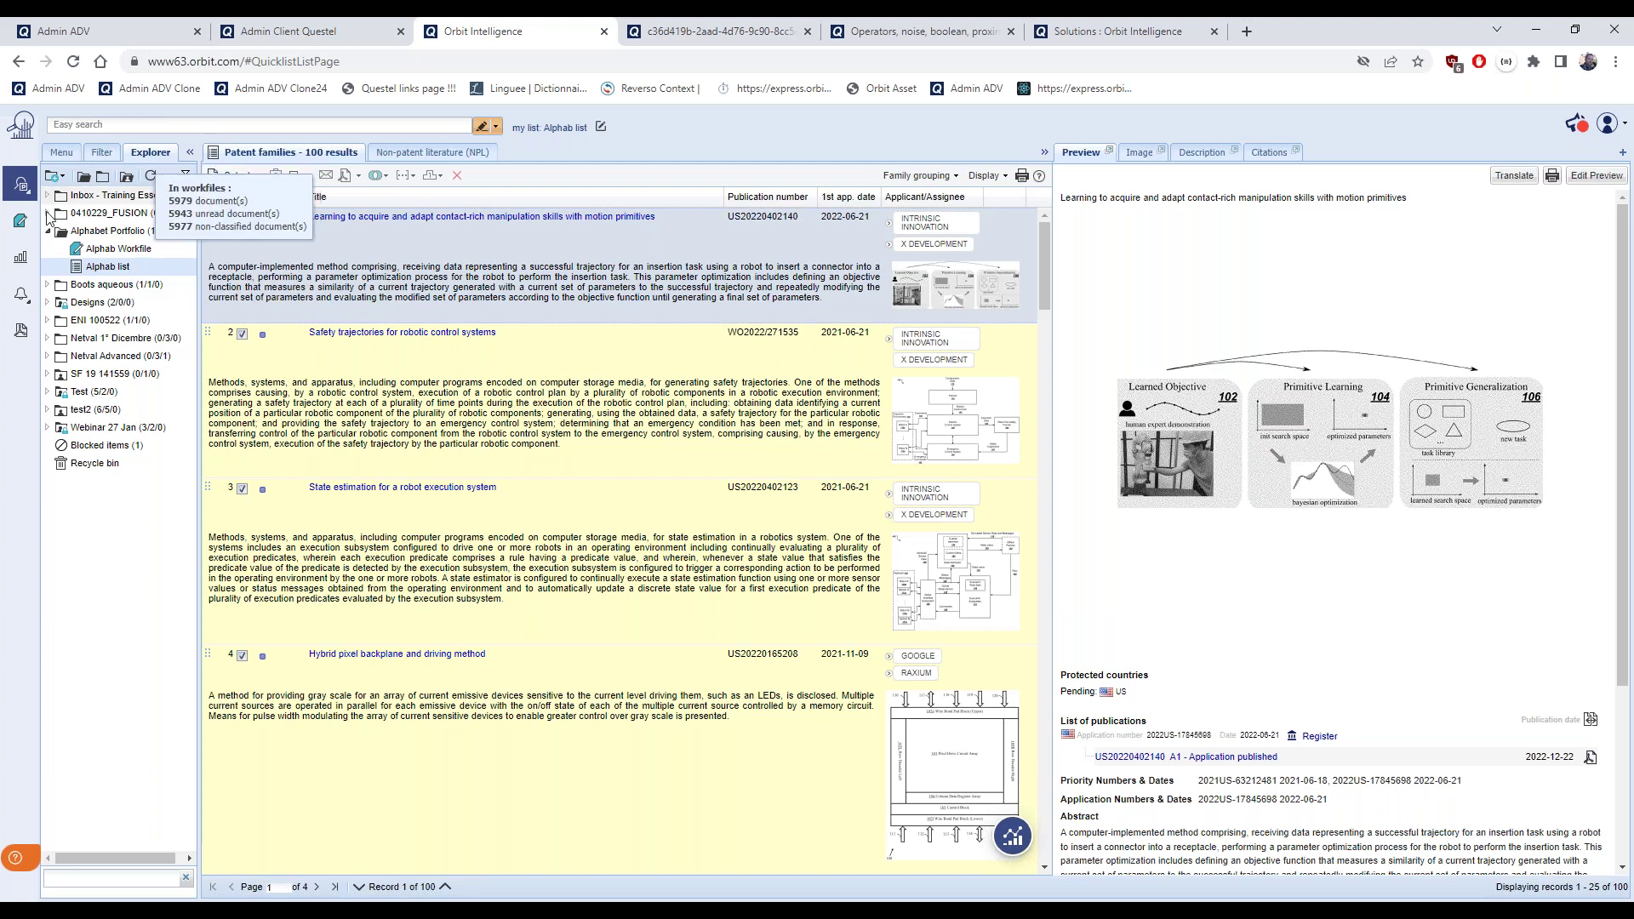
{"action": "left_click", "coordinate": [102, 252]}
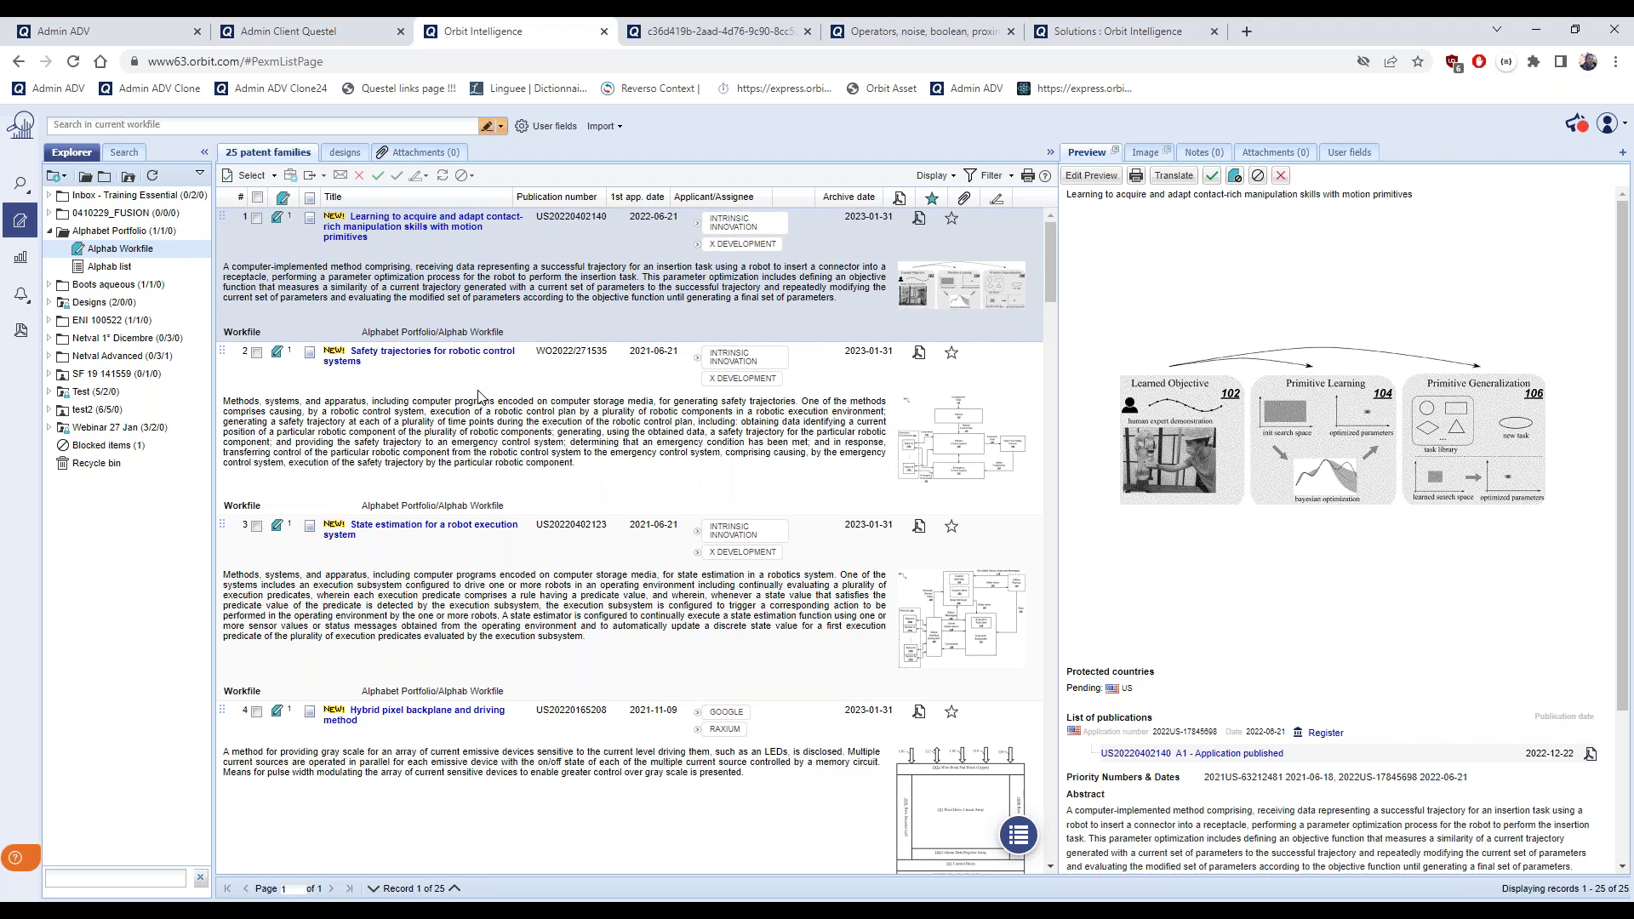
{"action": "left_click", "coordinate": [443, 153]}
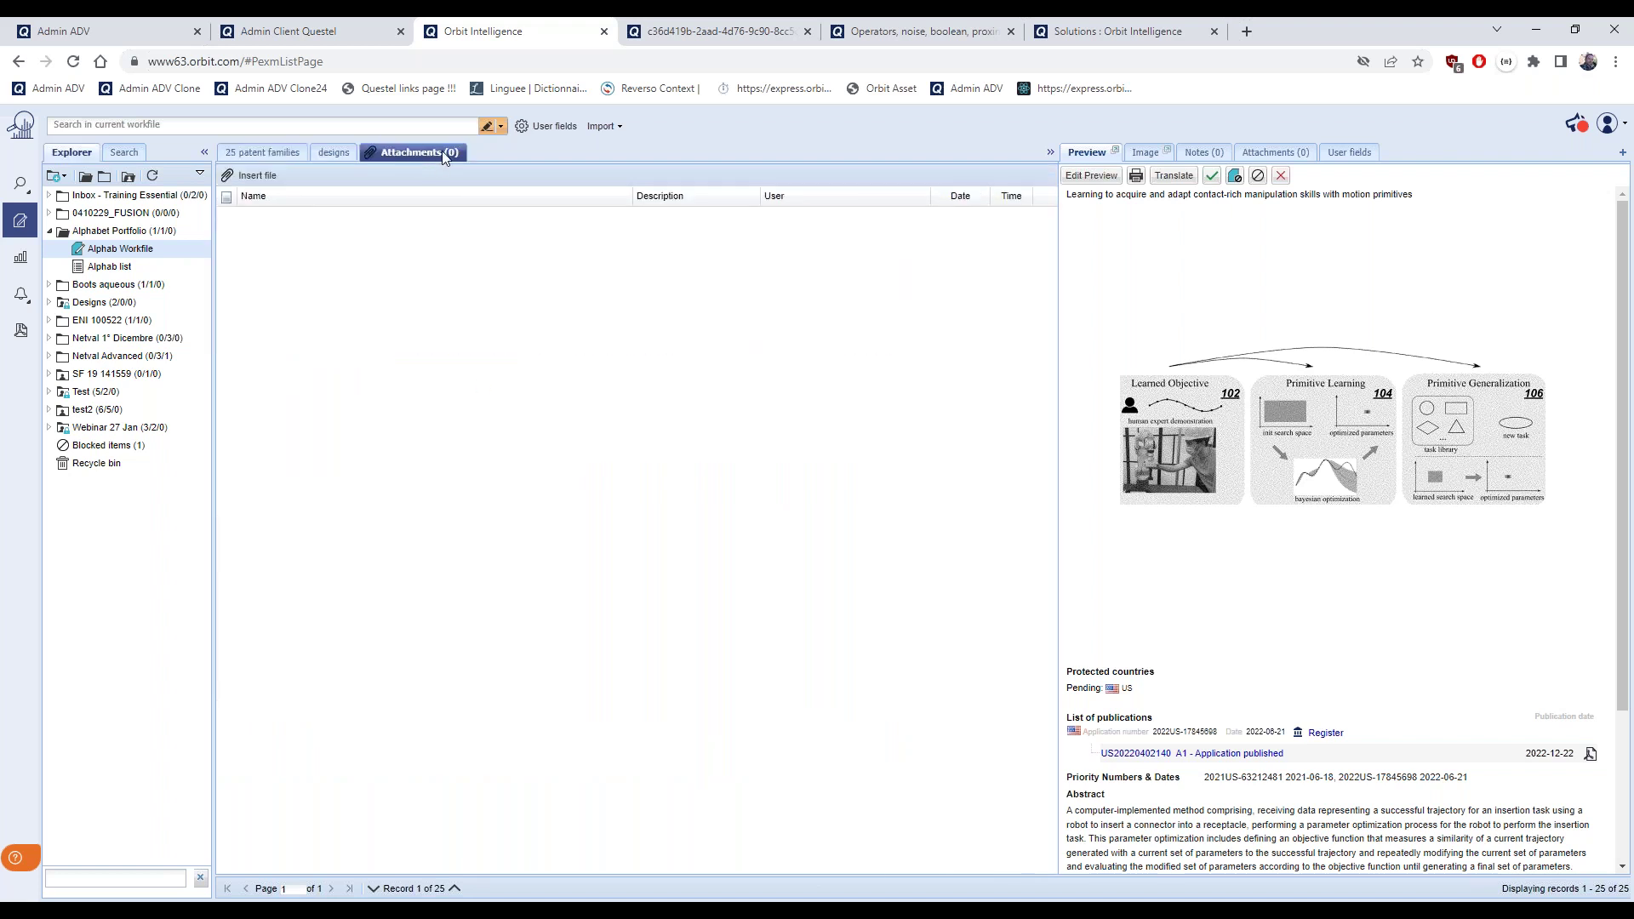
{"action": "left_click", "coordinate": [257, 176]}
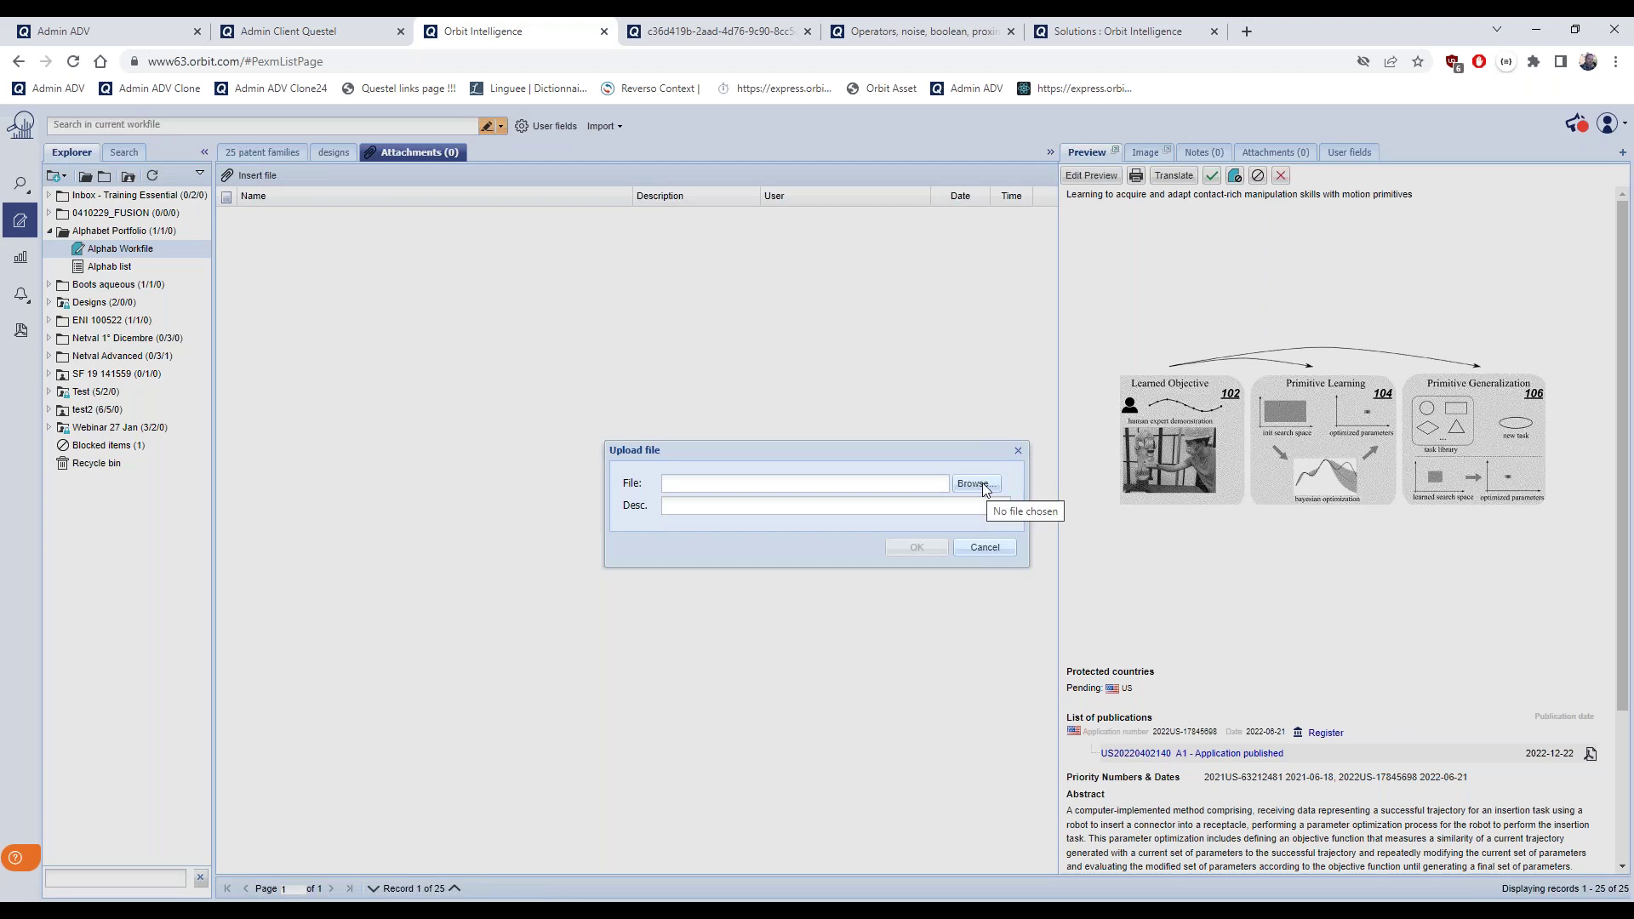
{"action": "left_click", "coordinate": [1018, 451]}
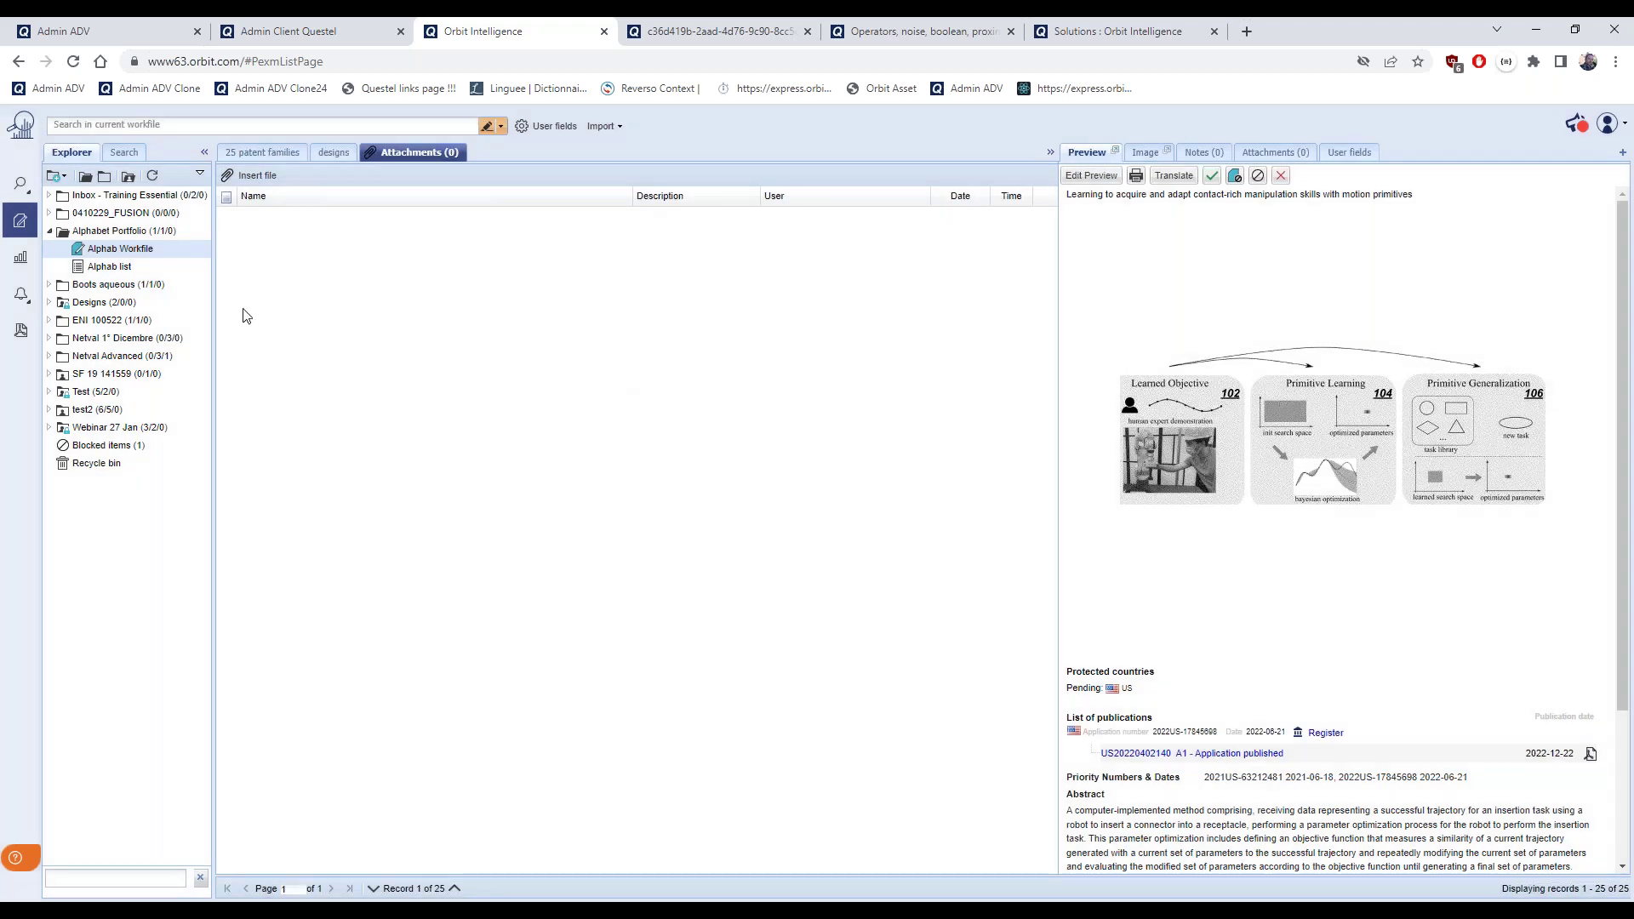
{"action": "left_click", "coordinate": [280, 154]}
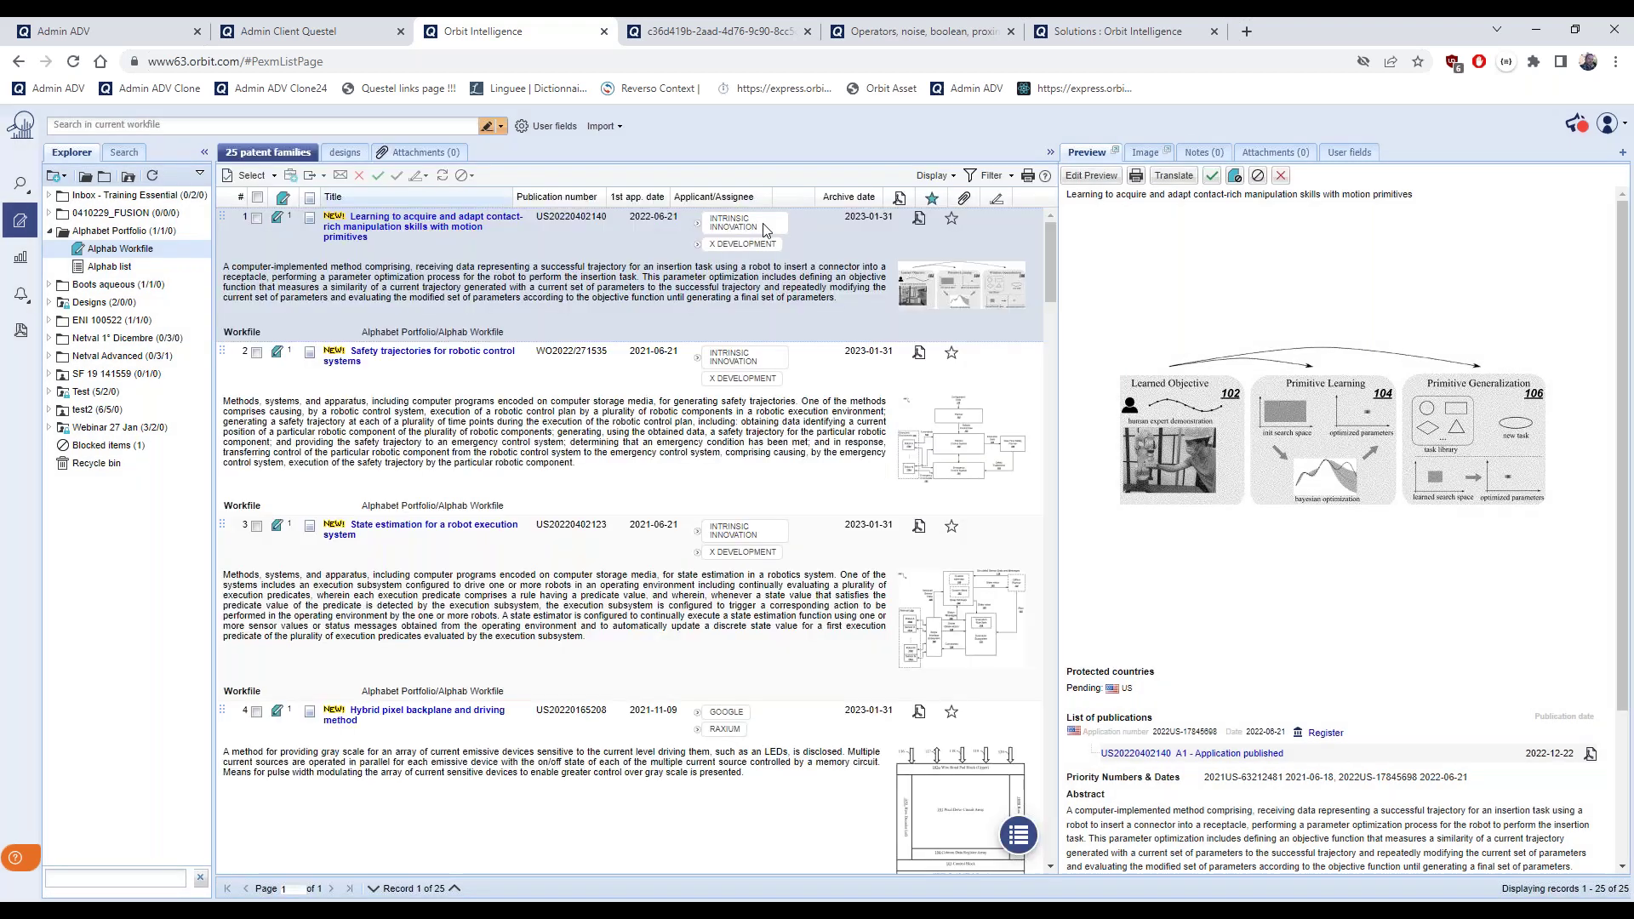
Show the attachments of individual records in the workfile, ending on the State estimation for a robot execution system record
{"action": "left_click", "coordinate": [1266, 154]}
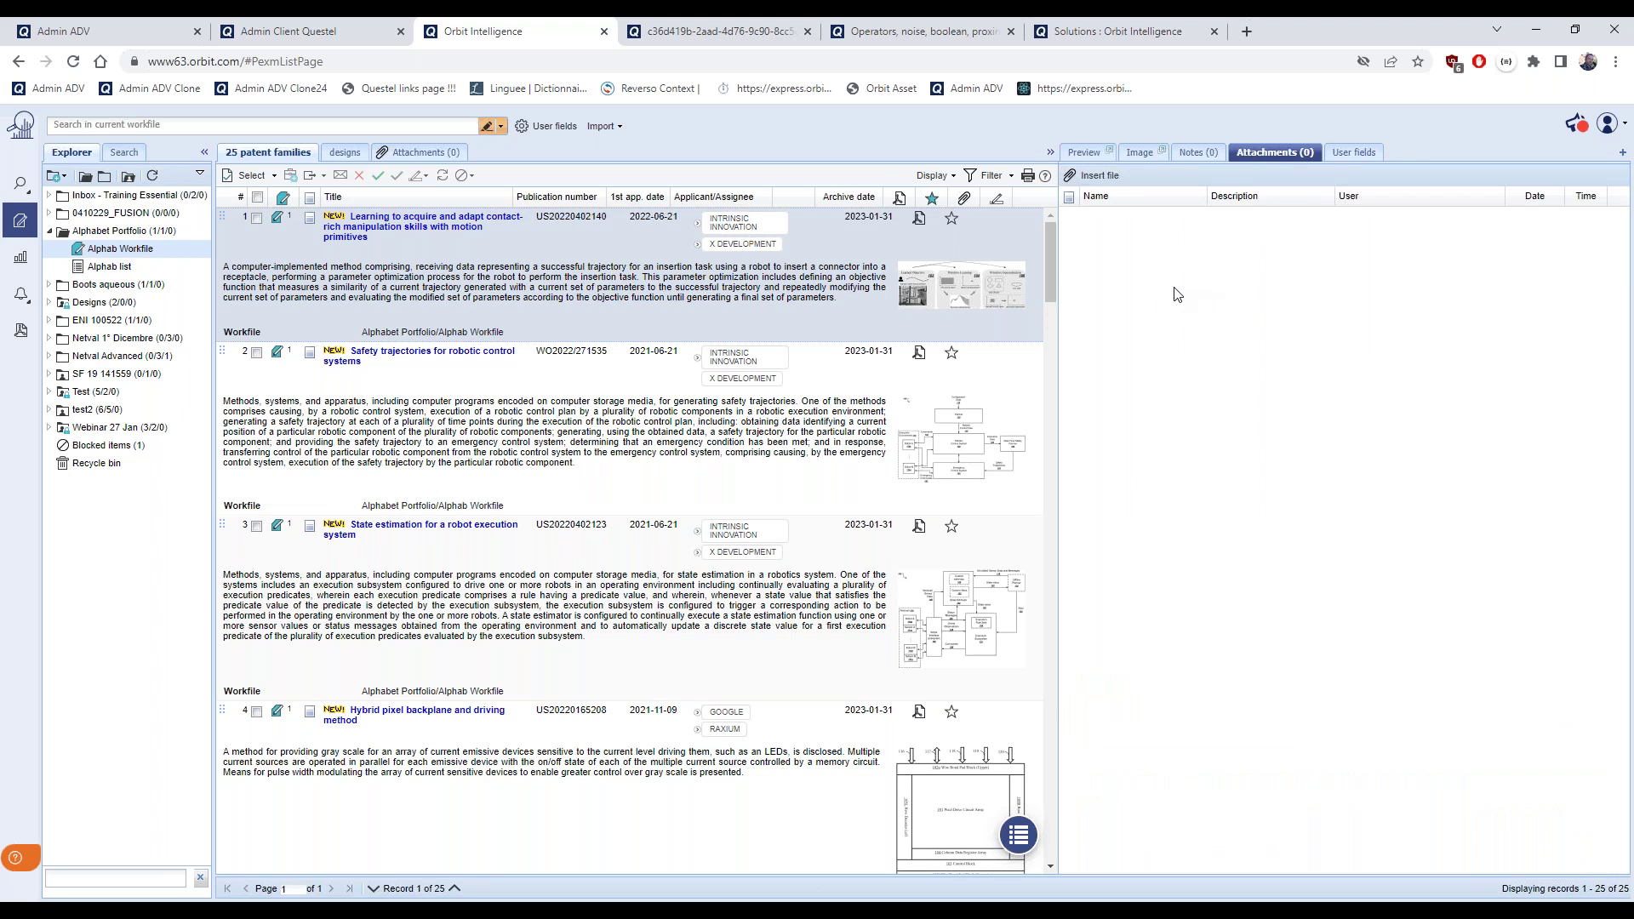
{"action": "left_click", "coordinate": [492, 441]}
{"action": "left_click", "coordinate": [496, 607]}
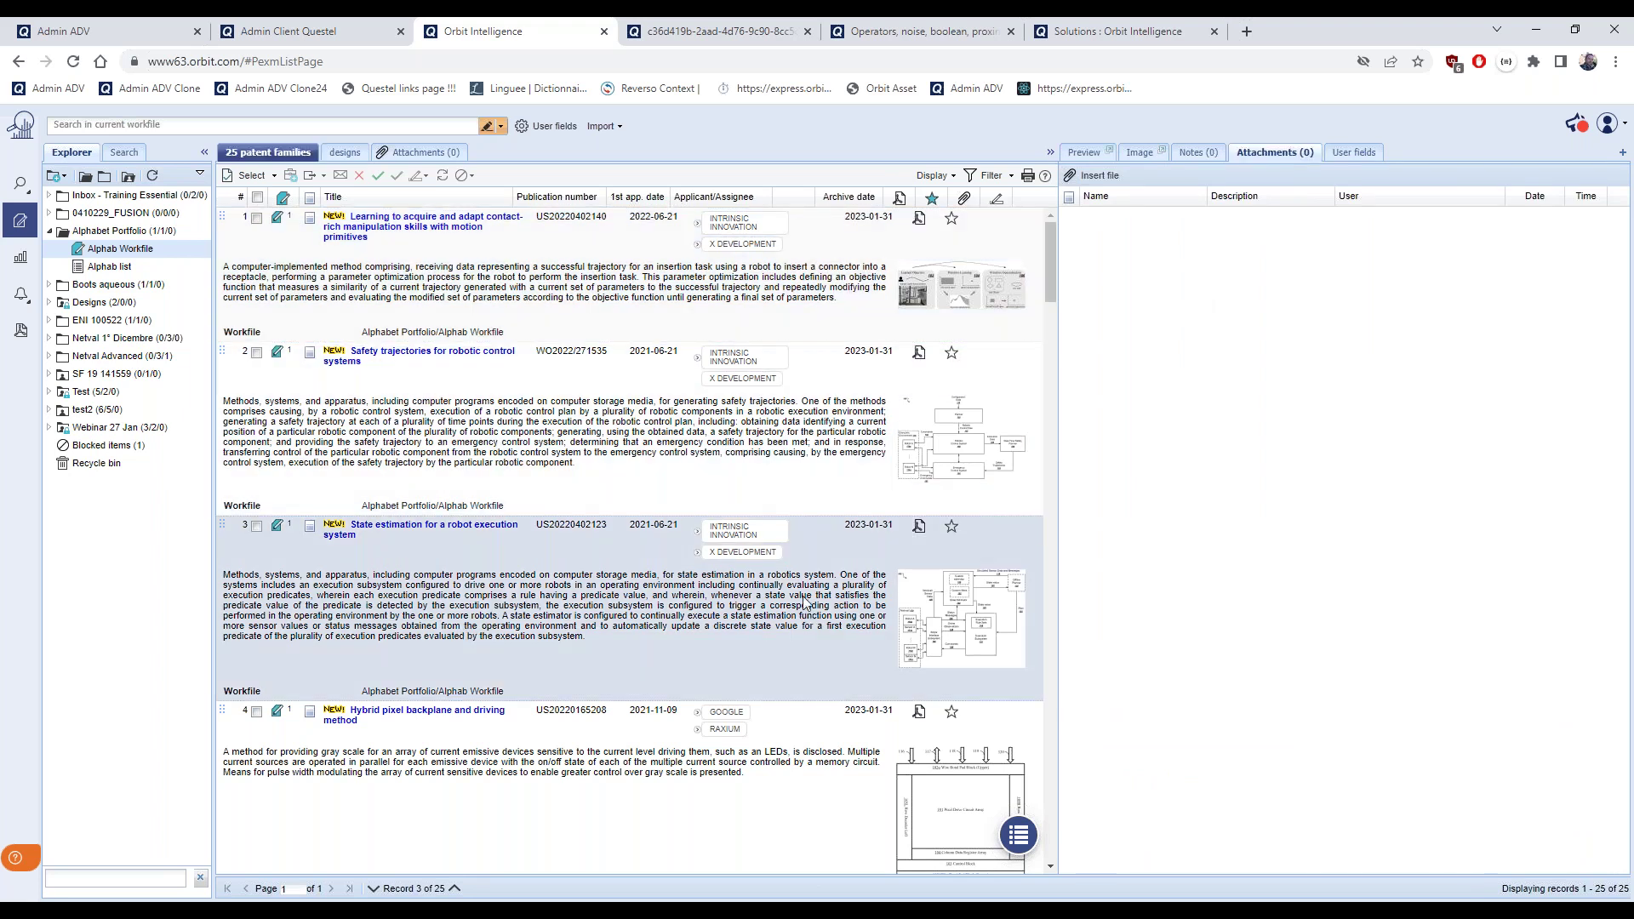
Open a new note for the State estimation record, review the publications it can link to and close it without saving
{"action": "left_click", "coordinate": [1199, 157]}
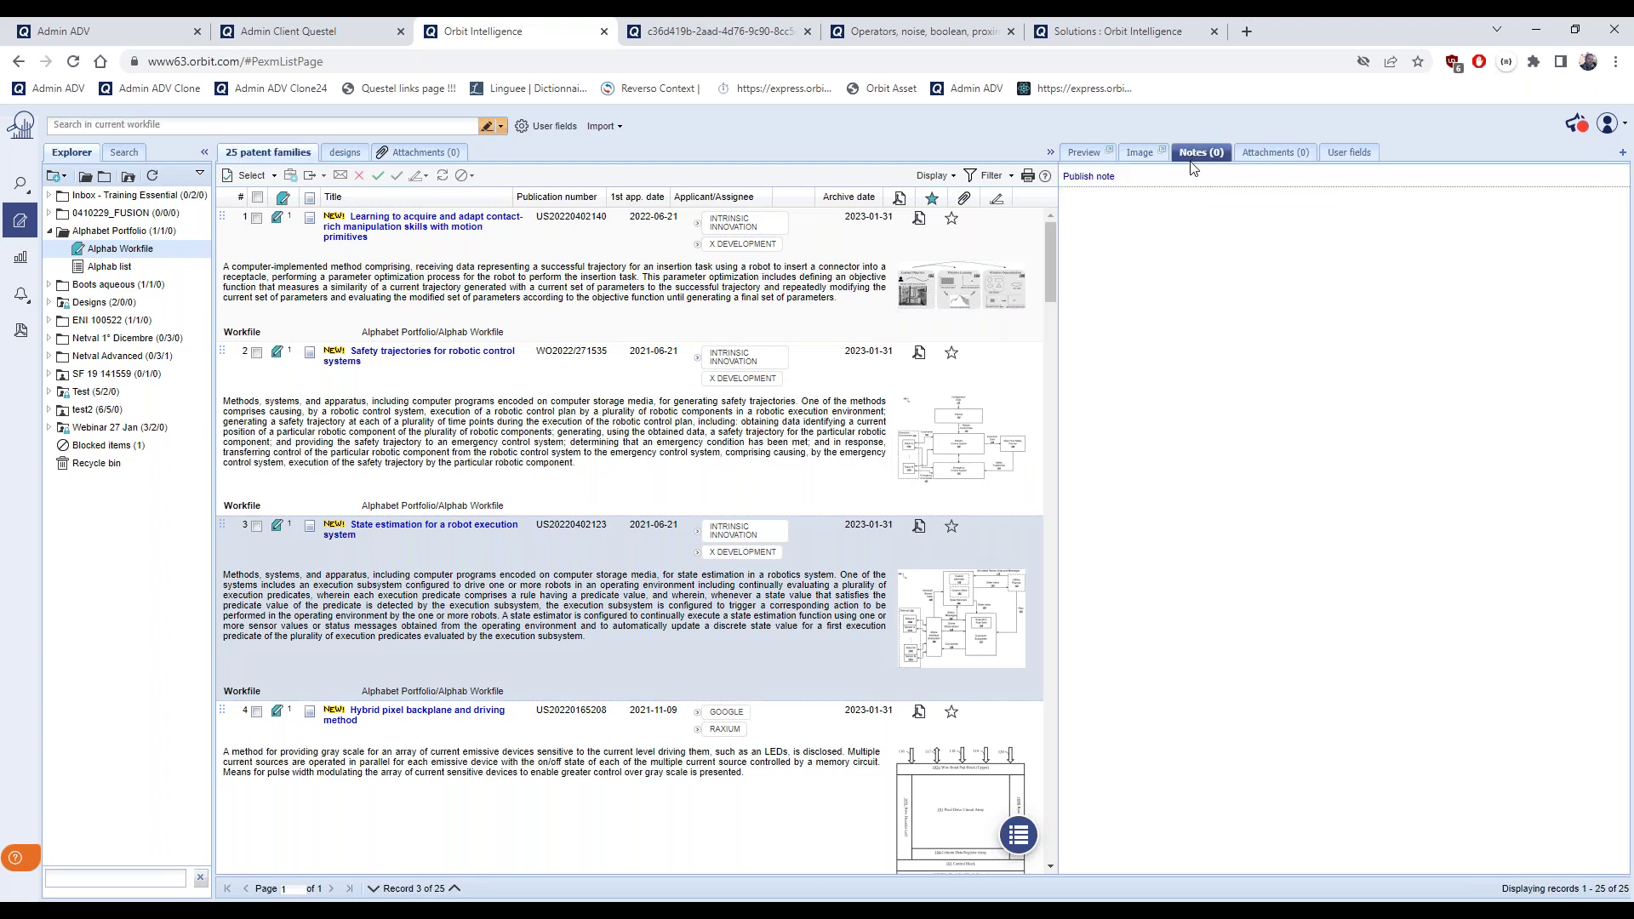
{"action": "left_click", "coordinate": [1090, 177]}
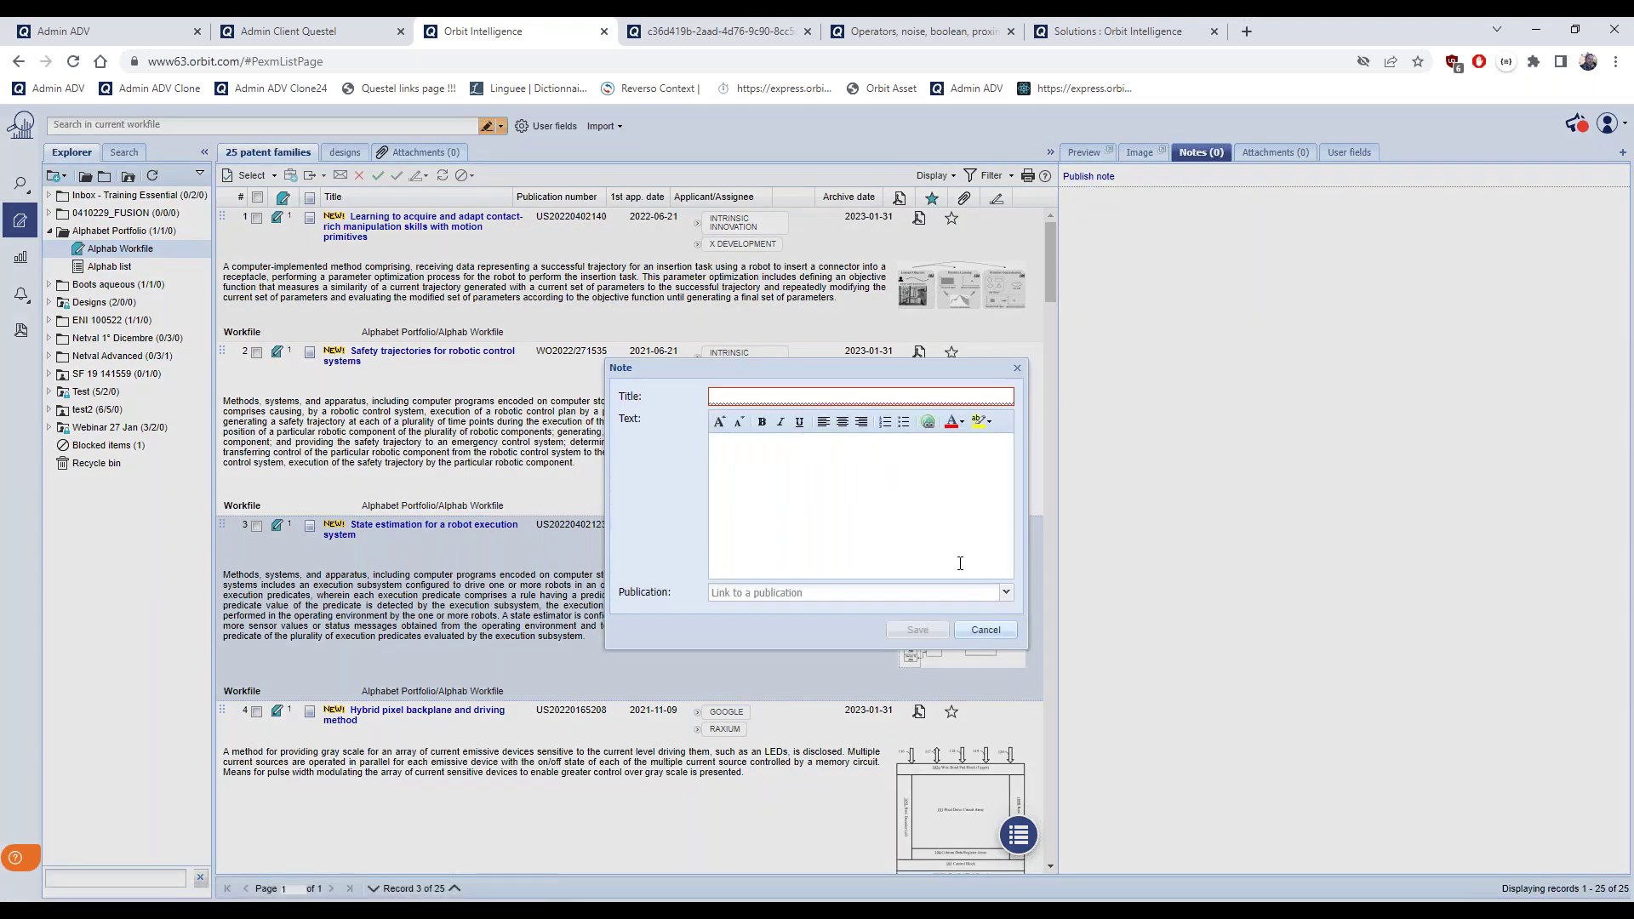
{"action": "left_click", "coordinate": [1006, 595]}
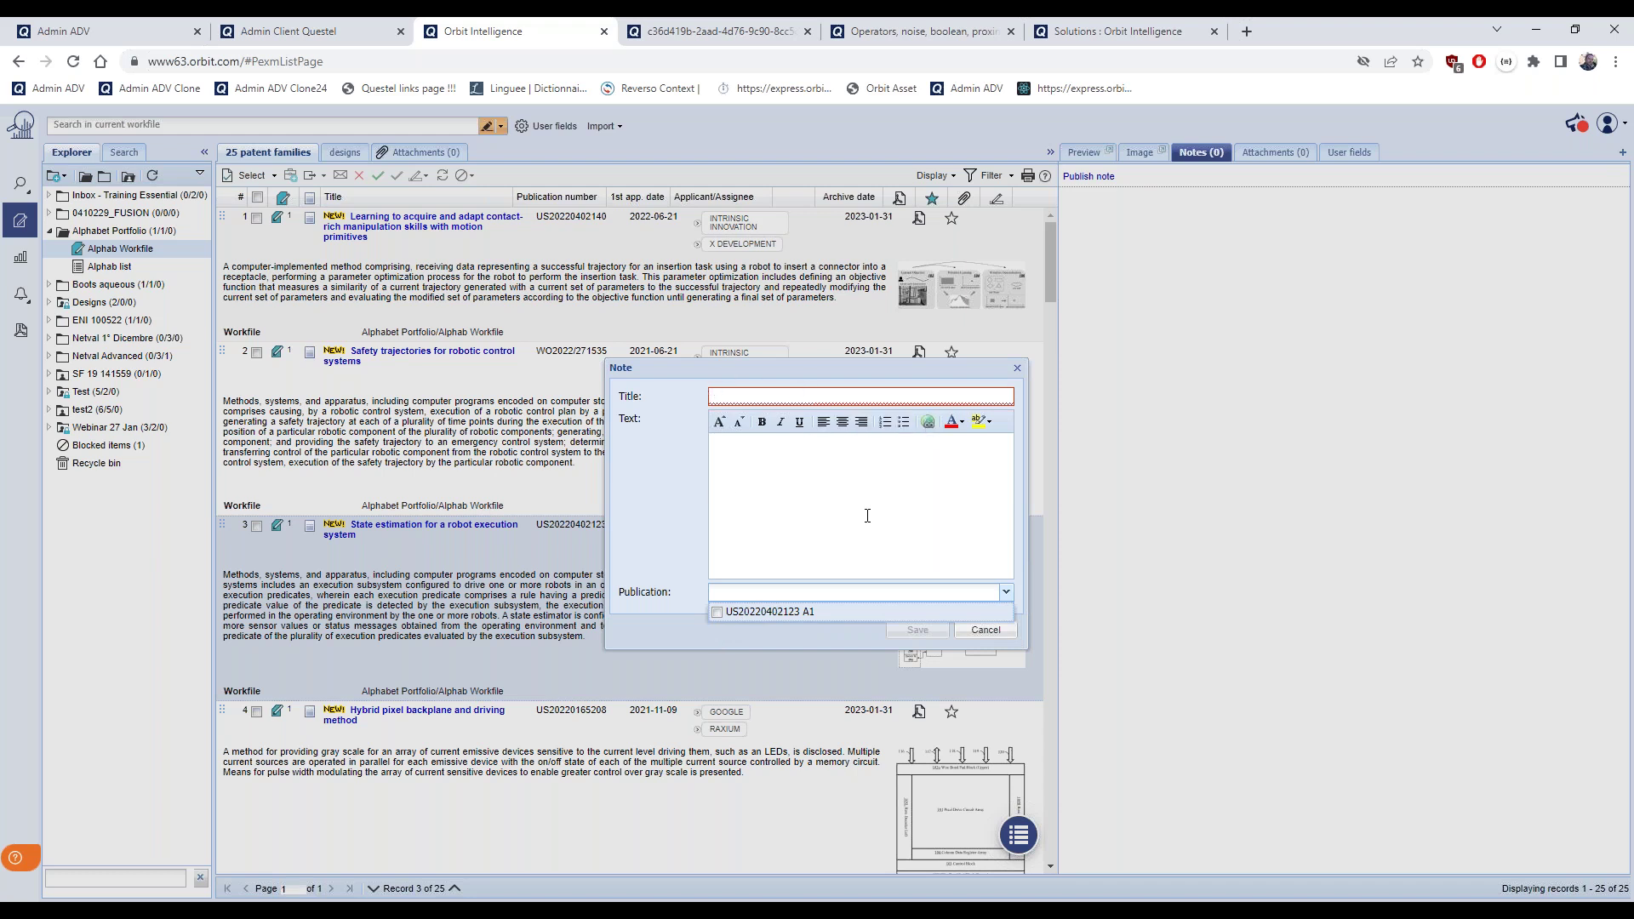
{"action": "left_click", "coordinate": [1018, 369]}
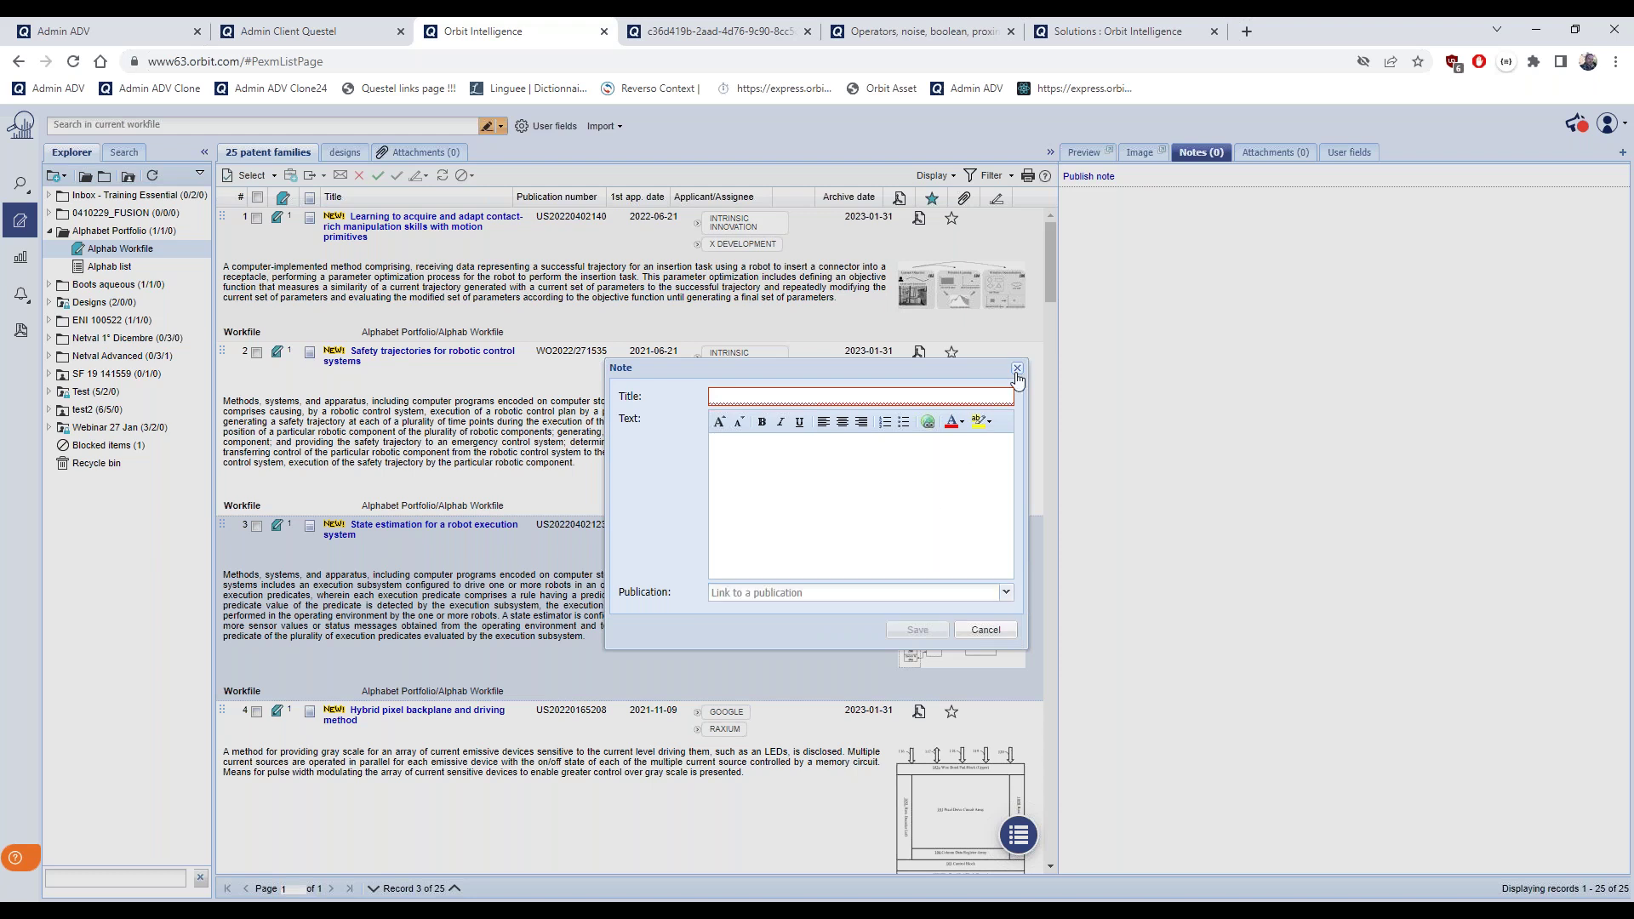
{"action": "left_click", "coordinate": [1017, 369]}
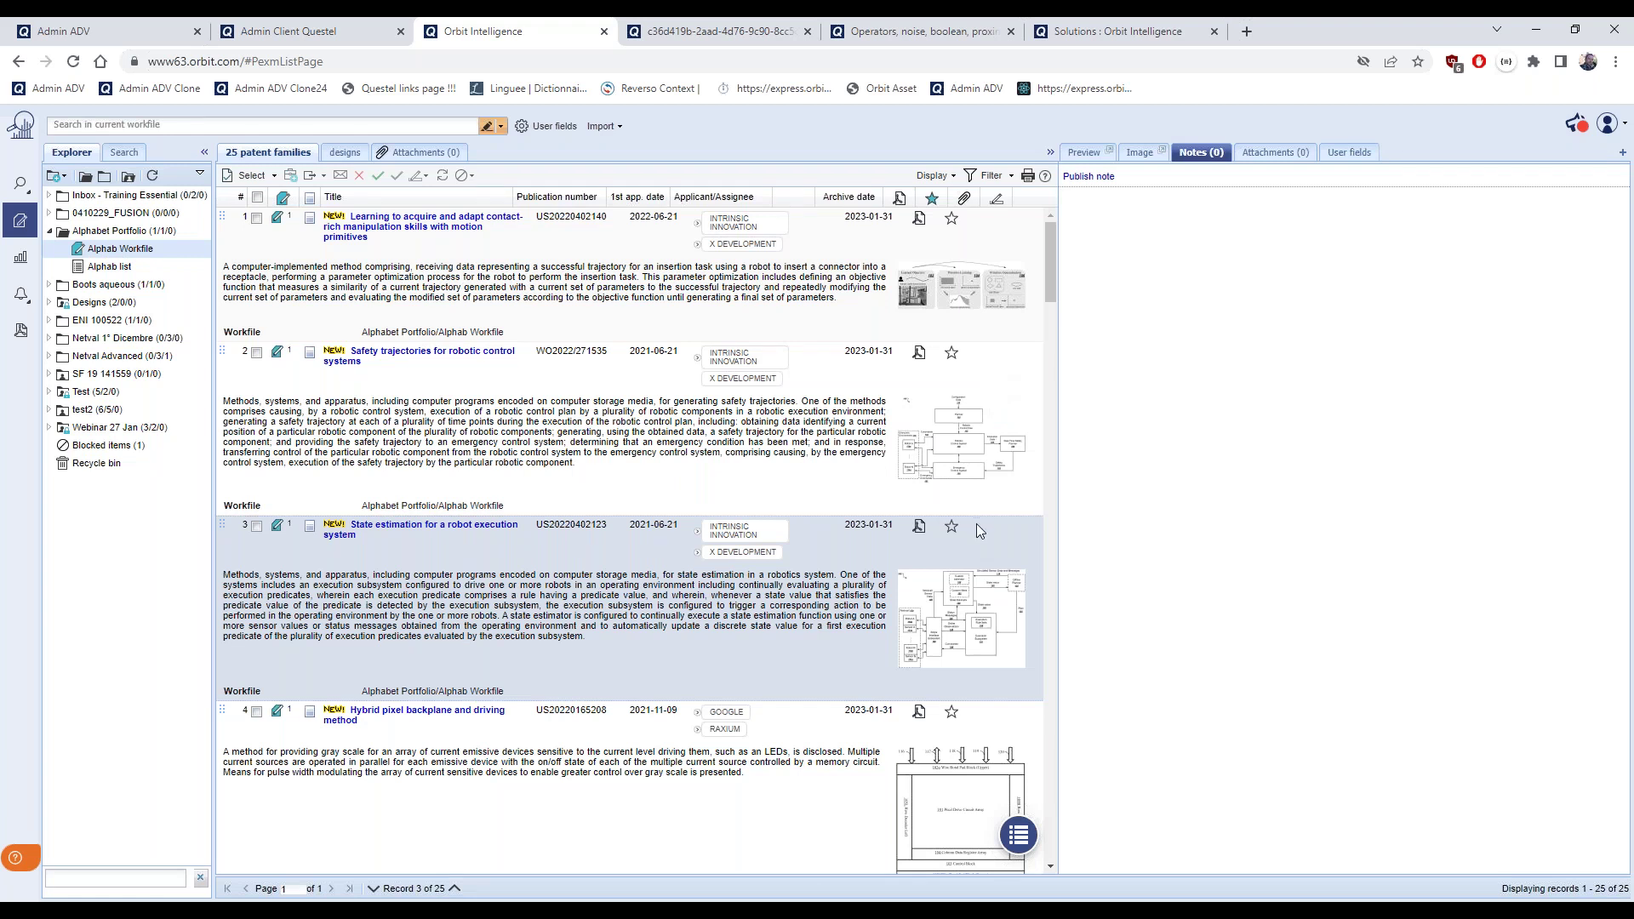
Rank the State estimation record with five stars and the first record, on contact-rich manipulation skills, with two stars
{"action": "left_click", "coordinate": [527, 569]}
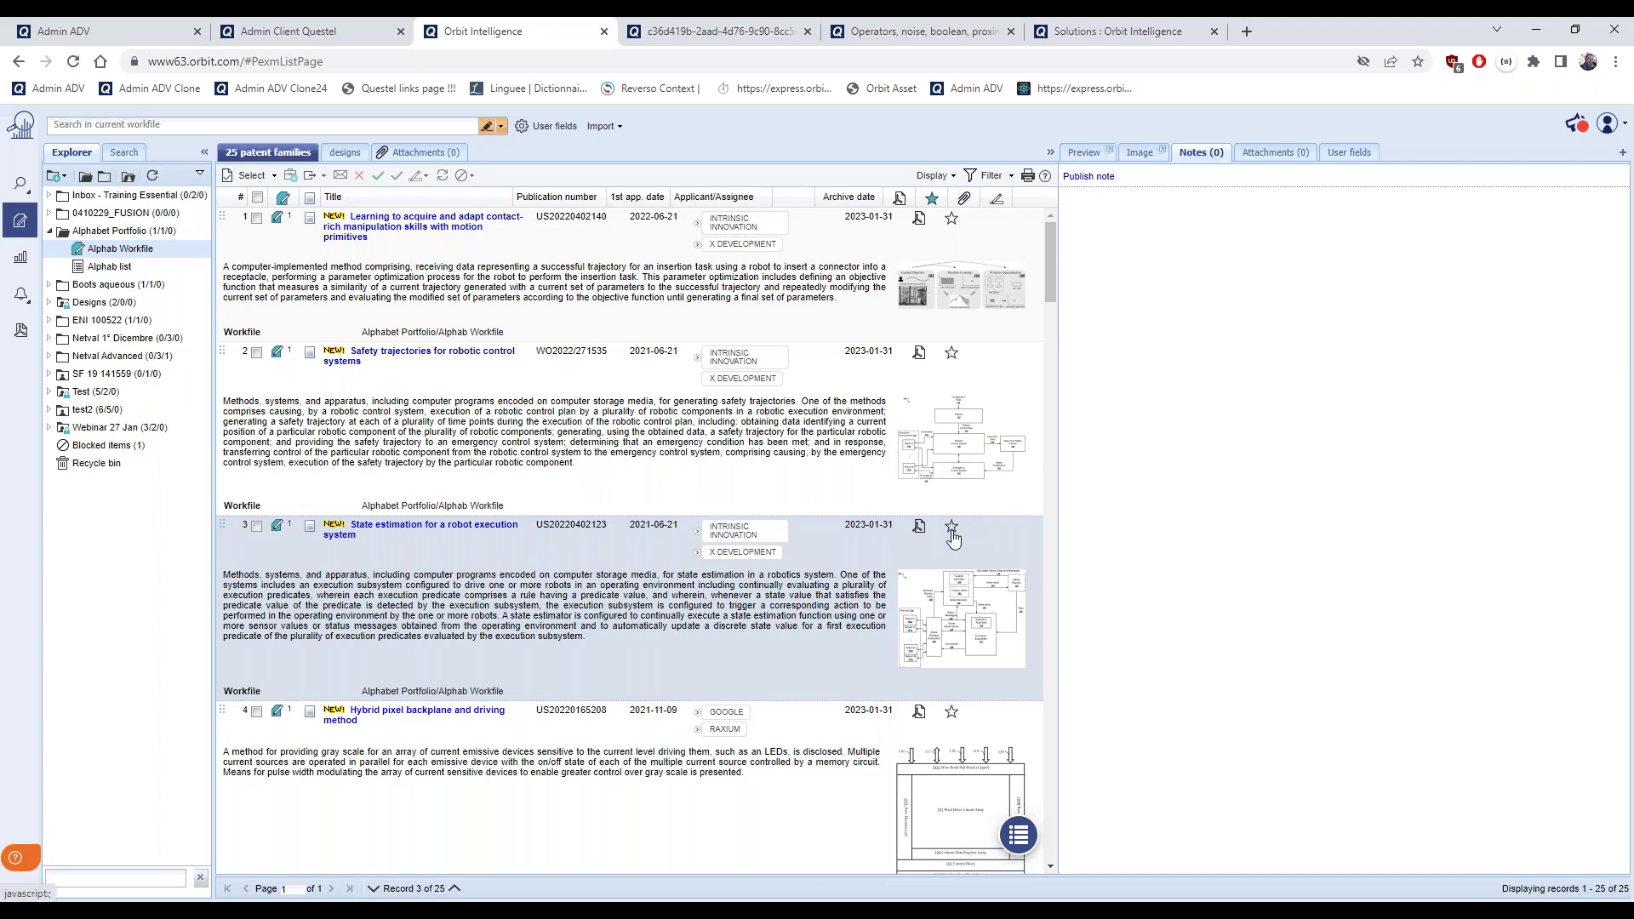
{"action": "left_click", "coordinate": [953, 537]}
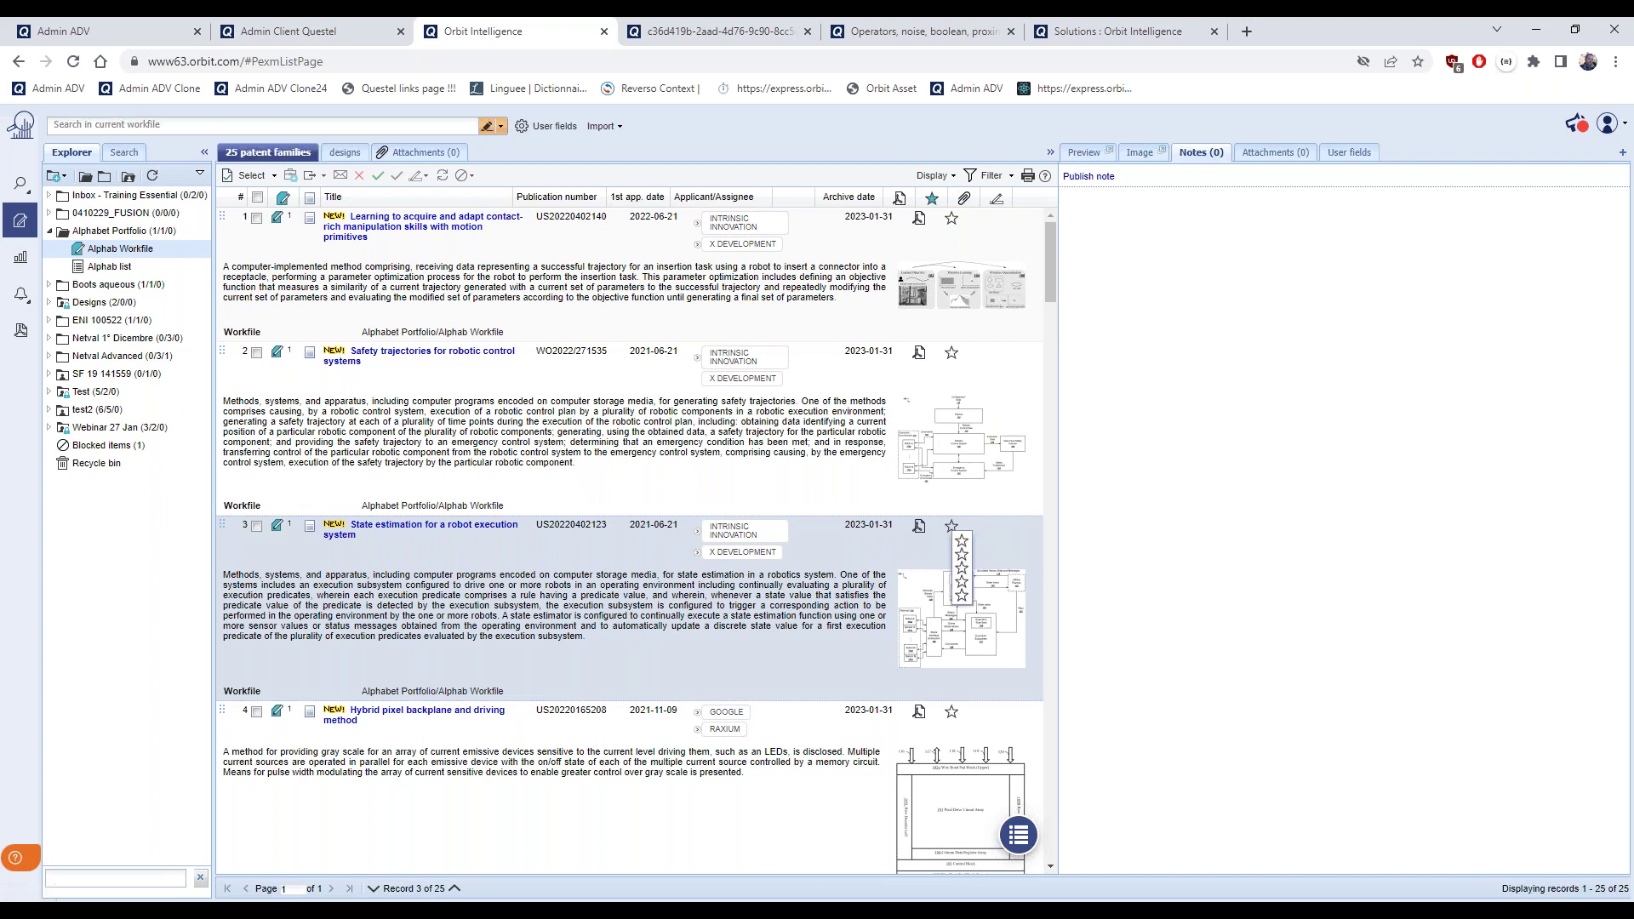
{"action": "left_click", "coordinate": [965, 598]}
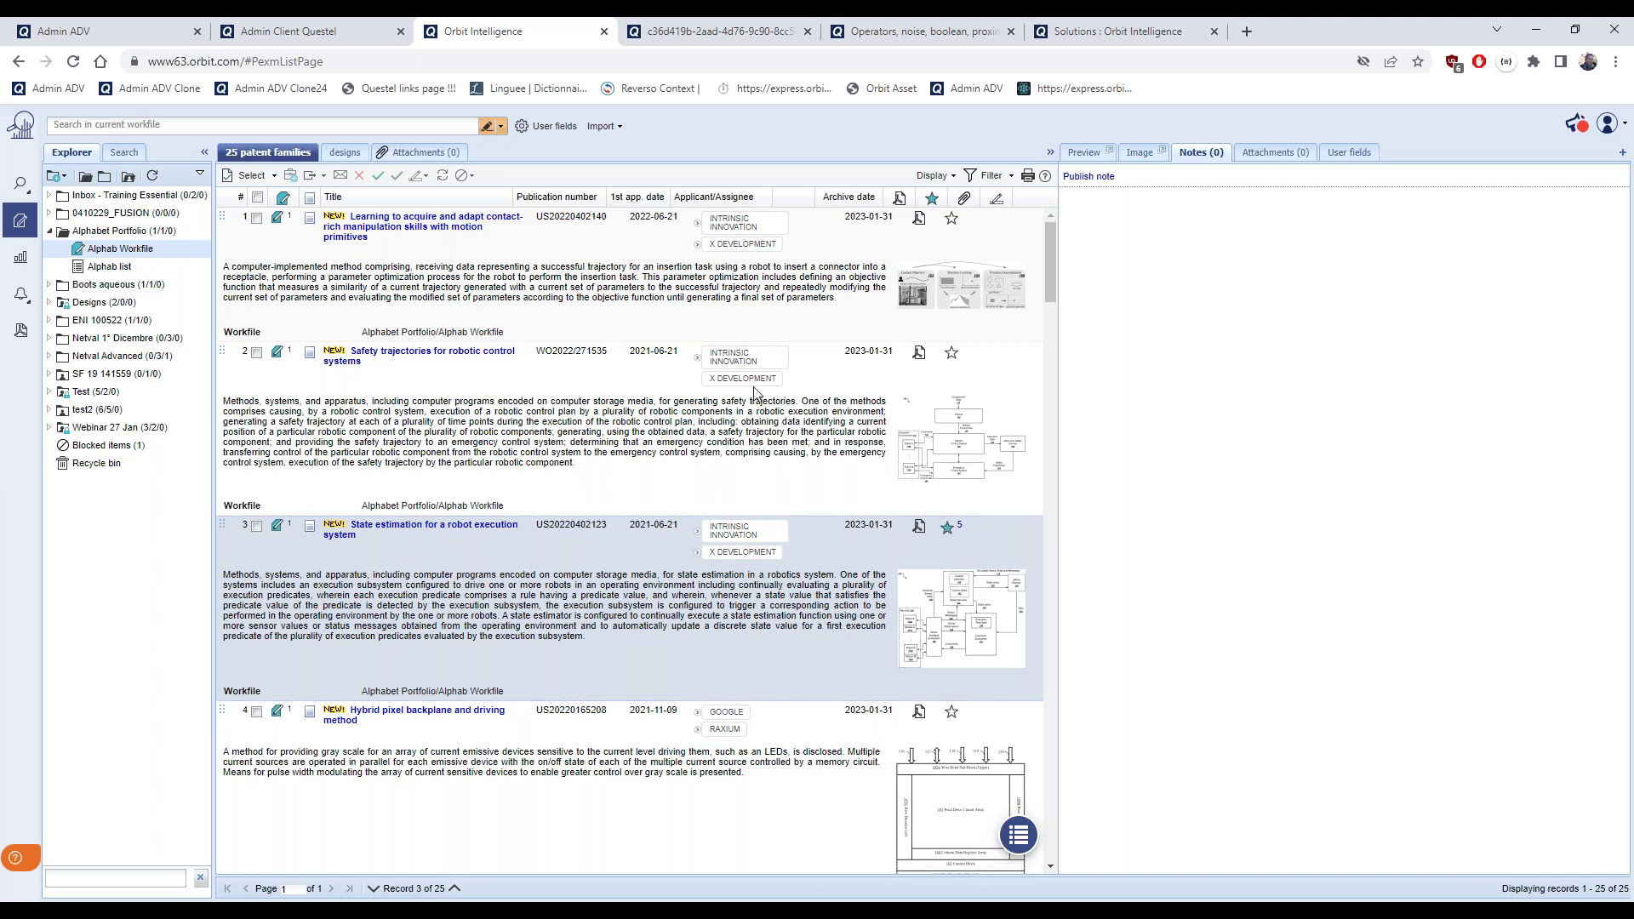
{"action": "left_click", "coordinate": [684, 295]}
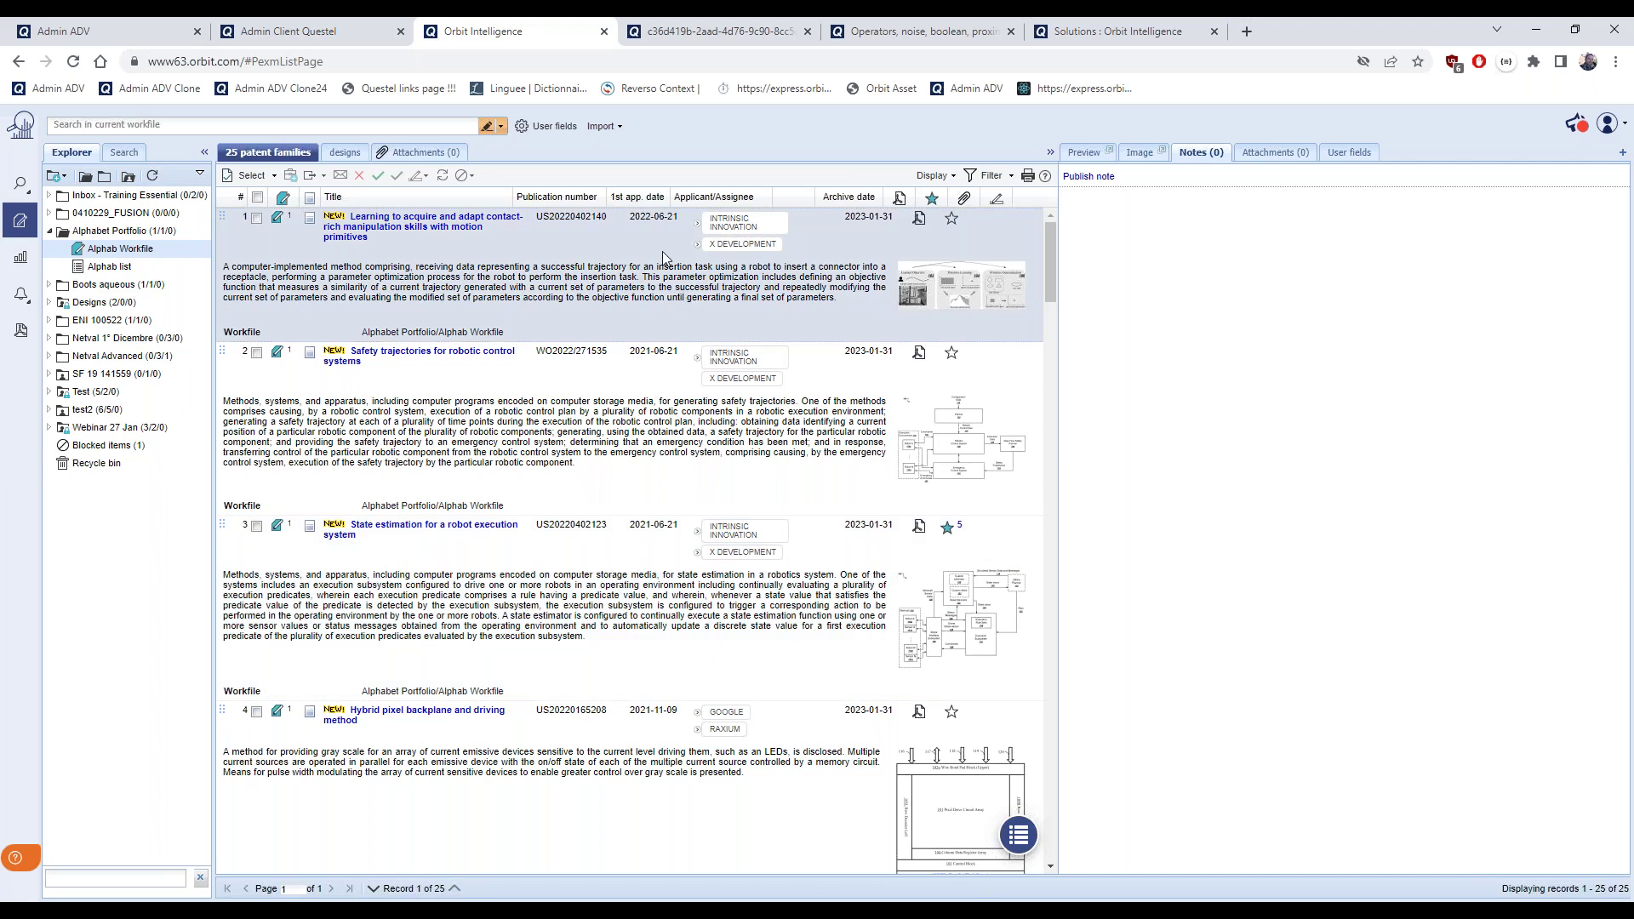
{"action": "left_click", "coordinate": [951, 223]}
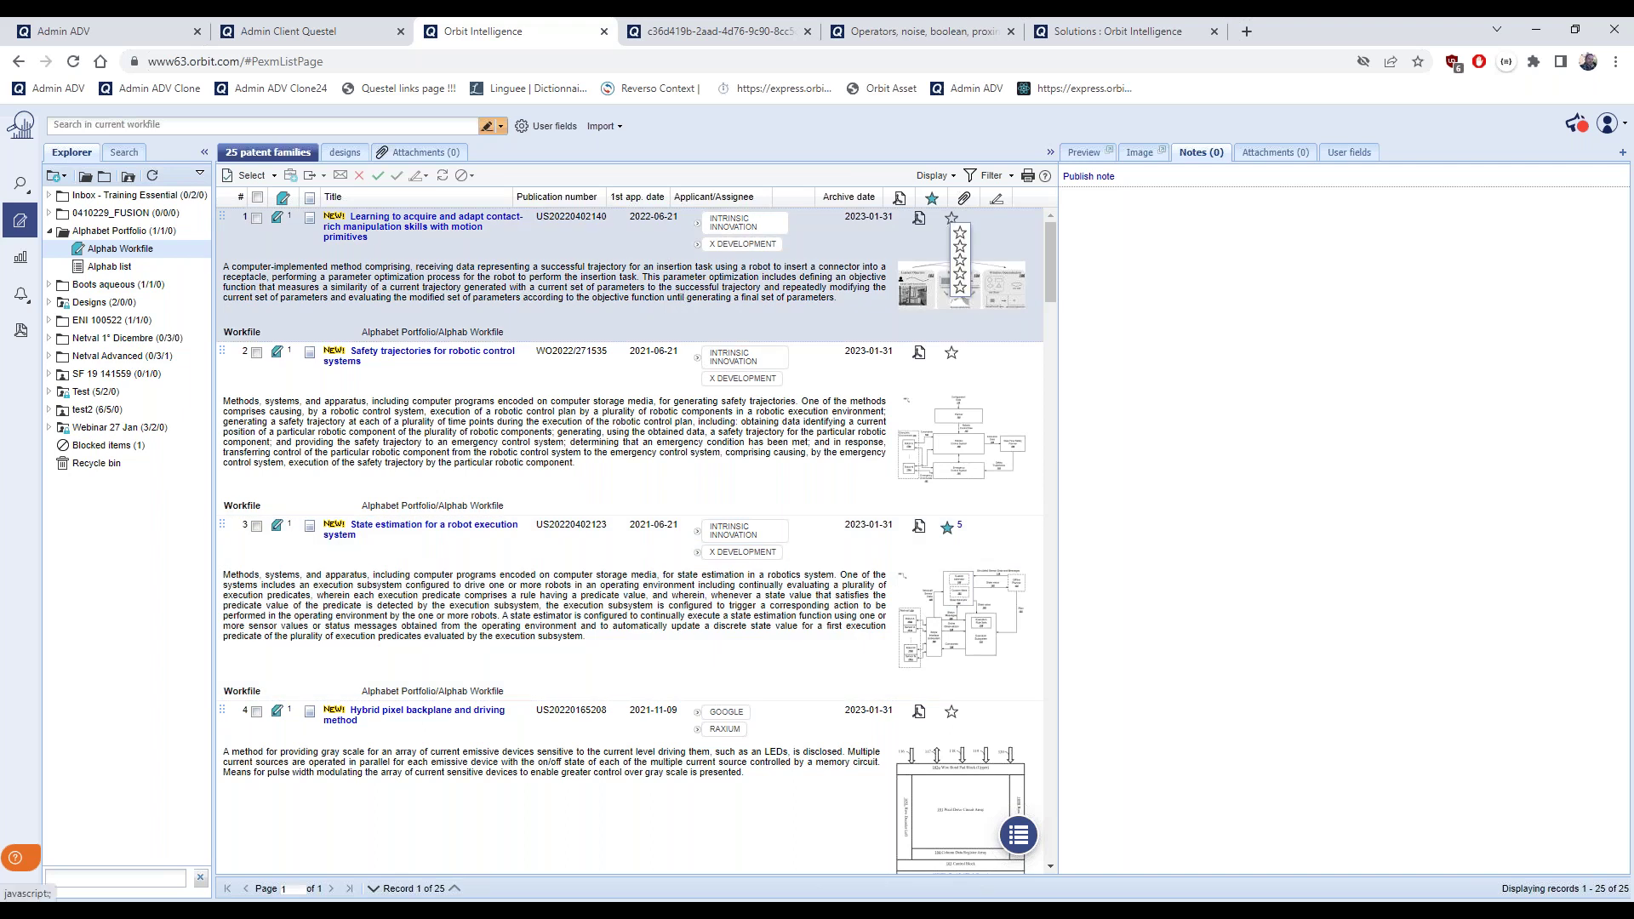
{"action": "left_click", "coordinate": [964, 250]}
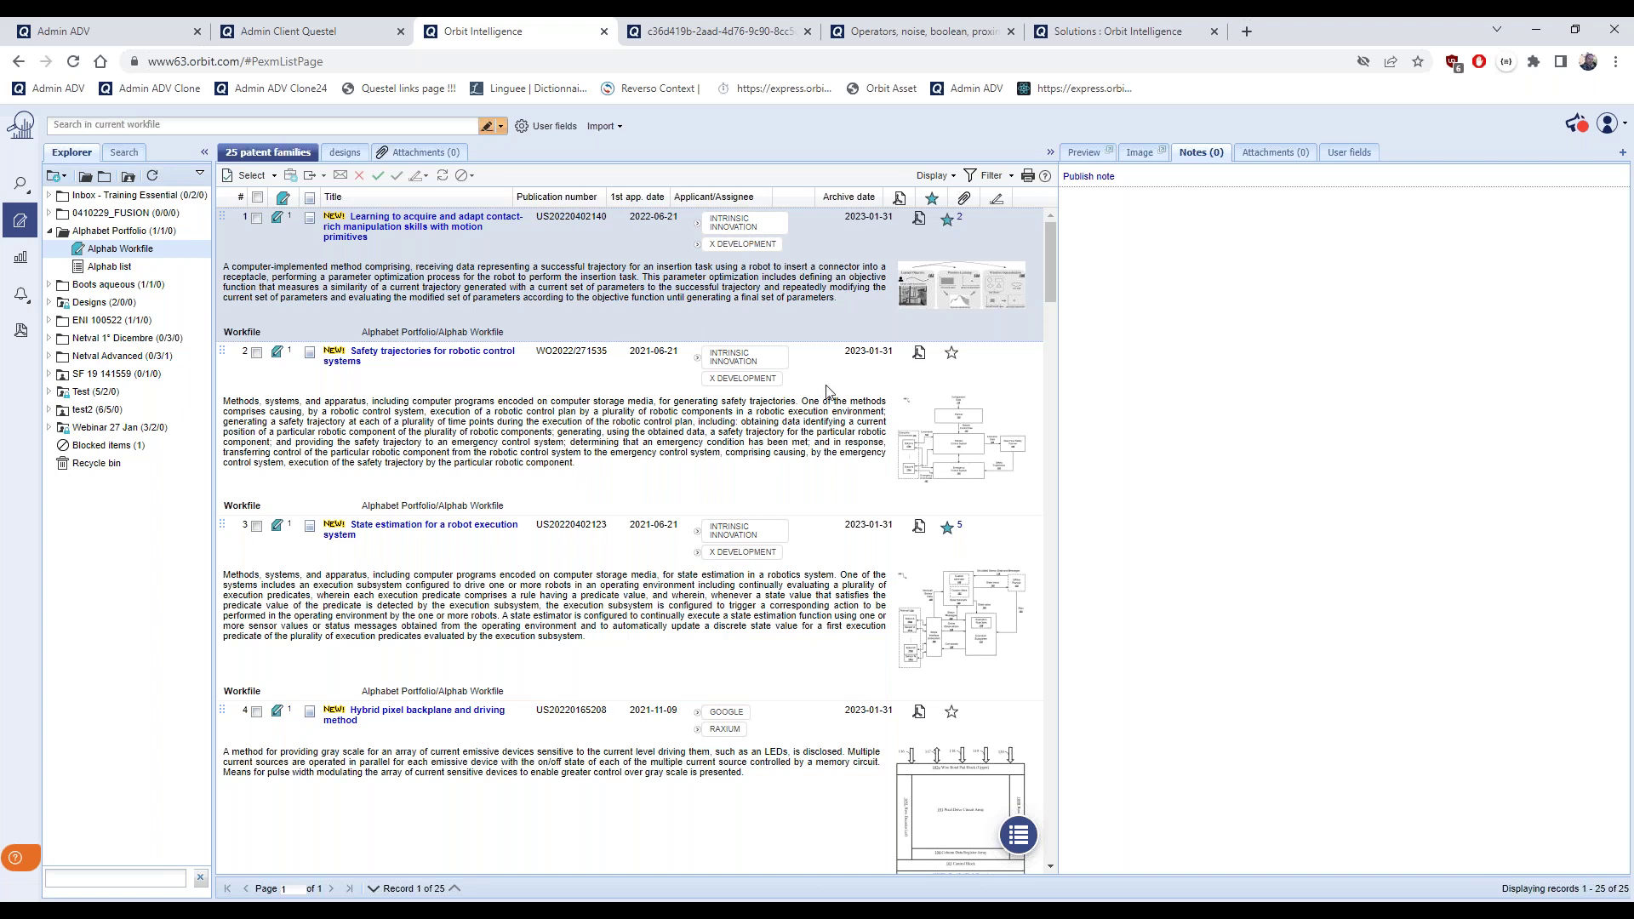
Filter the workfile to records ranked between three and five stars, view the filtered records, and clear the filter
{"action": "left_click", "coordinate": [1014, 182]}
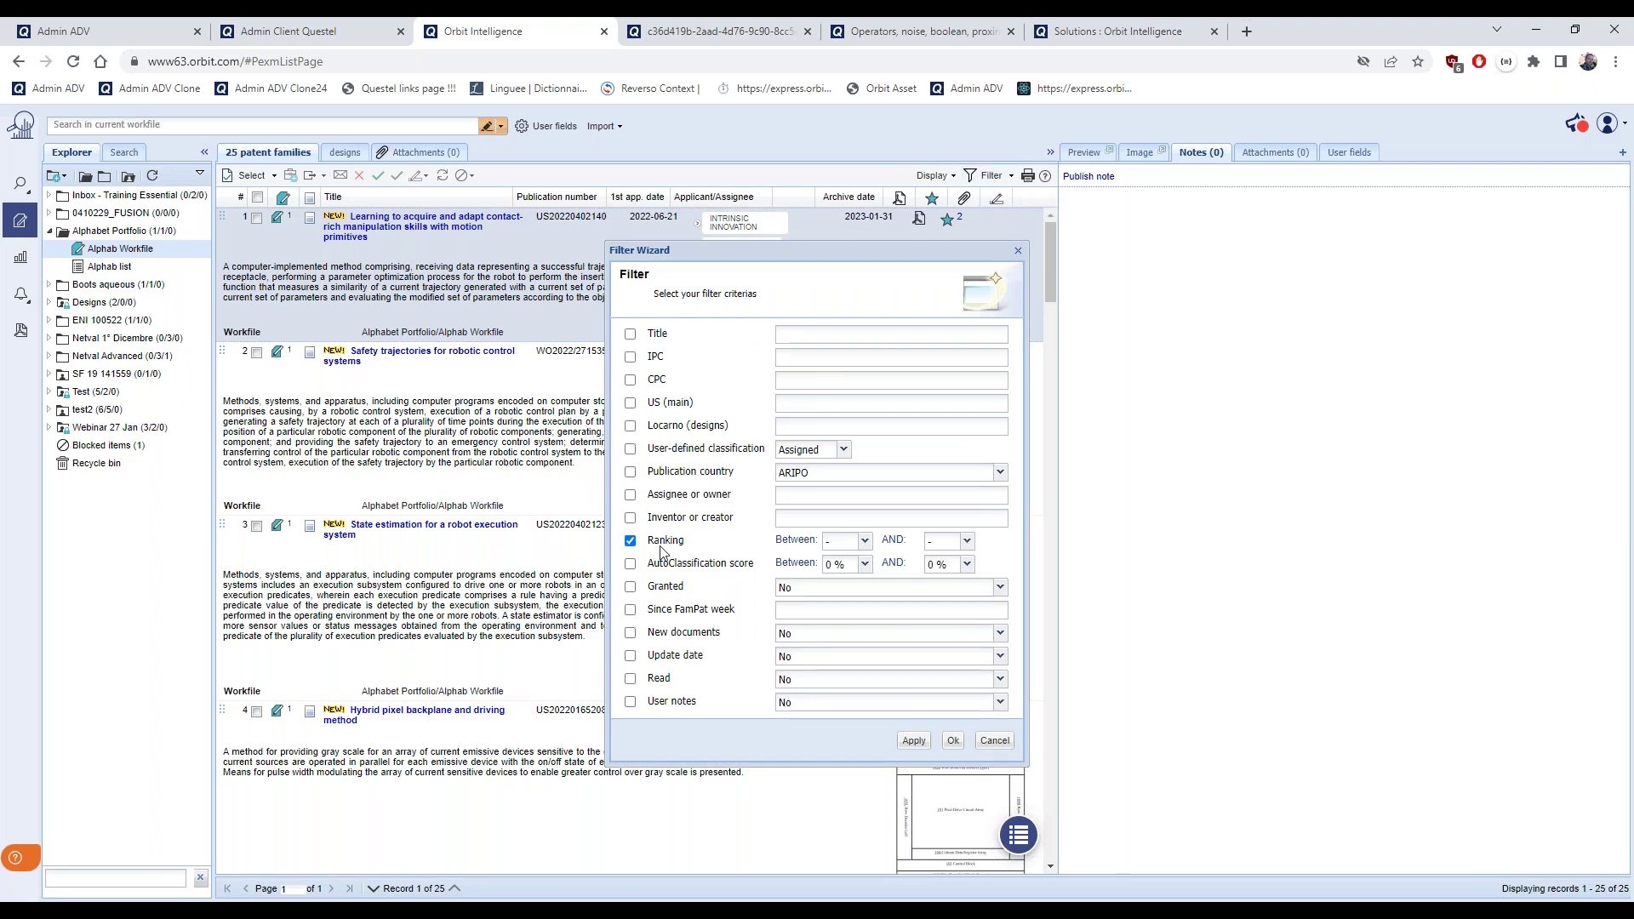
{"action": "left_click", "coordinate": [865, 543]}
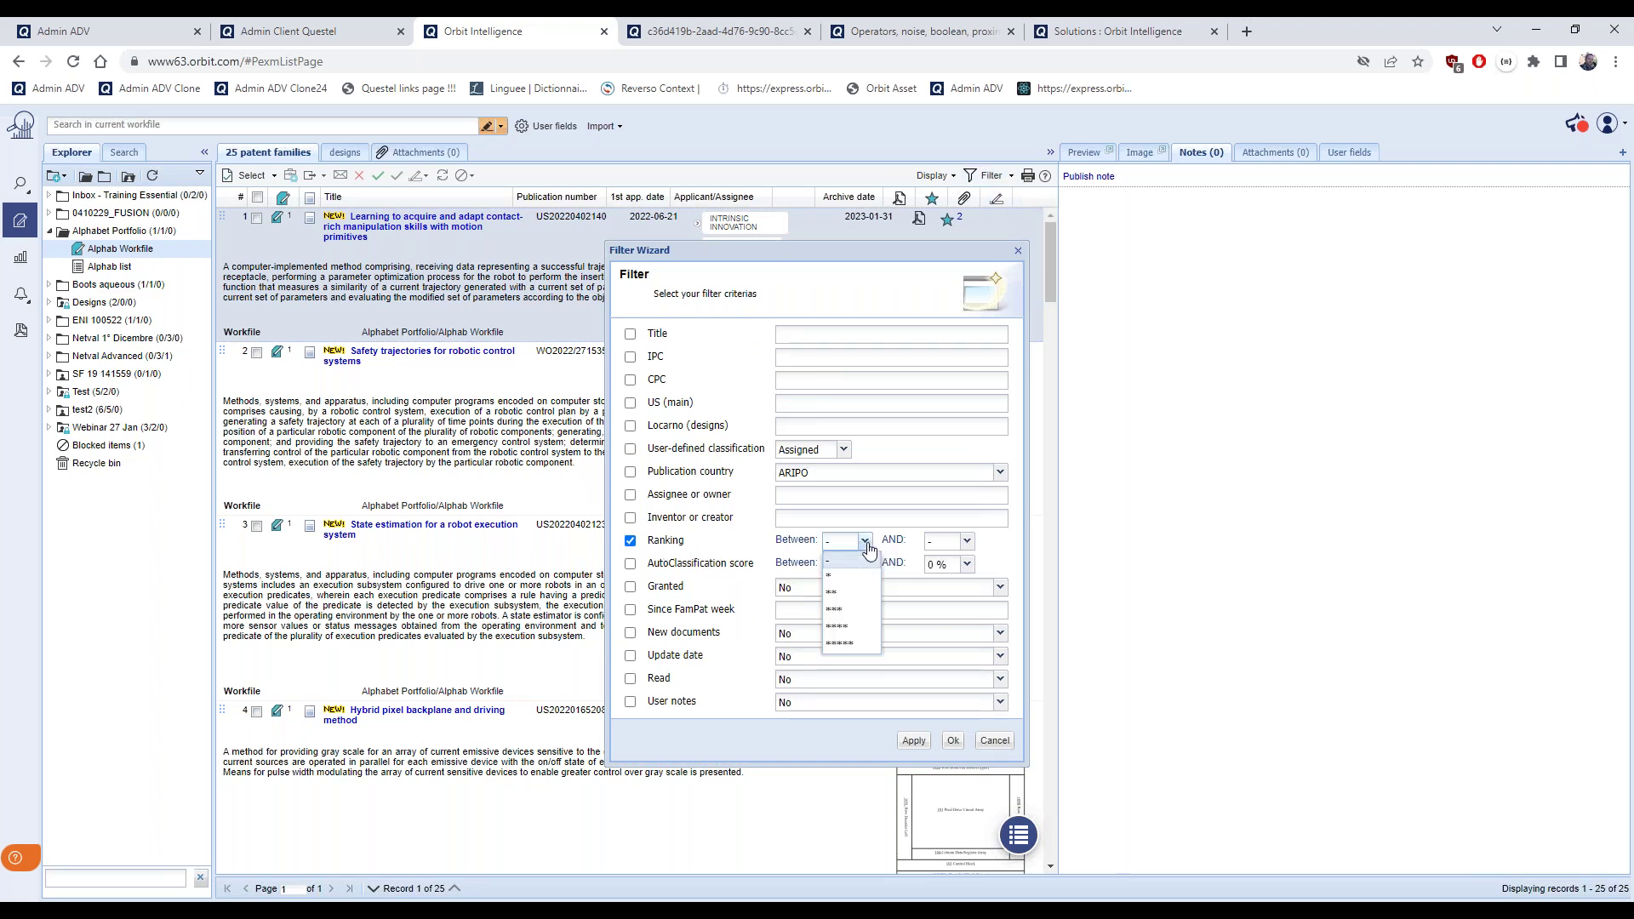
{"action": "left_click", "coordinate": [851, 610]}
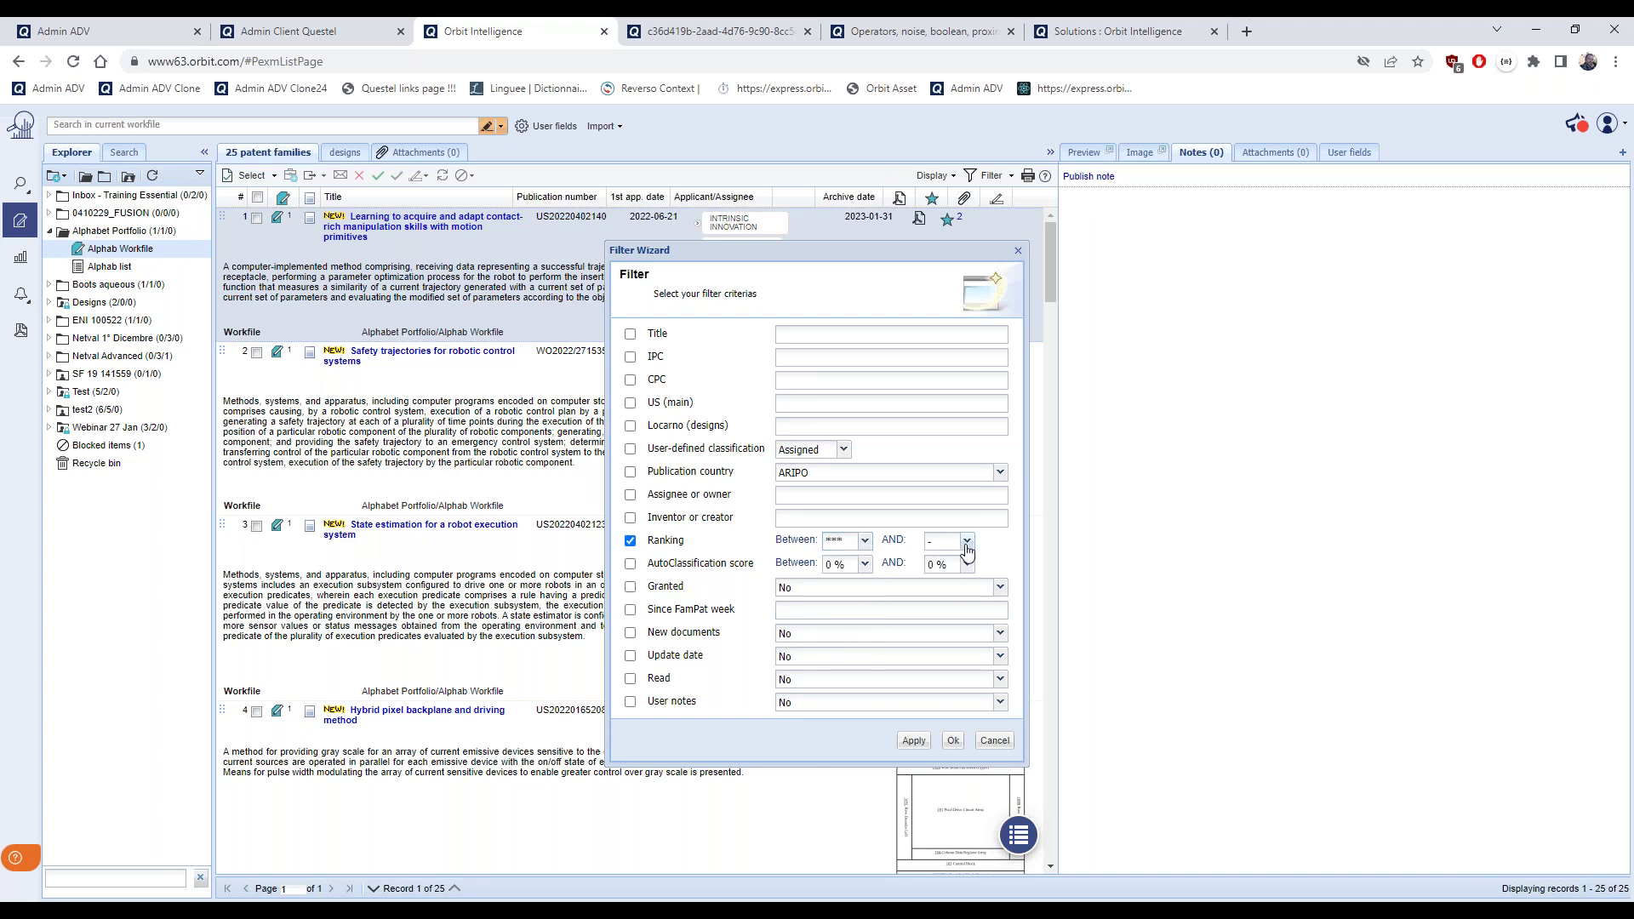
{"action": "left_click", "coordinate": [968, 542]}
{"action": "left_click", "coordinate": [942, 653]}
{"action": "left_click", "coordinate": [913, 741]}
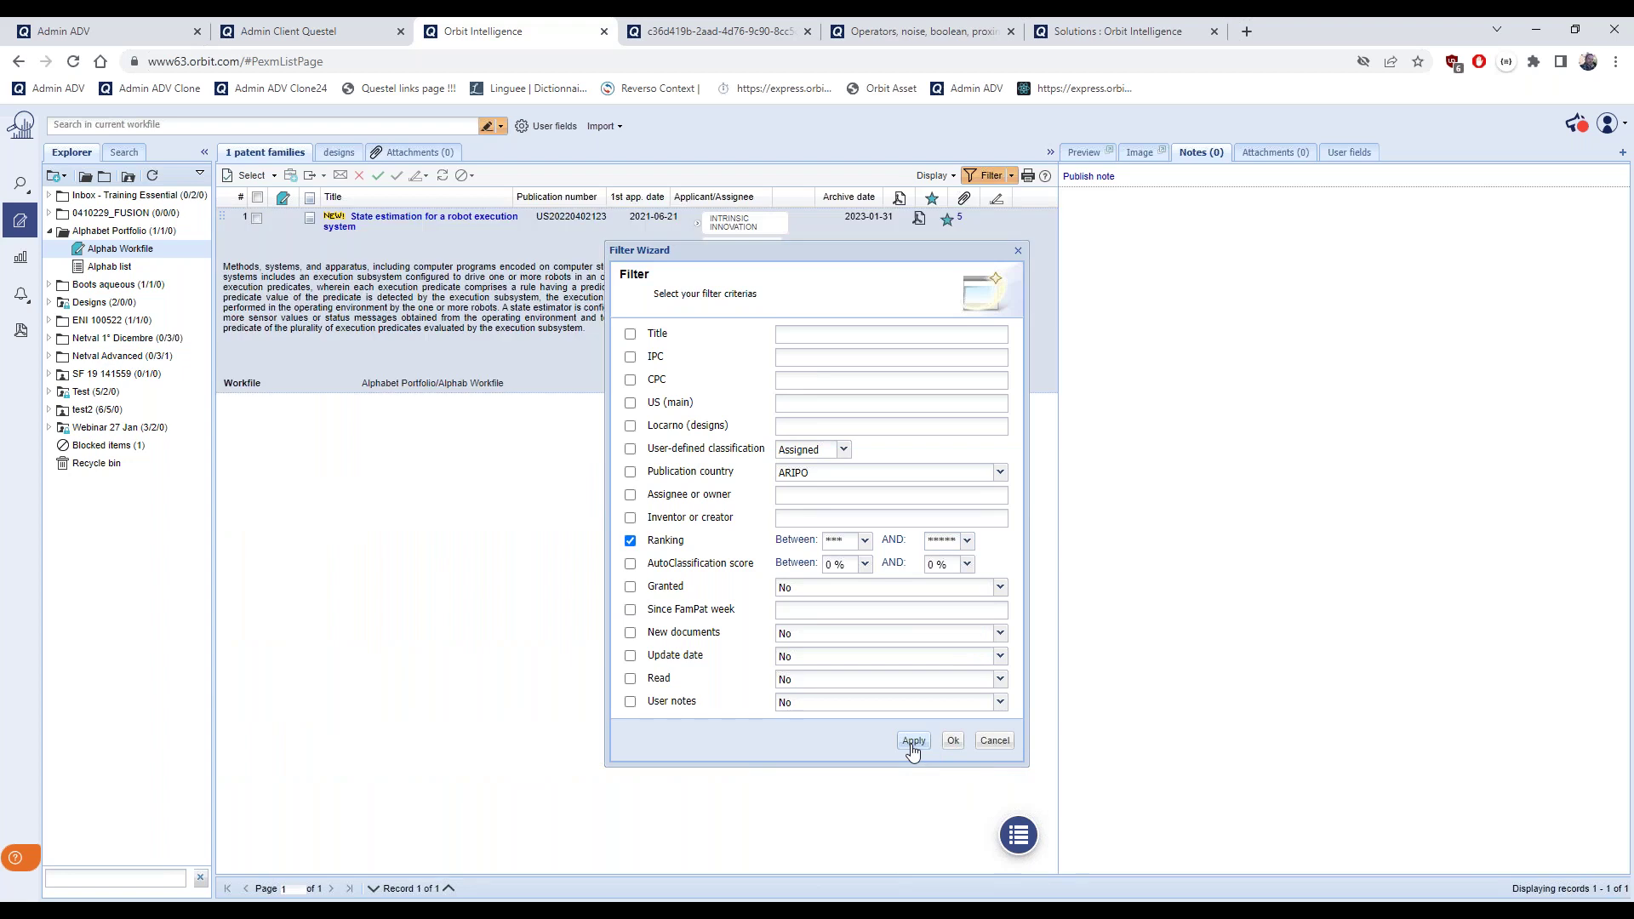
{"action": "left_click_drag", "start_coordinate": [772, 281], "coordinate": [698, 416]}
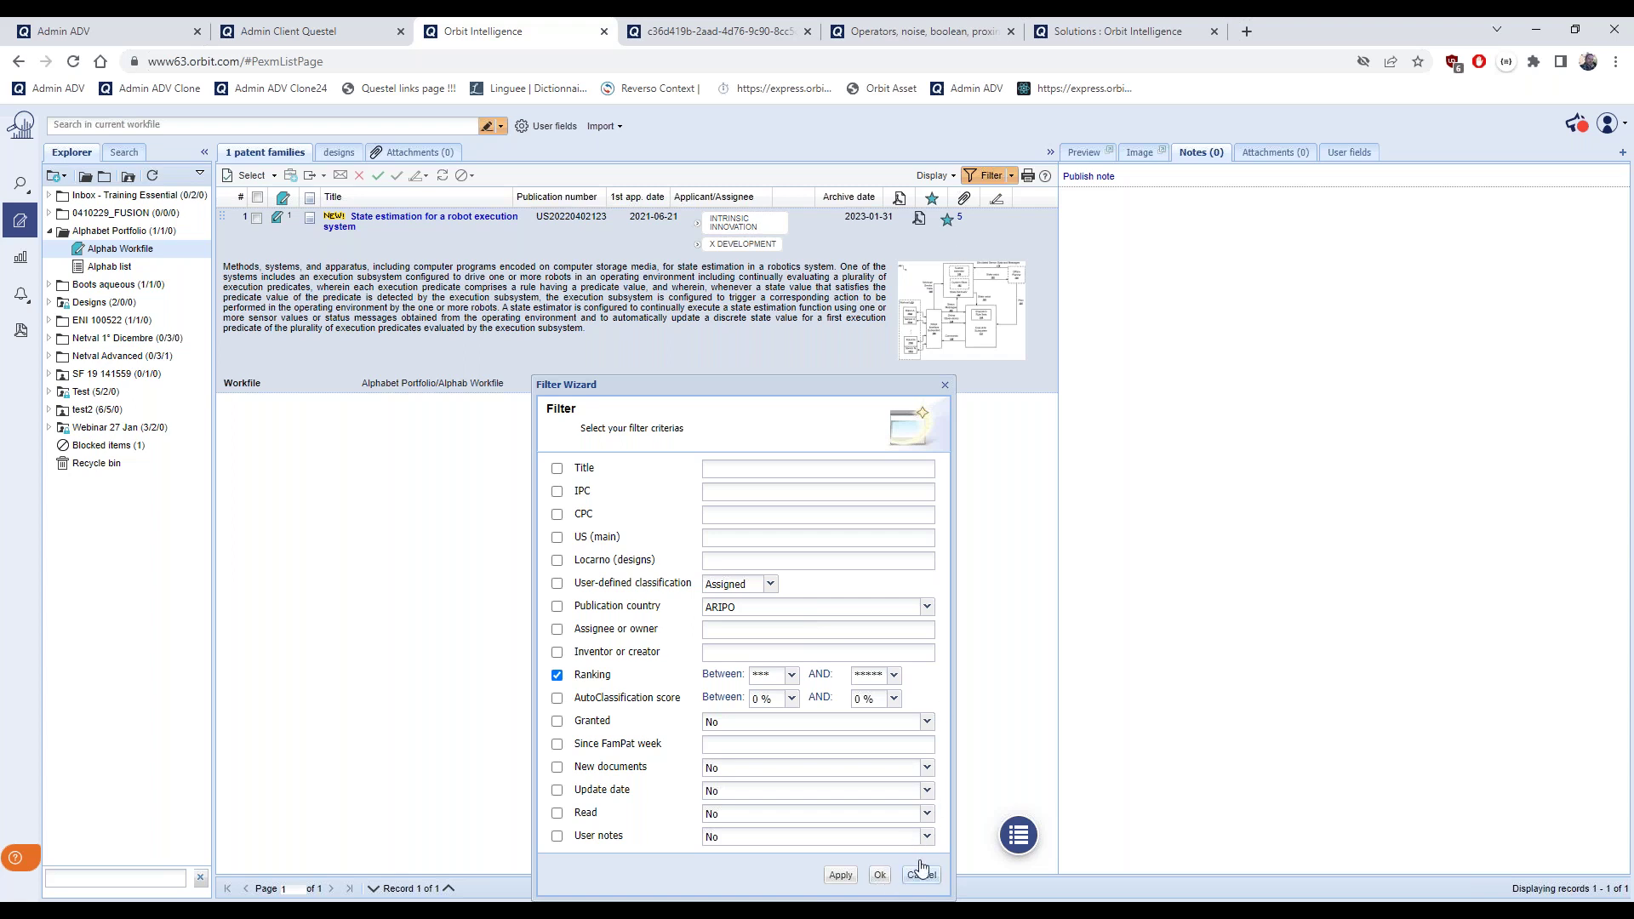
{"action": "left_click", "coordinate": [945, 385]}
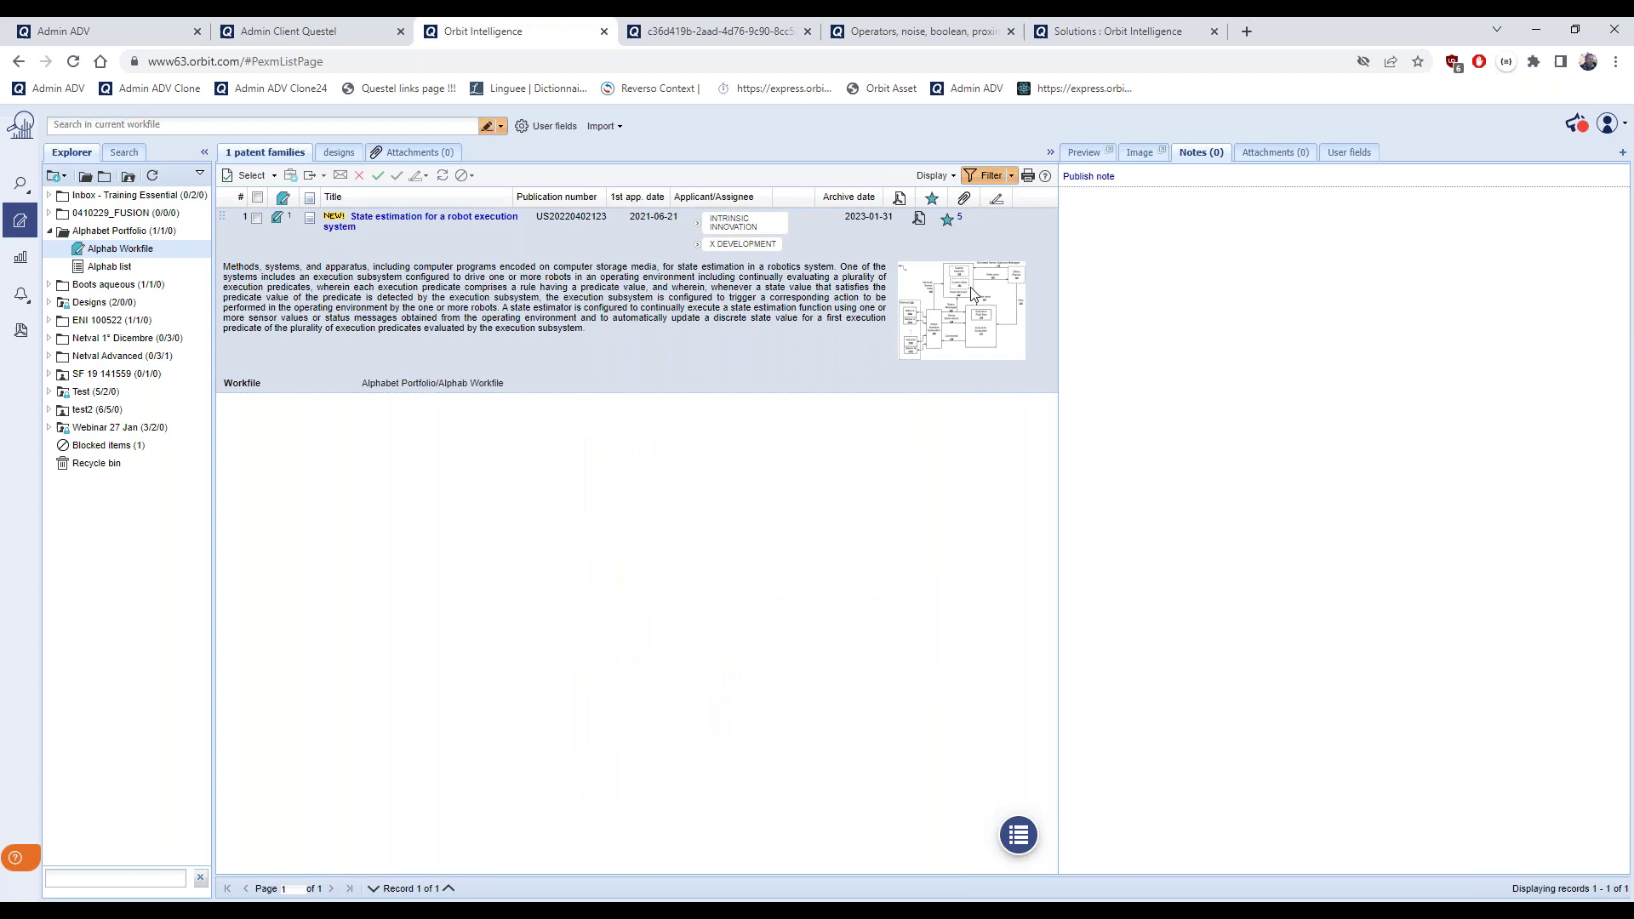
{"action": "left_click", "coordinate": [986, 179]}
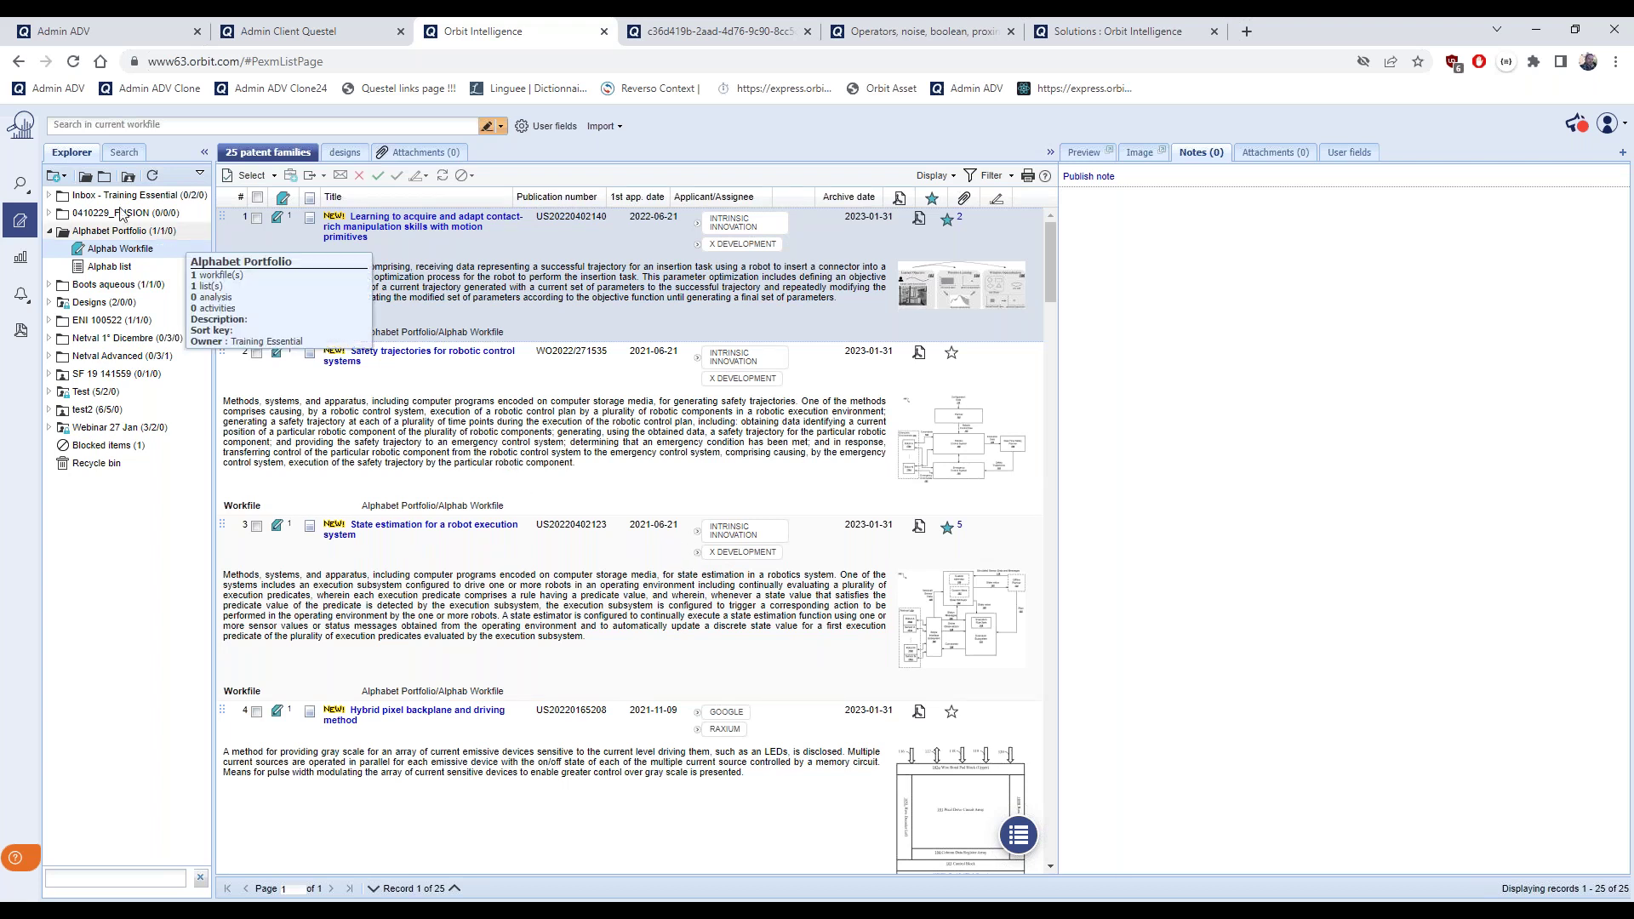
Switch to the patent search area and review the current session's search history
{"action": "mouse_move", "coordinate": [20, 184]}
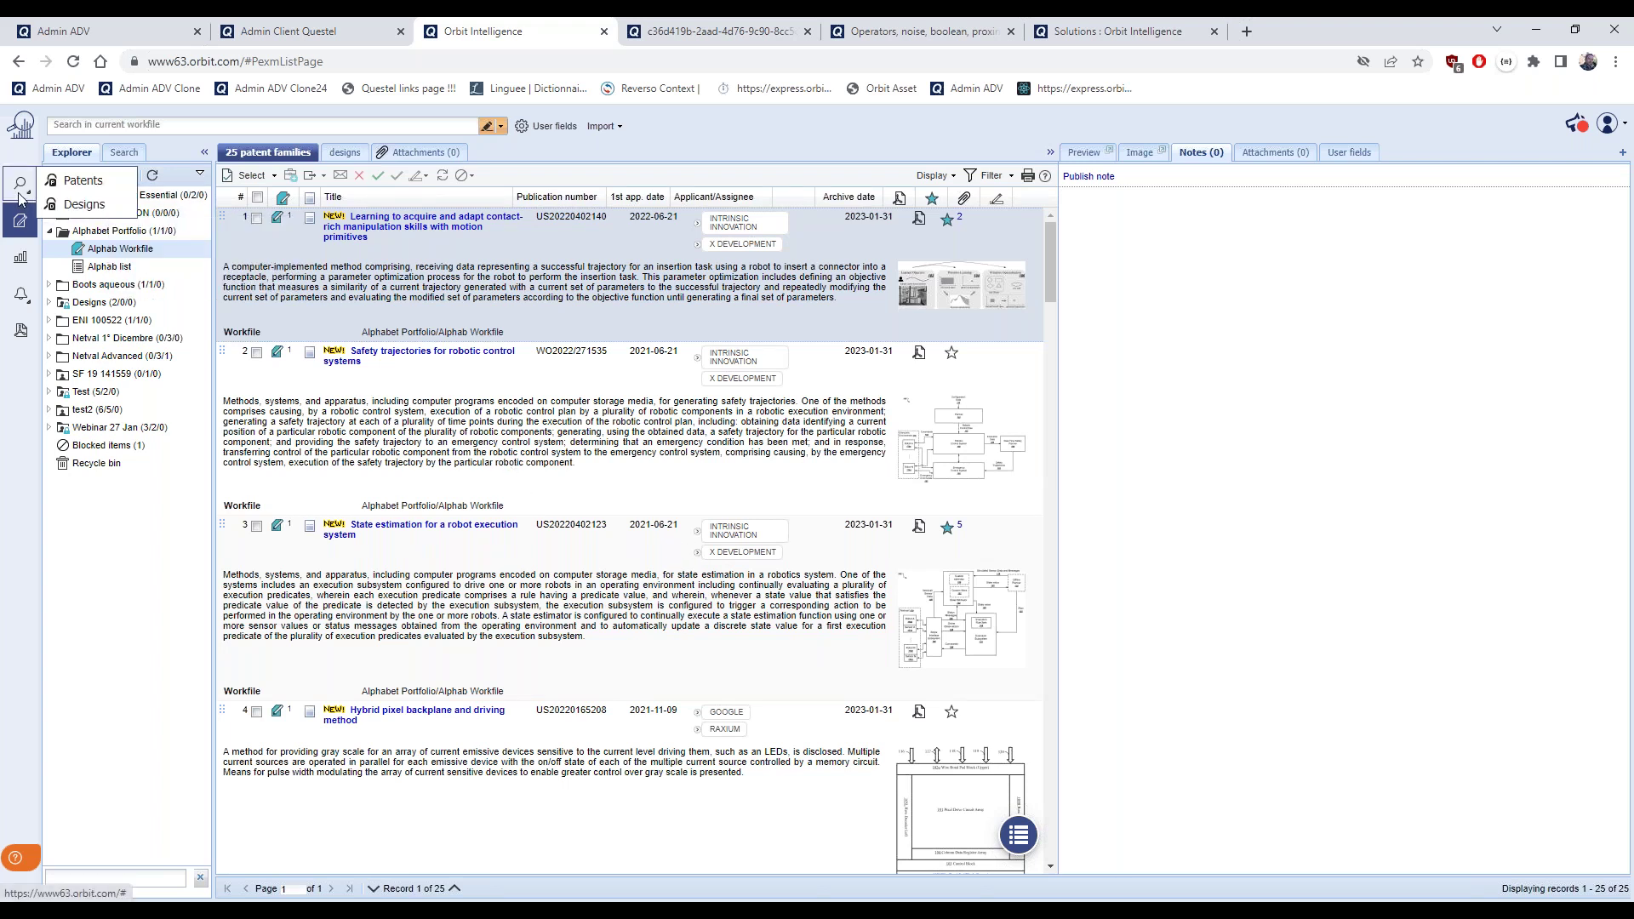
{"action": "left_click", "coordinate": [83, 182]}
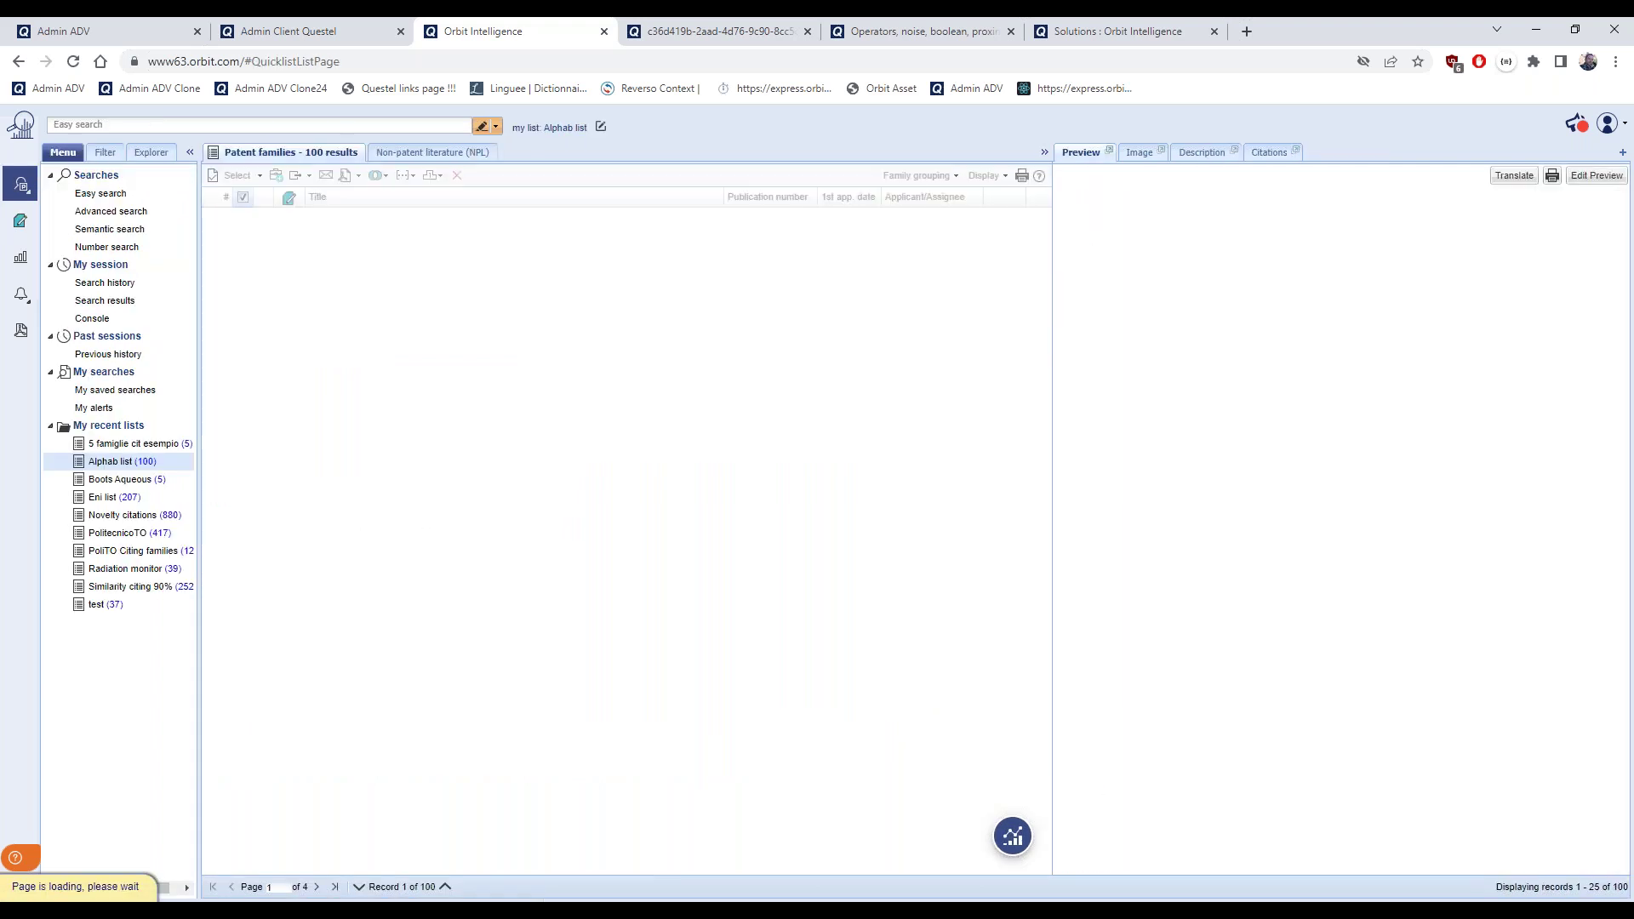
{"action": "left_click", "coordinate": [49, 427]}
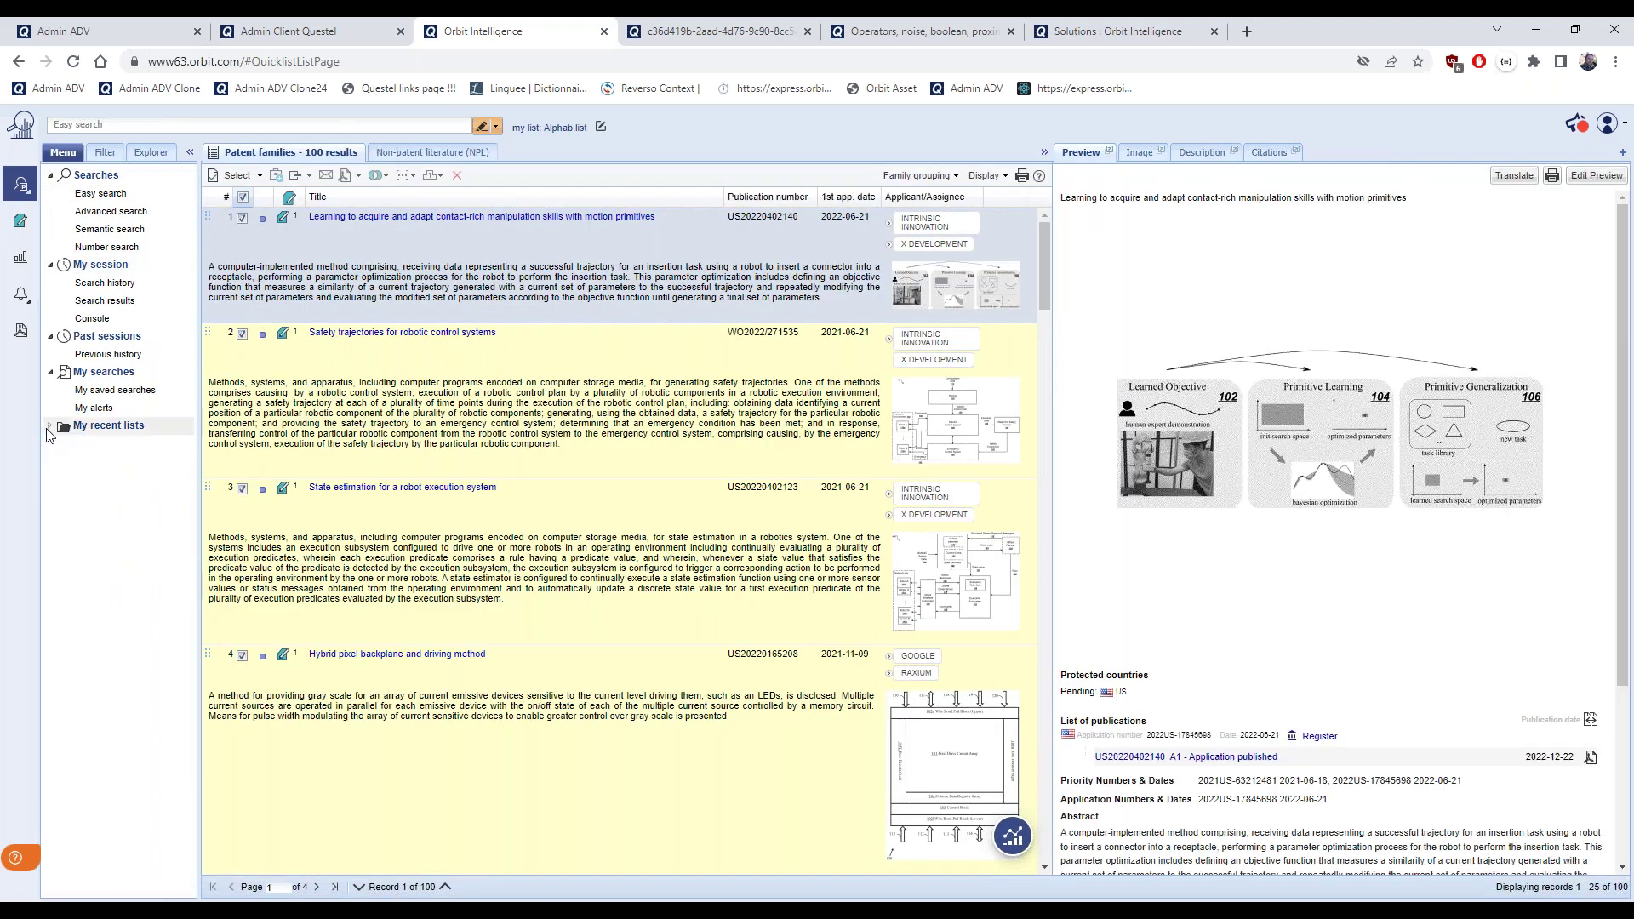
{"action": "left_click", "coordinate": [152, 284]}
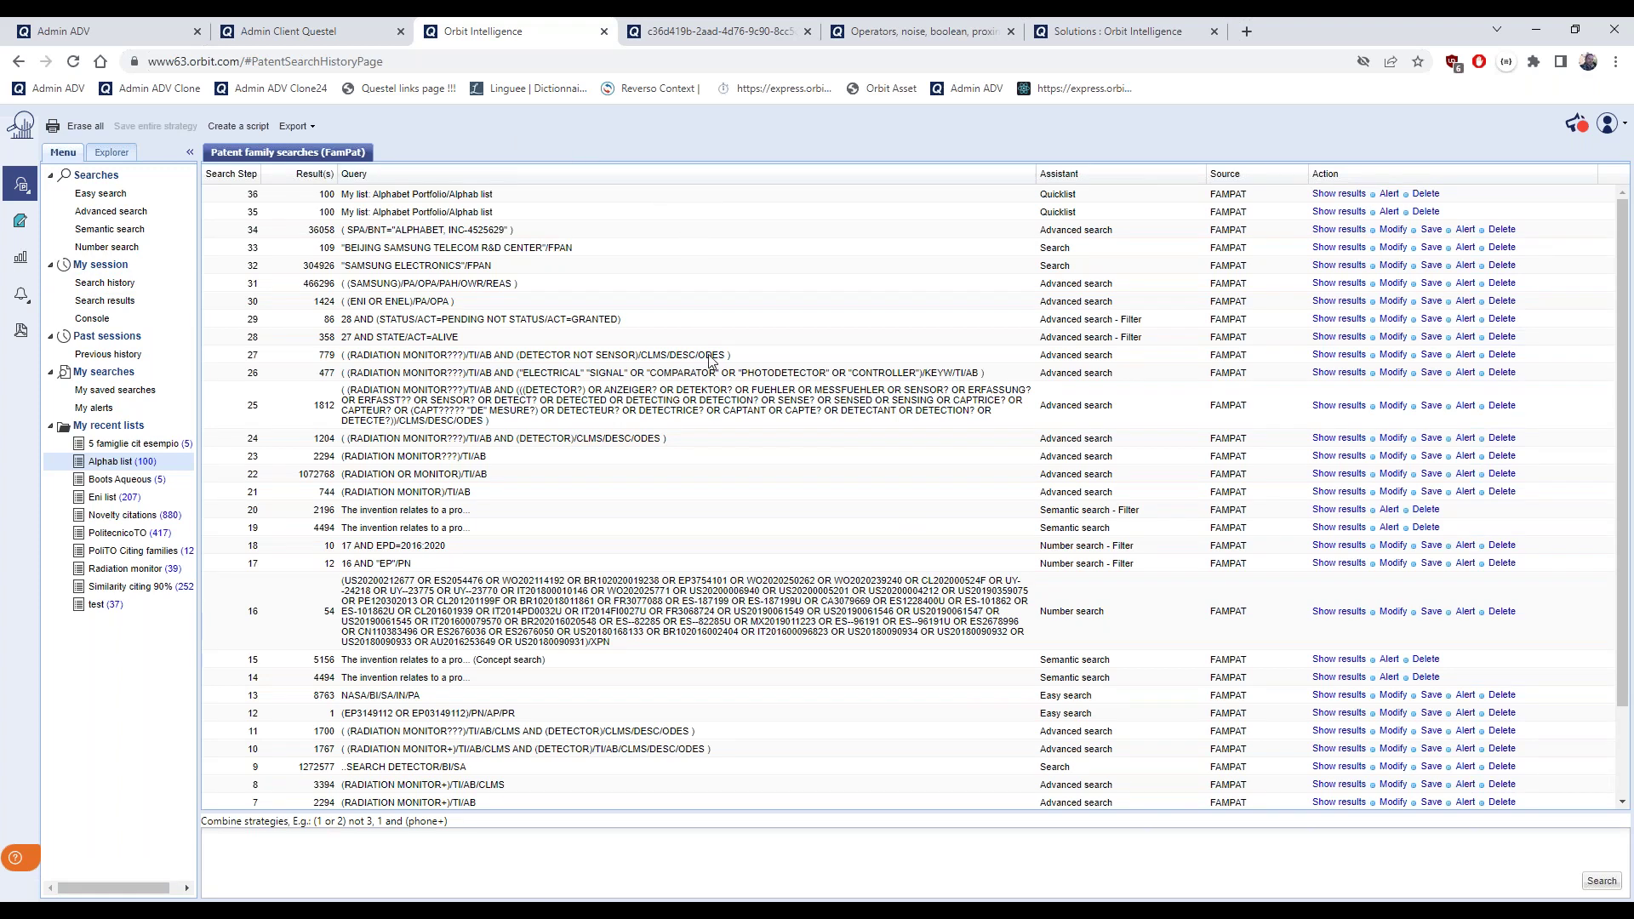
{"action": "scroll", "coordinate": [709, 357], "scroll_direction": "down", "scroll_amount": 1}
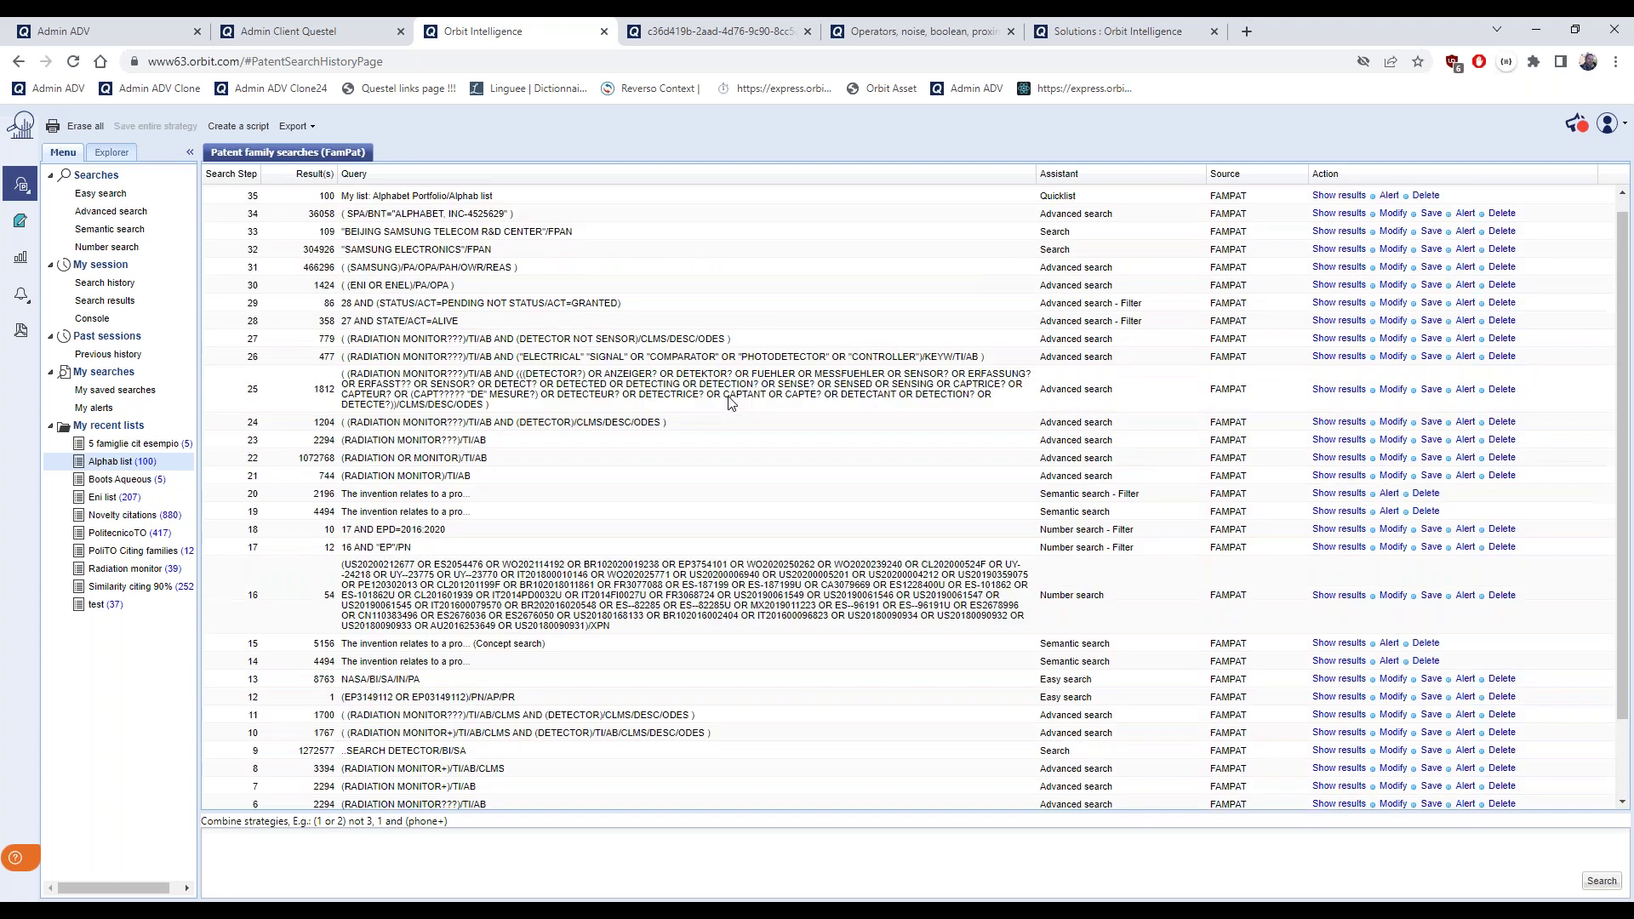
{"action": "scroll", "coordinate": [743, 260], "scroll_direction": "up", "scroll_amount": 1}
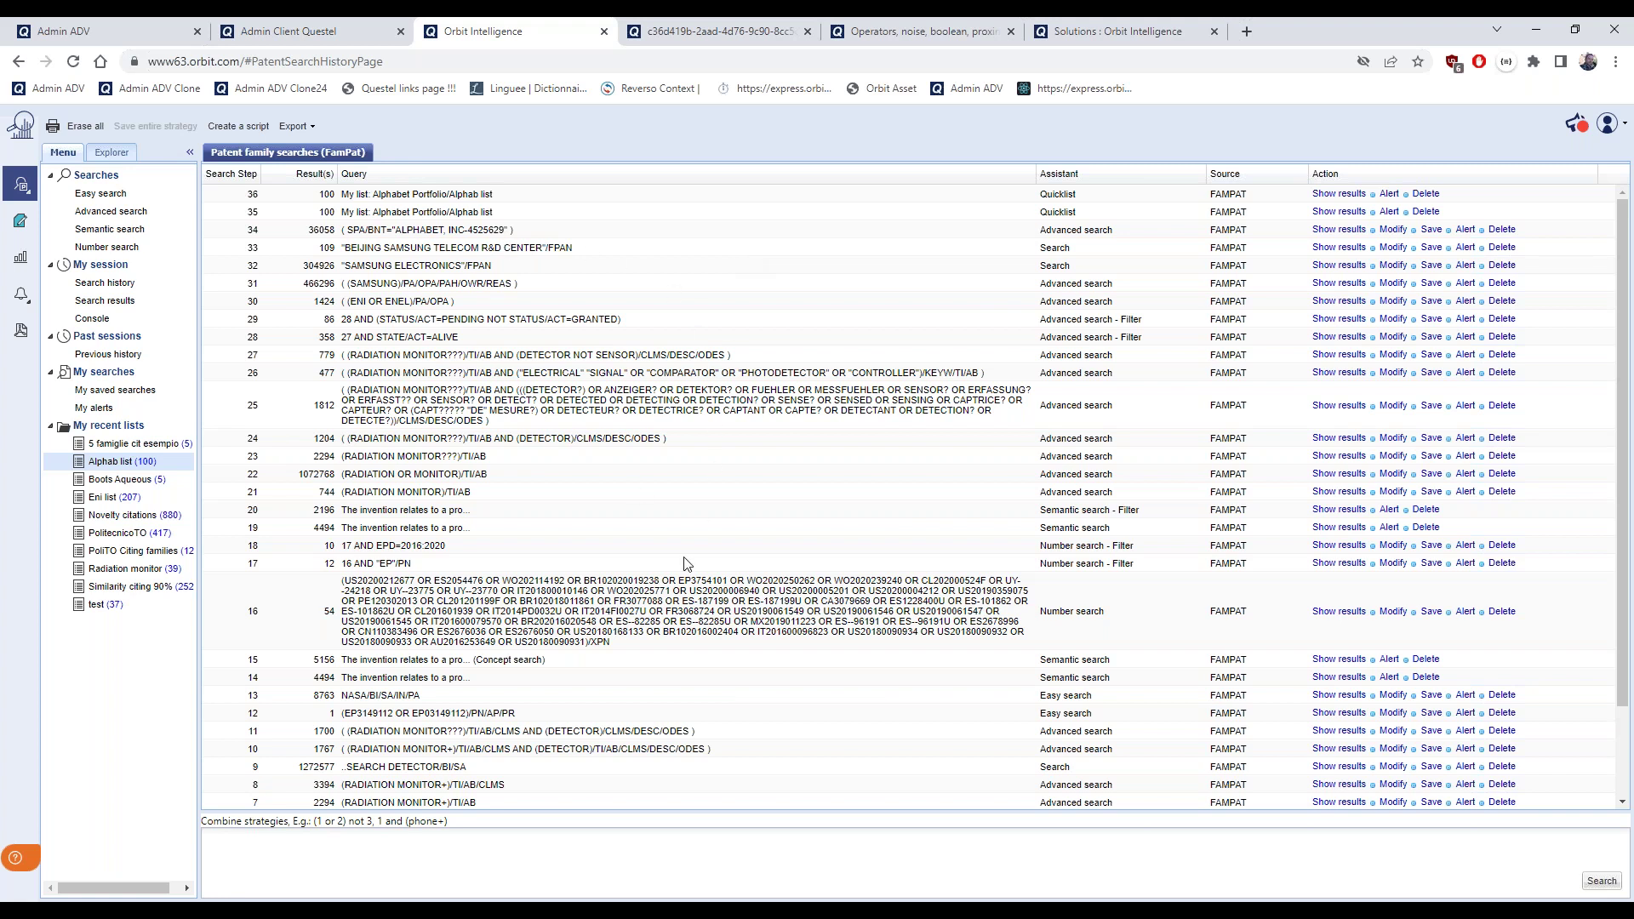
Open the search history of past sessions and choose a Between date period starting on 2022-06-01
{"action": "left_click", "coordinate": [50, 426]}
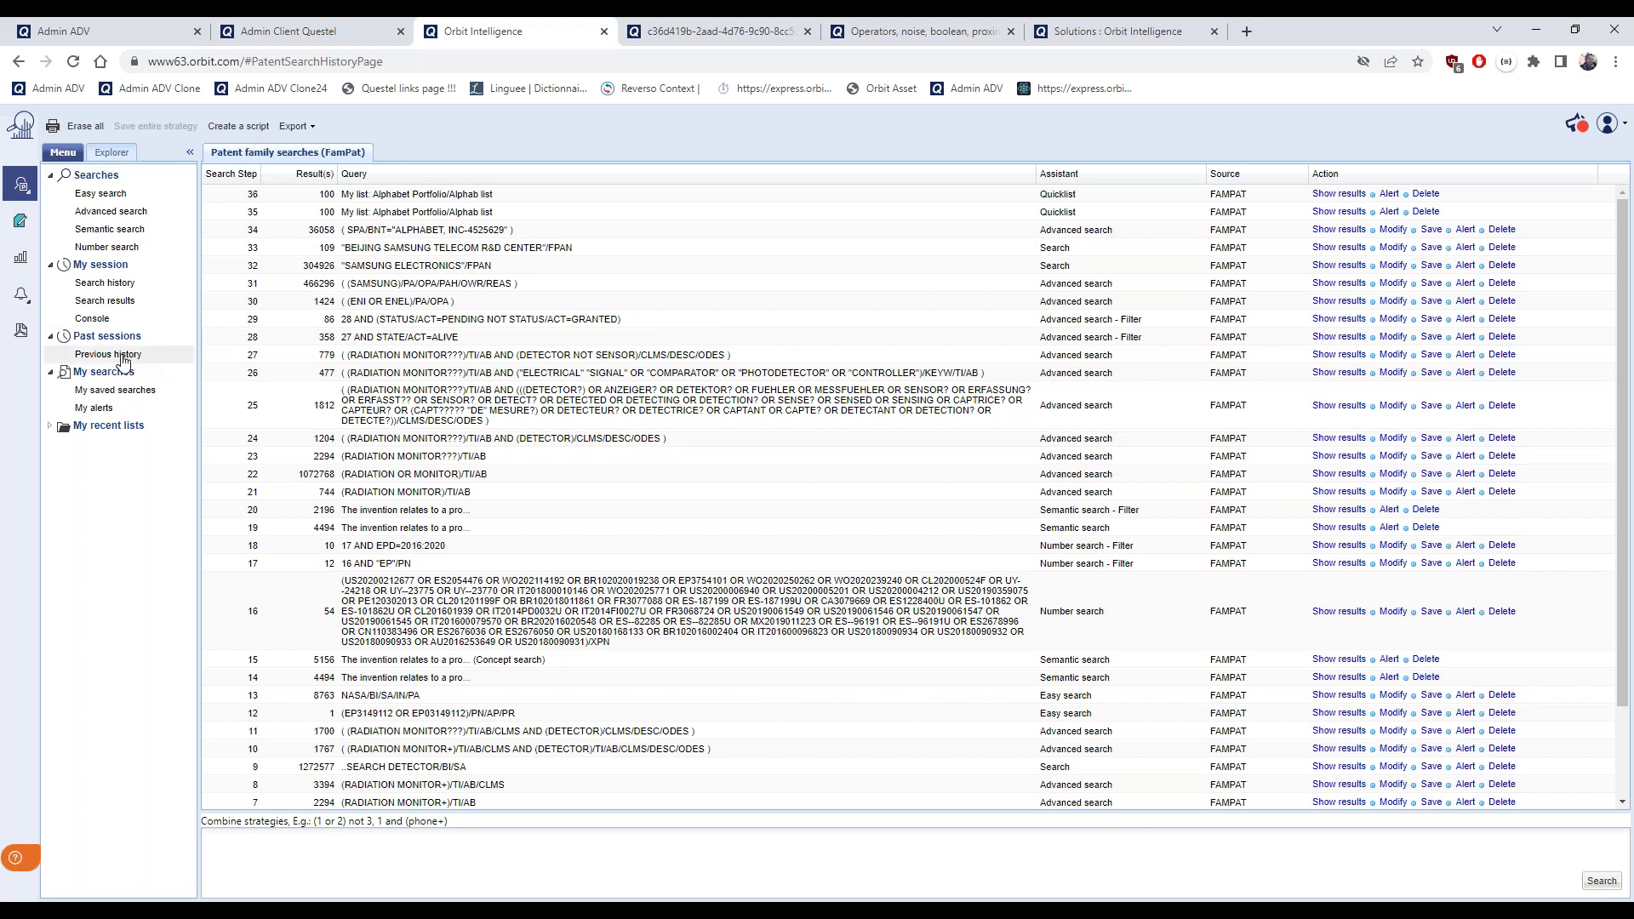
{"action": "left_click", "coordinate": [110, 356]}
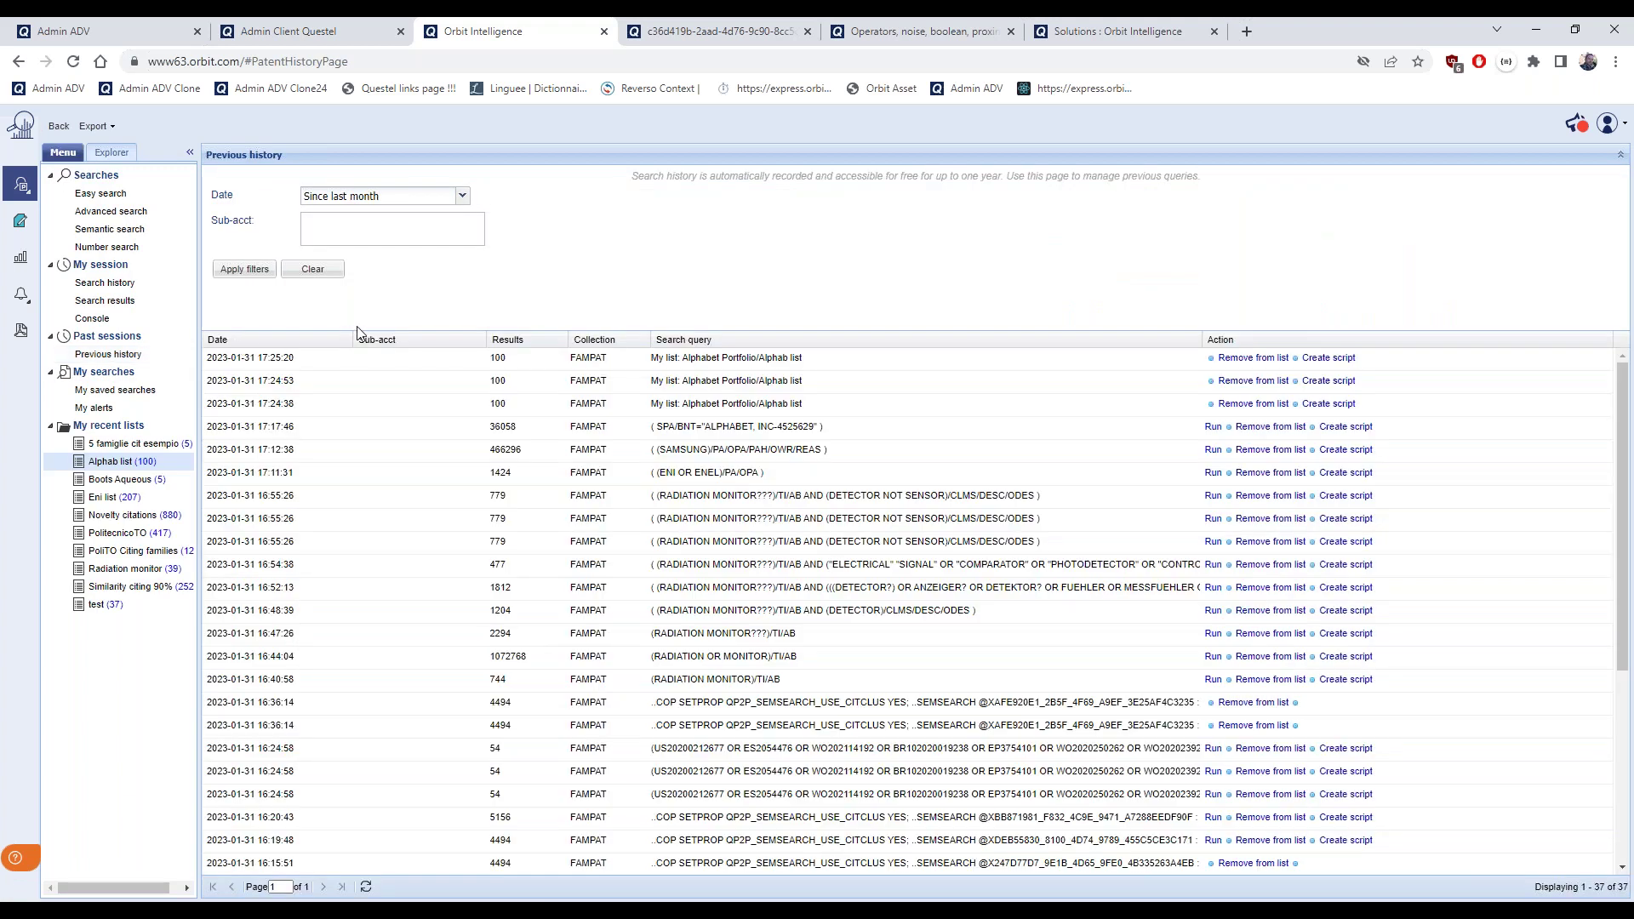
{"action": "left_click", "coordinate": [462, 201]}
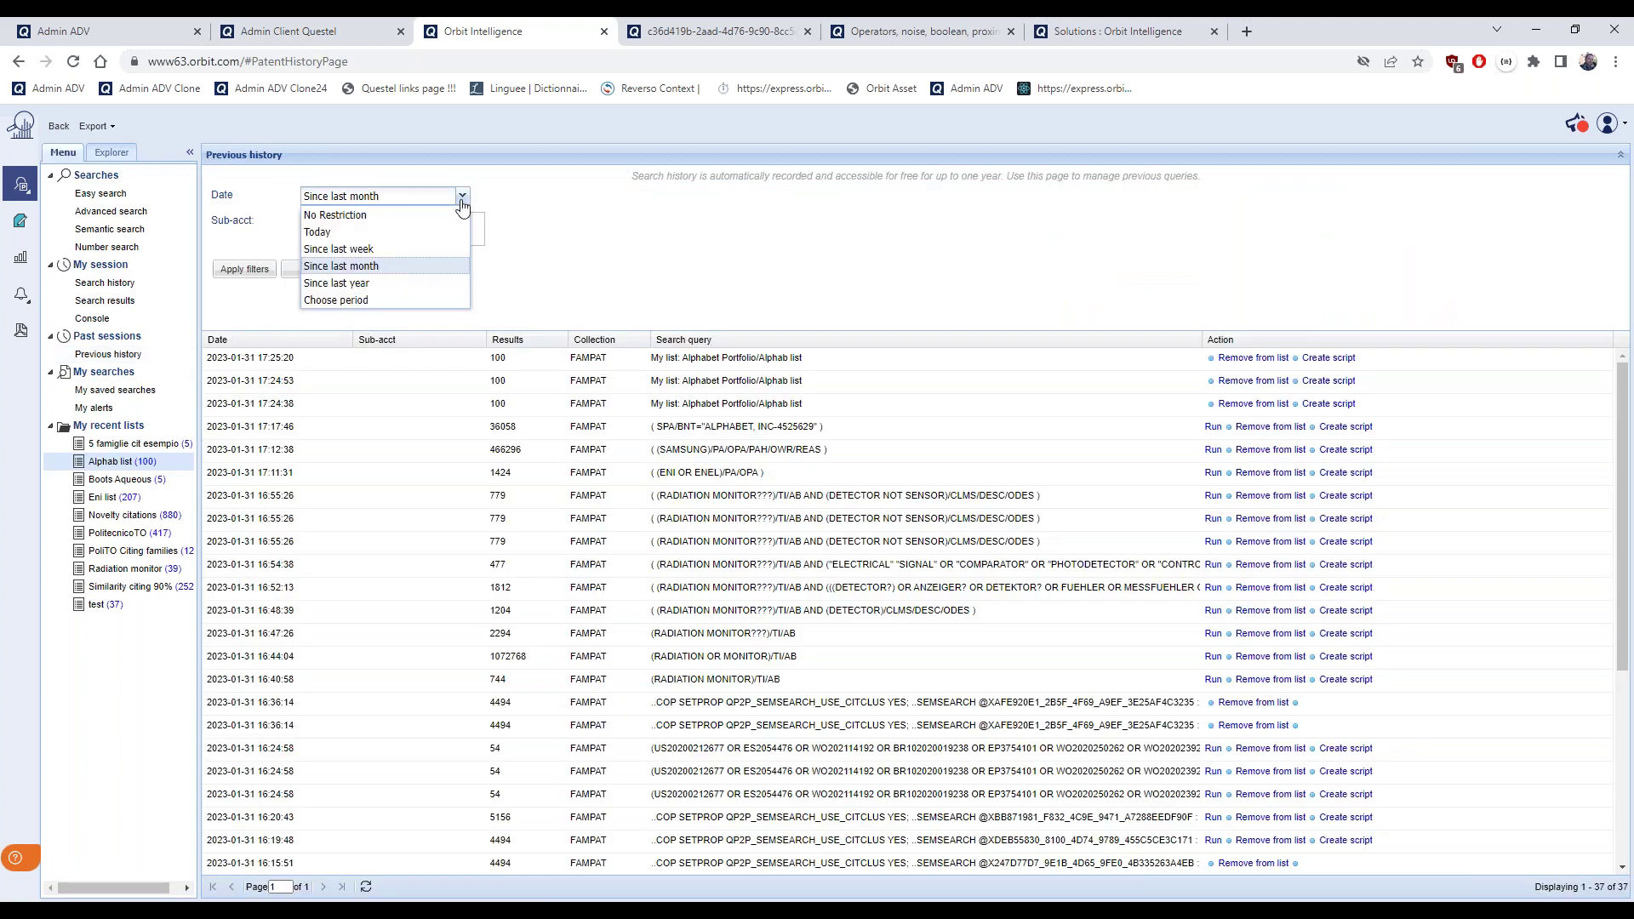
{"action": "left_click", "coordinate": [372, 303]}
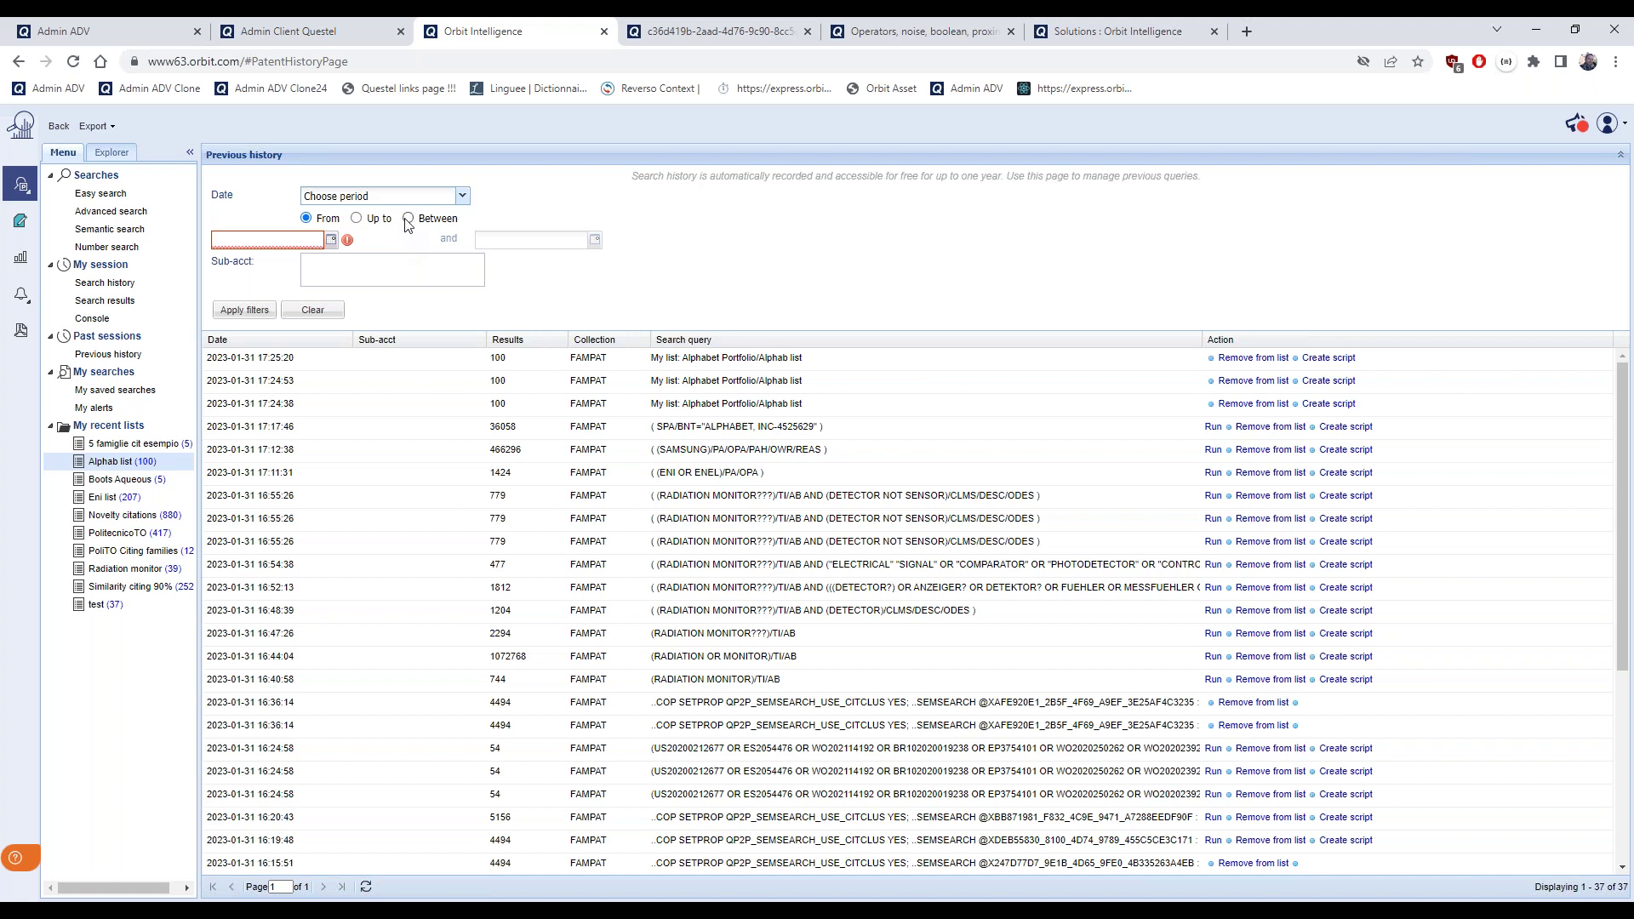
{"action": "left_click", "coordinate": [408, 220]}
{"action": "left_click", "coordinate": [331, 240]}
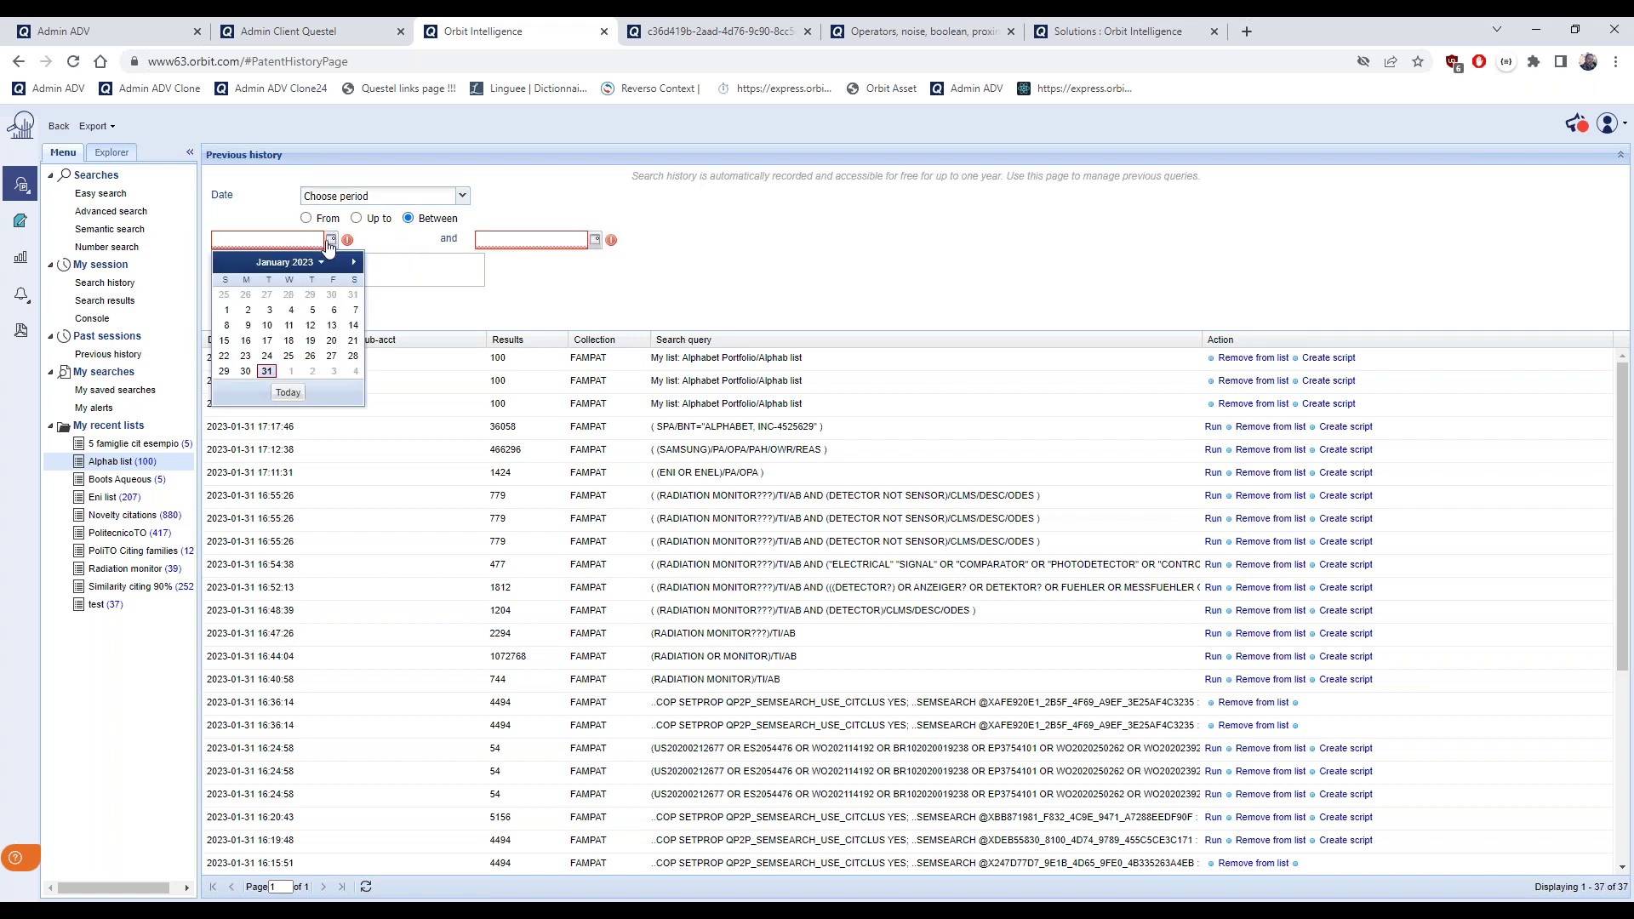
{"action": "left_click", "coordinate": [323, 263]}
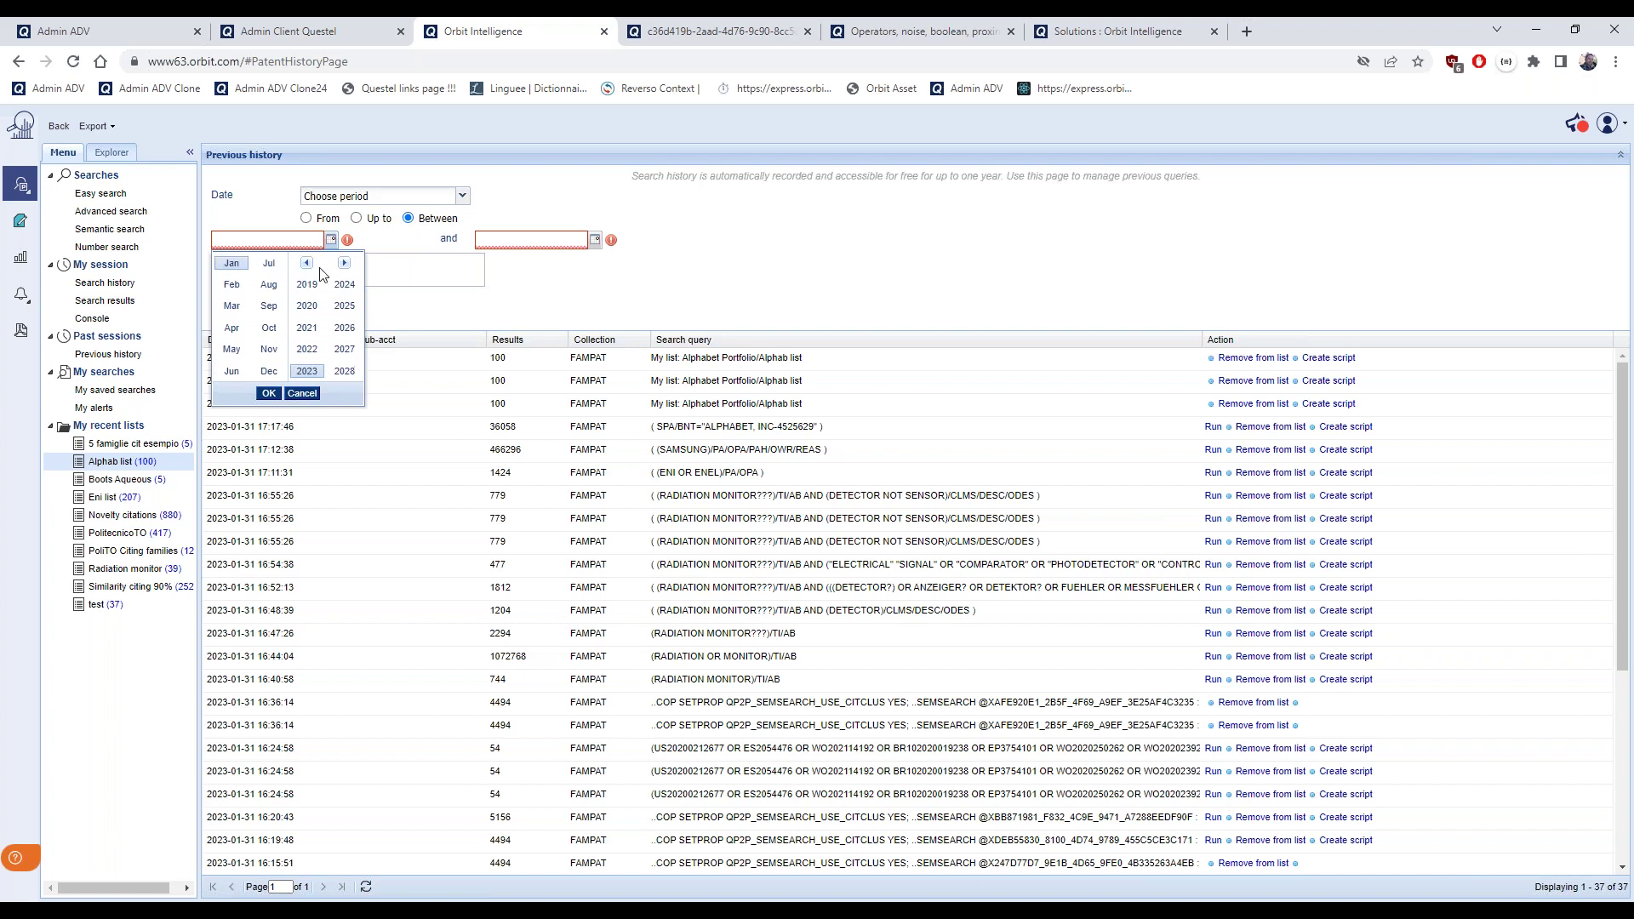
{"action": "left_click", "coordinate": [308, 351]}
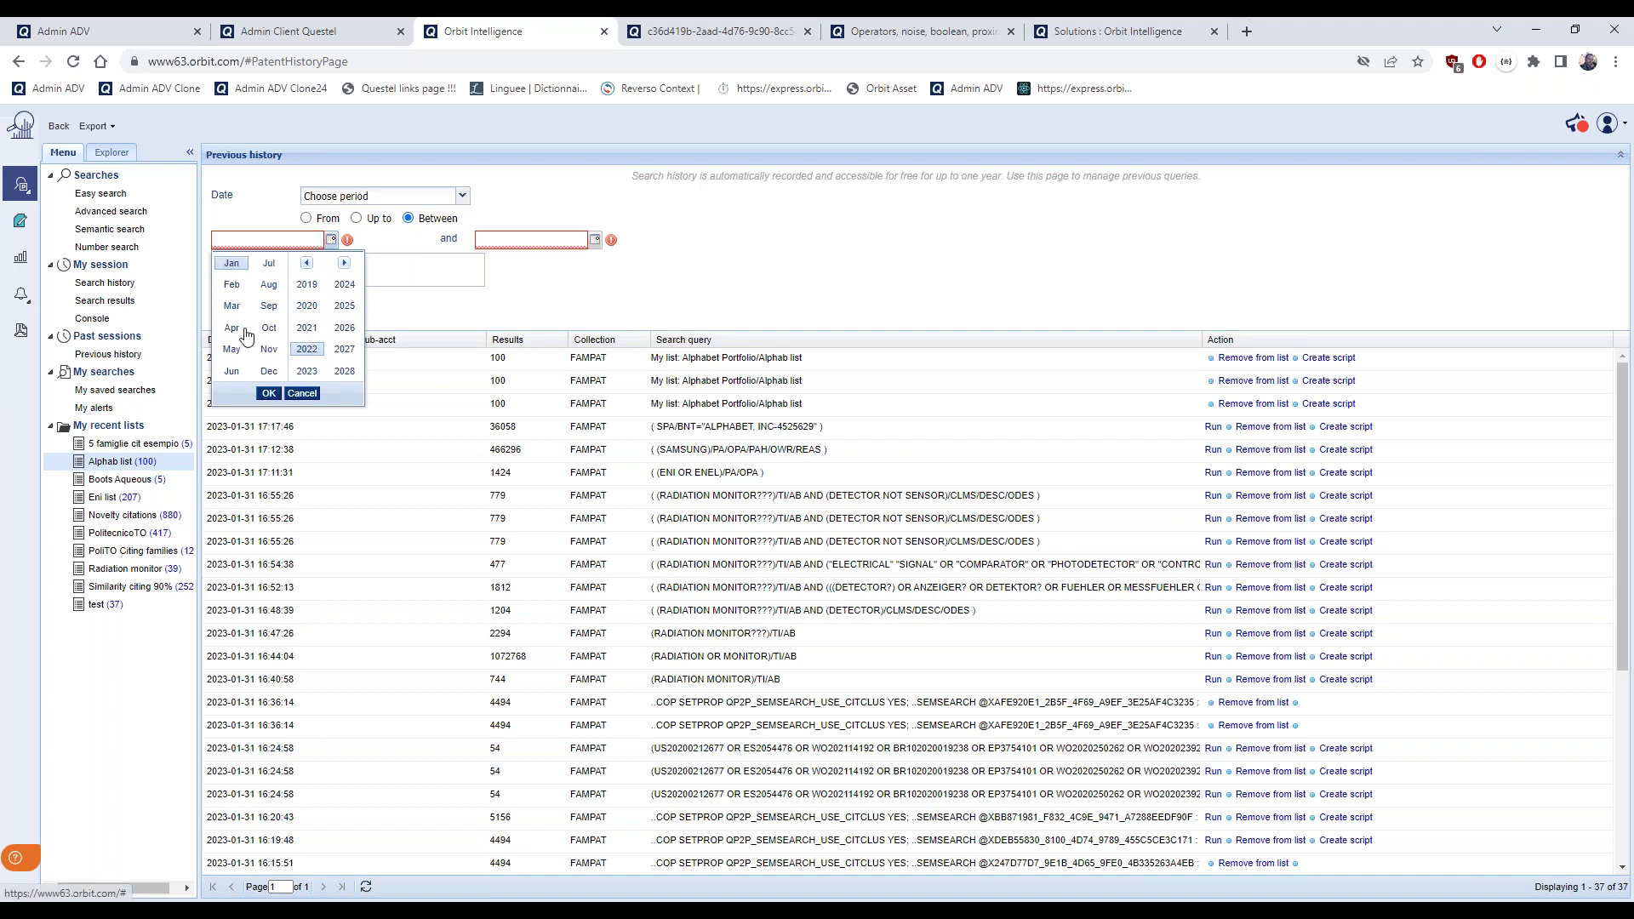
{"action": "left_click", "coordinate": [237, 375]}
{"action": "left_click", "coordinate": [268, 393]}
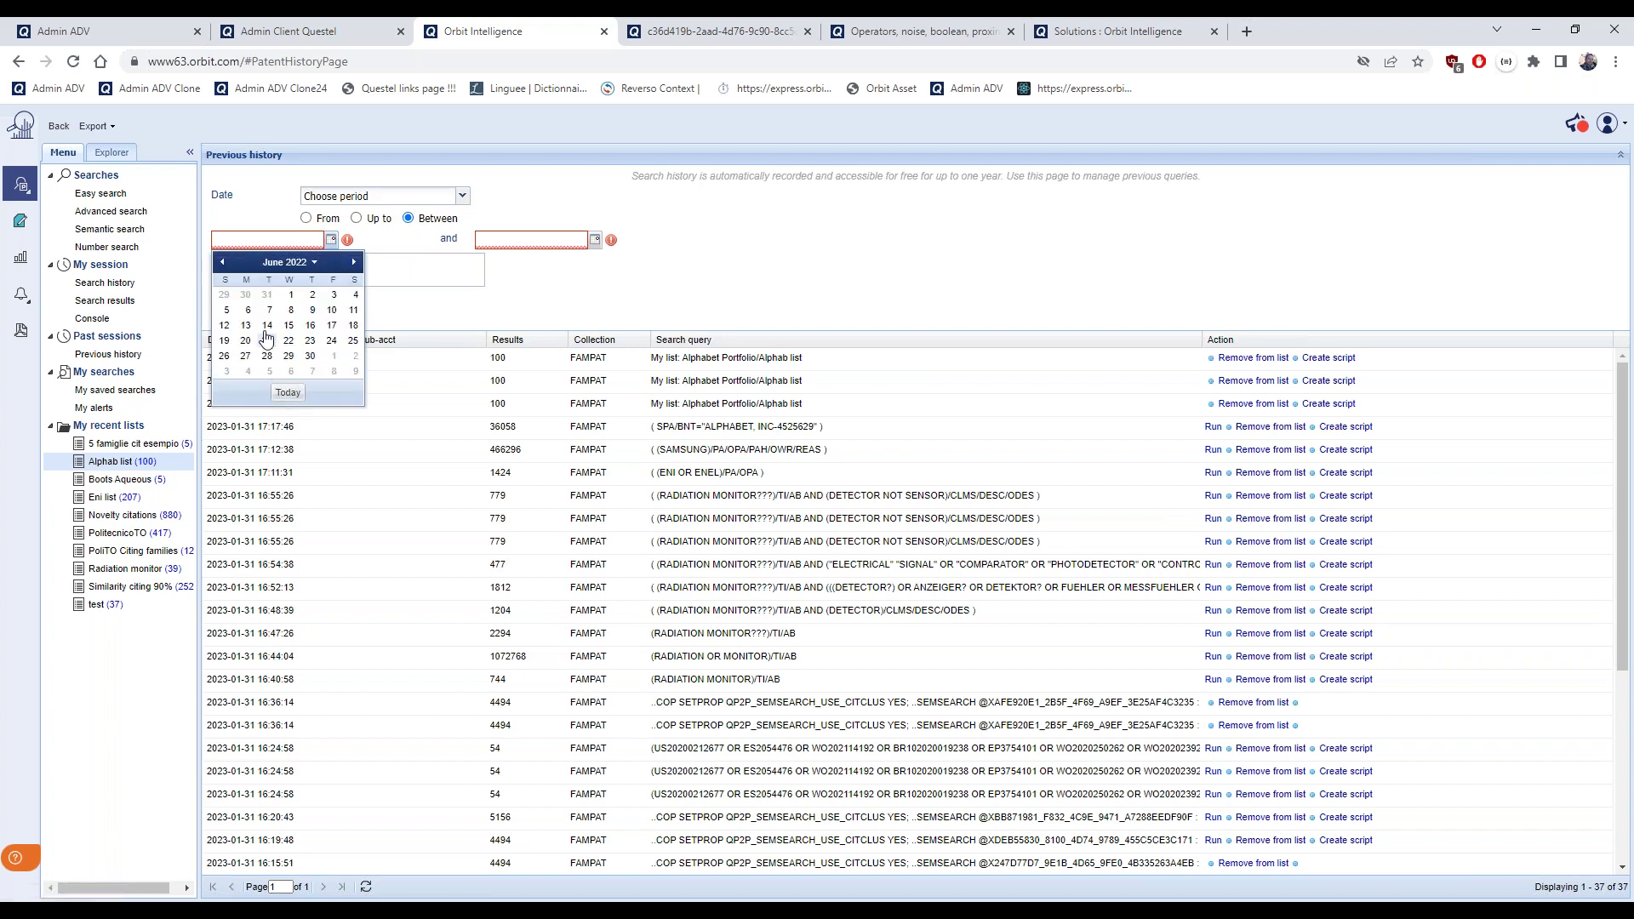
{"action": "left_click", "coordinate": [291, 294]}
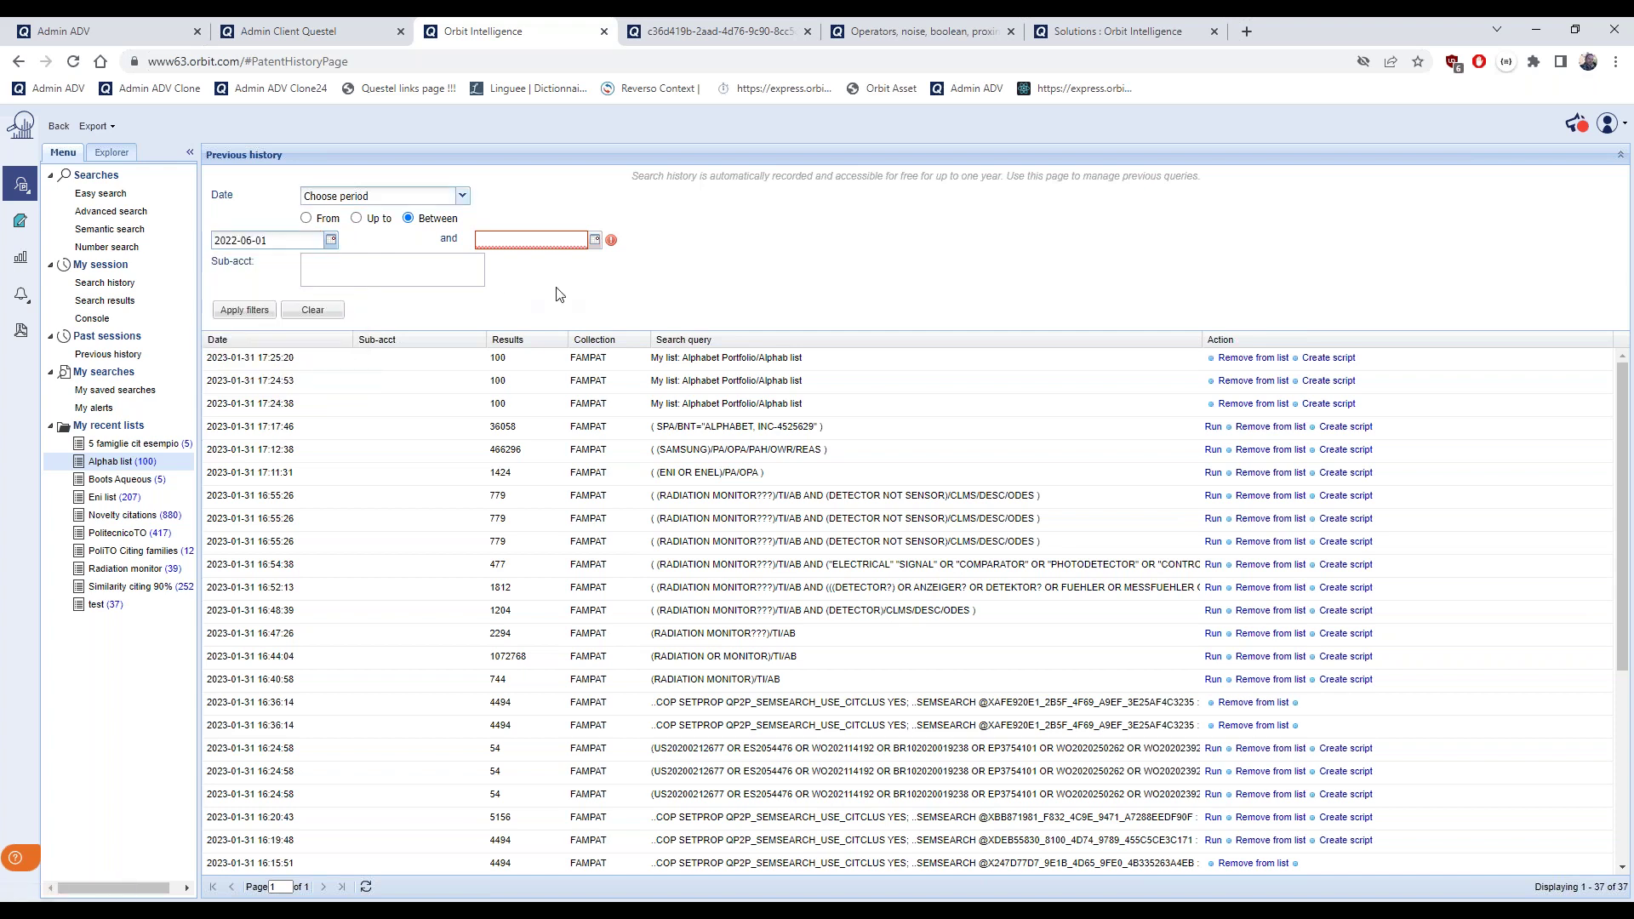
Set the period's end date to 2022-12-01 and apply the date filter to the previous history
{"action": "left_click", "coordinate": [596, 241]}
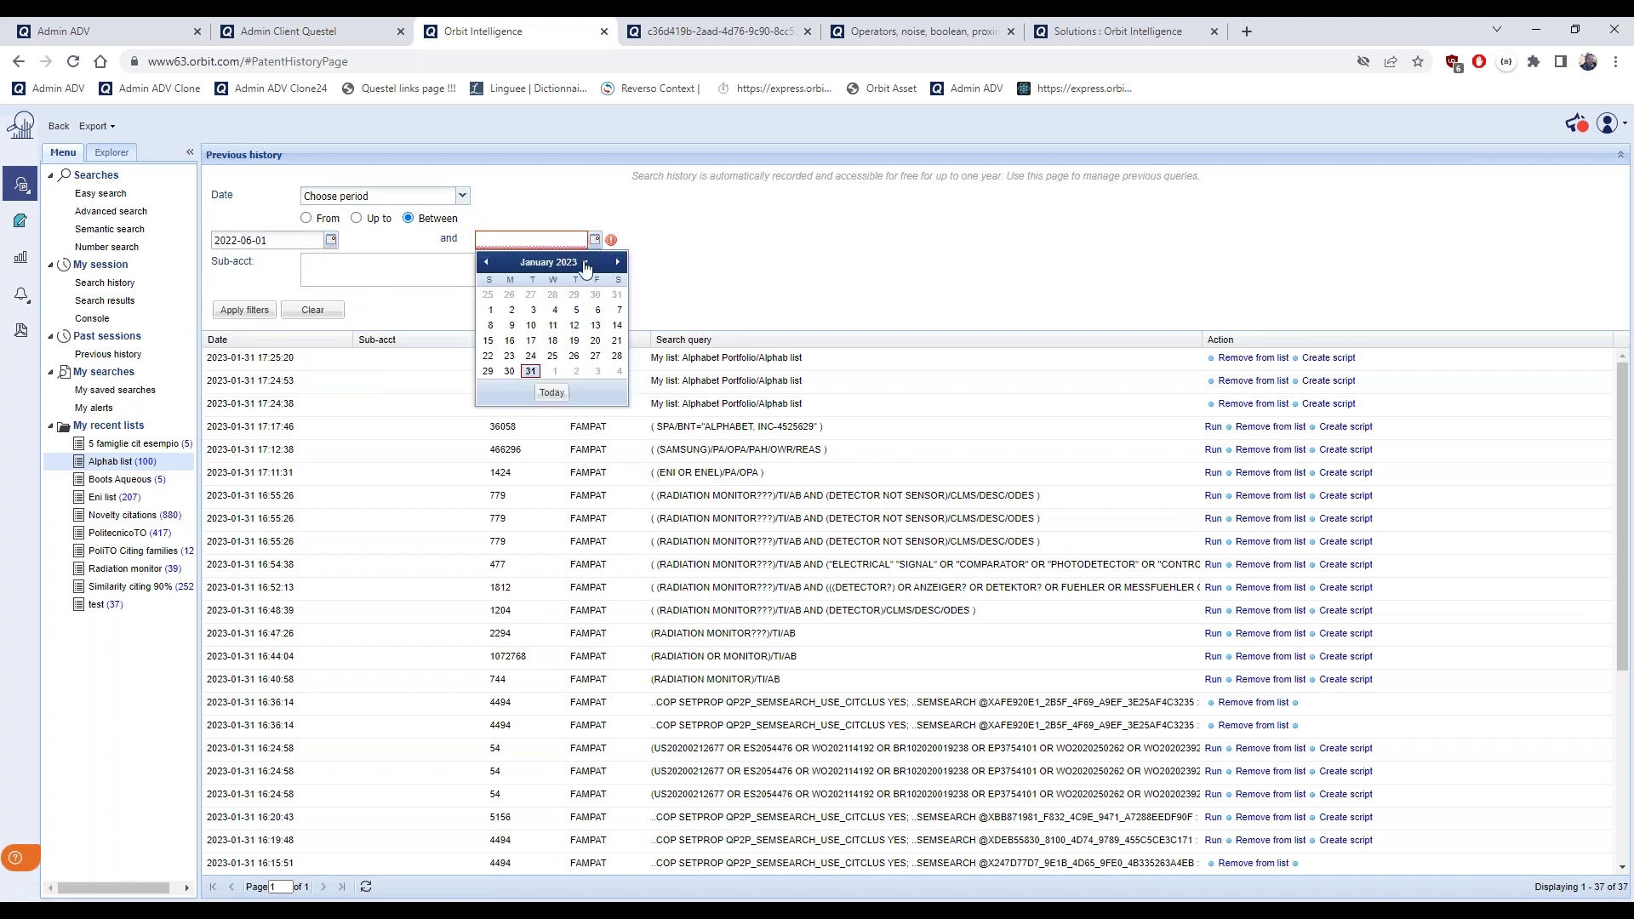
{"action": "left_click", "coordinate": [618, 264]}
{"action": "left_click", "coordinate": [486, 264]}
{"action": "left_click", "coordinate": [487, 265]}
{"action": "left_click", "coordinate": [576, 295]}
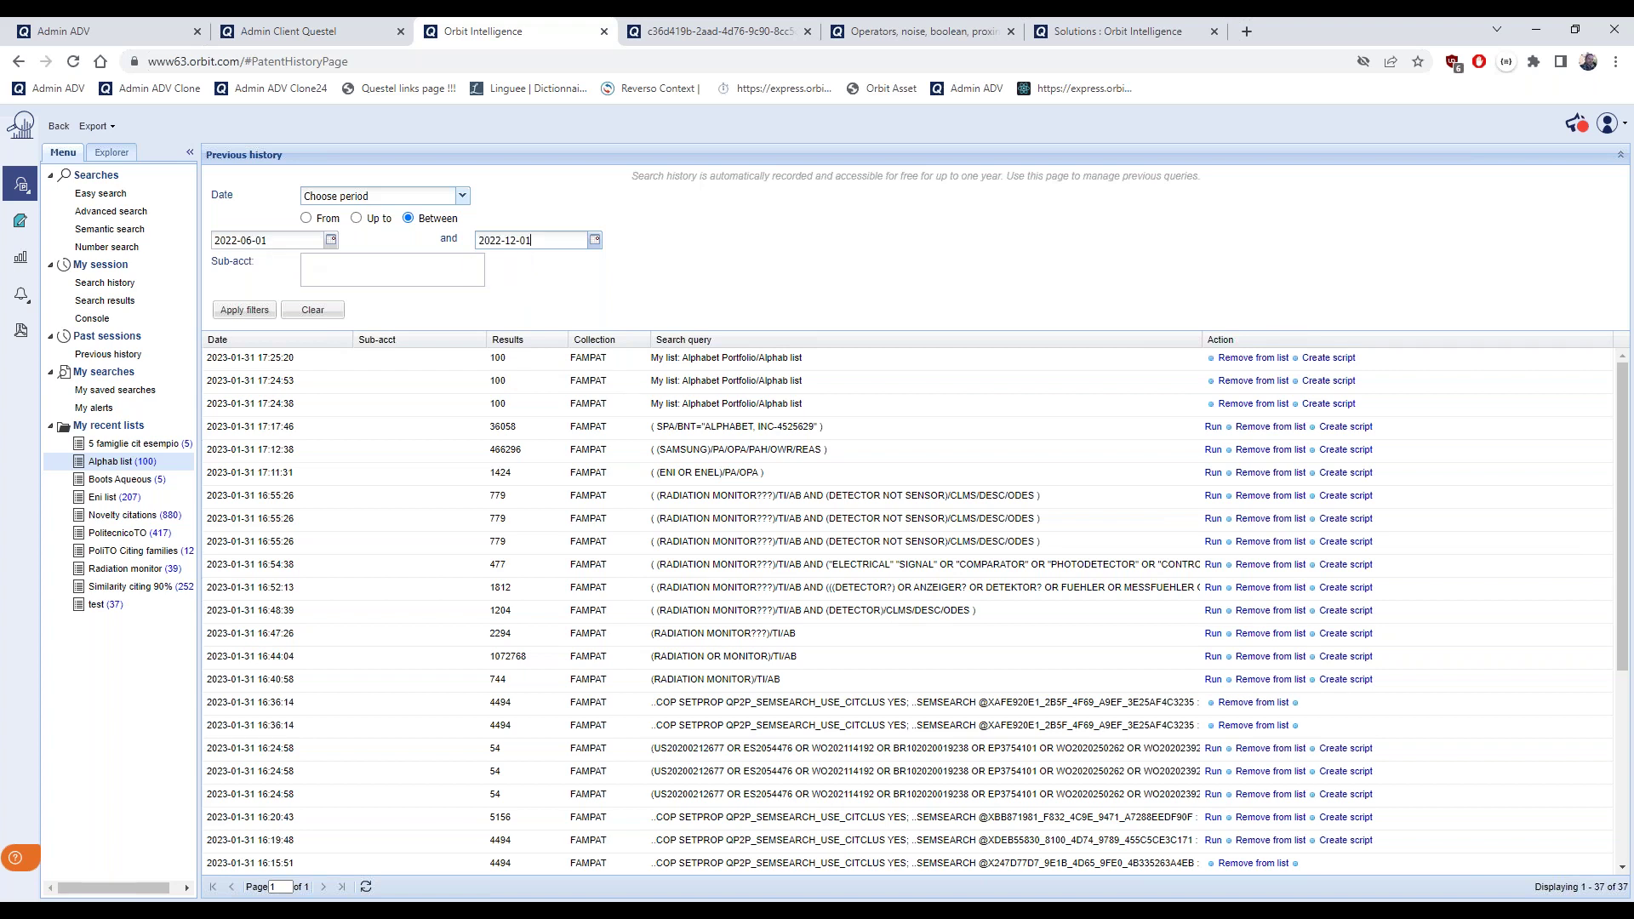
{"action": "left_click", "coordinate": [246, 311]}
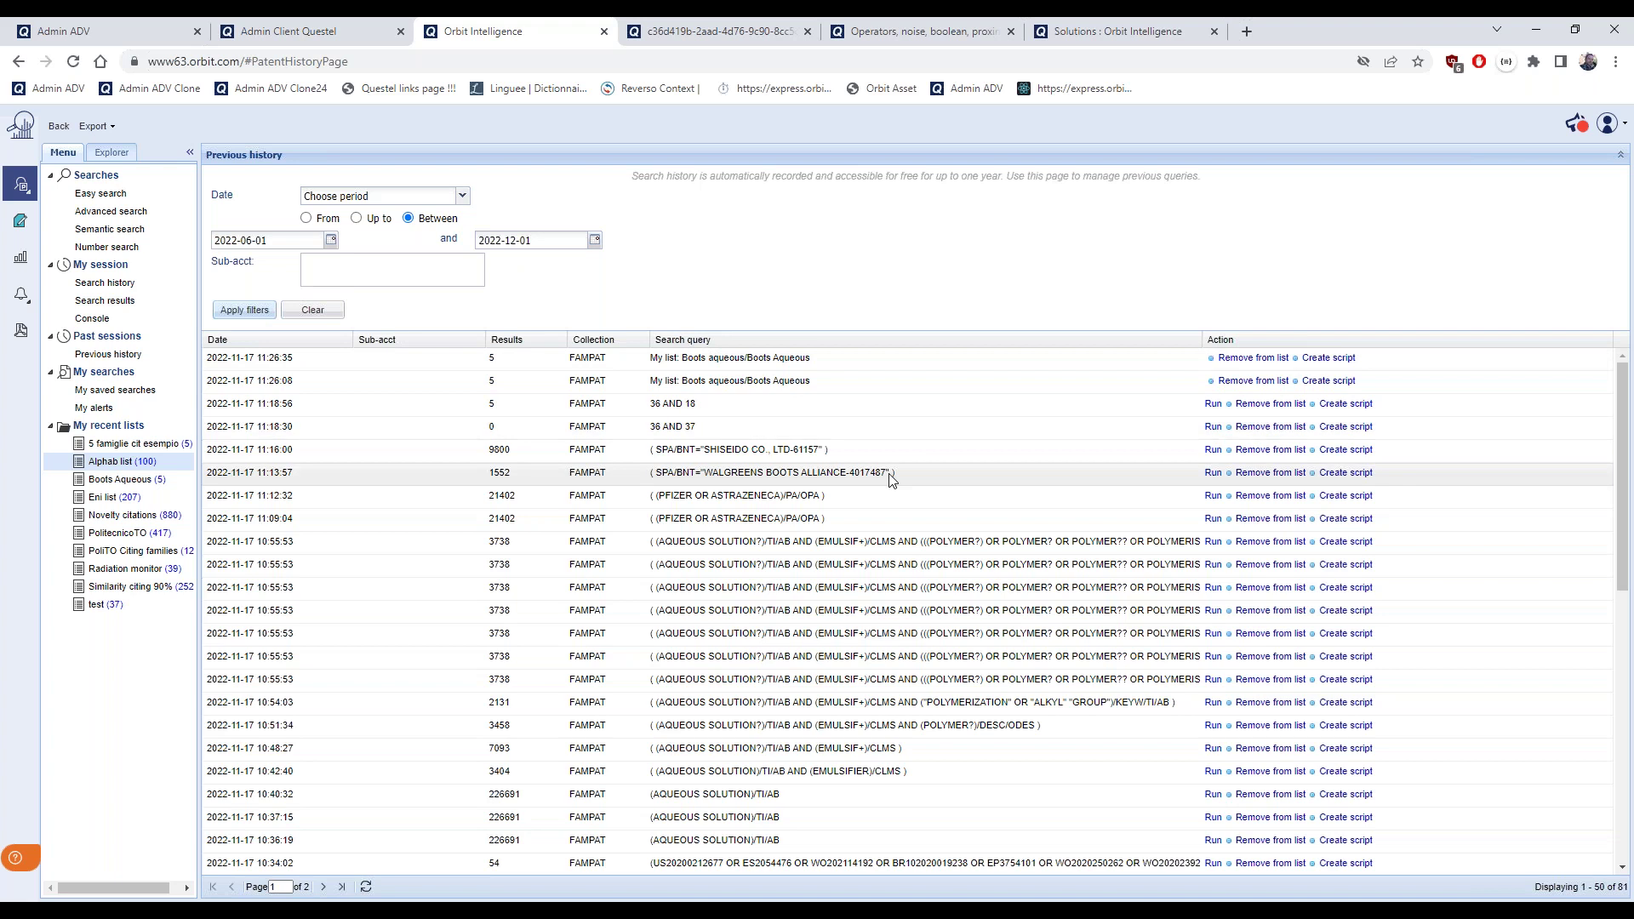
{"action": "scroll", "coordinate": [885, 474], "scroll_direction": "down", "scroll_amount": 3}
{"action": "scroll", "coordinate": [889, 480], "scroll_direction": "down", "scroll_amount": 10}
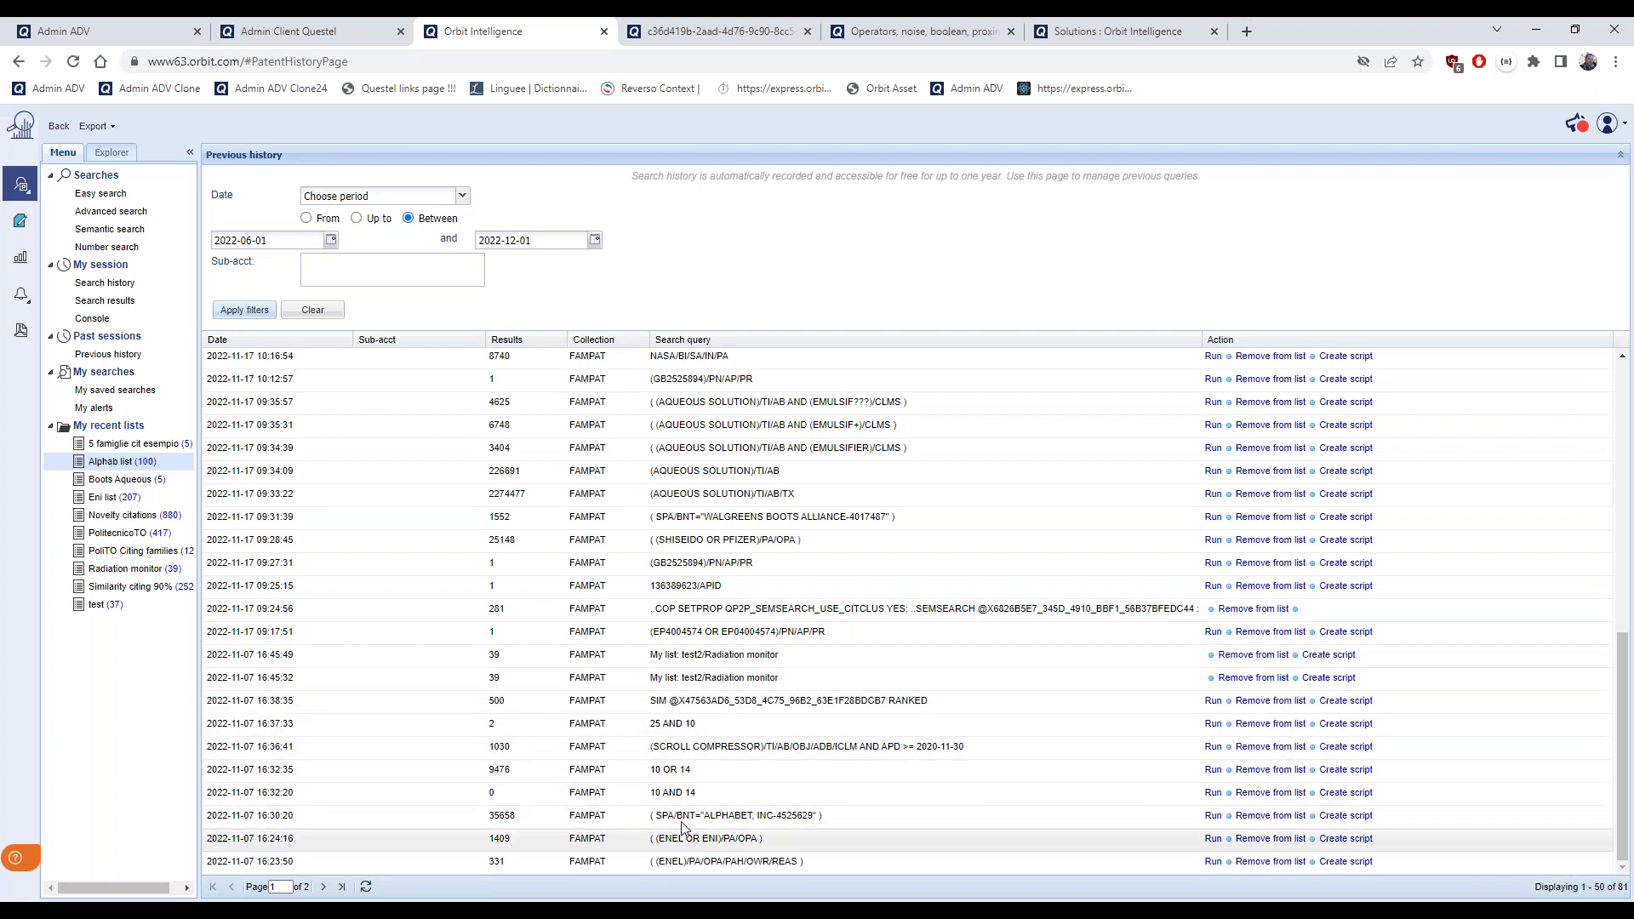
{"action": "left_click", "coordinate": [323, 887]}
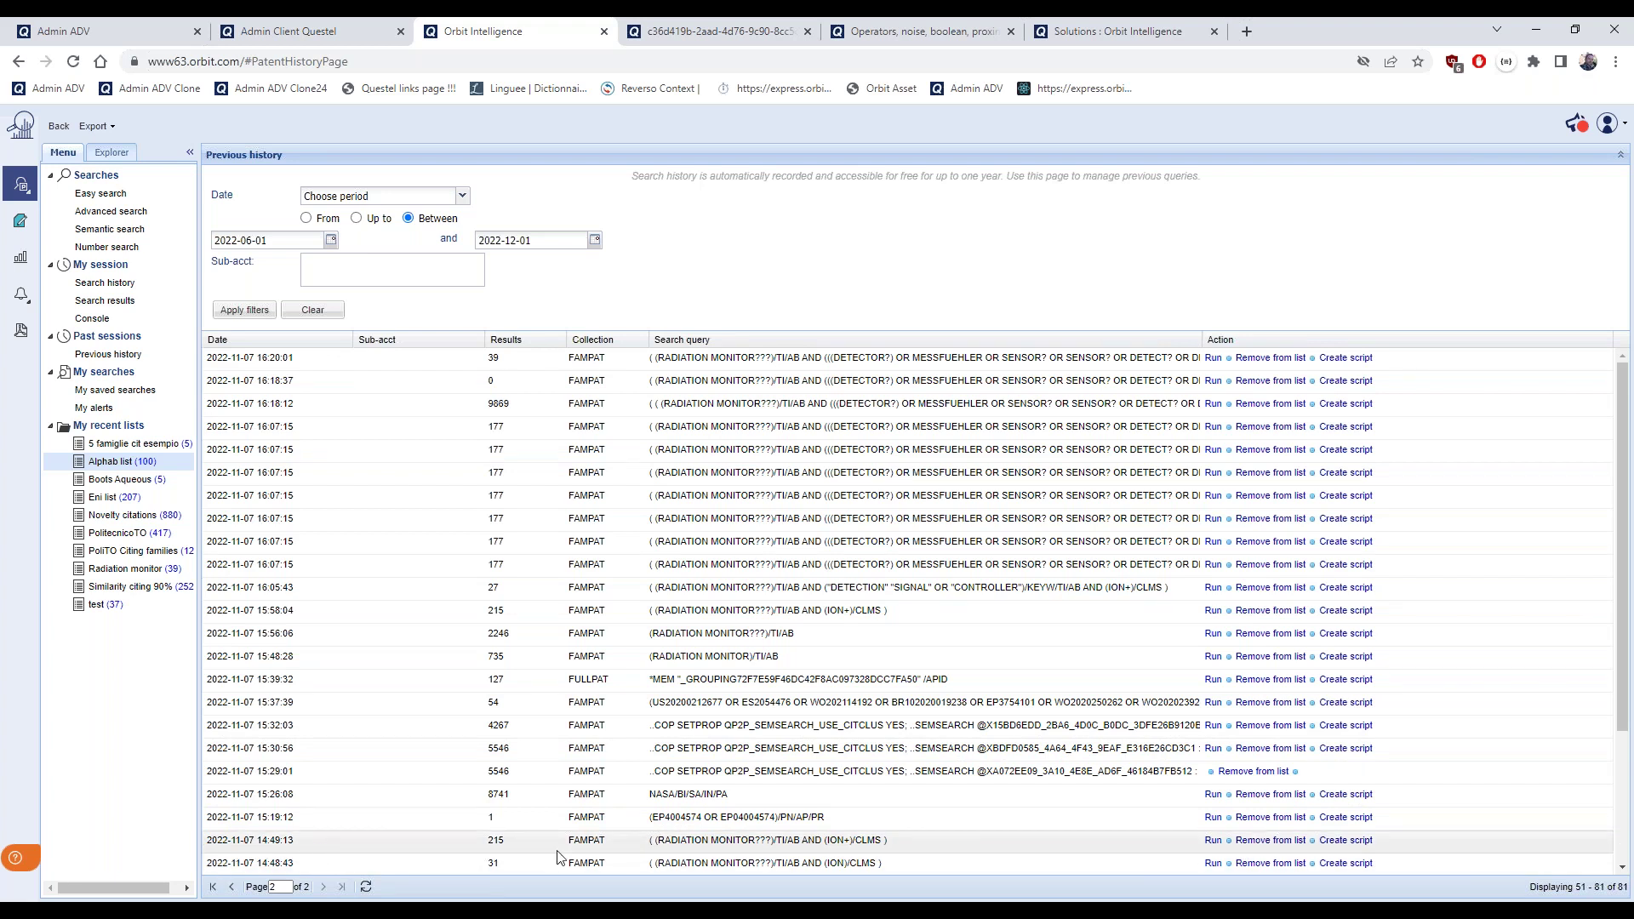
{"action": "left_click", "coordinate": [1213, 841]}
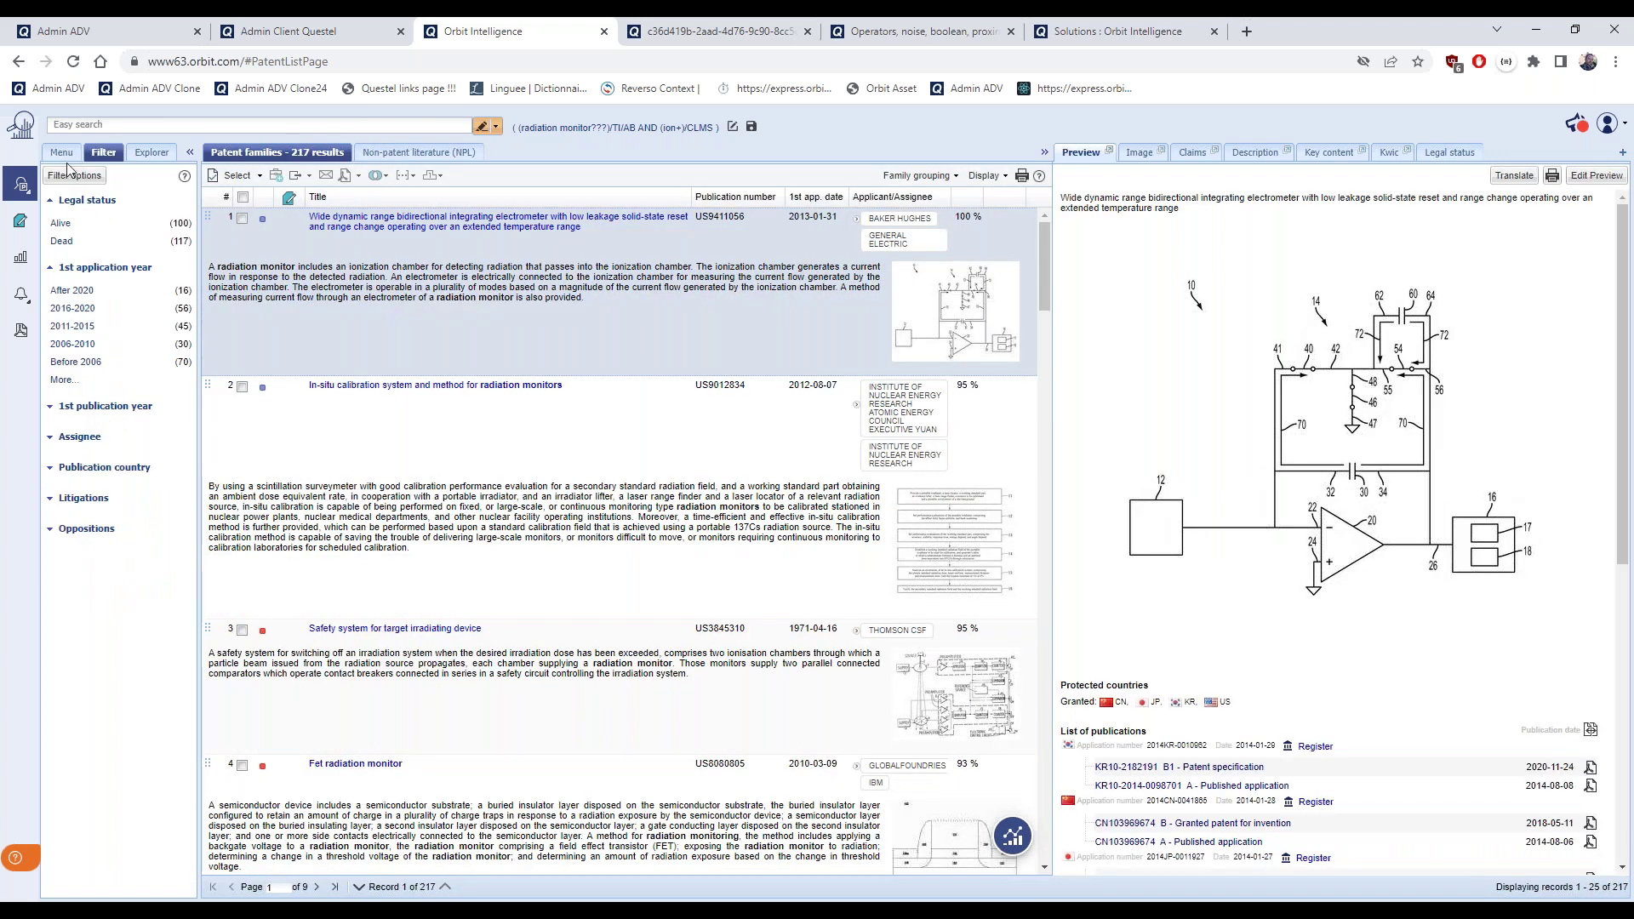
Return to the current session's search history and start saving search step 25, the radiation monitor query with multilingual detector synonyms
{"action": "left_click", "coordinate": [63, 153]}
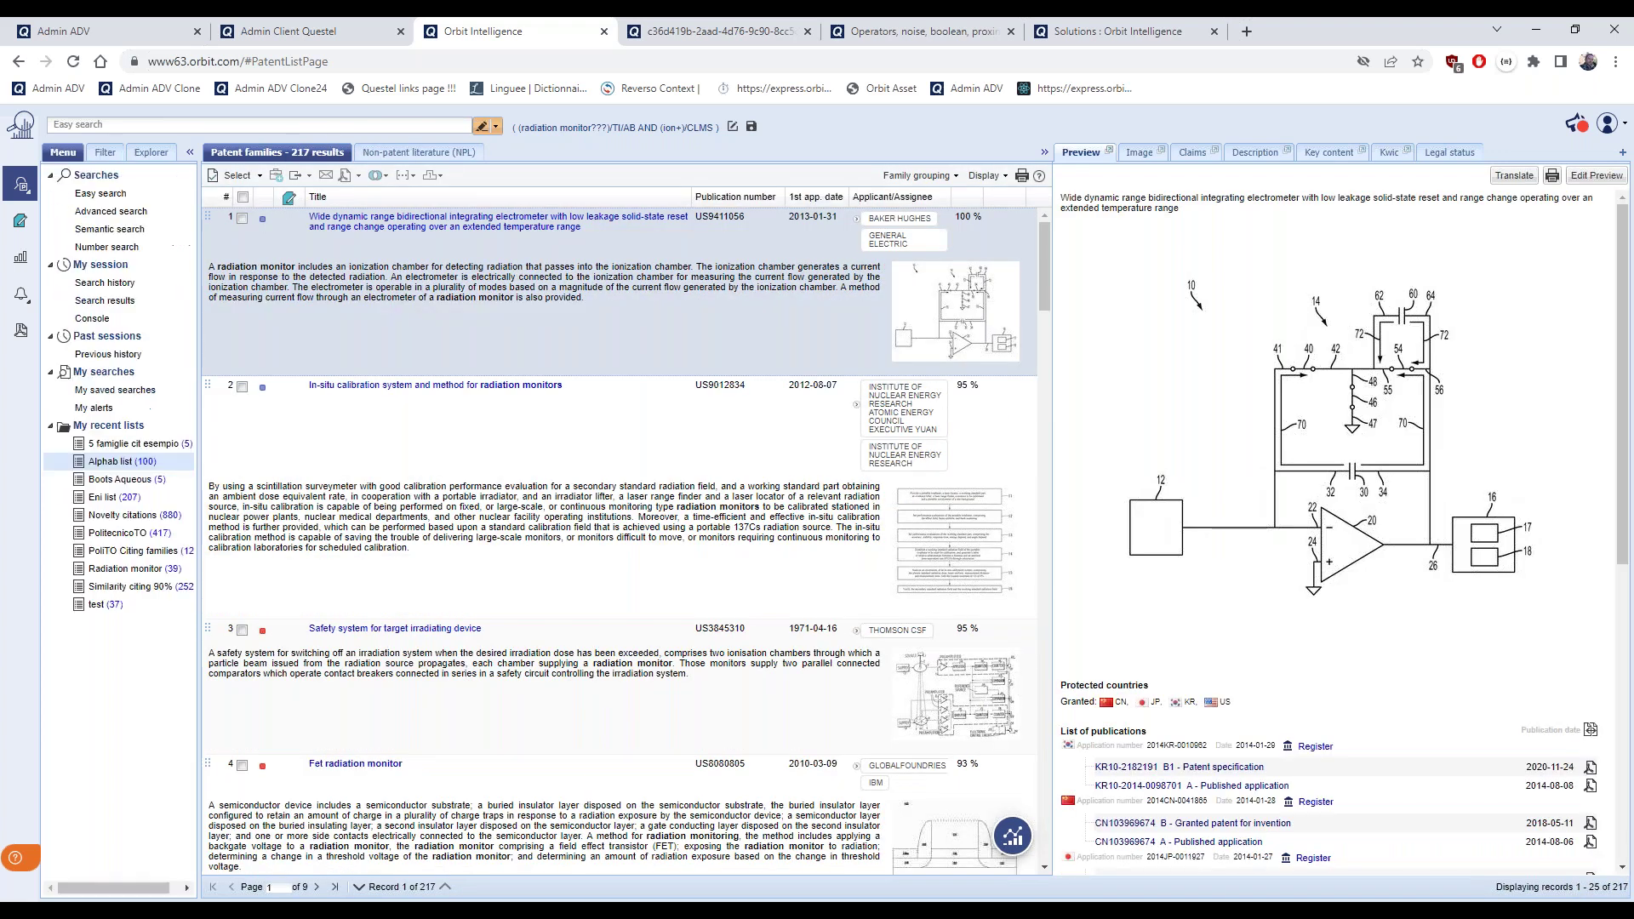
{"action": "left_click", "coordinate": [100, 288]}
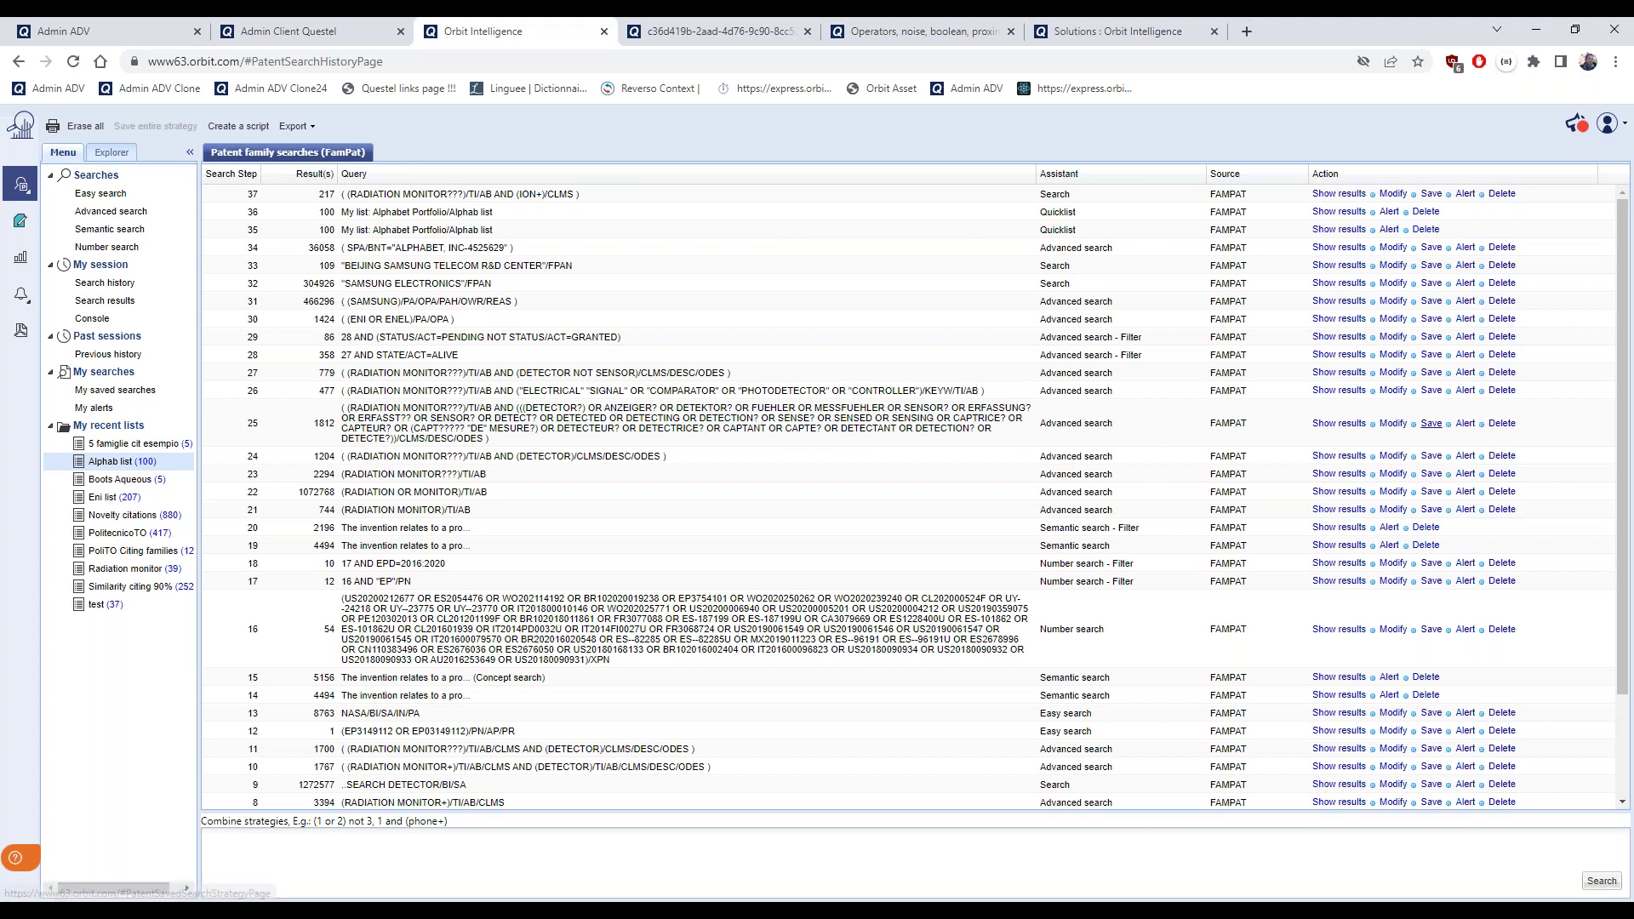
{"action": "left_click", "coordinate": [1432, 425]}
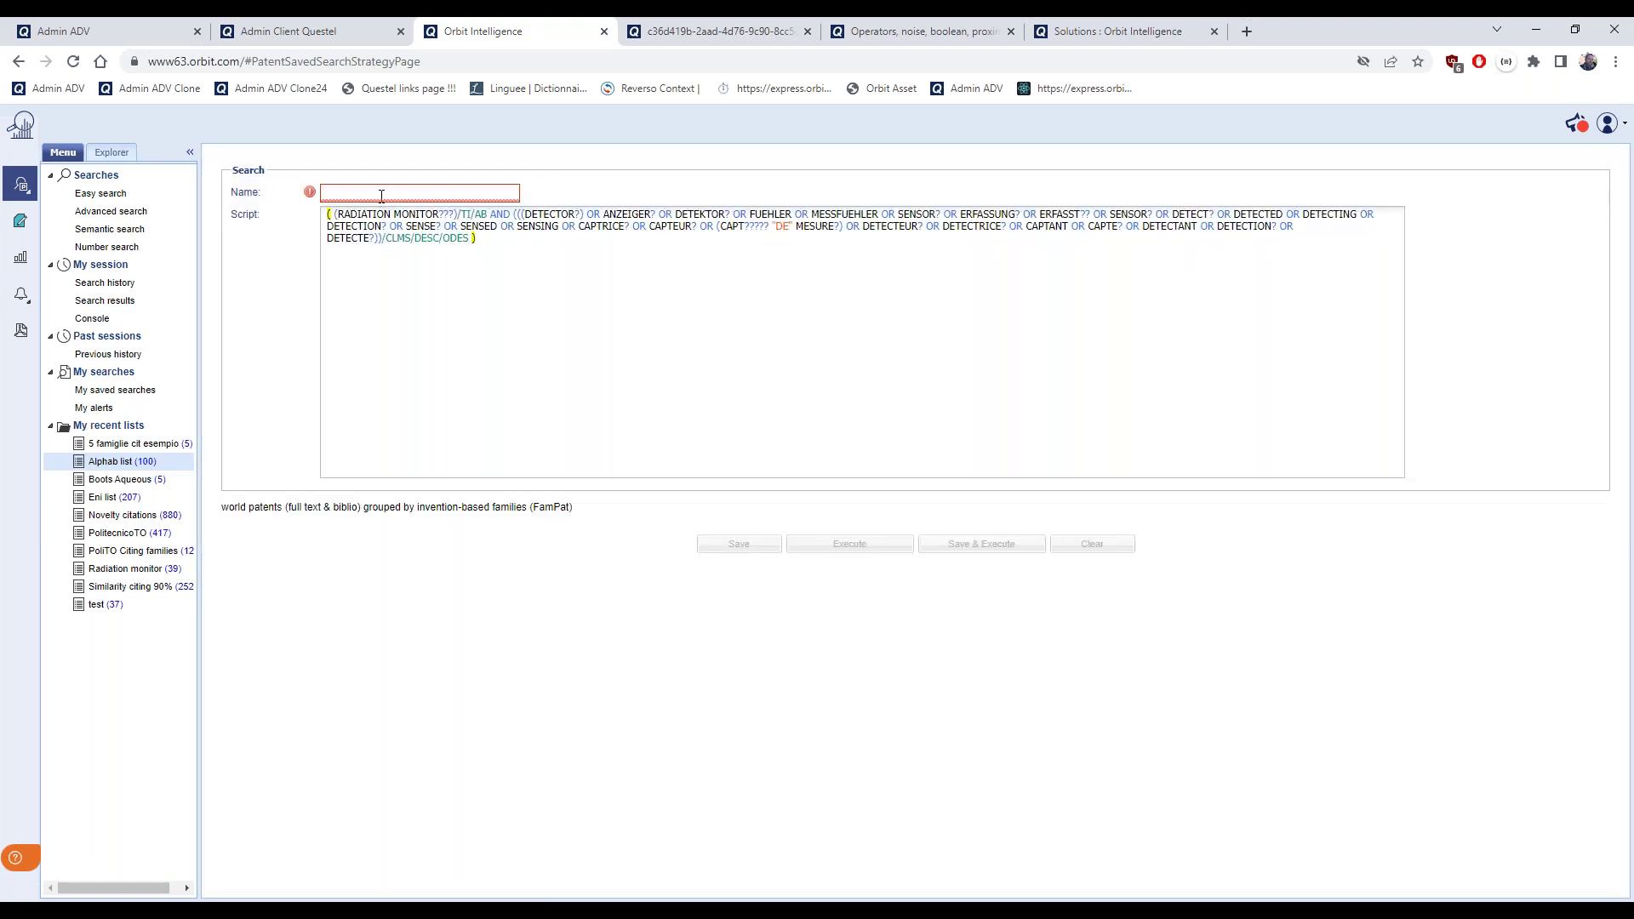
Name the search strategy "Radiation monitor synonims2023" and save it without executing it
{"action": "left_click", "coordinate": [380, 194]}
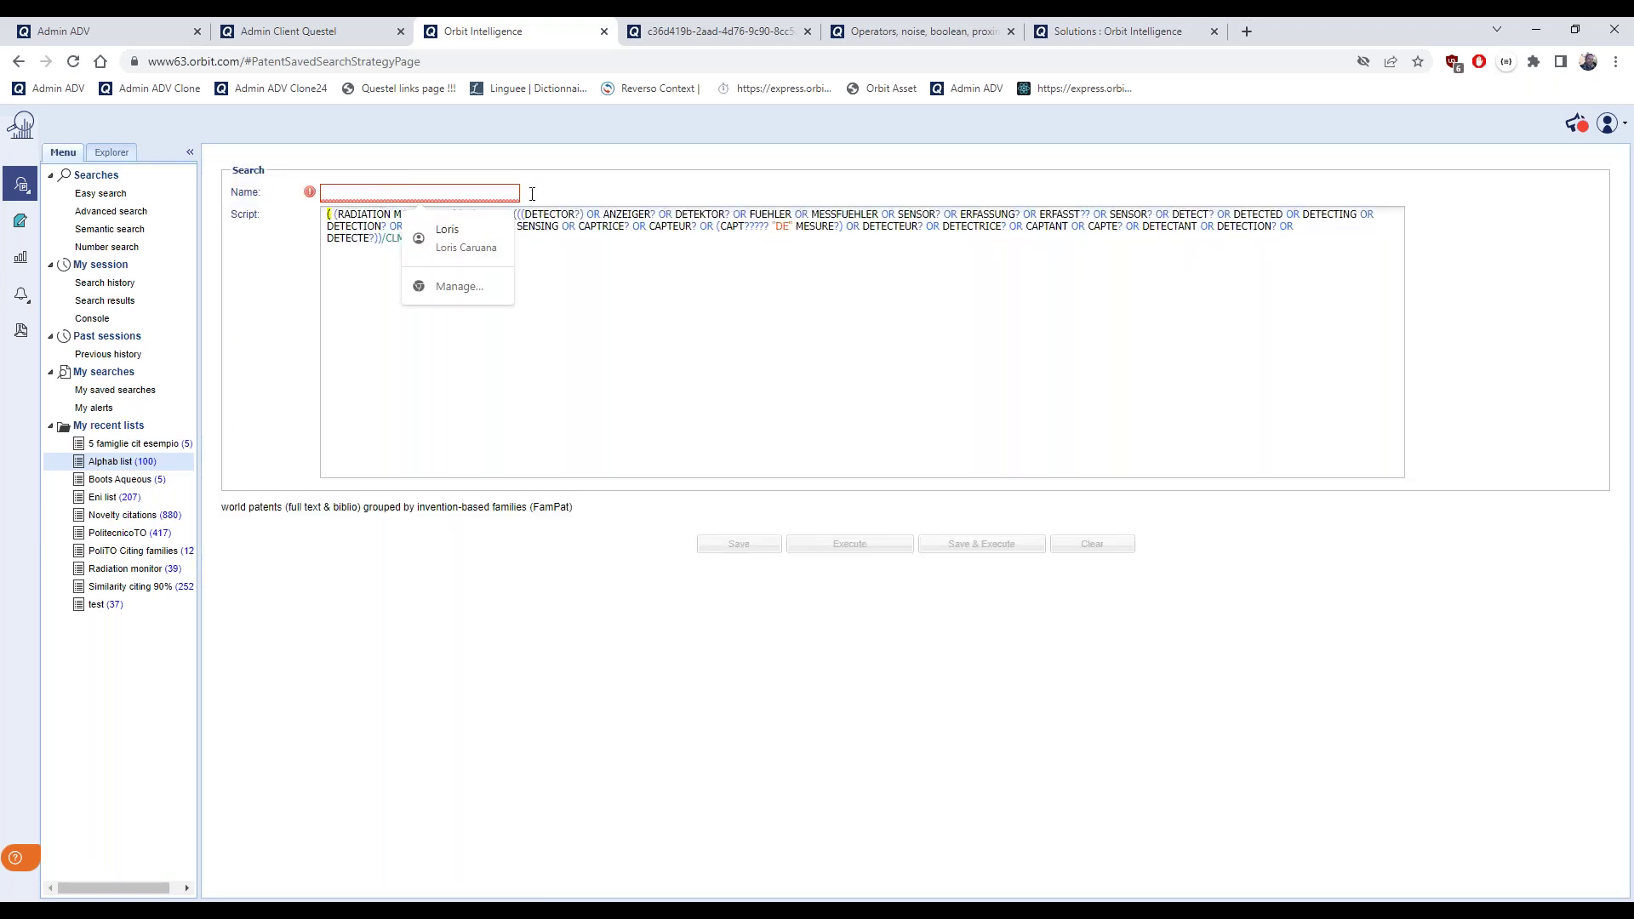
{"action": "type", "text": "Radiator"}
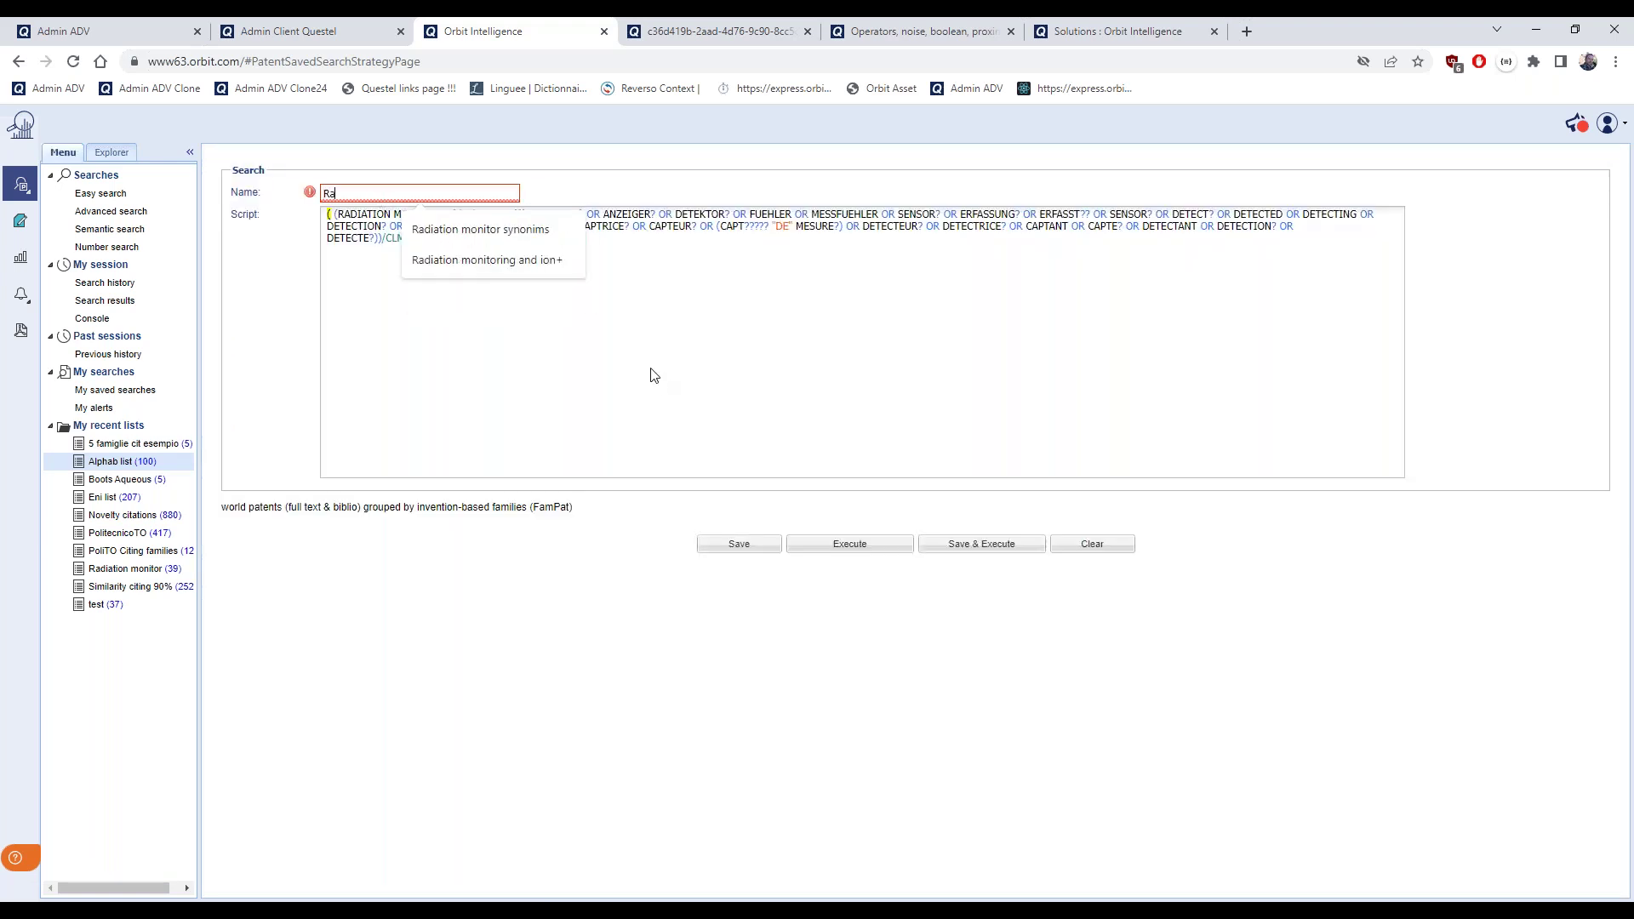
{"action": "key", "text": "BackSpace"}
{"action": "key", "text": "BackSpace"}
{"action": "key", "text": "BackSpace"}
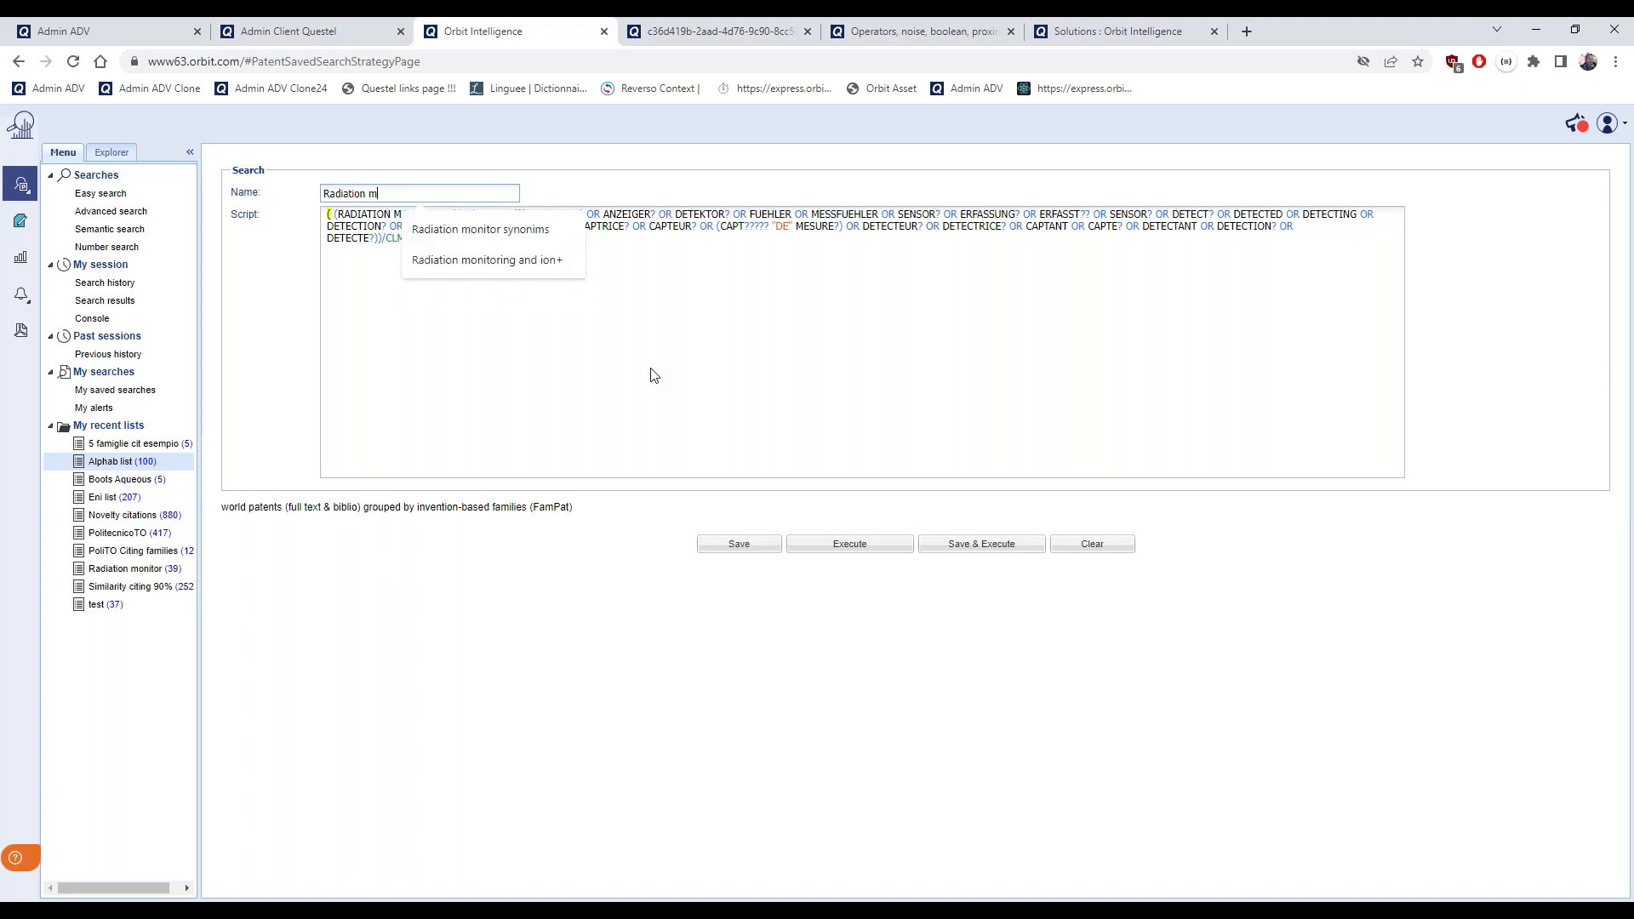
{"action": "type", "text": "ion monitor "}
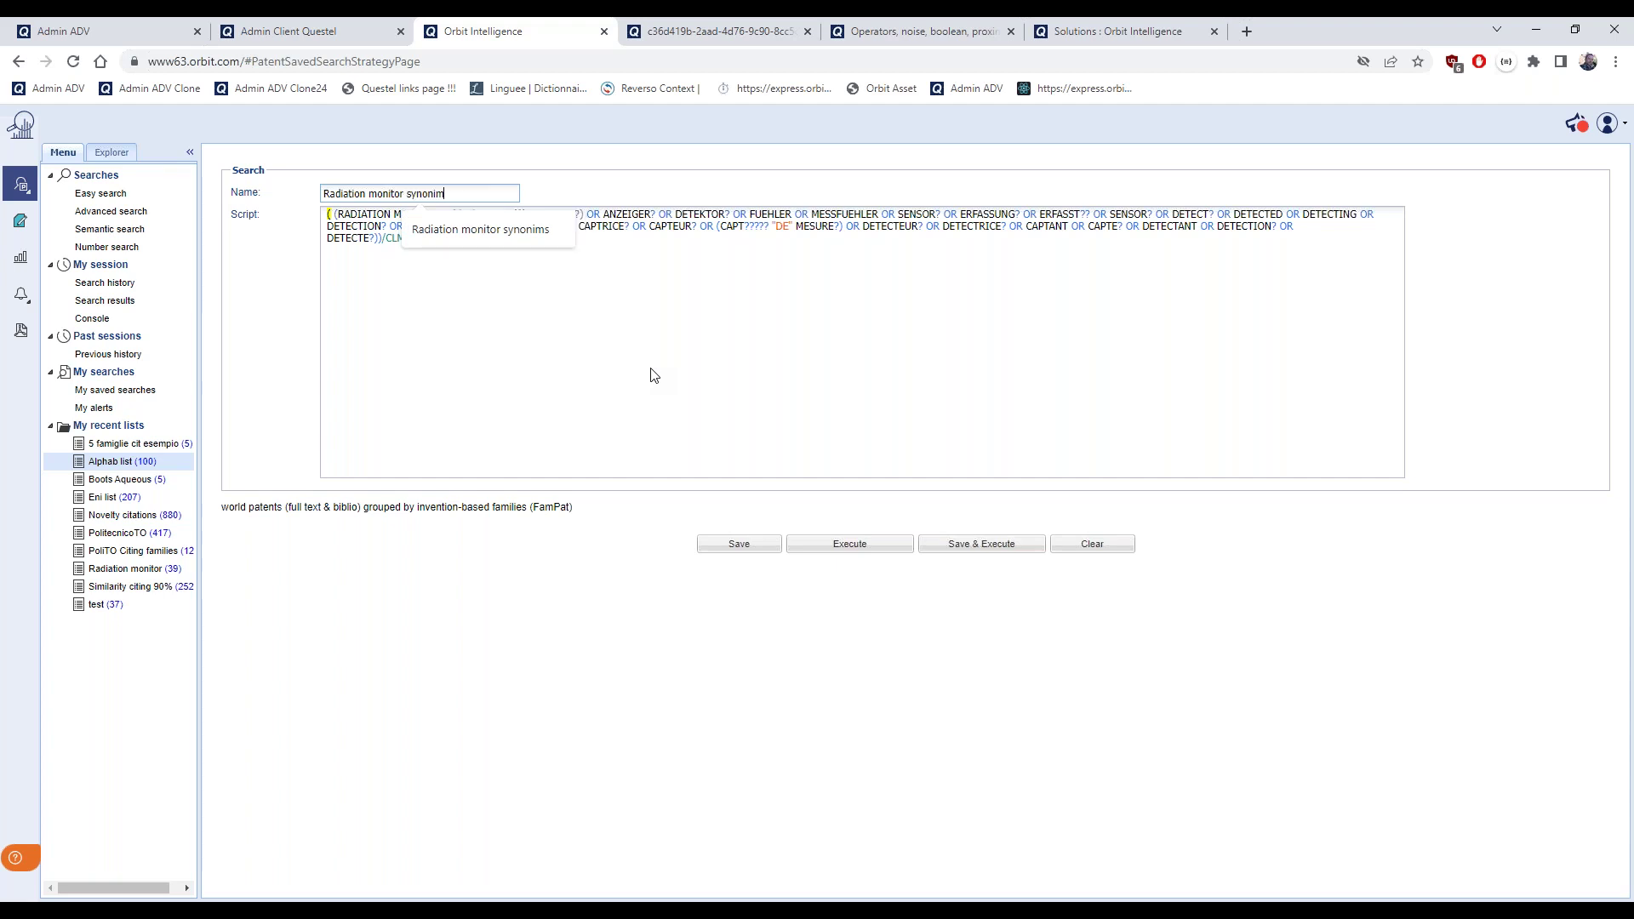
{"action": "type", "text": "synonims2023"}
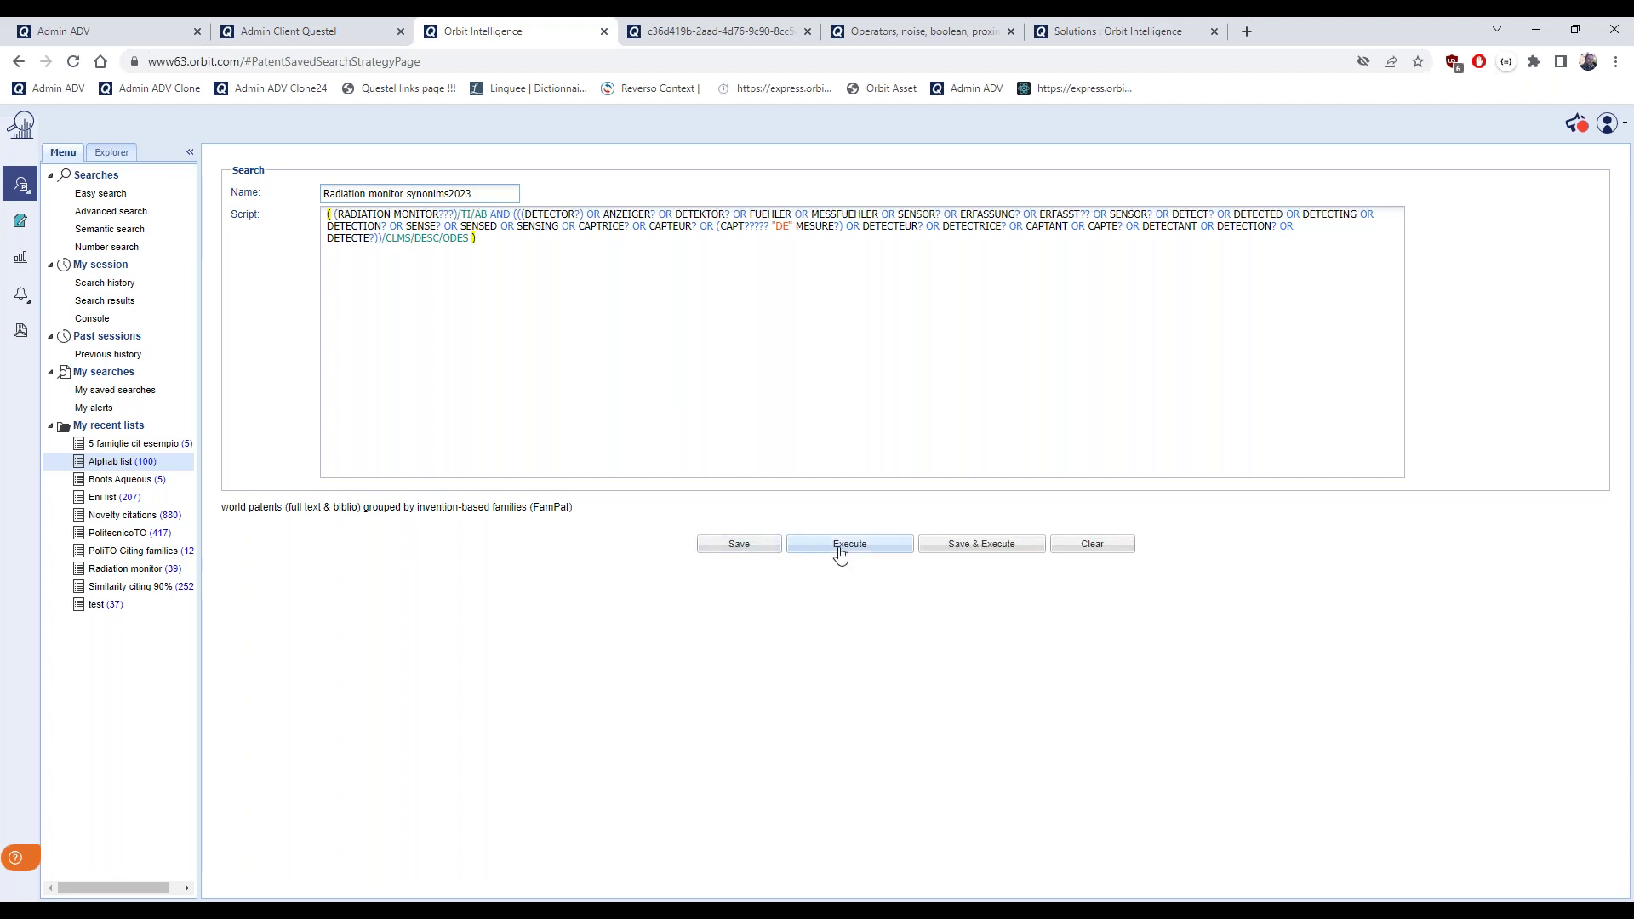
{"action": "left_click", "coordinate": [753, 548]}
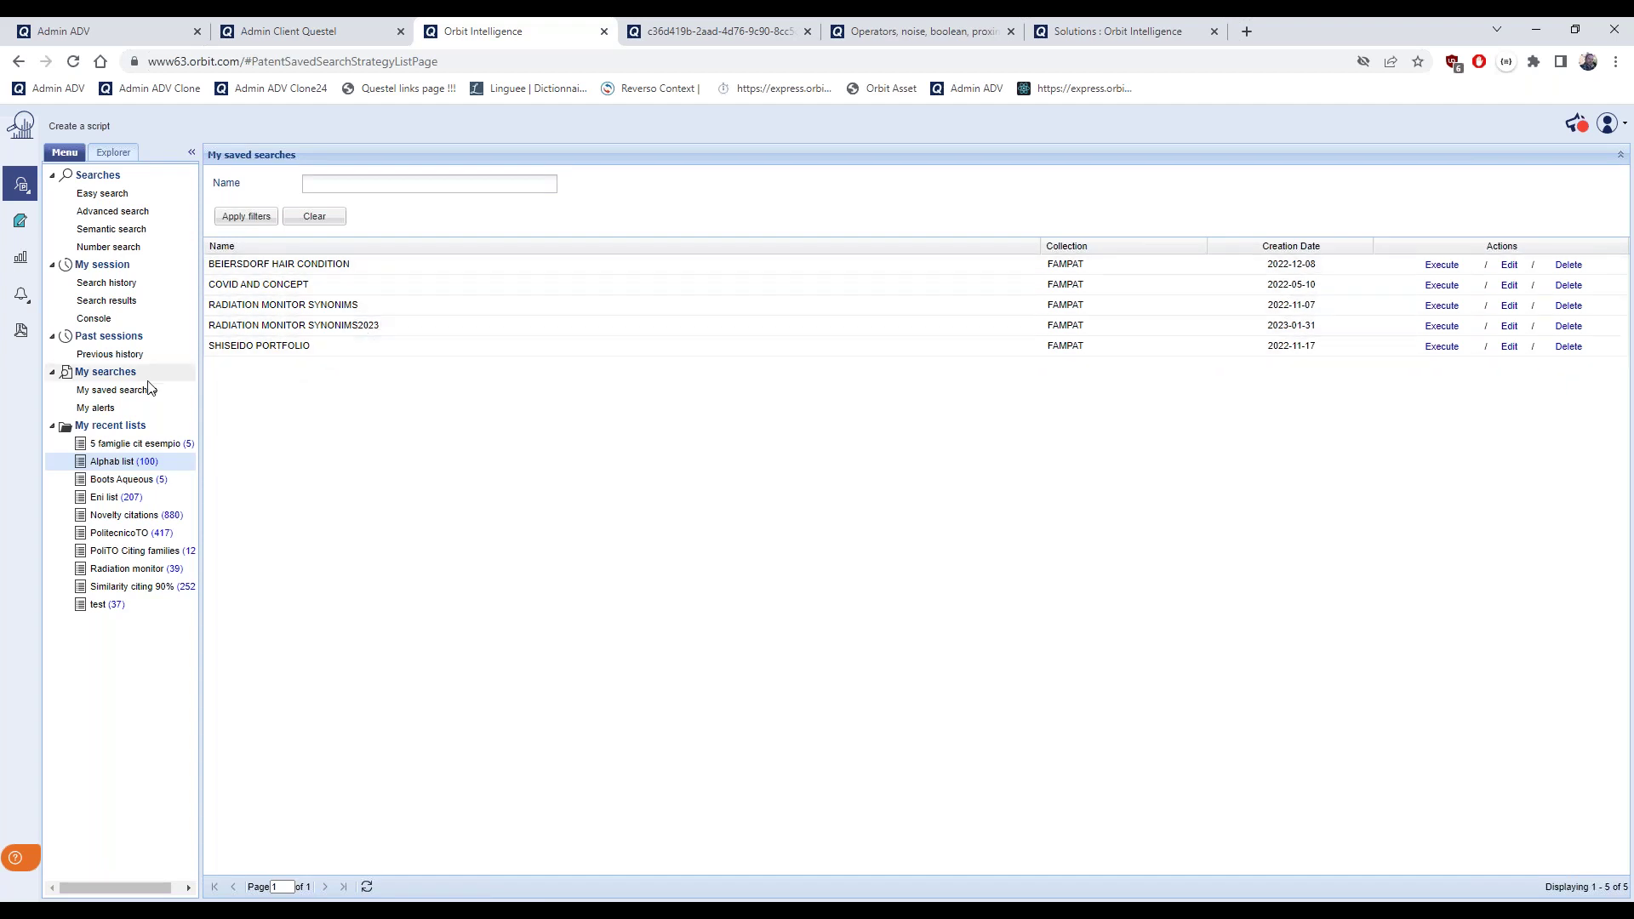
Open the list of saved searches, execute SHISEIDO PORTFOLIO and check the first family's legal status marker
{"action": "left_click", "coordinate": [112, 395]}
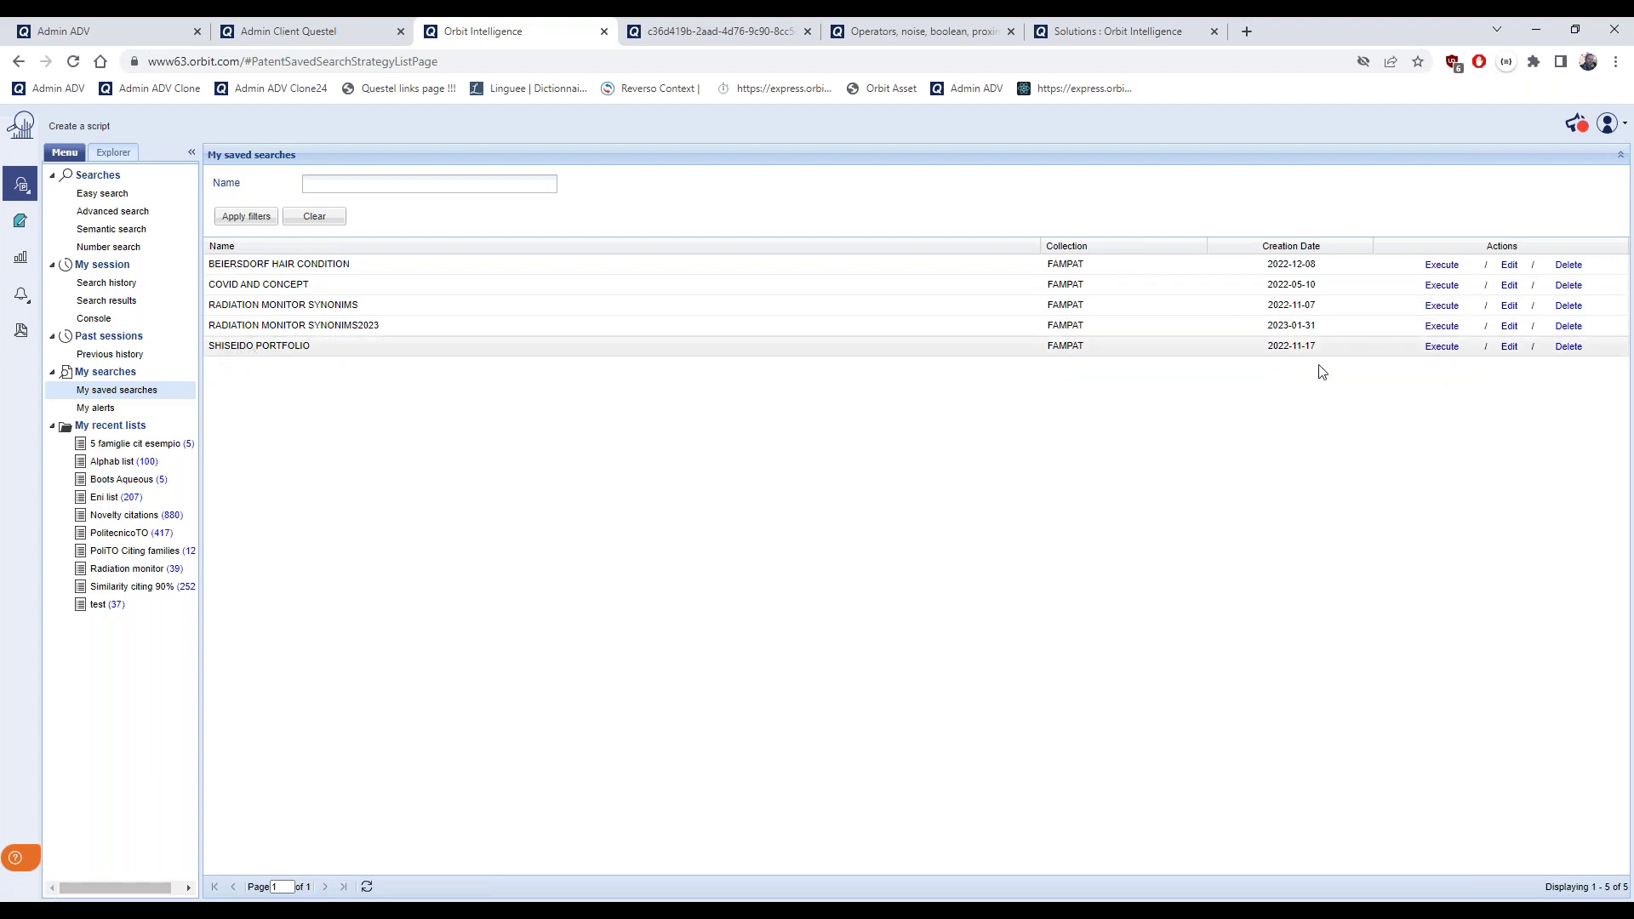
{"action": "left_click", "coordinate": [1447, 347]}
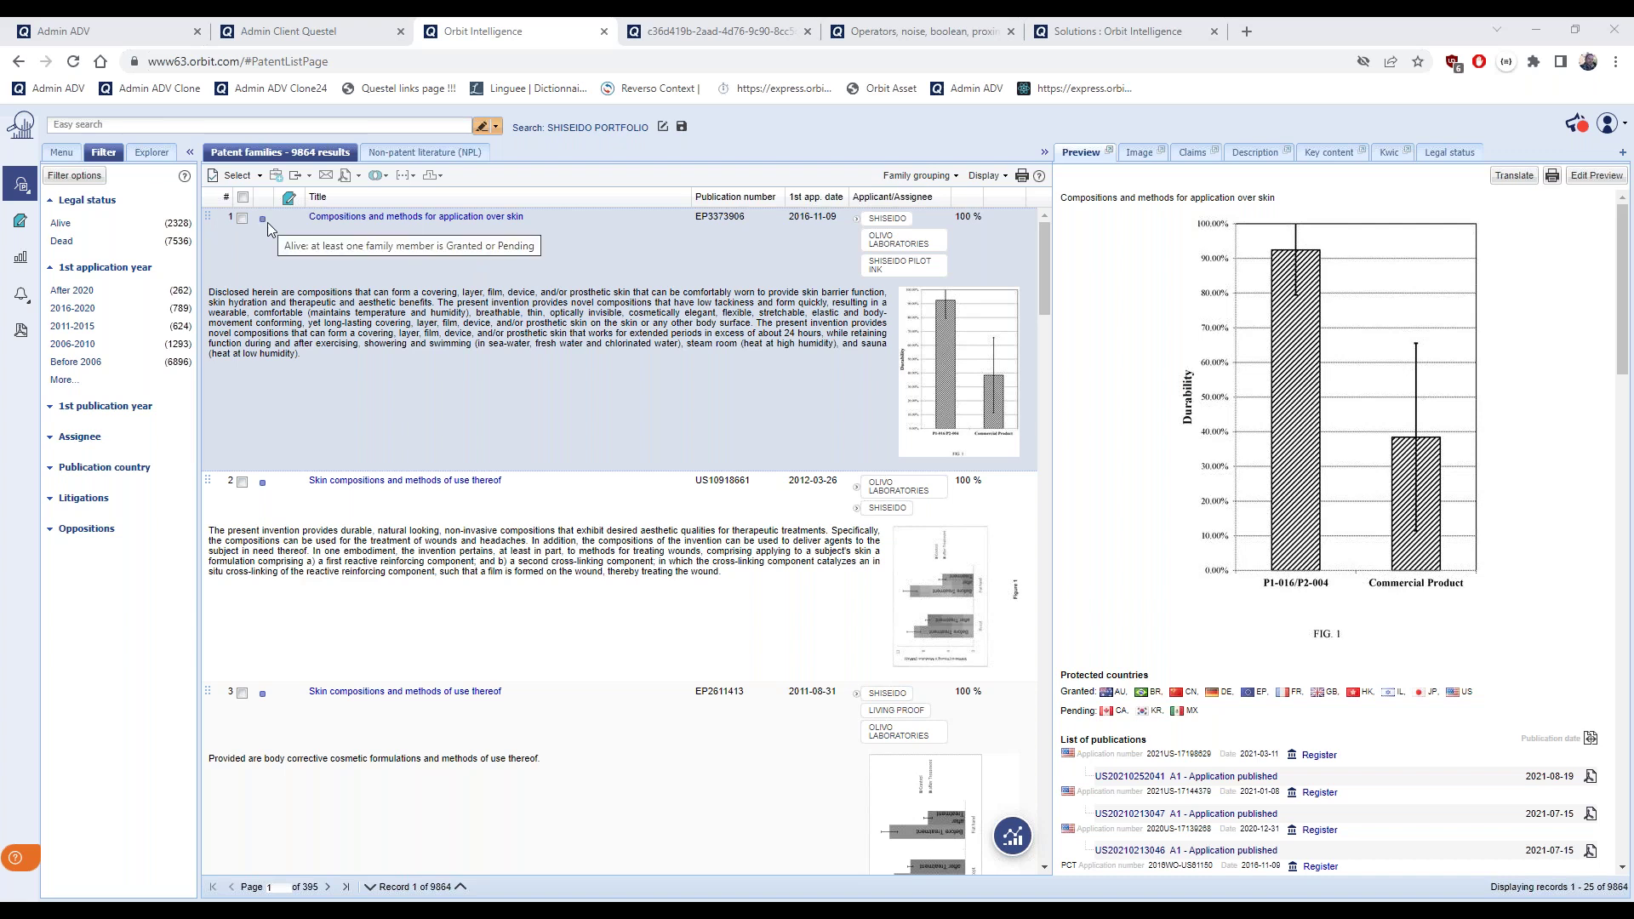
{"action": "mouse_move", "coordinate": [258, 223]}
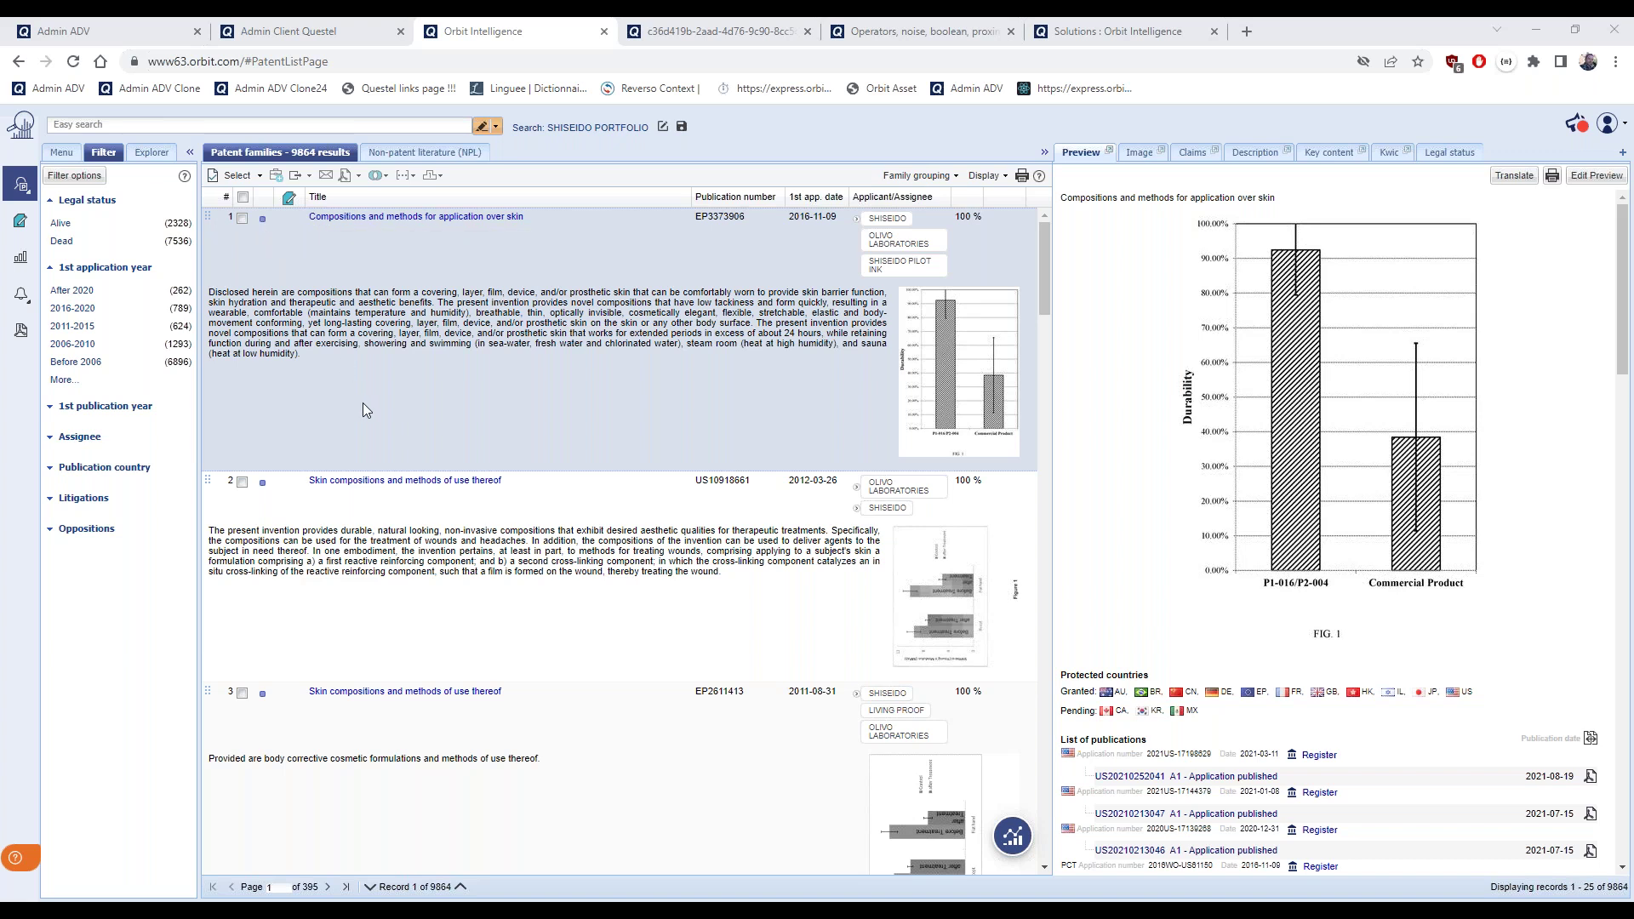
{"action": "scroll", "coordinate": [363, 405], "scroll_direction": "down", "scroll_amount": 6}
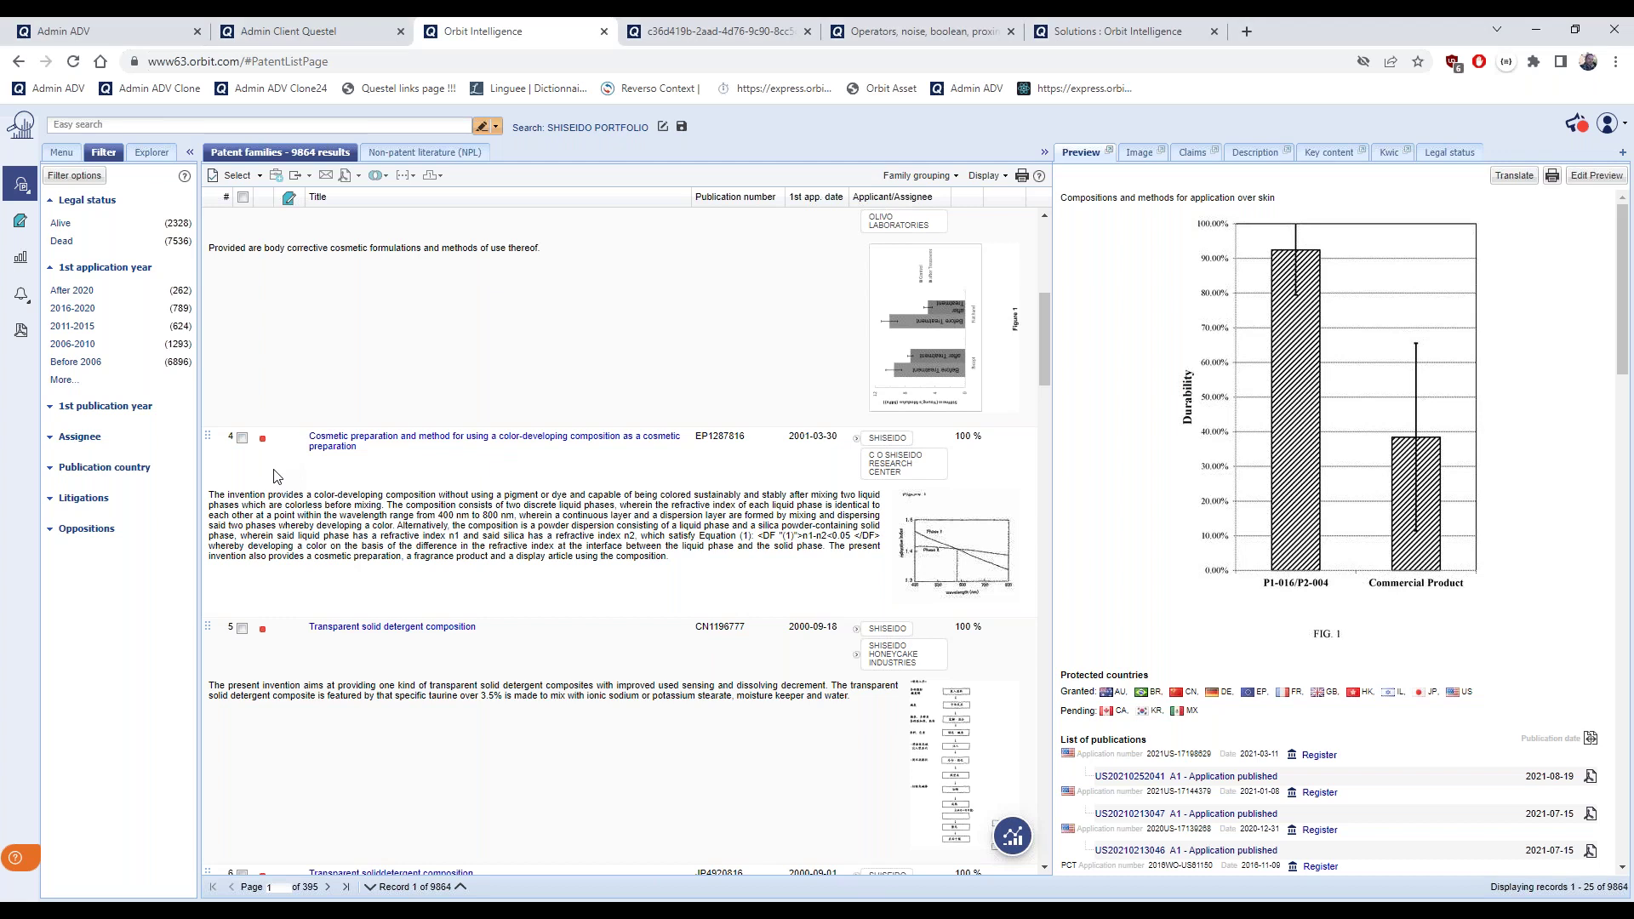
{"action": "left_click", "coordinate": [302, 486]}
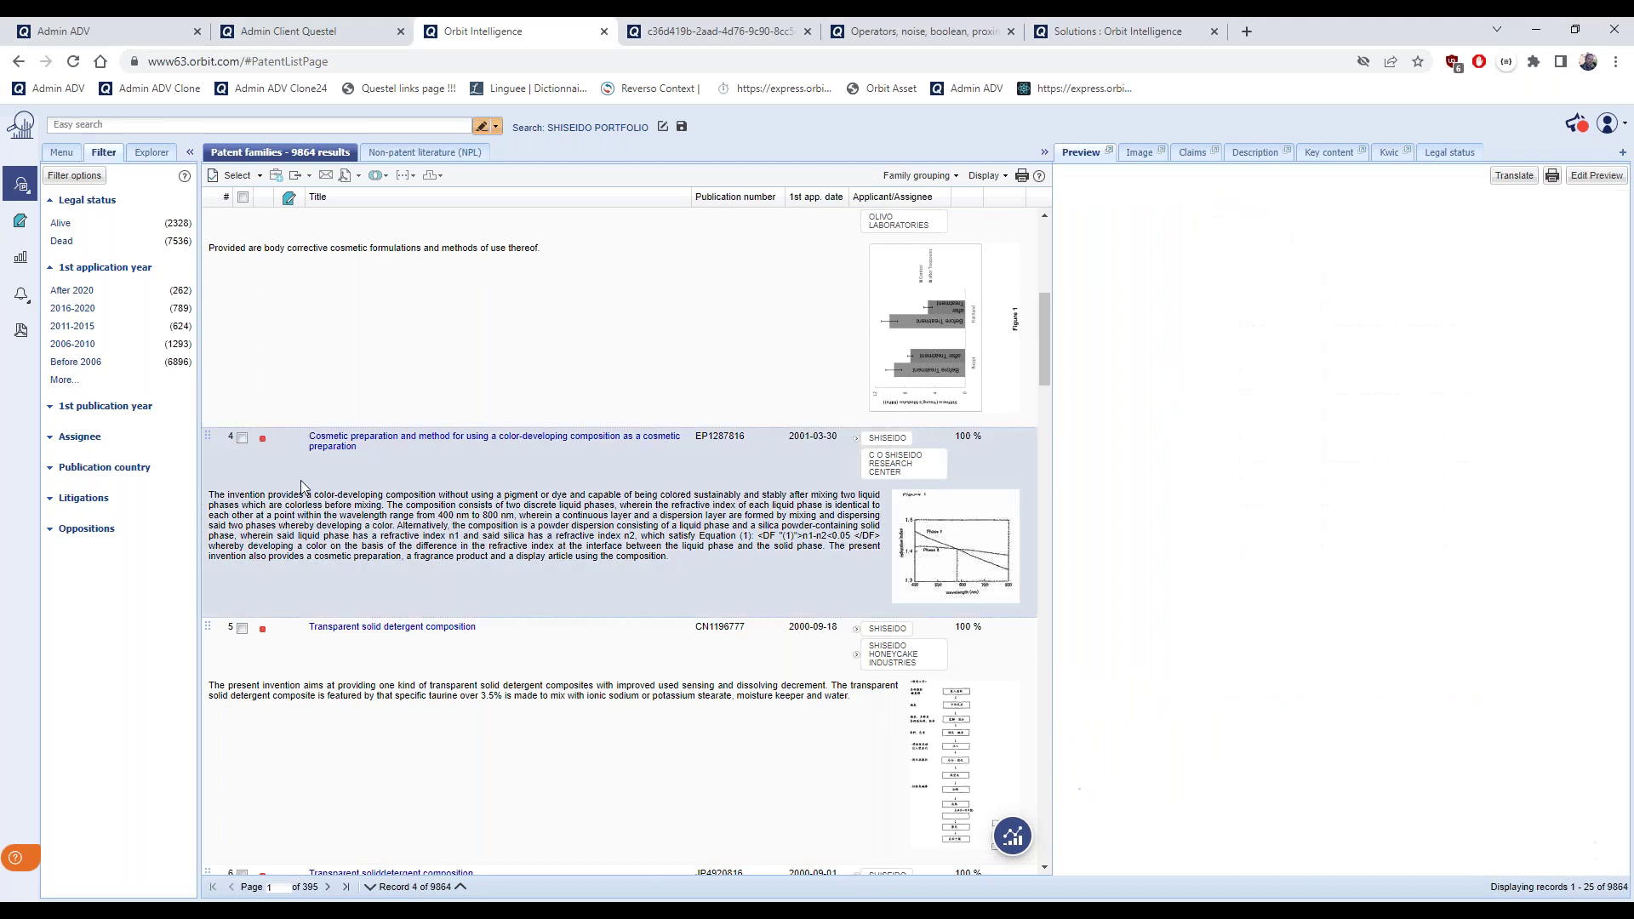
{"action": "left_click", "coordinate": [1434, 162]}
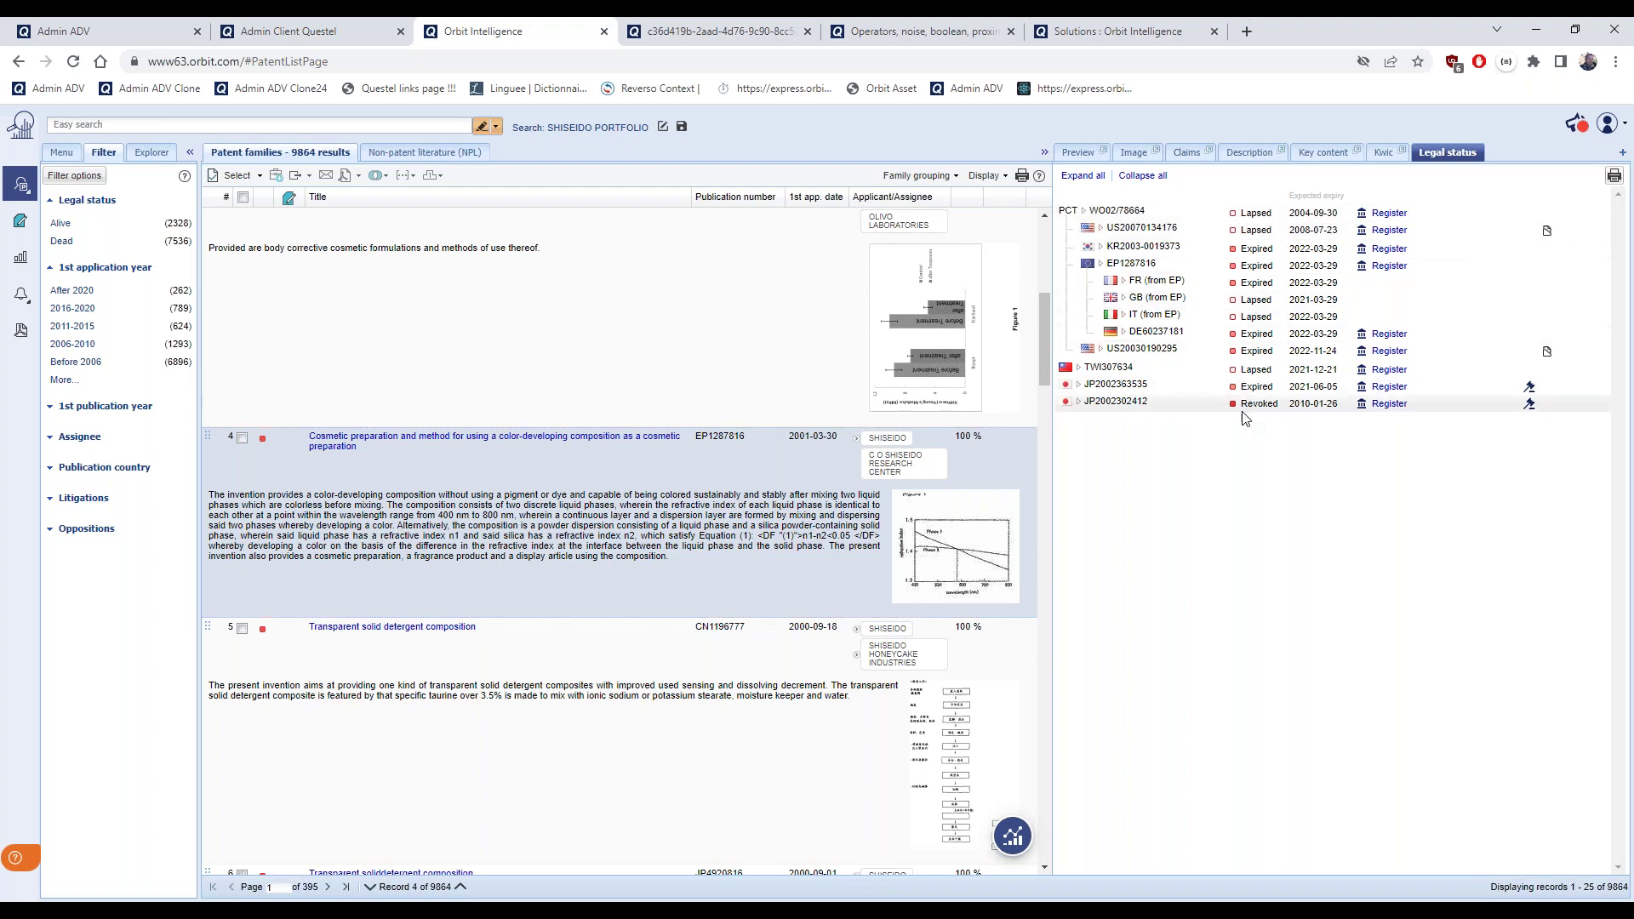
{"action": "left_click", "coordinate": [1079, 403]}
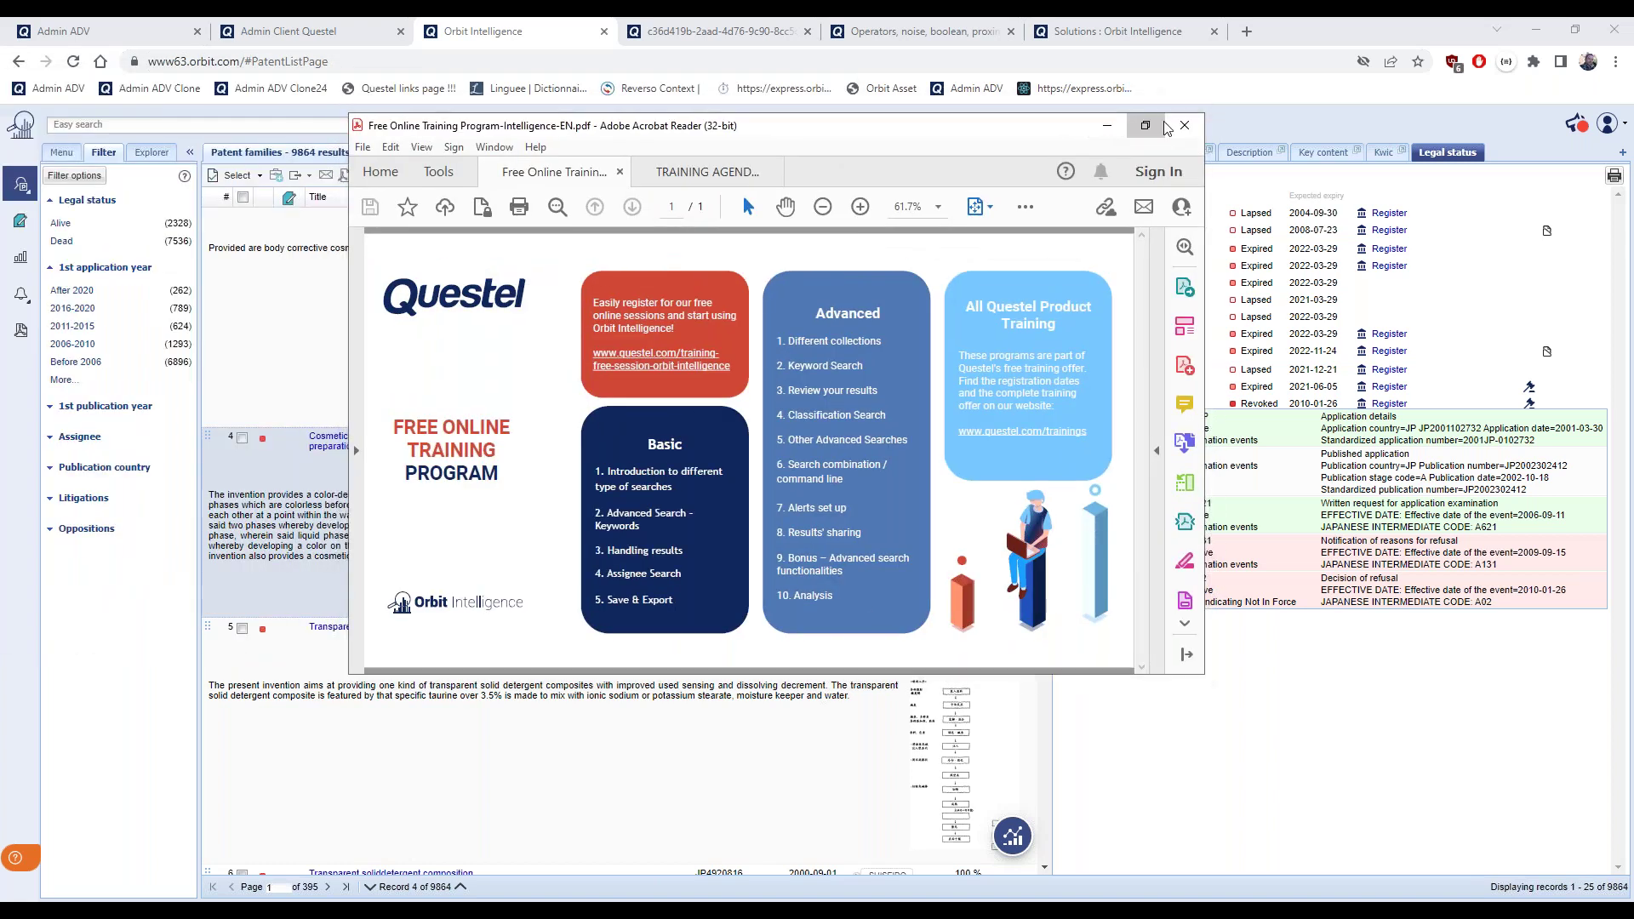
Show the Free Online Training Program-Intelligence-EN.pdf document in Adobe Acrobat Reader at full window size
{"action": "left_click", "coordinate": [1162, 125]}
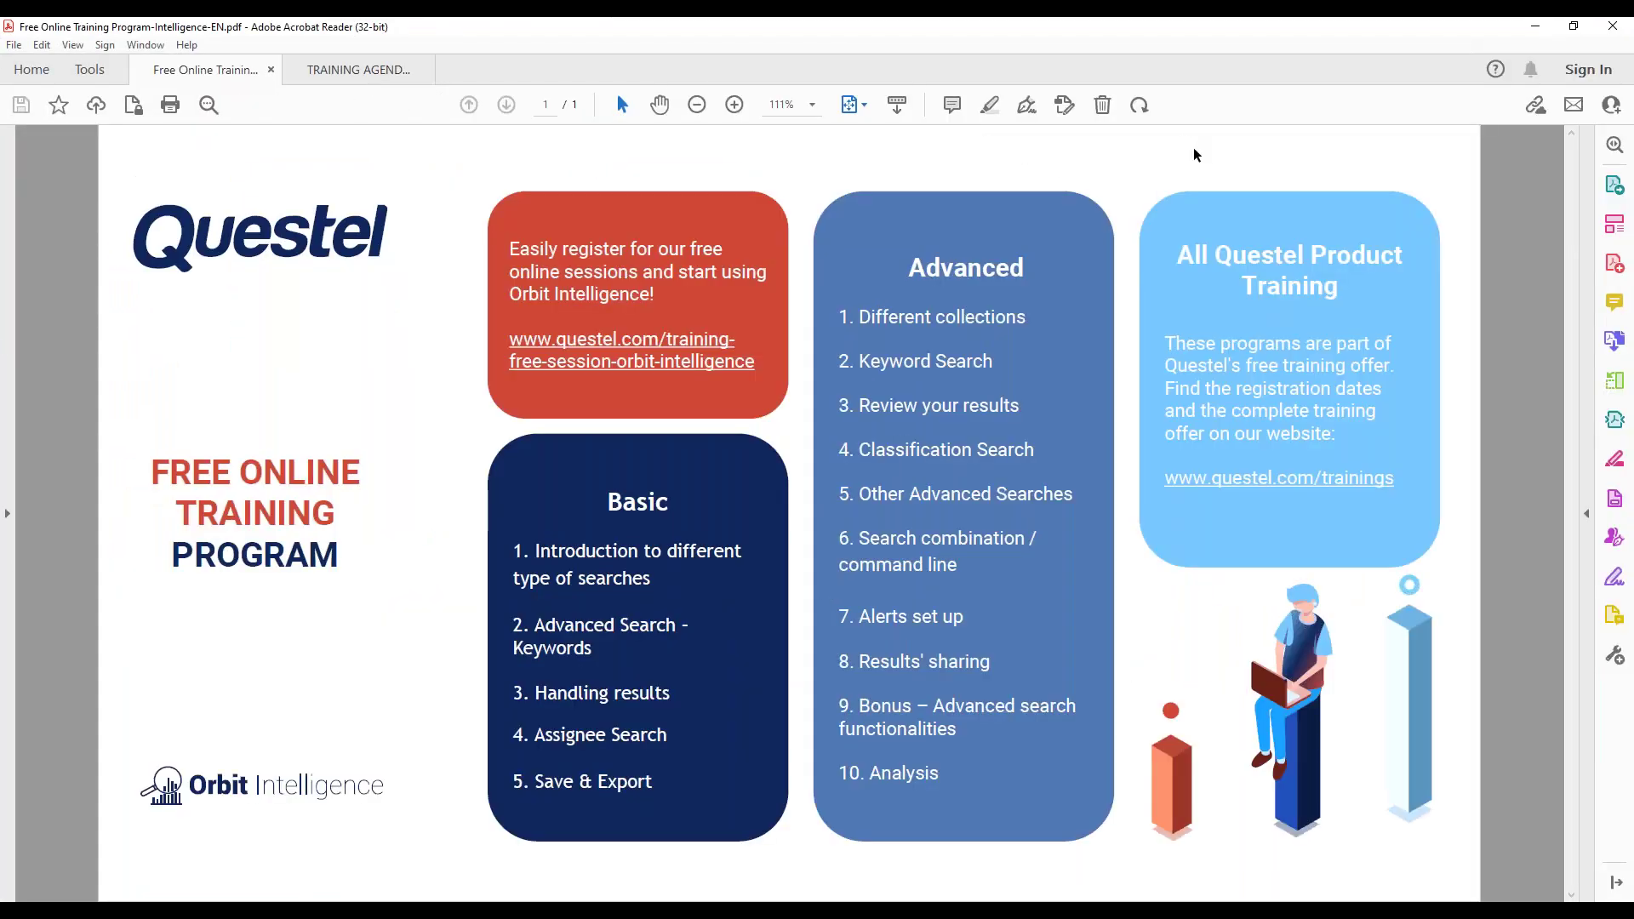